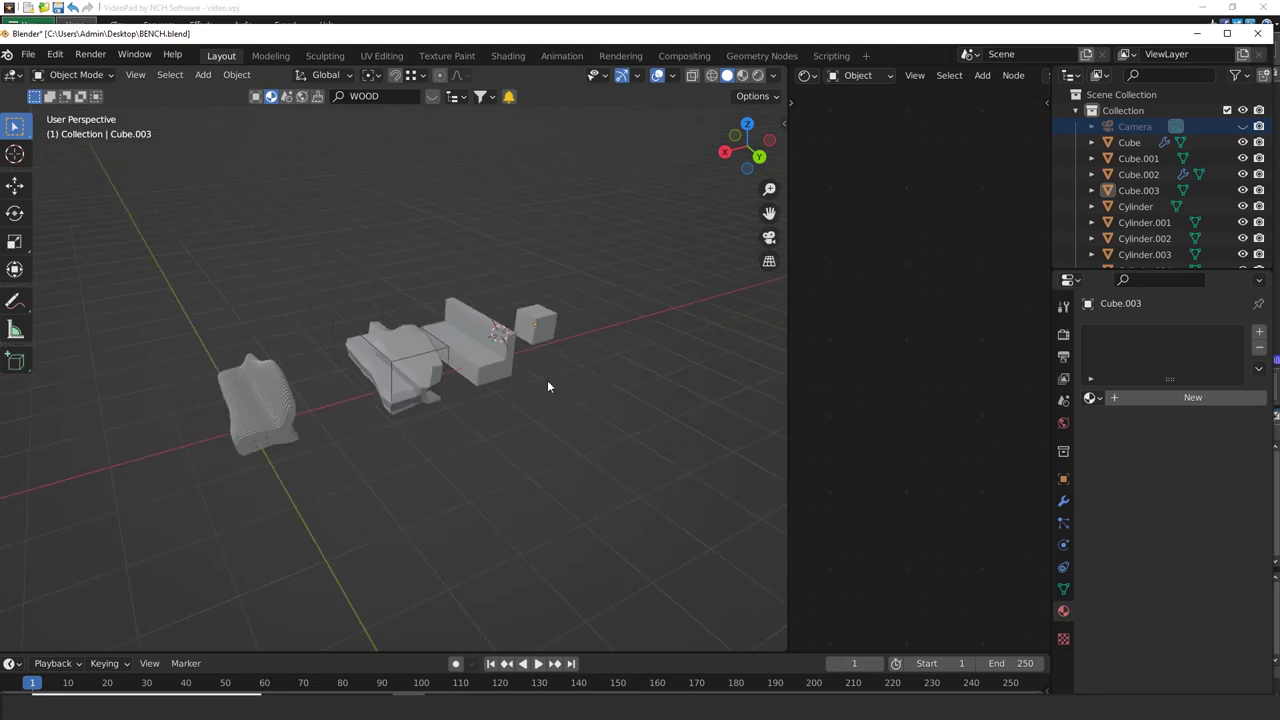
# Examine the low-poly mesh of the sculpted bench and the box-shaped slicing object surrounding it
pyautogui.scroll(3, 460, 395)
pyautogui.moveTo(547, 380); pyautogui.dragTo(460, 371, button='middle')
pyautogui.click(481, 390)
pyautogui.click(460, 371)
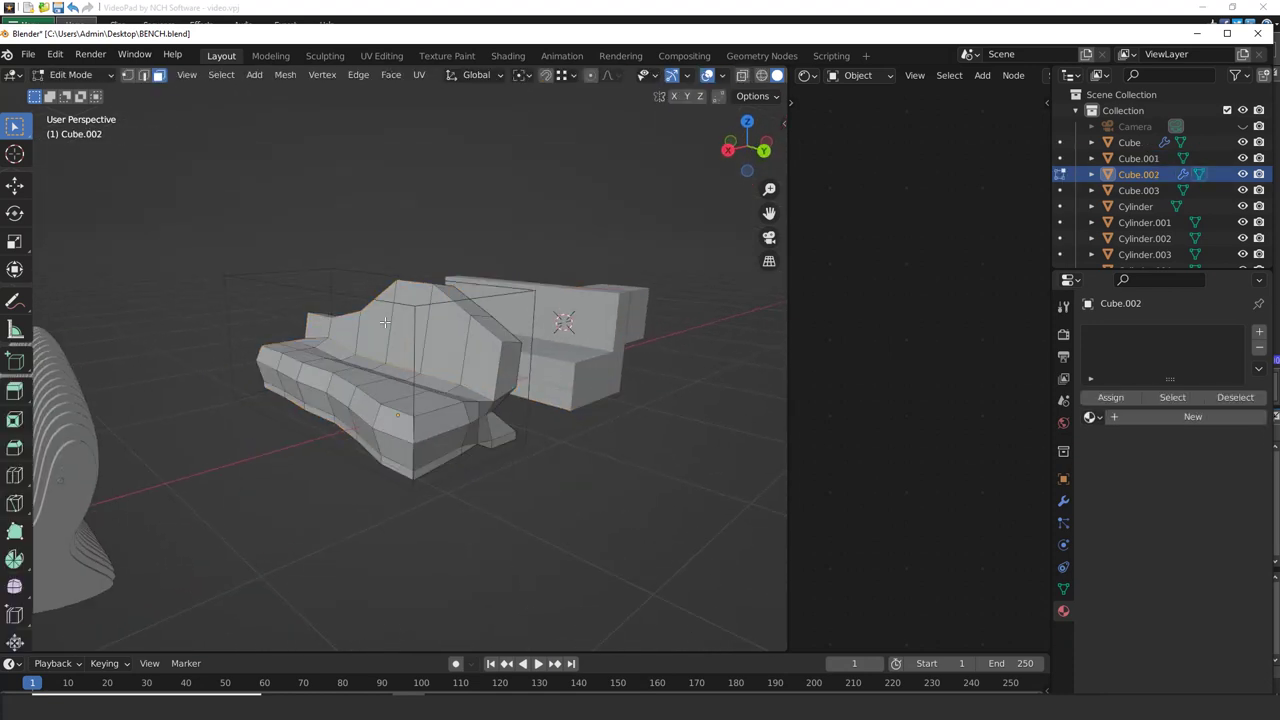
pyautogui.click(529, 304)
pyautogui.click(535, 298)
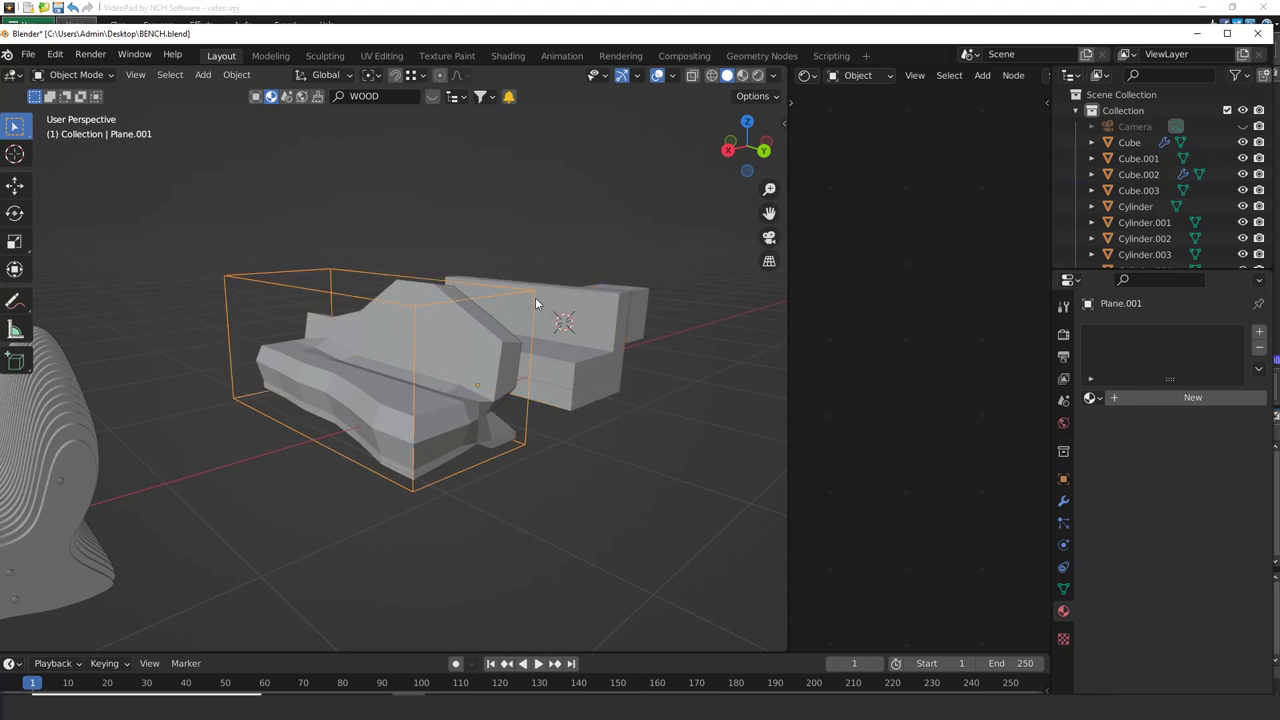
pyautogui.press('g')
pyautogui.rightClick(477, 234)
# Turn on viewport display of the sculpted bench's Subdivision, BTool Boolean and Solidify modifiers
pyautogui.moveTo(393, 356); pyautogui.dragTo(435, 403, button='middle')
pyautogui.click(435, 403)
pyautogui.click(1064, 500)
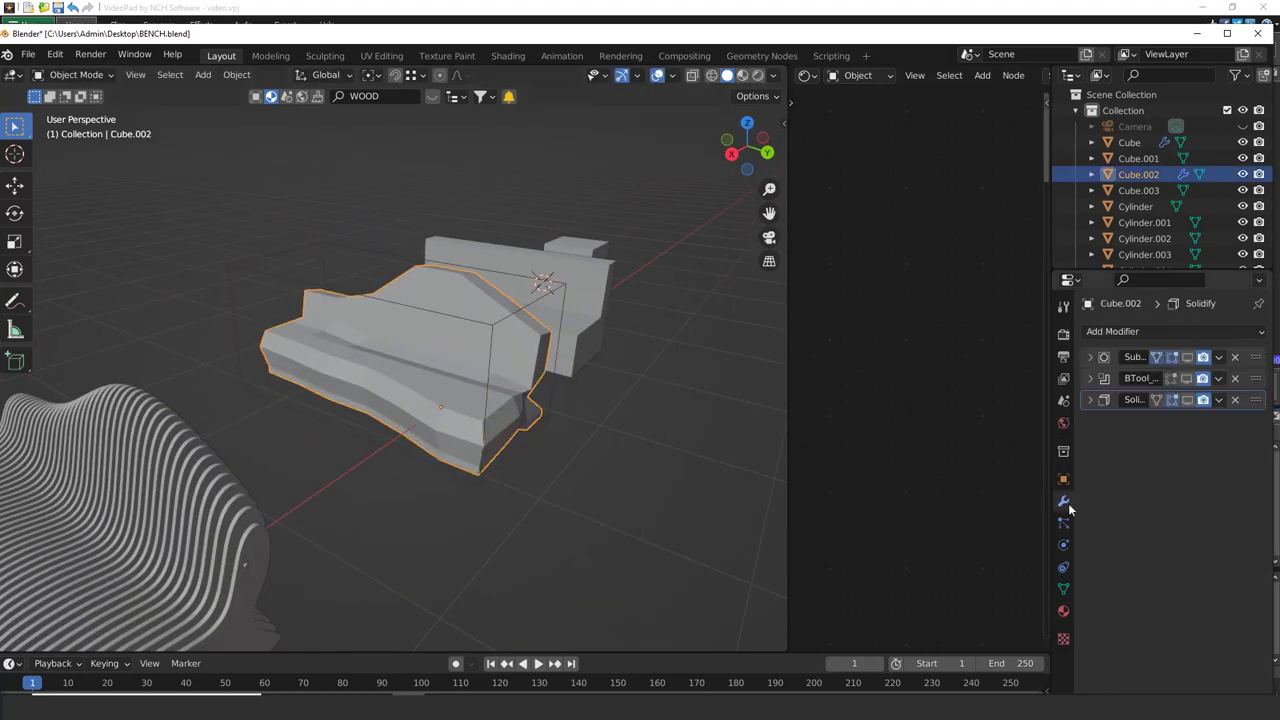
pyautogui.click(1188, 377)
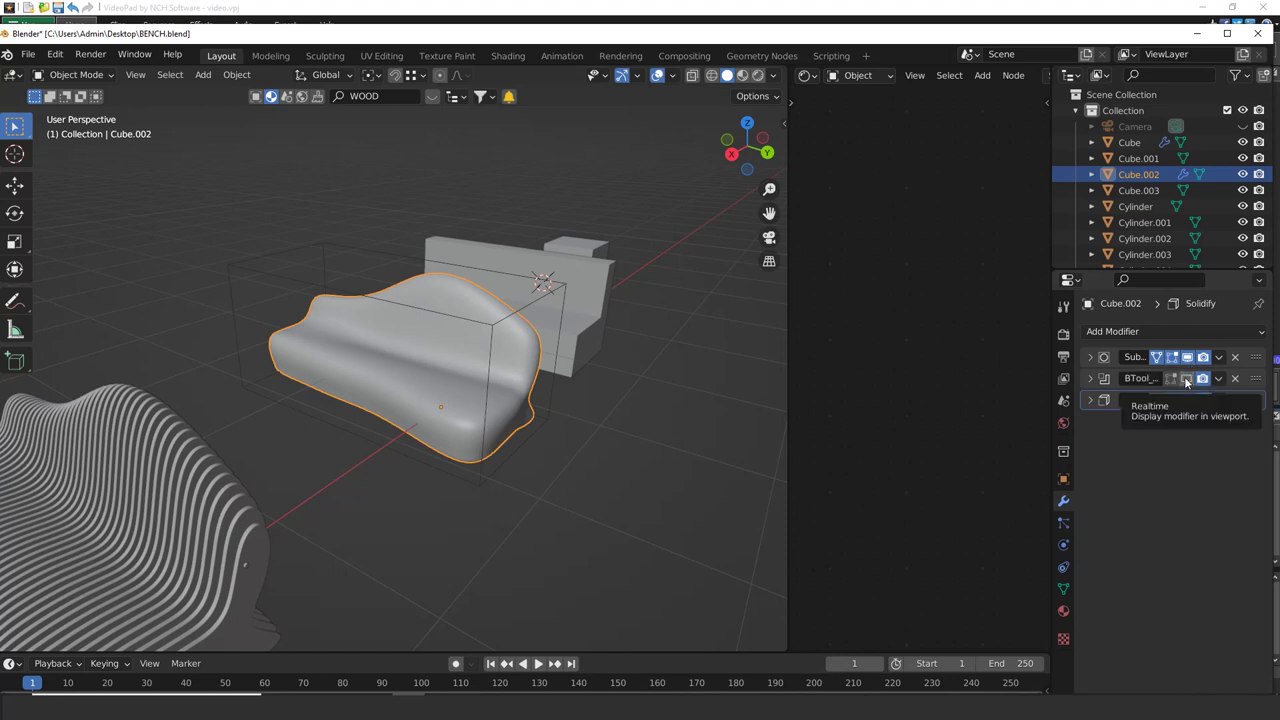
pyautogui.click(1188, 380)
pyautogui.moveTo(487, 458); pyautogui.dragTo(465, 436, button='middle')
pyautogui.scroll(2, 458, 430)
pyautogui.scroll(-2, 467, 440)
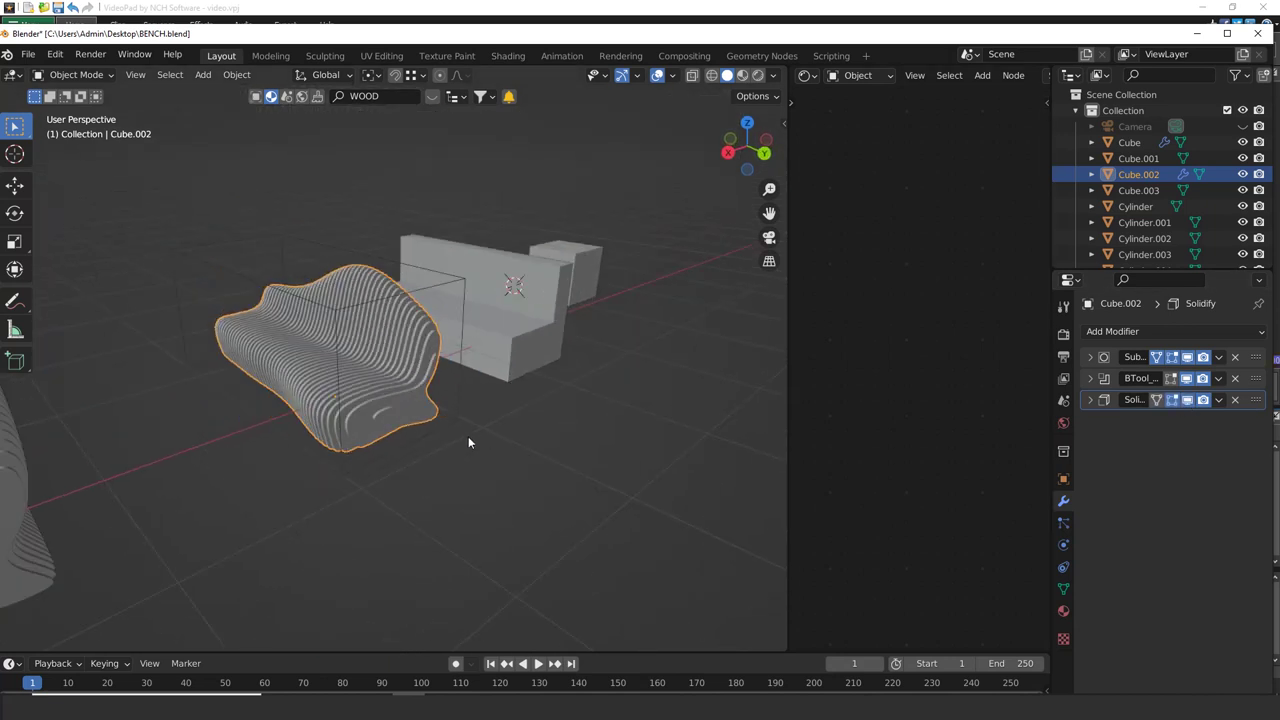
# Turn off viewport display of all three modifiers on the sculpted bench
pyautogui.click(1188, 359)
pyautogui.click(1188, 380)
pyautogui.click(1188, 401)
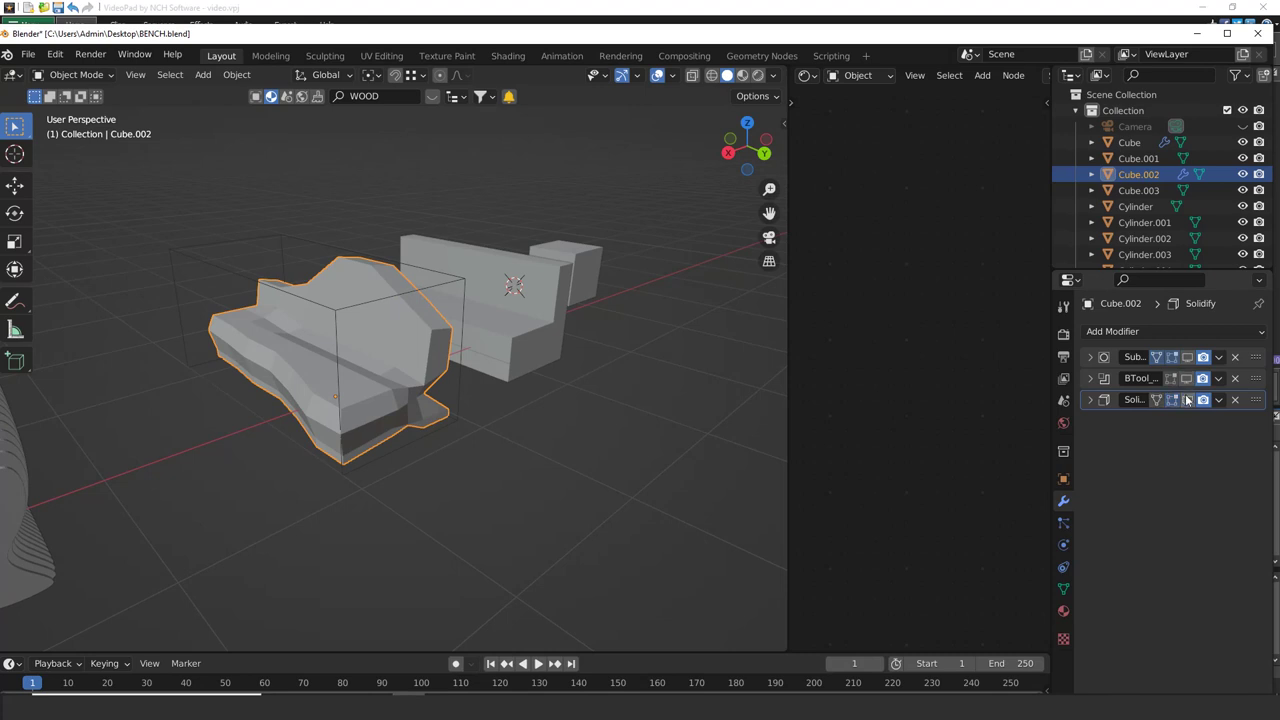
# Examine the finished slatted bench's mesh up close in Edit Mode, including its slats and end panel
pyautogui.keyDown('shift'); pyautogui.moveTo(384, 505); pyautogui.dragTo(467, 427, button='middle'); pyautogui.keyUp('shift')
pyautogui.click(536, 376)
pyautogui.scroll(8, 534, 380)
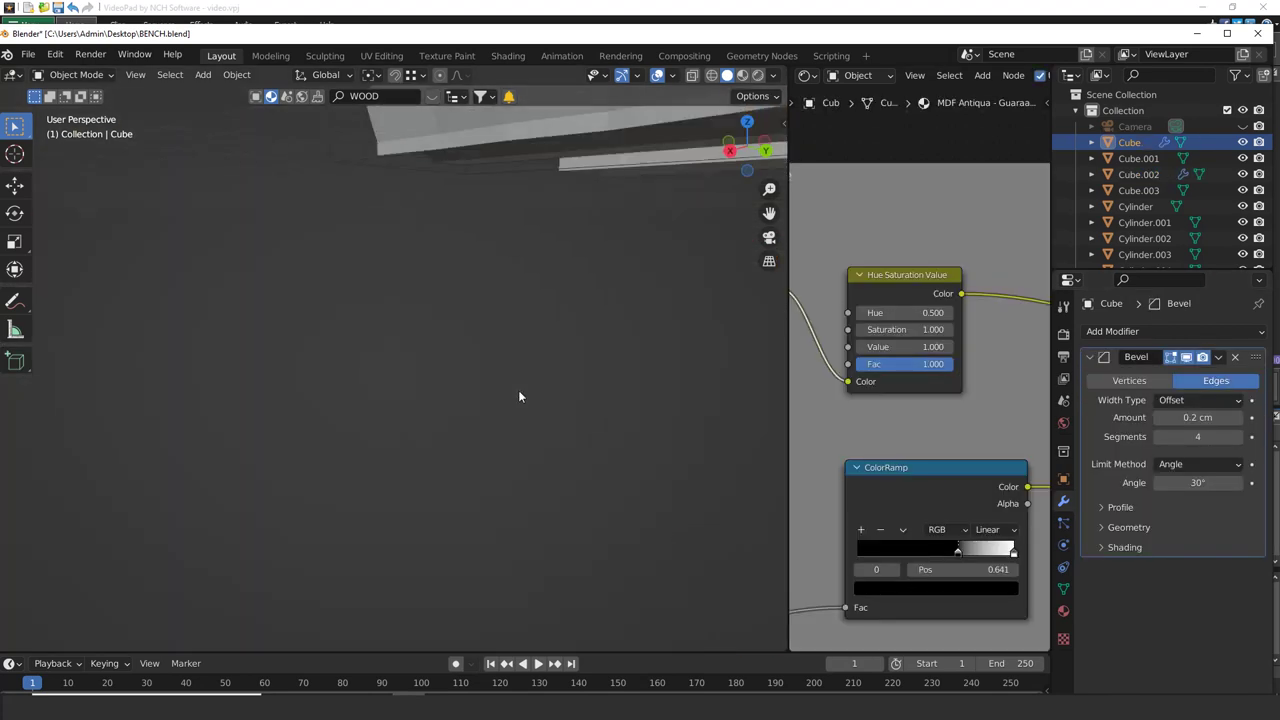
pyautogui.scroll(-5, 460, 368)
pyautogui.press('Tab')
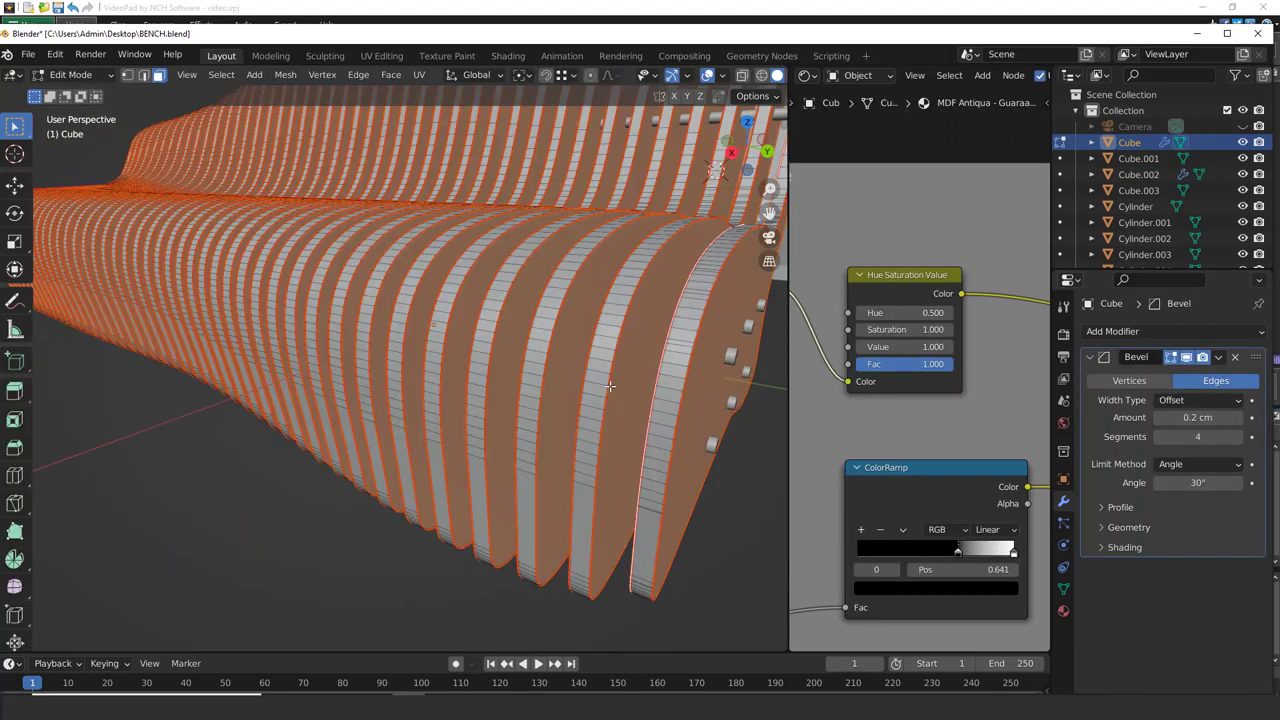
pyautogui.scroll(3, 603, 385)
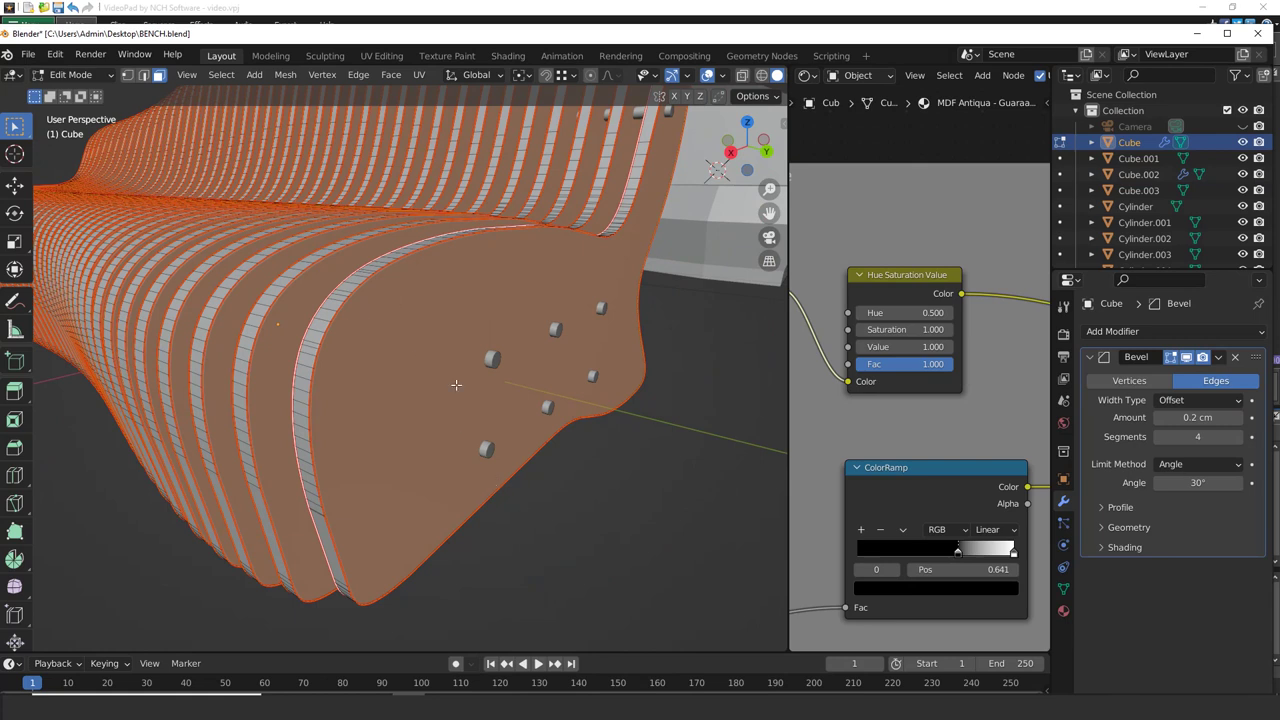
pyautogui.scroll(-8, 456, 384)
pyautogui.press('Tab')
pyautogui.click(544, 432)
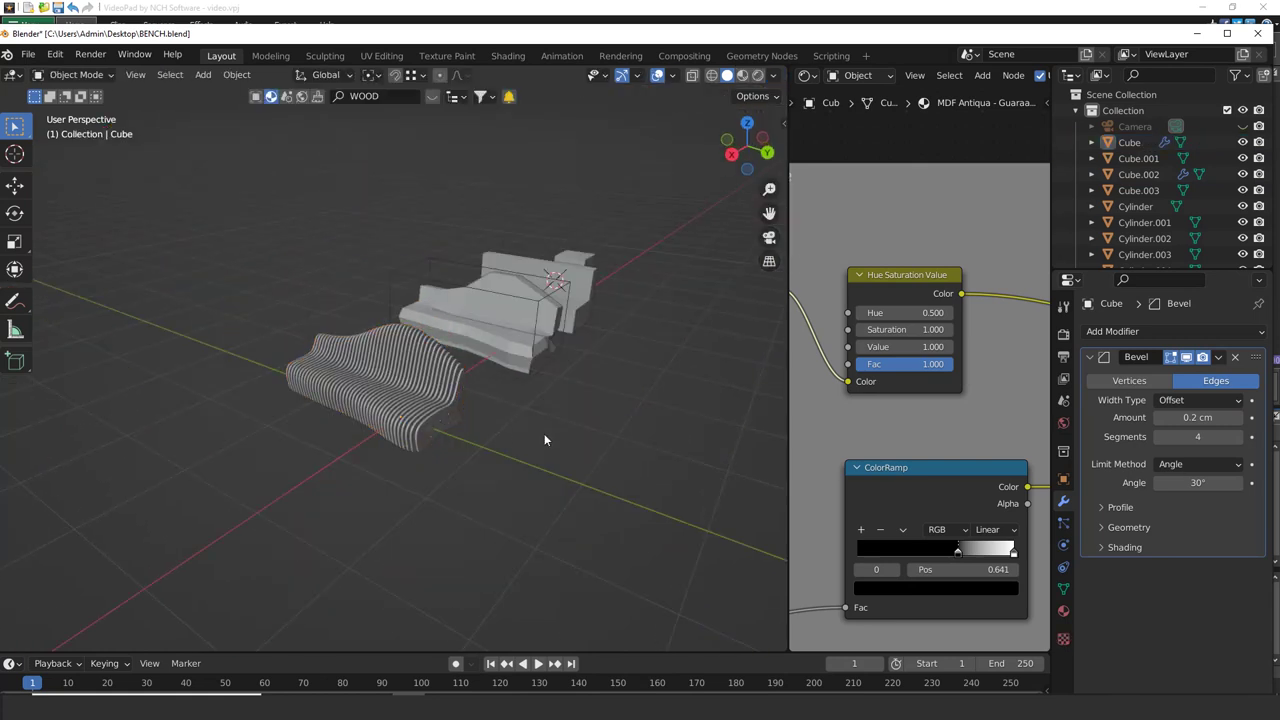
# Reveal all hidden objects, preview the finished bench through the camera in rendered shading, and return to the solid perspective view
pyautogui.scroll(5, 544, 432)
pyautogui.hotkey('alt', 'h')
pyautogui.click(619, 488)
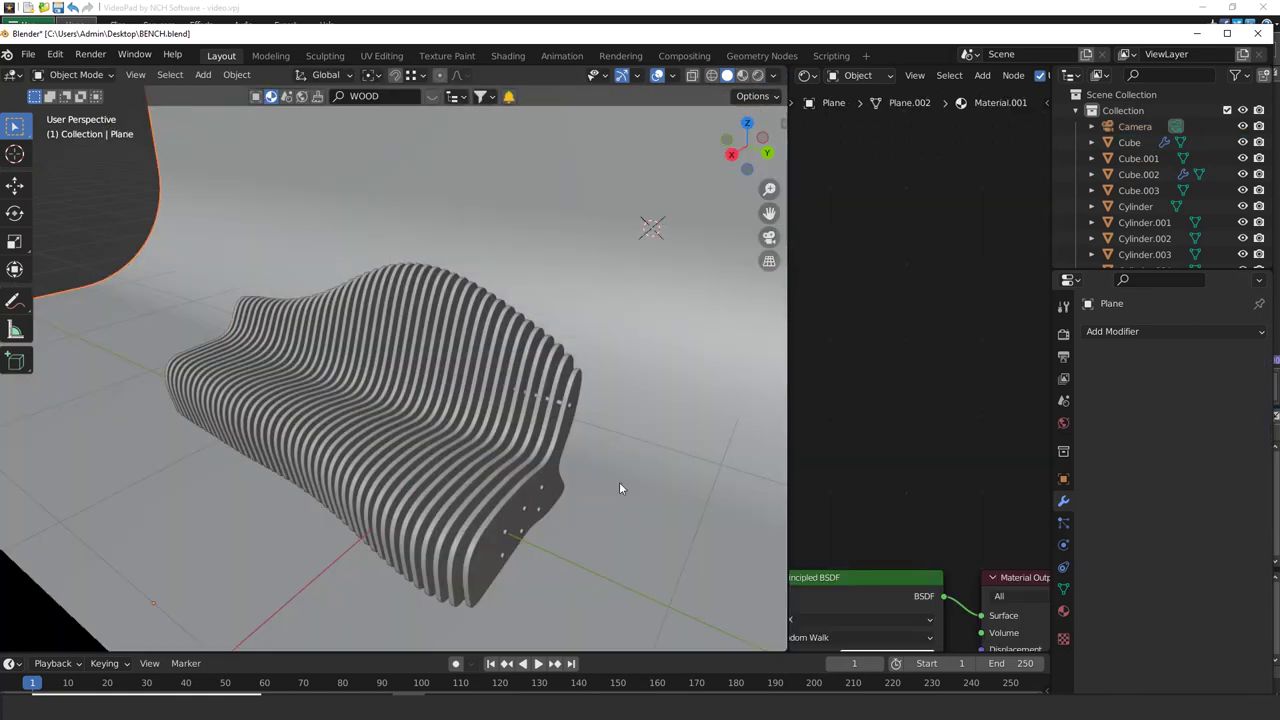
pyautogui.press('KP_0')
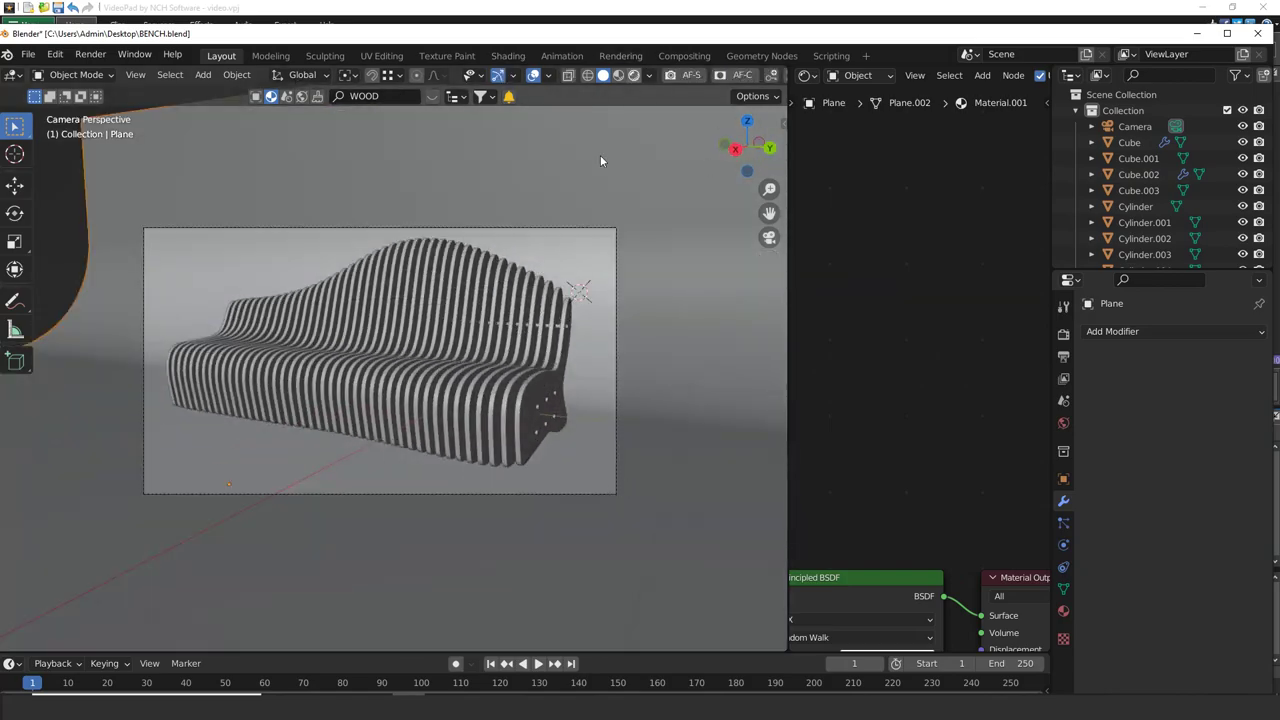
pyautogui.click(634, 76)
pyautogui.scroll(3, 429, 360)
pyautogui.scroll(-1, 429, 360)
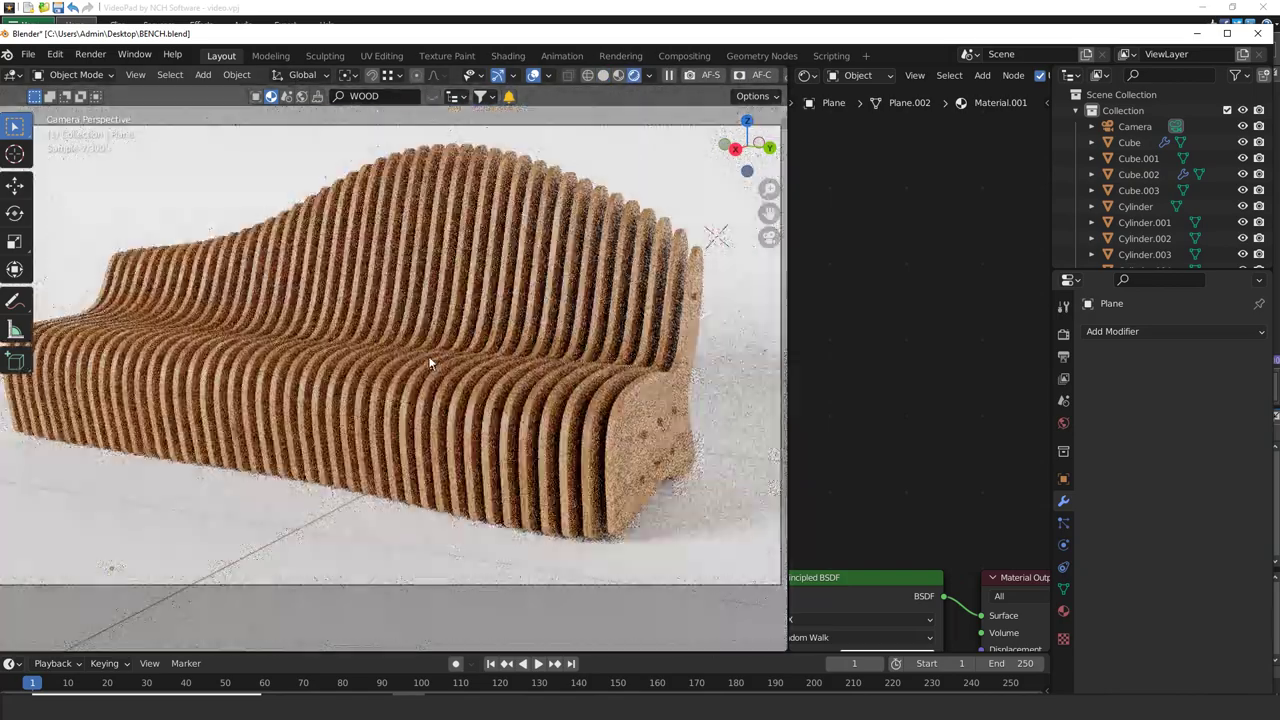
pyautogui.keyDown('shift'); pyautogui.moveTo(429, 358); pyautogui.dragTo(471, 372, button='middle'); pyautogui.keyUp('shift')
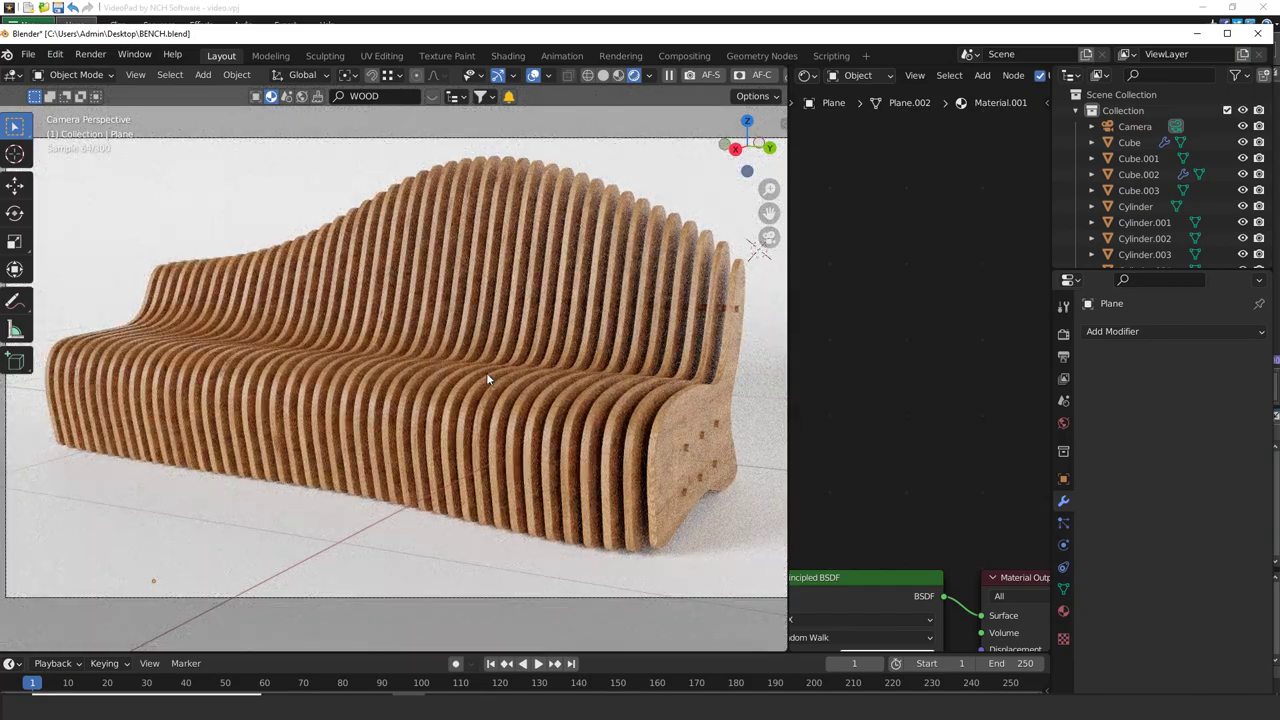
pyautogui.press('KP_0')
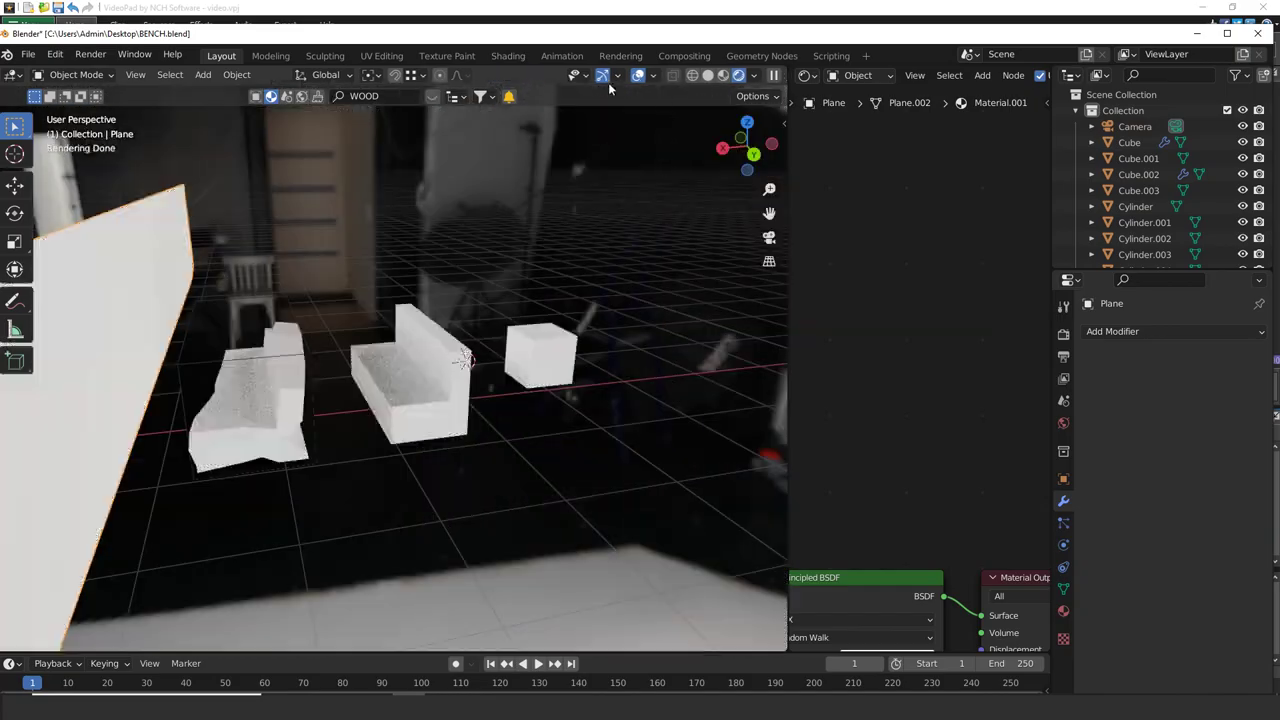
pyautogui.click(712, 78)
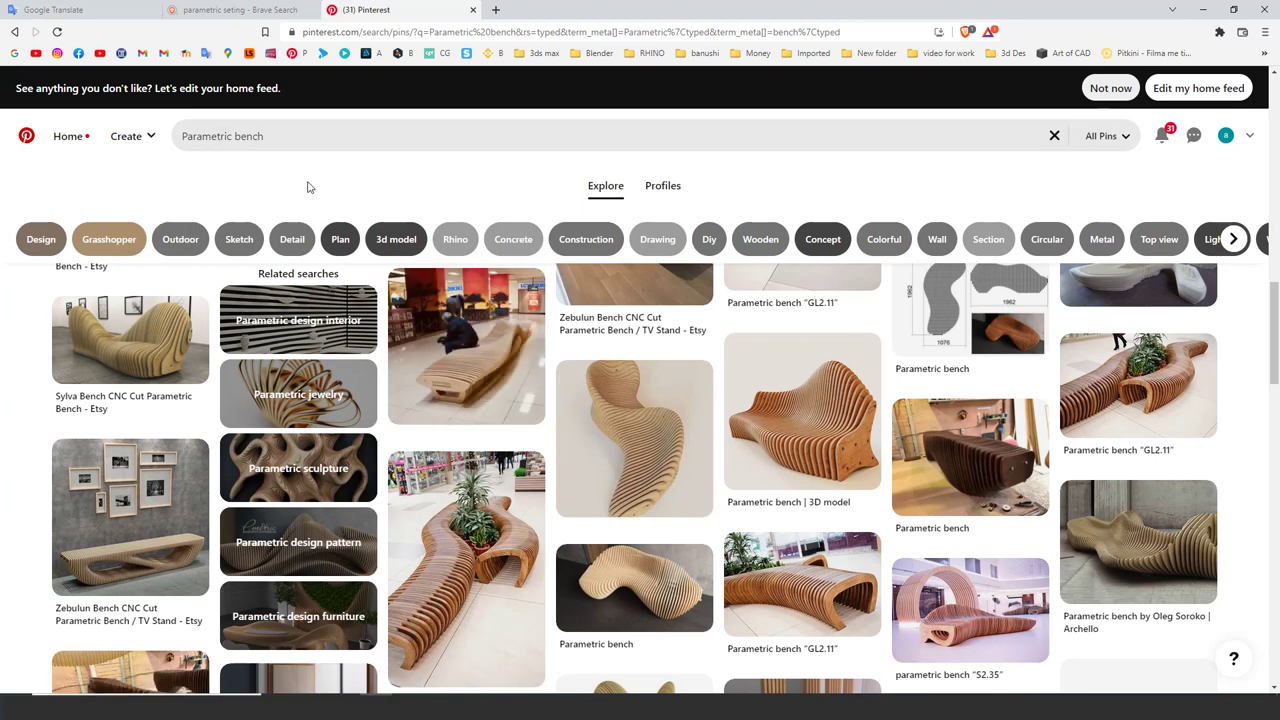
# Switch to Pinterest, browse the parametric bench results and view the "Parametric bench | 3D model" pin
pyautogui.scroll(-6, 738, 450)
pyautogui.scroll(-10, 738, 455)
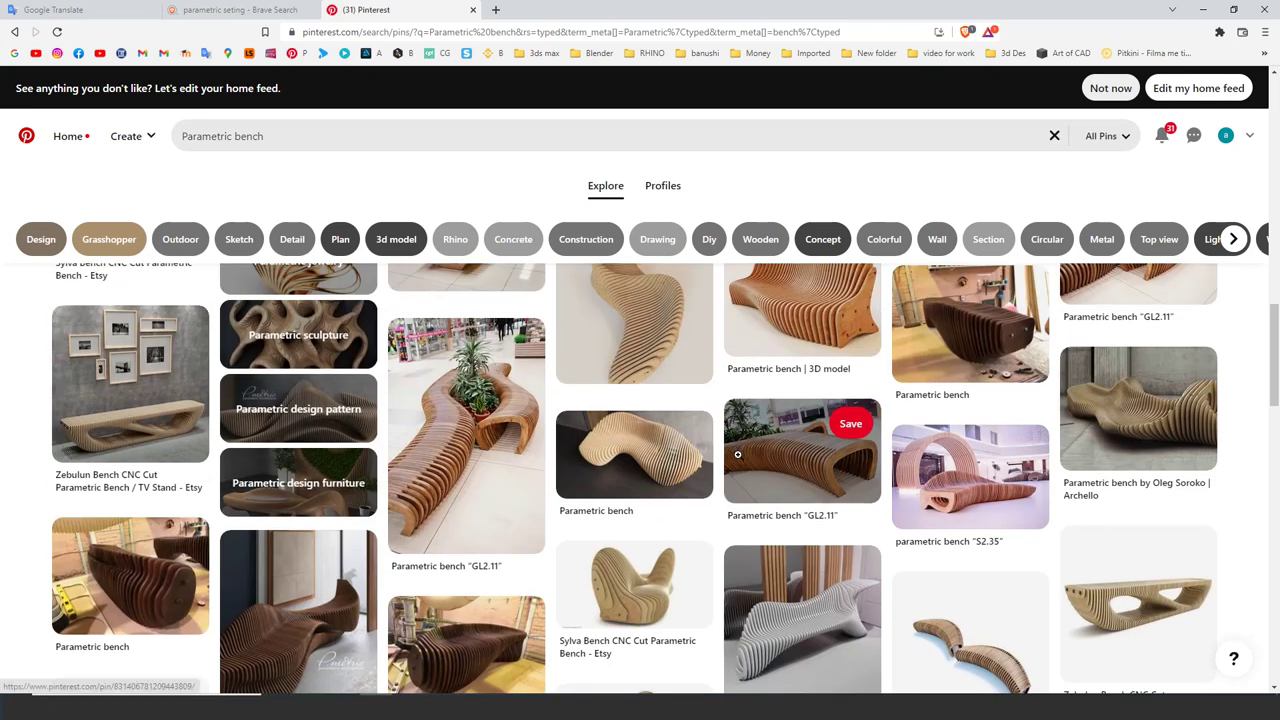
pyautogui.scroll(-4, 484, 385)
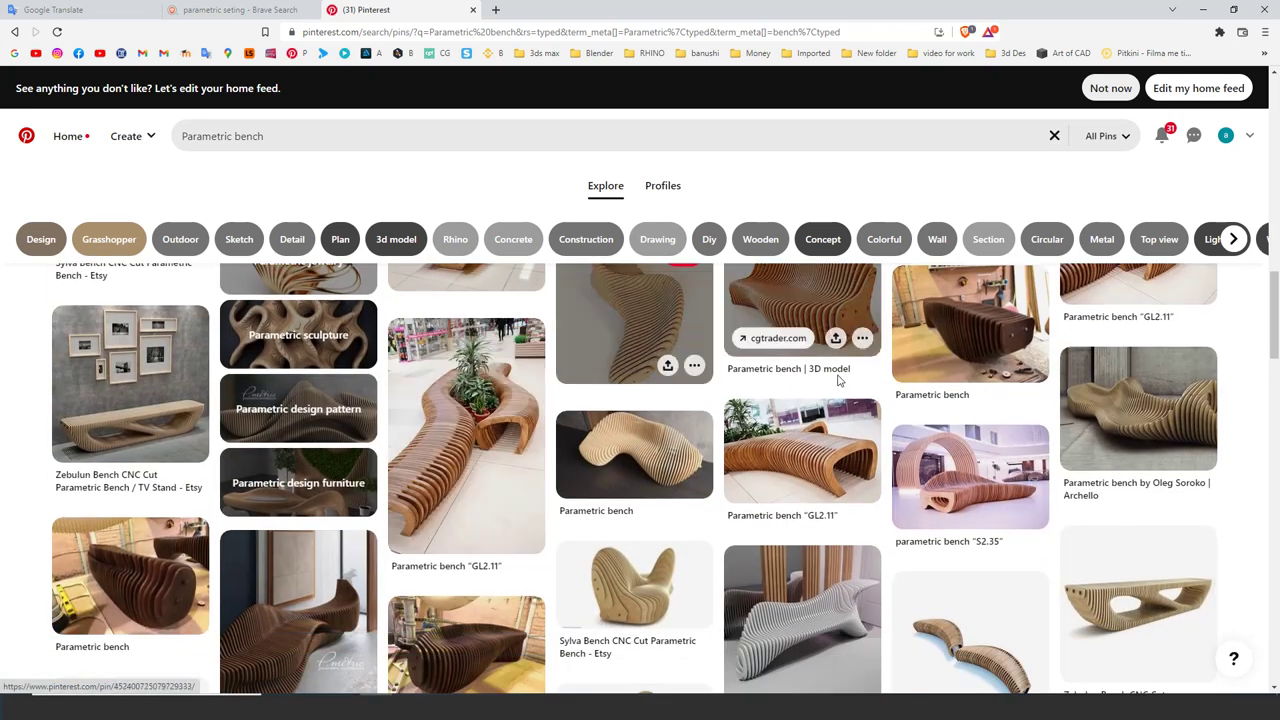
pyautogui.click(797, 450)
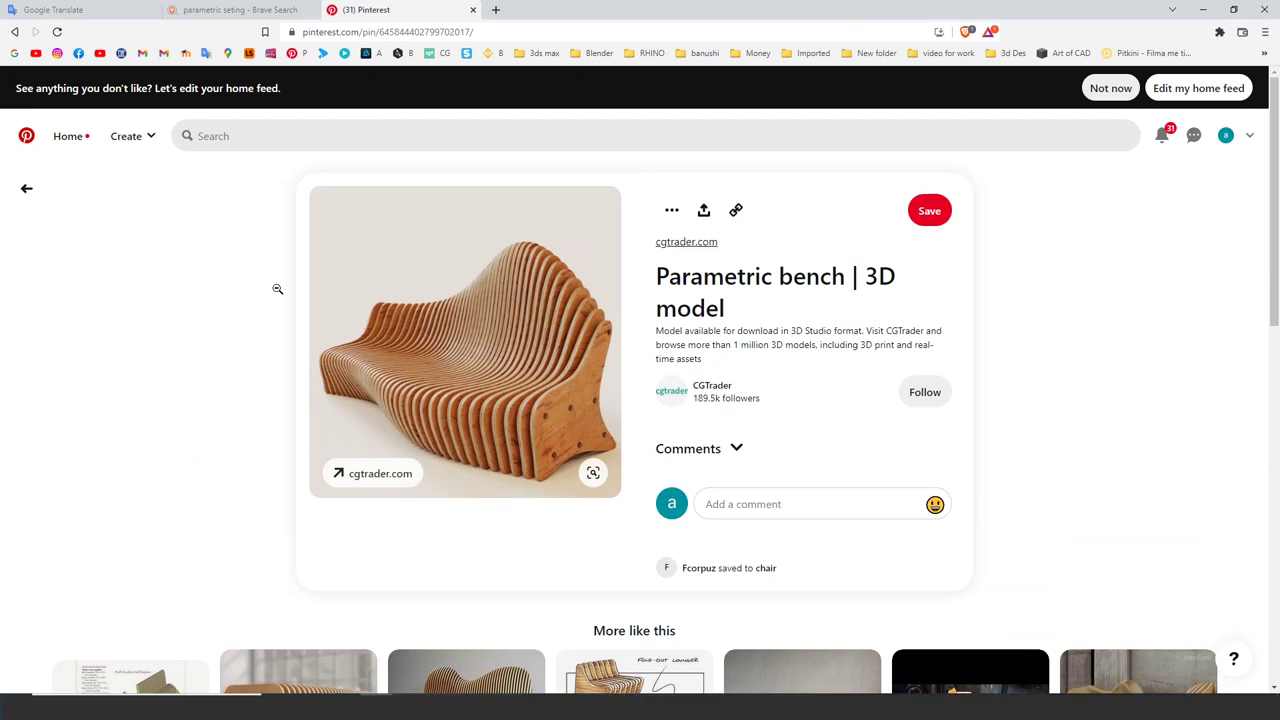
pyautogui.click(28, 190)
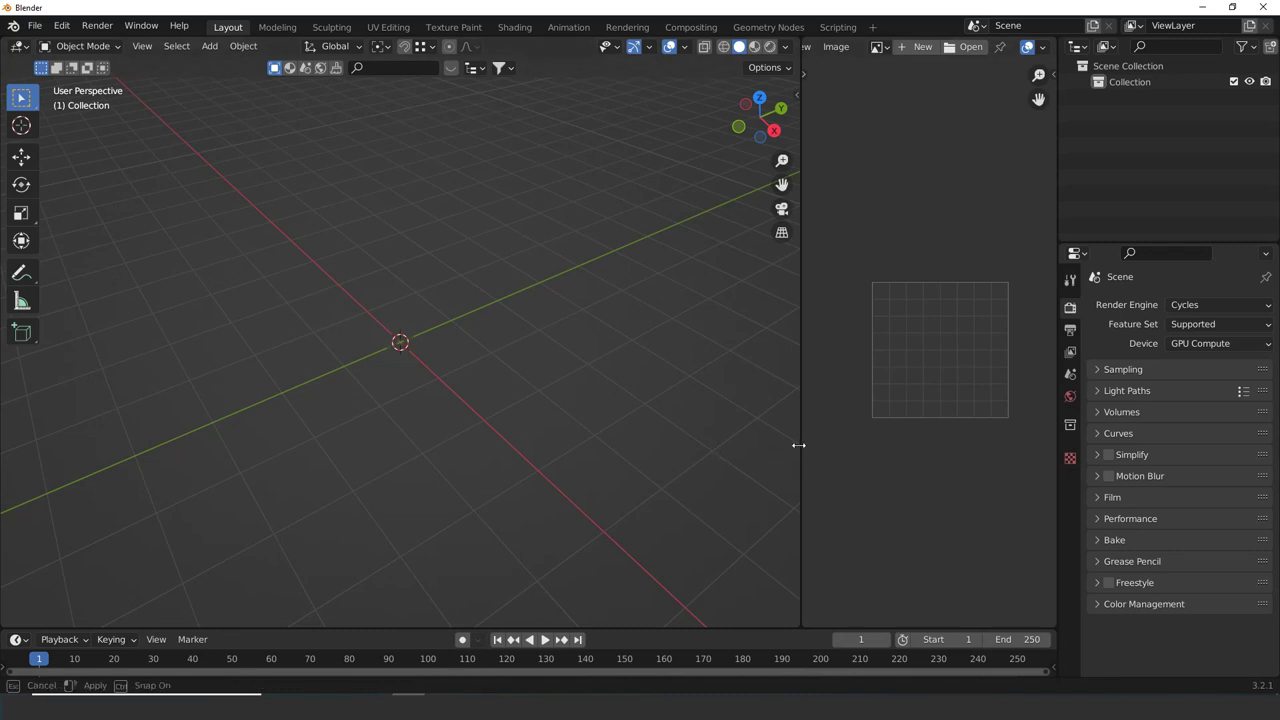
# In Blender, load parametric-bench-3d-model-max.jpg from the PM Bench folder in Downloads into the Image Editor beside the 3D viewport
pyautogui.moveTo(797, 443); pyautogui.dragTo(779, 300)
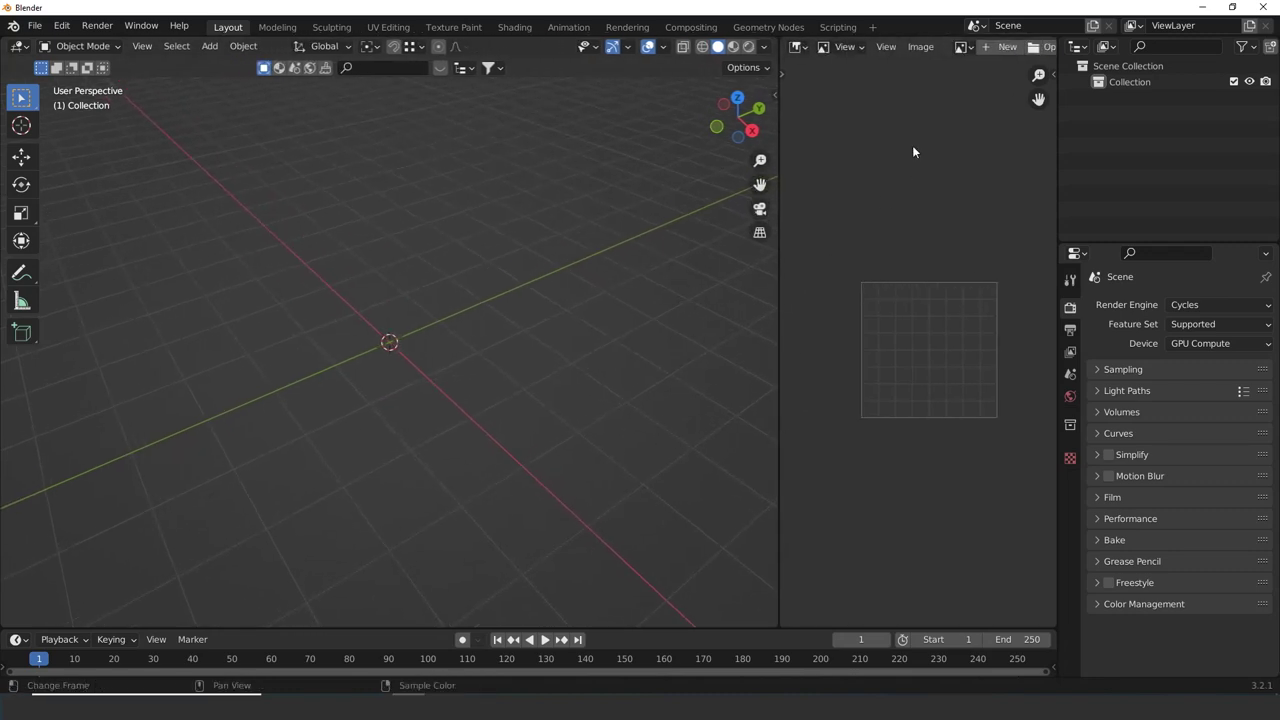
pyautogui.click(798, 46)
pyautogui.click(267, 117)
pyautogui.click(800, 46)
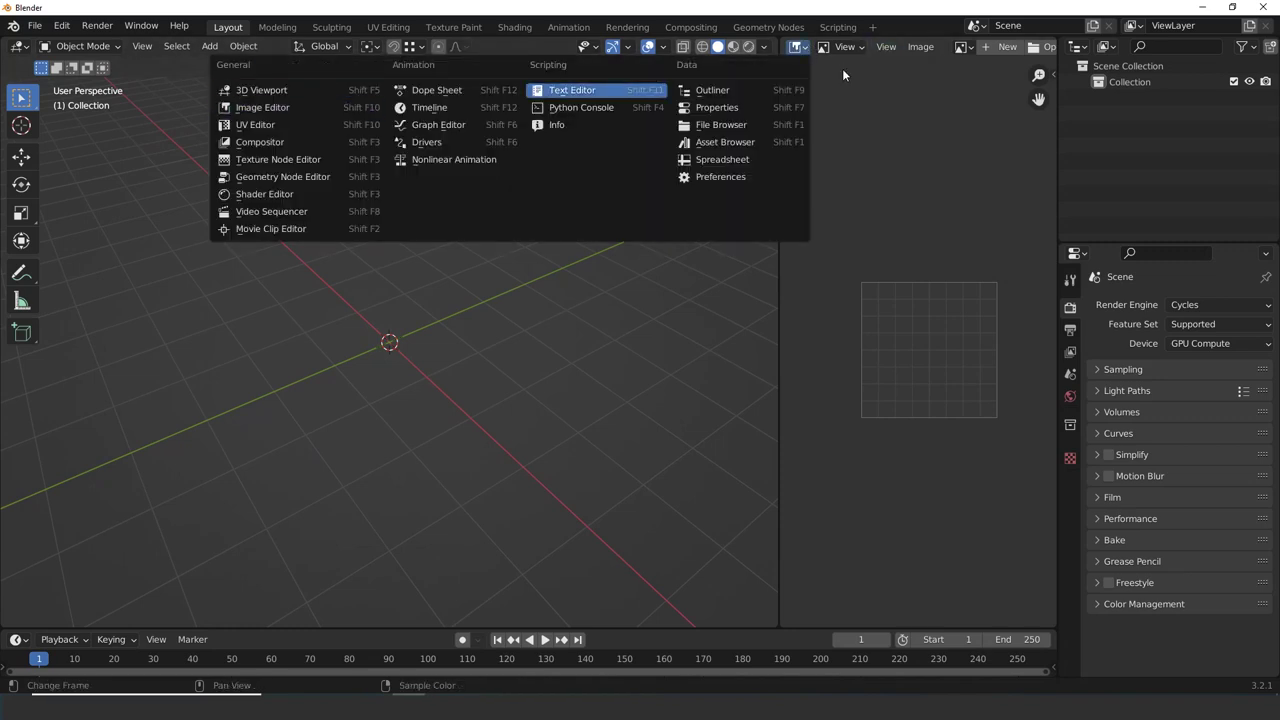
pyautogui.scroll(-2, 1000, 50)
pyautogui.click(965, 47)
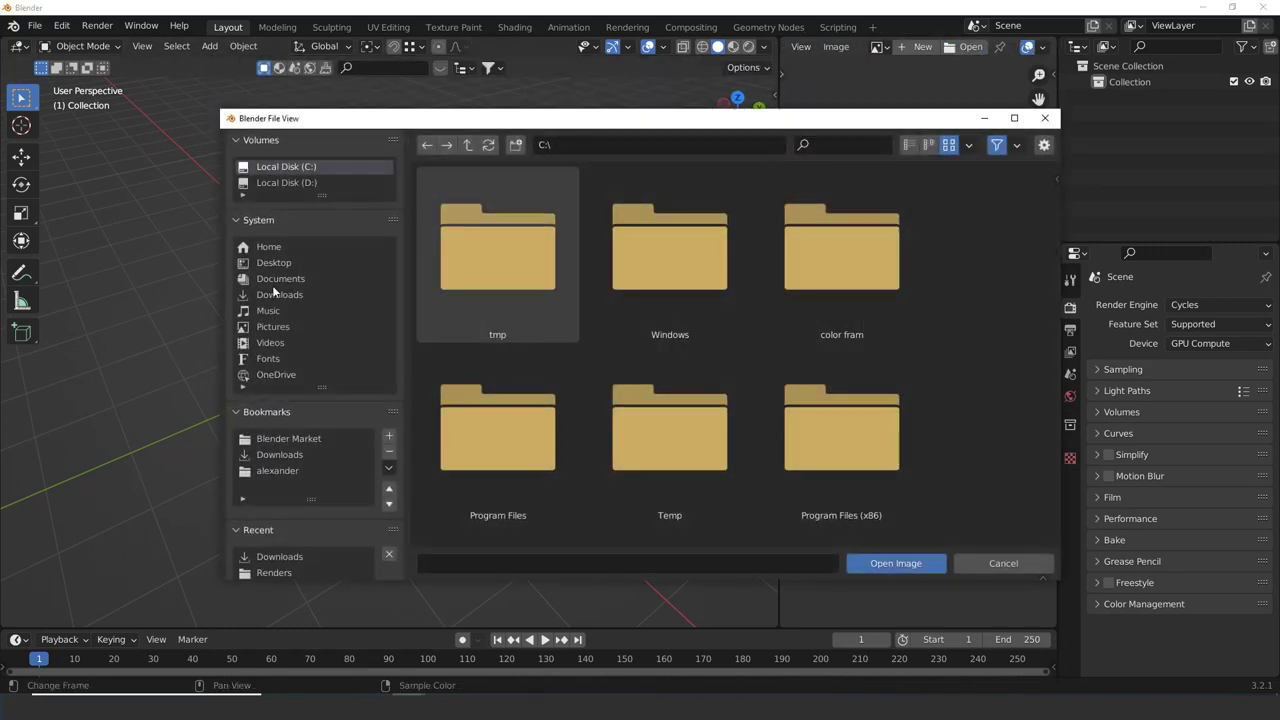
pyautogui.click(282, 295)
pyautogui.doubleClick(484, 275)
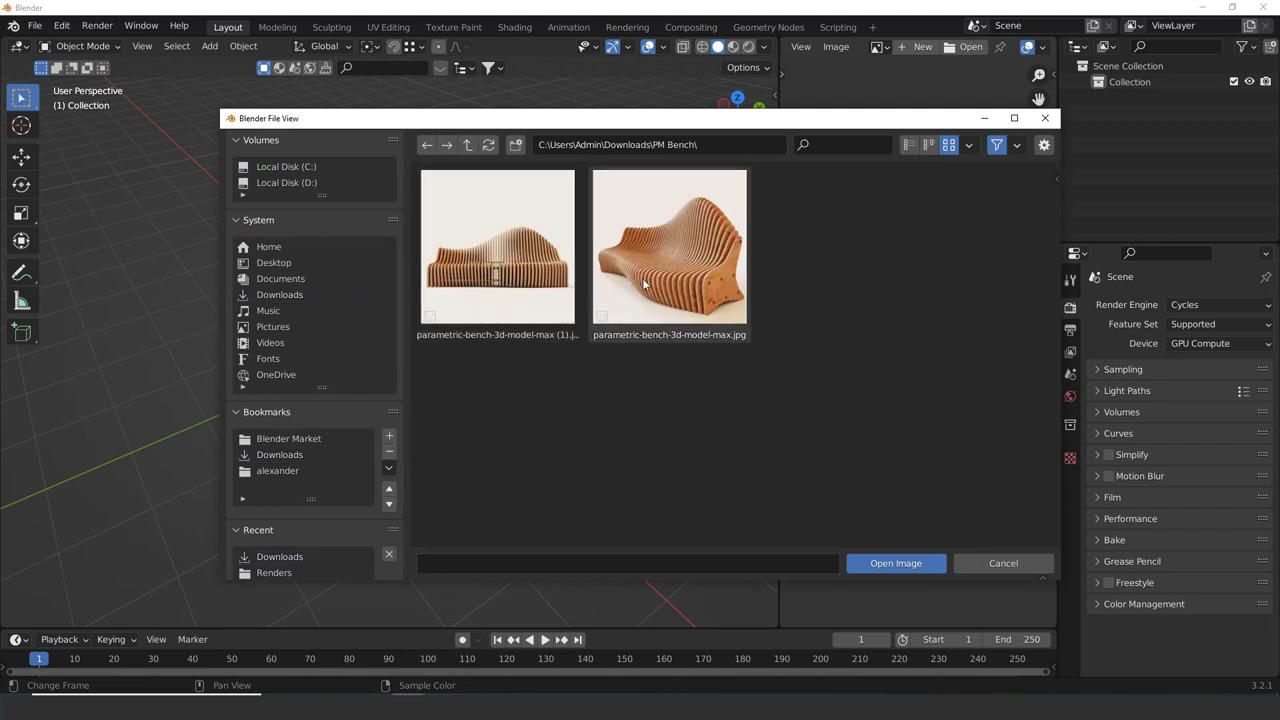
pyautogui.doubleClick(677, 265)
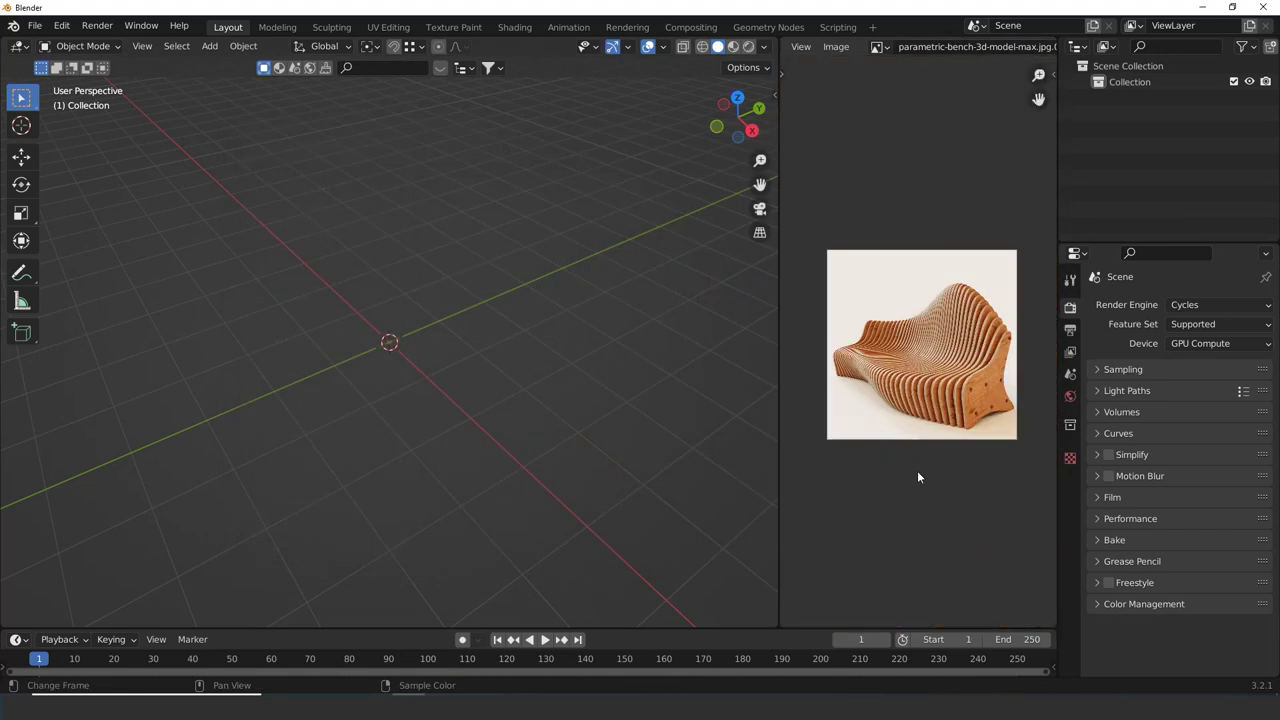
# Widen the Image Editor area so the whole bench reference photo is shown larger beside the 3D viewport
pyautogui.scroll(-1, 932, 428)
pyautogui.moveTo(777, 379); pyautogui.dragTo(729, 380)
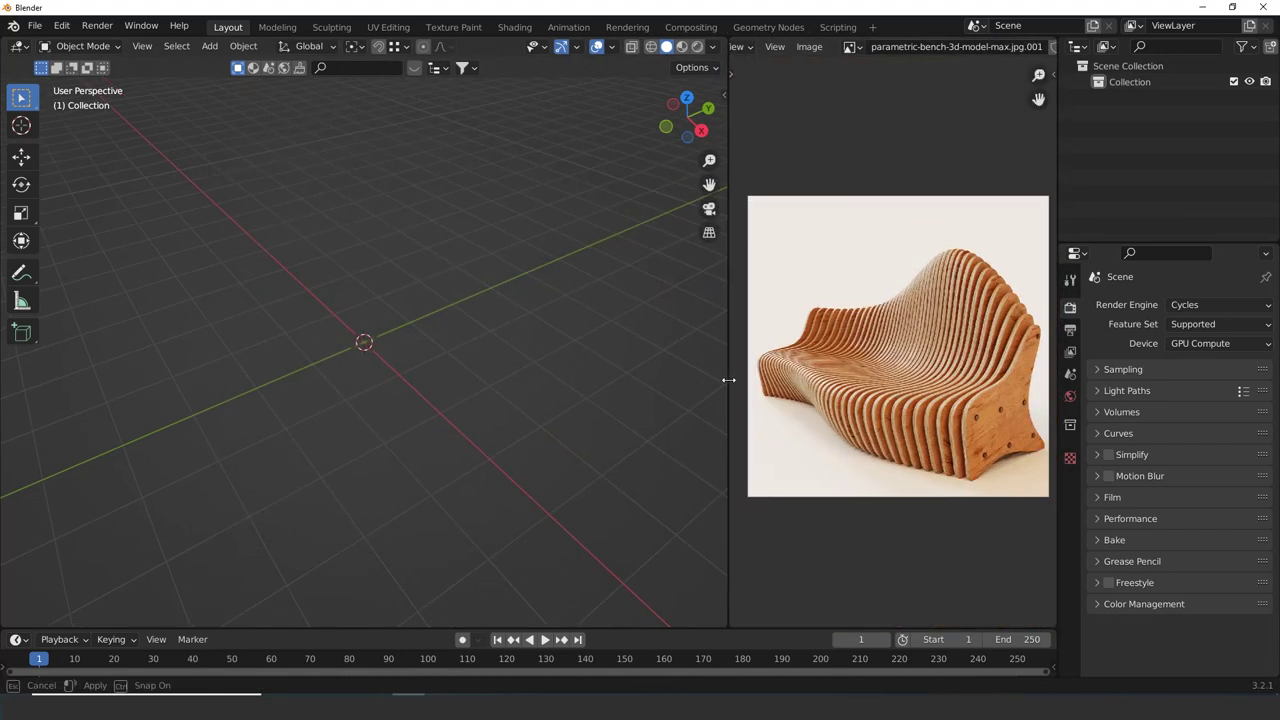
pyautogui.moveTo(673, 415); pyautogui.dragTo(453, 408, button='middle')
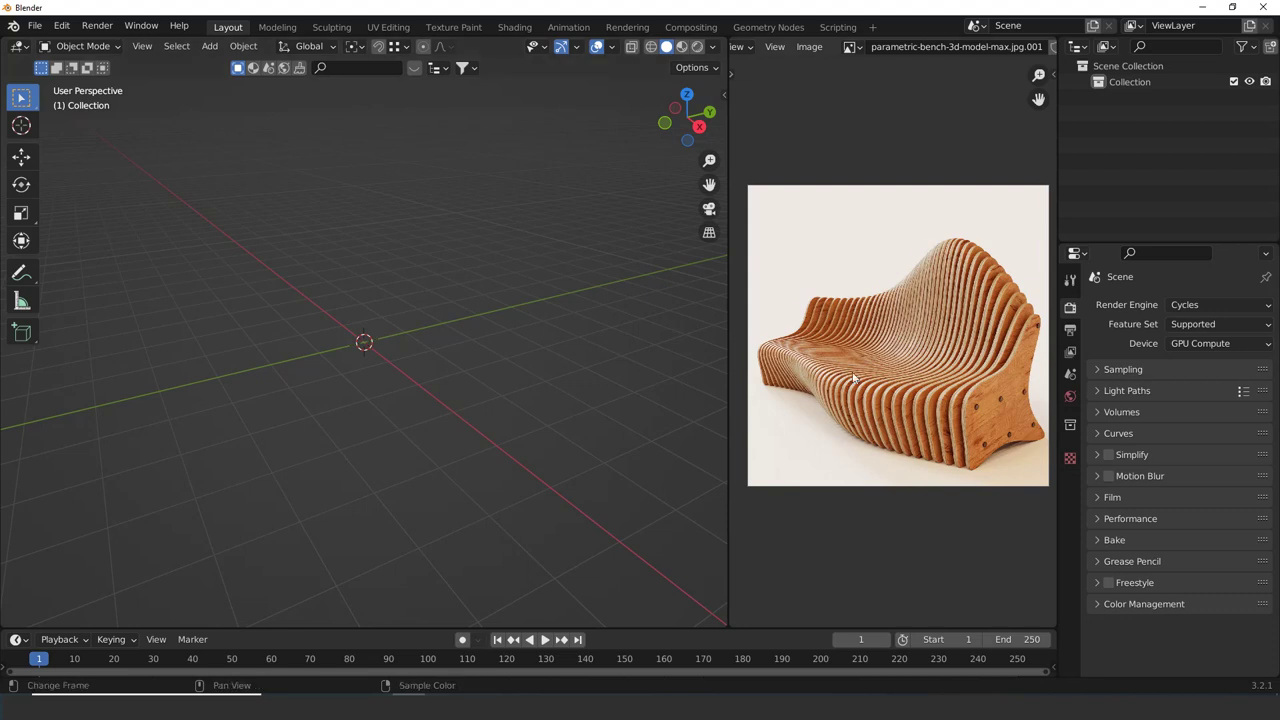
pyautogui.moveTo(995, 410); pyautogui.dragTo(992, 410, button='middle')
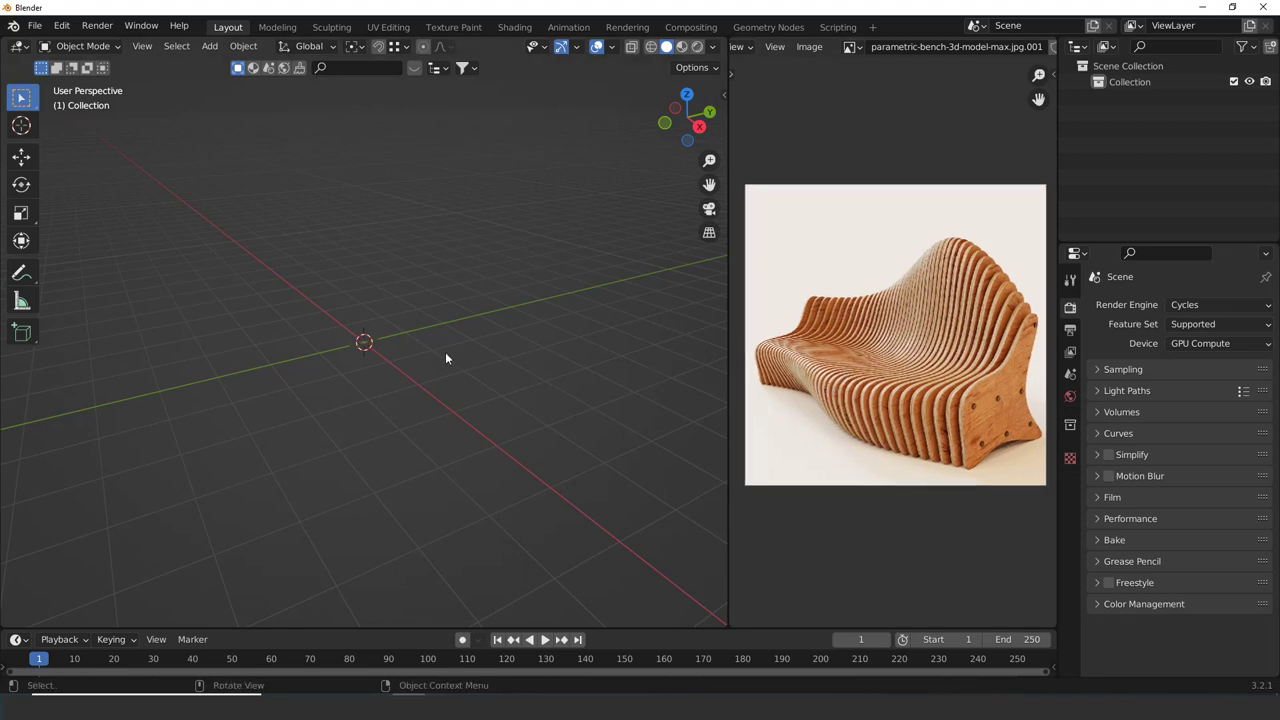
# Add a cube mesh at the 3D cursor on the world origin
pyautogui.moveTo(446, 357); pyautogui.dragTo(343, 410, button='middle')
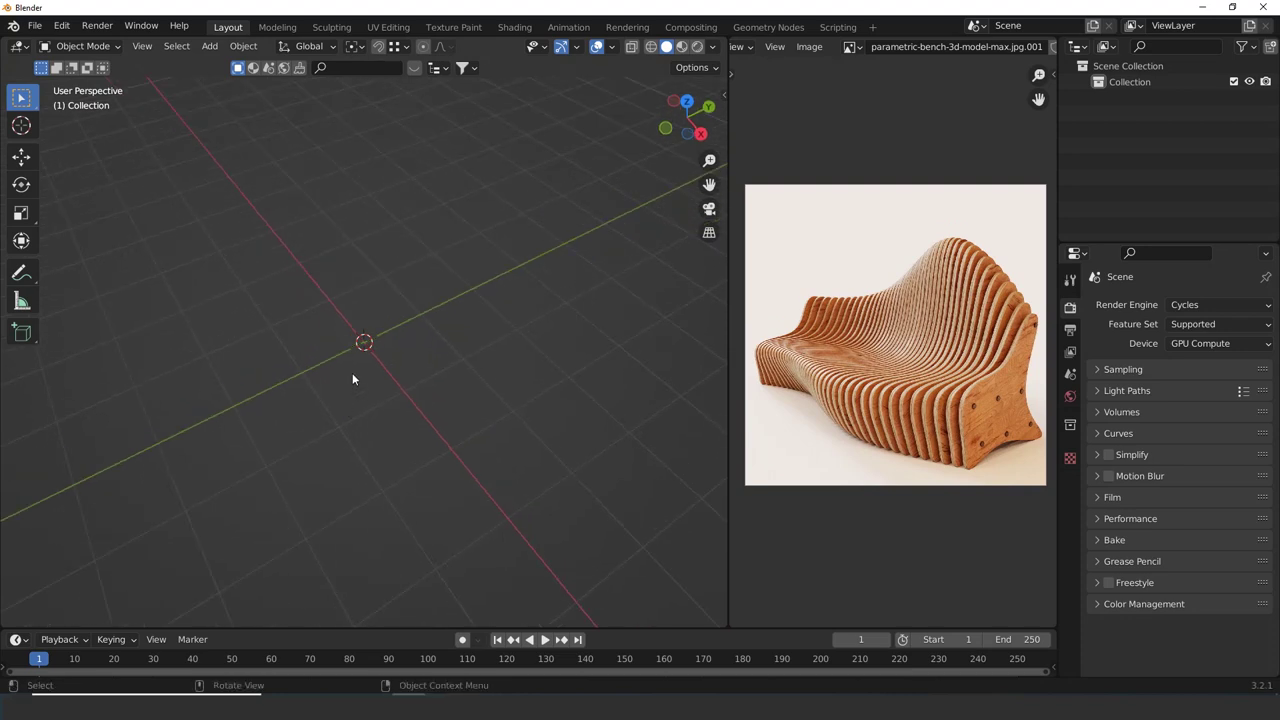
pyautogui.hotkey('shift', 's')
pyautogui.hotkey('shift', 'a')
pyautogui.click(384, 330)
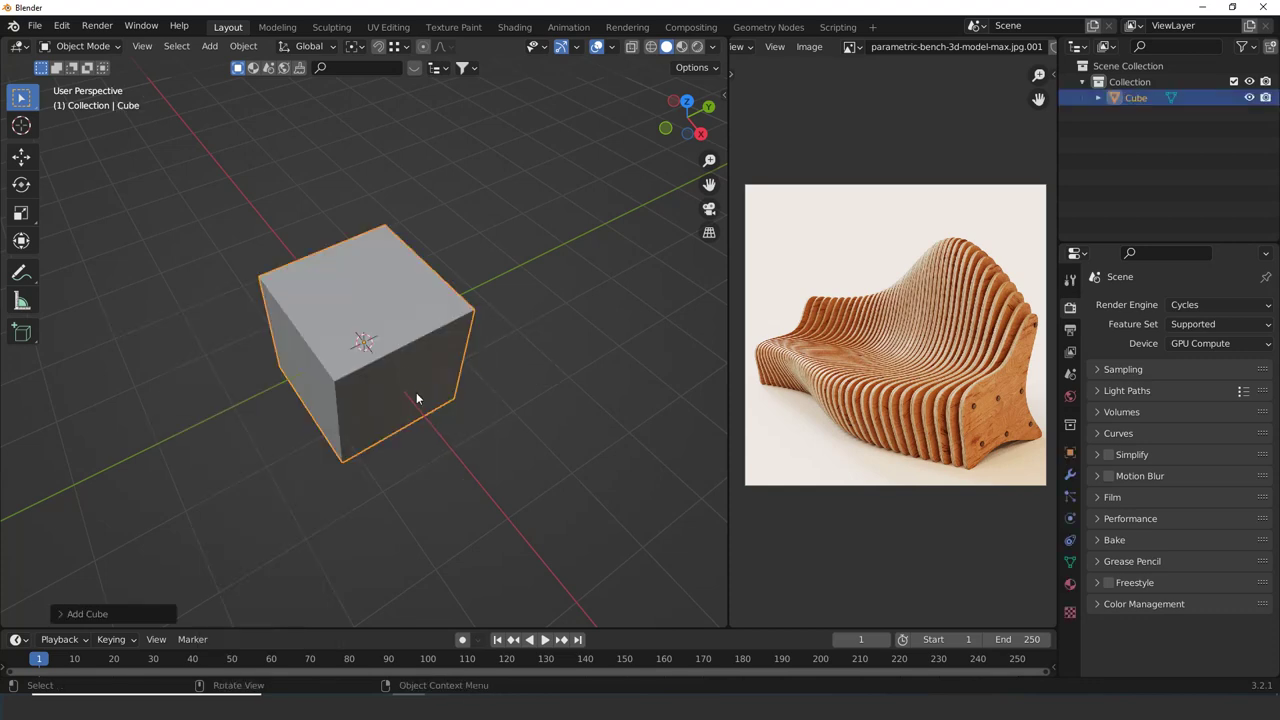
pyautogui.scroll(8, 416, 392)
pyautogui.scroll(-6, 417, 393)
pyautogui.press('Tab')
pyautogui.moveTo(420, 398); pyautogui.dragTo(500, 387, button='middle')
pyautogui.press('Tab')
pyautogui.scroll(-2, 420, 388)
pyautogui.scroll(2, 488, 388)
pyautogui.scroll(-1, 488, 388)
pyautogui.scroll(3, 497, 389)
pyautogui.scroll(-2, 497, 389)
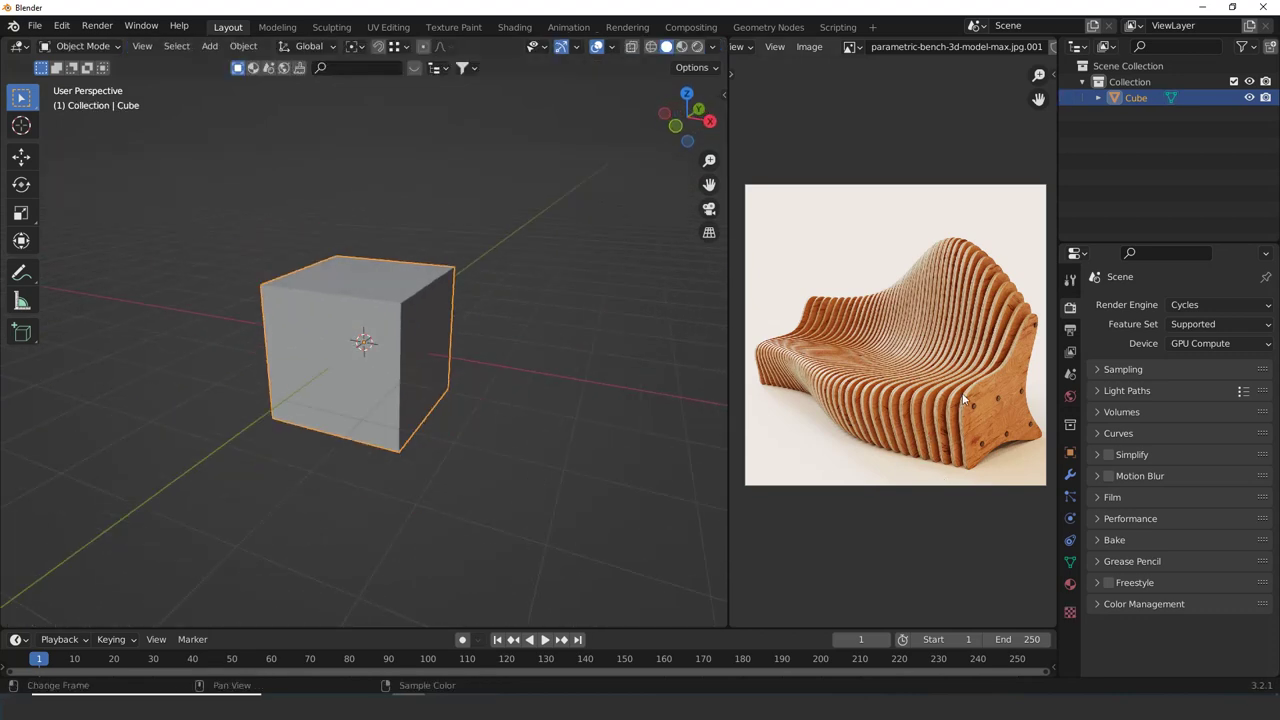
# Handwrite the annotation "40" with a vertical stroke after it in the empty space beside the cube
pyautogui.click(22, 273)
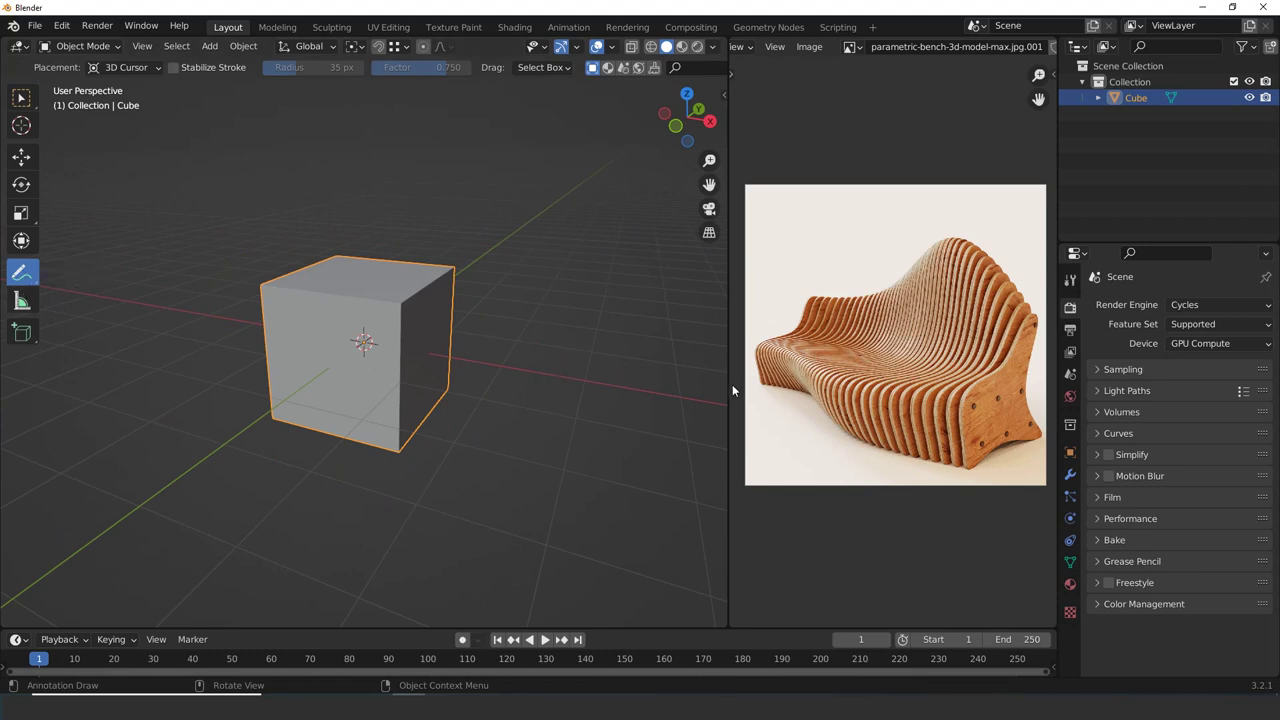
pyautogui.moveTo(701, 346)
pyautogui.mouseDown()
pyautogui.moveTo(700, 384)
pyautogui.moveTo(686, 367)
pyautogui.mouseUp()
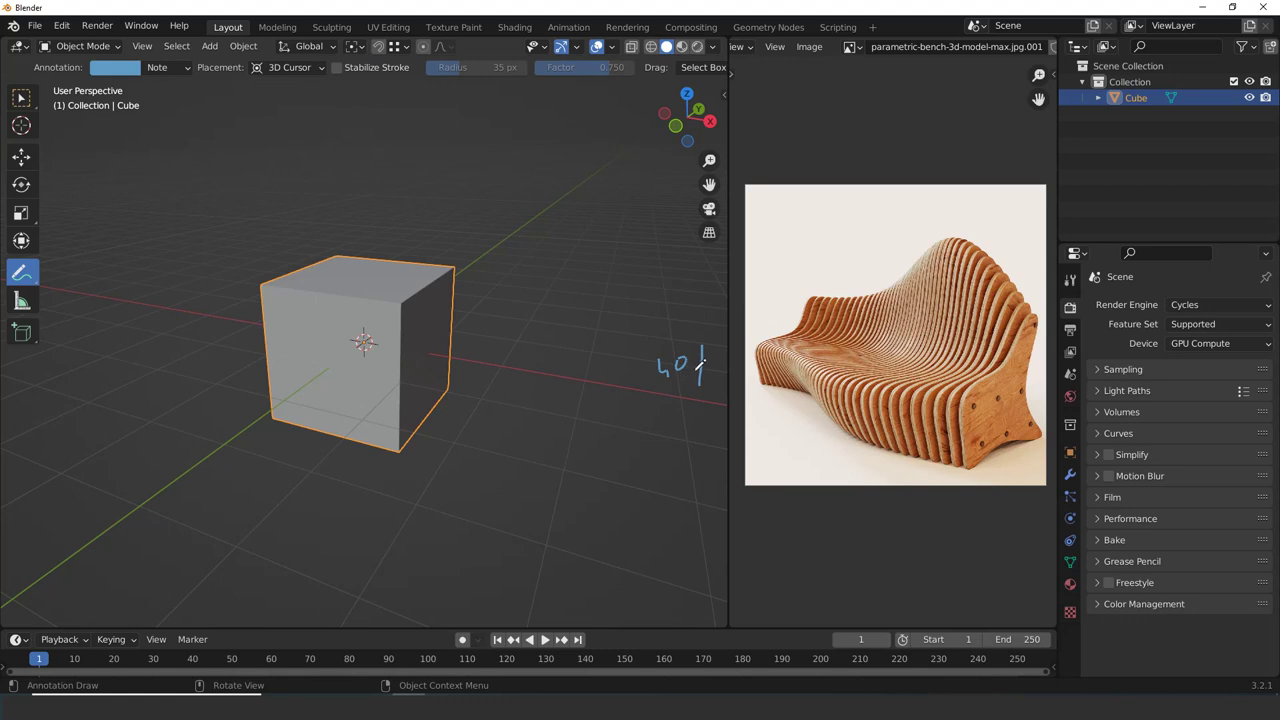
pyautogui.scroll(-2, 537, 391)
pyautogui.scroll(-3, 417, 367)
pyautogui.press('Tab')
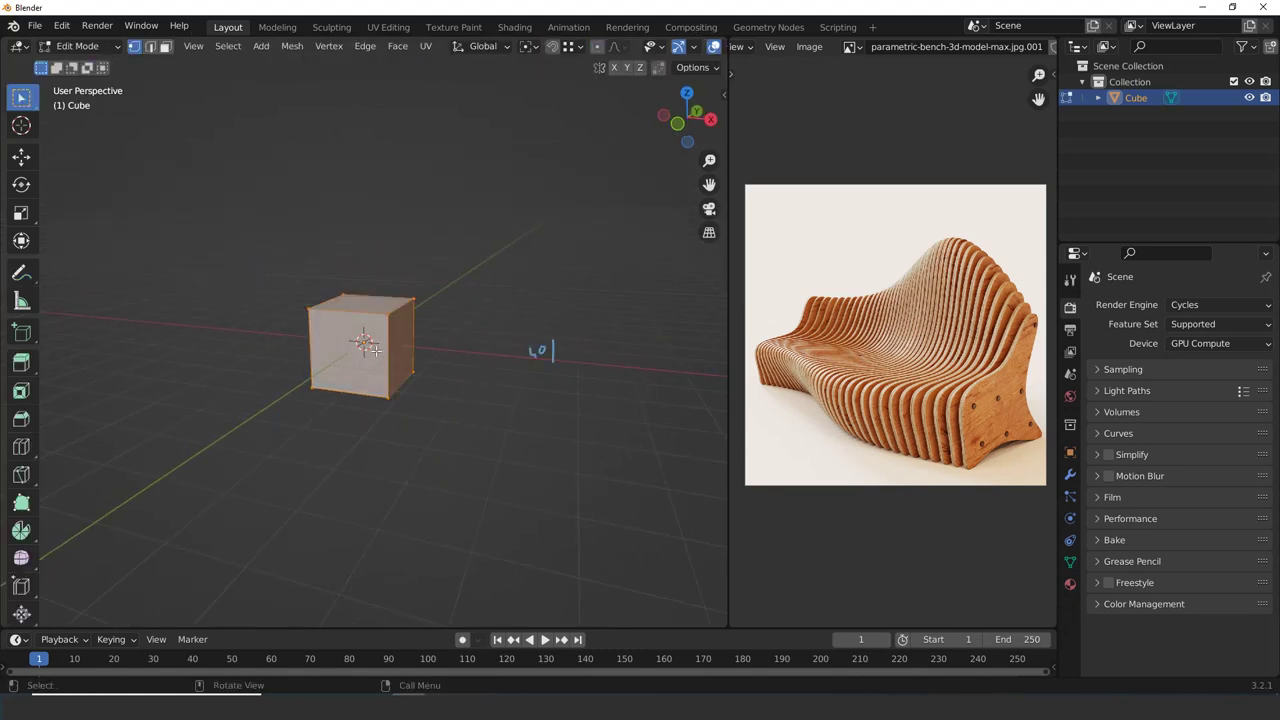
pyautogui.press('Tab')
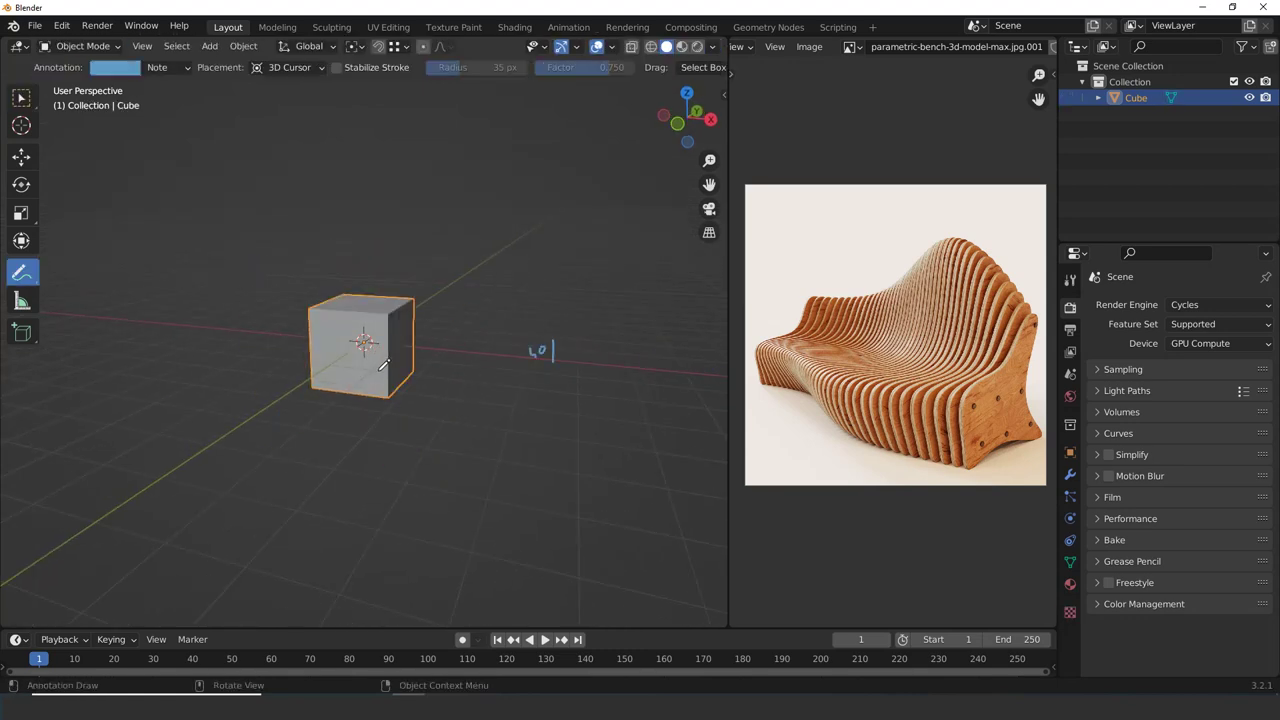
# Set the cube's X, Y and Z dimensions to 0.4 m each
pyautogui.press('Tab')
pyautogui.press('Tab')
pyautogui.press('Tab')
pyautogui.press('Tab')
pyautogui.press('n')
pyautogui.moveTo(650, 337)
pyautogui.mouseDown()
pyautogui.moveTo(650, 370)
pyautogui.moveTo(663, 338)
pyautogui.moveTo(663, 370)
pyautogui.moveTo(663, 340)
pyautogui.mouseUp()
pyautogui.write('40')
pyautogui.press('Return')
pyautogui.write('0')
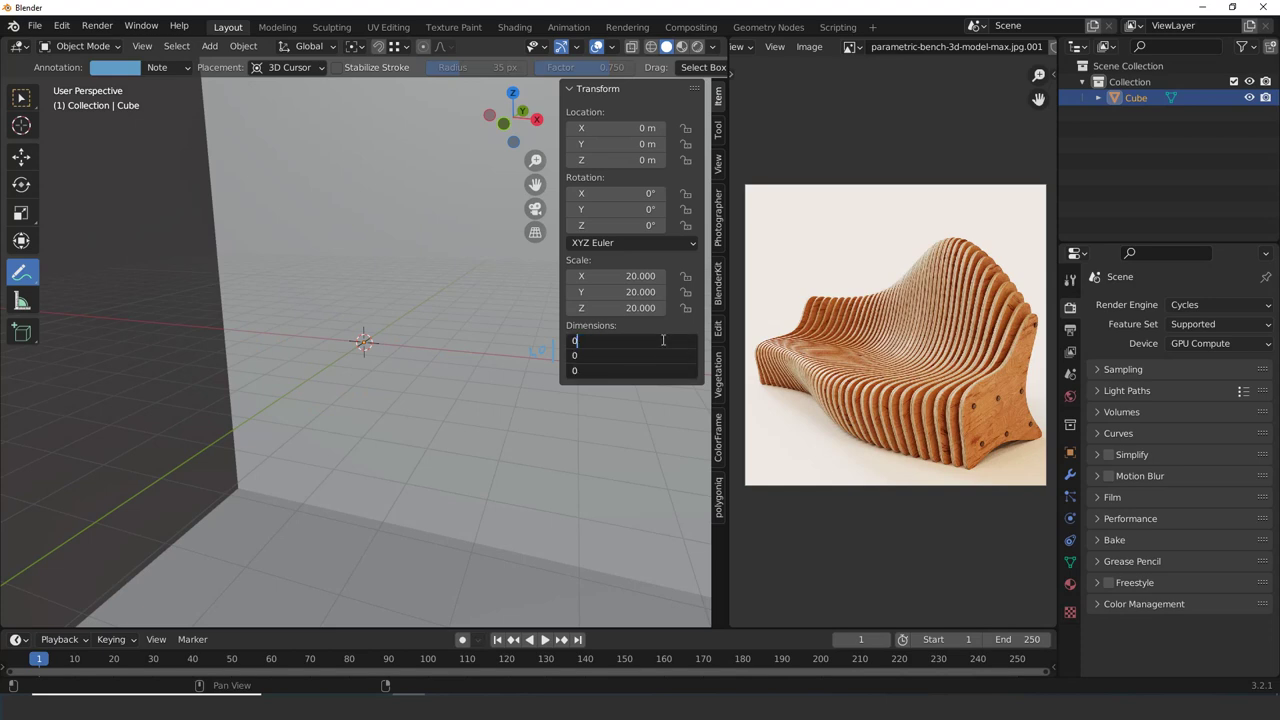
pyautogui.write('.4')
pyautogui.press('Return')
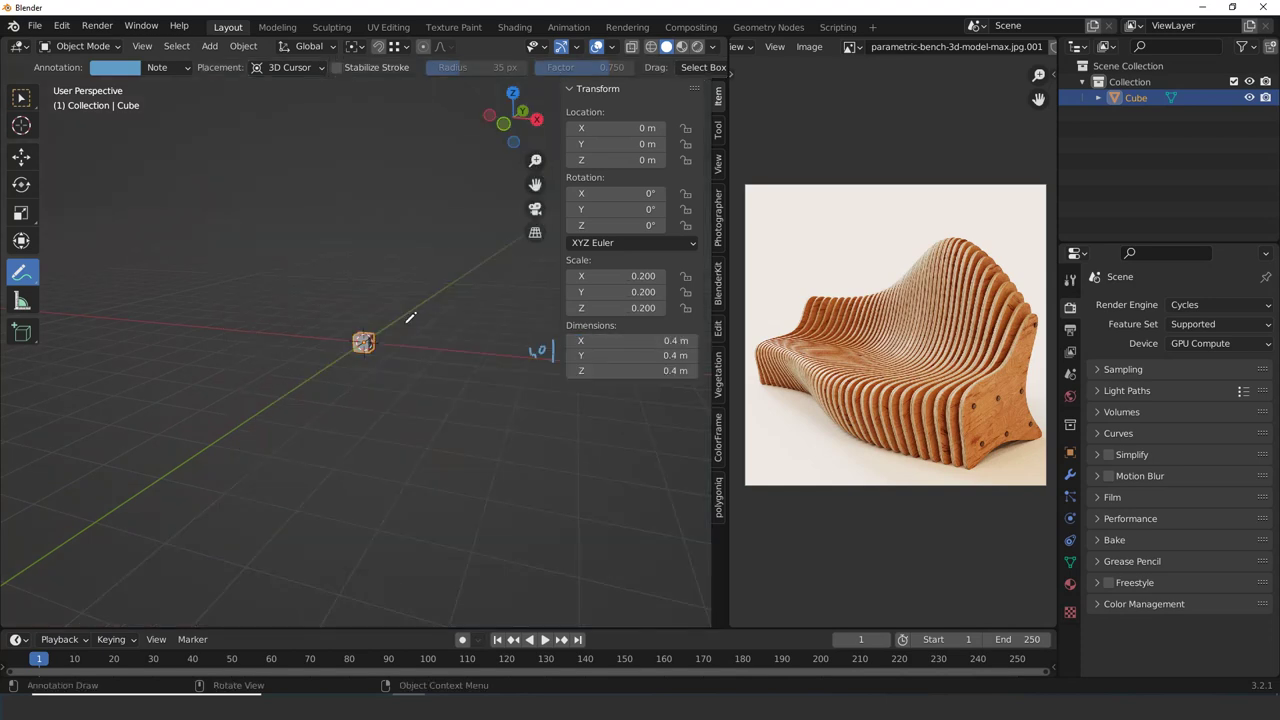
pyautogui.press('Tab')
pyautogui.press('Tab')
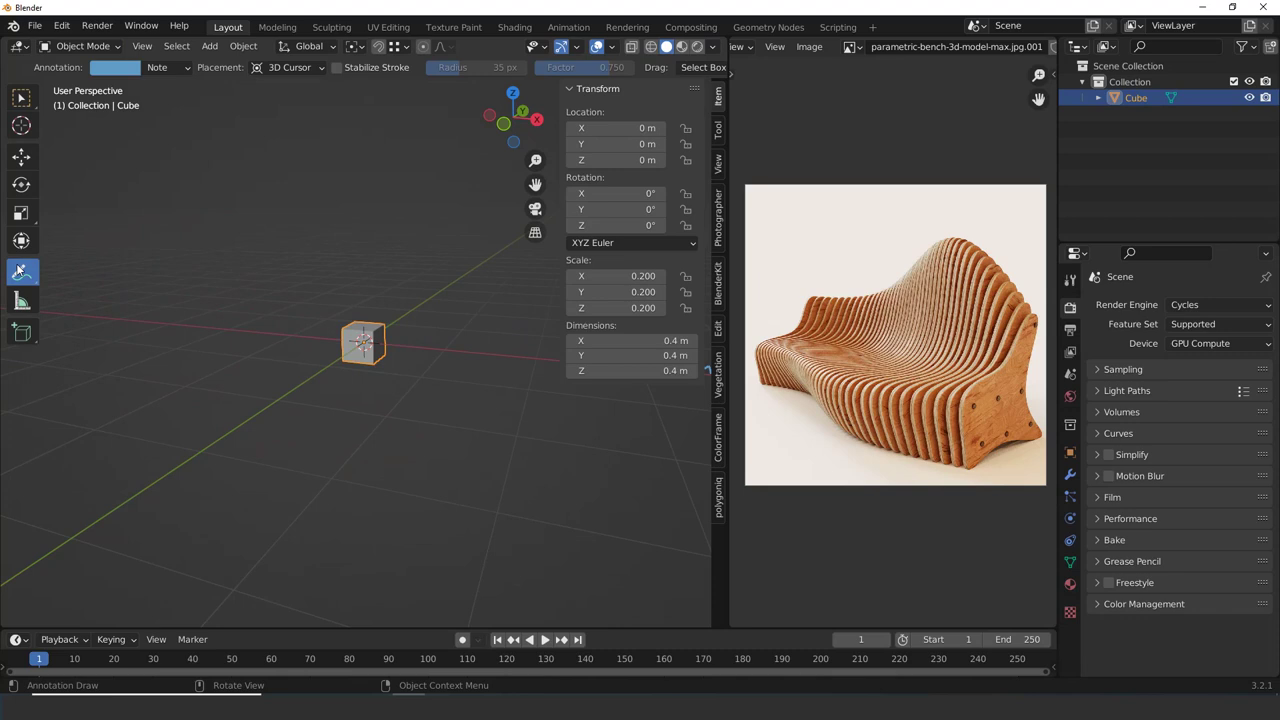
# Erase the handwritten "40" annotation beside the cube with the Annotate Eraser and return to the Select Box tool
pyautogui.click(21, 97)
pyautogui.moveTo(414, 359)
pyautogui.mouseDown(button='middle')
pyautogui.moveTo(456, 358)
pyautogui.moveTo(294, 341)
pyautogui.mouseUp(button='middle')
pyautogui.click(21, 273)
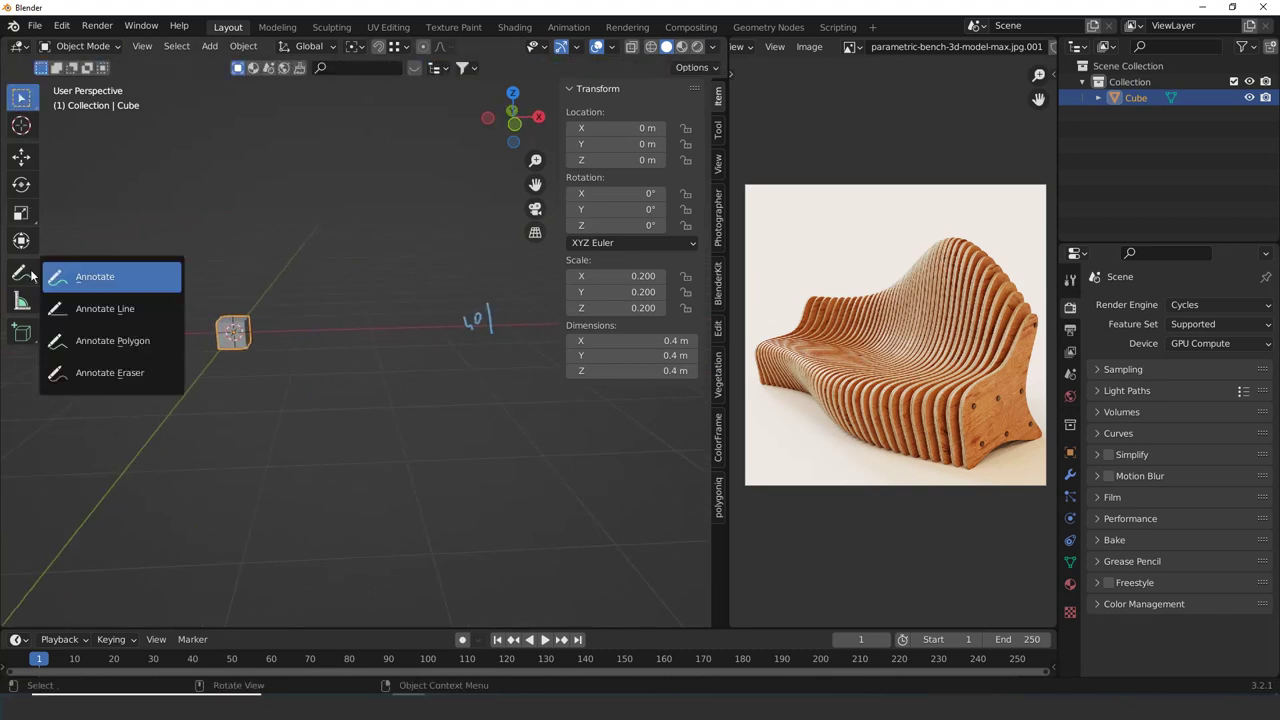
pyautogui.click(109, 370)
pyautogui.moveTo(449, 337); pyautogui.dragTo(480, 334)
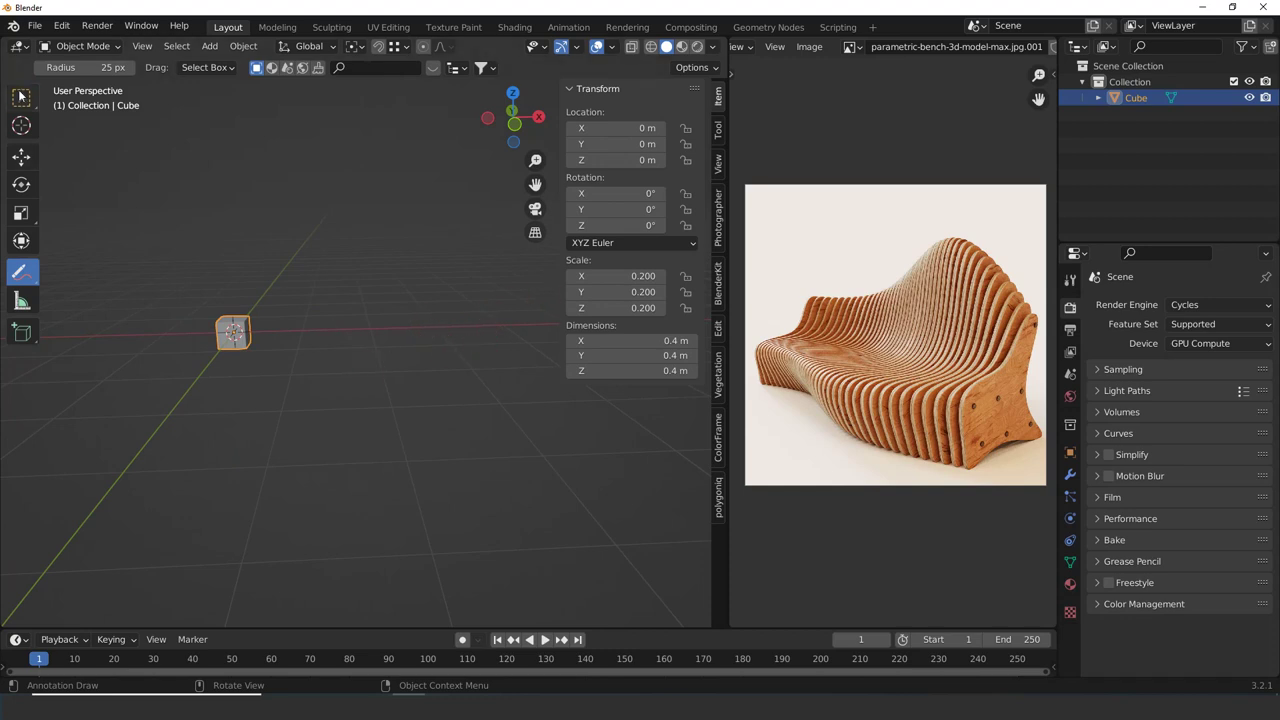
pyautogui.click(21, 97)
# In Edit Mode, box-select the cube's vertices on its negative X side in front orthographic view with wireframe shading
pyautogui.keyDown('shift'); pyautogui.moveTo(214, 291); pyautogui.dragTo(348, 362, button='middle'); pyautogui.keyUp('shift')
pyautogui.scroll(2, 347, 370)
pyautogui.press('KP_1')
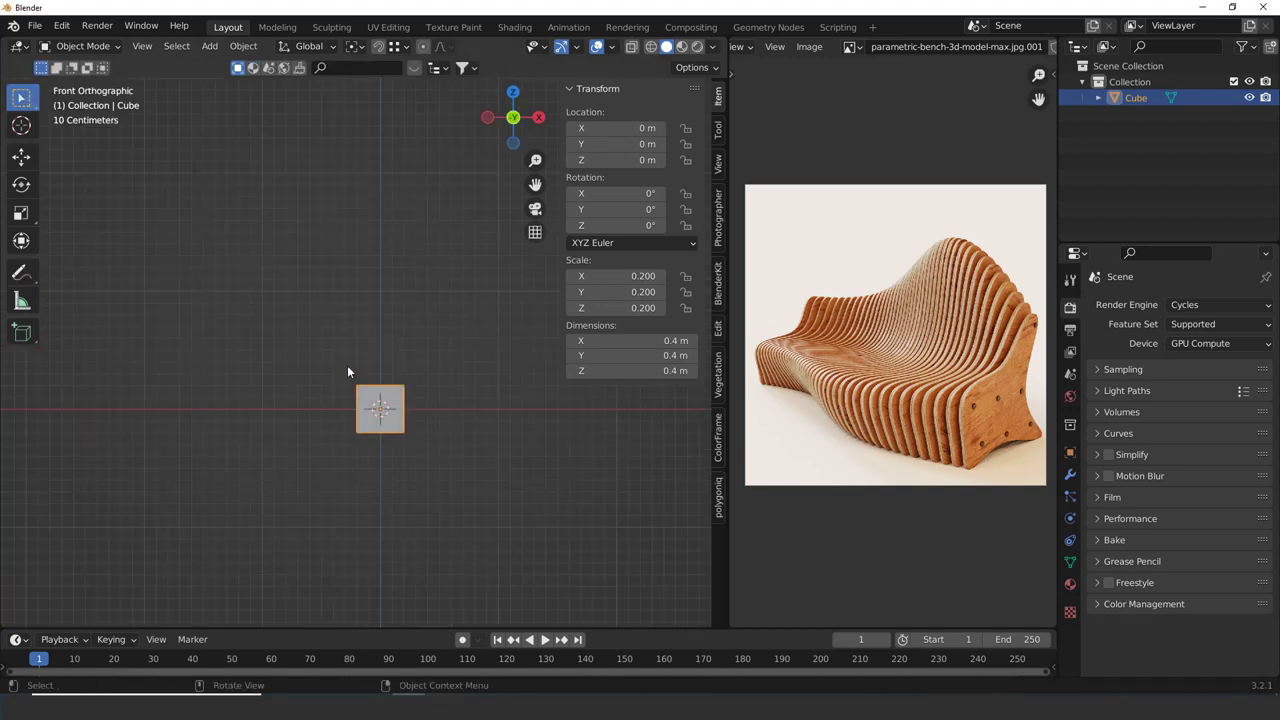
pyautogui.scroll(4, 415, 430)
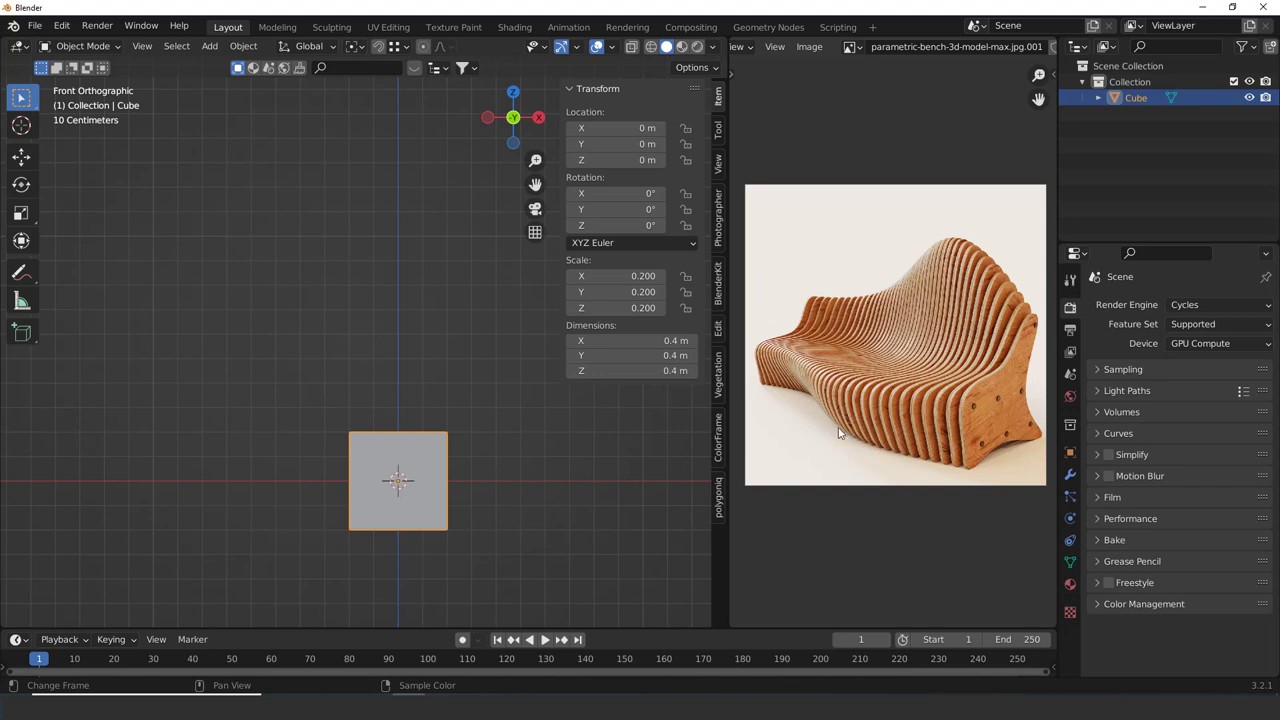
pyautogui.press('Tab')
pyautogui.press('z')
pyautogui.click(267, 554)
pyautogui.press('b')
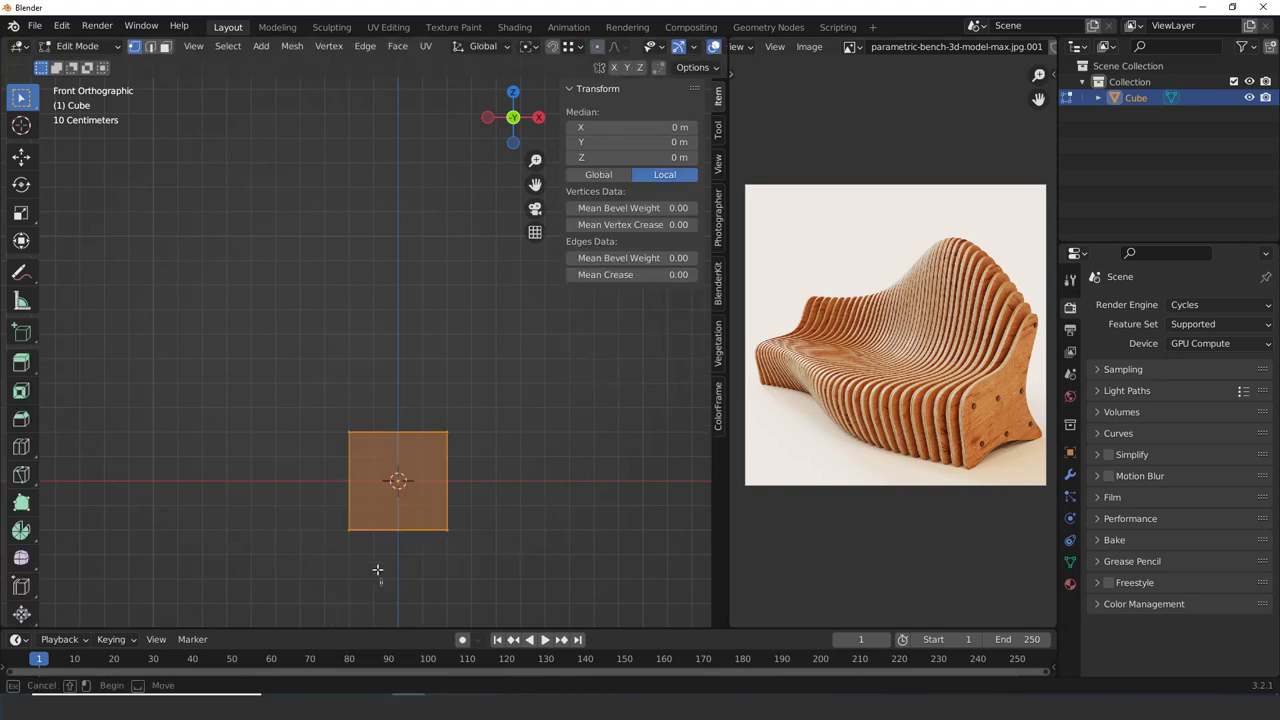
pyautogui.moveTo(378, 570); pyautogui.dragTo(284, 396)
pyautogui.press('g')
pyautogui.press('x')
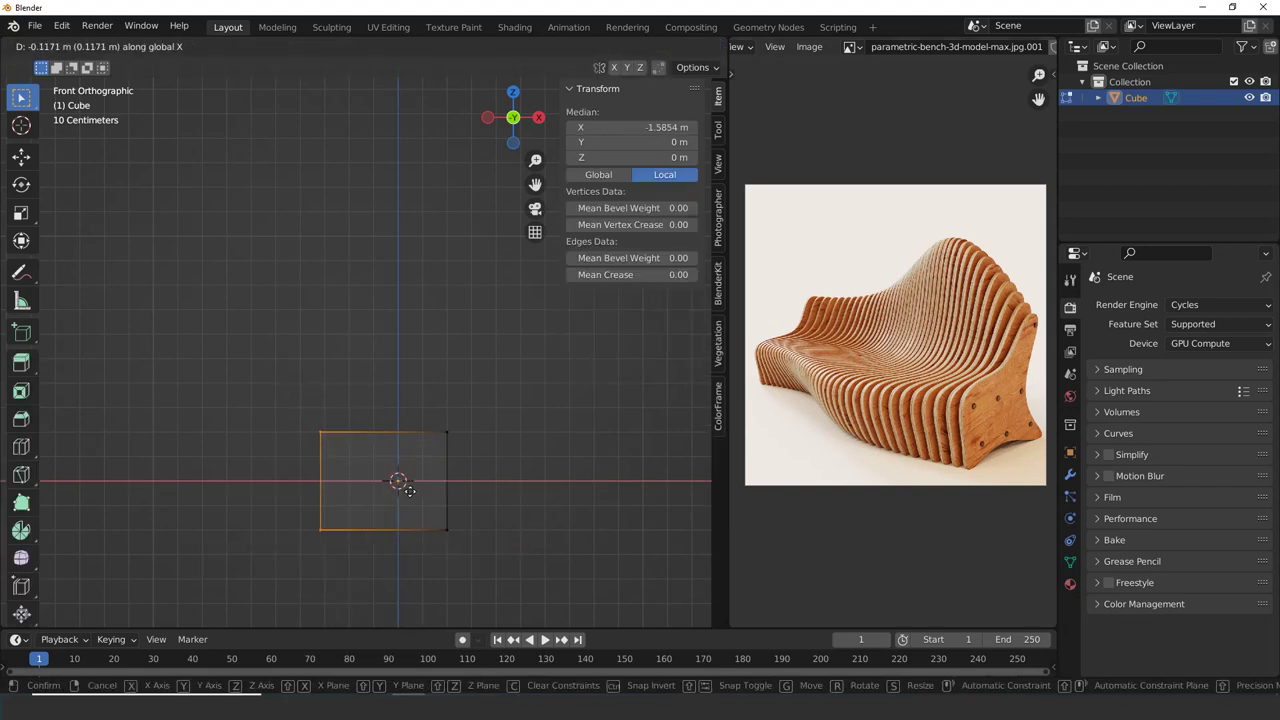
pyautogui.press('Escape')
pyautogui.write('g')
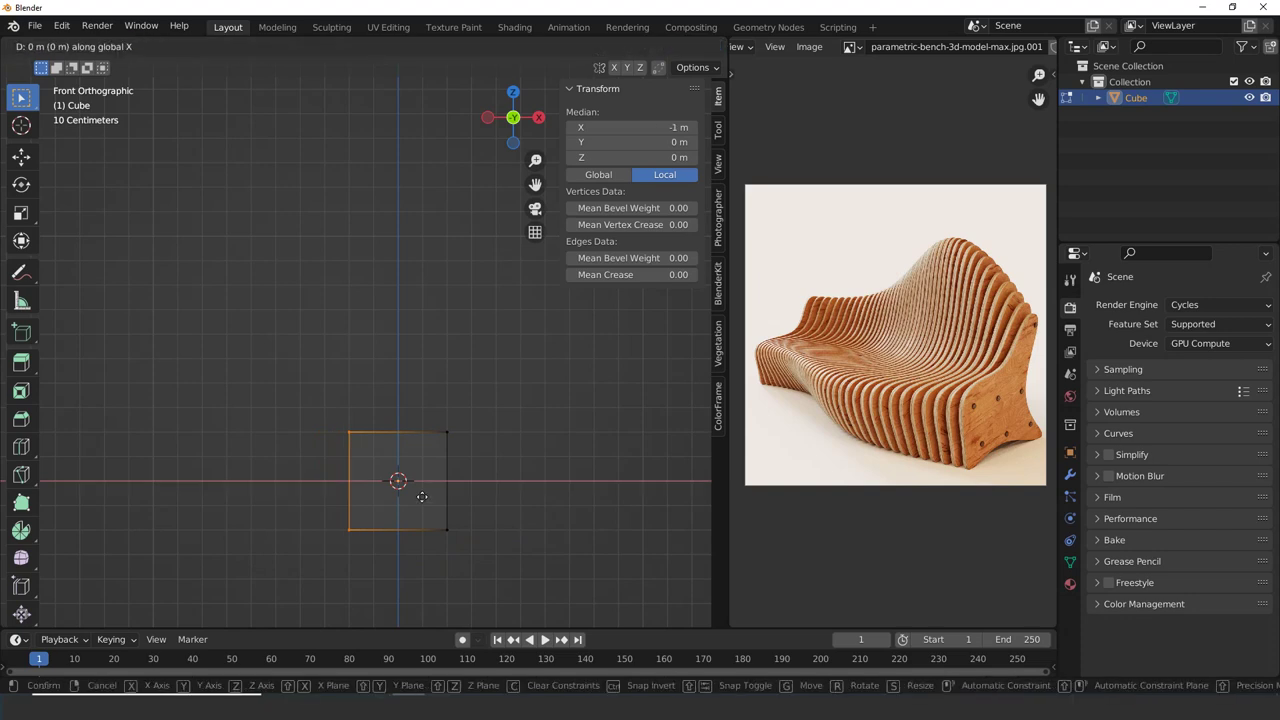
pyautogui.write('x')
pyautogui.write('20')
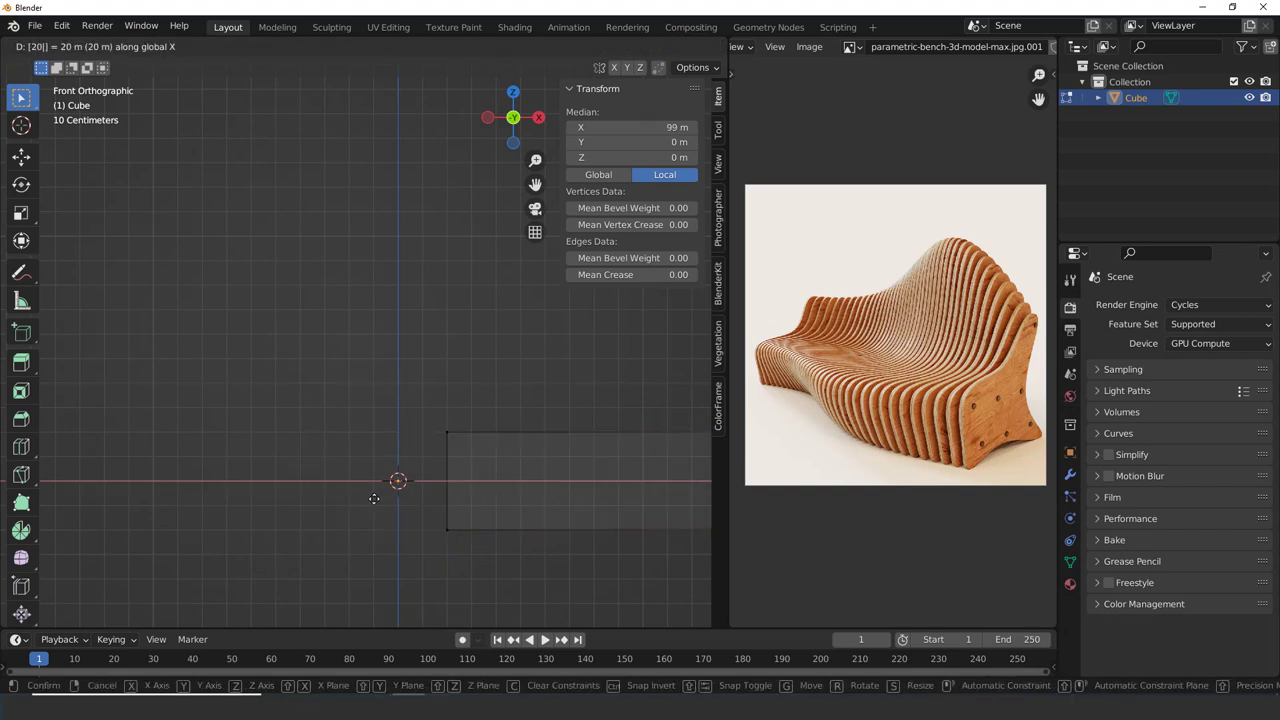
pyautogui.press('-')
pyautogui.press('BackSpace')
pyautogui.press('BackSpace')
pyautogui.press('BackSpace')
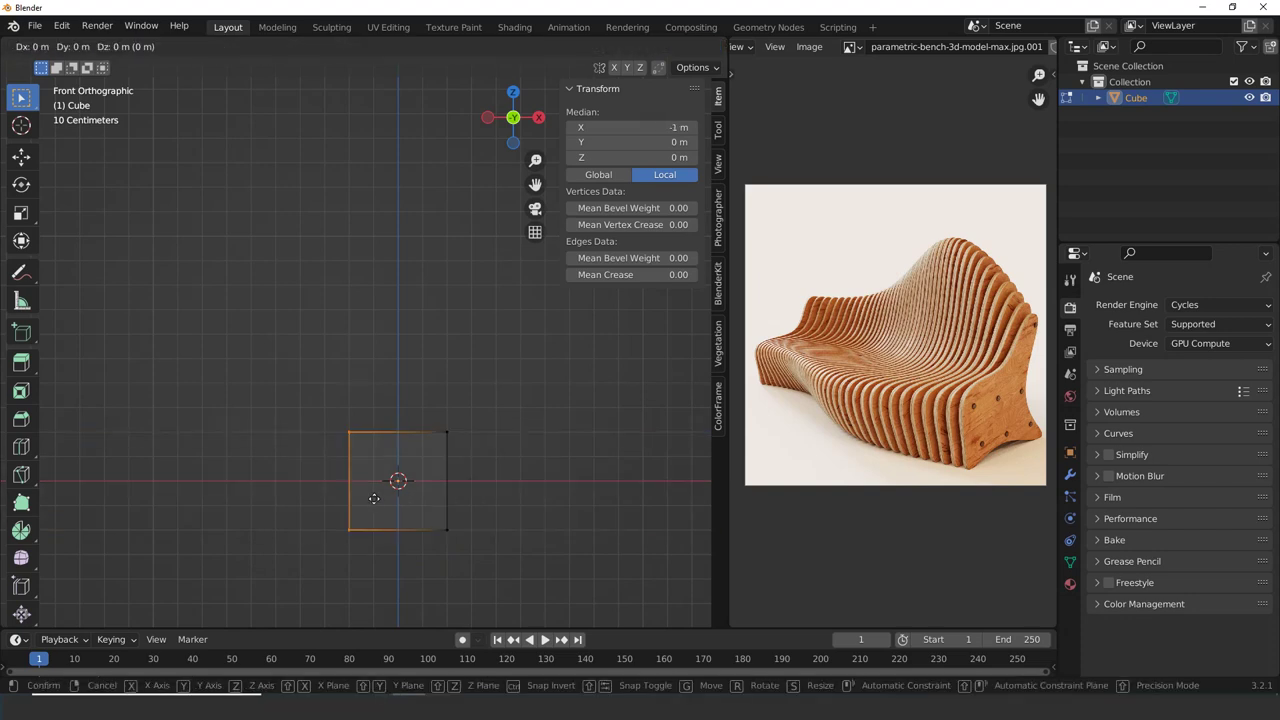
pyautogui.write('20..')
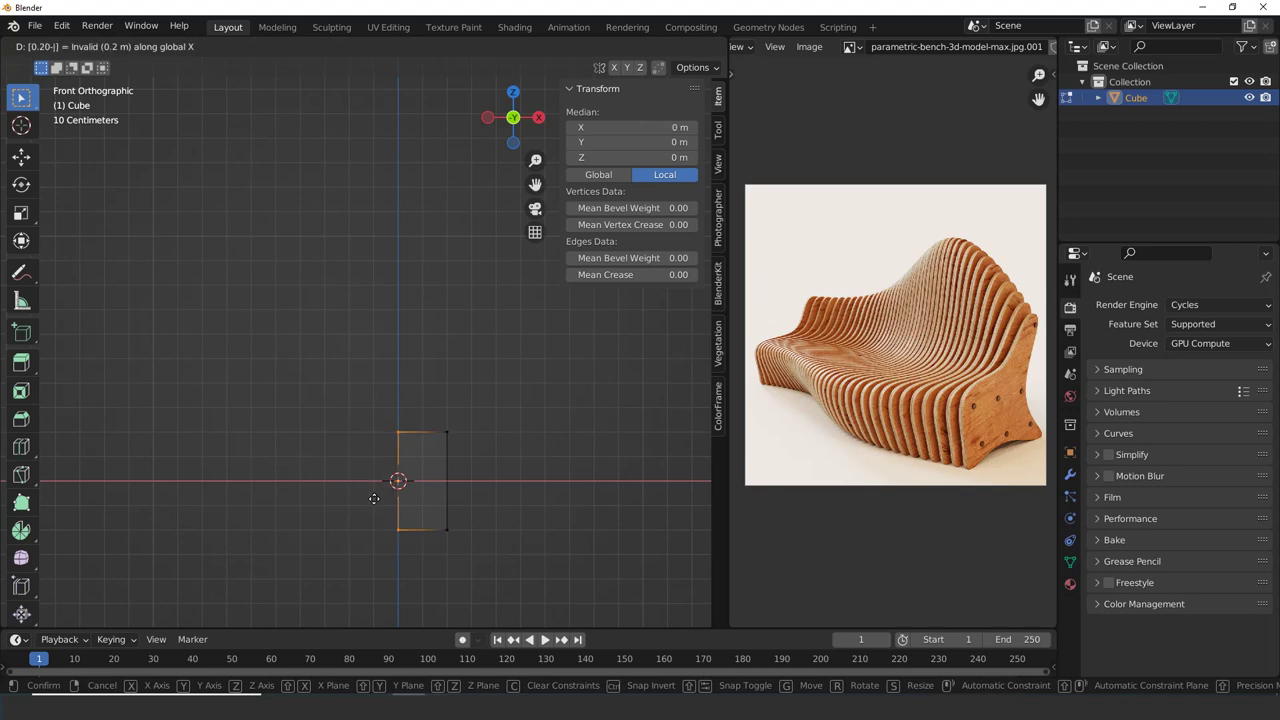
pyautogui.press('Escape')
# Move the selected negative-X side of the cube by -0.2 m along the X axis
pyautogui.press('g')
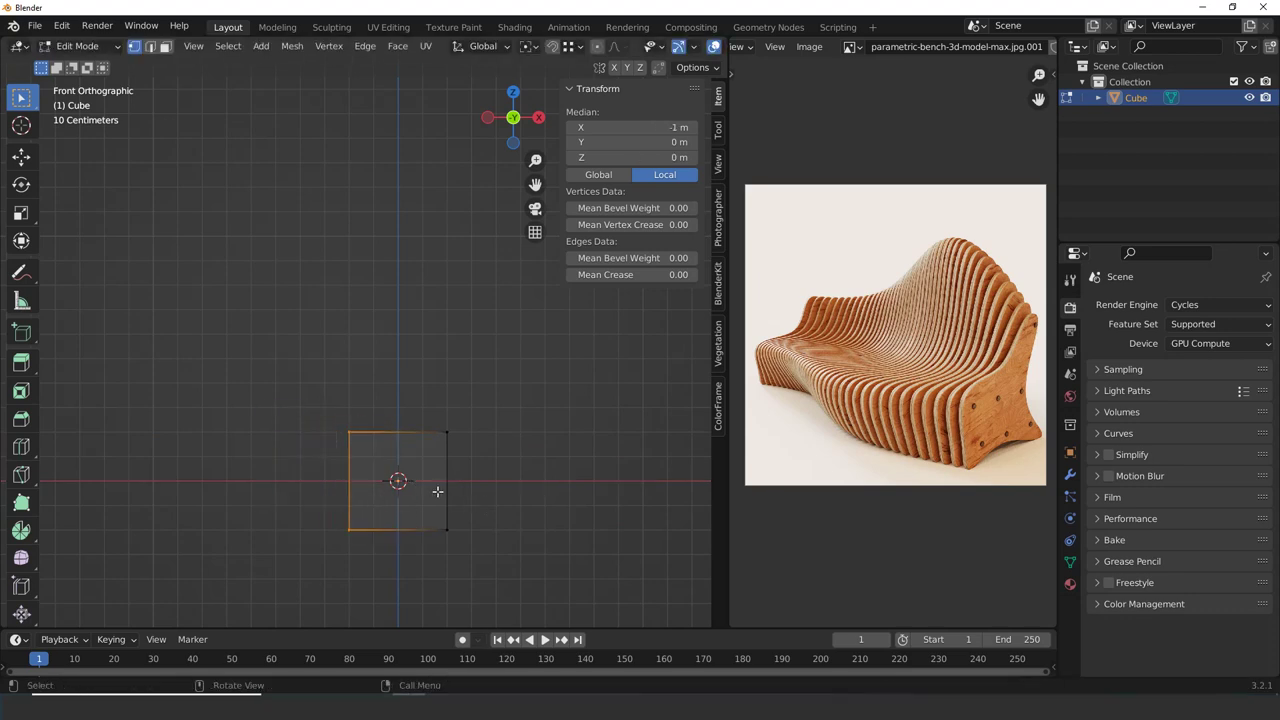
pyautogui.write('x')
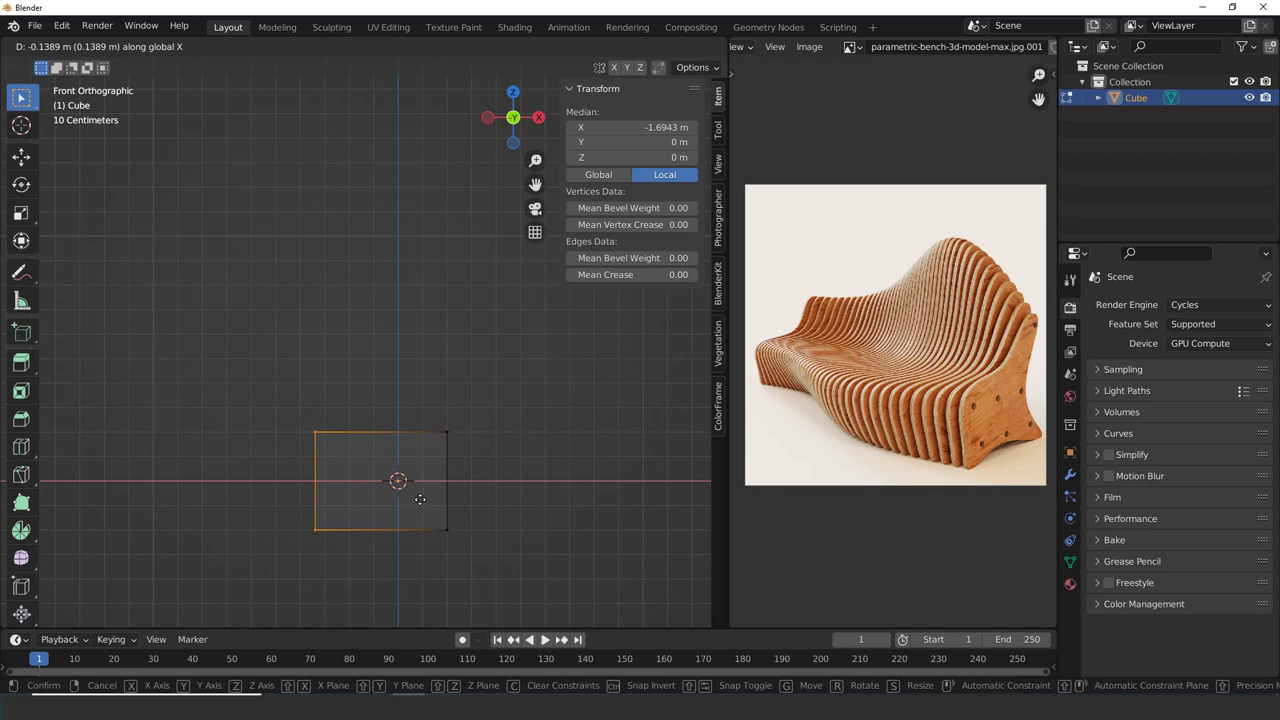
pyautogui.write('0.2')
pyautogui.write('-')
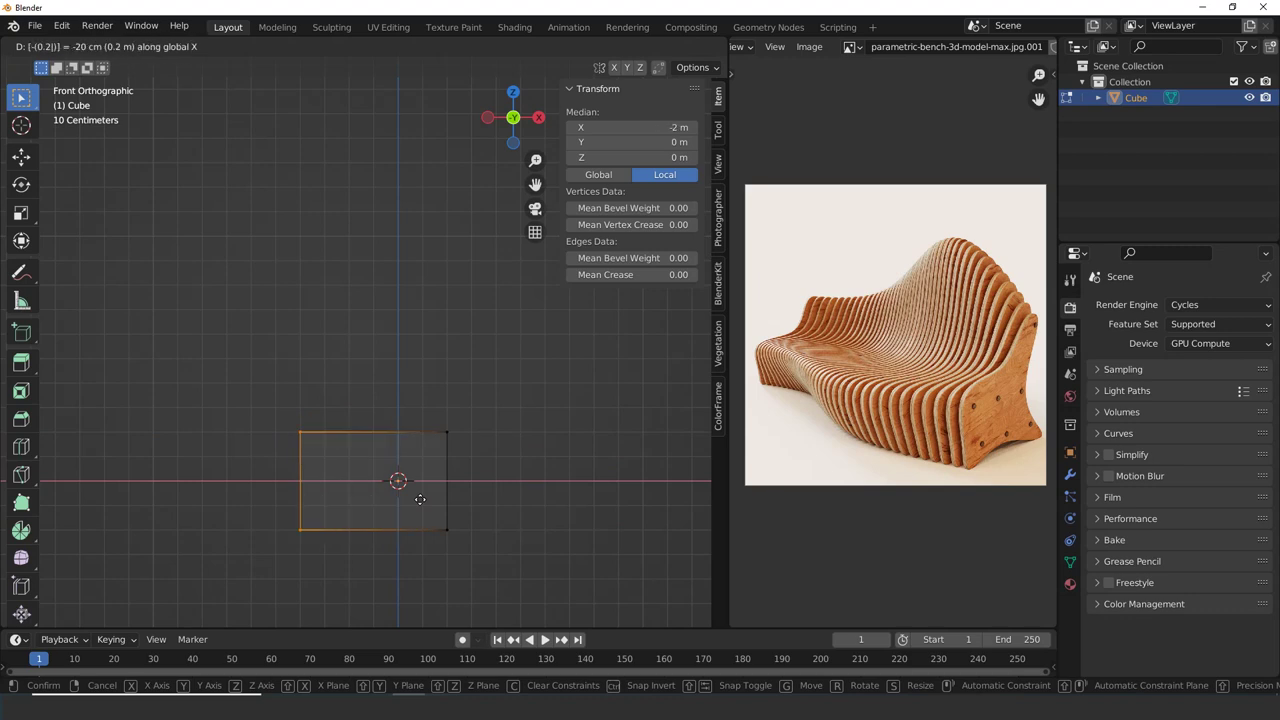
pyautogui.press('Return')
# Extrude the selected negative-X side face outward by 0.2 m to add a narrow rear section
pyautogui.scroll(-3, 423, 500)
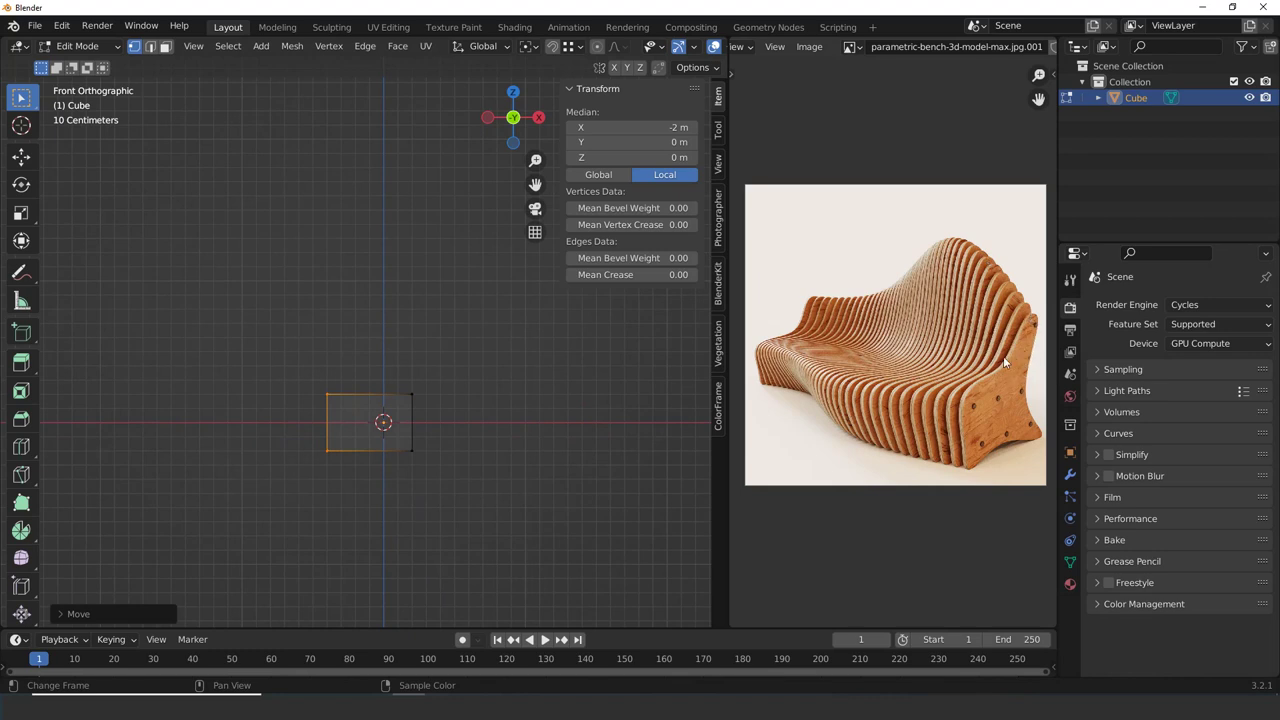
pyautogui.press('Tab')
pyautogui.press('Tab')
pyautogui.scroll(5, 393, 476)
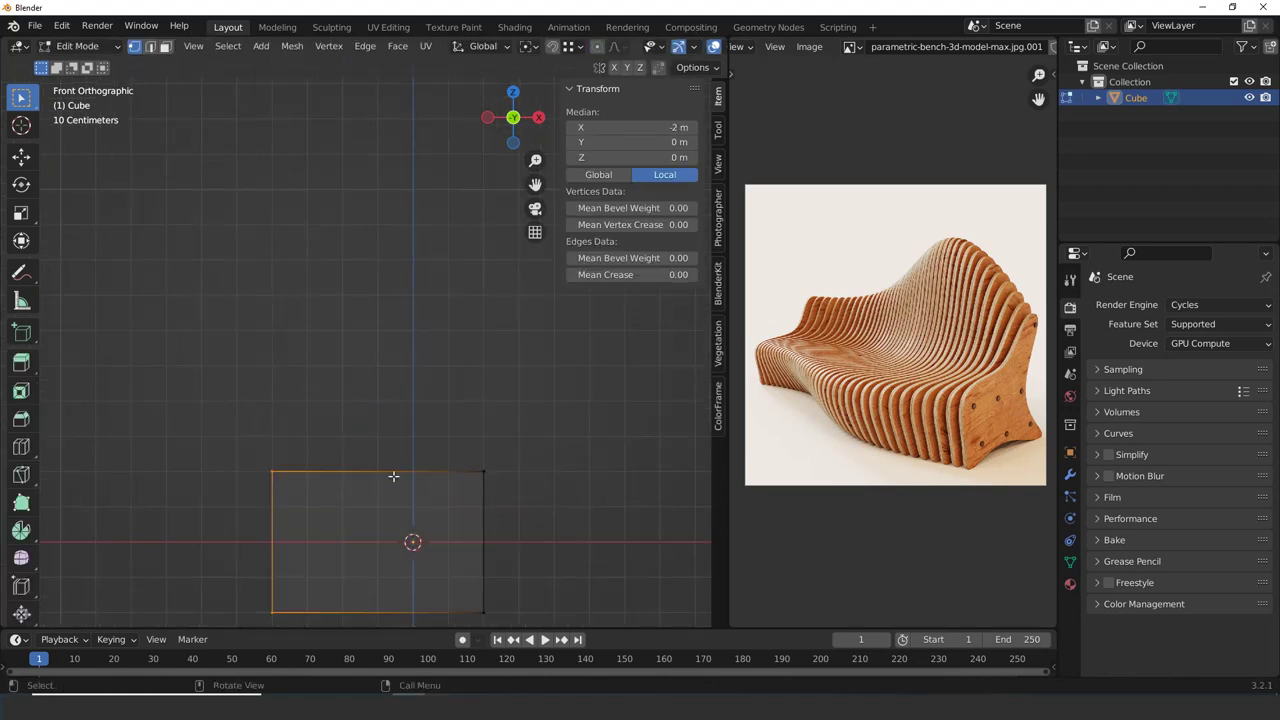
pyautogui.scroll(-2, 394, 476)
pyautogui.keyDown('shift'); pyautogui.moveTo(399, 503); pyautogui.dragTo(441, 444, button='middle'); pyautogui.keyUp('shift')
pyautogui.write('e')
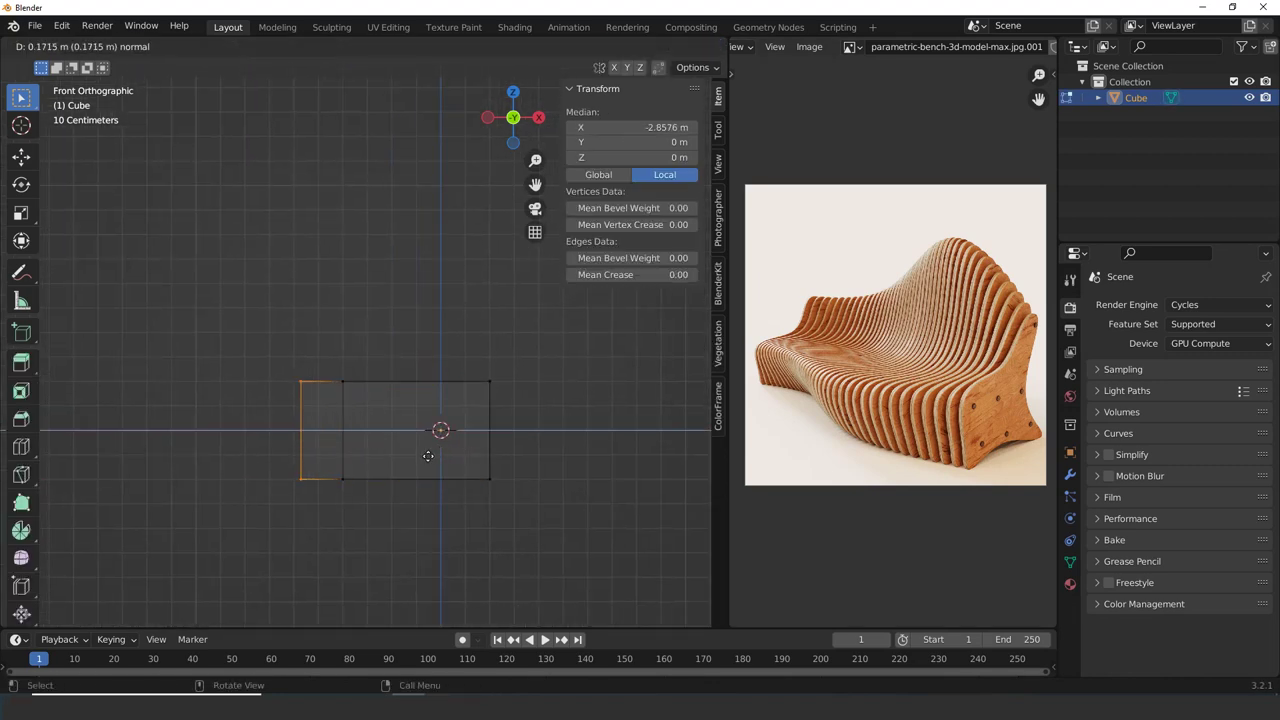
pyautogui.write('0.2')
pyautogui.press('Return')
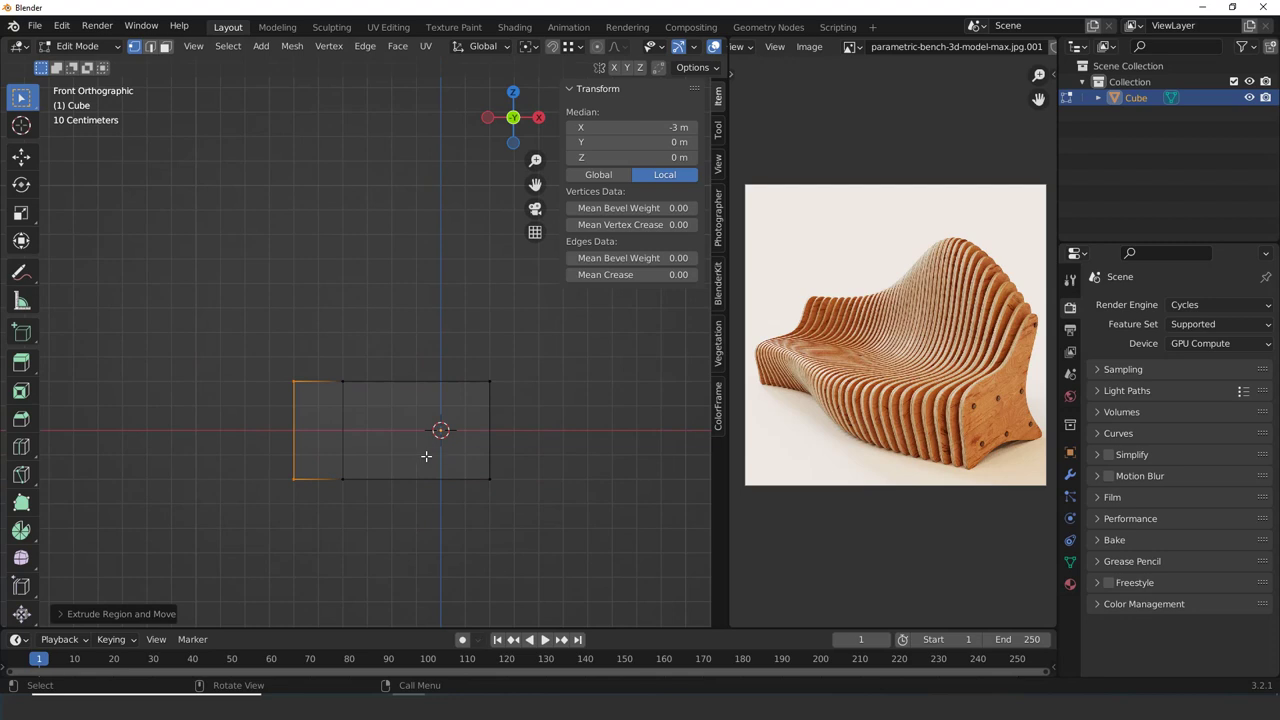
# Extrude the top of the narrow rear section upward 0.5 m as a backrest, then return to Object Mode with solid shading
pyautogui.moveTo(426, 456); pyautogui.dragTo(256, 331)
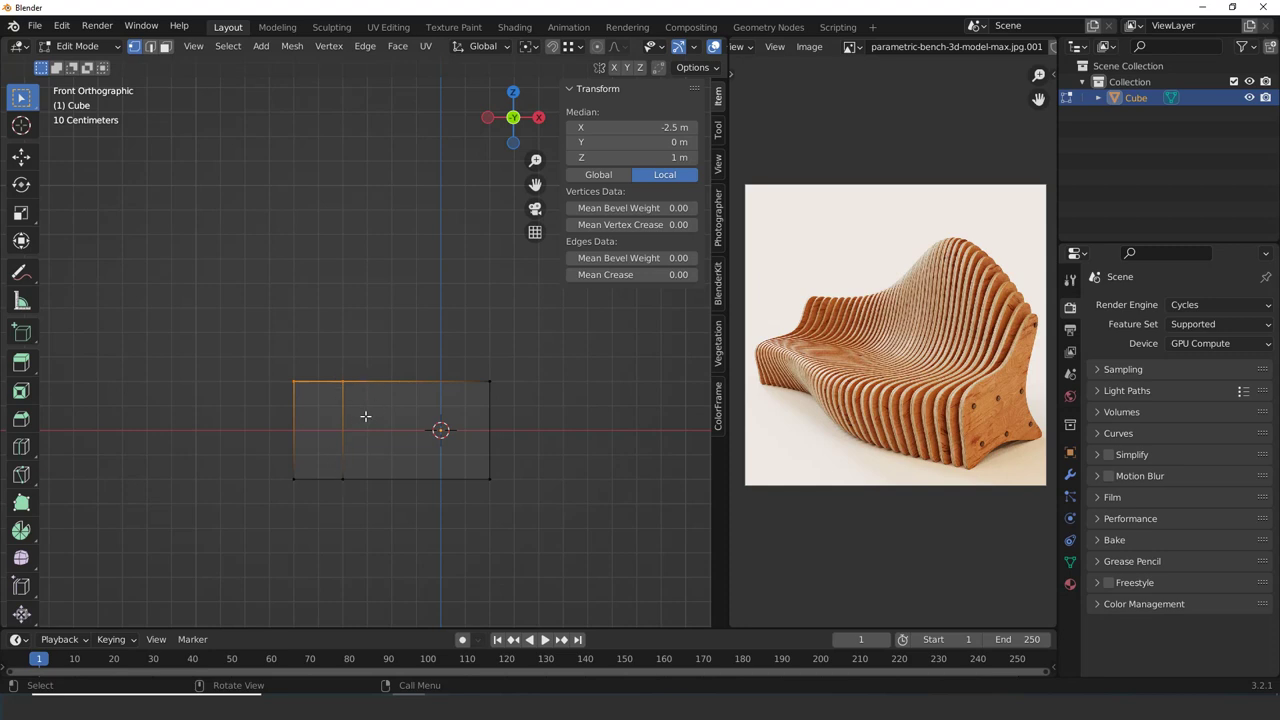
pyautogui.write('e')
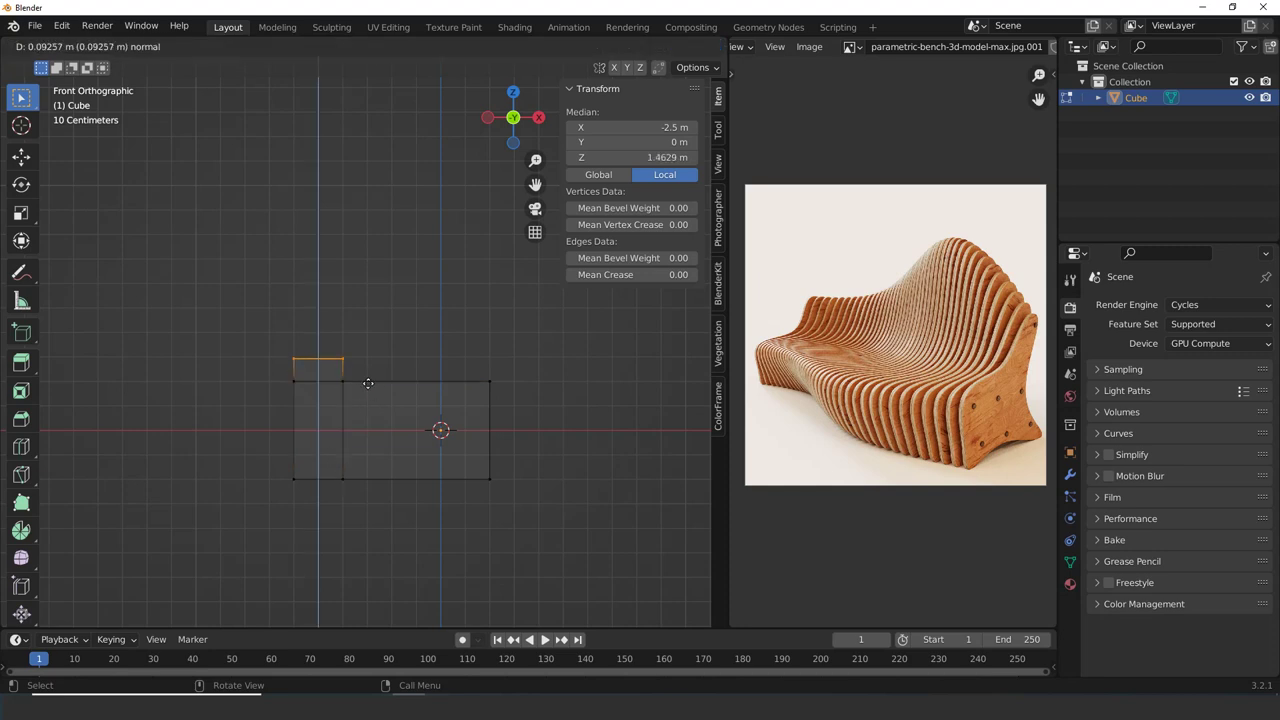
pyautogui.write('0')
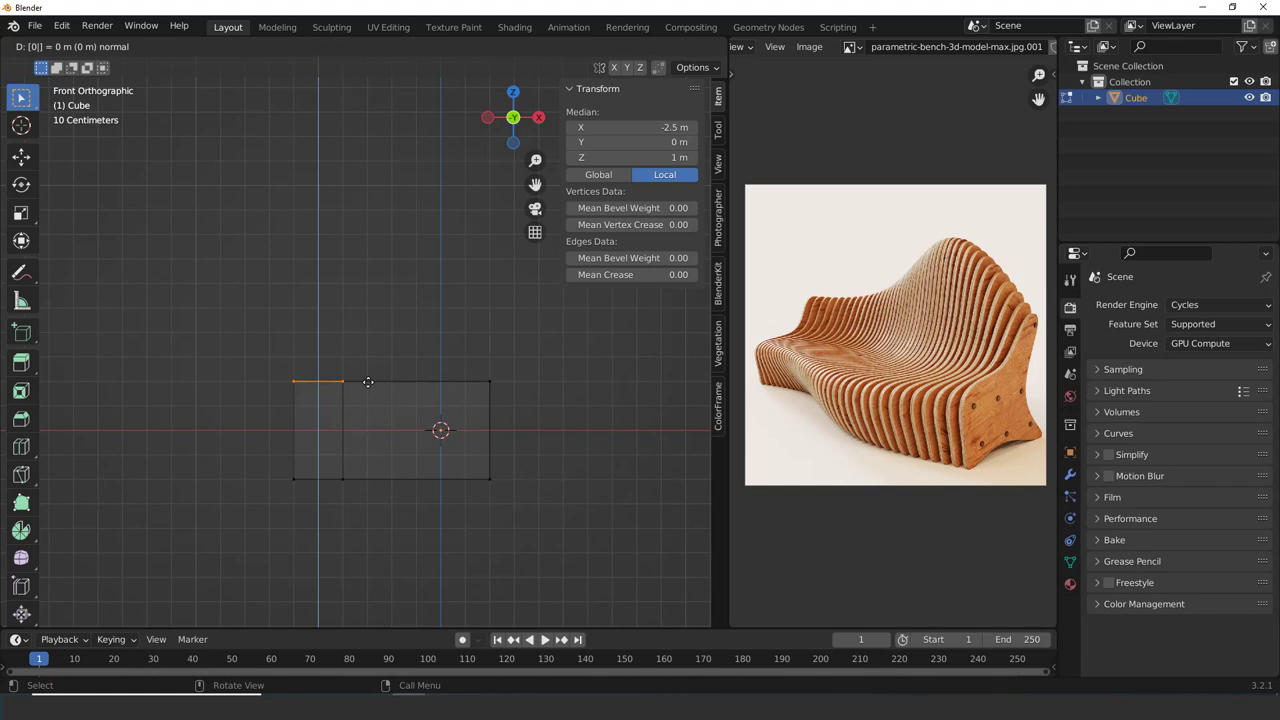
pyautogui.write('.5')
pyautogui.press('Return')
pyautogui.press('Tab')
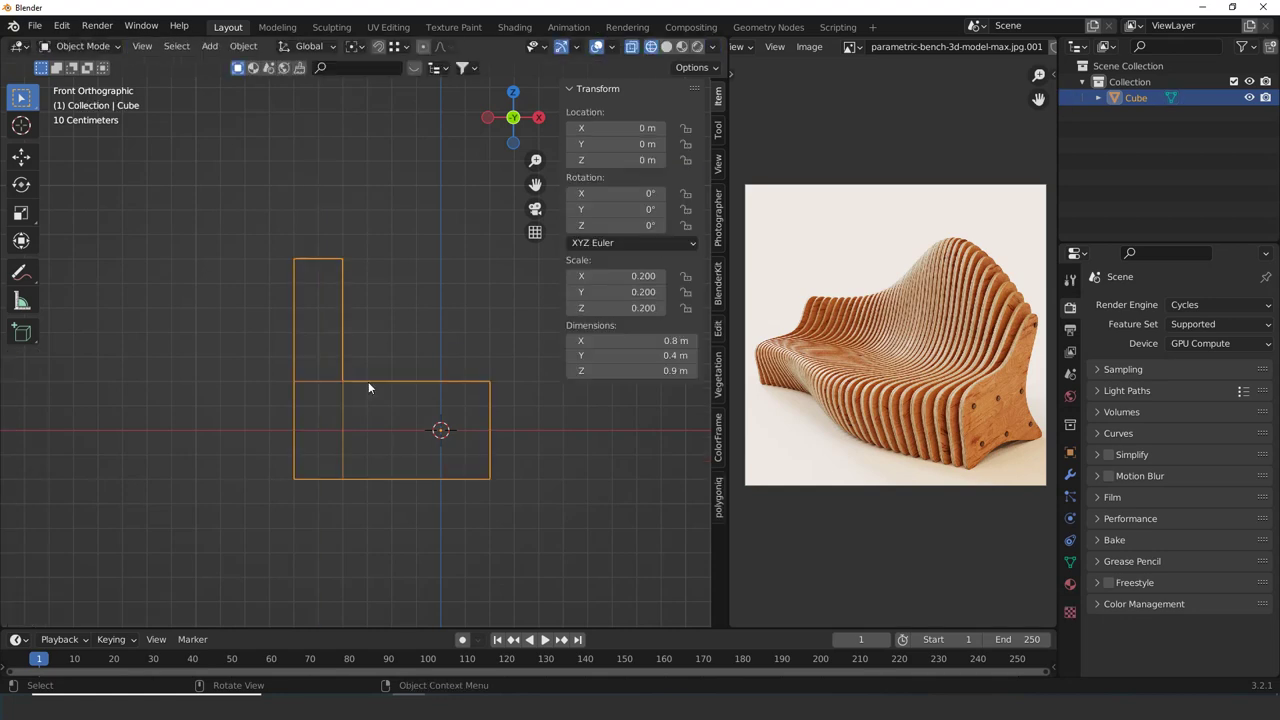
pyautogui.moveTo(368, 381); pyautogui.dragTo(239, 454, button='middle')
pyautogui.press('z')
pyautogui.click(406, 447)
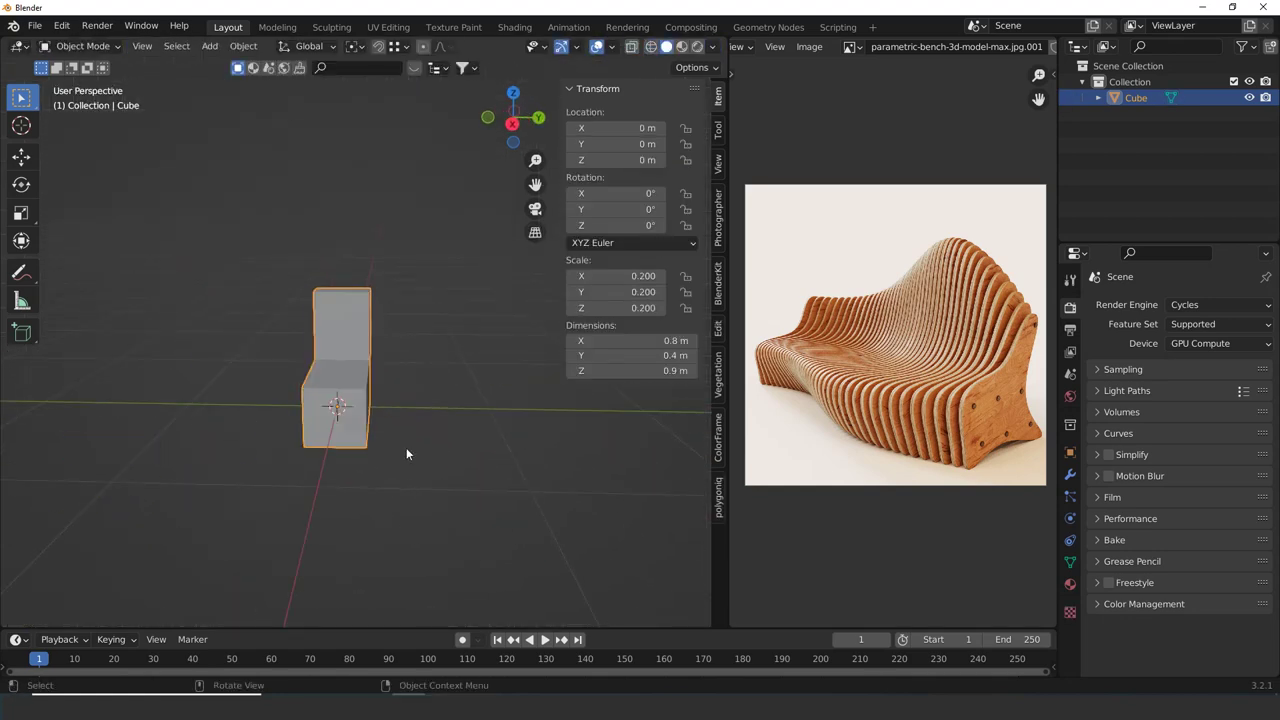
# In Edit Mode, box-select all vertices on the negative Y side of the L-shaped seat using wireframe, then restore solid shading
pyautogui.moveTo(406, 447)
pyautogui.mouseDown(button='middle')
pyautogui.moveTo(292, 458)
pyautogui.moveTo(341, 438)
pyautogui.moveTo(345, 416)
pyautogui.moveTo(370, 461)
pyautogui.mouseUp(button='middle')
pyautogui.press('Tab')
pyautogui.press('Tab')
pyautogui.press('Tab')
pyautogui.press('z')
pyautogui.click(287, 478)
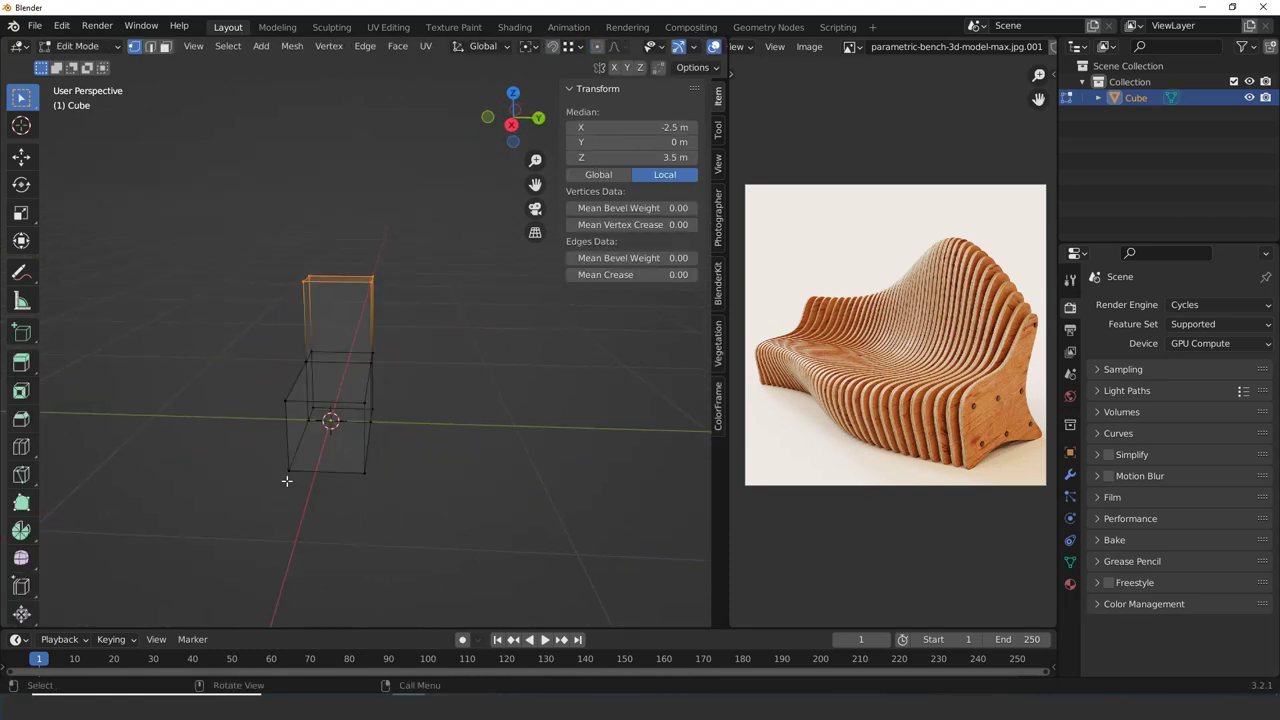
pyautogui.press('z')
pyautogui.click(236, 495)
pyautogui.moveTo(277, 527); pyautogui.dragTo(277, 440)
pyautogui.moveTo(332, 531); pyautogui.dragTo(275, 311)
pyautogui.press('z')
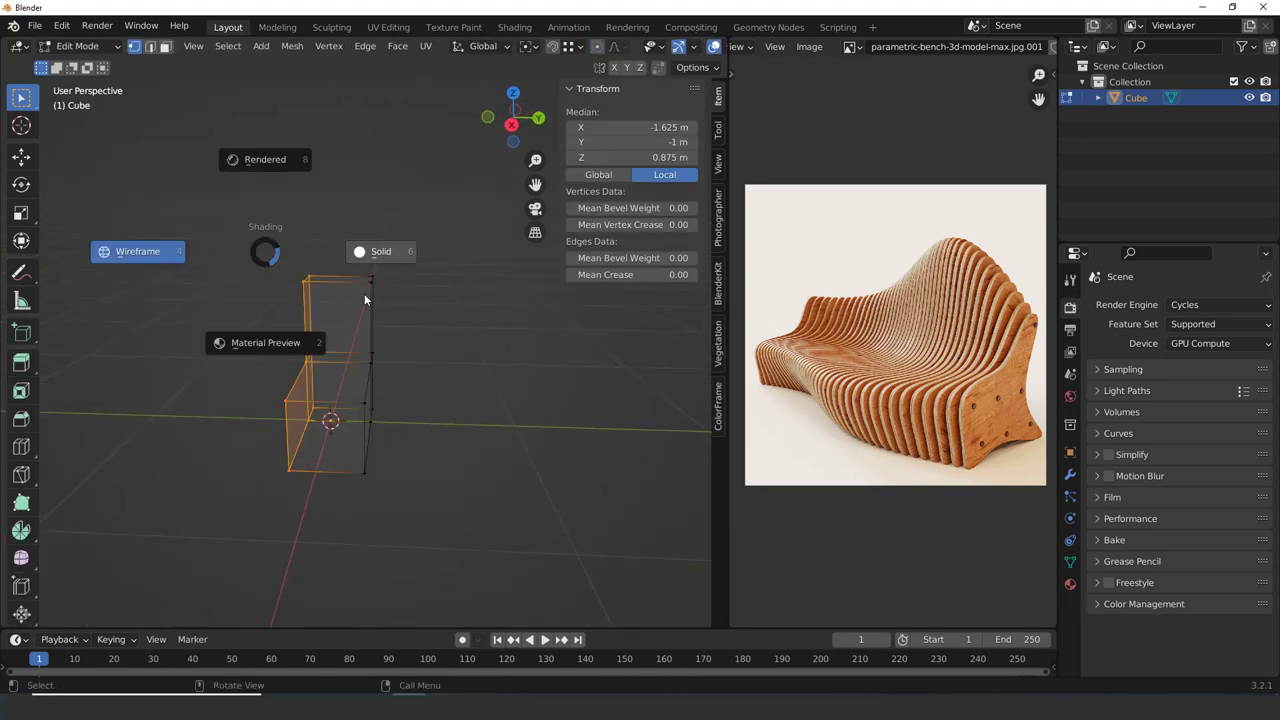
pyautogui.click(364, 293)
pyautogui.moveTo(414, 309); pyautogui.dragTo(439, 413, button='middle')
pyautogui.press('g')
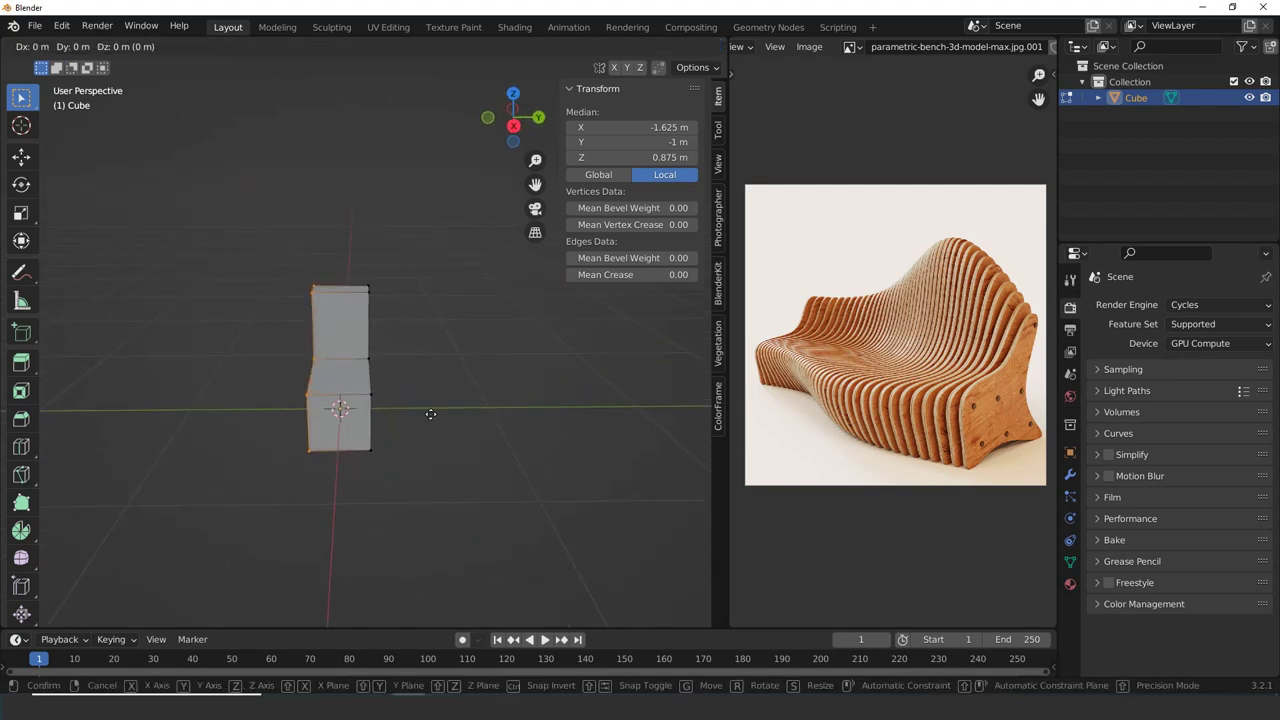
pyautogui.press('y')
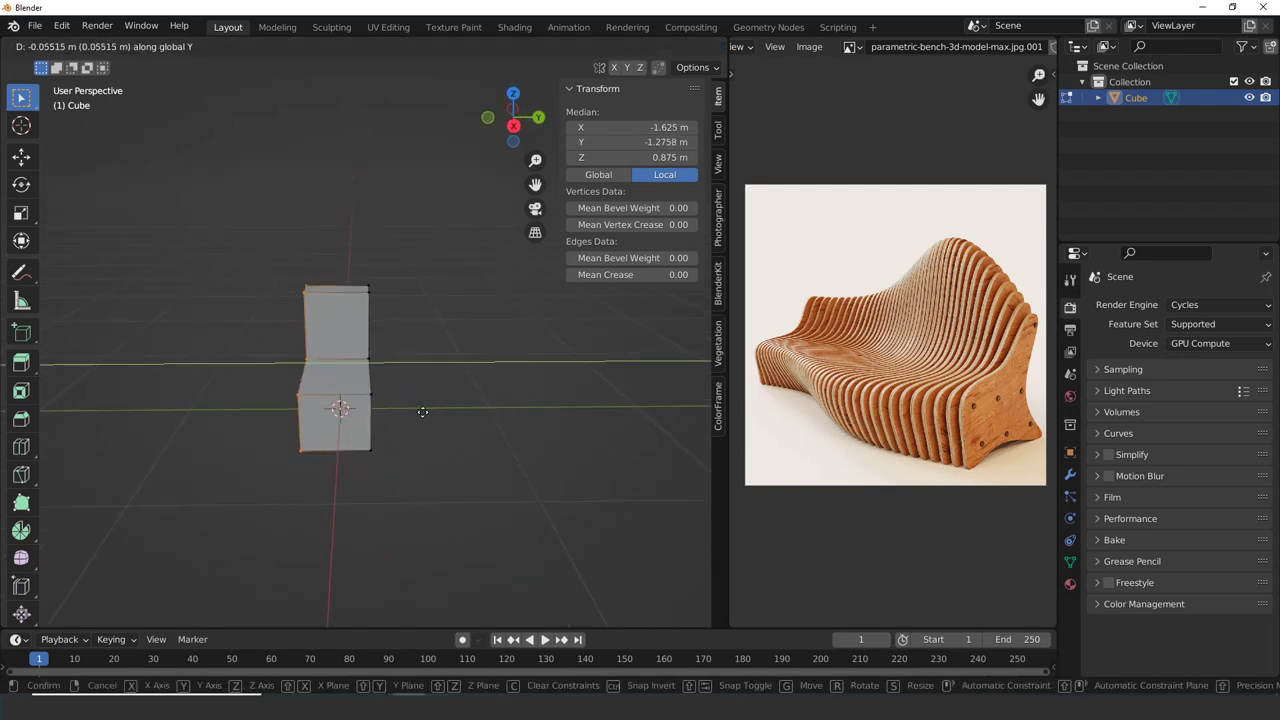
pyautogui.rightClick(352, 408)
# Lengthen the bench by moving the selected side -1.6 m along the Y axis and return to Object Mode
pyautogui.press('g')
pyautogui.press('y')
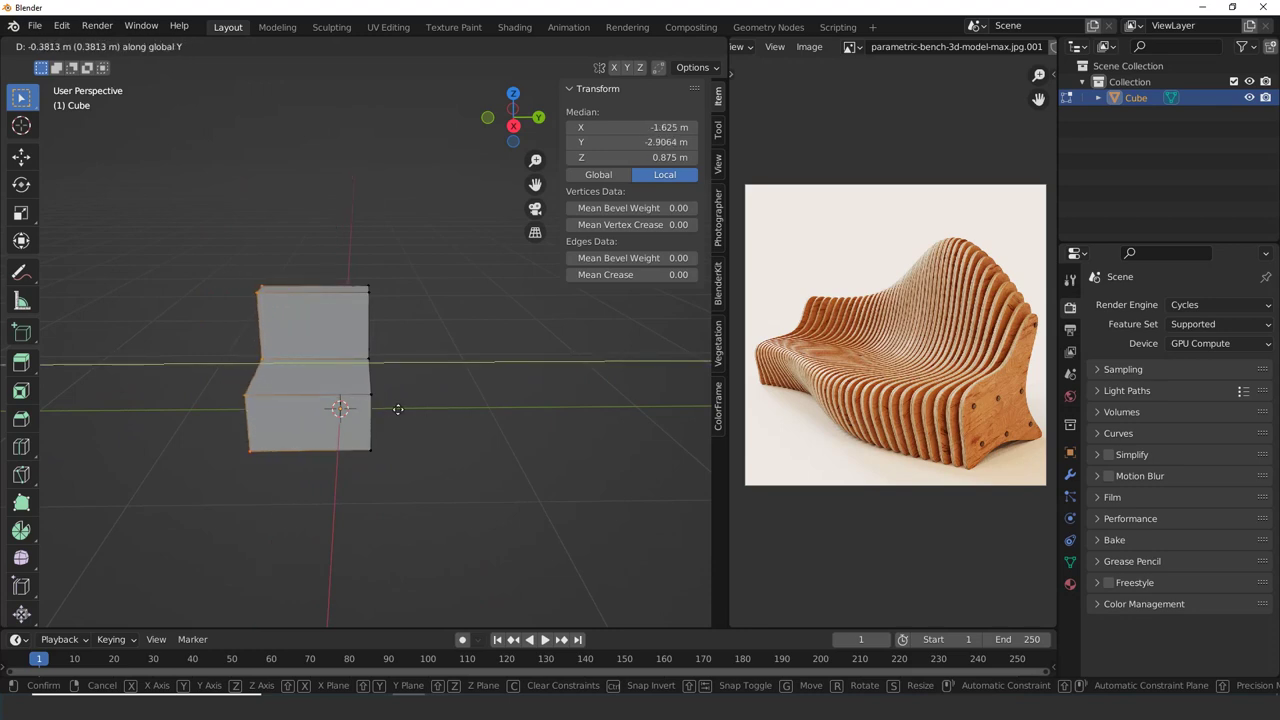
pyautogui.write('1')
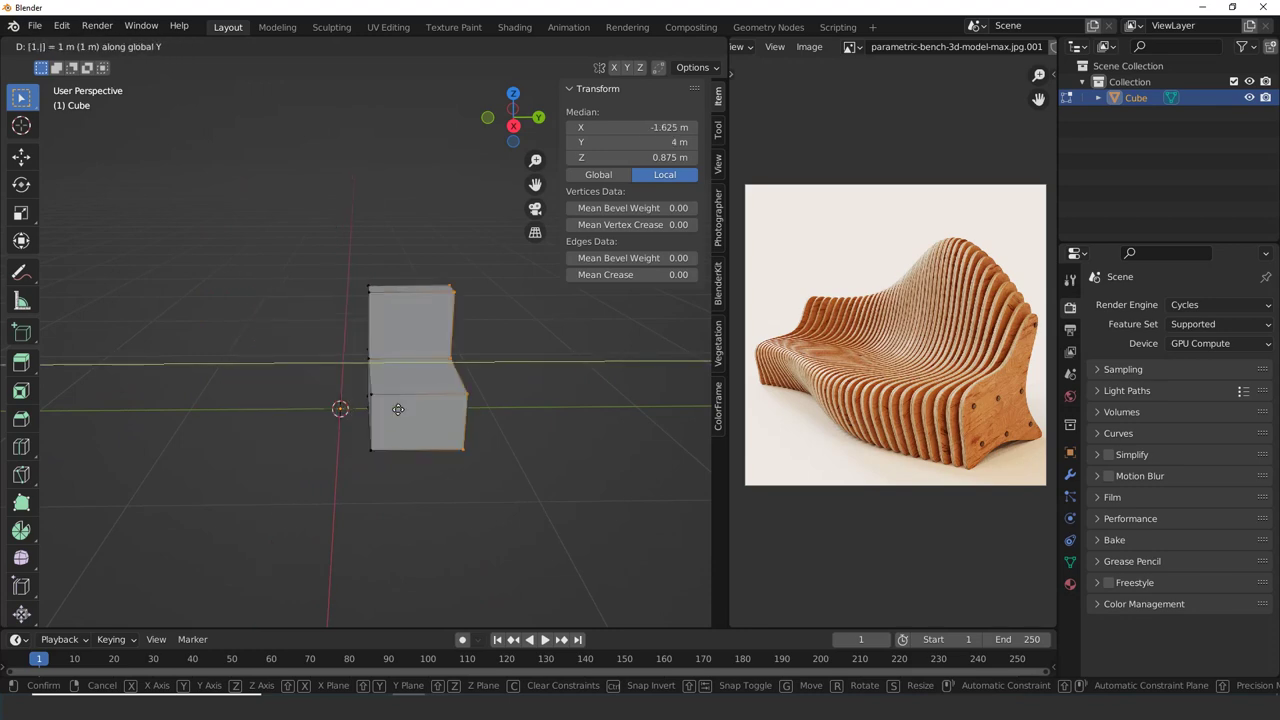
pyautogui.write('.6')
pyautogui.press('-')
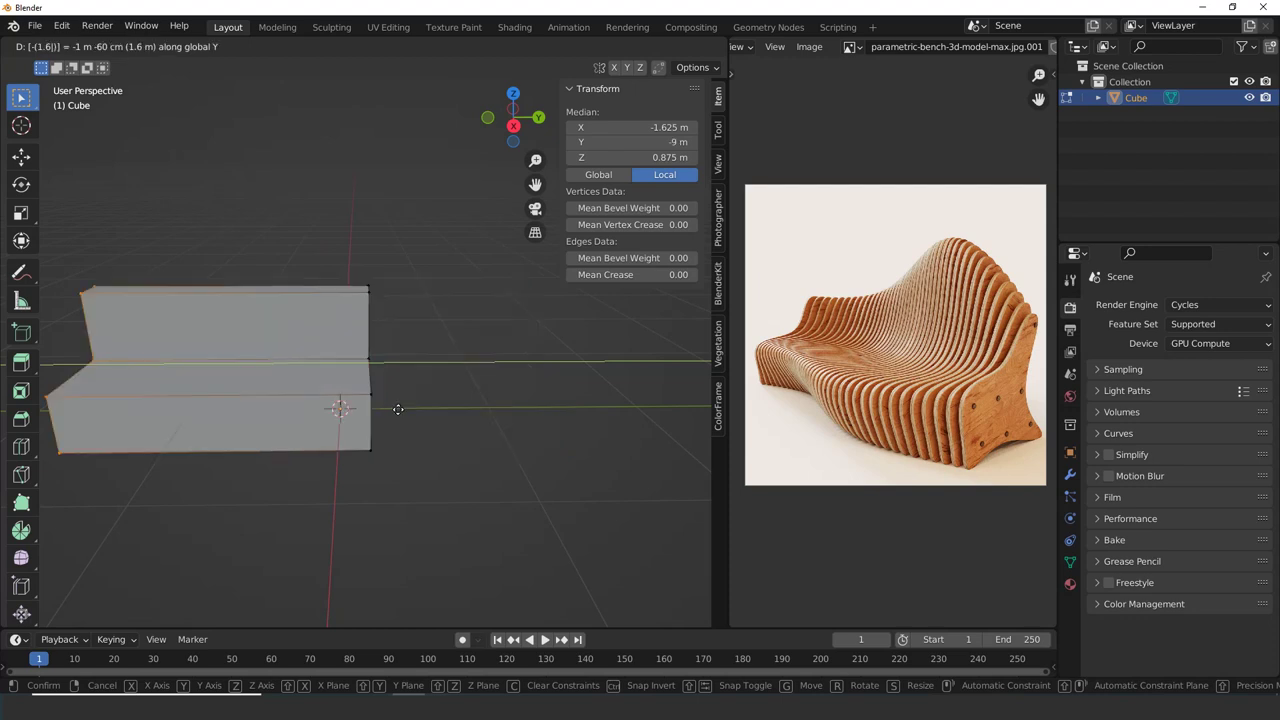
pyautogui.press('Return')
pyautogui.moveTo(391, 406); pyautogui.dragTo(326, 390, button='middle')
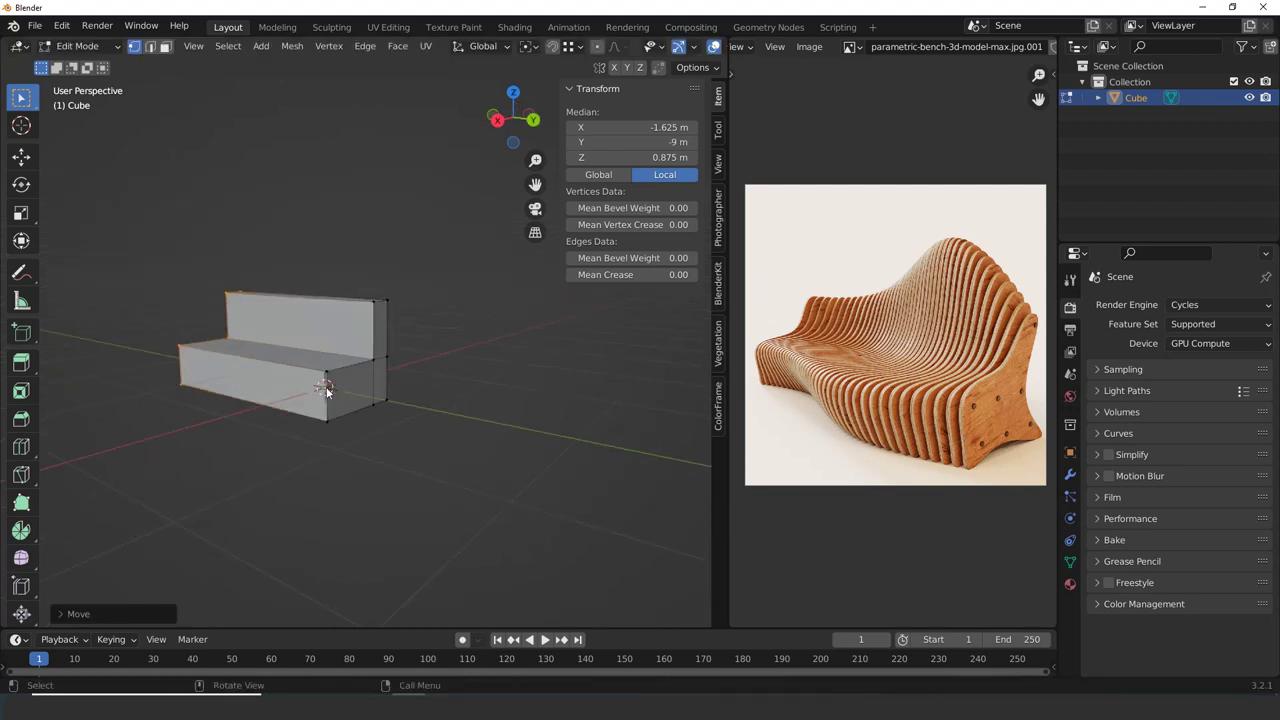
pyautogui.press('Tab')
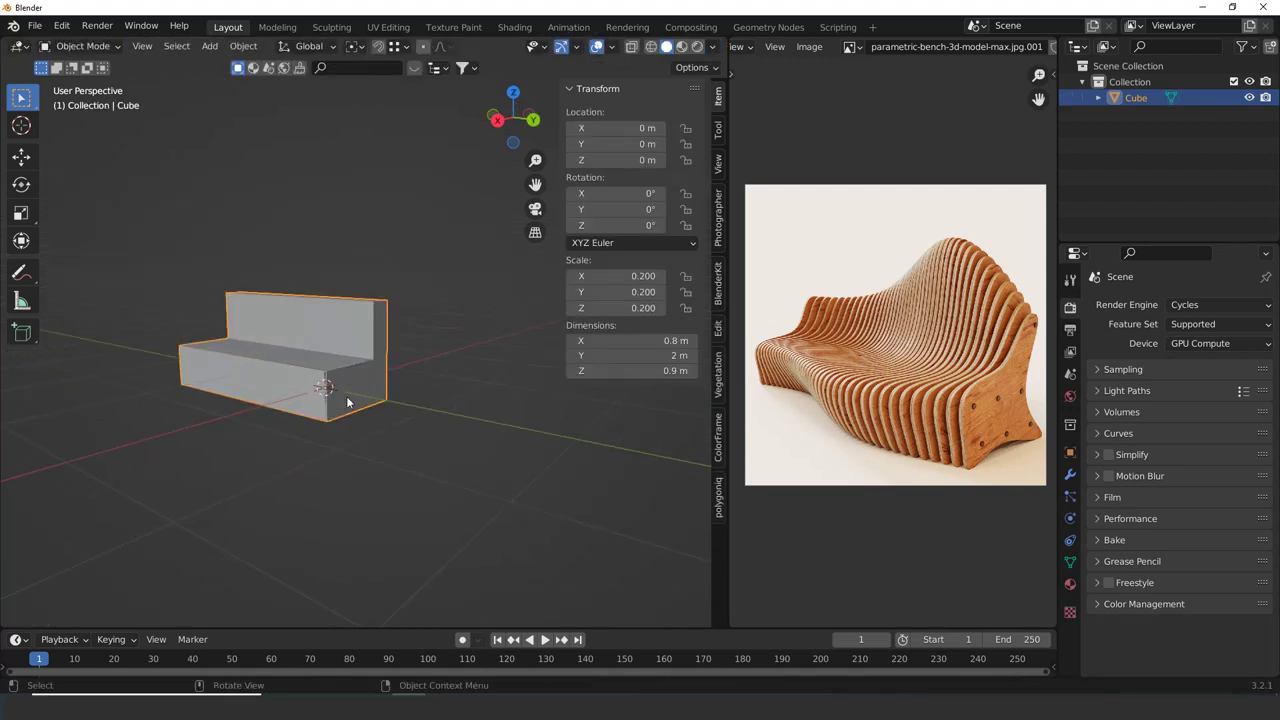
# In Edit Mode, add four evenly spaced loop cuts across the bench's length without sliding them
pyautogui.moveTo(395, 456); pyautogui.dragTo(459, 429, button='middle')
pyautogui.press('Tab')
pyautogui.moveTo(322, 380); pyautogui.dragTo(338, 402, button='middle')
pyautogui.hotkey('ctrl', 'r')
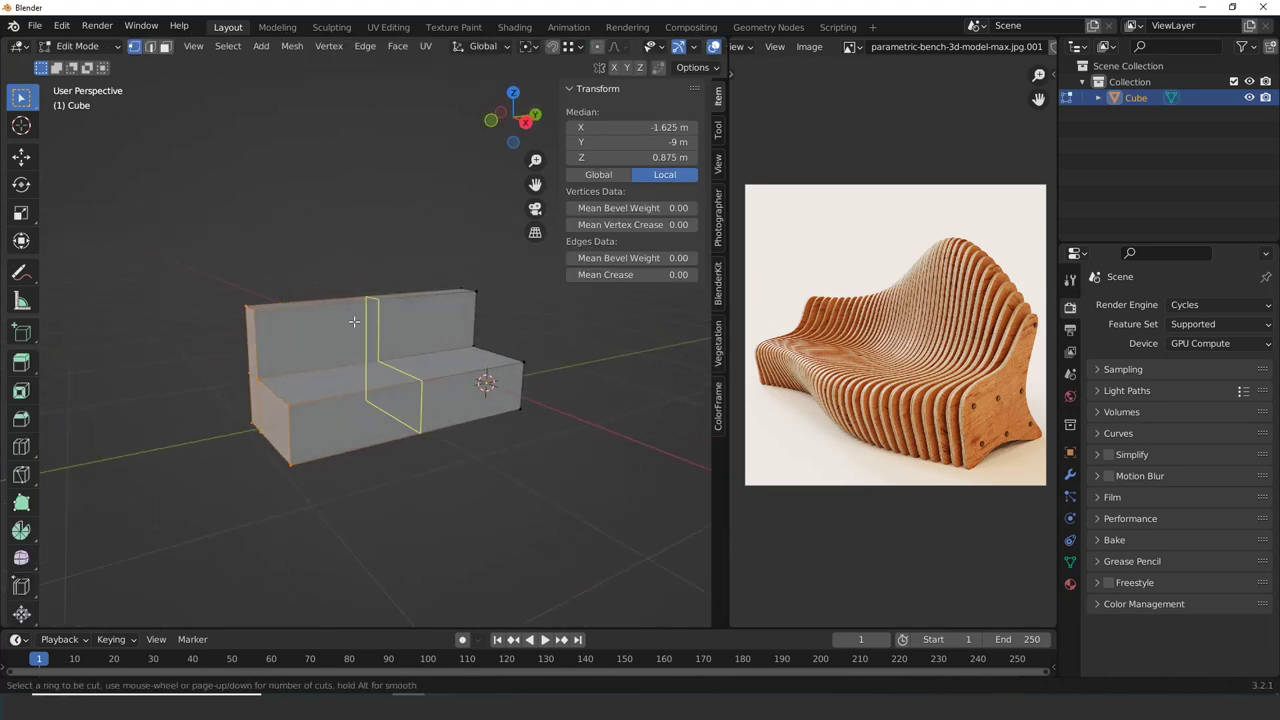
pyautogui.scroll(1, 363, 318)
pyautogui.scroll(1, 362, 317)
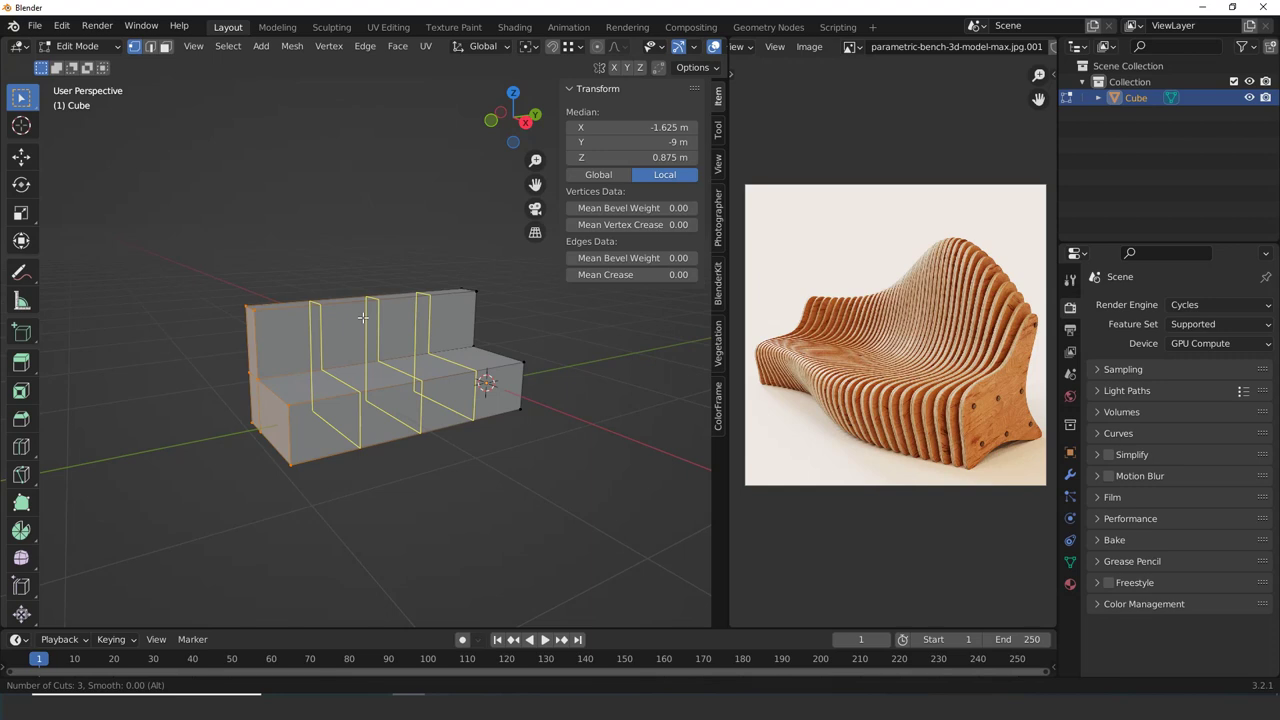
pyautogui.scroll(1, 362, 317)
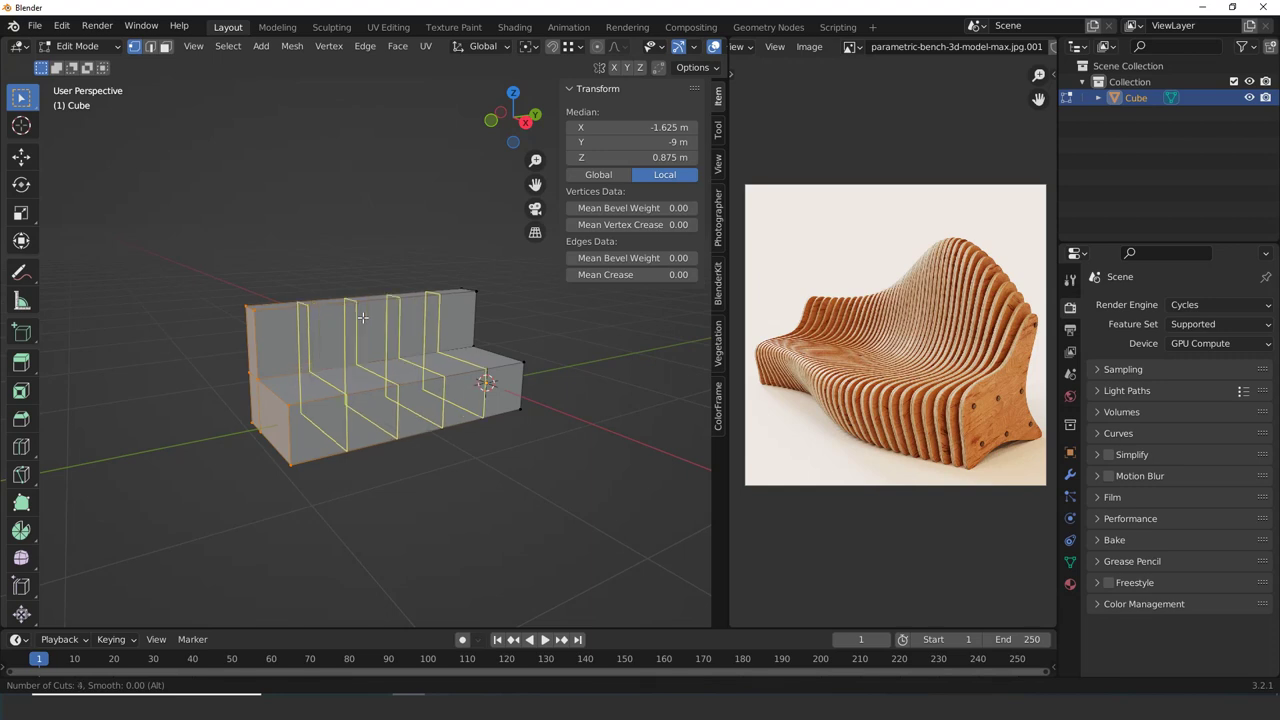
pyautogui.click(362, 317)
pyautogui.rightClick(352, 325)
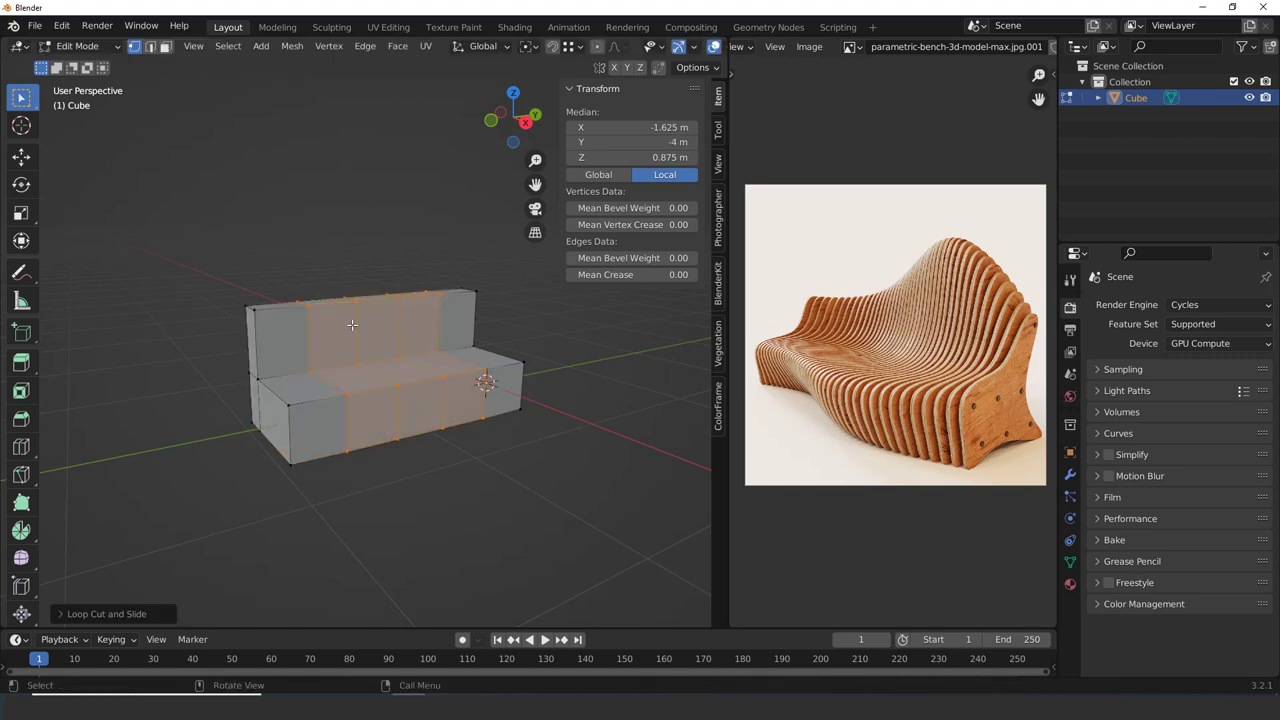
# In Object Mode, duplicate the bench, place the copy behind the original at about X -4.42 m, Y -2.16 m, and hide it as a backup
pyautogui.press('Tab')
pyautogui.moveTo(468, 375); pyautogui.dragTo(433, 426, button='middle')
pyautogui.scroll(-3, 435, 427)
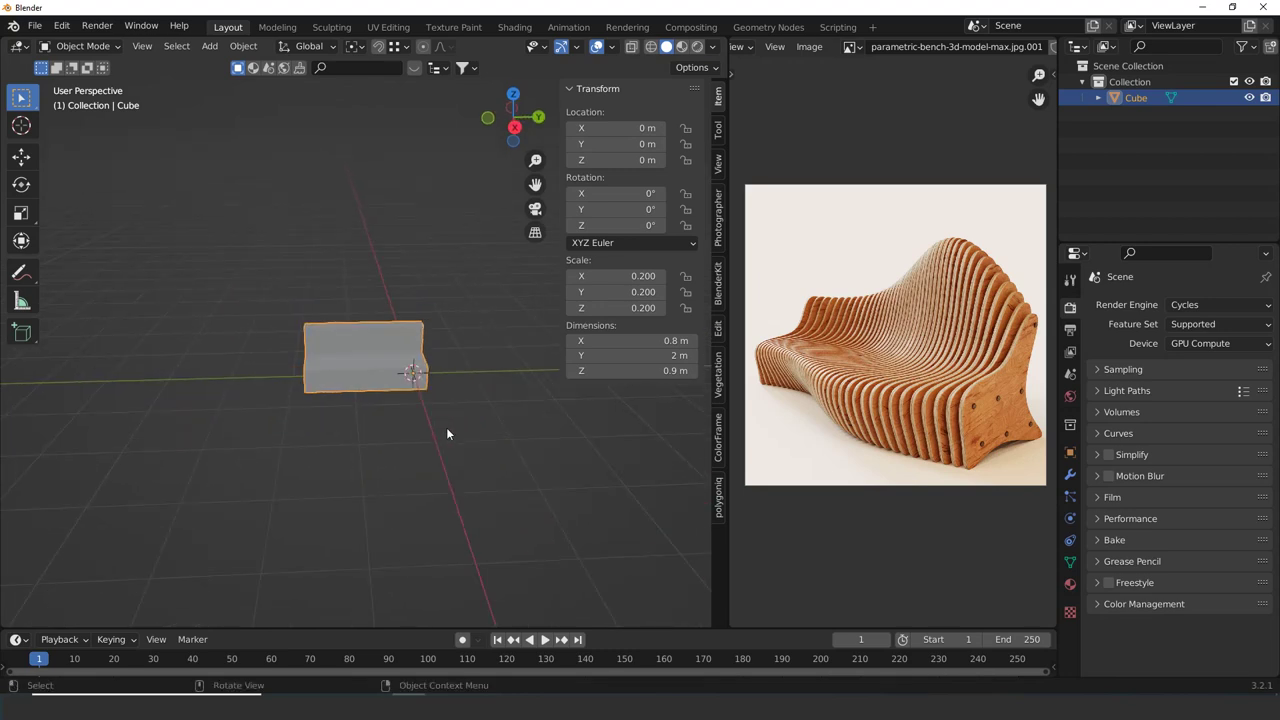
pyautogui.scroll(3, 447, 430)
pyautogui.hotkey('shift', 'd')
pyautogui.click(307, 315)
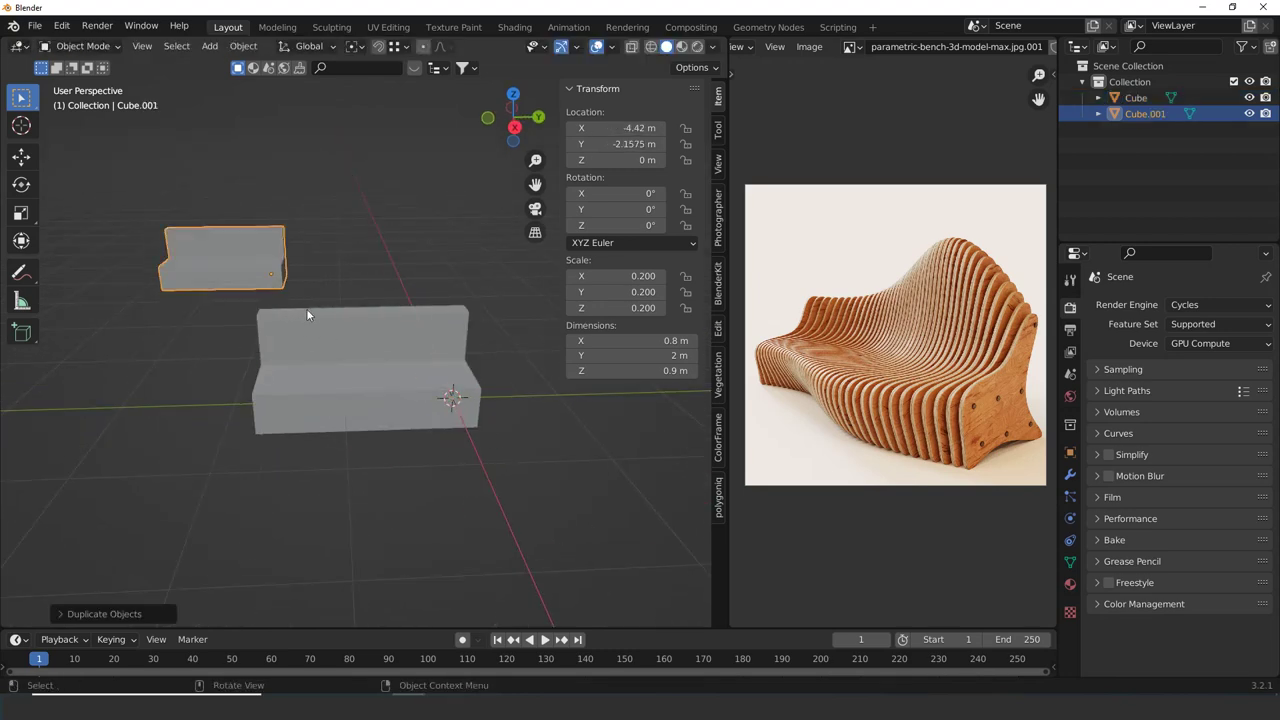
pyautogui.press('Delete')
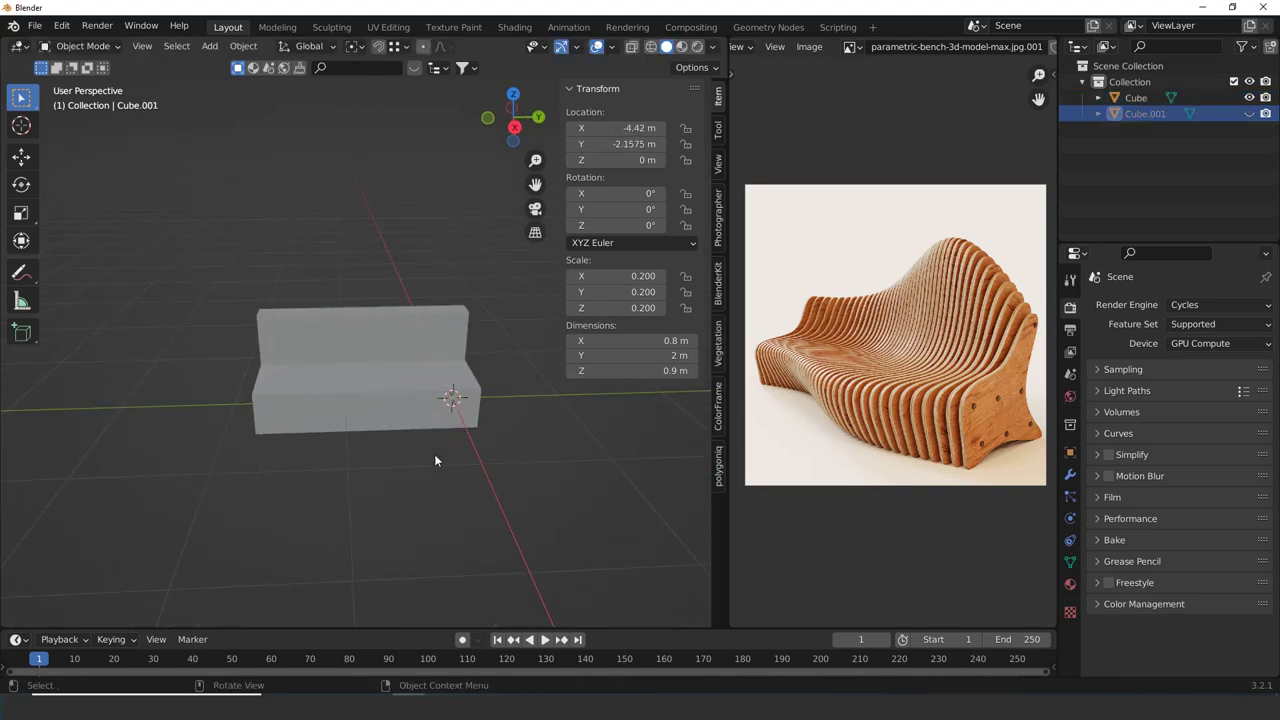
# In Edit Mode on the original bench, lower the backrest's first two top edge pairs at the negative Y end about 0.2 m along Z
pyautogui.click(405, 388)
pyautogui.moveTo(378, 405); pyautogui.dragTo(305, 345, button='middle')
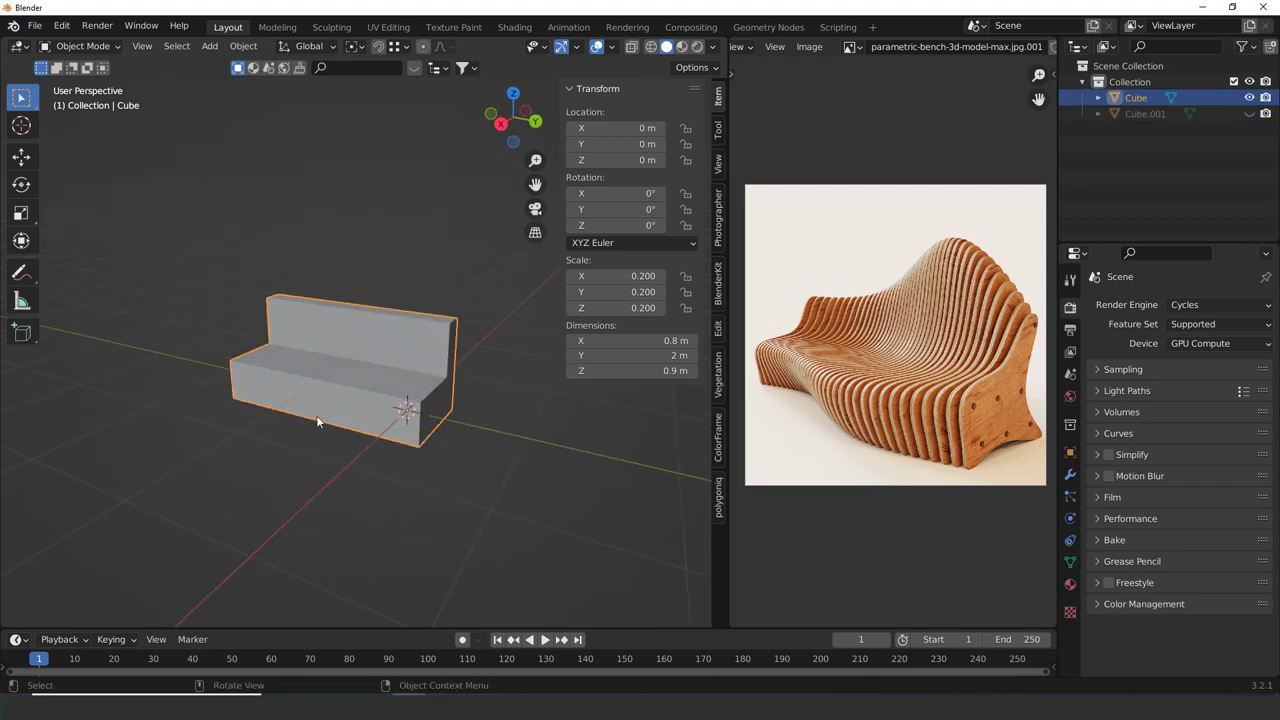
pyautogui.moveTo(316, 420); pyautogui.dragTo(363, 423, button='middle')
pyautogui.press('Tab')
pyautogui.moveTo(292, 376); pyautogui.dragTo(285, 372, button='middle')
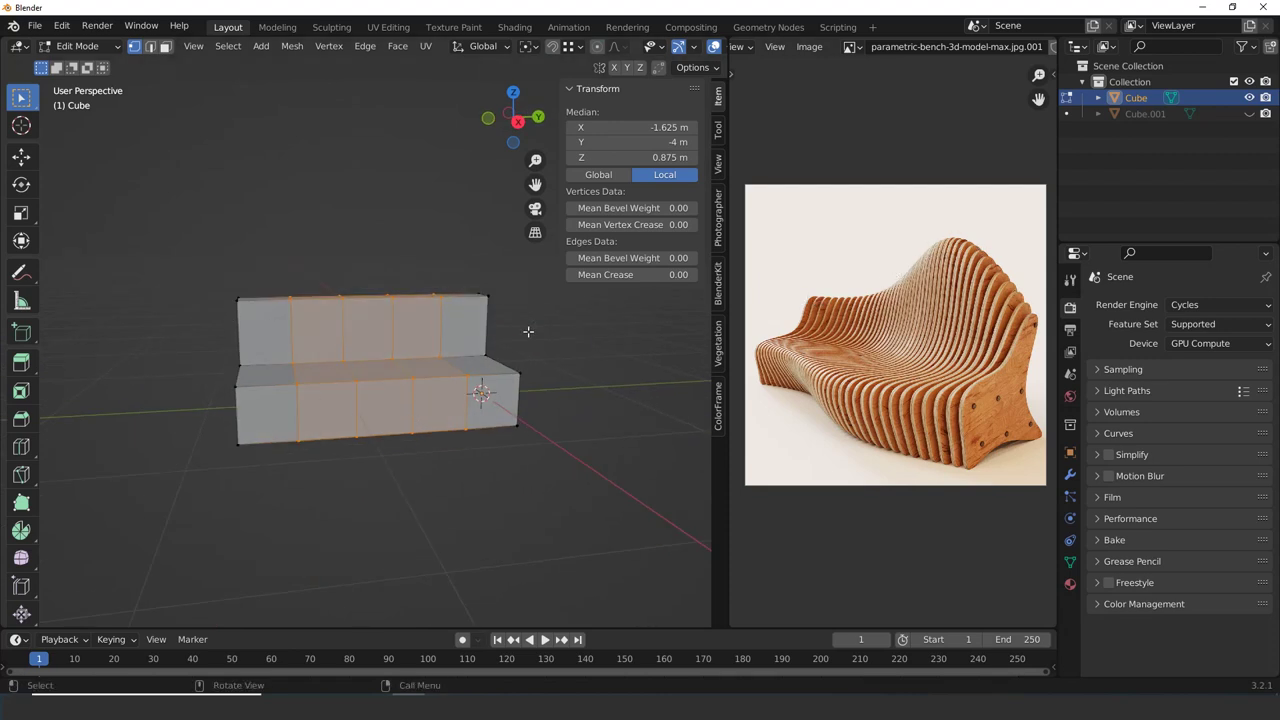
pyautogui.moveTo(354, 344); pyautogui.dragTo(425, 352, button='middle')
pyautogui.moveTo(258, 335); pyautogui.dragTo(189, 270)
pyautogui.moveTo(316, 304); pyautogui.dragTo(290, 311, button='middle')
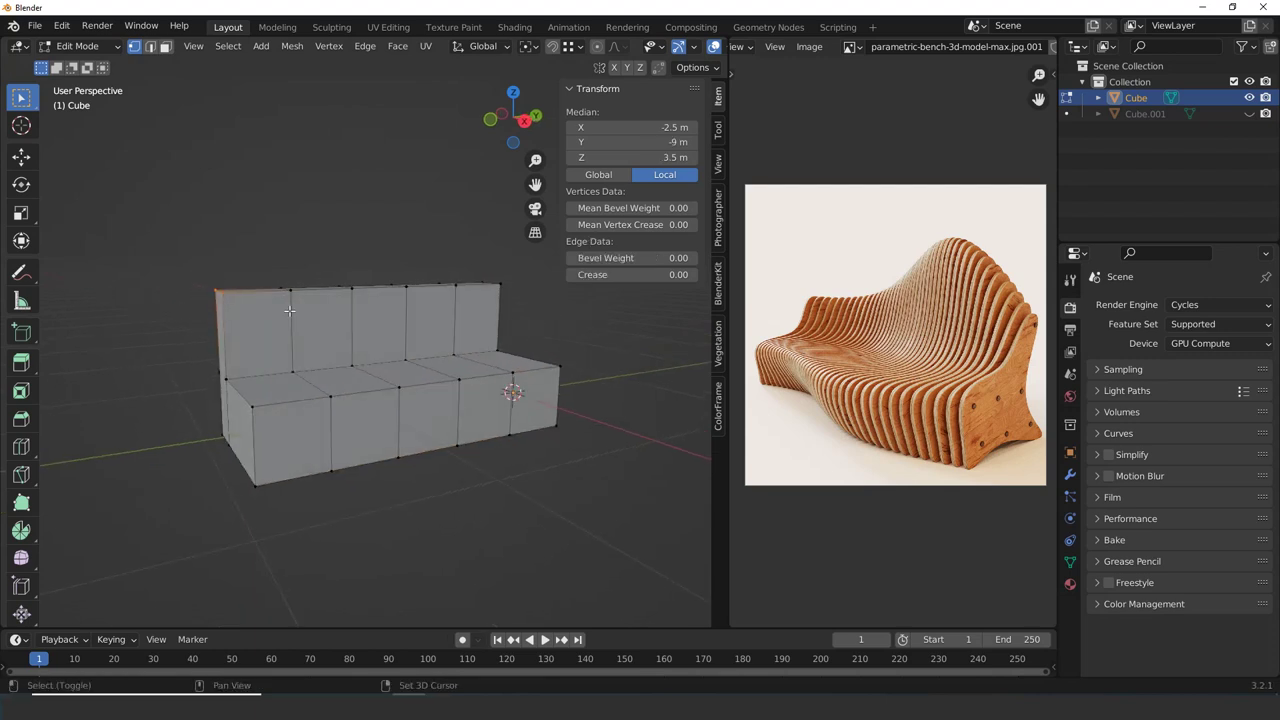
pyautogui.click(269, 280)
pyautogui.press('g')
pyautogui.press('z')
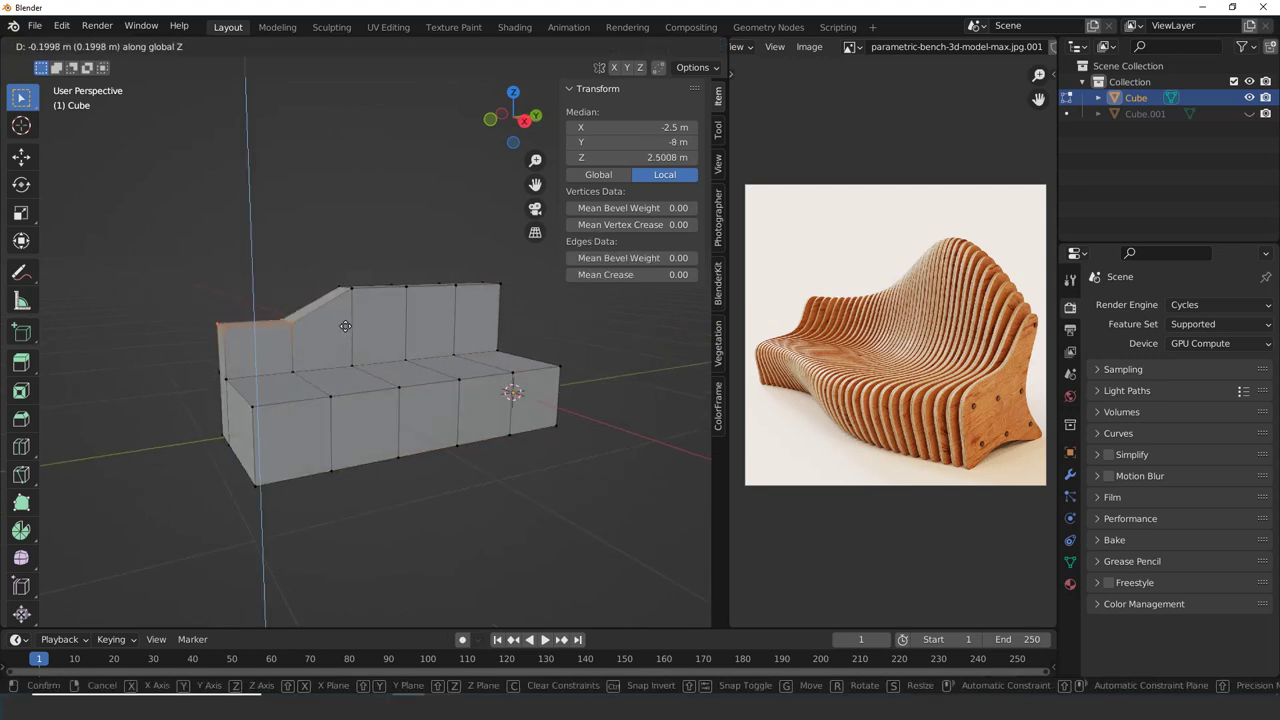
pyautogui.click(345, 328)
# Lower the backrest's third top edge from the negative Y end along Z to a local height of about 2.96 m
pyautogui.moveTo(374, 303); pyautogui.dragTo(331, 271)
pyautogui.press('g')
pyautogui.press('z')
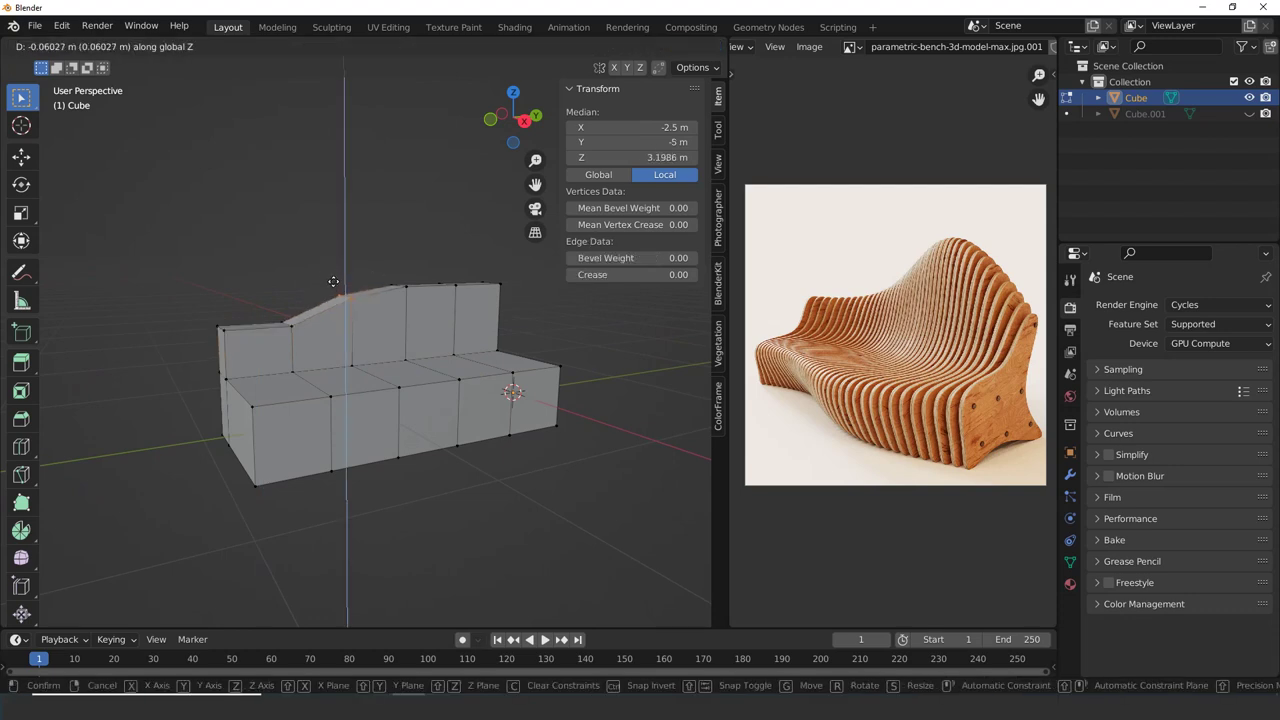
pyautogui.click(335, 286)
# Raise the backrest's next two top edges along Z to a local height of about 4.42 m, forming the peak
pyautogui.moveTo(426, 300); pyautogui.dragTo(468, 319, button='middle')
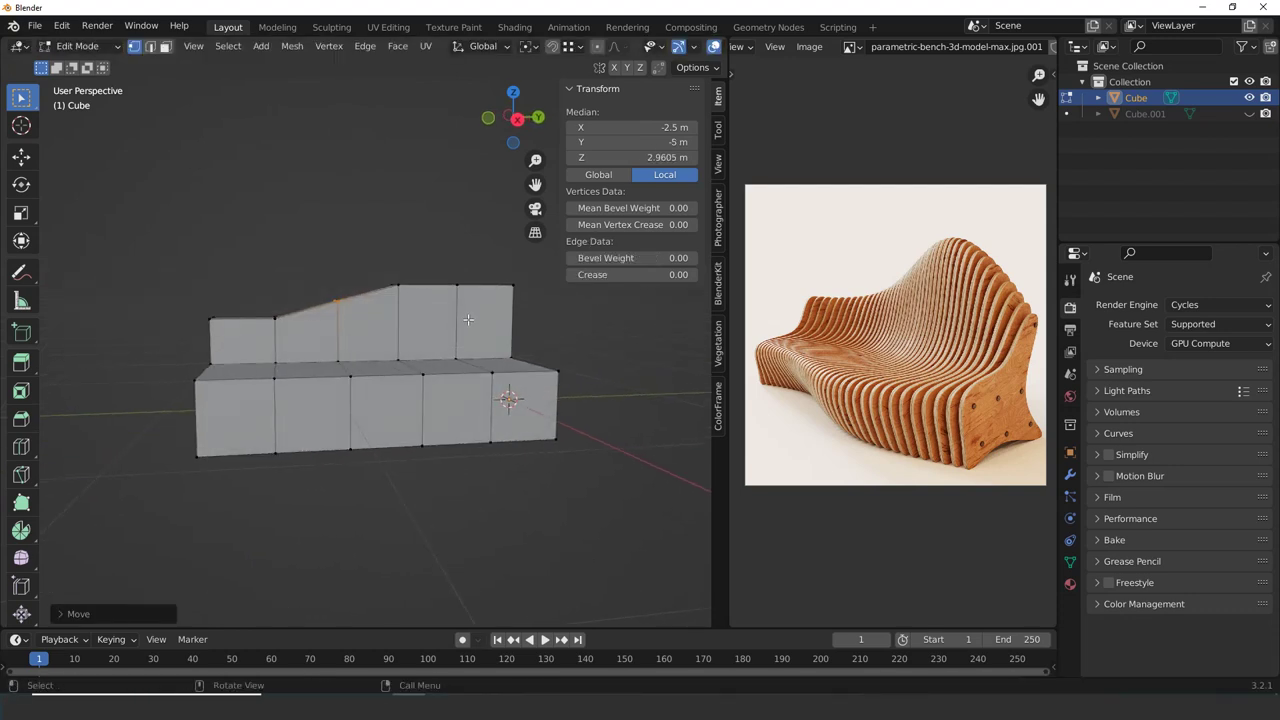
pyautogui.click(430, 286)
pyautogui.press('g')
pyautogui.press('z')
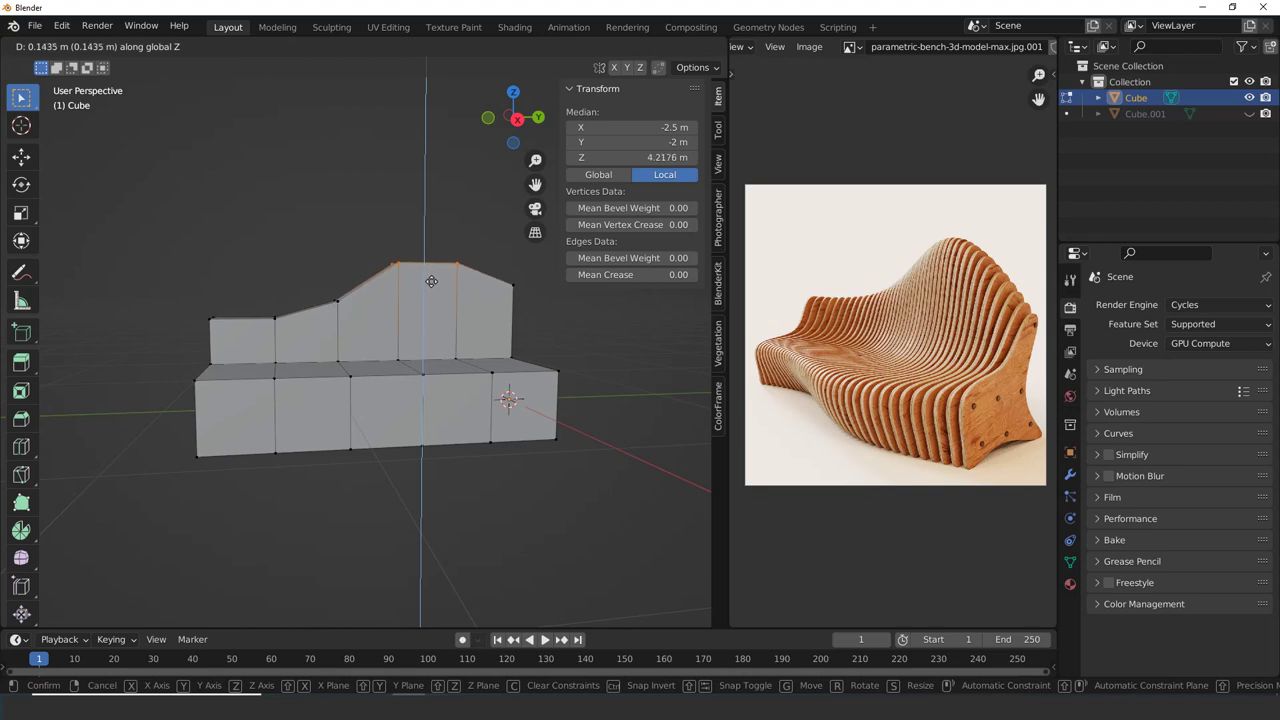
pyautogui.click(432, 275)
# Select all end faces on the positive Y side and extrude them outward about 0.3 m to lengthen the bench
pyautogui.moveTo(432, 275); pyautogui.dragTo(494, 488, button='middle')
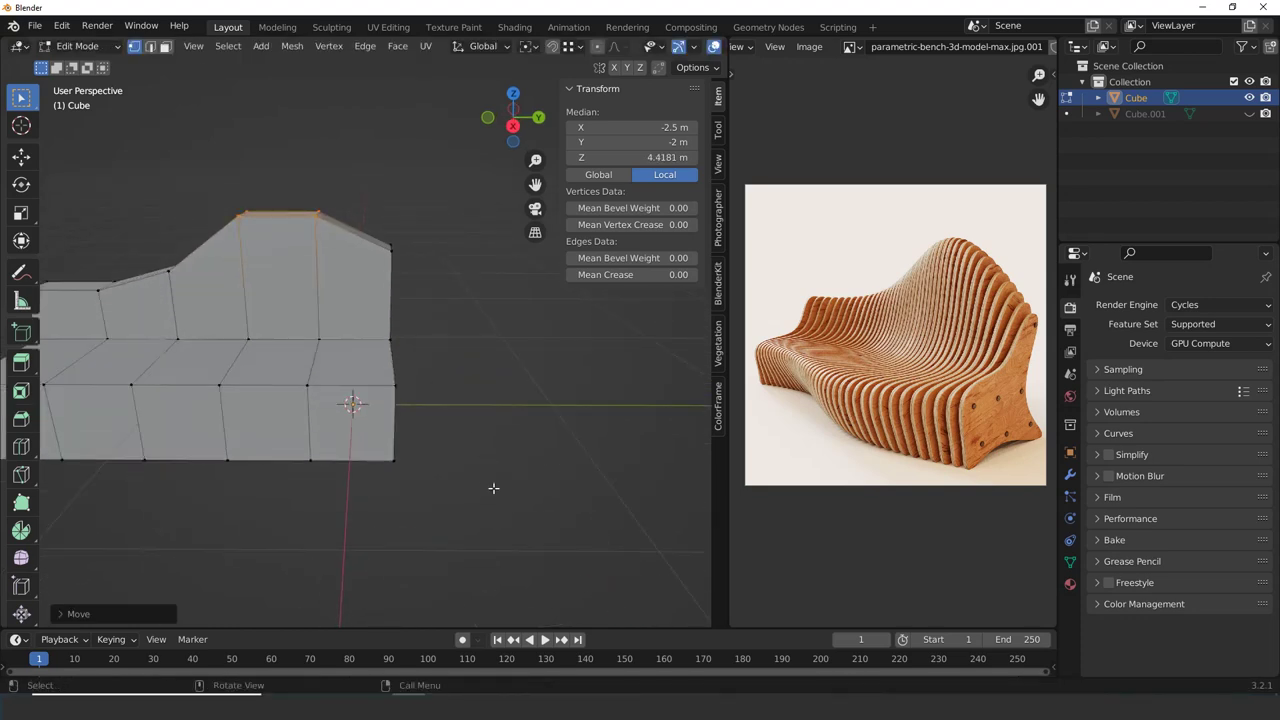
pyautogui.press('3')
pyautogui.click(375, 408)
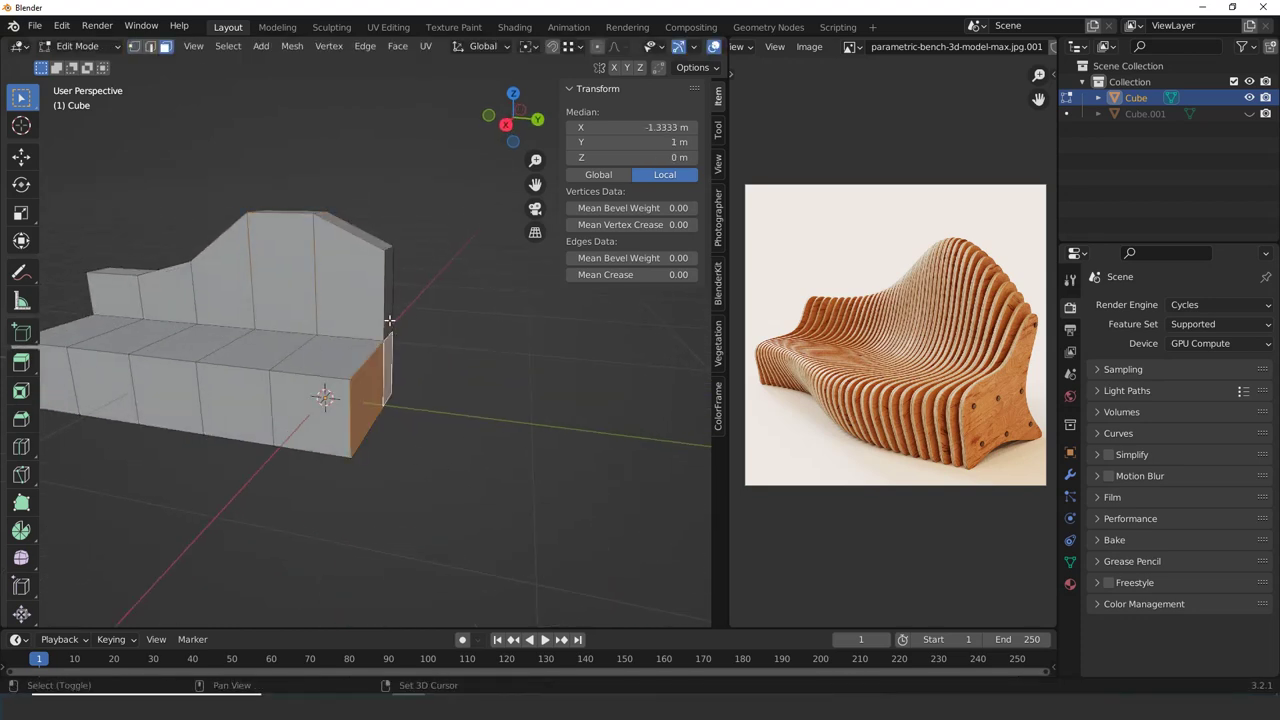
pyautogui.moveTo(375, 408); pyautogui.dragTo(425, 361, button='middle')
pyautogui.press('e')
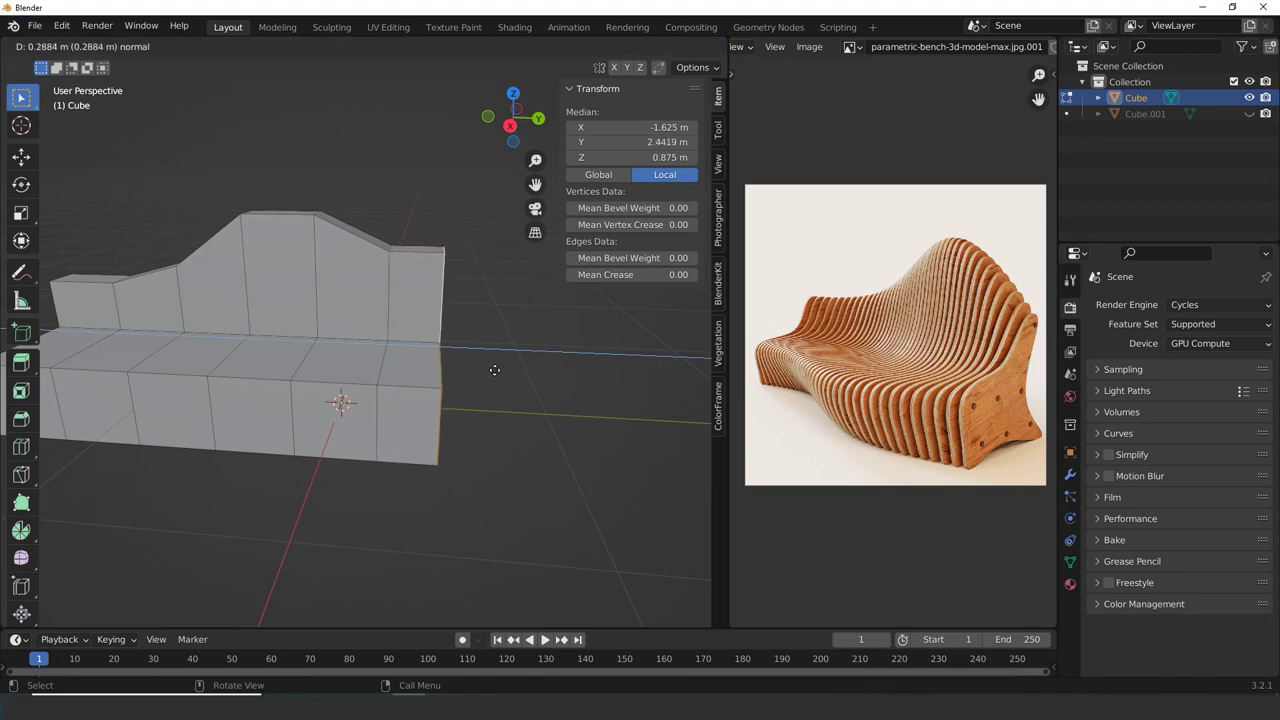
pyautogui.click(496, 370)
# Lower the new end section's top backrest edge along Z to a local height of about 2.83 m
pyautogui.press('1')
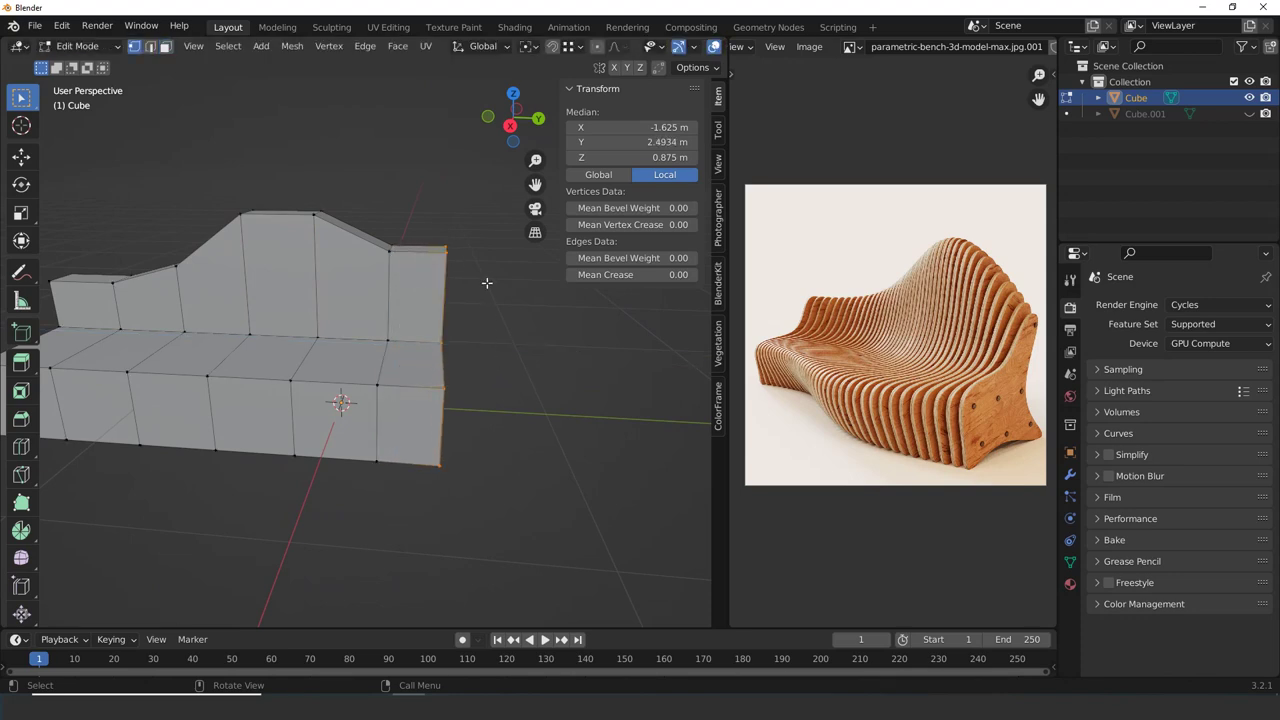
pyautogui.moveTo(487, 284); pyautogui.dragTo(442, 228)
pyautogui.moveTo(491, 294); pyautogui.dragTo(471, 232, button='middle')
pyautogui.press('g')
pyautogui.press('z')
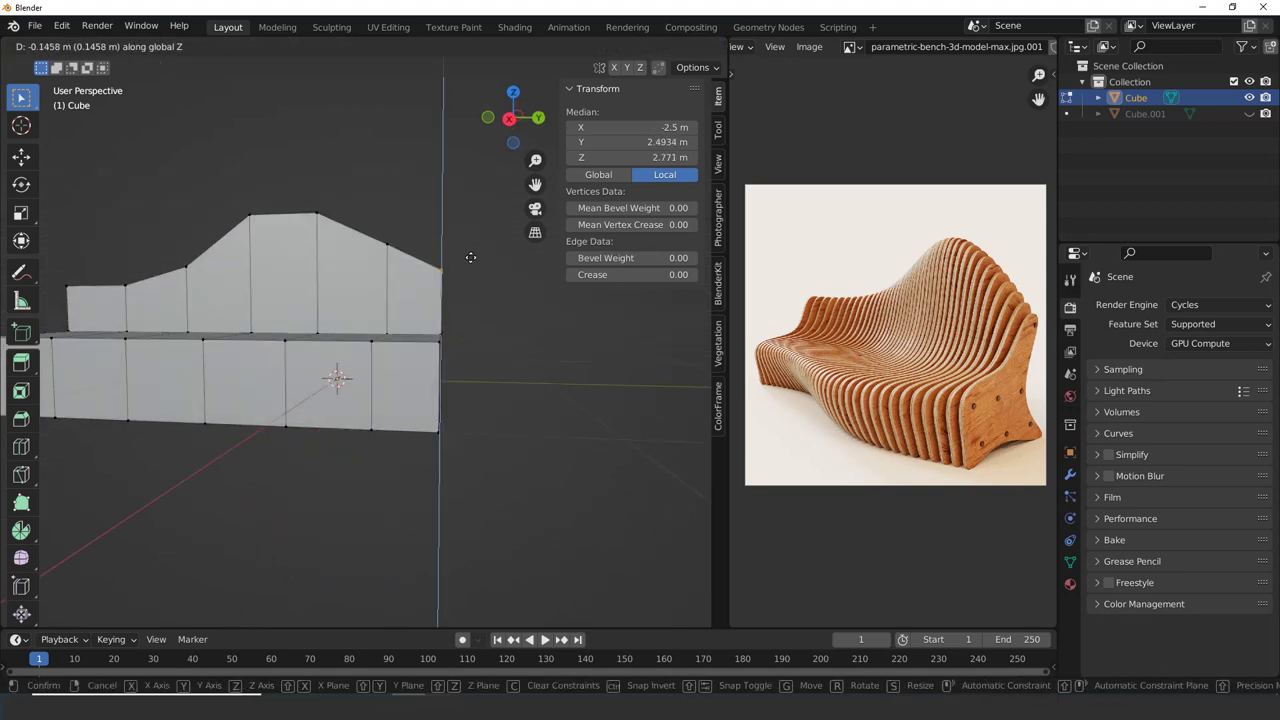
pyautogui.click(476, 280)
# Switch to wireframe shading and the front orthographic view, and box-select all top vertices of the backrest
pyautogui.scroll(-2, 490, 300)
pyautogui.moveTo(494, 309)
pyautogui.mouseDown(button='middle')
pyautogui.moveTo(466, 327)
pyautogui.moveTo(286, 357)
pyautogui.moveTo(285, 337)
pyautogui.moveTo(350, 317)
pyautogui.mouseUp(button='middle')
pyautogui.press('z')
pyautogui.click(268, 316)
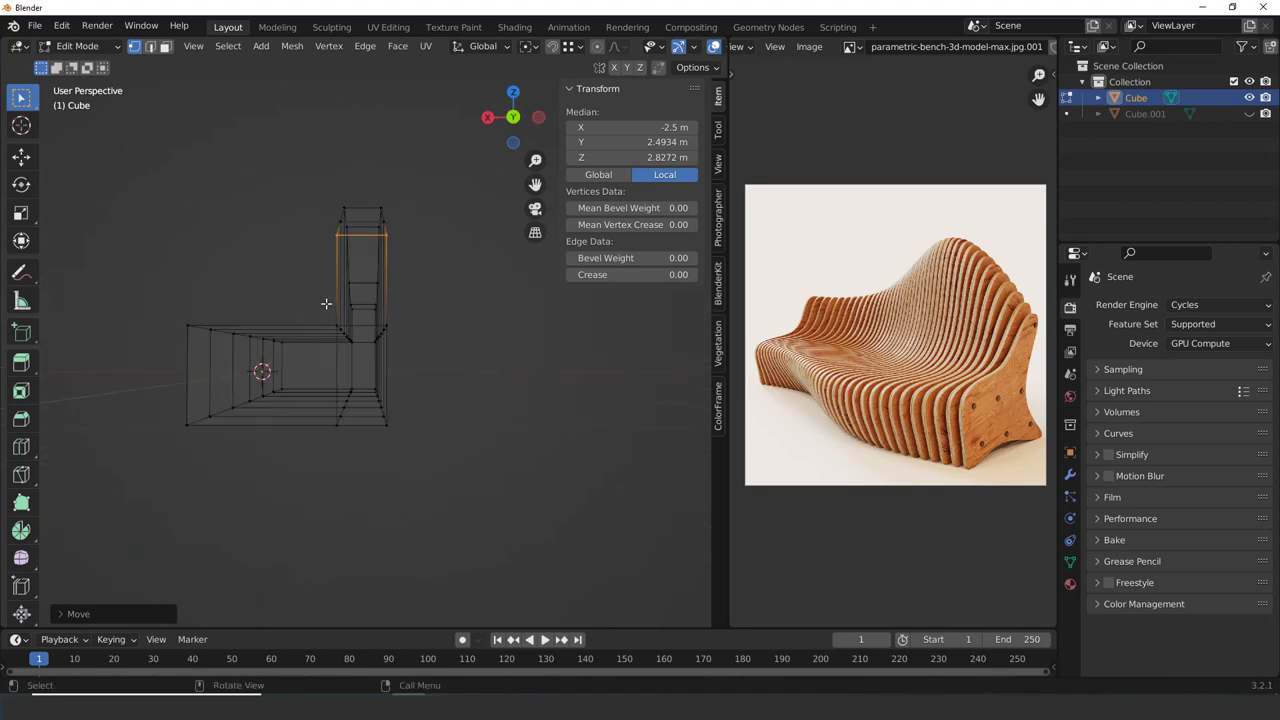
pyautogui.press('KP_3')
pyautogui.press('KP_1')
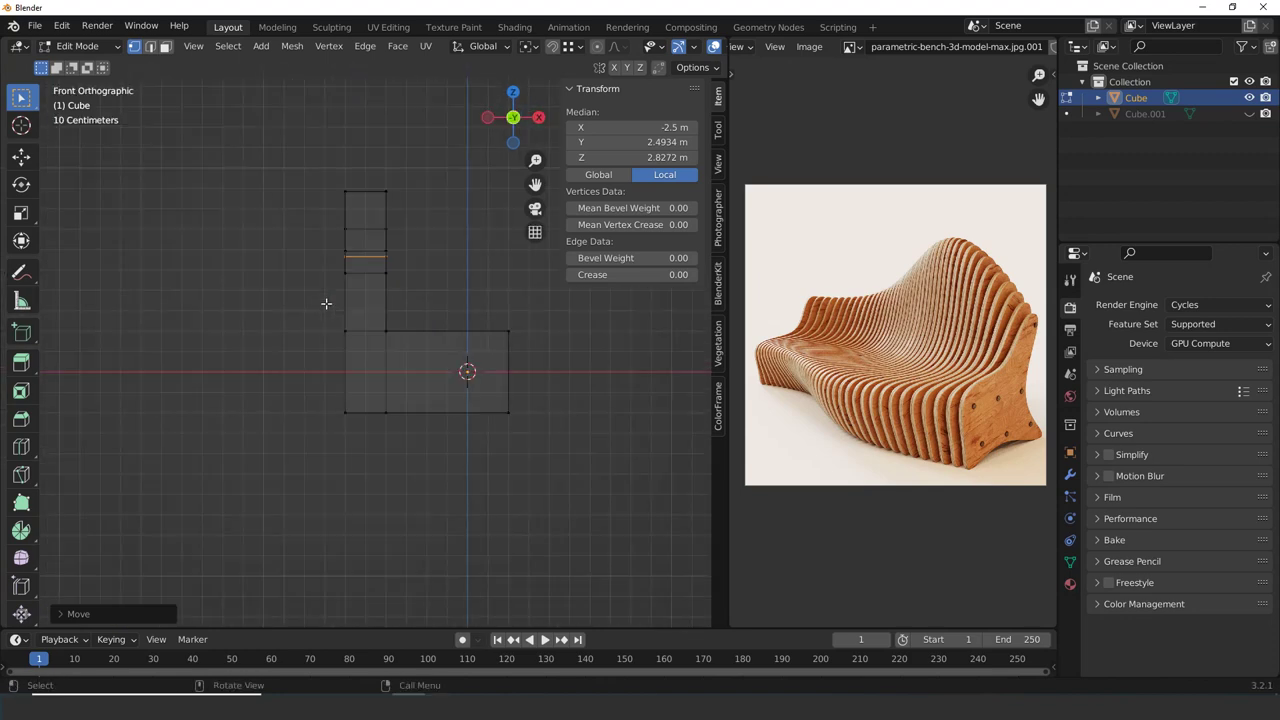
pyautogui.press('KP_3')
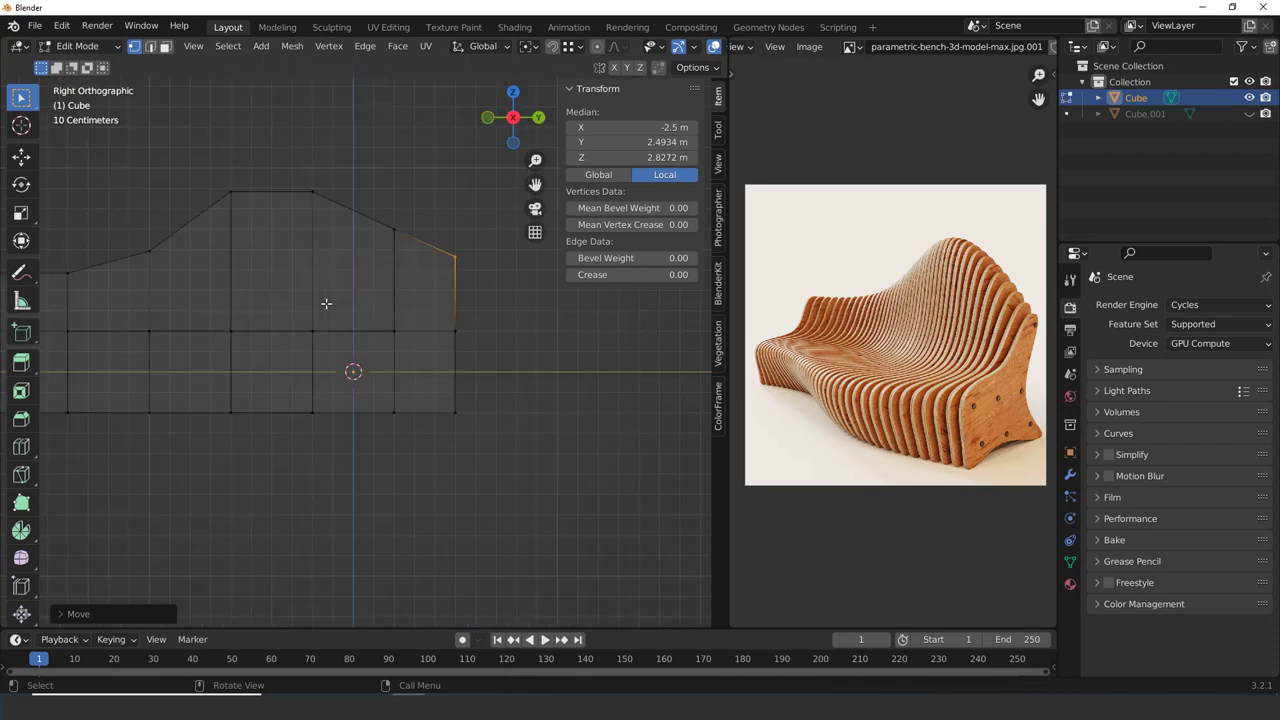
pyautogui.press('KP_1')
pyautogui.moveTo(422, 300); pyautogui.dragTo(299, 169)
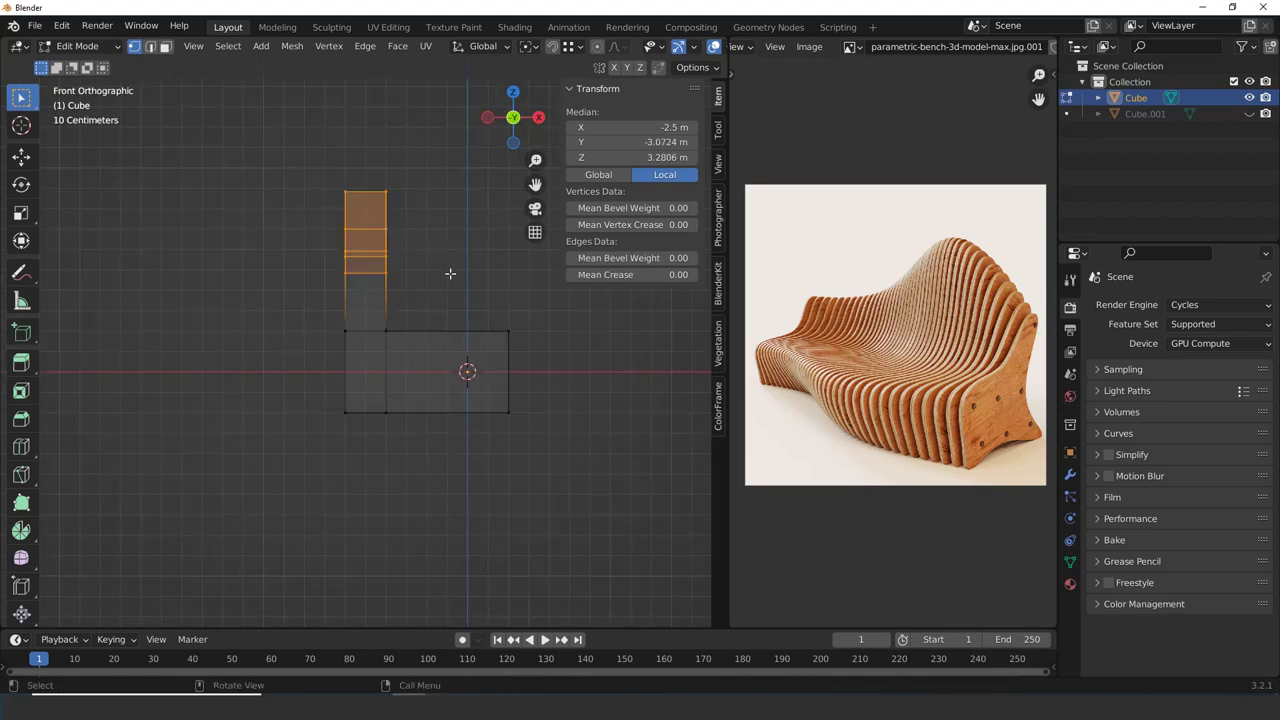
# Move the selected backrest top backward and down to about local X -2.87 m, Z 3 m, and rotate it to lean back
pyautogui.press('g')
pyautogui.press('Escape')
pyautogui.press('g')
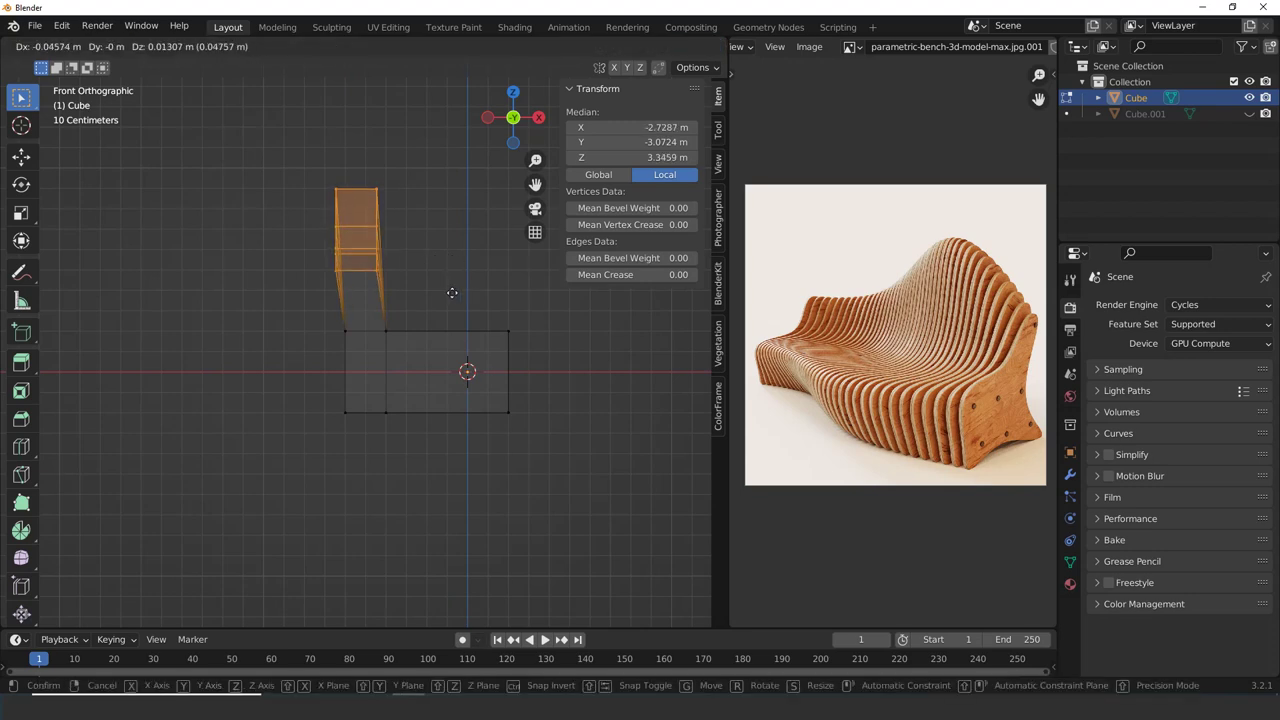
pyautogui.click(446, 305)
pyautogui.press('r')
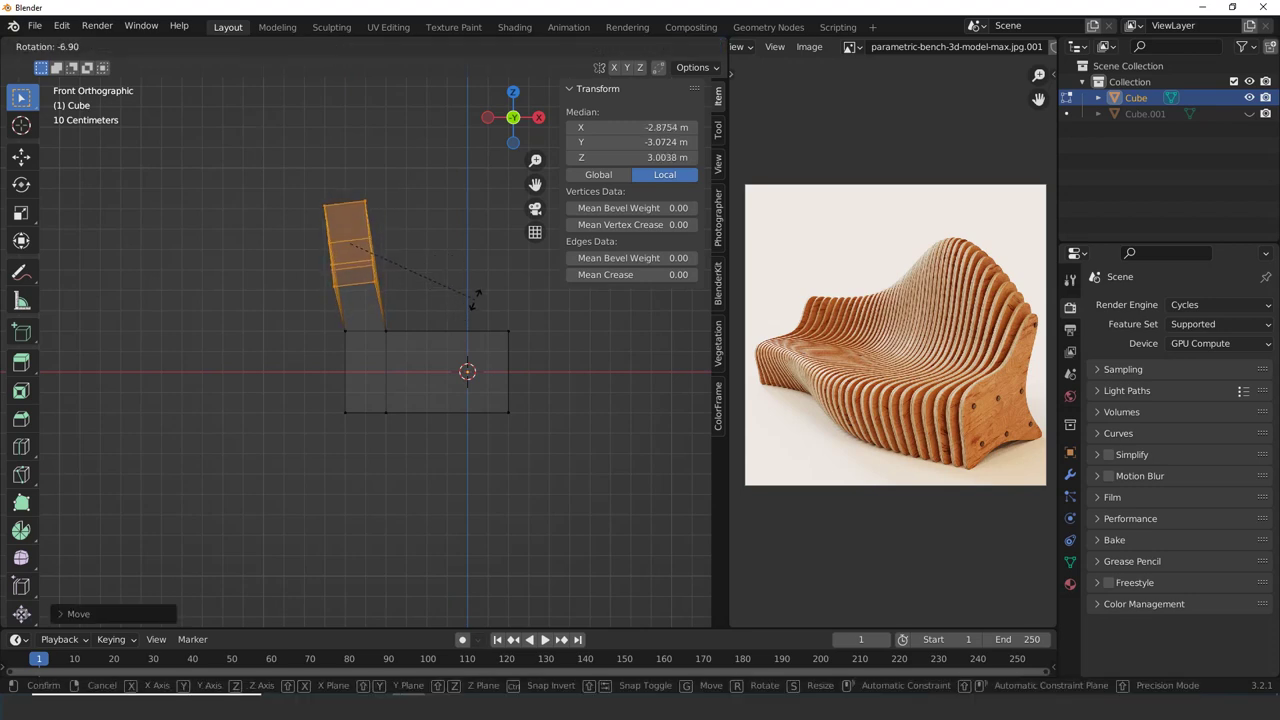
pyautogui.click(478, 292)
pyautogui.press('Tab')
pyautogui.press('Tab')
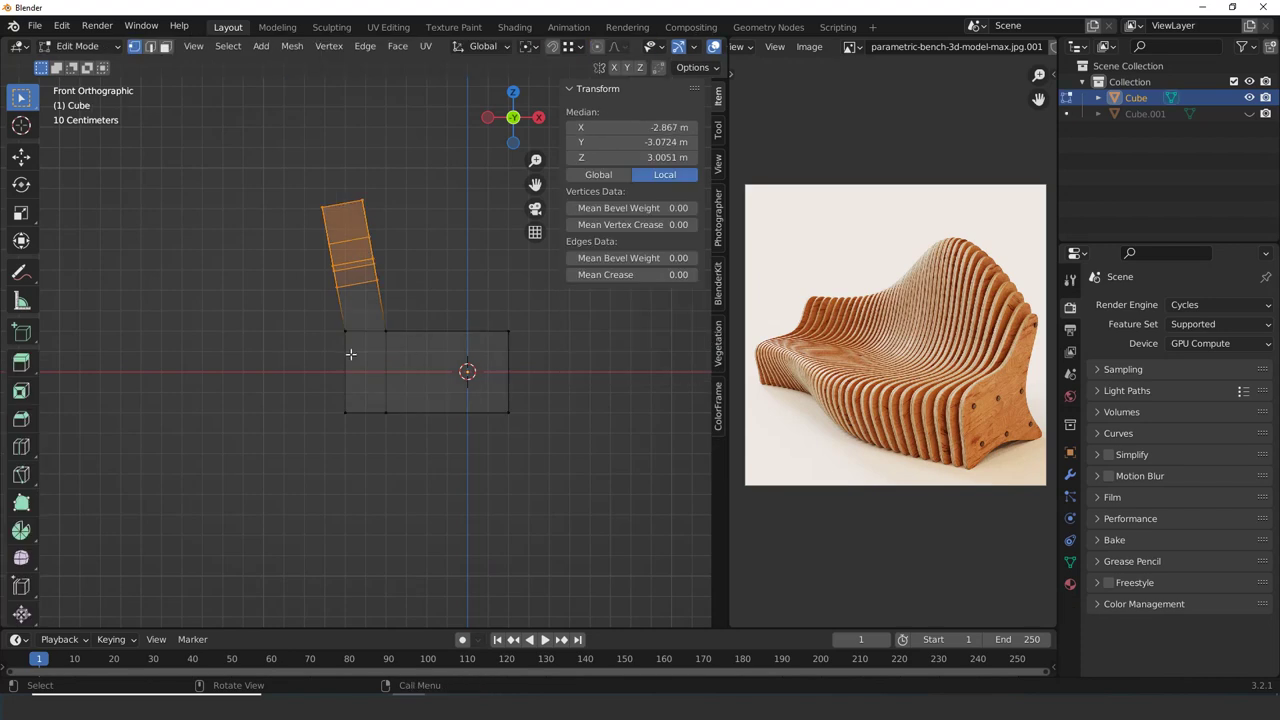
pyautogui.press('z')
pyautogui.press('super')
pyautogui.click(258, 357)
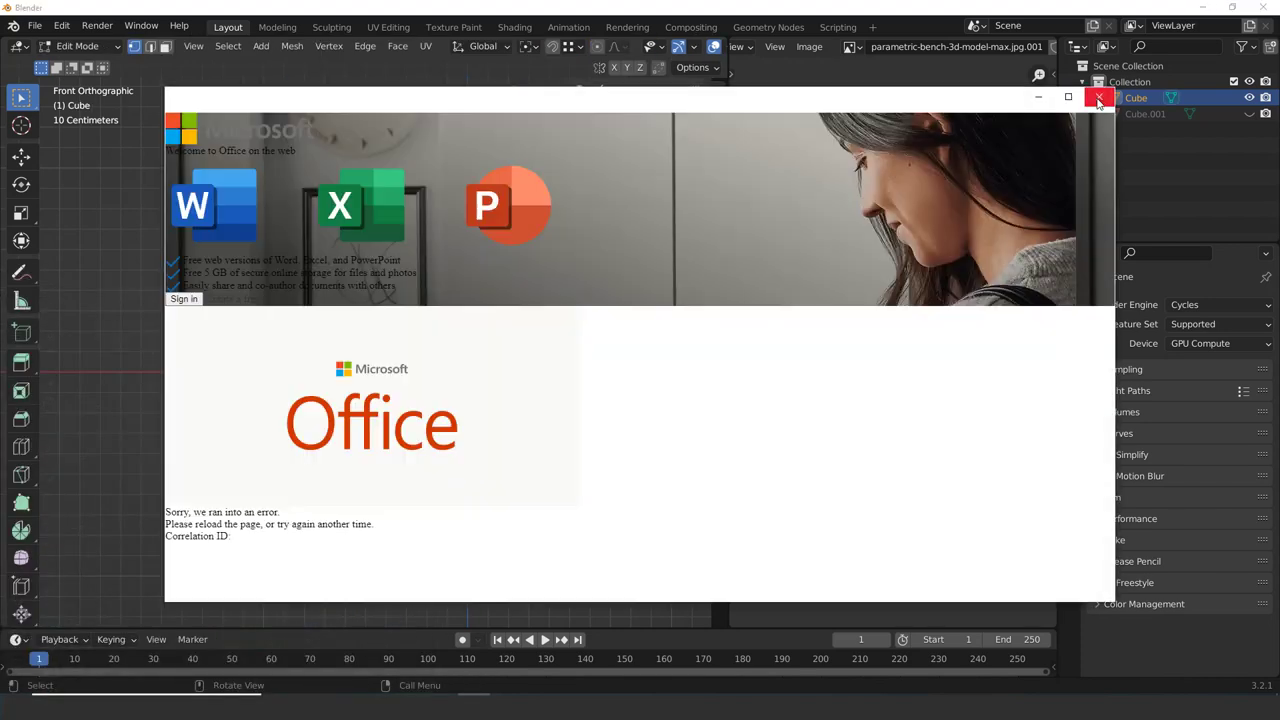
pyautogui.click(1097, 97)
pyautogui.click(349, 360)
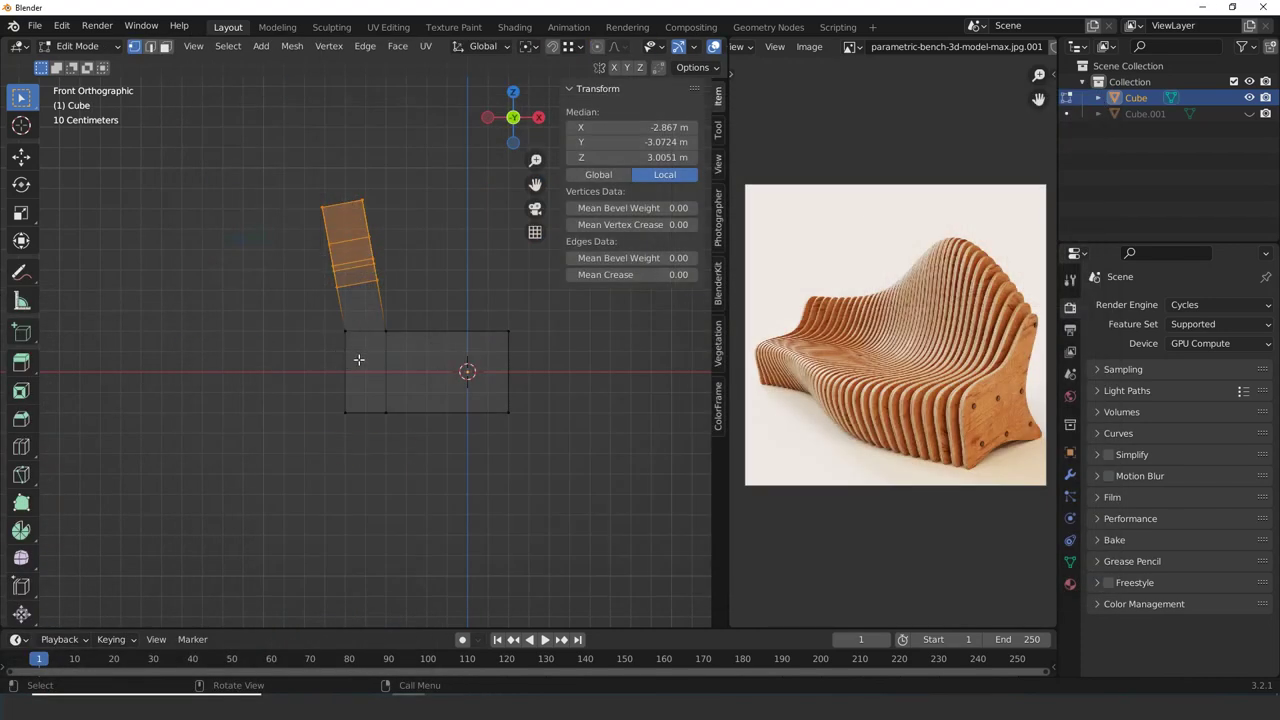
# Move the rear vertices below the backrest outward to about local X -3.09 m, and the bottom rear vertices along X to about -3.35 m
pyautogui.click(331, 332)
pyautogui.press('g')
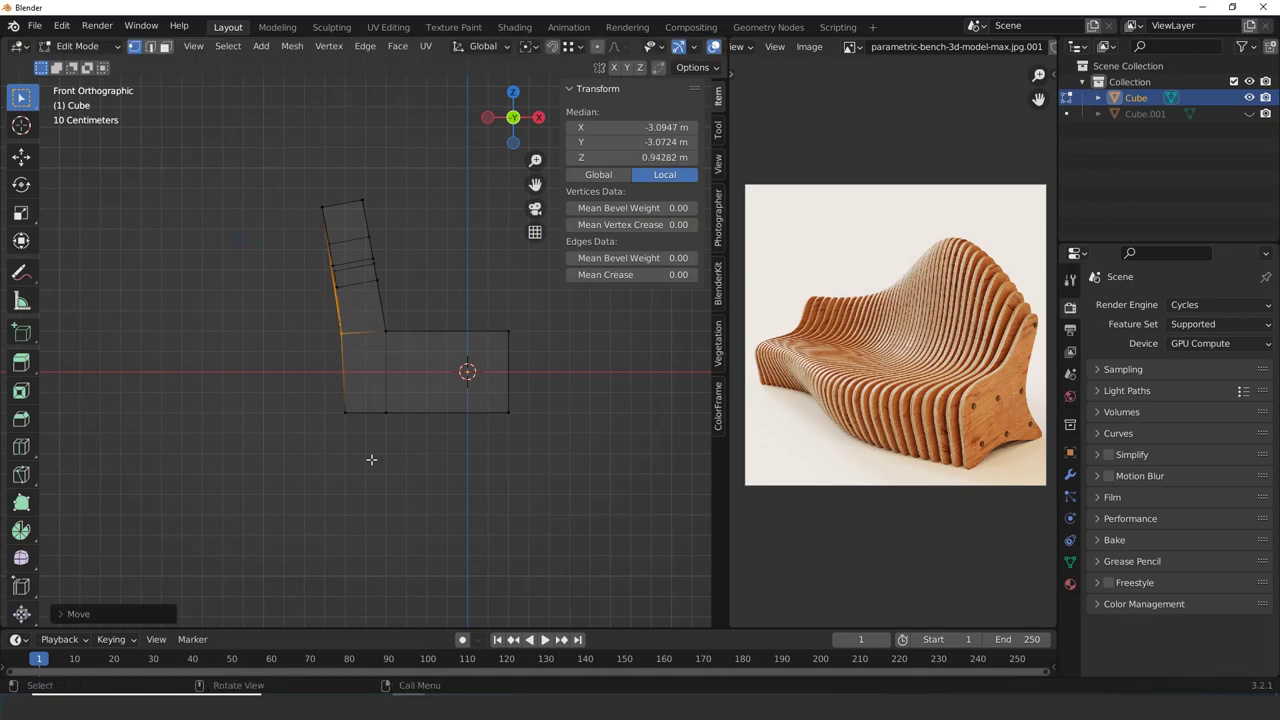
pyautogui.press('x')
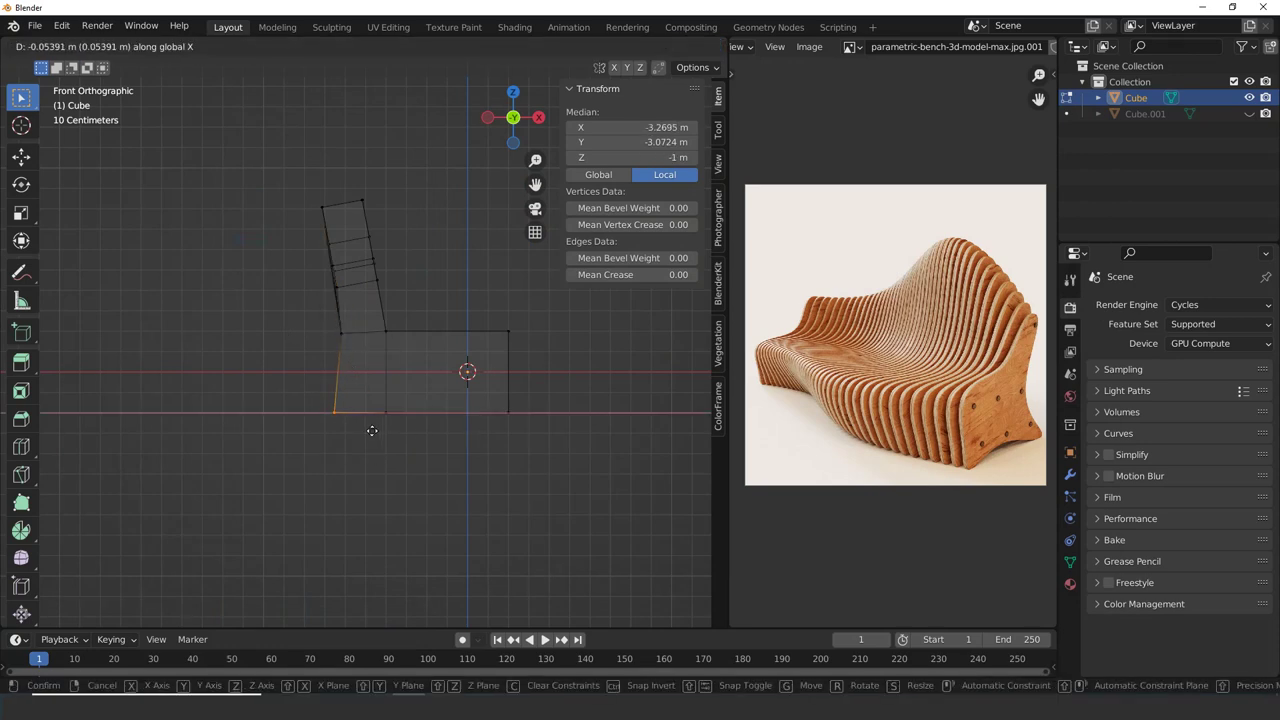
pyautogui.click(368, 430)
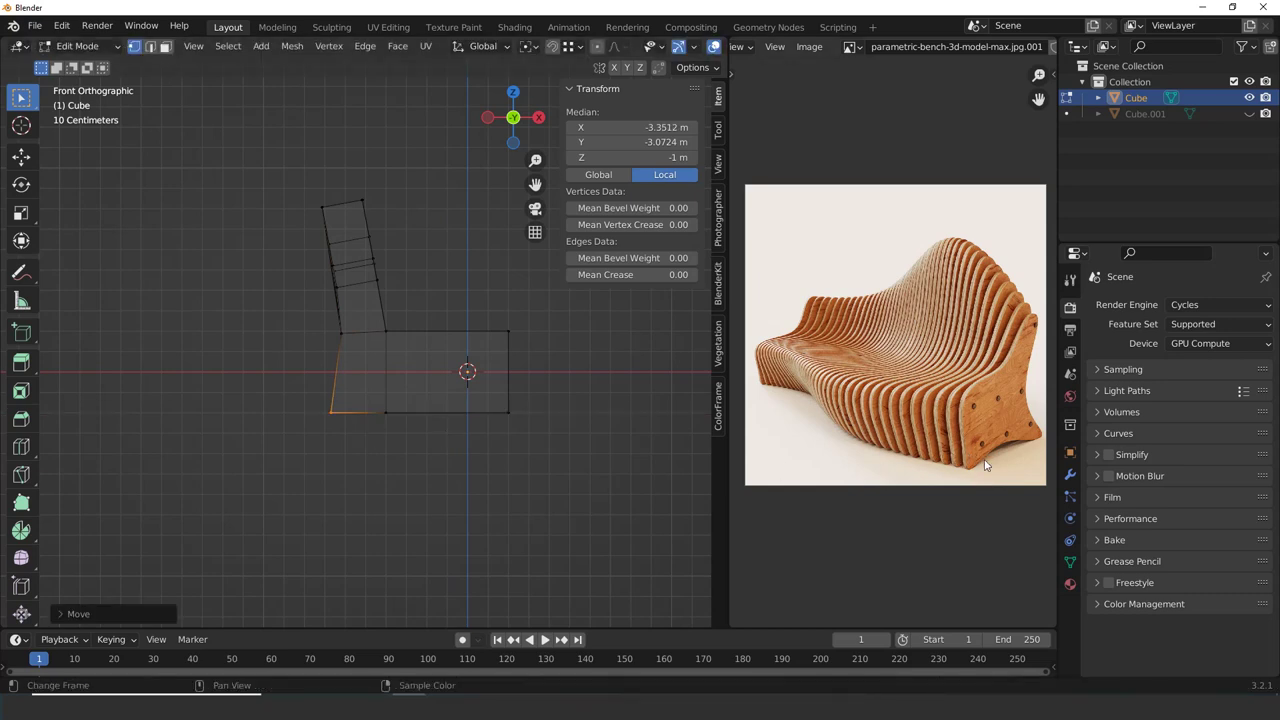
pyautogui.press('Tab')
pyautogui.press('Tab')
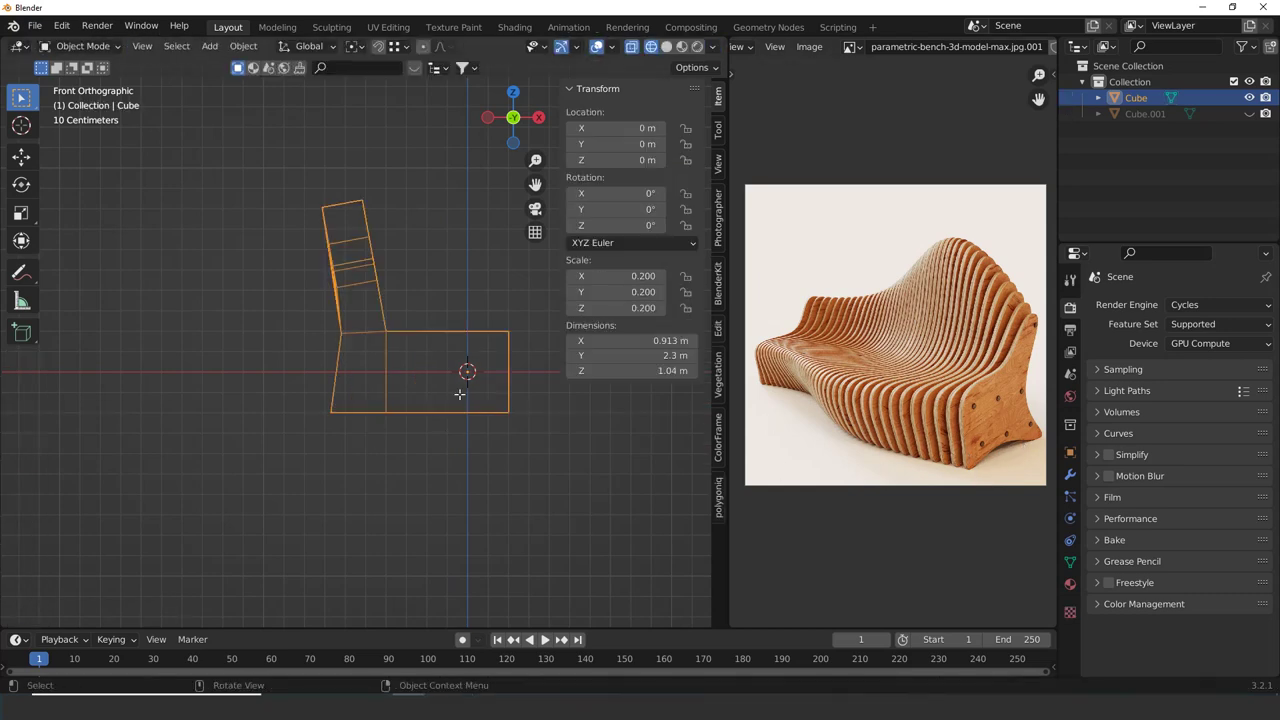
# Add a loop cut running lengthwise through the middle of the seat block, keeping it centred
pyautogui.hotkey('ctrl', 'r')
pyautogui.click(445, 436)
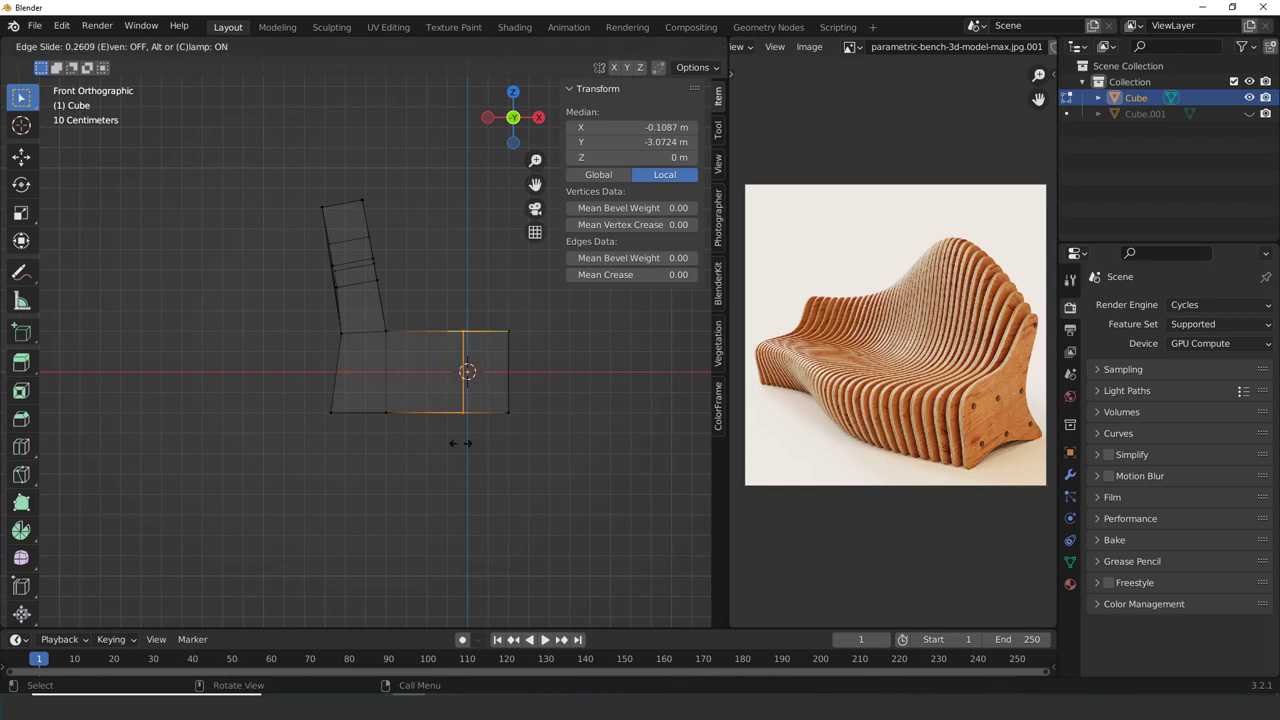
pyautogui.rightClick(447, 426)
# Raise the new loop's bottom vertices along Z to a local height of about -0.75 m to arch the underside
pyautogui.moveTo(455, 437); pyautogui.dragTo(430, 401)
pyautogui.press('g')
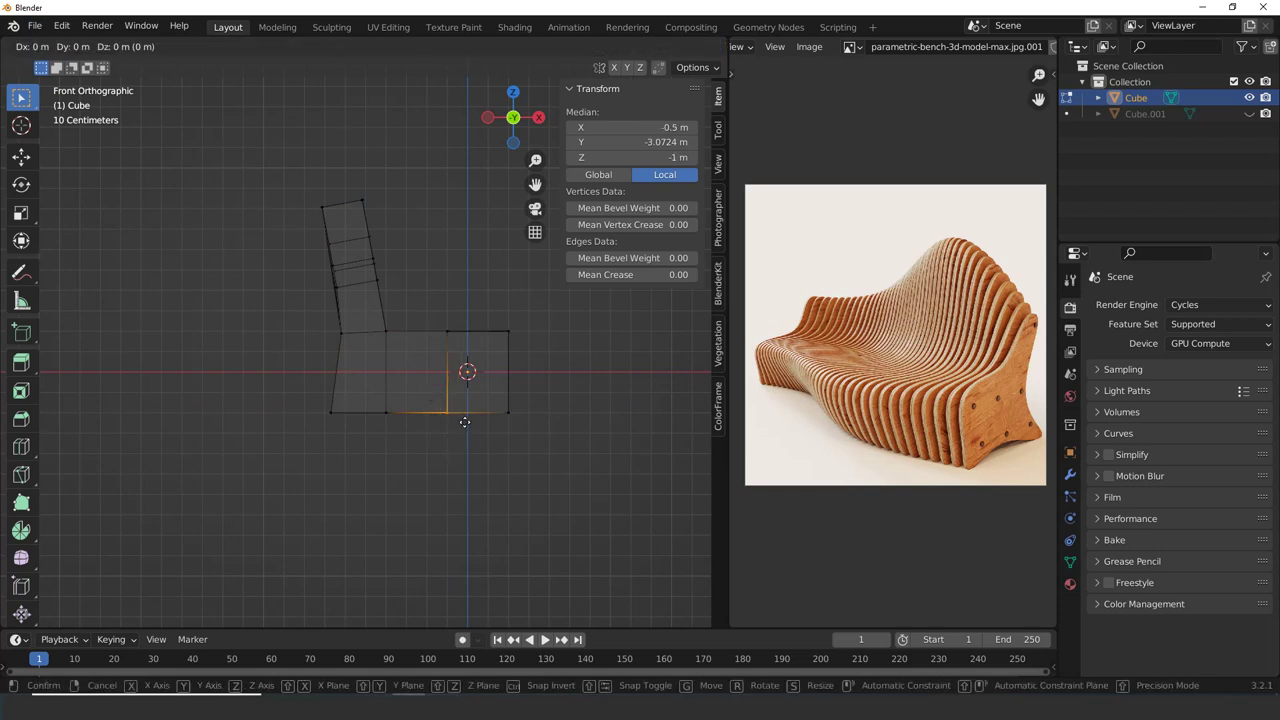
pyautogui.press('z')
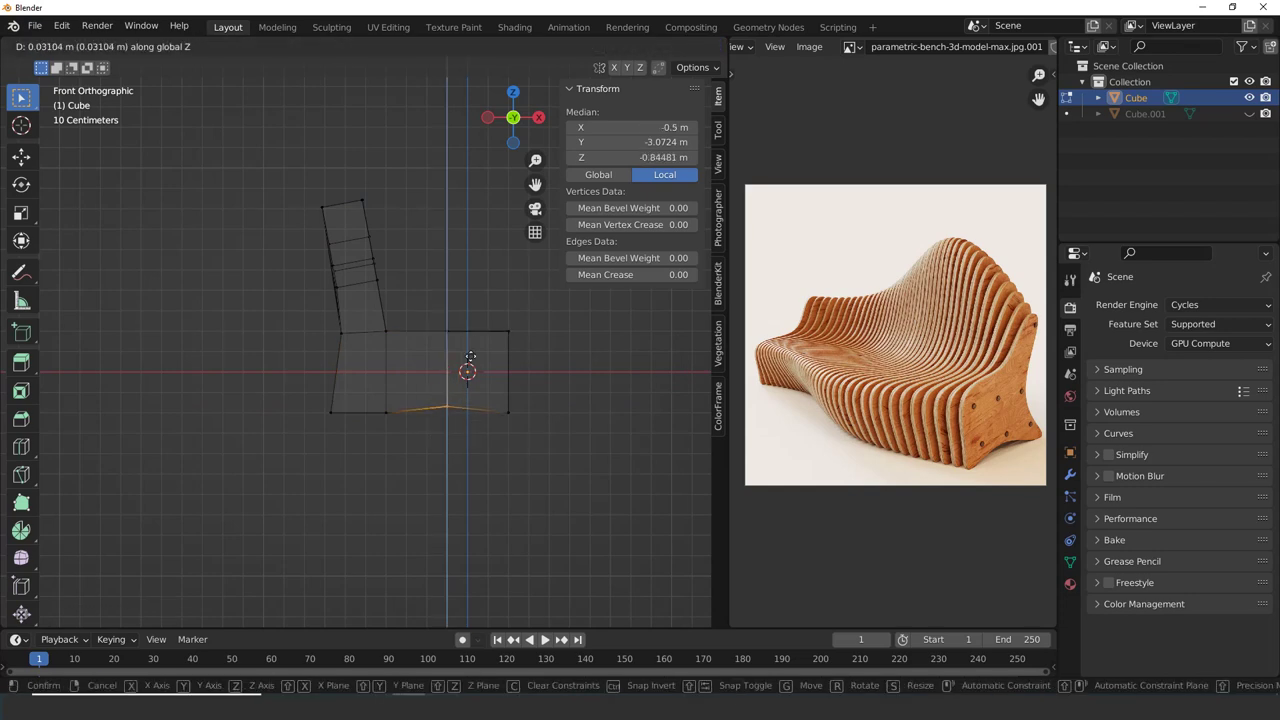
pyautogui.click(470, 335)
pyautogui.press('Tab')
# Show the bench in solid shading and compare its arched block form with the reference photo
pyautogui.press('z')
pyautogui.click(643, 410)
pyautogui.moveTo(643, 410)
pyautogui.mouseDown(button='middle')
pyautogui.moveTo(401, 453)
pyautogui.moveTo(314, 490)
pyautogui.mouseUp(button='middle')
pyautogui.scroll(-3, 370, 503)
pyautogui.scroll(-3, 314, 490)
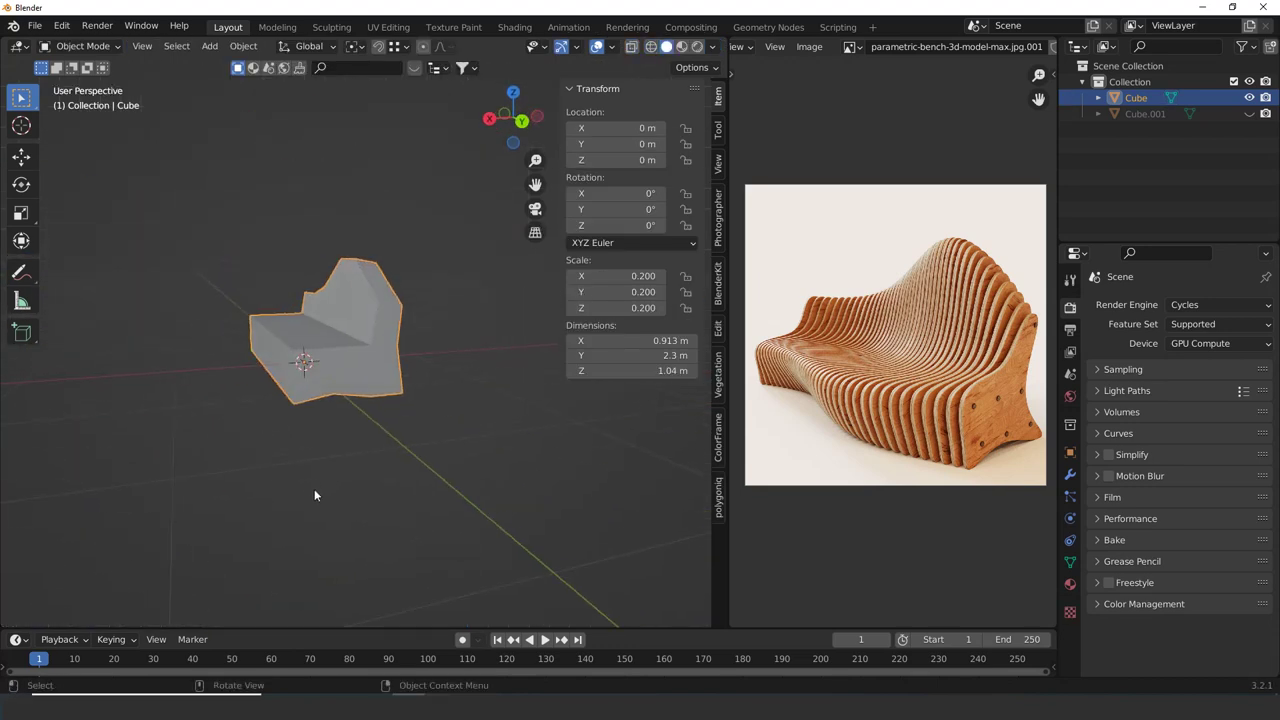
pyautogui.scroll(2, 314, 490)
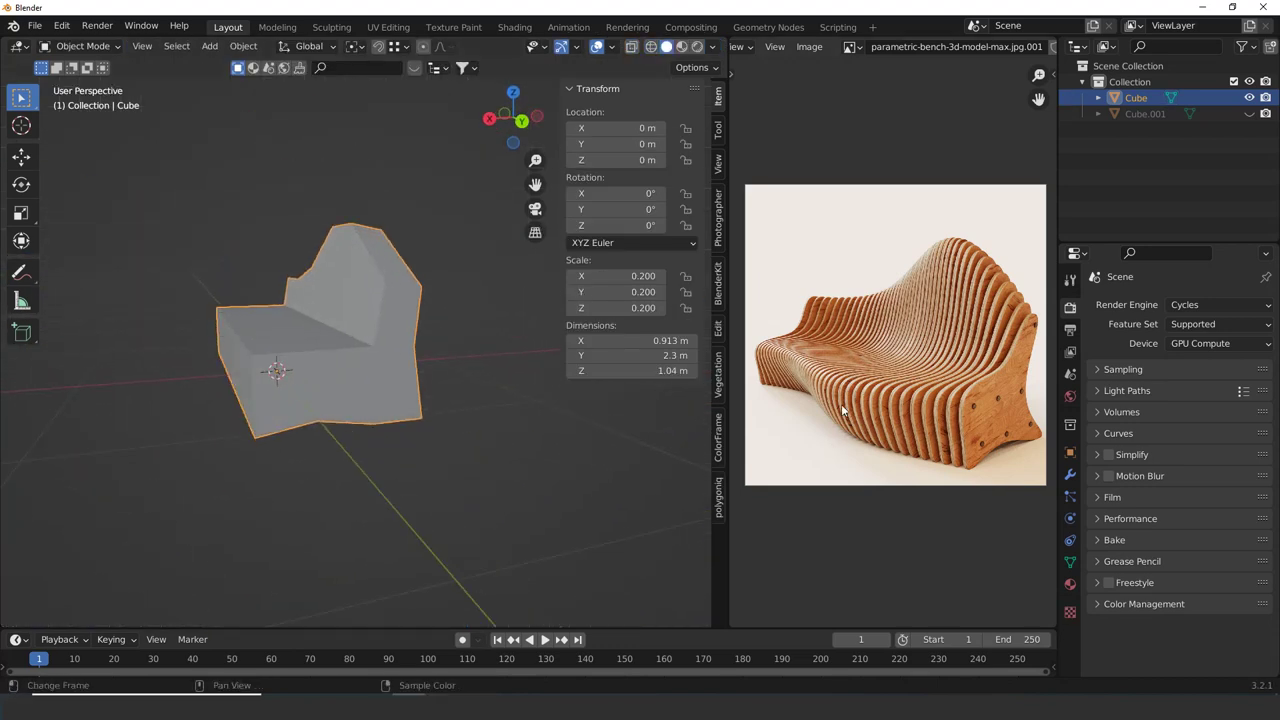
pyautogui.scroll(-2, 337, 414)
pyautogui.moveTo(337, 414); pyautogui.dragTo(384, 442, button='middle')
# In the wireframe top view, move the seat's front-edge vertices at mid-length inward to about local X 0.58 m
pyautogui.press('Tab')
pyautogui.press('KP_7')
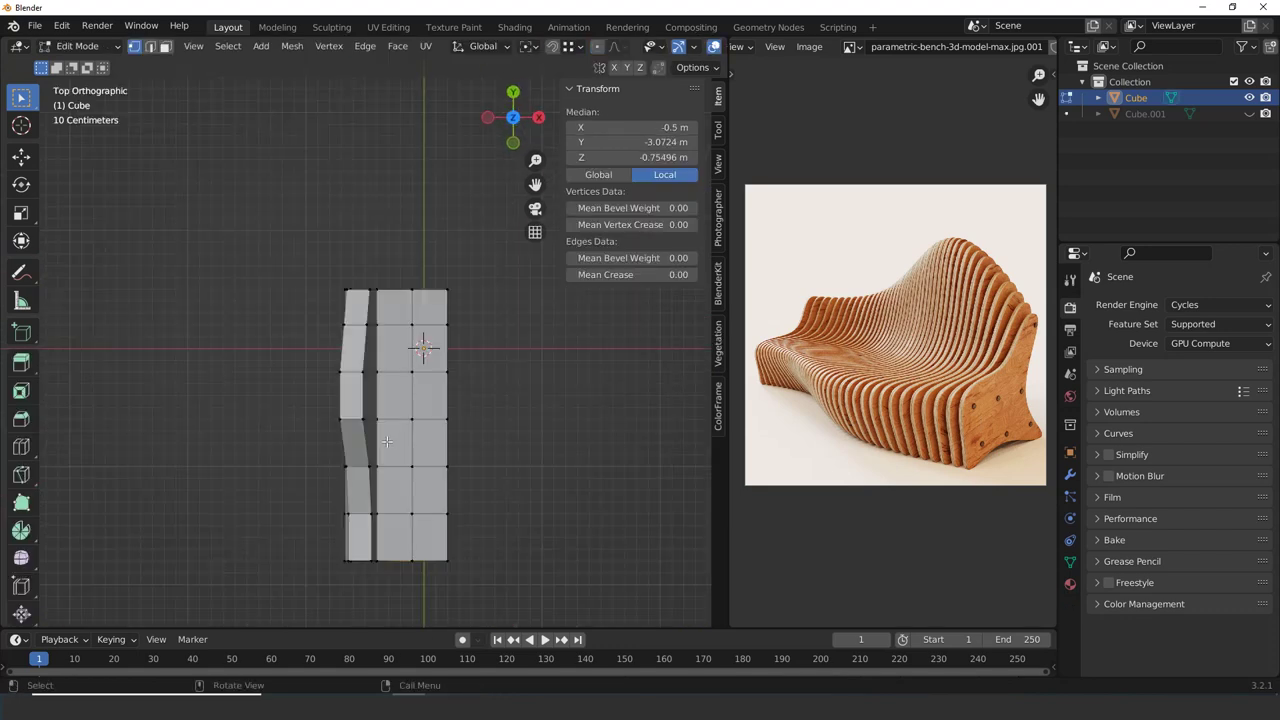
pyautogui.scroll(2, 456, 506)
pyautogui.keyDown('shift'); pyautogui.moveTo(461, 482); pyautogui.dragTo(402, 374, button='middle'); pyautogui.keyUp('shift')
pyautogui.press('z')
pyautogui.click(298, 381)
pyautogui.moveTo(447, 374); pyautogui.dragTo(407, 341)
pyautogui.press('g')
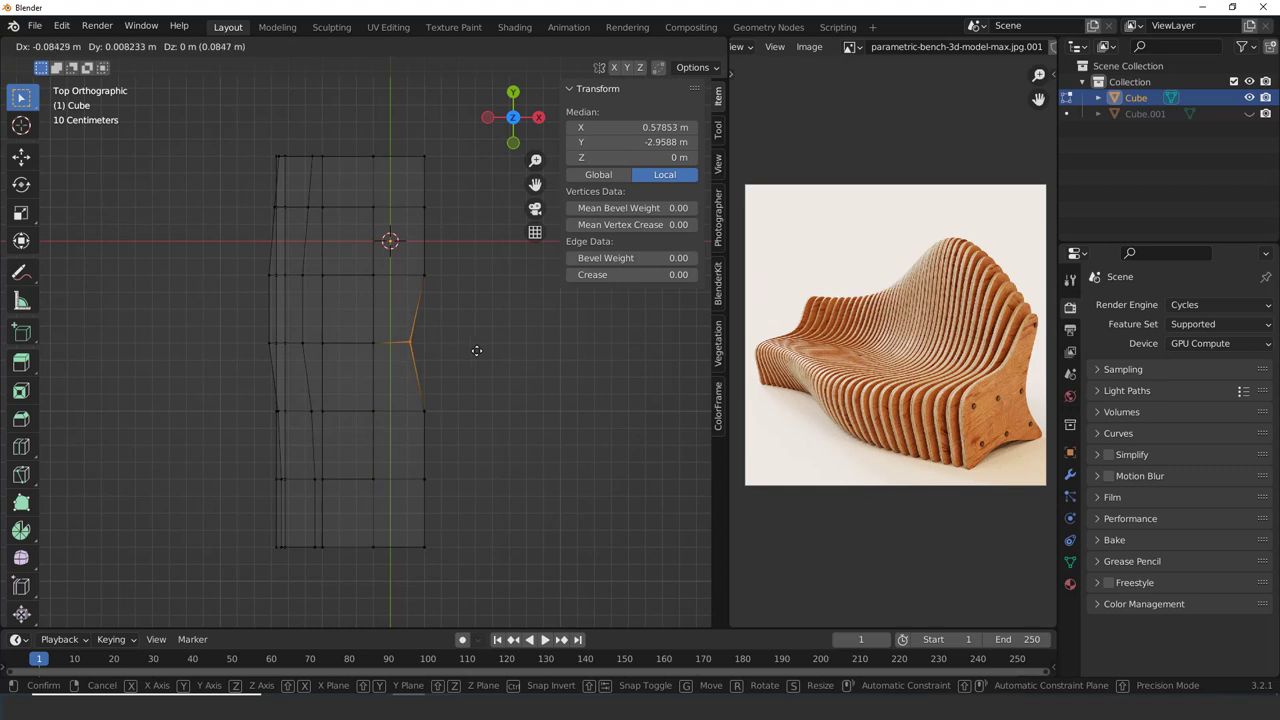
pyautogui.click(477, 351)
# Move the next three front-edge vertex pairs toward the backrest, the last two to about local X 0.37 m and 0.27 m
pyautogui.click(414, 410)
pyautogui.press('g')
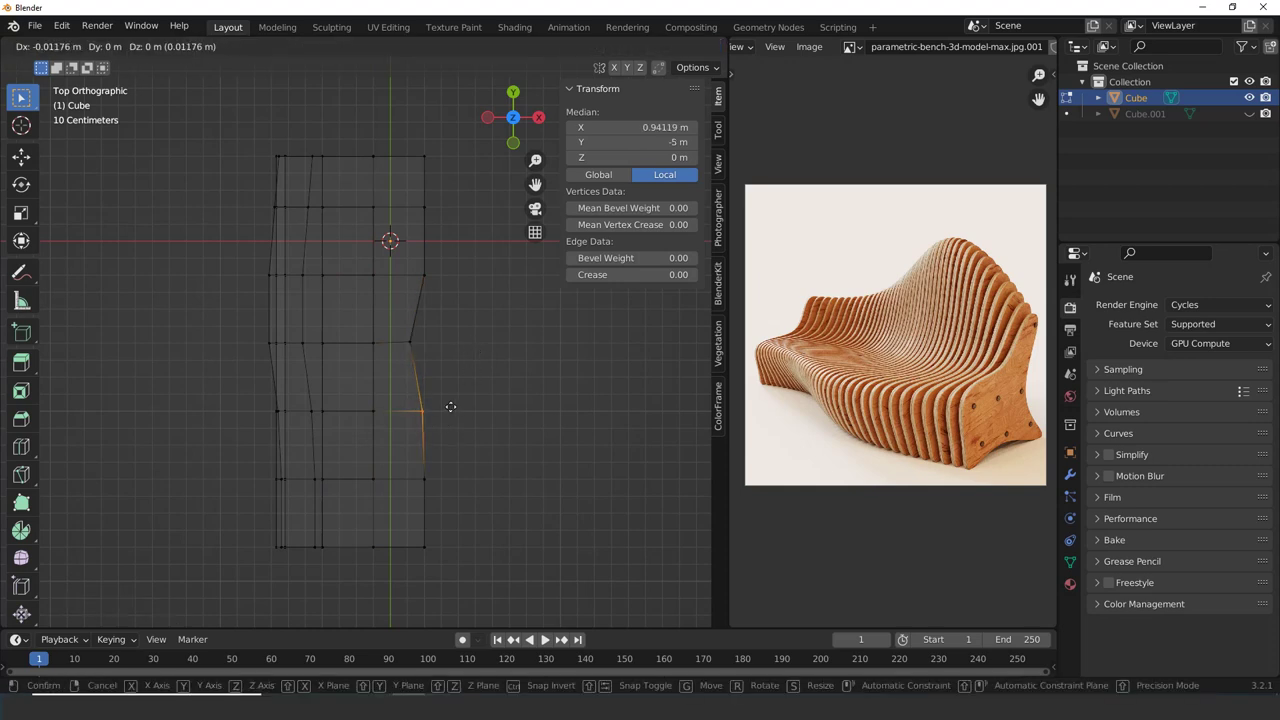
pyautogui.click(441, 408)
pyautogui.click(419, 471)
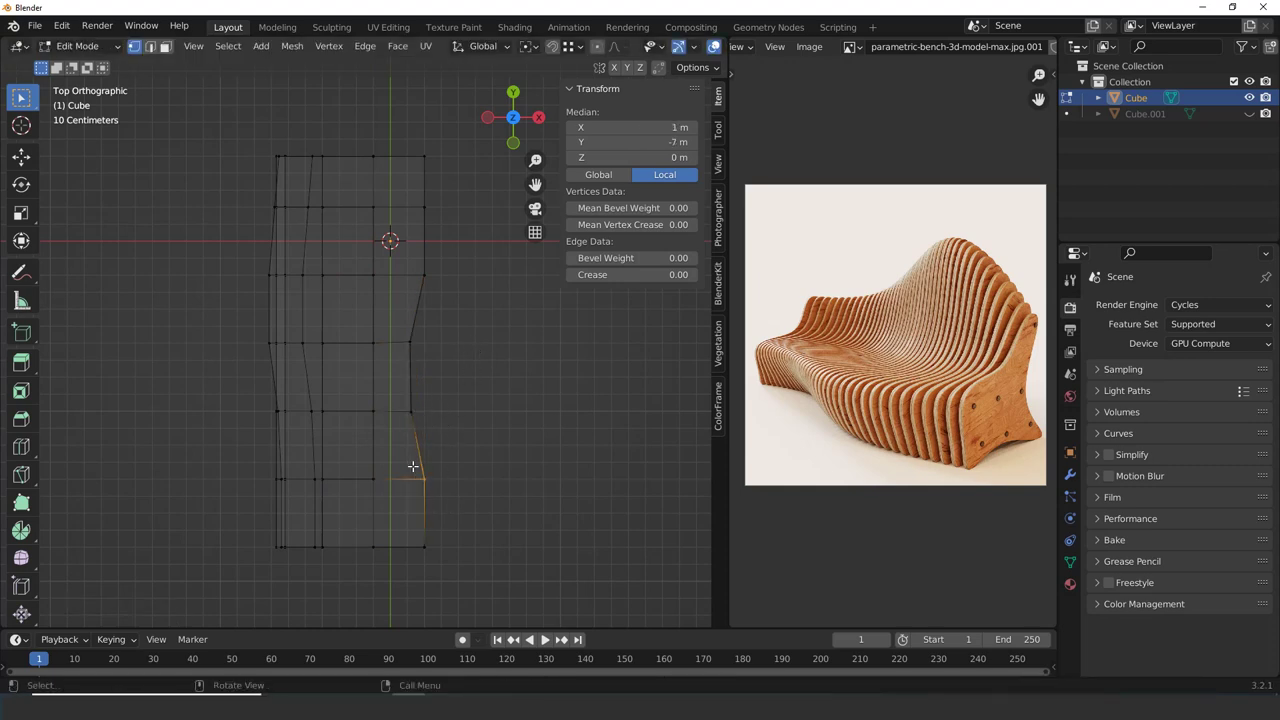
pyautogui.press('g')
pyautogui.click(434, 466)
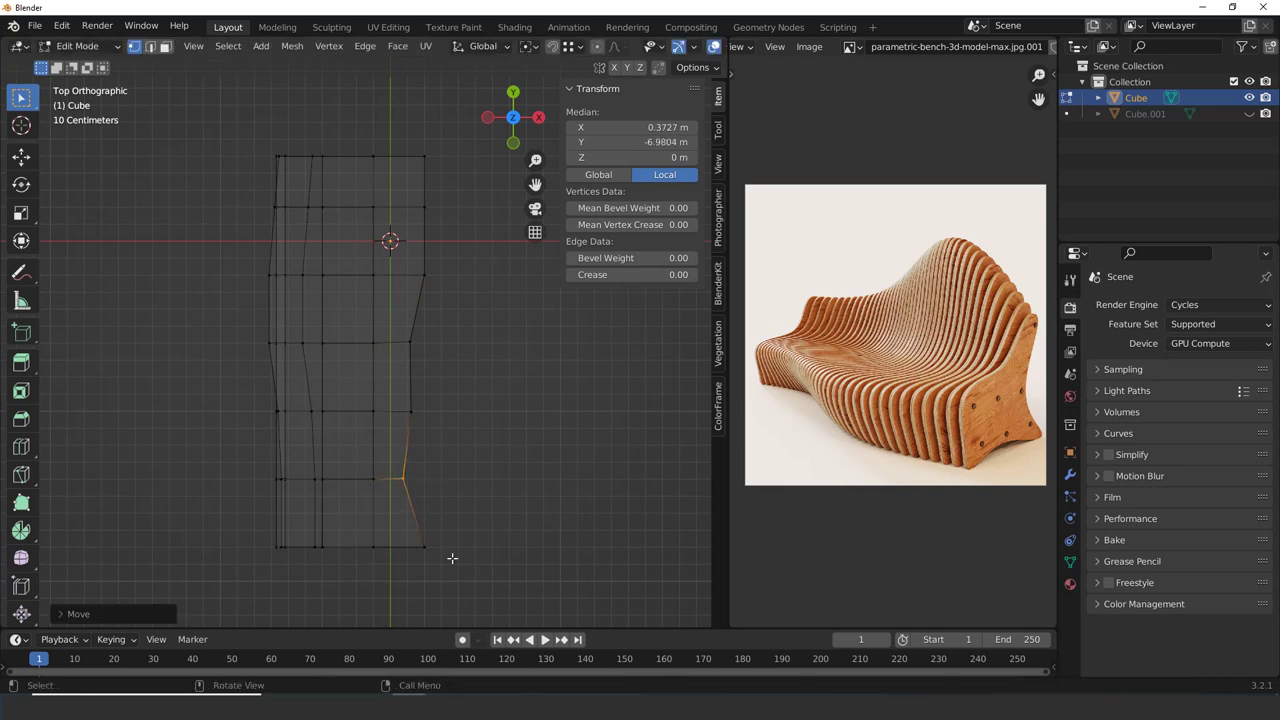
pyautogui.click(451, 556)
pyautogui.press('g')
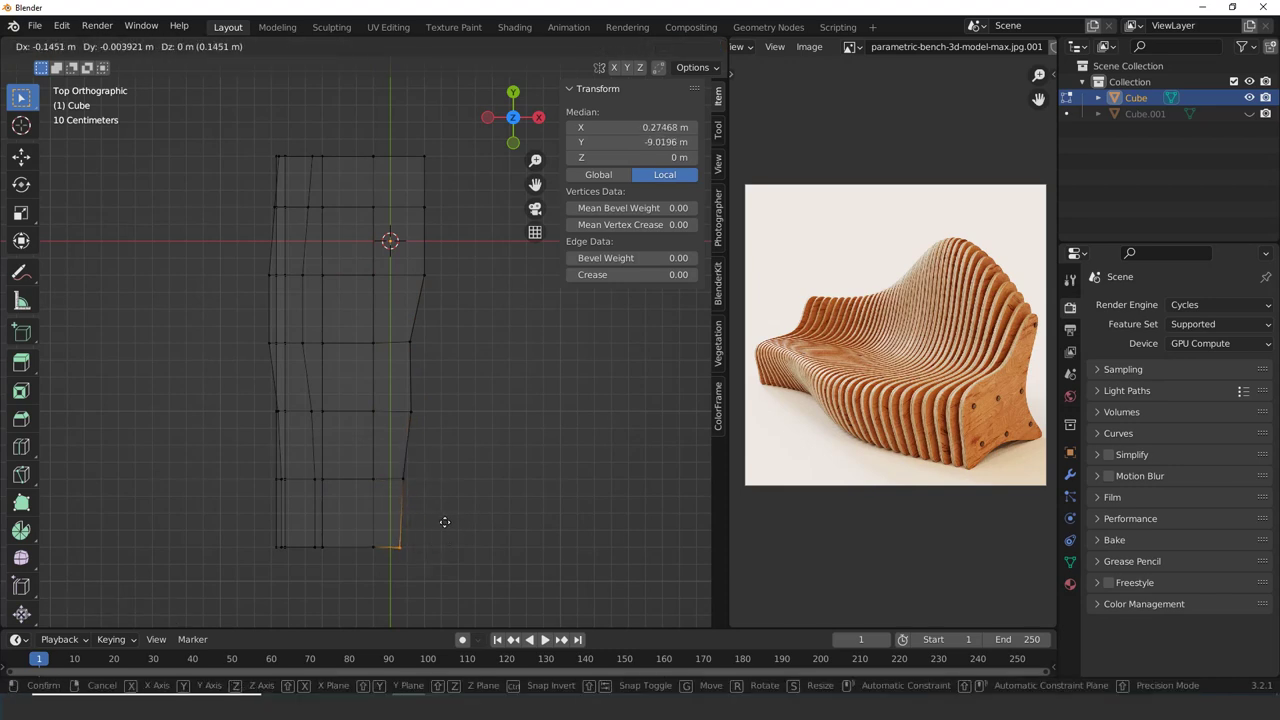
pyautogui.click(452, 510)
# Move the front vertices of the end section nearest the origin outward along X to about local X 1.59 m
pyautogui.moveTo(450, 174); pyautogui.dragTo(398, 138)
pyautogui.moveTo(468, 243); pyautogui.dragTo(394, 137)
pyautogui.press('g')
pyautogui.press('x')
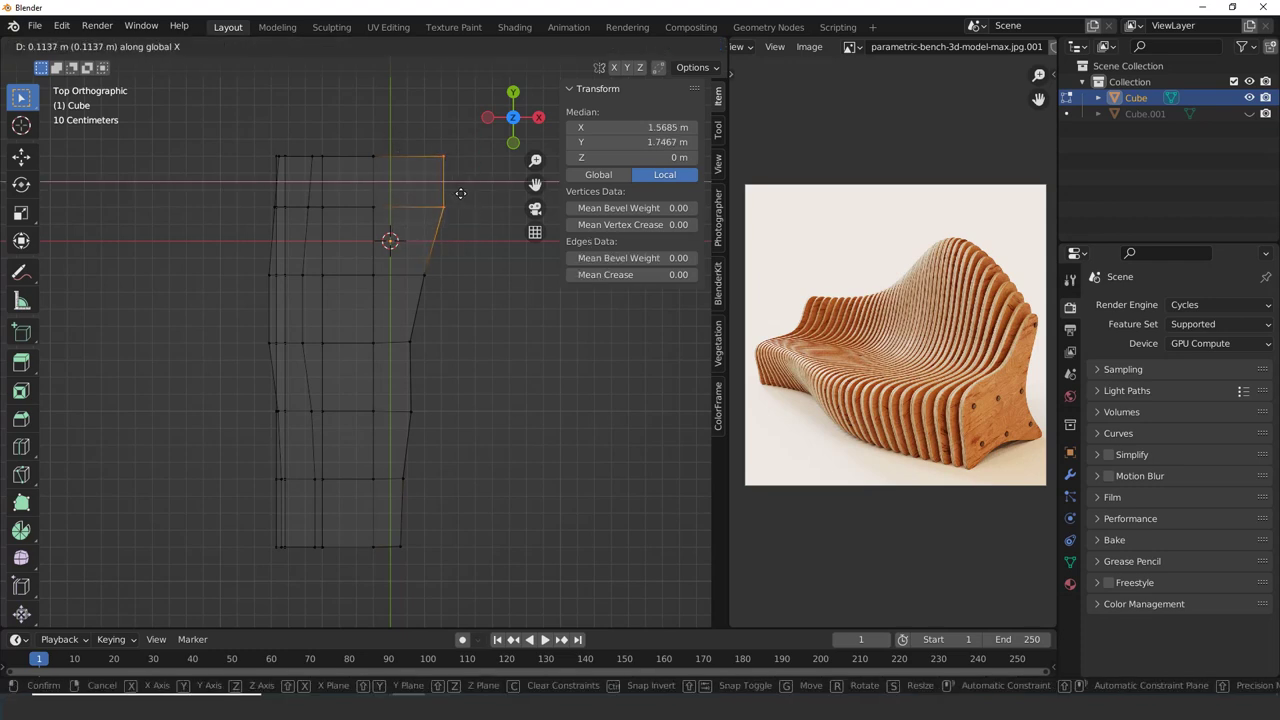
pyautogui.click(461, 191)
pyautogui.press('Tab')
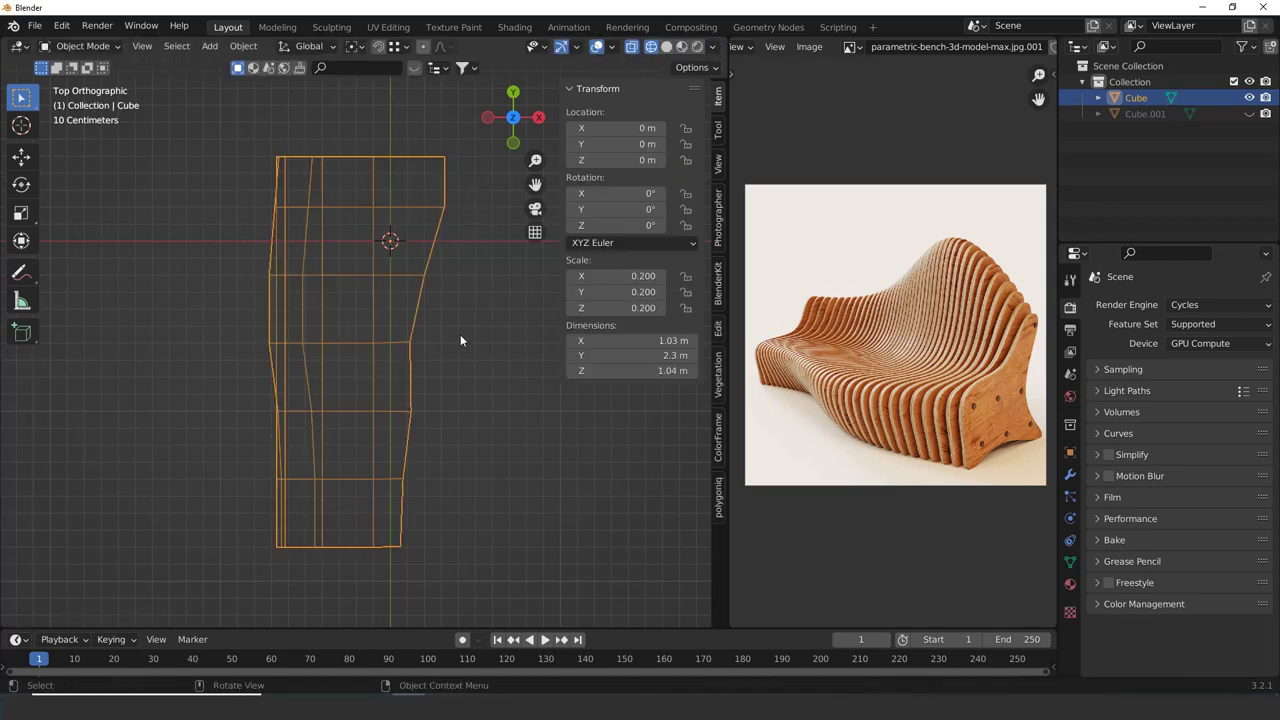
# Show the bench in solid shading and examine the wavy front edge from several angles
pyautogui.press('z')
pyautogui.click(530, 350)
pyautogui.moveTo(530, 353)
pyautogui.mouseDown(button='middle')
pyautogui.moveTo(370, 281)
pyautogui.moveTo(400, 399)
pyautogui.moveTo(300, 385)
pyautogui.mouseUp(button='middle')
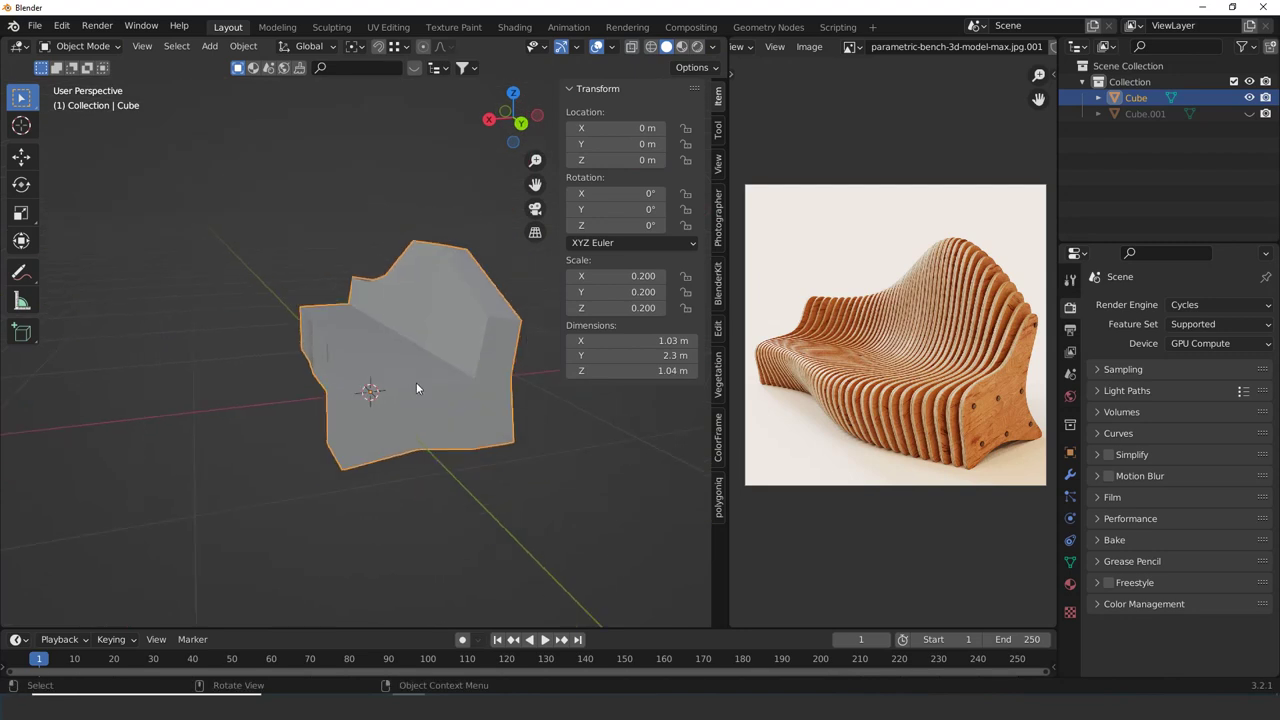
pyautogui.moveTo(416, 383); pyautogui.dragTo(420, 426, button='middle')
pyautogui.scroll(-3, 398, 386)
pyautogui.press('Tab')
pyautogui.press('Tab')
pyautogui.click(481, 405)
pyautogui.scroll(3, 486, 451)
pyautogui.click(422, 388)
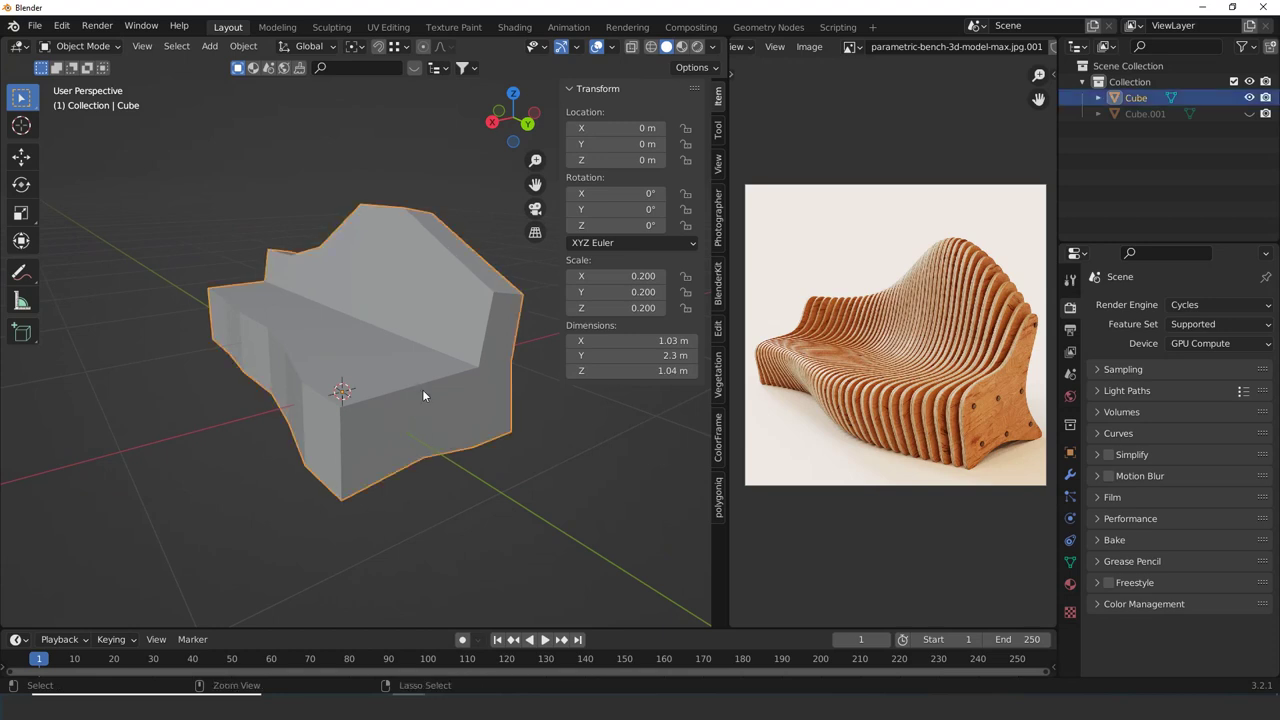
# Save the project to the Desktop as BENCH.blend
pyautogui.hotkey('ctrl', 's')
pyautogui.click(274, 263)
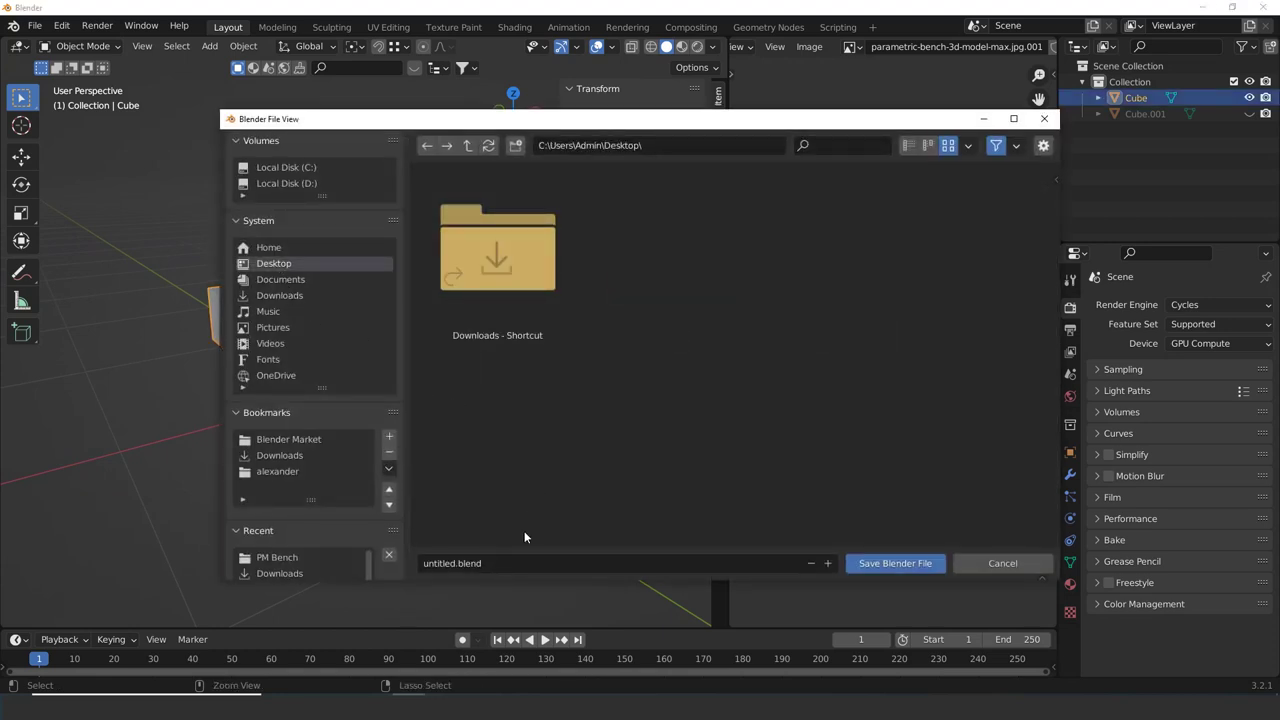
pyautogui.click(510, 562)
pyautogui.press('Return')
pyautogui.click(873, 563)
# Examine the overall block form beside the reference photo
pyautogui.moveTo(362, 460); pyautogui.dragTo(400, 457, button='middle')
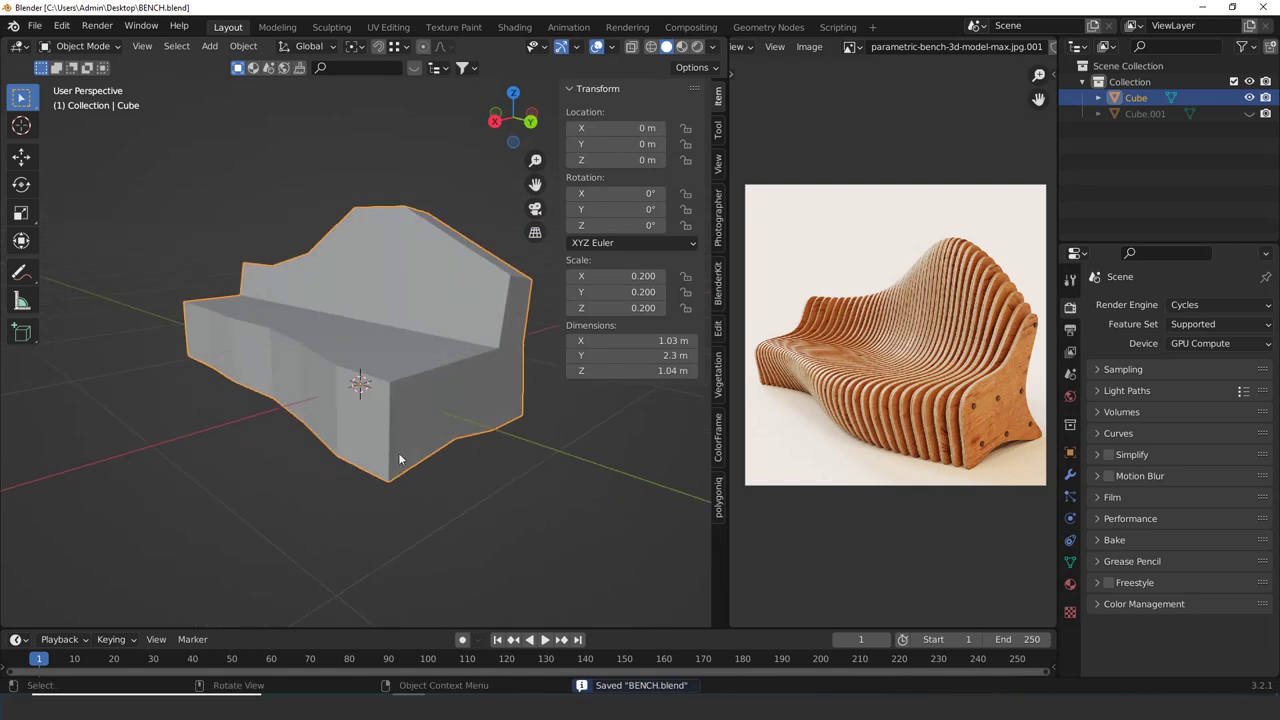
pyautogui.press('Tab')
pyautogui.moveTo(434, 400)
pyautogui.mouseDown(button='middle')
pyautogui.moveTo(388, 386)
pyautogui.moveTo(362, 342)
pyautogui.moveTo(432, 381)
pyautogui.mouseUp(button='middle')
pyautogui.scroll(-4, 398, 378)
pyautogui.press('Tab')
pyautogui.scroll(5, 432, 381)
pyautogui.scroll(-5, 432, 384)
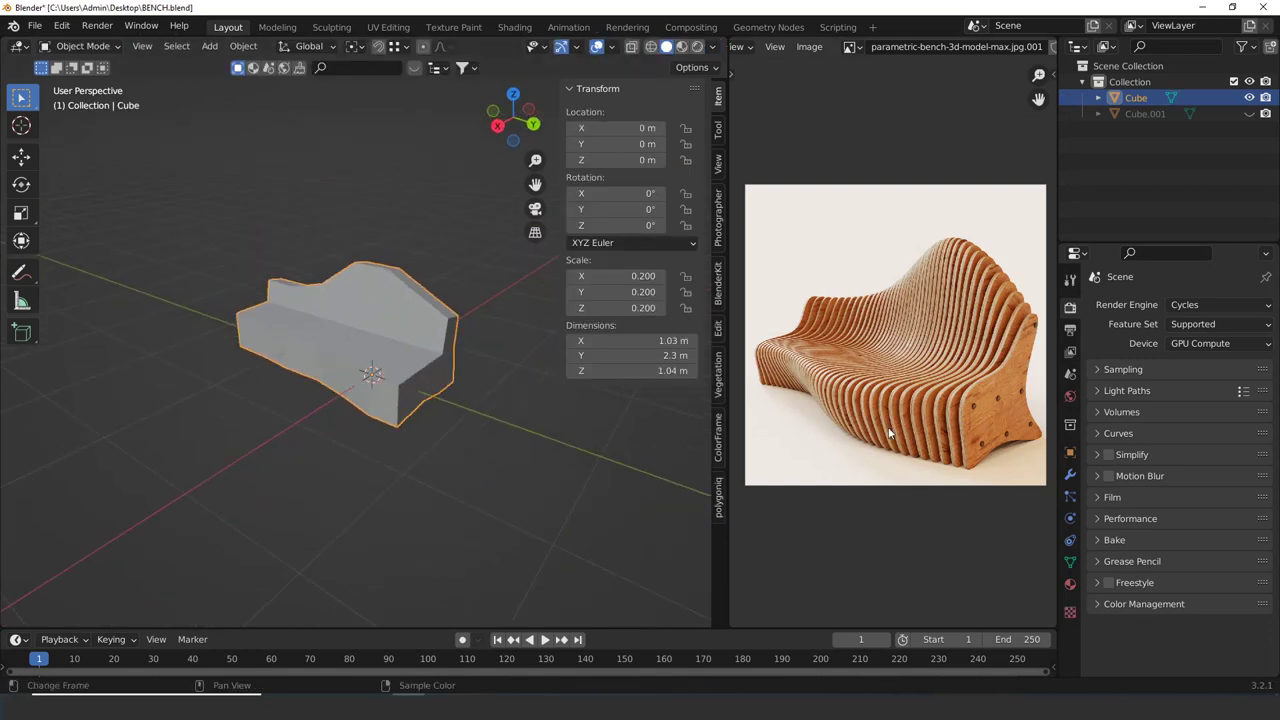
# Add a Subdivision Surface modifier to the bench and set its viewport levels to 4
pyautogui.click(1070, 476)
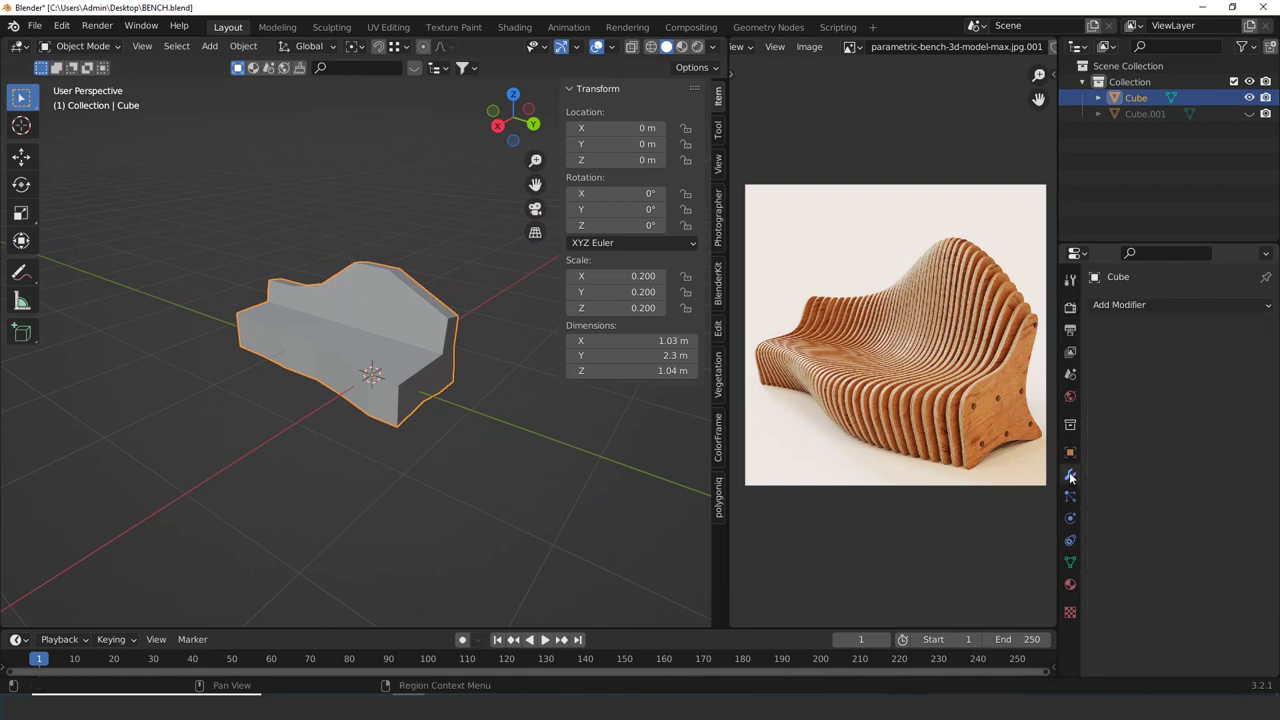
pyautogui.click(1164, 304)
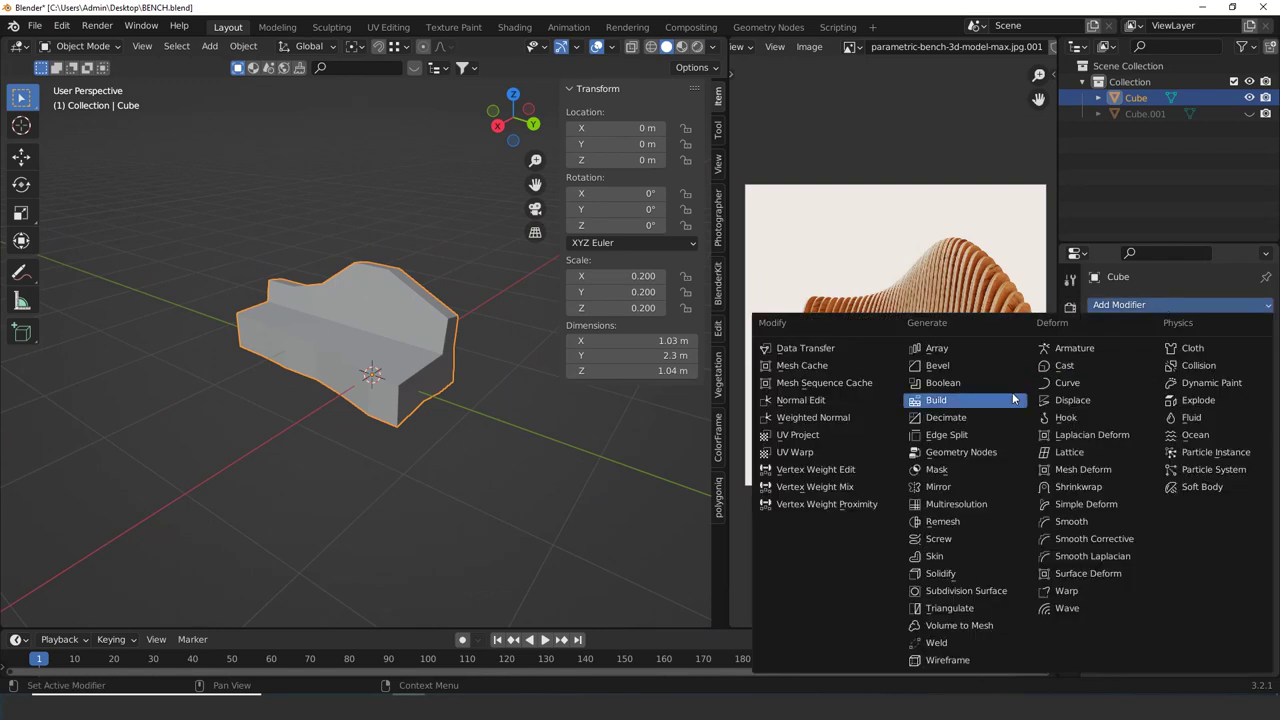
pyautogui.click(957, 592)
pyautogui.scroll(3, 559, 526)
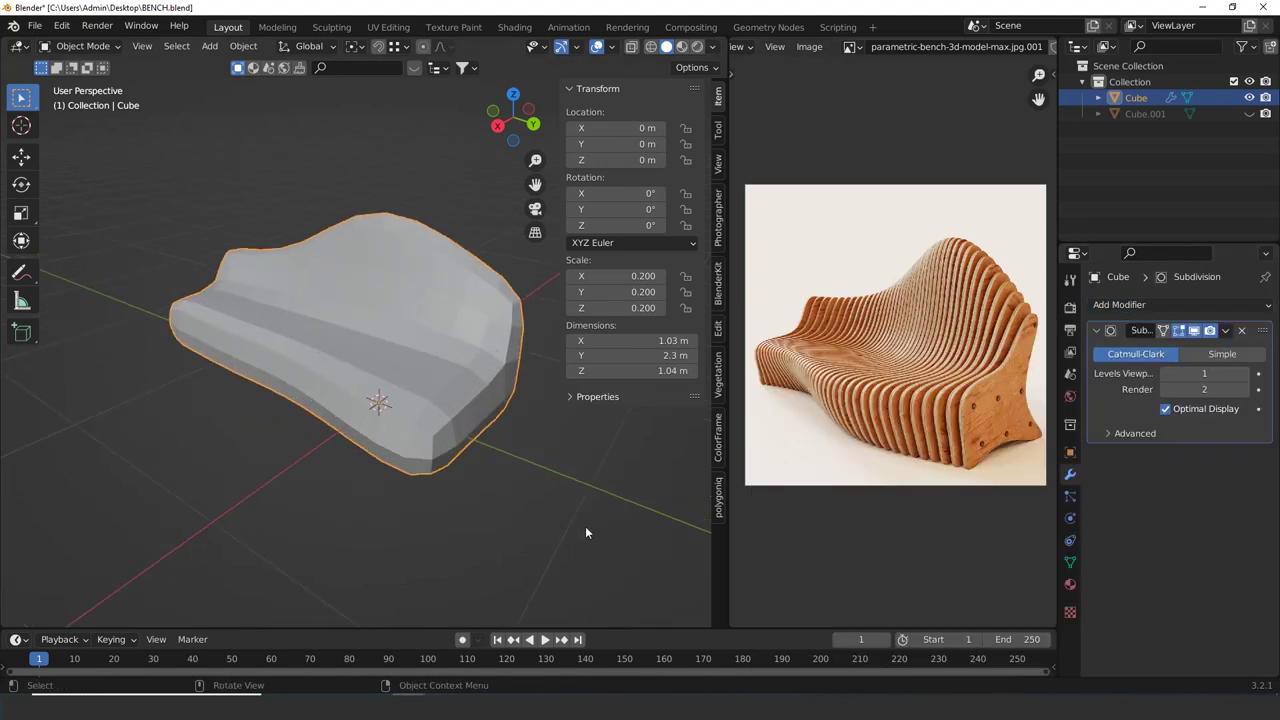
pyautogui.moveTo(586, 533)
pyautogui.mouseDown(button='middle')
pyautogui.moveTo(466, 471)
pyautogui.moveTo(578, 522)
pyautogui.mouseUp(button='middle')
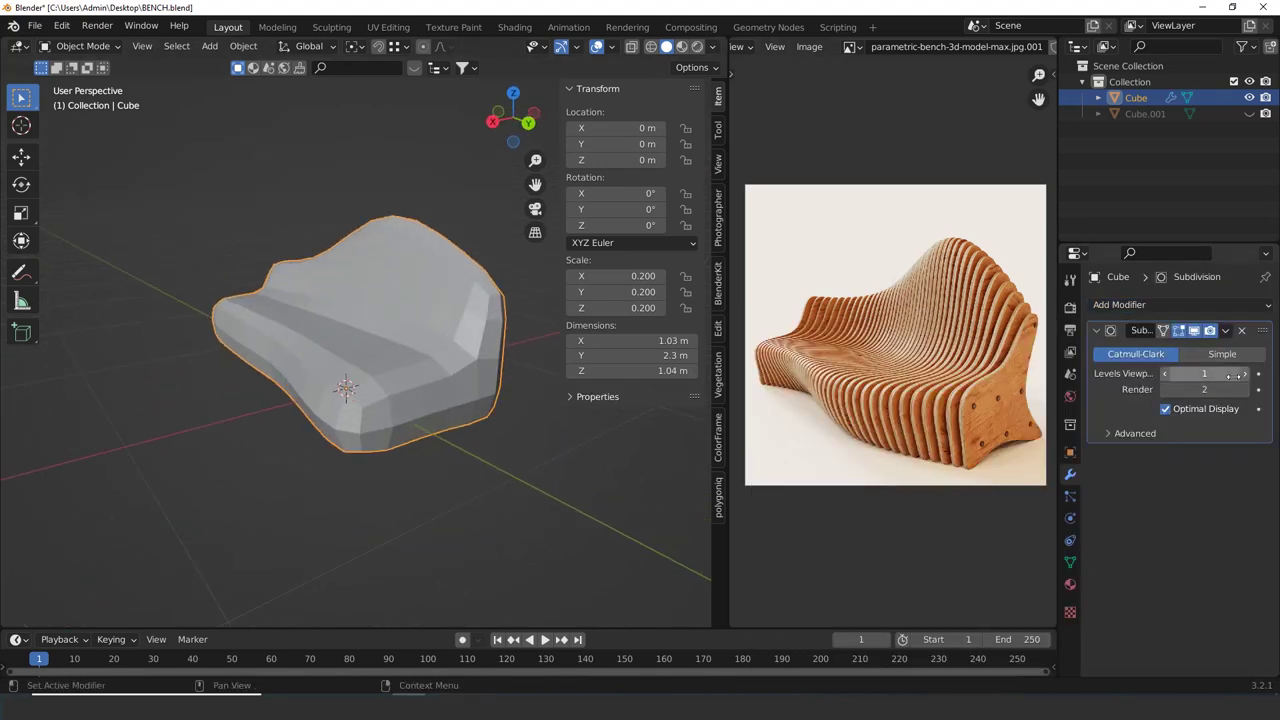
pyautogui.click(1245, 375)
pyautogui.click(1246, 375)
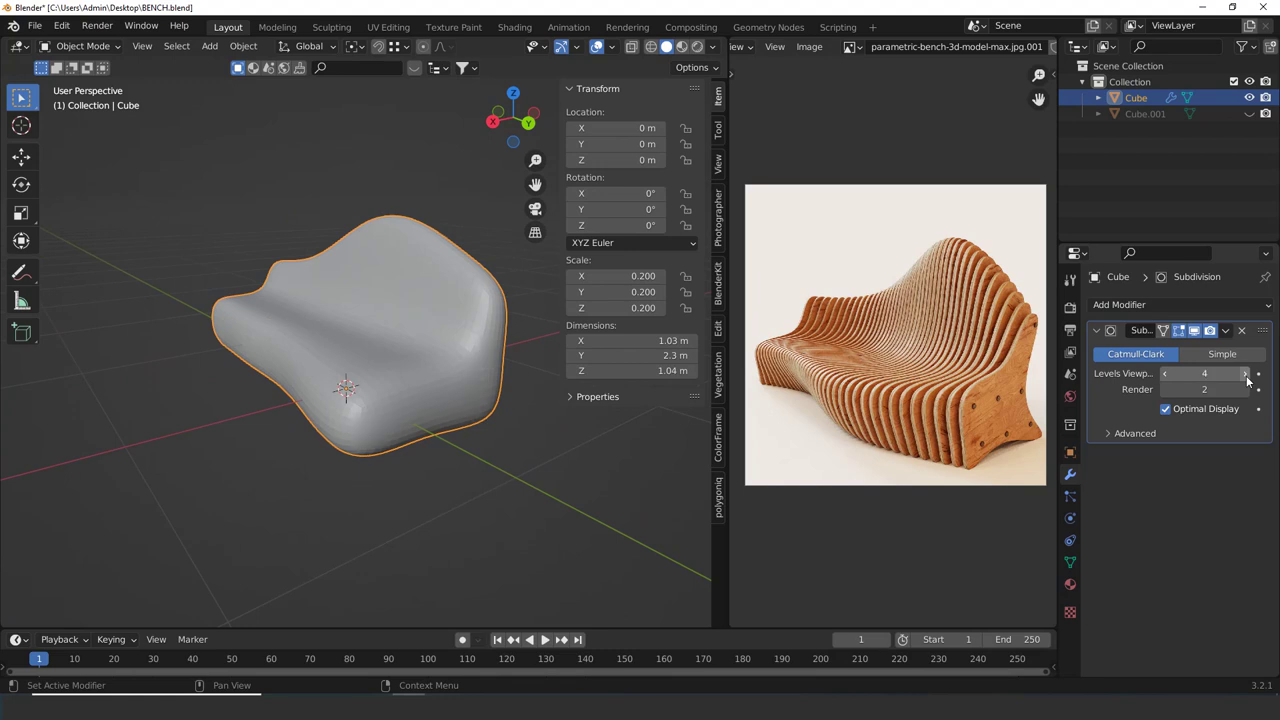
pyautogui.click(1166, 374)
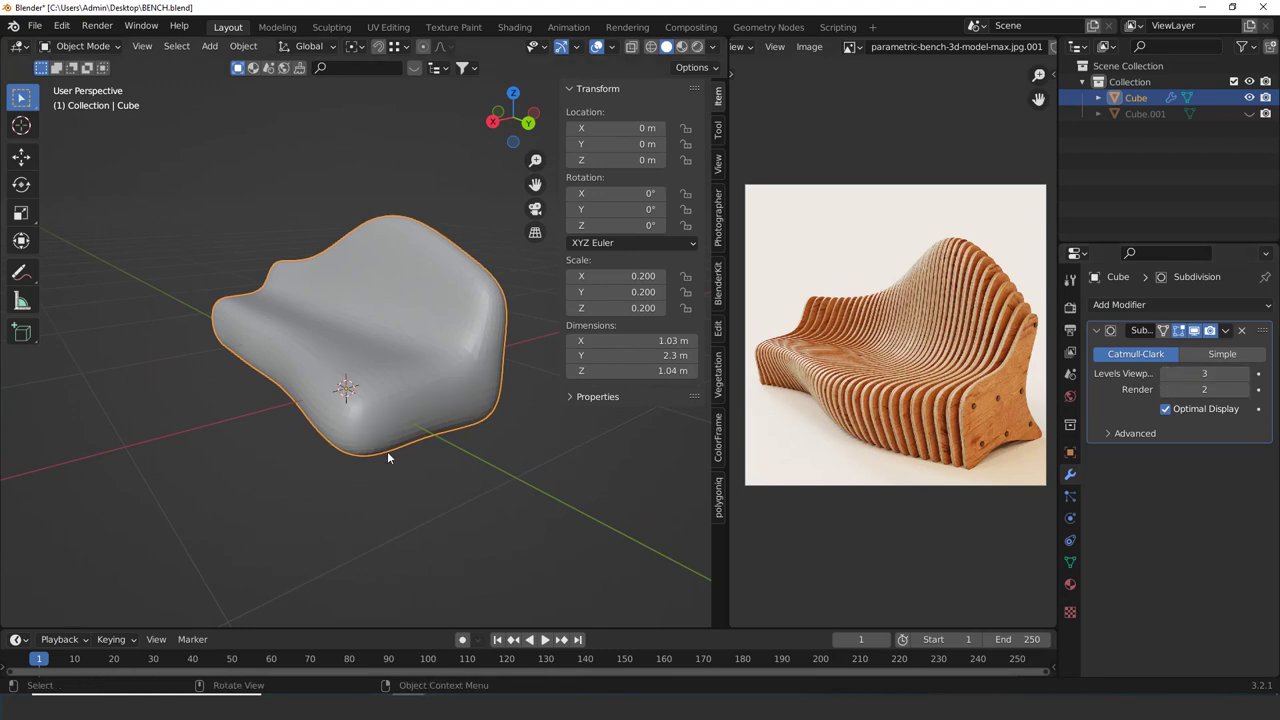
pyautogui.click(1245, 375)
# Add a horizontal loop cut around the bench base and slide it toward the underside, to about local Z -0.66 m
pyautogui.moveTo(436, 405); pyautogui.dragTo(486, 437, button='middle')
pyautogui.press('Tab')
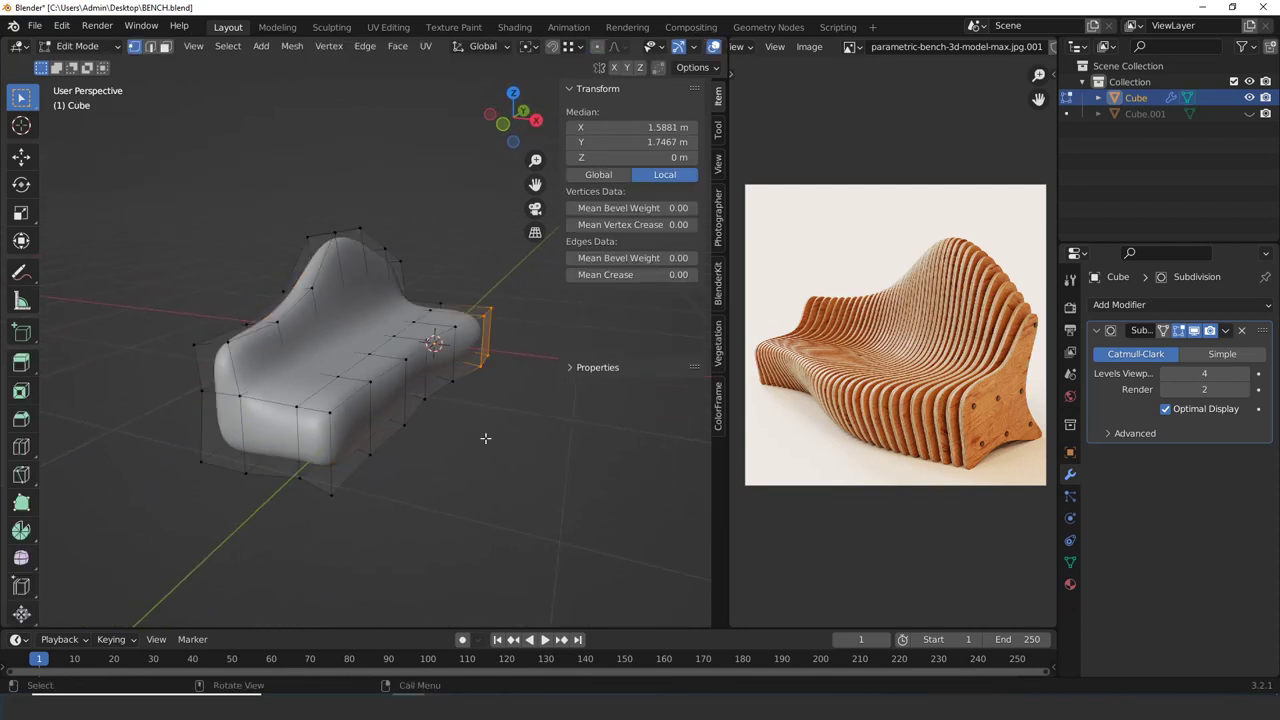
pyautogui.scroll(2, 430, 430)
pyautogui.moveTo(406, 428); pyautogui.dragTo(417, 408, button='middle')
pyautogui.hotkey('ctrl', 'r')
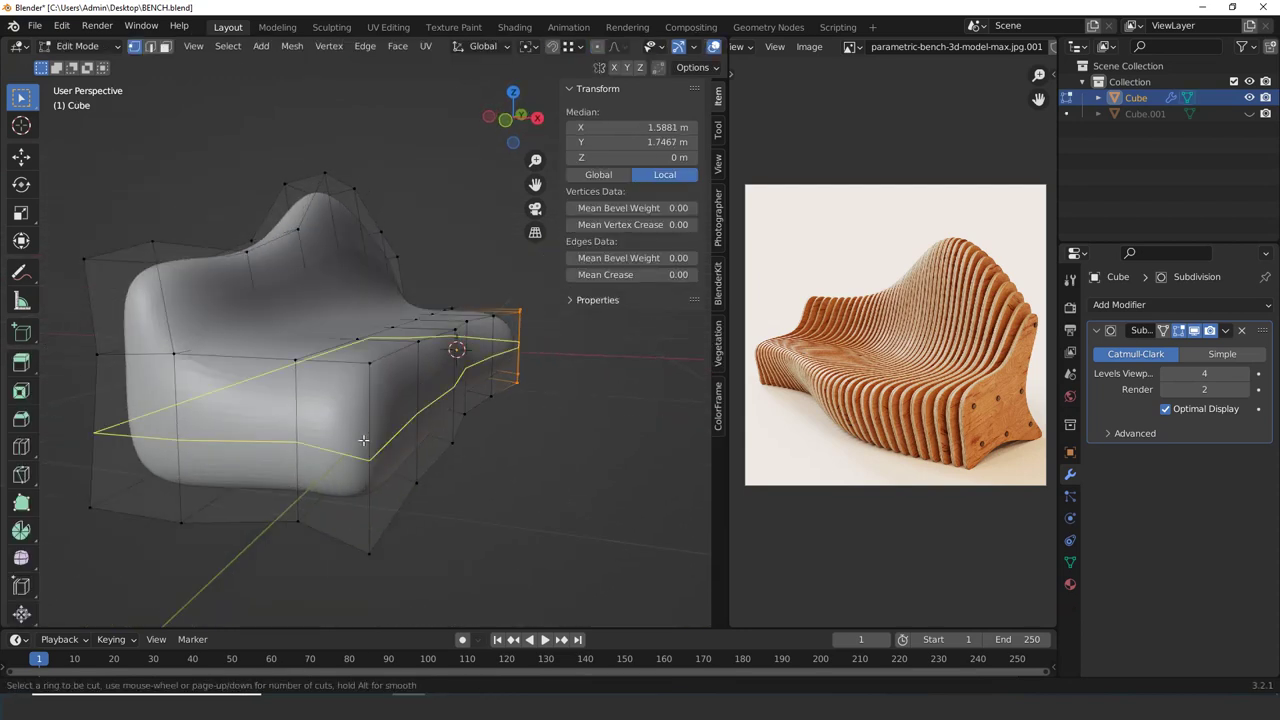
pyautogui.click(363, 440)
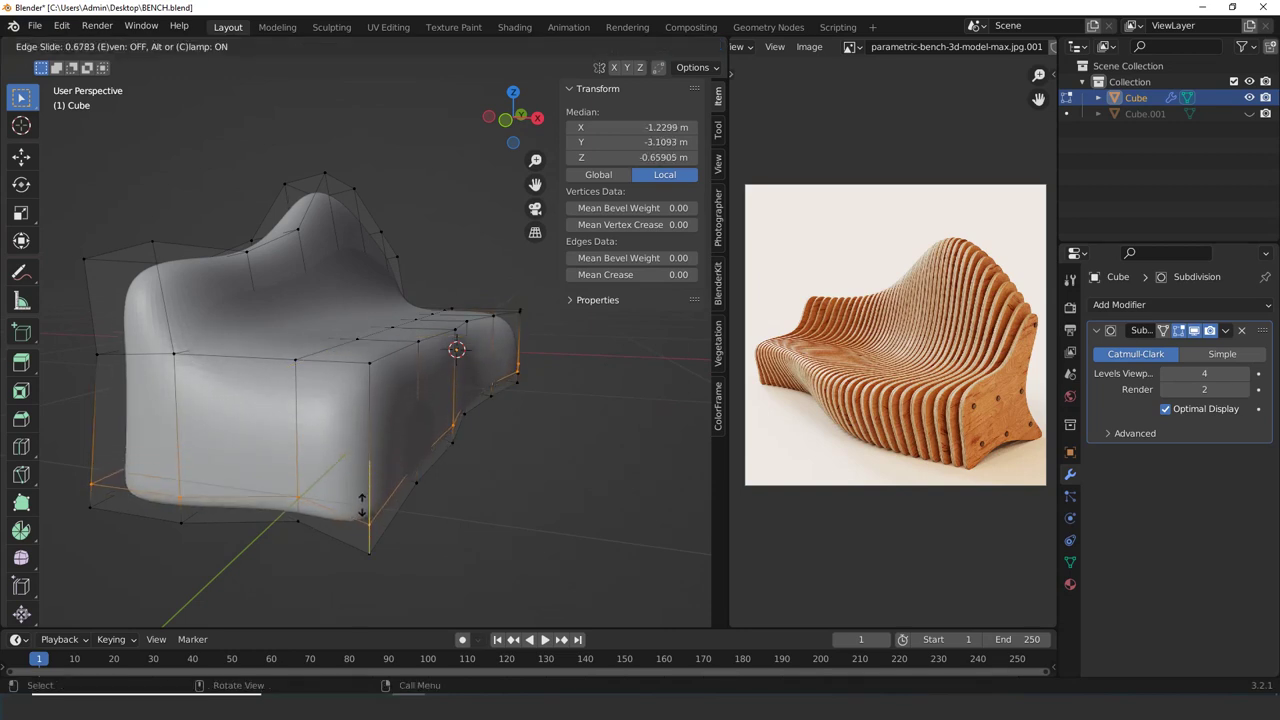
pyautogui.moveTo(369, 482); pyautogui.dragTo(383, 458, button='middle')
# Add a second horizontal loop cut around the base and slide it to about local Z 0.27 m
pyautogui.press('g')
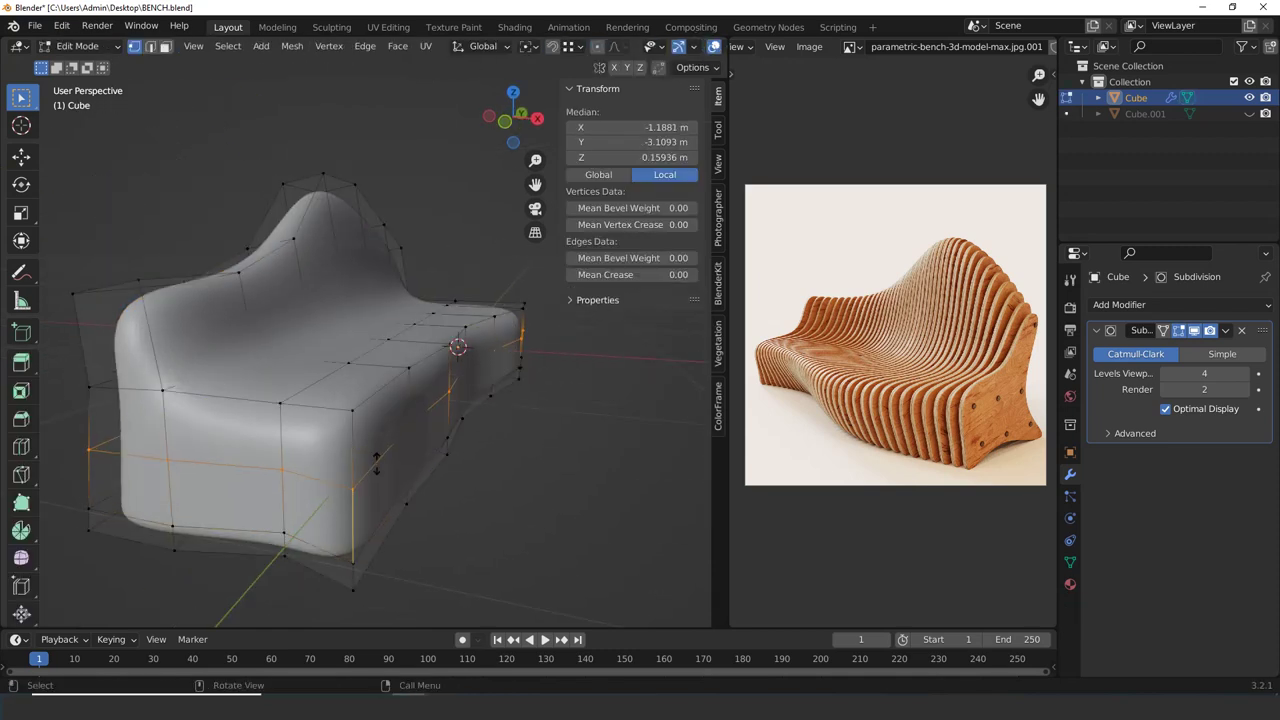
pyautogui.press('g')
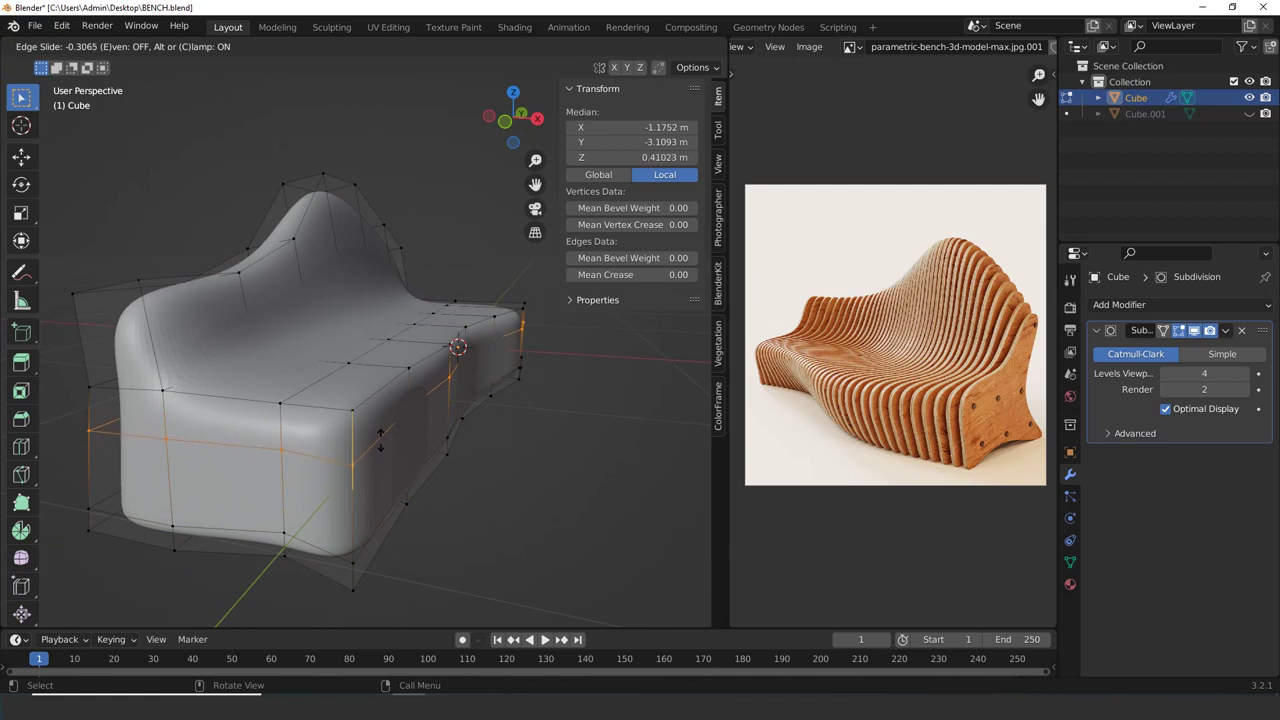
pyautogui.click(378, 452)
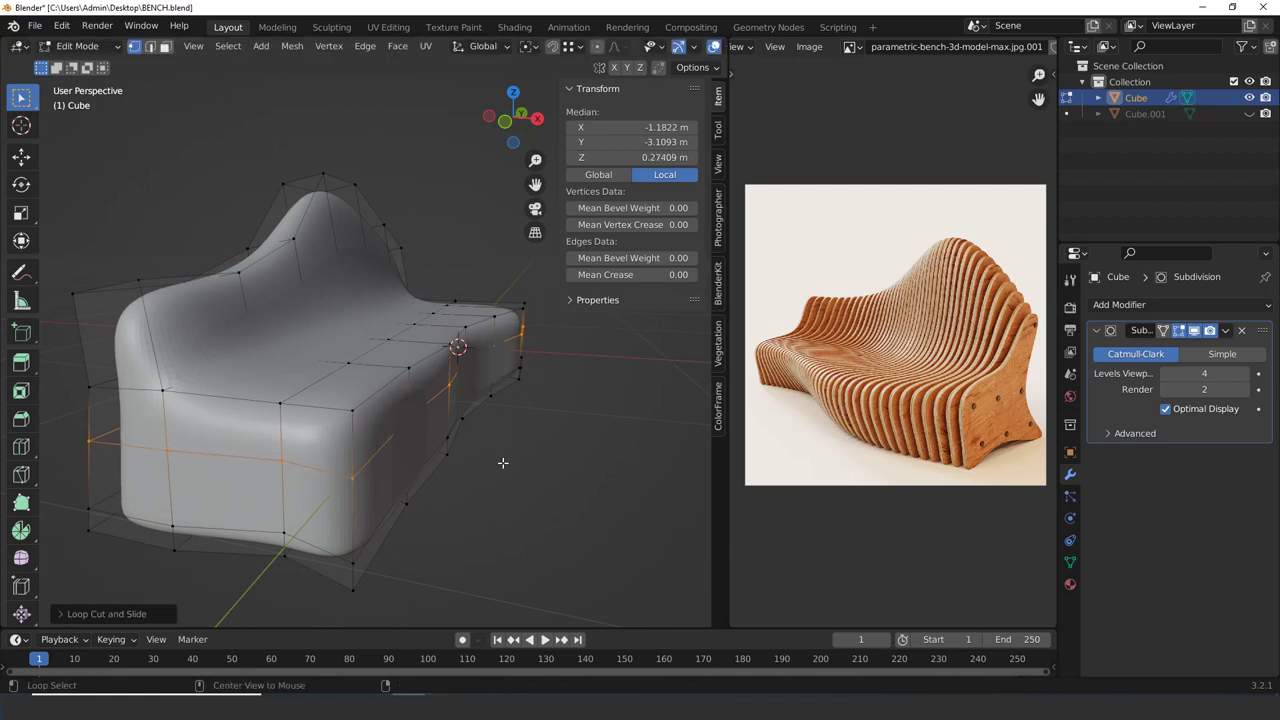
# Push the selected loop outward with Shrink/Fatten so the base bulges at its upper part
pyautogui.hotkey('alt', 's')
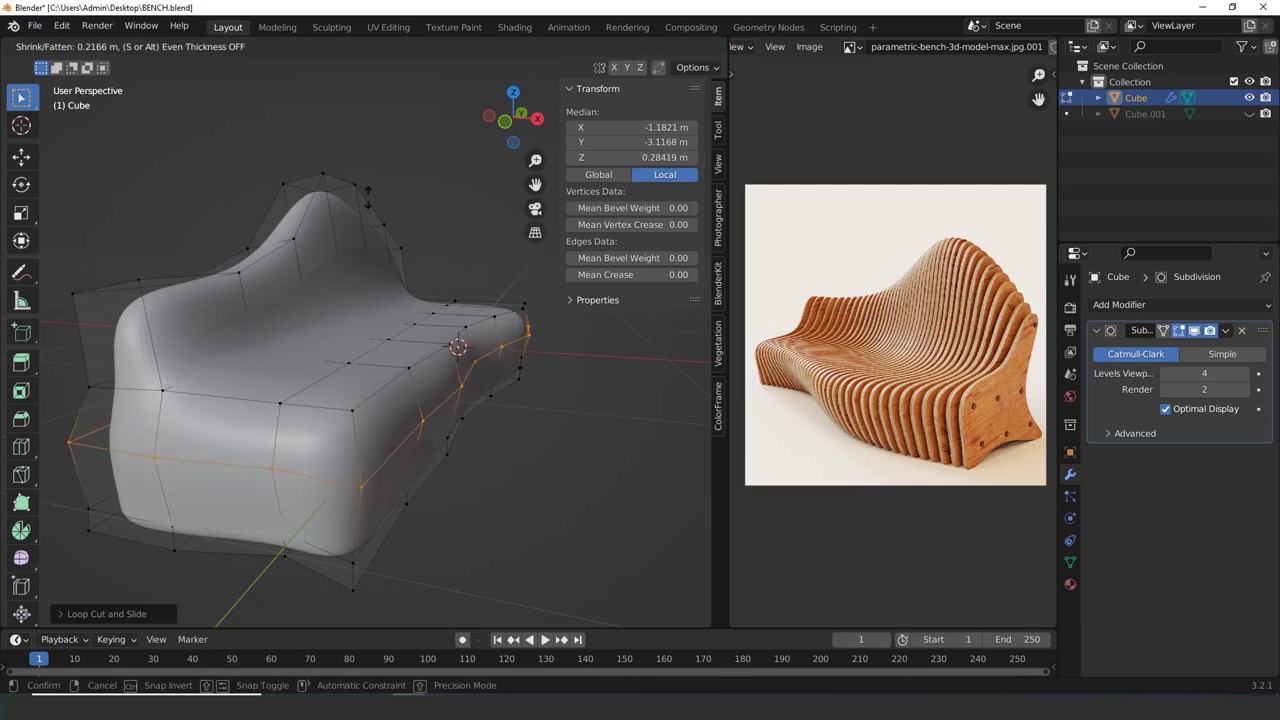
pyautogui.click(356, 93)
pyautogui.scroll(-2, 335, 300)
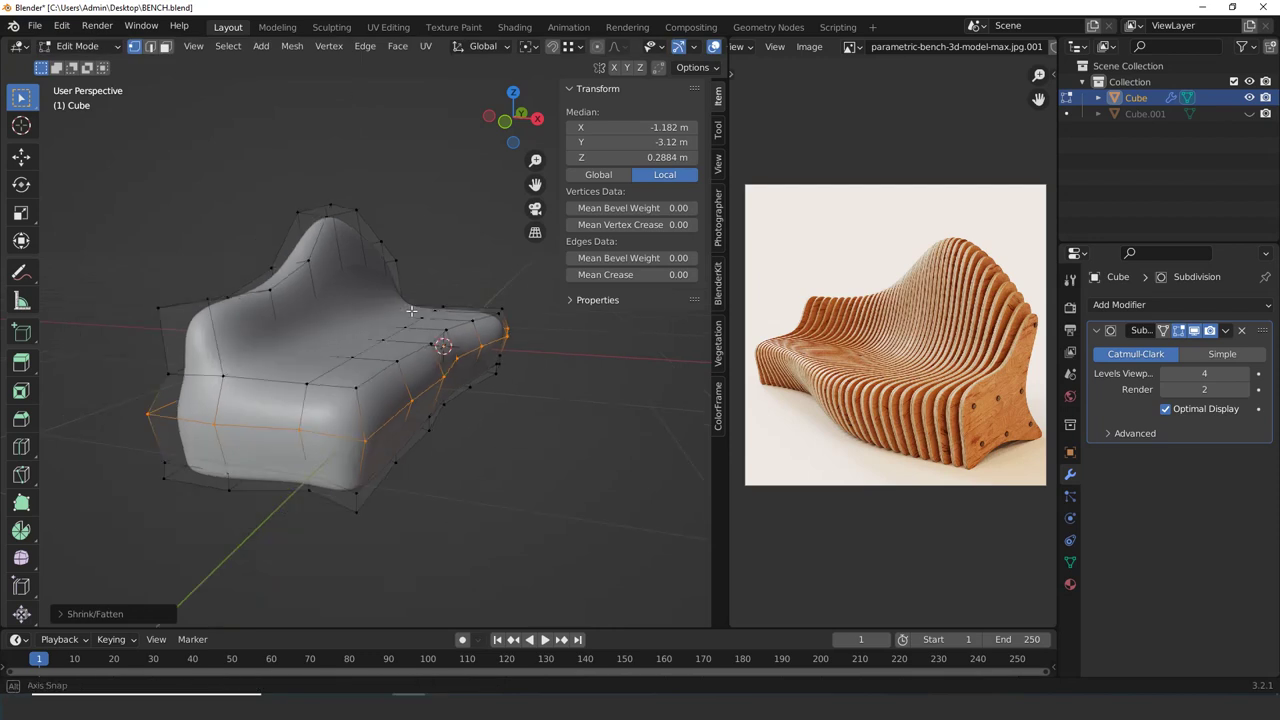
# Inspect the smoothed bench and its control mesh from the sides, ends and close up
pyautogui.moveTo(322, 325); pyautogui.dragTo(228, 305, button='middle')
pyautogui.moveTo(530, 382); pyautogui.dragTo(335, 405, button='middle')
pyautogui.press('Tab')
pyautogui.press('Tab')
pyautogui.press('Tab')
pyautogui.moveTo(405, 360); pyautogui.dragTo(414, 362, button='middle')
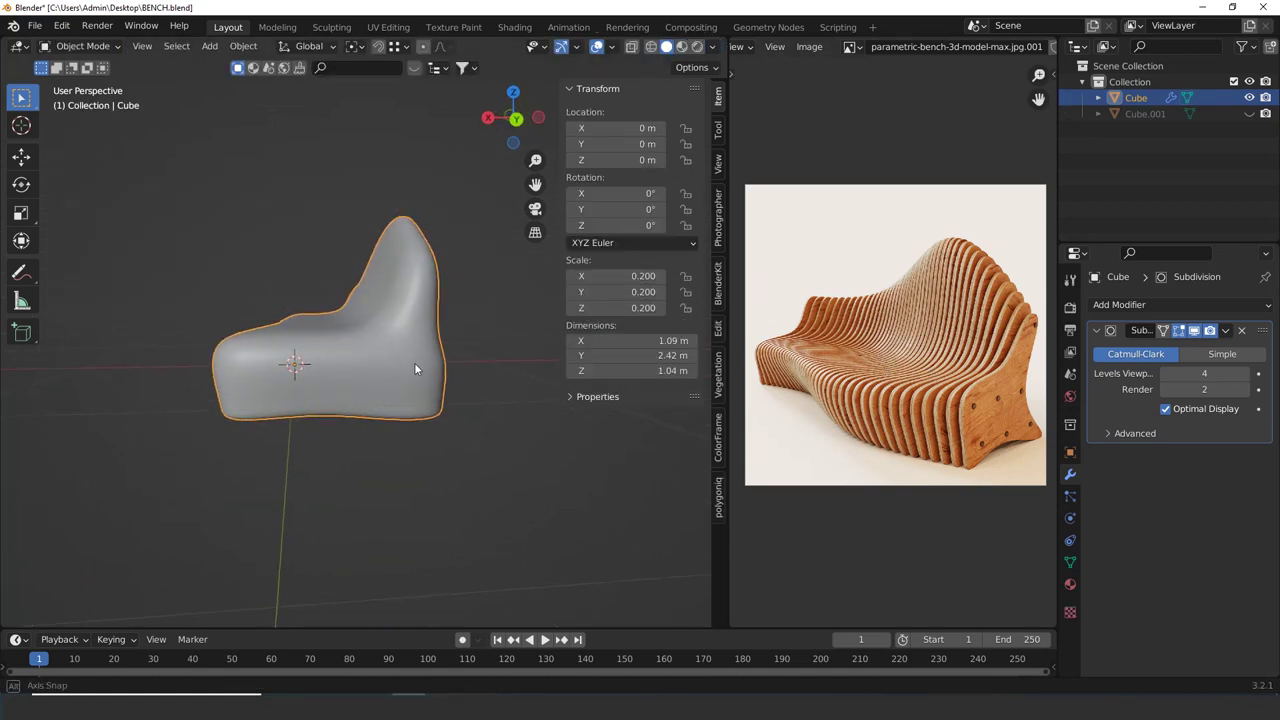
pyautogui.press('Tab')
pyautogui.scroll(3, 350, 340)
pyautogui.moveTo(312, 312); pyautogui.dragTo(338, 347, button='middle')
pyautogui.press('Tab')
pyautogui.press('Tab')
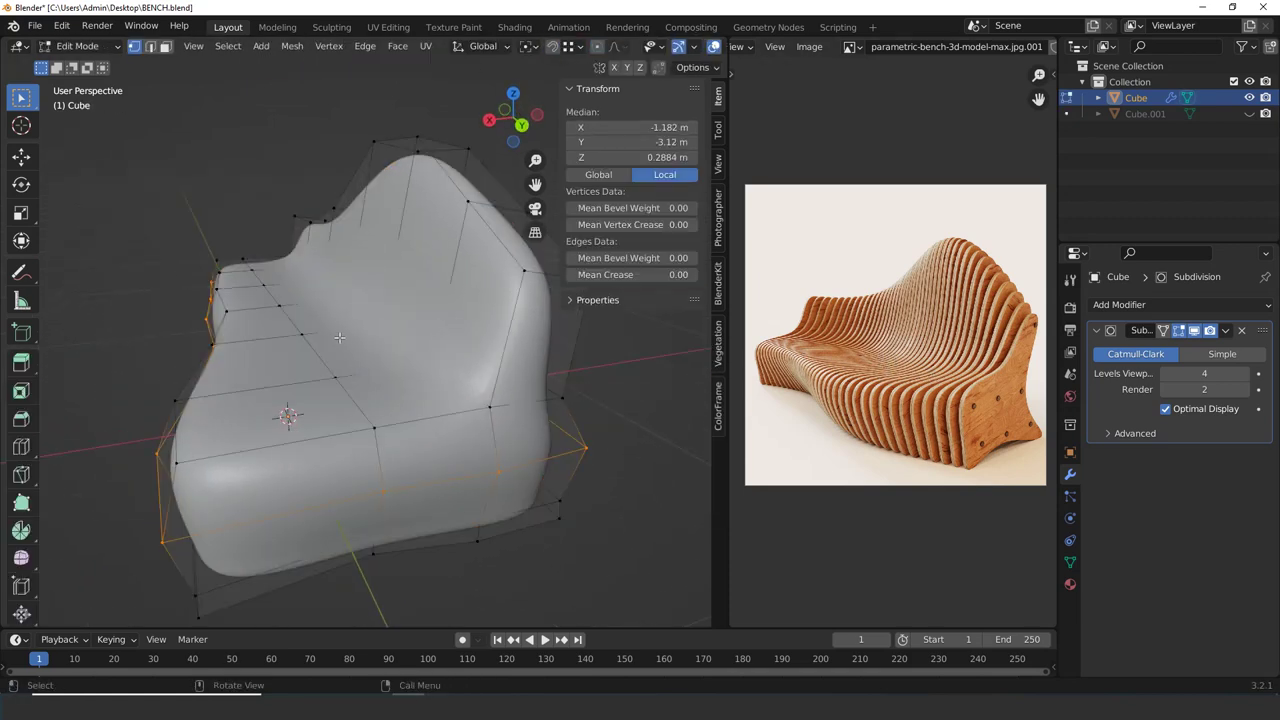
pyautogui.scroll(5, 340, 340)
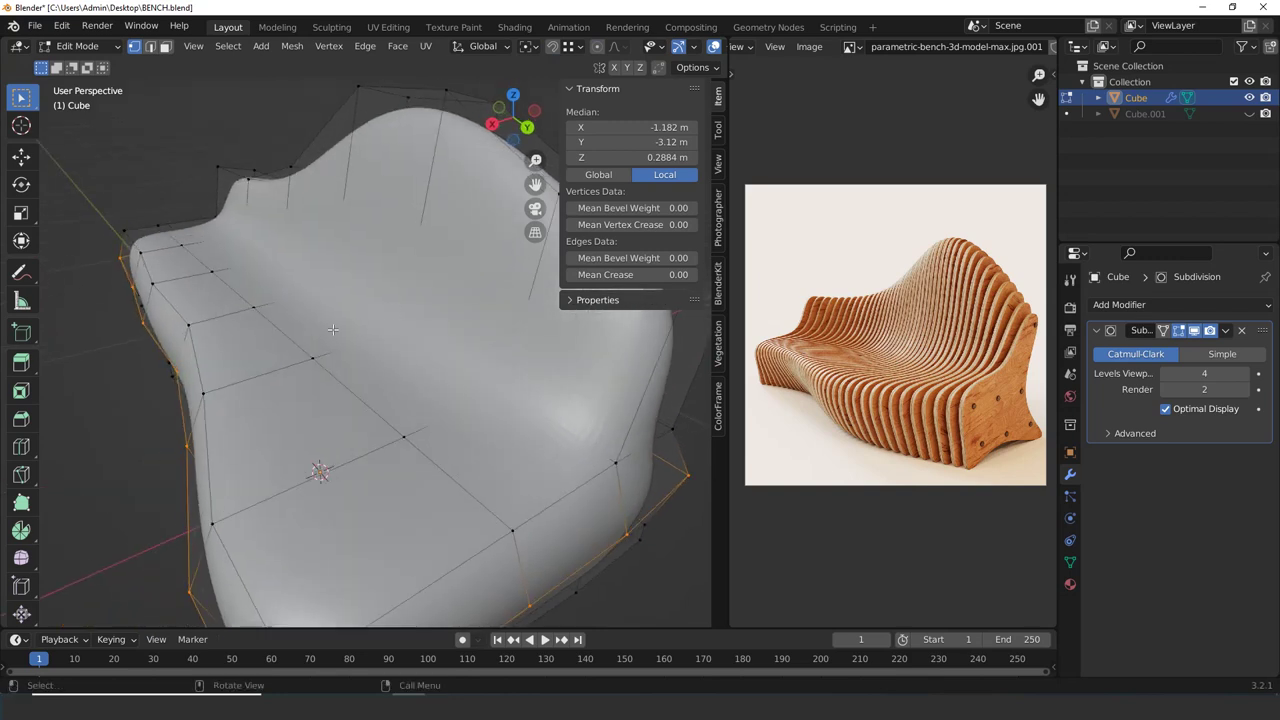
# Make the bench's edit cage follow the smoothed surface by enabling the Subdivision modifier's On Cage option
pyautogui.click(1164, 332)
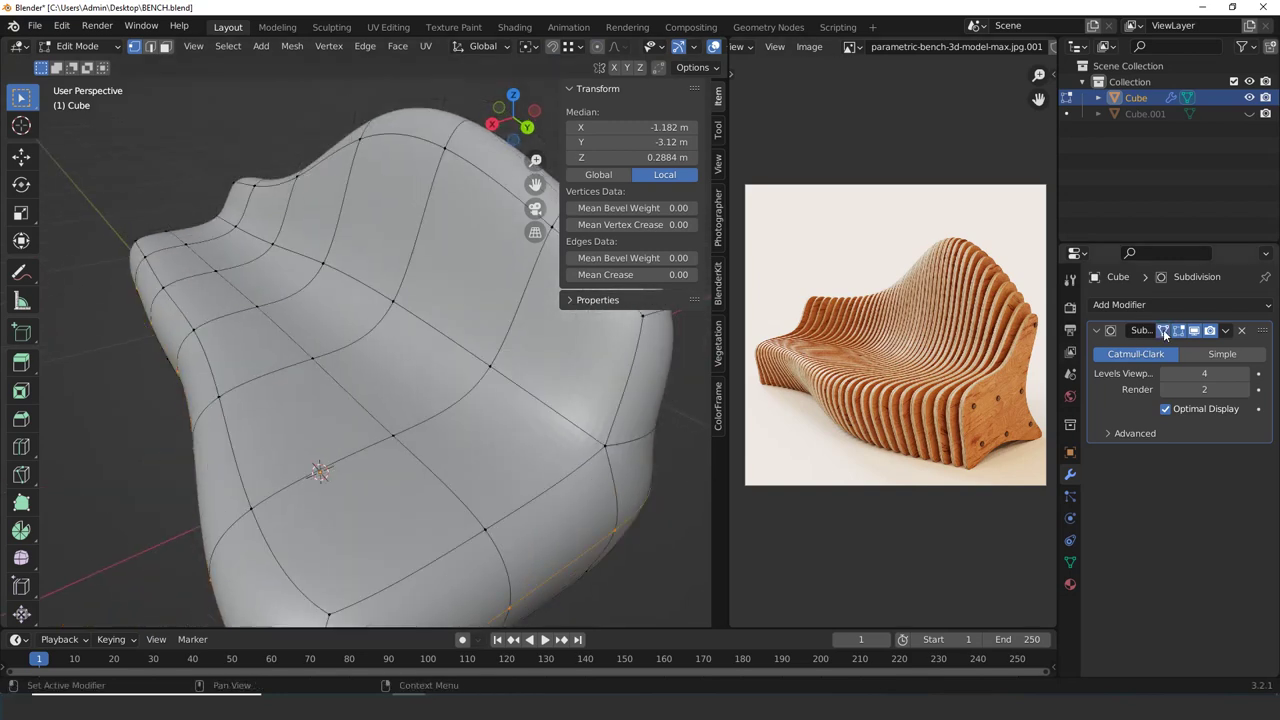
pyautogui.click(1166, 333)
pyautogui.click(1166, 333)
pyautogui.click(1166, 333)
pyautogui.click(1166, 333)
pyautogui.scroll(-5, 552, 392)
pyautogui.moveTo(552, 392); pyautogui.dragTo(497, 424, button='middle')
pyautogui.scroll(-3, 352, 392)
pyautogui.press('Tab')
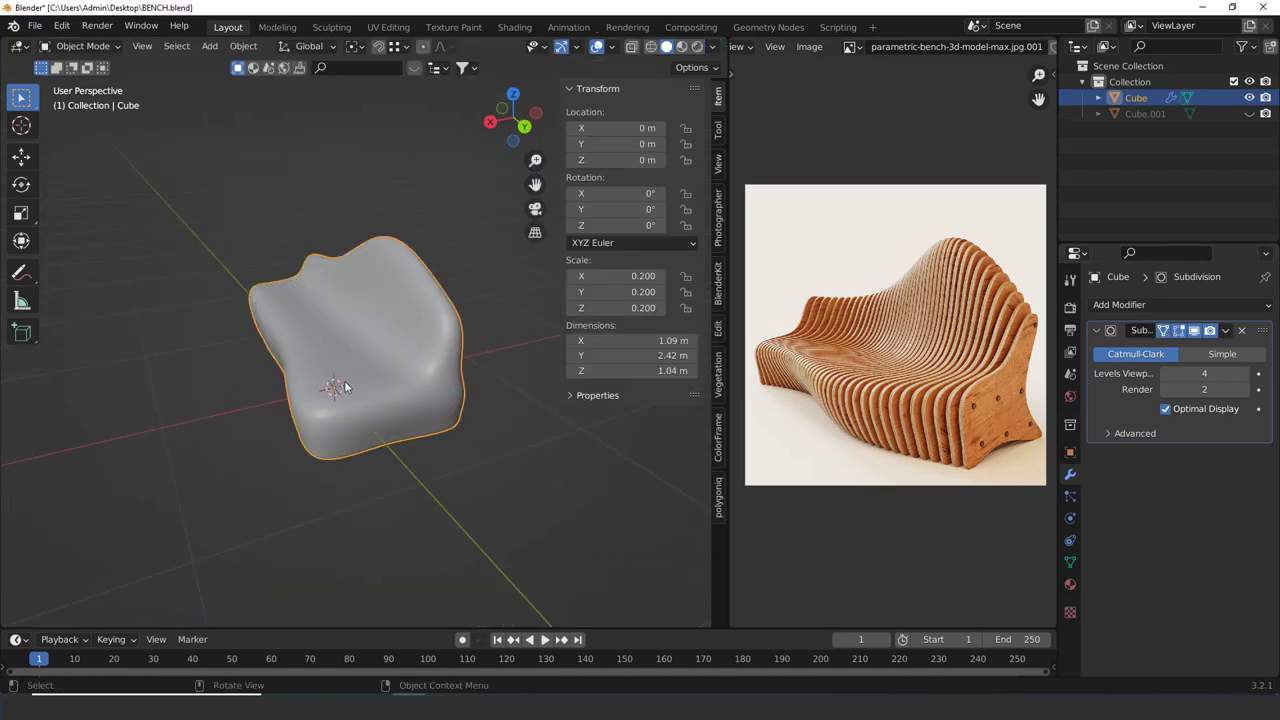
# Lower the middle vertices of the crease between seat and backrest along Z to about local Z 0.56 m
pyautogui.press('Tab')
pyautogui.scroll(4, 353, 367)
pyautogui.moveTo(353, 368); pyautogui.dragTo(327, 350, button='middle')
pyautogui.click(361, 290)
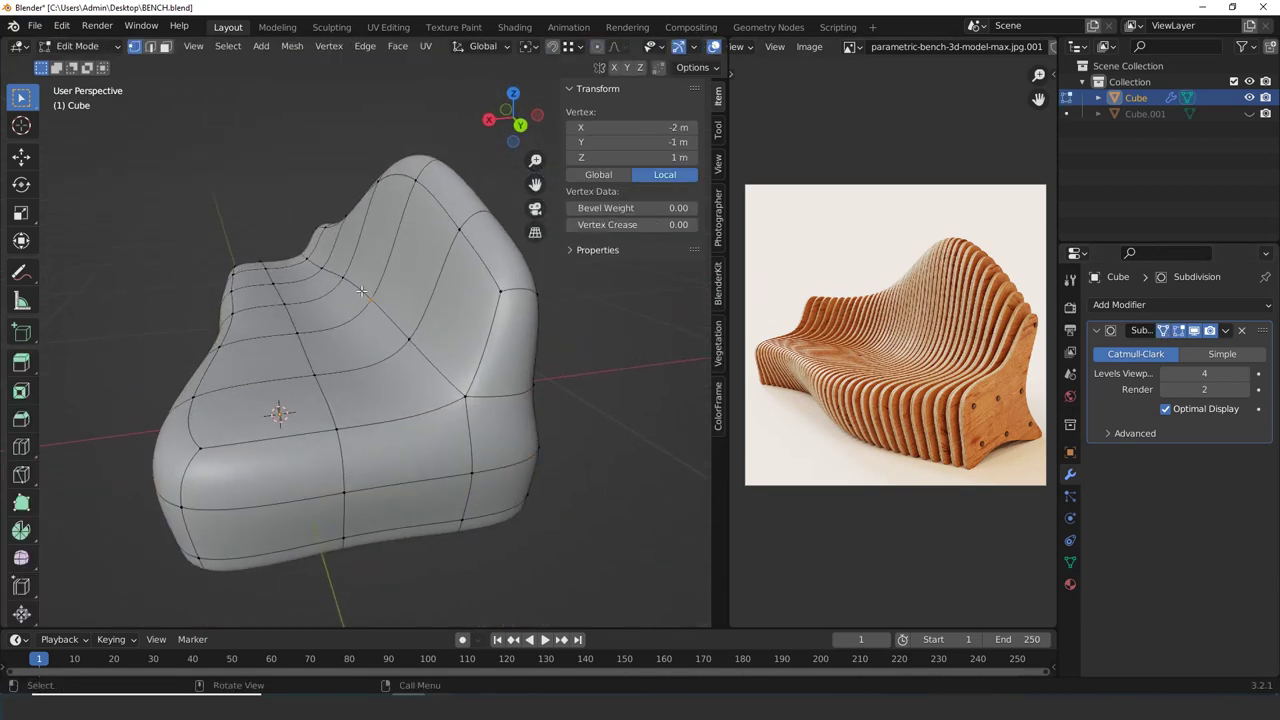
pyautogui.keyDown('shift'); pyautogui.click(318, 273); pyautogui.keyUp('shift')
pyautogui.moveTo(394, 283); pyautogui.dragTo(391, 309, button='middle')
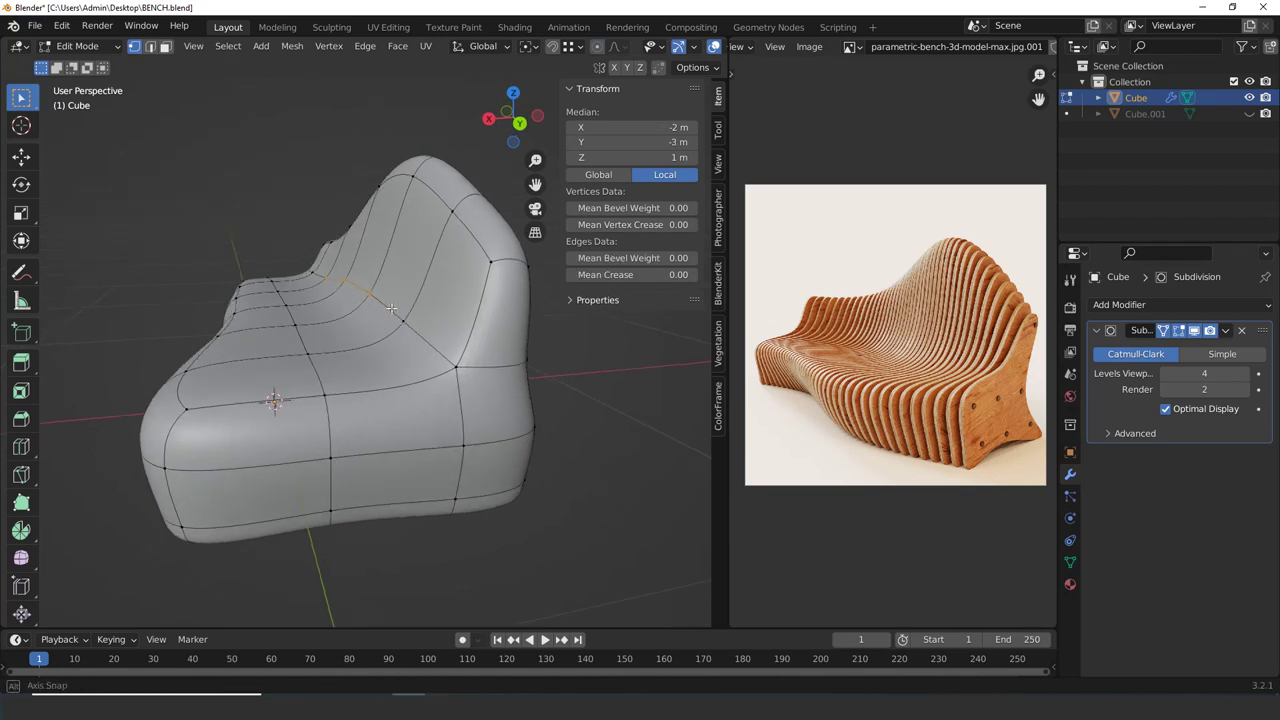
pyautogui.press('g')
pyautogui.press('z')
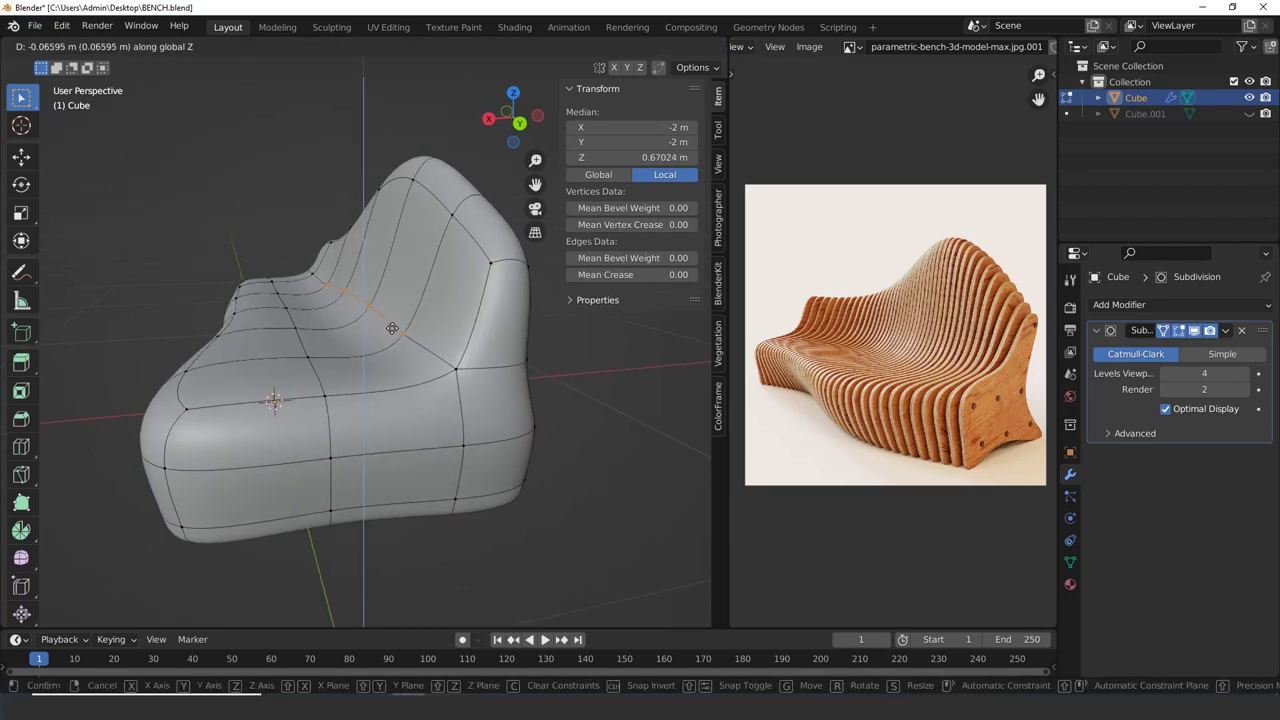
pyautogui.click(392, 336)
pyautogui.moveTo(392, 336); pyautogui.dragTo(362, 320, button='middle')
pyautogui.scroll(1, 218, 309)
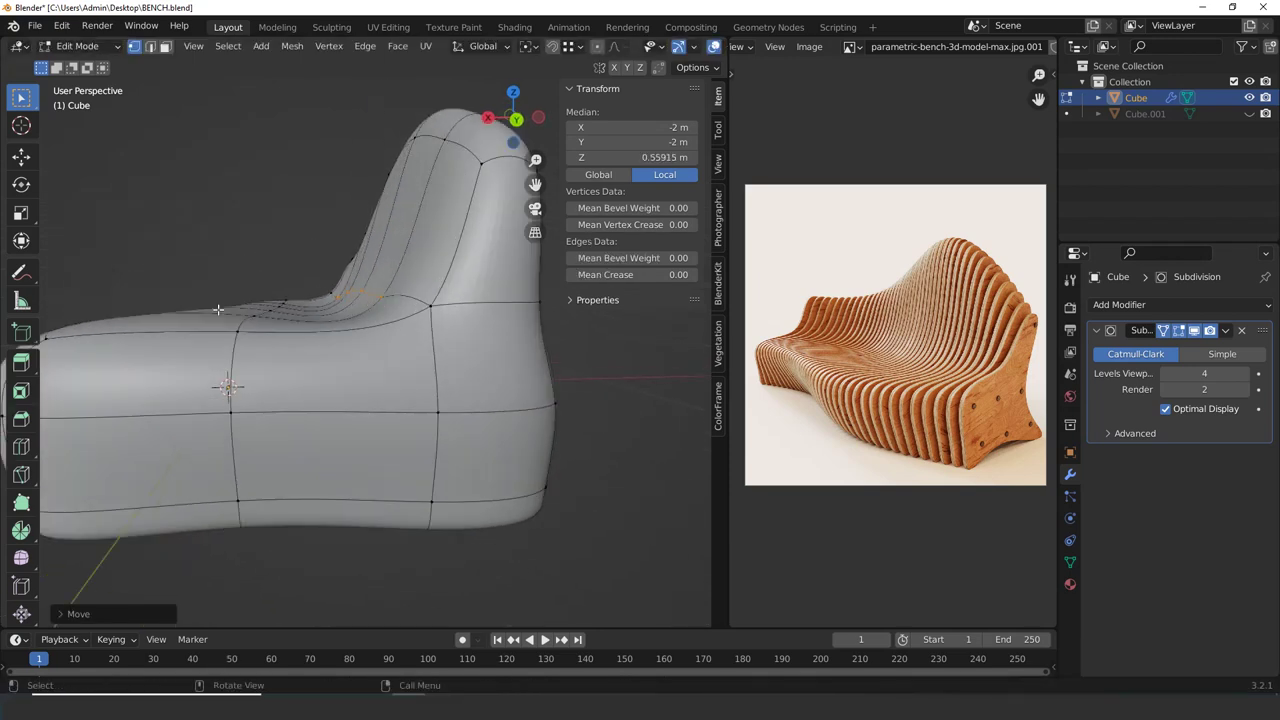
# Lower the seat-backrest crease vertex at the bench's high-backed end along Z
pyautogui.moveTo(191, 291); pyautogui.dragTo(338, 354, button='middle')
pyautogui.moveTo(370, 320); pyautogui.dragTo(371, 320)
pyautogui.click(371, 320)
pyautogui.press('g')
pyautogui.press('z')
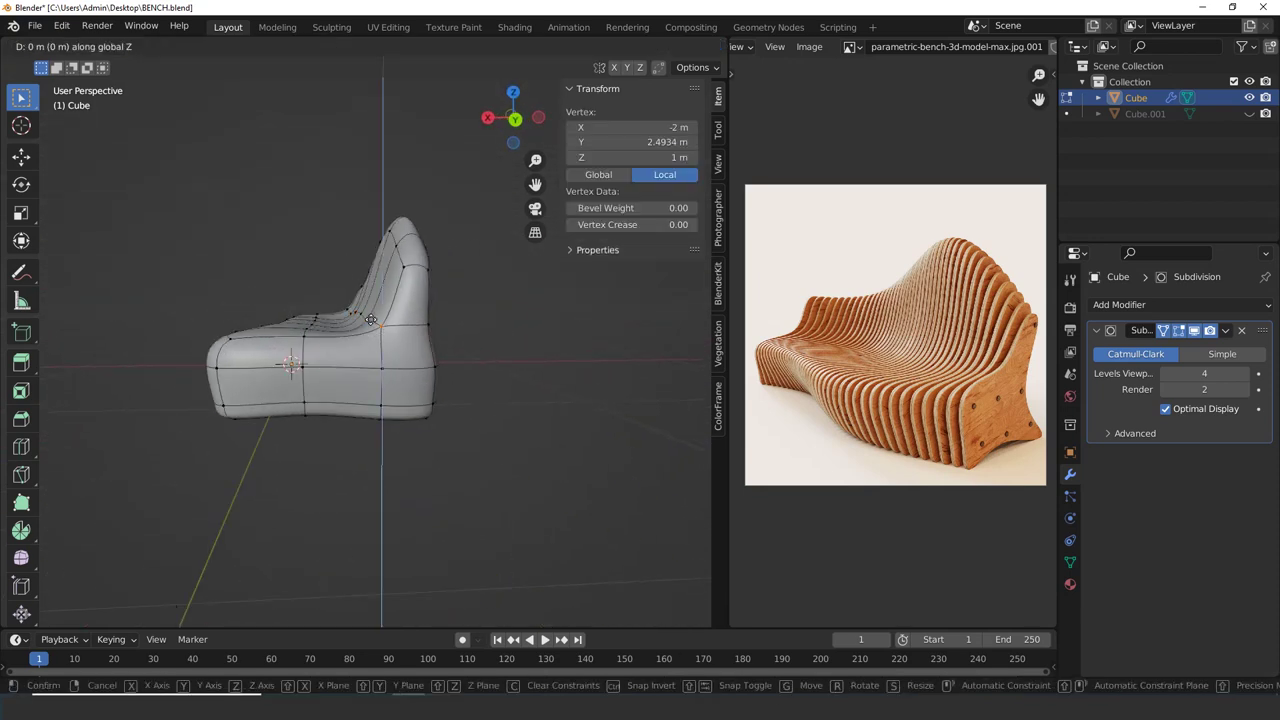
pyautogui.click(373, 336)
pyautogui.moveTo(366, 344); pyautogui.dragTo(471, 368, button='middle')
pyautogui.press('Tab')
pyautogui.press('Tab')
# Select the faces on the rear of the backrest and move them outward about 0.024 m along X
pyautogui.moveTo(302, 362); pyautogui.dragTo(460, 306, button='middle')
pyautogui.press('3')
pyautogui.click(331, 289)
pyautogui.keyDown('shift'); pyautogui.click(290, 281); pyautogui.keyUp('shift')
pyautogui.keyDown('shift'); pyautogui.click(386, 320); pyautogui.keyUp('shift')
pyautogui.keyDown('shift'); pyautogui.click(384, 359); pyautogui.keyUp('shift')
pyautogui.keyDown('shift'); pyautogui.click(326, 350); pyautogui.keyUp('shift')
pyautogui.keyDown('shift'); pyautogui.click(288, 339); pyautogui.keyUp('shift')
pyautogui.press('g')
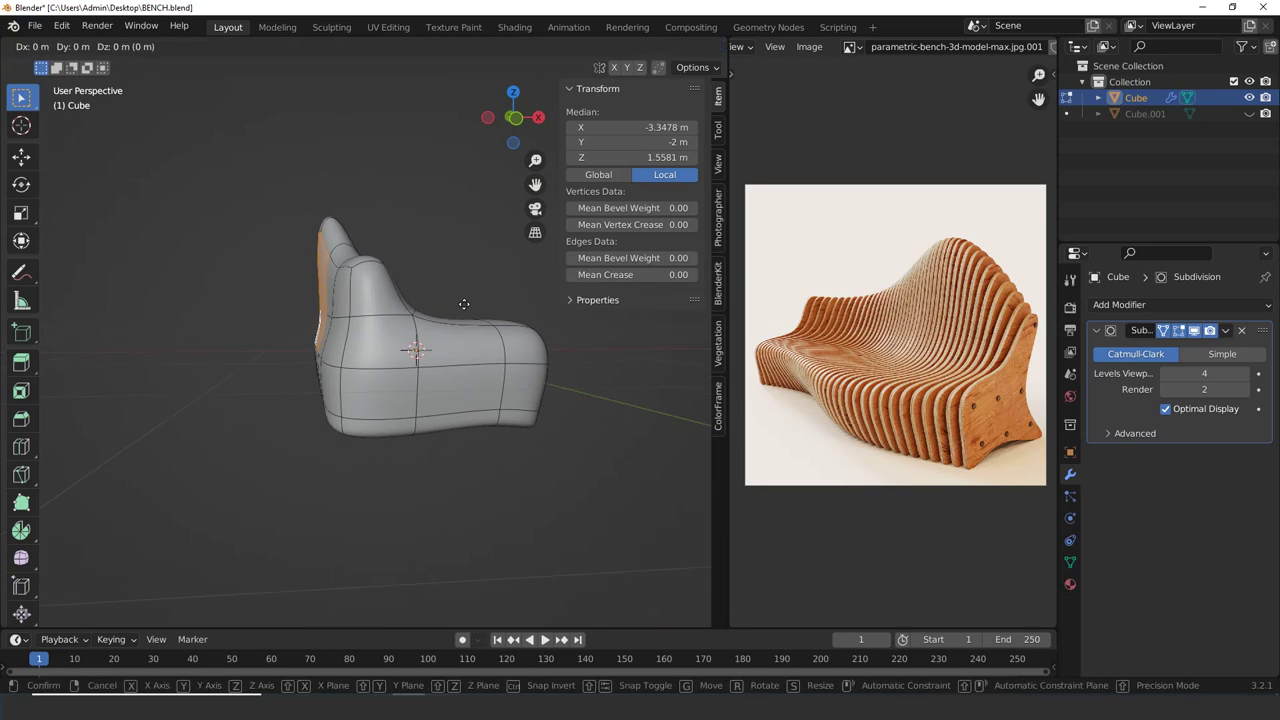
pyautogui.press('x')
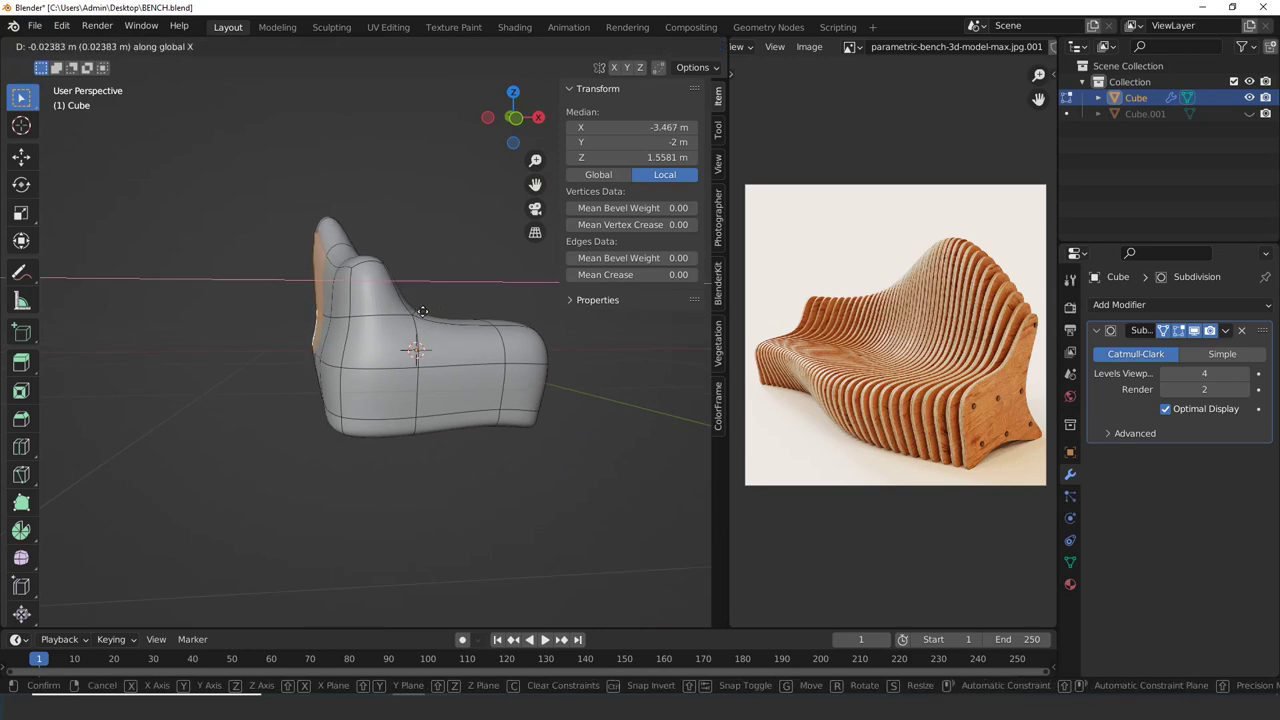
pyautogui.click(423, 311)
pyautogui.moveTo(423, 311); pyautogui.dragTo(468, 397, button='middle')
# Select the rear backrest faces near the high-backed end and shift them freely outward by about 0.014 m
pyautogui.click(361, 343)
pyautogui.moveTo(361, 343); pyautogui.dragTo(388, 343, button='middle')
pyautogui.keyDown('shift'); pyautogui.click(376, 327); pyautogui.keyUp('shift')
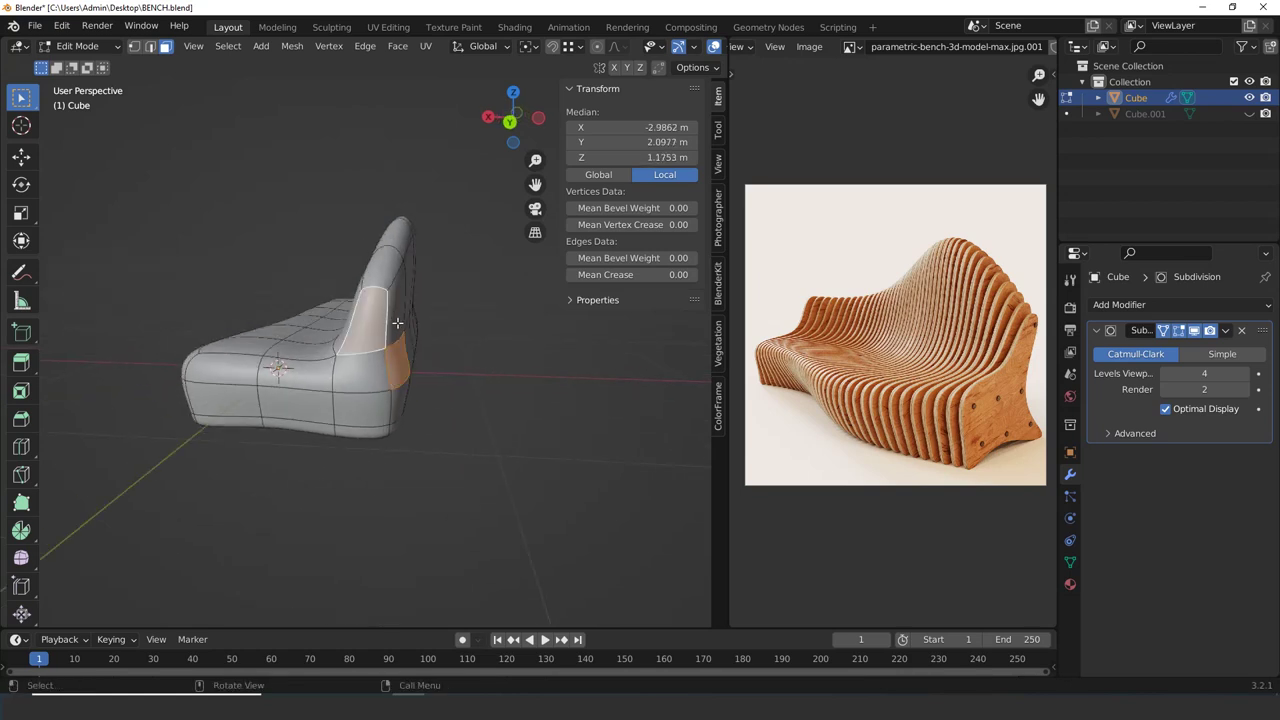
pyautogui.click(396, 329)
pyautogui.press('g')
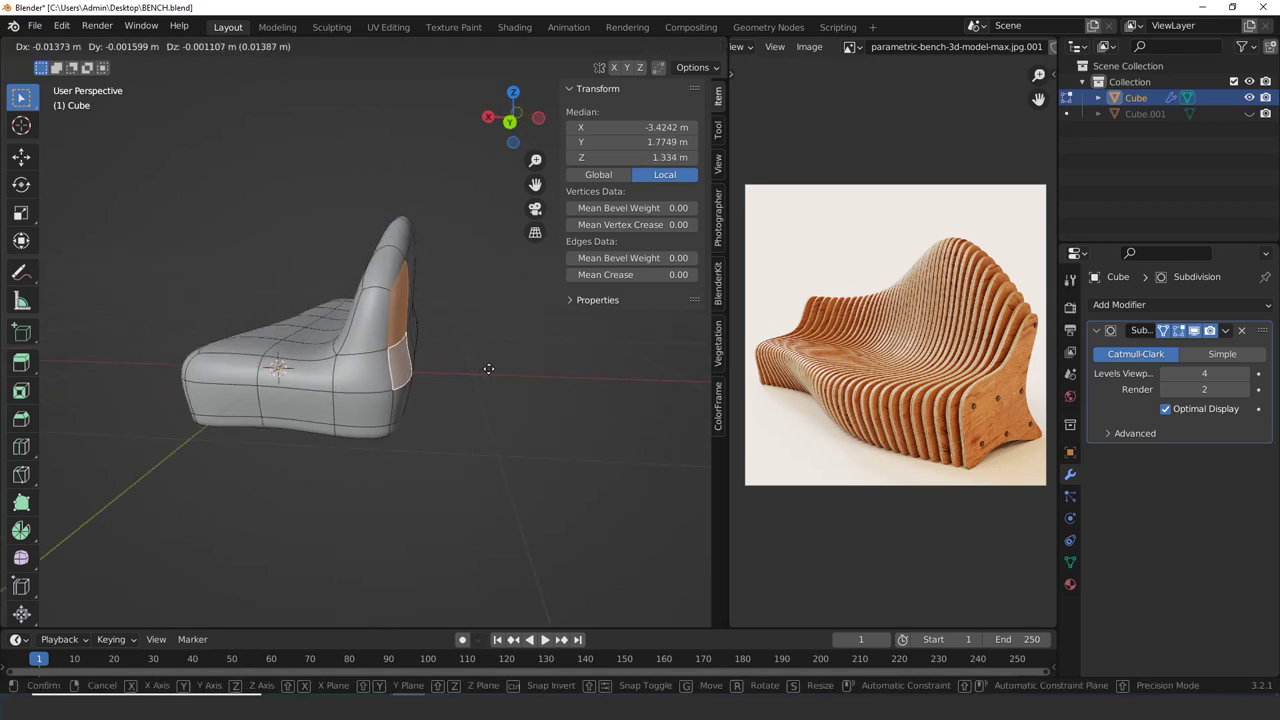
pyautogui.click(489, 369)
# Inspect the bench's smoothed shape and control mesh from the end, back and front against the reference photo
pyautogui.press('Tab')
pyautogui.moveTo(431, 371); pyautogui.dragTo(320, 375, button='middle')
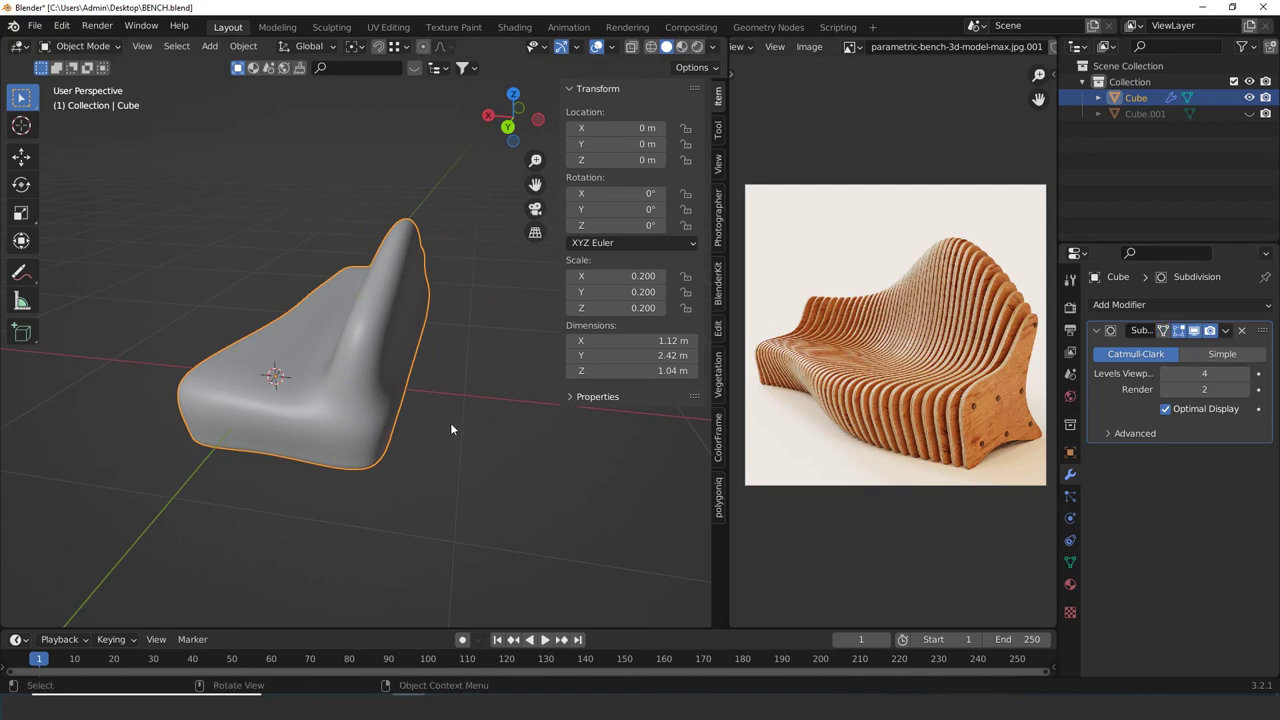
pyautogui.moveTo(451, 429); pyautogui.dragTo(254, 400, button='middle')
pyautogui.press('Tab')
pyautogui.moveTo(437, 400); pyautogui.dragTo(510, 430, button='middle')
pyautogui.press('Tab')
pyautogui.press('Tab')
pyautogui.press('Tab')
pyautogui.press('Tab')
pyautogui.press('Tab')
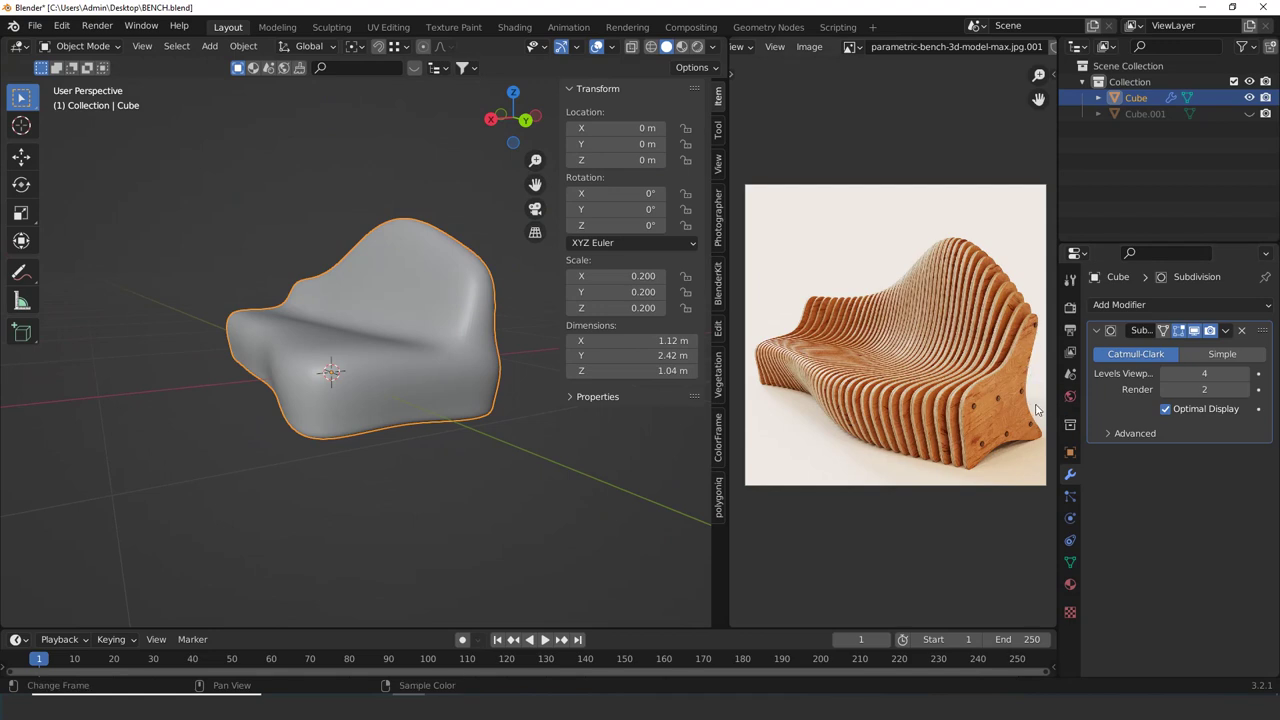
pyautogui.moveTo(378, 399); pyautogui.dragTo(459, 396, button='middle')
pyautogui.press('Tab')
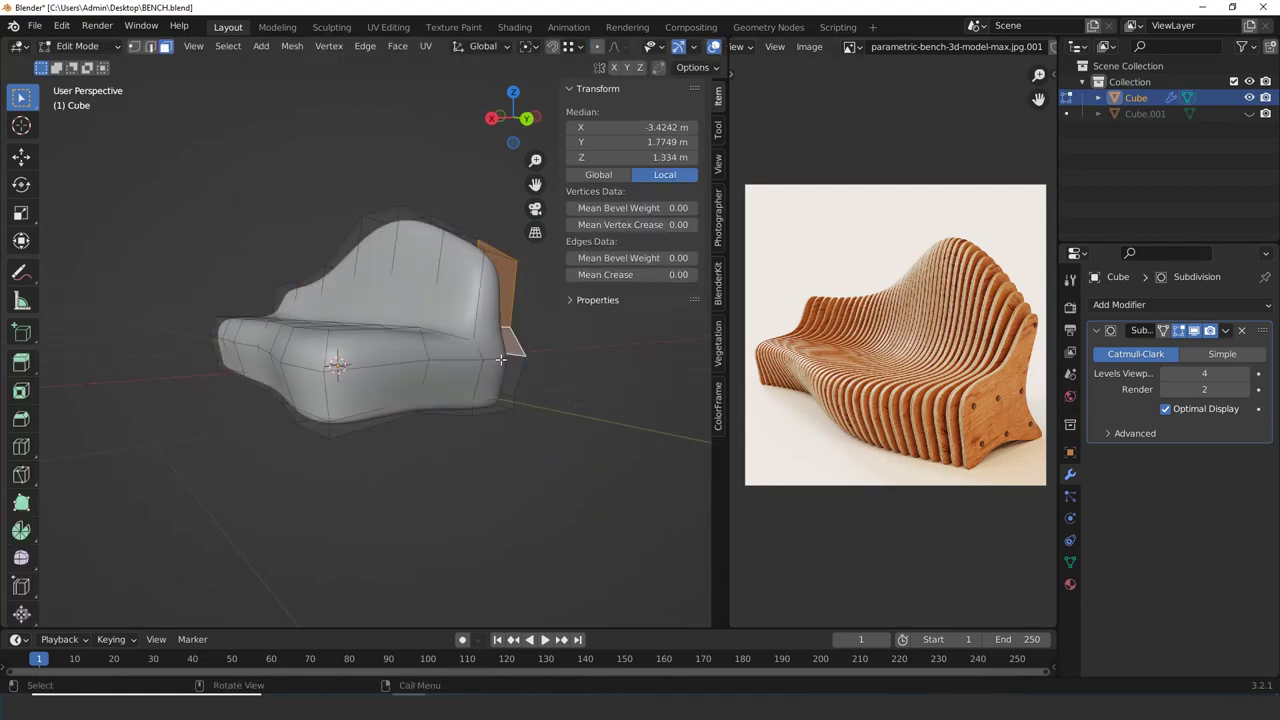
pyautogui.moveTo(530, 376); pyautogui.dragTo(494, 391, button='middle')
pyautogui.press('Tab')
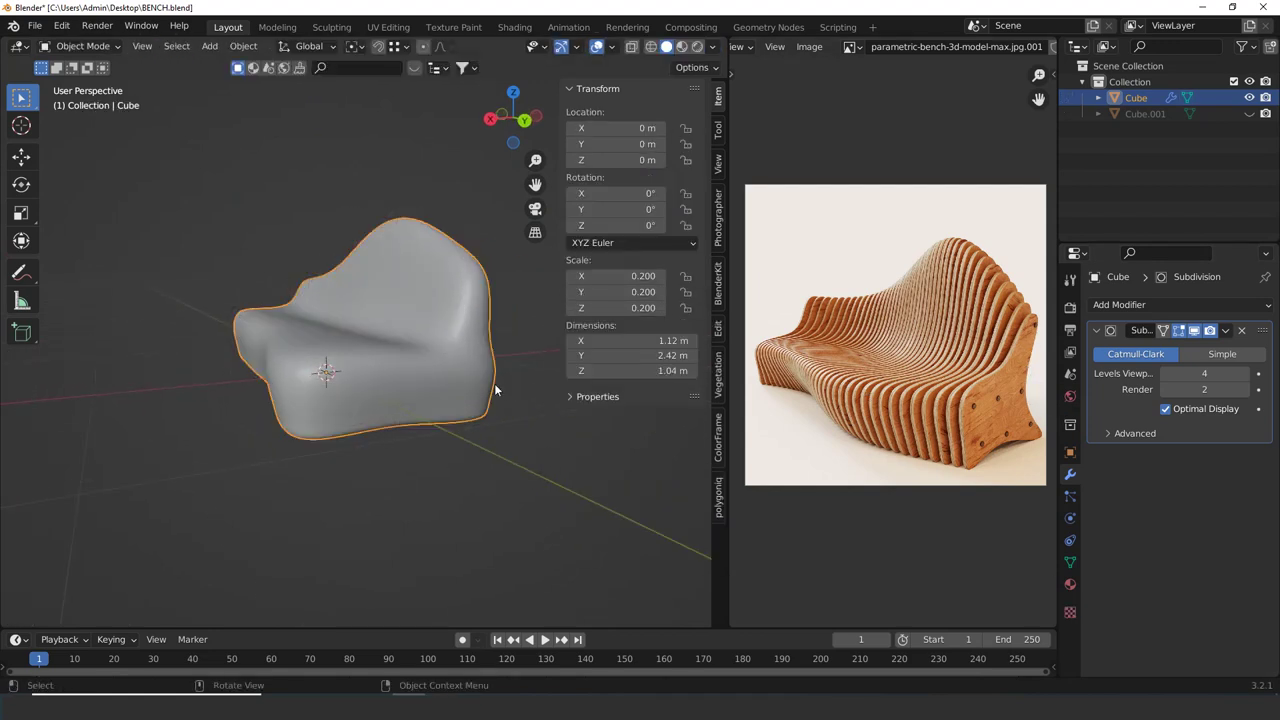
pyautogui.press('Tab')
pyautogui.press('Tab')
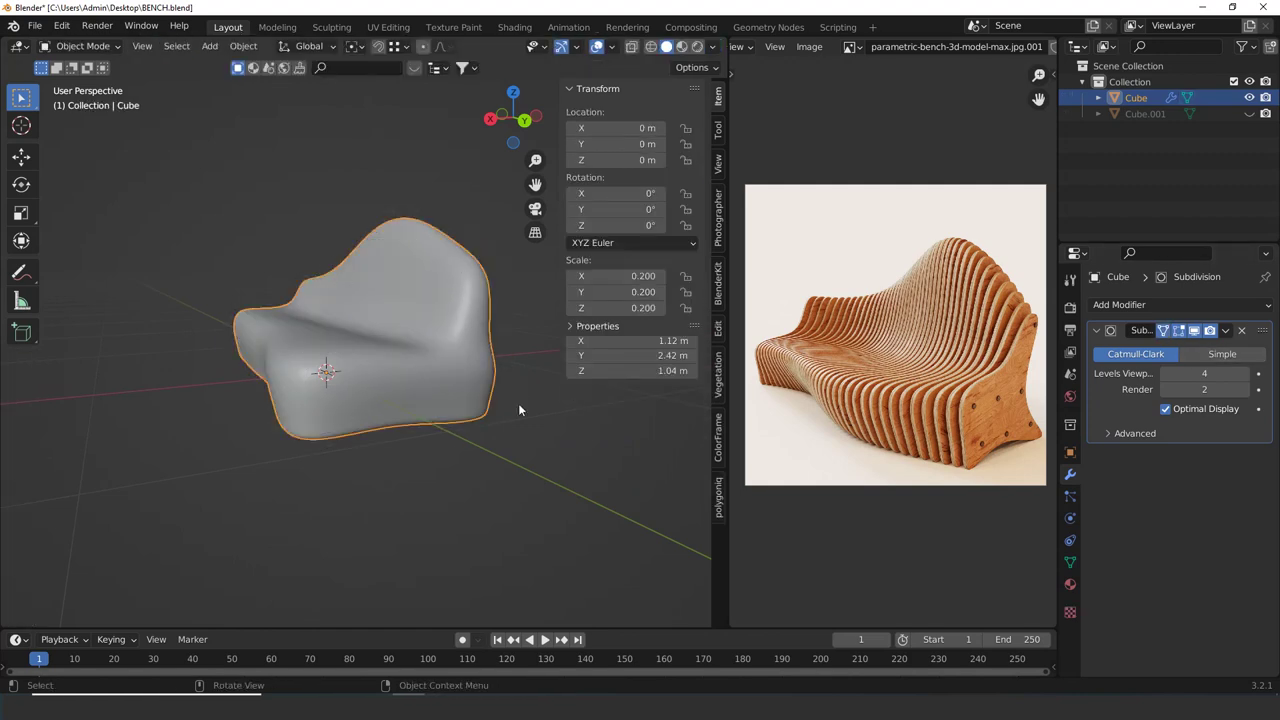
# Clear the face selection and switch the bench mesh to vertex selection
pyautogui.press('Tab')
pyautogui.click(515, 411)
pyautogui.press('1')
pyautogui.moveTo(515, 411); pyautogui.dragTo(460, 420, button='middle')
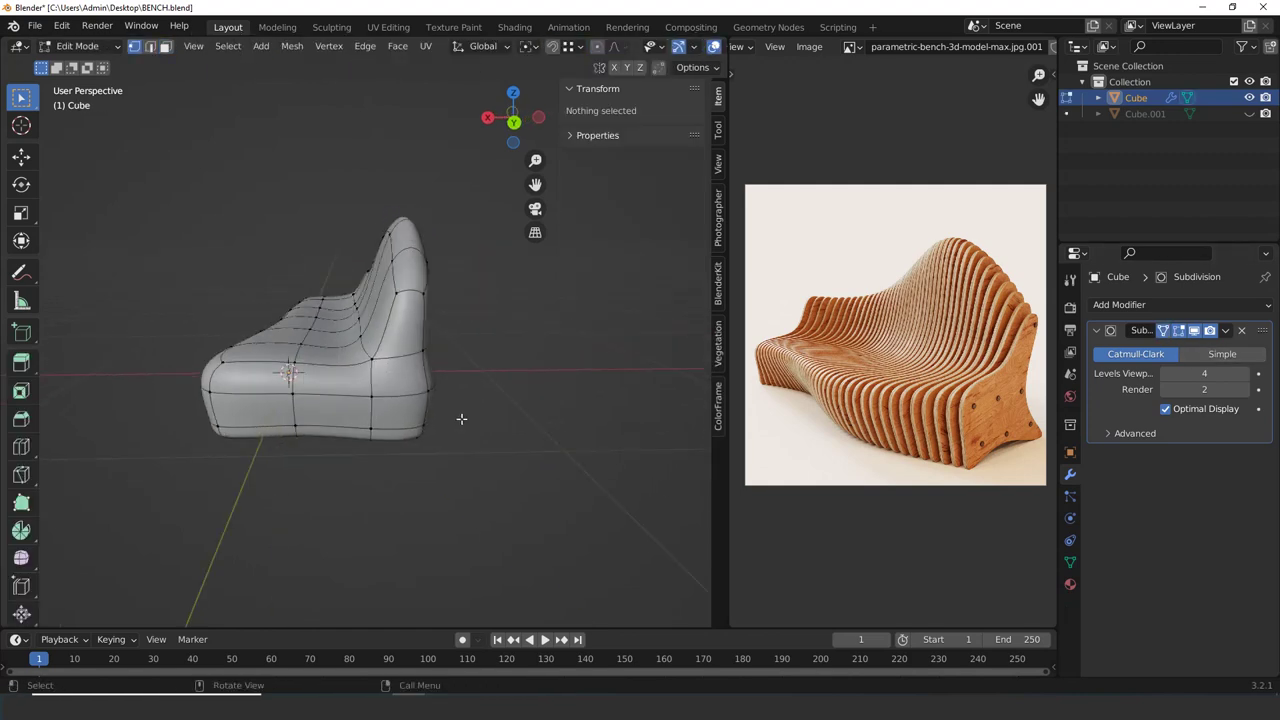
pyautogui.click(423, 351)
pyautogui.keyDown('shift'); pyautogui.click(417, 312); pyautogui.keyUp('shift')
pyautogui.moveTo(433, 370); pyautogui.dragTo(395, 360, button='middle')
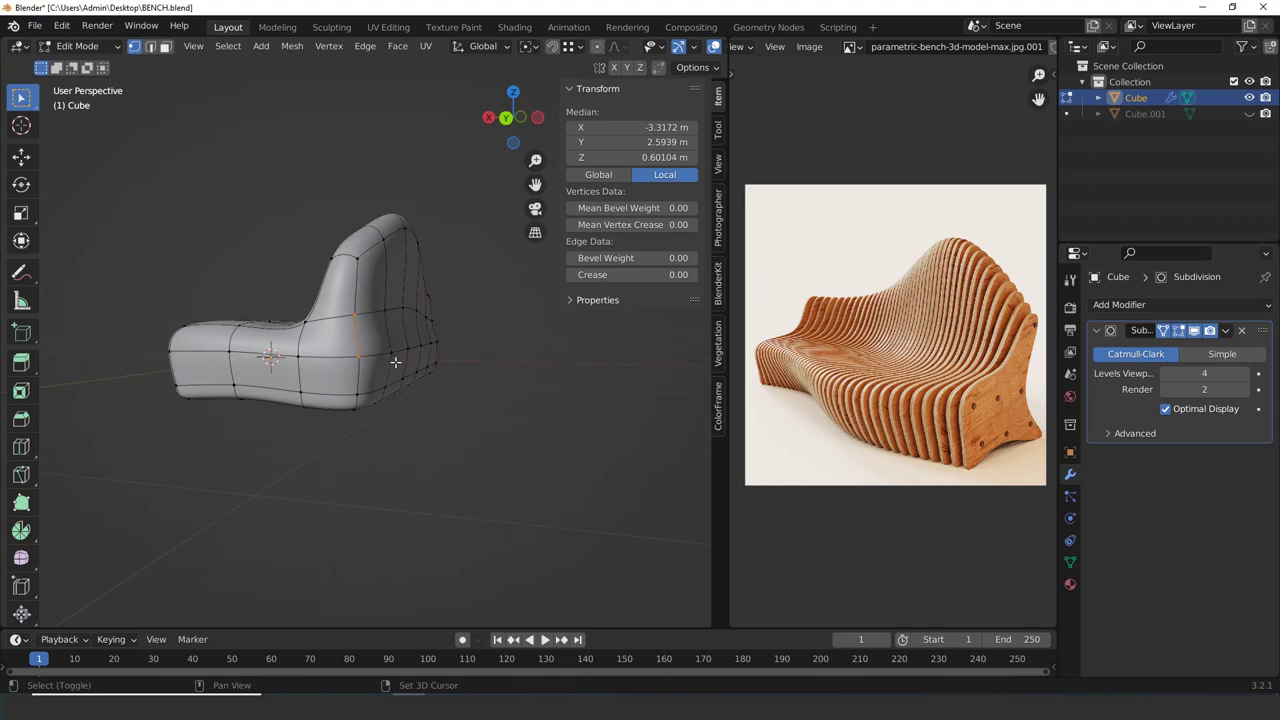
pyautogui.keyDown('shift'); pyautogui.click(394, 359); pyautogui.keyUp('shift')
pyautogui.click(348, 349)
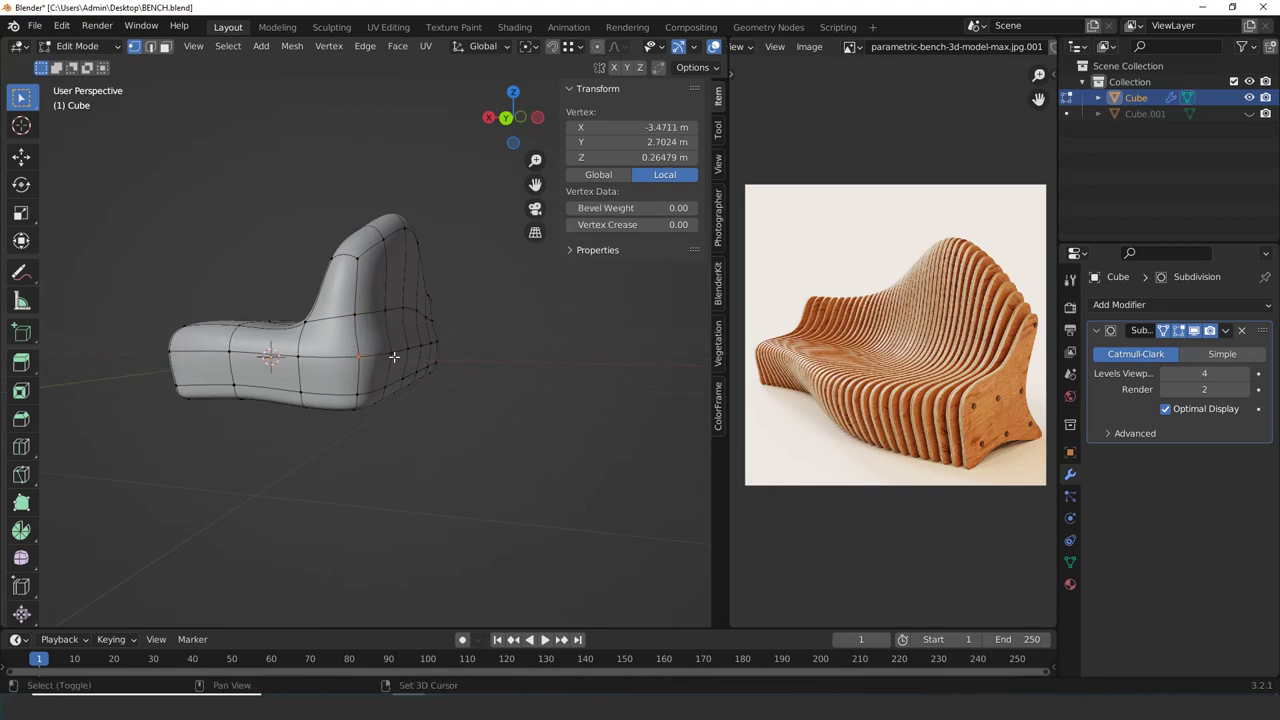
pyautogui.keyDown('shift'); pyautogui.click(394, 357); pyautogui.keyUp('shift')
pyautogui.moveTo(391, 351); pyautogui.dragTo(343, 373, button='middle')
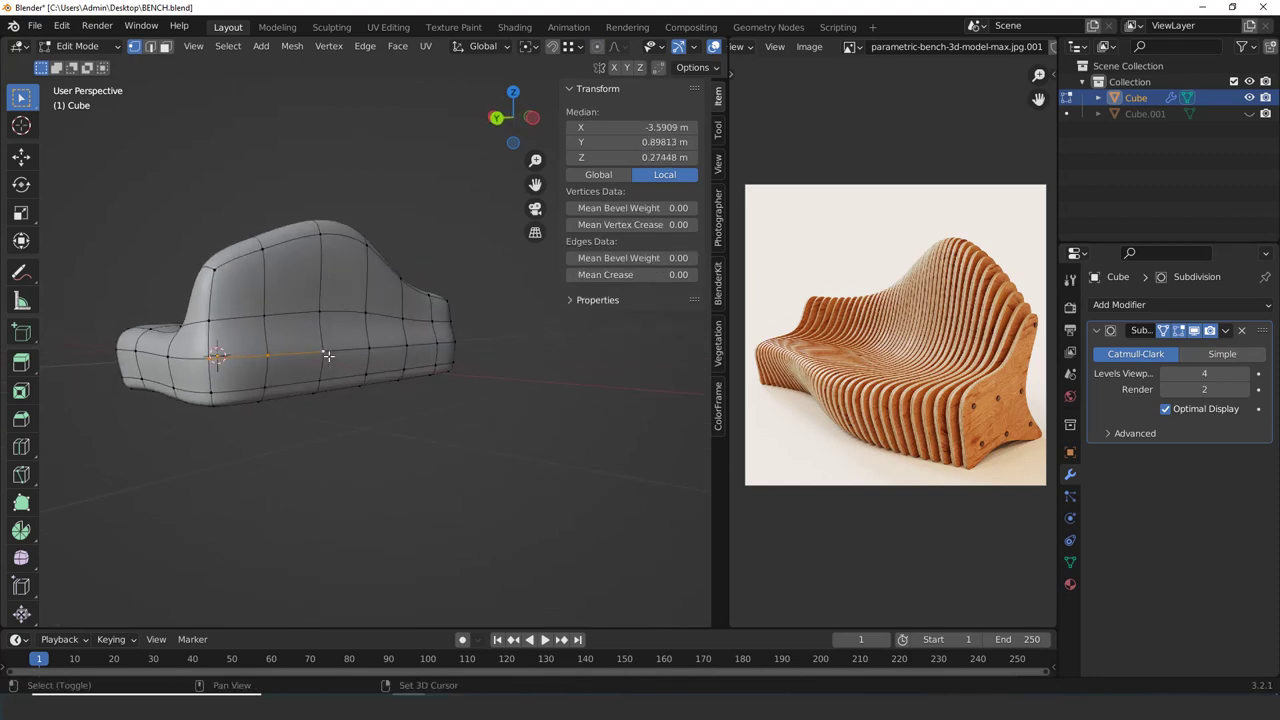
pyautogui.moveTo(437, 351); pyautogui.dragTo(501, 363, button='middle')
pyautogui.scroll(1, 500, 364)
pyautogui.scroll(-1, 494, 378)
pyautogui.click(486, 400)
# Select the whole mid-height vertex row along the base's rear and pull it inward along X to about local X -2.67 m
pyautogui.click(570, 338)
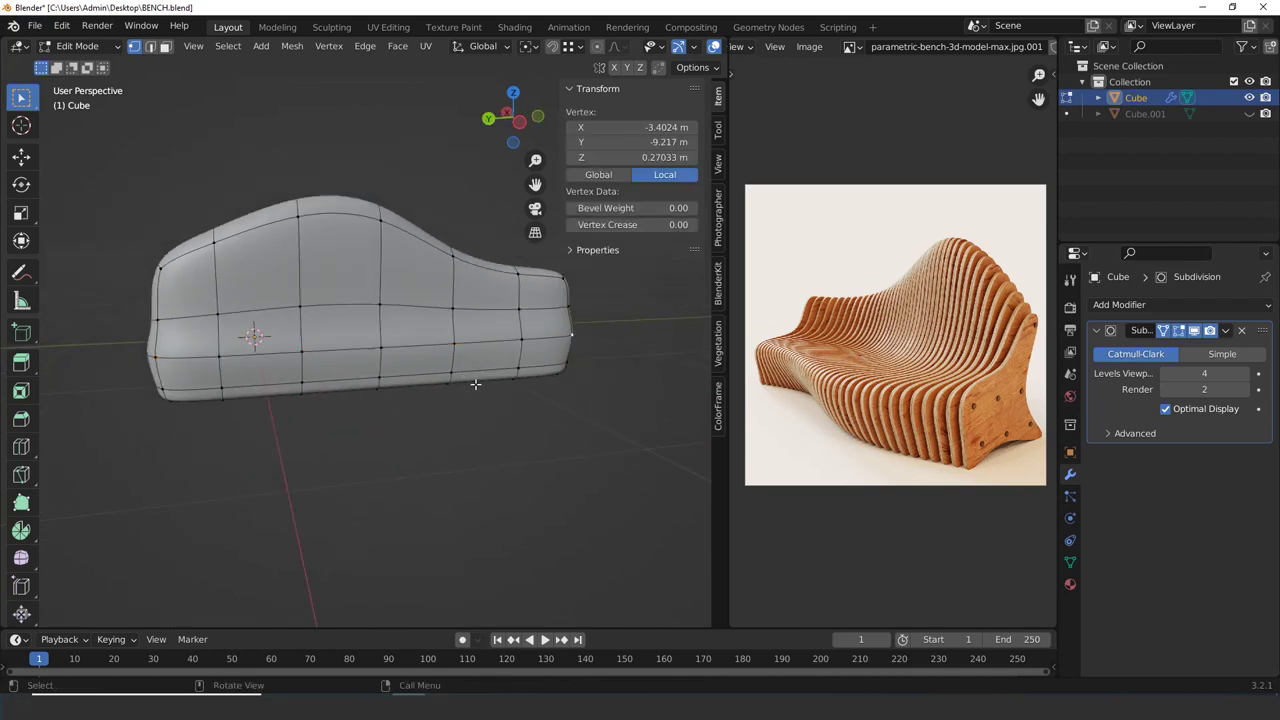
pyautogui.keyDown('ctrl'); pyautogui.click(154, 355); pyautogui.keyUp('ctrl')
pyautogui.moveTo(154, 355); pyautogui.dragTo(526, 397, button='middle')
pyautogui.press('g')
pyautogui.press('g')
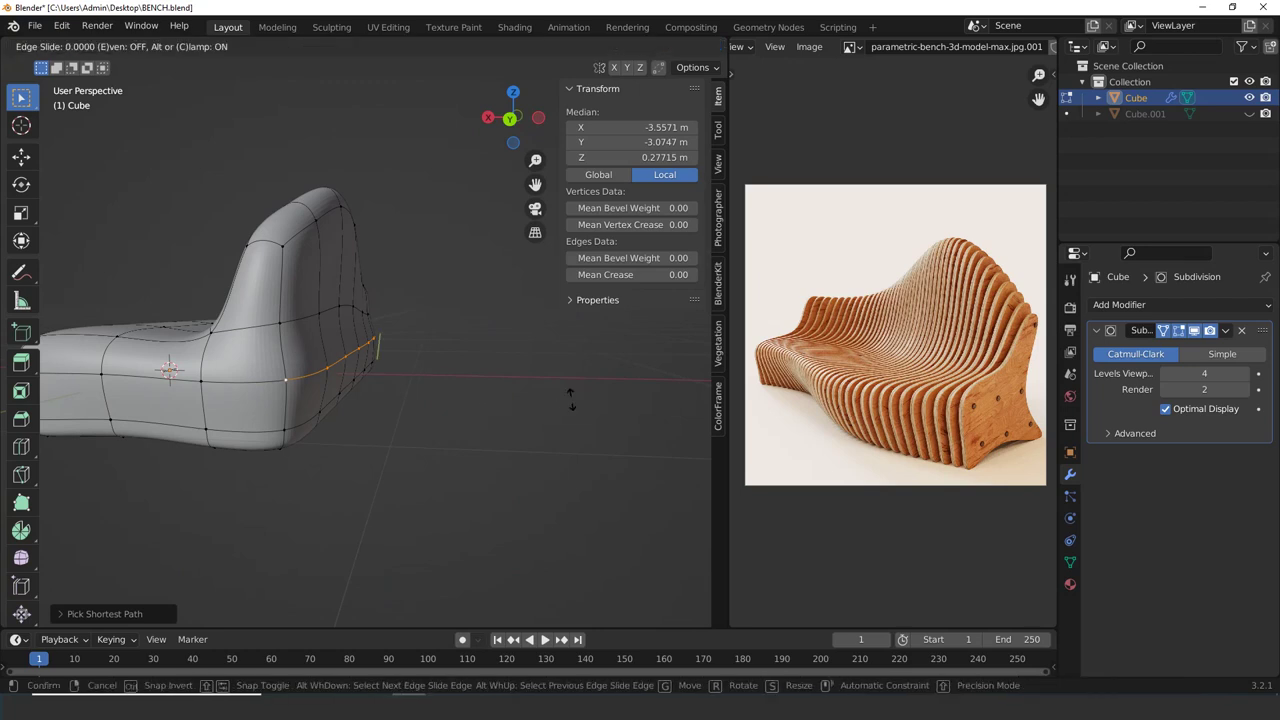
pyautogui.click(547, 406)
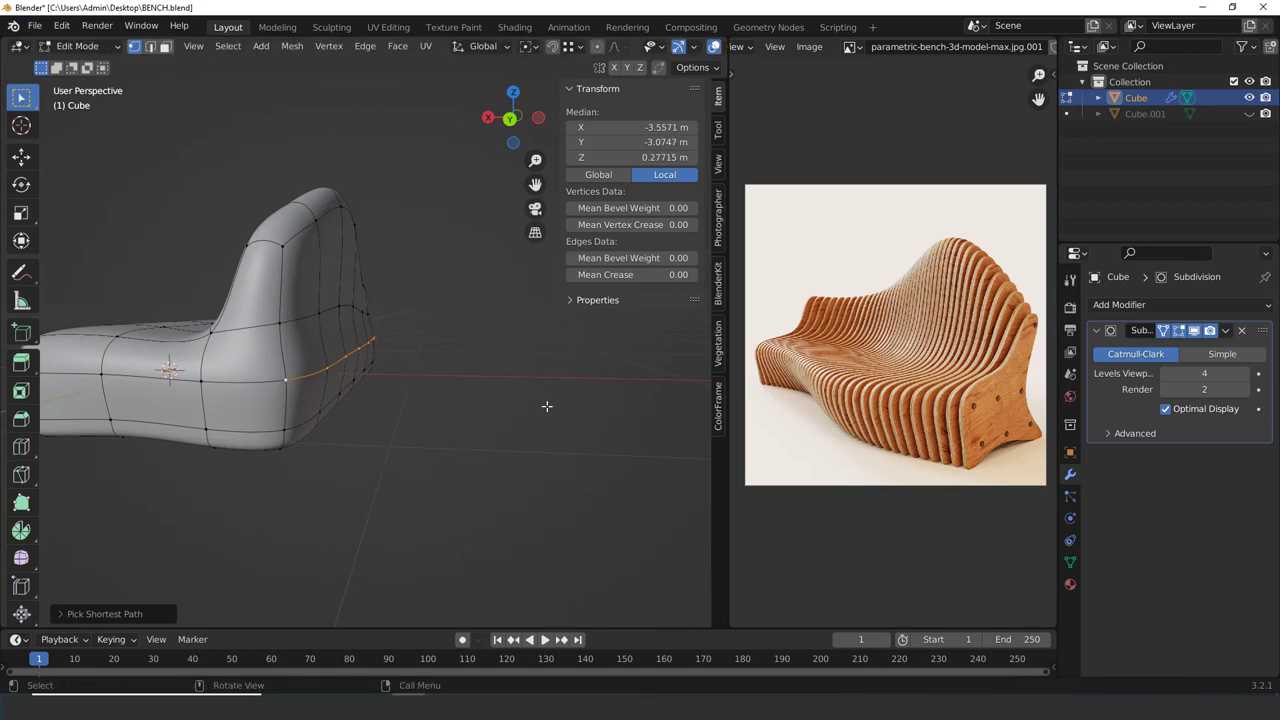
pyautogui.press('g')
pyautogui.press('x')
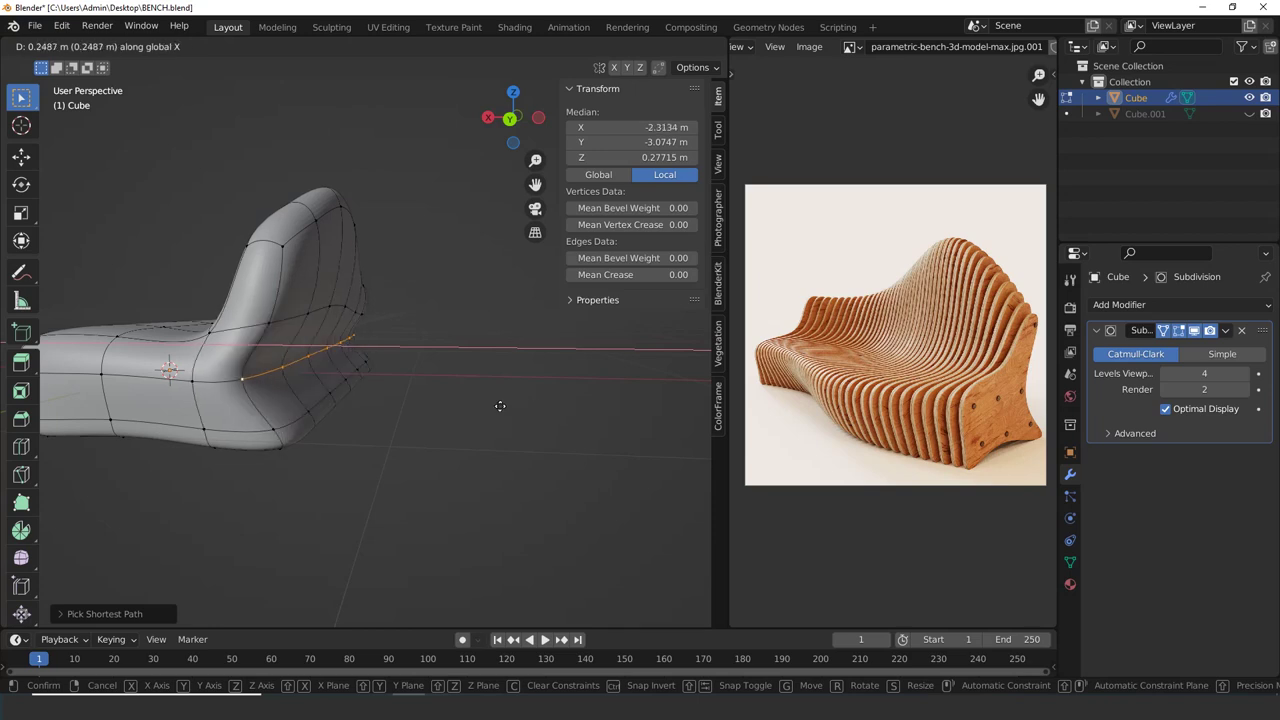
pyautogui.click(514, 408)
pyautogui.moveTo(514, 408); pyautogui.dragTo(551, 429, button='middle')
# Nudge the rear vertex row slightly further inward along X, to about local X -2.6 m
pyautogui.press('g')
pyautogui.press('y')
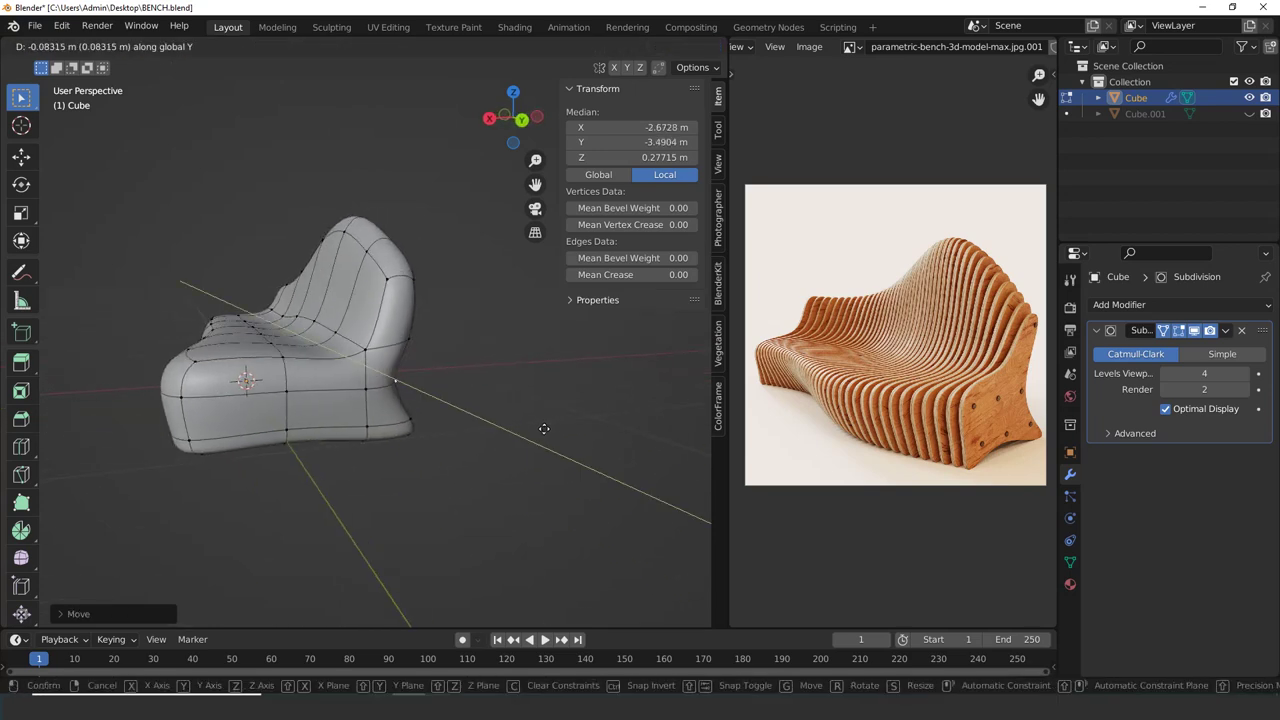
pyautogui.press('x')
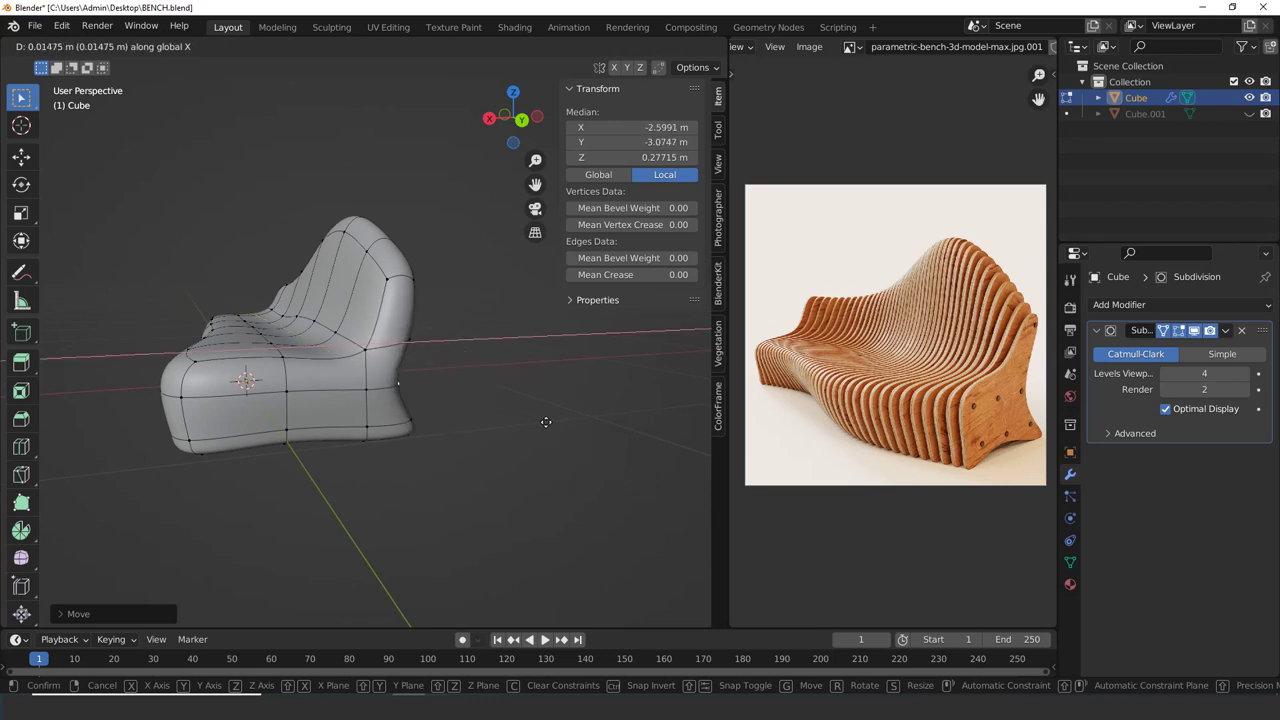
pyautogui.click(544, 422)
pyautogui.moveTo(514, 426); pyautogui.dragTo(338, 397, button='middle')
pyautogui.press('Tab')
pyautogui.press('Tab')
# Move the mid-height vertices near the end's rear corner horizontally inward, to a median of about local X -1.94 m, Y 2.37 m
pyautogui.scroll(4, 480, 420)
pyautogui.click(438, 412)
pyautogui.keyDown('shift'); pyautogui.click(385, 389); pyautogui.keyUp('shift')
pyautogui.keyDown('shift'); pyautogui.click(330, 390); pyautogui.keyUp('shift')
pyautogui.moveTo(414, 408); pyautogui.dragTo(296, 472, button='middle')
pyautogui.press('g')
pyautogui.hotkey('shift', 'z')
pyautogui.click(607, 473)
# Inspect the reshaped bench from the back, the end and the underside
pyautogui.press('Tab')
pyautogui.scroll(-4, 440, 444)
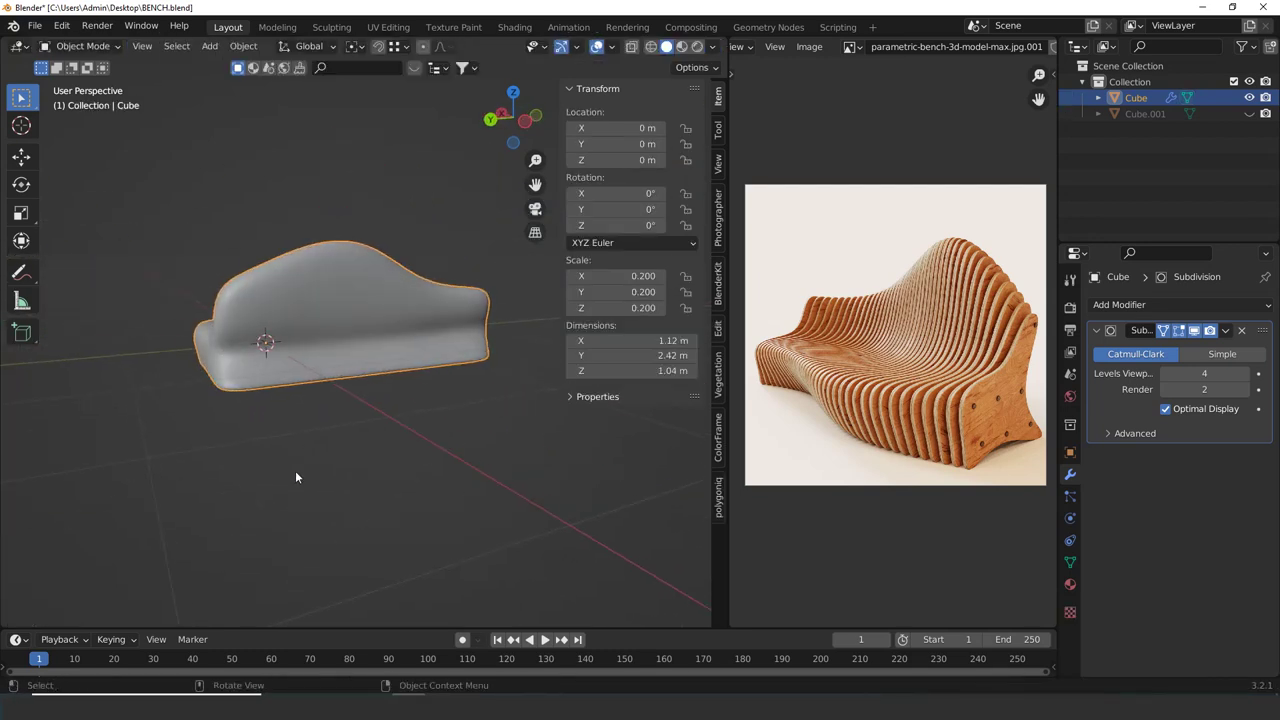
pyautogui.moveTo(503, 451); pyautogui.dragTo(410, 347, button='middle')
pyautogui.scroll(3, 406, 410)
pyautogui.press('Tab')
pyautogui.scroll(-4, 445, 284)
pyautogui.moveTo(445, 284); pyautogui.dragTo(458, 428, button='middle')
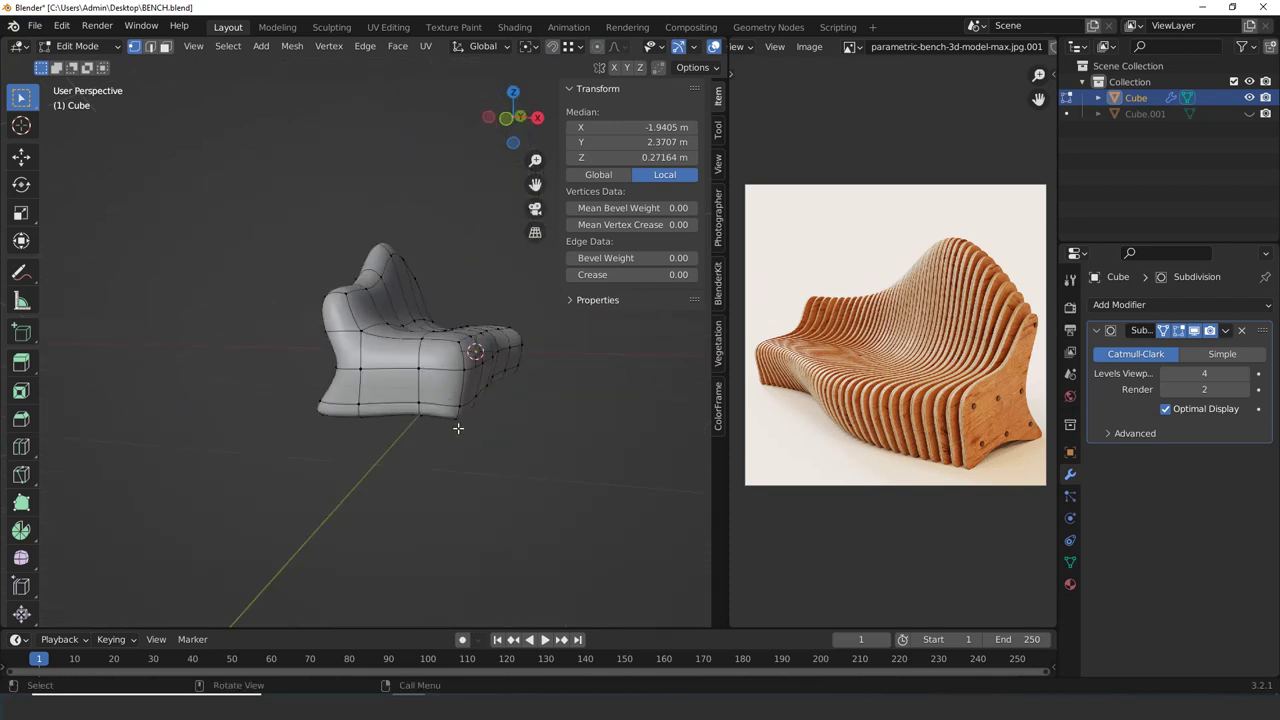
pyautogui.click(395, 388)
pyautogui.click(395, 388)
pyautogui.moveTo(396, 396)
pyautogui.mouseDown(button='middle')
pyautogui.moveTo(424, 484)
pyautogui.moveTo(409, 386)
pyautogui.mouseUp(button='middle')
pyautogui.press('Tab')
pyautogui.press('Tab')
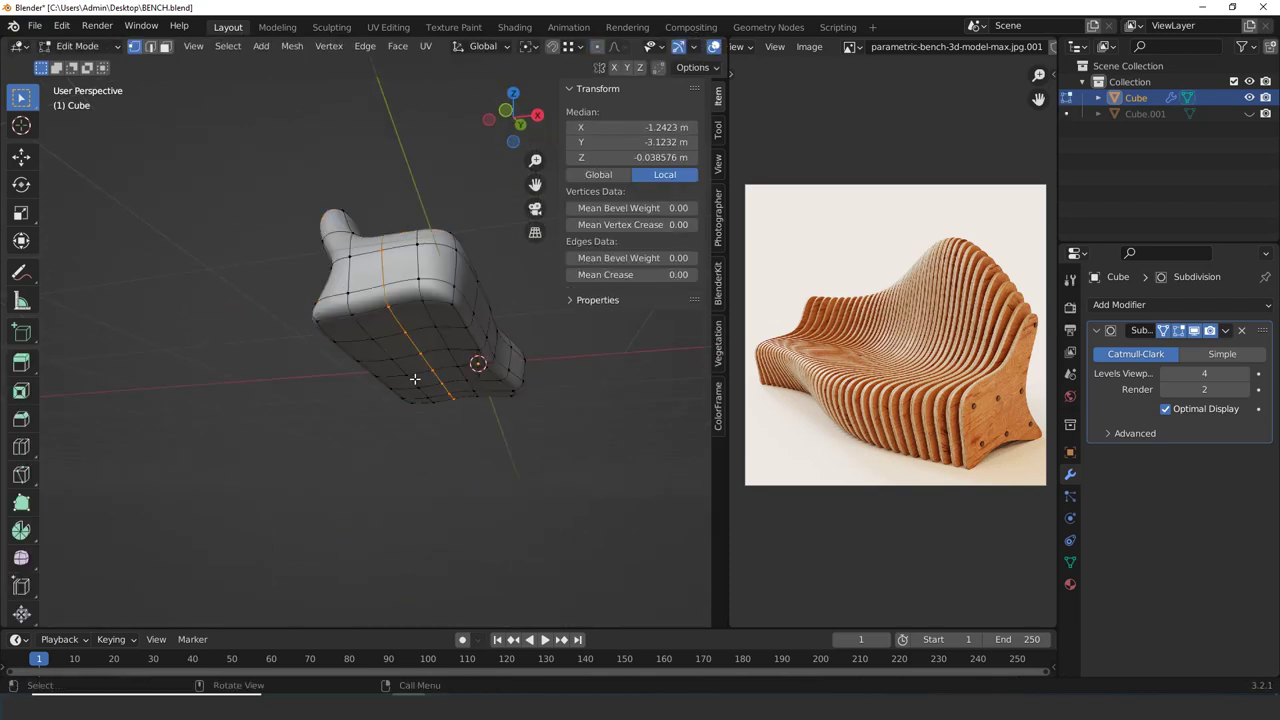
# Select the central lengthwise vertex row on the bench's underside and raise it along Z to about local Z -0.62 m
pyautogui.click(418, 365)
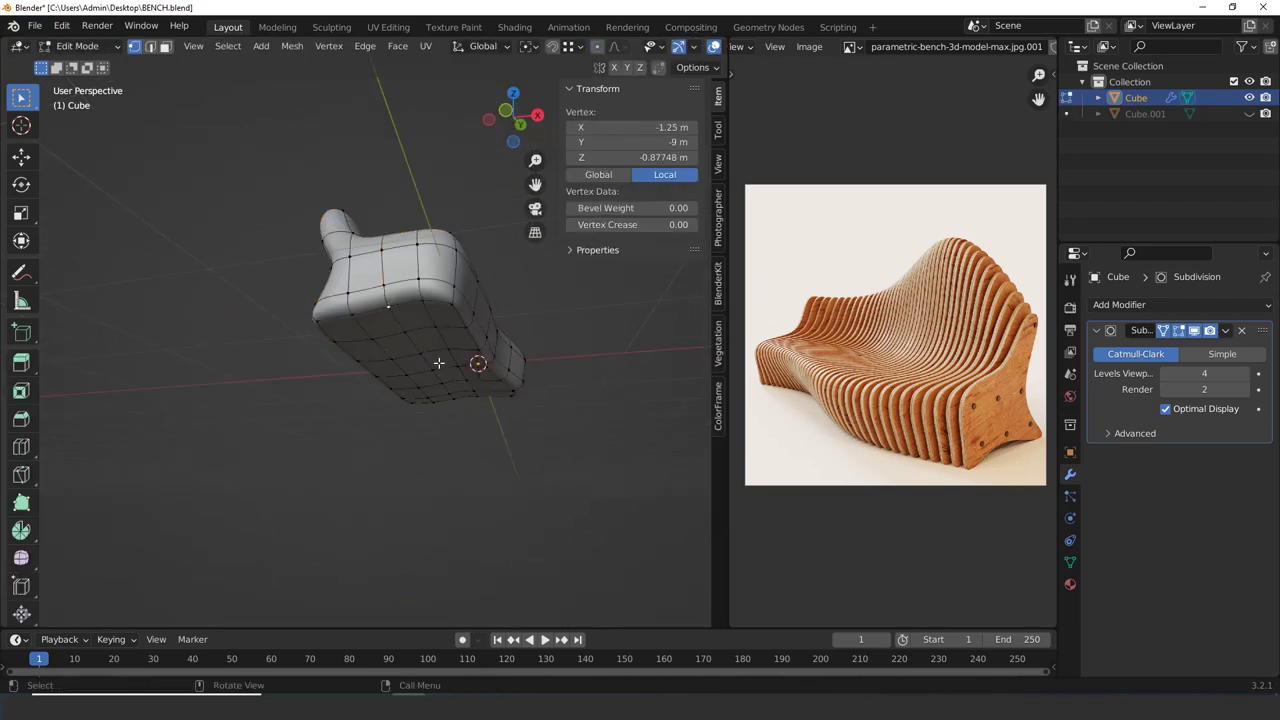
pyautogui.moveTo(438, 363); pyautogui.dragTo(327, 363, button='middle')
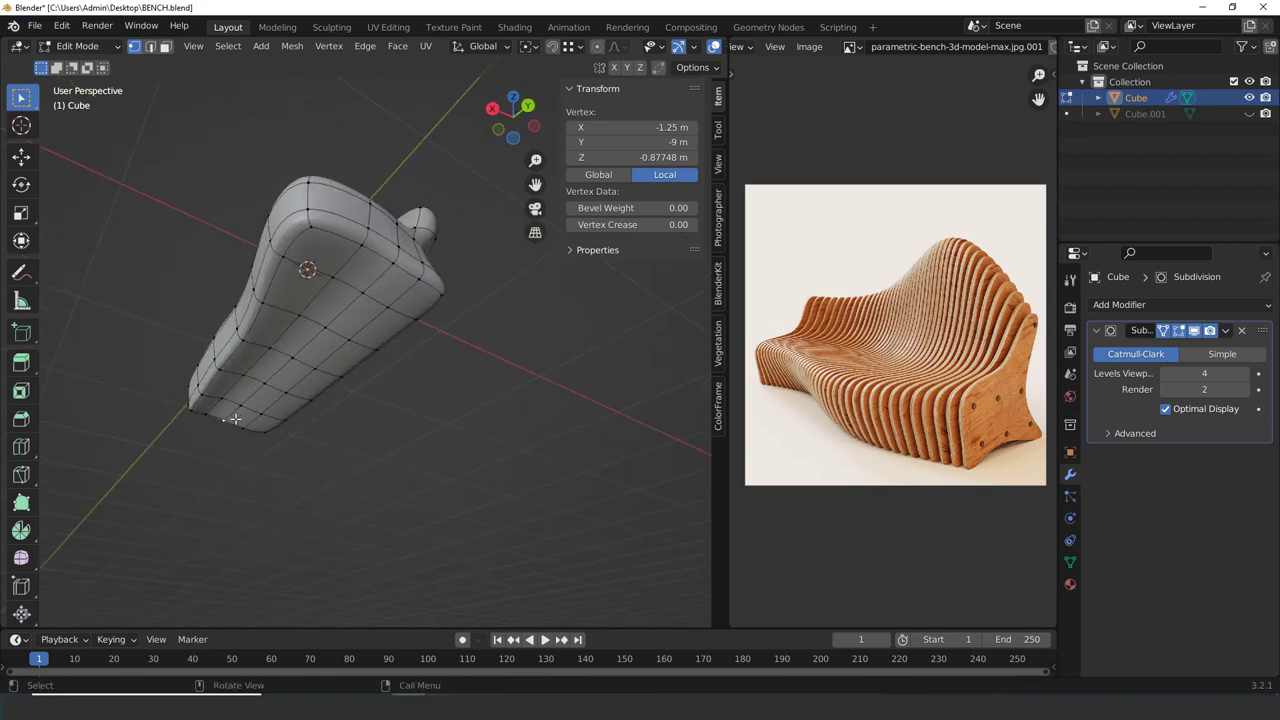
pyautogui.keyDown('ctrl'); pyautogui.click(399, 255); pyautogui.keyUp('ctrl')
pyautogui.moveTo(399, 255); pyautogui.dragTo(426, 307, button='middle')
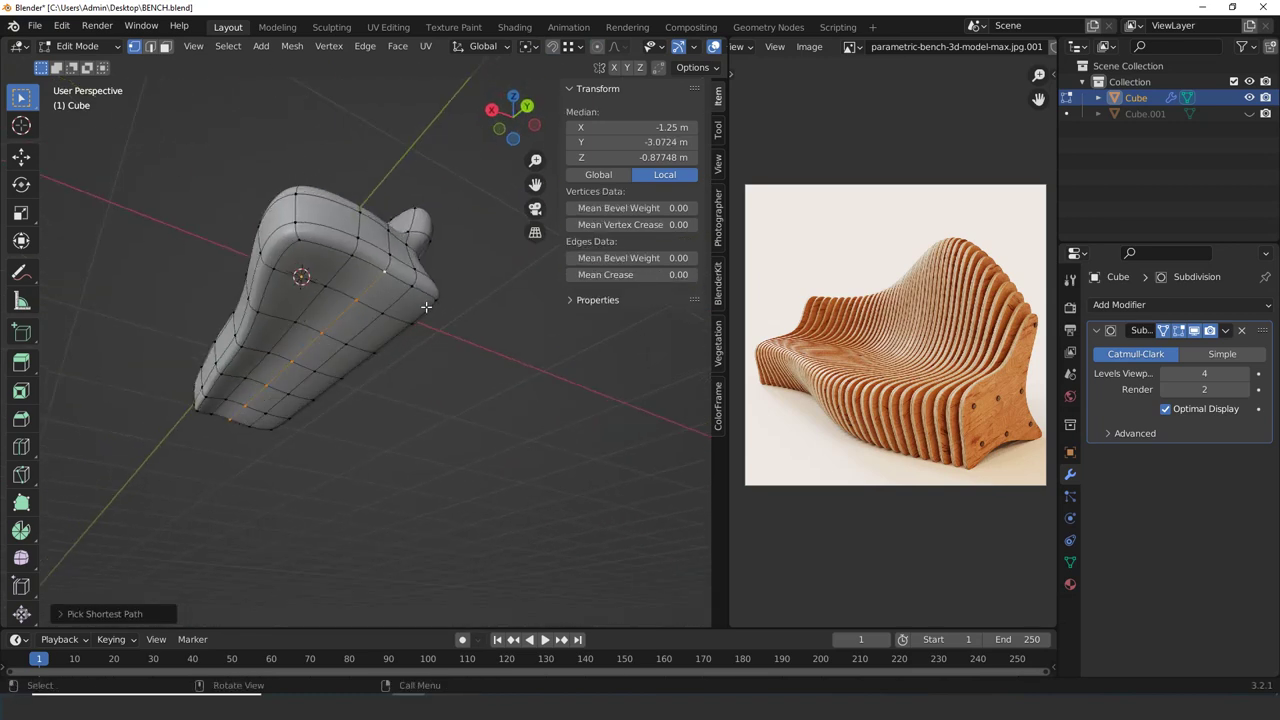
pyautogui.press('g')
pyautogui.press('z')
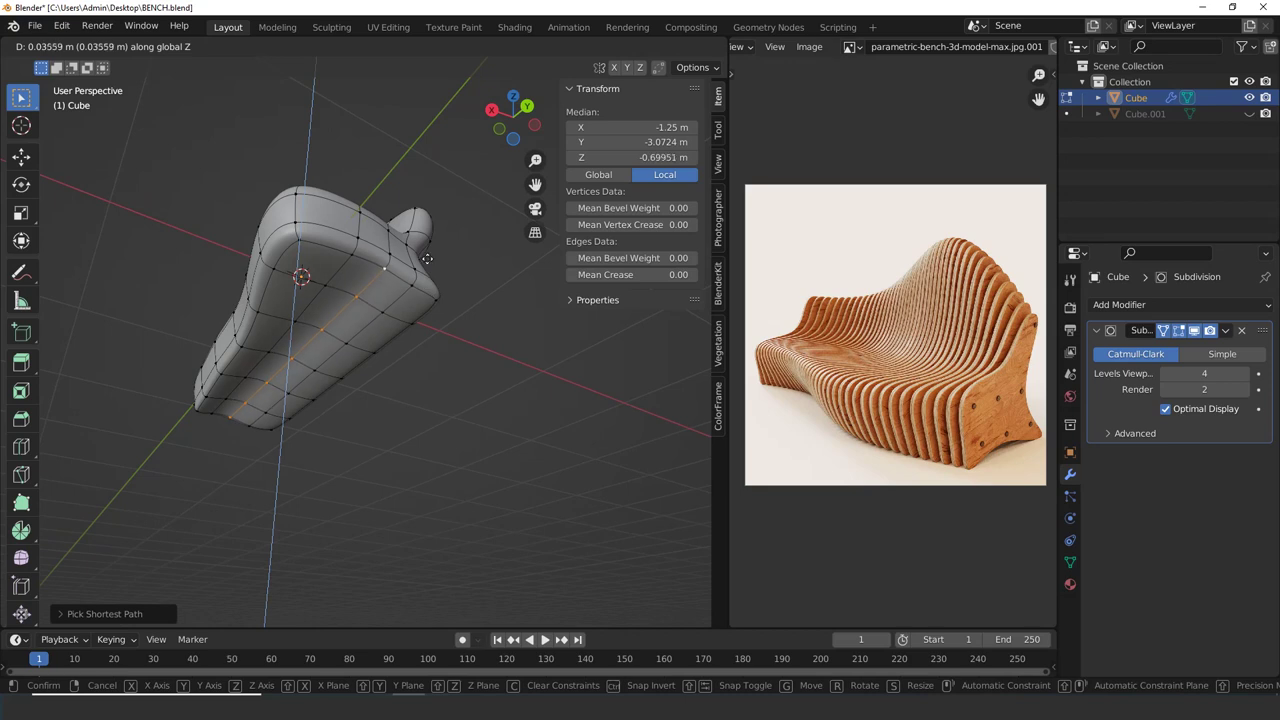
pyautogui.click(427, 259)
pyautogui.moveTo(427, 259); pyautogui.dragTo(287, 374, button='middle')
pyautogui.press('Tab')
pyautogui.click(361, 478)
pyautogui.scroll(5, 361, 478)
pyautogui.press('Tab')
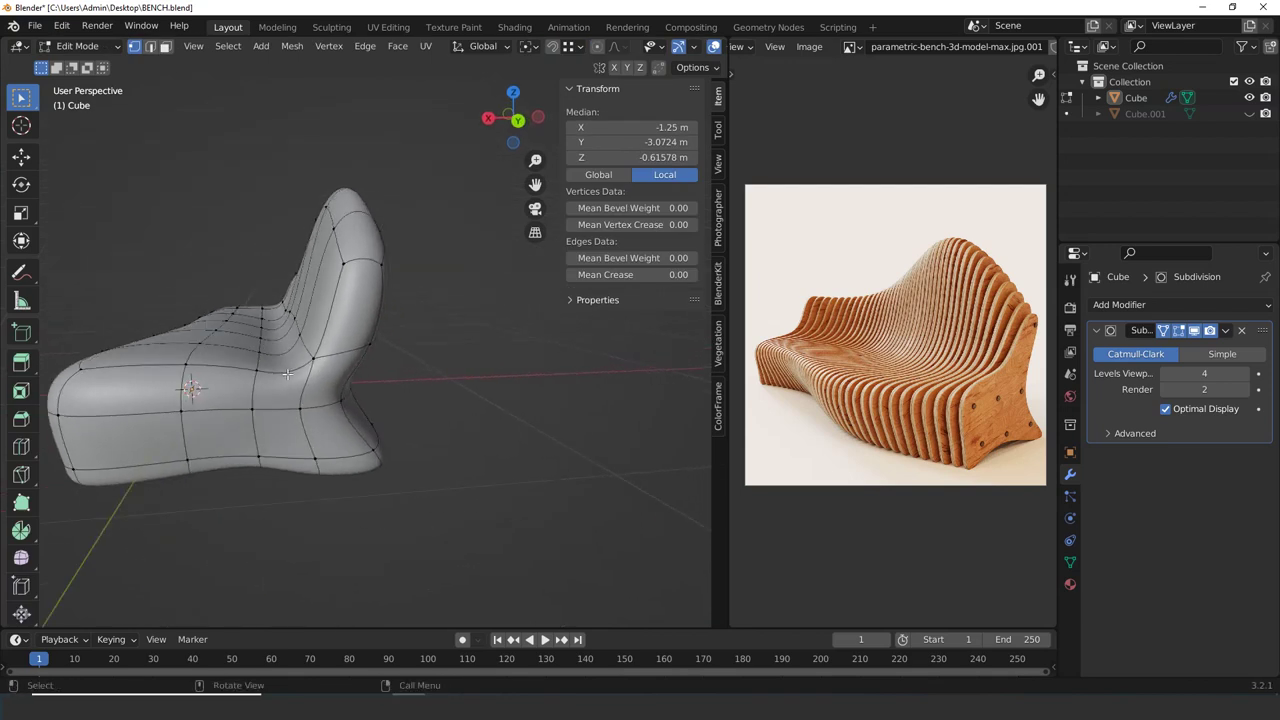
pyautogui.scroll(2, 287, 373)
pyautogui.click(226, 348)
pyautogui.scroll(2, 224, 352)
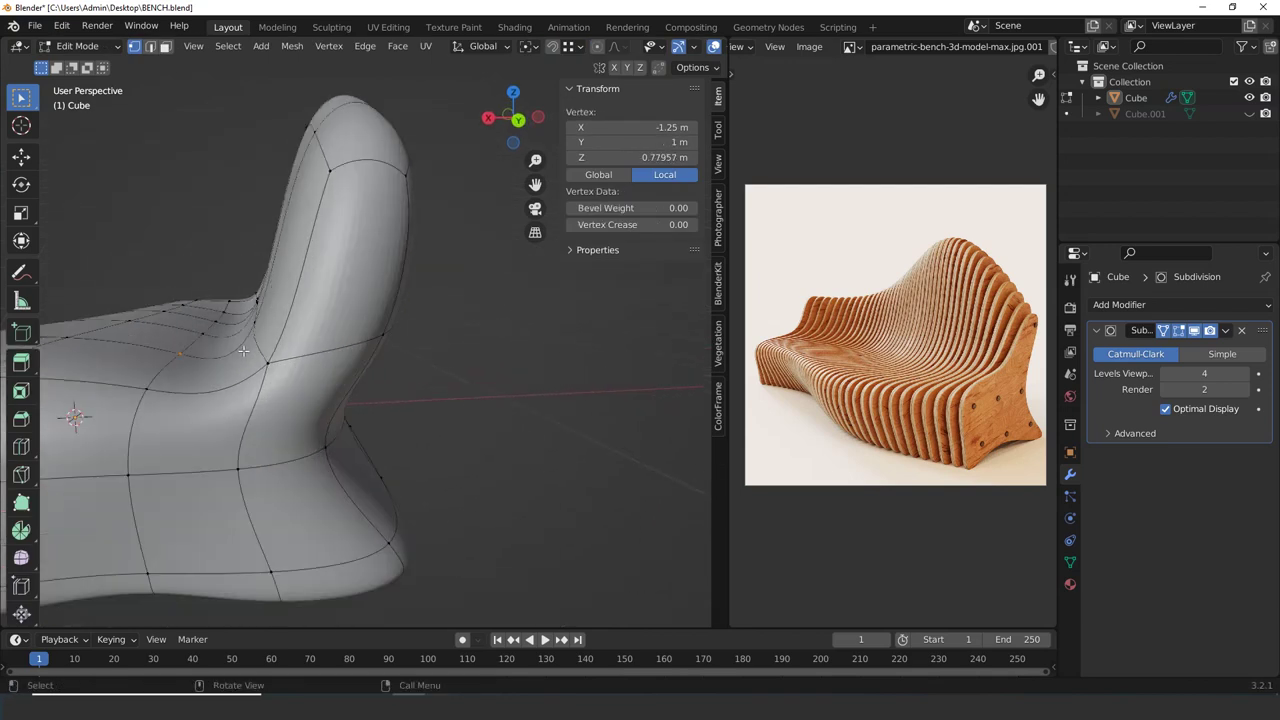
pyautogui.moveTo(210, 382); pyautogui.dragTo(226, 395, button='middle')
pyautogui.moveTo(199, 297); pyautogui.dragTo(199, 301)
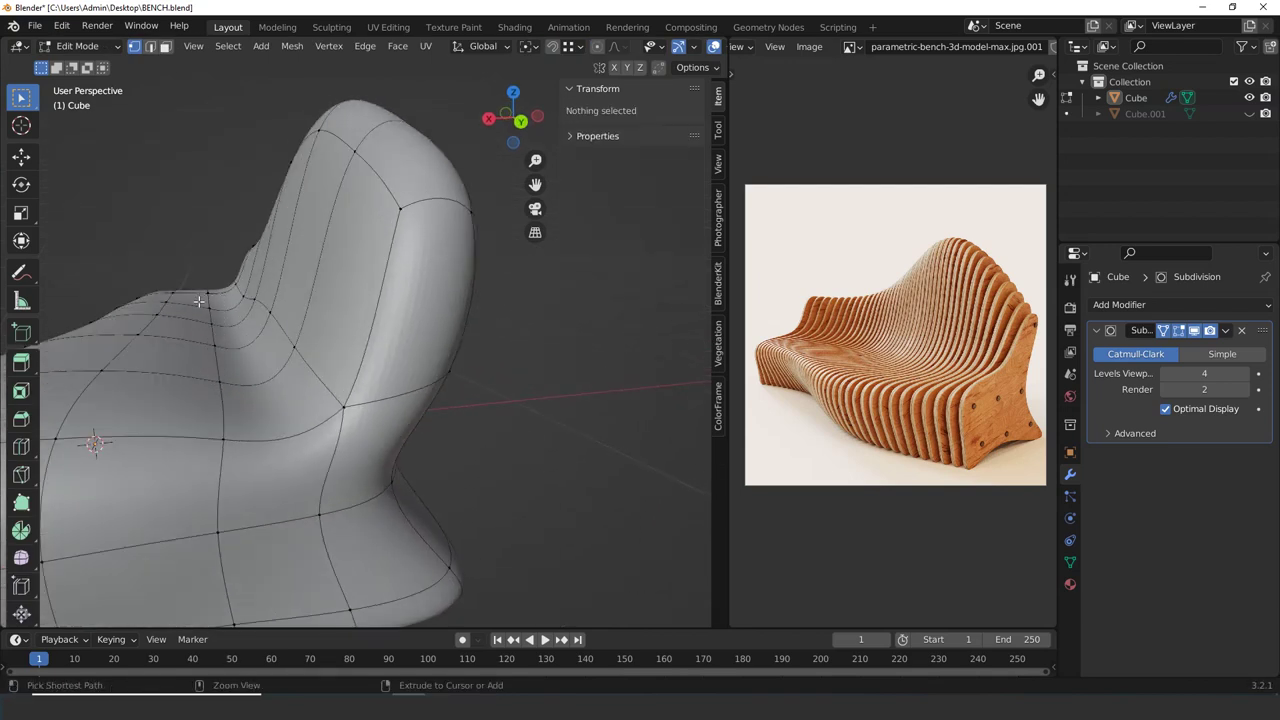
pyautogui.click(225, 378)
pyautogui.keyDown('ctrl'); pyautogui.click(209, 300); pyautogui.keyUp('ctrl')
pyautogui.press('g')
pyautogui.press('z')
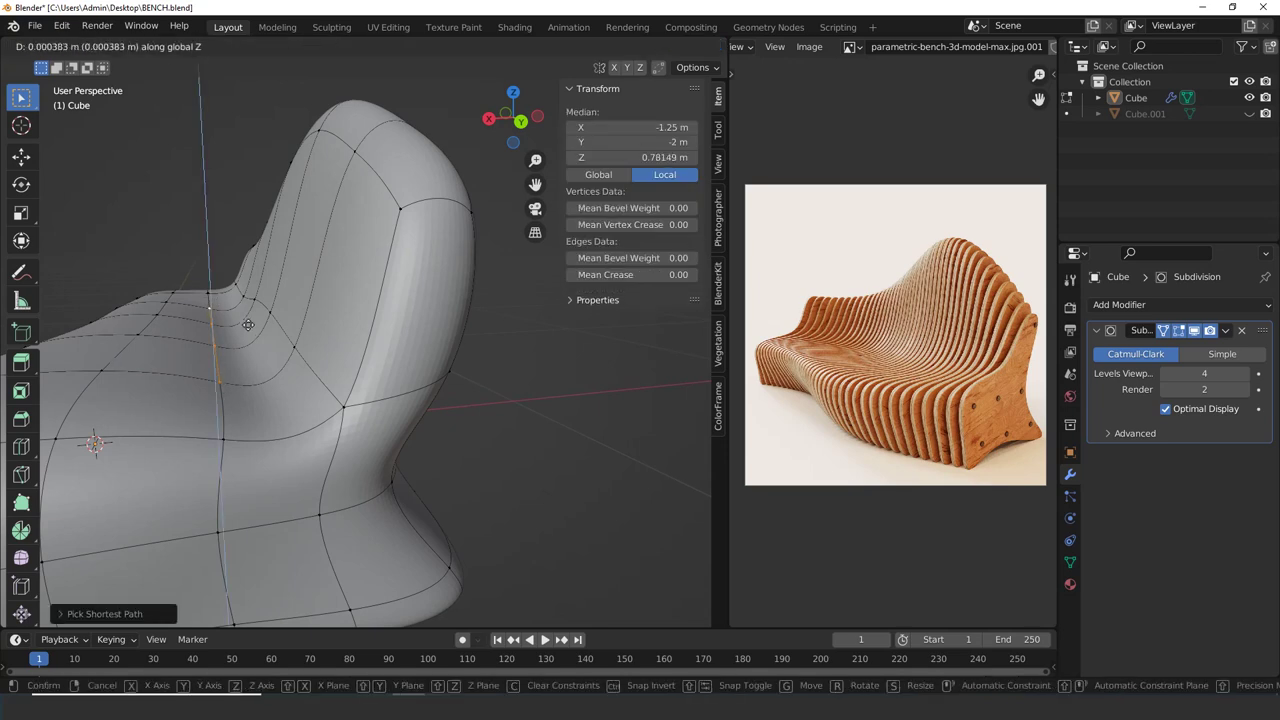
pyautogui.rightClick(226, 221)
# Raise the lengthwise vertex row in the crease between seat and backrest along Z to about local Z 0.88 m, and return to Object Mode
pyautogui.scroll(-6, 226, 221)
pyautogui.scroll(6, 270, 300)
pyautogui.moveTo(235, 330); pyautogui.dragTo(306, 362, button='middle')
pyautogui.click(306, 369)
pyautogui.keyDown('ctrl'); pyautogui.click(232, 287); pyautogui.keyUp('ctrl')
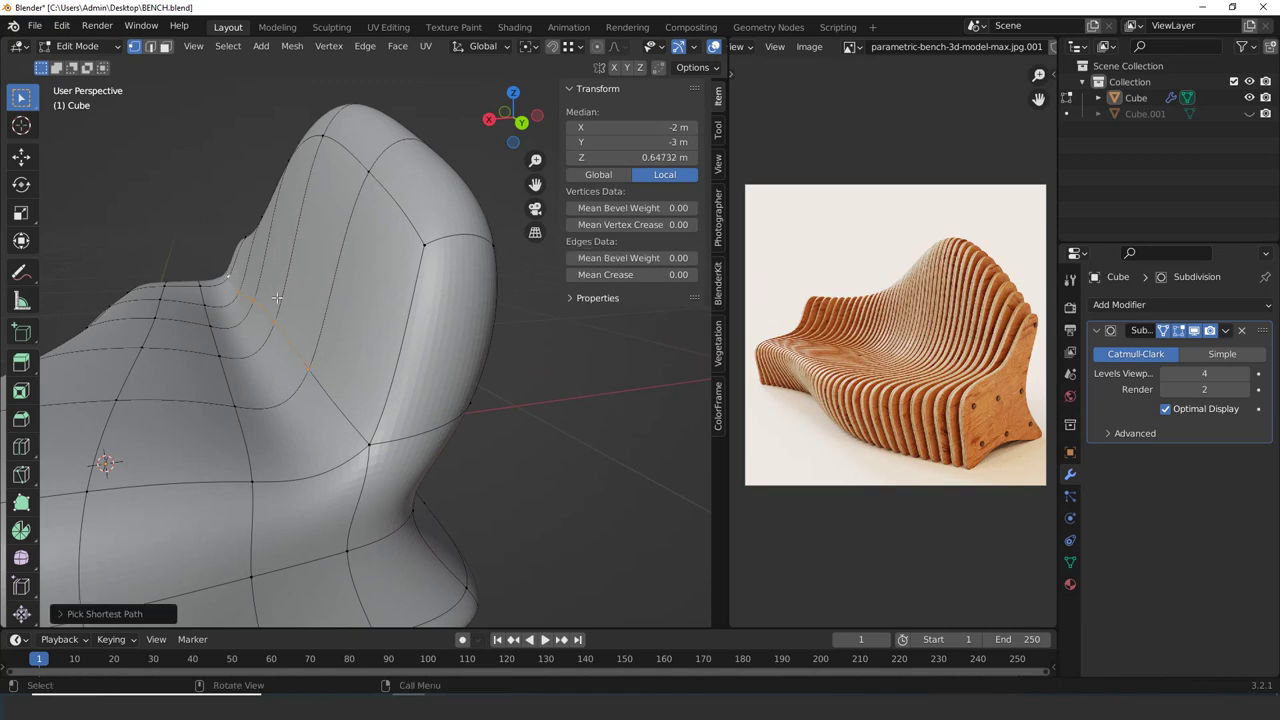
pyautogui.press('g')
pyautogui.press('z')
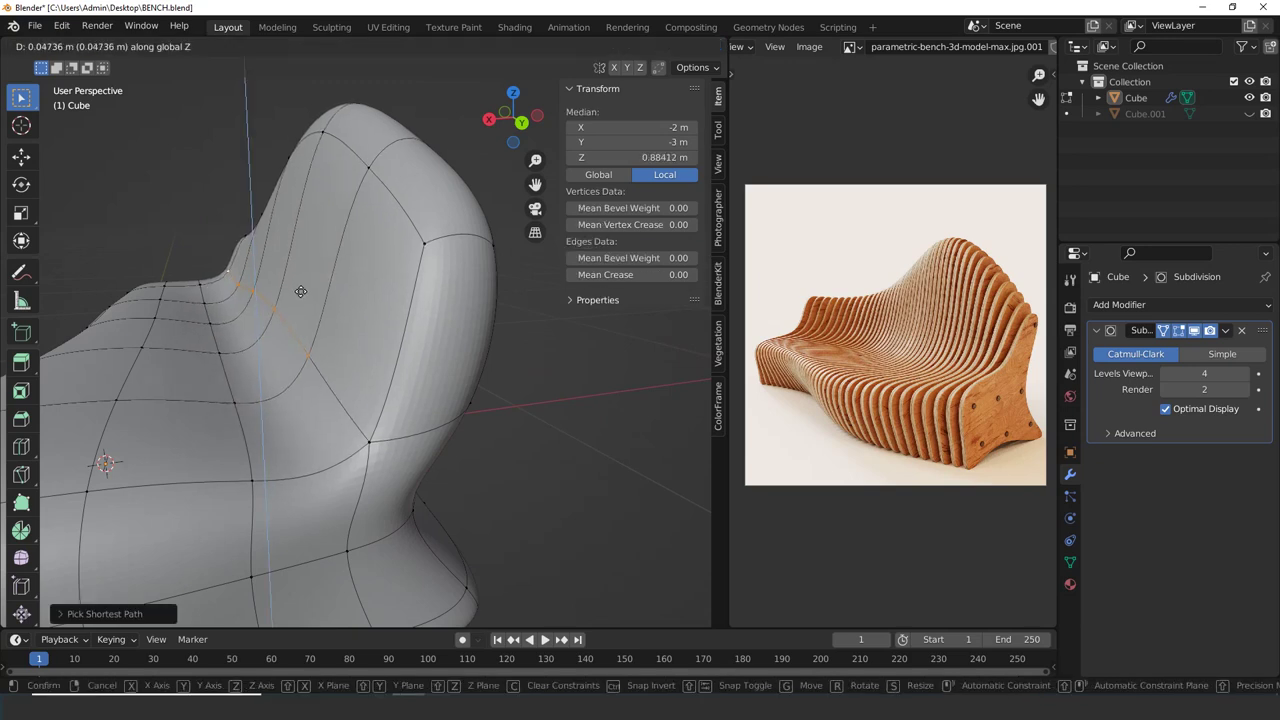
pyautogui.click(301, 291)
pyautogui.scroll(-4, 301, 291)
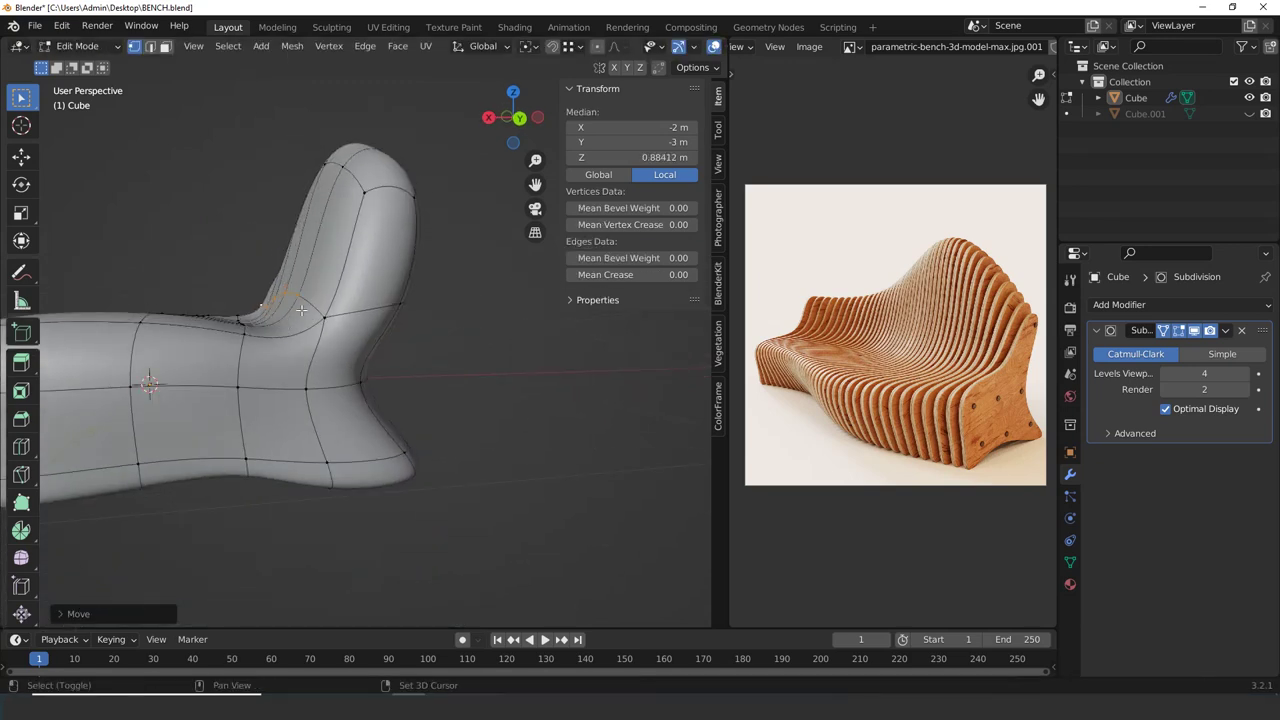
pyautogui.press('Tab')
# Draw vertical annotation strokes across the bench's length to illustrate the slats, erase them again and return to the box selection tool
pyautogui.scroll(-3, 305, 397)
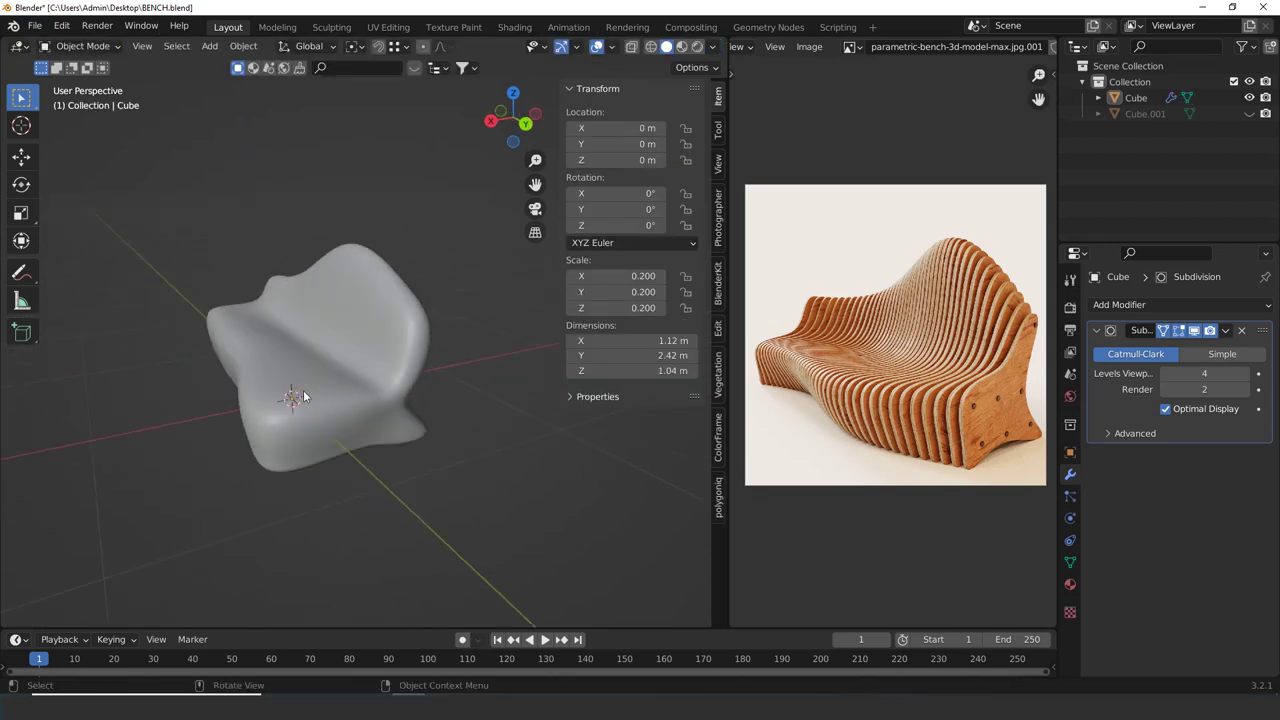
pyautogui.moveTo(291, 456); pyautogui.dragTo(366, 457, button='middle')
pyautogui.moveTo(313, 419); pyautogui.dragTo(330, 440, button='middle')
pyautogui.scroll(4, 268, 428)
pyautogui.scroll(-4, 268, 428)
pyautogui.moveTo(27, 273); pyautogui.dragTo(98, 276)
pyautogui.moveTo(451, 333); pyautogui.dragTo(439, 284, button='middle')
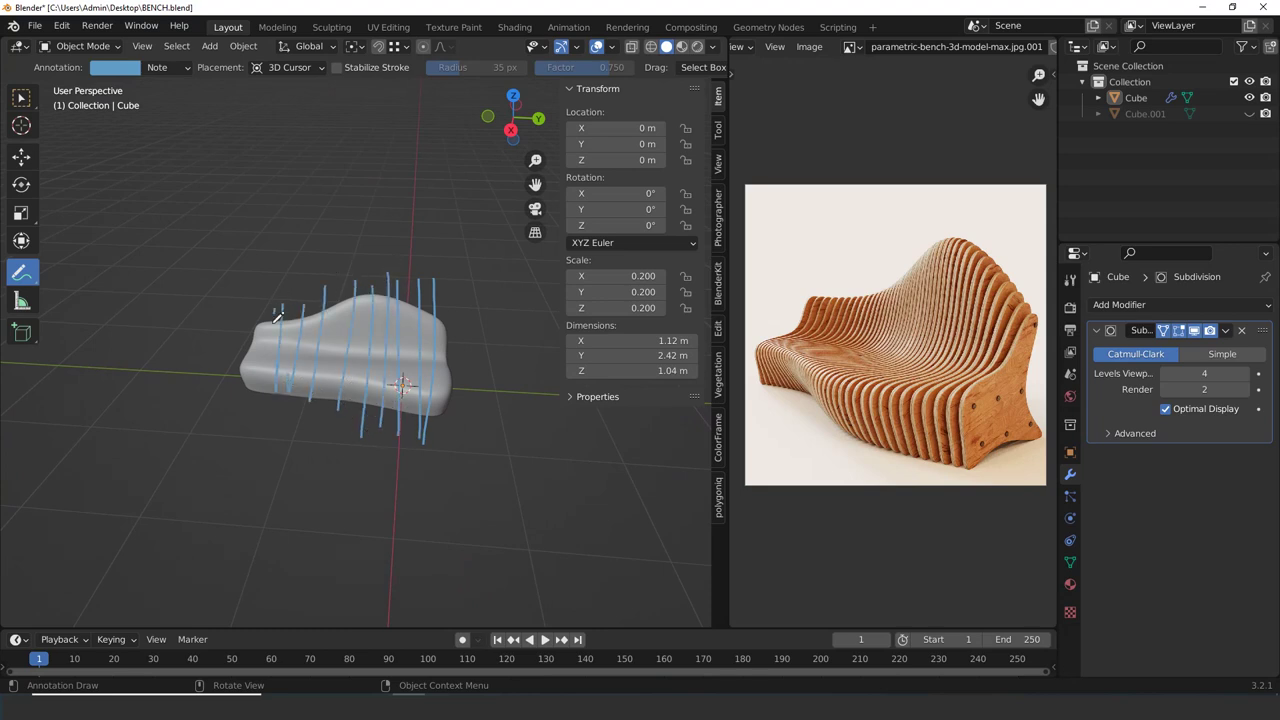
pyautogui.moveTo(363, 454)
pyautogui.mouseDown(button='middle')
pyautogui.moveTo(357, 437)
pyautogui.moveTo(443, 446)
pyautogui.moveTo(440, 420)
pyautogui.moveTo(336, 438)
pyautogui.mouseUp(button='middle')
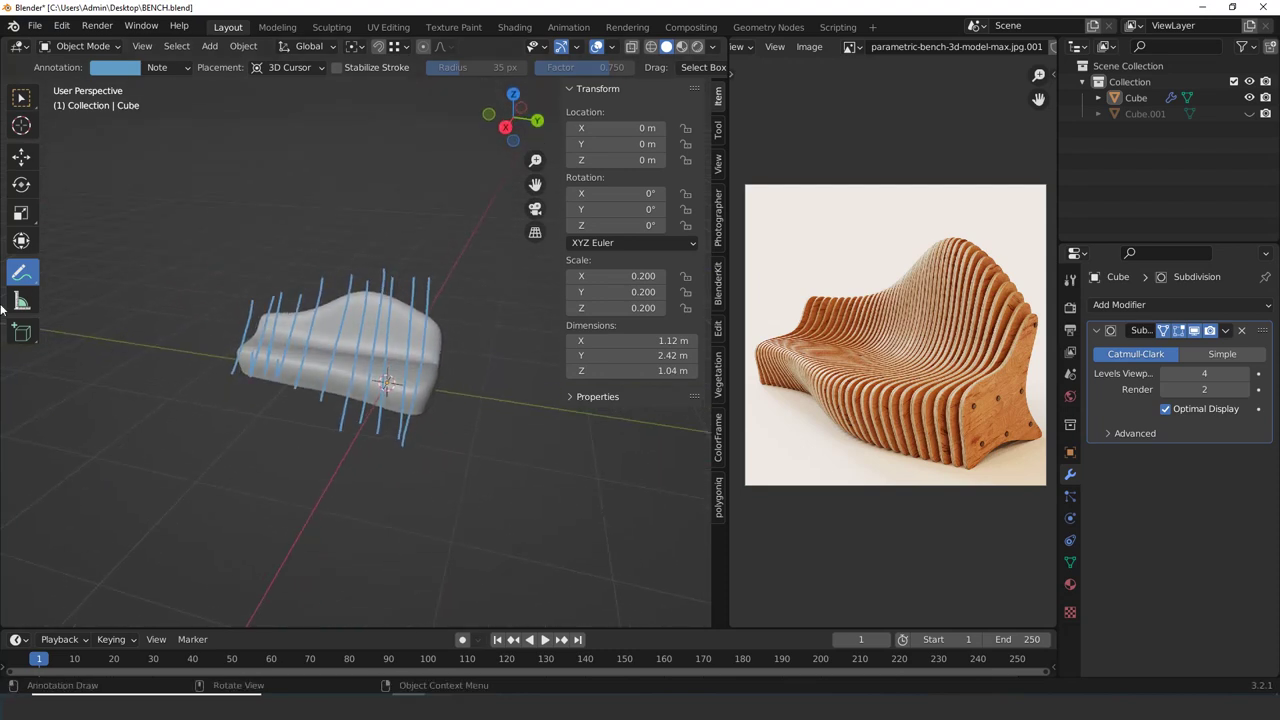
pyautogui.click(21, 272)
pyautogui.click(121, 377)
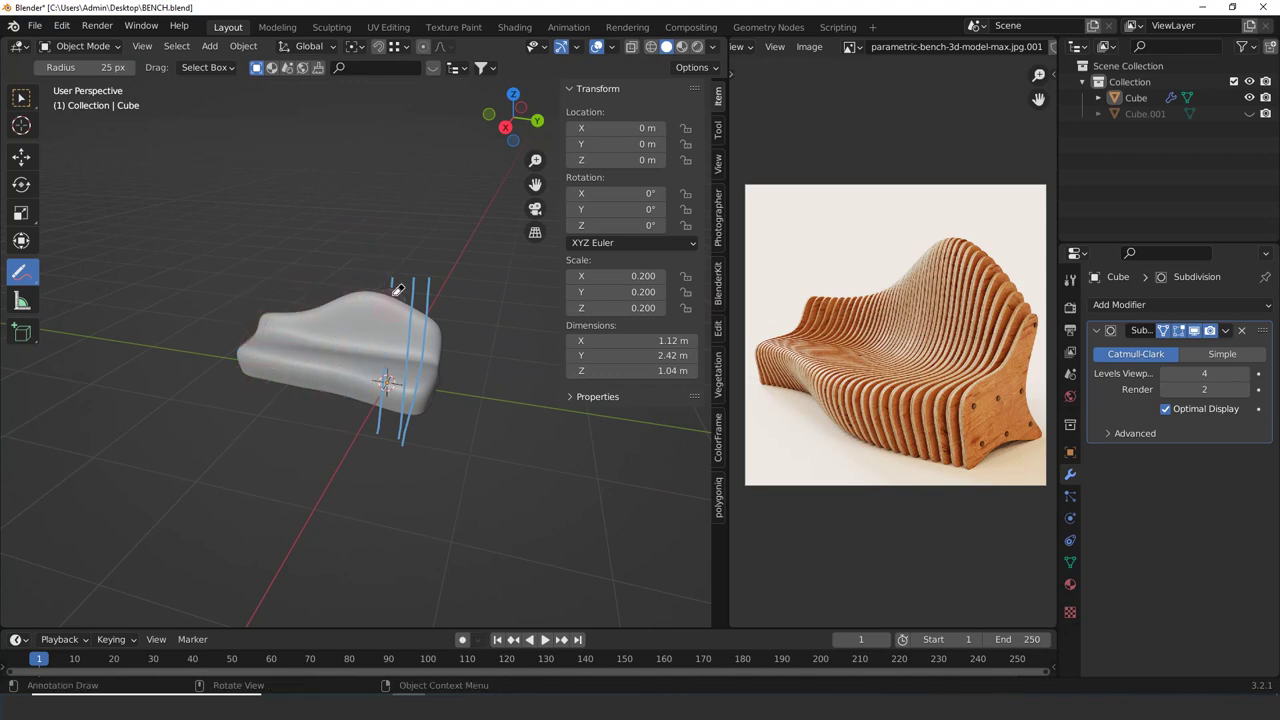
pyautogui.click(24, 102)
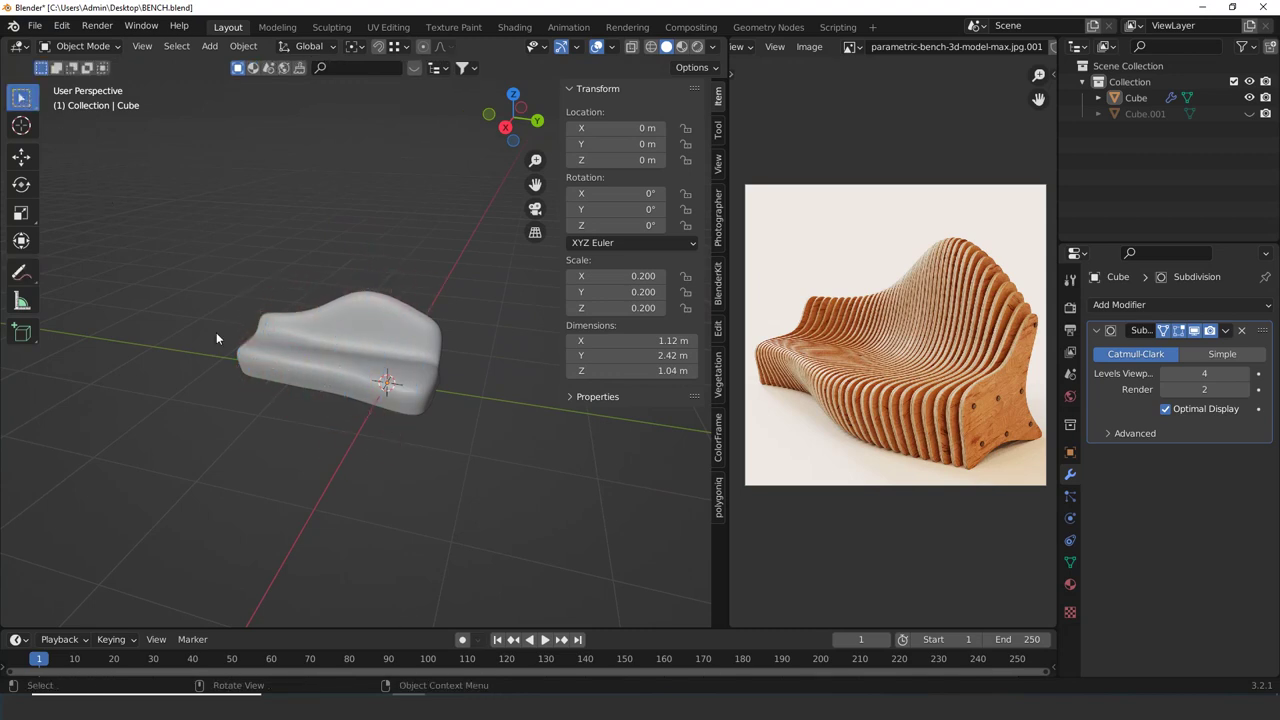
# Save the bench file
pyautogui.scroll(-1, 354, 392)
pyautogui.scroll(2, 354, 392)
pyautogui.hotkey('ctrl', 's')
# Place the 3D cursor on the bench's end face near its lower edge
pyautogui.moveTo(354, 392); pyautogui.dragTo(366, 415, button='middle')
pyautogui.keyDown('shift'); pyautogui.rightClick(357, 416); pyautogui.keyUp('shift')
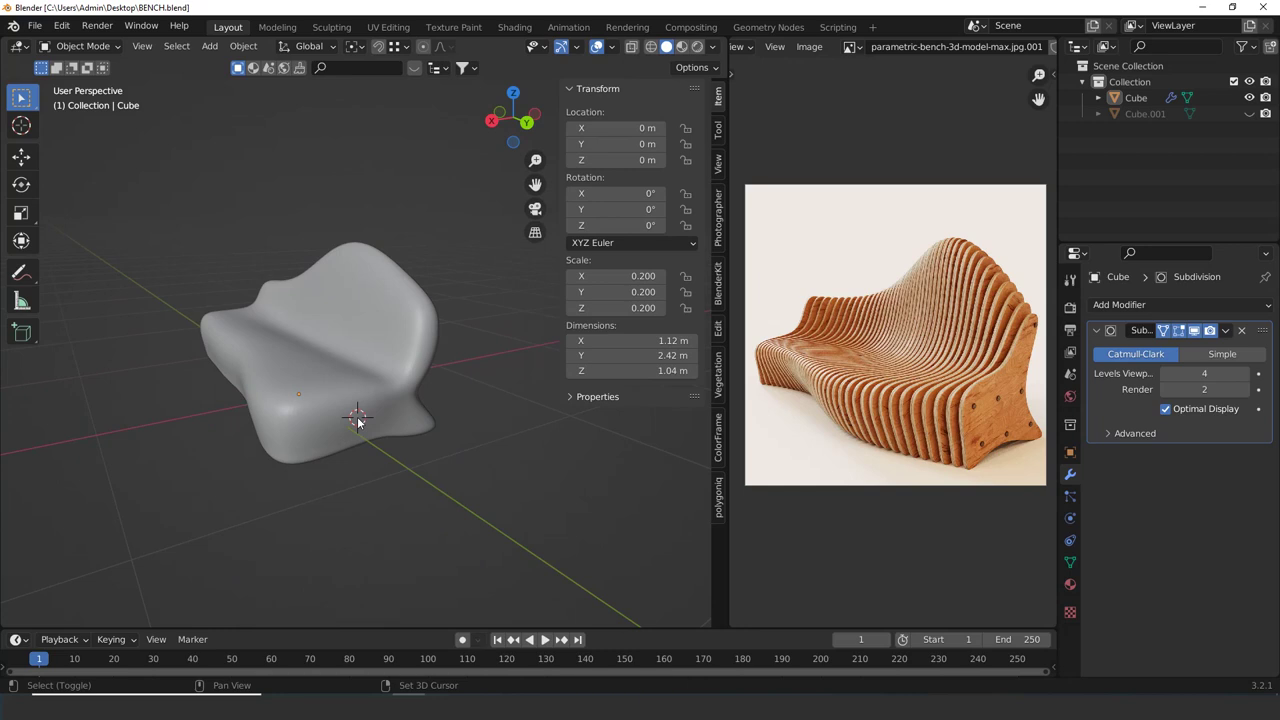
pyautogui.keyDown('shift'); pyautogui.rightClick(349, 425); pyautogui.keyUp('shift')
pyautogui.keyDown('shift'); pyautogui.rightClick(359, 417); pyautogui.keyUp('shift')
pyautogui.scroll(-2, 359, 425)
pyautogui.moveTo(359, 425)
pyautogui.mouseDown(button='middle')
pyautogui.moveTo(327, 454)
pyautogui.moveTo(348, 447)
pyautogui.mouseUp(button='middle')
pyautogui.scroll(3, 327, 454)
pyautogui.scroll(-2, 327, 454)
pyautogui.scroll(2, 347, 448)
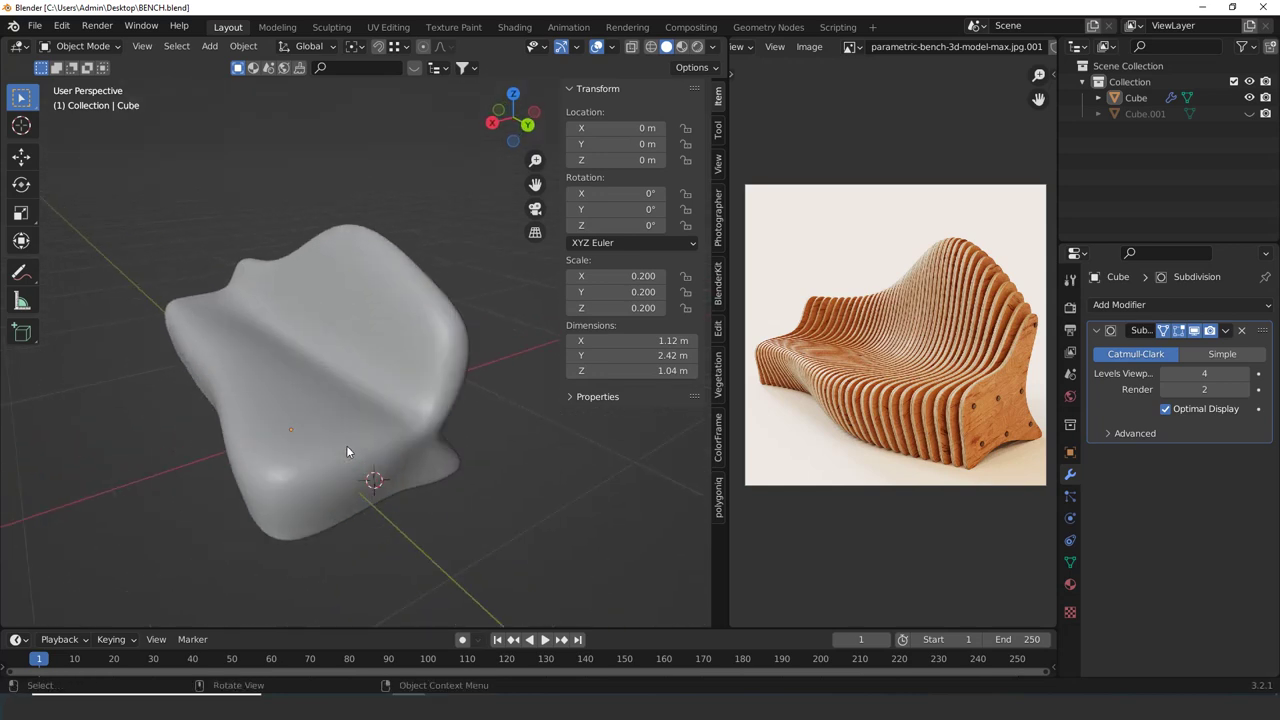
pyautogui.scroll(-5, 346, 444)
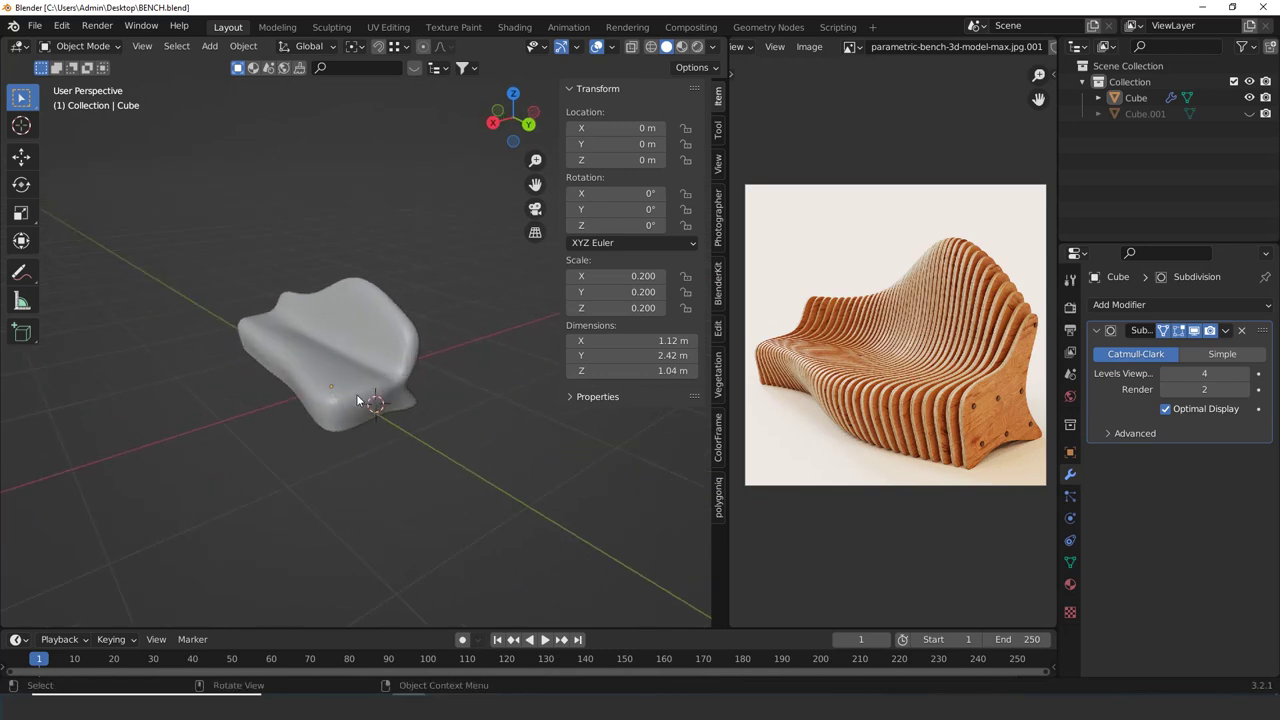
# Add a mesh plane at the 3D cursor and rotate it 90° about the X axis
pyautogui.hotkey('shift', 'a')
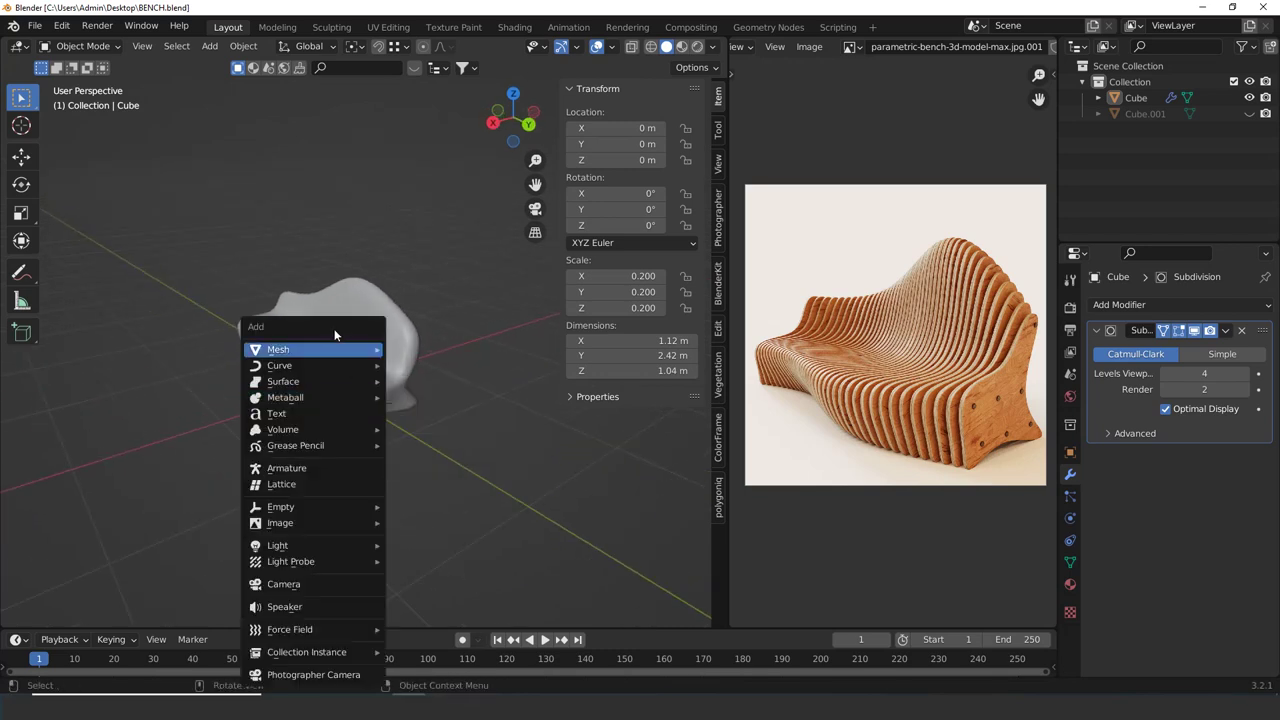
pyautogui.click(210, 46)
pyautogui.moveTo(255, 64)
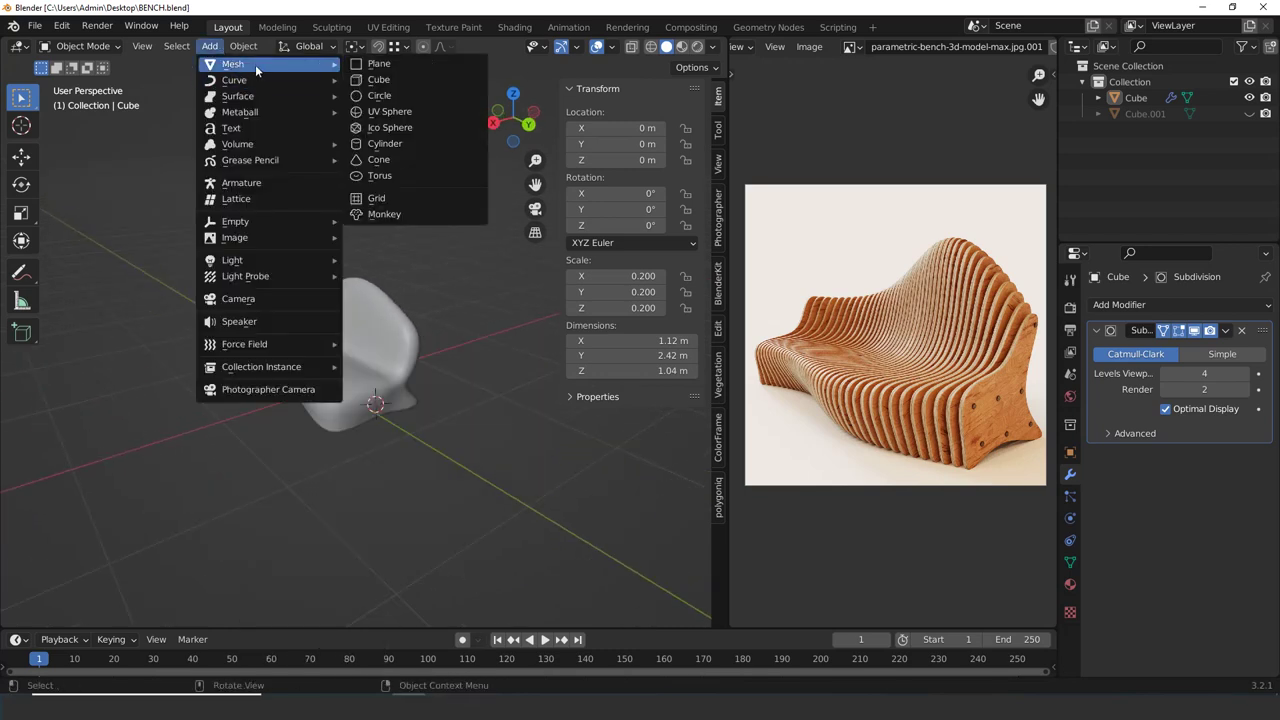
pyautogui.click(378, 63)
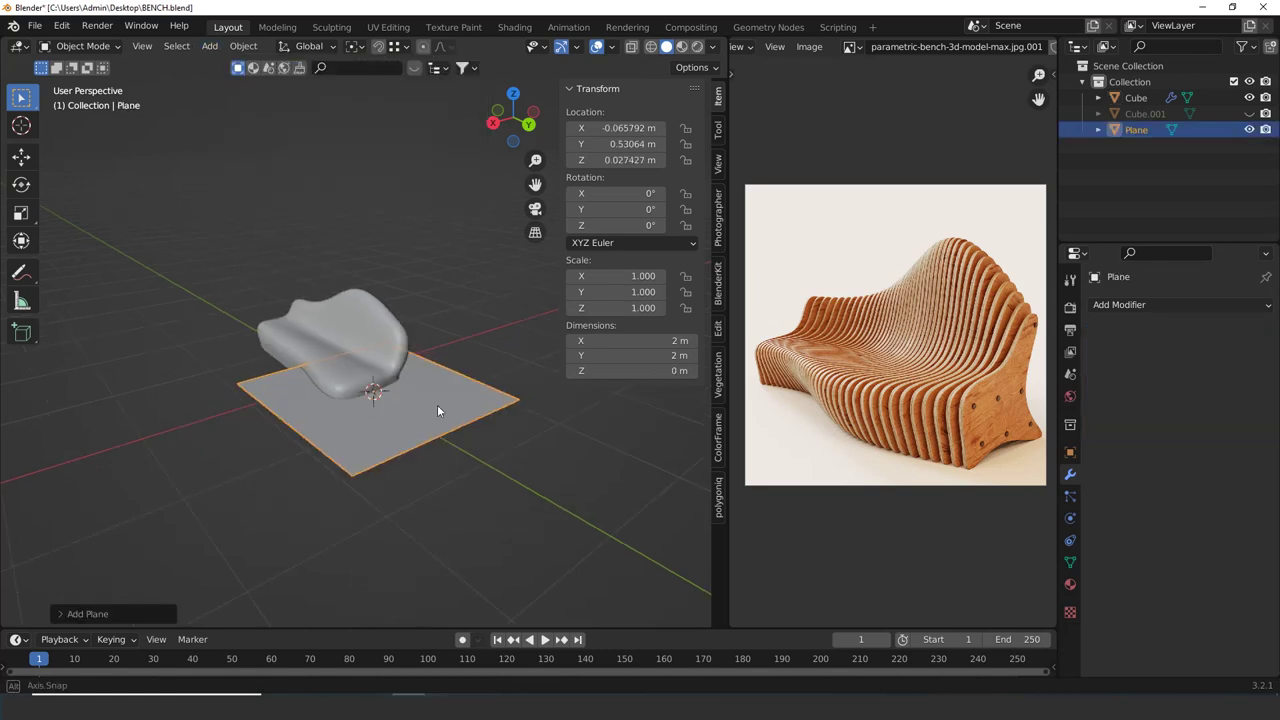
pyautogui.scroll(-2, 437, 406)
pyautogui.press('r')
pyautogui.write('x')
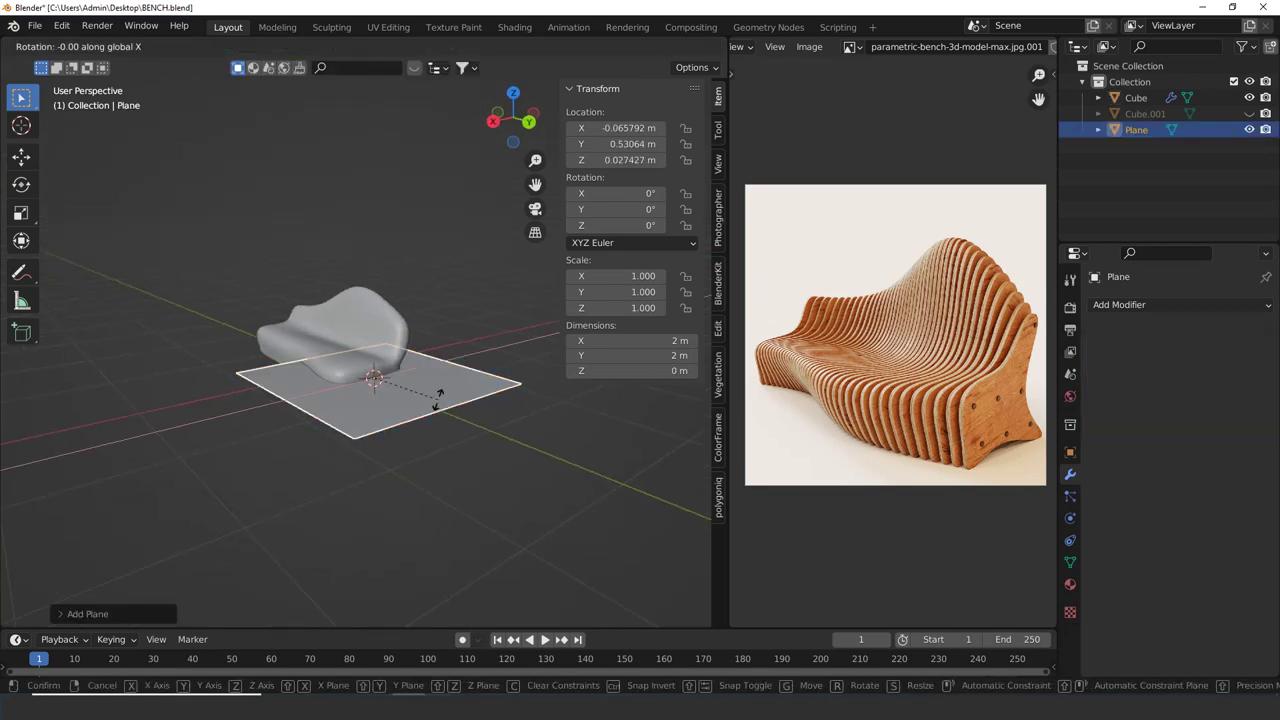
pyautogui.write('90')
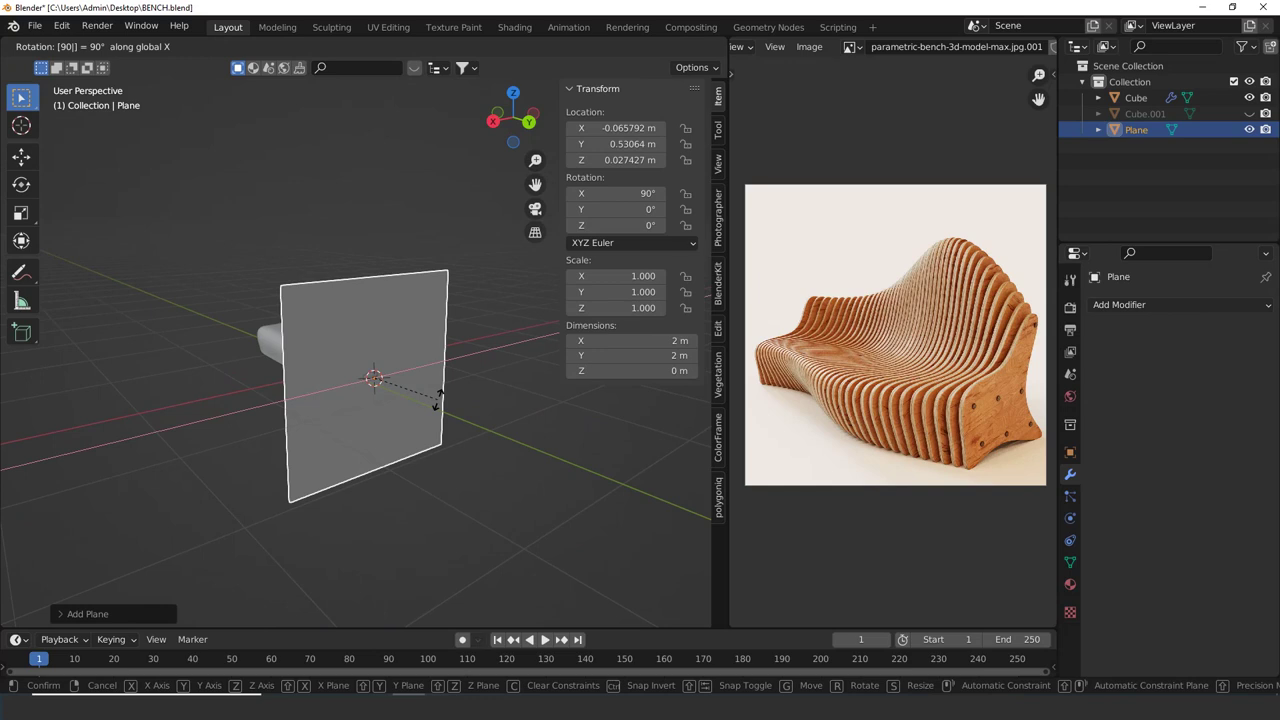
pyautogui.press('Return')
# In front view, scale the plane to about 1.09 m square and centre it around the bench profile at about X -0.19 m, Z 0.30 m
pyautogui.press('KP_1')
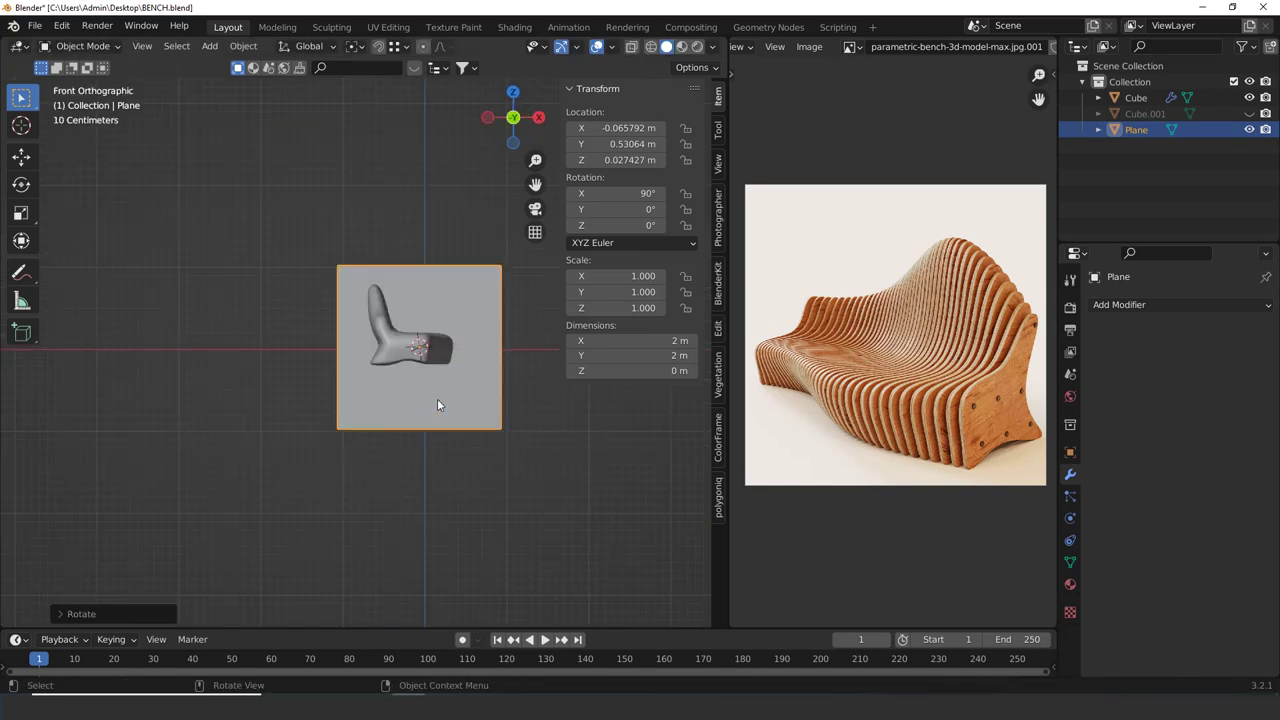
pyautogui.scroll(3, 438, 400)
pyautogui.keyDown('shift'); pyautogui.moveTo(458, 412); pyautogui.dragTo(356, 462, button='middle'); pyautogui.keyUp('shift')
pyautogui.press('s')
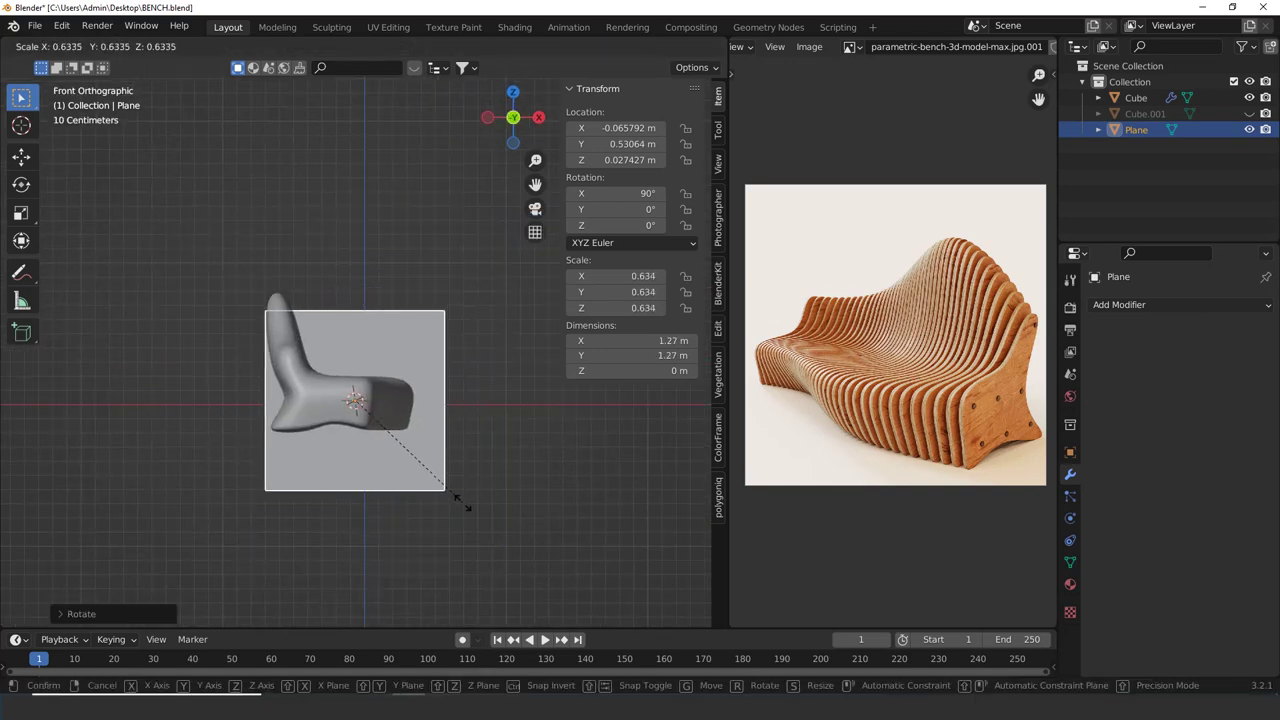
pyautogui.click(462, 503)
pyautogui.press('g')
pyautogui.click(443, 460)
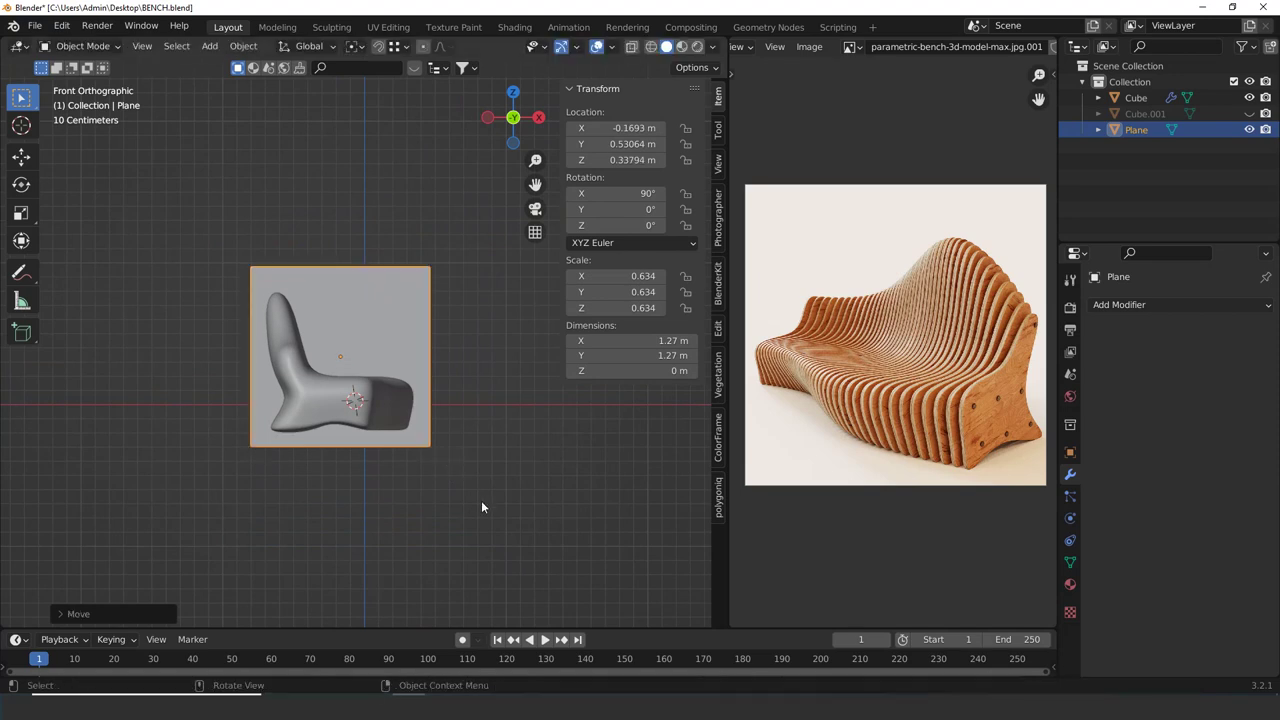
pyautogui.press('s')
pyautogui.click(464, 481)
pyautogui.press('g')
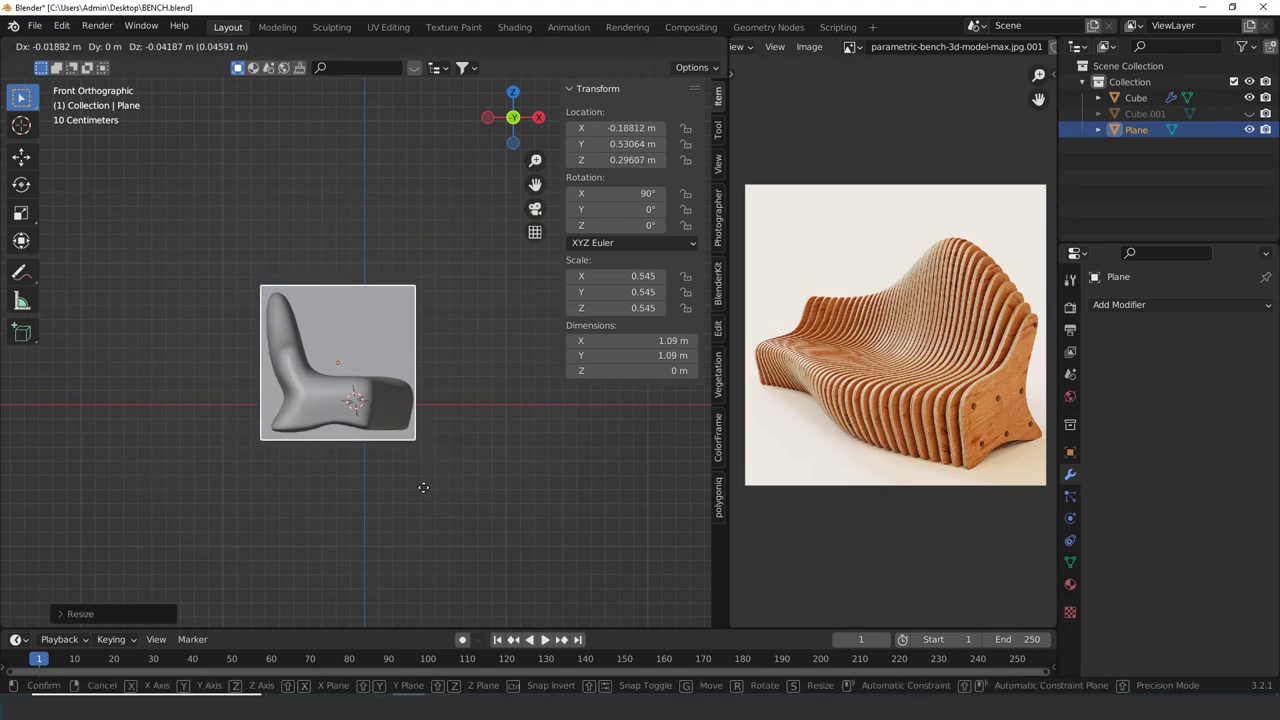
pyautogui.click(421, 487)
# Apply the plane's scale and rotation
pyautogui.moveTo(457, 463); pyautogui.dragTo(337, 514, button='middle')
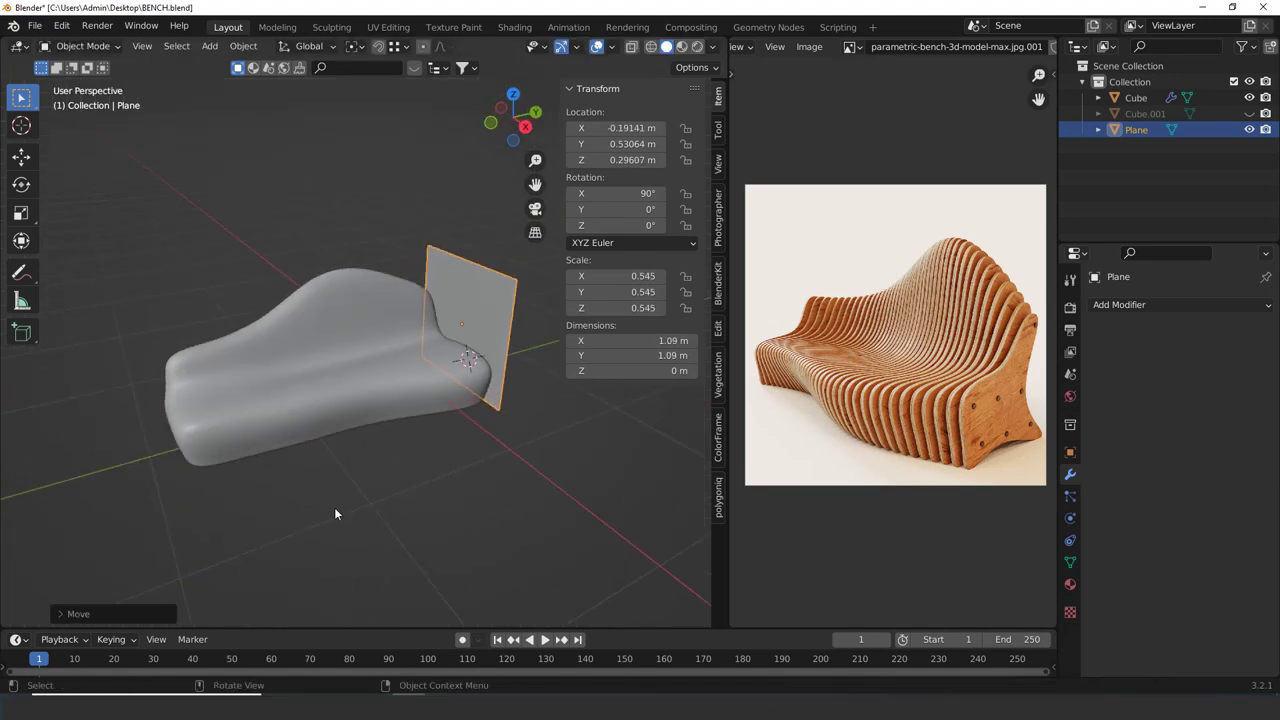
pyautogui.click(458, 469)
pyautogui.click(493, 363)
pyautogui.hotkey('ctrl', 'a')
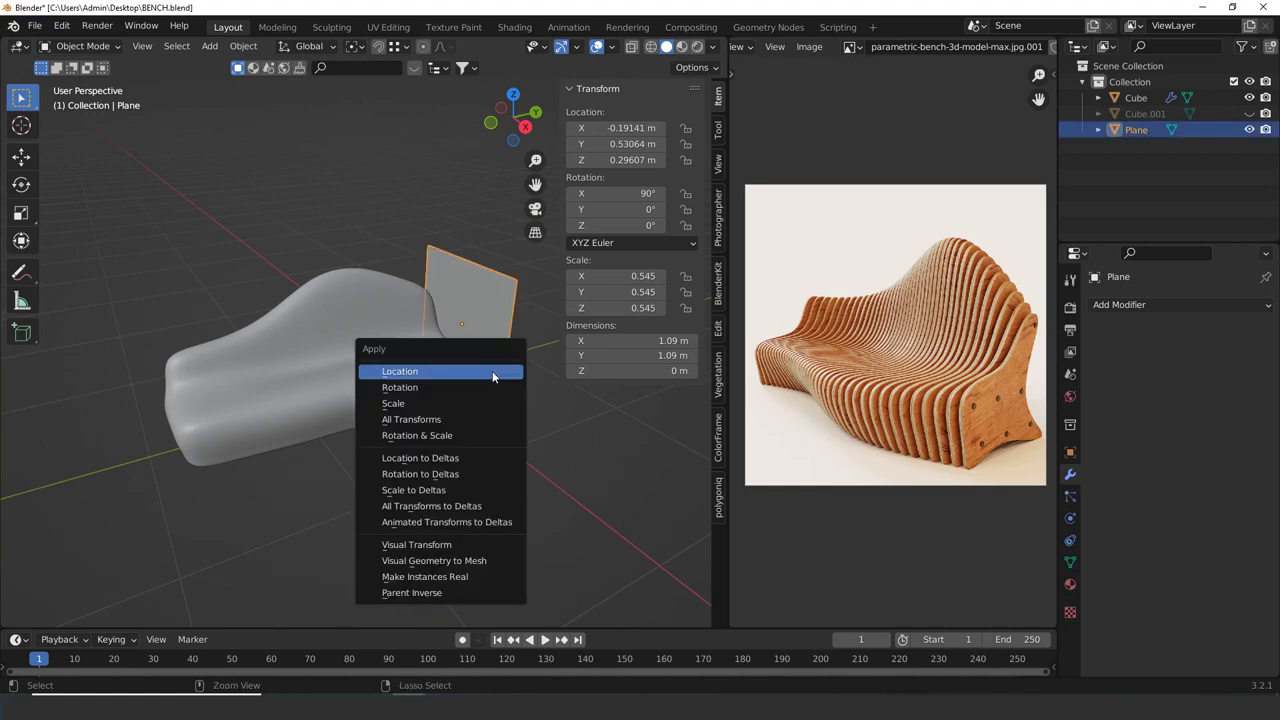
pyautogui.click(437, 405)
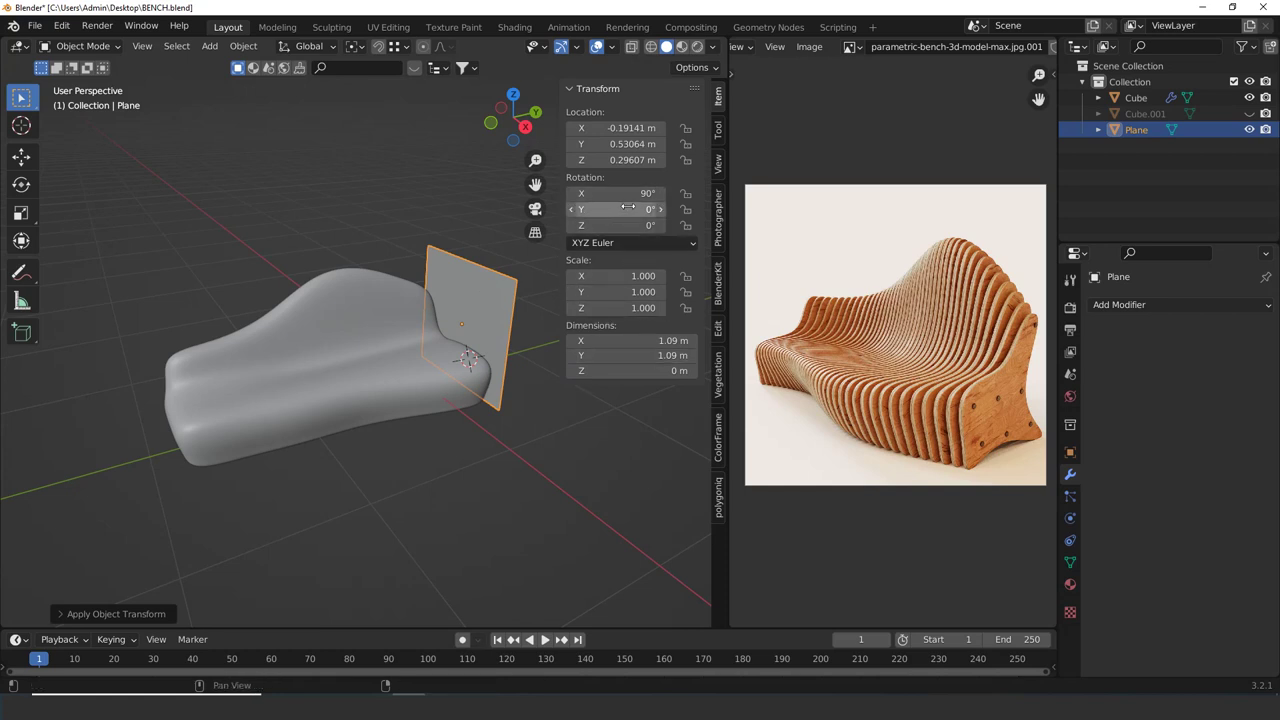
pyautogui.hotkey('ctrl', 'a')
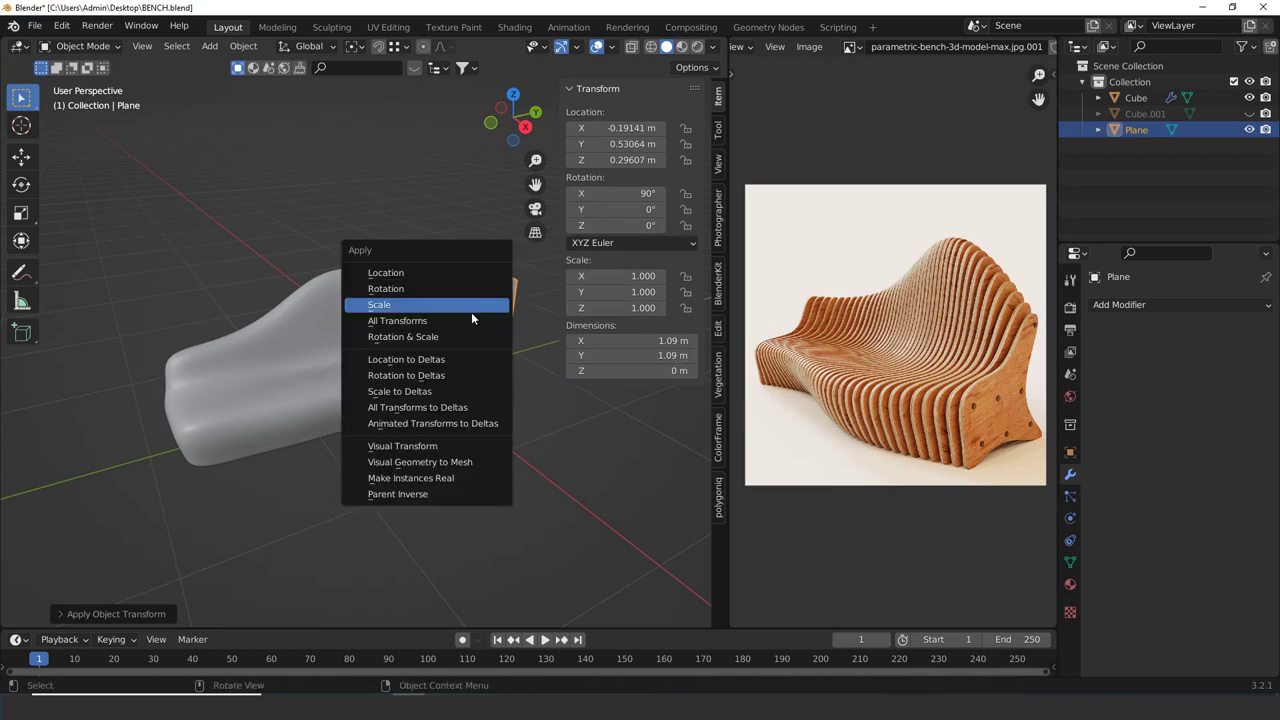
pyautogui.click(443, 289)
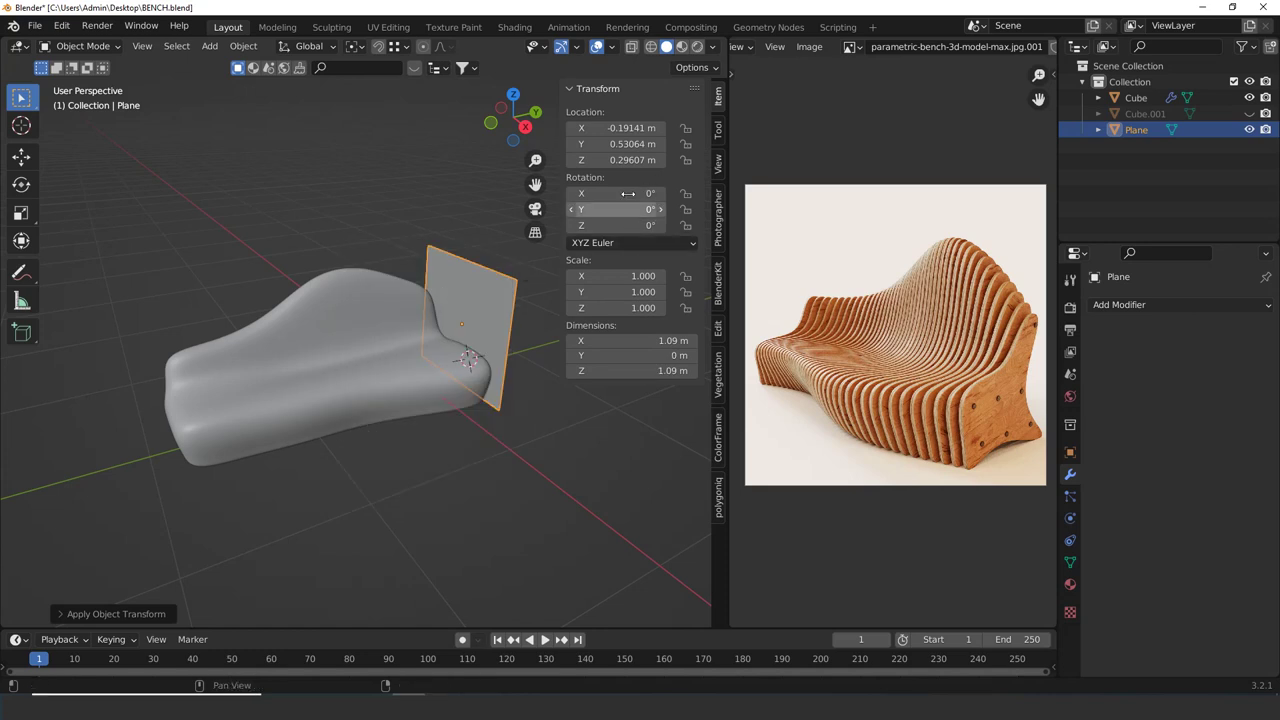
pyautogui.press('Tab')
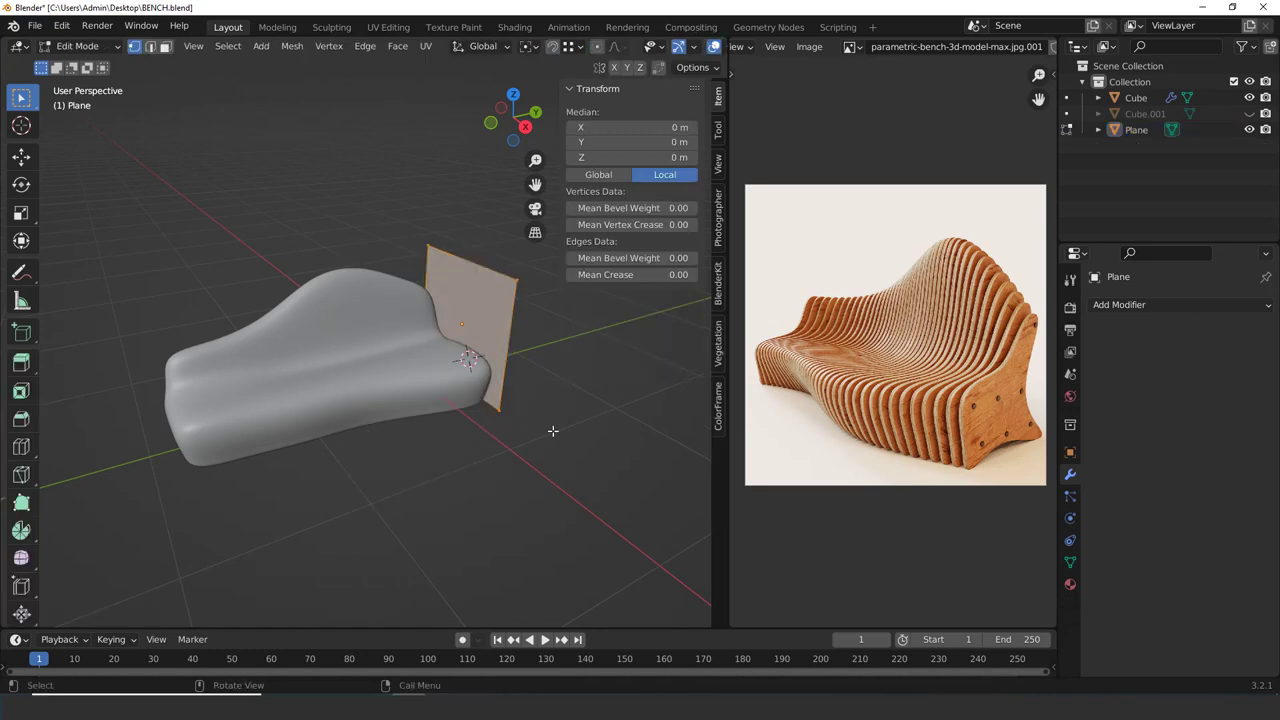
pyautogui.press('Tab')
# Add an Array modifier to the upright plane and collapse the modifier's settings
pyautogui.click(552, 428)
pyautogui.moveTo(552, 428); pyautogui.dragTo(515, 388, button='middle')
pyautogui.click(456, 394)
pyautogui.click(1137, 305)
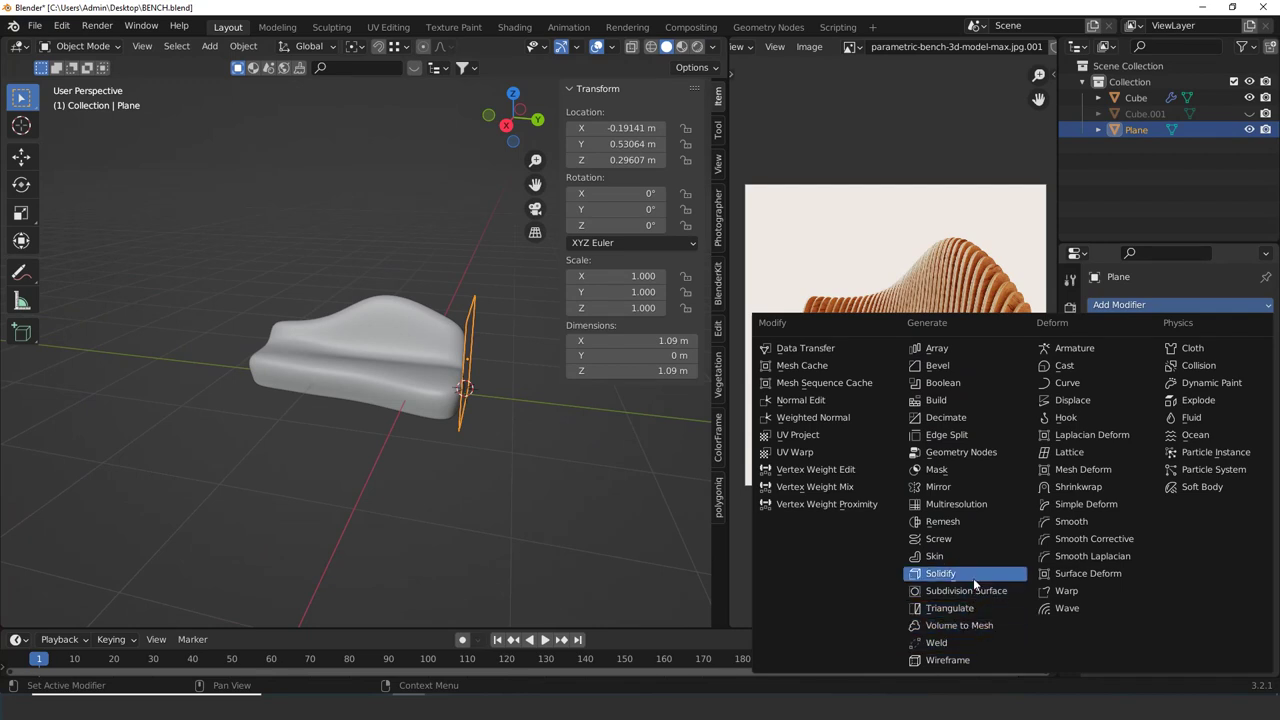
pyautogui.click(960, 349)
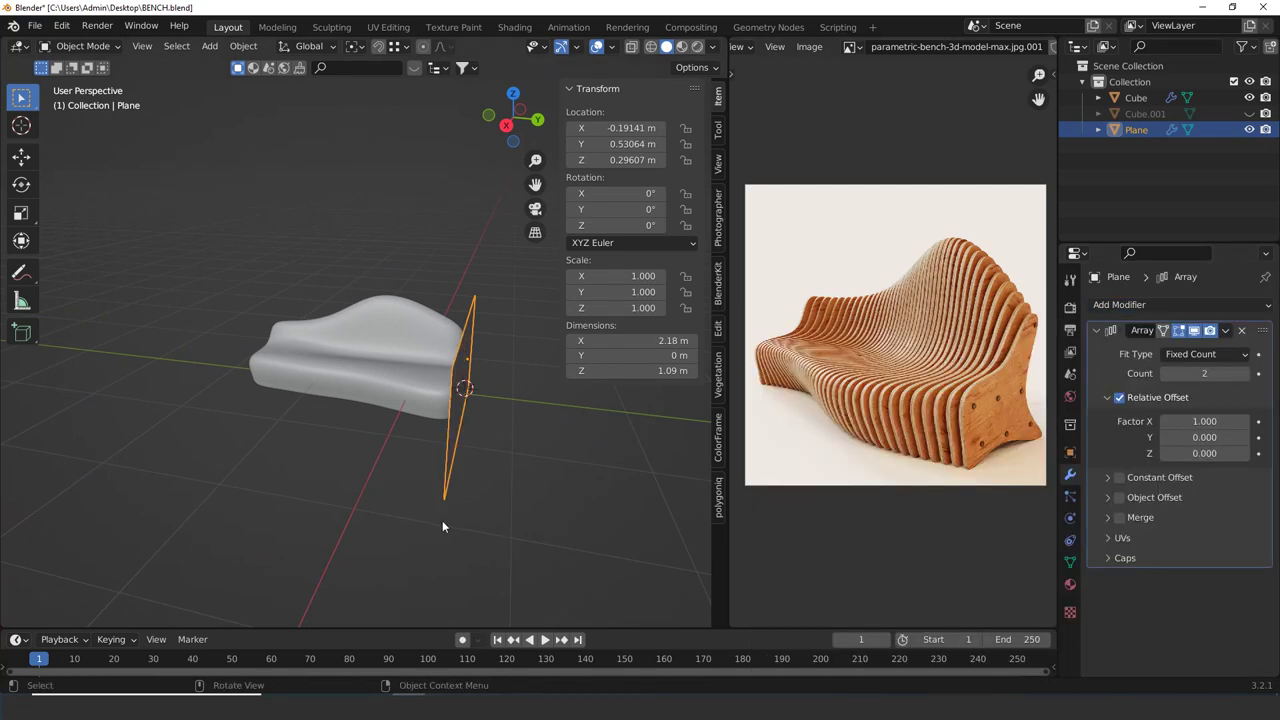
pyautogui.moveTo(442, 520); pyautogui.dragTo(572, 516, button='middle')
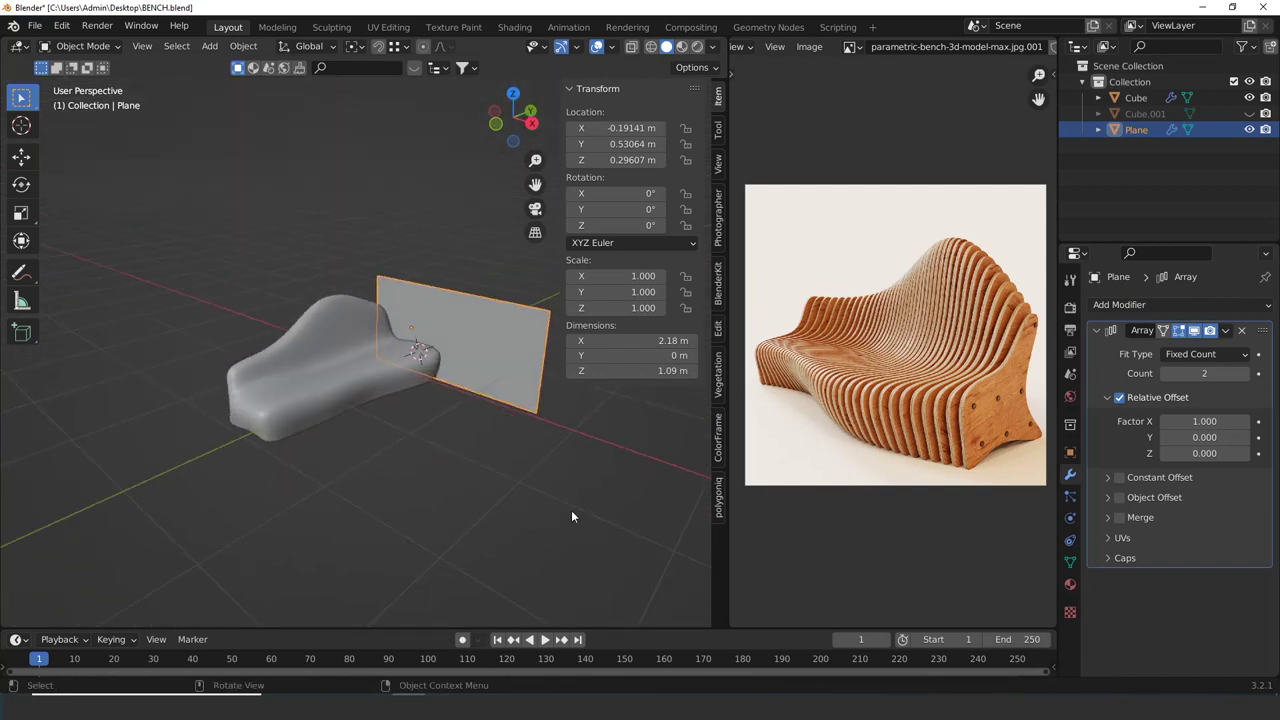
pyautogui.moveTo(572, 516); pyautogui.dragTo(489, 521, button='middle')
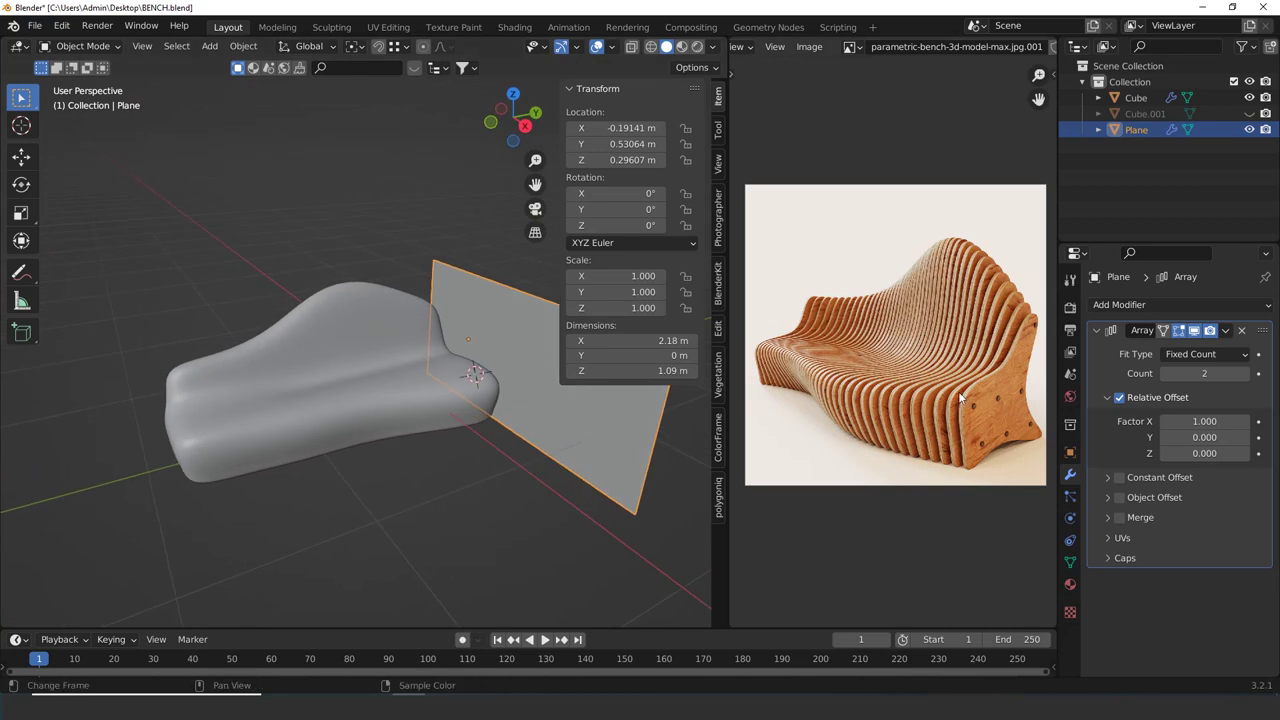
pyautogui.click(1098, 331)
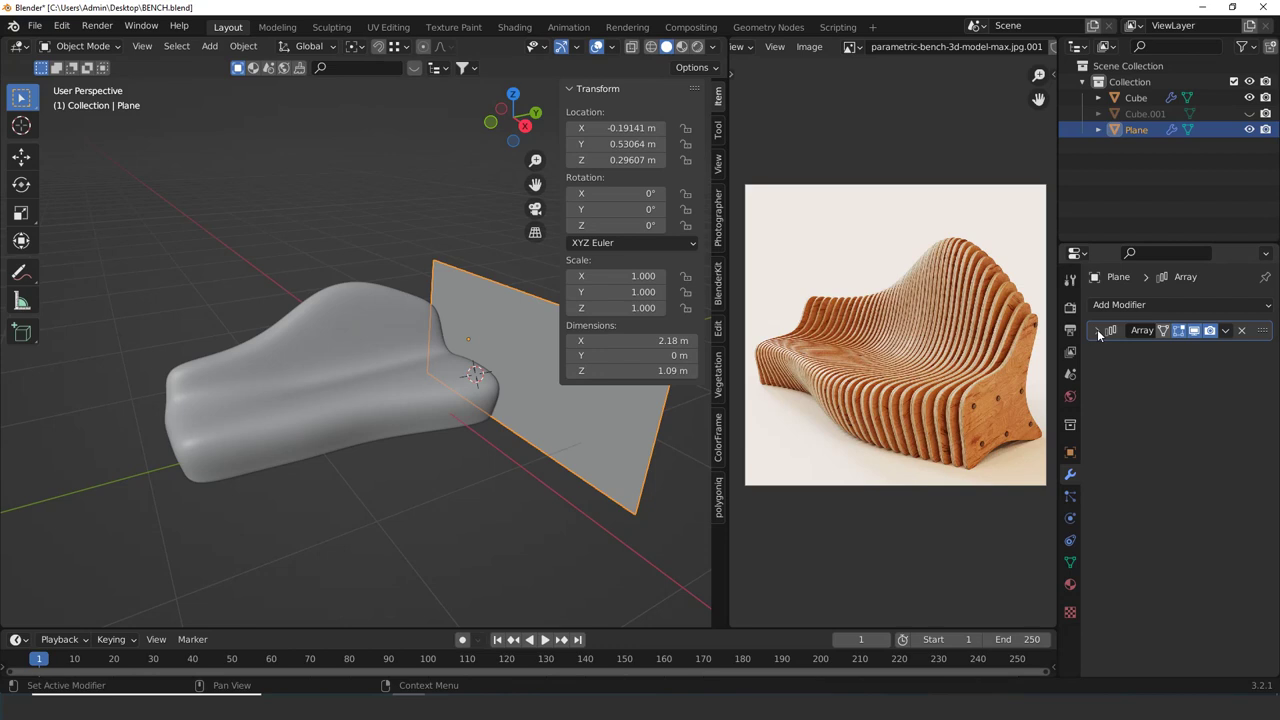
# Expand the Array modifier's settings, toggle Relative Offset off and on, and set its X factor to 1.15
pyautogui.click(1097, 329)
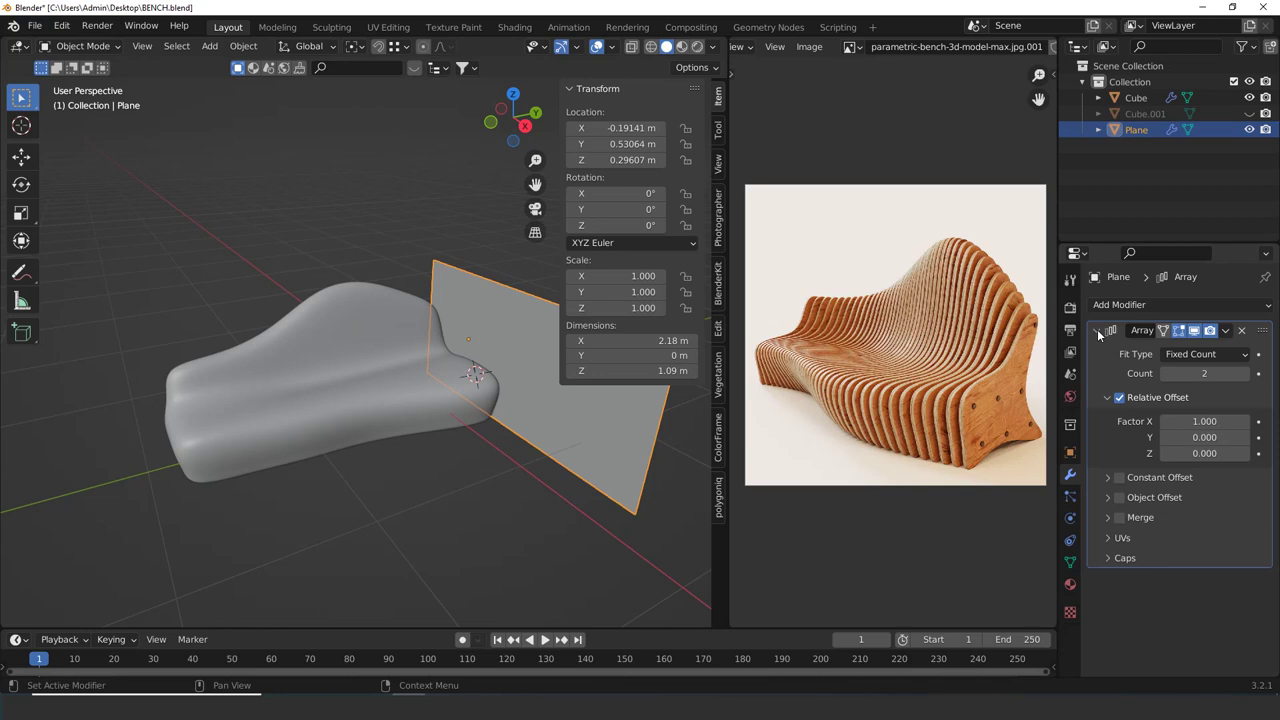
pyautogui.moveTo(548, 347); pyautogui.dragTo(483, 474, button='middle')
pyautogui.click(1119, 397)
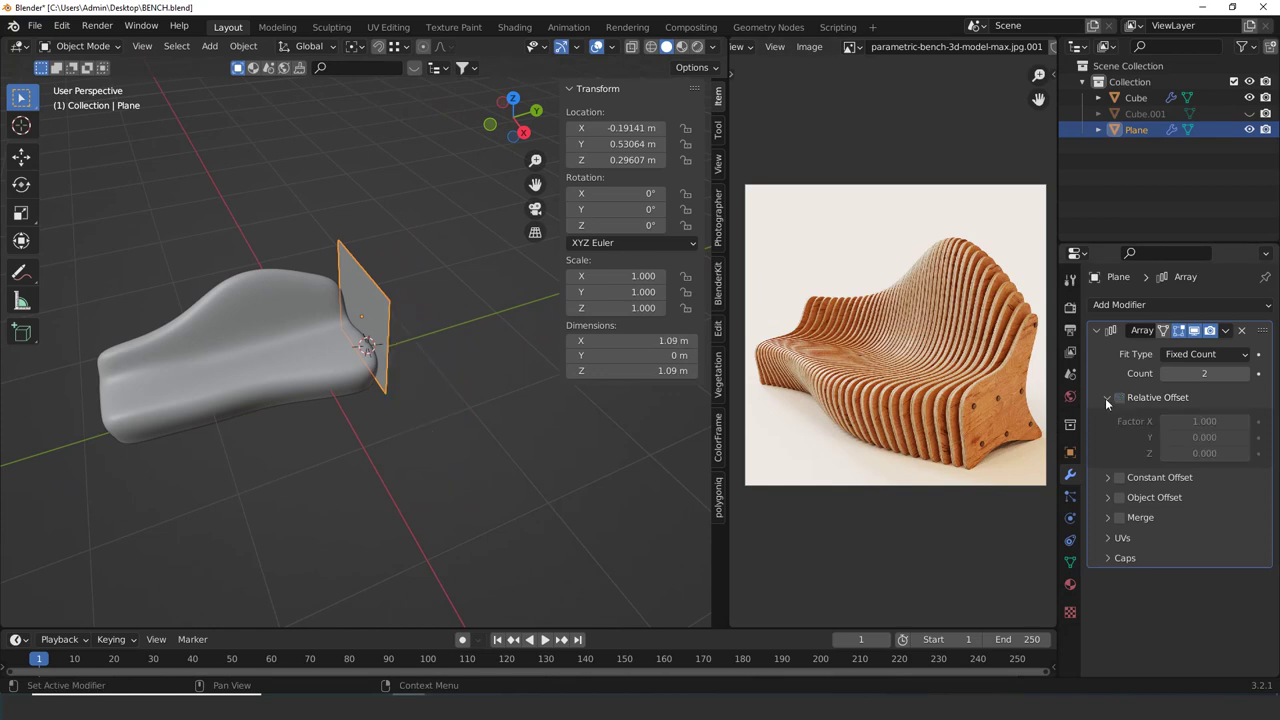
pyautogui.click(1119, 397)
pyautogui.moveTo(430, 425); pyautogui.dragTo(787, 443, button='middle')
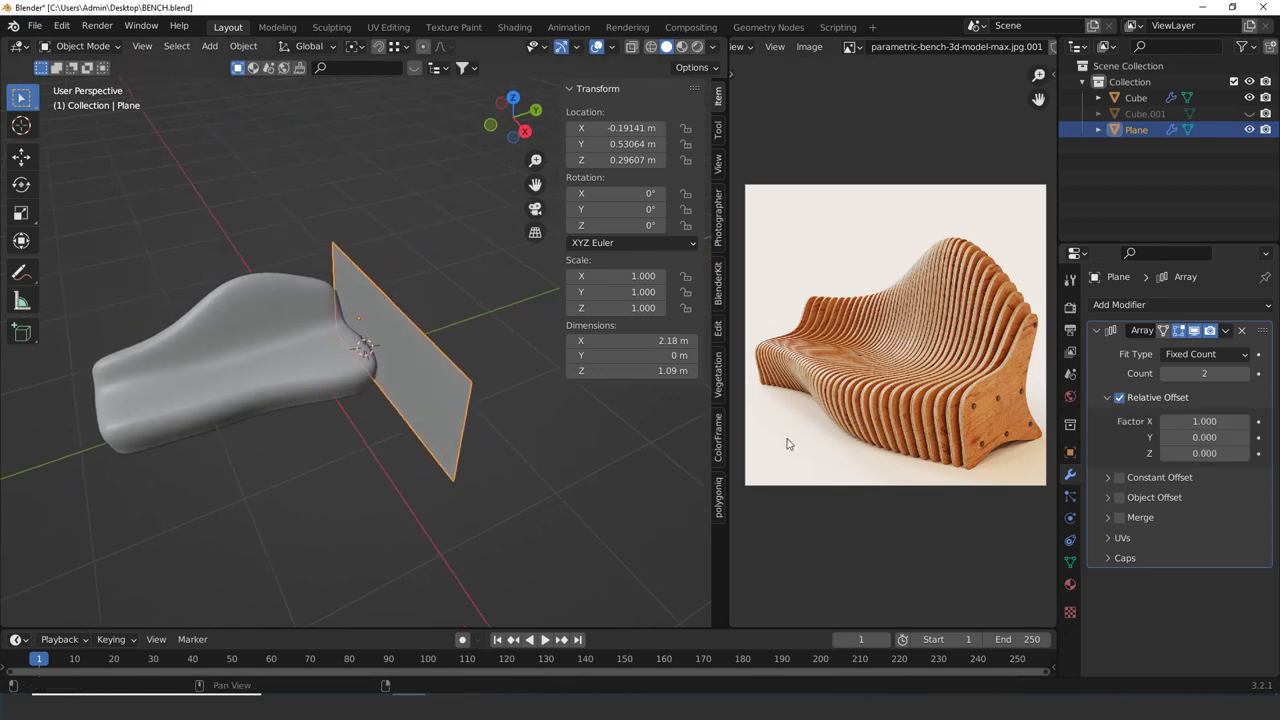
pyautogui.moveTo(1205, 421)
pyautogui.mouseDown()
pyautogui.moveTo(1180, 421)
pyautogui.moveTo(1225, 421)
pyautogui.mouseUp()
pyautogui.moveTo(464, 373); pyautogui.dragTo(410, 372, button='middle')
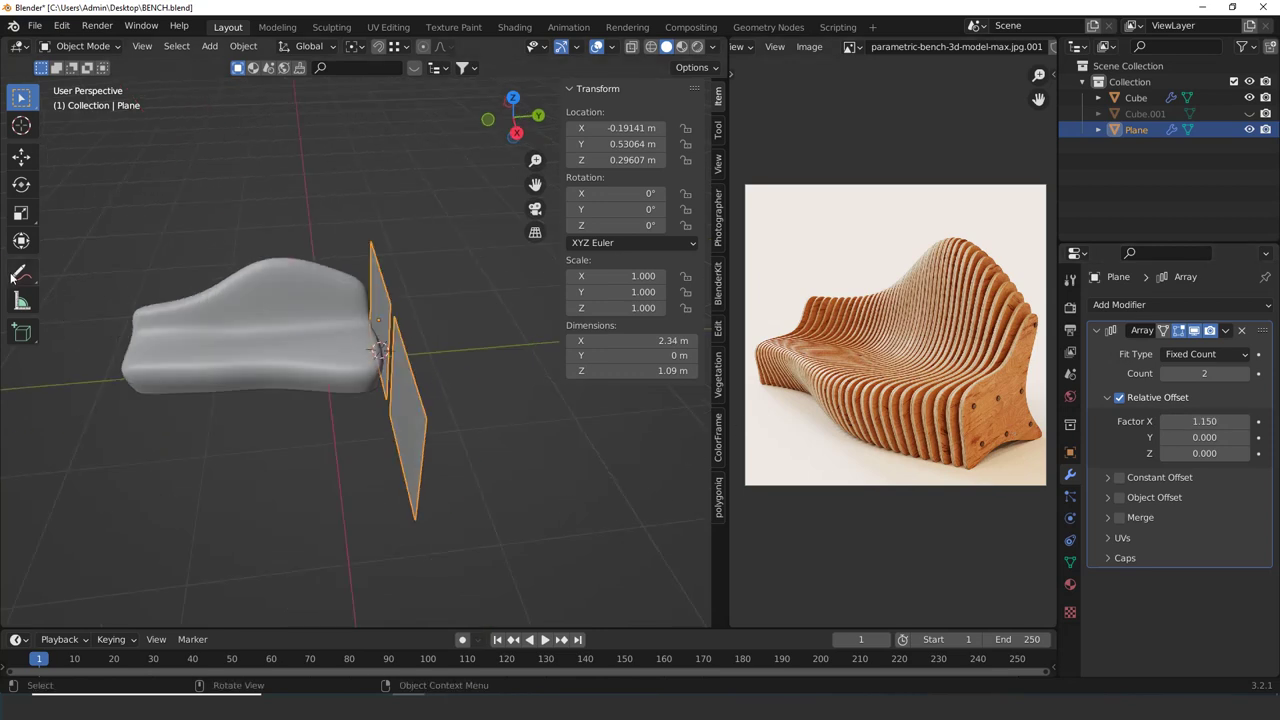
# Annotate a freehand double-headed arrow along the bench's length to mark the intended array direction
pyautogui.moveTo(14, 276); pyautogui.dragTo(110, 273)
pyautogui.moveTo(464, 323)
pyautogui.mouseDown()
pyautogui.moveTo(416, 318)
pyautogui.moveTo(497, 311)
pyautogui.moveTo(481, 325)
pyautogui.mouseUp()
pyautogui.moveTo(396, 384)
pyautogui.mouseDown(button='middle')
pyautogui.moveTo(536, 348)
pyautogui.moveTo(490, 352)
pyautogui.mouseUp(button='middle')
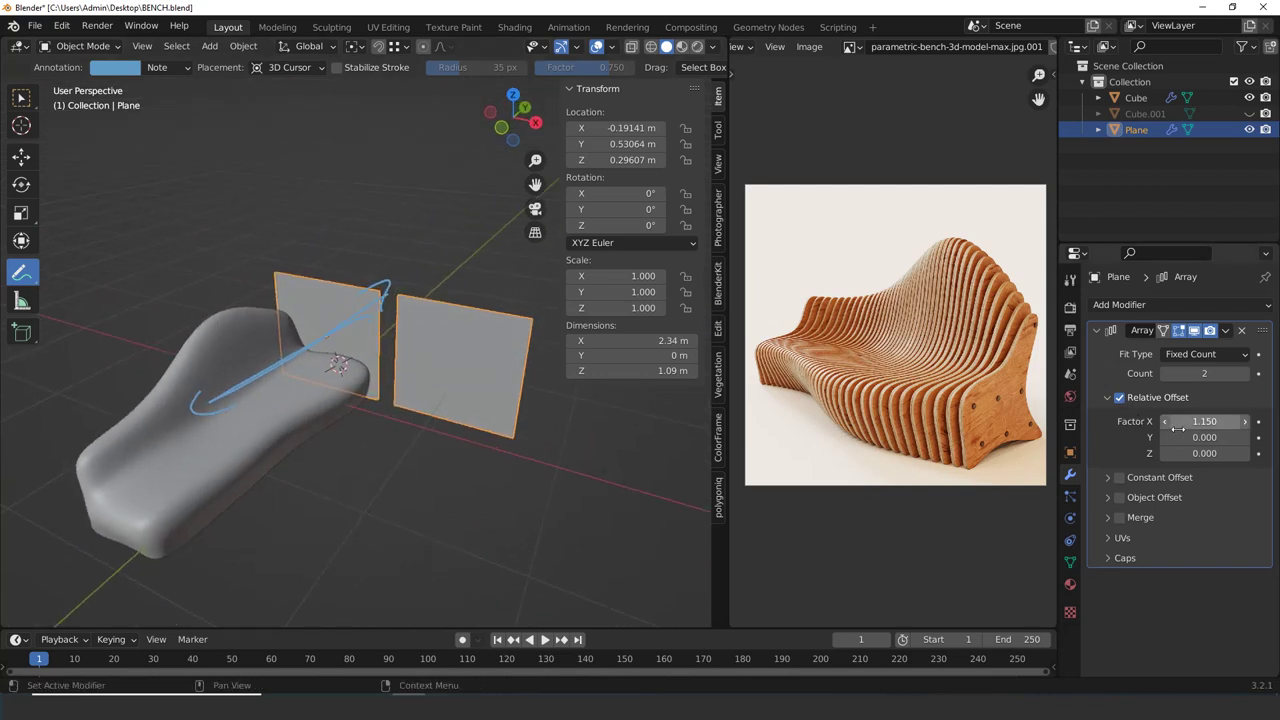
# Try changing the array's relative offset factors, including X 2.45 and Z 0.5
pyautogui.moveTo(1200, 454)
pyautogui.mouseDown()
pyautogui.moveTo(1150, 454)
pyautogui.moveTo(1232, 454)
pyautogui.moveTo(1218, 454)
pyautogui.mouseUp()
pyautogui.moveTo(1201, 438)
pyautogui.mouseDown()
pyautogui.moveTo(1147, 421)
pyautogui.moveTo(1237, 421)
pyautogui.moveTo(1232, 453)
pyautogui.moveTo(1196, 453)
pyautogui.moveTo(1222, 437)
pyautogui.mouseUp()
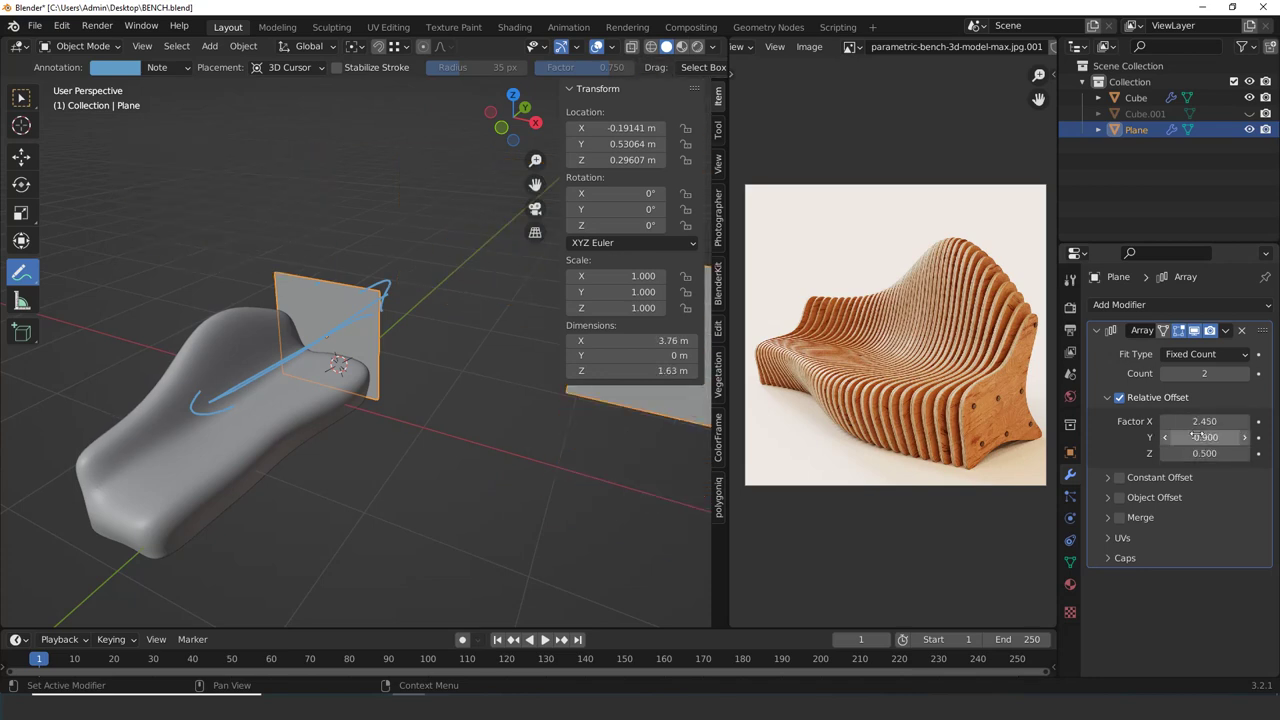
# Turn off the array's Relative Offset, enable Constant Offset instead, and expand its distance settings
pyautogui.click(1119, 398)
pyautogui.click(1107, 398)
pyautogui.click(1119, 417)
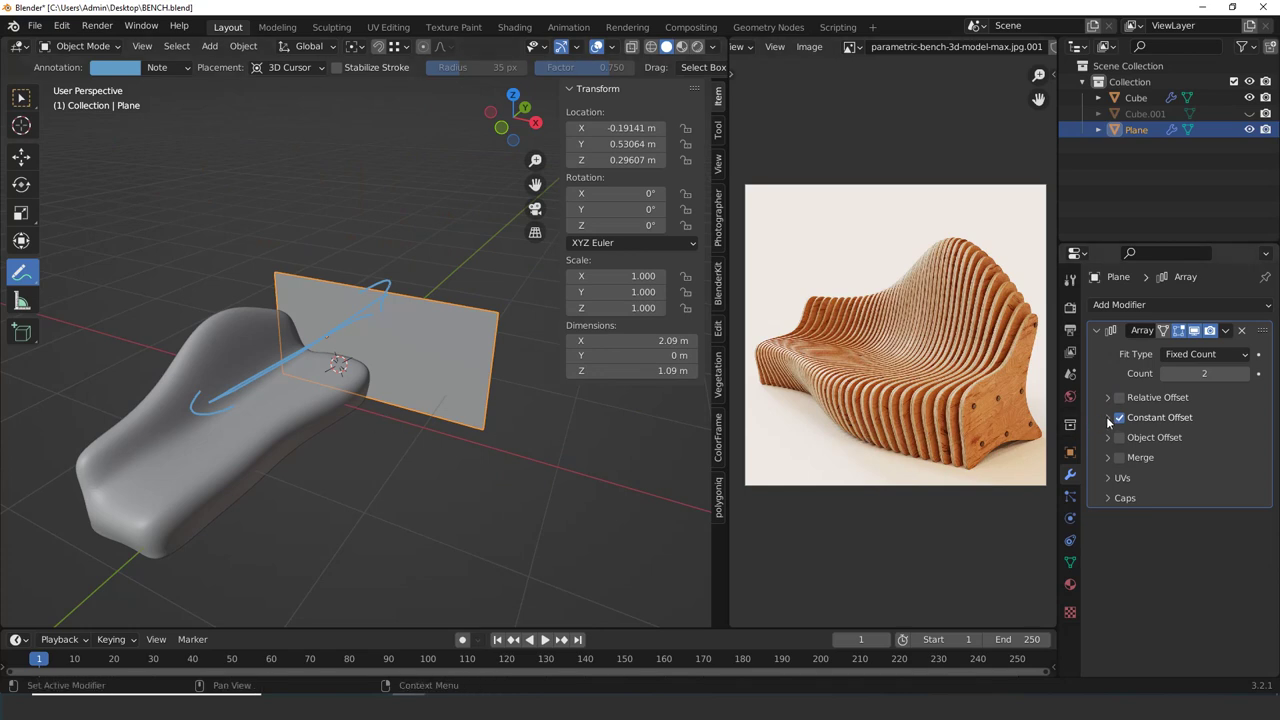
pyautogui.click(1107, 419)
# Erase the arrow annotation drawn along the bench
pyautogui.moveTo(626, 434); pyautogui.dragTo(410, 405, button='middle')
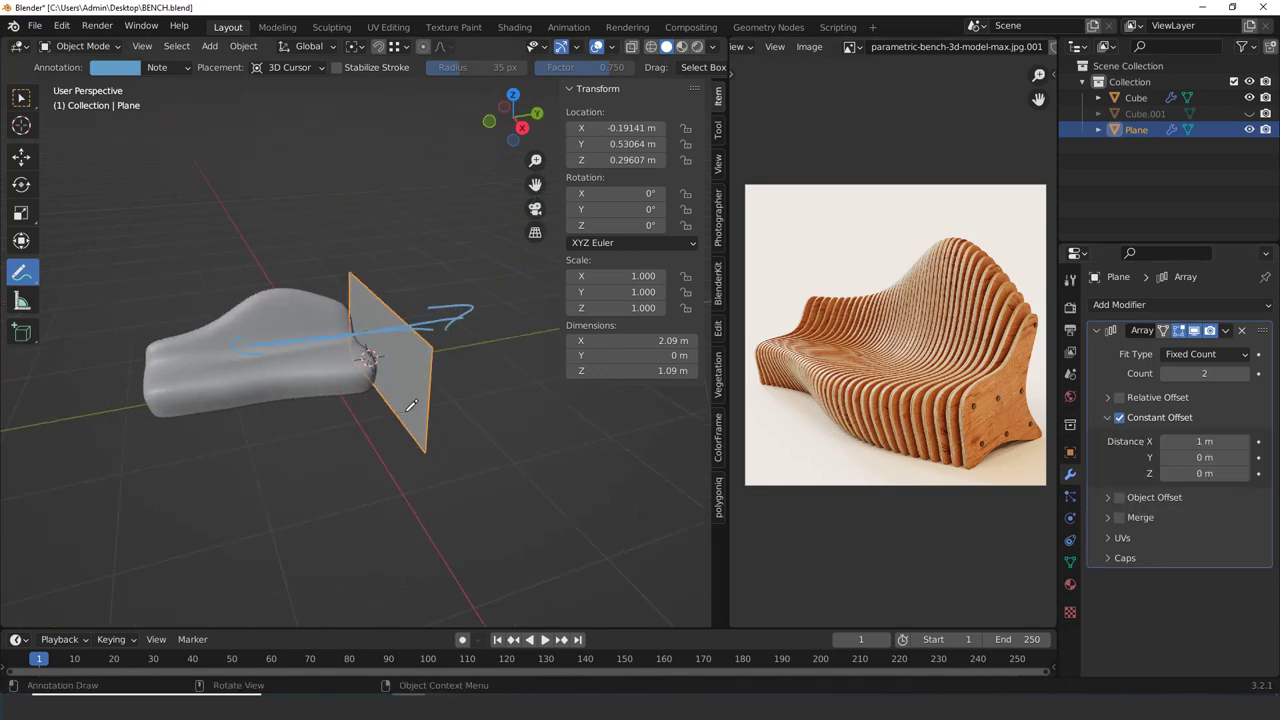
pyautogui.moveTo(14, 283); pyautogui.dragTo(102, 370)
pyautogui.moveTo(189, 353)
pyautogui.mouseDown()
pyautogui.moveTo(445, 318)
pyautogui.moveTo(486, 292)
pyautogui.mouseUp()
pyautogui.moveTo(380, 345); pyautogui.dragTo(540, 455, button='middle')
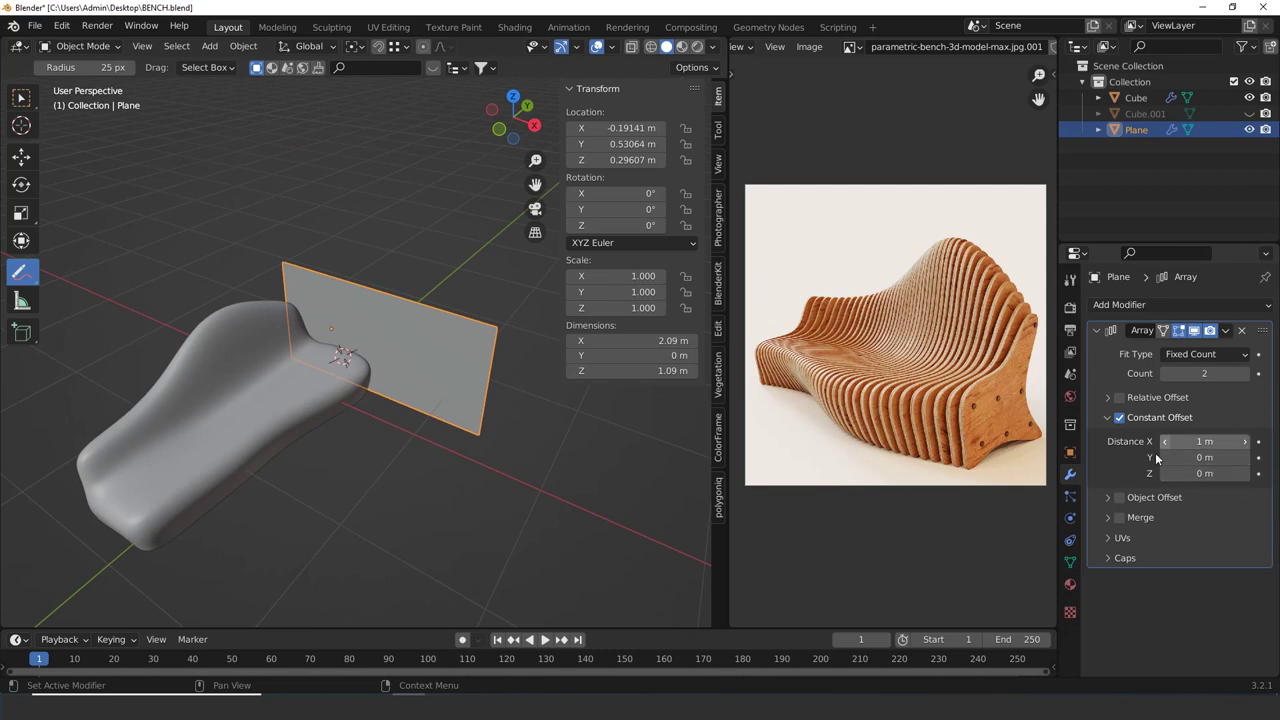
# Examine the spacing and thickness of the slats at the near end of the reference bench photo
pyautogui.moveTo(572, 466); pyautogui.dragTo(508, 446, button='middle')
pyautogui.scroll(3, 508, 446)
pyautogui.moveTo(600, 450); pyautogui.dragTo(500, 462, button='middle')
pyautogui.scroll(6, 850, 383)
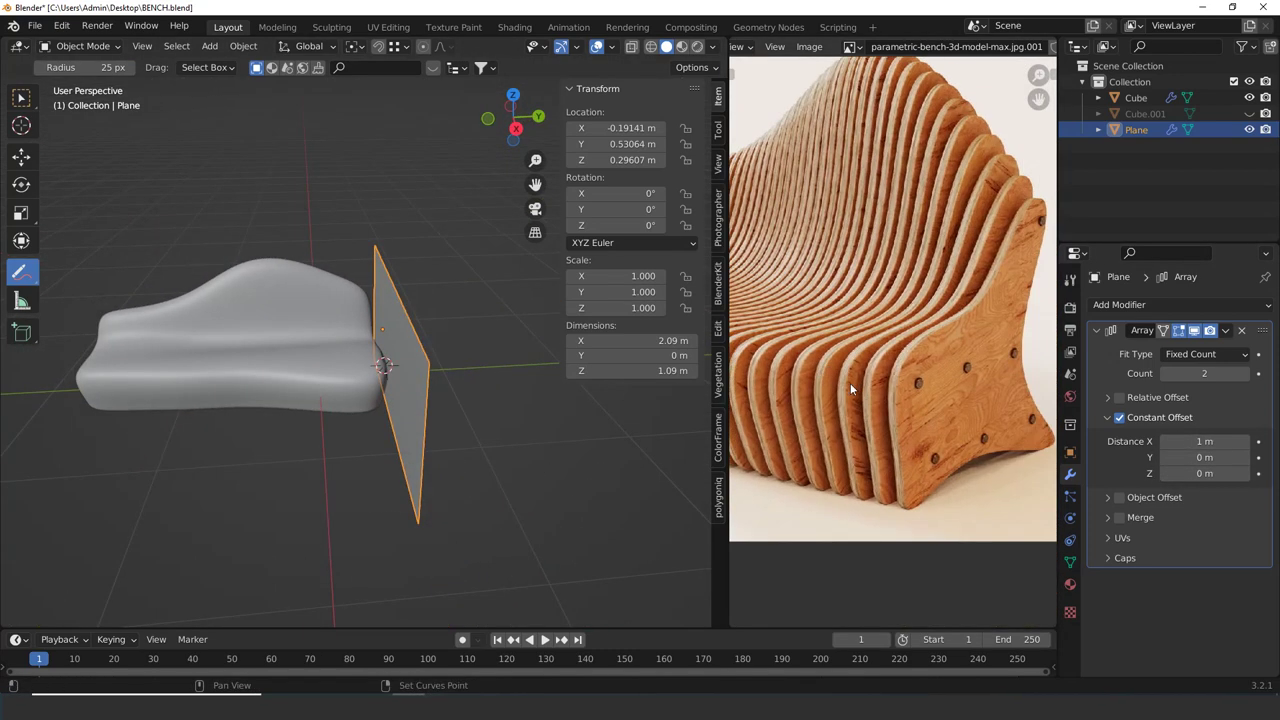
pyautogui.click(17, 278)
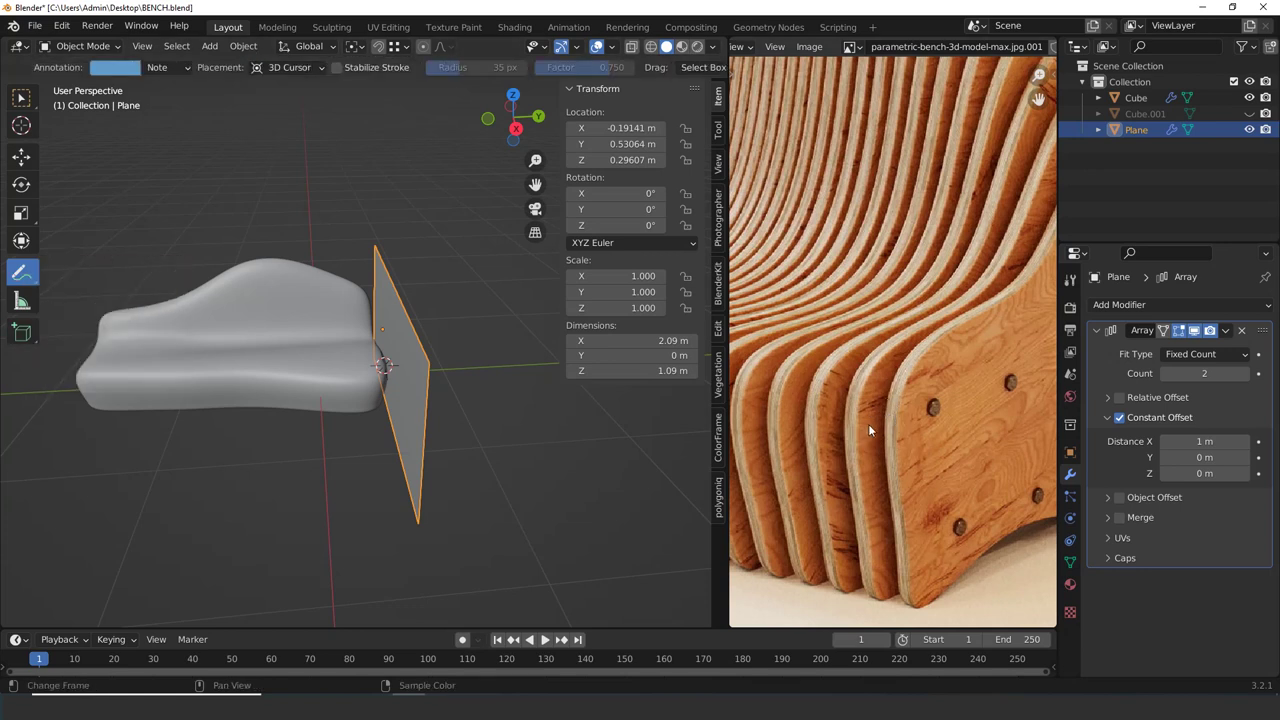
pyautogui.scroll(-3, 868, 438)
pyautogui.scroll(2, 866, 443)
pyautogui.moveTo(866, 450); pyautogui.dragTo(851, 411, button='middle')
pyautogui.scroll(-3, 508, 440)
pyautogui.moveTo(410, 364); pyautogui.dragTo(417, 390, button='middle')
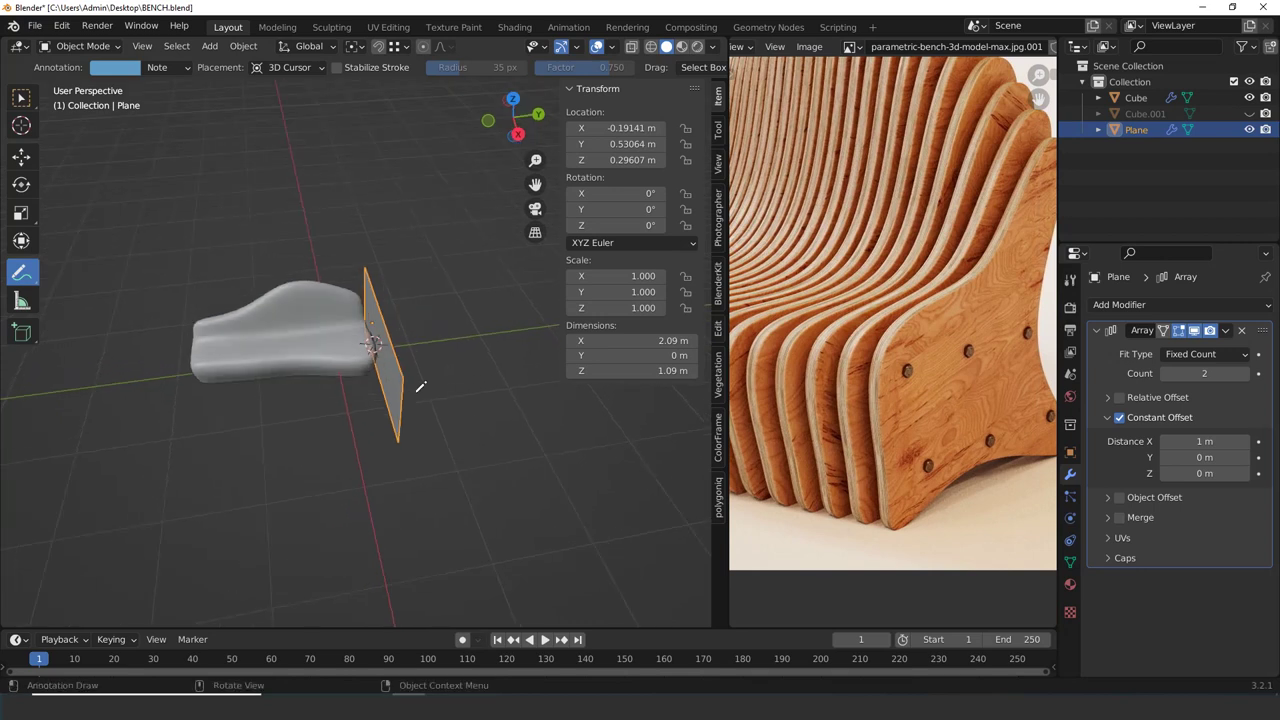
# Sketch a slat-gap annotation with a handwritten note beside the bench, erase it, and return to the selection tool
pyautogui.moveTo(564, 457); pyautogui.dragTo(565, 414)
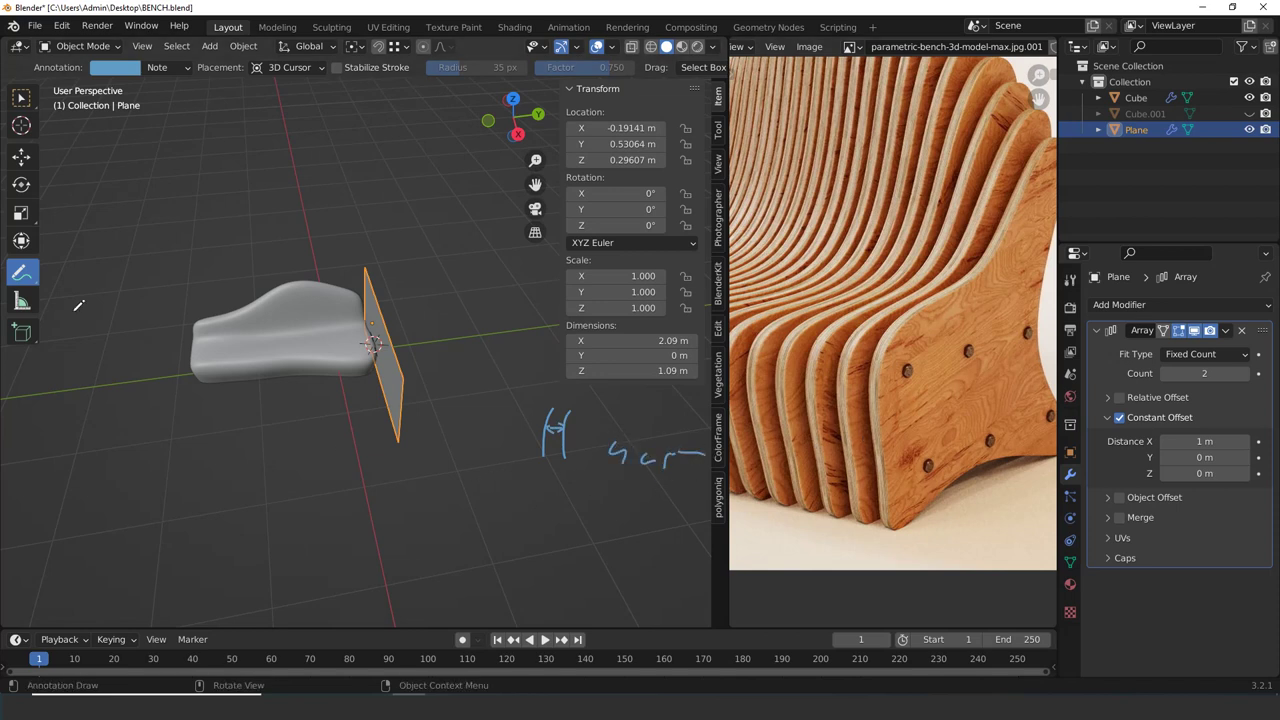
pyautogui.moveTo(21, 271)
pyautogui.mouseDown()
pyautogui.moveTo(126, 271)
pyautogui.moveTo(130, 369)
pyautogui.mouseUp()
pyautogui.moveTo(538, 428)
pyautogui.mouseDown()
pyautogui.moveTo(694, 457)
pyautogui.moveTo(236, 400)
pyautogui.mouseUp()
pyautogui.click(21, 97)
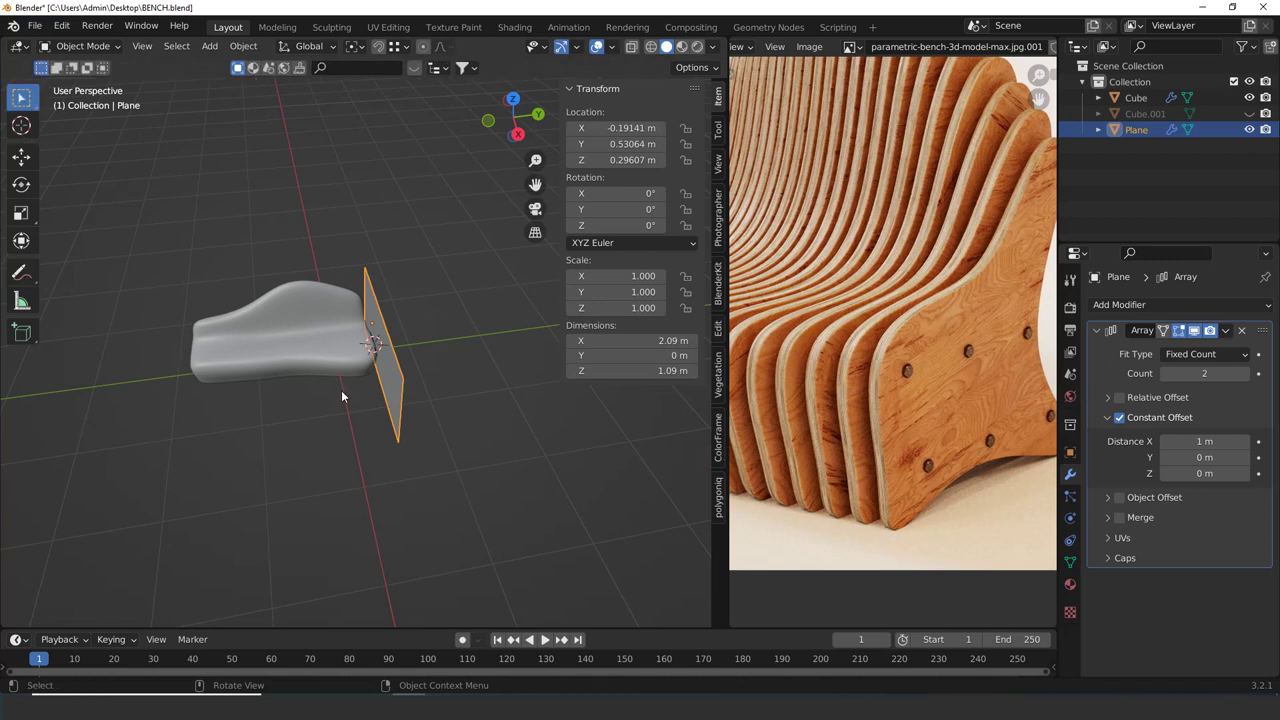
# Set the array's constant offset distance to 0 m in X and 0.04 m in Y
pyautogui.moveTo(342, 395); pyautogui.dragTo(430, 340, button='middle')
pyautogui.moveTo(600, 410); pyautogui.dragTo(189, 386, button='middle')
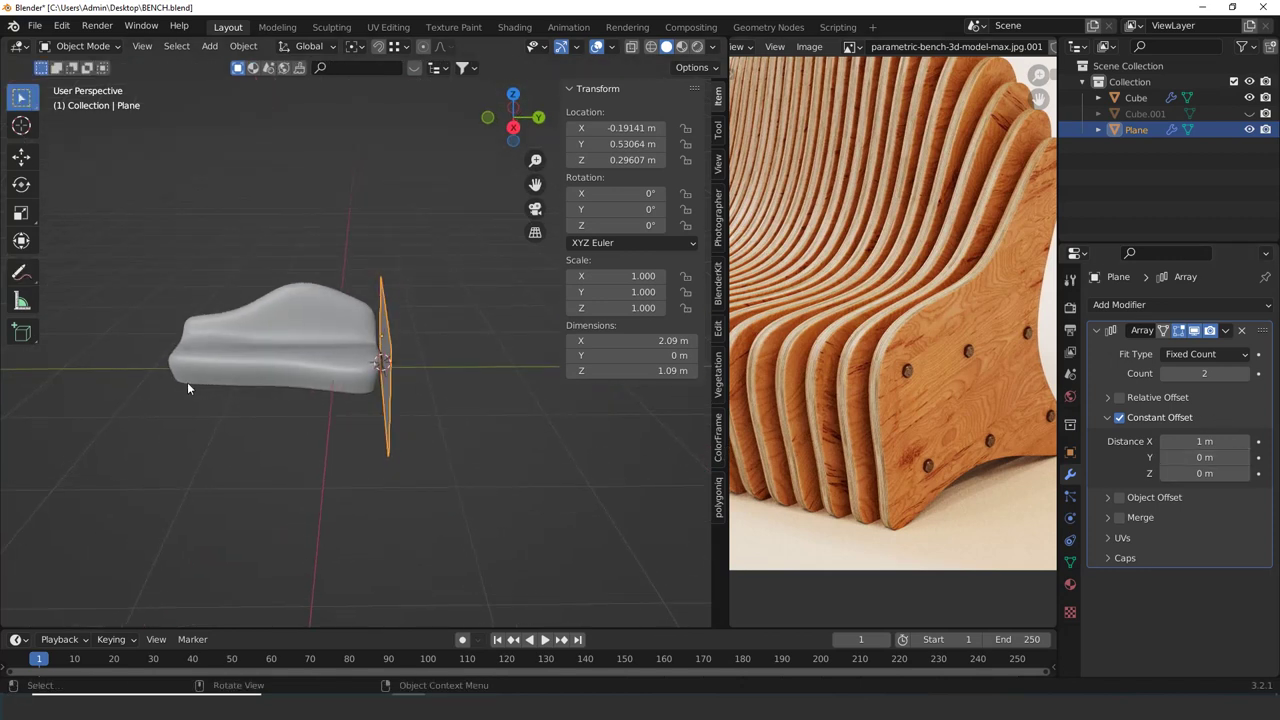
pyautogui.click(1209, 443)
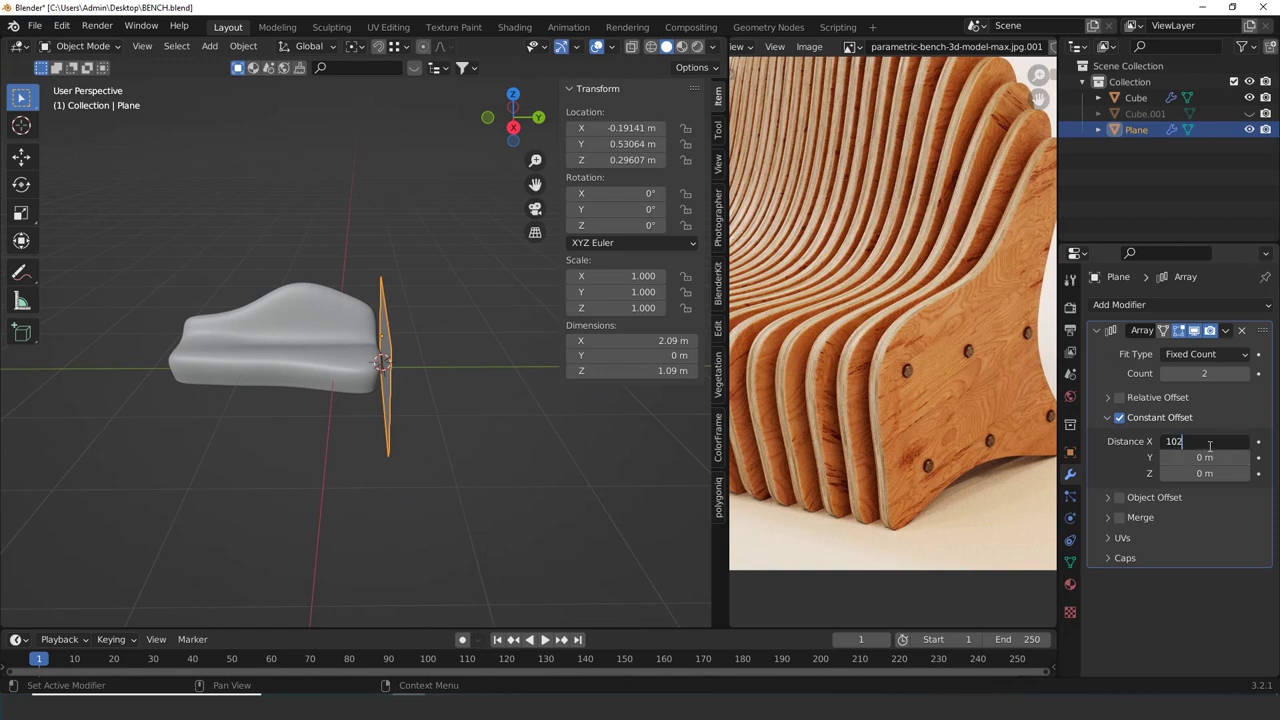
pyautogui.press('Return')
pyautogui.click(1207, 457)
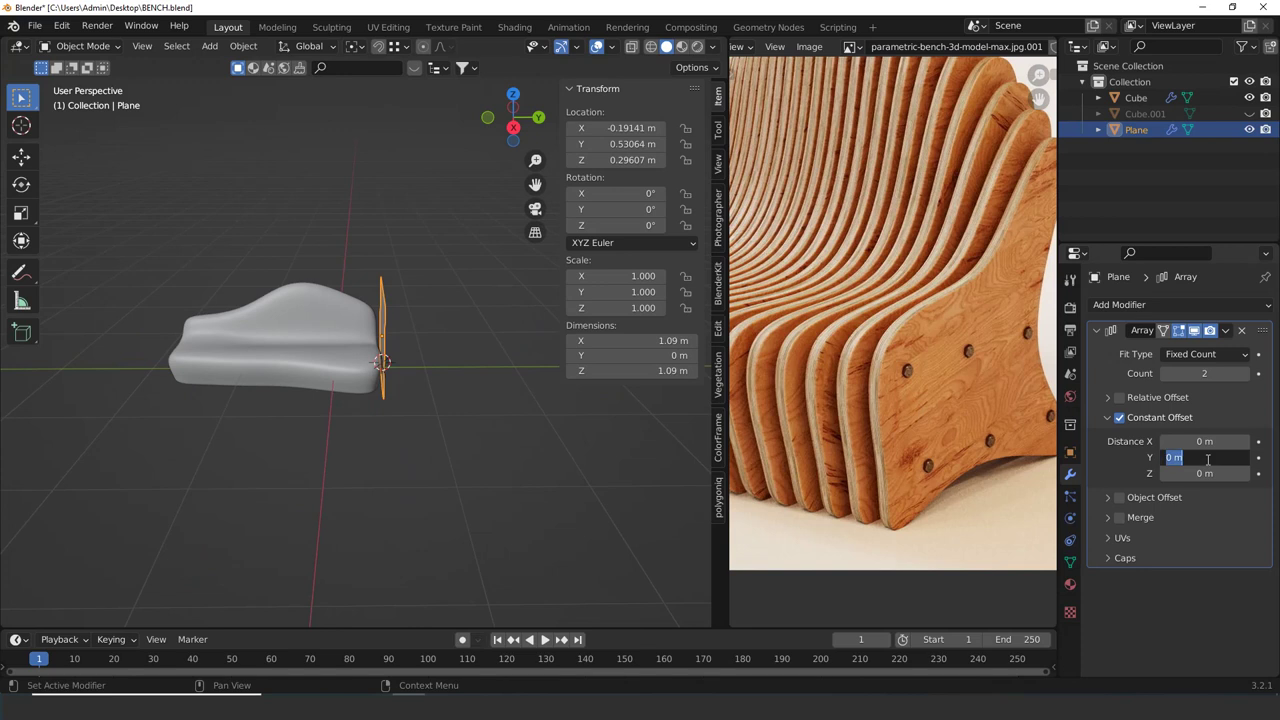
pyautogui.write('0.04')
pyautogui.press('Return')
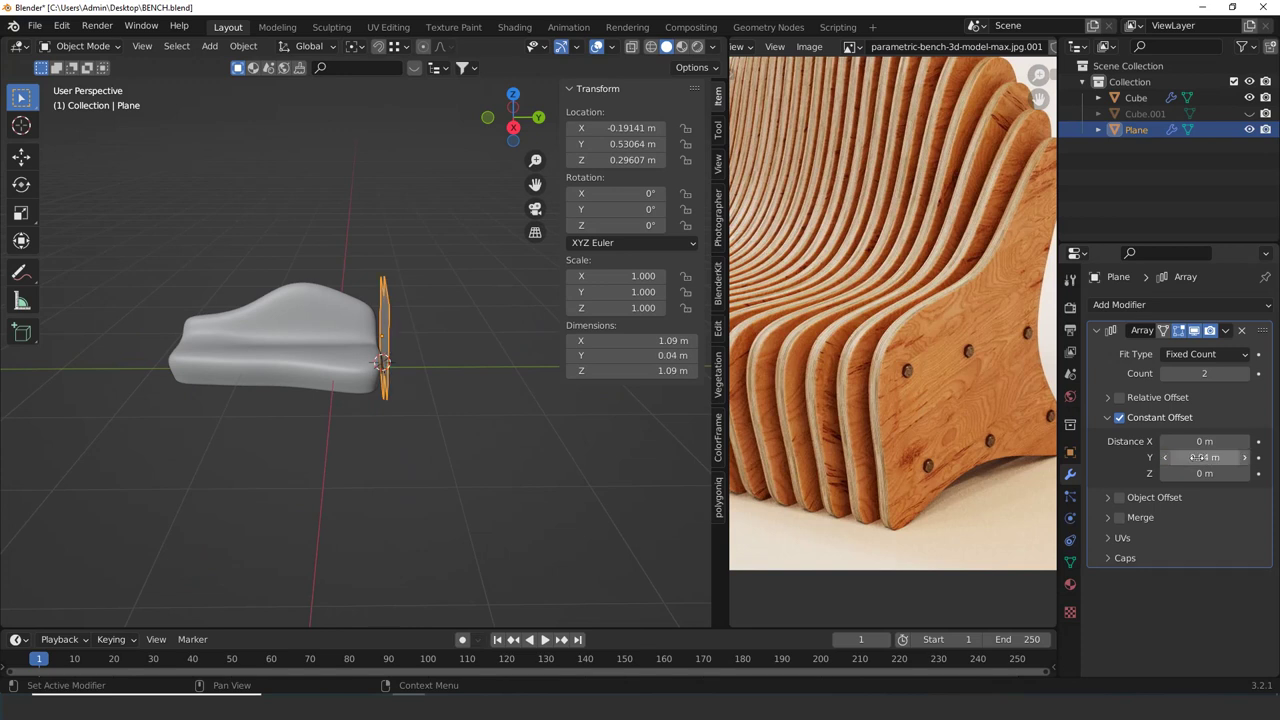
# Change the scene's length unit to Centimeters
pyautogui.click(1070, 374)
pyautogui.click(1114, 393)
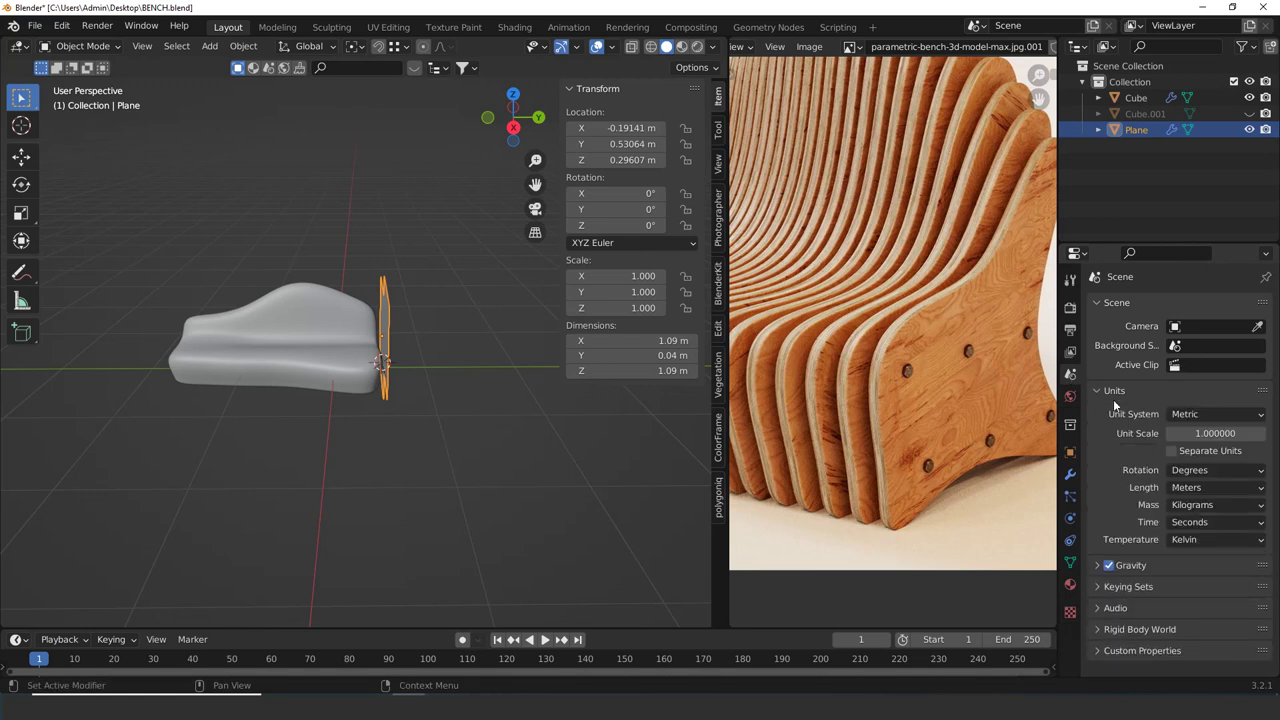
pyautogui.click(1204, 490)
pyautogui.click(1210, 566)
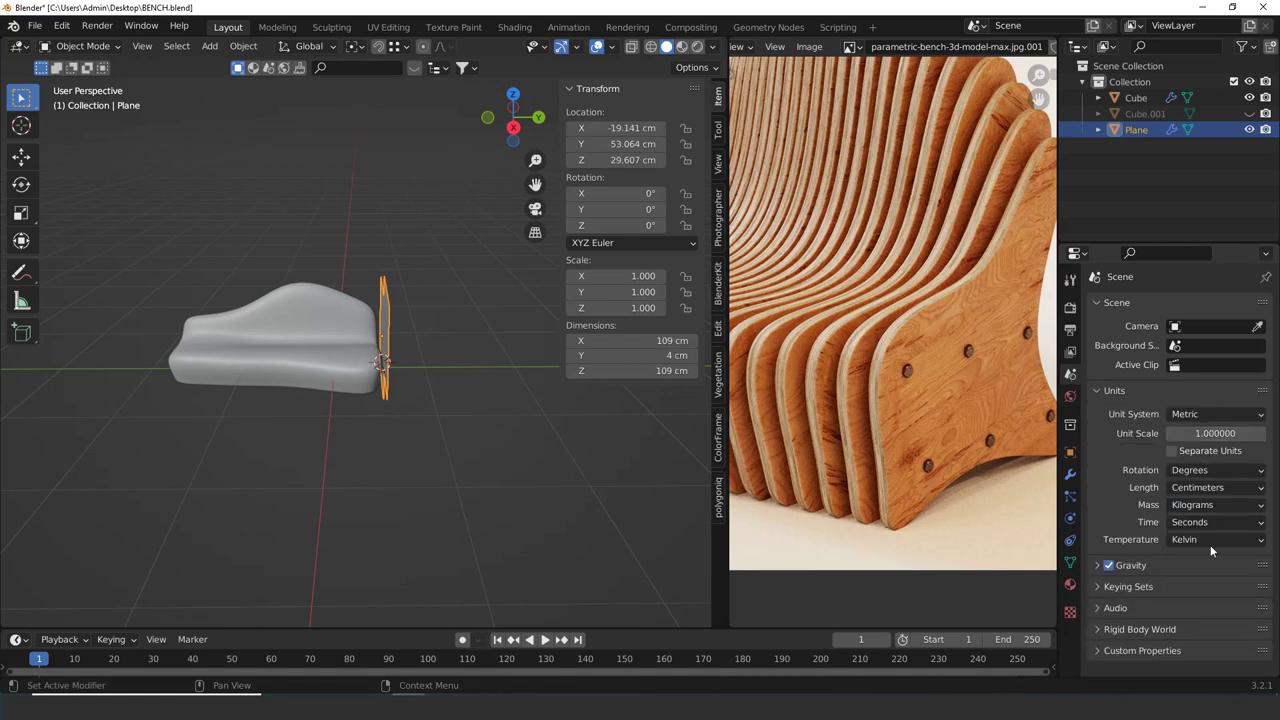
pyautogui.moveTo(387, 475); pyautogui.dragTo(482, 491, button='middle')
pyautogui.scroll(2, 482, 491)
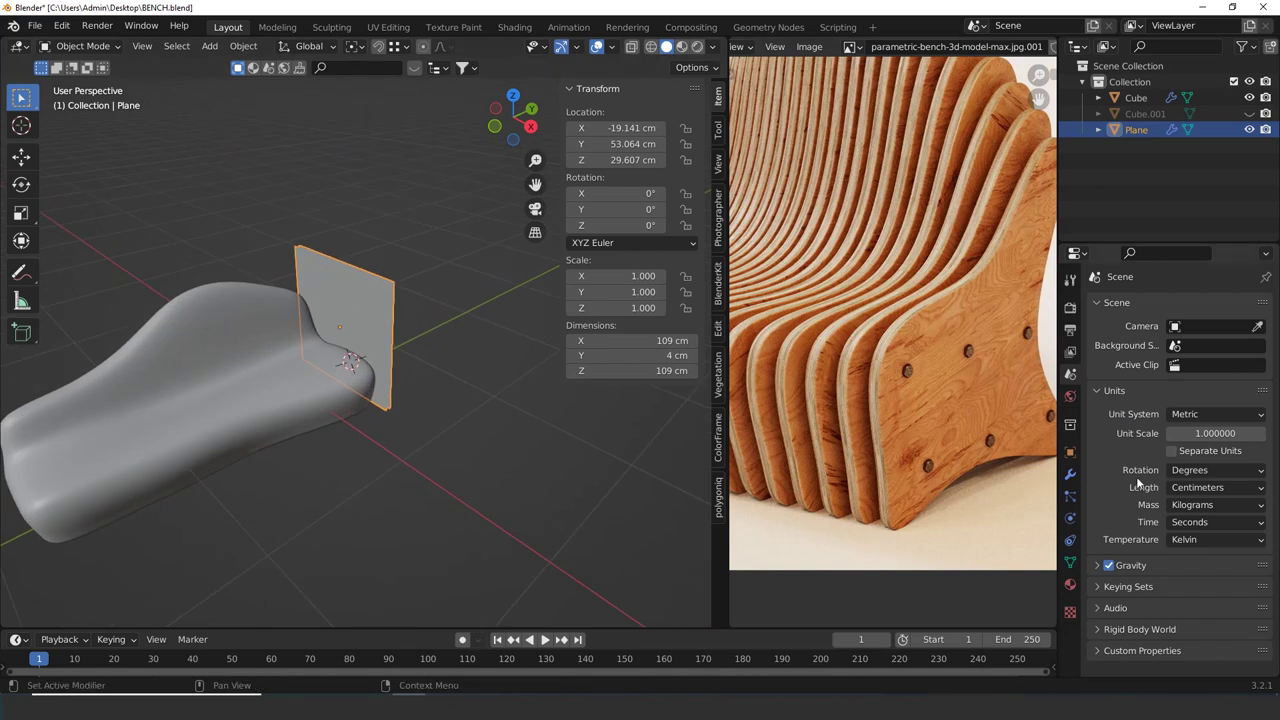
# Set the array's constant offset Y distance to -4 cm so the copies run towards the bench
pyautogui.click(1070, 474)
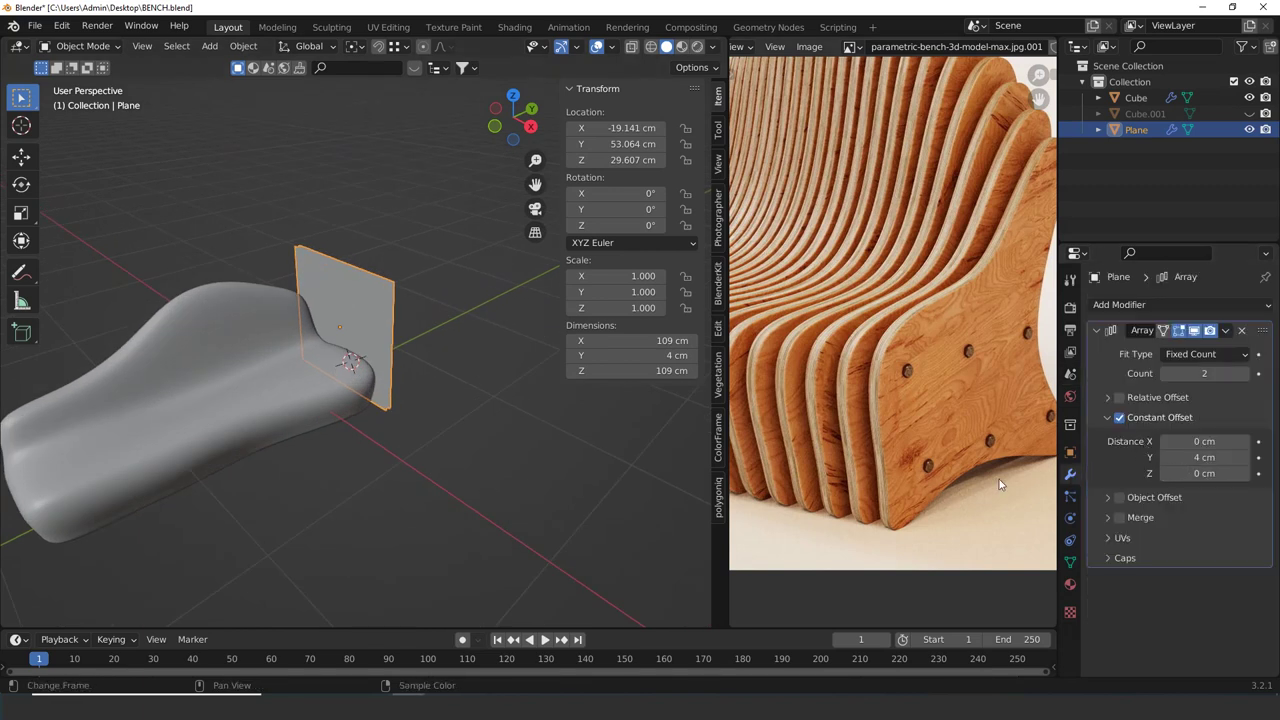
pyautogui.moveTo(502, 438); pyautogui.dragTo(607, 446, button='middle')
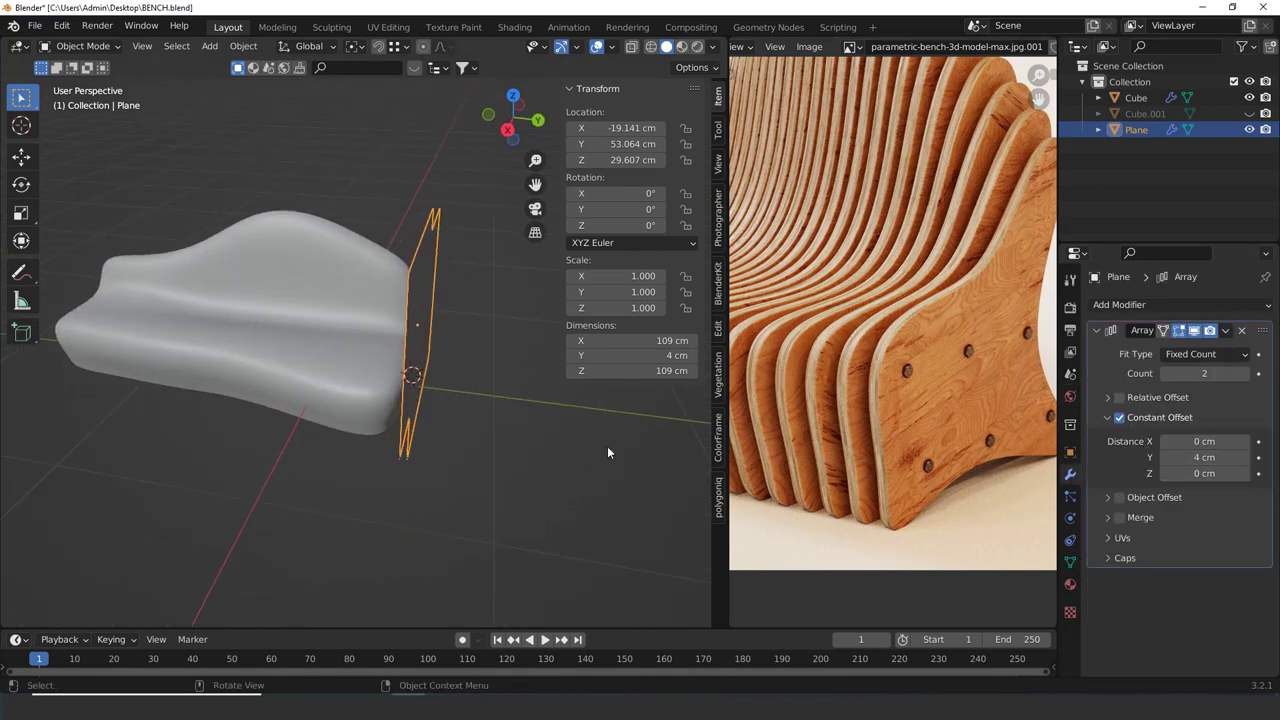
pyautogui.click(1208, 458)
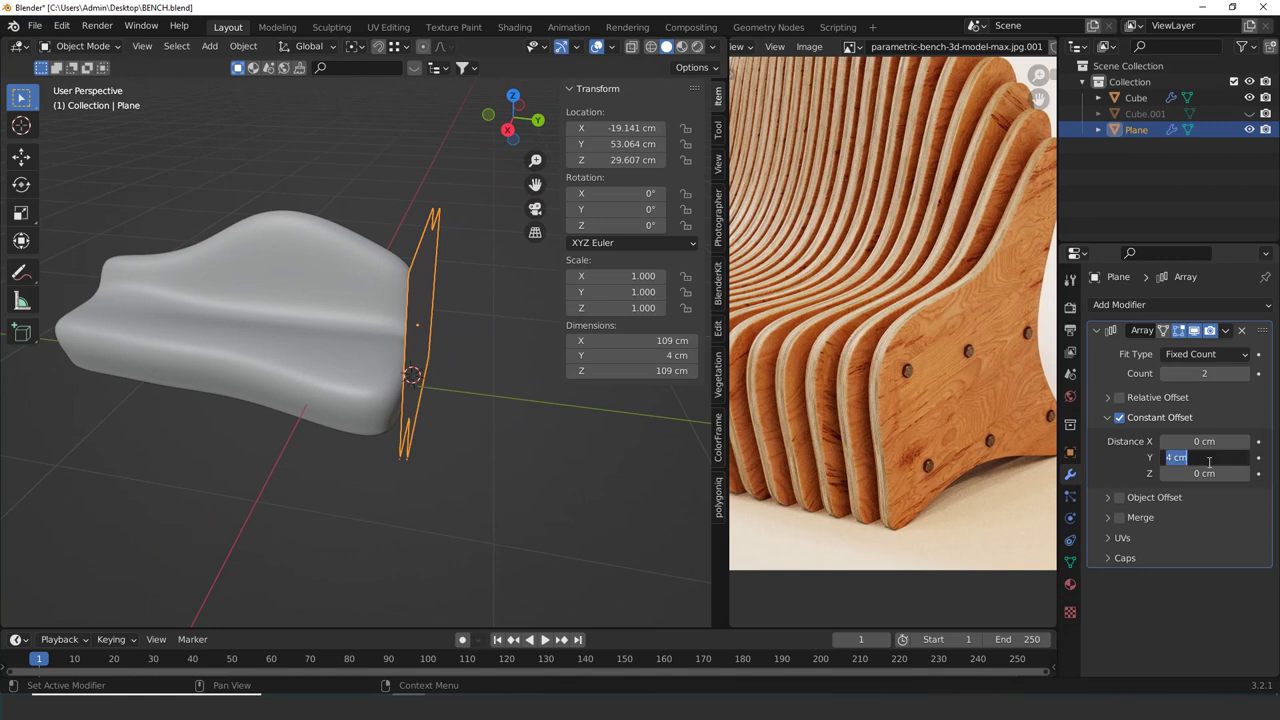
pyautogui.press('Return')
pyautogui.moveTo(466, 463); pyautogui.dragTo(486, 418, button='middle')
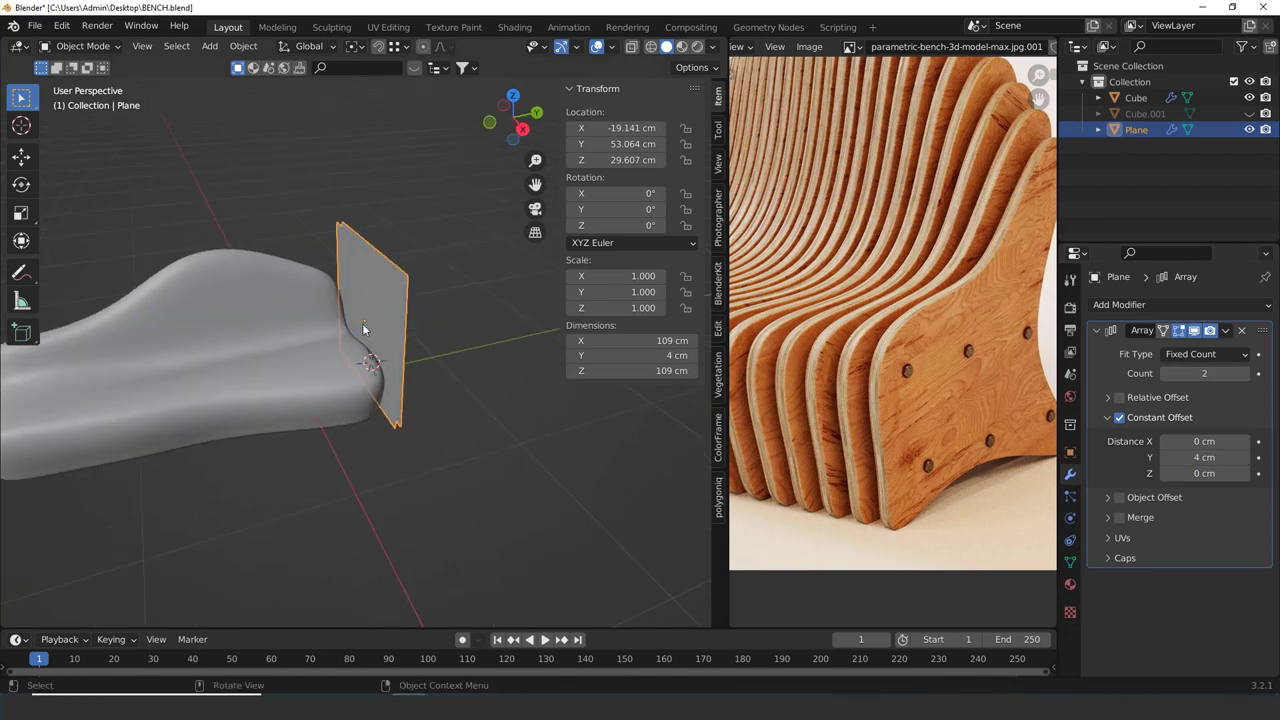
pyautogui.moveTo(363, 329); pyautogui.dragTo(520, 375, button='middle')
pyautogui.click(1193, 458)
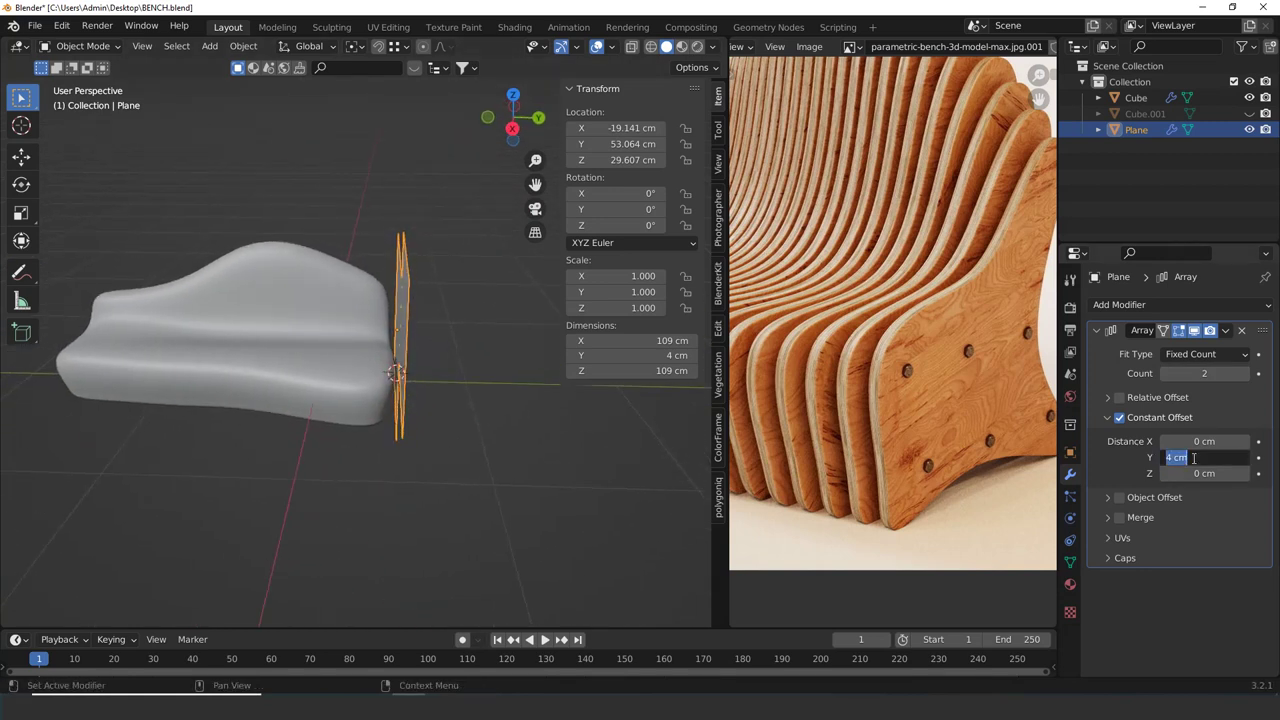
pyautogui.press('BackSpace')
pyautogui.write('-4')
pyautogui.press('Return')
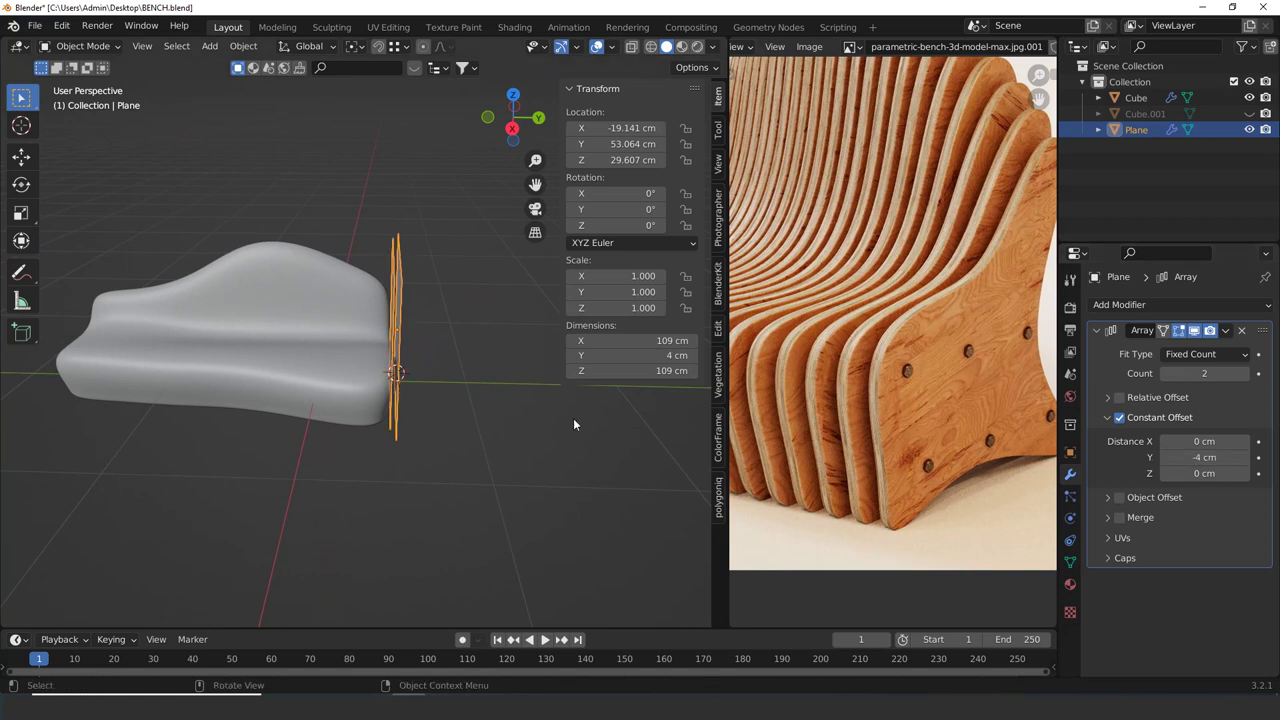
# Add a Solidify modifier to the arrayed plane, collapse the Array settings, and set the thickness to 2 cm
pyautogui.moveTo(573, 418); pyautogui.dragTo(700, 463, button='middle')
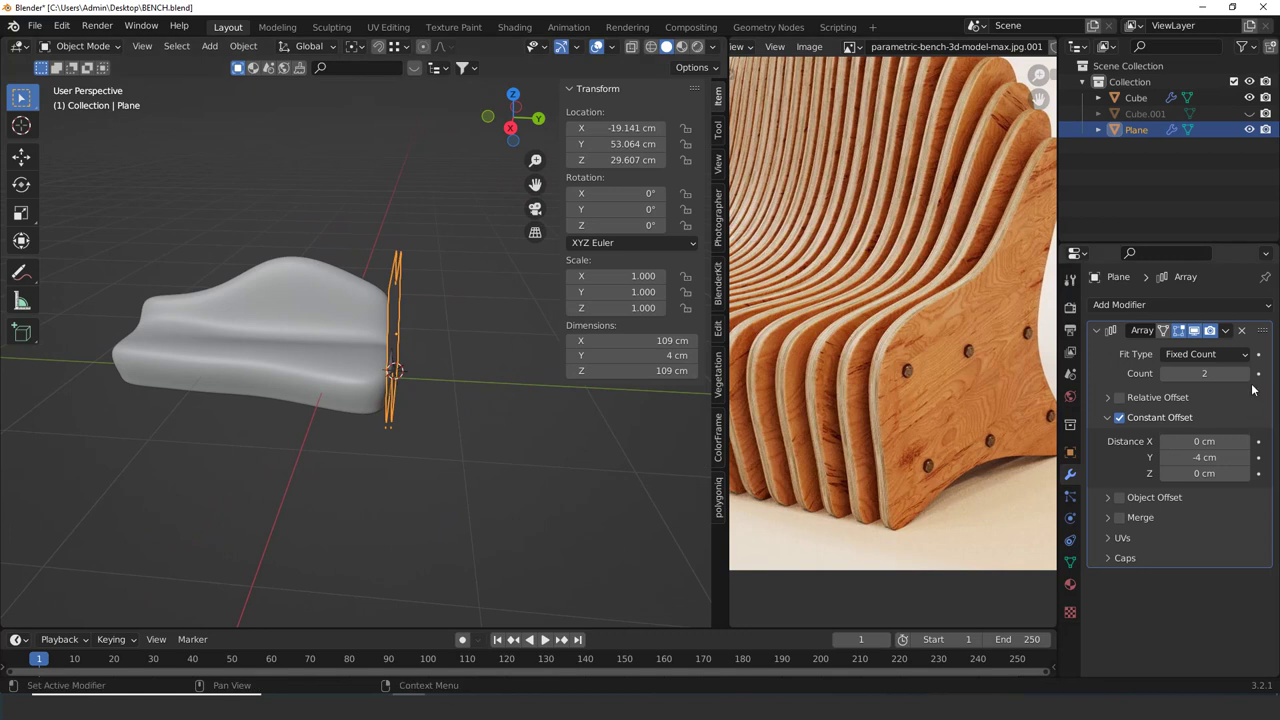
pyautogui.scroll(4, 495, 432)
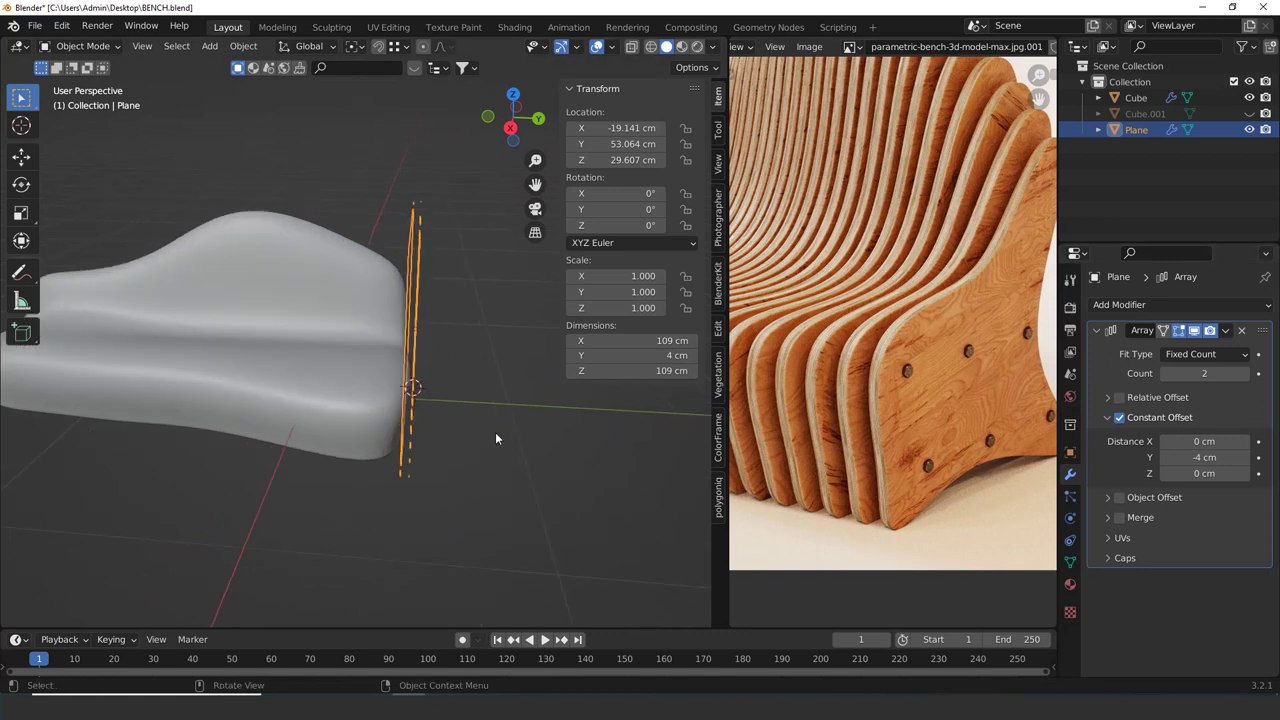
pyautogui.moveTo(448, 425); pyautogui.dragTo(366, 356, button='middle')
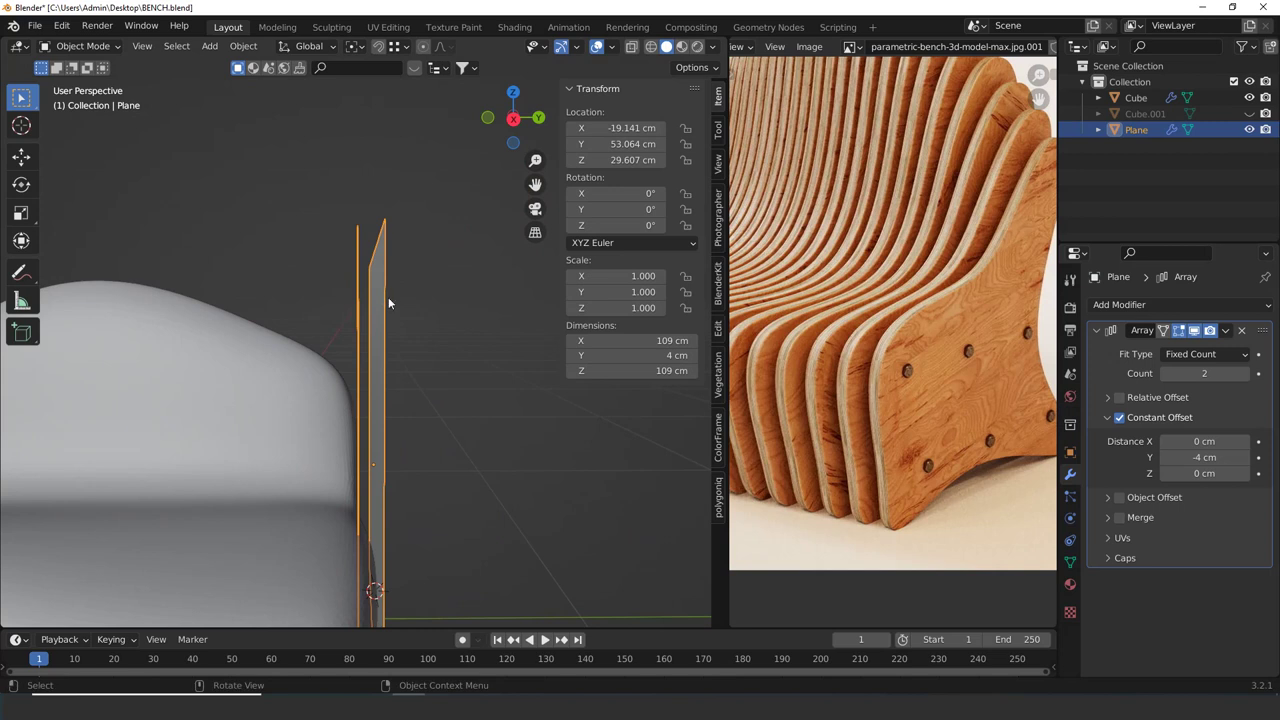
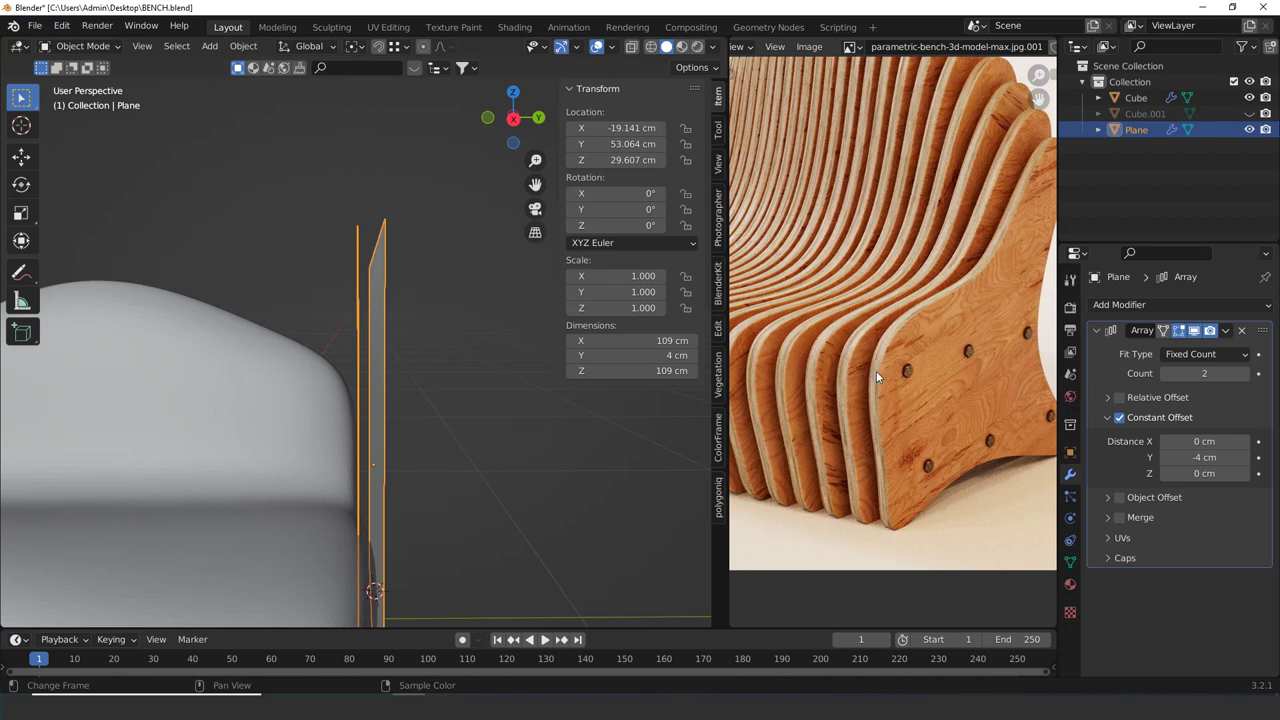
pyautogui.click(1119, 304)
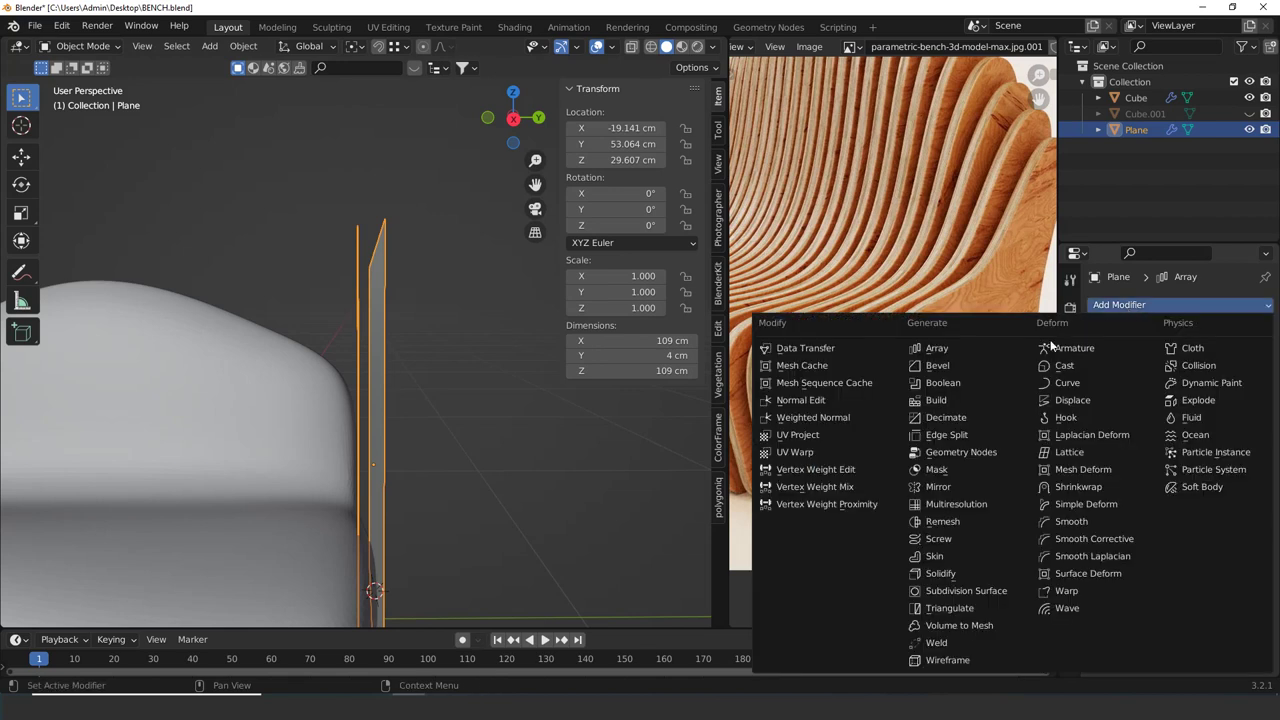
pyautogui.click(965, 574)
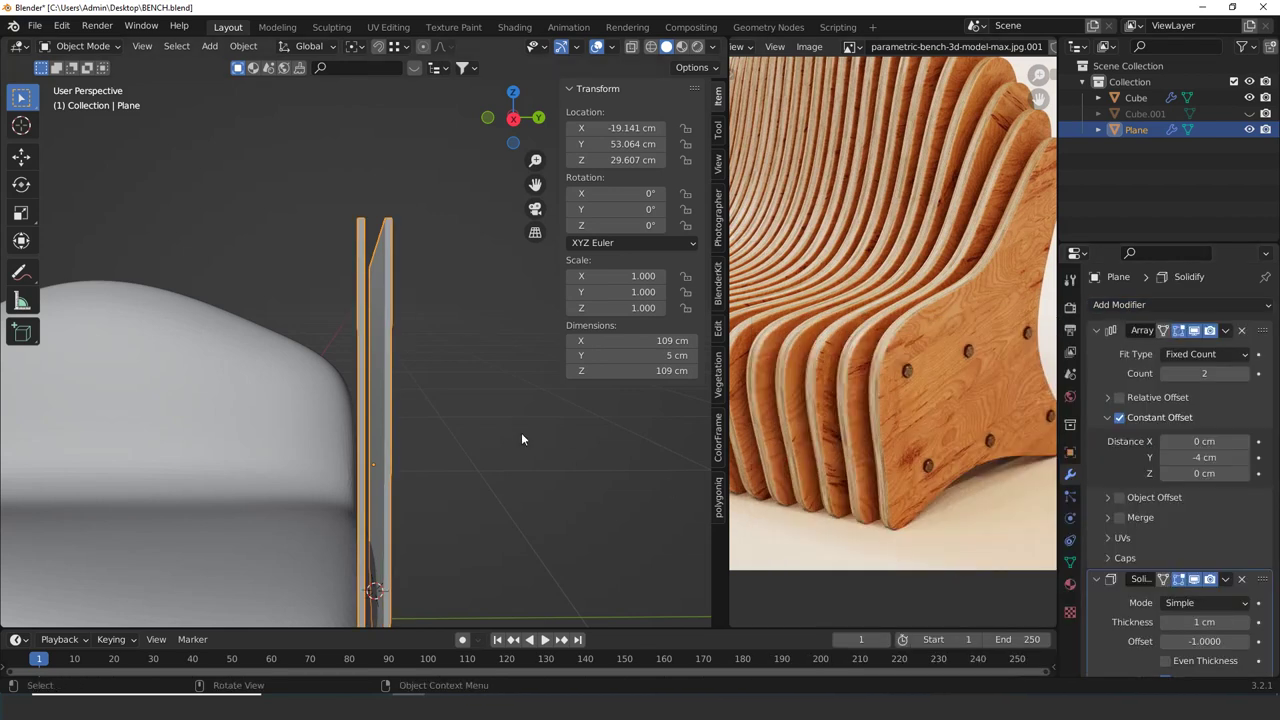
pyautogui.click(1097, 331)
pyautogui.click(1215, 396)
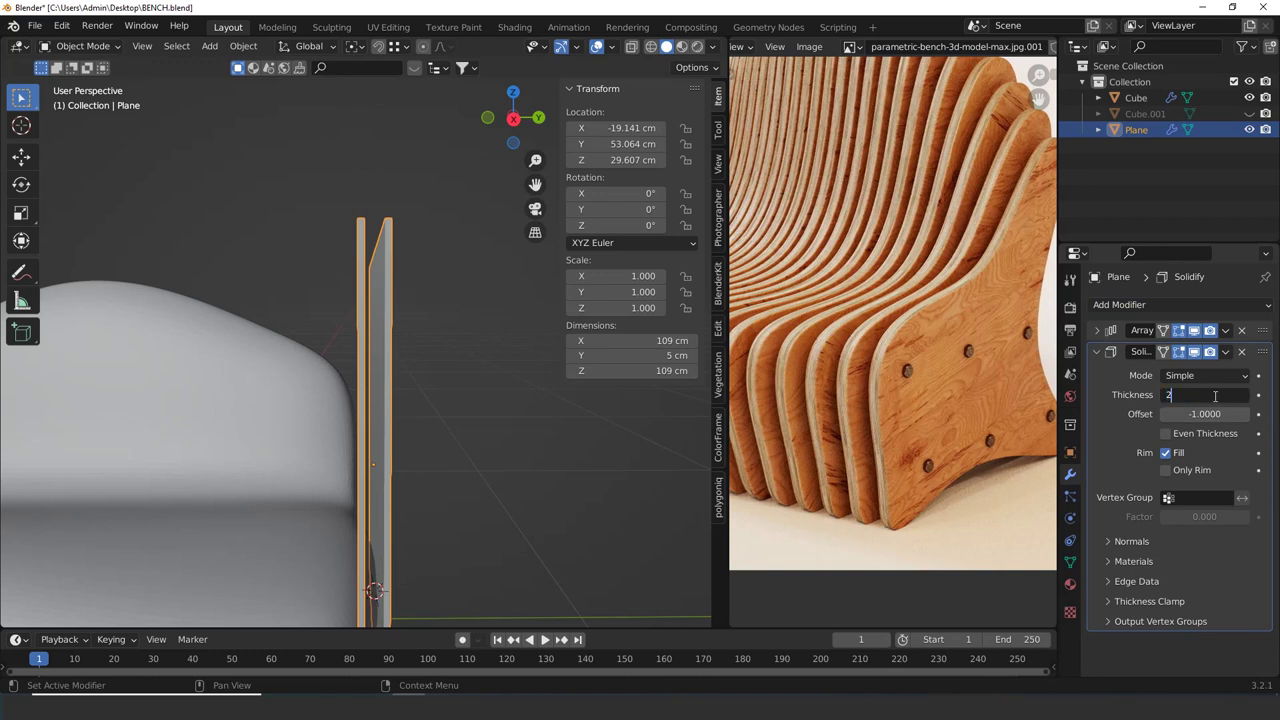
pyautogui.write('2')
pyautogui.press('Return')
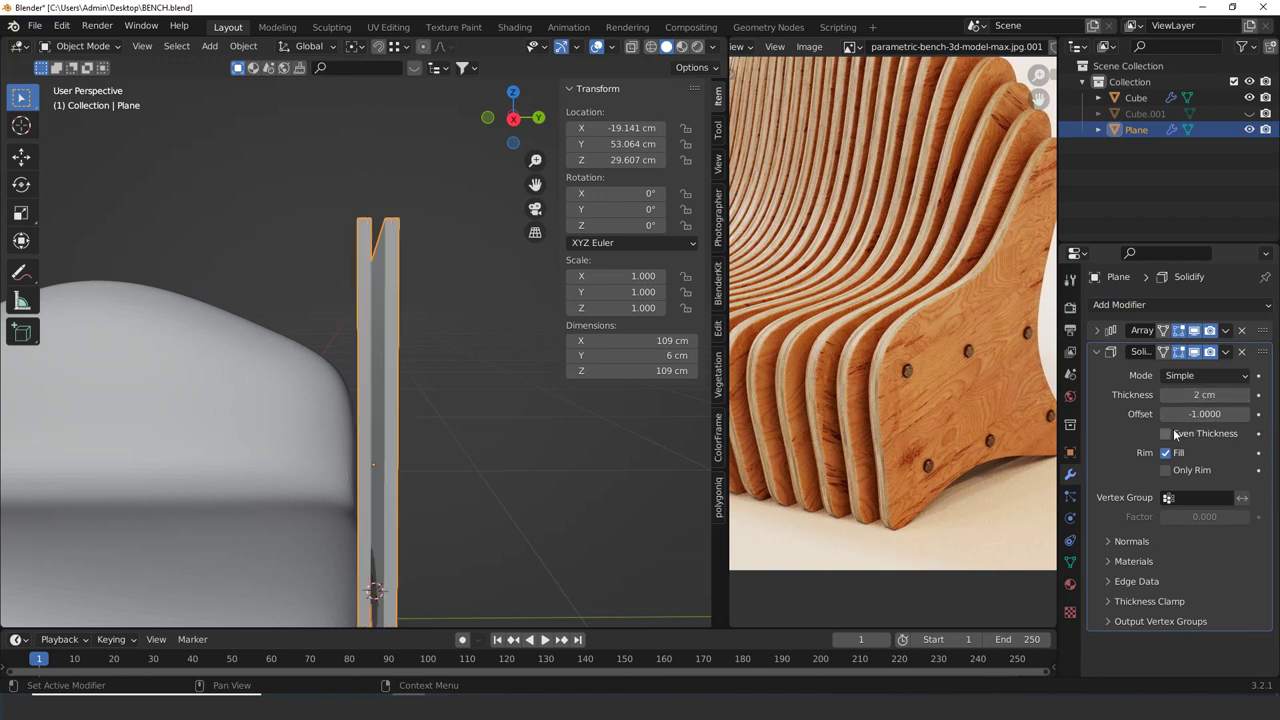
# Enable Even Thickness on the plane's Solidify modifier, deselect the plane and save the file
pyautogui.click(439, 406)
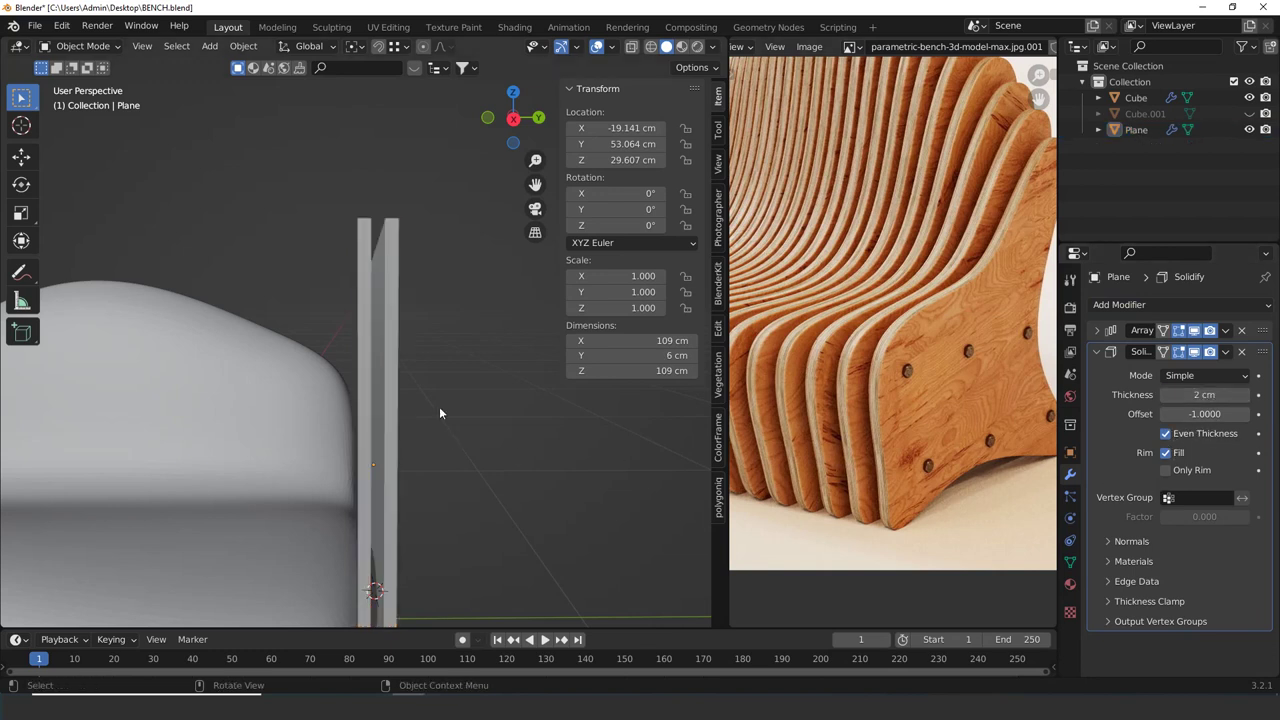
pyautogui.hotkey('ctrl', 's')
pyautogui.moveTo(446, 416); pyautogui.dragTo(480, 463, button='middle')
# Expand the plane's Array settings and set the constant offset Y distance to -6 cm
pyautogui.click(1118, 334)
pyautogui.click(1119, 417)
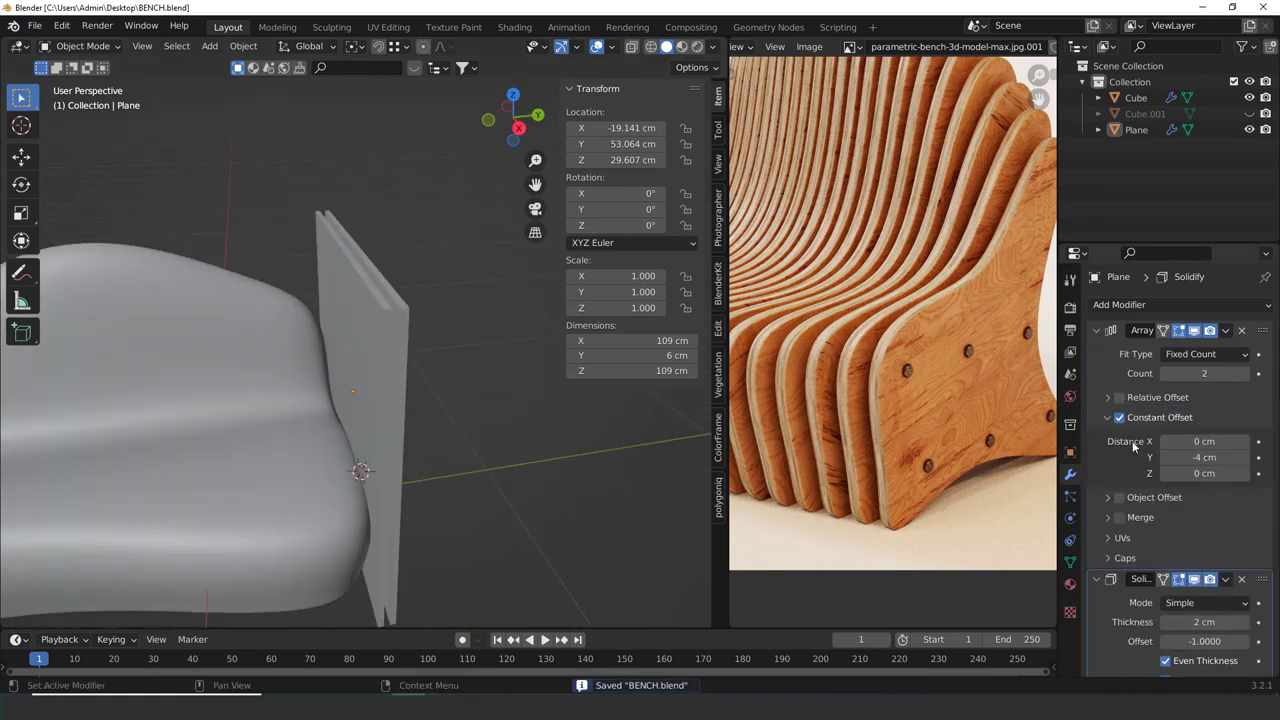
pyautogui.moveTo(558, 464); pyautogui.dragTo(691, 430, button='middle')
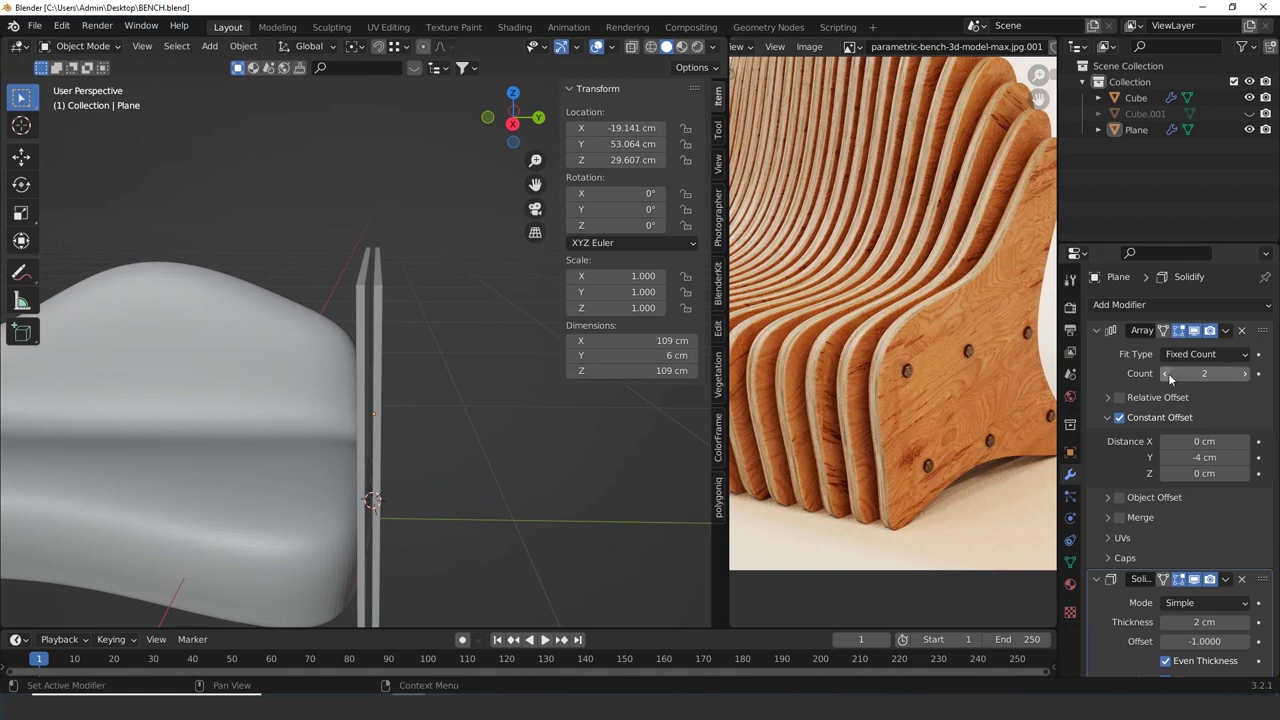
pyautogui.click(1205, 457)
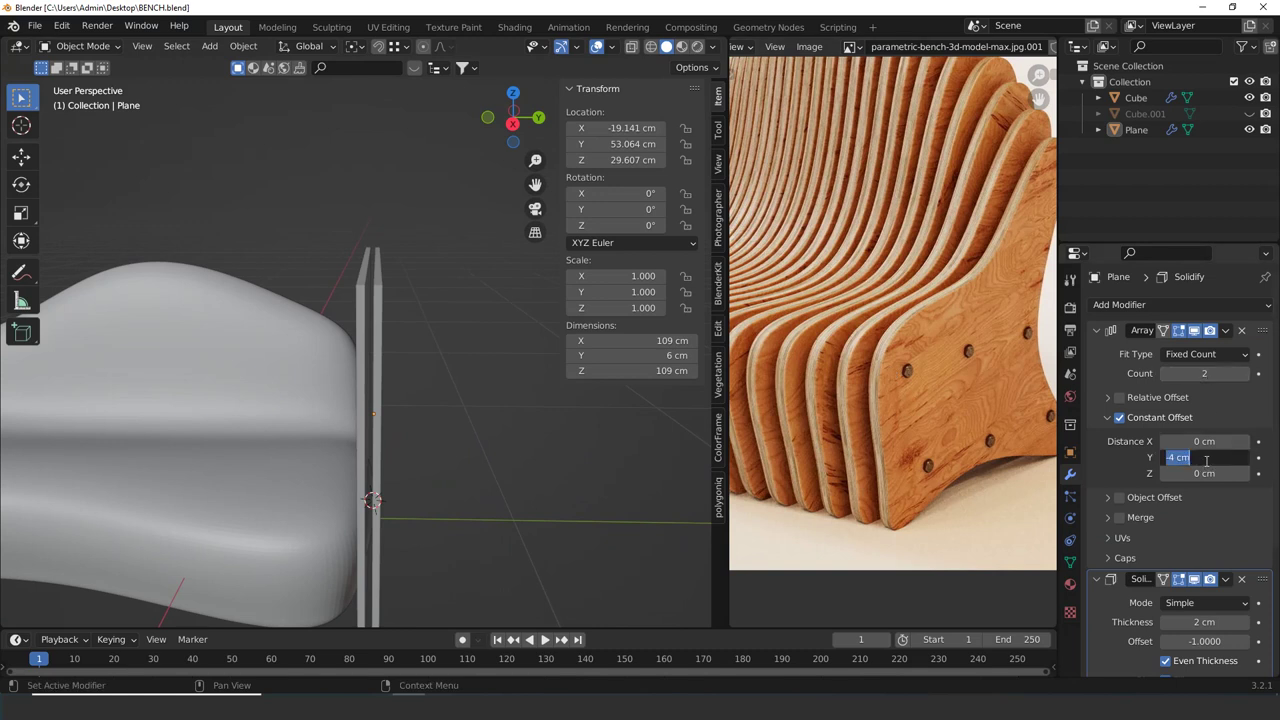
pyautogui.press('BackSpace')
pyautogui.write('-6')
pyautogui.press('Return')
pyautogui.moveTo(560, 470); pyautogui.dragTo(331, 443, button='middle')
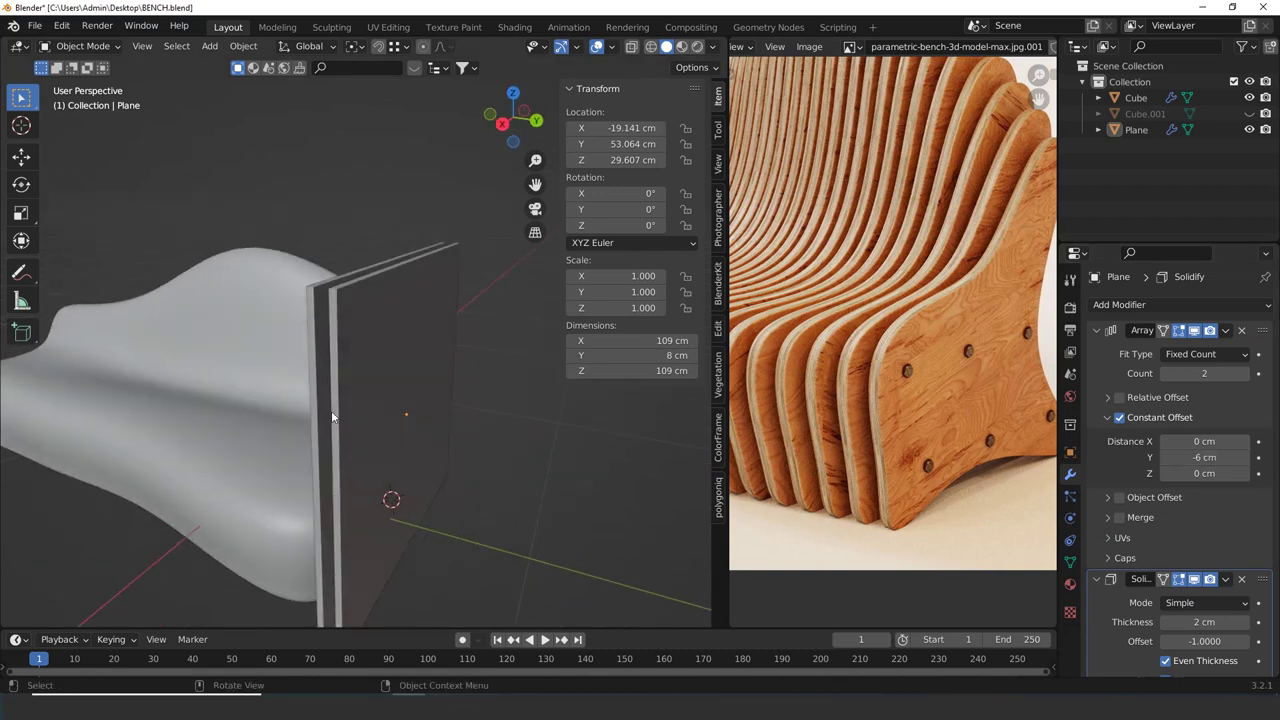
# Raise the plane's Array count to 33 so the copies extend along the bench
pyautogui.scroll(-3, 335, 417)
pyautogui.scroll(-3, 442, 445)
pyautogui.moveTo(442, 445)
pyautogui.mouseDown(button='middle')
pyautogui.moveTo(425, 460)
pyautogui.moveTo(453, 493)
pyautogui.moveTo(441, 455)
pyautogui.mouseUp(button='middle')
pyautogui.scroll(3, 364, 457)
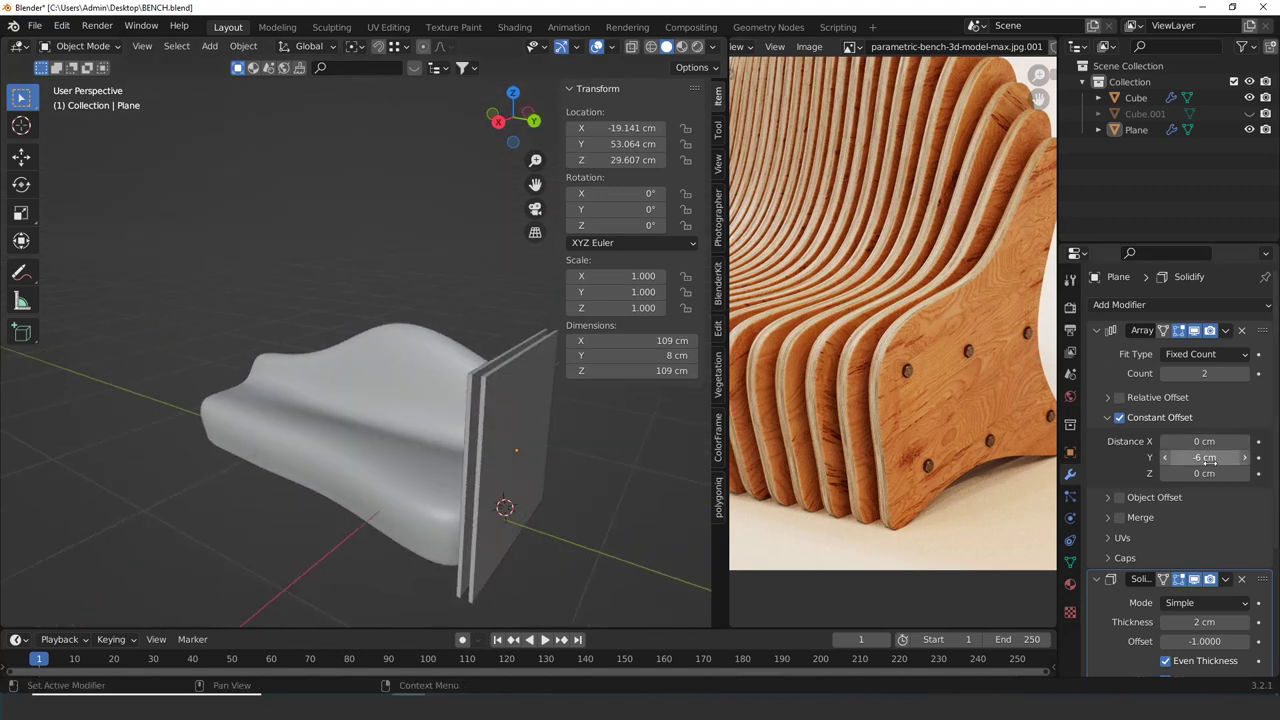
pyautogui.click(1245, 374)
pyautogui.click(1245, 374)
pyautogui.click(1245, 374)
pyautogui.click(1245, 374)
pyautogui.click(1245, 374)
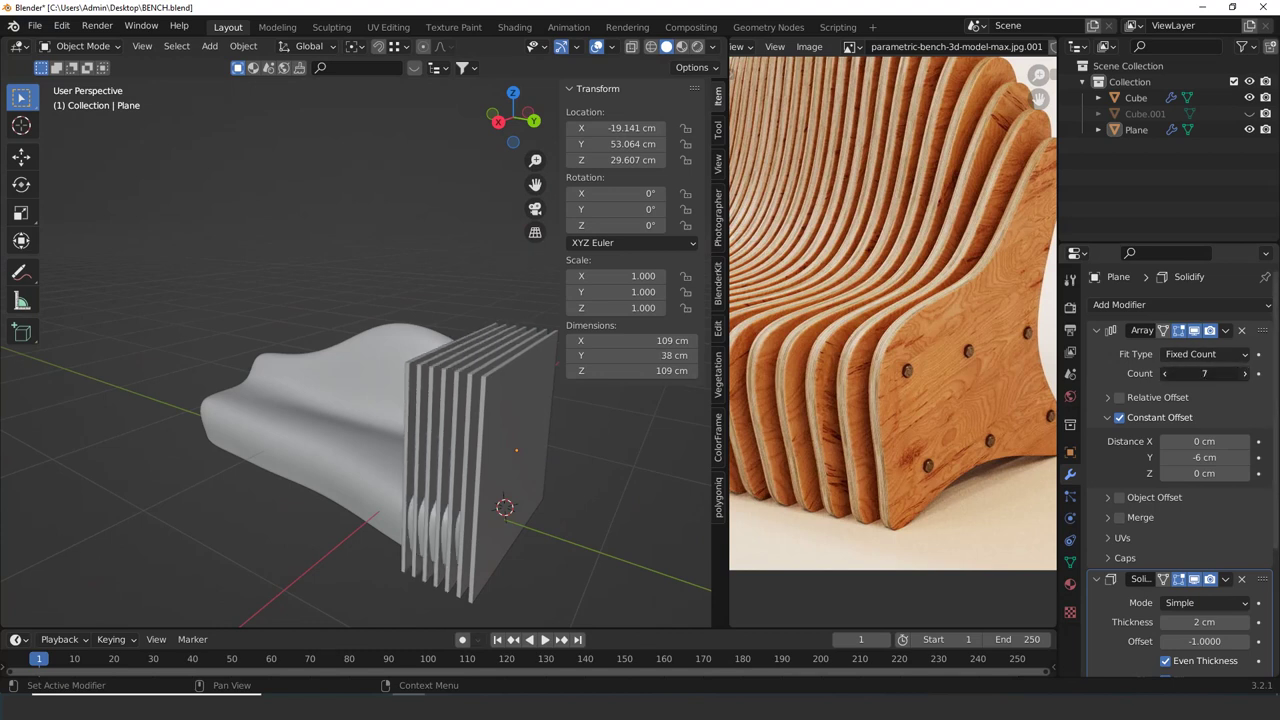
pyautogui.click(1245, 374)
pyautogui.click(1245, 374)
pyautogui.click(1245, 374)
pyautogui.moveTo(1236, 373); pyautogui.dragTo(1252, 373)
pyautogui.click(1245, 376)
pyautogui.click(1245, 376)
pyautogui.click(1245, 376)
pyautogui.click(1245, 376)
pyautogui.click(1245, 376)
pyautogui.click(1245, 376)
pyautogui.click(1245, 376)
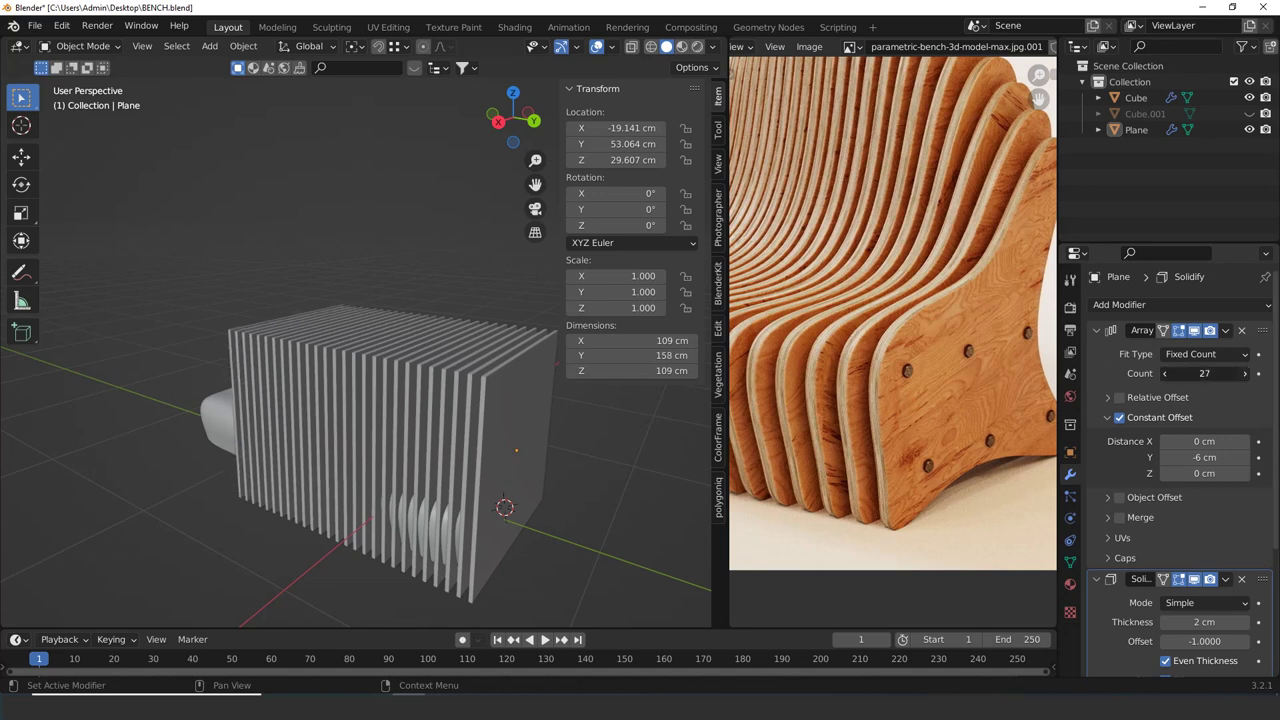
pyautogui.click(1245, 376)
pyautogui.click(1246, 376)
pyautogui.click(1246, 376)
pyautogui.click(1246, 376)
pyautogui.click(1246, 376)
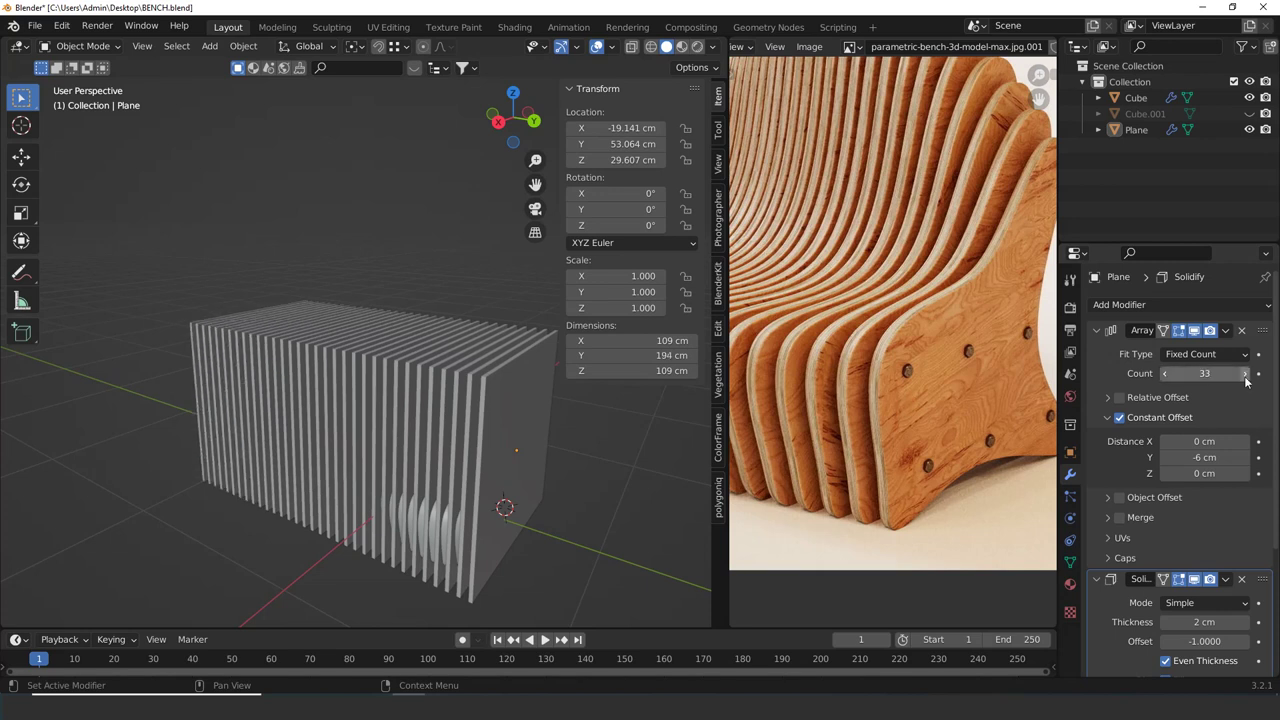
pyautogui.scroll(-2, 430, 446)
pyautogui.moveTo(420, 446); pyautogui.dragTo(512, 400, button='middle')
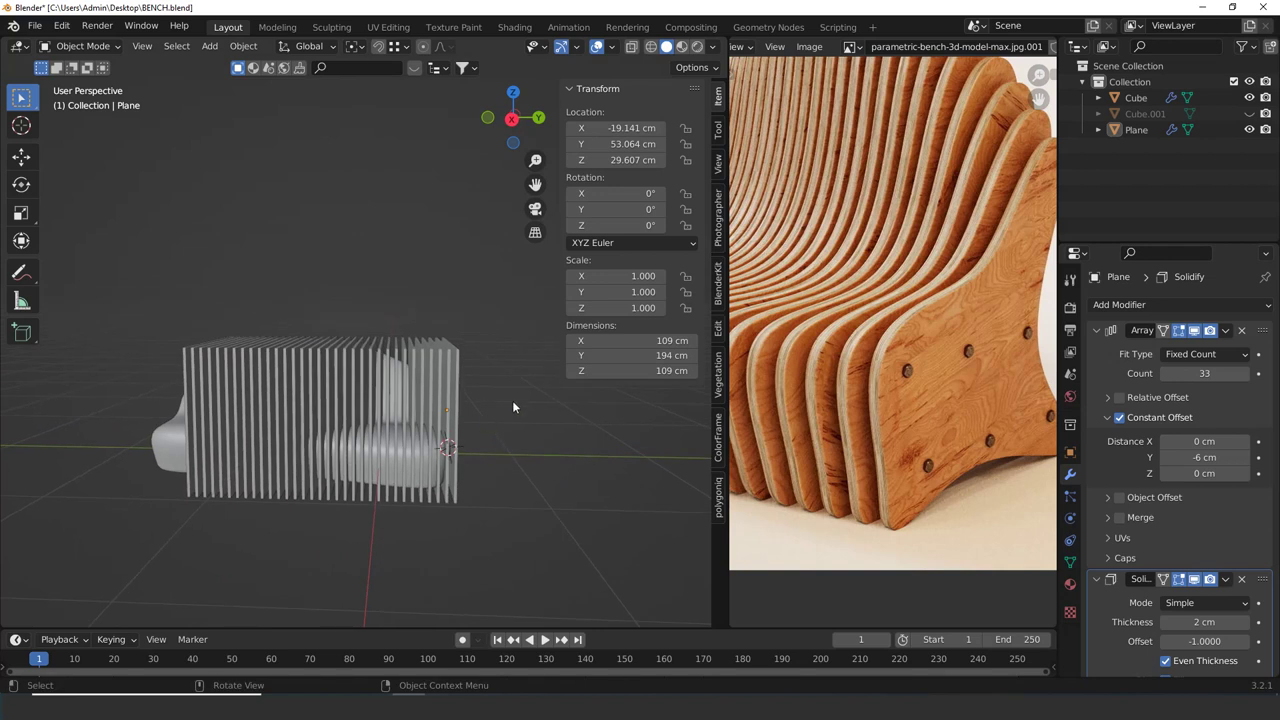
# Remove the Solidify modifier from the arrayed plane, keeping only the Array, and select the plane
pyautogui.click(1243, 580)
pyautogui.moveTo(560, 480); pyautogui.dragTo(325, 354, button='middle')
pyautogui.click(320, 401)
pyautogui.scroll(-3, 300, 428)
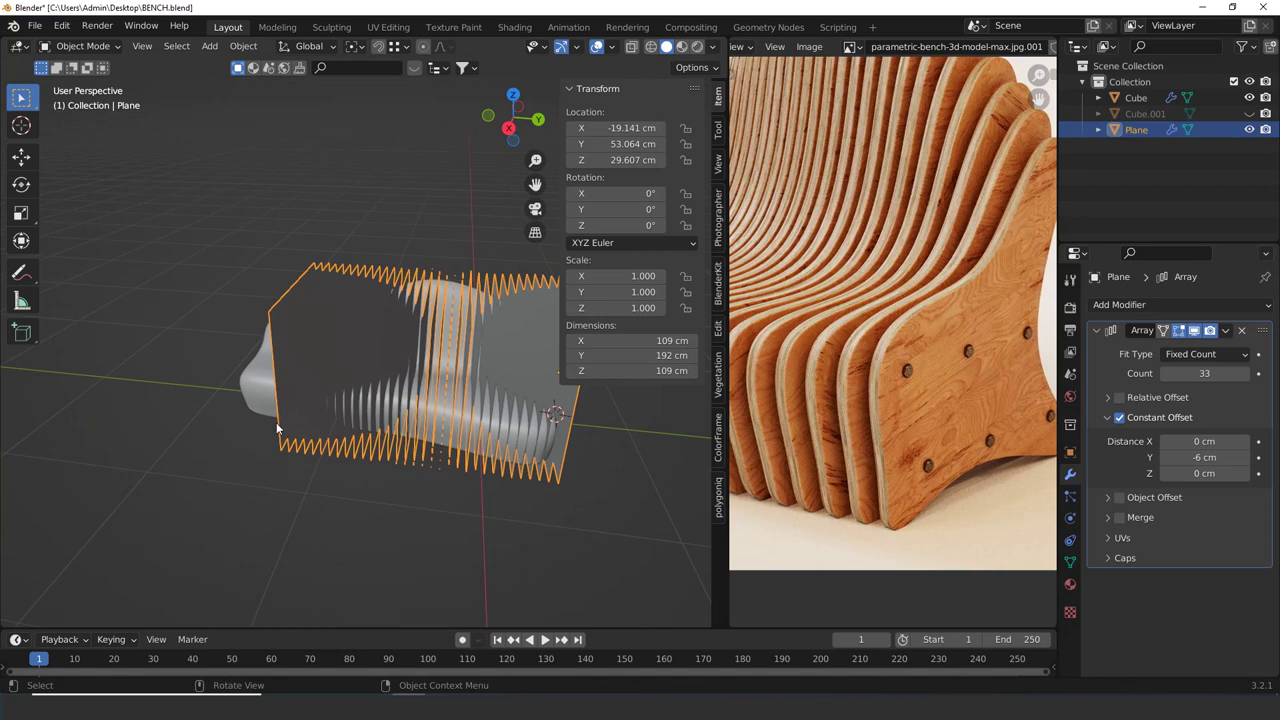
pyautogui.moveTo(392, 452); pyautogui.dragTo(276, 440, button='middle')
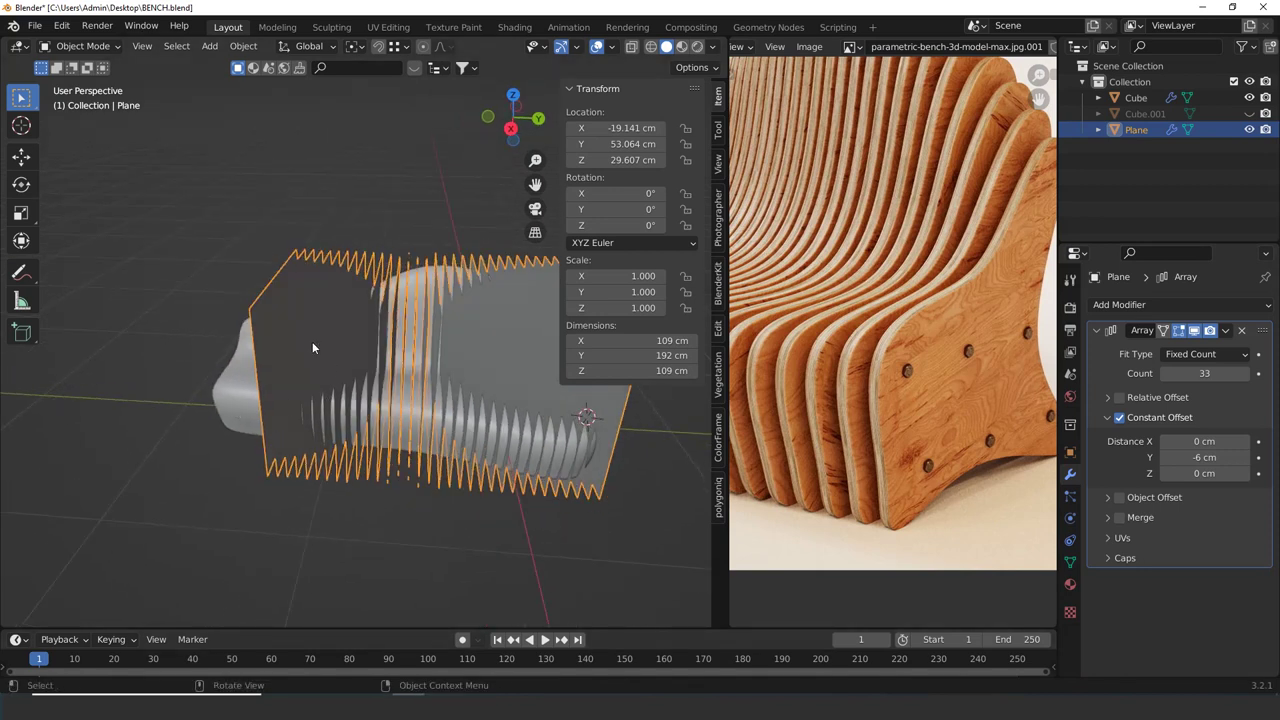
# Search the add-on preferences for BOO and check that the Bool Tool add-on is enabled and what its details say
pyautogui.click(34, 25)
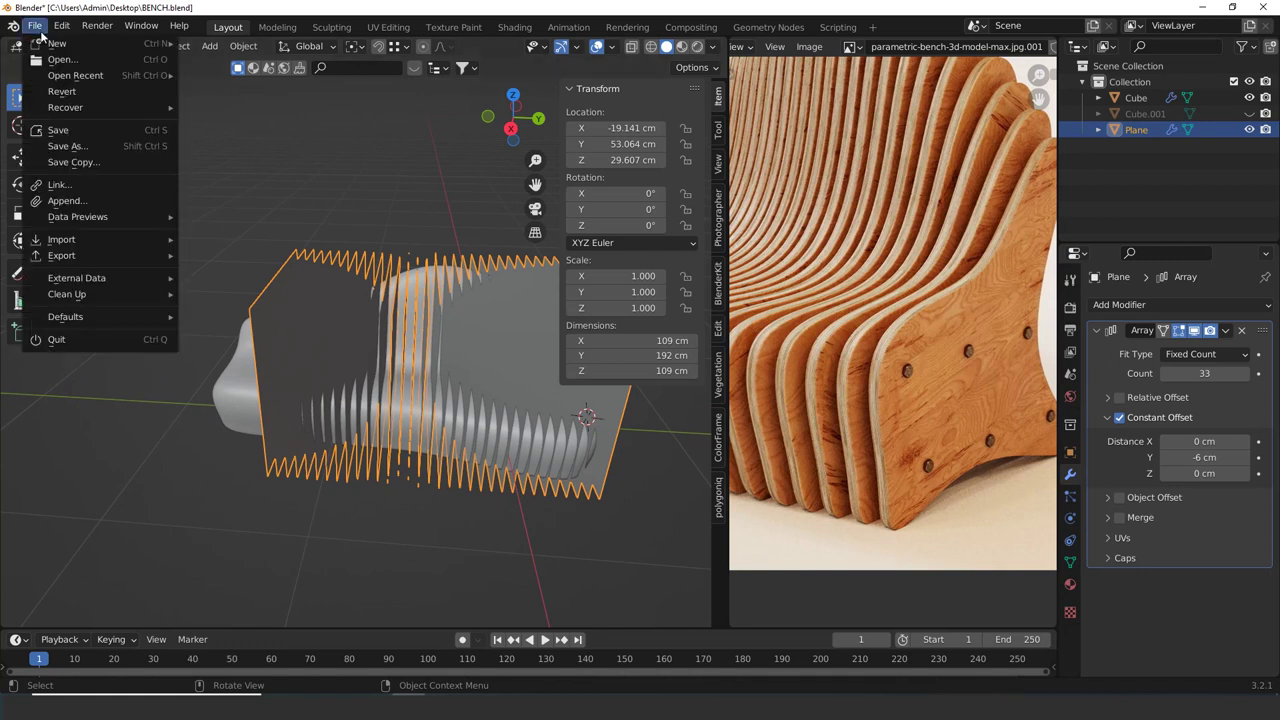
pyautogui.moveTo(61, 25)
pyautogui.click(85, 250)
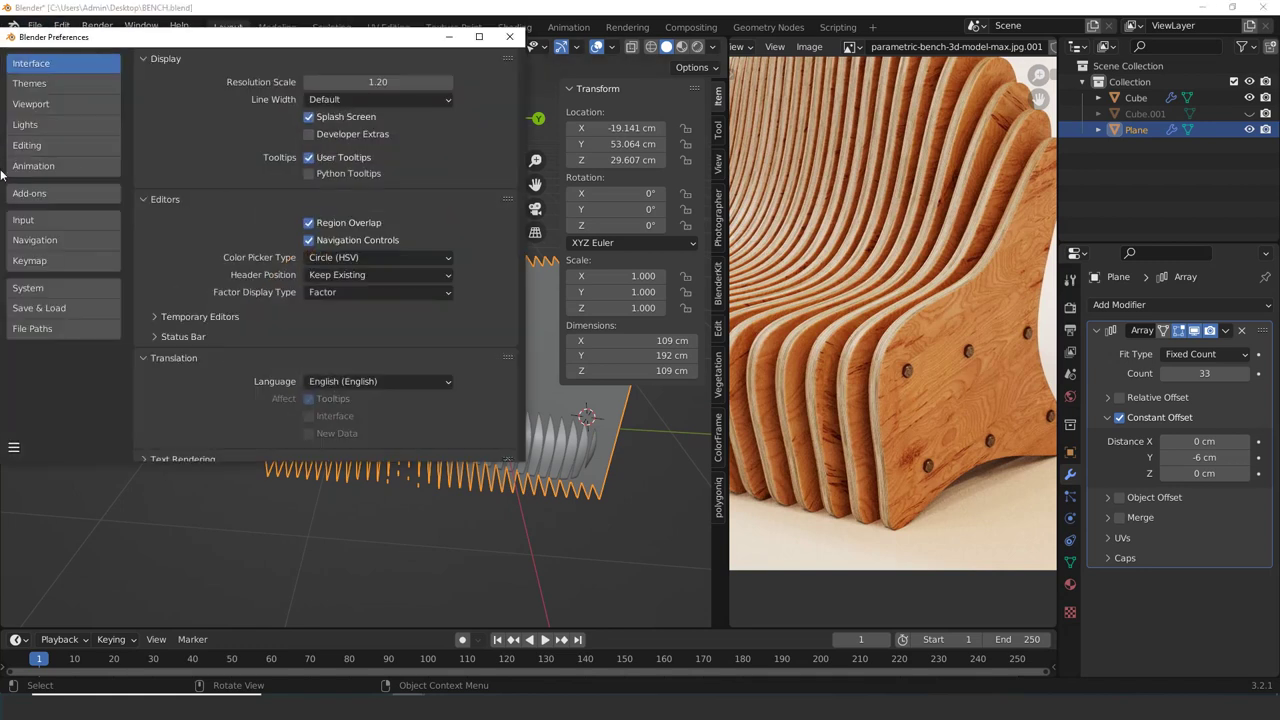
pyautogui.click(40, 193)
pyautogui.click(451, 85)
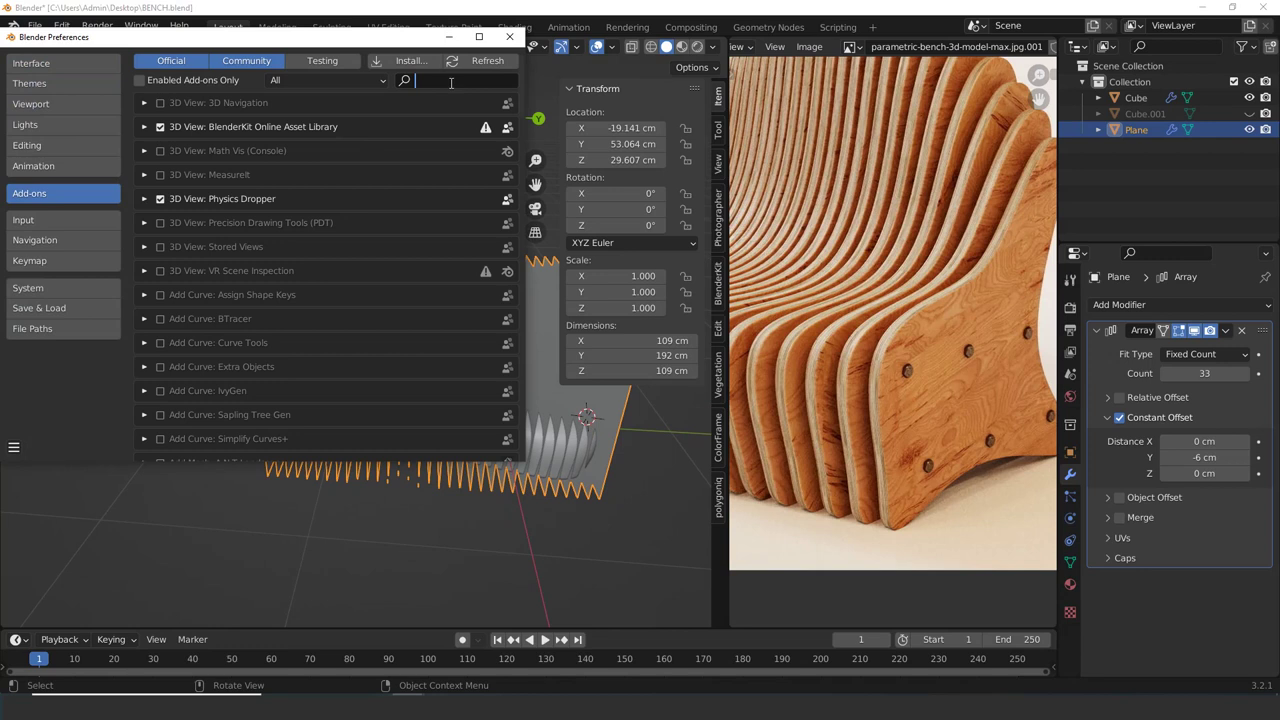
pyautogui.write('BOO')
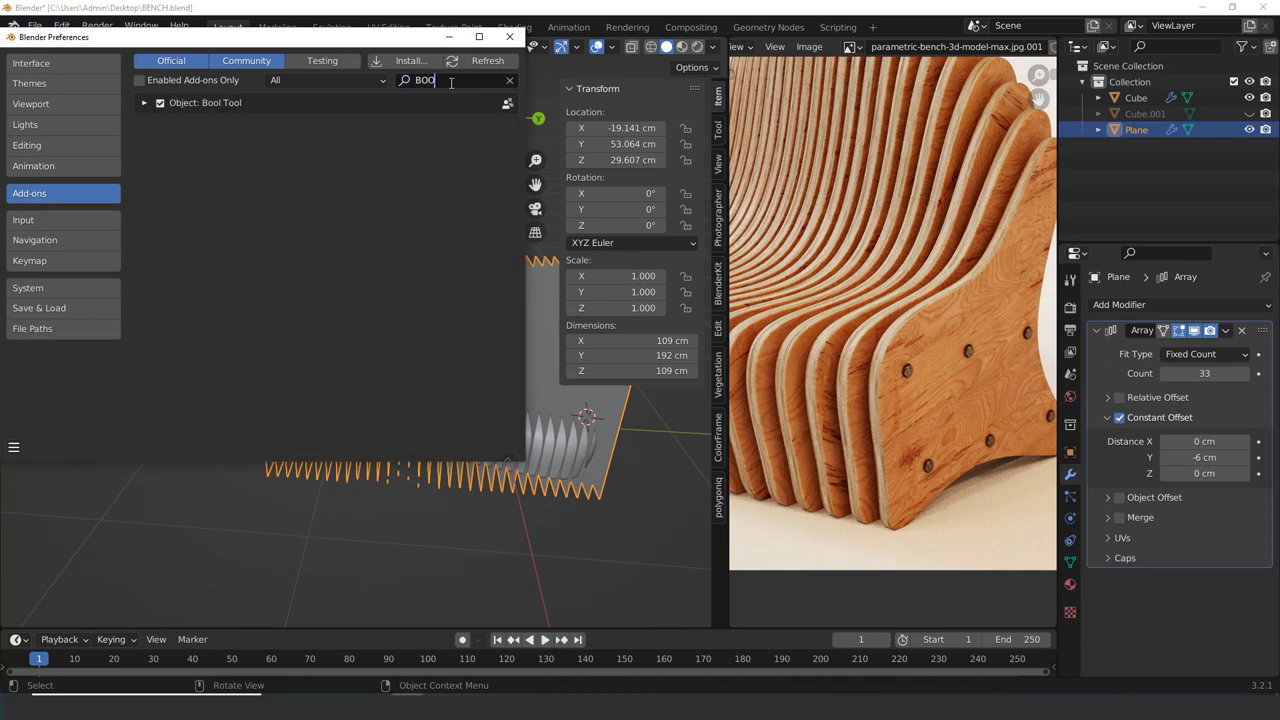
pyautogui.click(144, 104)
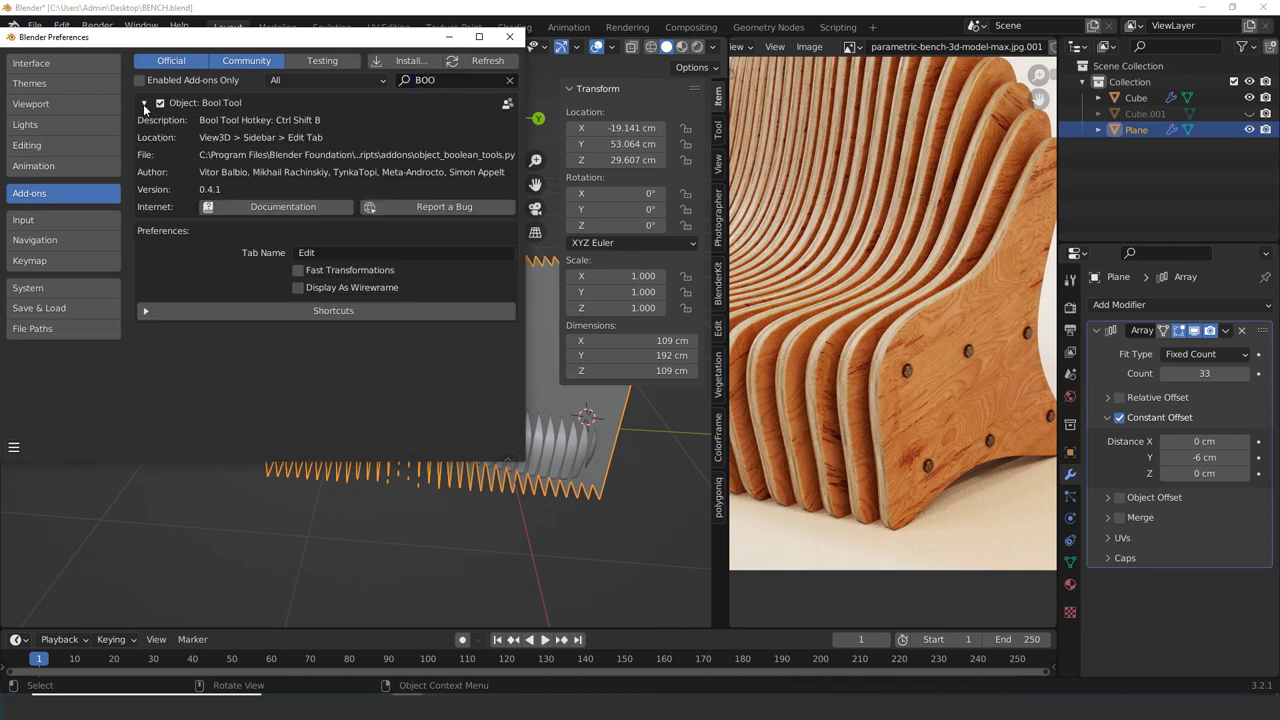
pyautogui.click(144, 104)
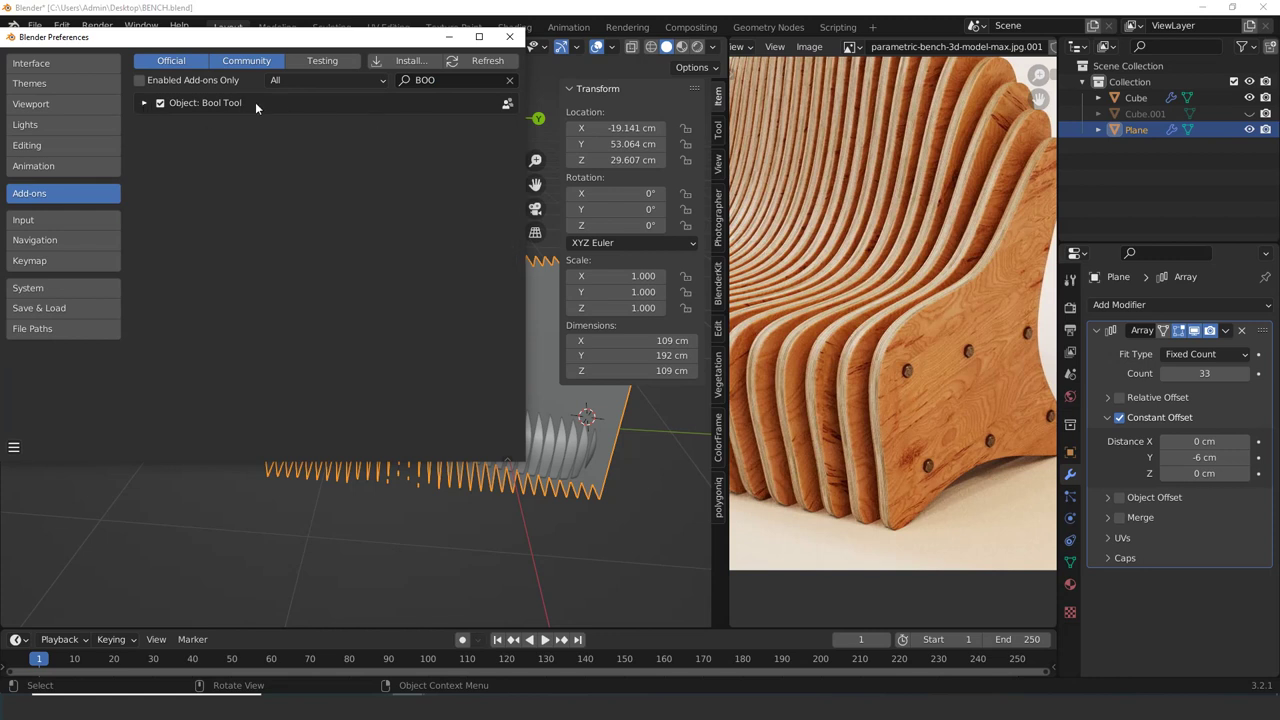
pyautogui.click(509, 36)
# Select the arrayed plane followed by the wavy bench block, and cut the block with a Bool Tool Difference brush using the plane
pyautogui.moveTo(494, 299); pyautogui.dragTo(296, 305, button='middle')
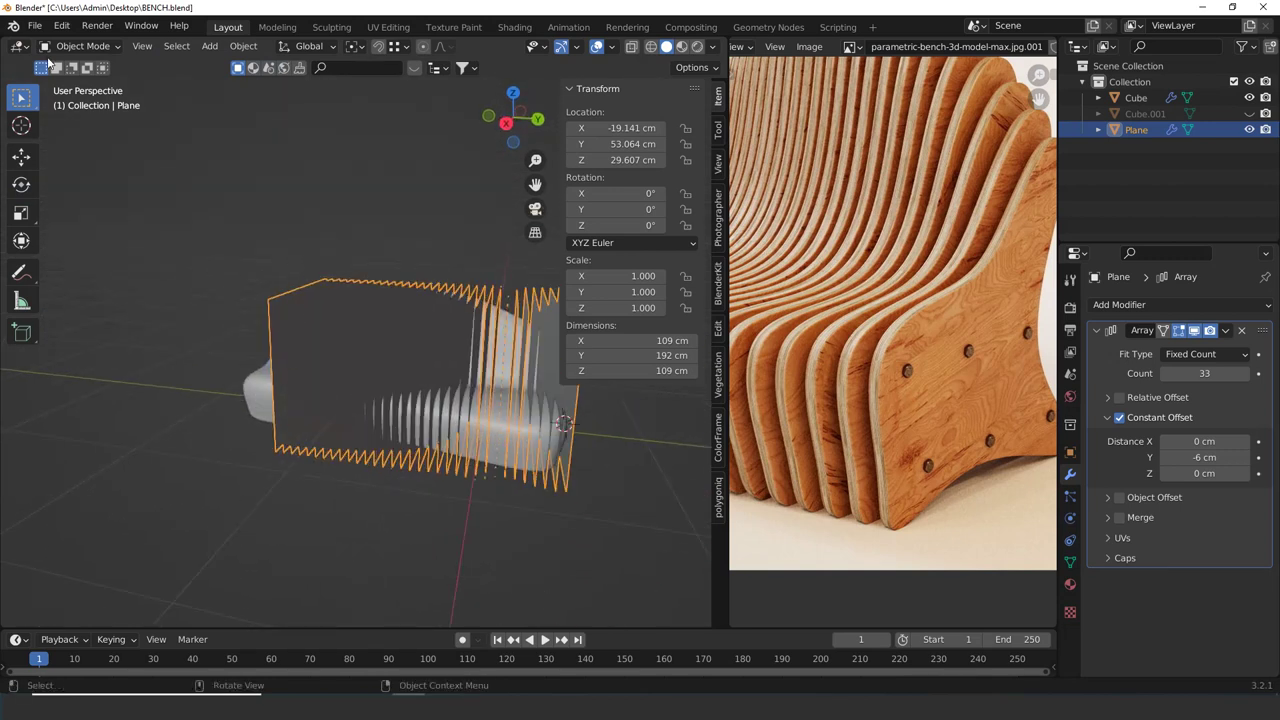
pyautogui.moveTo(258, 415); pyautogui.dragTo(325, 322, button='middle')
pyautogui.click(315, 458)
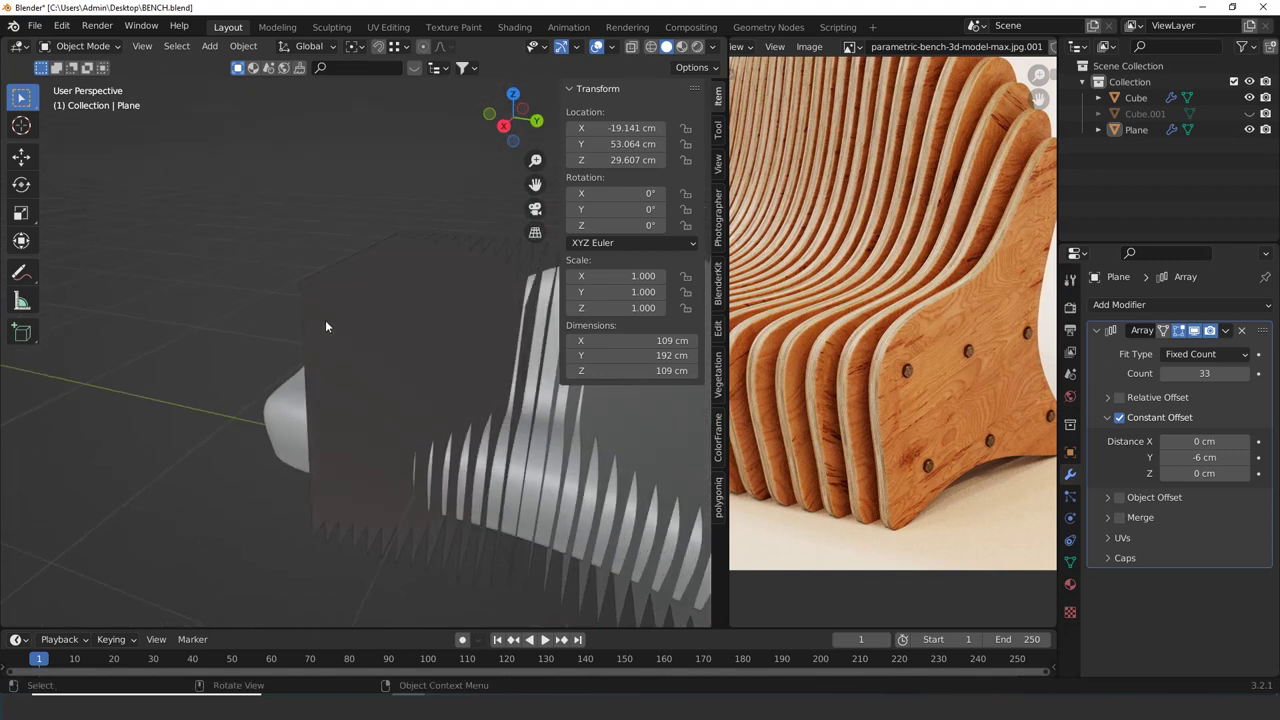
pyautogui.click(322, 367)
pyautogui.scroll(-4, 330, 360)
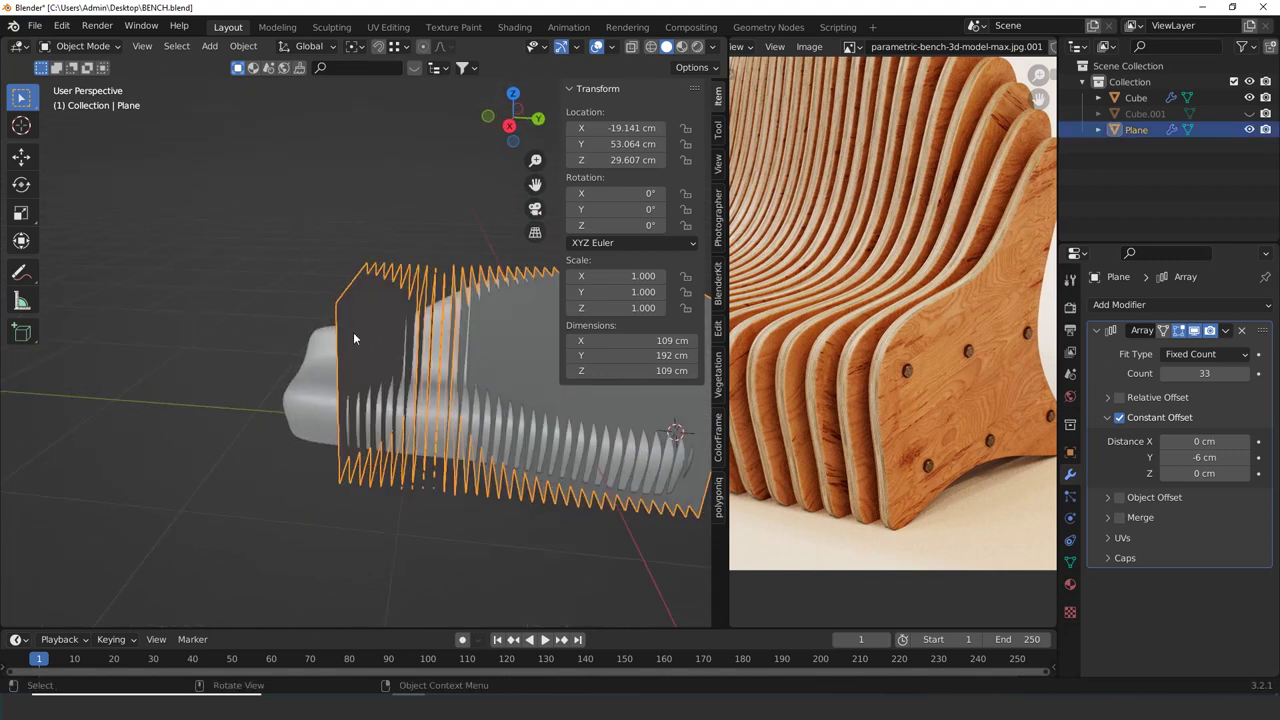
pyautogui.moveTo(353, 337); pyautogui.dragTo(296, 356, button='middle')
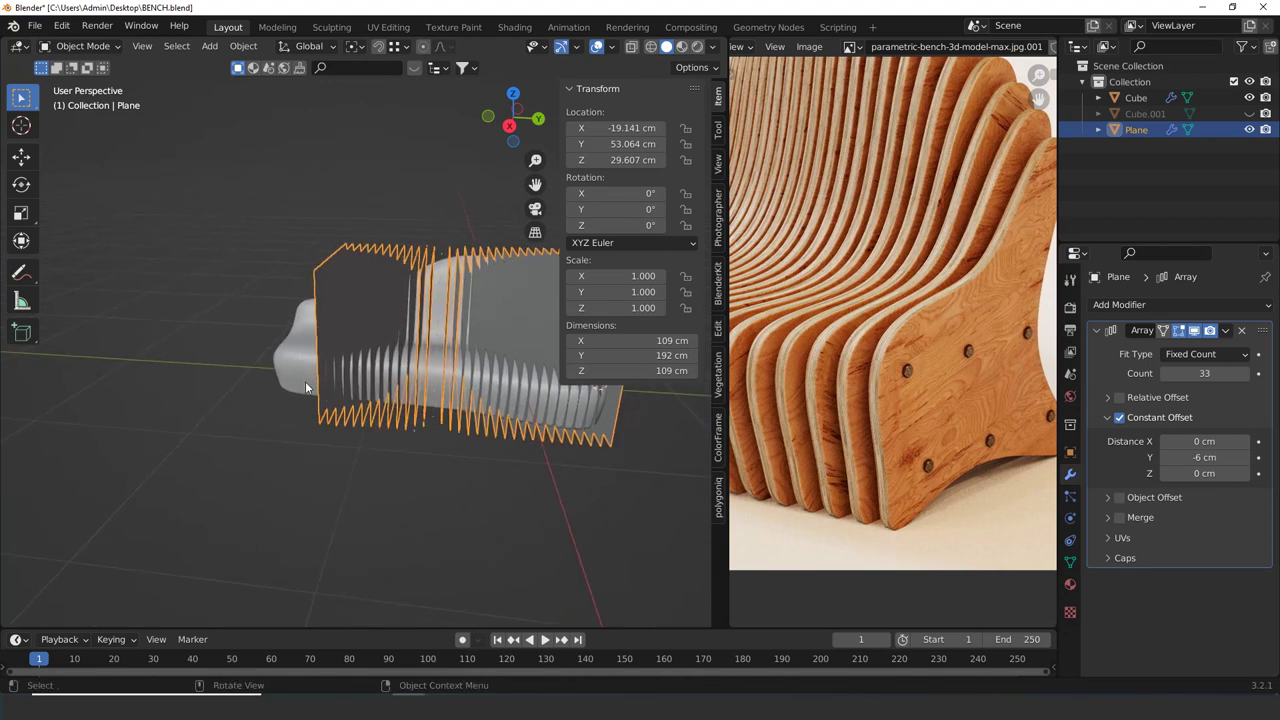
pyautogui.scroll(2, 305, 381)
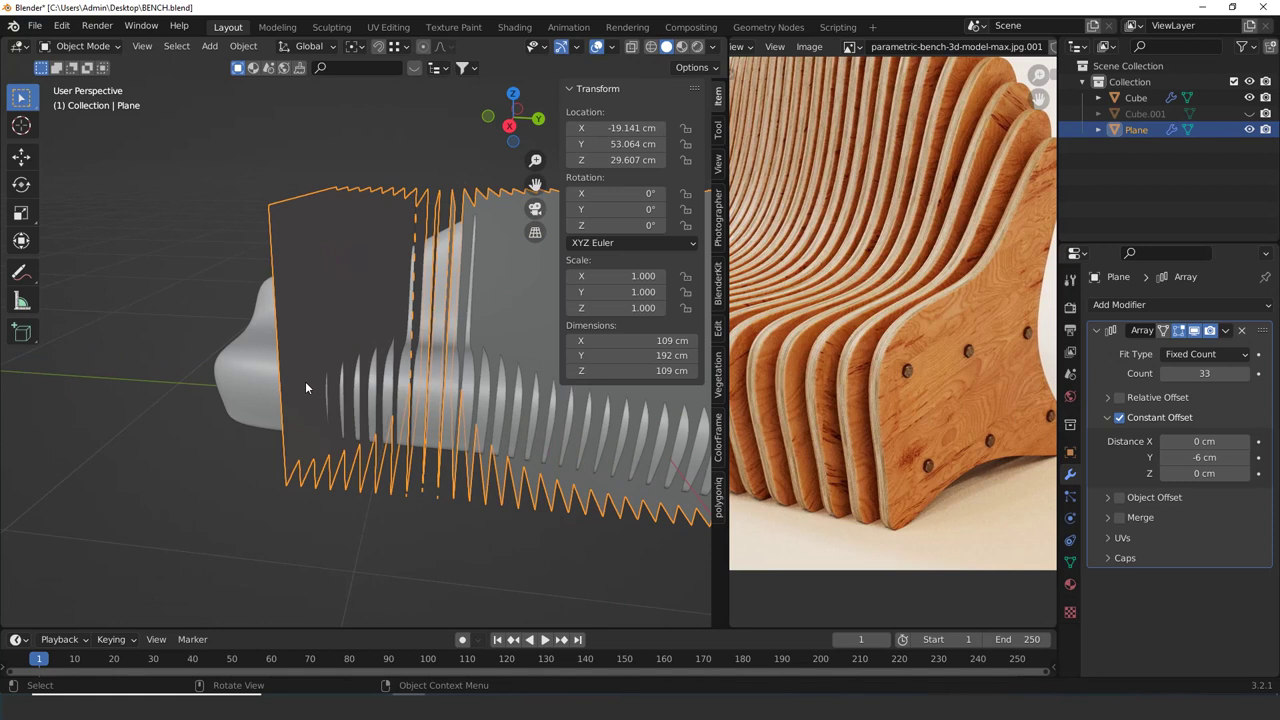
pyautogui.keyDown('shift'); pyautogui.click(255, 374); pyautogui.keyUp('shift')
pyautogui.scroll(-3, 263, 382)
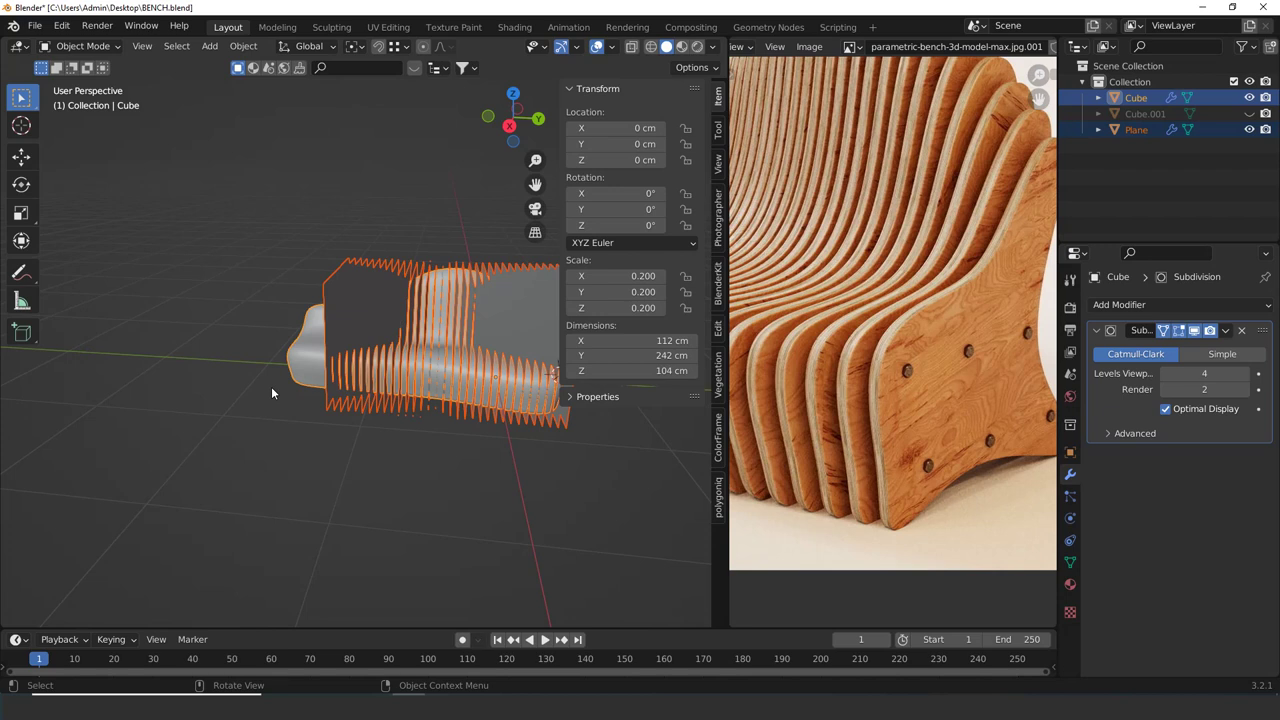
pyautogui.moveTo(306, 397); pyautogui.dragTo(289, 406, button='middle')
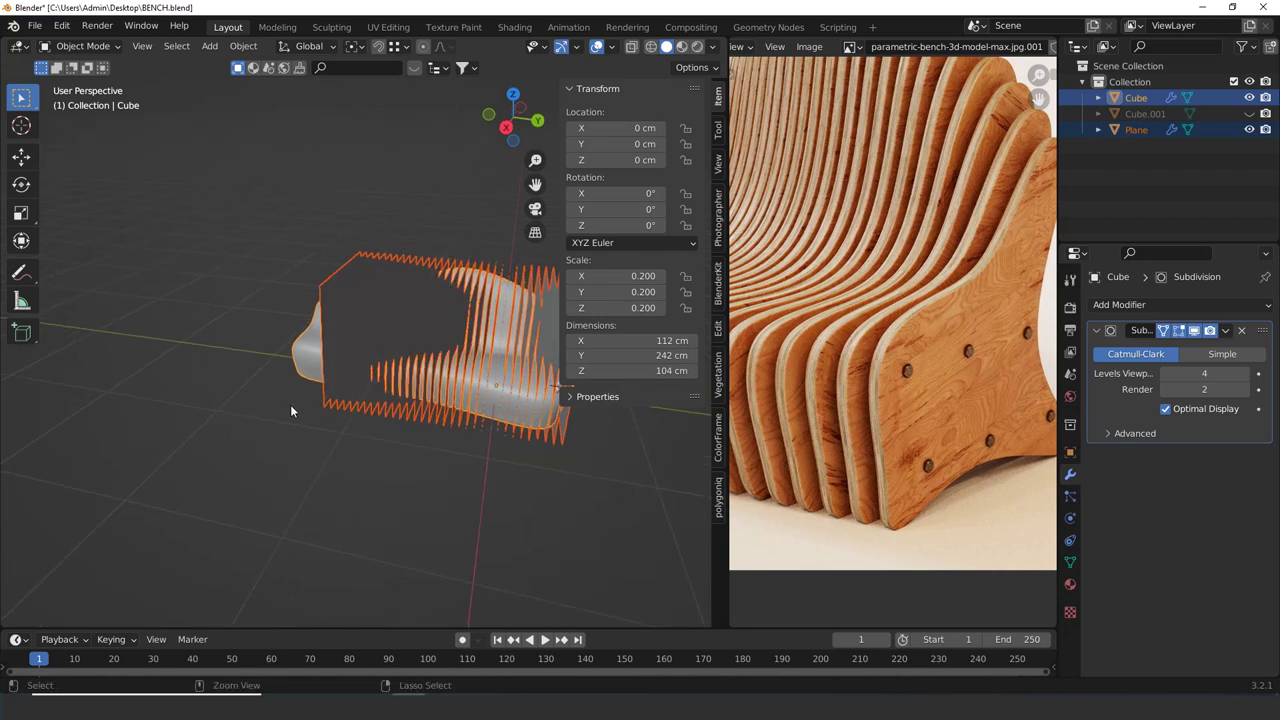
pyautogui.press('ctrl+KP_Subtract')
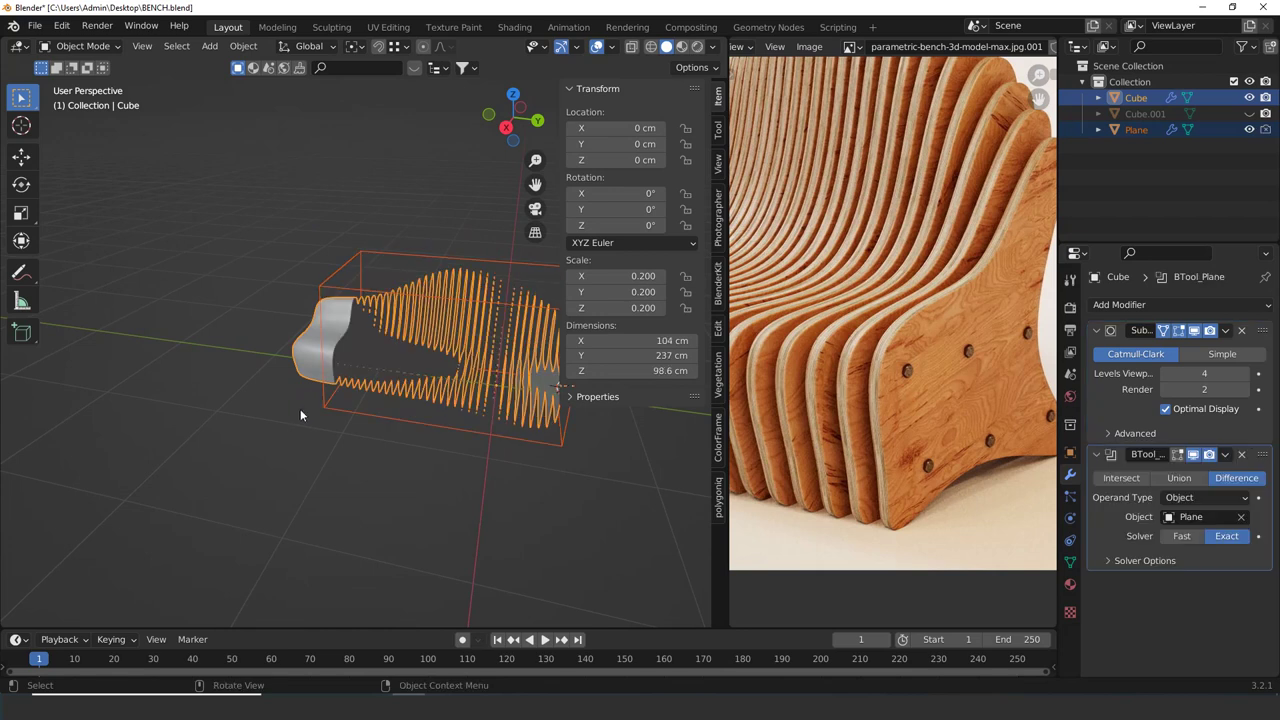
pyautogui.click(436, 461)
pyautogui.moveTo(469, 477); pyautogui.dragTo(311, 313, button='middle')
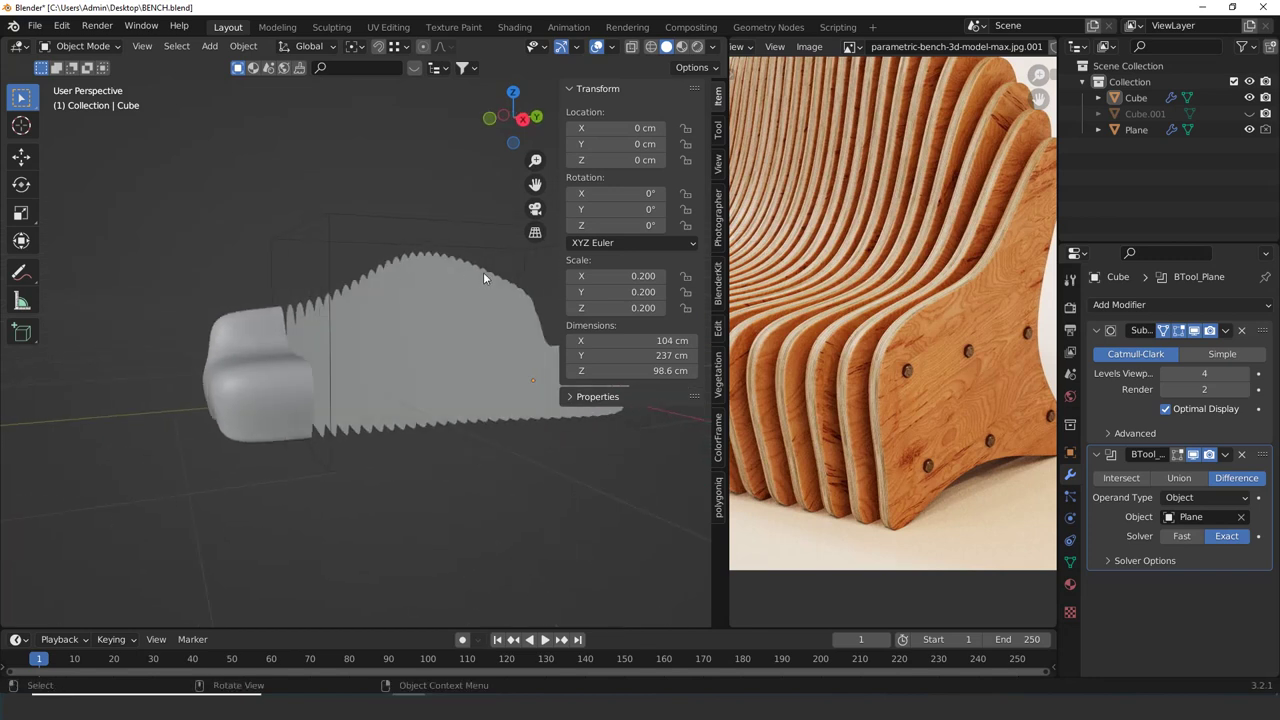
pyautogui.scroll(-3, 969, 231)
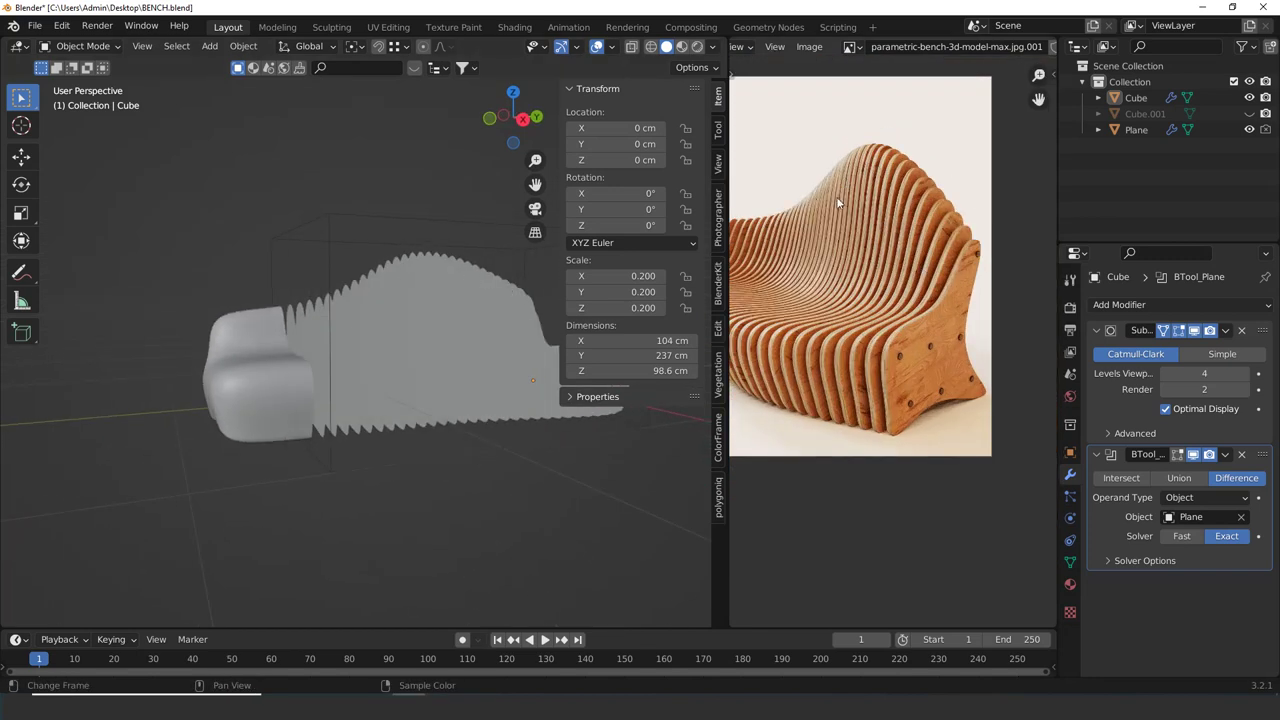
# Set the slicing plane's array count to 34 and save the bench file
pyautogui.moveTo(340, 405); pyautogui.dragTo(292, 416, button='middle')
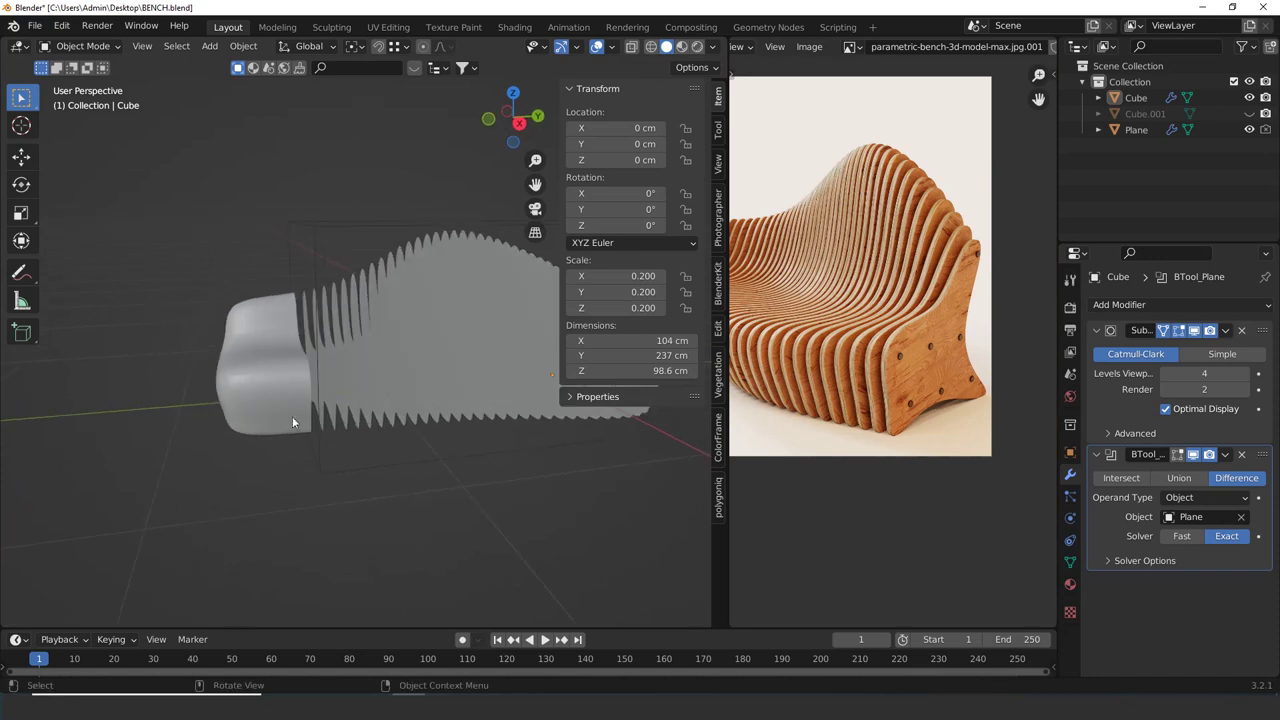
pyautogui.click(300, 227)
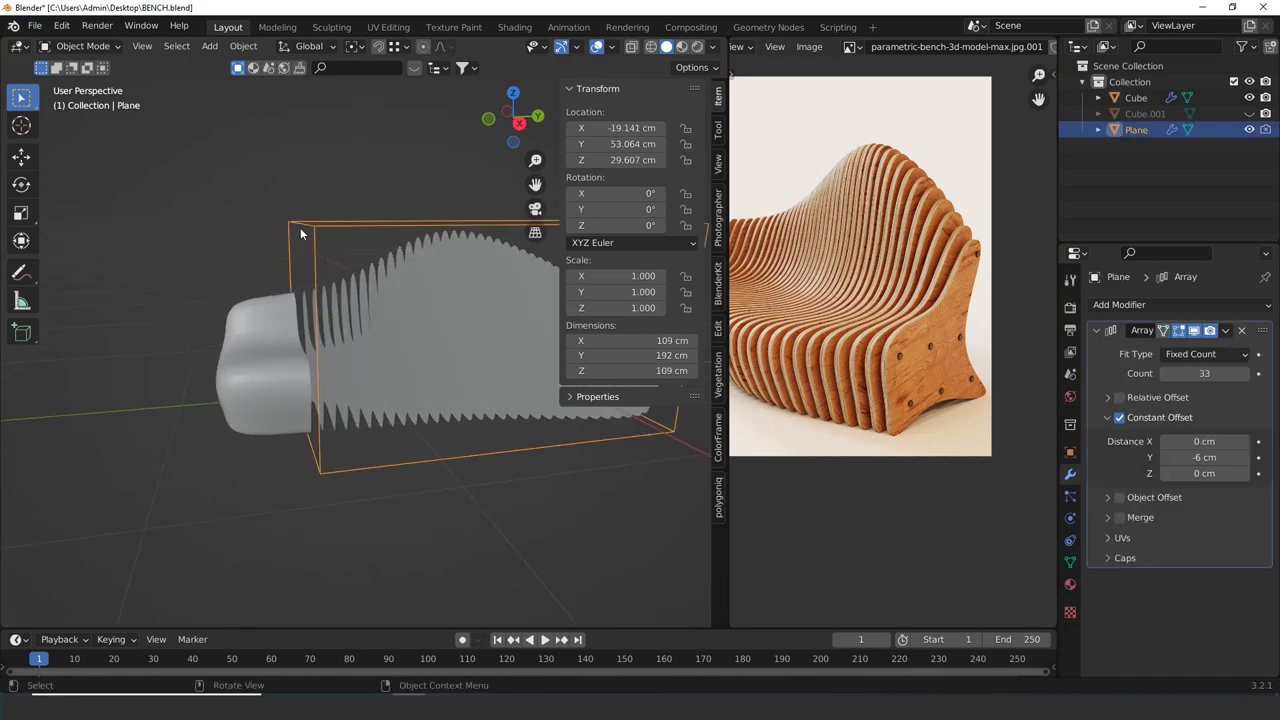
pyautogui.click(1244, 373)
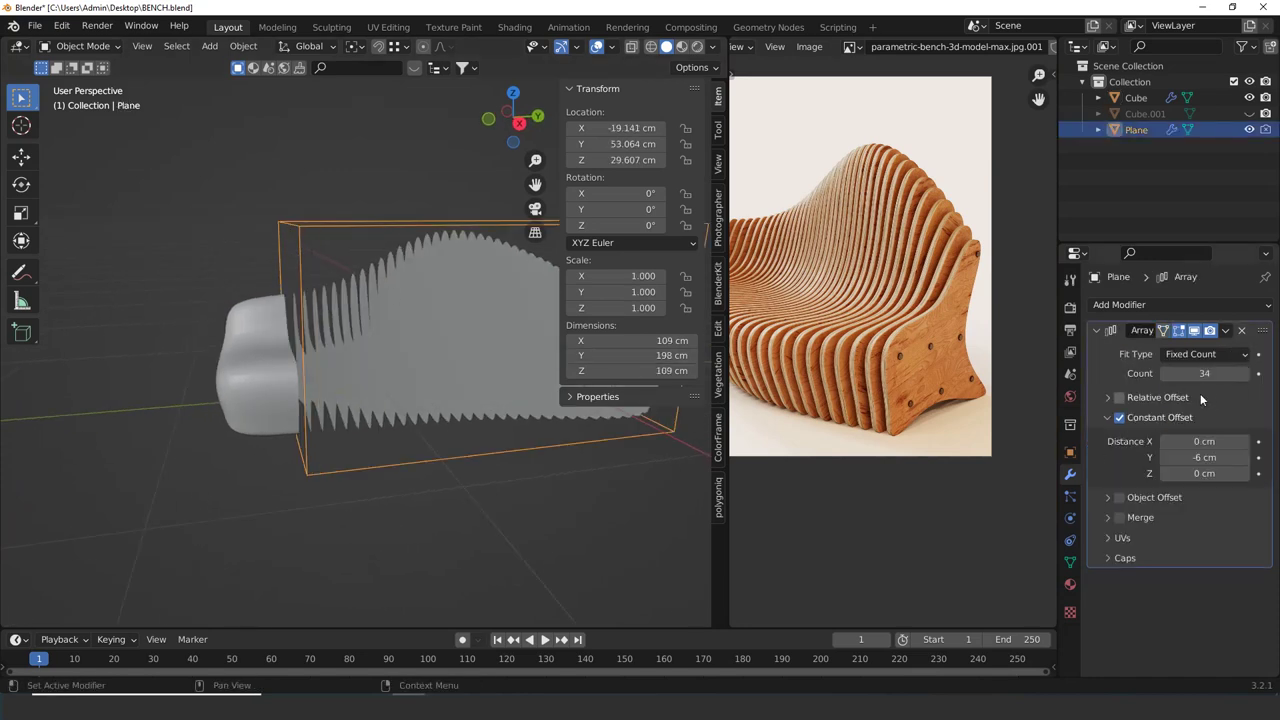
pyautogui.scroll(-2, 431, 491)
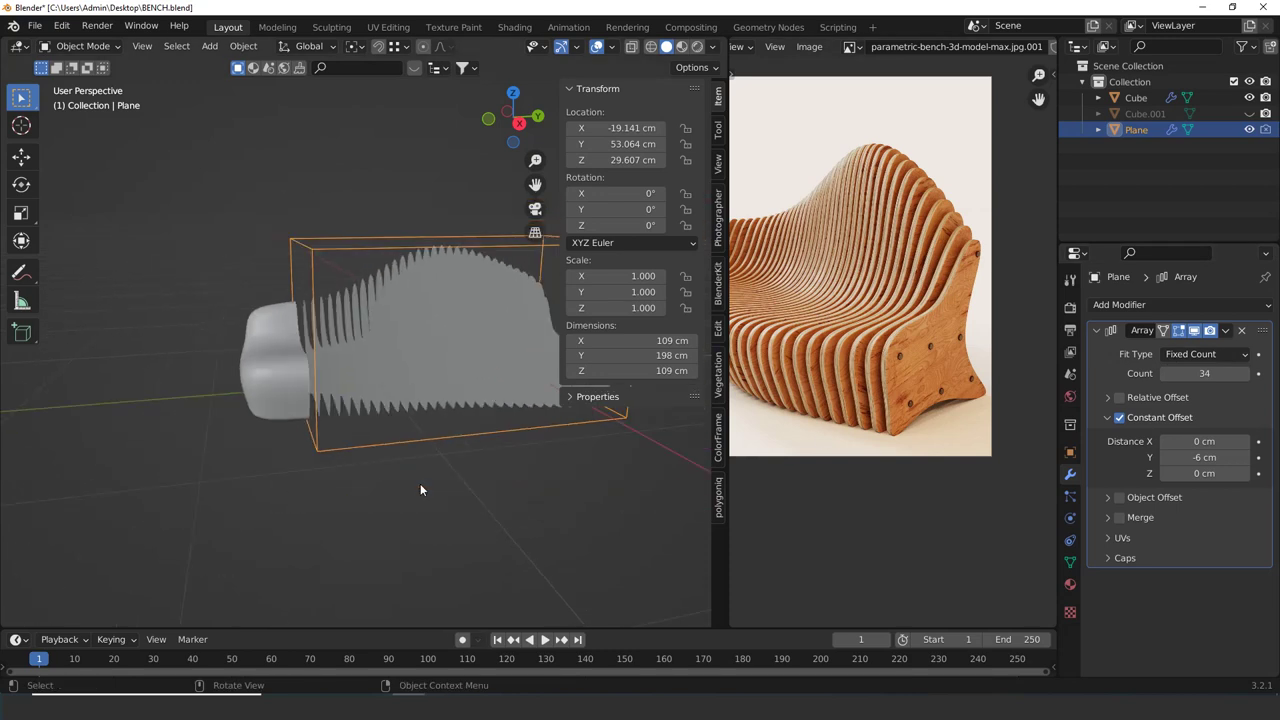
pyautogui.scroll(-1, 266, 418)
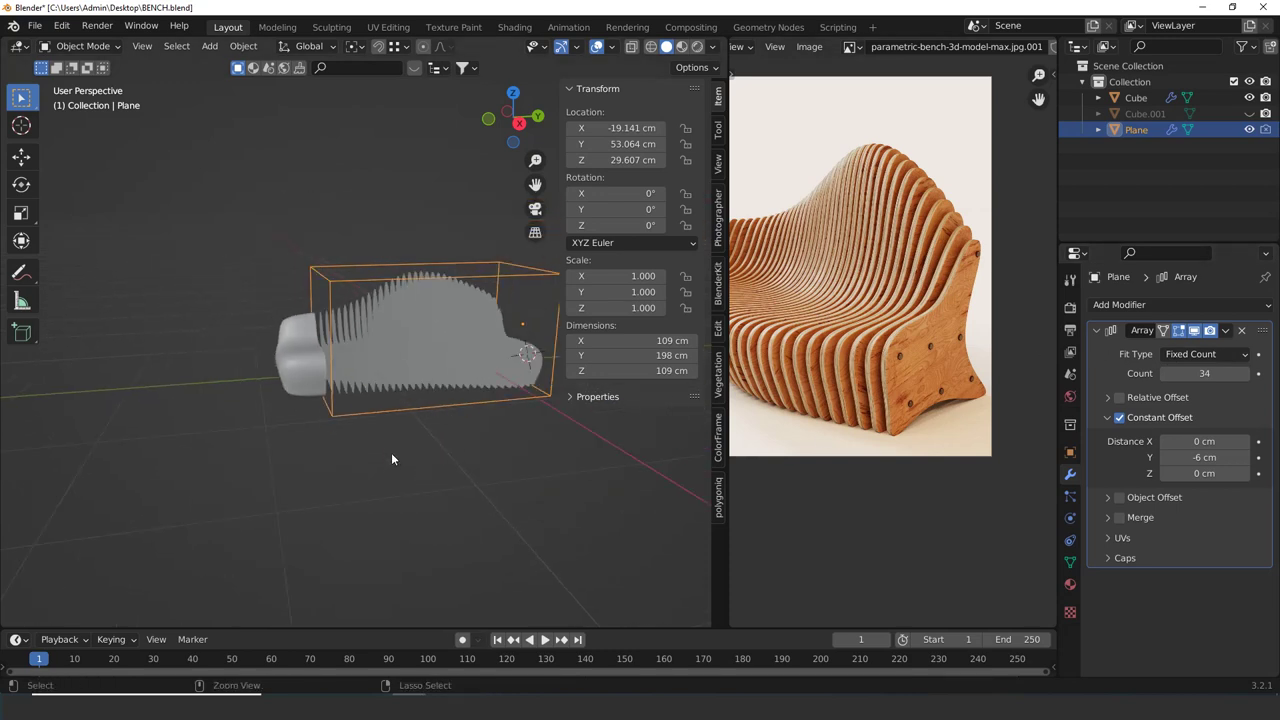
pyautogui.hotkey('ctrl', 's')
pyautogui.scroll(2, 394, 453)
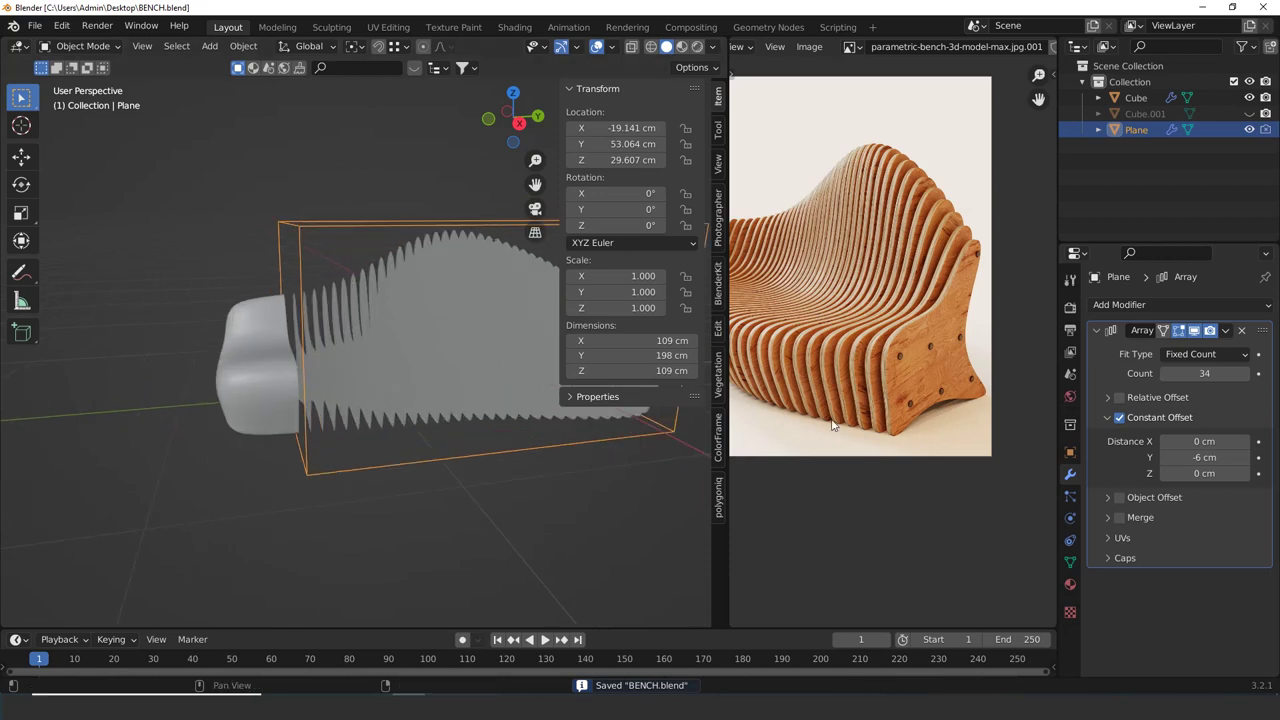
# Turn off the viewport display of the bench body's Boolean modifier
pyautogui.click(1196, 334)
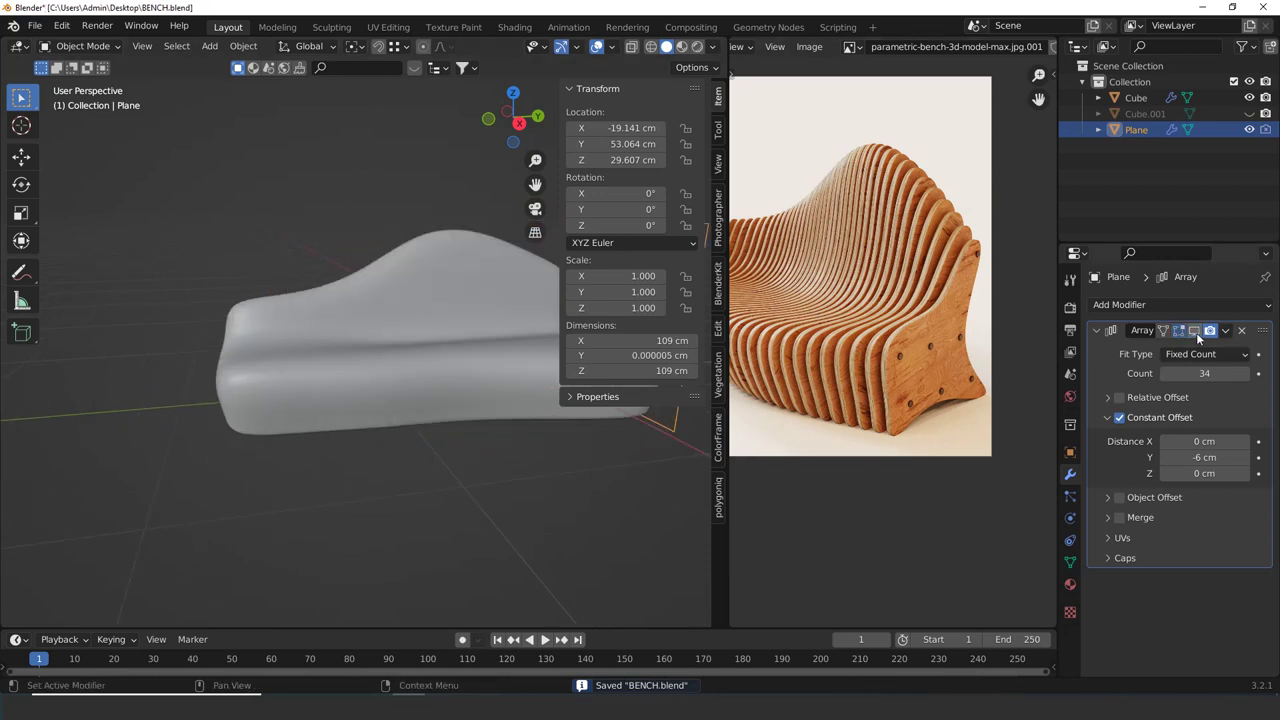
pyautogui.click(1196, 331)
pyautogui.click(226, 382)
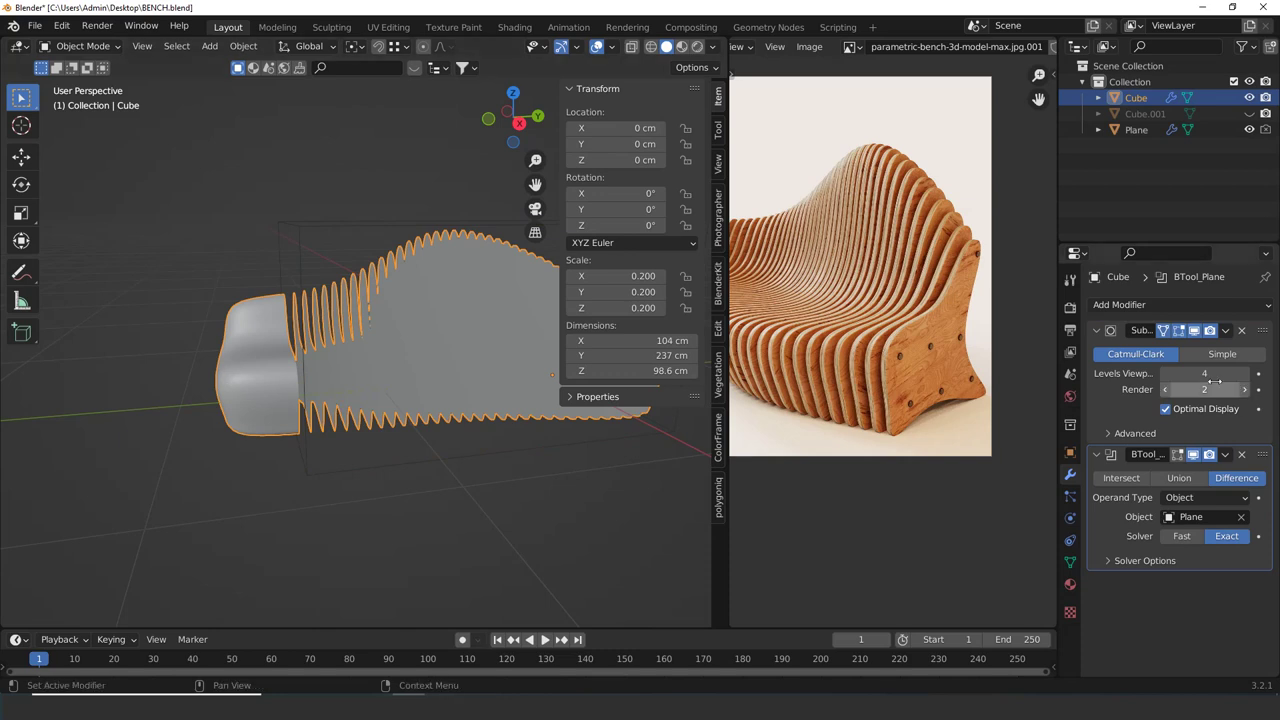
pyautogui.click(1194, 455)
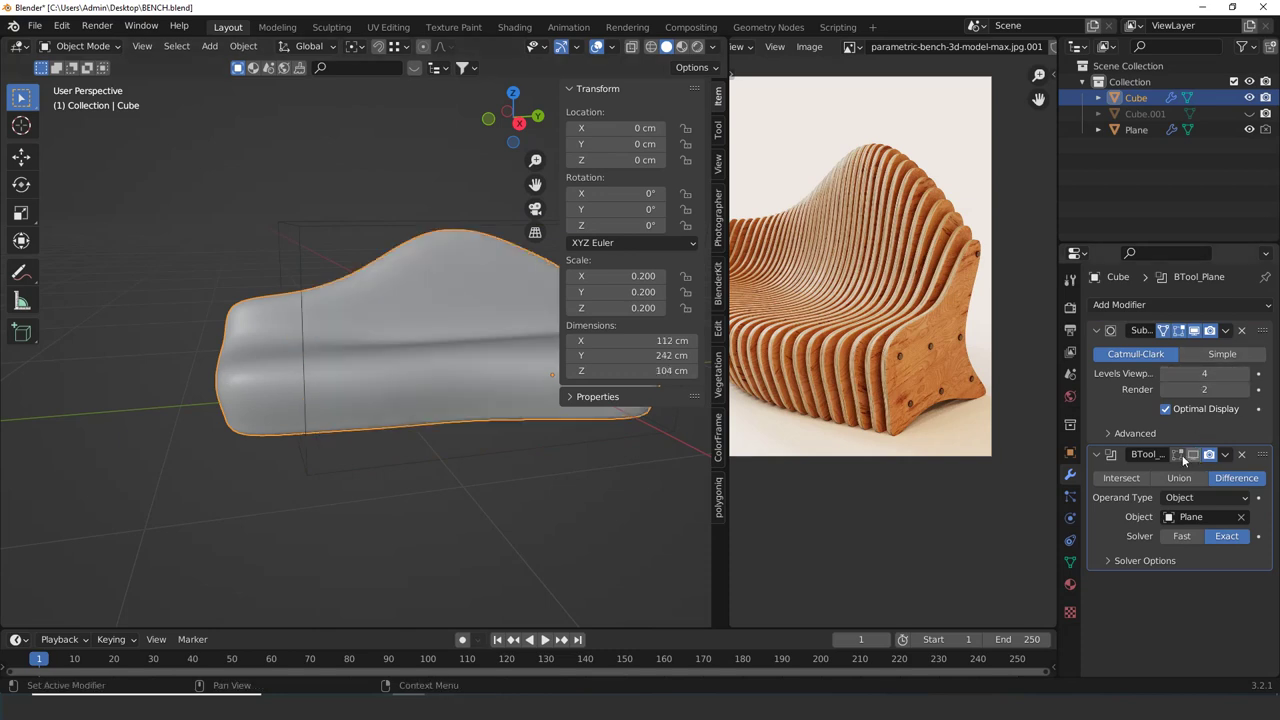
# Extend the slicing plane's array across the bench body with a count of 38
pyautogui.click(332, 213)
pyautogui.moveTo(1236, 380); pyautogui.dragTo(1246, 377)
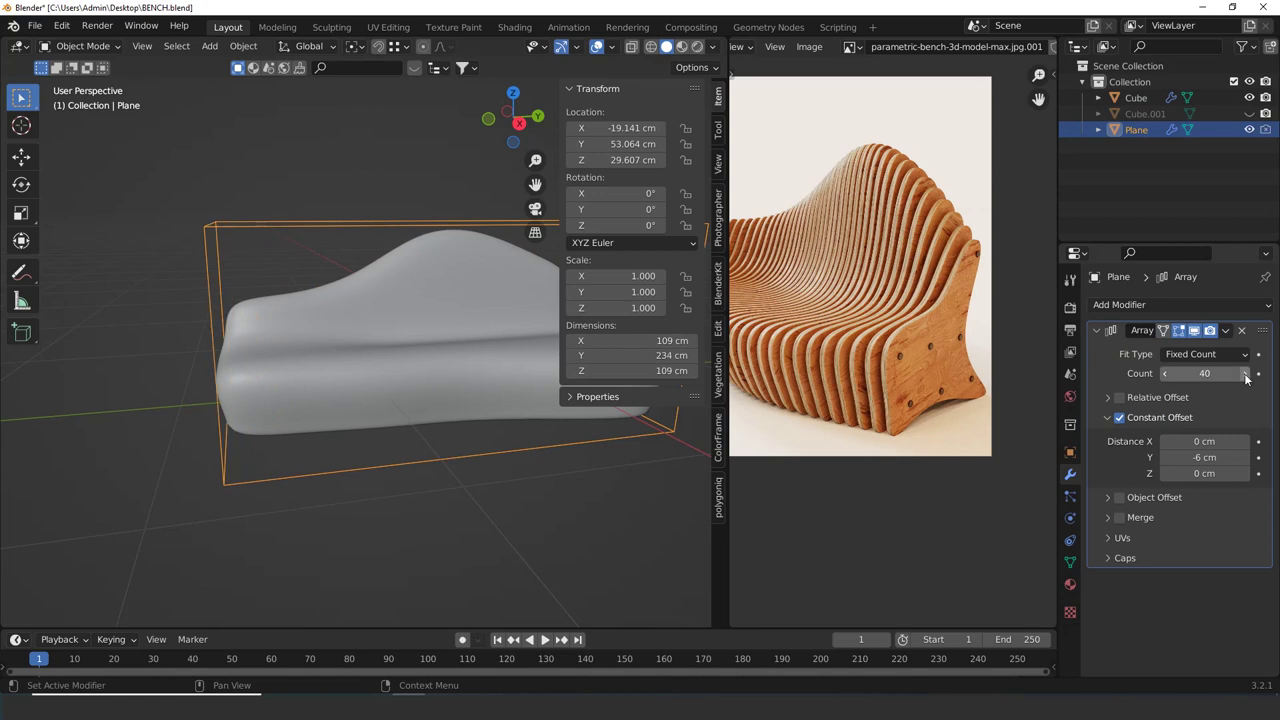
pyautogui.click(1166, 377)
pyautogui.click(1166, 377)
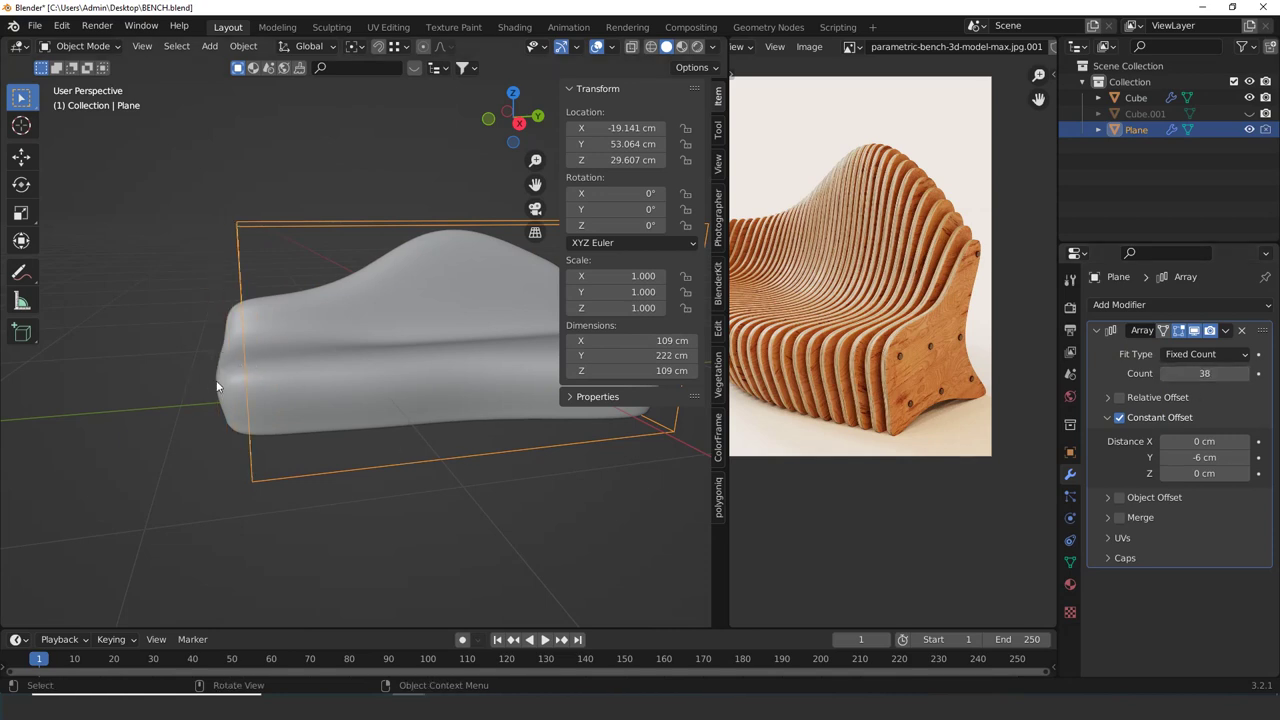
pyautogui.moveTo(217, 387); pyautogui.dragTo(229, 350, button='middle')
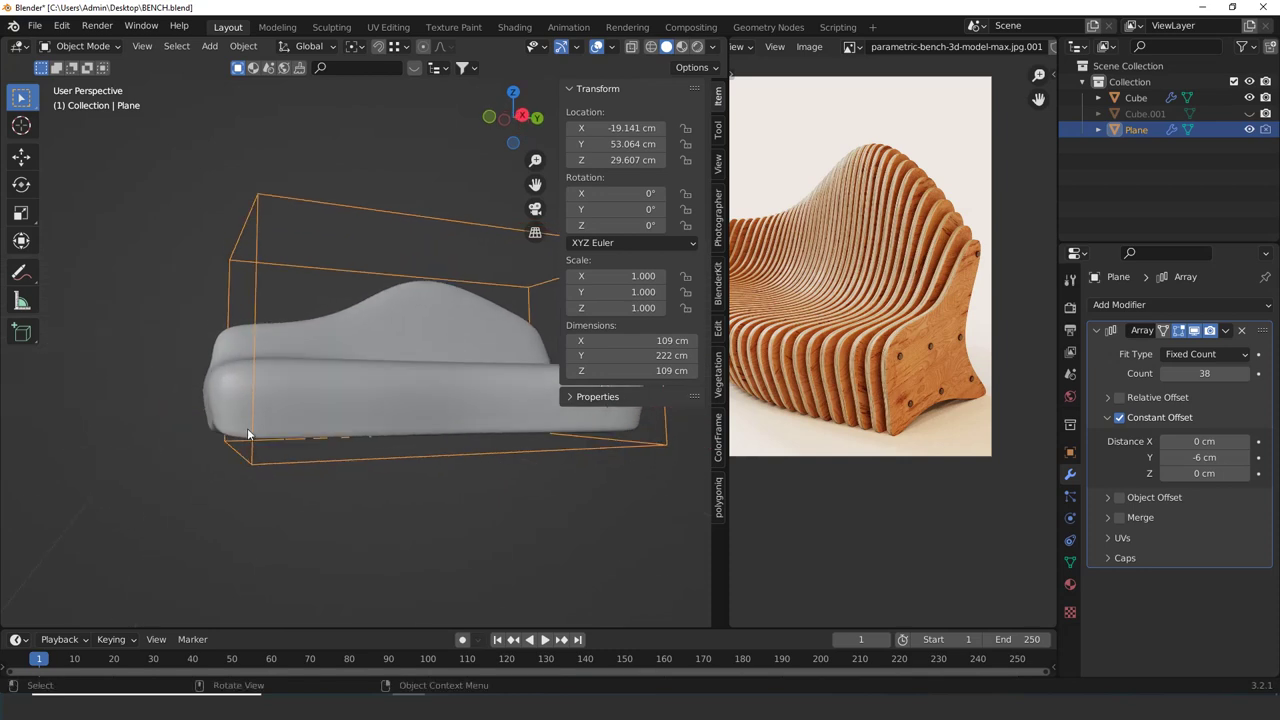
pyautogui.moveTo(248, 434); pyautogui.dragTo(230, 477, button='middle')
pyautogui.moveTo(337, 456); pyautogui.dragTo(290, 546, button='middle')
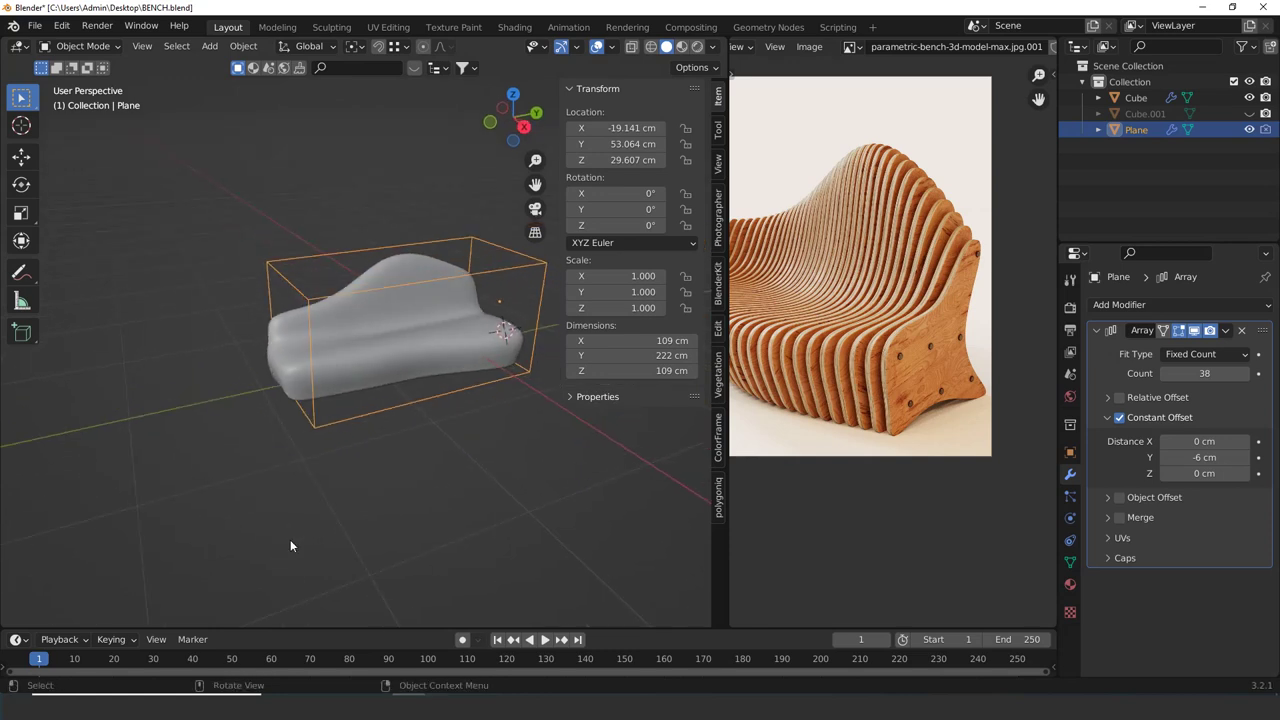
# Turn the viewport display of the bench body's Boolean modifier back on and check the uncut end
pyautogui.click(279, 371)
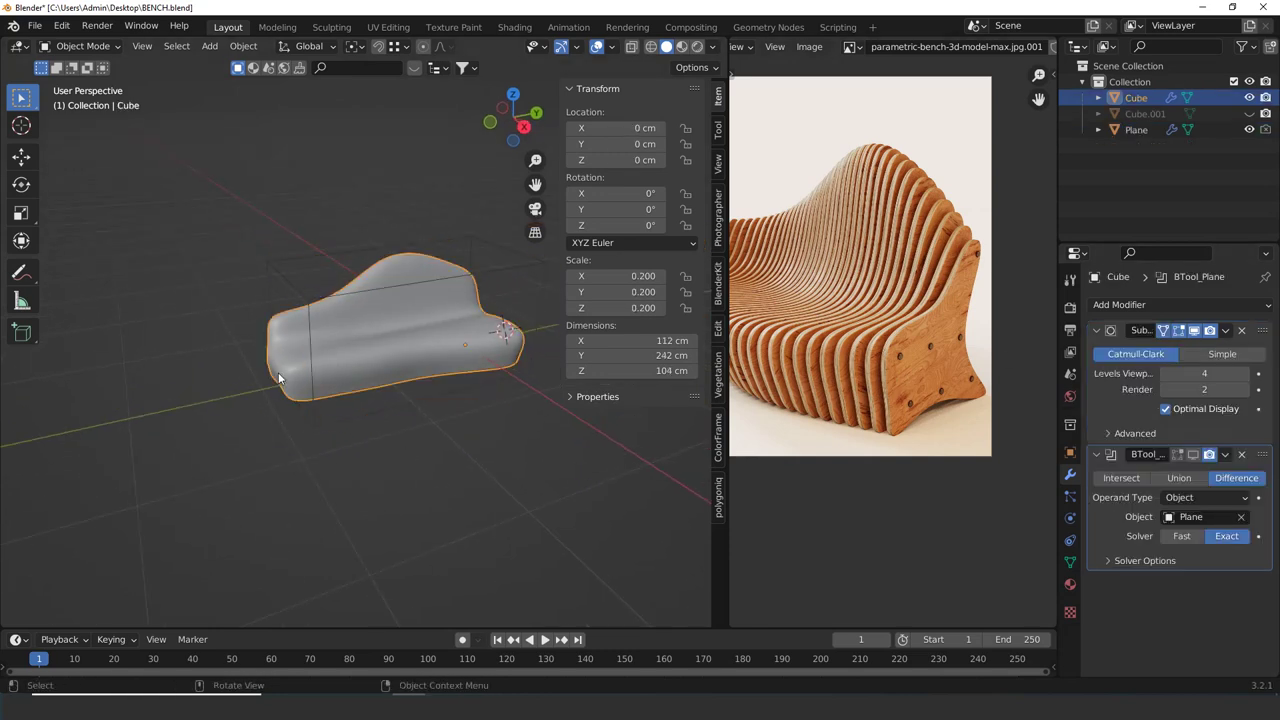
pyautogui.click(1193, 455)
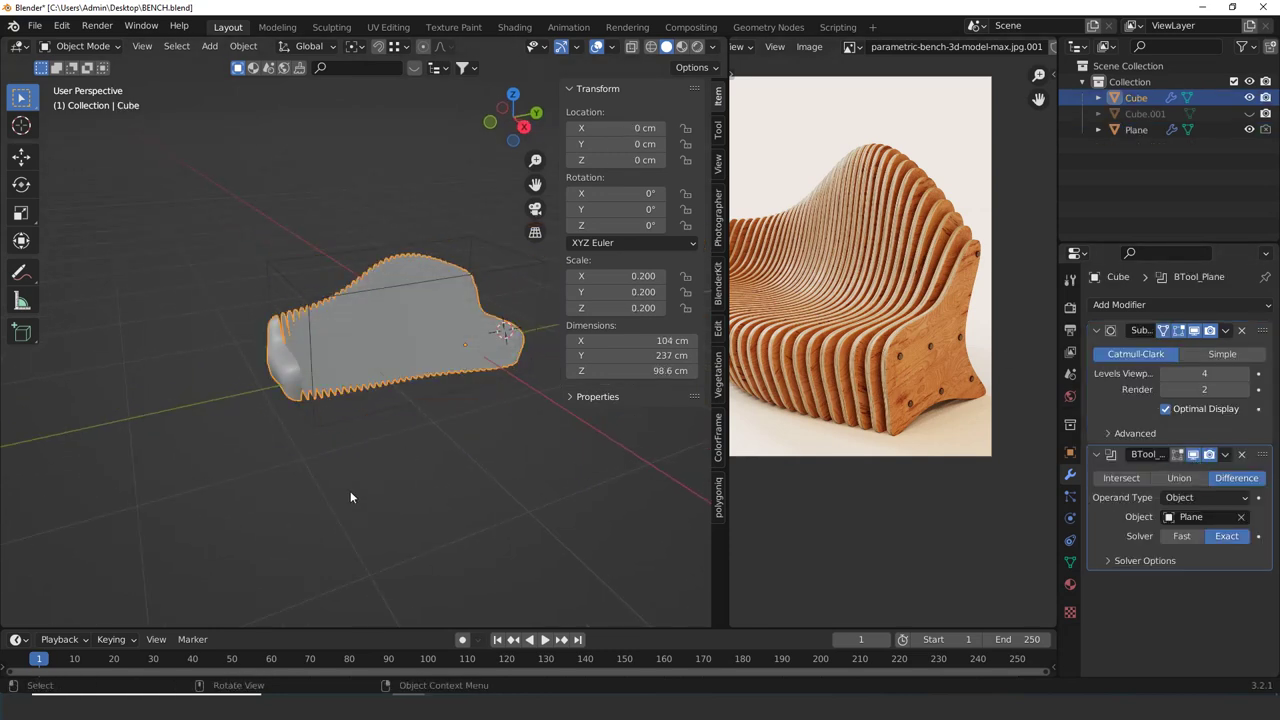
pyautogui.click(394, 469)
pyautogui.moveTo(394, 469); pyautogui.dragTo(281, 391, button='middle')
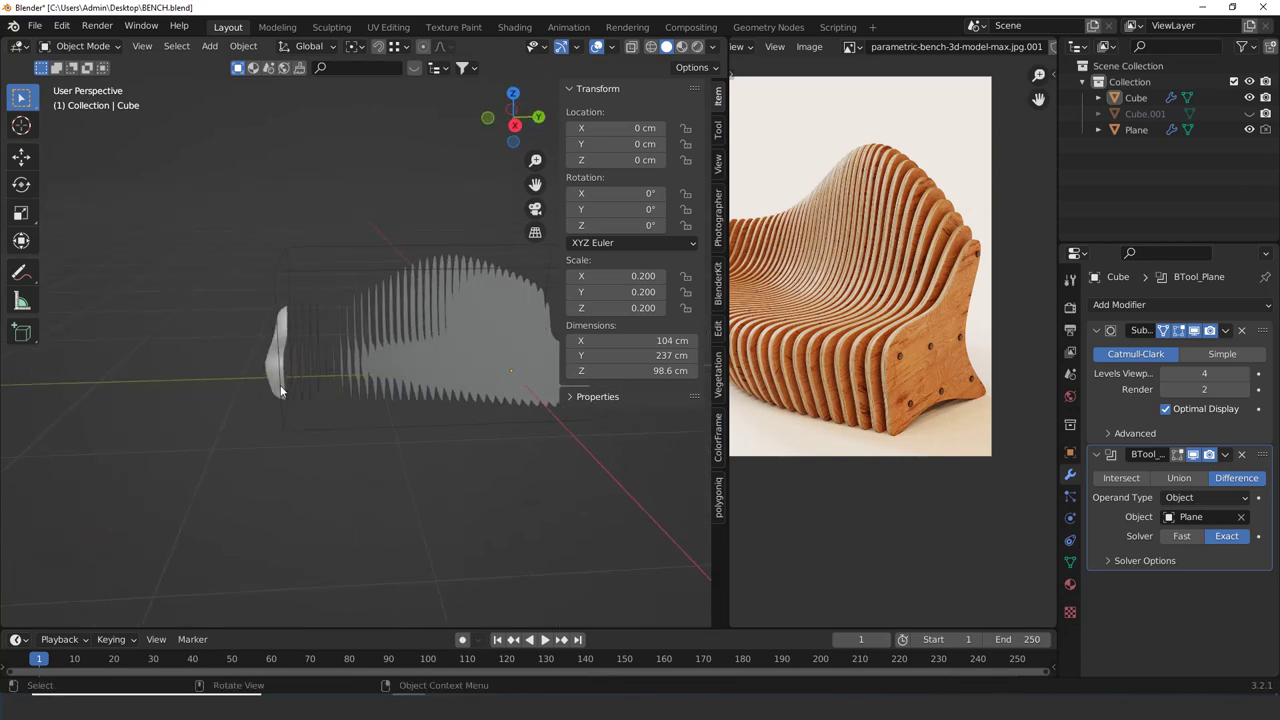
# Set the slicing plane's array count to 42 so the cuts cover the full bench length
pyautogui.click(267, 282)
pyautogui.click(1203, 372)
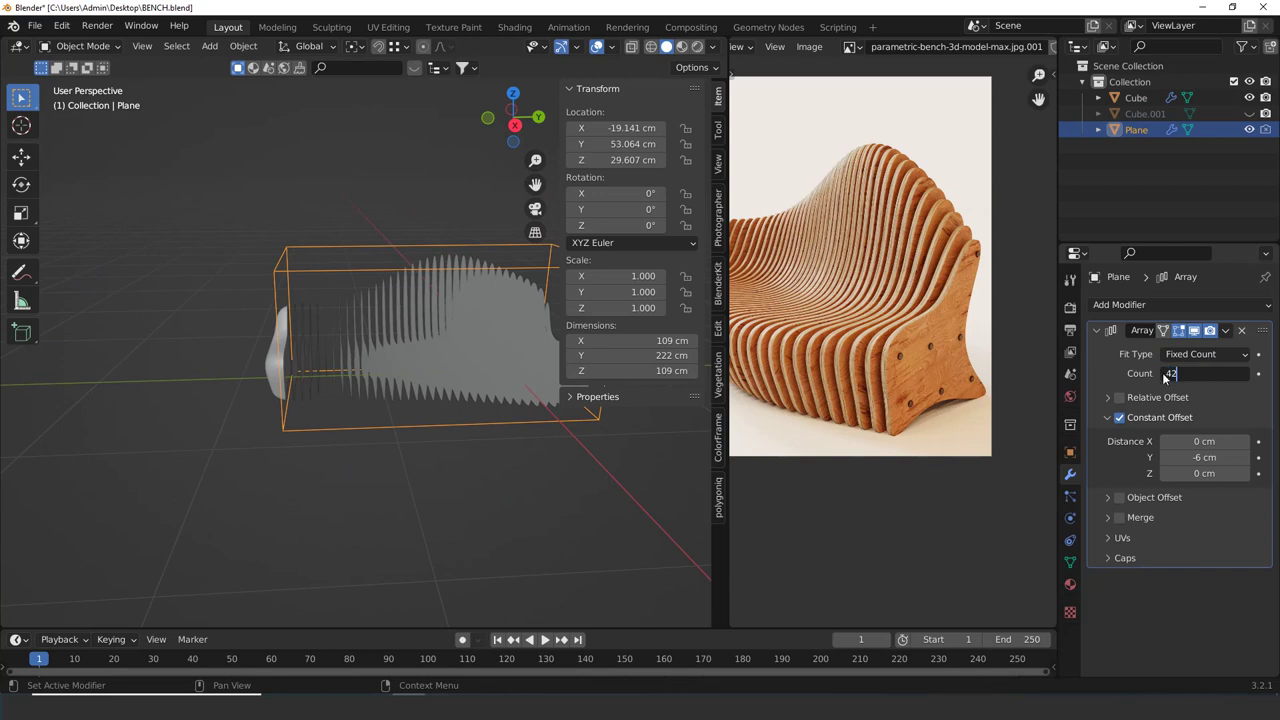
pyautogui.write('42')
pyautogui.press('Return')
pyautogui.click(284, 501)
pyautogui.moveTo(284, 501); pyautogui.dragTo(317, 464, button='middle')
# Add a Solidify modifier to the sliced bench body
pyautogui.click(345, 386)
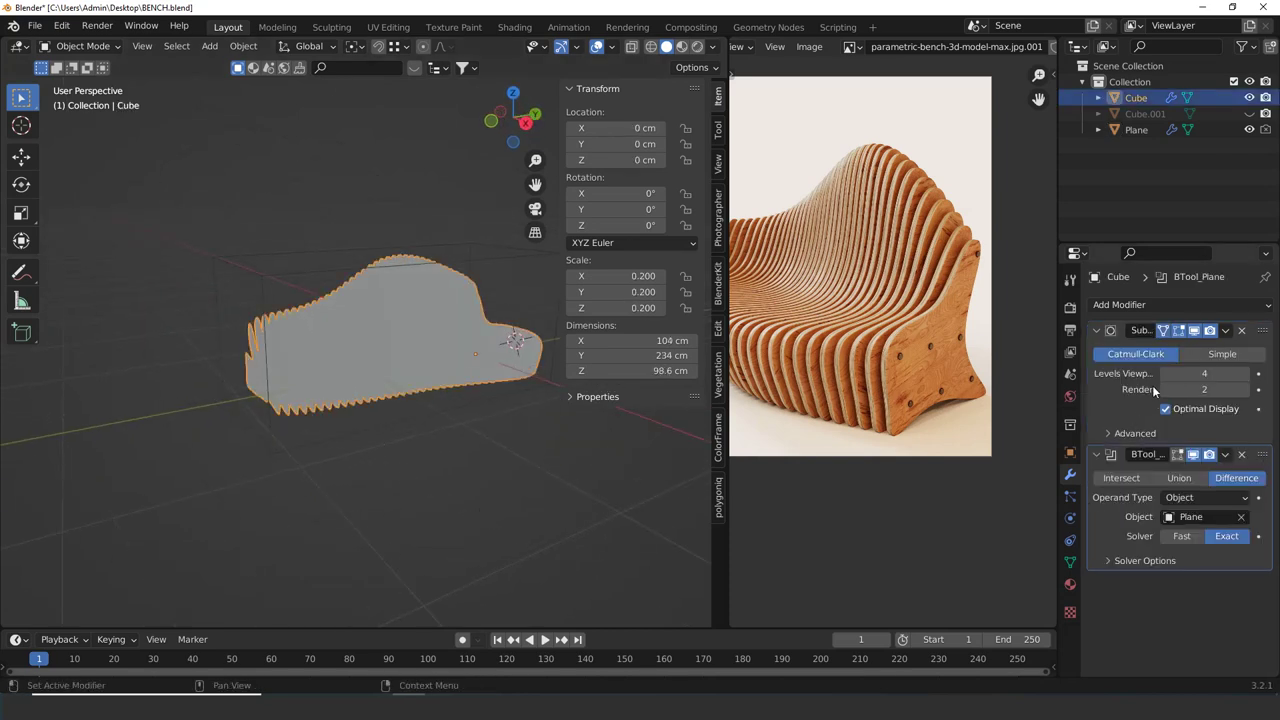
pyautogui.click(1174, 306)
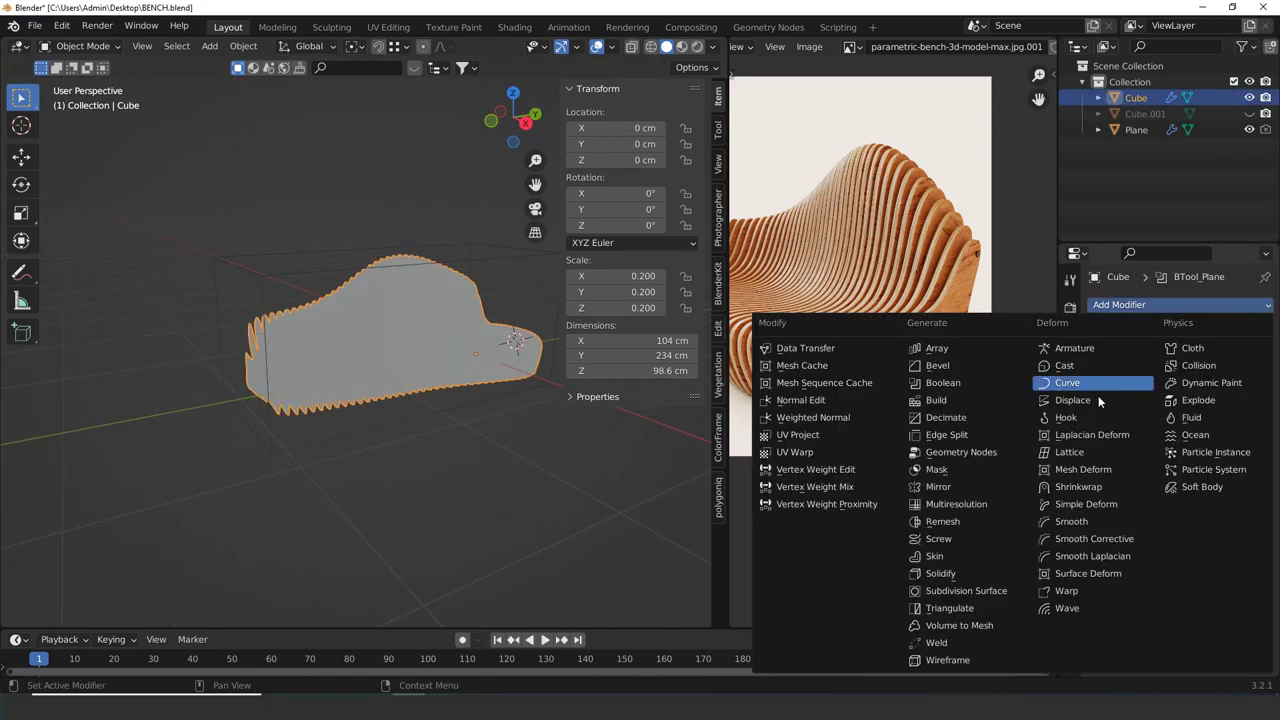
pyautogui.click(957, 574)
pyautogui.scroll(3, 550, 461)
pyautogui.scroll(-2, 549, 477)
pyautogui.moveTo(550, 461); pyautogui.dragTo(523, 437, button='middle')
pyautogui.scroll(4, 522, 448)
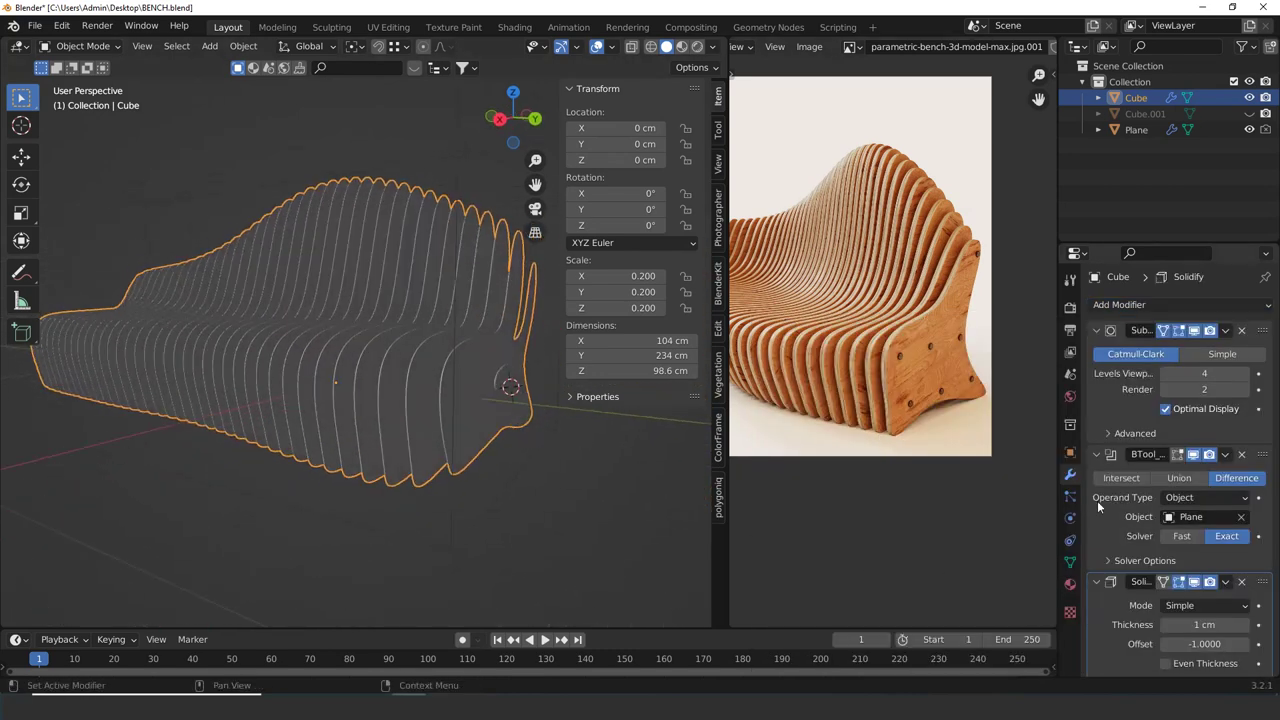
# Set the Solidify thickness to 2 cm, enable Even Thickness, and collapse the Subdivision and Boolean modifier settings
pyautogui.doubleClick(1204, 626)
pyautogui.write('2')
pyautogui.press('Return')
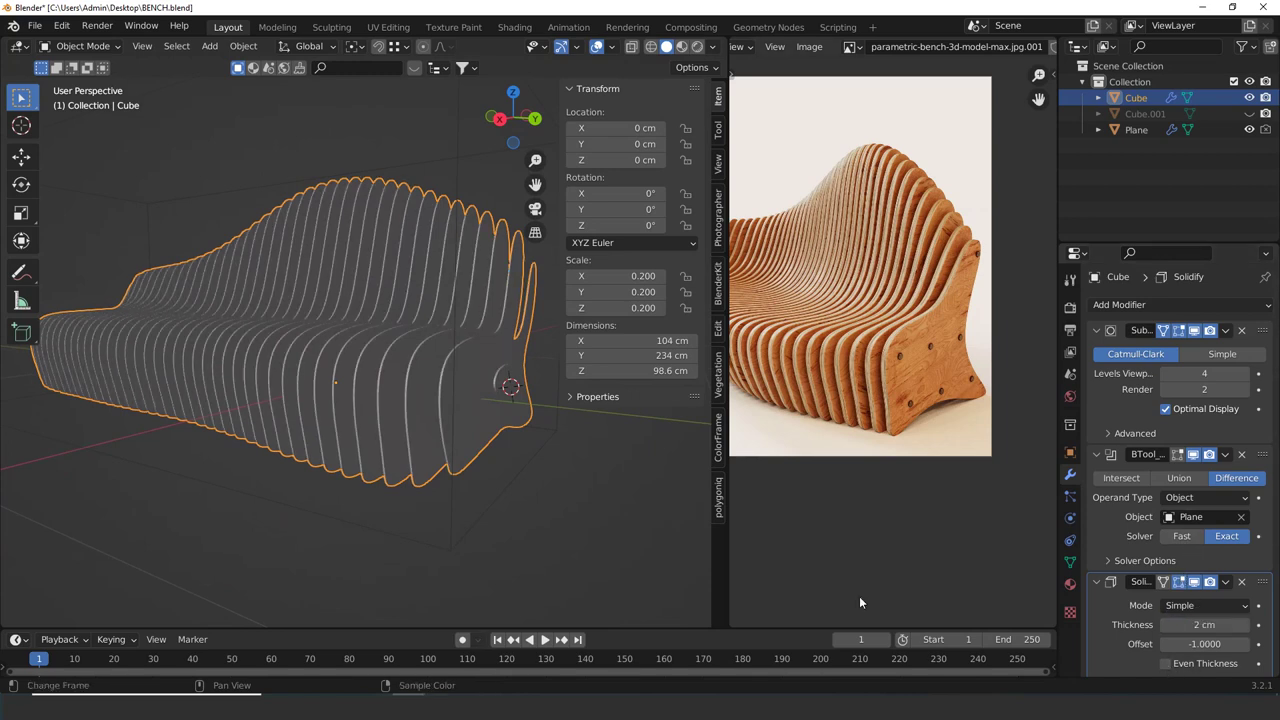
pyautogui.scroll(6, 587, 557)
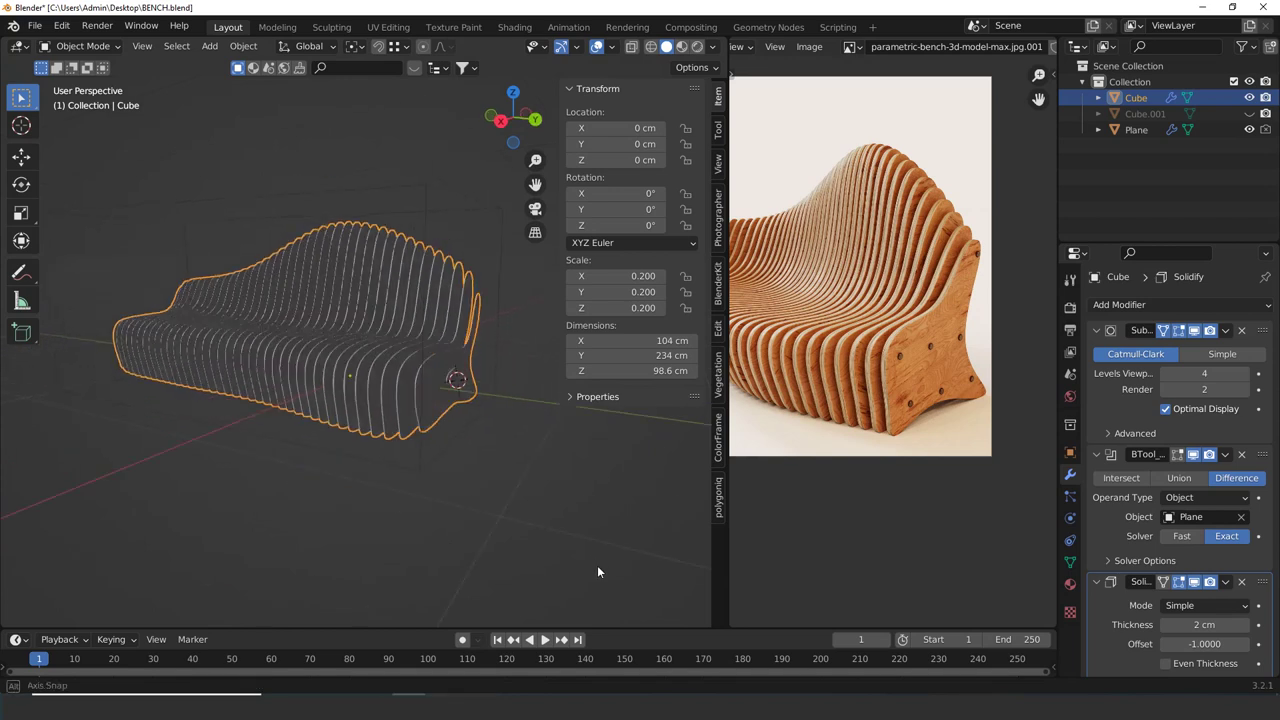
pyautogui.scroll(-3, 608, 551)
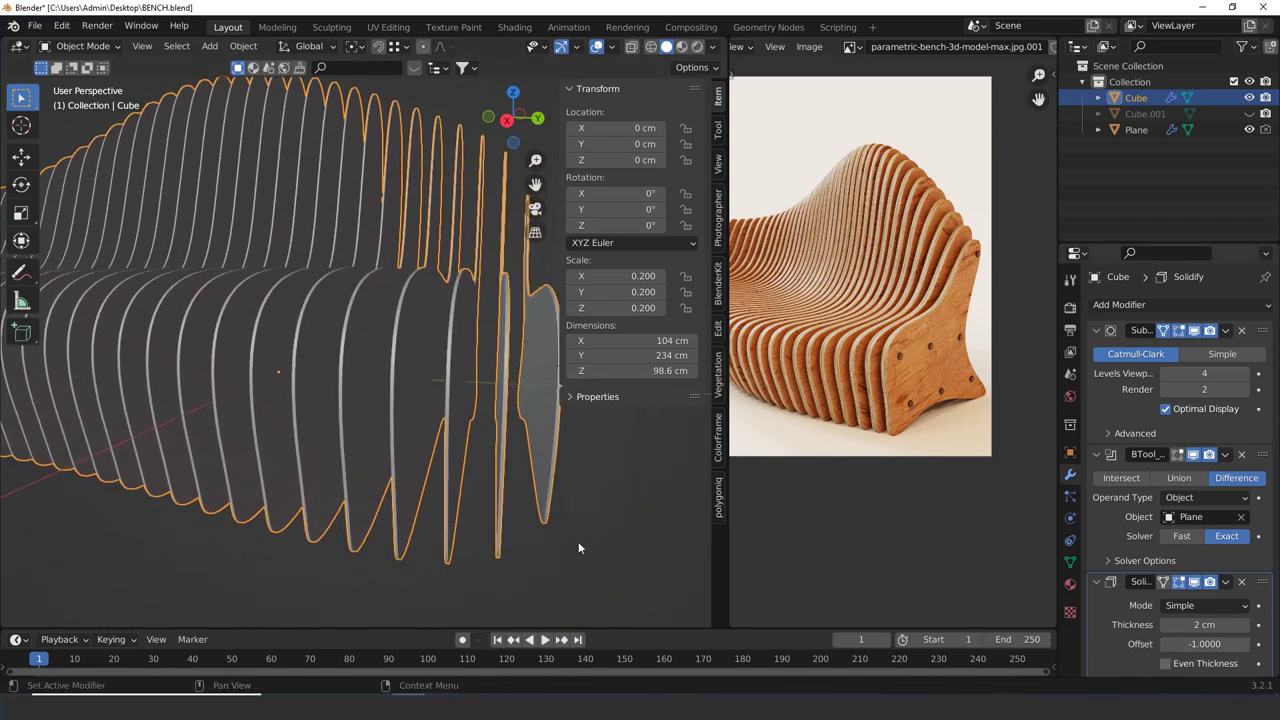
pyautogui.moveTo(578, 543); pyautogui.dragTo(530, 545, button='middle')
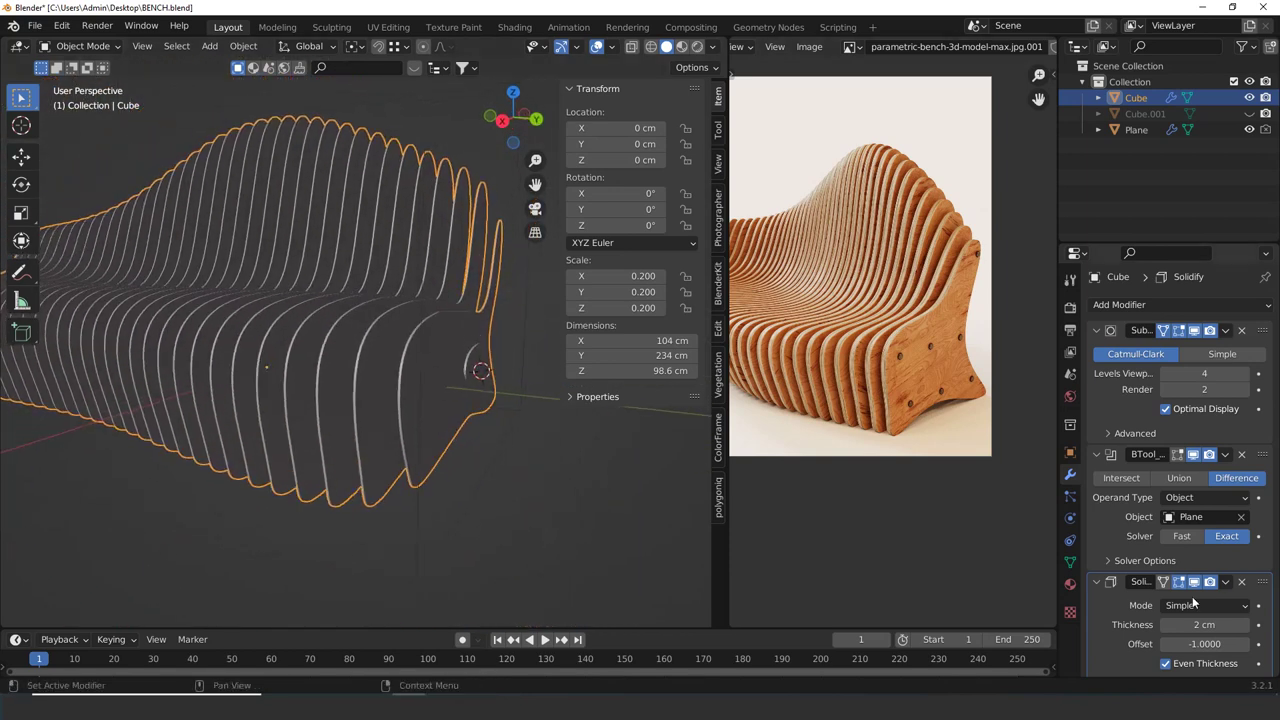
pyautogui.click(1096, 330)
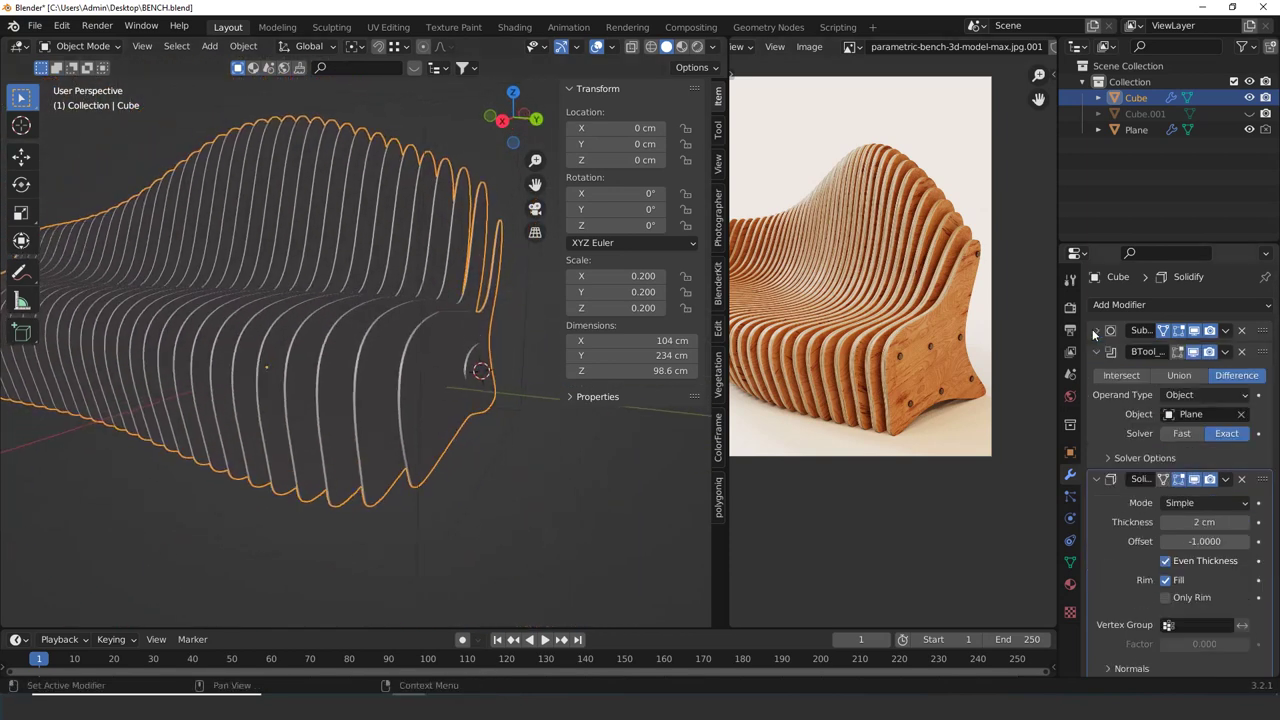
pyautogui.click(1096, 352)
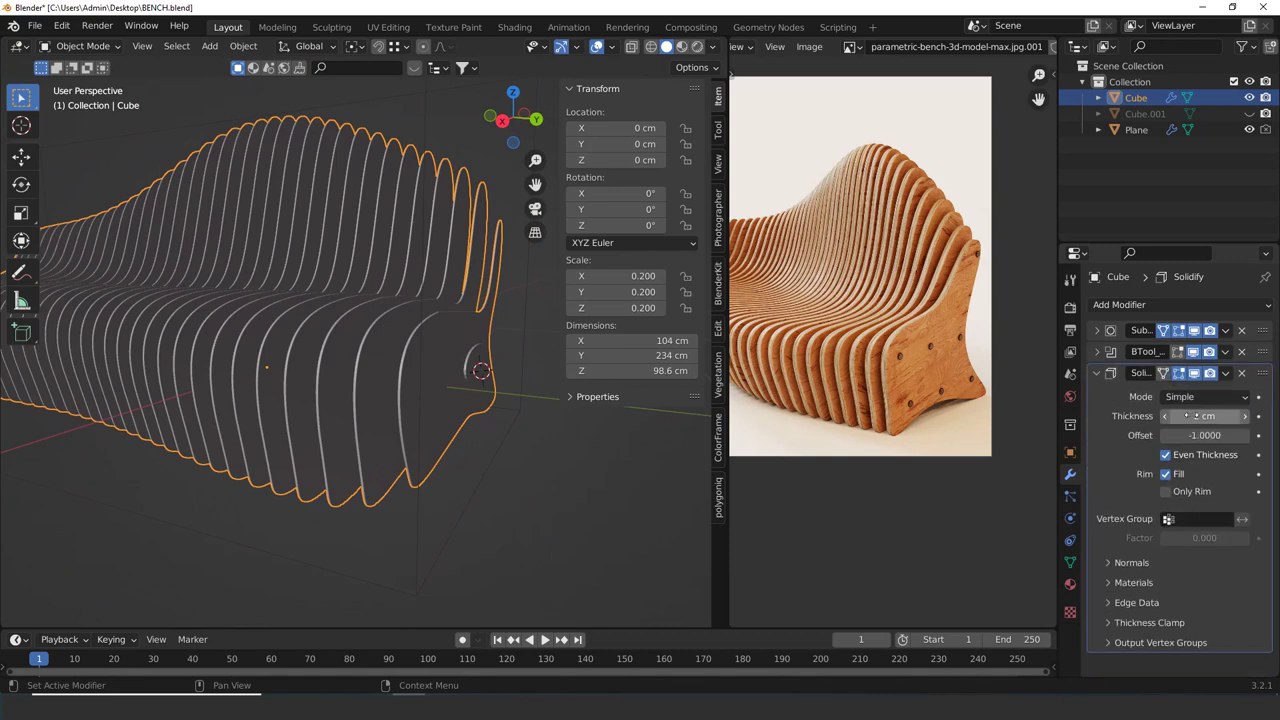
# Increase the bench's Solidify thickness to 4 cm and check the slats up close
pyautogui.click(1192, 415)
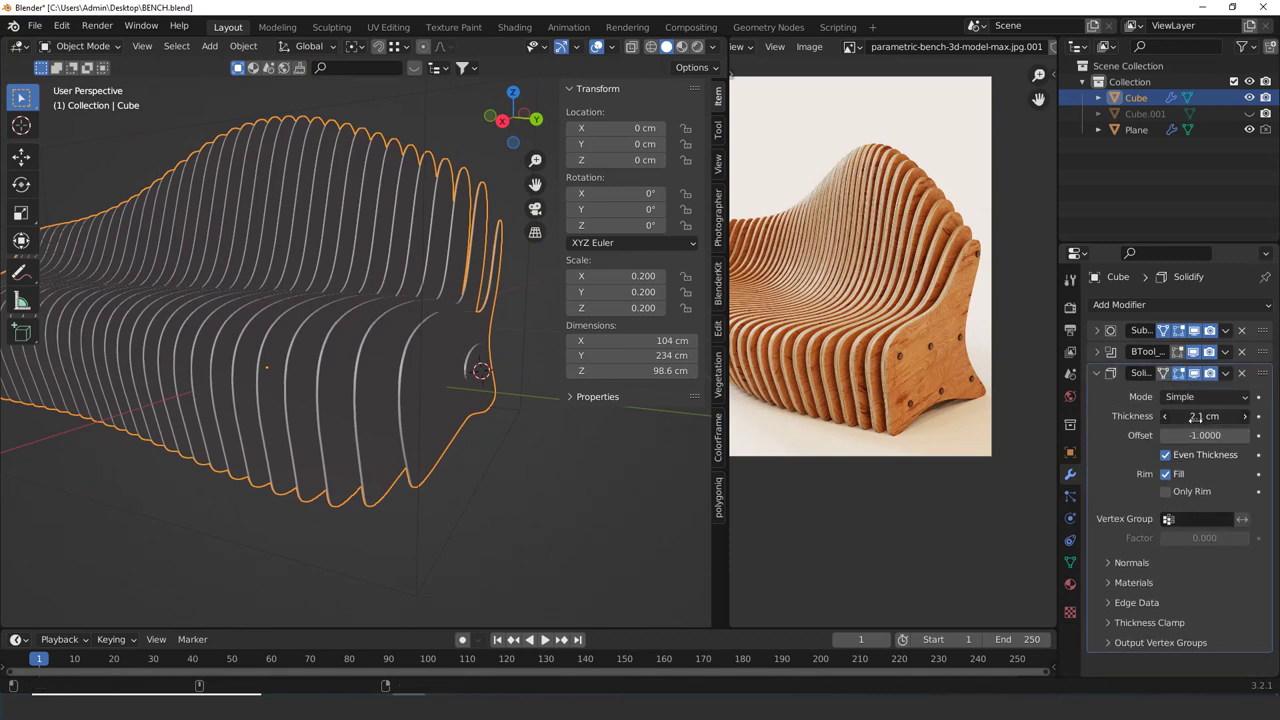
pyautogui.moveTo(1196, 416); pyautogui.dragTo(1196, 420)
pyautogui.click(1196, 420)
pyautogui.write('4')
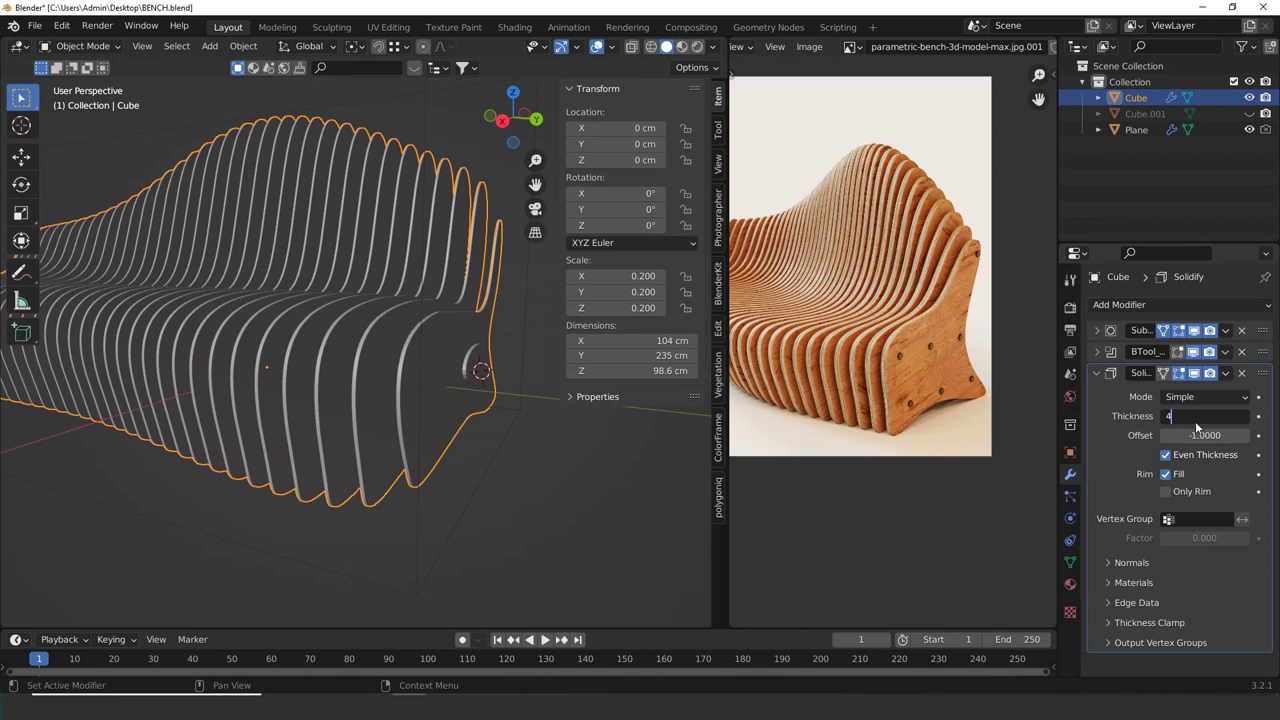
pyautogui.press('Return')
pyautogui.scroll(5, 539, 545)
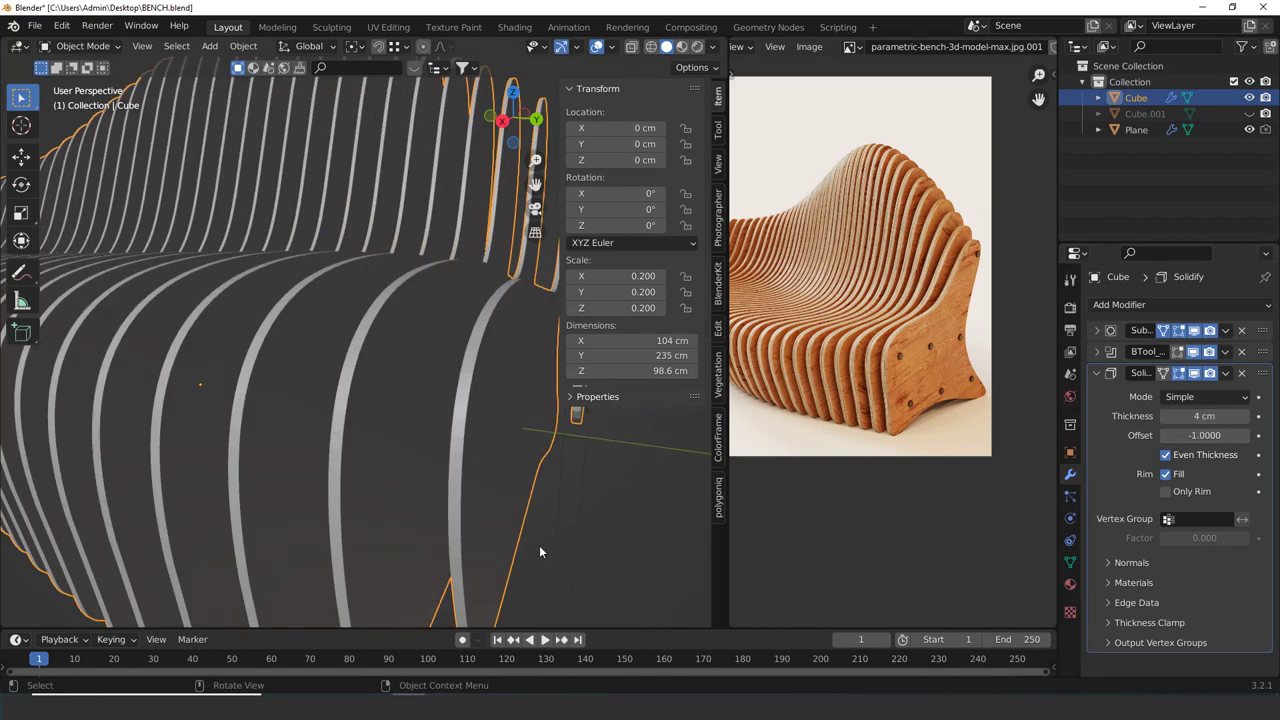
pyautogui.scroll(-8, 539, 548)
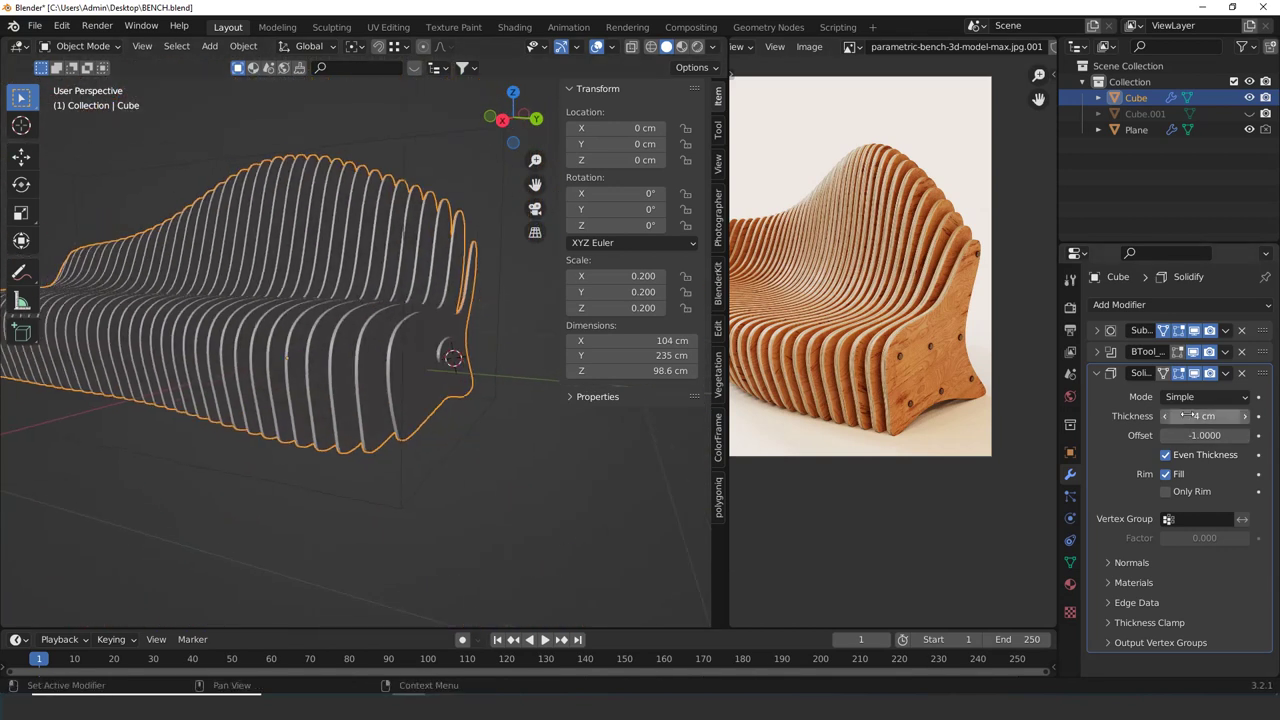
# Set the bench's Solidify thickness to 10 cm
pyautogui.click(1185, 415)
pyautogui.press('Return')
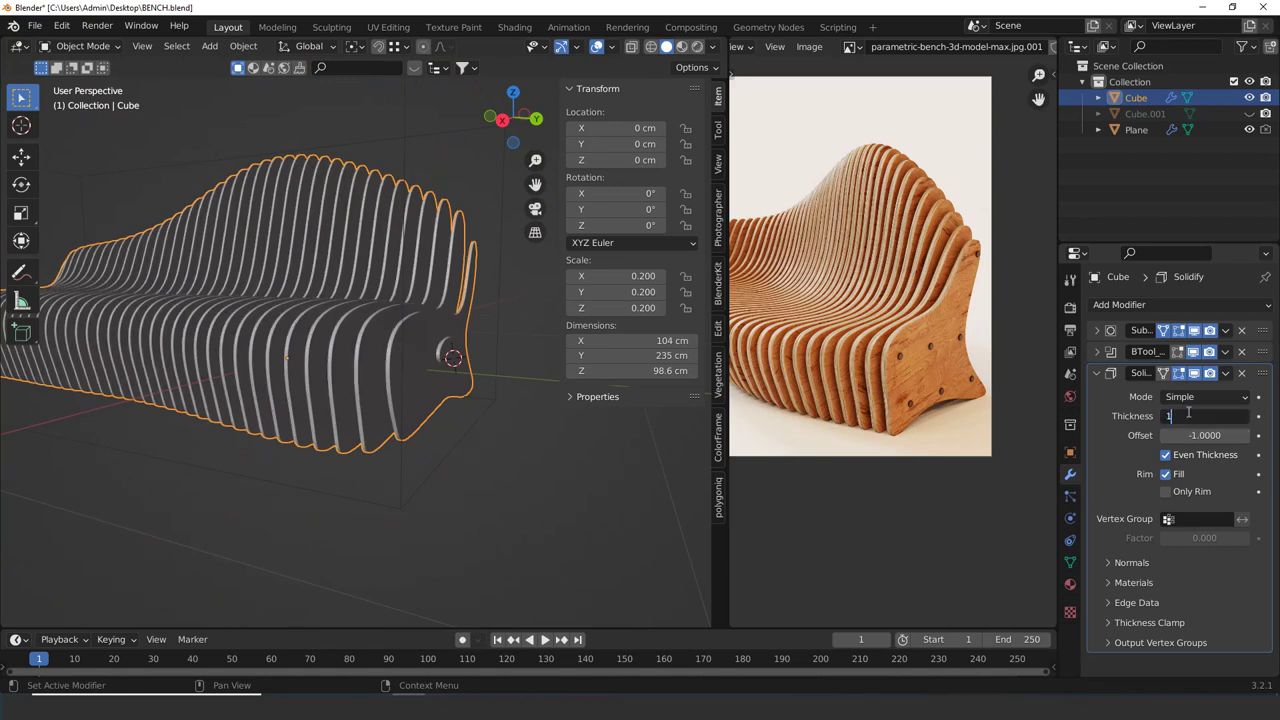
pyautogui.press('Return')
# Examine the slats' thickness and spacing from the top view and in perspective
pyautogui.moveTo(468, 521); pyautogui.dragTo(568, 477, button='middle')
pyautogui.click(497, 510)
pyautogui.scroll(-2, 497, 510)
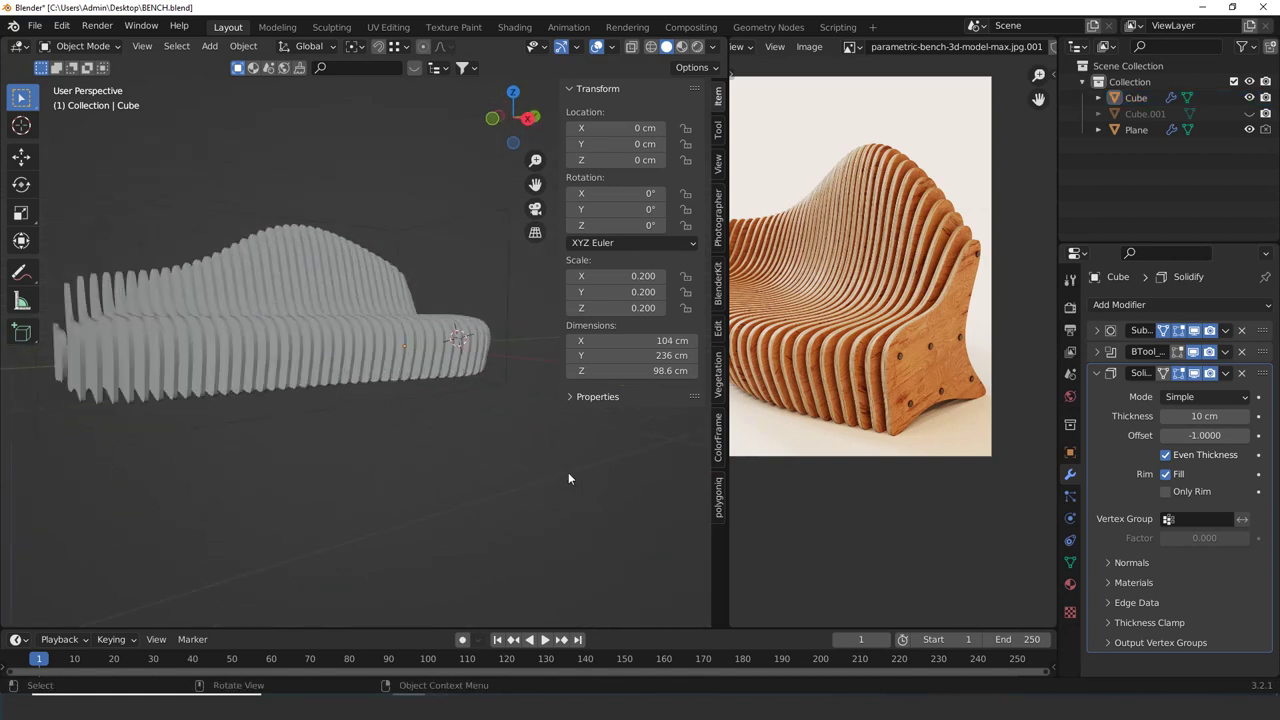
pyautogui.press('KP_7')
pyautogui.scroll(3, 538, 372)
pyautogui.keyDown('shift'); pyautogui.moveTo(502, 382); pyautogui.dragTo(305, 448, button='middle'); pyautogui.keyUp('shift')
pyautogui.scroll(3, 401, 404)
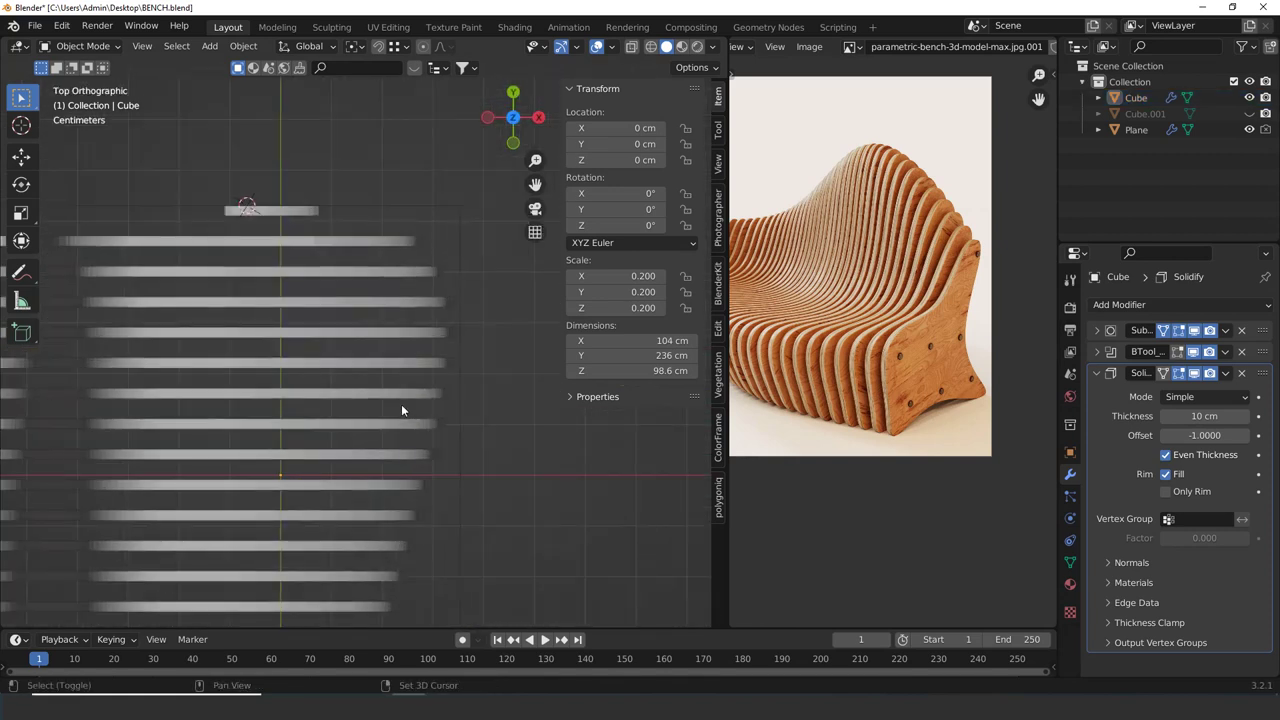
pyautogui.keyDown('shift'); pyautogui.moveTo(501, 228); pyautogui.dragTo(339, 304, button='middle'); pyautogui.keyUp('shift')
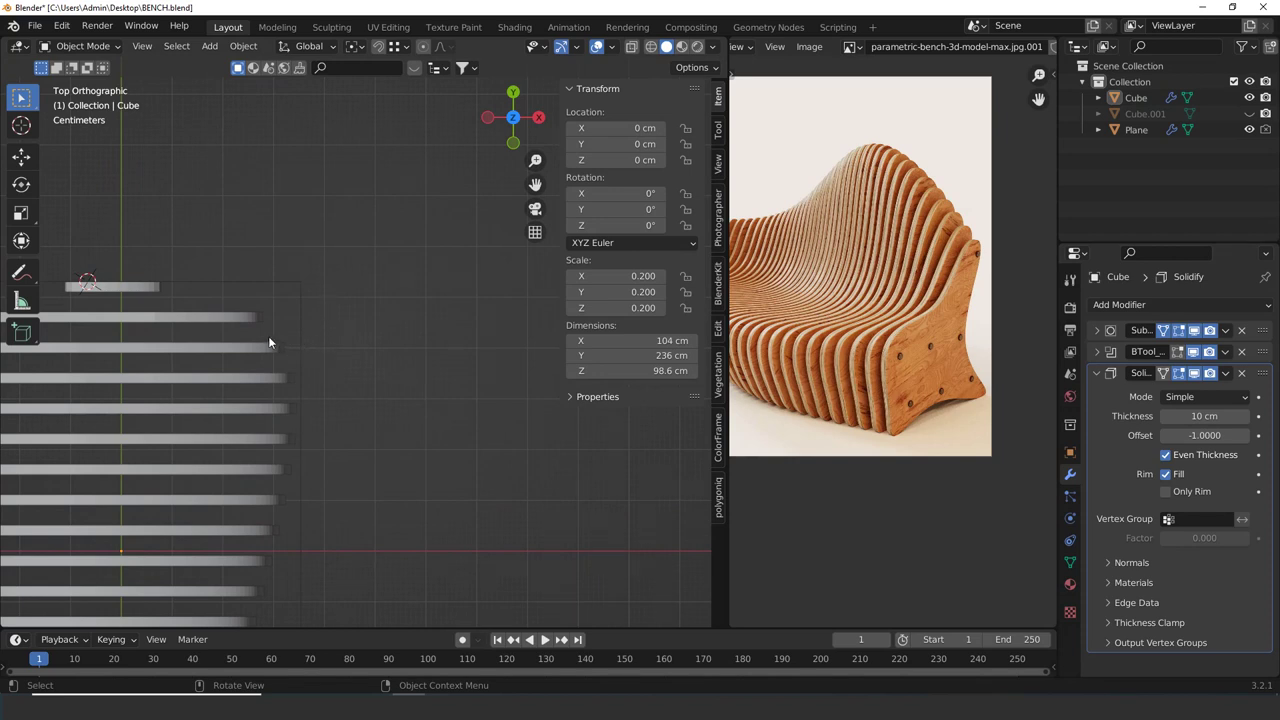
pyautogui.moveTo(268, 343)
pyautogui.mouseDown(button='middle')
pyautogui.moveTo(248, 340)
pyautogui.moveTo(360, 386)
pyautogui.moveTo(323, 397)
pyautogui.moveTo(328, 387)
pyautogui.moveTo(264, 353)
pyautogui.mouseUp(button='middle')
pyautogui.click(358, 283)
pyautogui.scroll(-5, 360, 290)
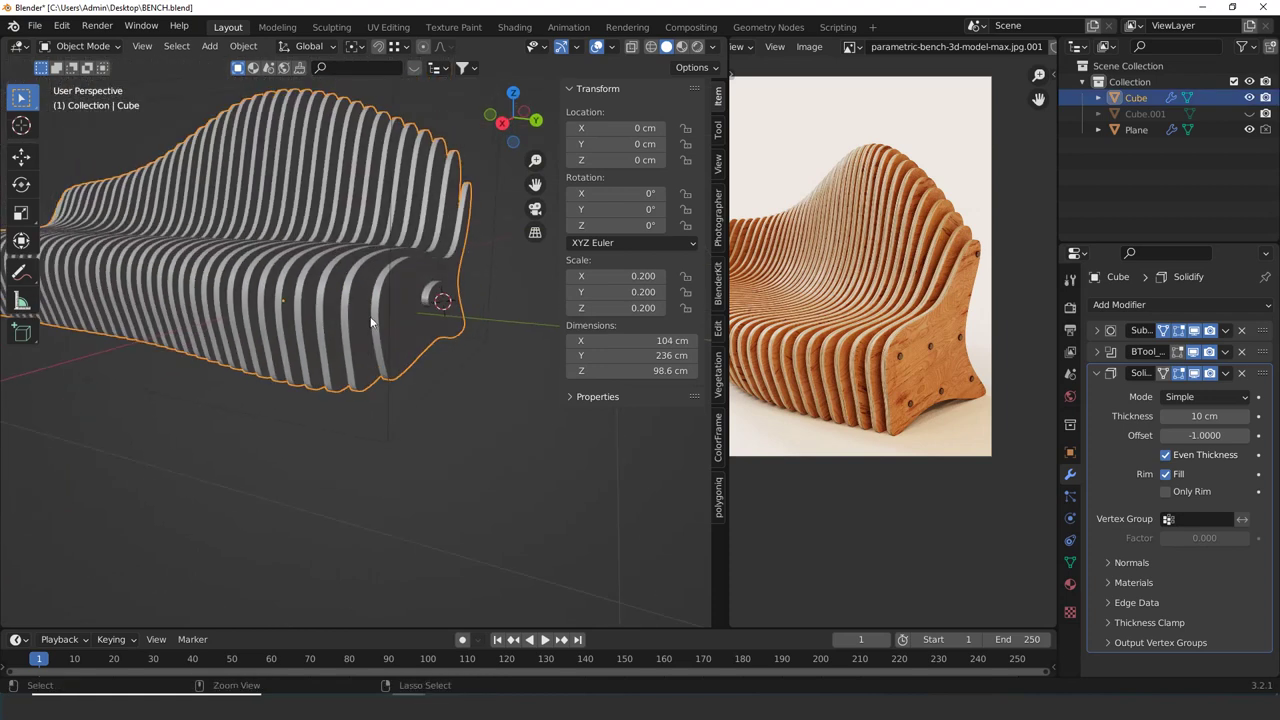
# Apply the scale of the sliced bench body and inspect the slats
pyautogui.hotkey('ctrl', 'a')
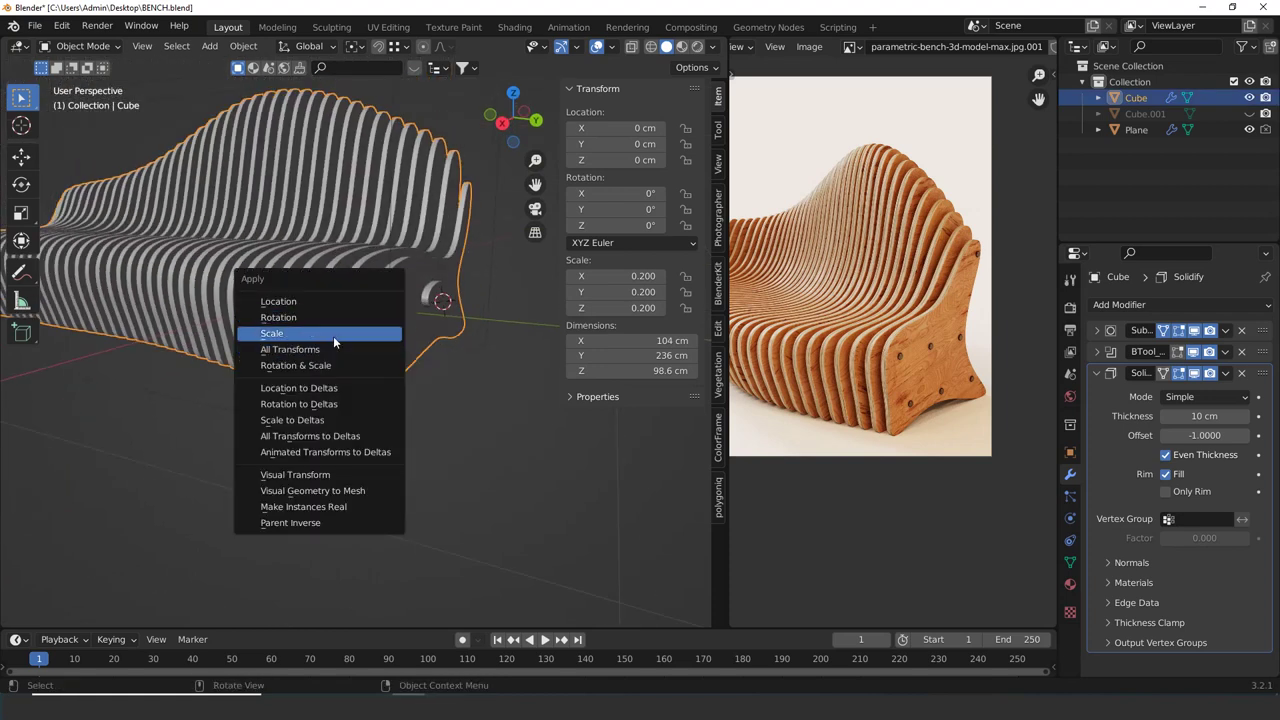
pyautogui.click(333, 342)
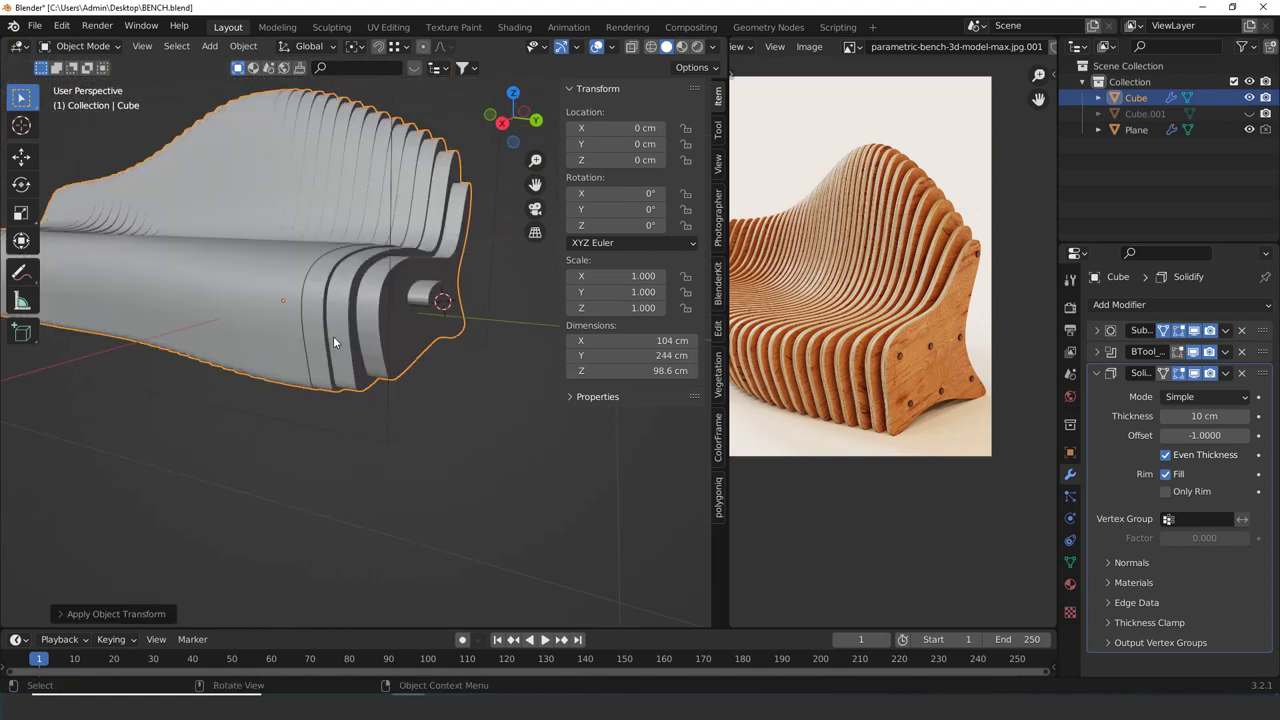
pyautogui.moveTo(334, 329); pyautogui.dragTo(358, 372, button='middle')
pyautogui.scroll(2, 373, 316)
pyautogui.scroll(3, 424, 358)
pyautogui.scroll(-5, 425, 364)
# Set the bench's Solidify thickness to 2 cm
pyautogui.click(1210, 418)
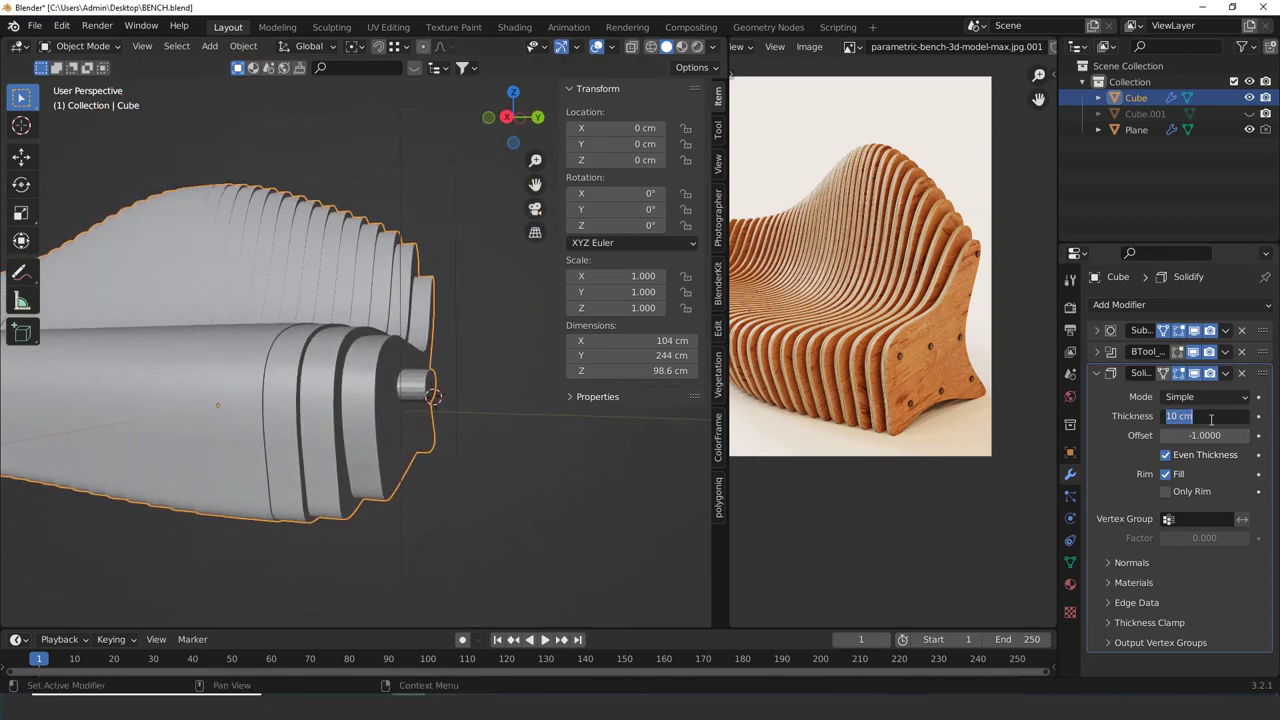
pyautogui.write('2')
pyautogui.press('Return')
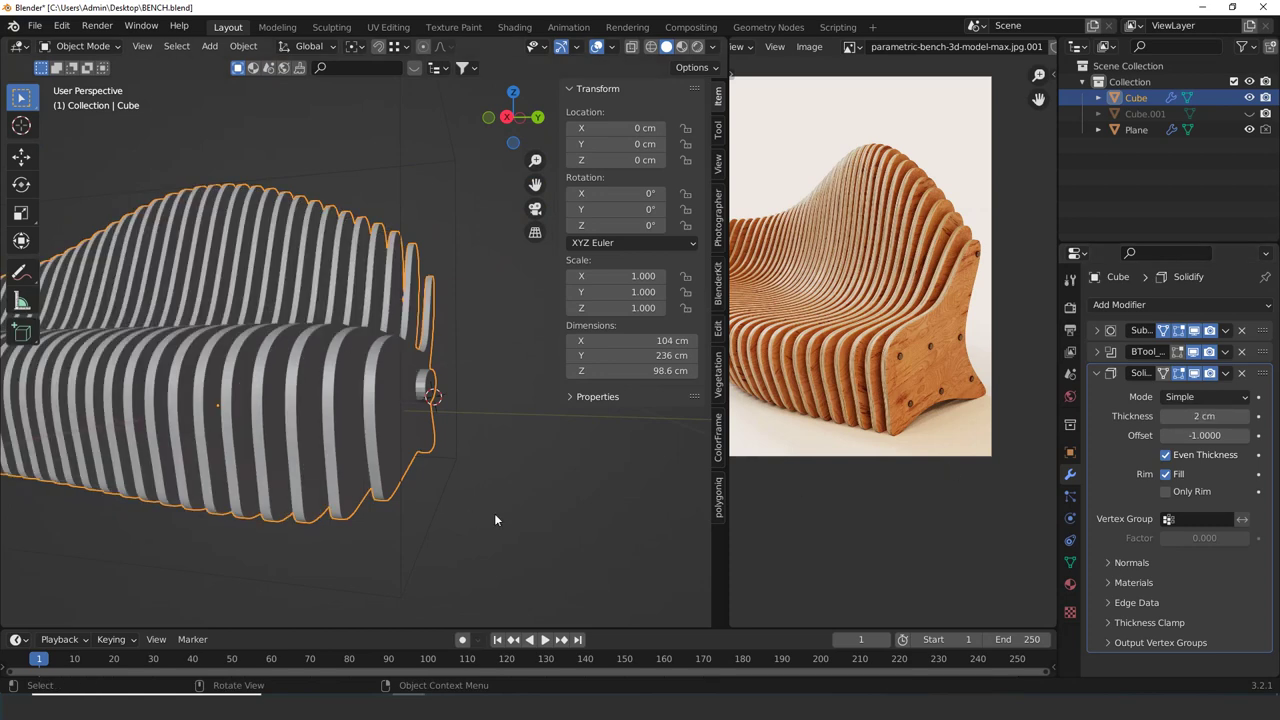
# Compare the bench's slat thickness and spacing with the plywood slats in the reference image
pyautogui.click(494, 520)
pyautogui.moveTo(494, 520); pyautogui.dragTo(443, 534, button='middle')
pyautogui.scroll(2, 941, 371)
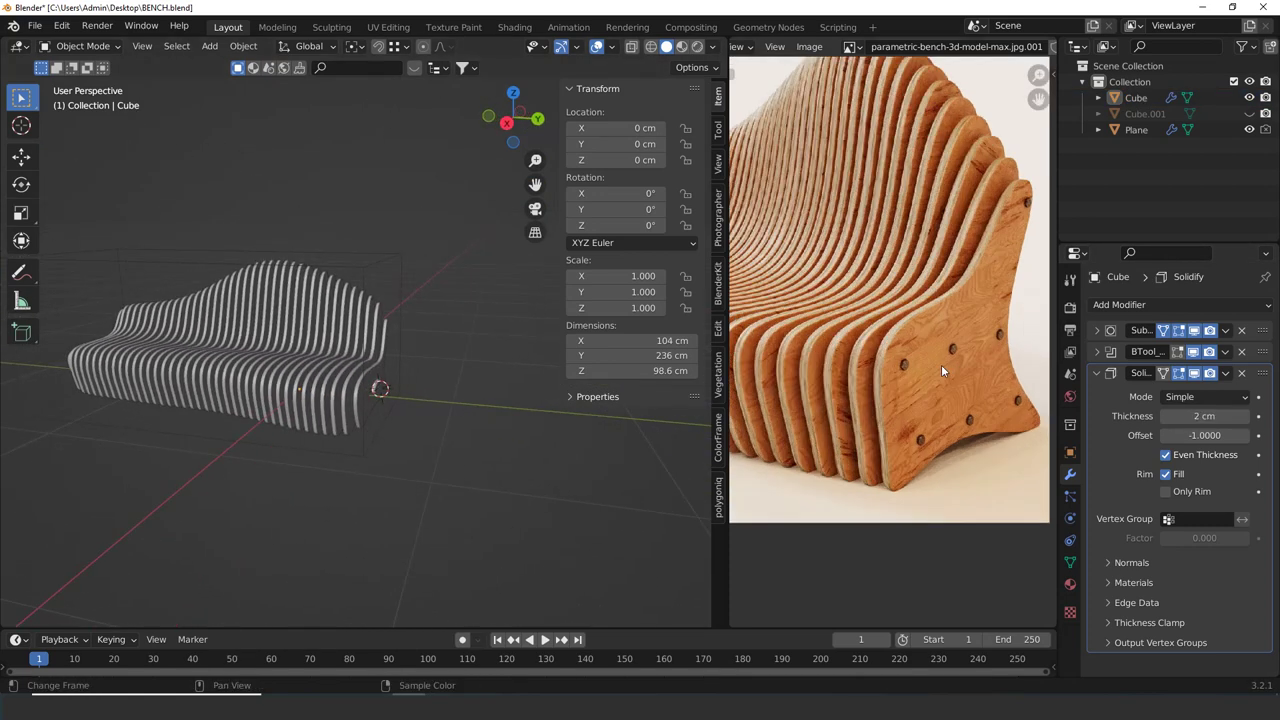
pyautogui.scroll(4, 893, 390)
pyautogui.scroll(-4, 857, 377)
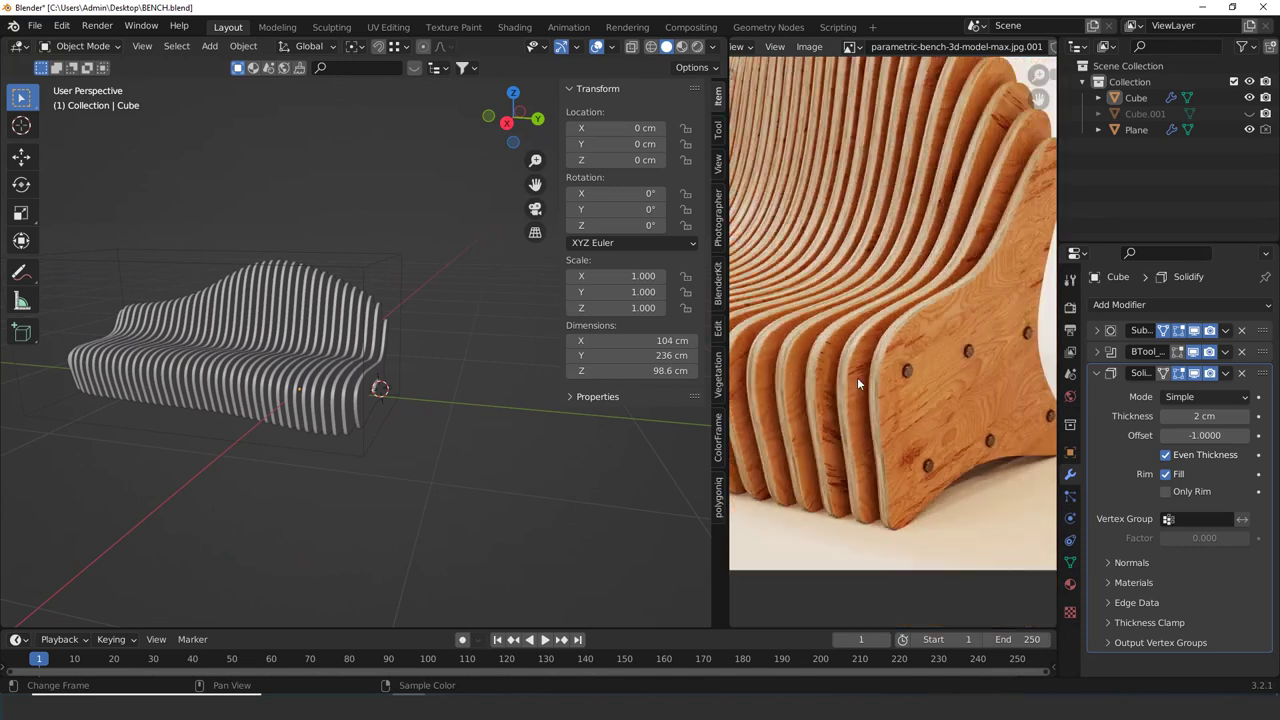
pyautogui.scroll(3, 834, 437)
pyautogui.moveTo(852, 350); pyautogui.dragTo(735, 449, button='middle')
pyautogui.scroll(2, 355, 476)
pyautogui.scroll(2, 366, 480)
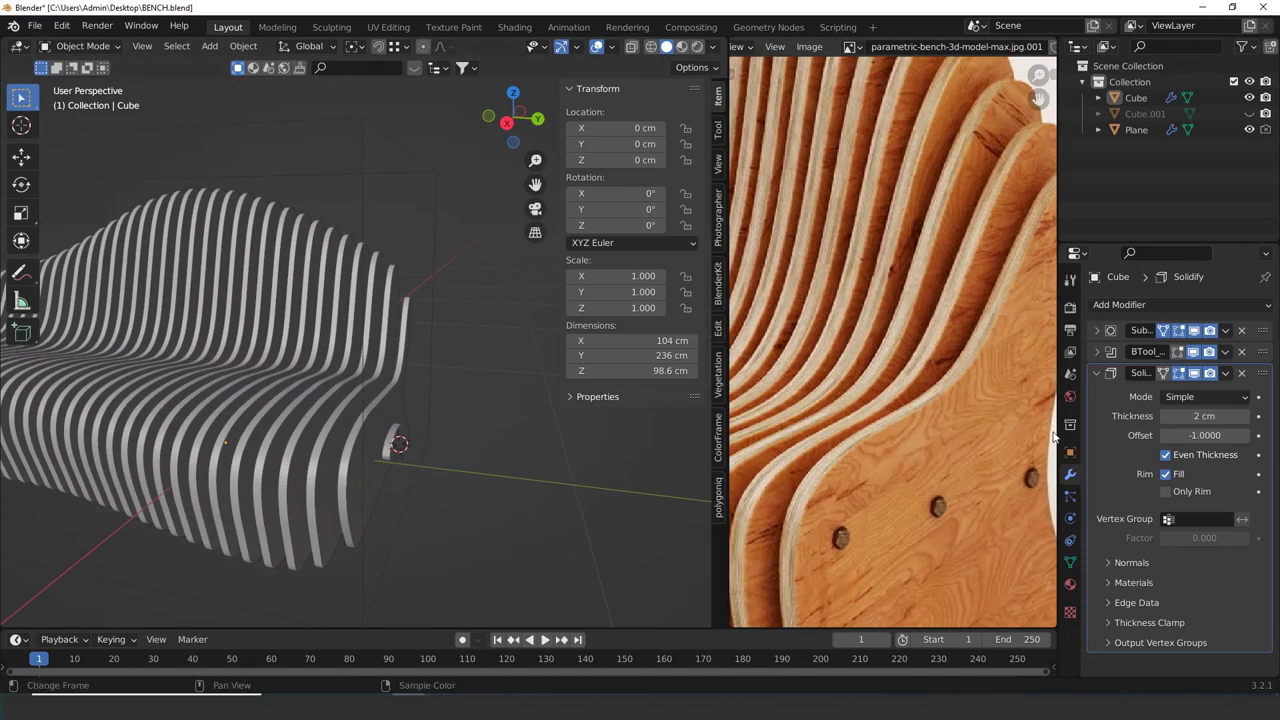
# Collapse the bench's Solidify settings and set the slicing plane array's constant Y offset to -5 cm
pyautogui.click(1097, 375)
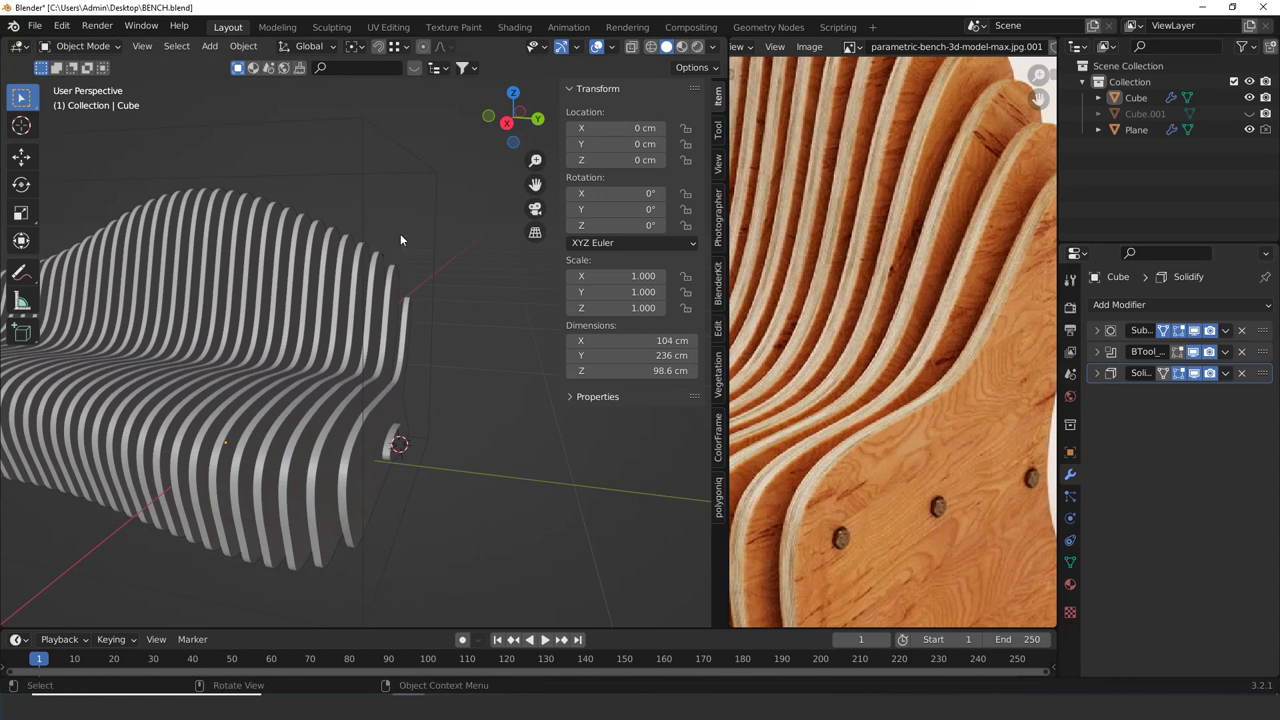
pyautogui.click(436, 229)
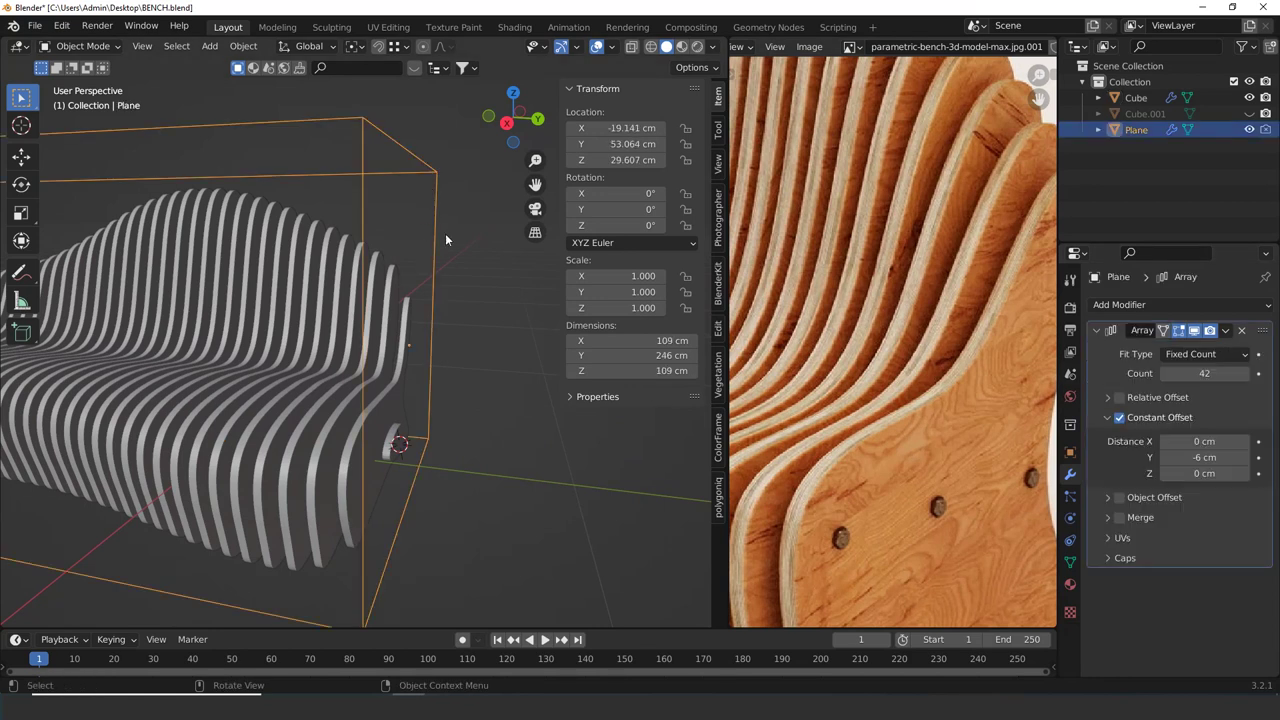
pyautogui.click(1205, 457)
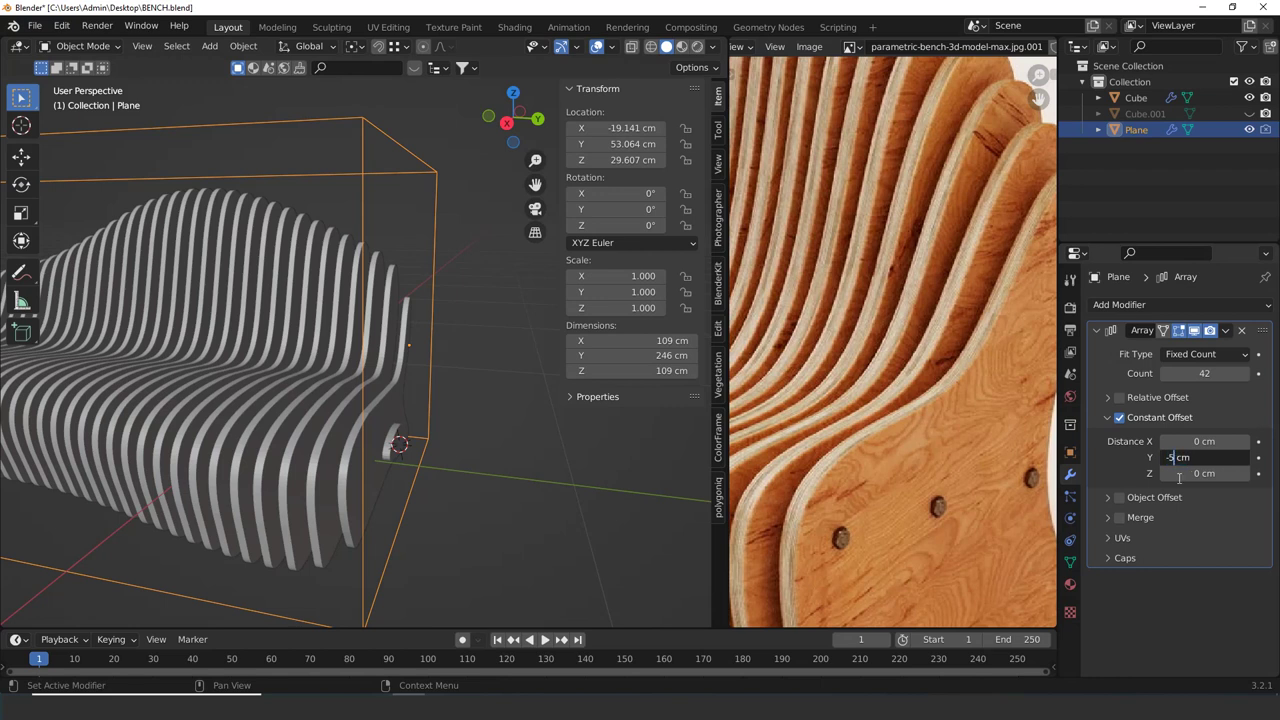
pyautogui.press('Return')
pyautogui.click(454, 516)
pyautogui.moveTo(454, 516); pyautogui.dragTo(470, 398, button='middle')
# Save the bench file
pyautogui.hotkey('ctrl', 's')
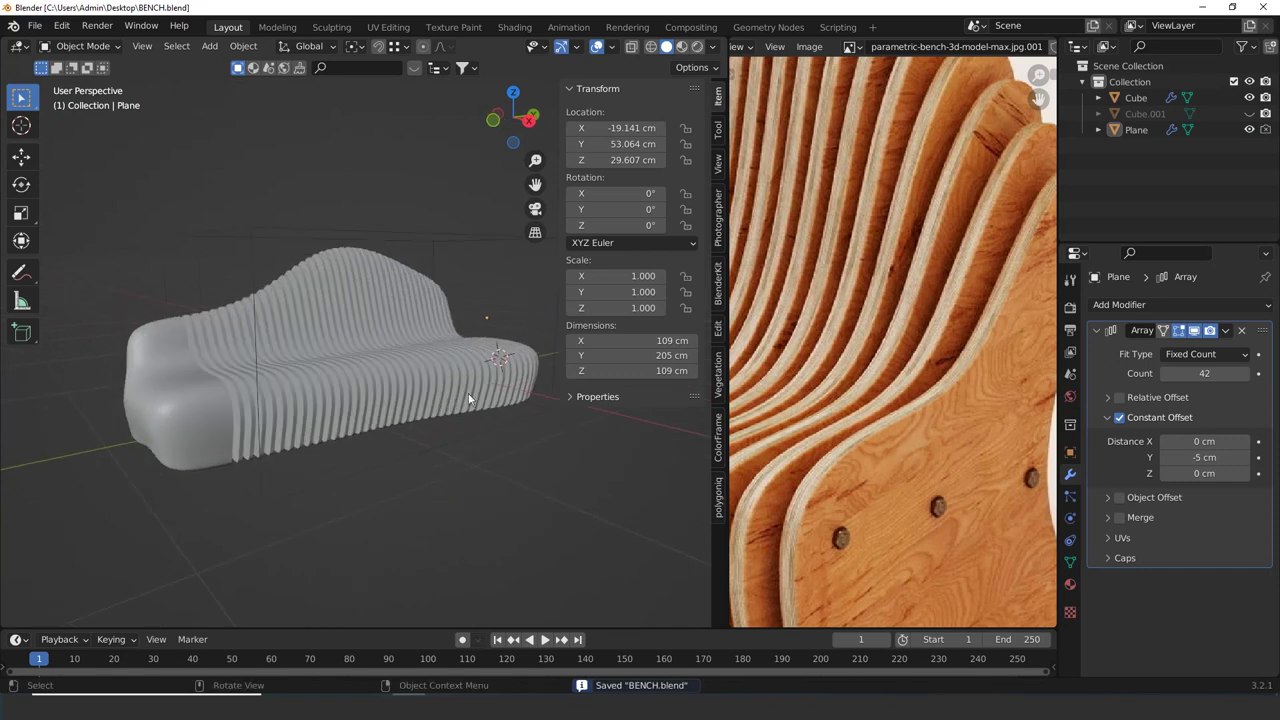
pyautogui.click(35, 26)
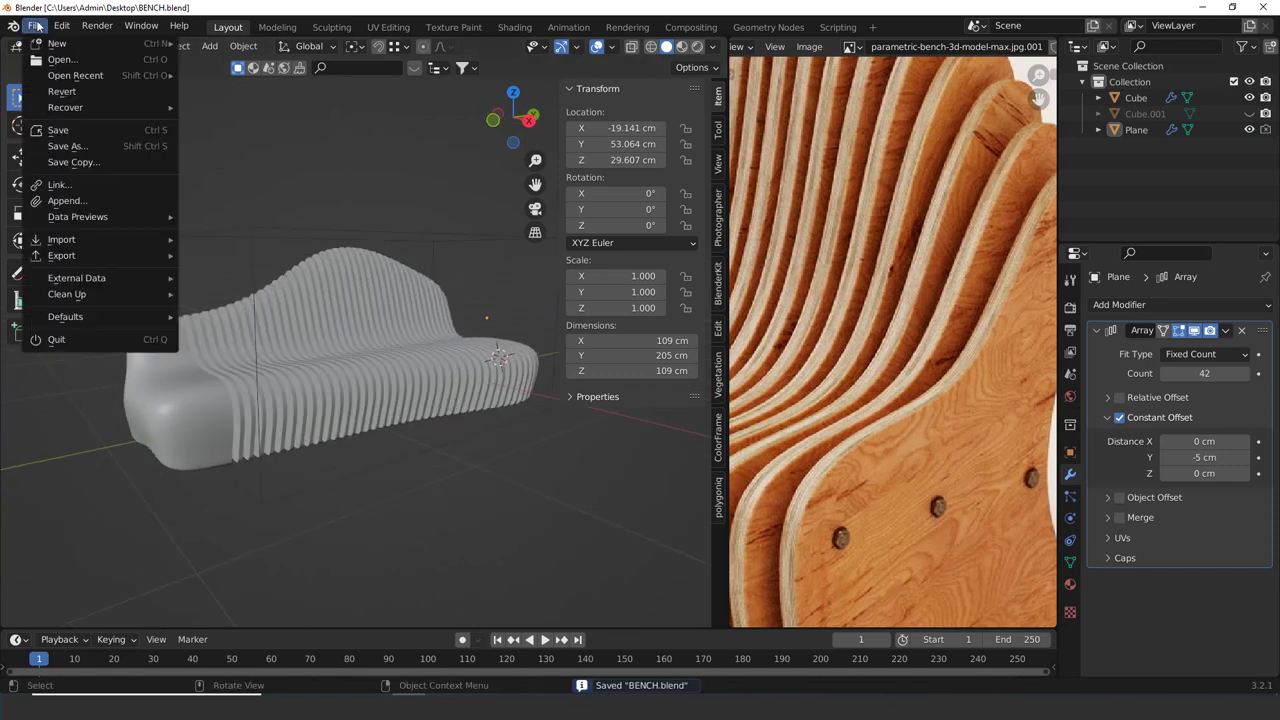
pyautogui.click(78, 132)
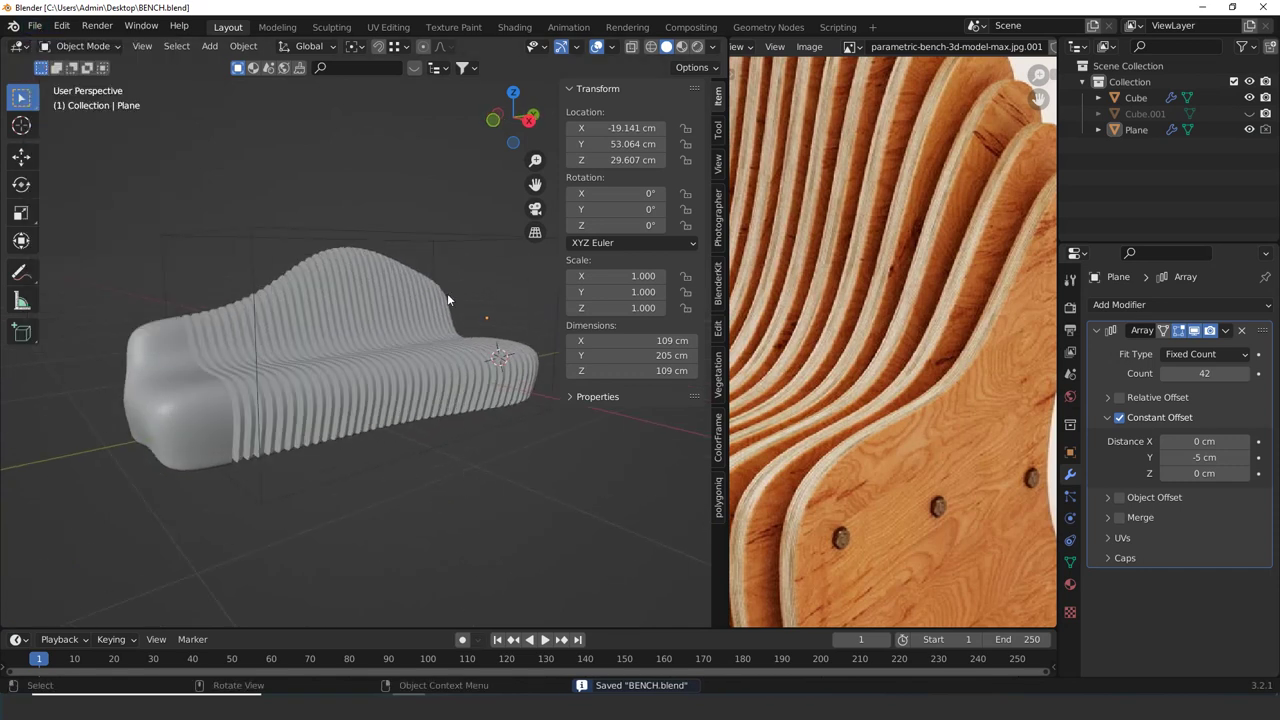
# Set the slicing plane's Array count to 46 and check how far the slices reach at the bench's far end
pyautogui.click(460, 254)
pyautogui.moveTo(471, 255); pyautogui.dragTo(592, 434, button='middle')
pyautogui.doubleClick(1203, 373)
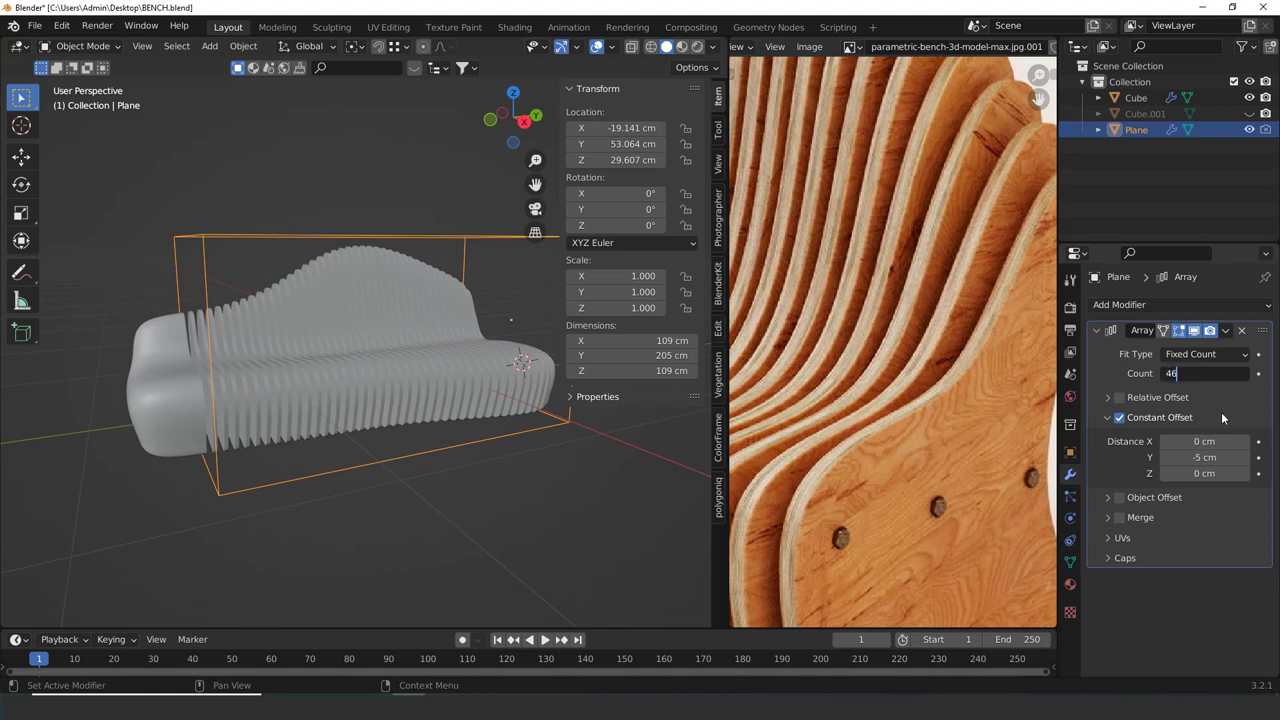
pyautogui.press('Return')
pyautogui.moveTo(624, 564); pyautogui.dragTo(560, 478, button='middle')
pyautogui.scroll(4, 337, 476)
pyautogui.moveTo(337, 476)
pyautogui.mouseDown(button='middle')
pyautogui.moveTo(419, 462)
pyautogui.moveTo(224, 418)
pyautogui.moveTo(267, 479)
pyautogui.moveTo(346, 457)
pyautogui.moveTo(238, 470)
pyautogui.moveTo(347, 457)
pyautogui.mouseUp(button='middle')
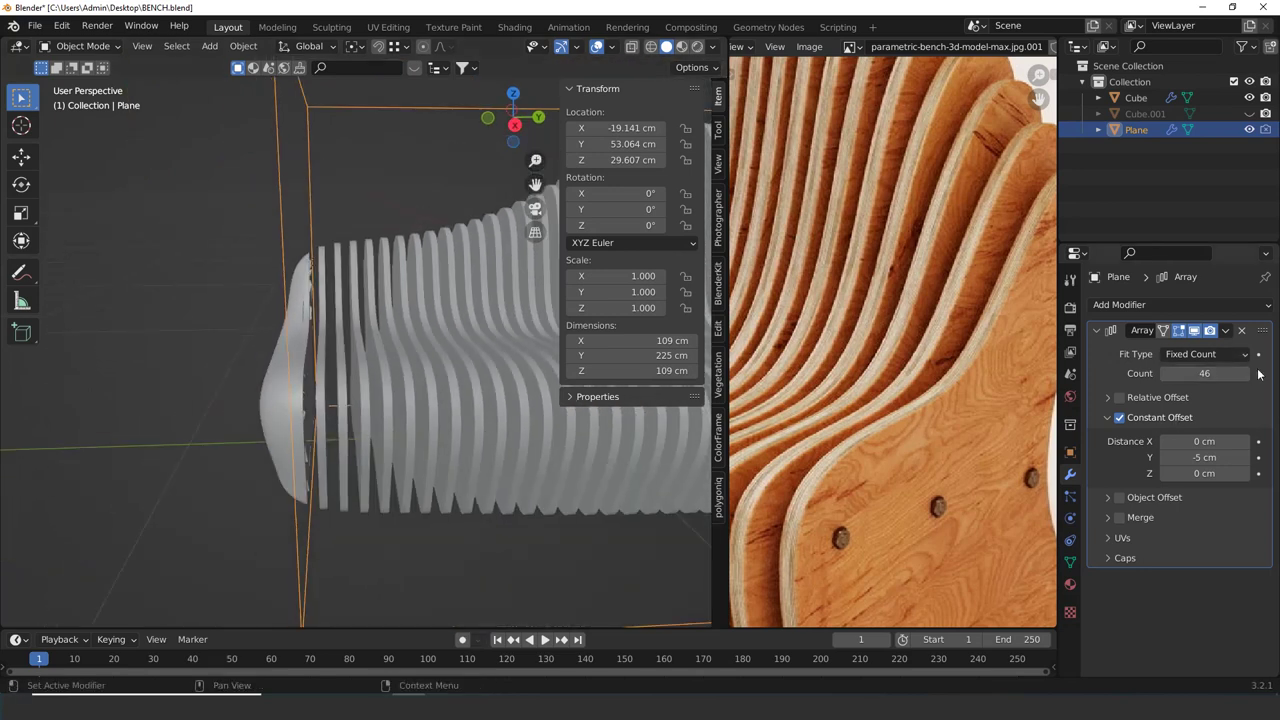
# Set the slicing plane's Array count to 48 and save the file
pyautogui.click(1213, 375)
pyautogui.press('Return')
pyautogui.moveTo(396, 376); pyautogui.dragTo(352, 454, button='middle')
pyautogui.hotkey('ctrl', 's')
pyautogui.scroll(2, 428, 470)
pyautogui.scroll(-1, 456, 469)
pyautogui.scroll(2, 409, 457)
pyautogui.scroll(-2, 409, 457)
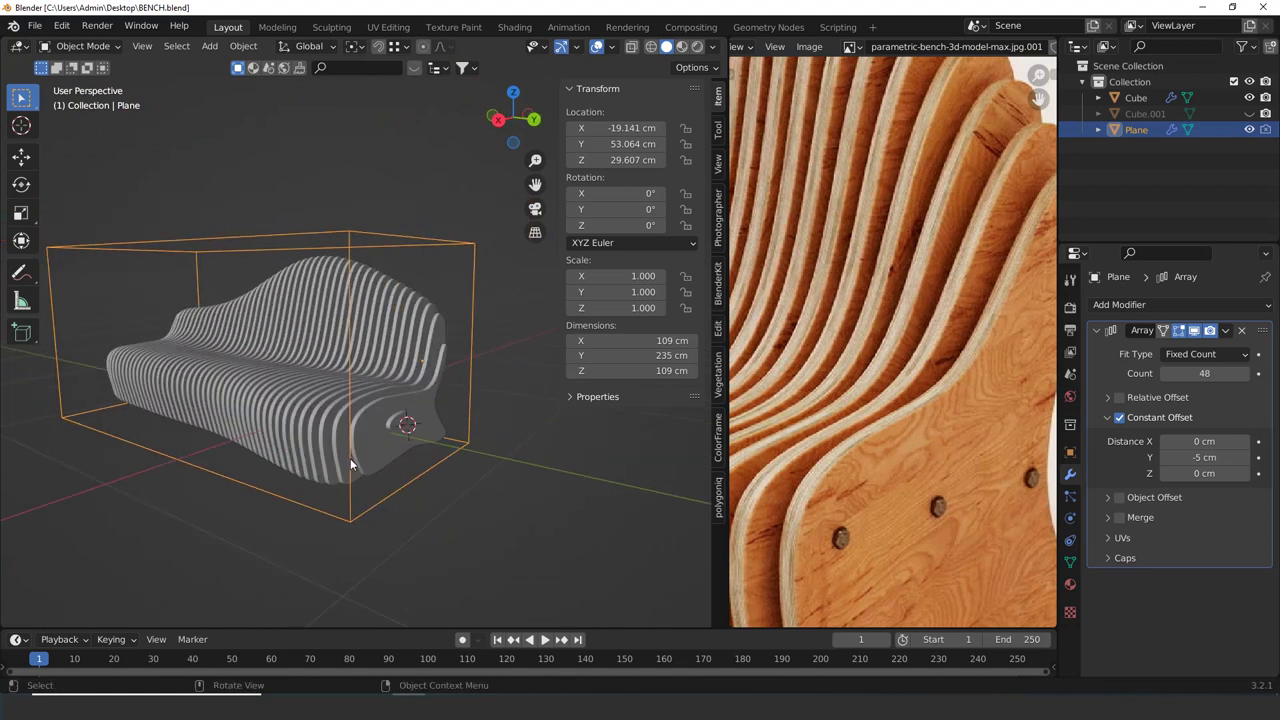
# Select the bench together with its slicing plane and save the file
pyautogui.moveTo(538, 544); pyautogui.dragTo(284, 385)
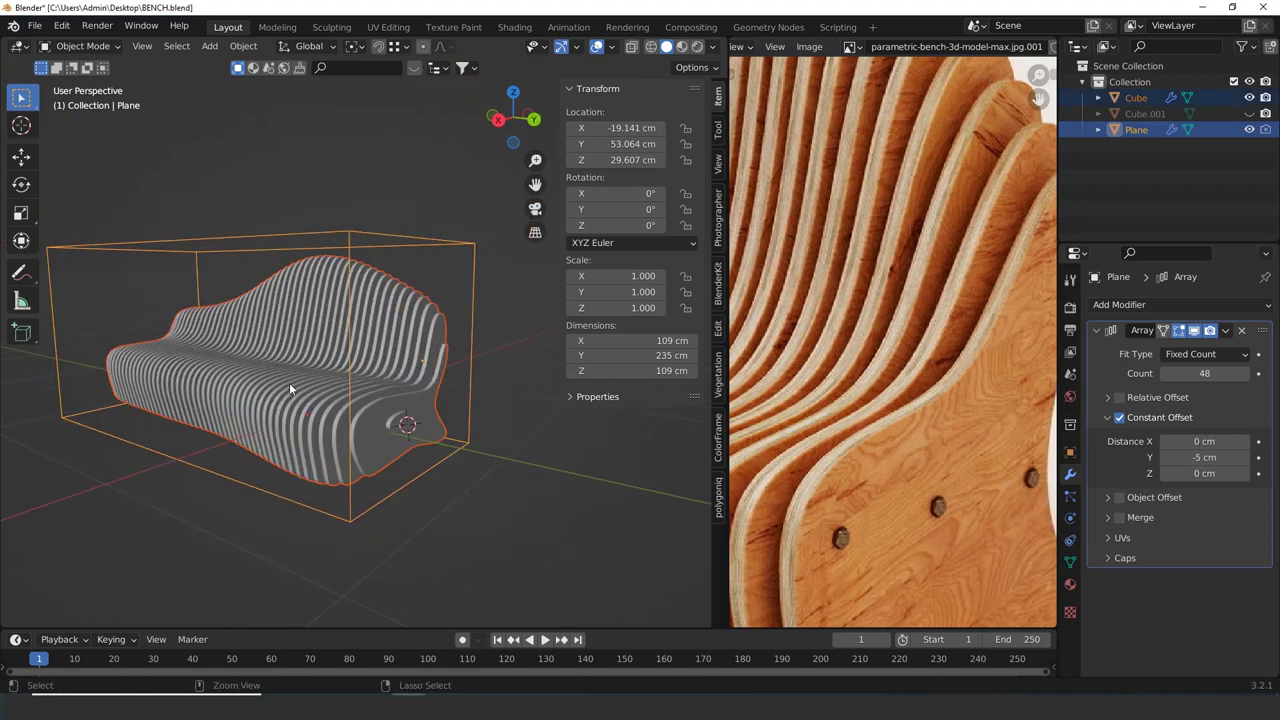
pyautogui.hotkey('ctrl', 's')
pyautogui.scroll(-4, 414, 331)
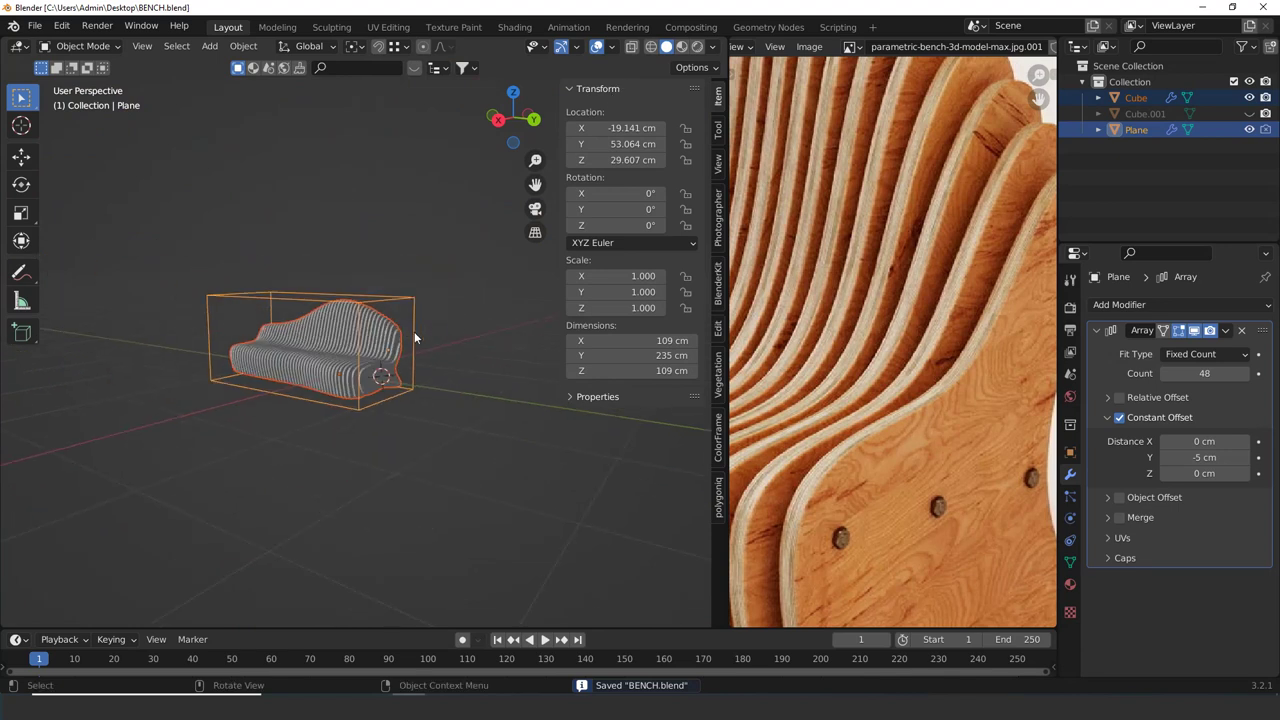
pyautogui.scroll(1, 414, 331)
pyautogui.moveTo(414, 331); pyautogui.dragTo(422, 366, button='middle')
pyautogui.click(476, 433)
pyautogui.scroll(3, 445, 446)
pyautogui.scroll(-3, 445, 446)
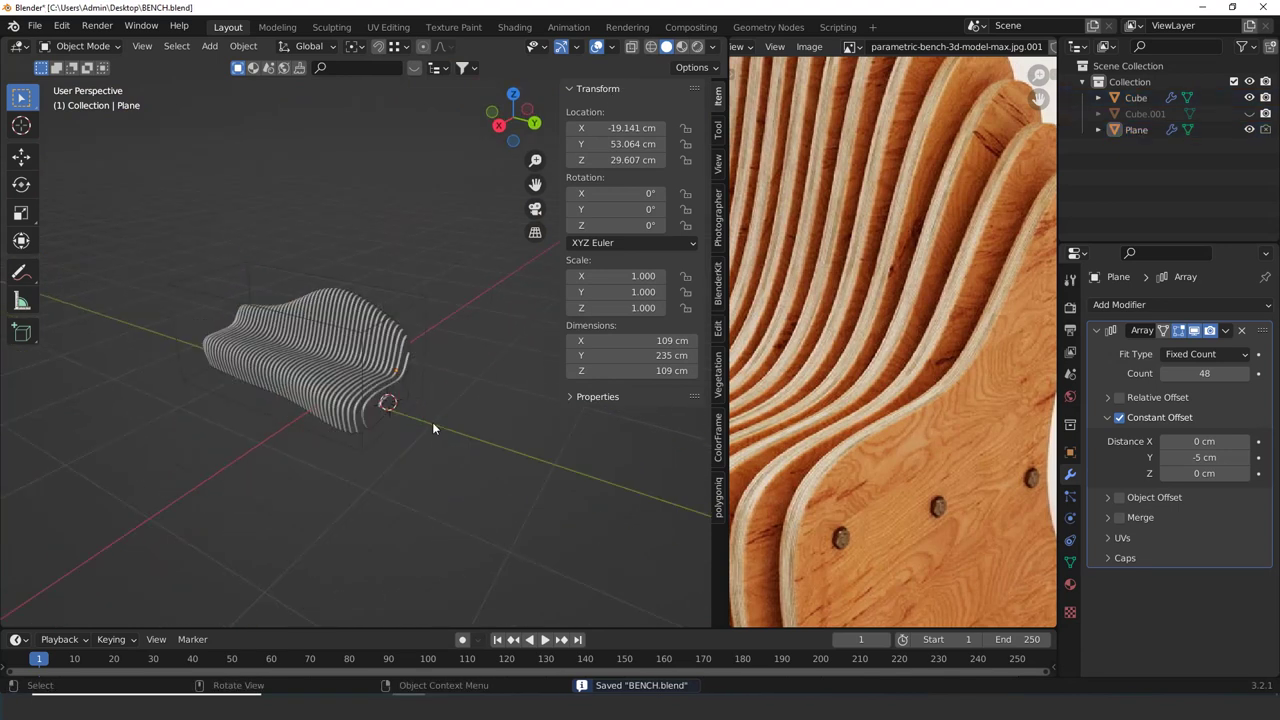
pyautogui.click(371, 338)
pyautogui.keyDown('shift'); pyautogui.click(362, 339); pyautogui.keyUp('shift')
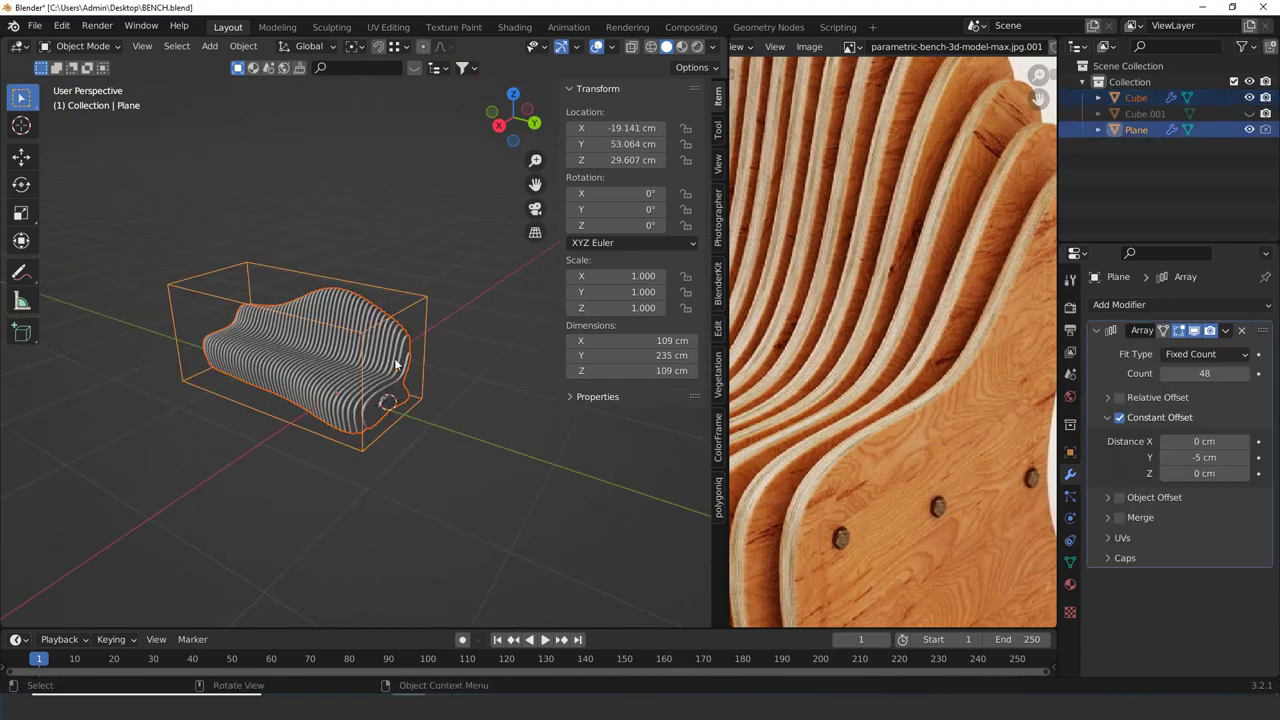
pyautogui.moveTo(395, 359); pyautogui.dragTo(375, 364, button='middle')
# Turn off the viewport display of the bench's Solidify, Boolean, and Subdivision modifiers
pyautogui.click(330, 401)
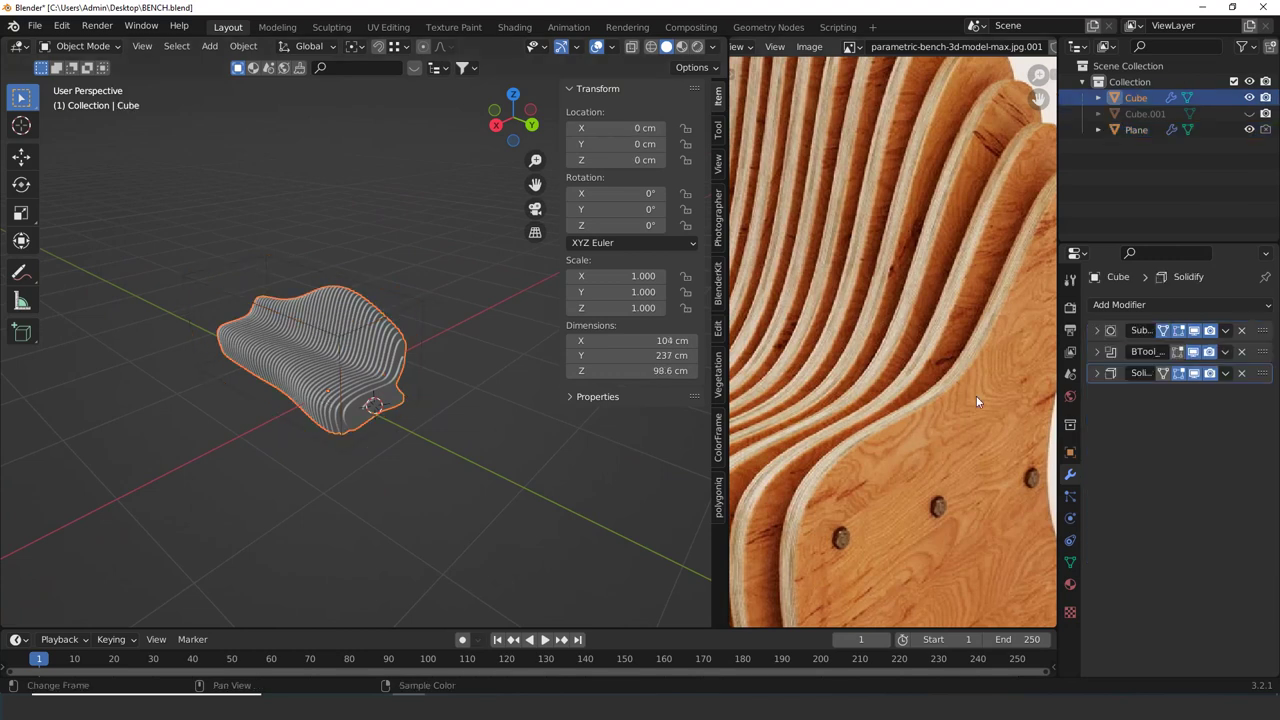
pyautogui.click(1193, 356)
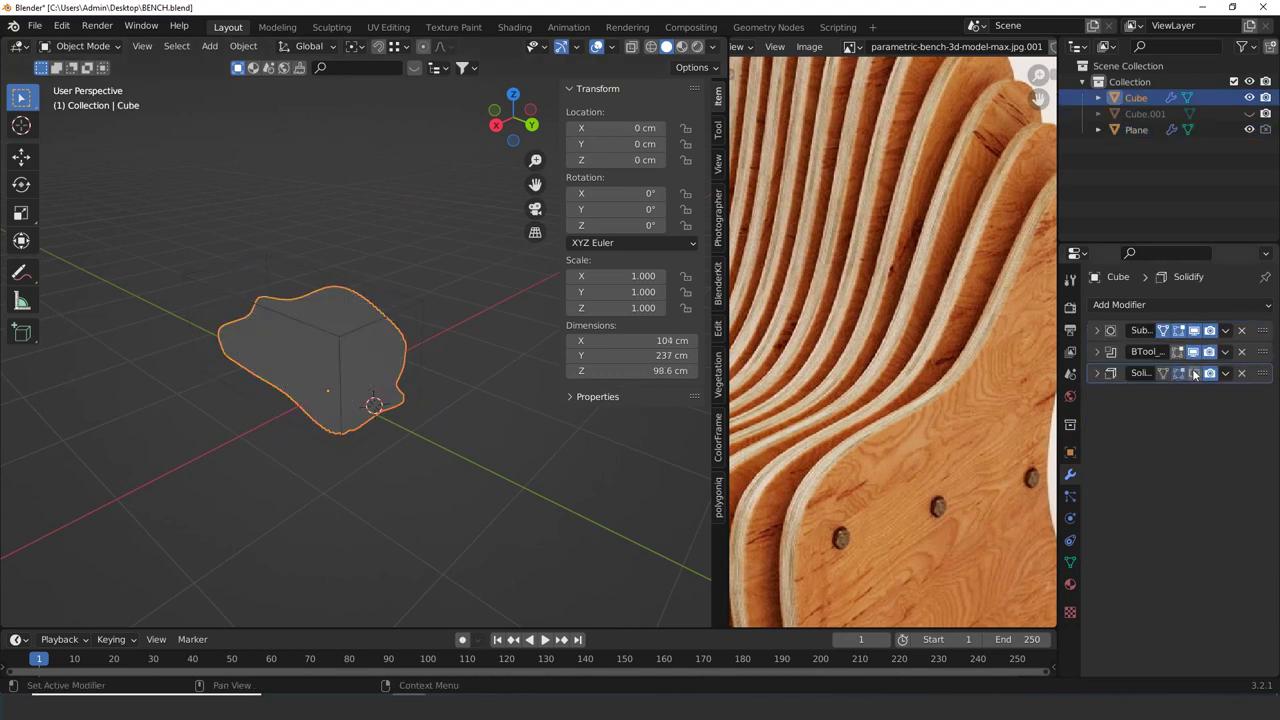
pyautogui.click(1195, 375)
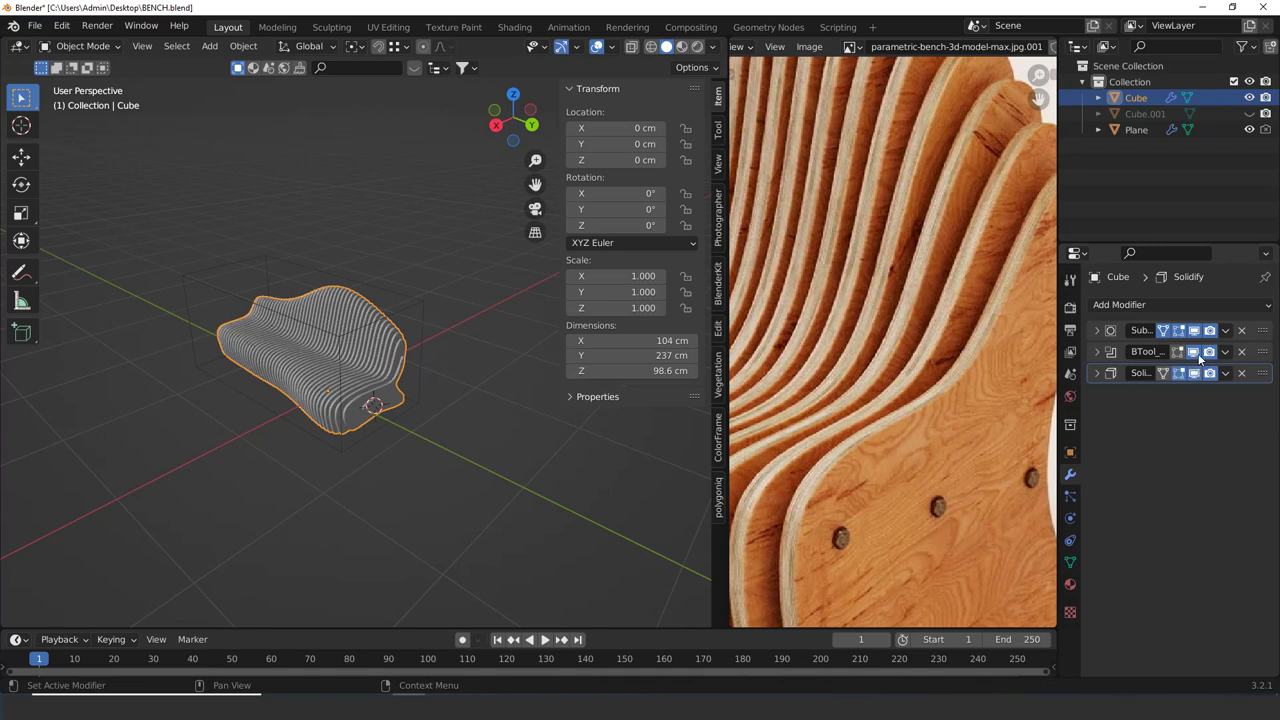
pyautogui.hotkey('ctrl', 'z')
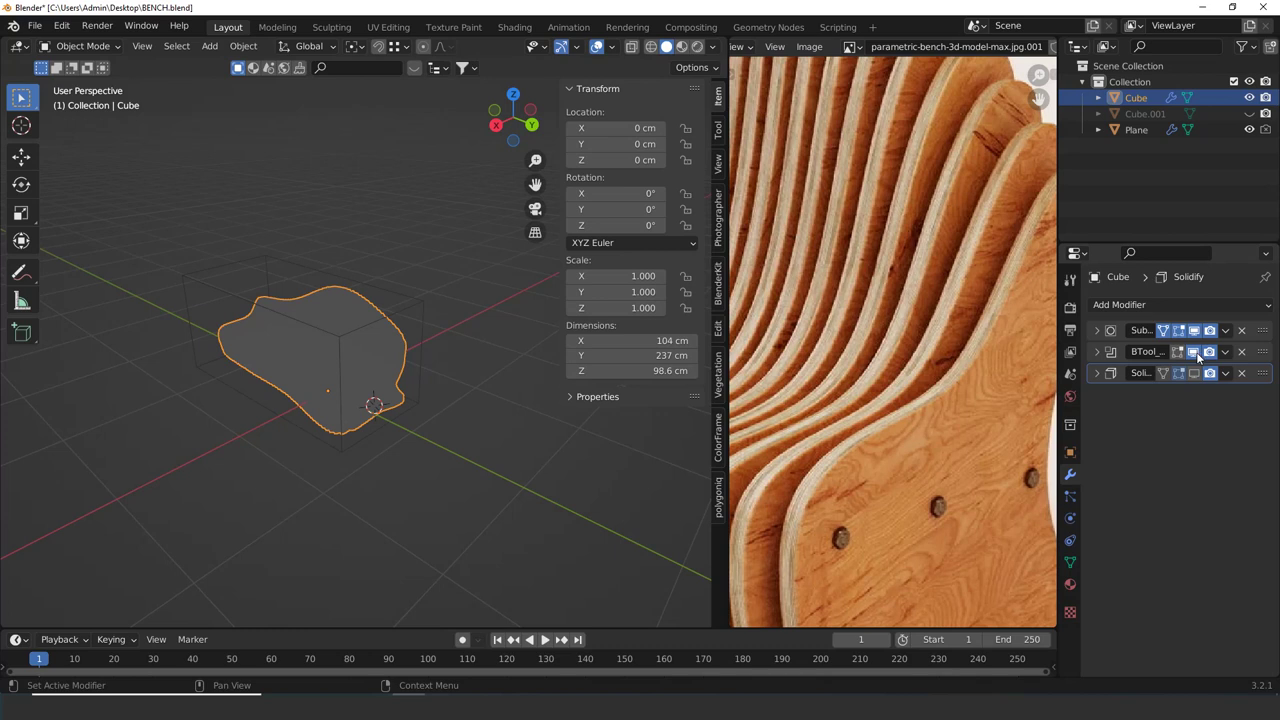
pyautogui.click(1195, 353)
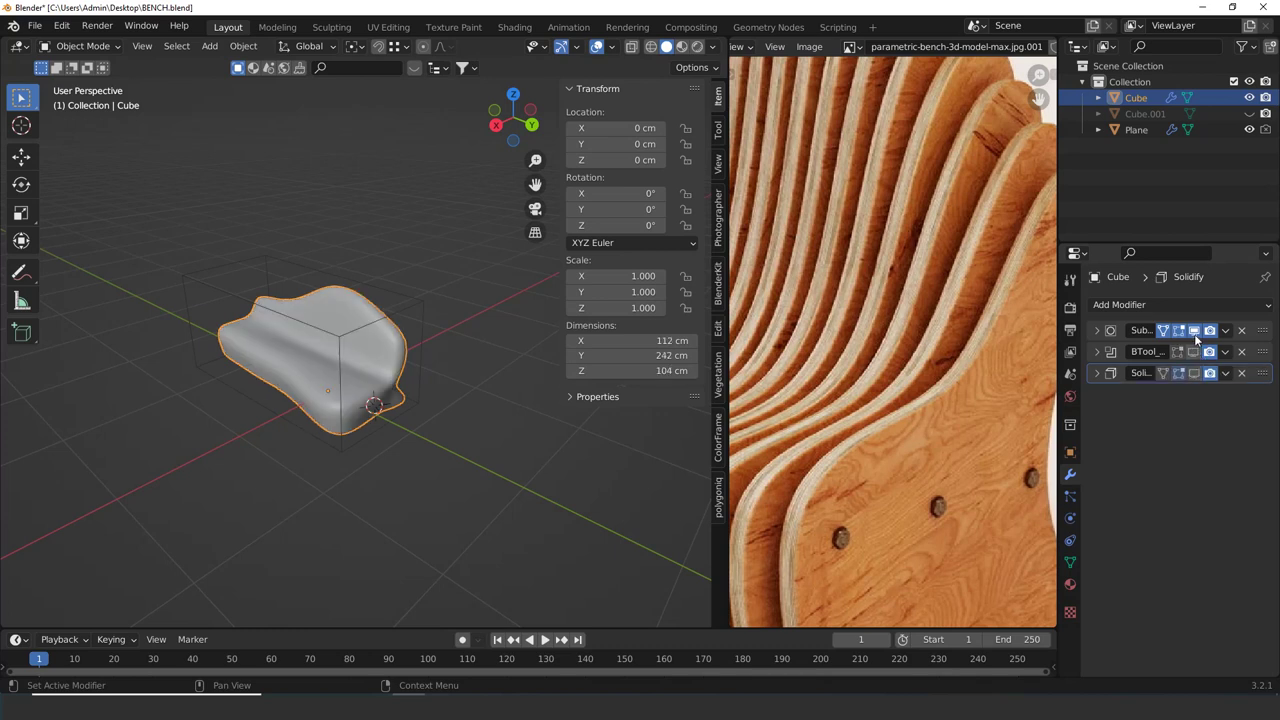
pyautogui.click(1194, 330)
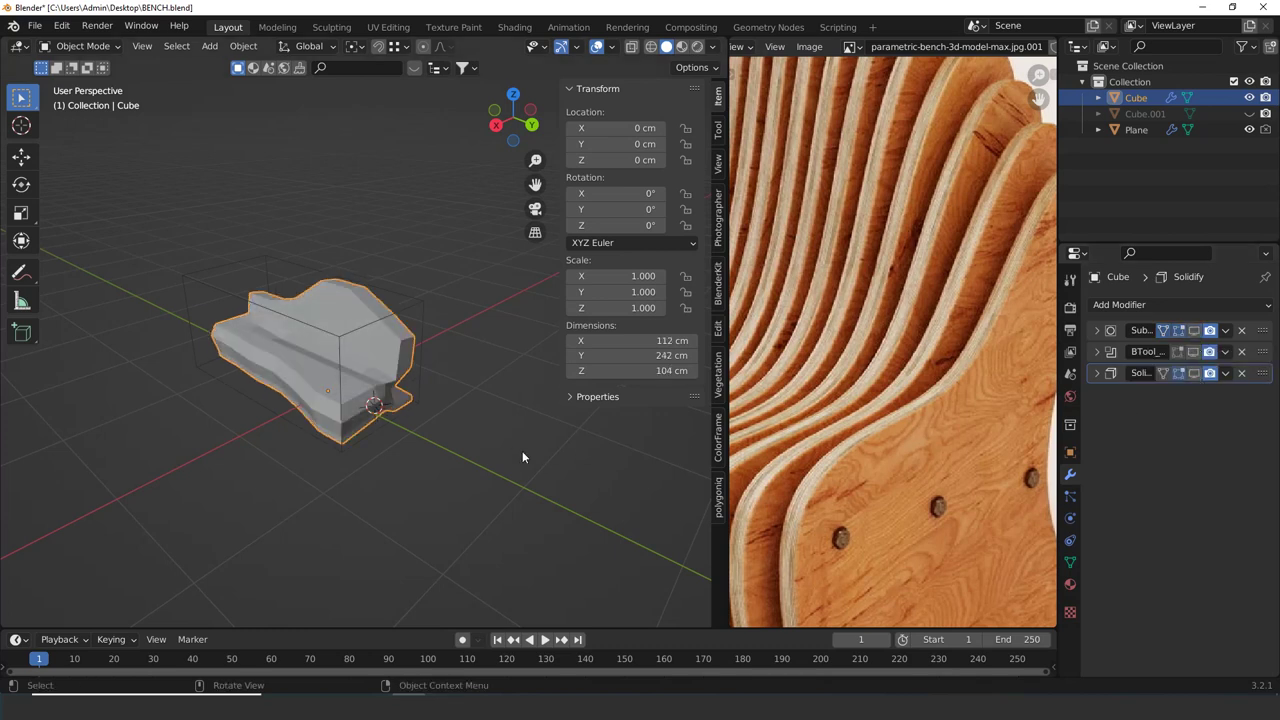
# Duplicate the bench and its slicing plane about 366 cm along negative X, and hide the copies
pyautogui.moveTo(444, 452); pyautogui.dragTo(265, 317)
pyautogui.scroll(-4, 410, 374)
pyautogui.moveTo(456, 382)
pyautogui.mouseDown(button='middle')
pyautogui.moveTo(414, 390)
pyautogui.moveTo(462, 381)
pyautogui.mouseUp(button='middle')
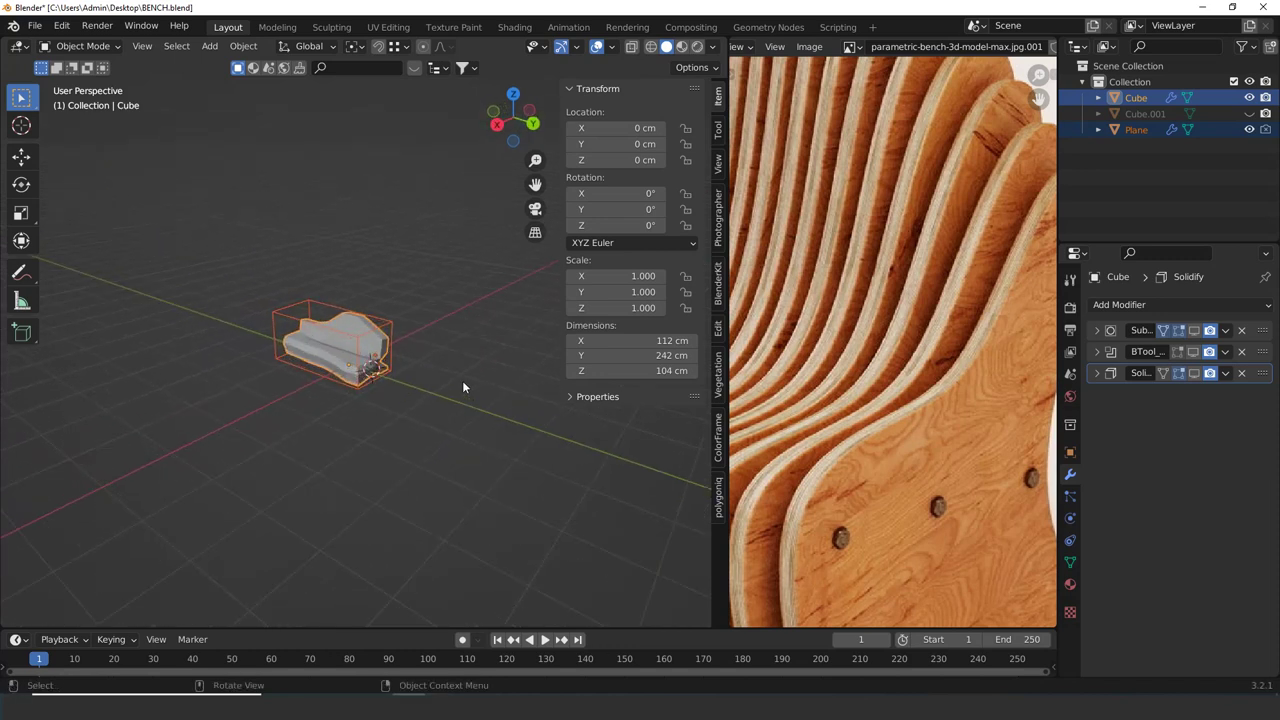
pyautogui.hotkey('shift', 'd')
pyautogui.click(546, 325)
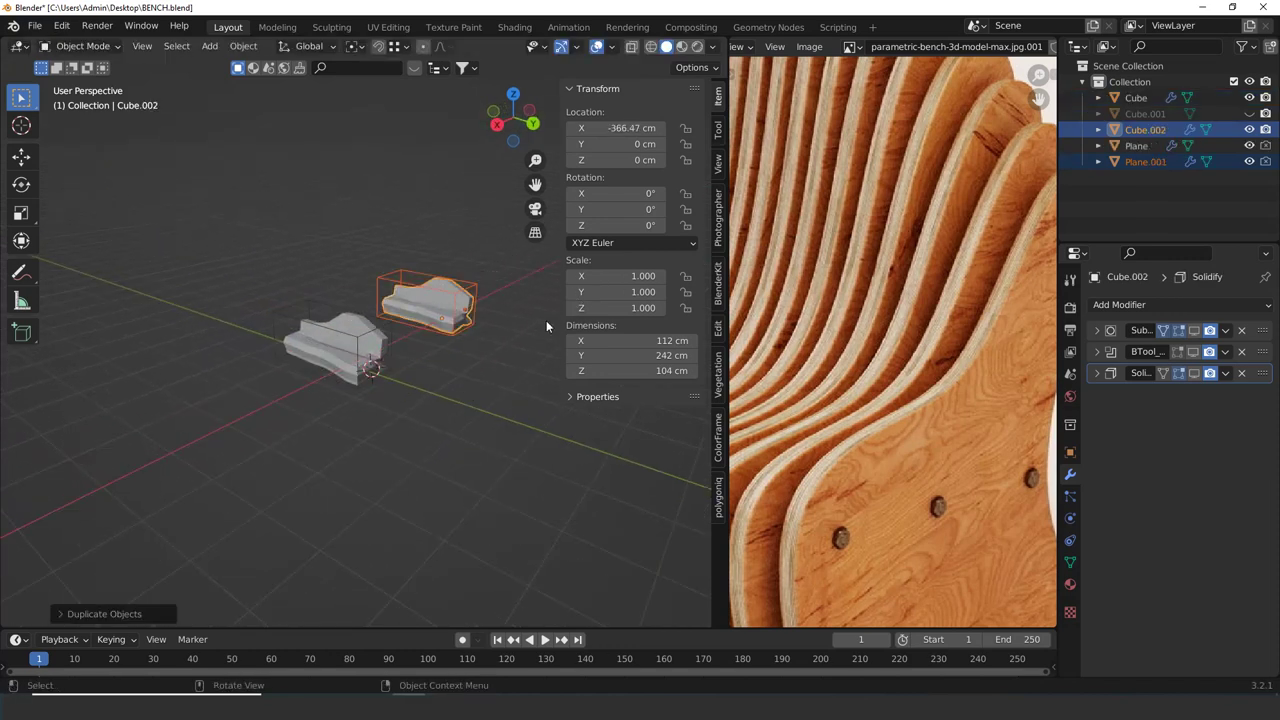
pyautogui.press('h')
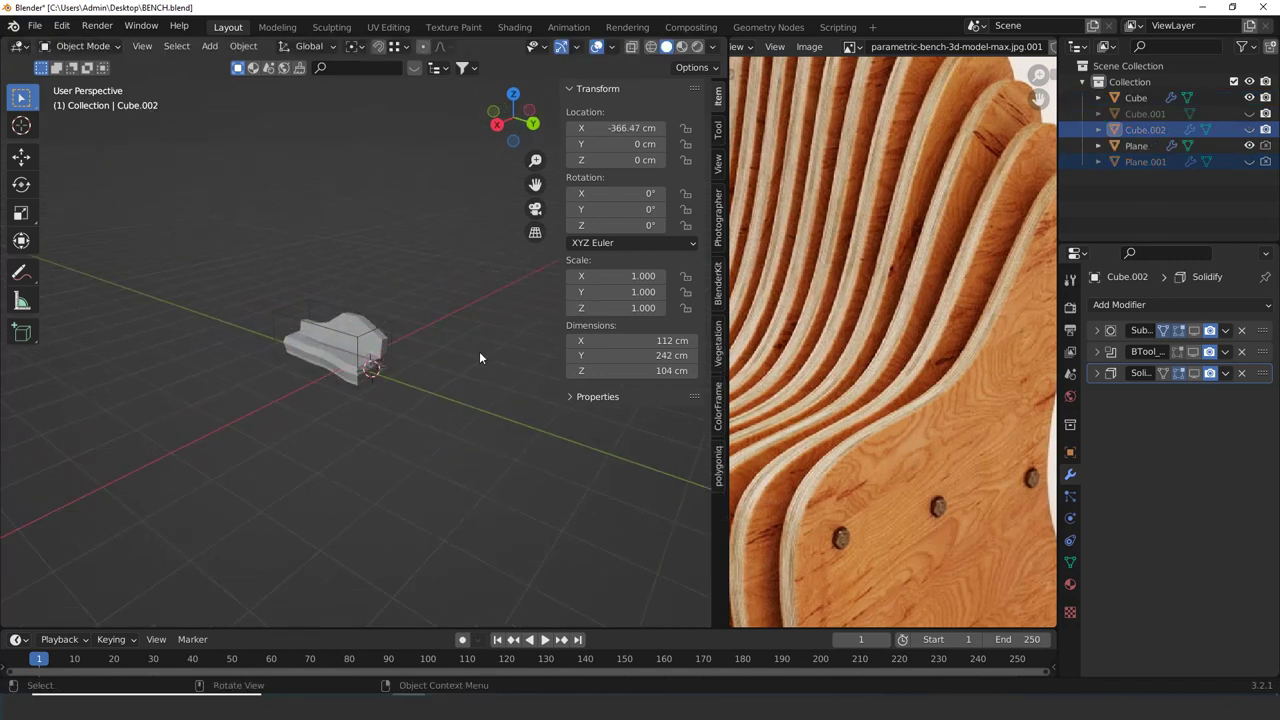
# Turn the viewport display of the original bench's Subdivision, Boolean, and Solidify modifiers back on and inspect the slats
pyautogui.scroll(5, 393, 436)
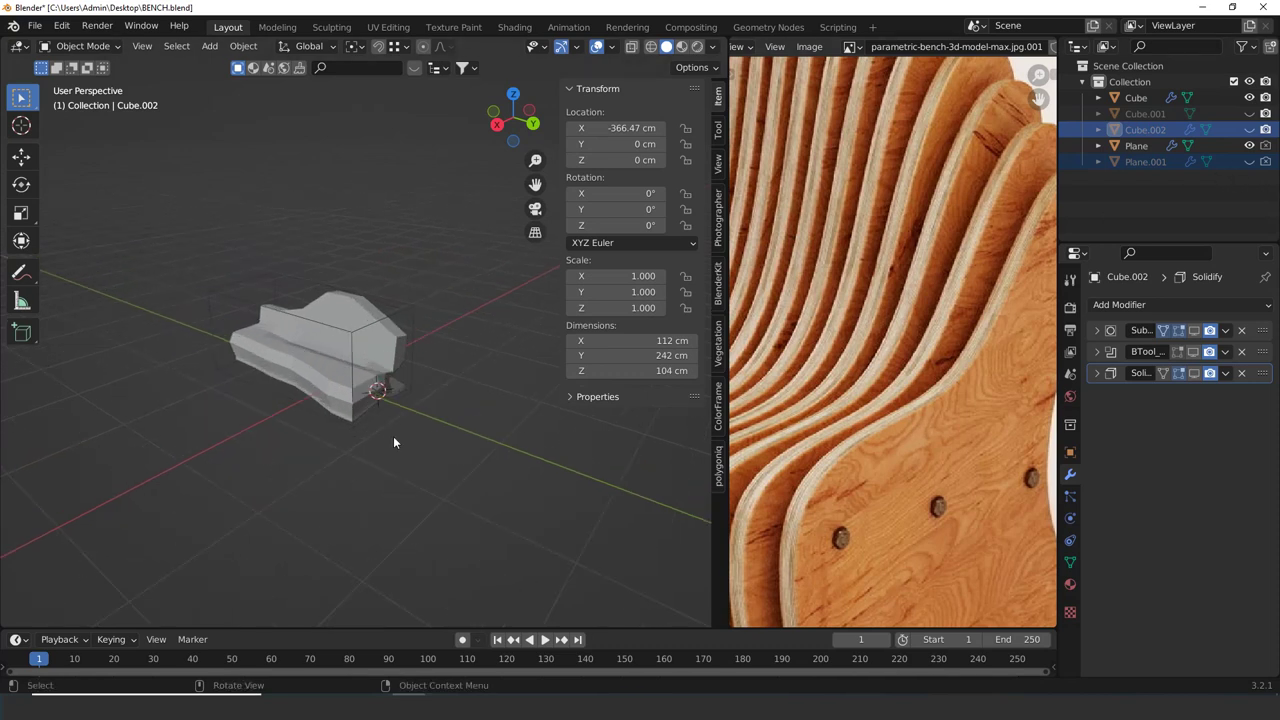
pyautogui.moveTo(378, 440); pyautogui.dragTo(380, 404, button='middle')
pyautogui.moveTo(317, 467); pyautogui.dragTo(336, 412, button='middle')
pyautogui.scroll(-5, 860, 405)
pyautogui.scroll(5, 377, 467)
pyautogui.scroll(-5, 376, 466)
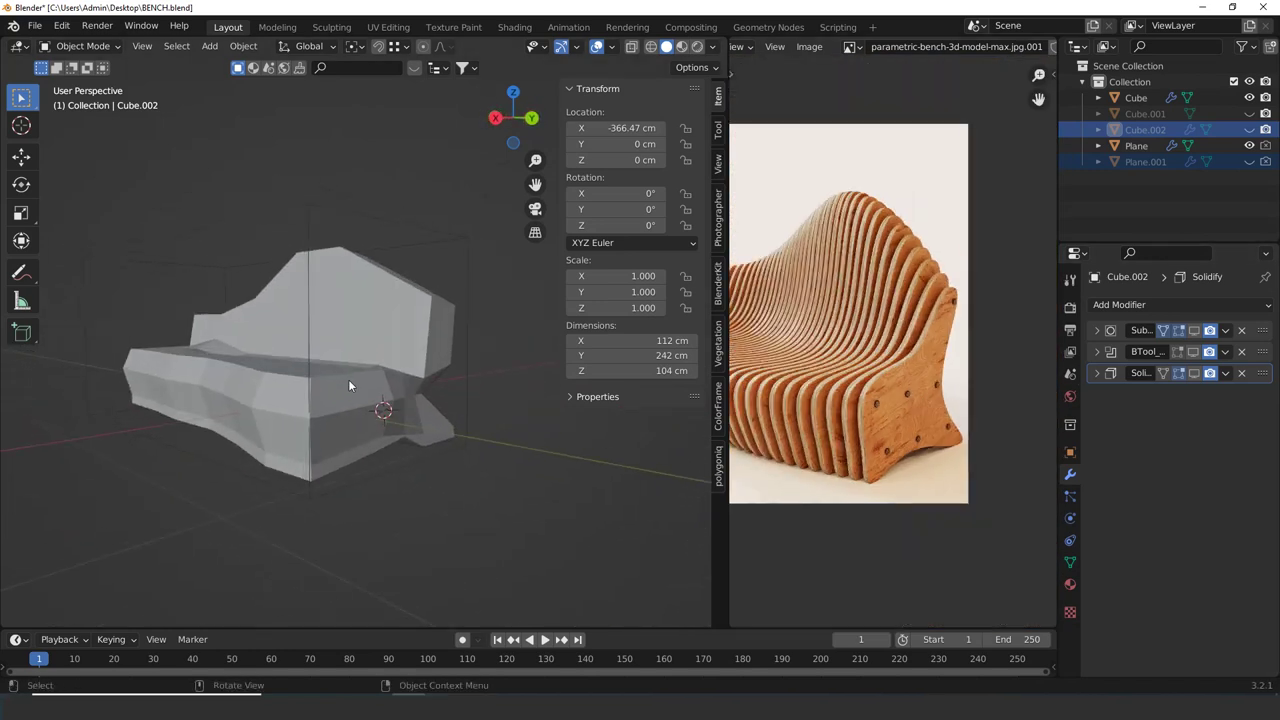
pyautogui.click(350, 383)
pyautogui.click(1193, 332)
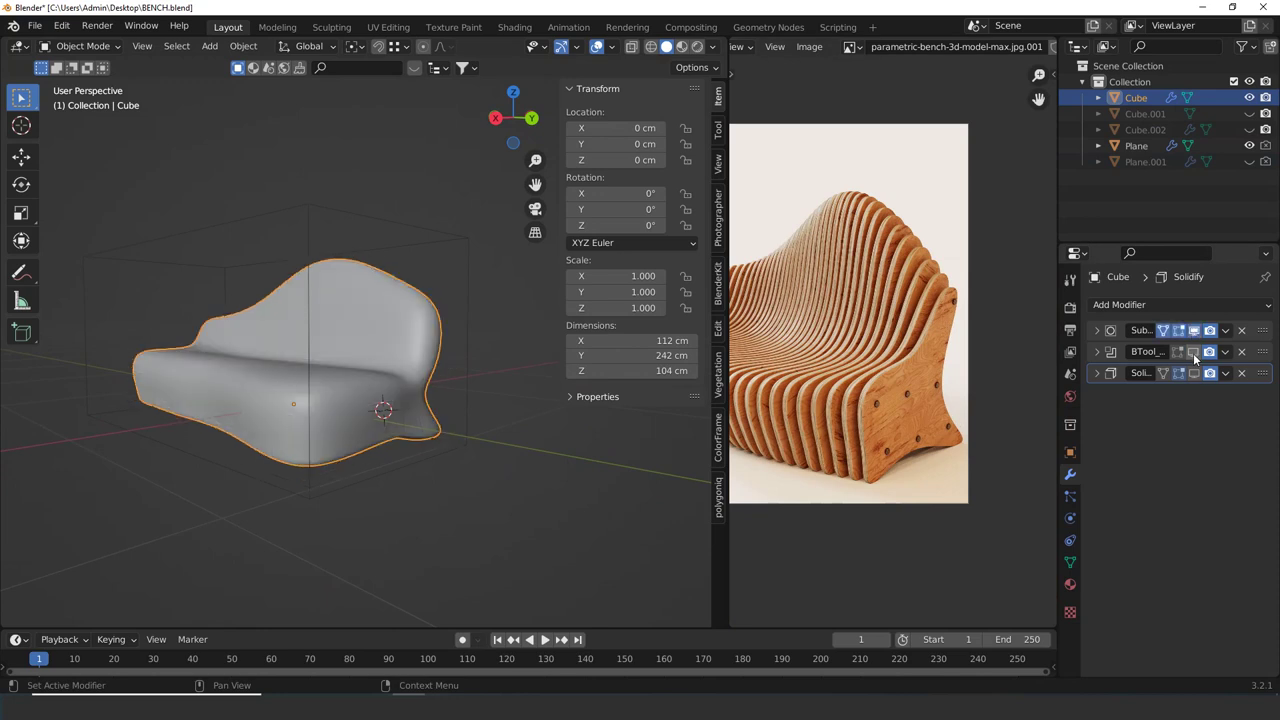
pyautogui.click(1193, 352)
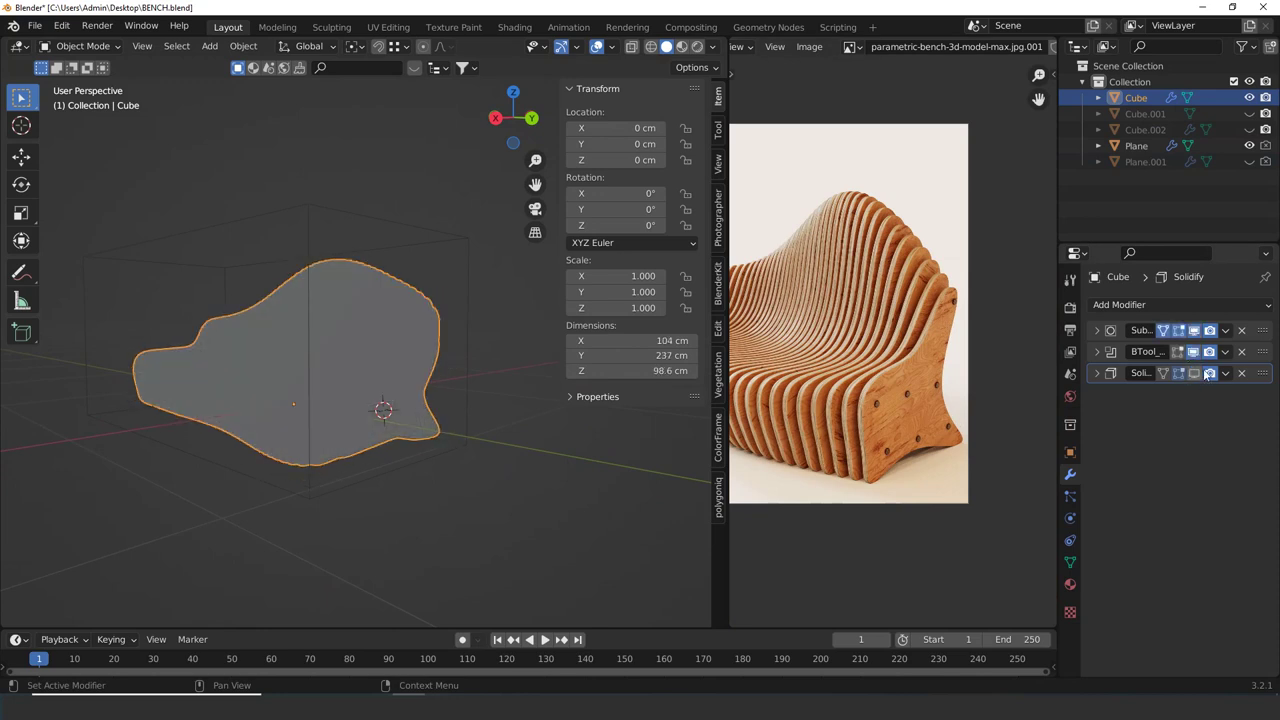
pyautogui.click(1193, 373)
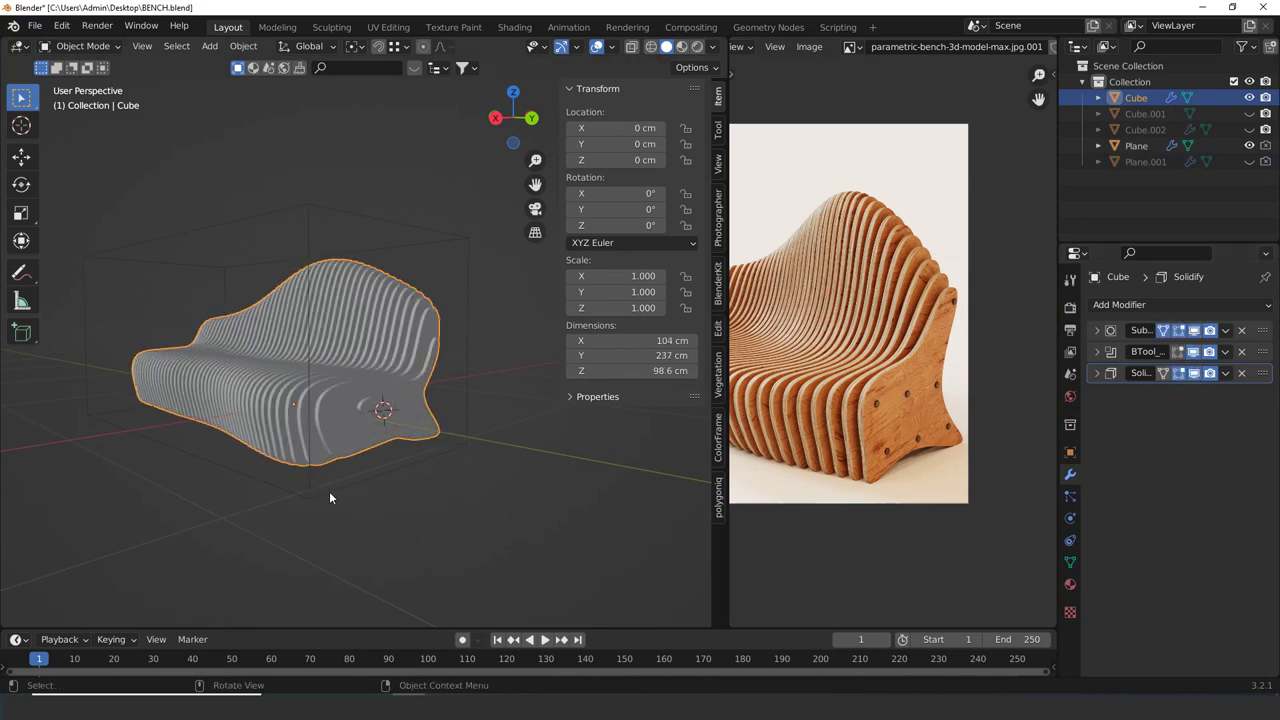
pyautogui.moveTo(330, 496); pyautogui.dragTo(346, 446, button='middle')
pyautogui.scroll(4, 346, 446)
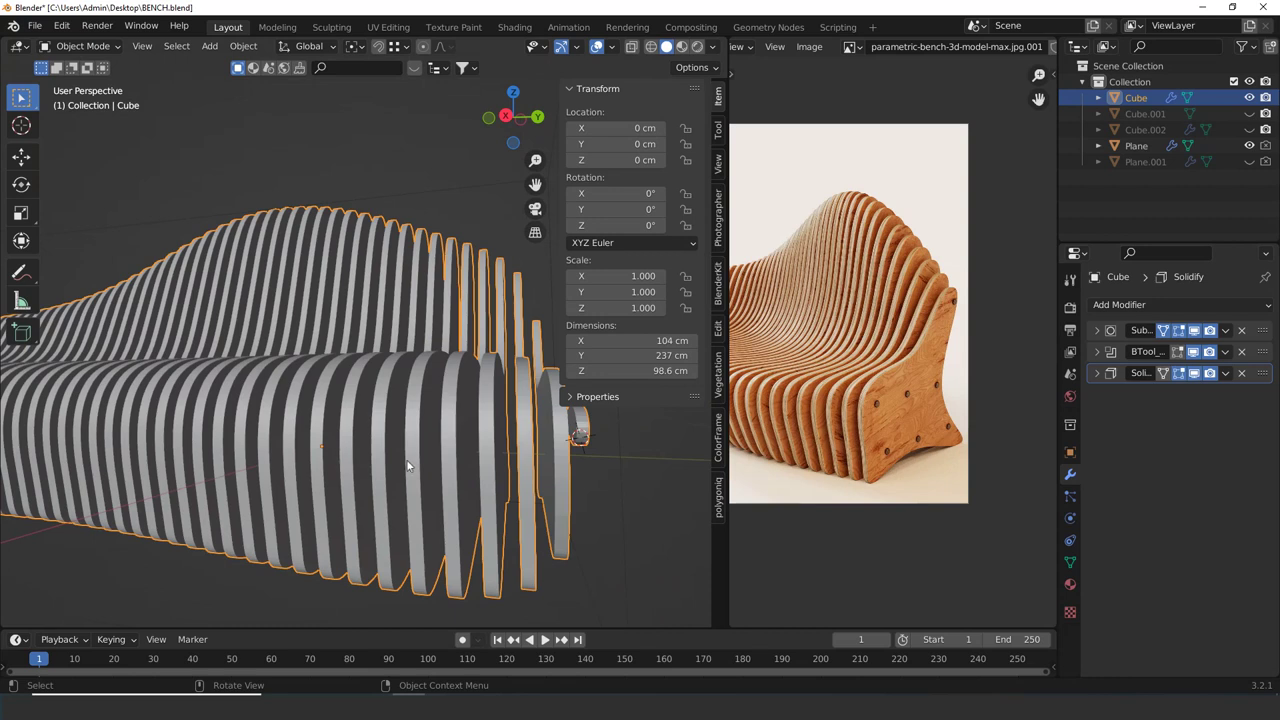
# Inspect the slats at the bench's end up close and save the file
pyautogui.scroll(3, 408, 465)
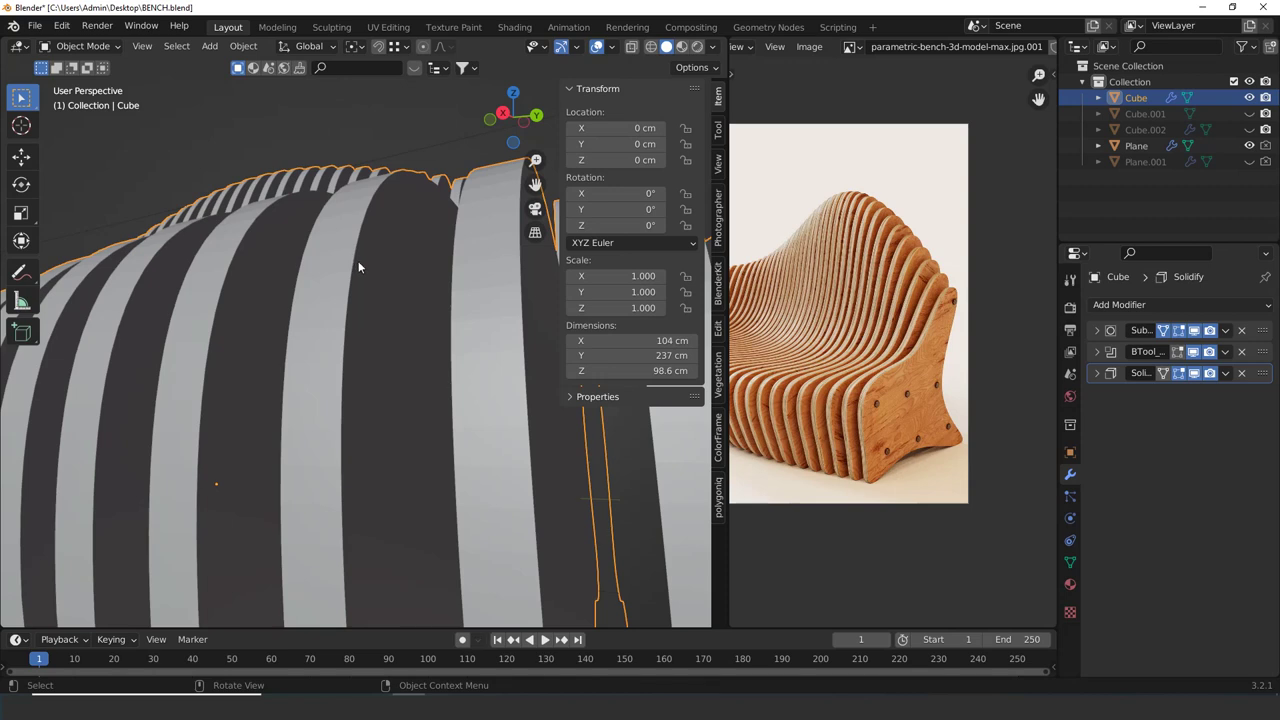
pyautogui.scroll(-5, 357, 266)
pyautogui.hotkey('ctrl', 's')
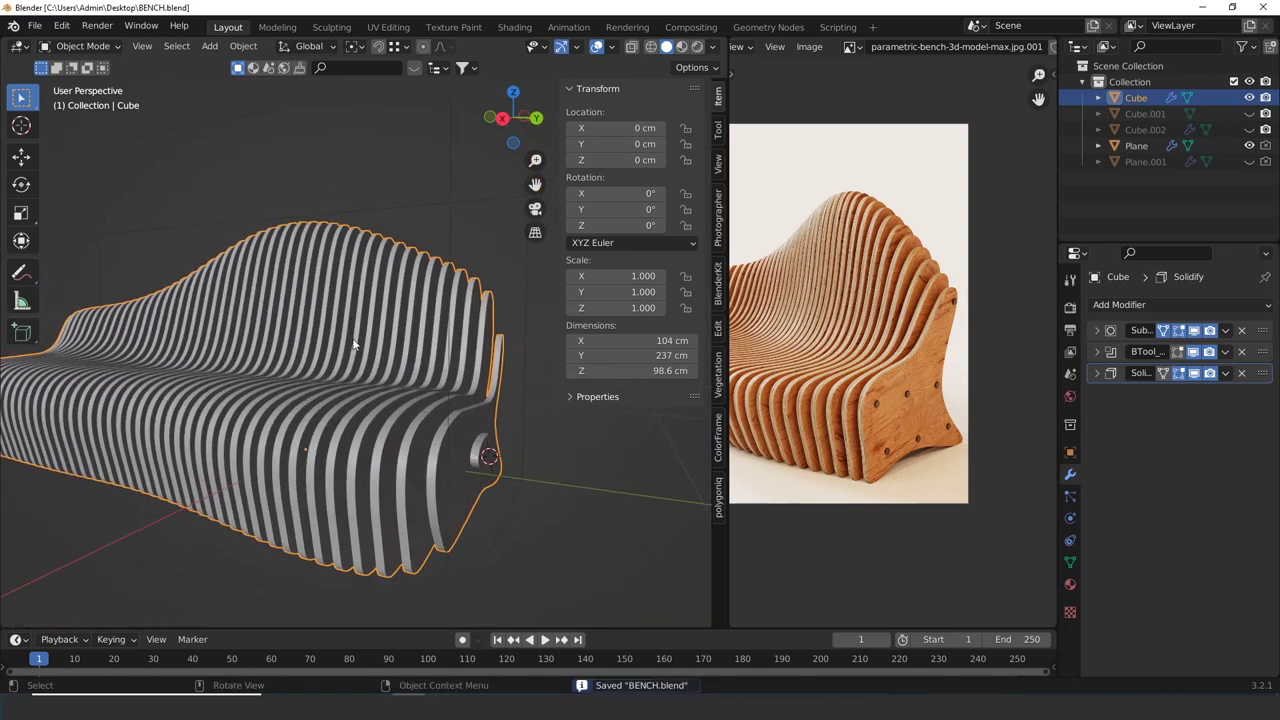
# Switch to the browser, open the Architecture Today YouTube channel's list of videos, and return to Blender
pyautogui.hotkey('alt', 'Tab')
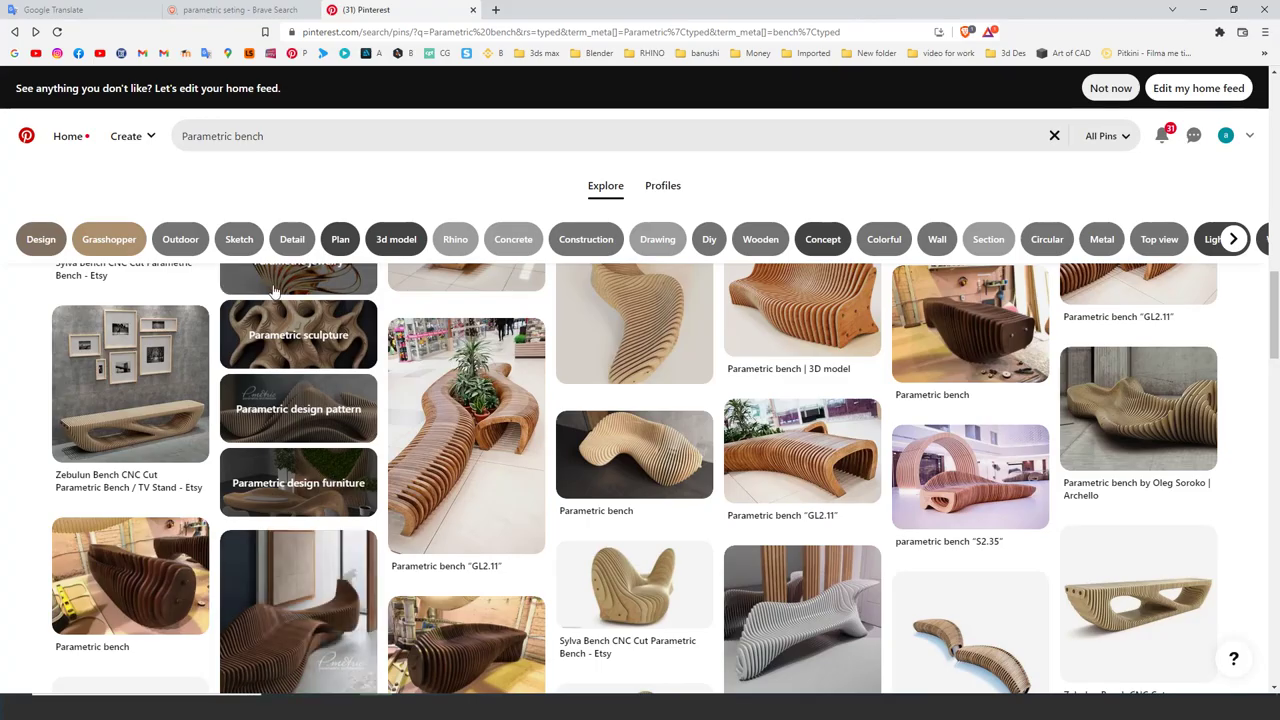
pyautogui.click(496, 10)
pyautogui.click(121, 53)
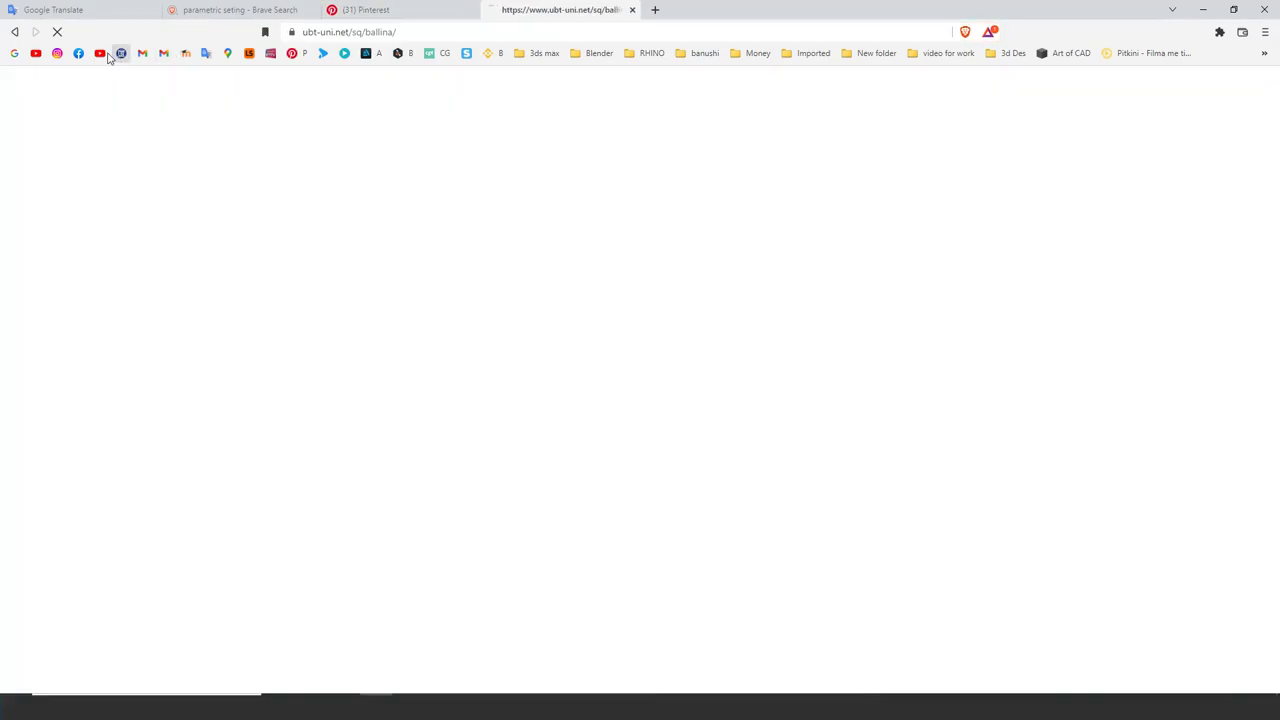
pyautogui.click(100, 53)
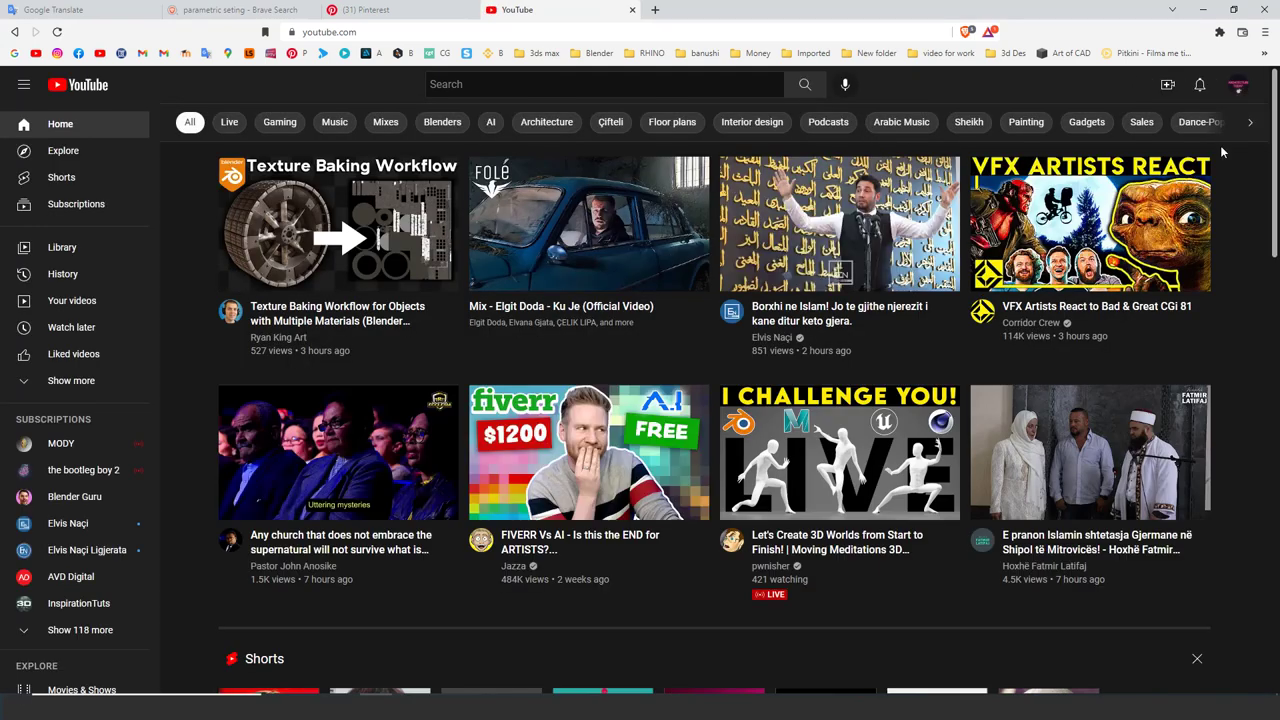
pyautogui.click(1238, 84)
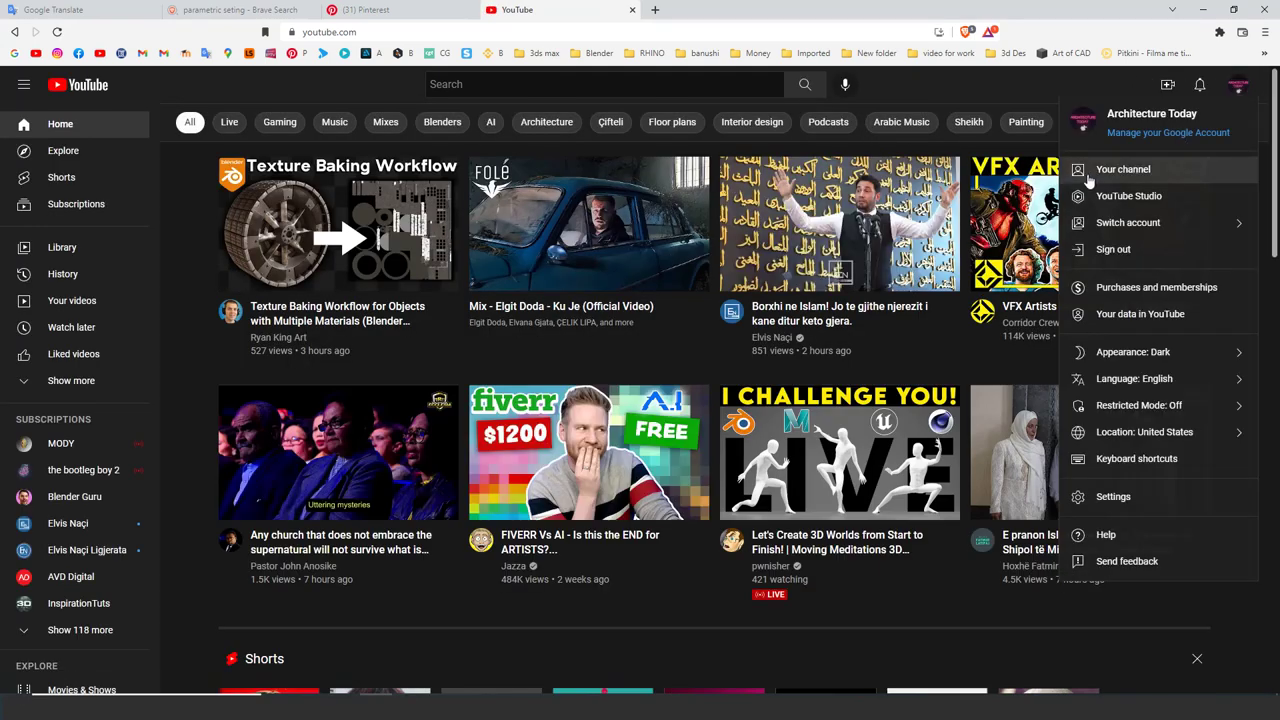
pyautogui.click(1110, 168)
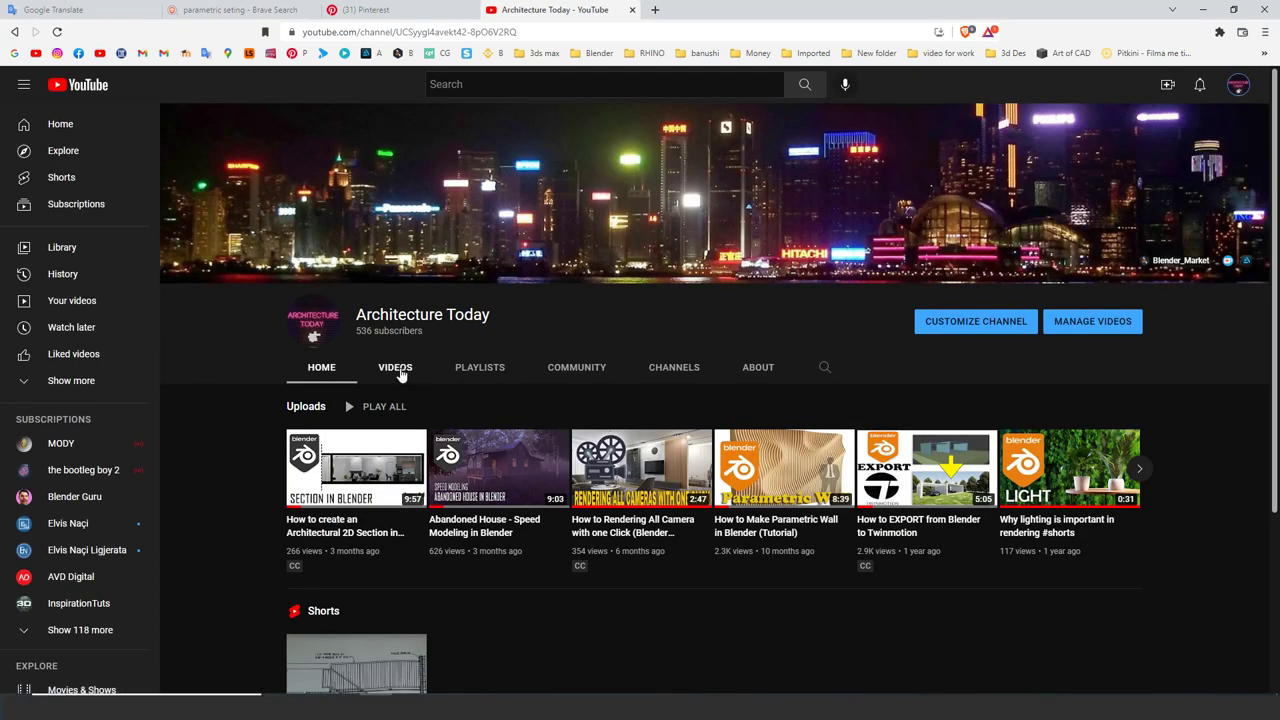
pyautogui.click(395, 367)
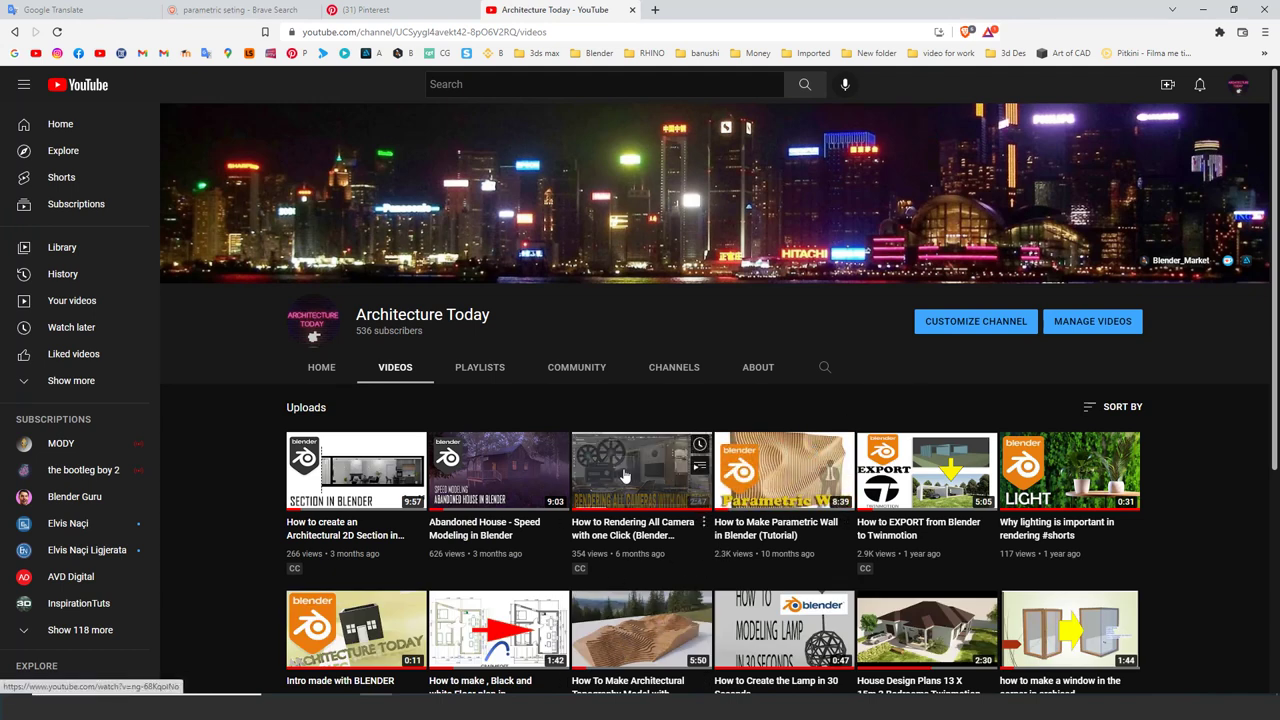
pyautogui.click(1203, 9)
# Check the bench's closed end, clear the selection, and save the file again
pyautogui.moveTo(560, 521); pyautogui.dragTo(437, 547, button='middle')
pyautogui.scroll(2, 437, 547)
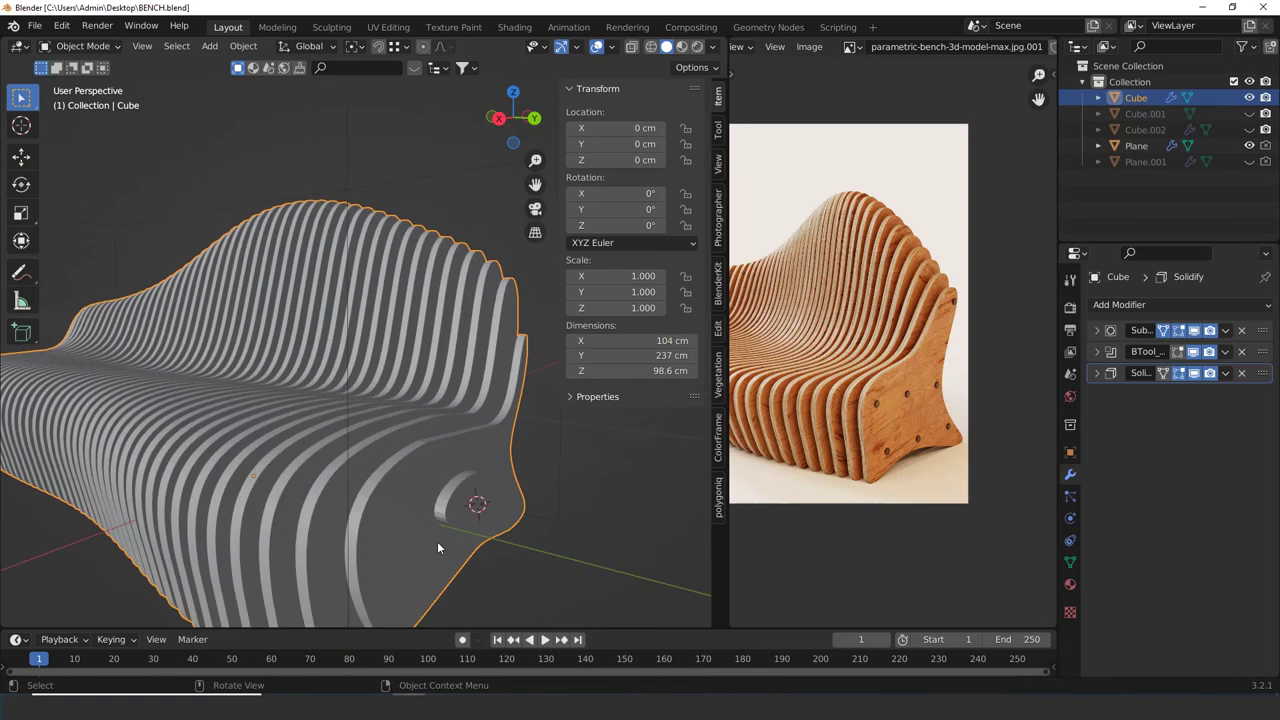
pyautogui.scroll(-2, 437, 547)
pyautogui.click(463, 548)
pyautogui.scroll(-3, 430, 490)
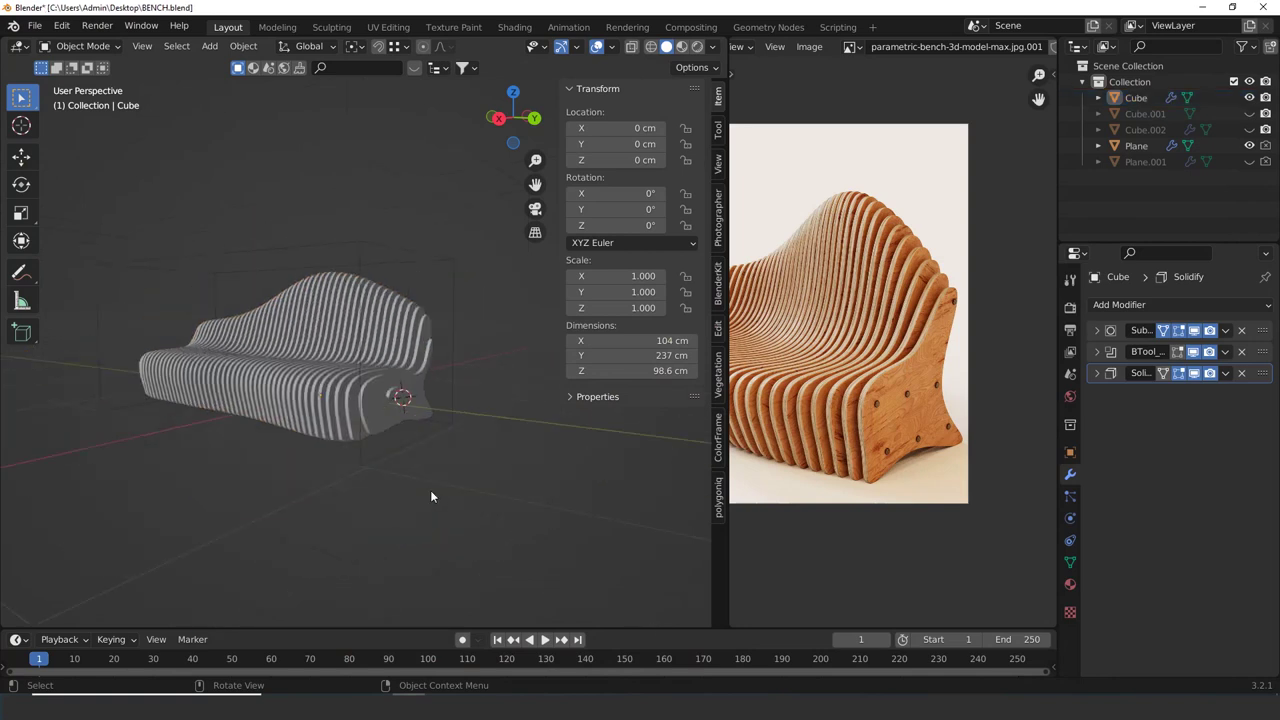
pyautogui.hotkey('ctrl', 's')
pyautogui.scroll(-2, 428, 495)
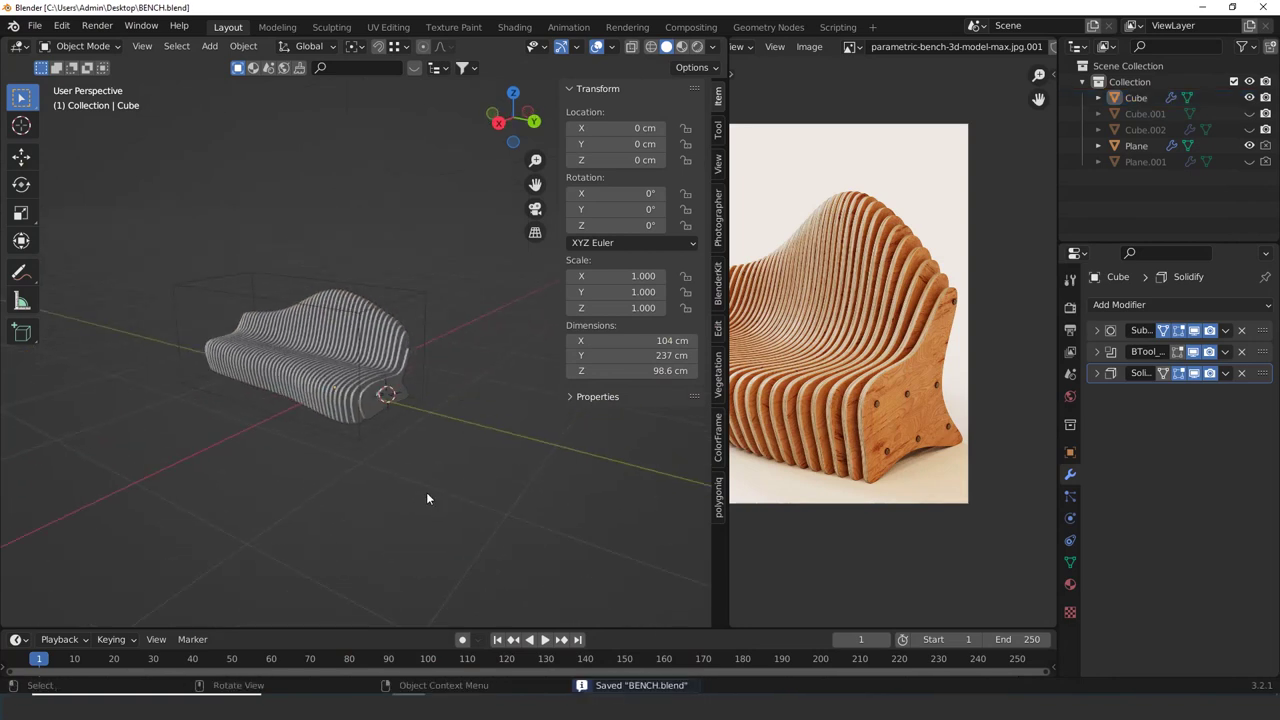
# Apply the bench's Subdivision, Boolean, and Solidify modifiers in that order
pyautogui.scroll(5, 383, 414)
pyautogui.click(380, 454)
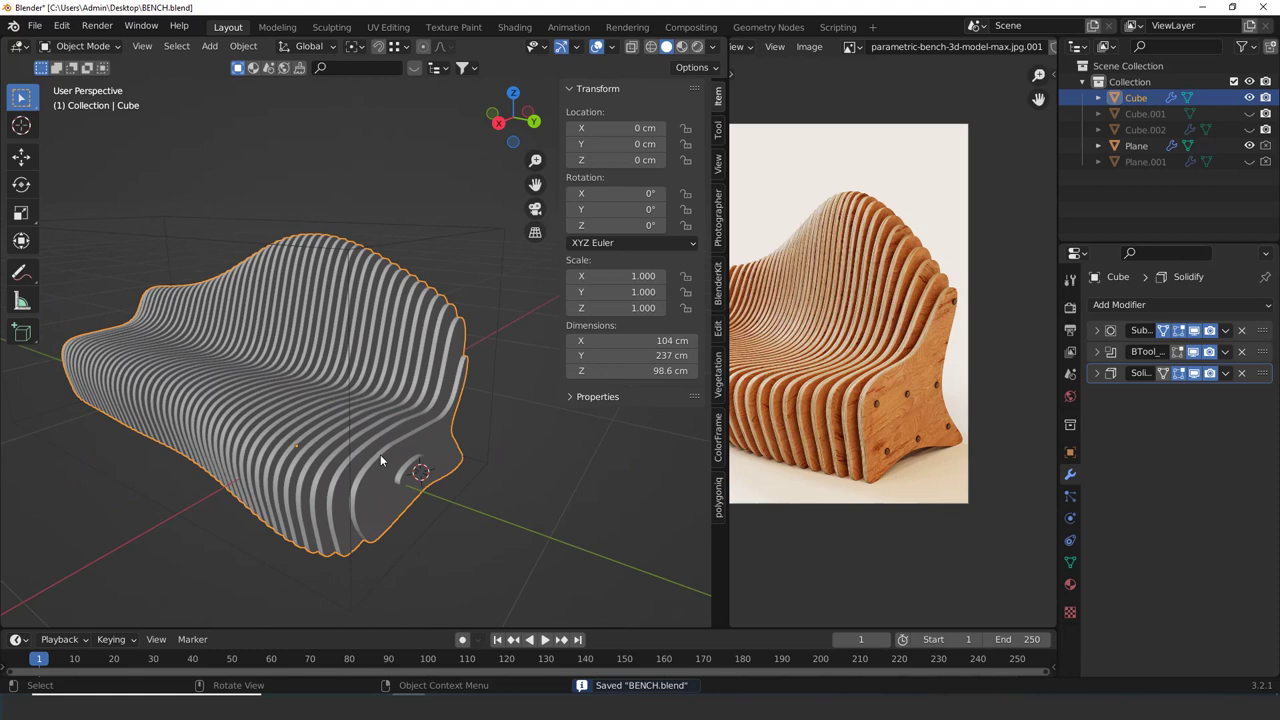
pyautogui.click(1224, 331)
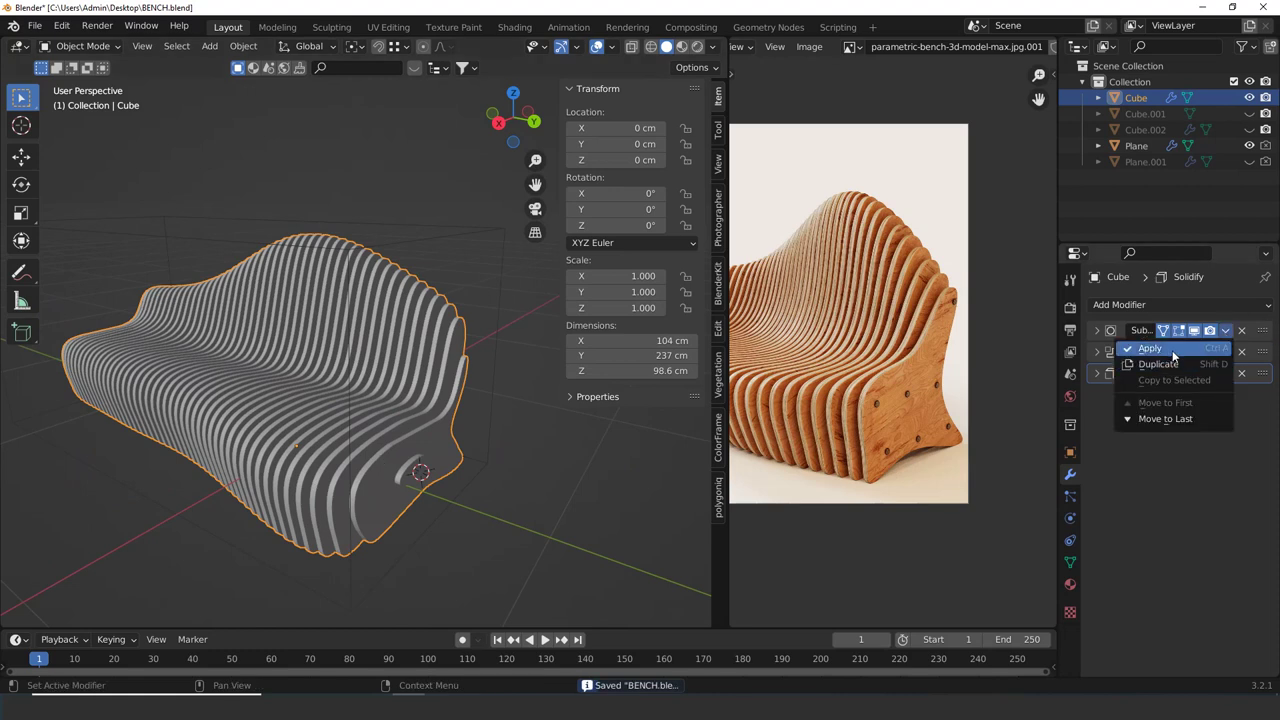
pyautogui.click(1150, 348)
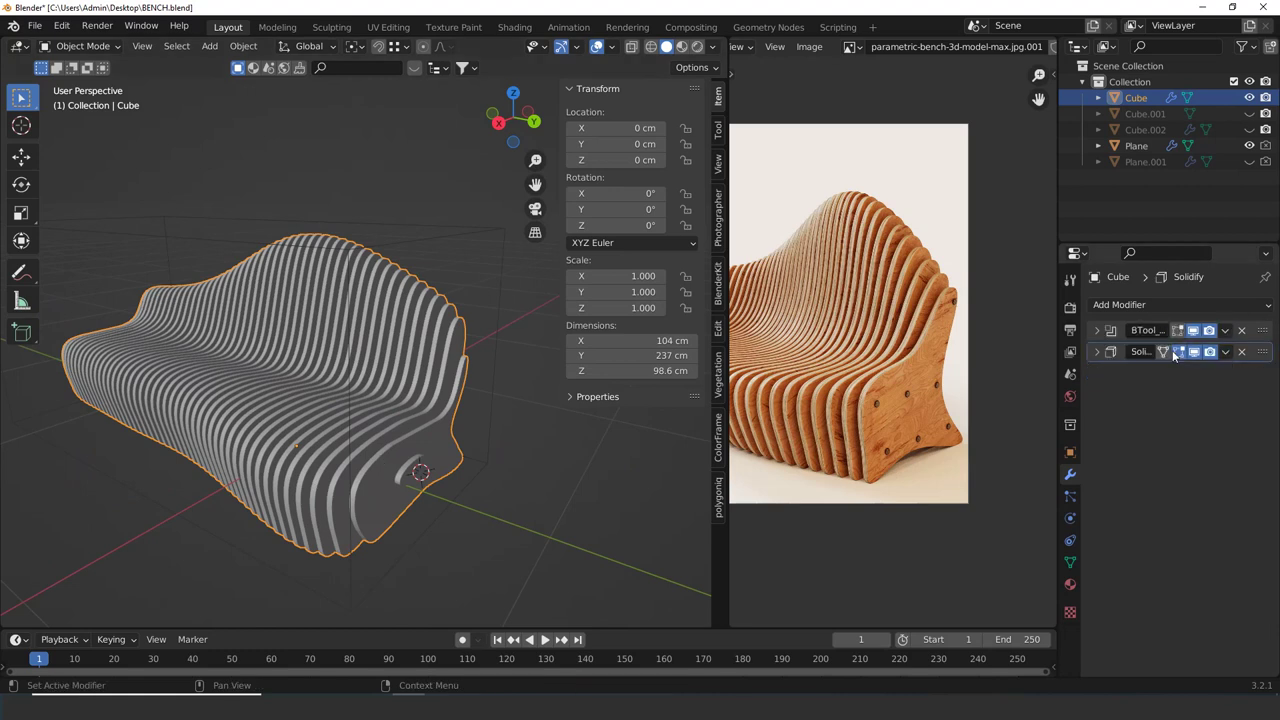
pyautogui.click(1225, 332)
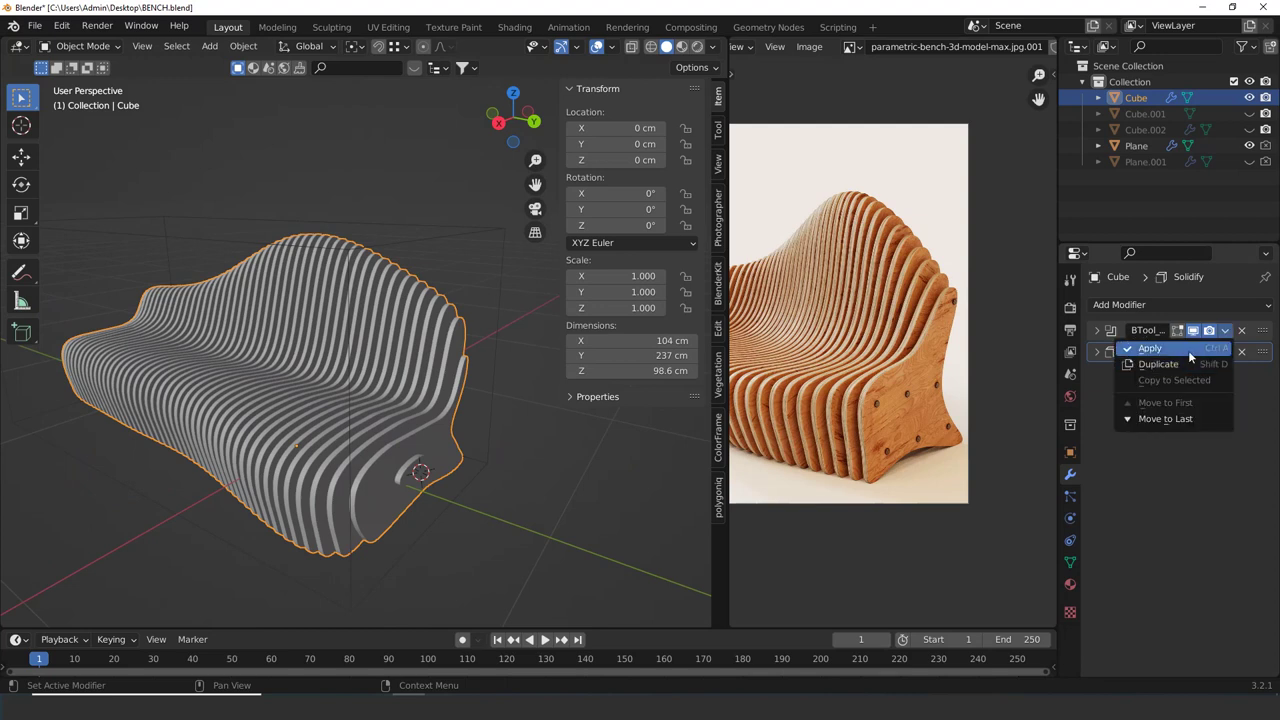
pyautogui.click(1188, 350)
pyautogui.moveTo(500, 510); pyautogui.dragTo(530, 500, button='middle')
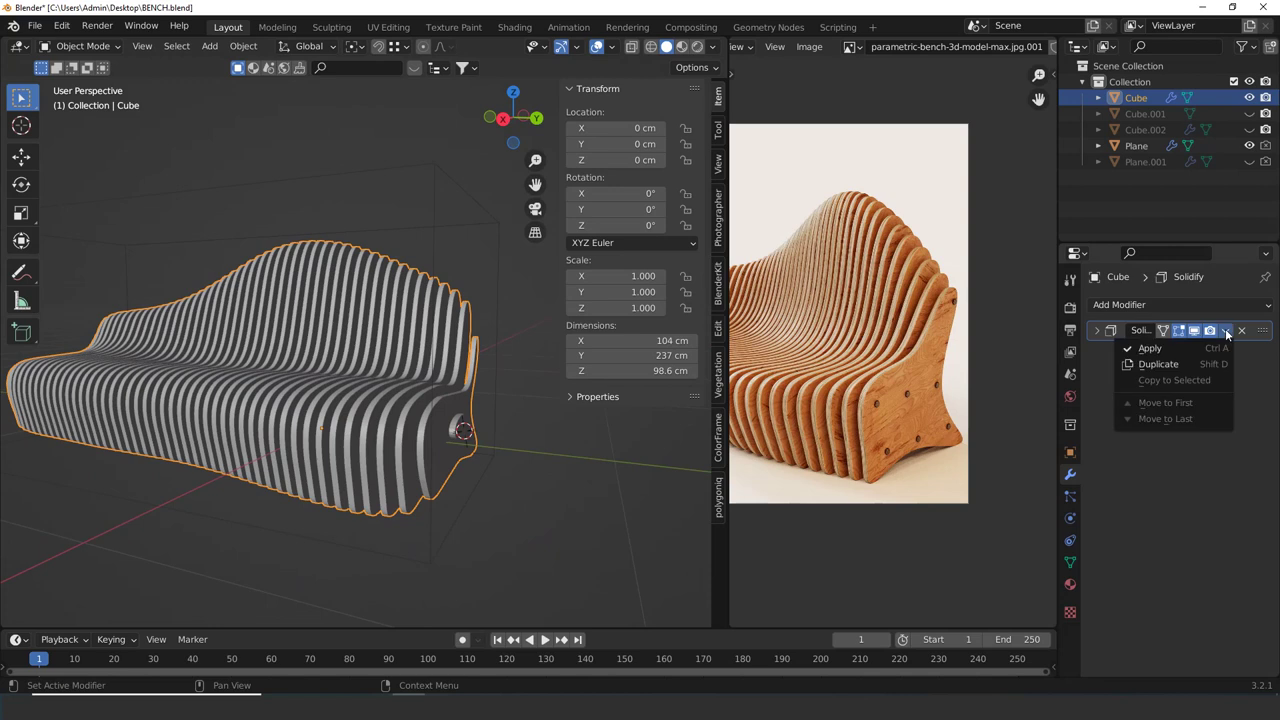
pyautogui.click(1188, 347)
# Delete the arrayed slicing plane surrounding the bench
pyautogui.scroll(-3, 426, 322)
pyautogui.click(440, 308)
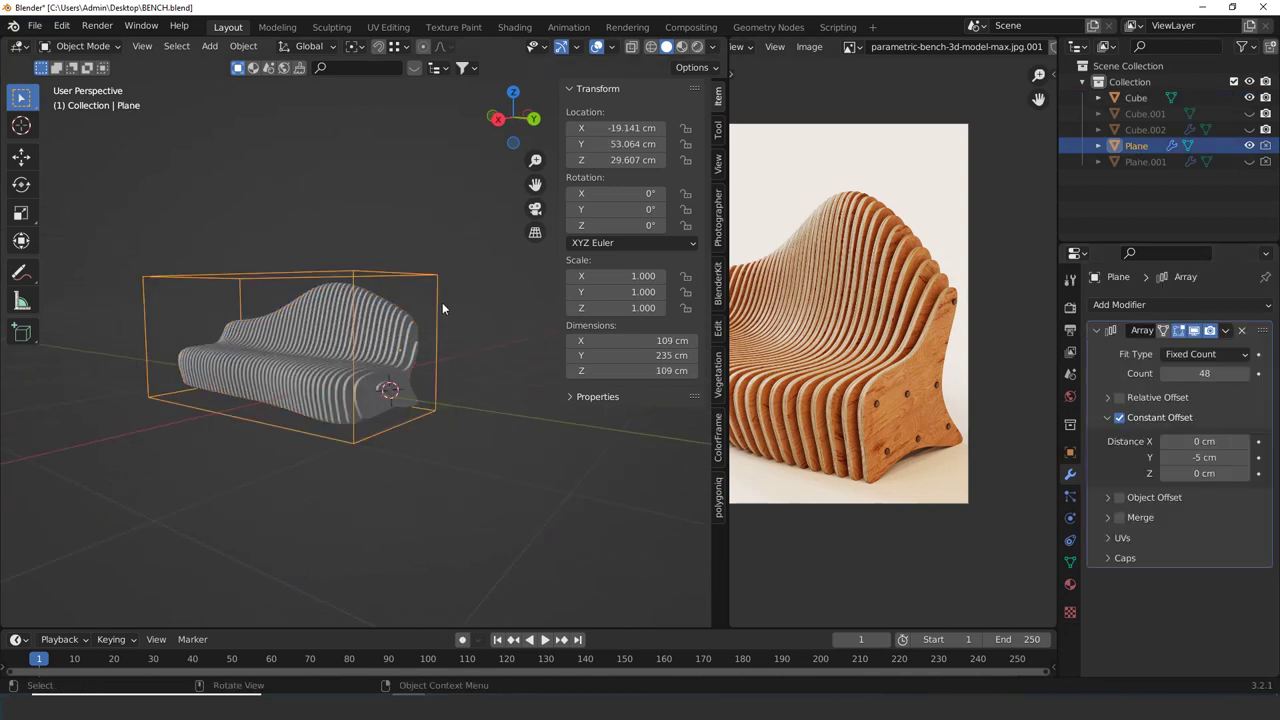
pyautogui.press('x')
pyautogui.click(440, 300)
# Select the small leftover oval piece outside the bench's near end with its linked geometry and delete its vertices
pyautogui.scroll(3, 380, 410)
pyautogui.click(362, 434)
pyautogui.press('Tab')
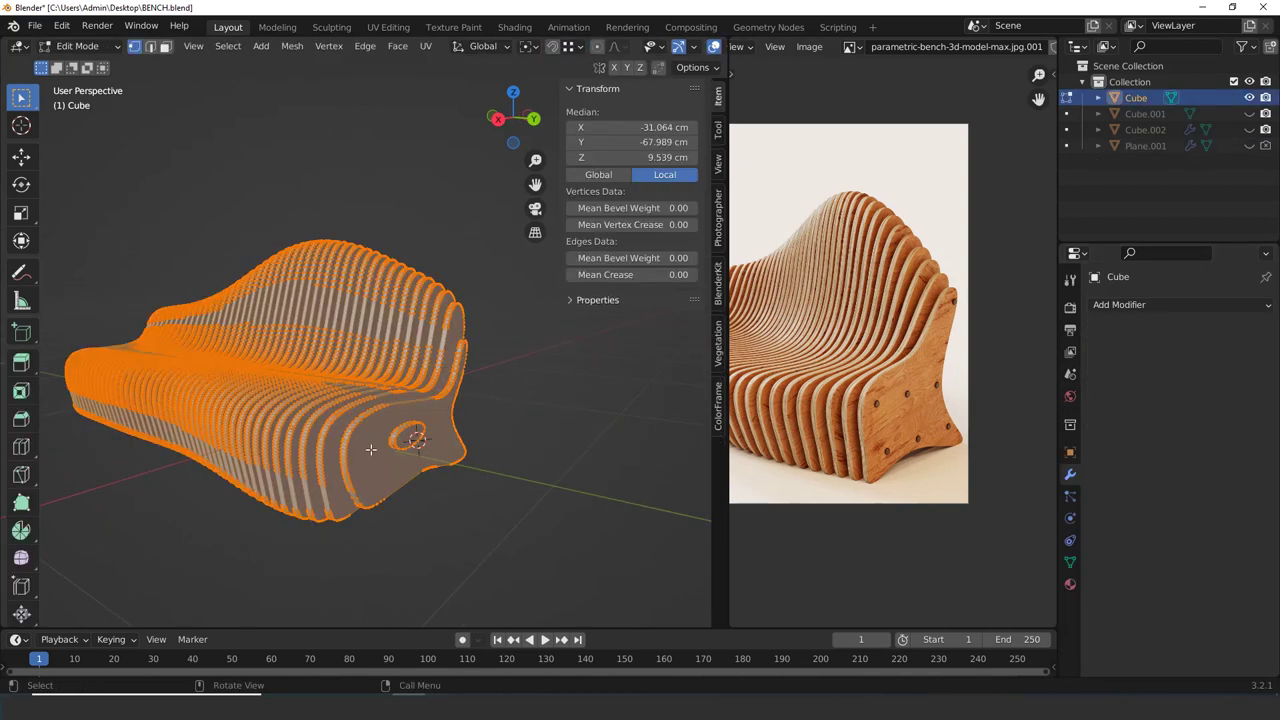
pyautogui.scroll(3, 370, 449)
pyautogui.moveTo(370, 449); pyautogui.dragTo(422, 442, button='middle')
pyautogui.press('Tab')
pyautogui.scroll(3, 424, 450)
pyautogui.keyDown('shift'); pyautogui.moveTo(429, 492); pyautogui.dragTo(445, 420, button='middle'); pyautogui.keyUp('shift')
pyautogui.moveTo(445, 420); pyautogui.dragTo(341, 427, button='middle')
pyautogui.press('Tab')
pyautogui.hotkey('alt', 'a')
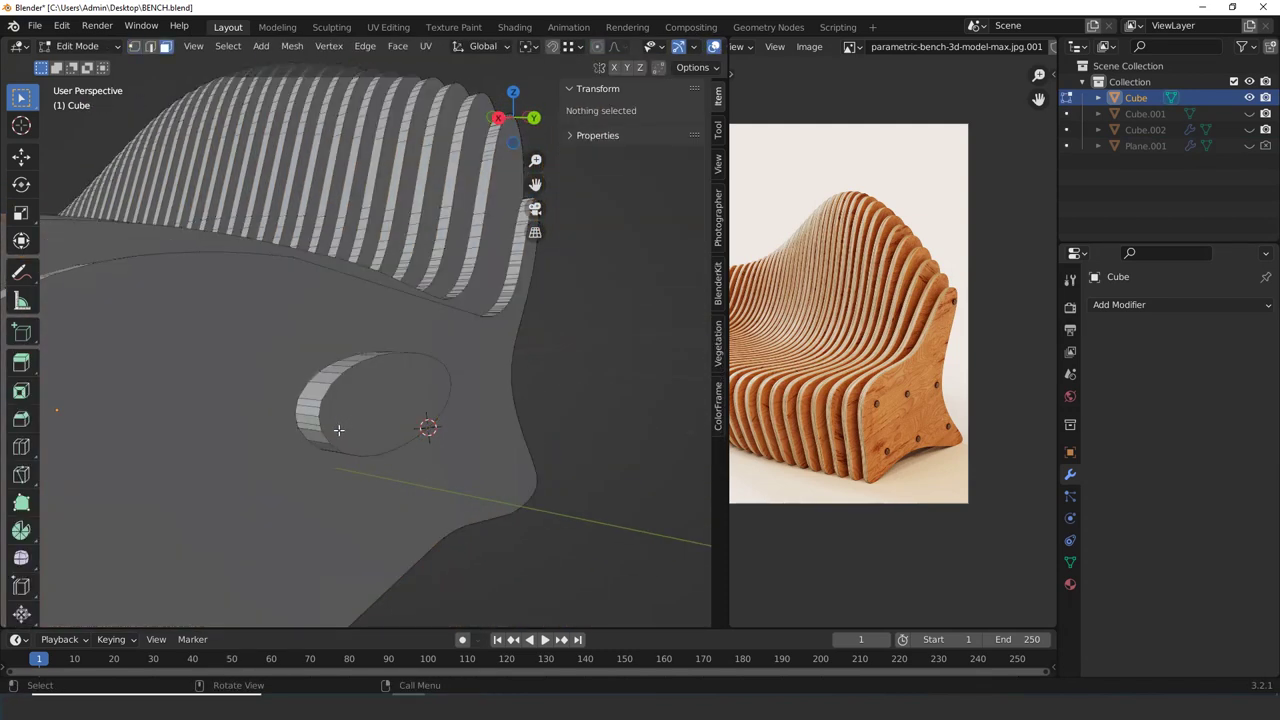
pyautogui.click(346, 419)
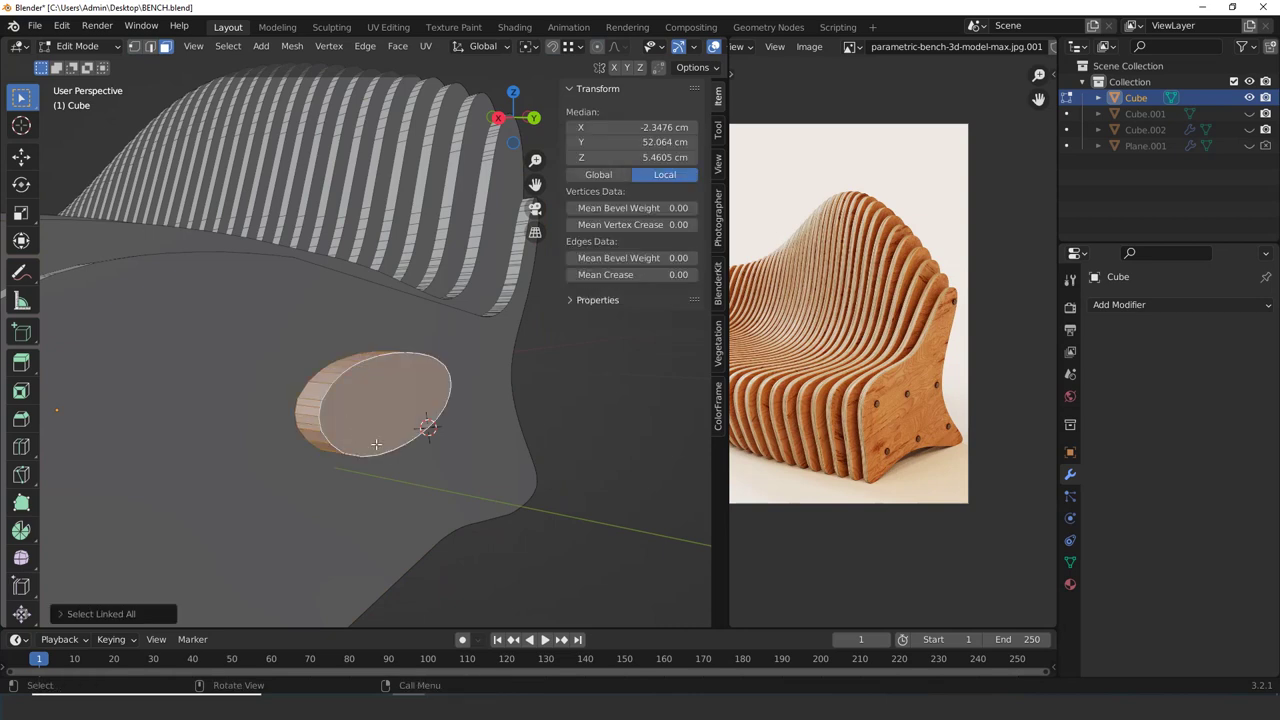
pyautogui.press('x')
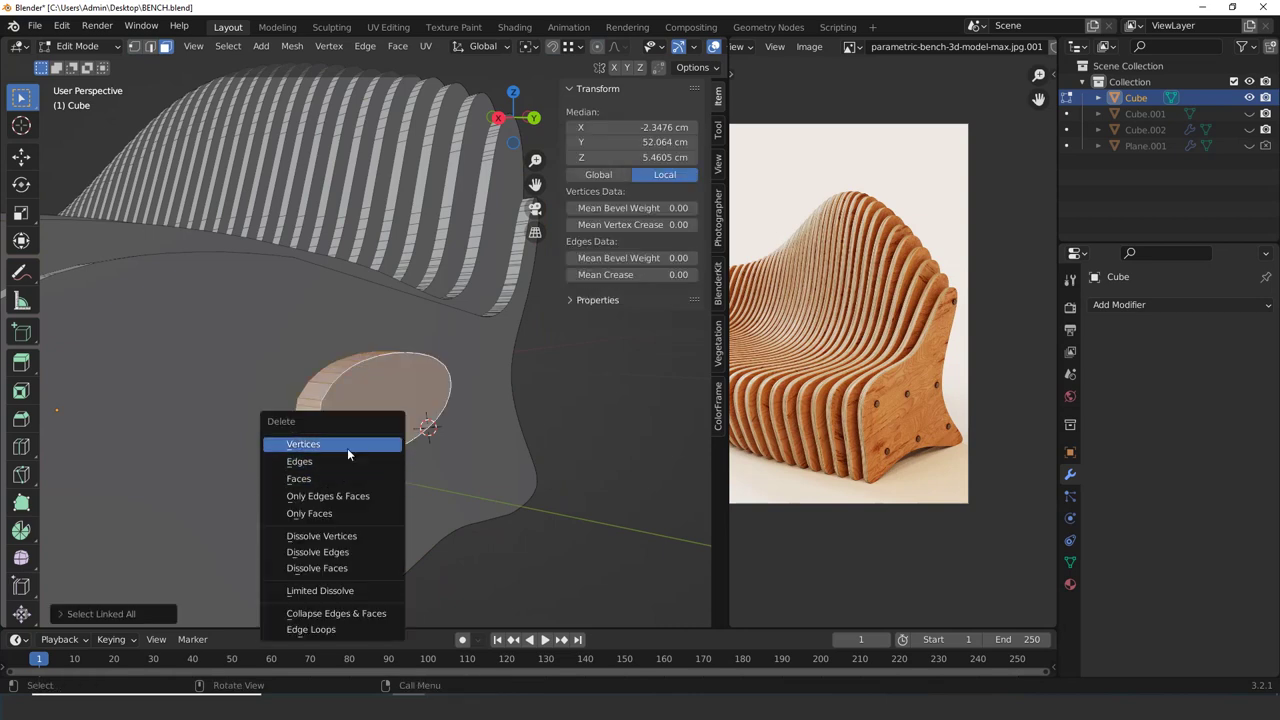
pyautogui.click(345, 446)
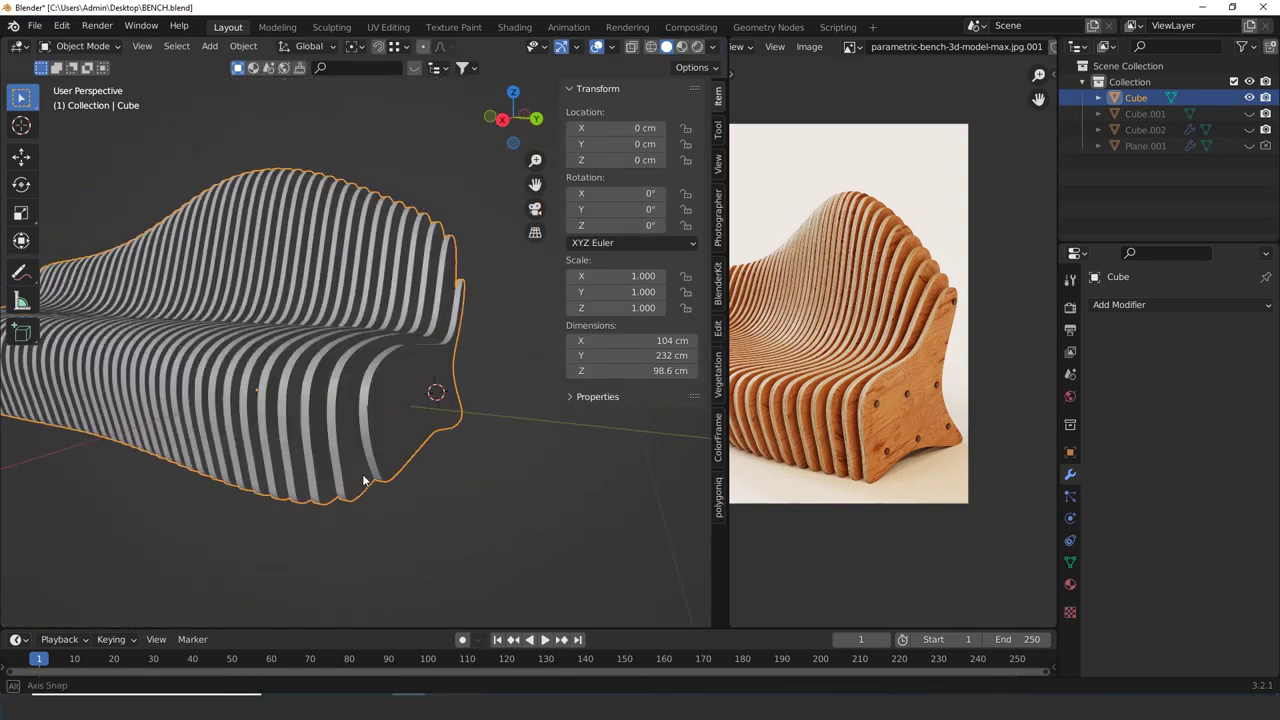
# Delete the leftover mesh fragments outside the outermost slat at the bench's far end
pyautogui.scroll(-3, 450, 479)
pyautogui.scroll(3, 415, 470)
pyautogui.press('Tab')
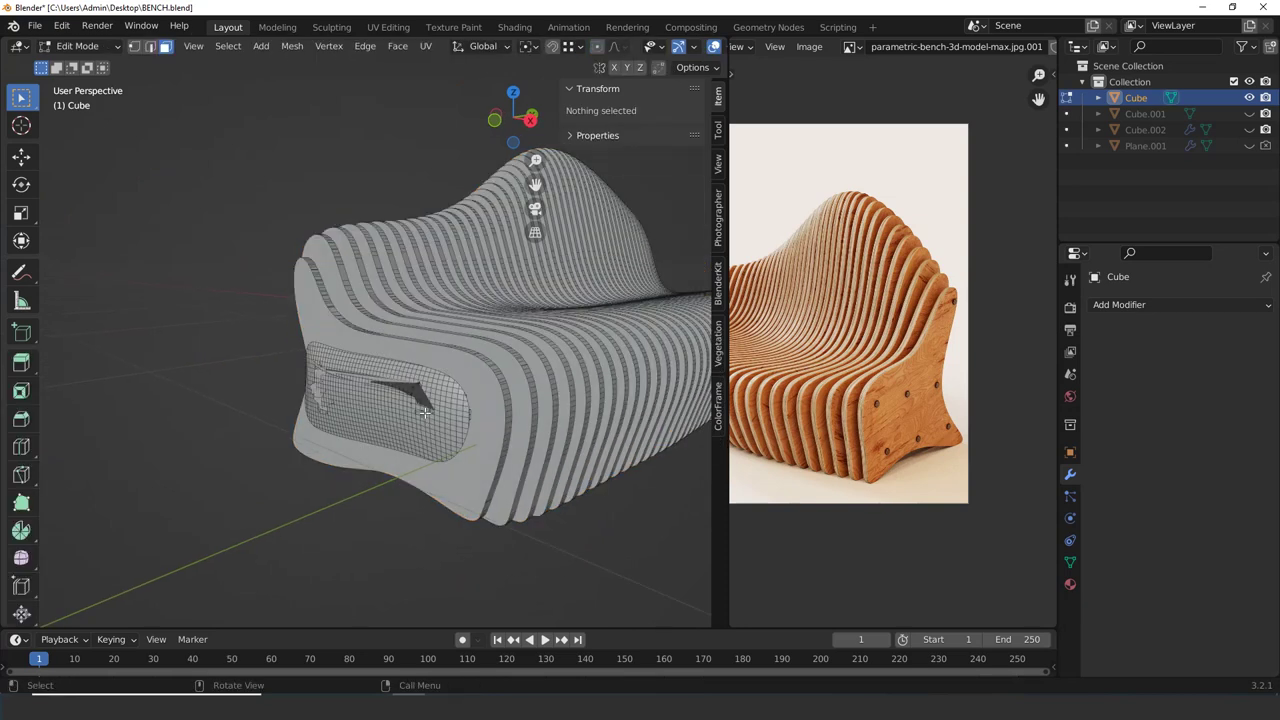
pyautogui.scroll(3, 393, 440)
pyautogui.press('x')
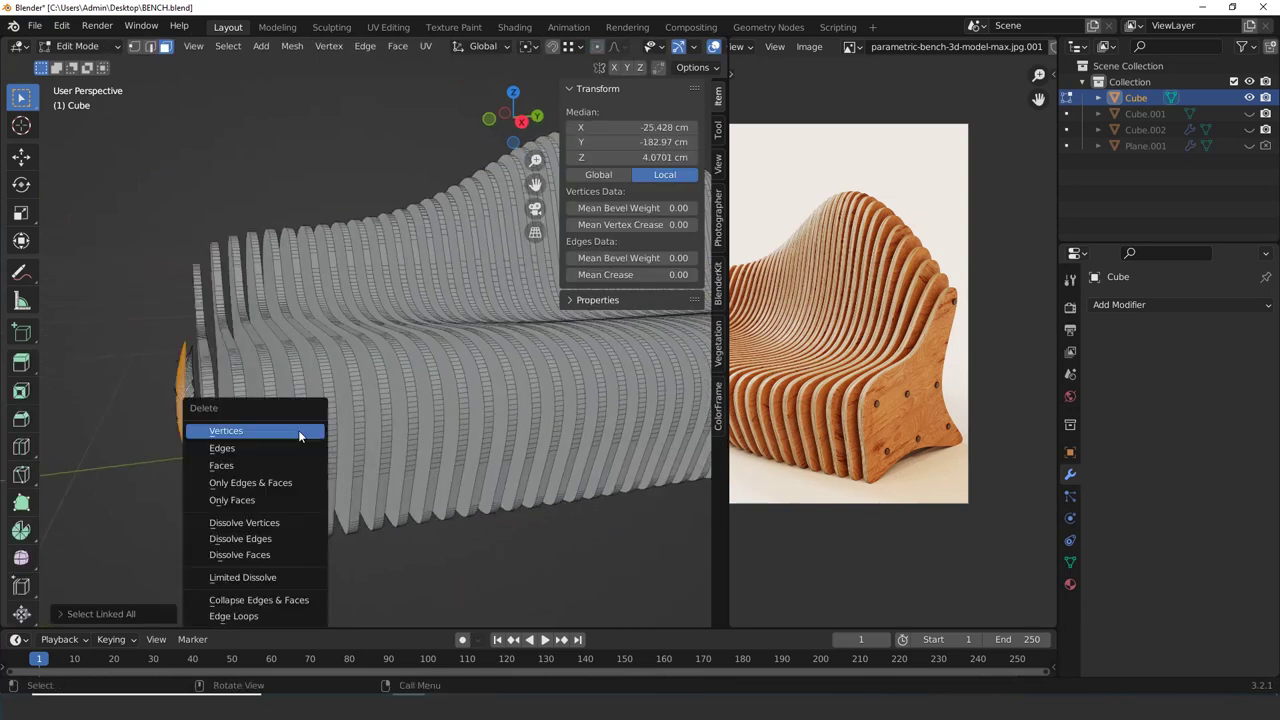
pyautogui.click(298, 430)
pyautogui.click(207, 422)
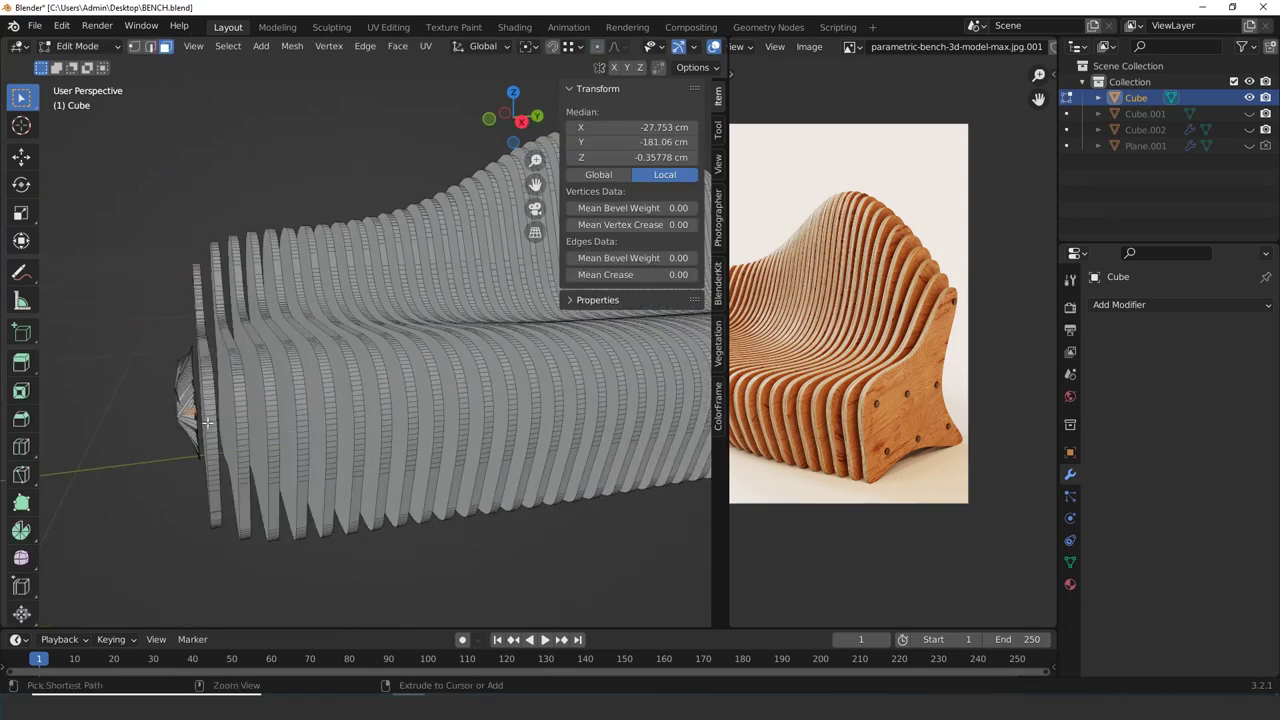
pyautogui.press('x')
pyautogui.click(207, 422)
pyautogui.moveTo(207, 422); pyautogui.dragTo(354, 400, button='middle')
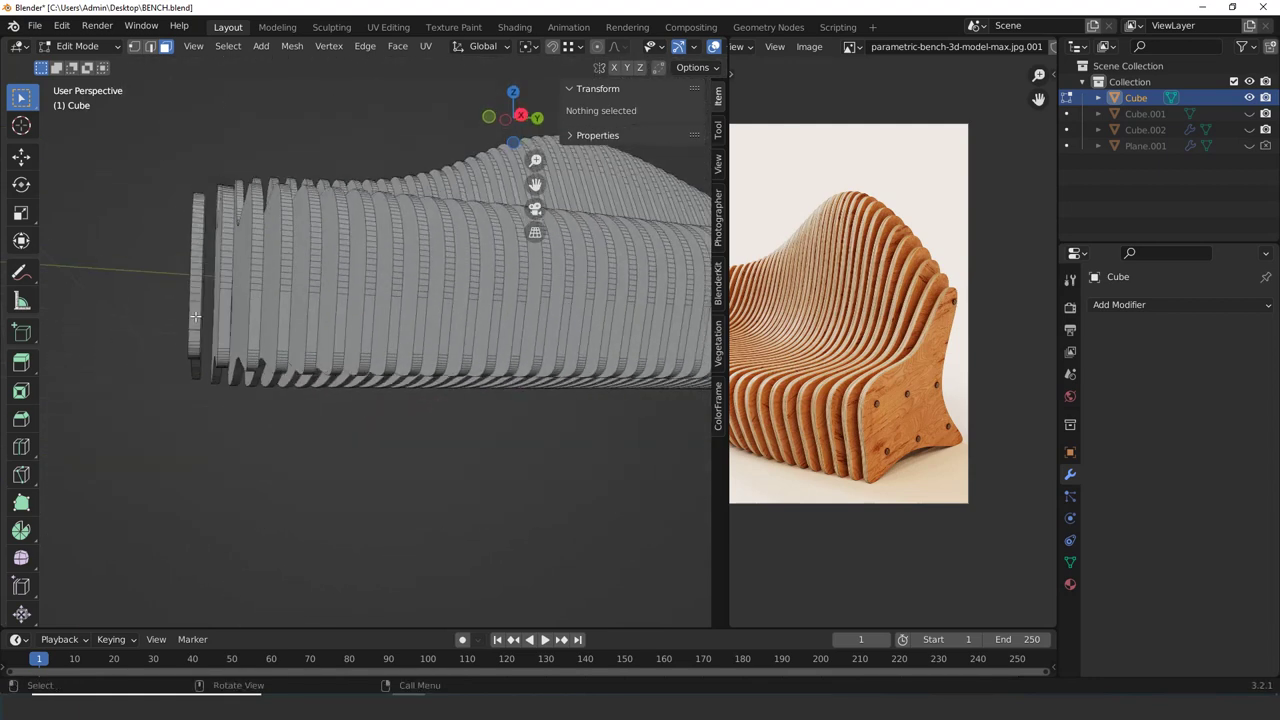
# Select the two outermost slats at the far end with their linked geometry and delete their vertices
pyautogui.moveTo(196, 317); pyautogui.dragTo(236, 326, button='middle')
pyautogui.keyDown('shift'); pyautogui.click(338, 332); pyautogui.keyUp('shift')
pyautogui.hotkey('ctrl', 'l')
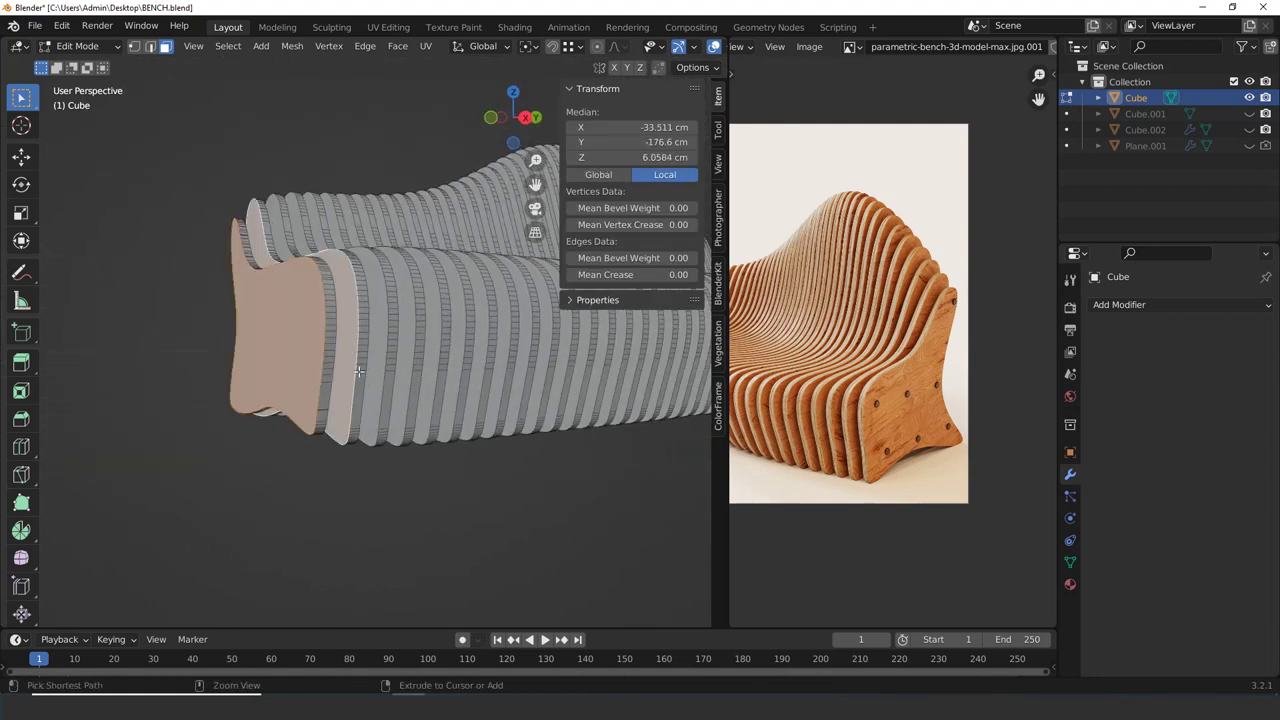
pyautogui.press('x')
pyautogui.click(360, 376)
pyautogui.press('Tab')
# Delete the outermost slat at the opposite end of the bench and return to Object Mode
pyautogui.moveTo(392, 411); pyautogui.dragTo(358, 425, button='middle')
pyautogui.scroll(2, 366, 362)
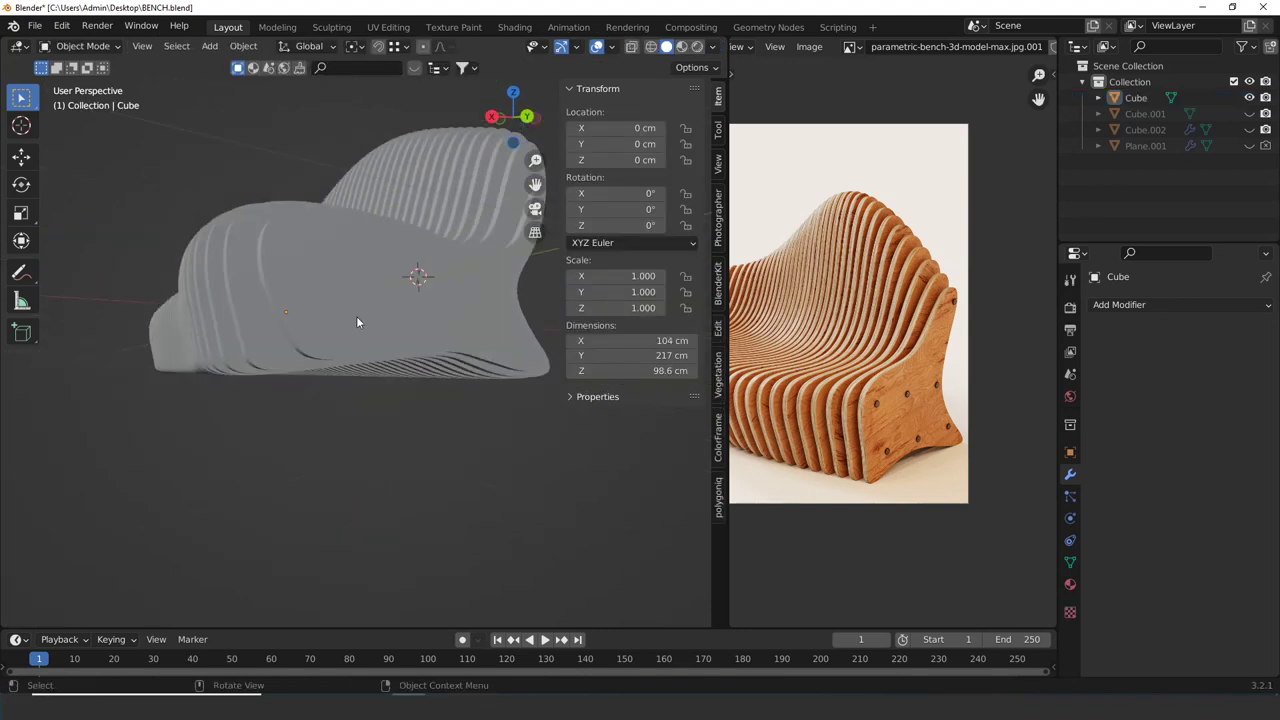
pyautogui.press('Tab')
pyautogui.click(366, 324)
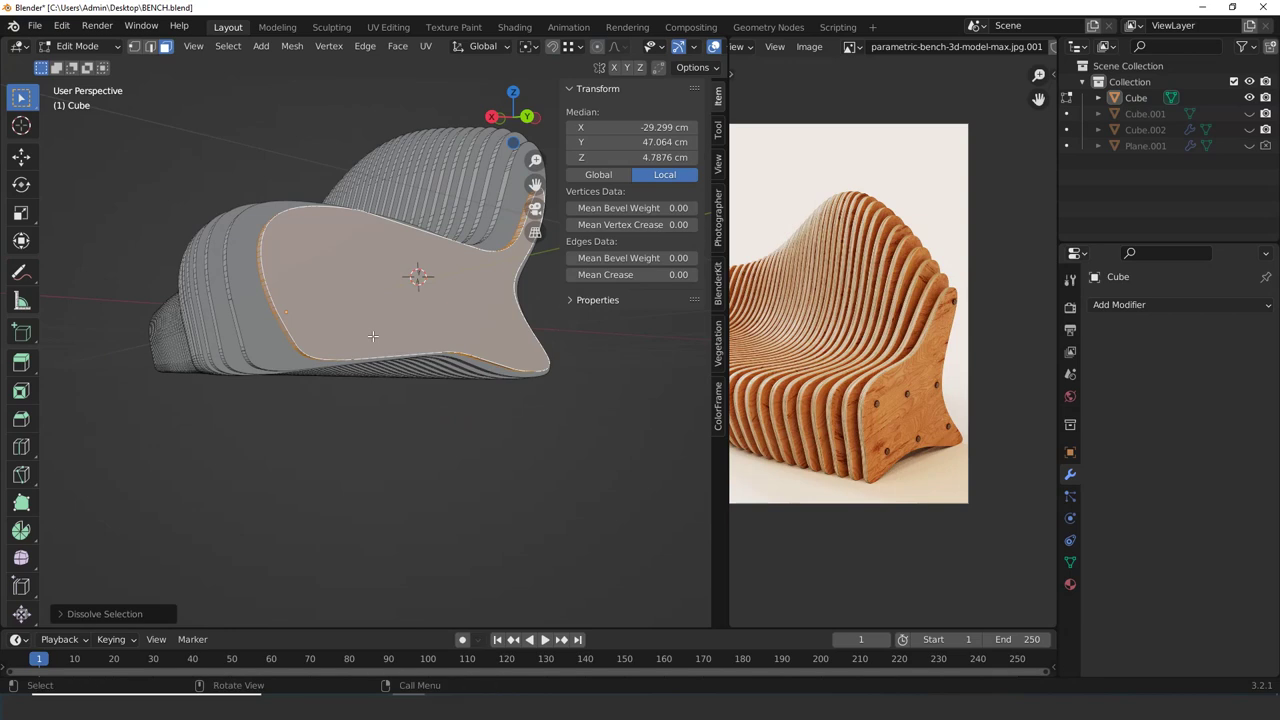
pyautogui.press('x')
pyautogui.click(373, 336)
pyautogui.moveTo(373, 336); pyautogui.dragTo(408, 457, button='middle')
pyautogui.scroll(-6, 412, 470)
pyautogui.press('Tab')
# In Edit Mode, select the end slat's outer face and all faces with a similar normal
pyautogui.moveTo(422, 532); pyautogui.dragTo(445, 425, button='middle')
pyautogui.press('Tab')
pyautogui.click(394, 373)
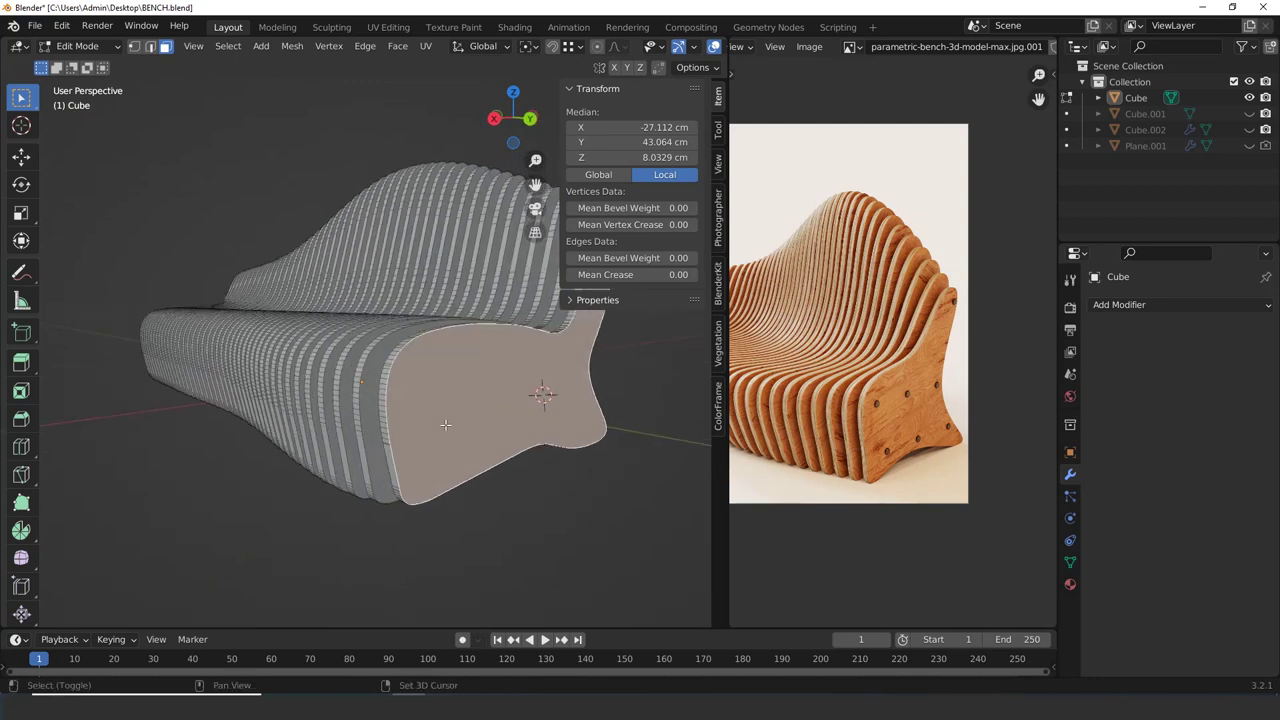
pyautogui.hotkey('shift', 'g')
pyautogui.click(407, 494)
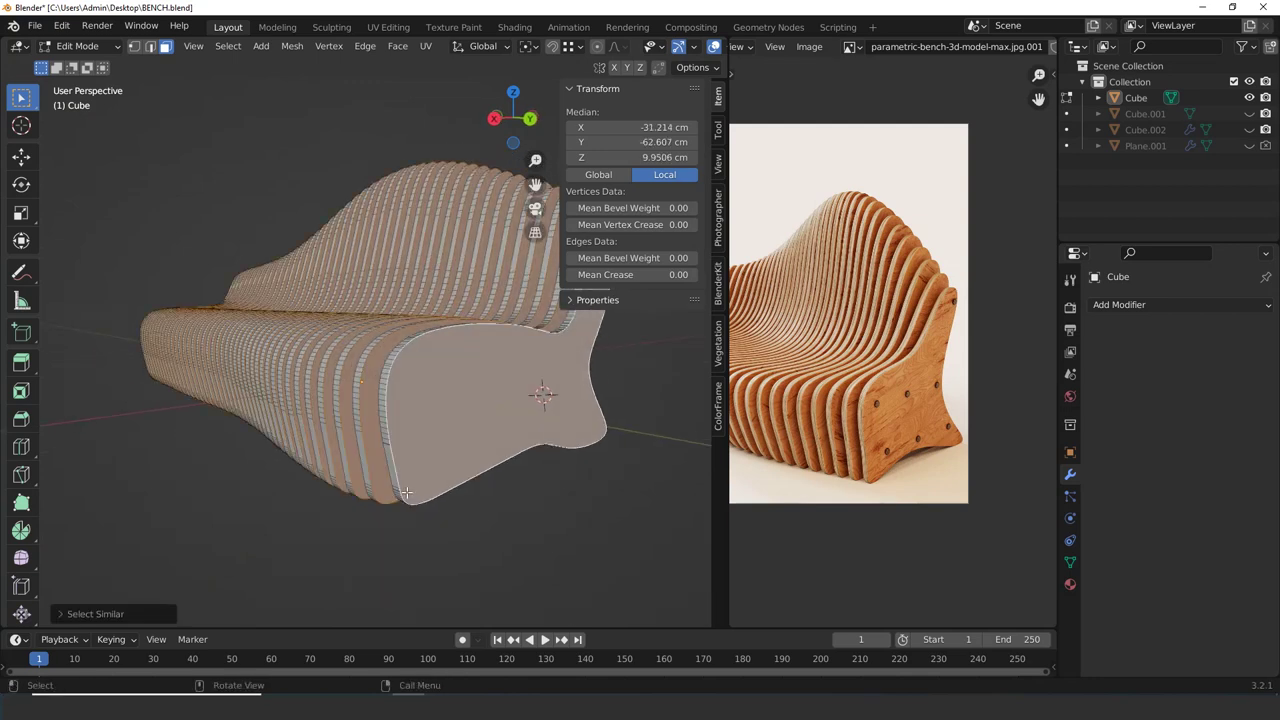
# Add the opposite end's outer face and all faces sharing its normal to the selection using Select Similar
pyautogui.moveTo(407, 494); pyautogui.dragTo(534, 471, button='middle')
pyautogui.scroll(3, 563, 453)
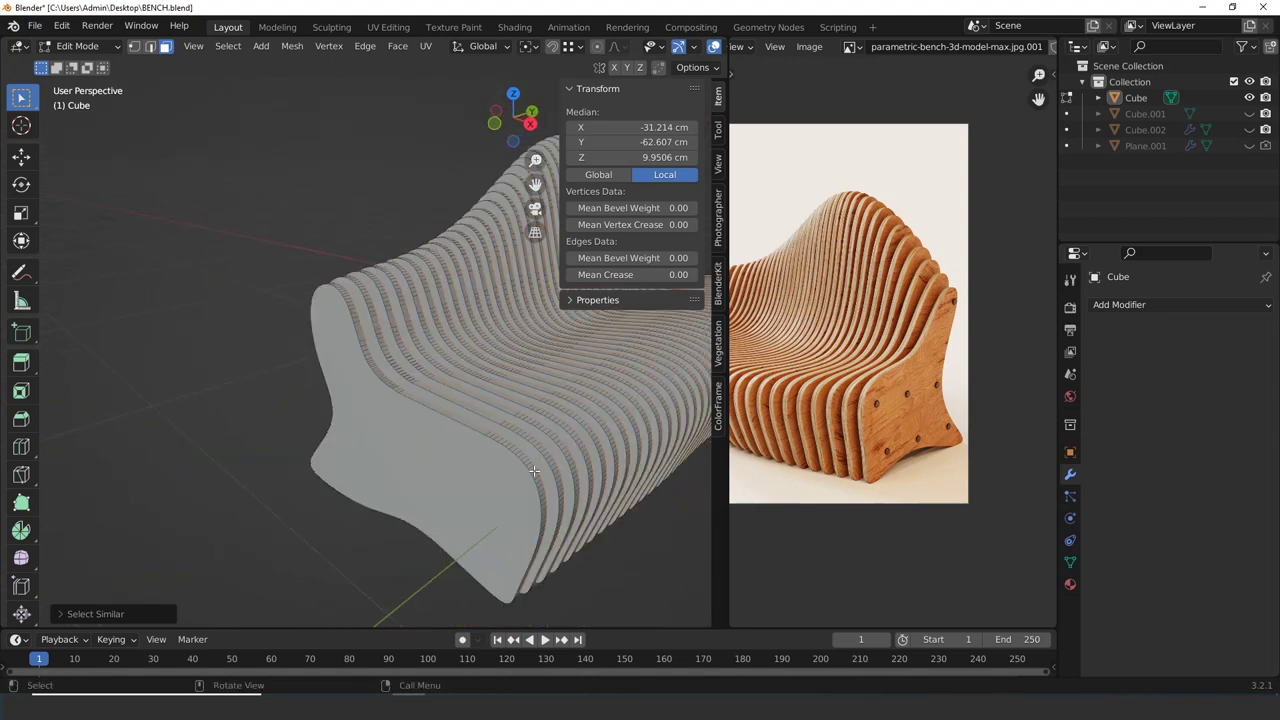
pyautogui.keyDown('shift'); pyautogui.click(457, 477); pyautogui.keyUp('shift')
pyautogui.moveTo(457, 477); pyautogui.dragTo(457, 489, button='middle')
pyautogui.hotkey('shift', 'g')
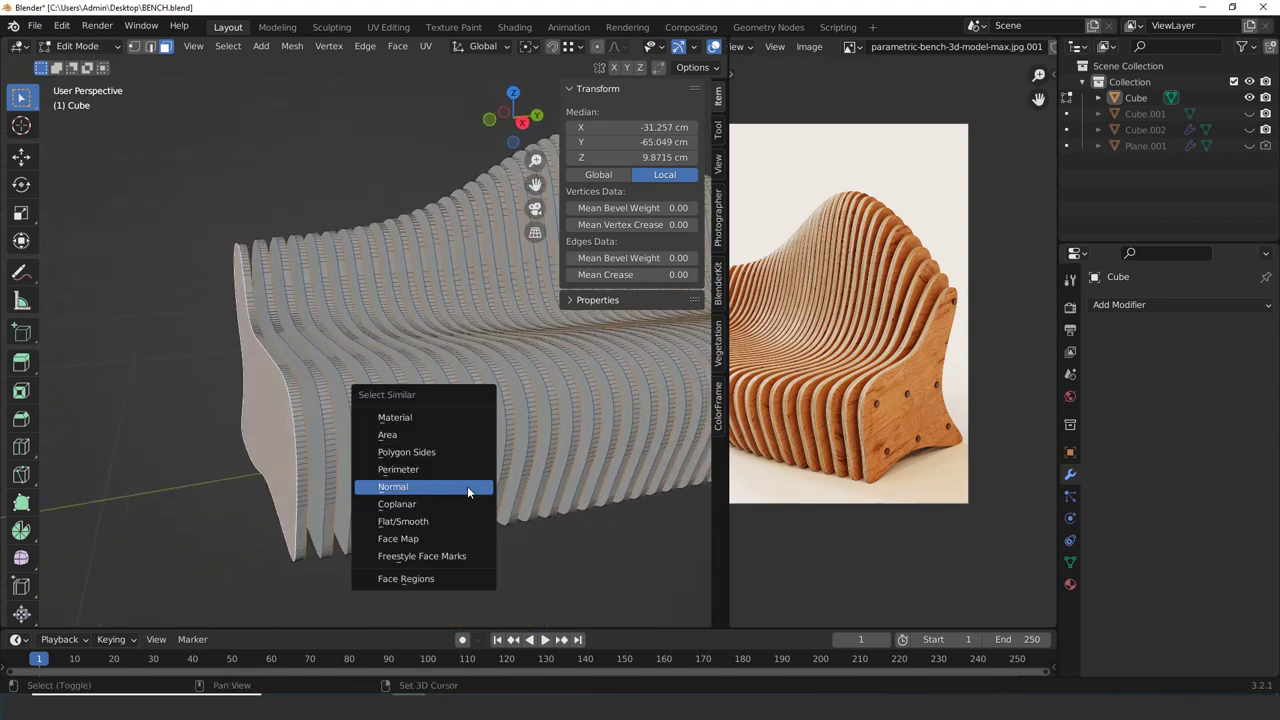
pyautogui.click(467, 487)
# Check the selected side faces of the slats and switch the selection mode to vertices
pyautogui.scroll(-3, 500, 490)
pyautogui.keyDown('shift'); pyautogui.moveTo(620, 490); pyautogui.dragTo(455, 482, button='middle'); pyautogui.keyUp('shift')
pyautogui.scroll(2, 455, 482)
pyautogui.moveTo(540, 478); pyautogui.dragTo(479, 474, button='middle')
pyautogui.scroll(5, 430, 466)
pyautogui.scroll(-3, 418, 453)
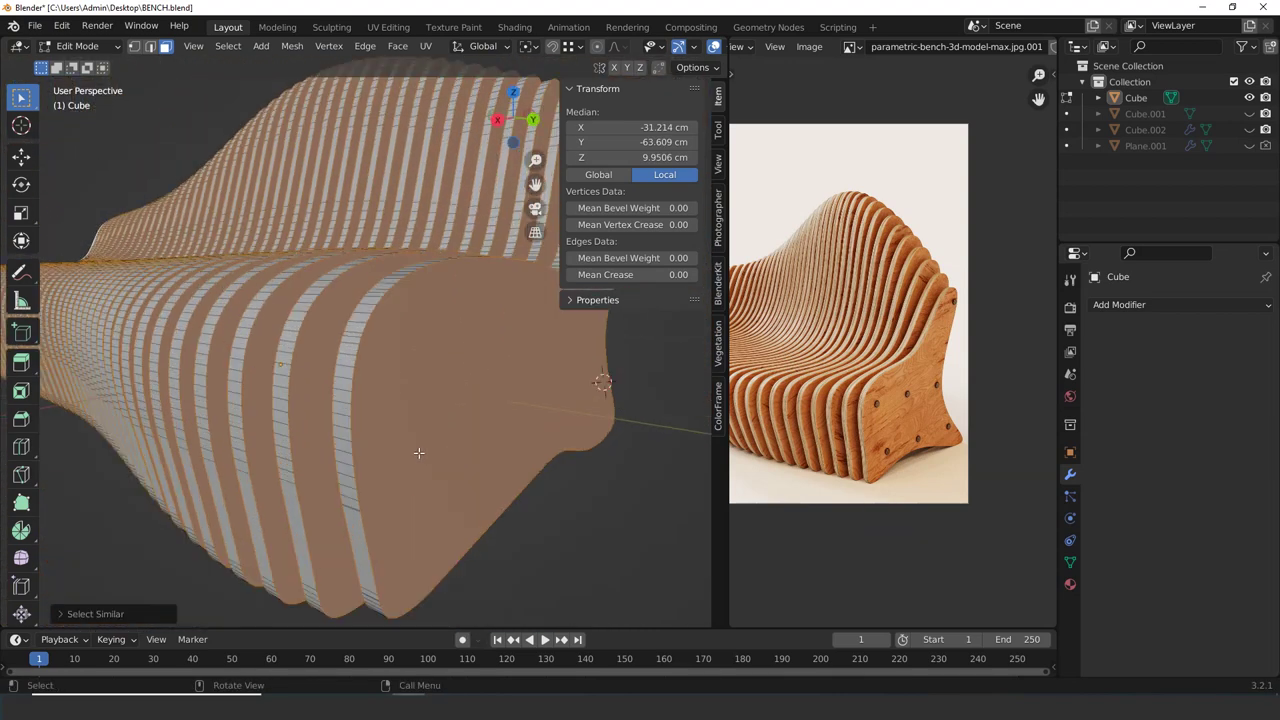
pyautogui.press('1')
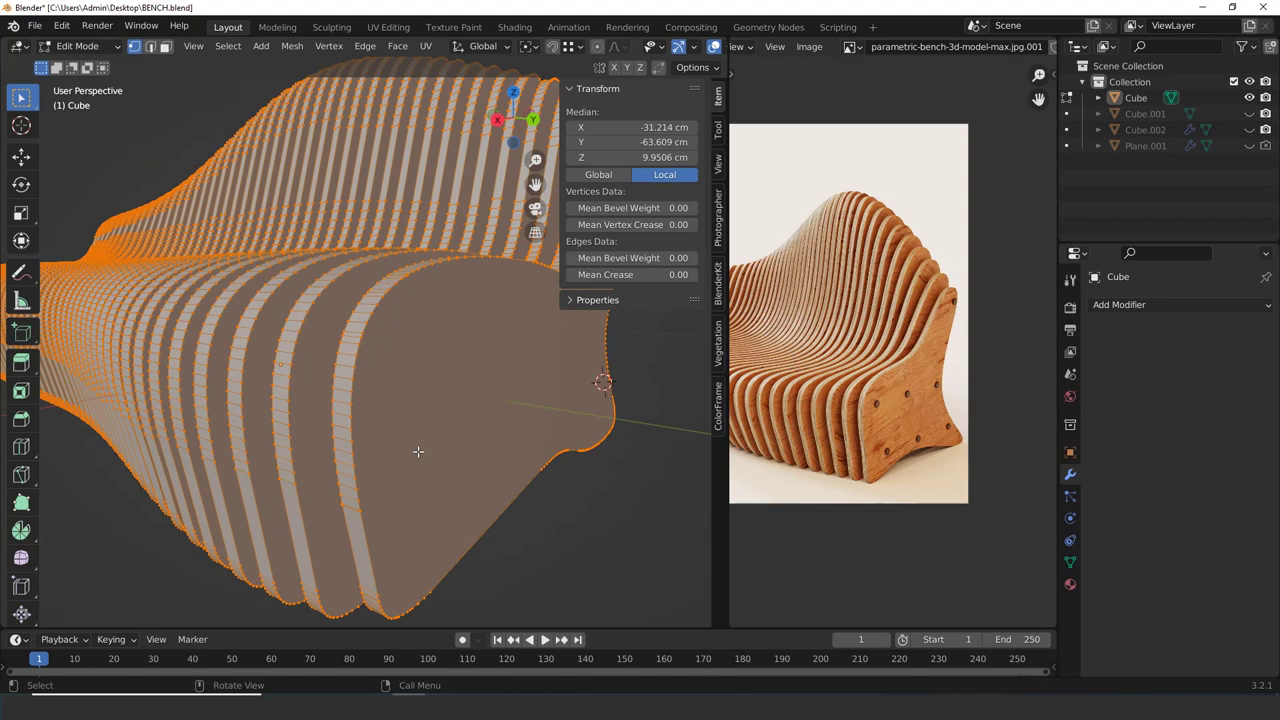
# Merge the selected slat vertices by distance and clear the selection
pyautogui.scroll(-2, 418, 451)
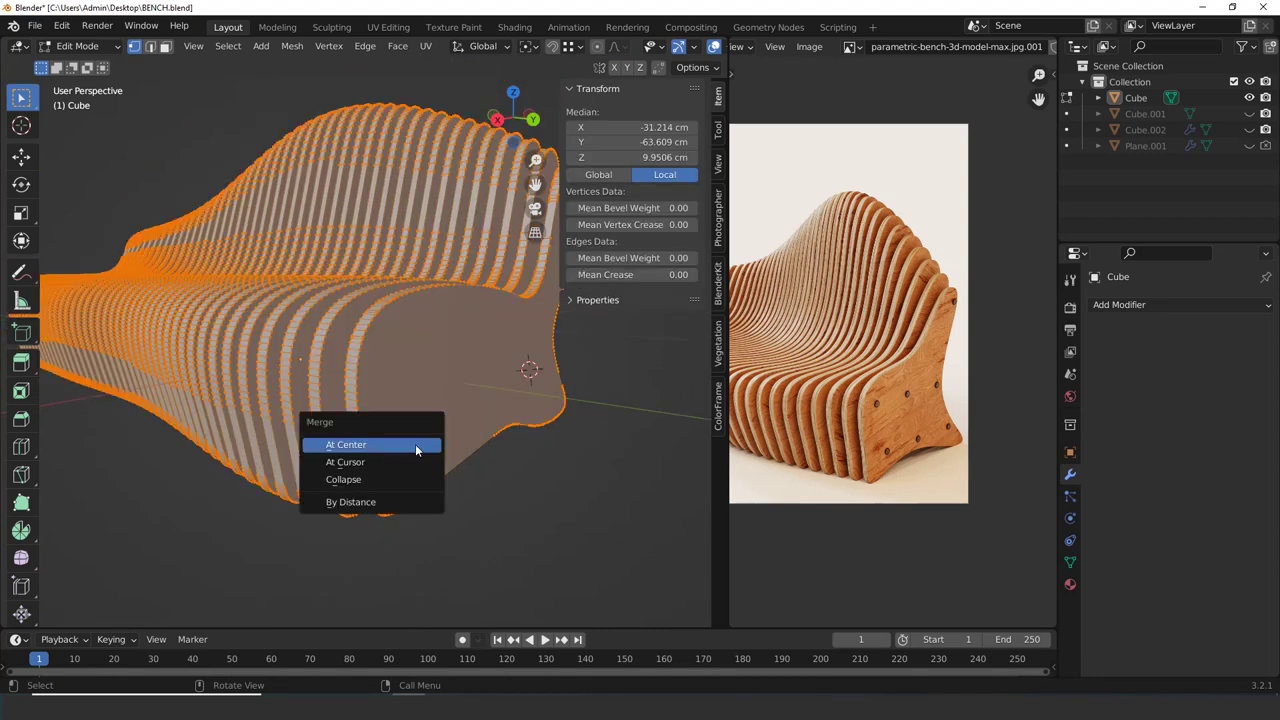
pyautogui.press('Escape')
pyautogui.press('m')
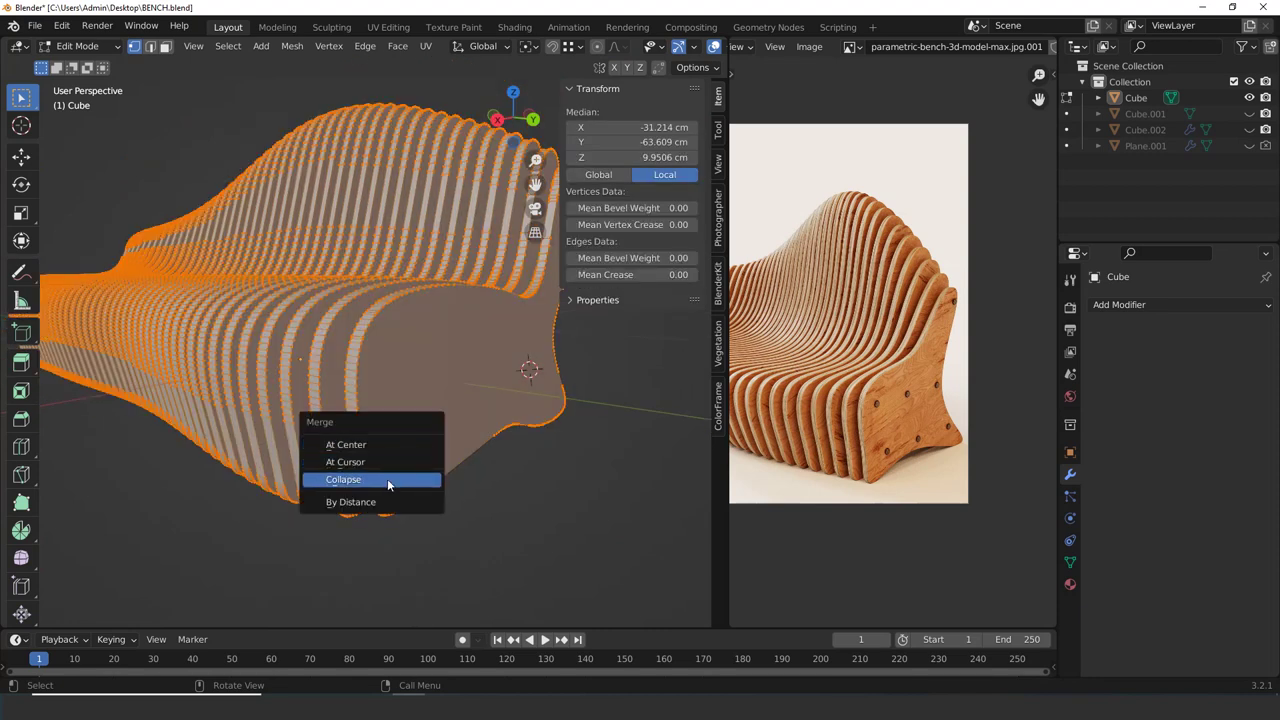
pyautogui.click(378, 502)
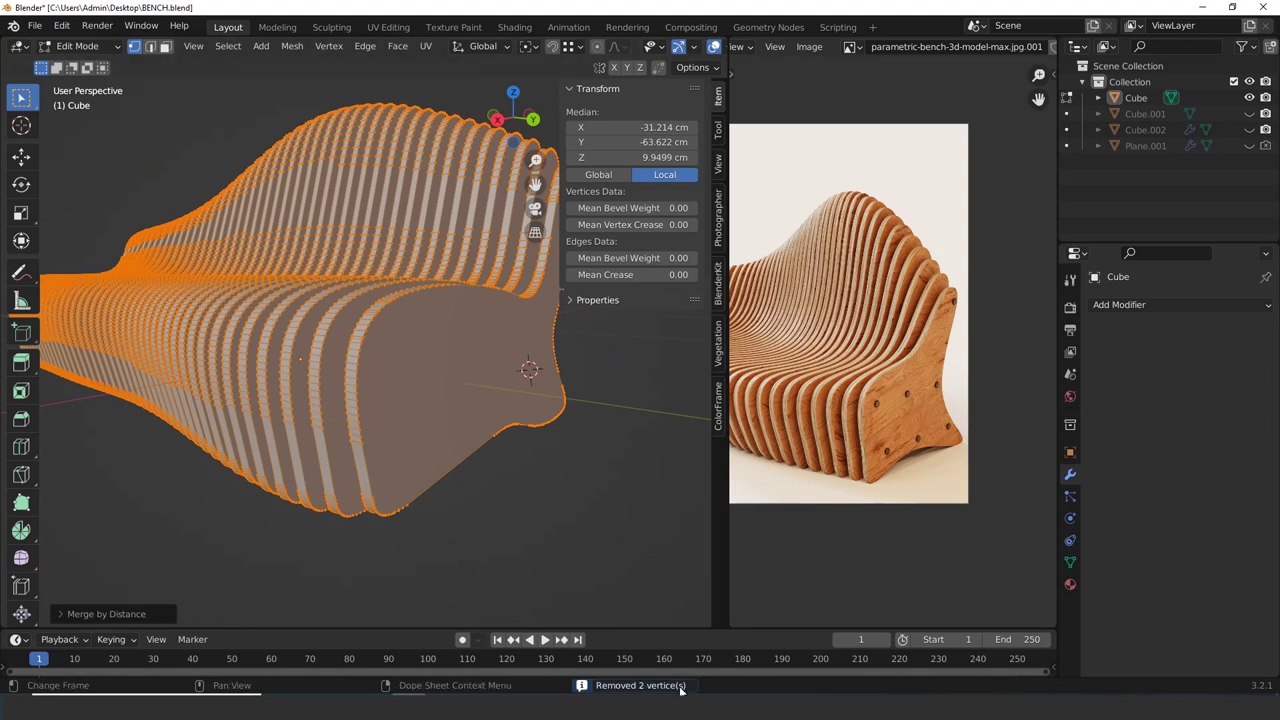
pyautogui.click(505, 560)
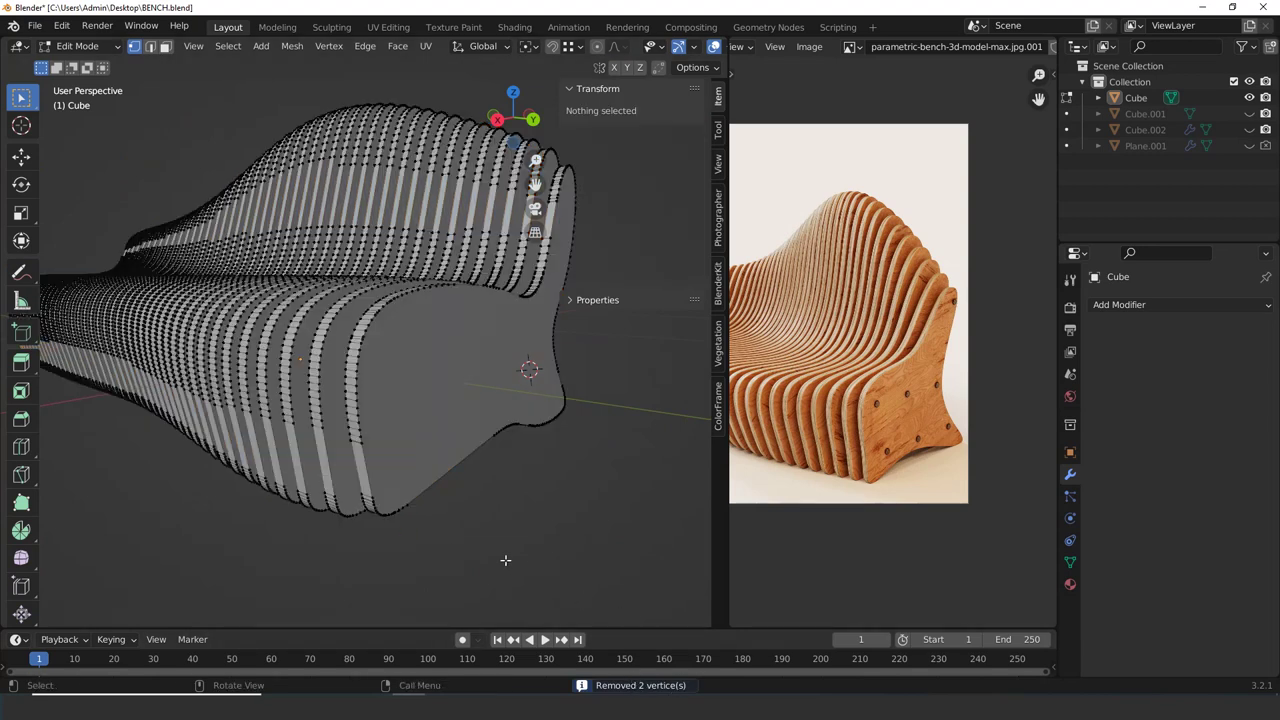
# Select the side faces of all slats in both directions by matching the normals of the end slat's two sides
pyautogui.press('3')
pyautogui.click(415, 407)
pyautogui.hotkey('shift', 'g')
pyautogui.click(414, 409)
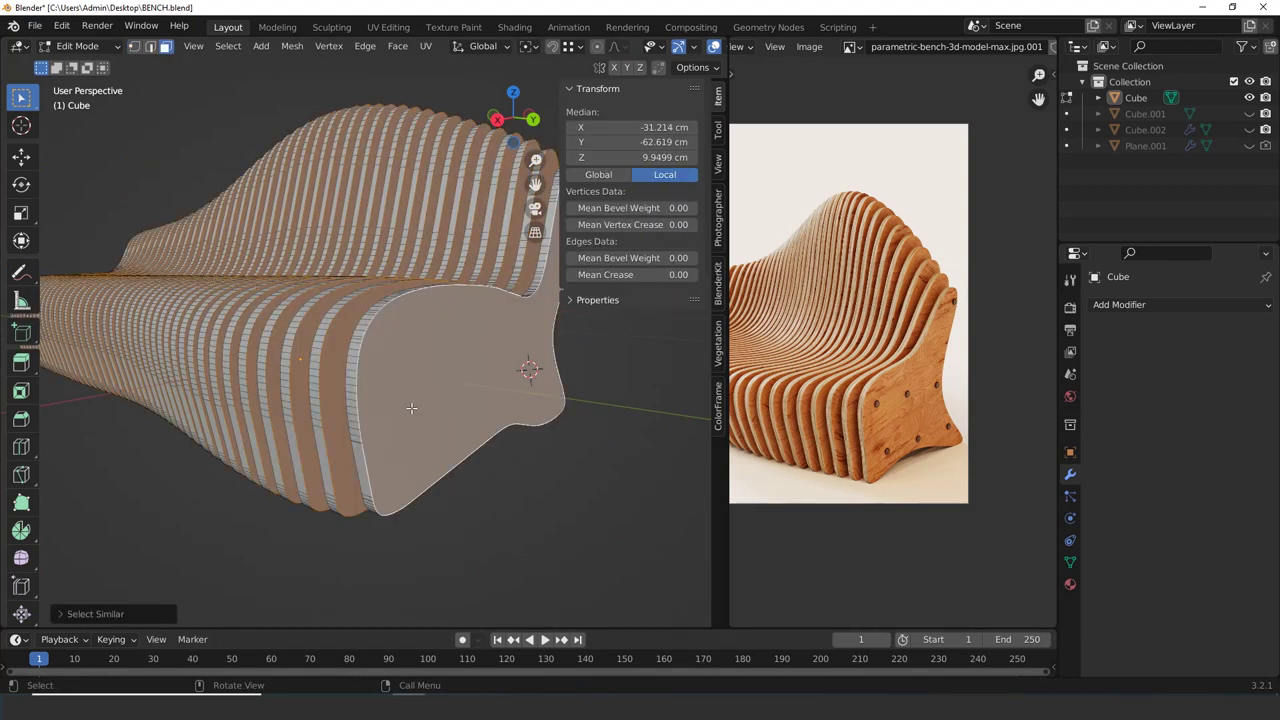
pyautogui.hotkey('shift', '`')
pyautogui.click(370, 352)
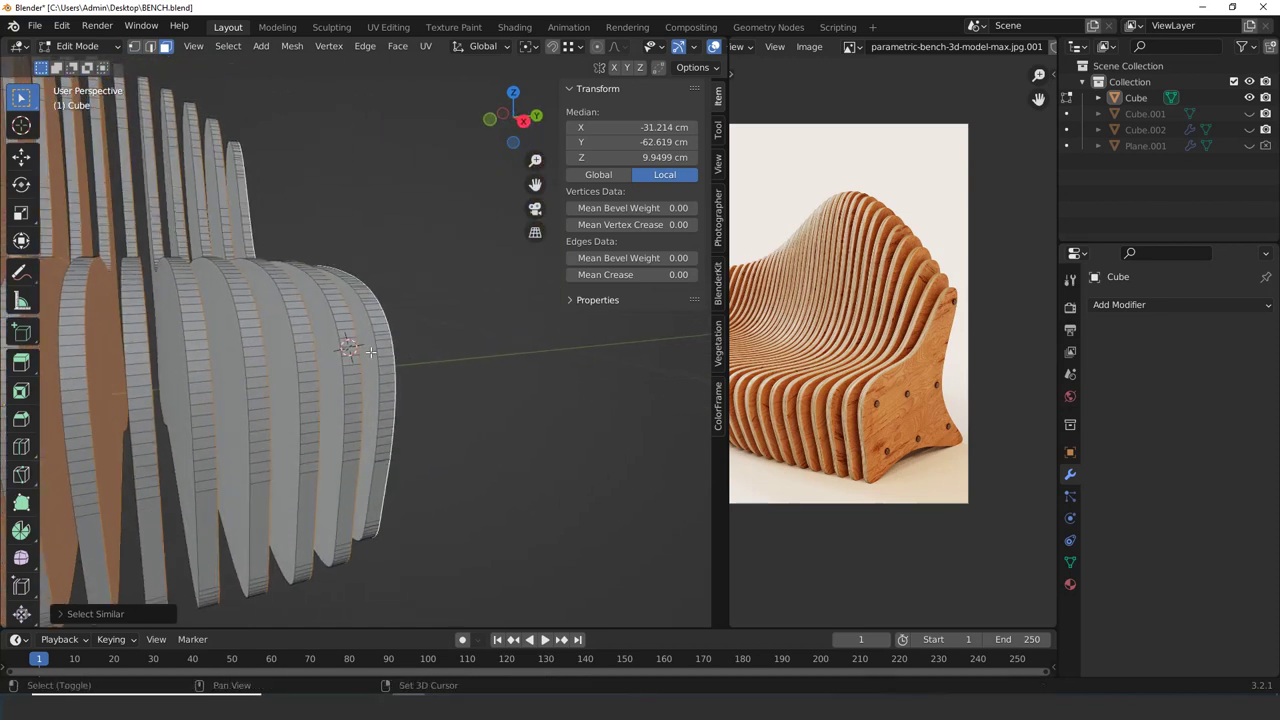
pyautogui.hotkey('shift', 'g')
pyautogui.click(413, 372)
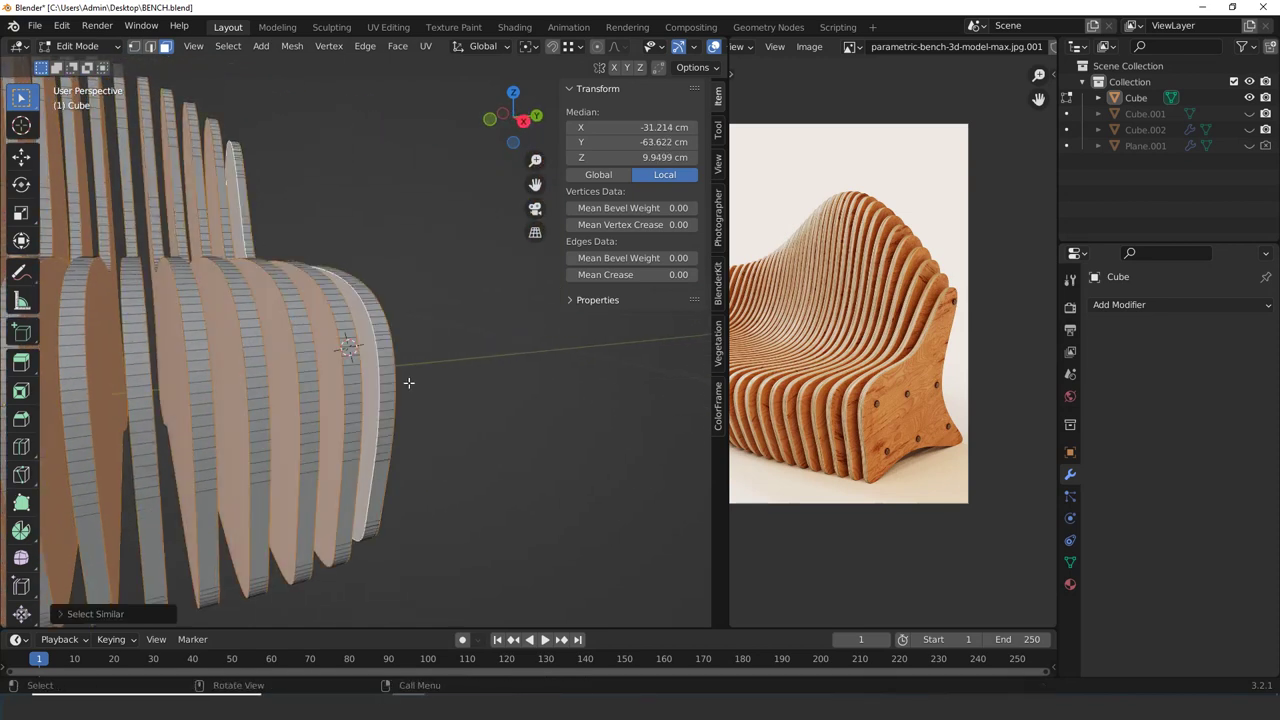
# Try to bevel the selected slat outlines in edge mode by about 0.5 cm and return to Object Mode
pyautogui.scroll(1, 420, 390)
pyautogui.press('2')
pyautogui.keyDown('shift'); pyautogui.moveTo(420, 391); pyautogui.dragTo(461, 358, button='middle'); pyautogui.keyUp('shift')
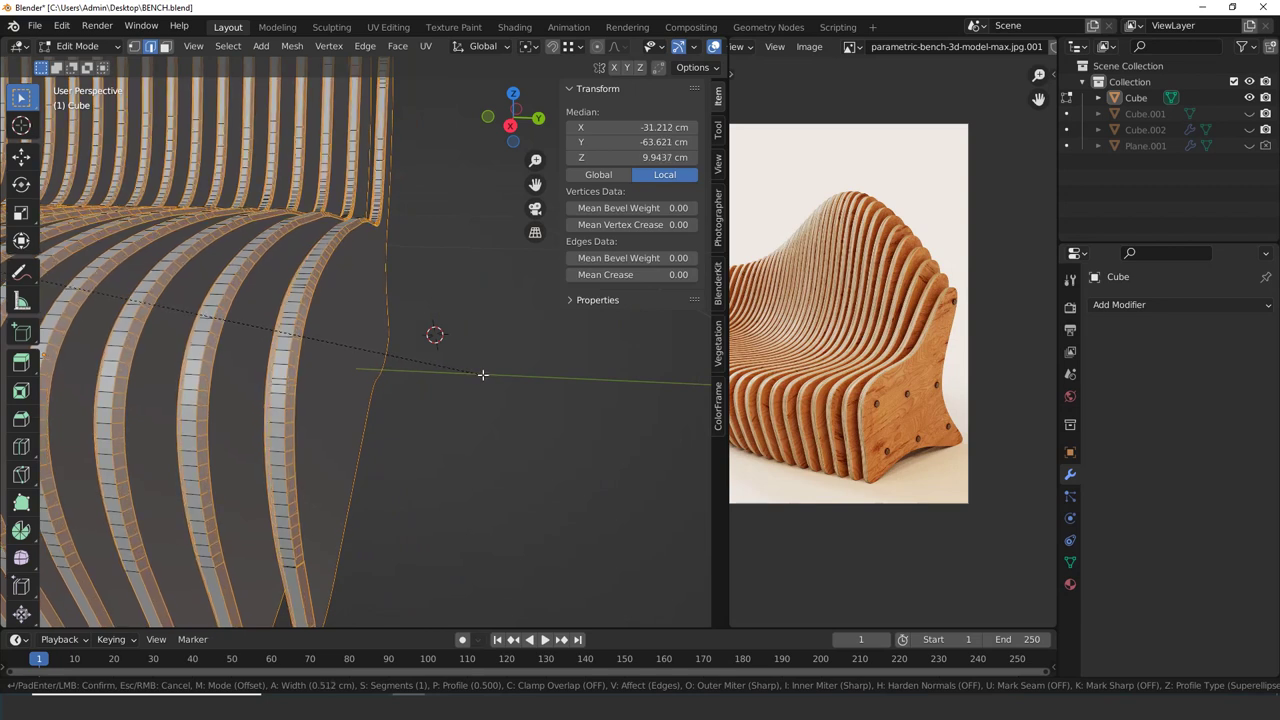
pyautogui.rightClick(483, 375)
pyautogui.press('Tab')
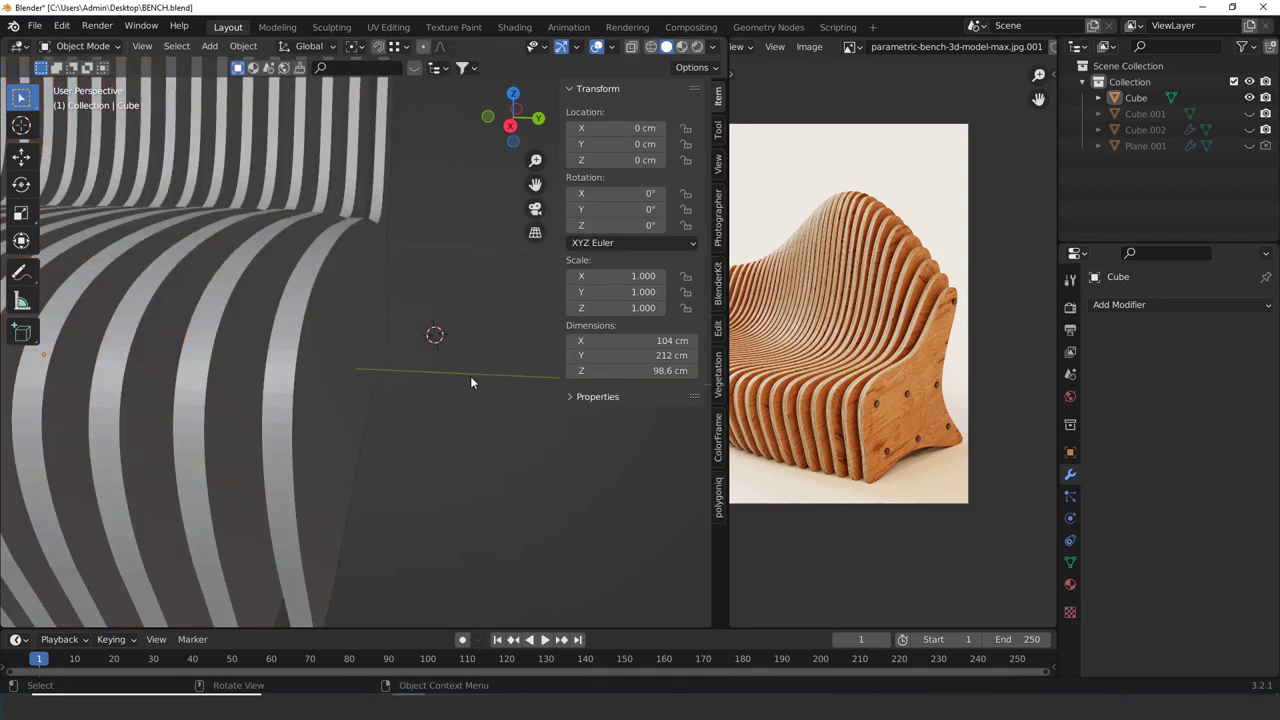
pyautogui.press('Tab')
pyautogui.scroll(-3, 430, 376)
pyautogui.press('Tab')
pyautogui.press('Tab')
pyautogui.scroll(3, 377, 400)
pyautogui.press('Tab')
pyautogui.press('Tab')
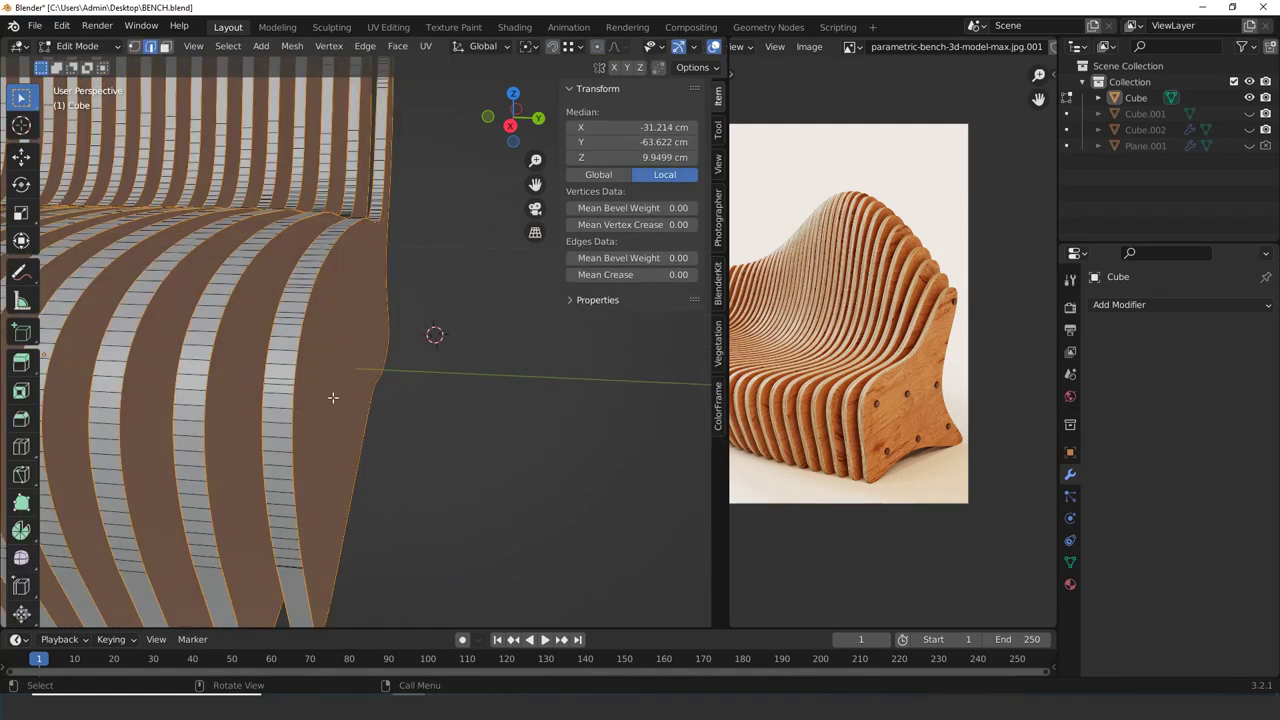
# Select the whole end slat through its linked faces, duplicate it and move the copy about 48.5 cm along Y
pyautogui.click(331, 398)
pyautogui.scroll(-3, 340, 424)
pyautogui.press('3')
pyautogui.click(366, 396)
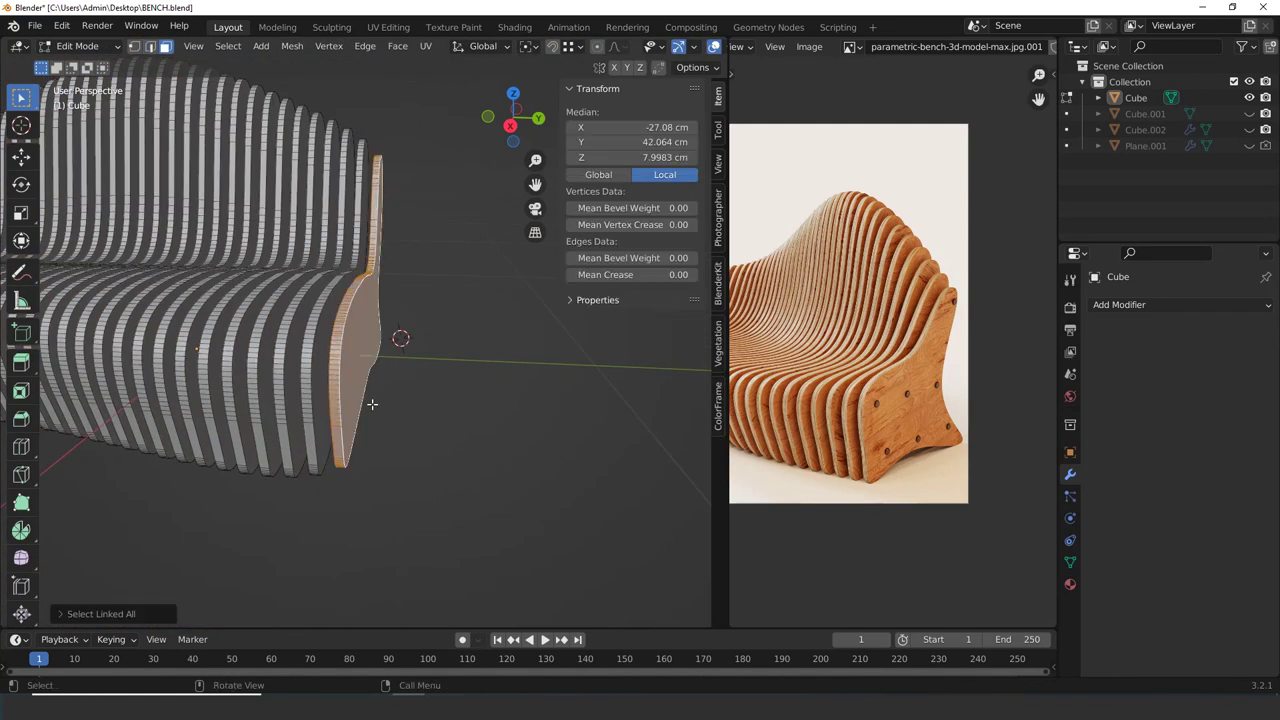
pyautogui.press('x')
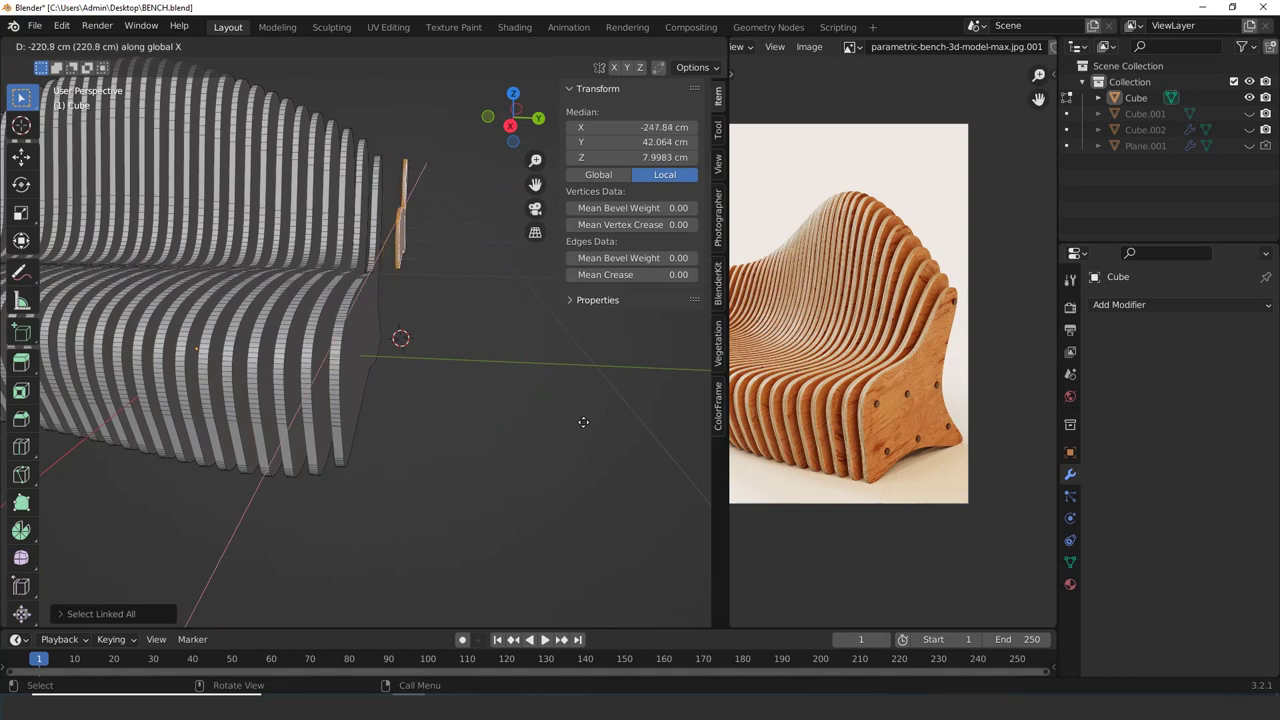
pyautogui.press('y')
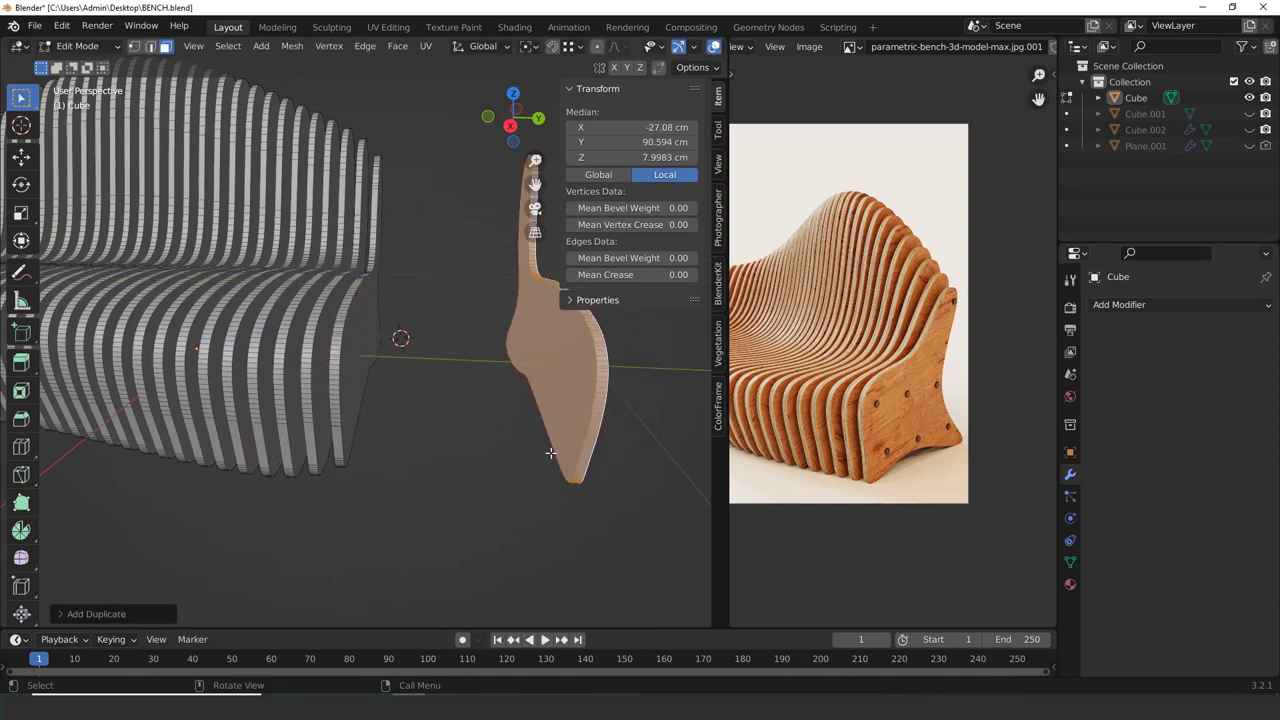
# Separate the duplicated slat into its own object, select it in Object Mode and save the file
pyautogui.press('Tab')
pyautogui.press('Tab')
pyautogui.moveTo(563, 462); pyautogui.dragTo(400, 470, button='middle')
pyautogui.click(410, 420)
pyautogui.press('Tab')
pyautogui.hotkey('ctrl', 's')
# Try a Bevel modifier on the separated slat copy and delete that copy
pyautogui.click(1085, 304)
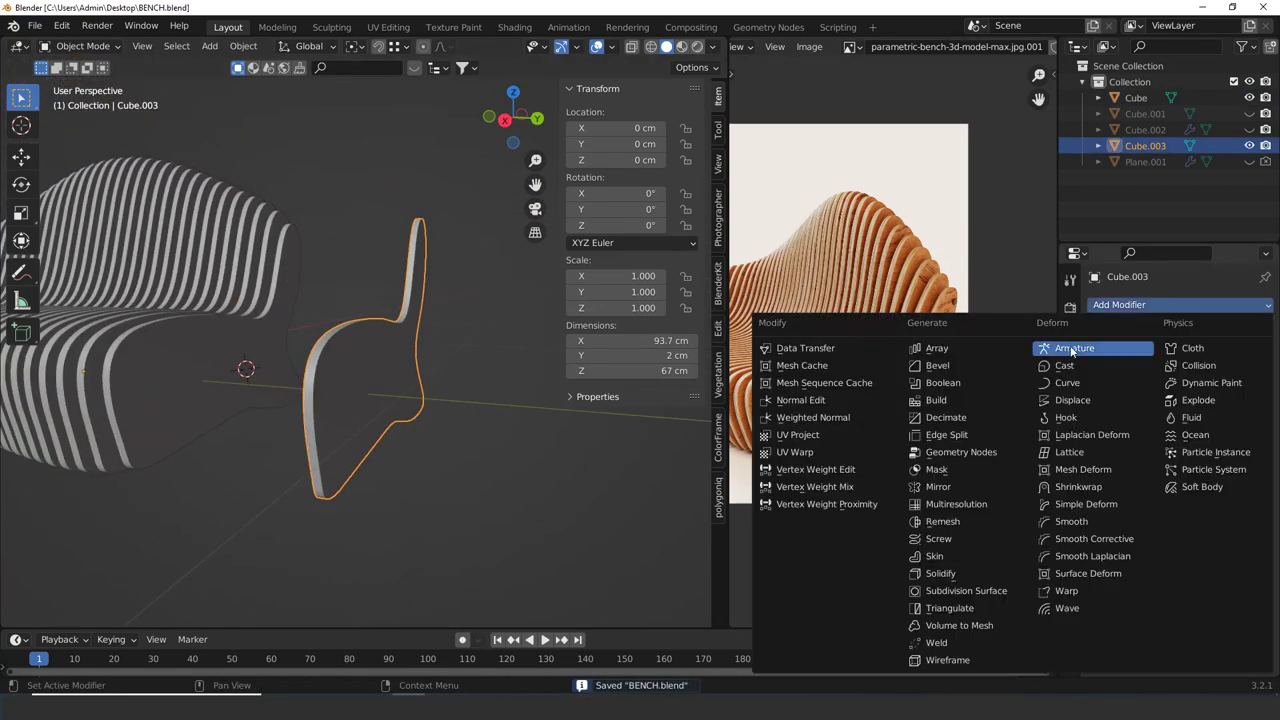
pyautogui.click(940, 365)
pyautogui.scroll(8, 417, 415)
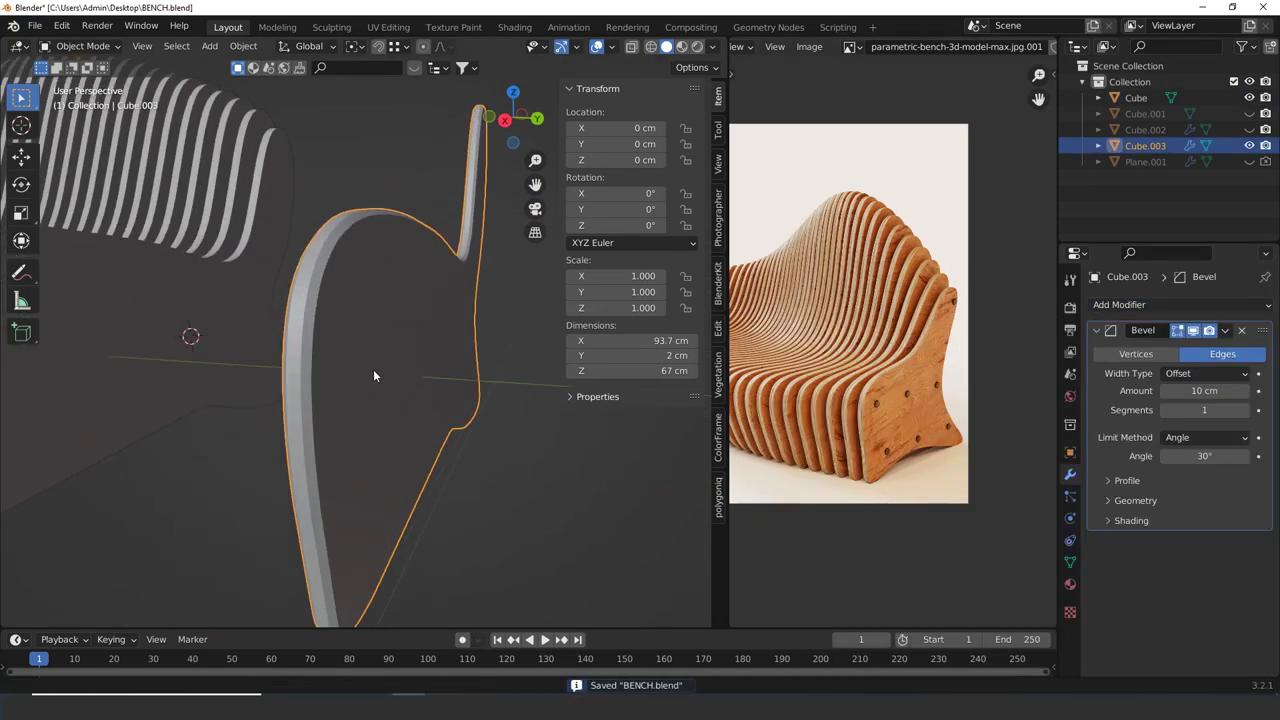
pyautogui.moveTo(380, 368); pyautogui.dragTo(448, 371, button='middle')
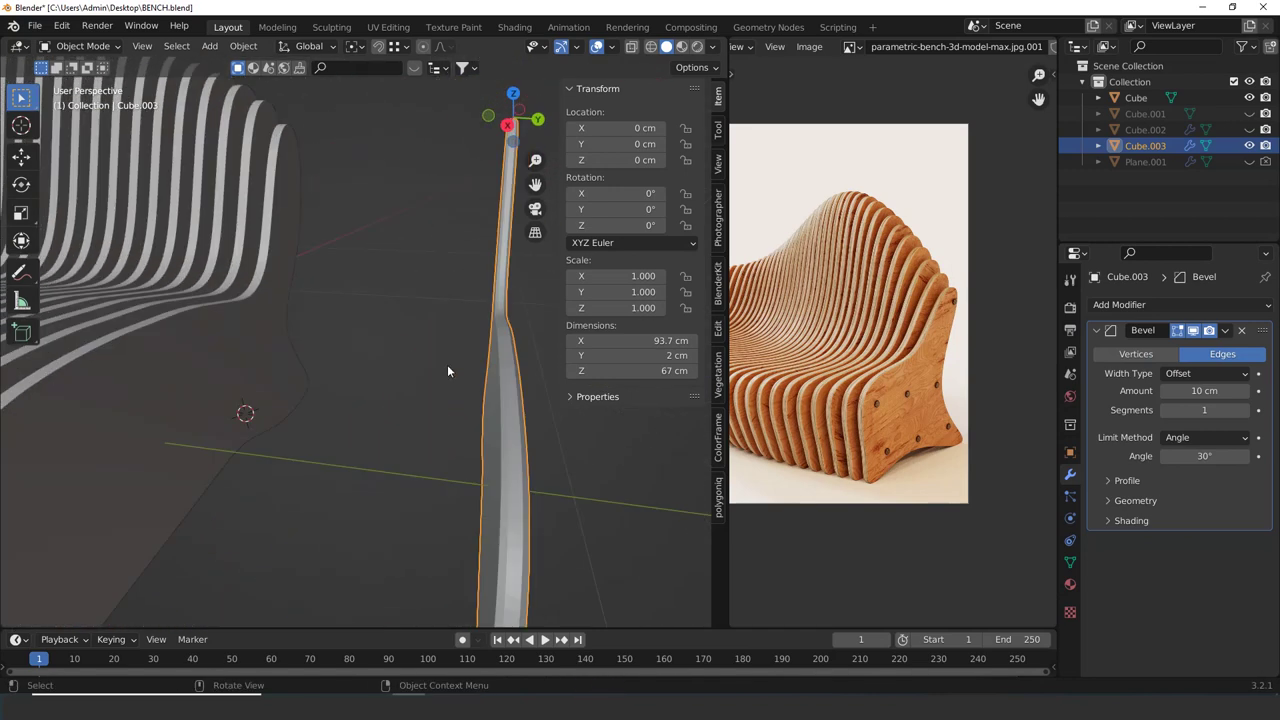
pyautogui.click(493, 443)
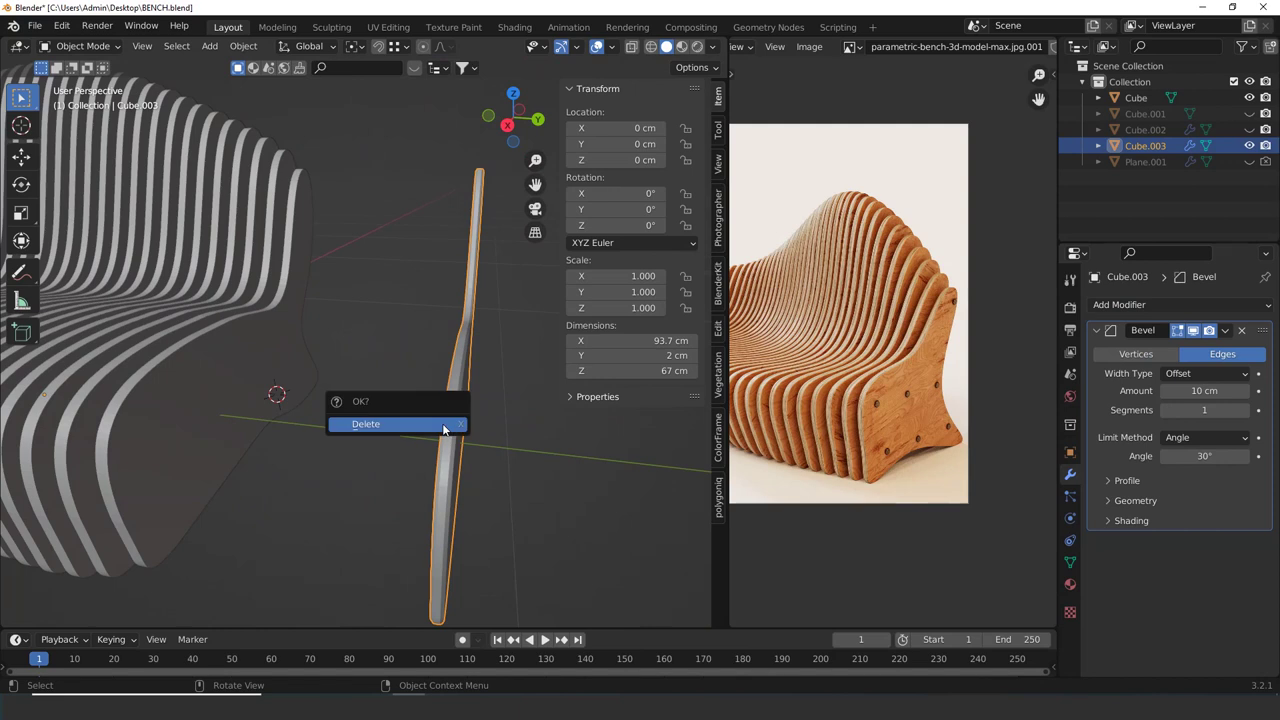
pyautogui.click(444, 428)
# Select the bench object and save the file
pyautogui.click(415, 387)
pyautogui.scroll(3, 400, 391)
pyautogui.hotkey('ctrl', 's')
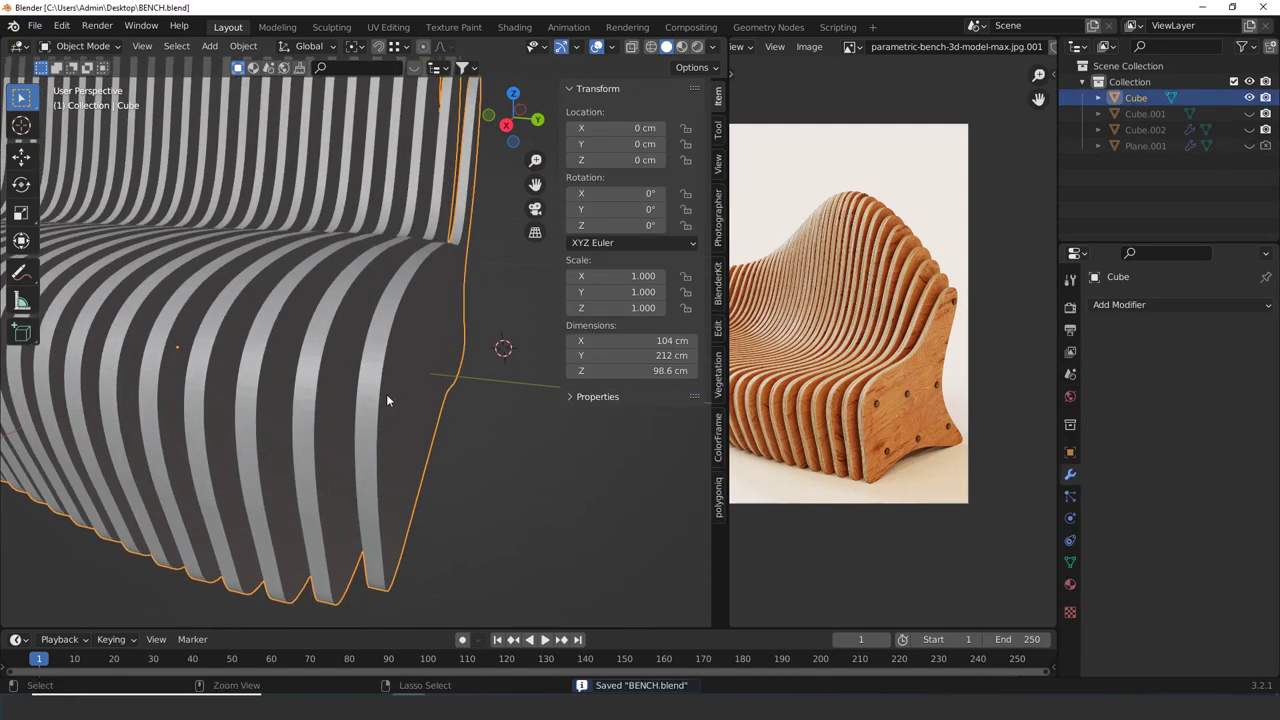
# Add a Bevel modifier to the full slatted bench
pyautogui.moveTo(387, 400); pyautogui.dragTo(383, 444, button='middle')
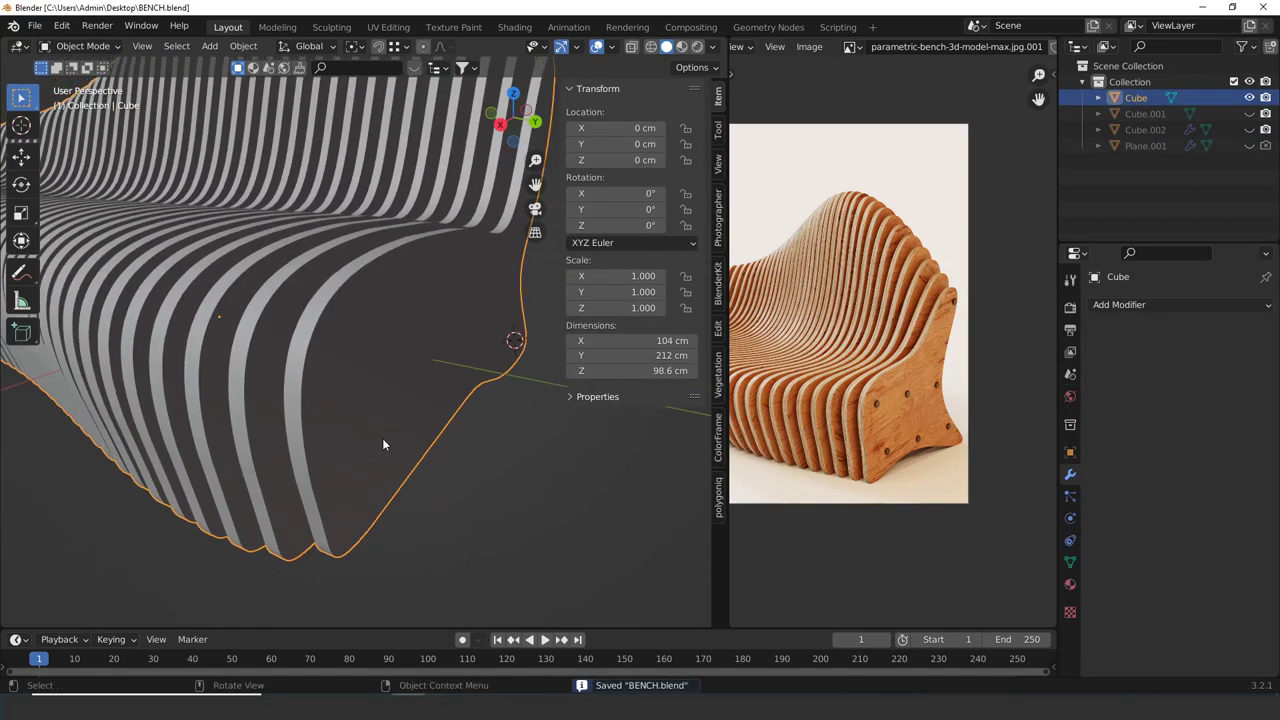
pyautogui.scroll(2, 382, 436)
pyautogui.click(34, 25)
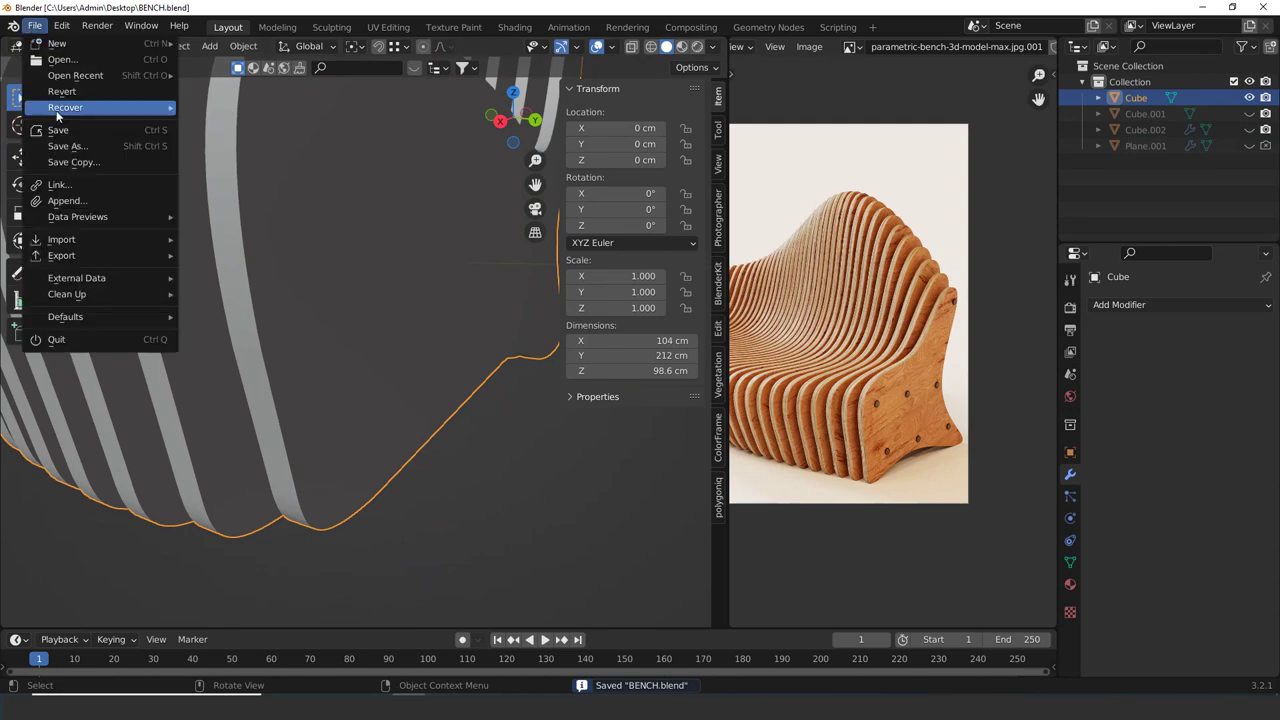
pyautogui.scroll(-5, 498, 461)
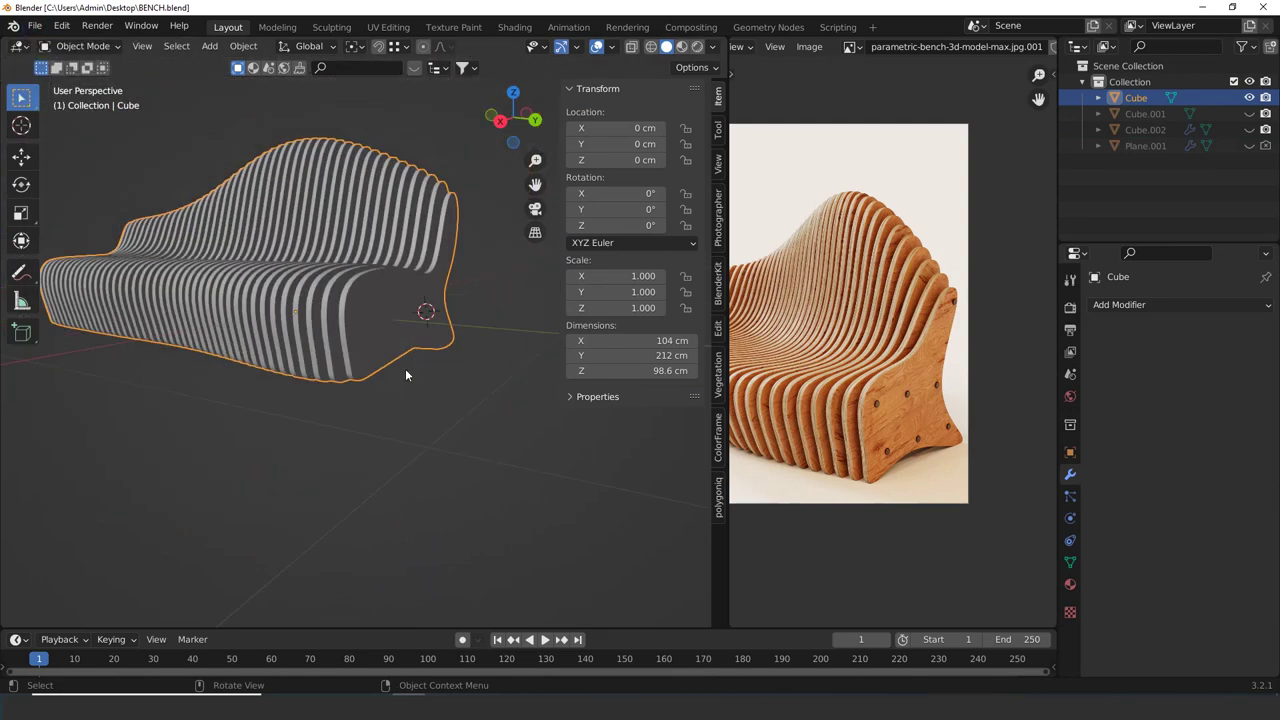
pyautogui.scroll(4, 350, 322)
pyautogui.moveTo(348, 320)
pyautogui.mouseDown(button='middle')
pyautogui.moveTo(342, 344)
pyautogui.moveTo(356, 304)
pyautogui.mouseUp(button='middle')
pyautogui.scroll(4, 342, 344)
pyautogui.scroll(-3, 382, 309)
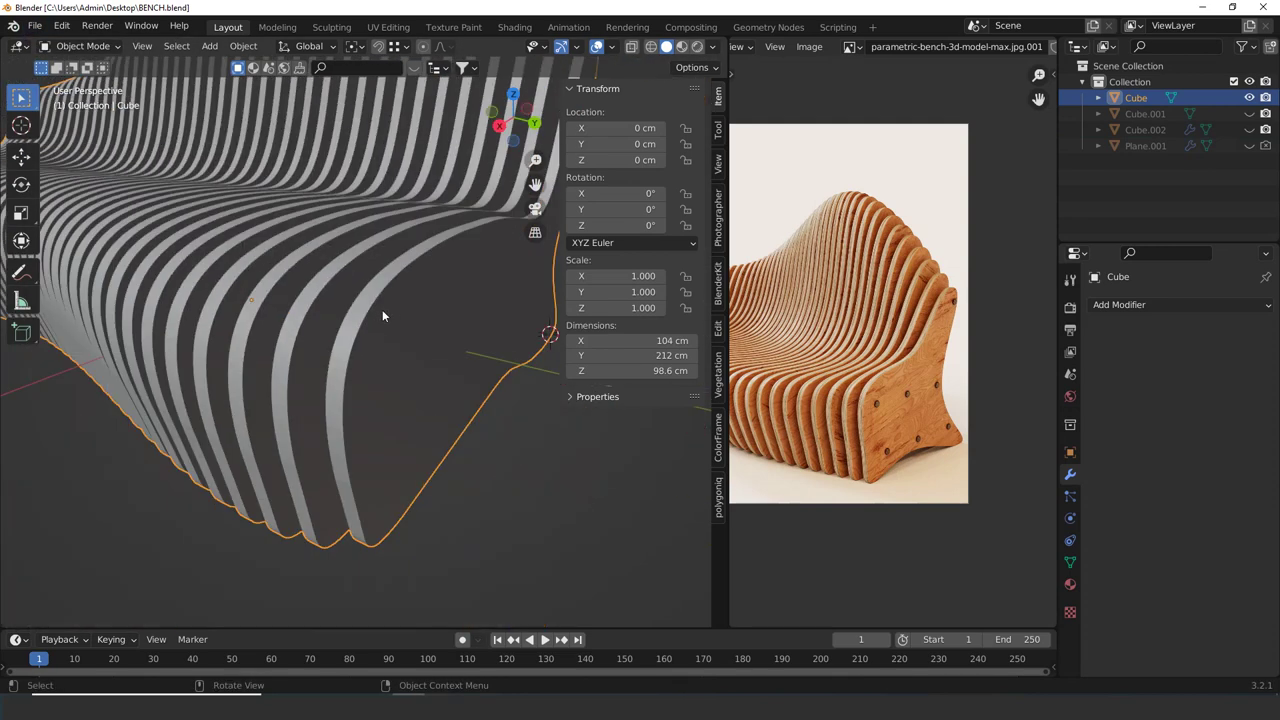
pyautogui.scroll(2, 369, 310)
pyautogui.click(1155, 305)
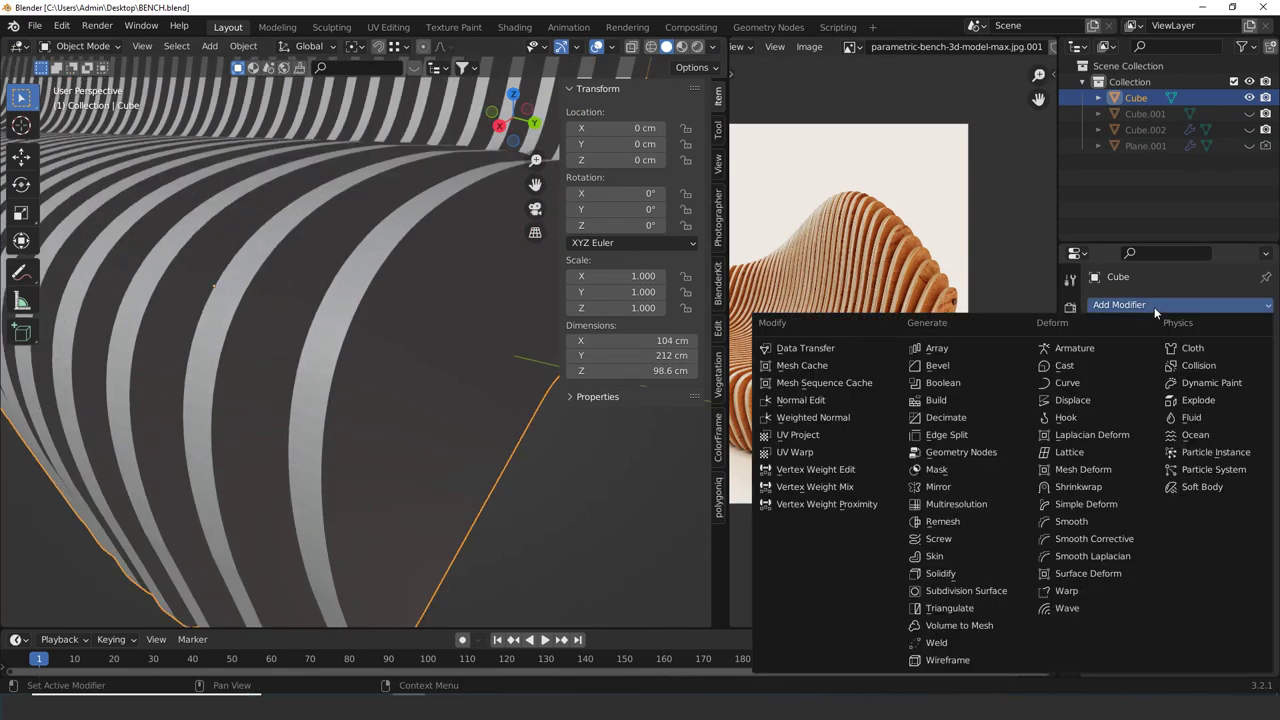
pyautogui.click(936, 366)
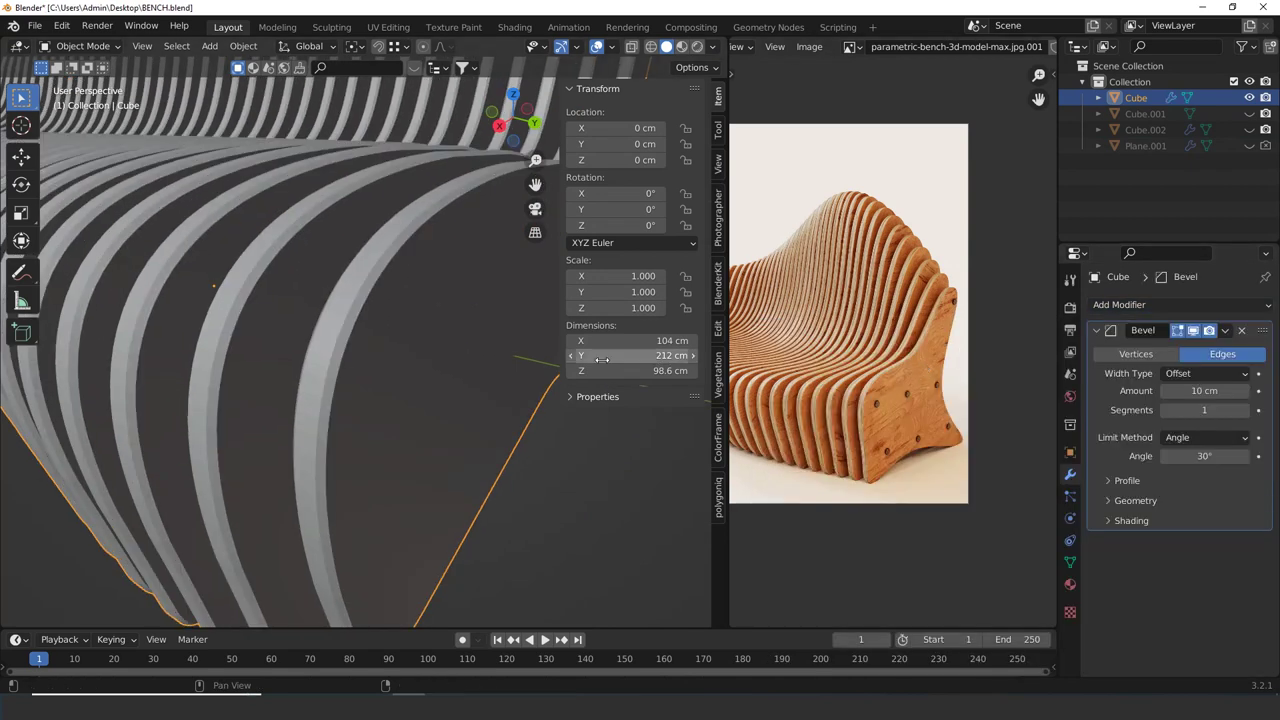
# Examine the bevelled slat edges along the whole bench from several distances and angles
pyautogui.scroll(-5, 339, 356)
pyautogui.scroll(3, 342, 371)
pyautogui.moveTo(339, 356); pyautogui.dragTo(394, 413, button='middle')
pyautogui.scroll(-3, 342, 371)
pyautogui.scroll(3, 375, 348)
pyautogui.scroll(-4, 257, 380)
pyautogui.scroll(3, 332, 372)
pyautogui.scroll(2, 391, 437)
pyautogui.scroll(1, 322, 365)
pyautogui.scroll(-1, 322, 365)
pyautogui.scroll(-2, 322, 368)
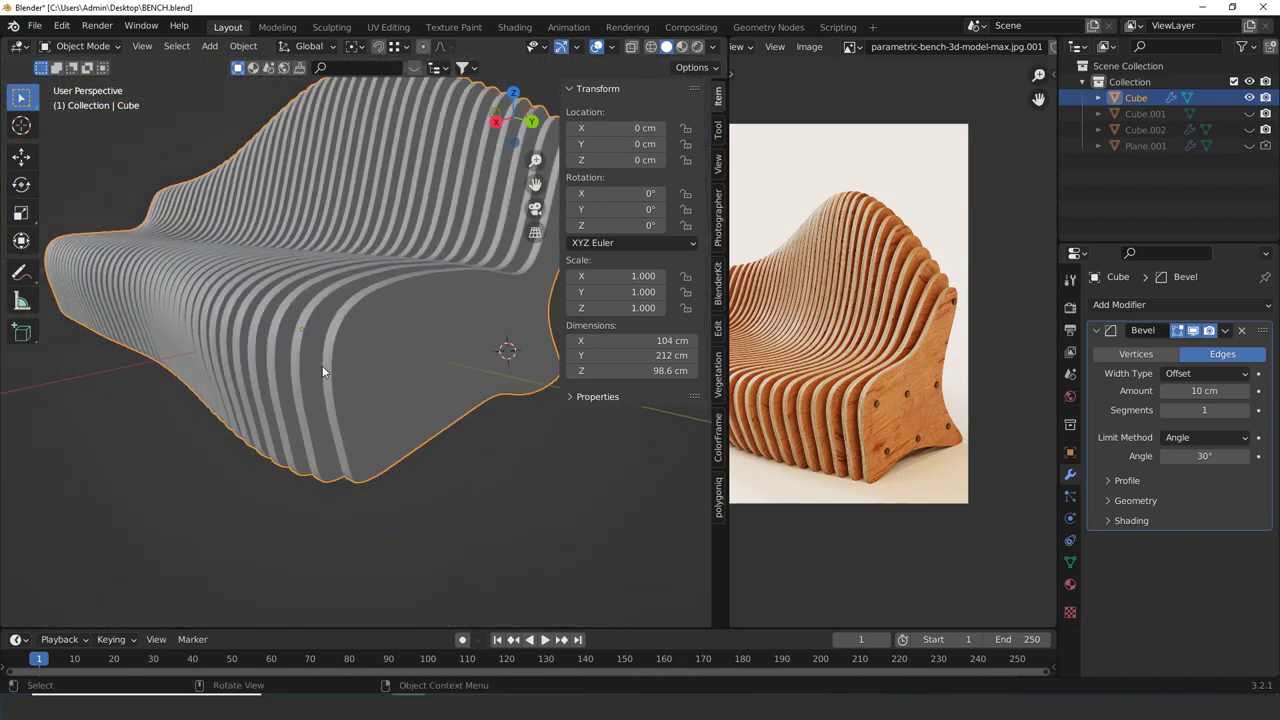
pyautogui.scroll(2, 322, 372)
pyautogui.scroll(-3, 330, 381)
pyautogui.moveTo(334, 380)
pyautogui.mouseDown(button='middle')
pyautogui.moveTo(343, 277)
pyautogui.moveTo(320, 251)
pyautogui.moveTo(287, 352)
pyautogui.moveTo(351, 386)
pyautogui.mouseUp(button='middle')
pyautogui.scroll(2, 321, 366)
pyautogui.scroll(-2, 321, 366)
pyautogui.scroll(2, 338, 388)
# Inspect the bevel on the front curve of the outer slats up close using walk navigation
pyautogui.hotkey('shift', '`')
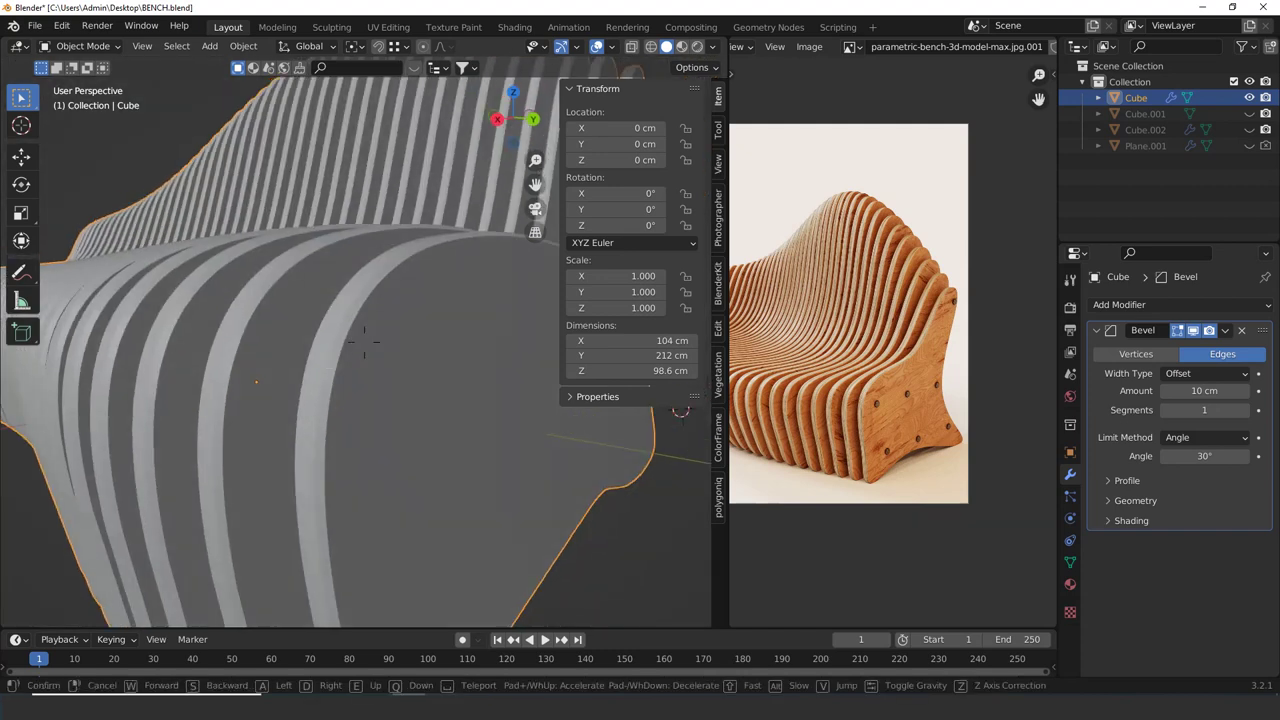
pyautogui.press('w')
pyautogui.press('w')
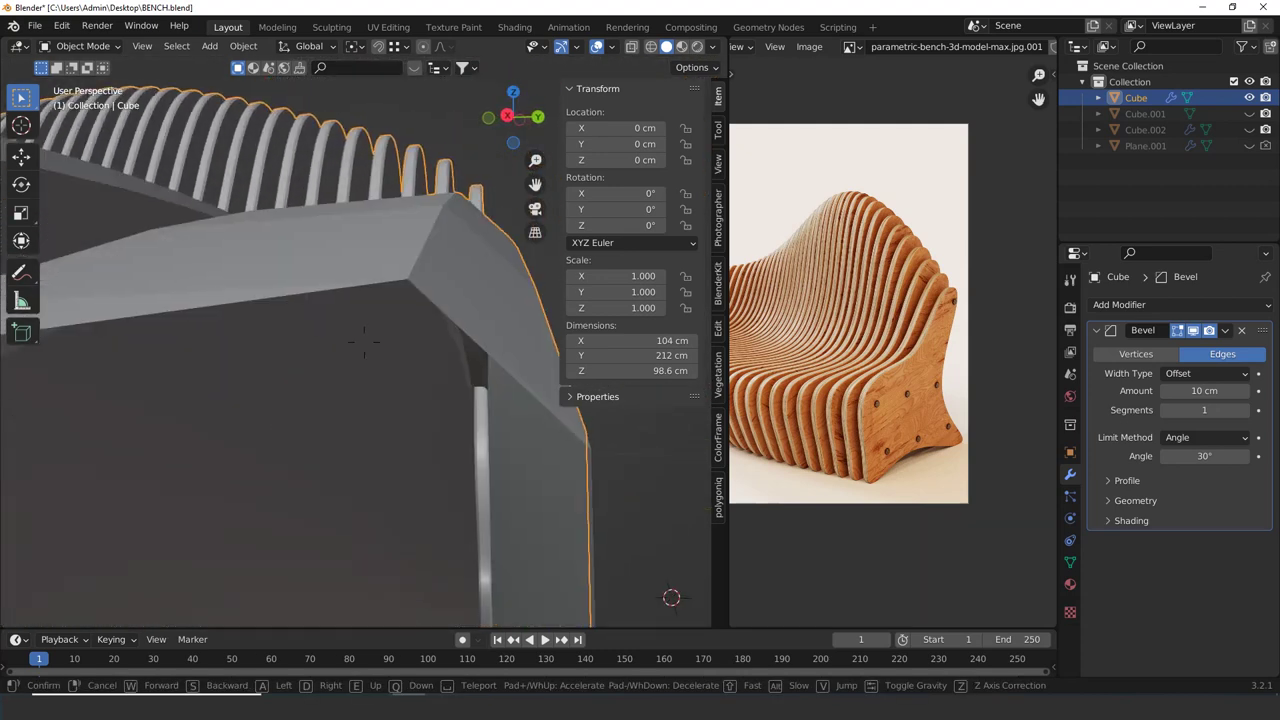
pyautogui.press('s')
pyautogui.press('w')
pyautogui.press('s')
pyautogui.press('w')
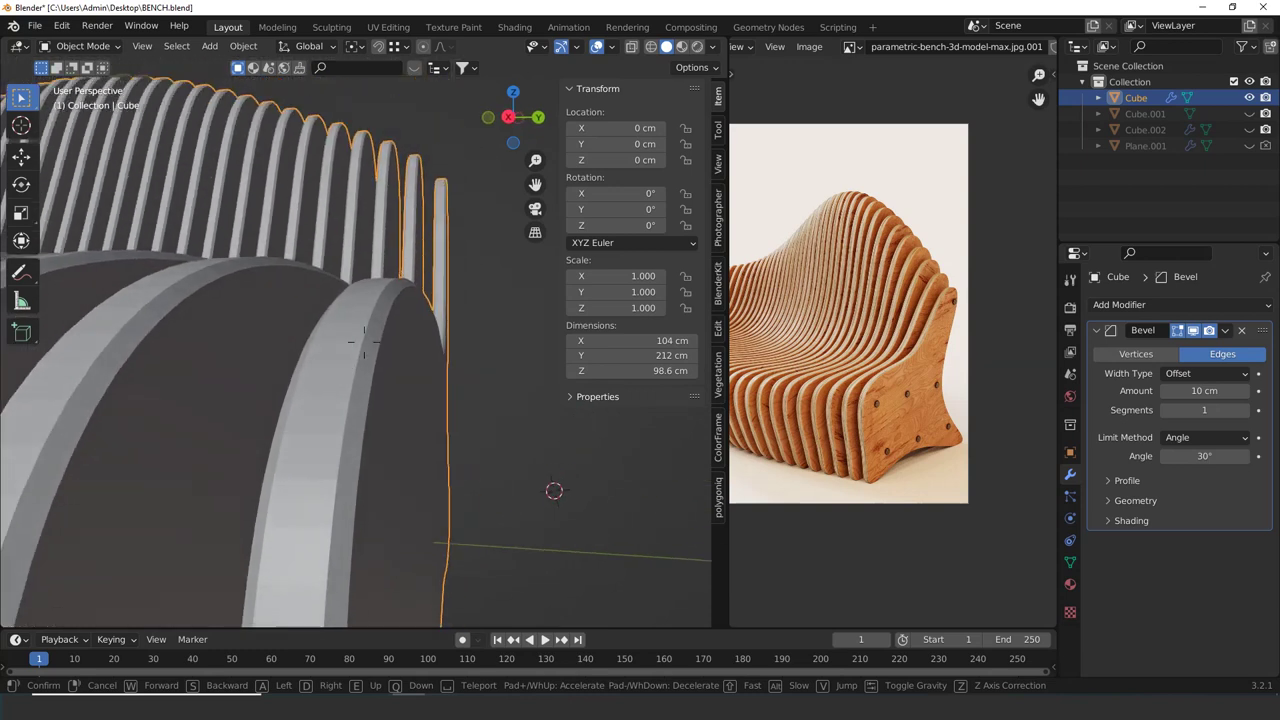
pyautogui.press('w')
pyautogui.press('s')
pyautogui.press('w')
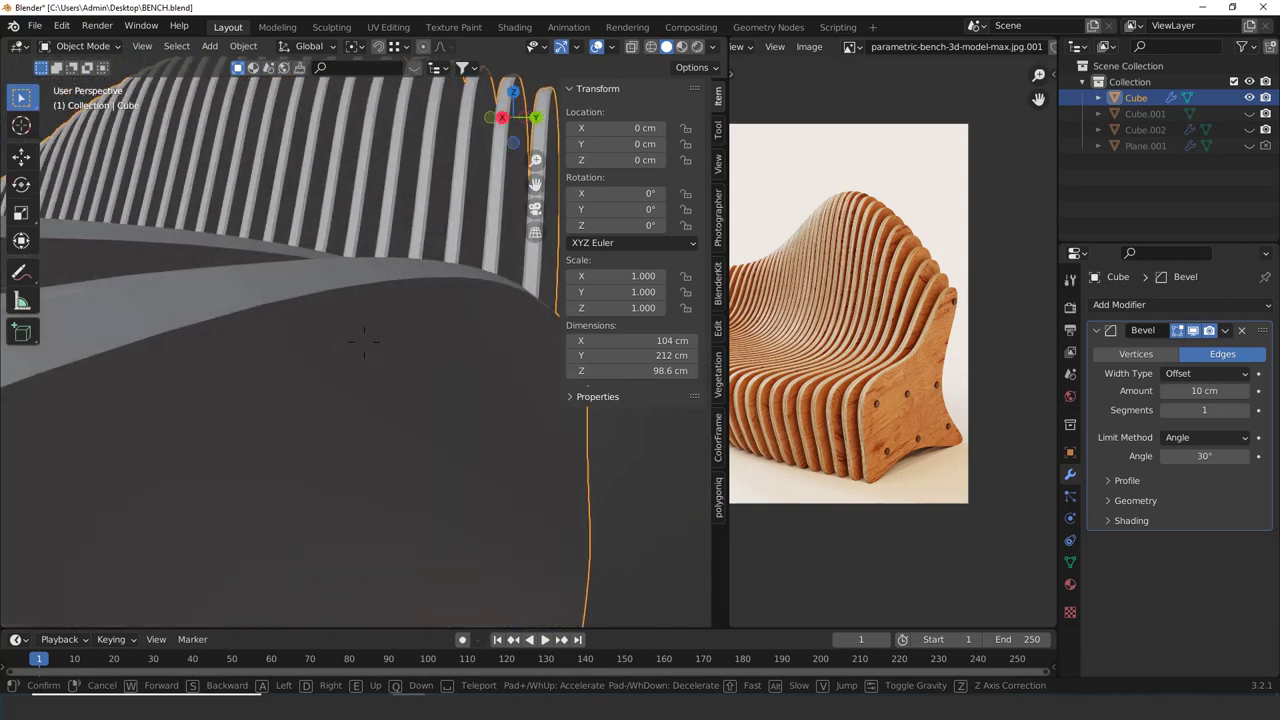
pyautogui.press('w')
pyautogui.press('s')
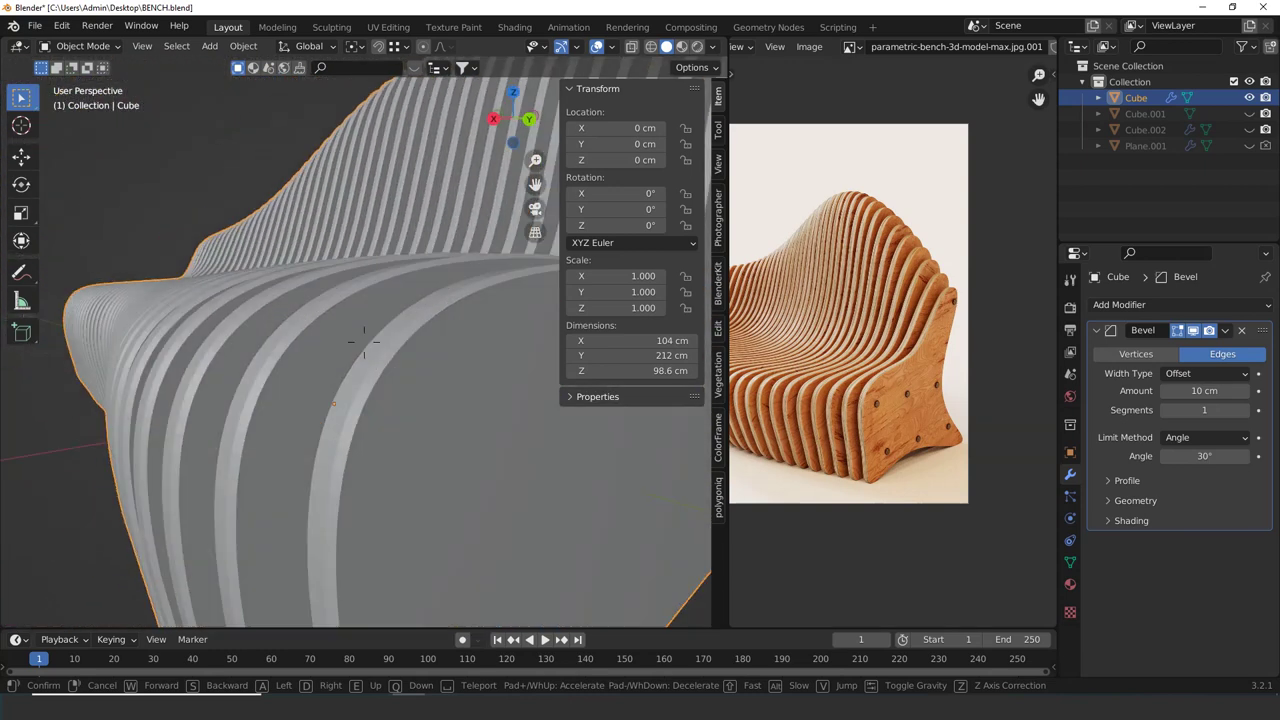
pyautogui.press('w')
pyautogui.press('s')
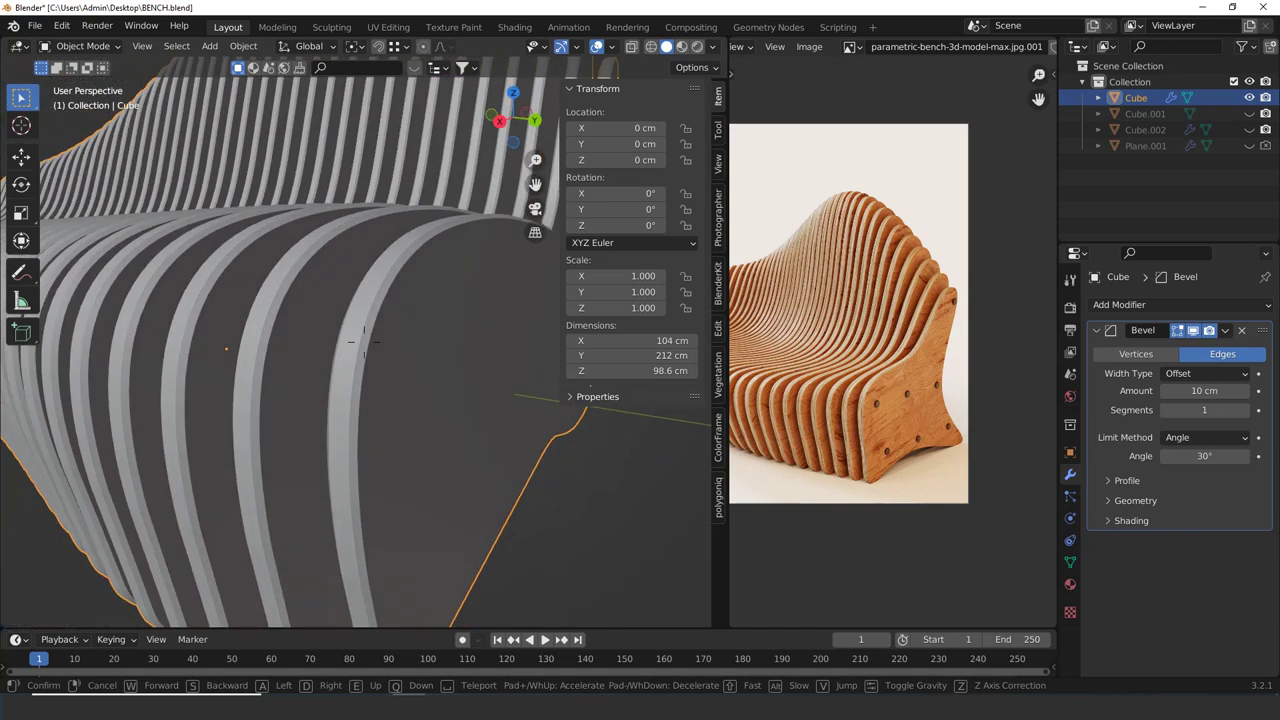
pyautogui.press('w')
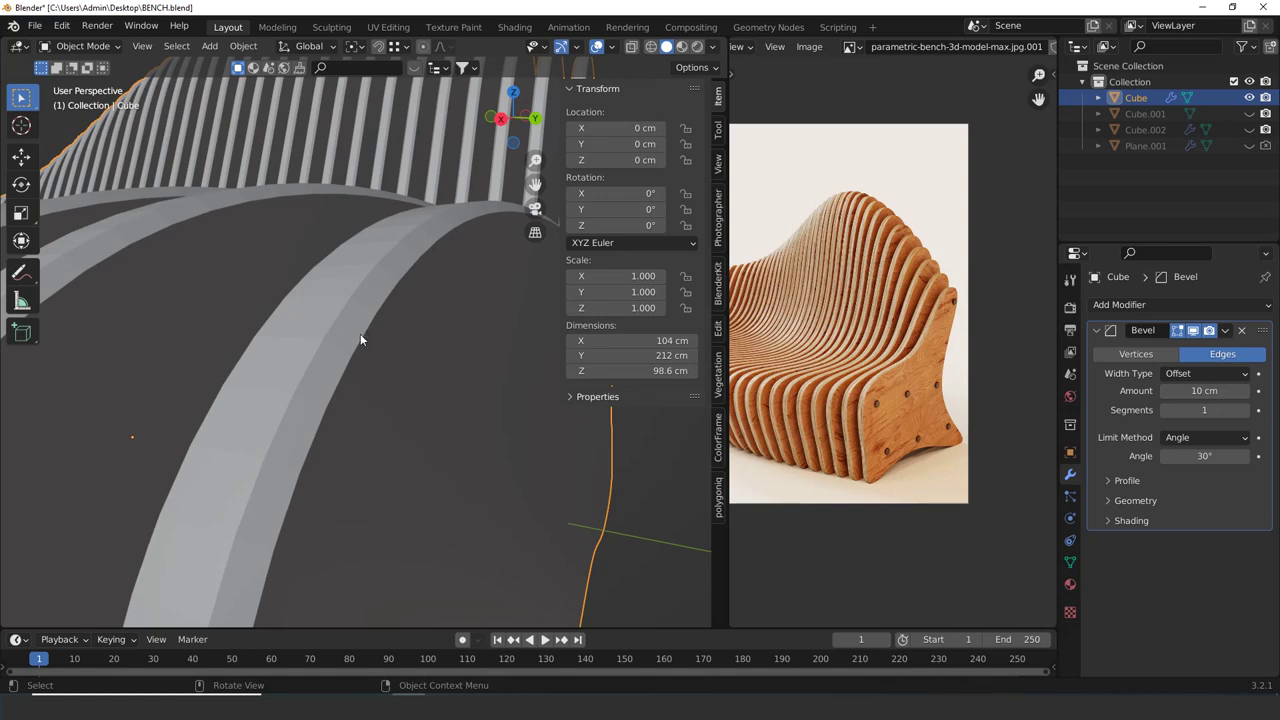
# Examine the slat edges and the bolted end panel in the reference image
pyautogui.scroll(5, 854, 440)
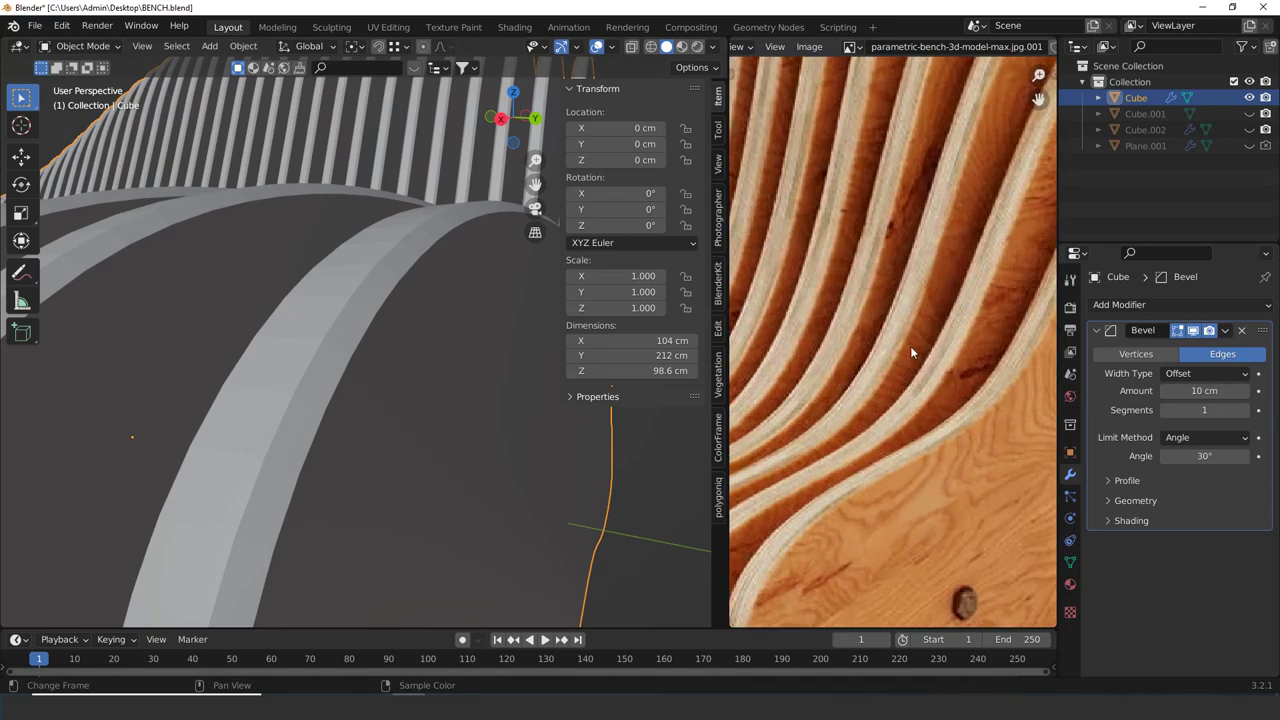
pyautogui.scroll(-5, 910, 346)
pyautogui.scroll(6, 888, 400)
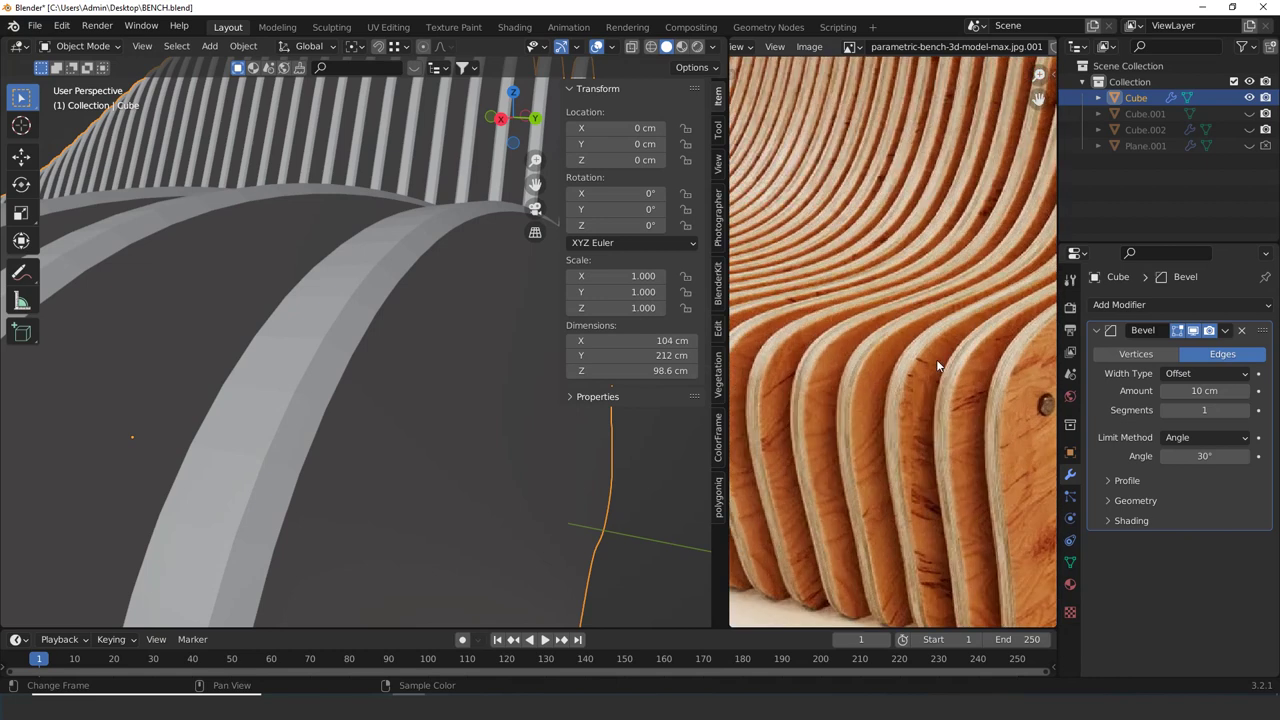
pyautogui.scroll(-4, 939, 384)
pyautogui.moveTo(939, 388); pyautogui.dragTo(816, 317, button='middle')
pyautogui.scroll(3, 826, 325)
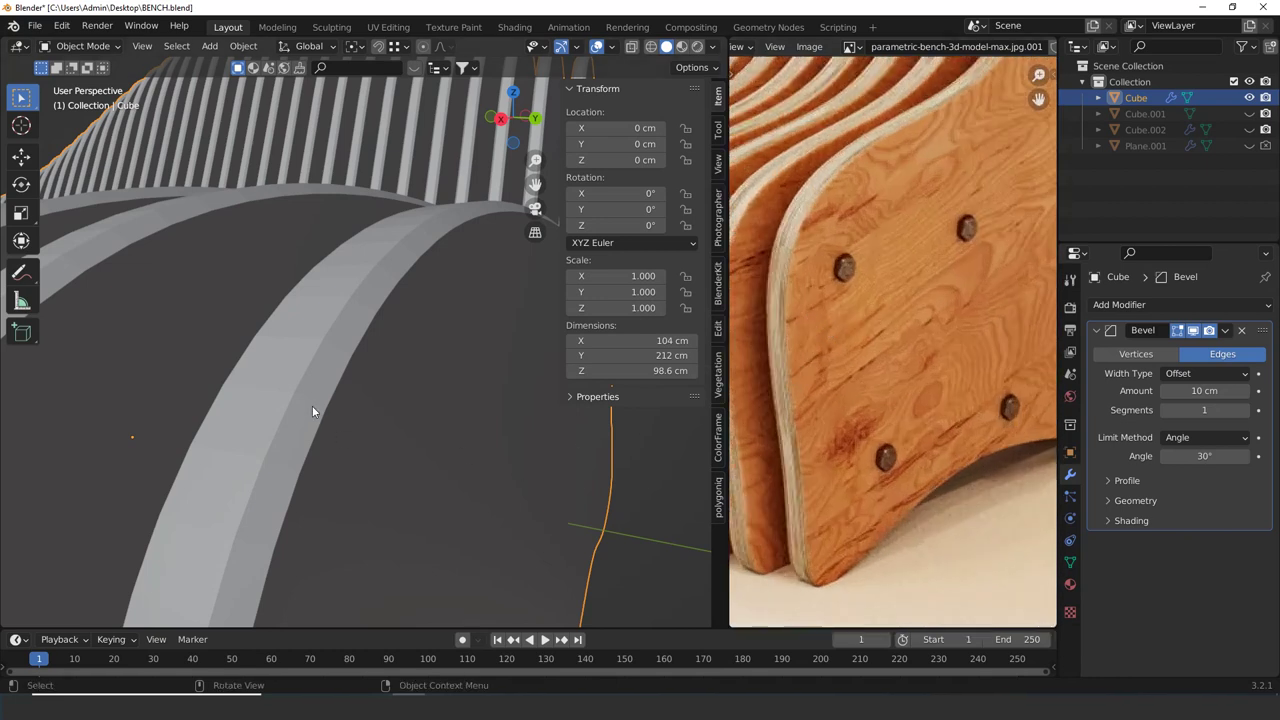
# Examine the bevelled edges of the outer slats from near and far, walking the view along the end of the bench
pyautogui.scroll(-3, 312, 405)
pyautogui.scroll(3, 312, 405)
pyautogui.scroll(-3, 306, 415)
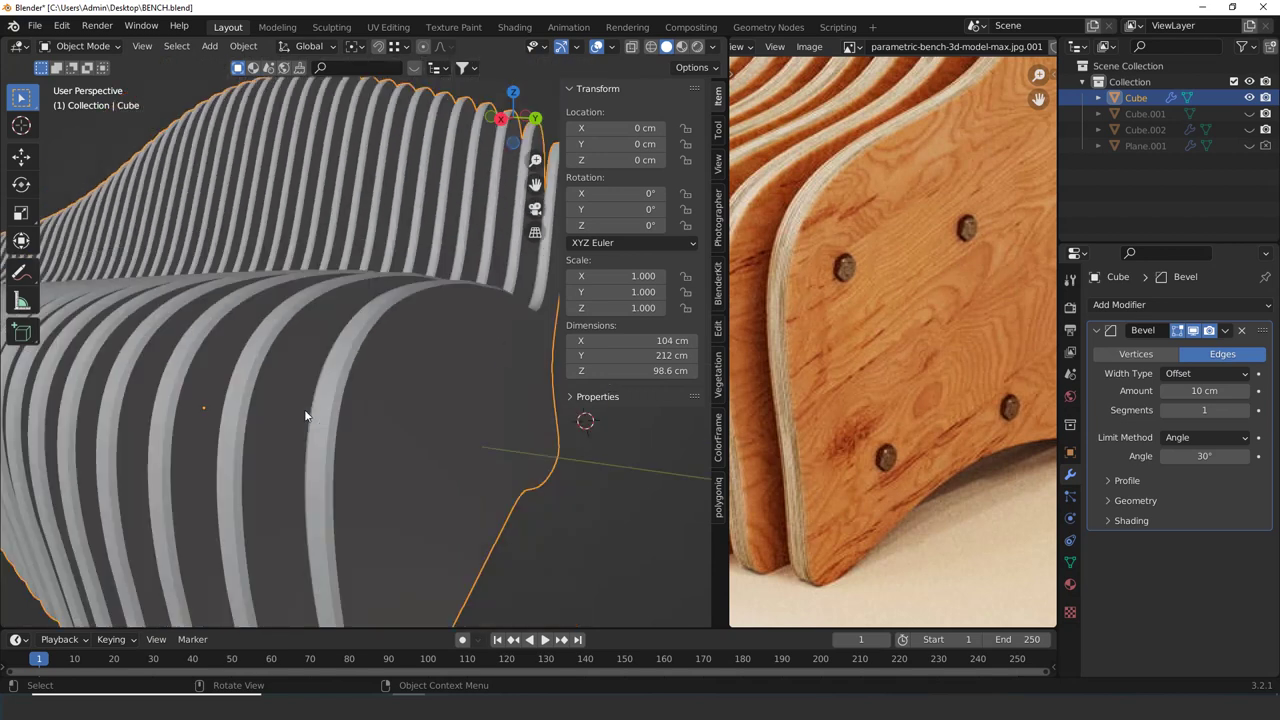
pyautogui.scroll(-3, 309, 408)
pyautogui.scroll(3, 374, 409)
pyautogui.scroll(-3, 362, 406)
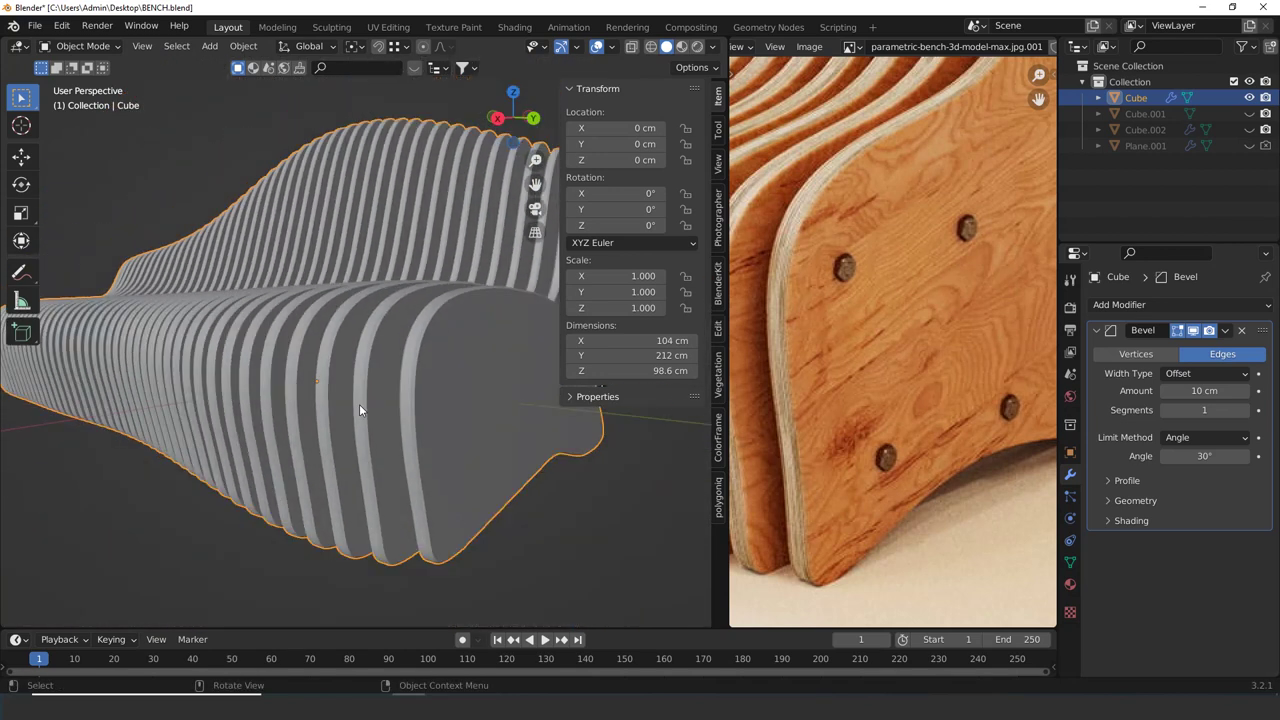
pyautogui.scroll(8, 359, 409)
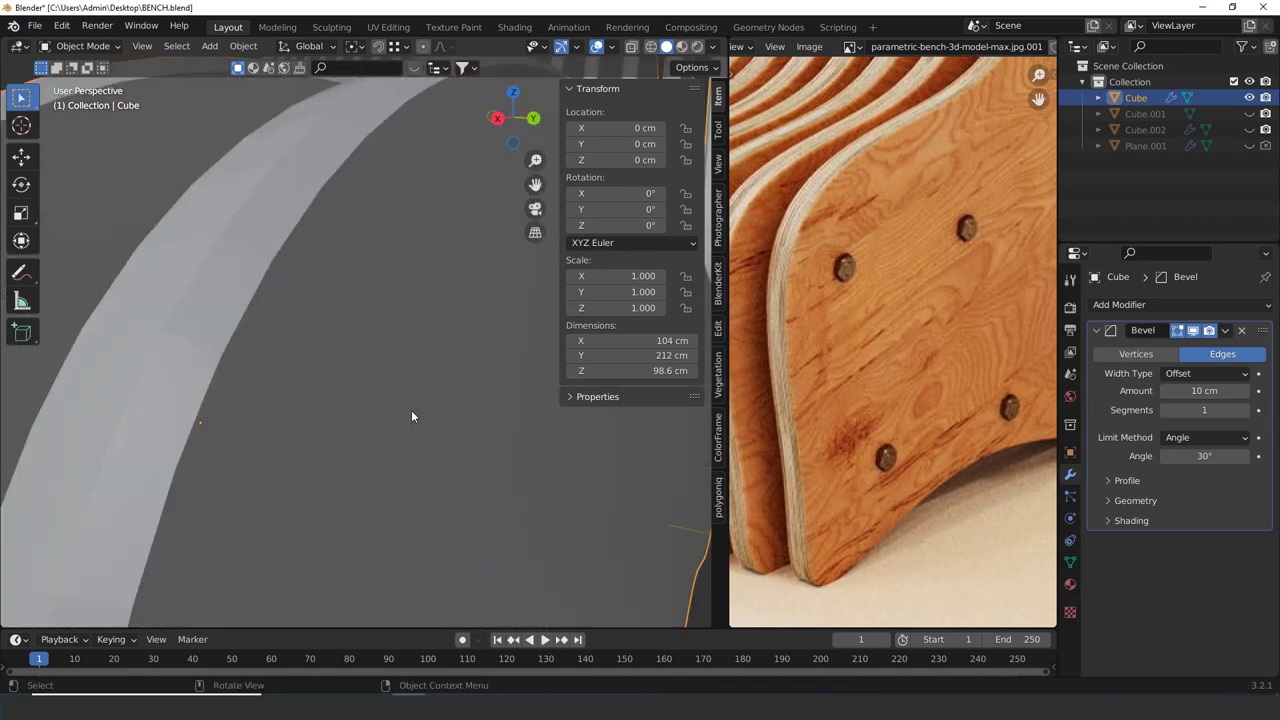
pyautogui.scroll(-3, 400, 408)
pyautogui.scroll(3, 390, 375)
pyautogui.scroll(-3, 393, 340)
pyautogui.hotkey('shift', '`')
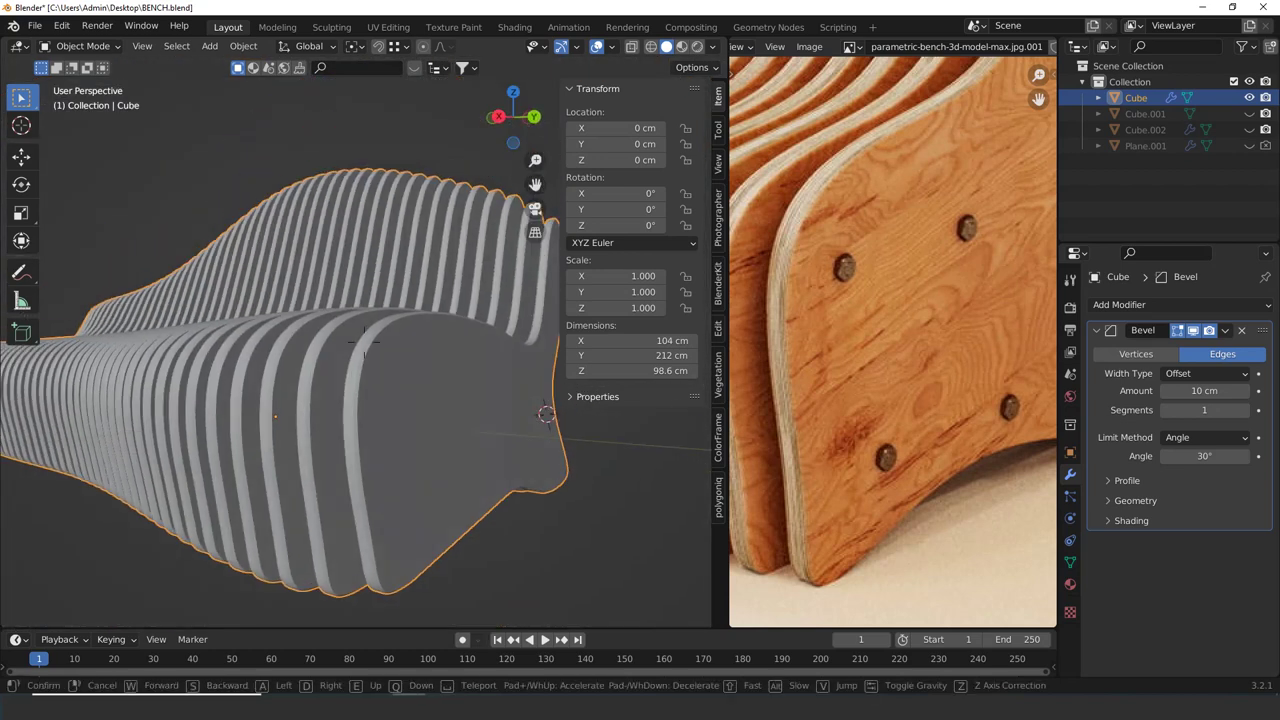
pyautogui.press('w')
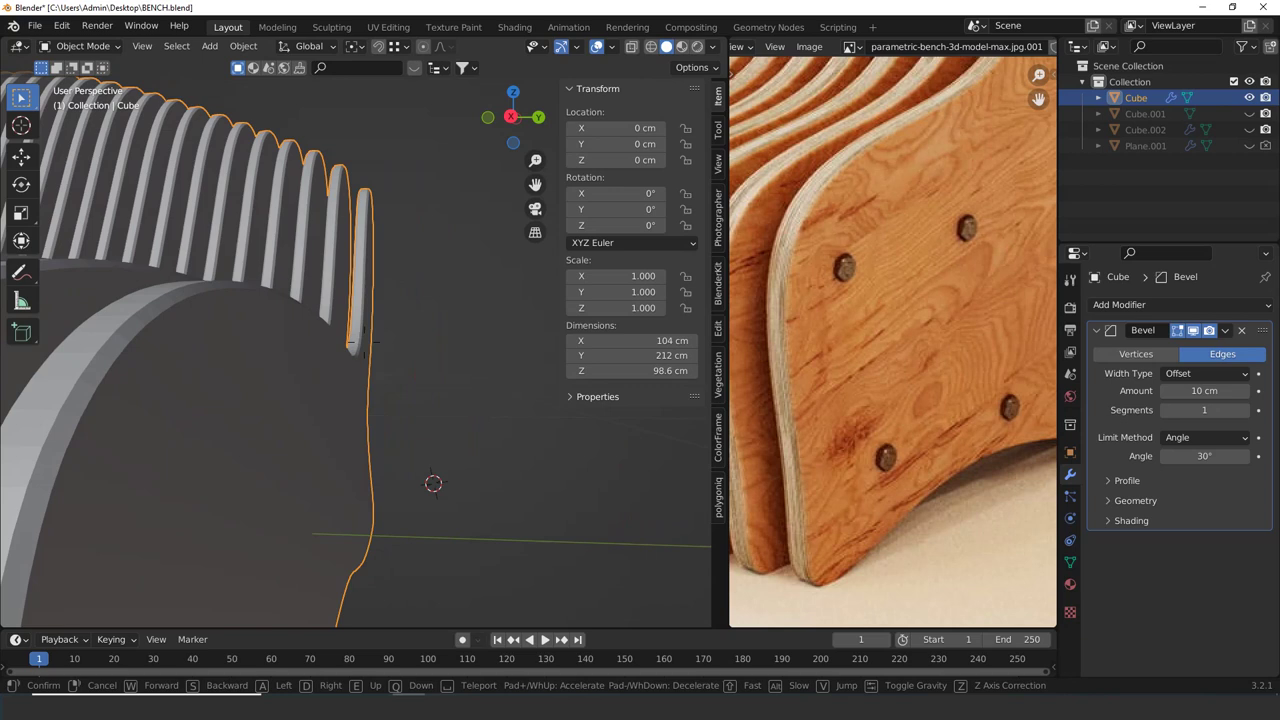
pyautogui.click(364, 342)
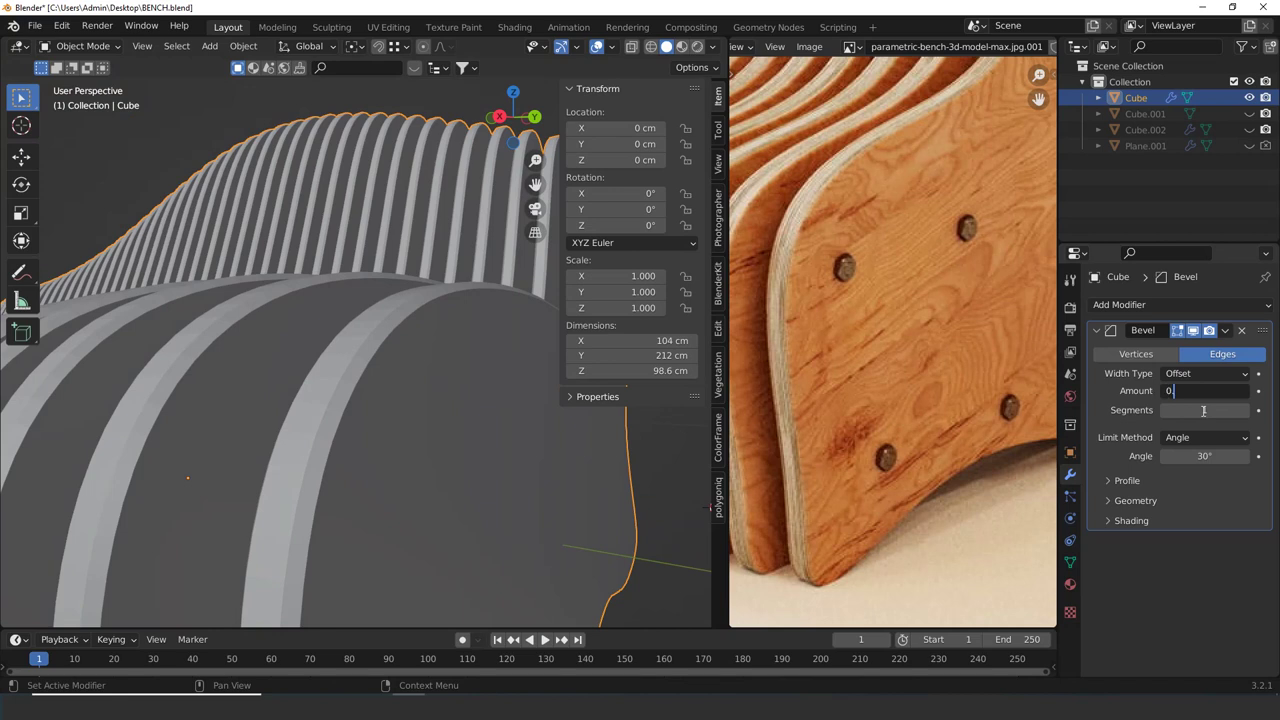
# Set the Bevel modifier's amount to 0.2 cm and its segments to 4
pyautogui.click(1204, 411)
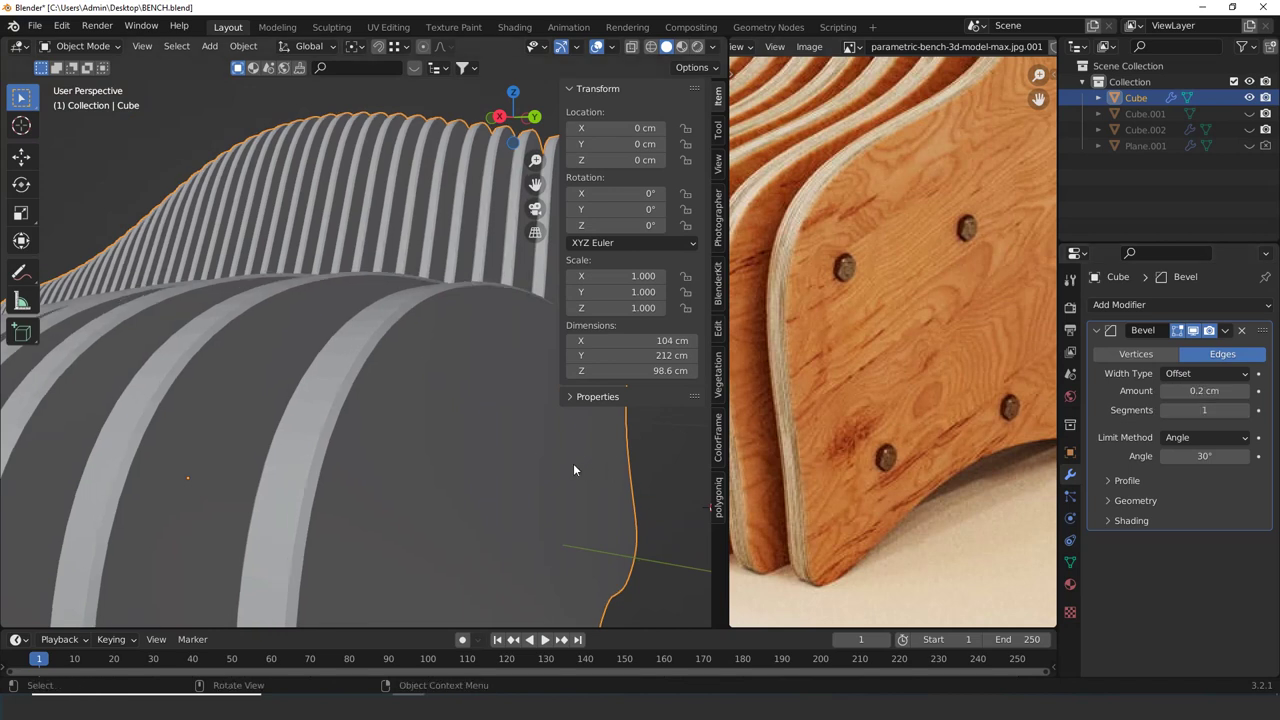
pyautogui.moveTo(573, 470); pyautogui.dragTo(489, 452, button='middle')
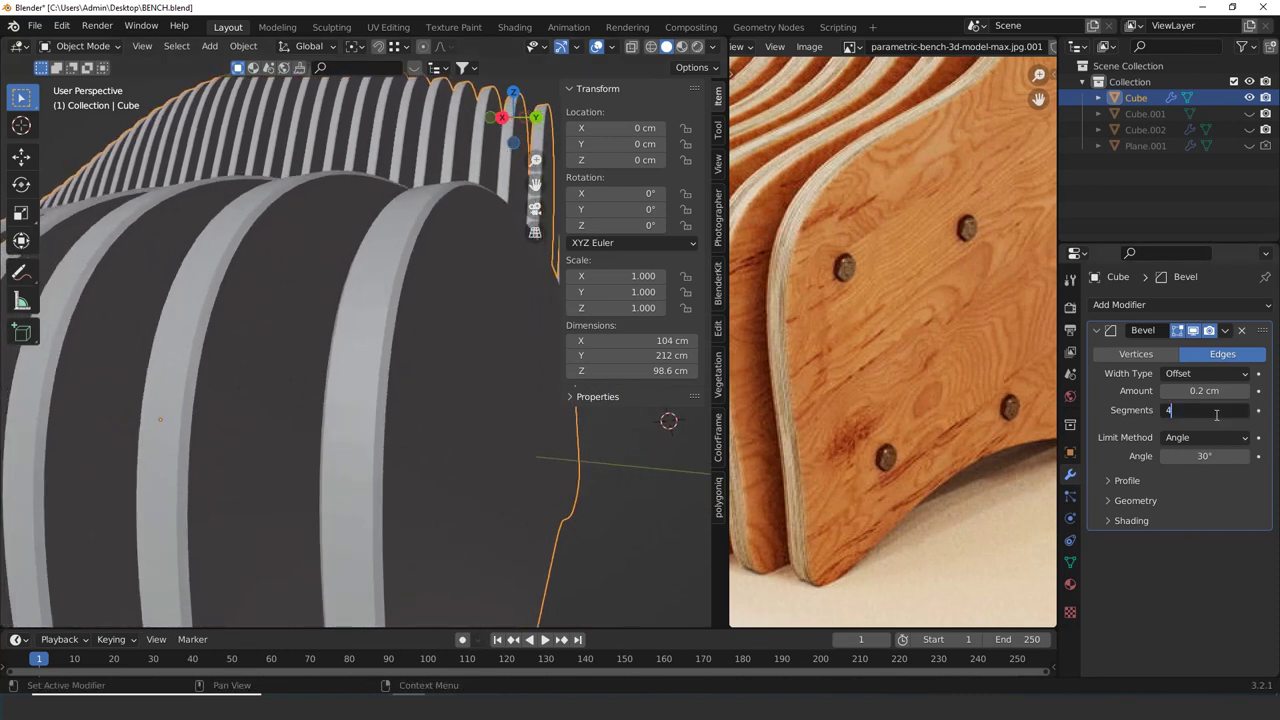
pyautogui.press('Return')
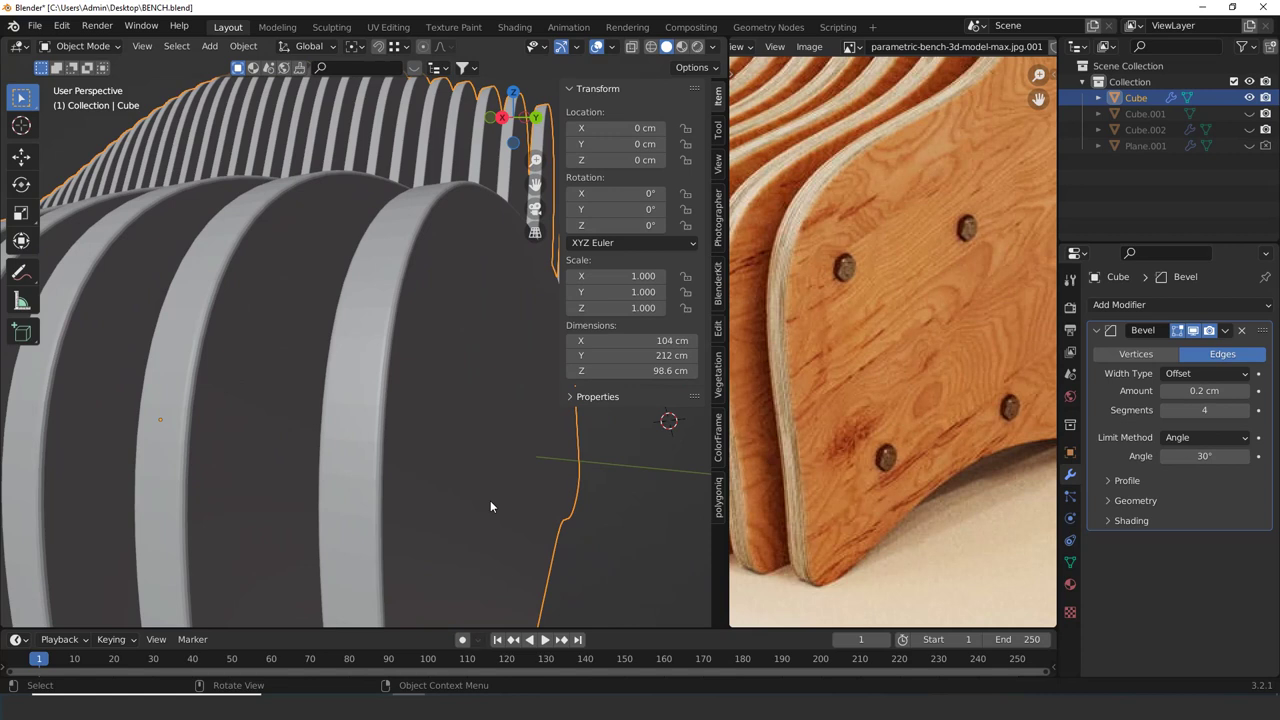
# Examine the rounded slat edges around the bench's flat end panel
pyautogui.click(618, 542)
pyautogui.scroll(-6, 557, 515)
pyautogui.moveTo(557, 515); pyautogui.dragTo(546, 464, button='middle')
pyautogui.scroll(3, 570, 575)
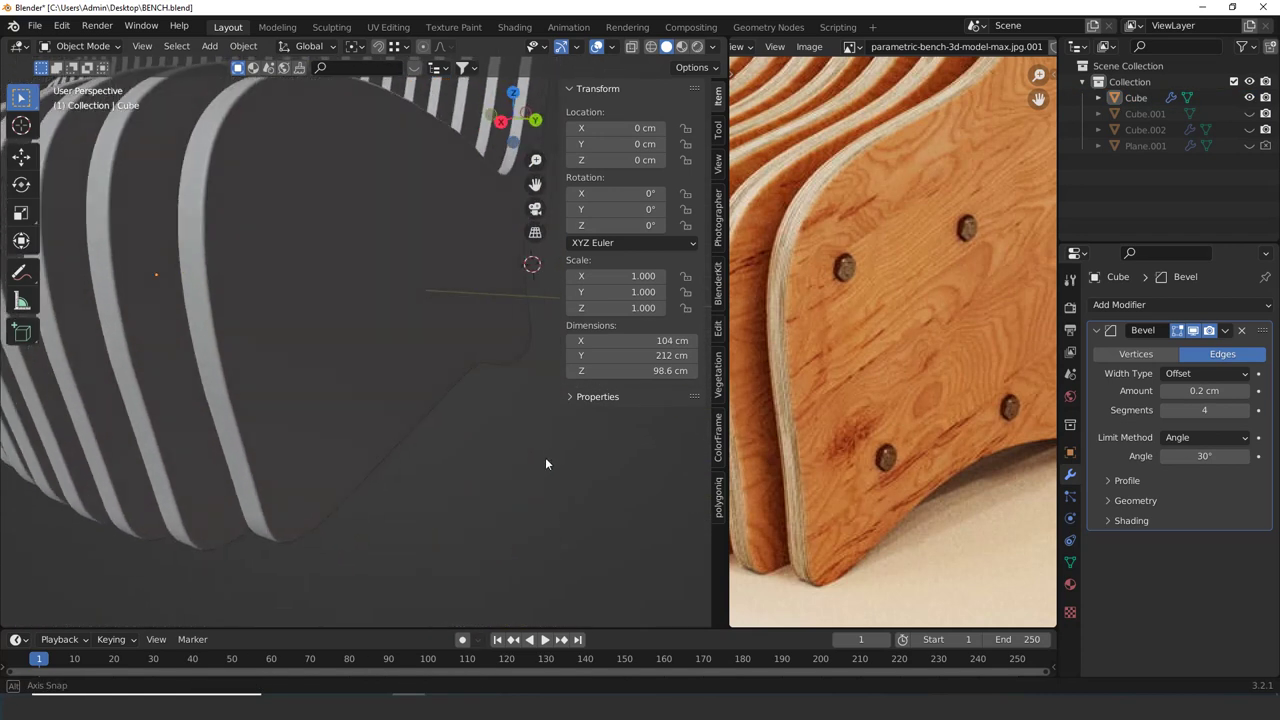
pyautogui.click(336, 396)
pyautogui.scroll(-2, 336, 404)
pyautogui.scroll(2, 313, 361)
pyautogui.moveTo(313, 360); pyautogui.dragTo(321, 348, button='middle')
# Save the bench file
pyautogui.press('Tab')
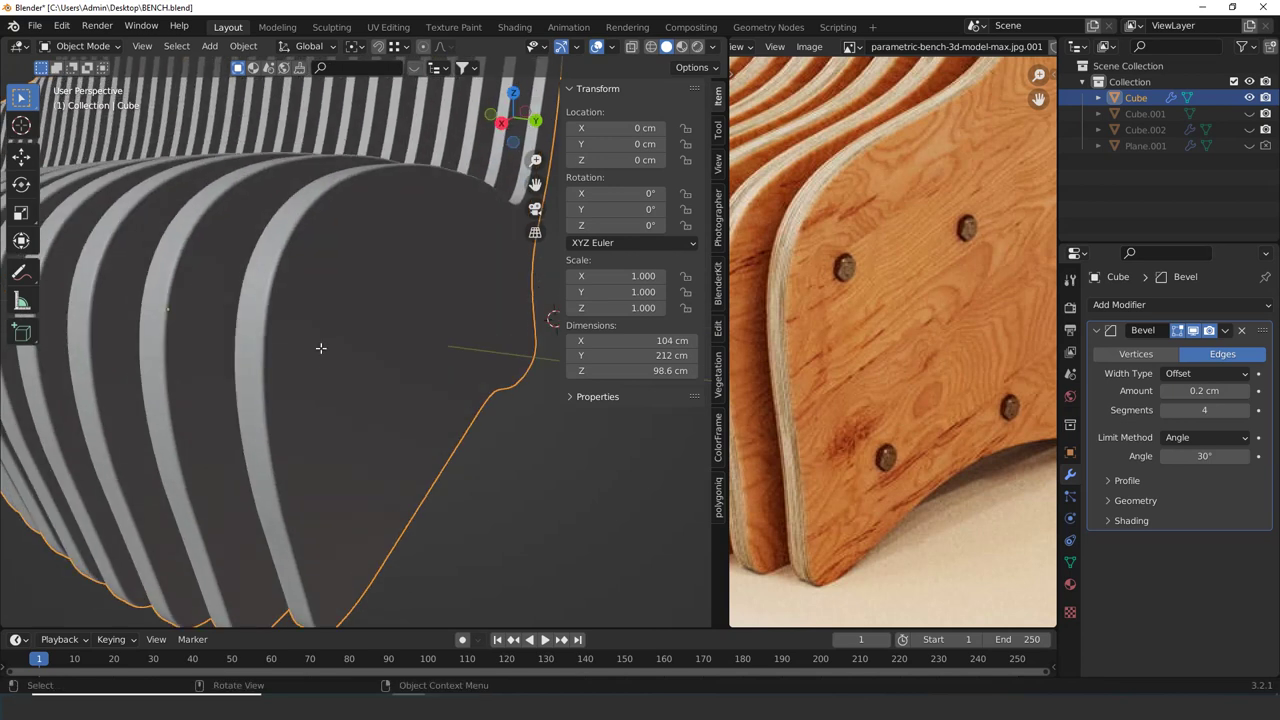
pyautogui.press('Tab')
pyautogui.press('Tab')
pyautogui.press('KP_Decimal')
pyautogui.hotkey('ctrl', 's')
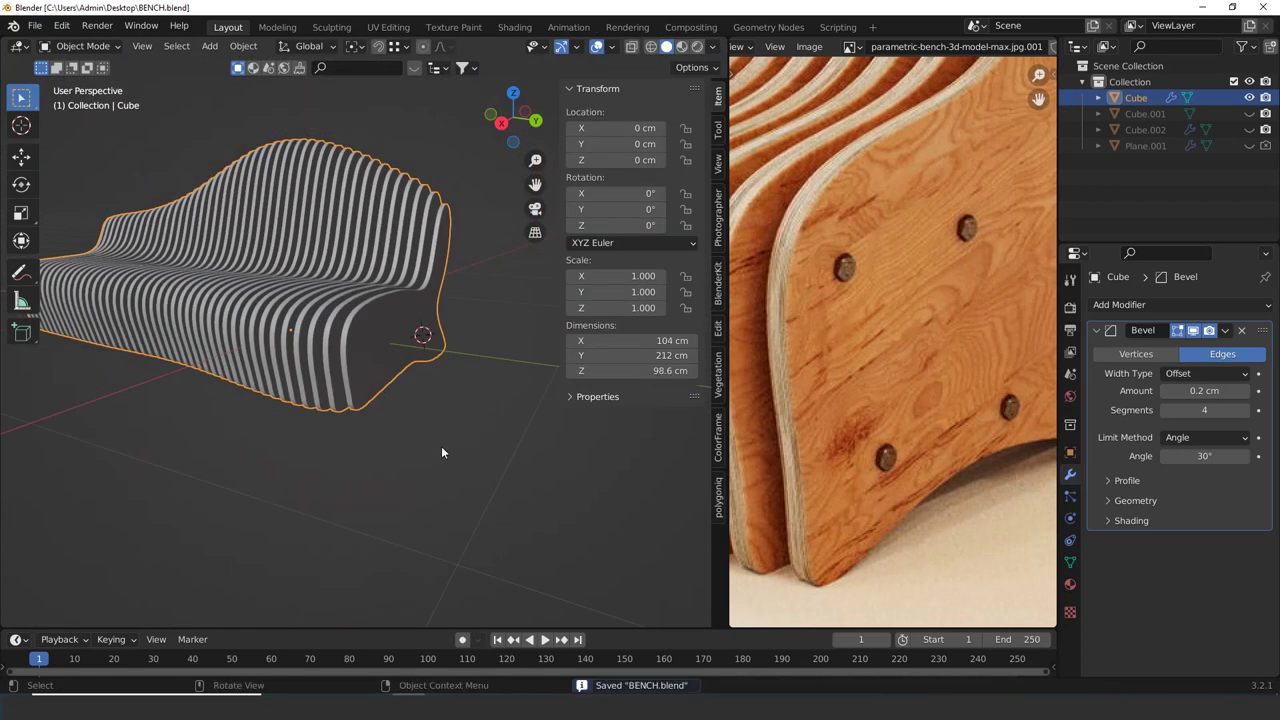
# Compare the bench's overall shape and end panel with the reference image, including the bolt positions
pyautogui.click(441, 446)
pyautogui.moveTo(441, 446); pyautogui.dragTo(401, 486, button='middle')
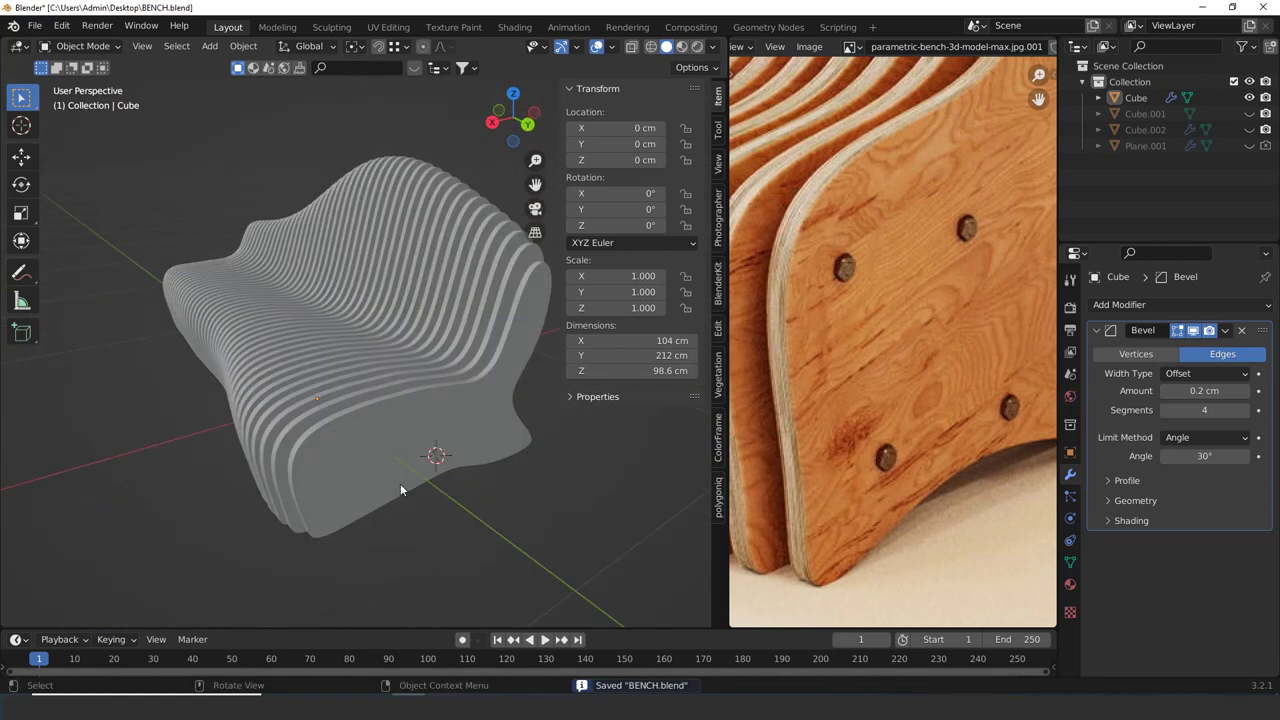
pyautogui.scroll(2, 401, 486)
pyautogui.scroll(-4, 401, 486)
pyautogui.scroll(-5, 898, 385)
pyautogui.scroll(3, 897, 378)
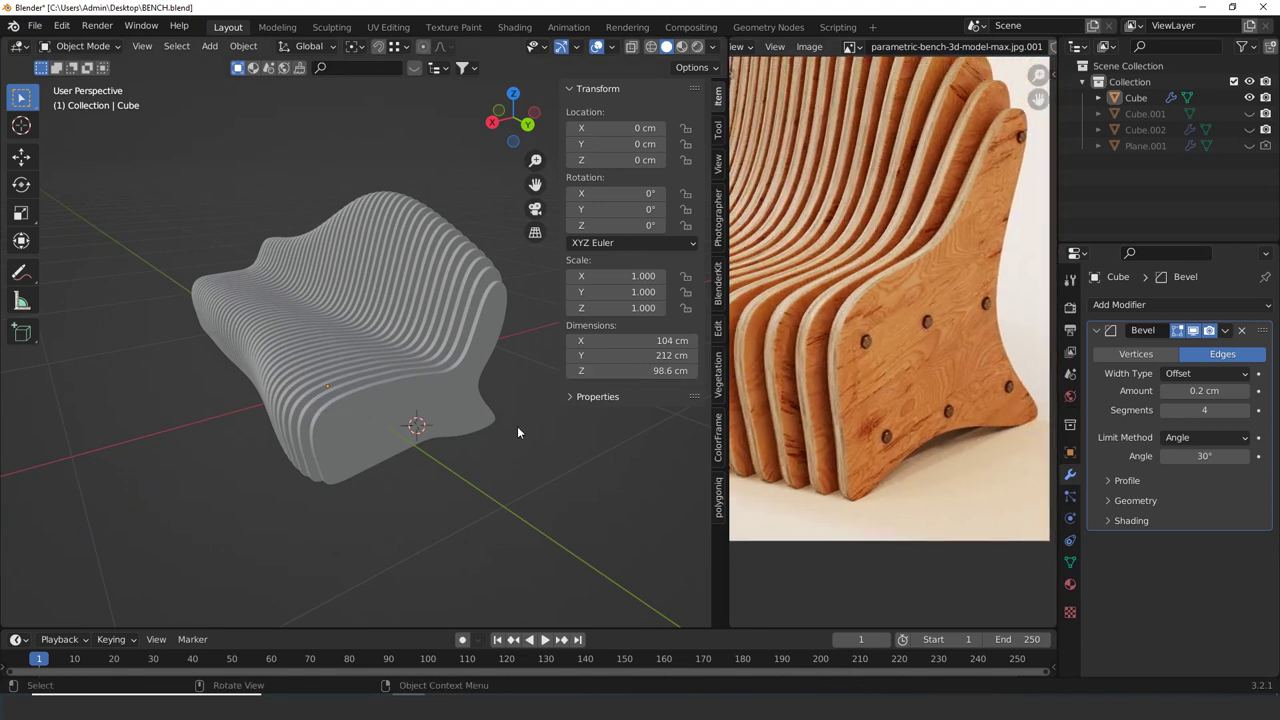
pyautogui.scroll(-2, 893, 342)
pyautogui.moveTo(893, 345); pyautogui.dragTo(995, 359, button='middle')
pyautogui.scroll(3, 330, 430)
pyautogui.moveTo(315, 430)
pyautogui.mouseDown(button='middle')
pyautogui.moveTo(388, 411)
pyautogui.moveTo(411, 362)
pyautogui.moveTo(480, 366)
pyautogui.moveTo(269, 340)
pyautogui.moveTo(320, 396)
pyautogui.moveTo(482, 396)
pyautogui.moveTo(432, 411)
pyautogui.moveTo(290, 392)
pyautogui.moveTo(320, 418)
pyautogui.mouseUp(button='middle')
pyautogui.scroll(-2, 389, 461)
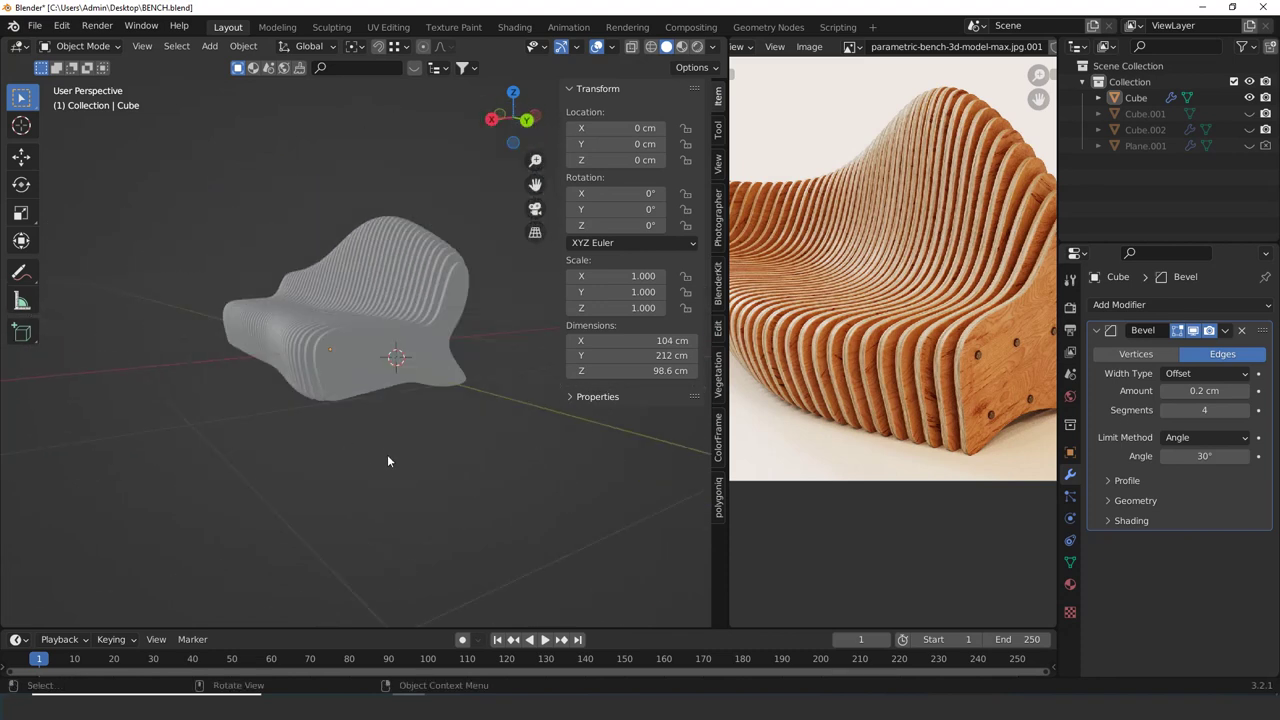
pyautogui.scroll(-3, 380, 455)
pyautogui.scroll(10, 370, 445)
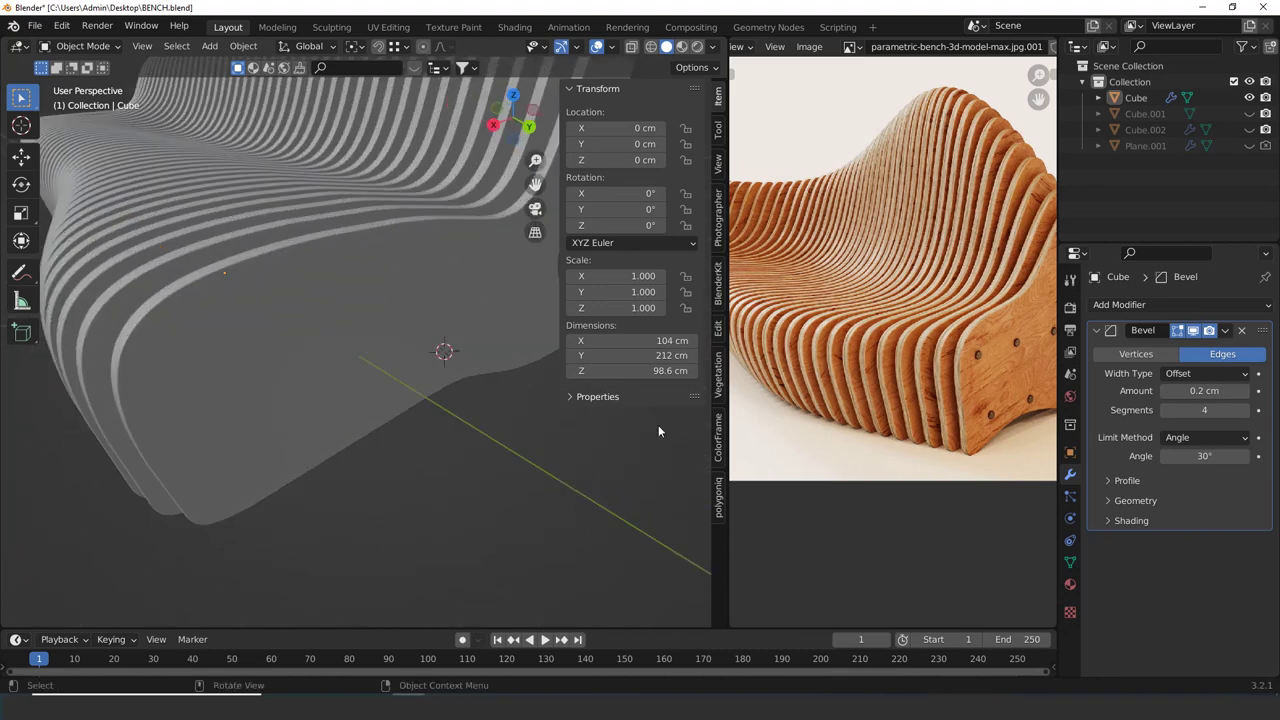
# Add a mesh cylinder on the front part of the bench's end panel and set its X, Y and Z dimensions to 2 cm
pyautogui.hotkey('shift', 'a')
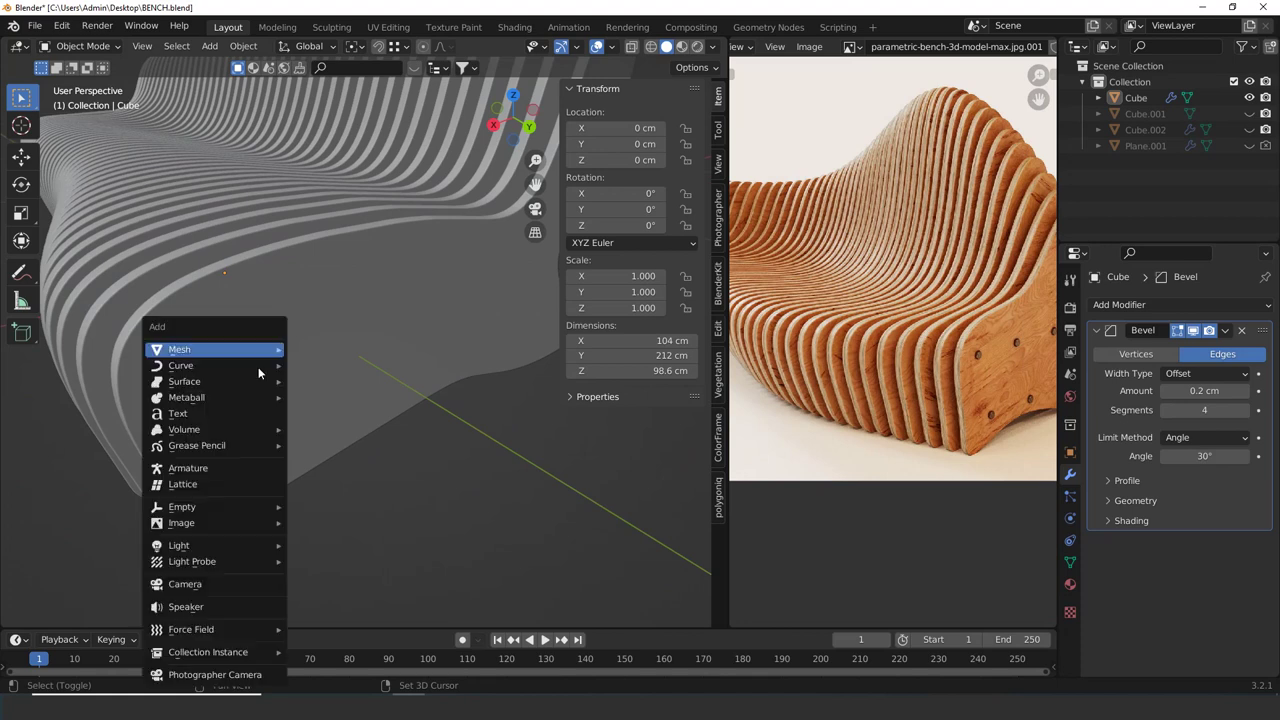
pyautogui.moveTo(226, 358)
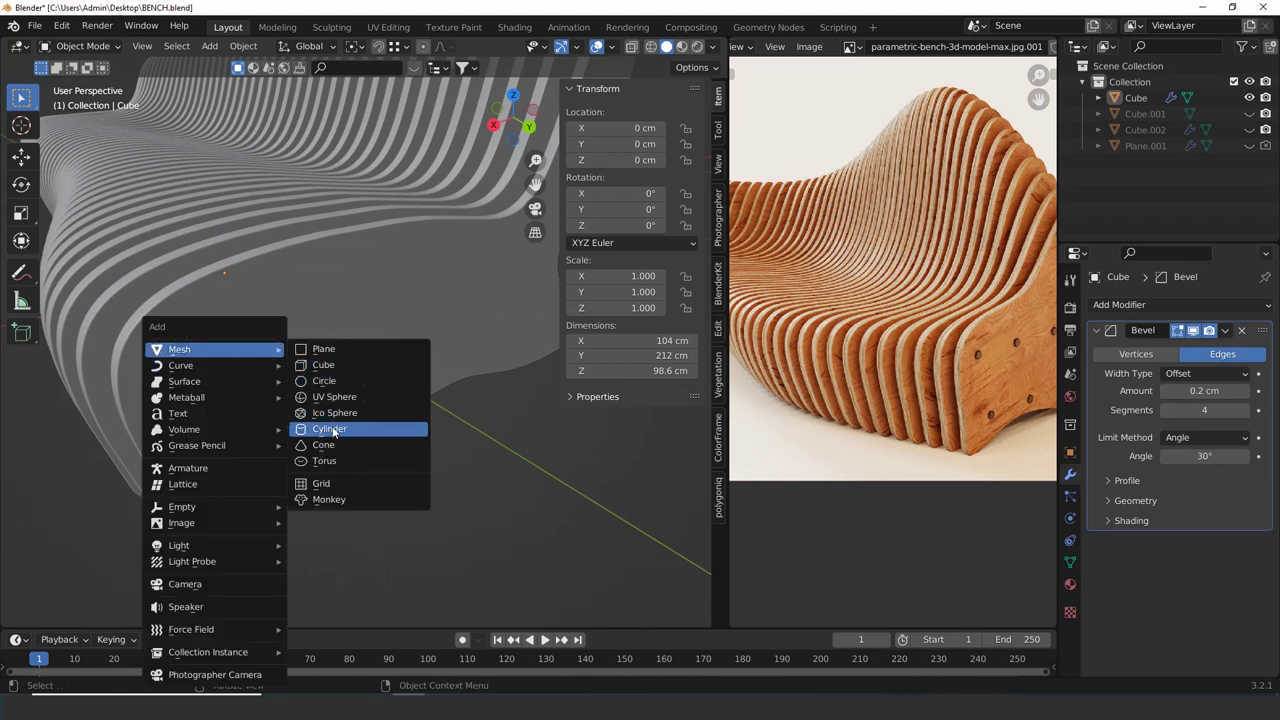
pyautogui.click(330, 428)
pyautogui.press('s')
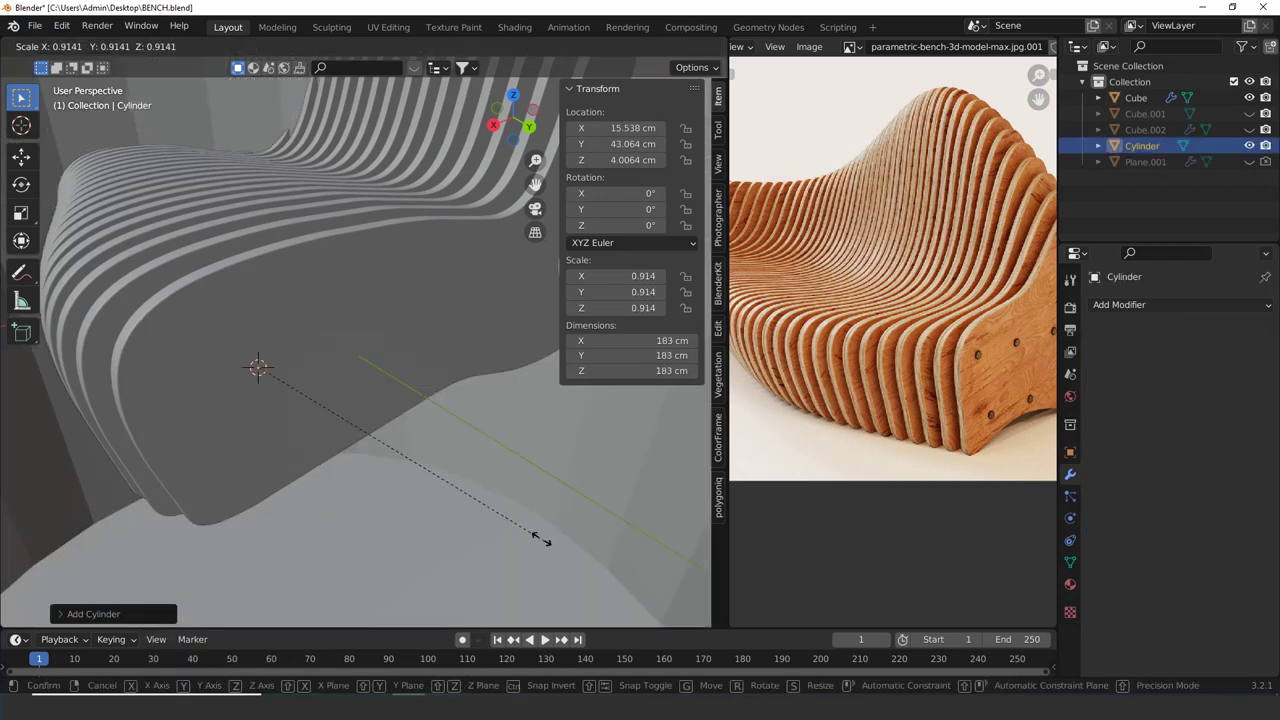
pyautogui.click(258, 368)
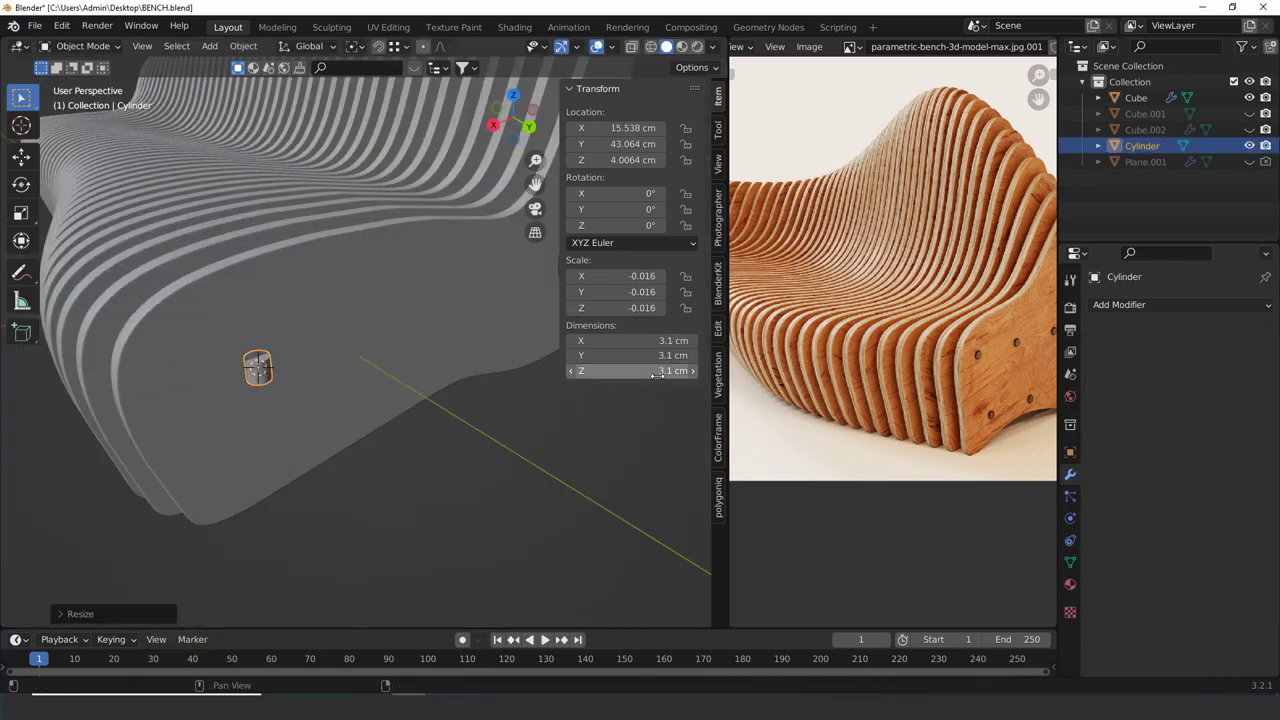
pyautogui.write('2')
pyautogui.press('Return')
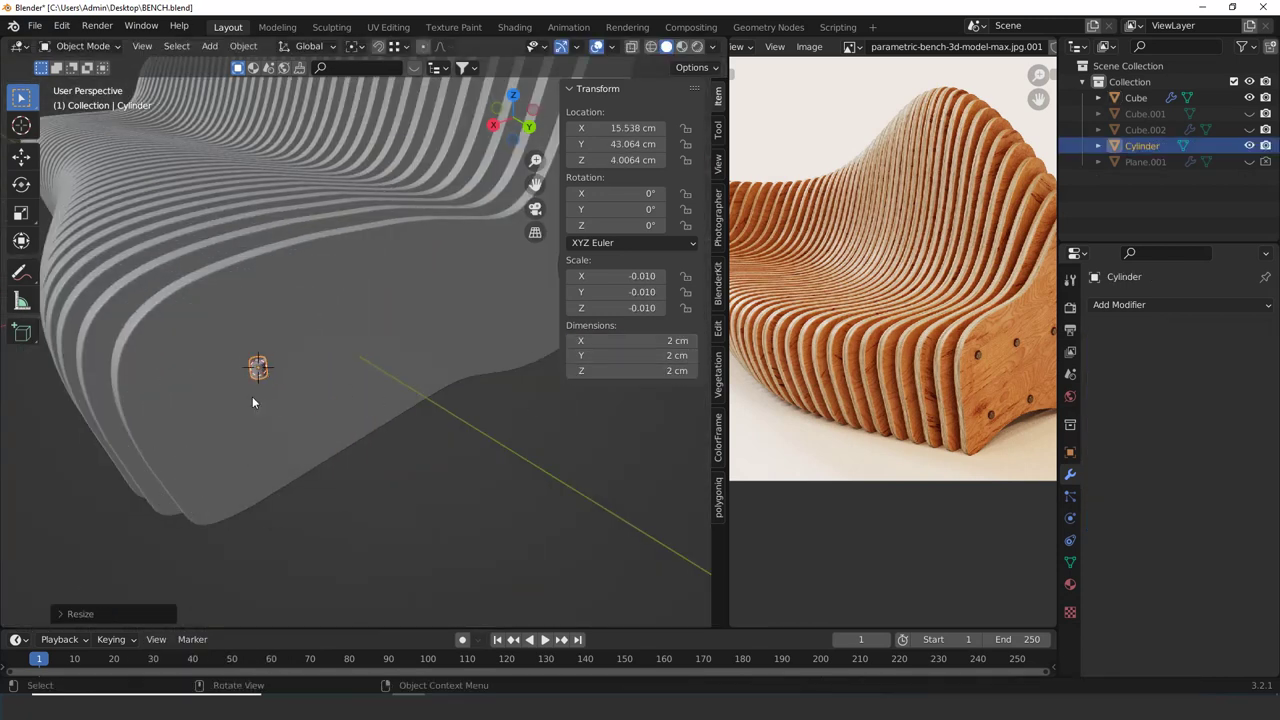
# Rotate the cylinder 90° about the X axis and show the bench in wireframe from the top
pyautogui.press('r')
pyautogui.press('x')
pyautogui.press('Return')
pyautogui.press('KP_7')
pyautogui.press('z')
pyautogui.click(133, 396)
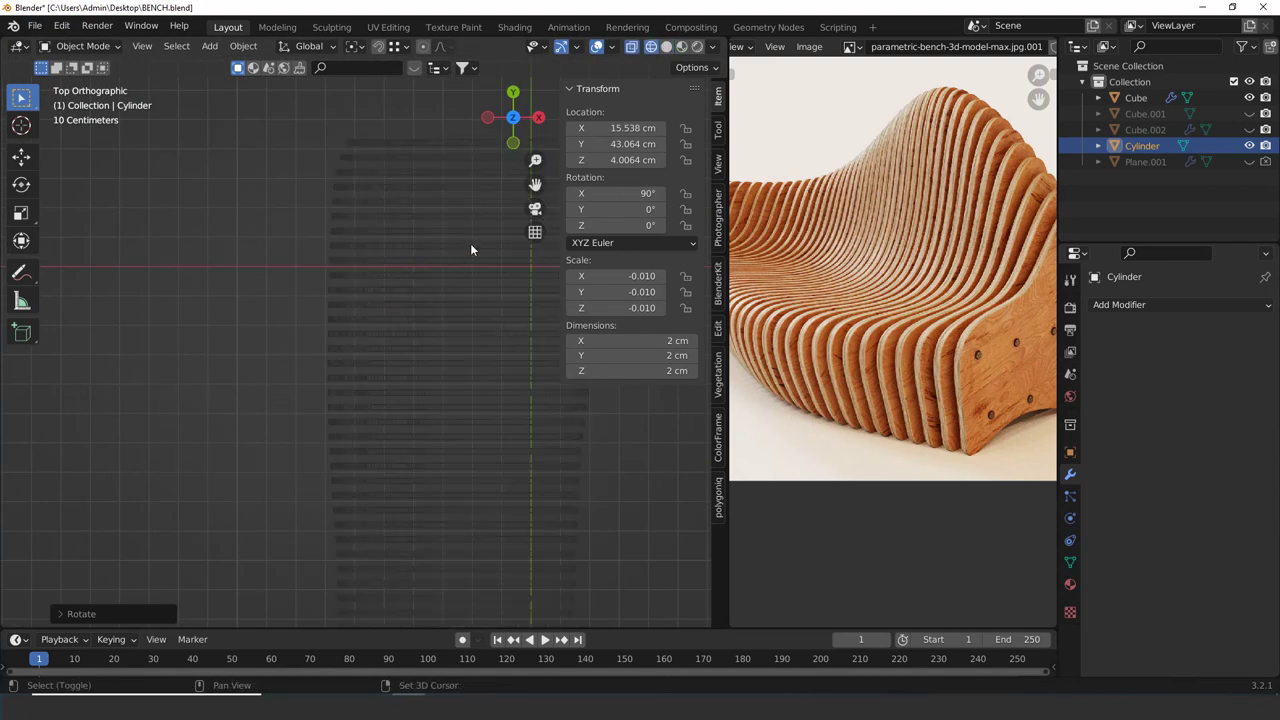
# In Edit Mode, move one end of the cylinder about 58 cm along negative Y so it runs through the slats
pyautogui.moveTo(374, 217); pyautogui.dragTo(371, 213)
pyautogui.scroll(5, 420, 218)
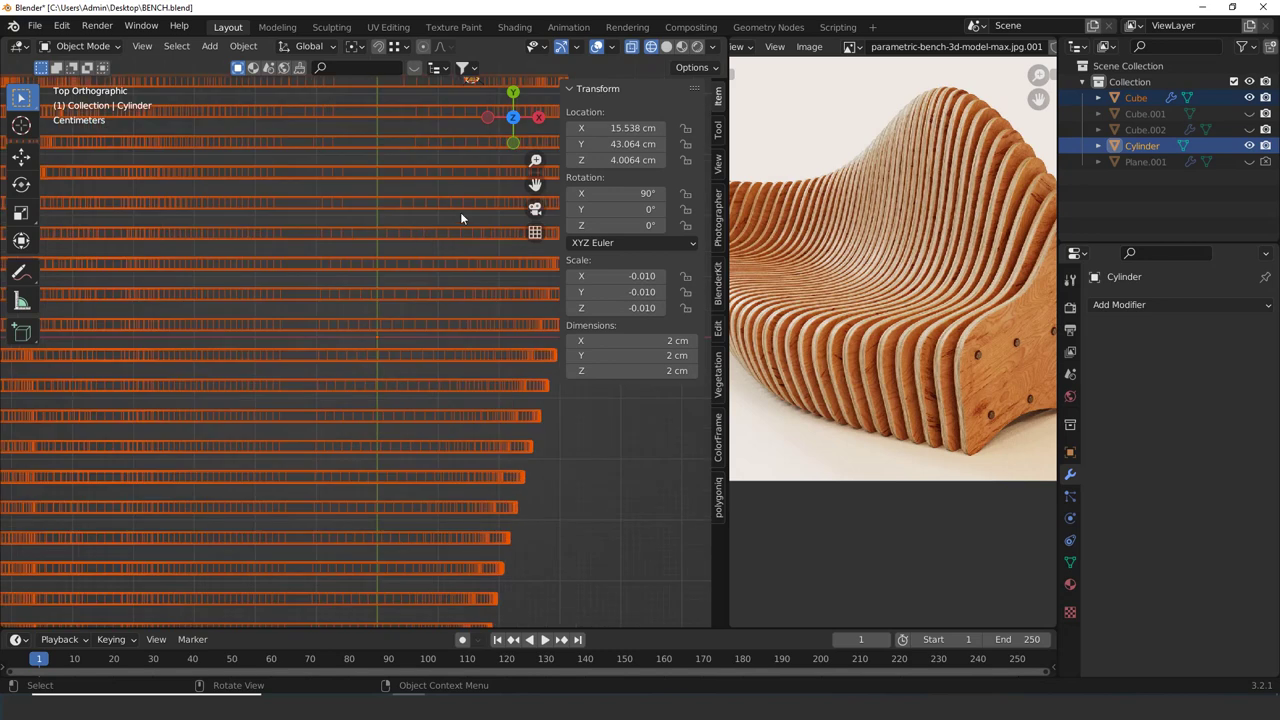
pyautogui.keyDown('shift'); pyautogui.moveTo(460, 212); pyautogui.dragTo(381, 225, button='middle'); pyautogui.keyUp('shift')
pyautogui.click(379, 187)
pyautogui.press('Tab')
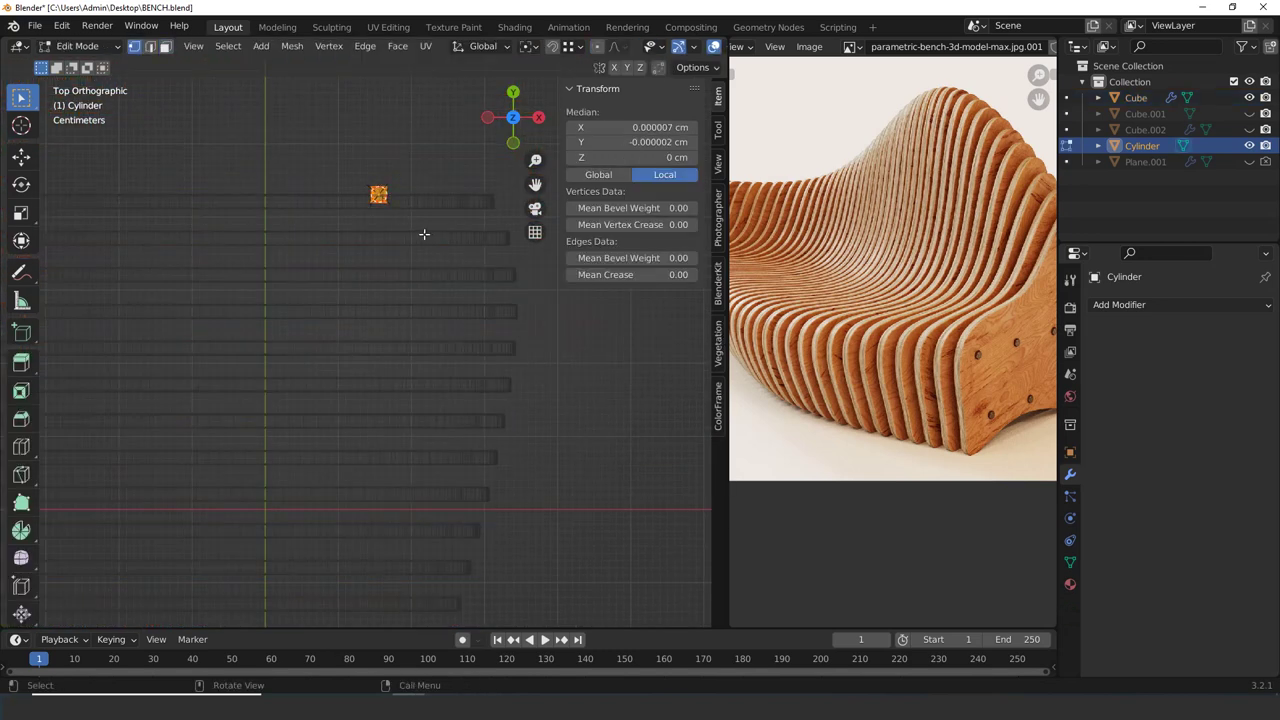
pyautogui.moveTo(331, 204); pyautogui.dragTo(331, 204)
pyautogui.press('g')
pyautogui.press('y')
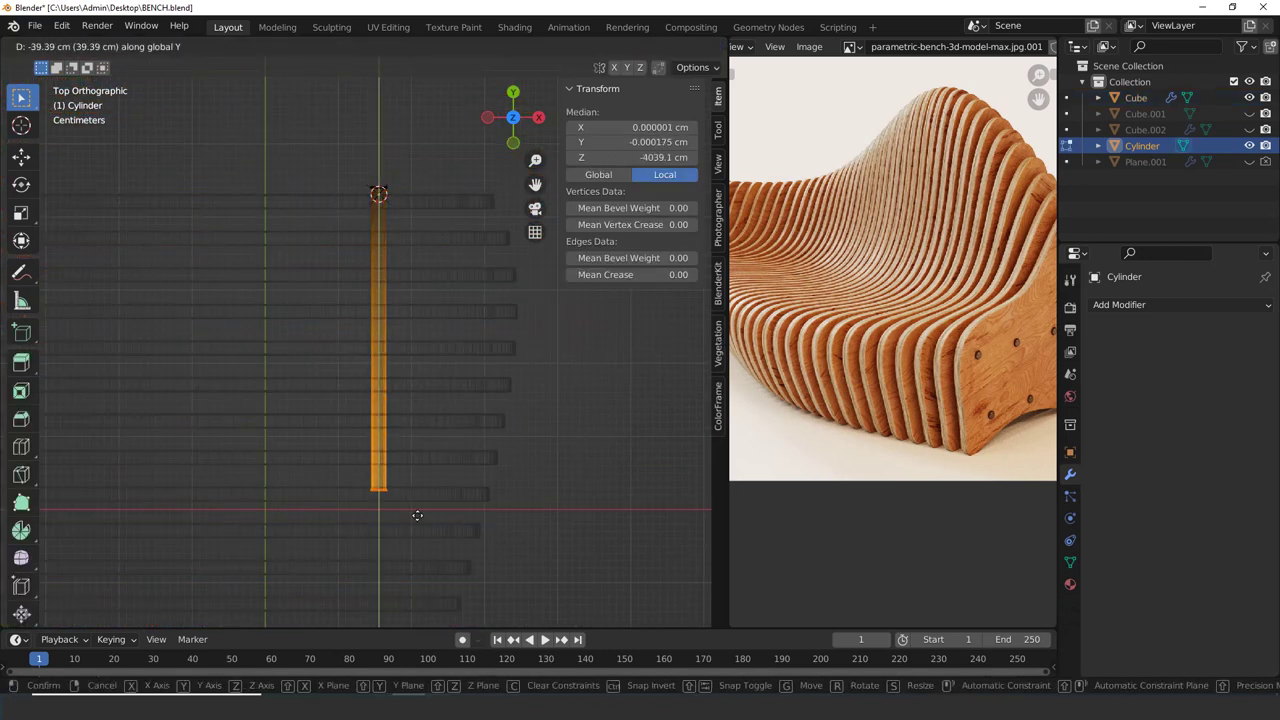
pyautogui.hotkey('shift', 'y')
pyautogui.press('y')
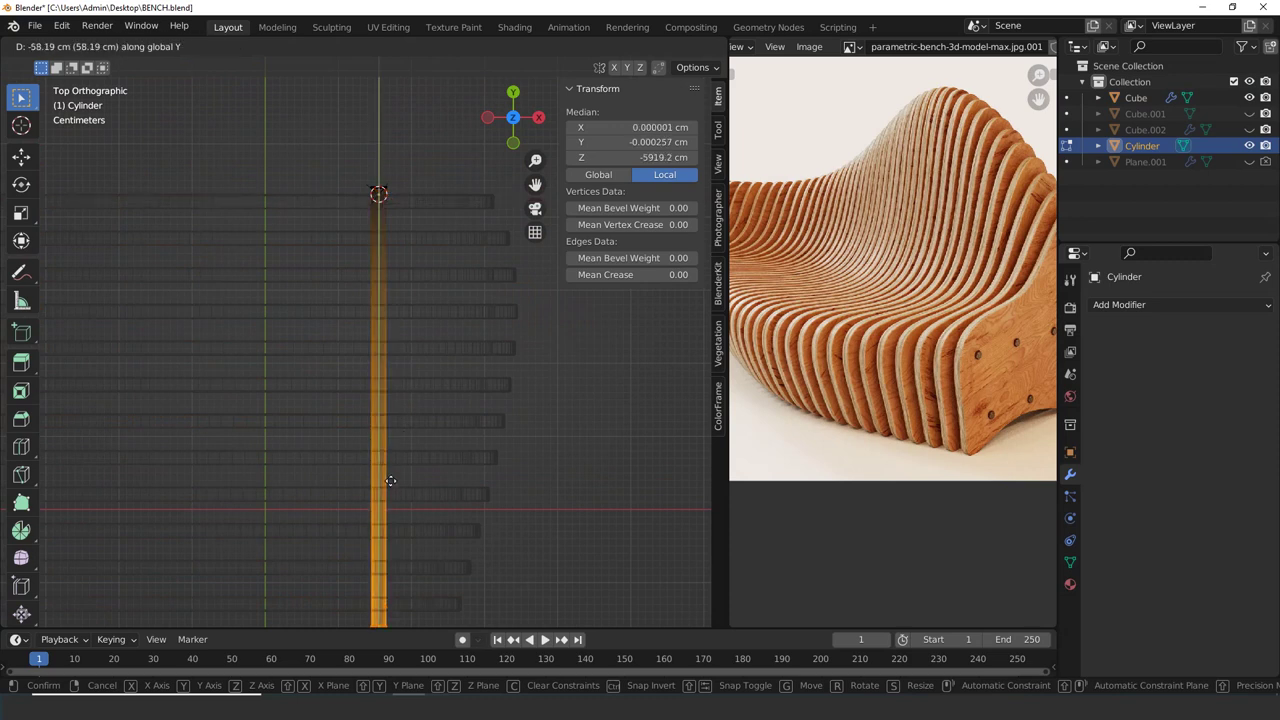
pyautogui.click(390, 481)
# Extend the same cylinder end along negative Y past the last slat, making the rod about 218 cm long
pyautogui.scroll(-10, 408, 303)
pyautogui.press('g')
pyautogui.press('x')
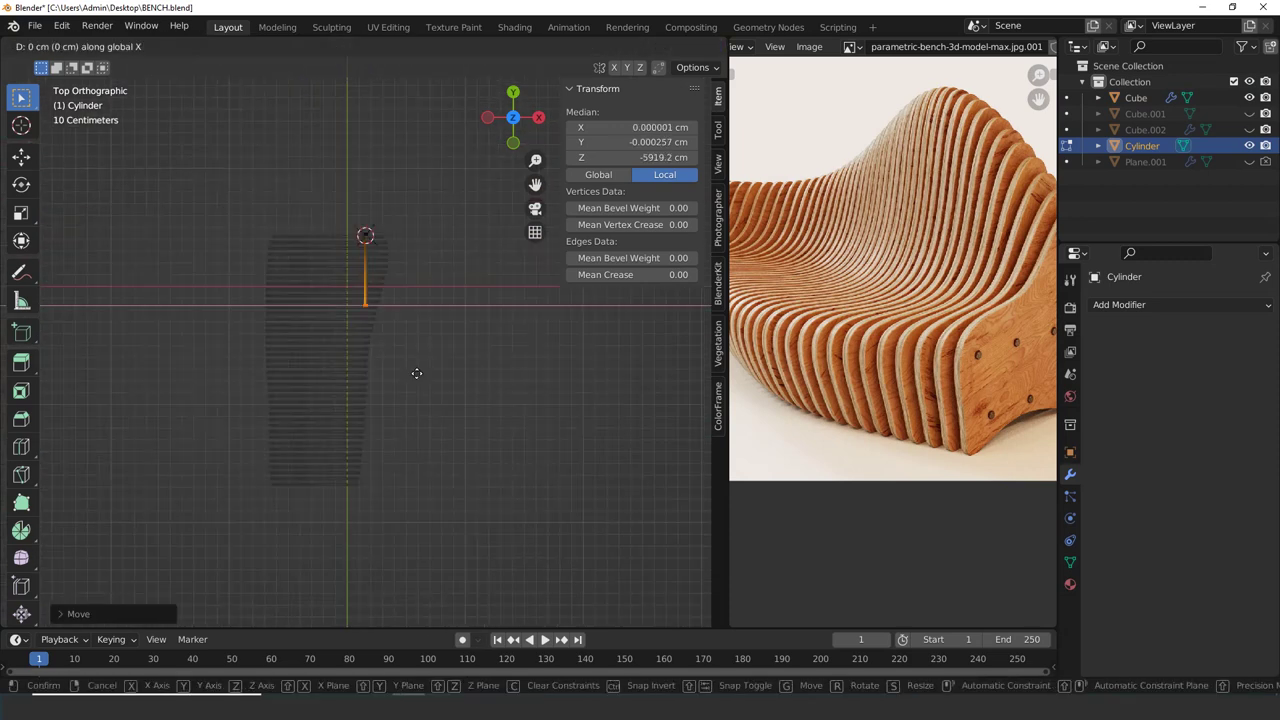
pyautogui.press('y')
pyautogui.click(427, 558)
pyautogui.press('Tab')
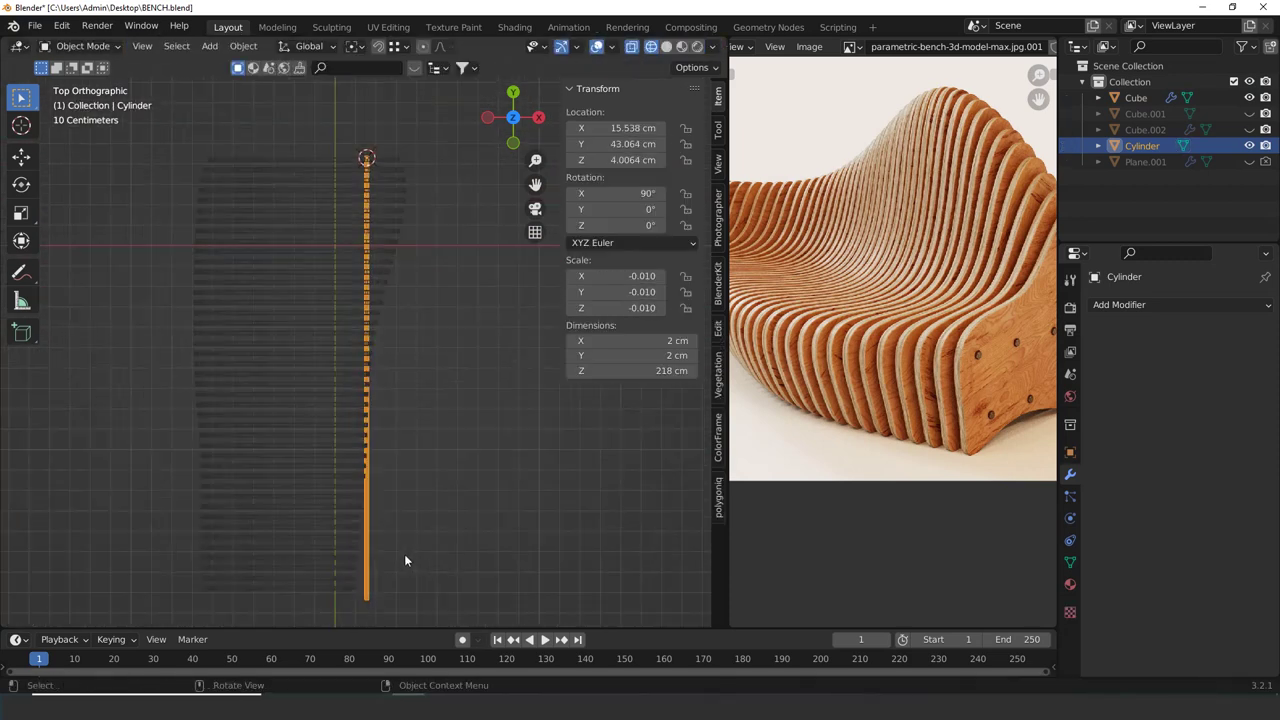
# Move the rod along X to about 4.1 cm so it sits well inside the slat outlines
pyautogui.scroll(3, 466, 417)
pyautogui.press('g')
pyautogui.press('x')
pyautogui.click(436, 530)
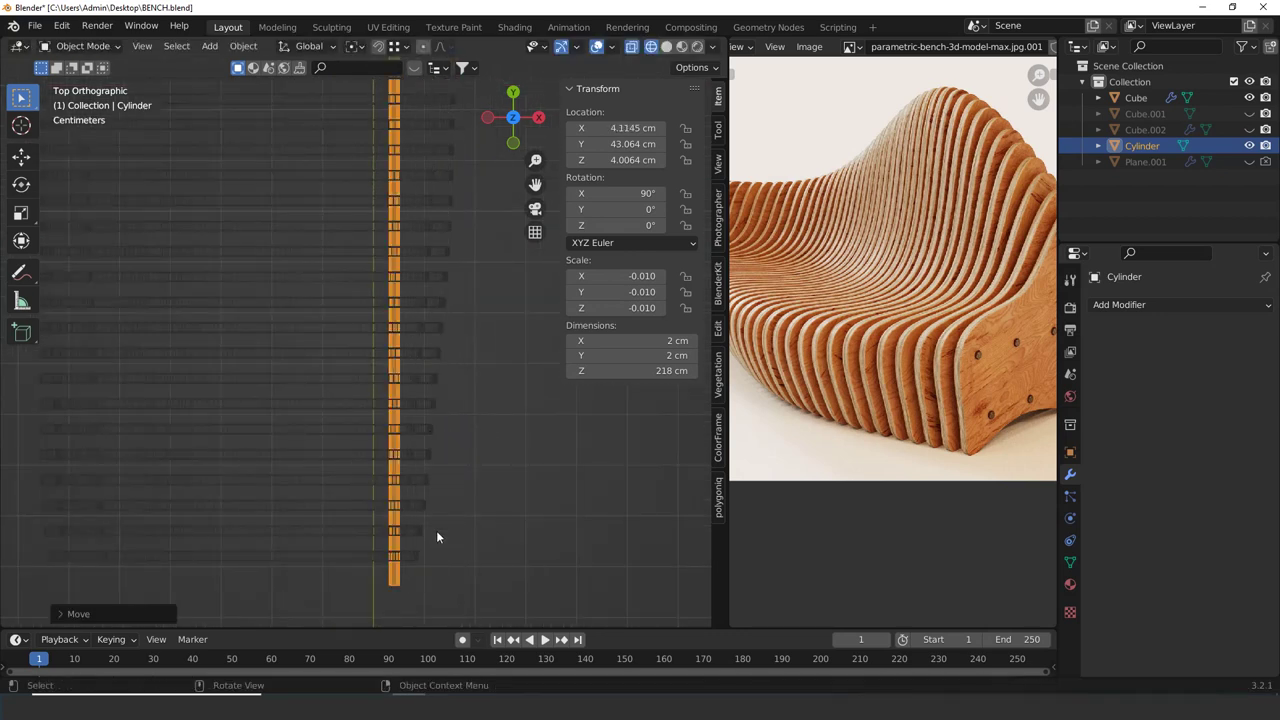
# Scale the rod along Y to about 214 cm long so its end protrudes slightly beyond the last slat
pyautogui.scroll(-3, 442, 402)
pyautogui.keyDown('shift'); pyautogui.moveTo(390, 519); pyautogui.dragTo(390, 545, button='middle'); pyautogui.keyUp('shift')
pyautogui.scroll(-2, 380, 450)
pyautogui.keyDown('shift'); pyautogui.moveTo(356, 163); pyautogui.dragTo(323, 331, button='middle'); pyautogui.keyUp('shift')
pyautogui.scroll(5, 321, 329)
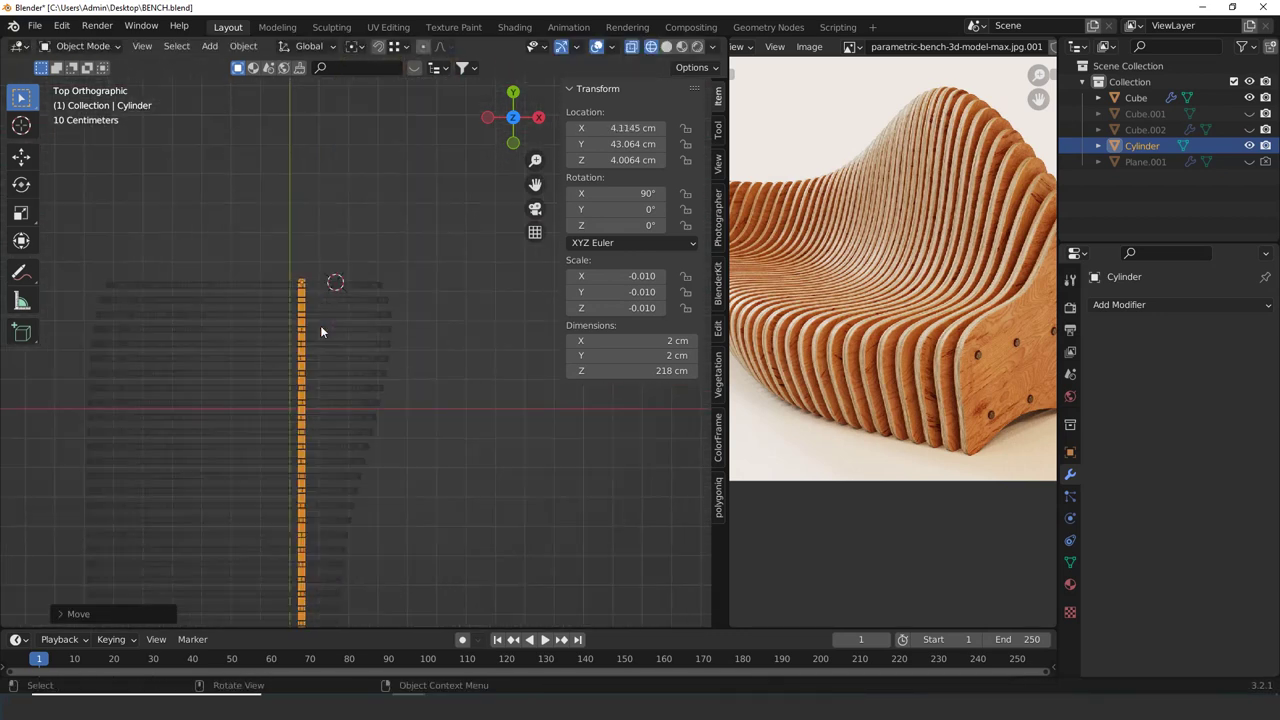
pyautogui.scroll(-5, 317, 380)
pyautogui.keyDown('shift'); pyautogui.moveTo(319, 486); pyautogui.dragTo(328, 207, button='middle'); pyautogui.keyUp('shift')
pyautogui.scroll(6, 343, 470)
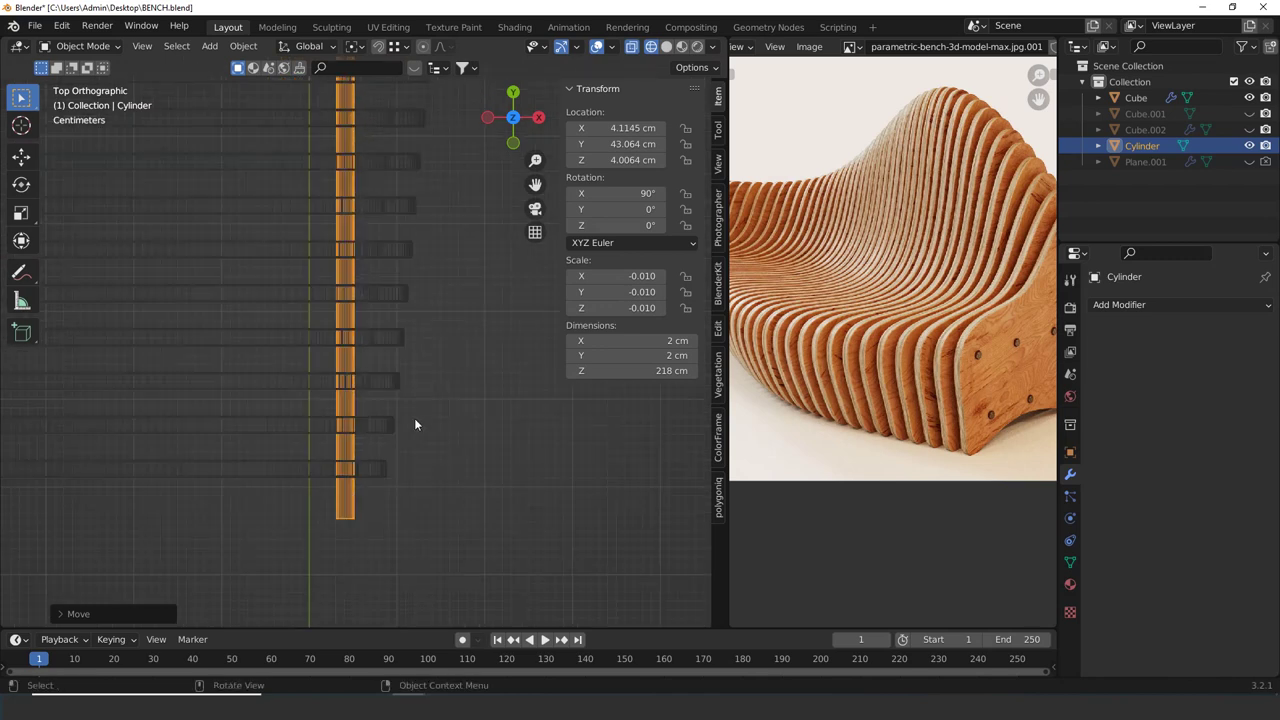
pyautogui.press('s')
pyautogui.press('y')
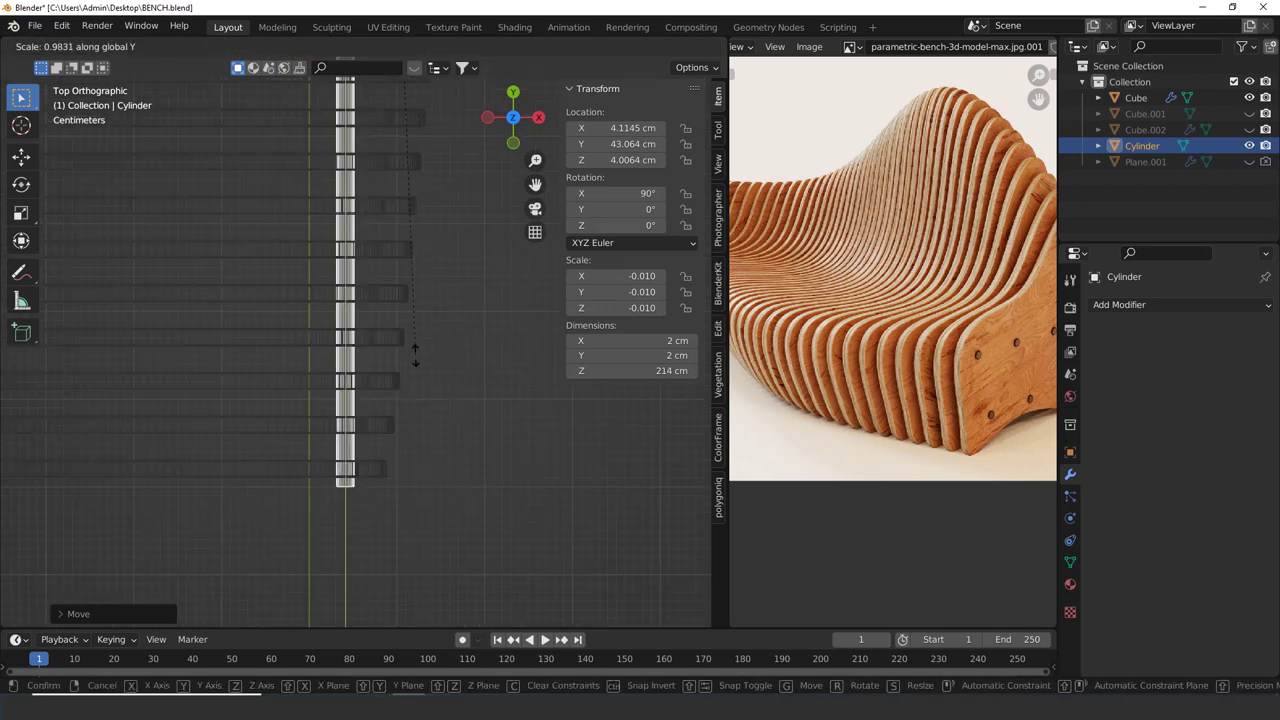
pyautogui.click(415, 356)
# Return the viewport to solid shading and examine the rod passing through the slats
pyautogui.press('Tab')
pyautogui.click(447, 475)
pyautogui.press('z')
pyautogui.click(557, 477)
pyautogui.press('Tab')
pyautogui.moveTo(600, 486); pyautogui.dragTo(349, 334, button='middle')
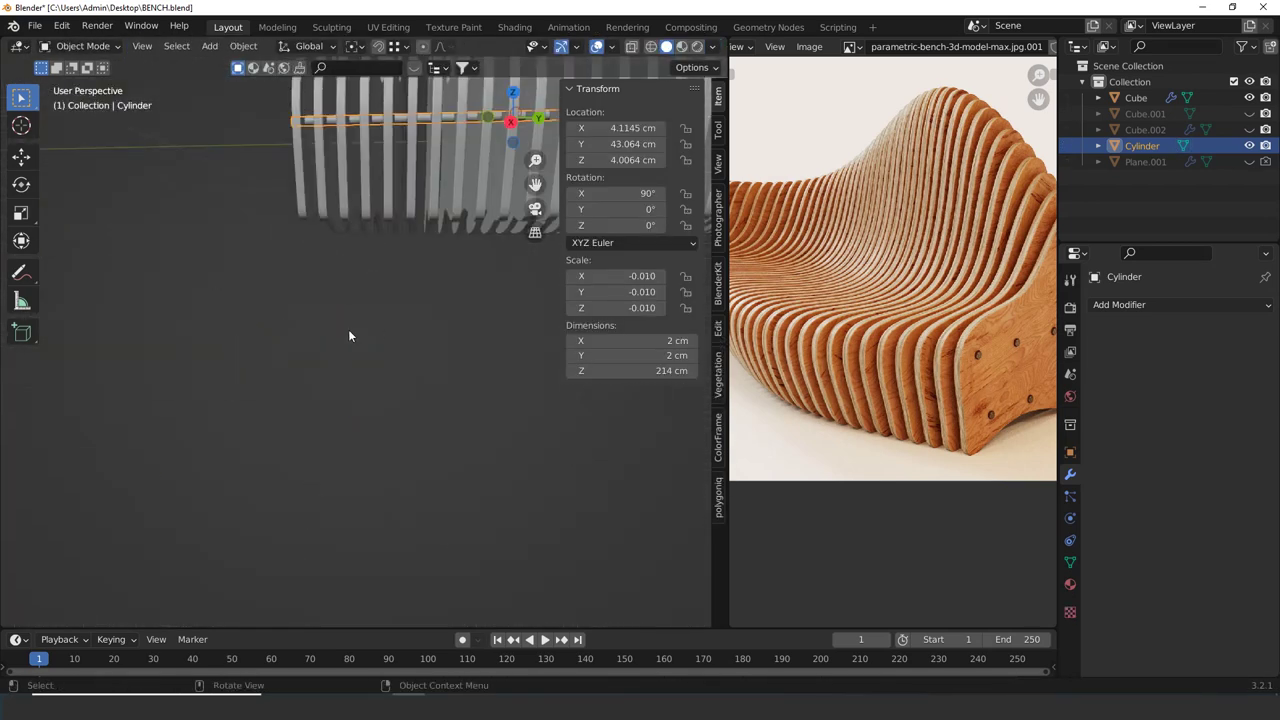
pyautogui.scroll(-3, 468, 404)
pyautogui.moveTo(416, 421); pyautogui.dragTo(329, 423, button='middle')
pyautogui.scroll(5, 291, 409)
# Duplicate the rod about 17 cm along negative X toward the middle of the end panel
pyautogui.click(353, 300)
pyautogui.moveTo(353, 298); pyautogui.dragTo(349, 339, button='middle')
pyautogui.hotkey('shift', 'd')
pyautogui.press('x')
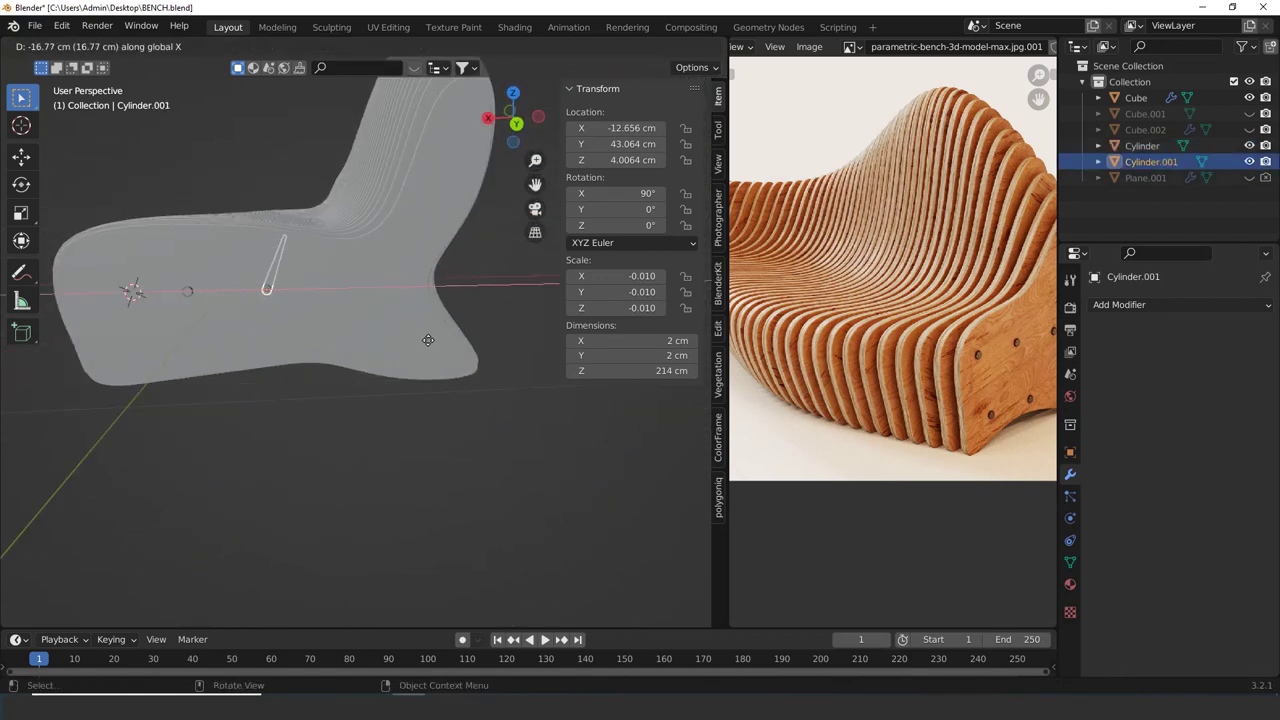
pyautogui.click(428, 340)
# Duplicate the middle rod to X about -29.5 cm, and duplicate all three rods downward along Z as a lower row
pyautogui.hotkey('shift', 'd')
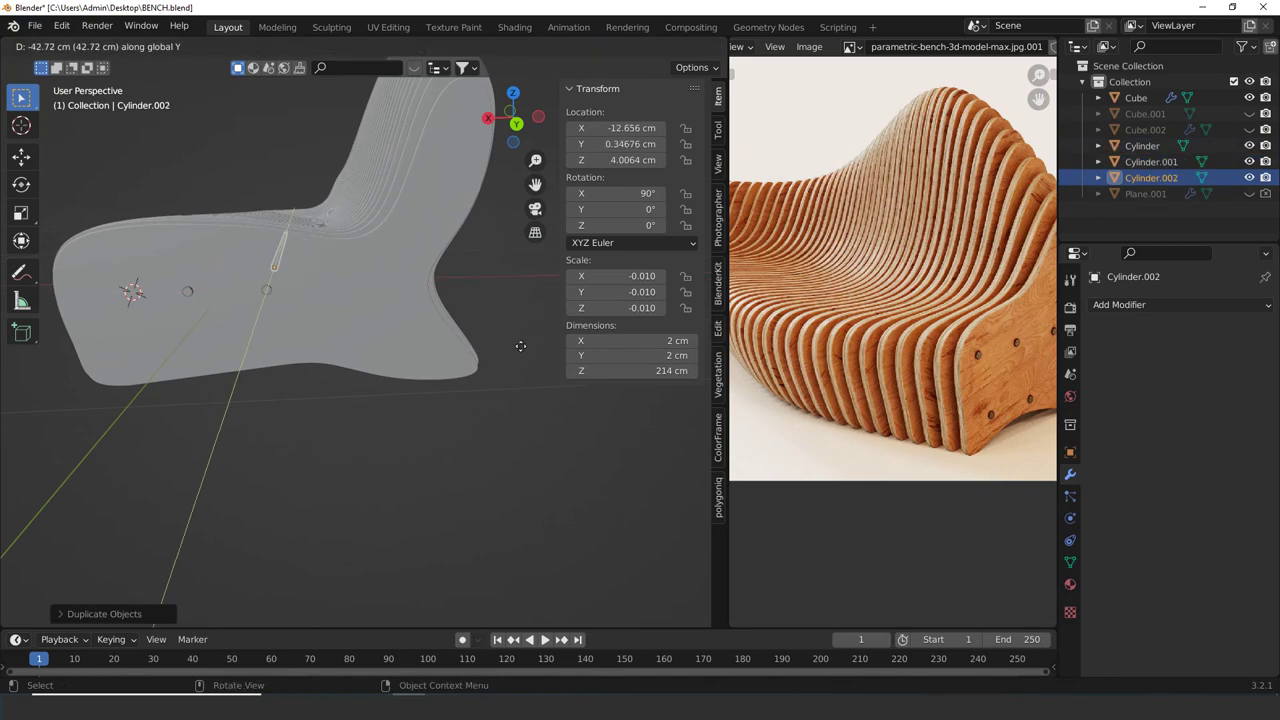
pyautogui.click(505, 366)
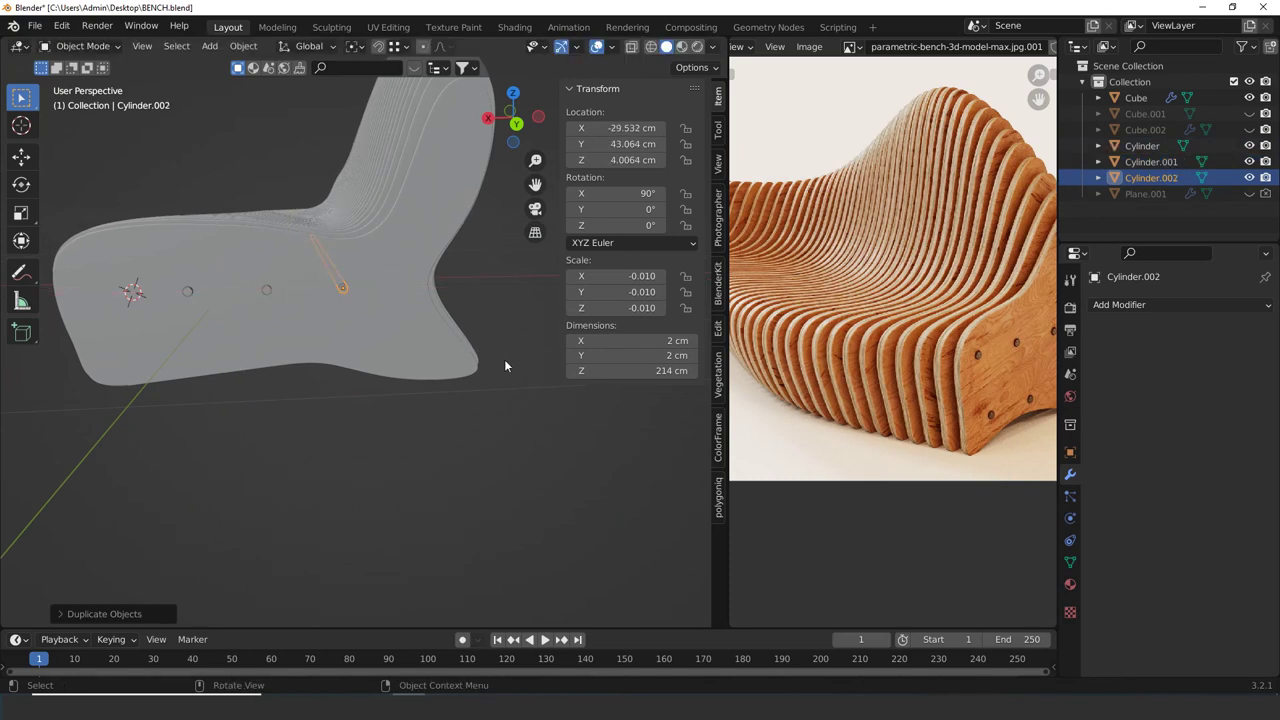
pyautogui.keyDown('shift'); pyautogui.click(268, 291); pyautogui.keyUp('shift')
pyautogui.keyDown('shift'); pyautogui.click(188, 291); pyautogui.keyUp('shift')
pyautogui.hotkey('shift', 'd')
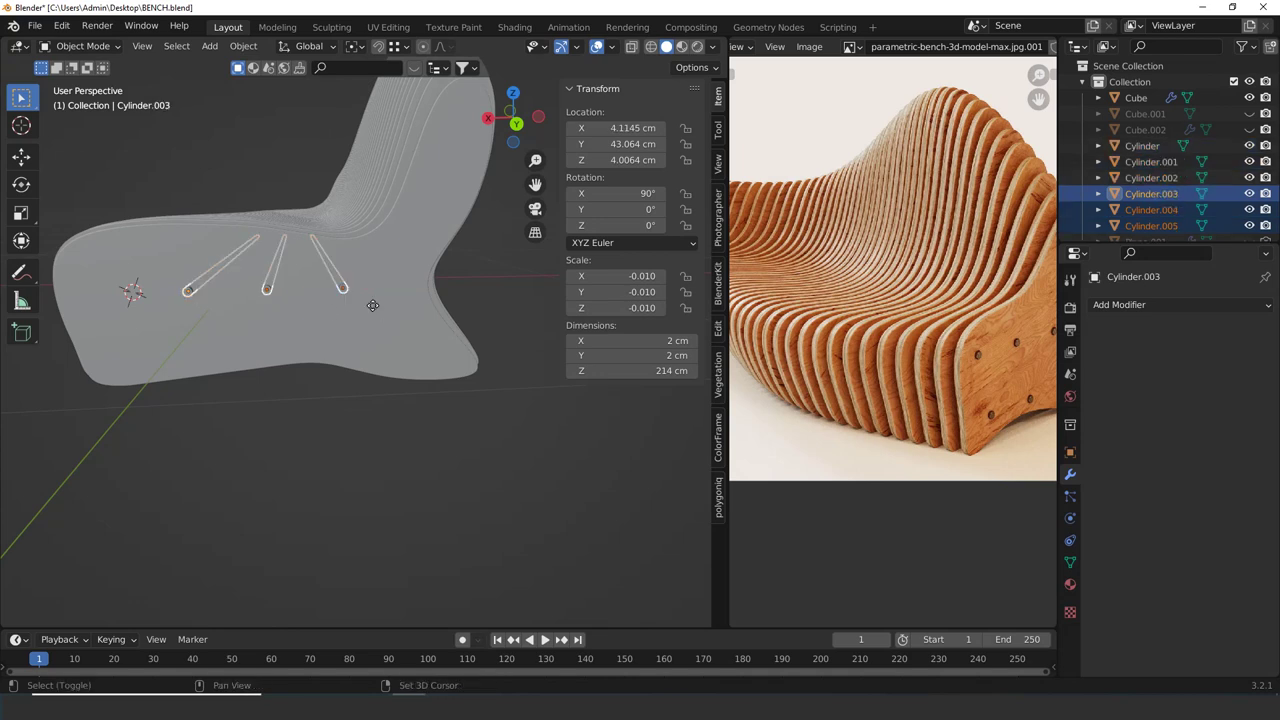
pyautogui.press('z')
pyautogui.click(373, 356)
pyautogui.click(314, 430)
# Duplicate the rearmost upper rod into the backrest at X about -49.8 cm and Z about 34 cm
pyautogui.moveTo(314, 430); pyautogui.dragTo(157, 378, button='middle')
pyautogui.click(118, 382)
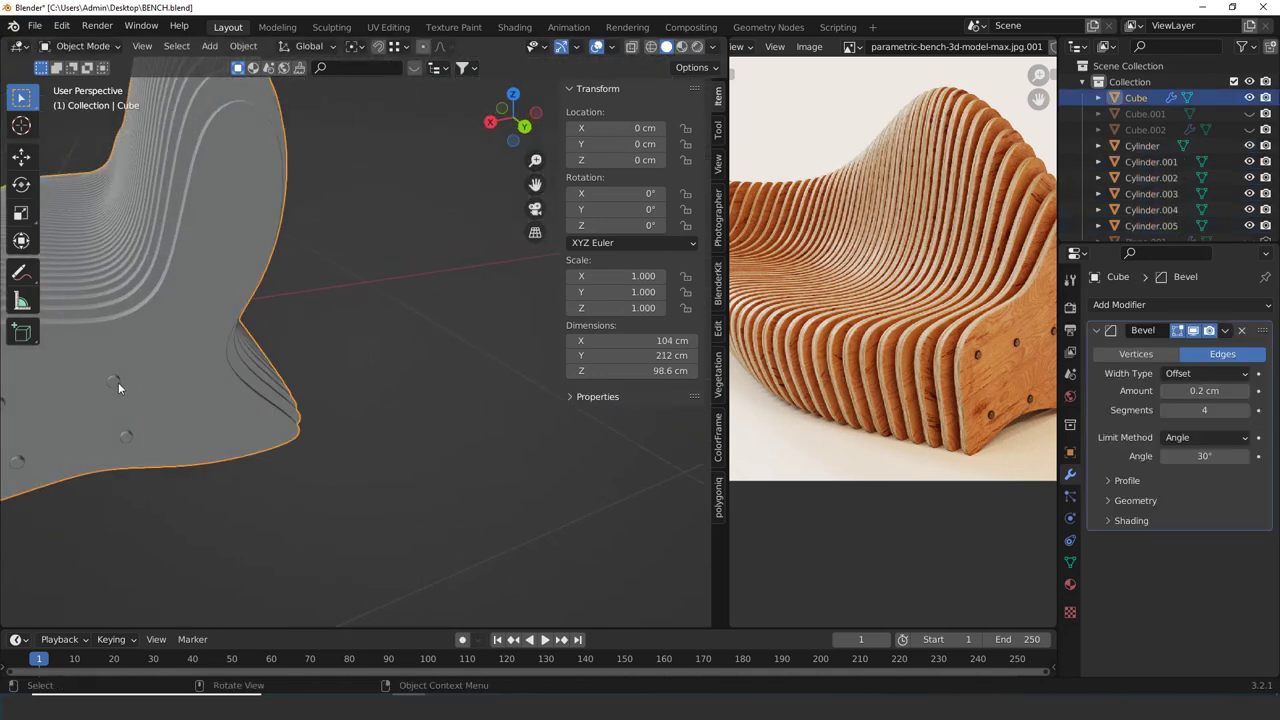
pyautogui.click(118, 382)
pyautogui.hotkey('shift', 'd')
pyautogui.hotkey('shift', 'x')
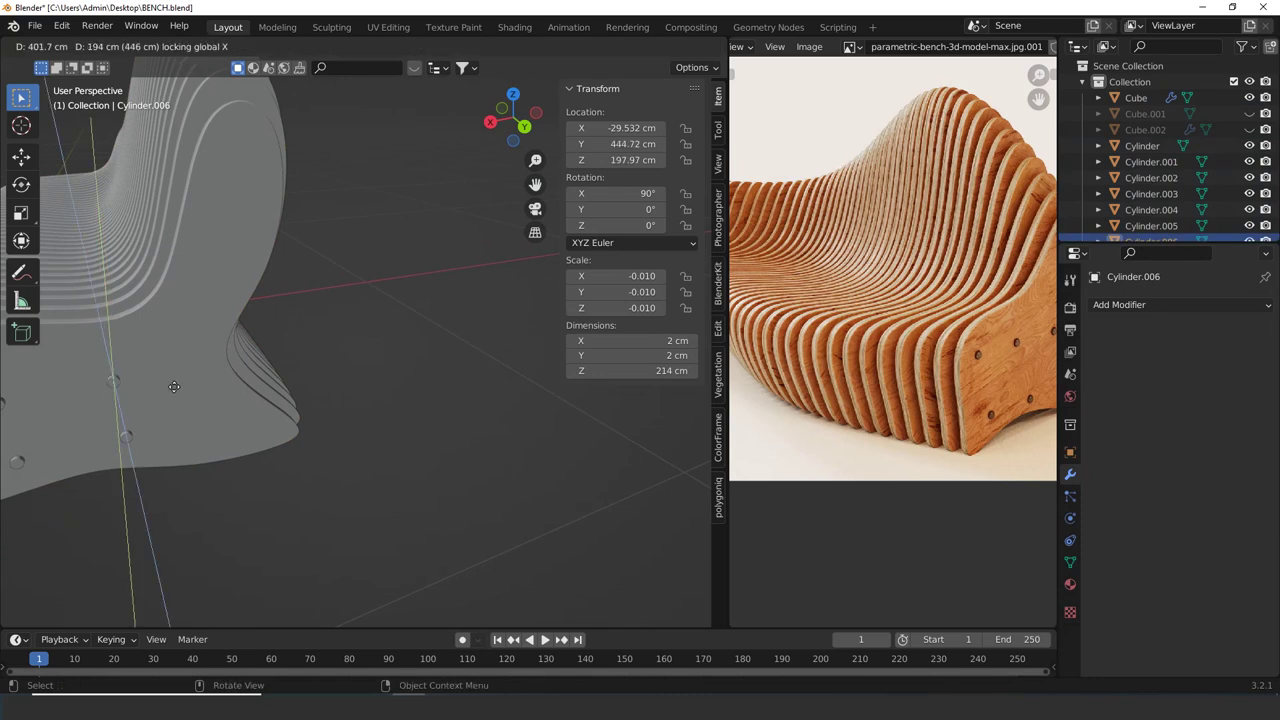
pyautogui.press('x')
pyautogui.press('z')
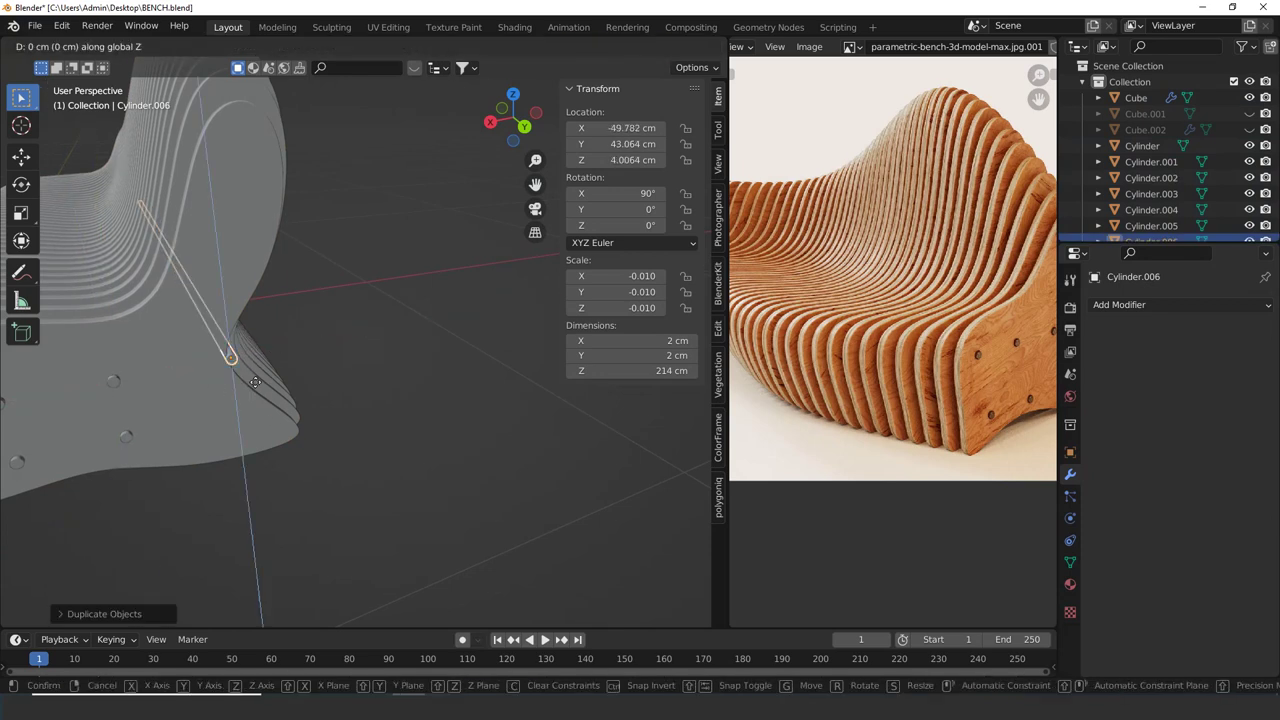
pyautogui.click(258, 224)
# Check the rods from the bench's front side and save the file as BENCH.blend
pyautogui.scroll(-5, 391, 315)
pyautogui.moveTo(391, 315); pyautogui.dragTo(442, 327, button='middle')
pyautogui.click(561, 512)
pyautogui.moveTo(561, 512); pyautogui.dragTo(400, 455, button='middle')
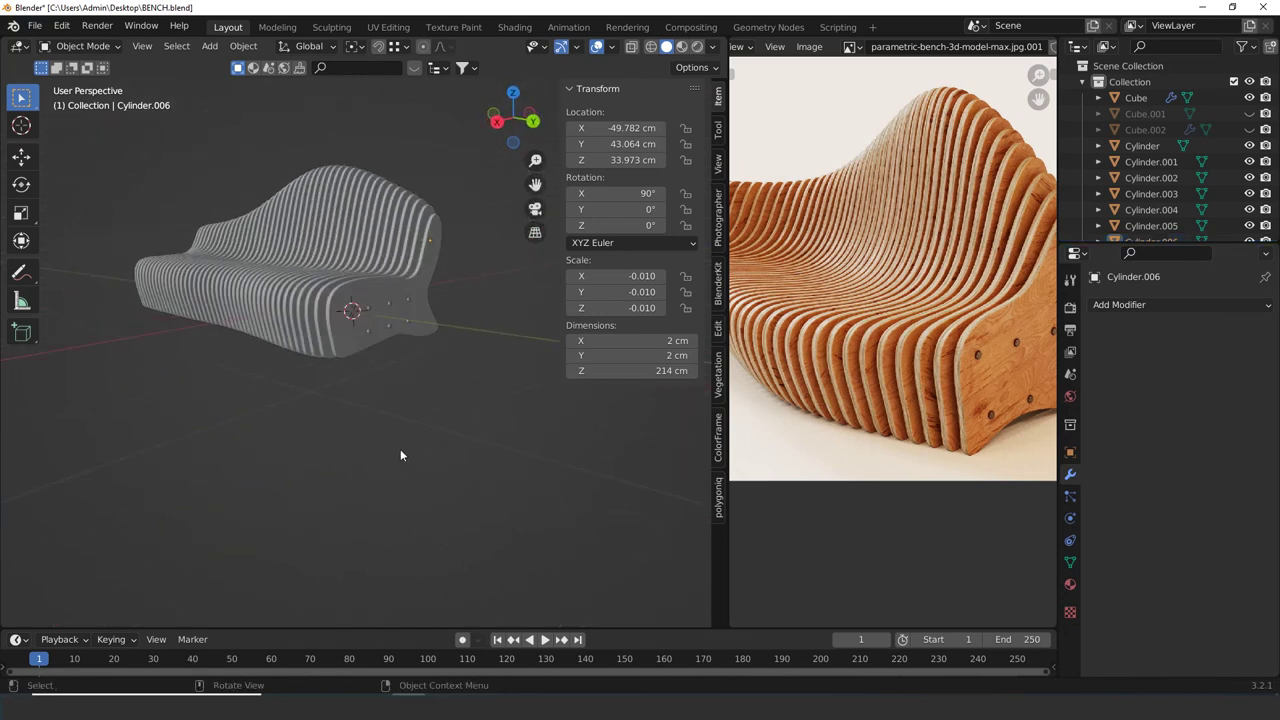
pyautogui.scroll(4, 284, 367)
pyautogui.scroll(-3, 314, 376)
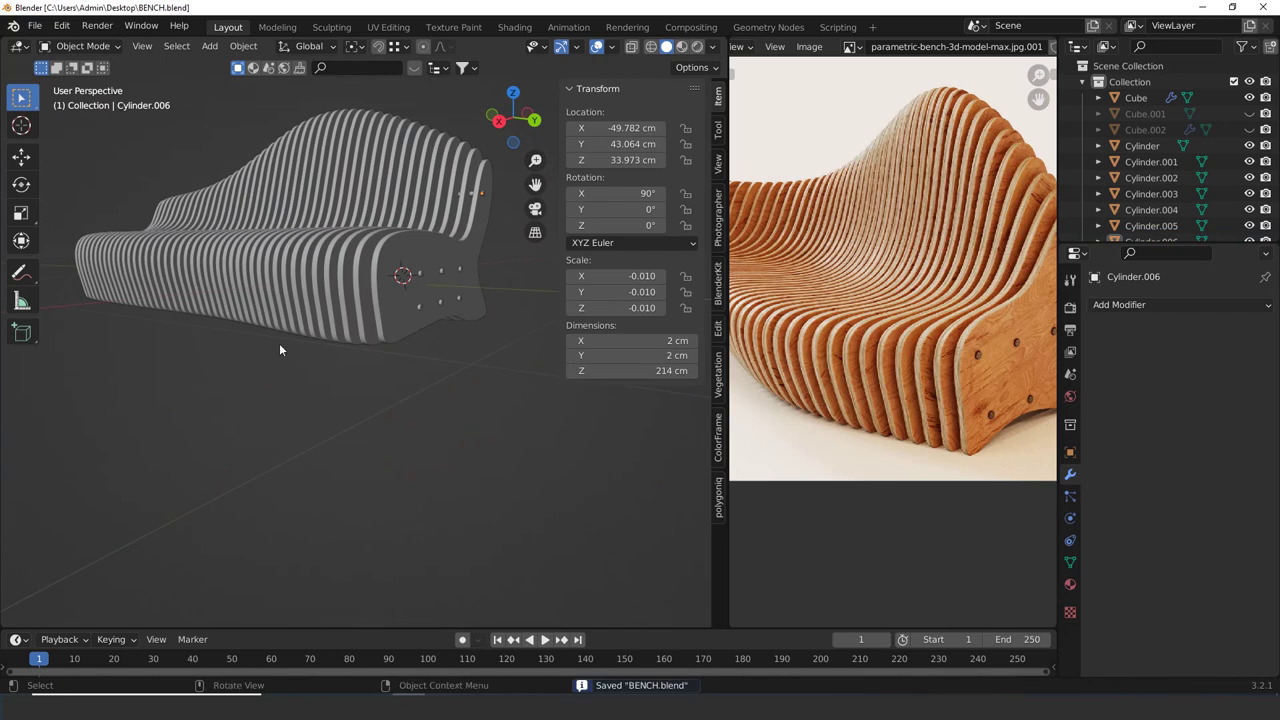
pyautogui.click(34, 25)
# Add a plane as the floor and scale it up to about 586 cm square
pyautogui.scroll(-2, 308, 397)
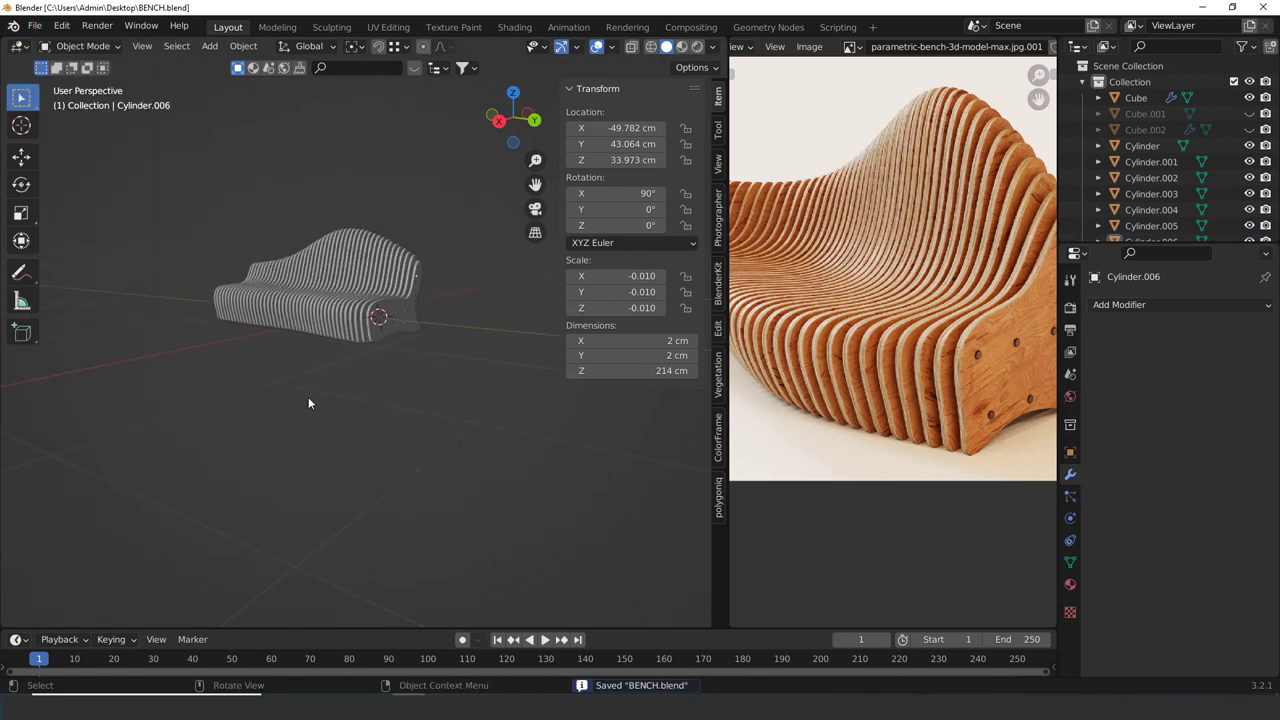
pyautogui.scroll(4, 322, 420)
pyautogui.scroll(-2, 290, 357)
pyautogui.hotkey('shift', 'a')
pyautogui.click(335, 297)
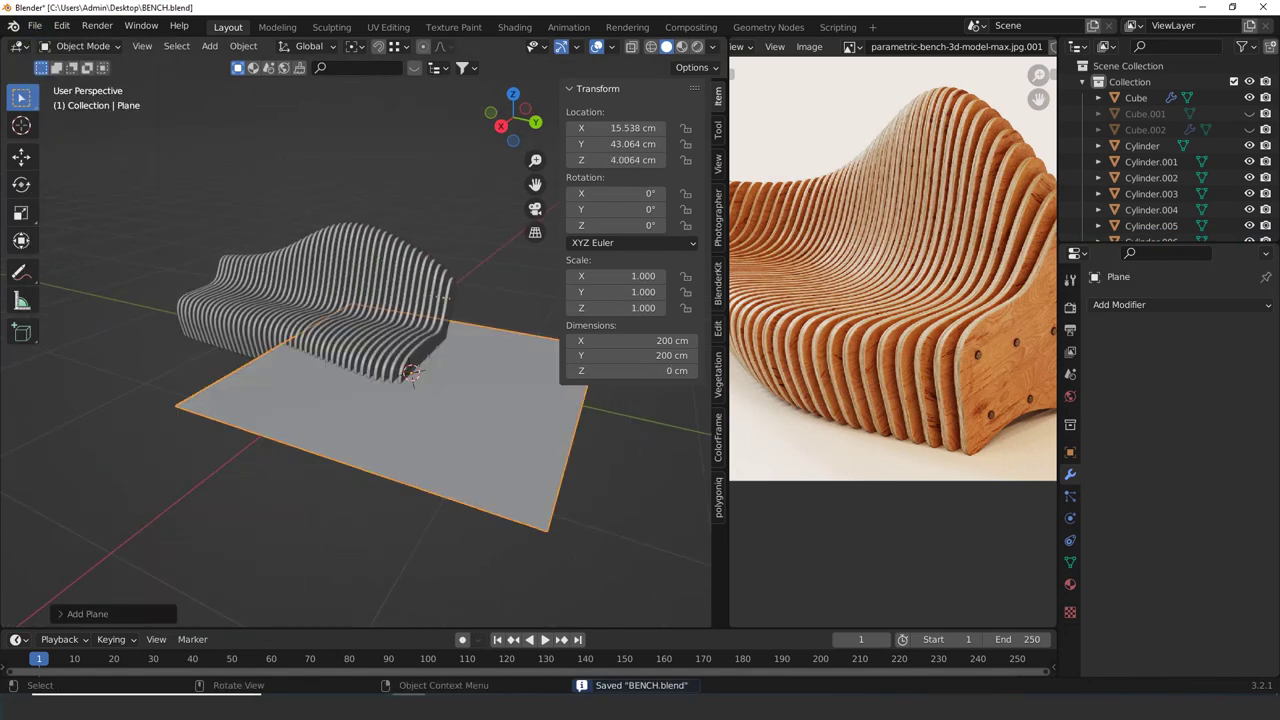
pyautogui.press('s')
pyautogui.click(521, 370)
# Reset the floor plane's location to the origin and lower it along Z to about -18.3 cm
pyautogui.moveTo(440, 399)
pyautogui.mouseDown(button='middle')
pyautogui.moveTo(434, 370)
pyautogui.moveTo(436, 399)
pyautogui.mouseUp(button='middle')
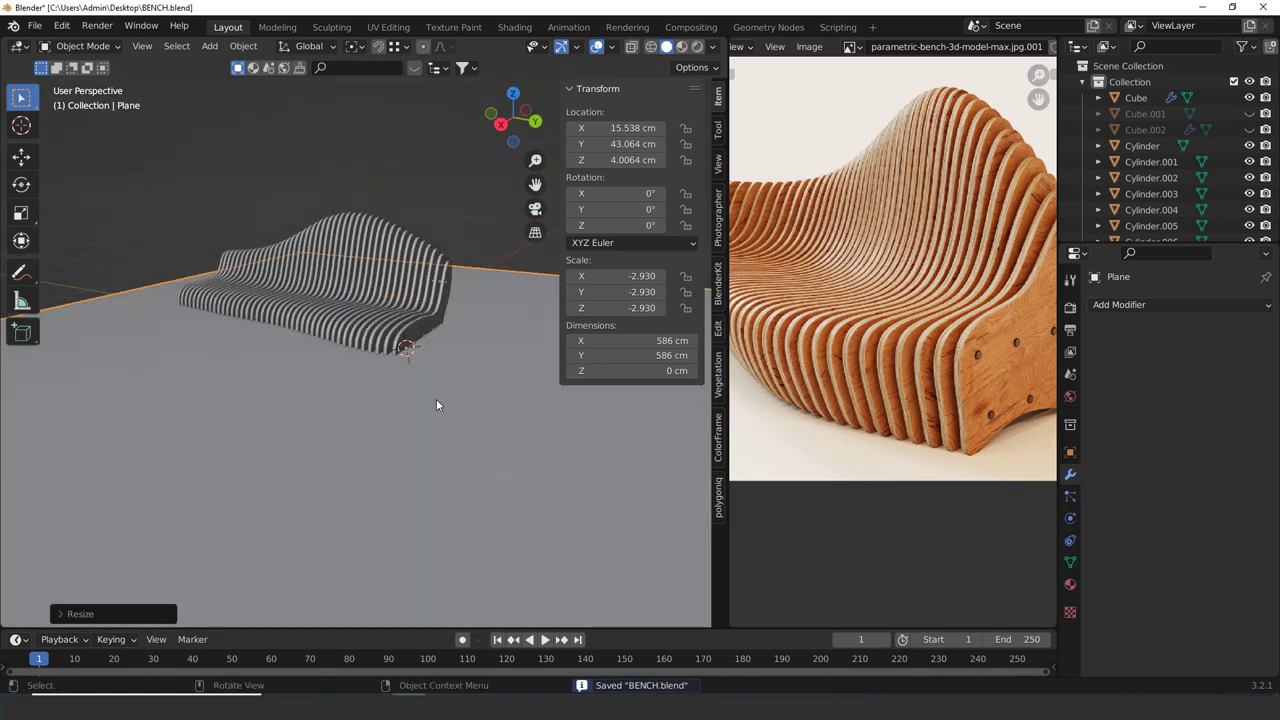
pyautogui.hotkey('alt', 'g')
pyautogui.scroll(-1, 425, 394)
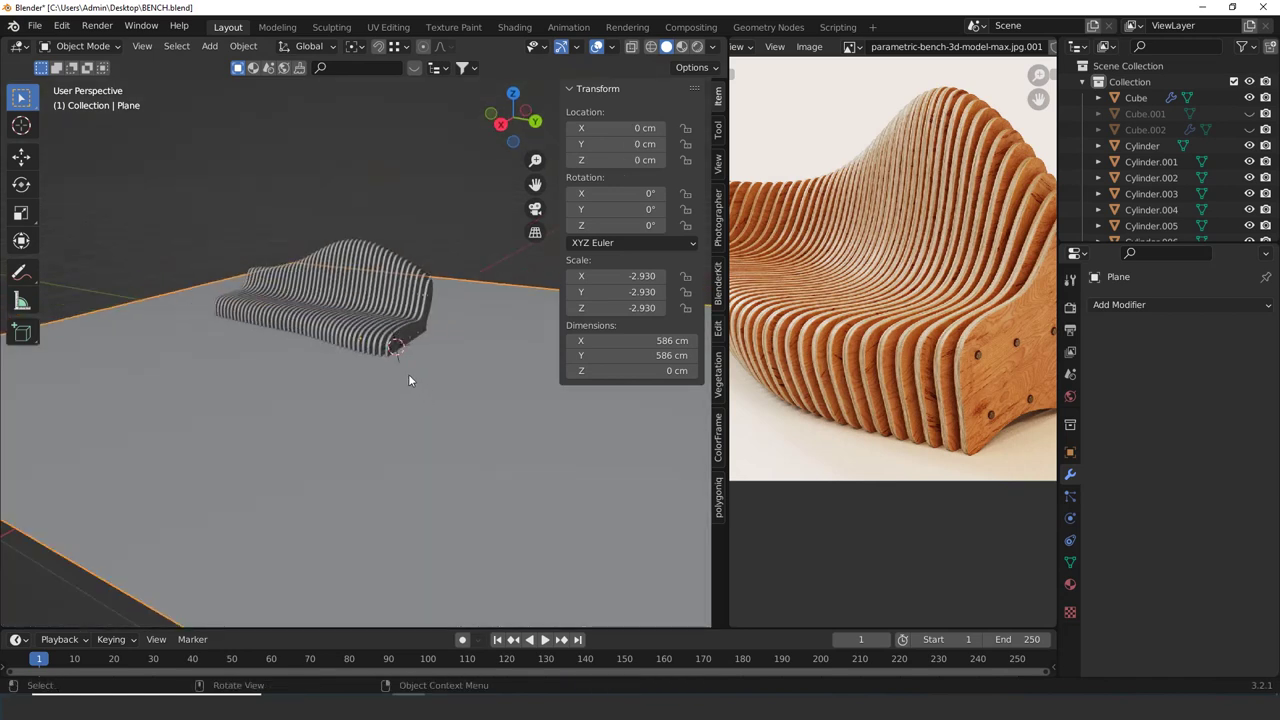
pyautogui.press('g')
pyautogui.press('z')
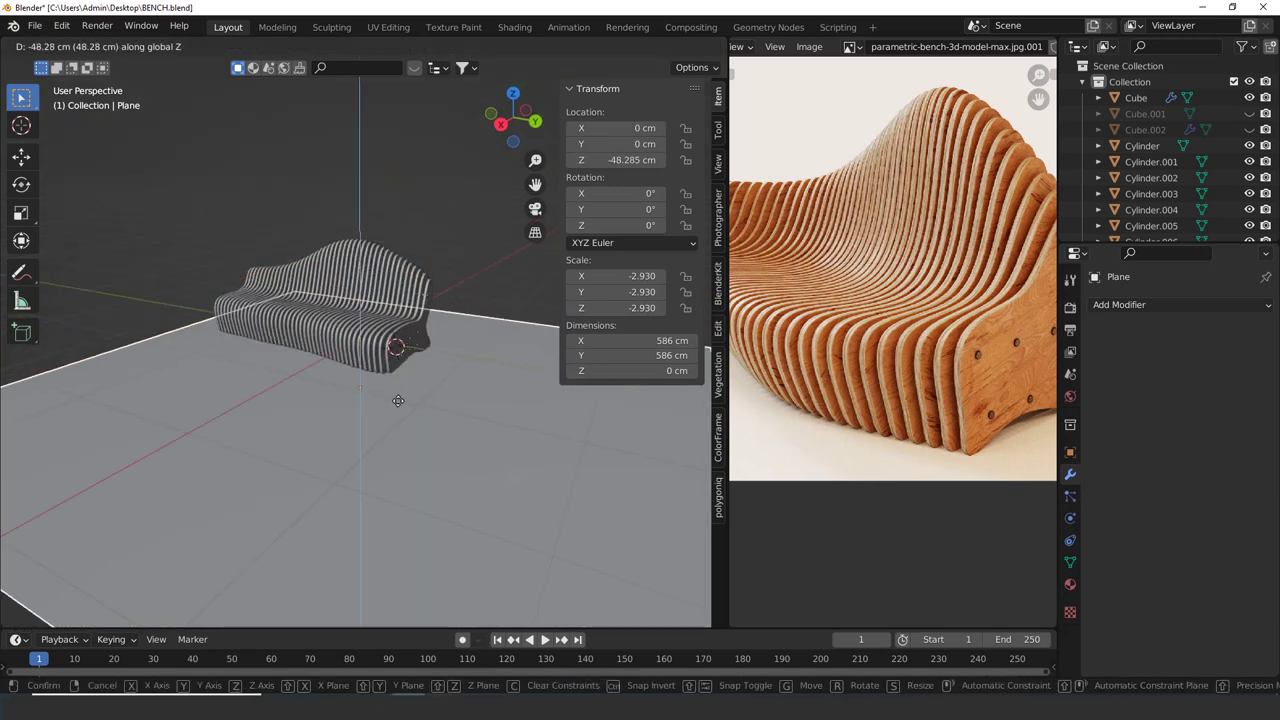
pyautogui.click(425, 358)
# Lower the floor plane to Z about -18.7 cm so it meets the underside of the bench
pyautogui.moveTo(414, 364); pyautogui.dragTo(307, 364, button='middle')
pyautogui.scroll(5, 300, 360)
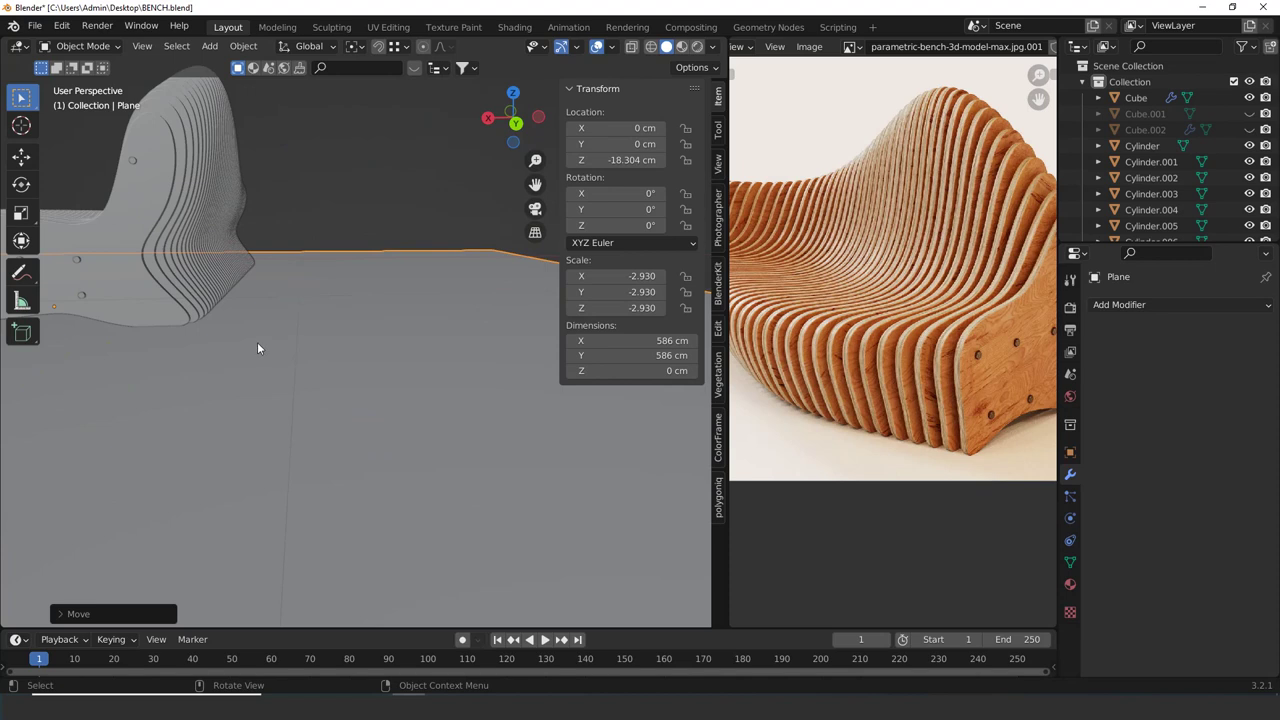
pyautogui.press('g')
pyautogui.press('z')
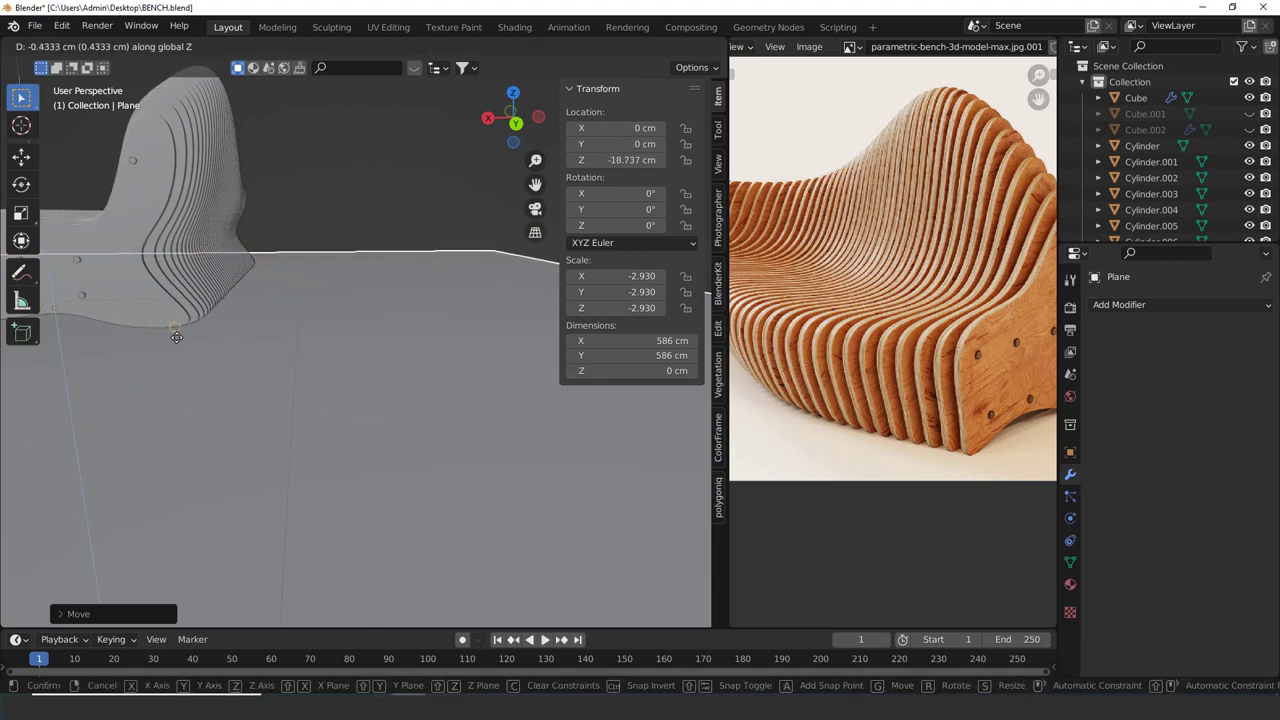
pyautogui.click(198, 351)
pyautogui.scroll(-5, 198, 351)
pyautogui.moveTo(198, 351); pyautogui.dragTo(285, 362, button='middle')
pyautogui.moveTo(466, 241); pyautogui.dragTo(359, 357, button='middle')
pyautogui.hotkey('shift', 's')
pyautogui.press('Escape')
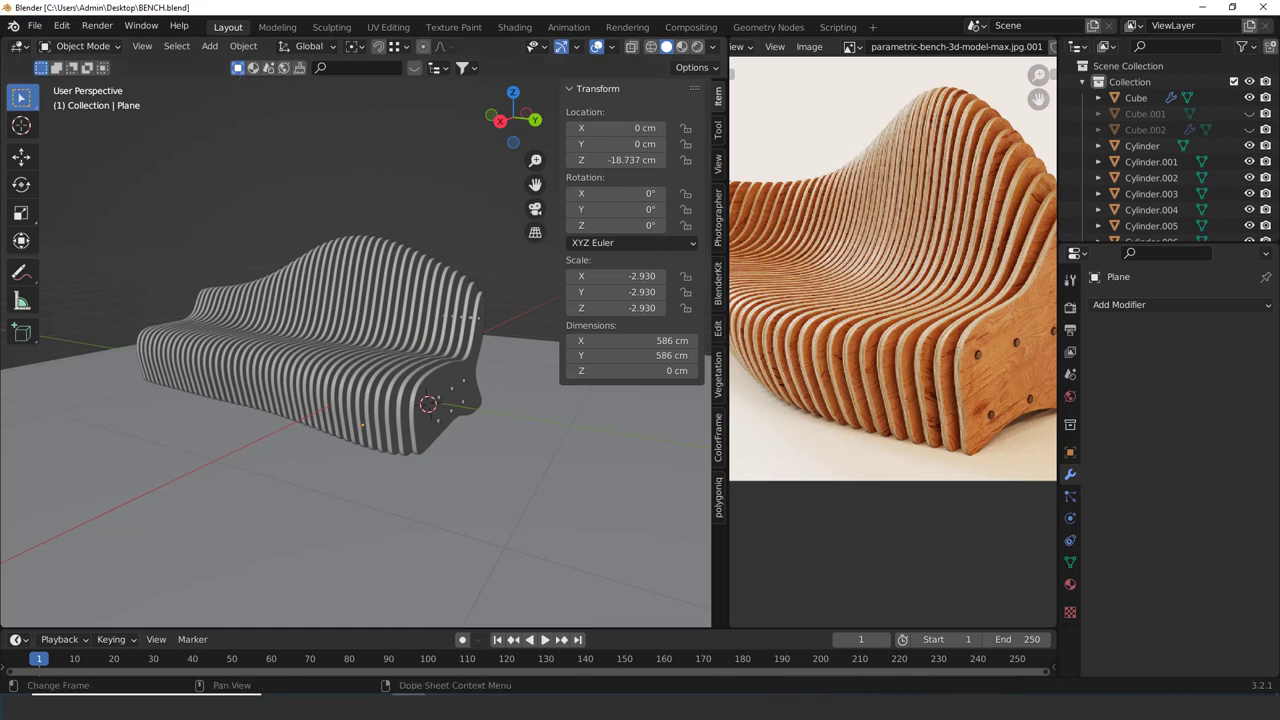
# Switch to the Brave browser and open the BlenderKit website
pyautogui.click(441, 708)
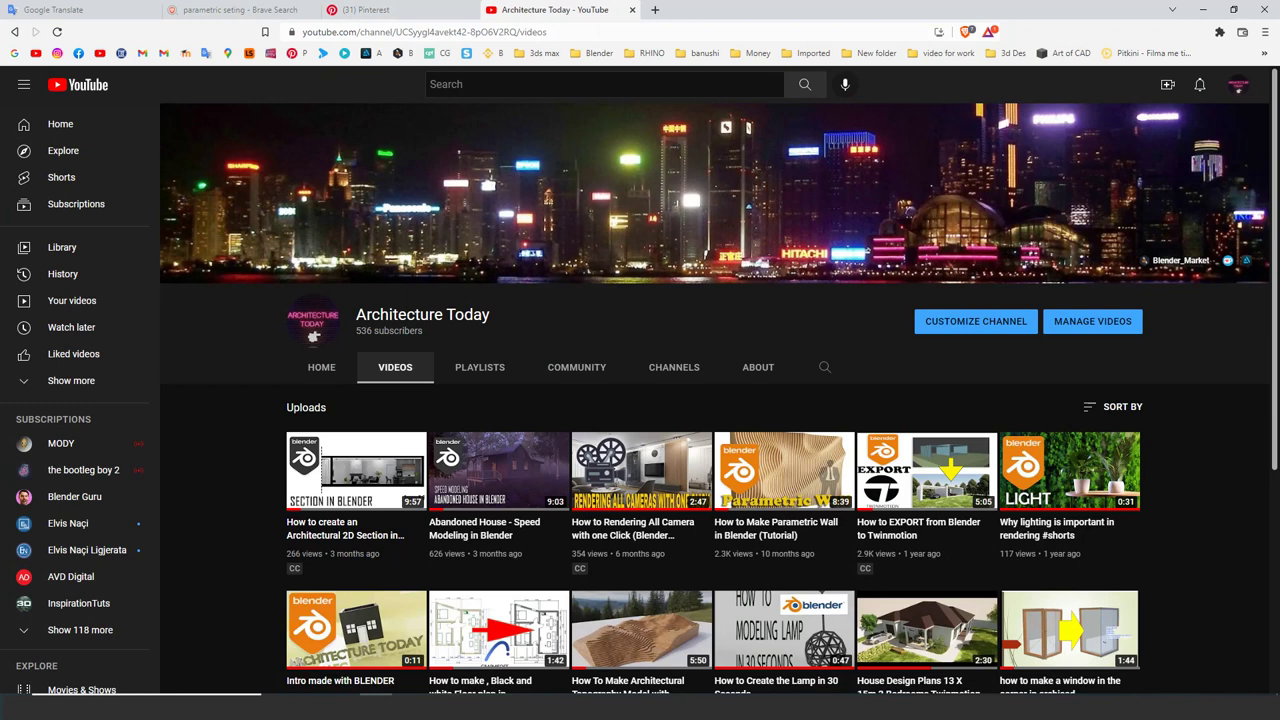
pyautogui.hotkey('ctrl', 'l')
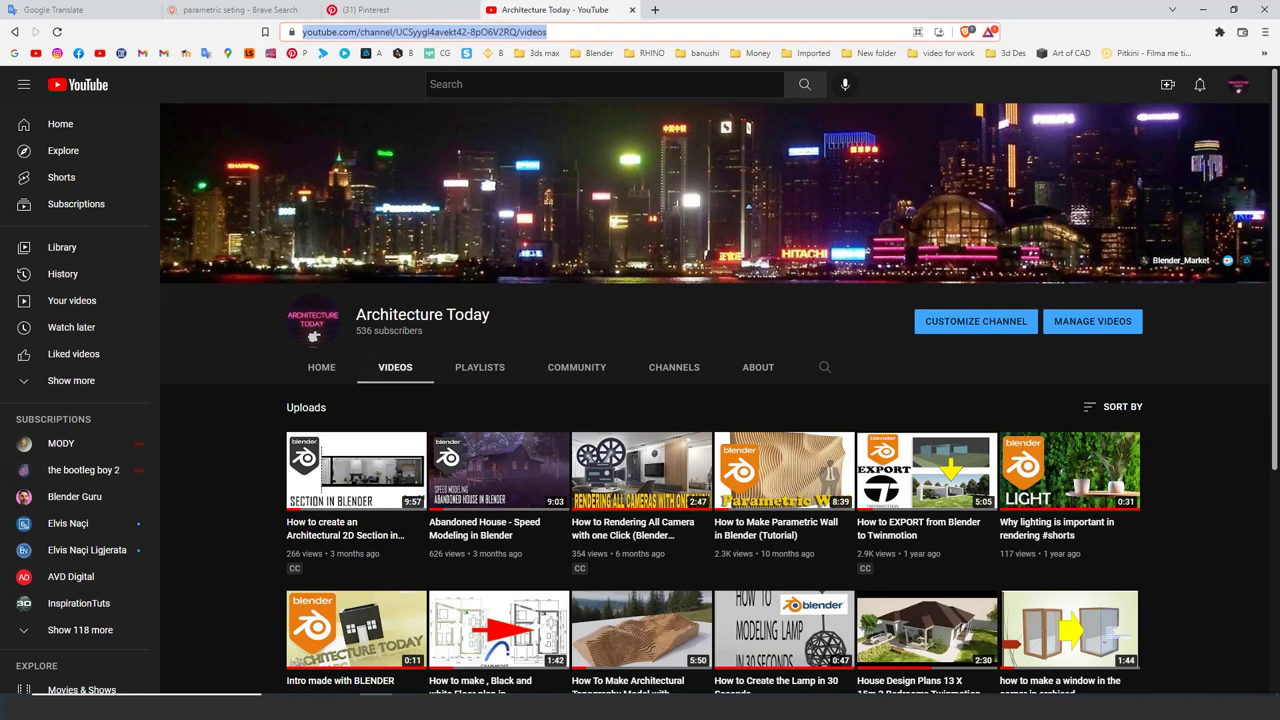
pyautogui.write('B')
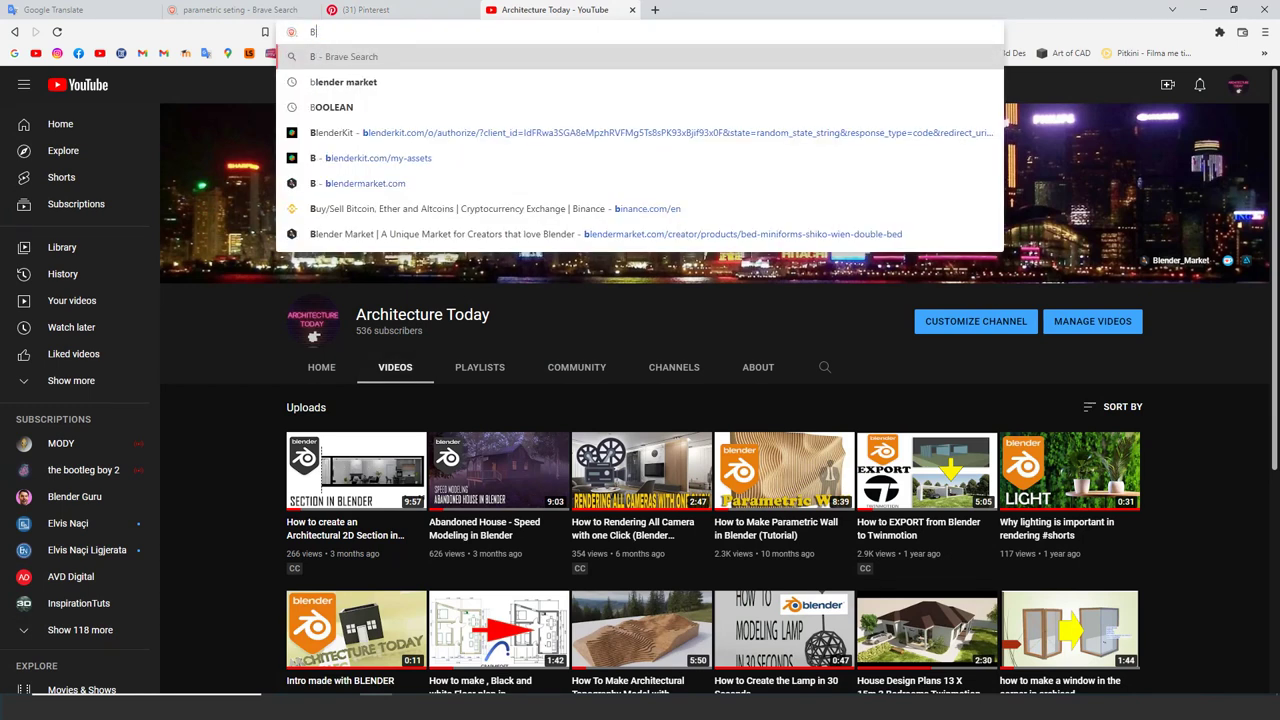
pyautogui.click(370, 138)
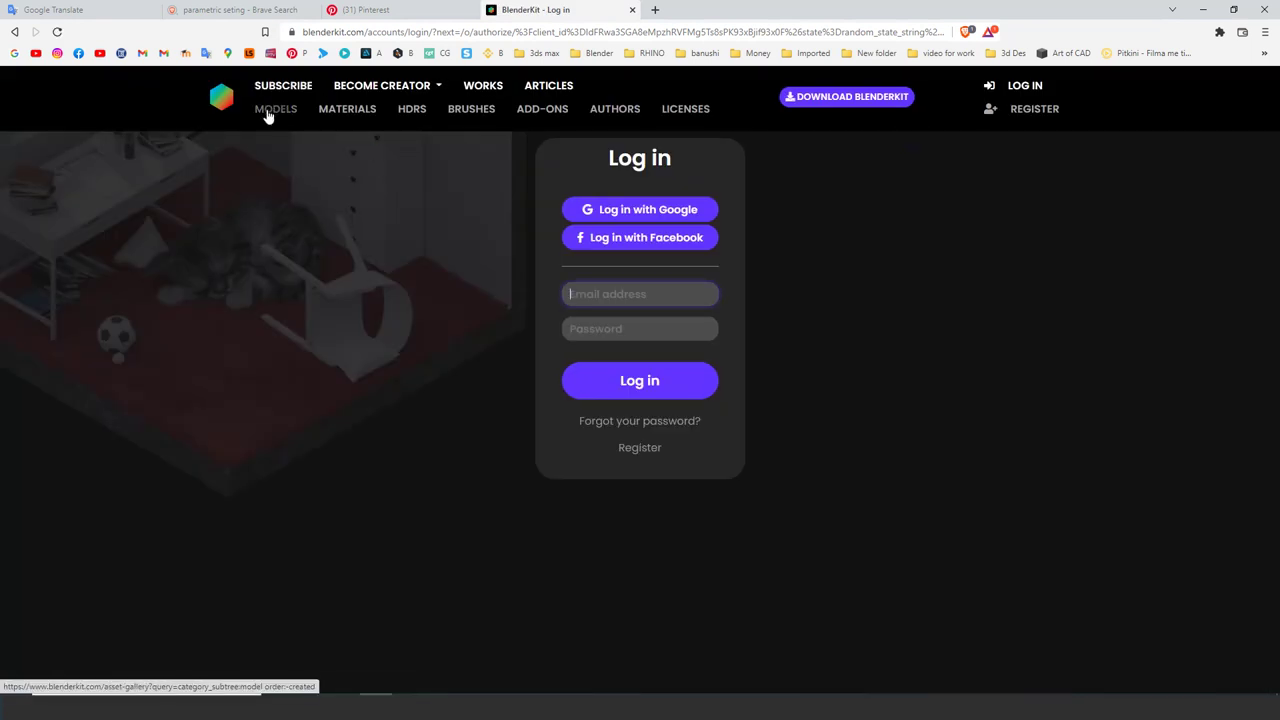
# Browse BlenderKit's 3D models gallery and filter it to free models only
pyautogui.click(268, 112)
pyautogui.scroll(-5, 357, 222)
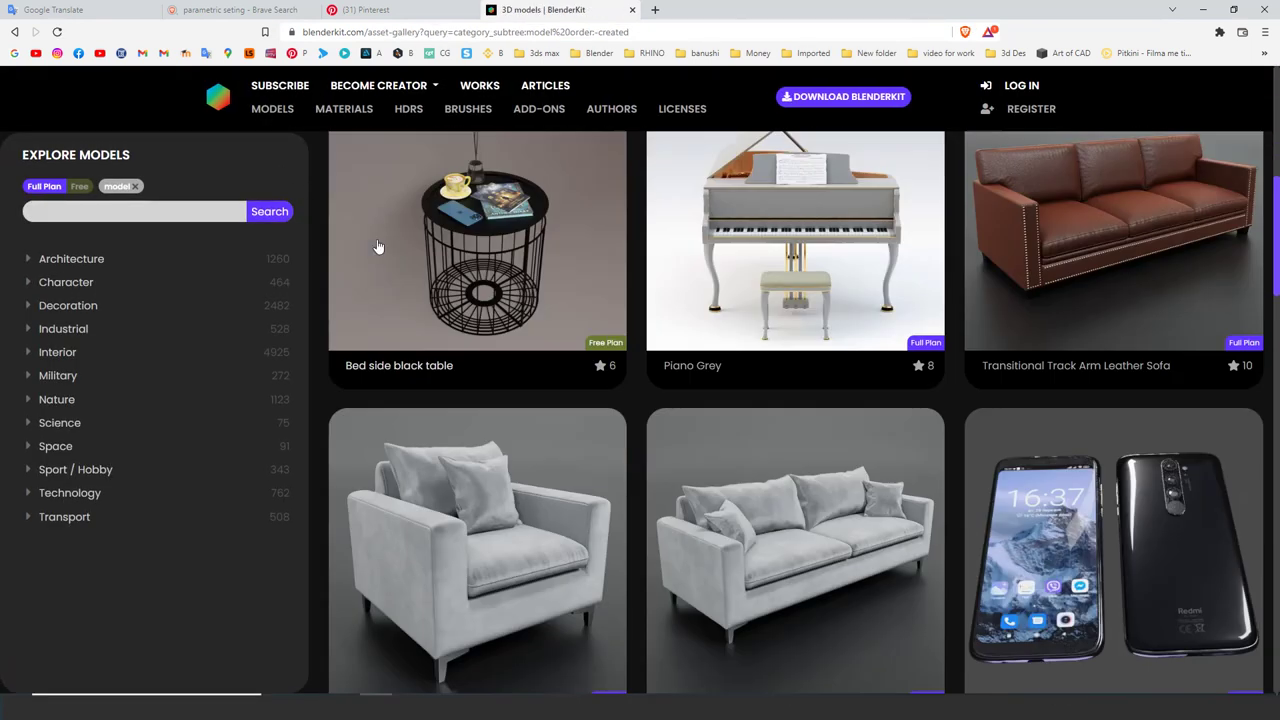
pyautogui.scroll(4, 385, 250)
pyautogui.scroll(2, 395, 265)
pyautogui.click(79, 196)
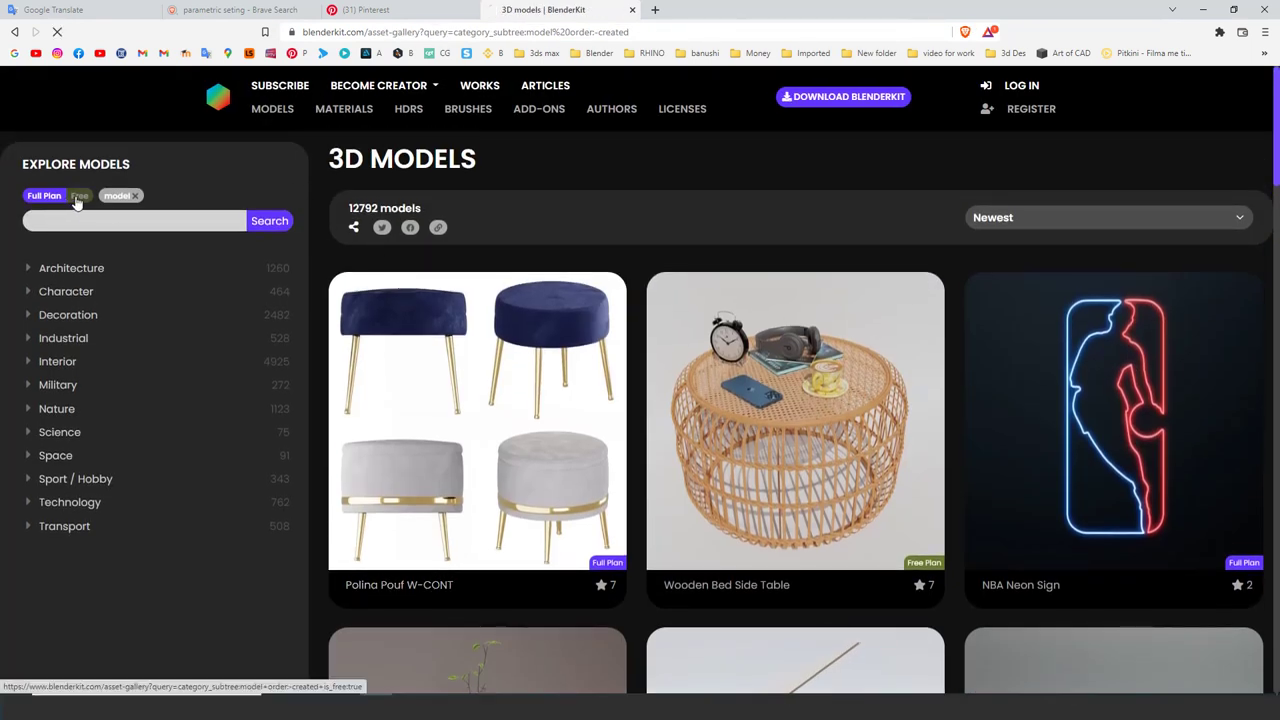
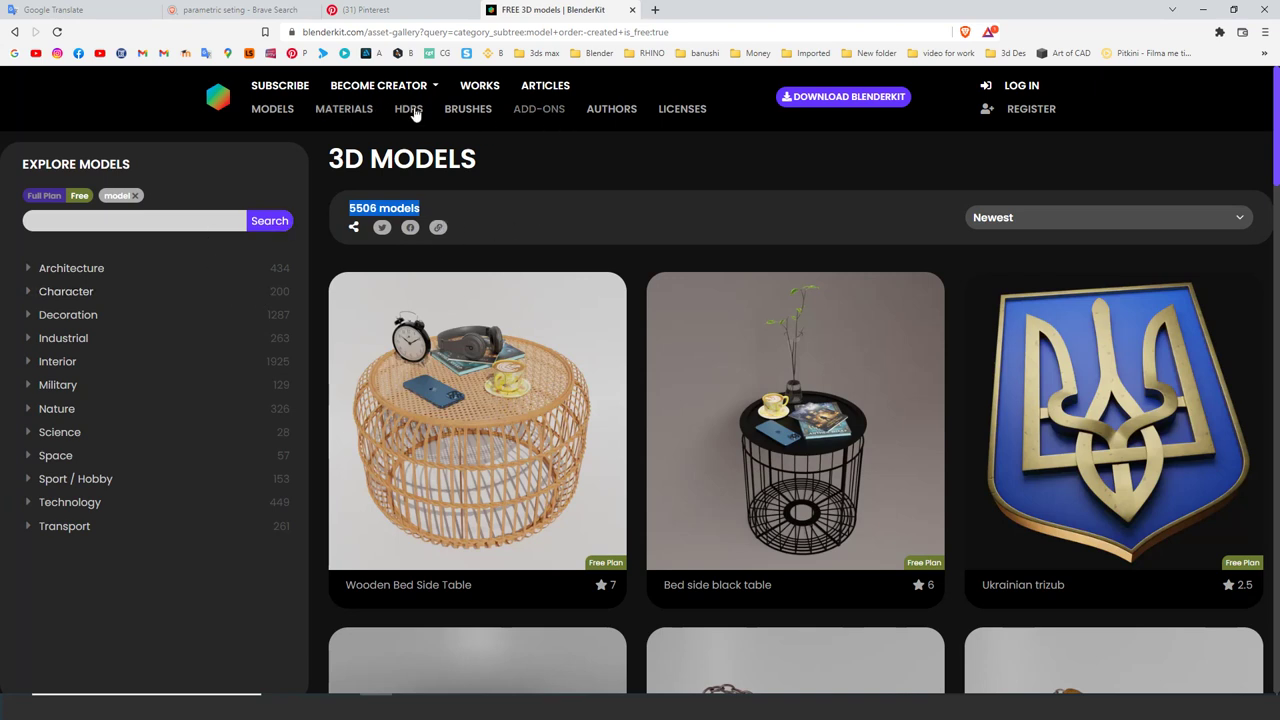
# Open BlenderKit's materials gallery and look through the newest materials
pyautogui.click(346, 108)
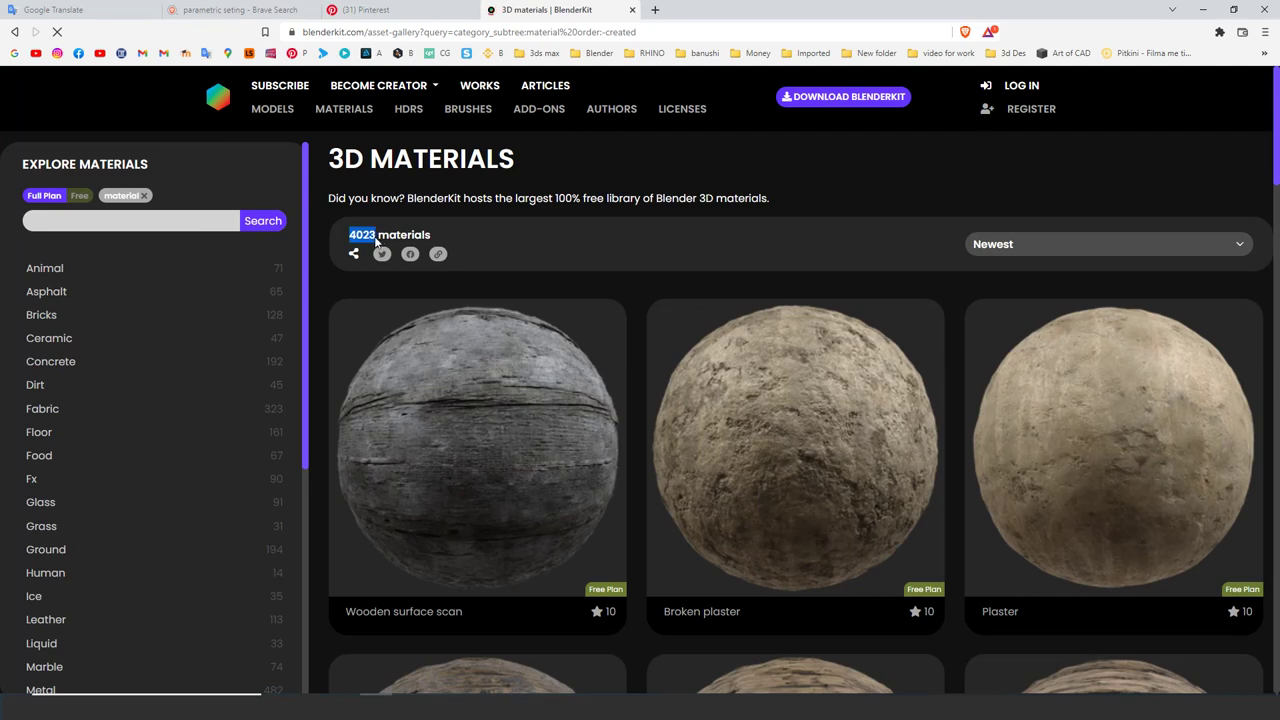
pyautogui.scroll(-4, 580, 258)
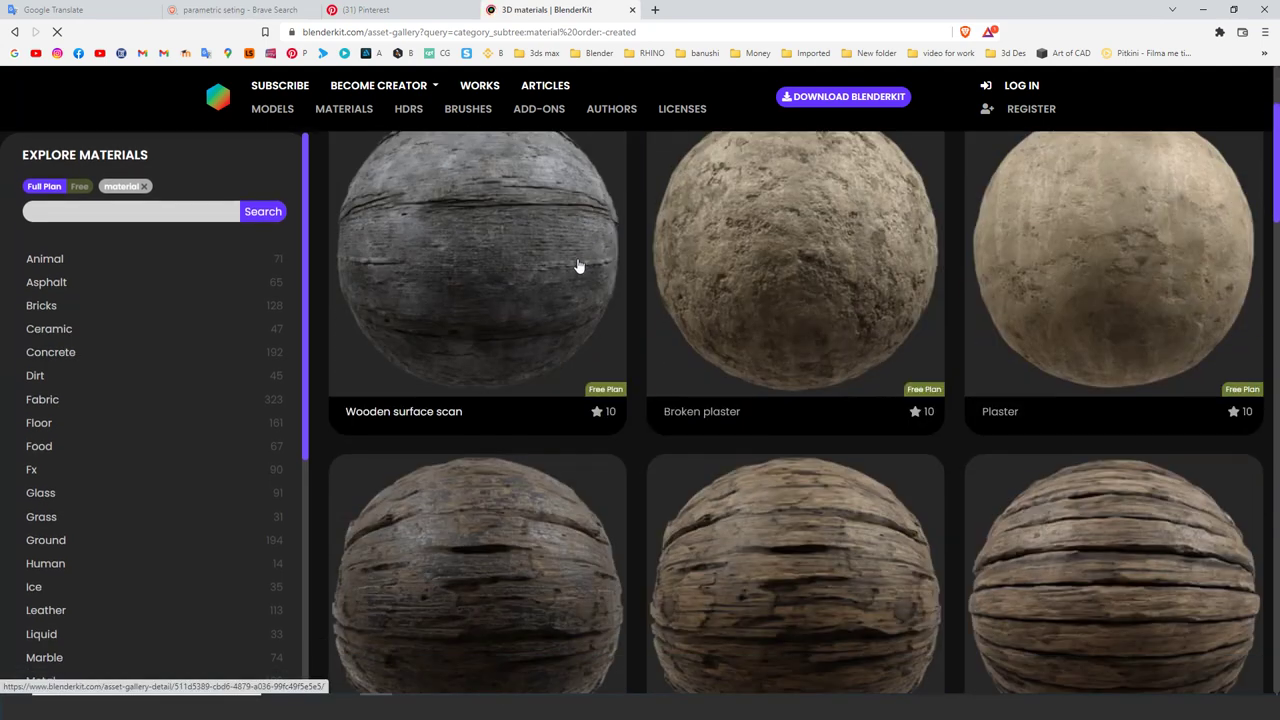
pyautogui.scroll(2, 580, 262)
pyautogui.scroll(-3, 560, 280)
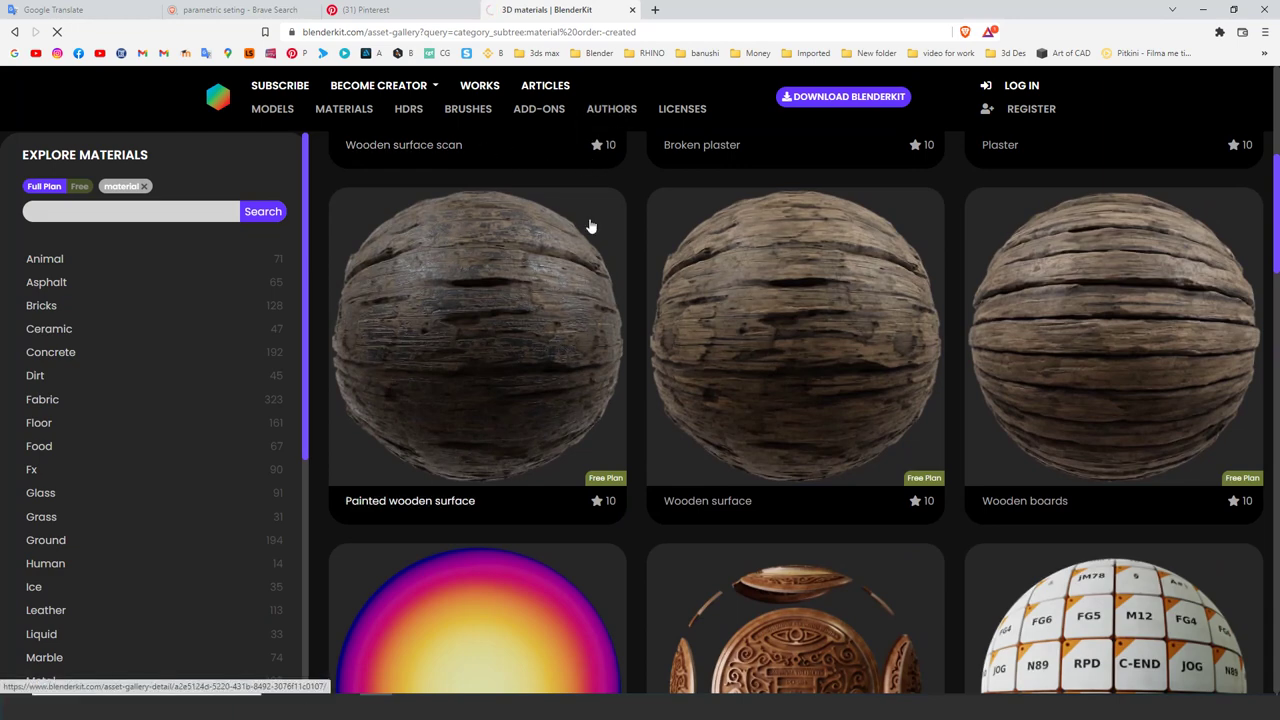
pyautogui.scroll(-6, 588, 228)
pyautogui.scroll(7, 586, 232)
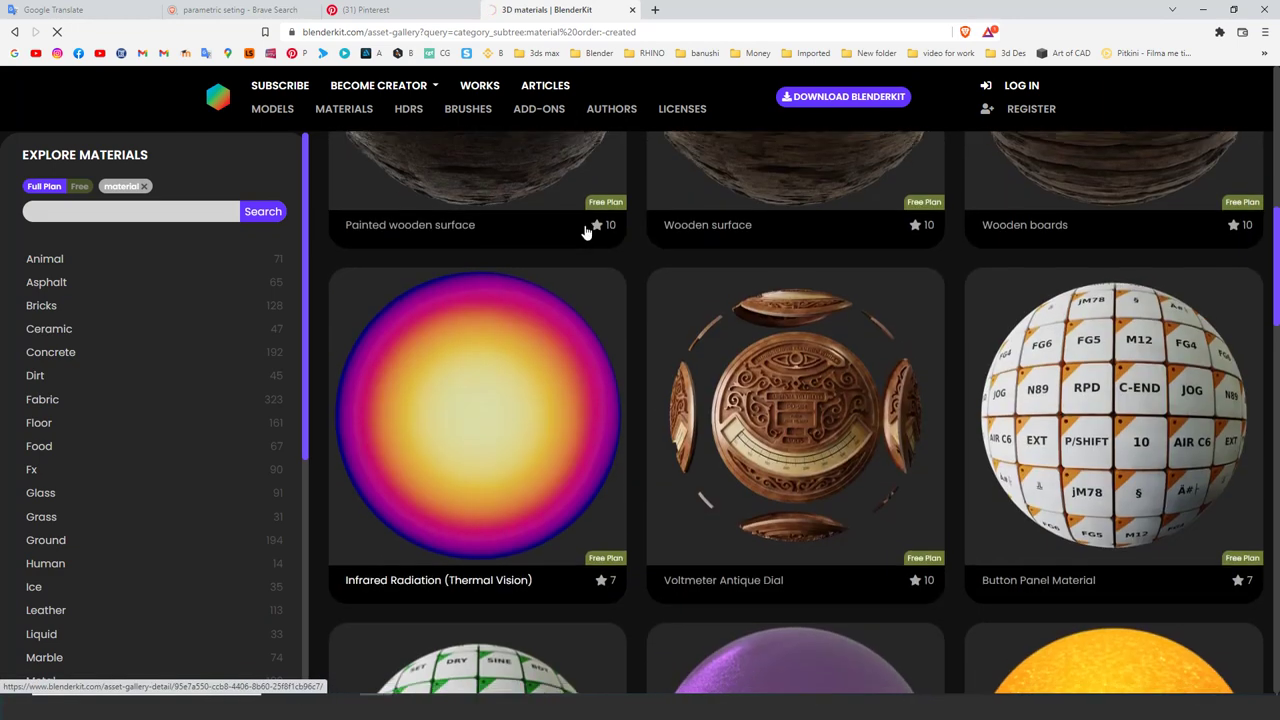
pyautogui.scroll(2, 586, 232)
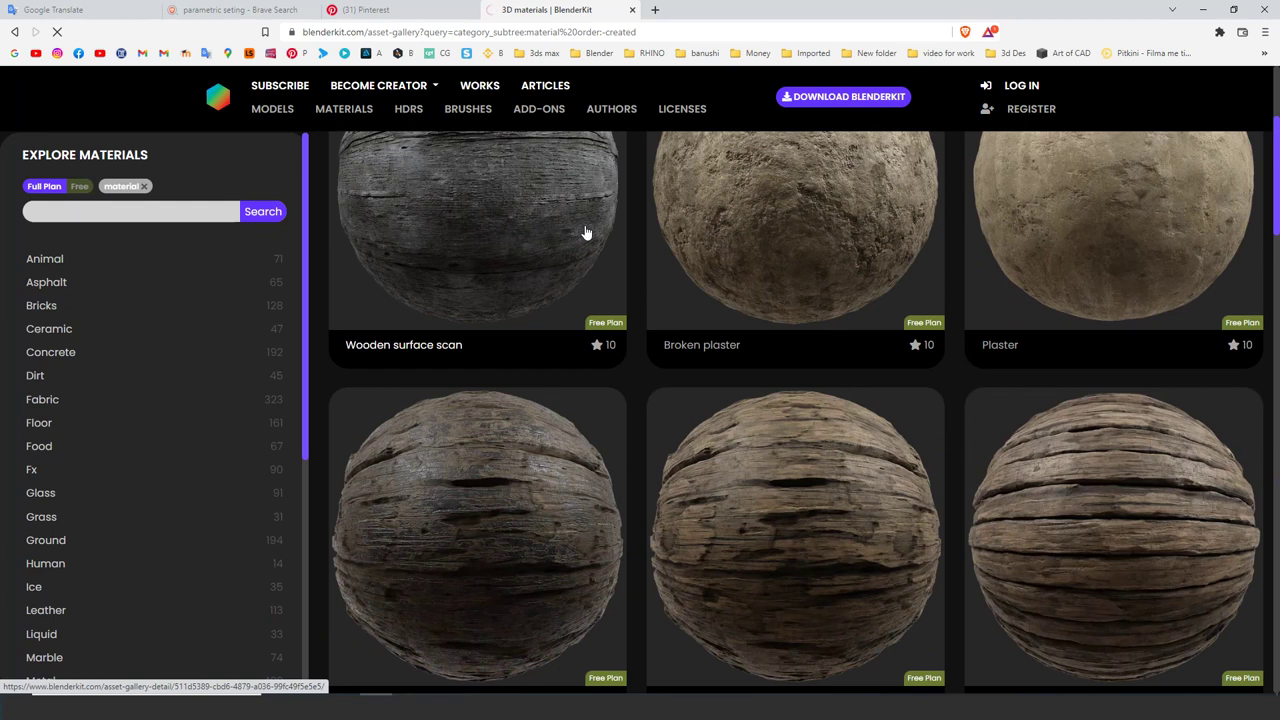
# Look through BlenderKit's authors gallery
pyautogui.scroll(-3, 557, 326)
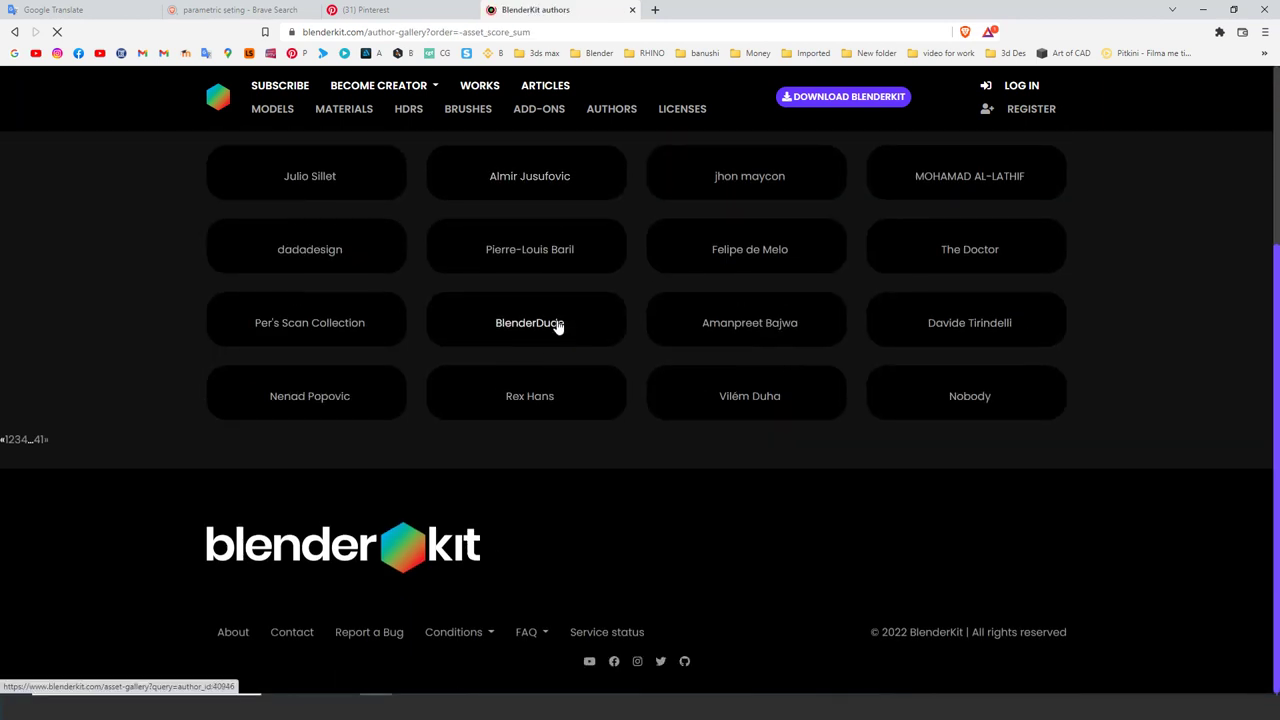
pyautogui.scroll(4, 558, 327)
pyautogui.scroll(-9, 556, 328)
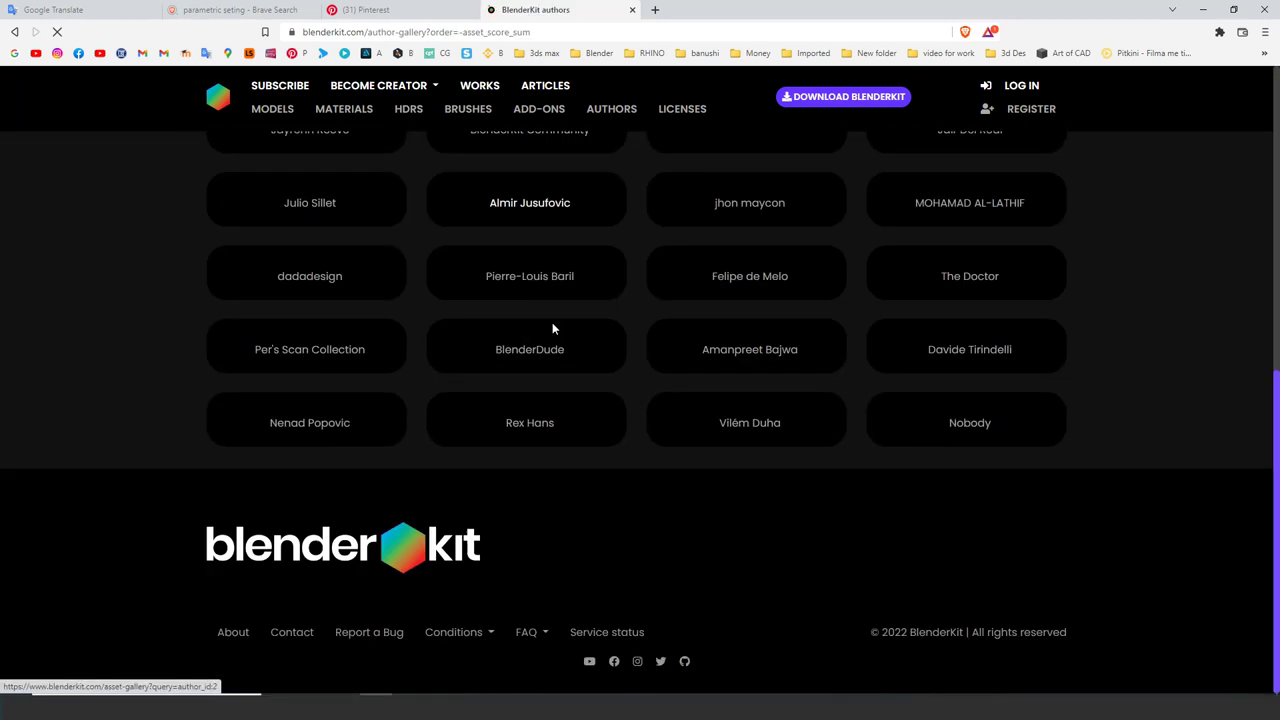
pyautogui.scroll(9, 550, 325)
pyautogui.scroll(-9, 540, 331)
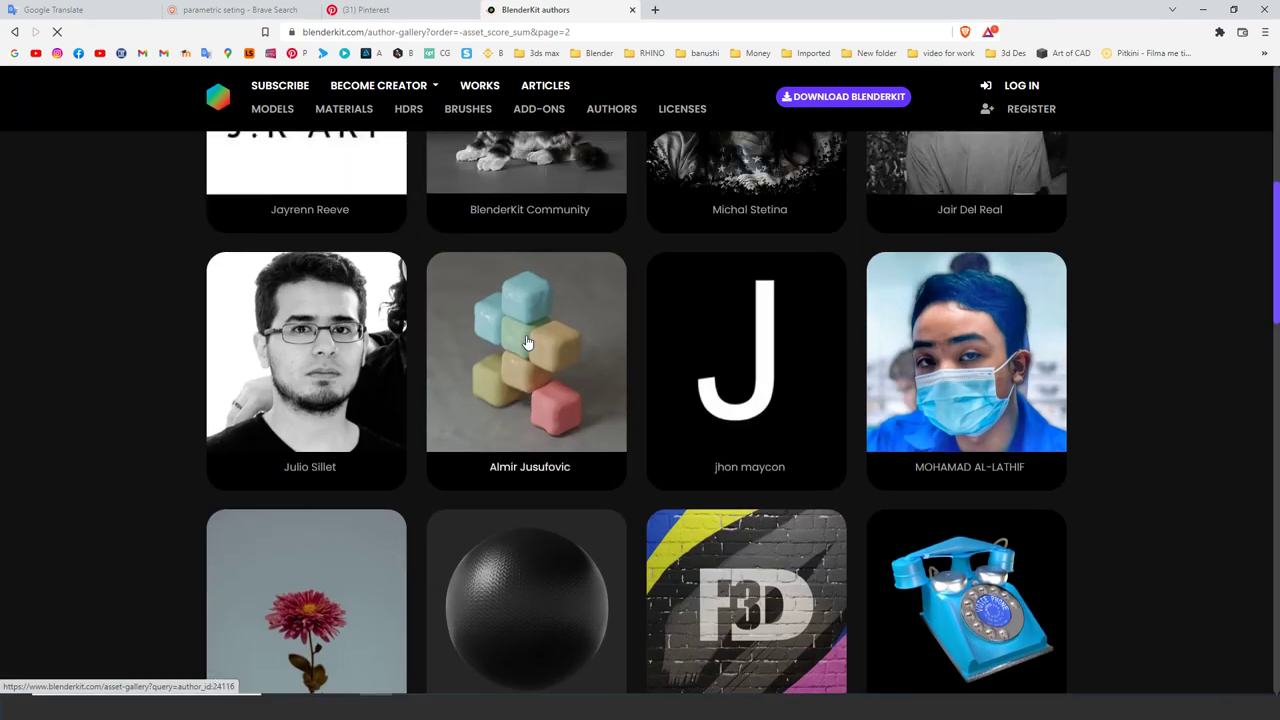
pyautogui.scroll(5, 527, 343)
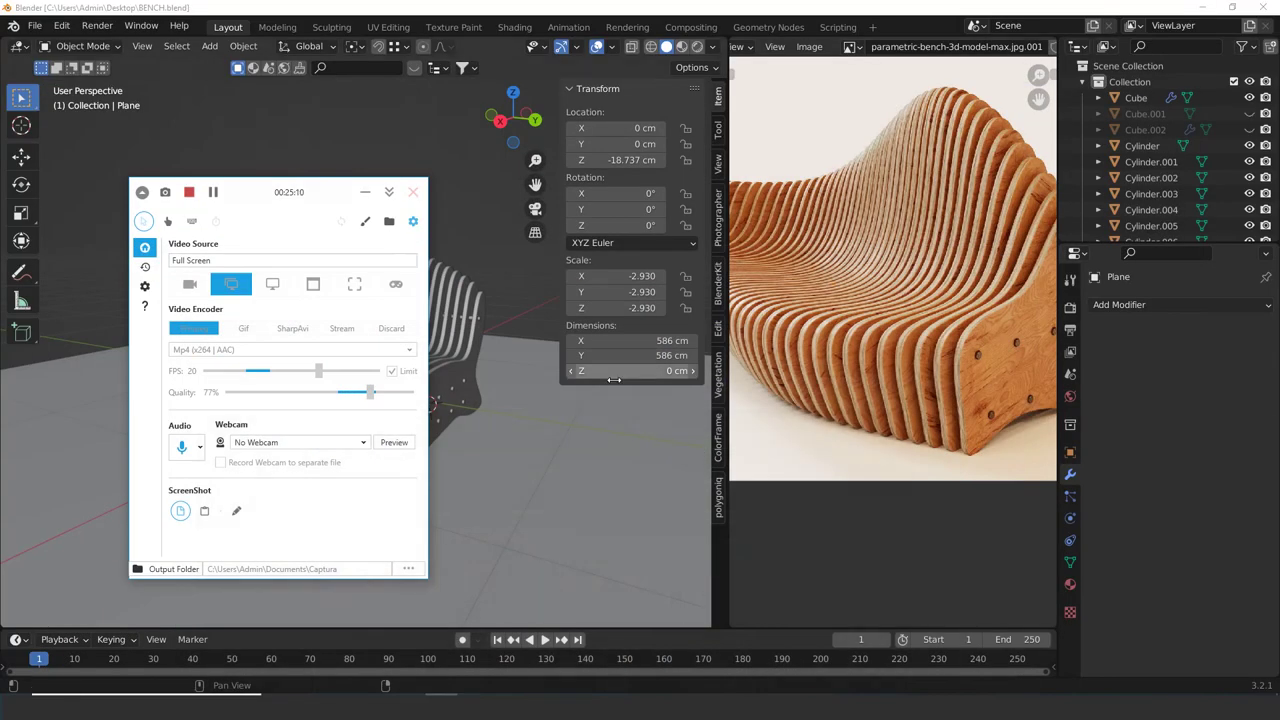
# Return to Blender and examine the bench on the floor plane from close up and farther away
pyautogui.moveTo(455, 440); pyautogui.dragTo(421, 405, button='middle')
pyautogui.scroll(5, 430, 398)
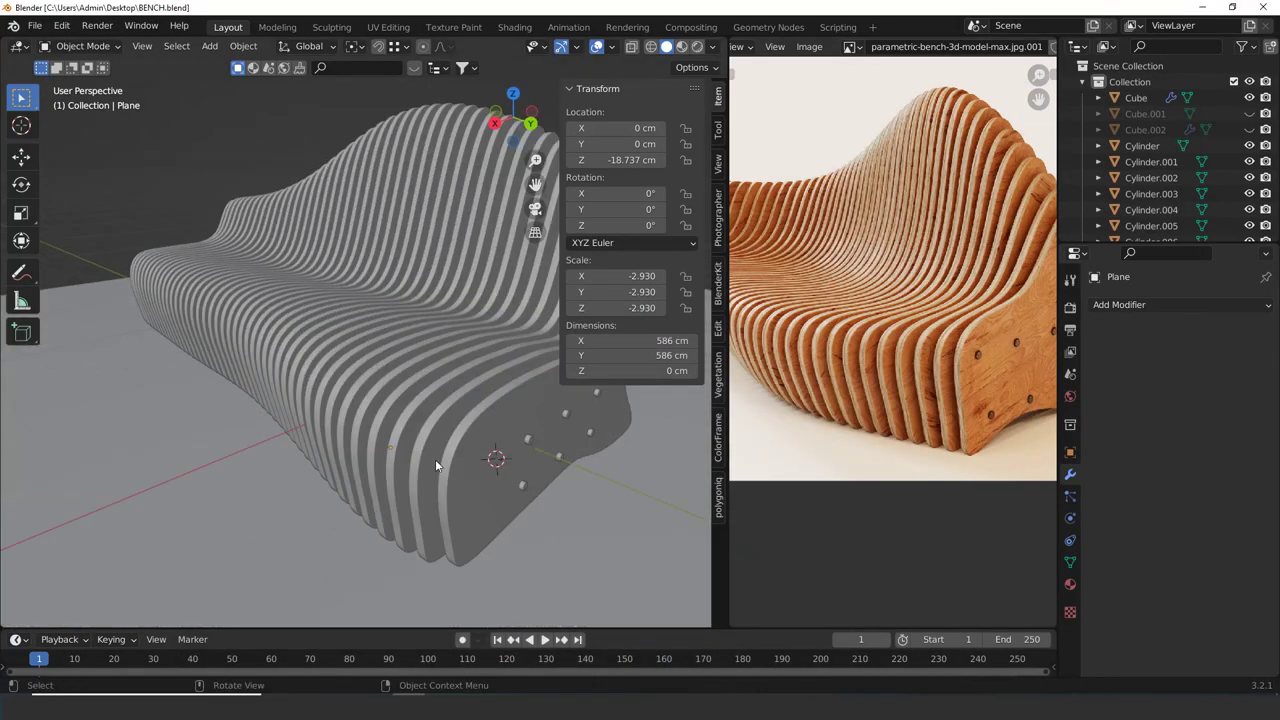
pyautogui.scroll(-4, 475, 484)
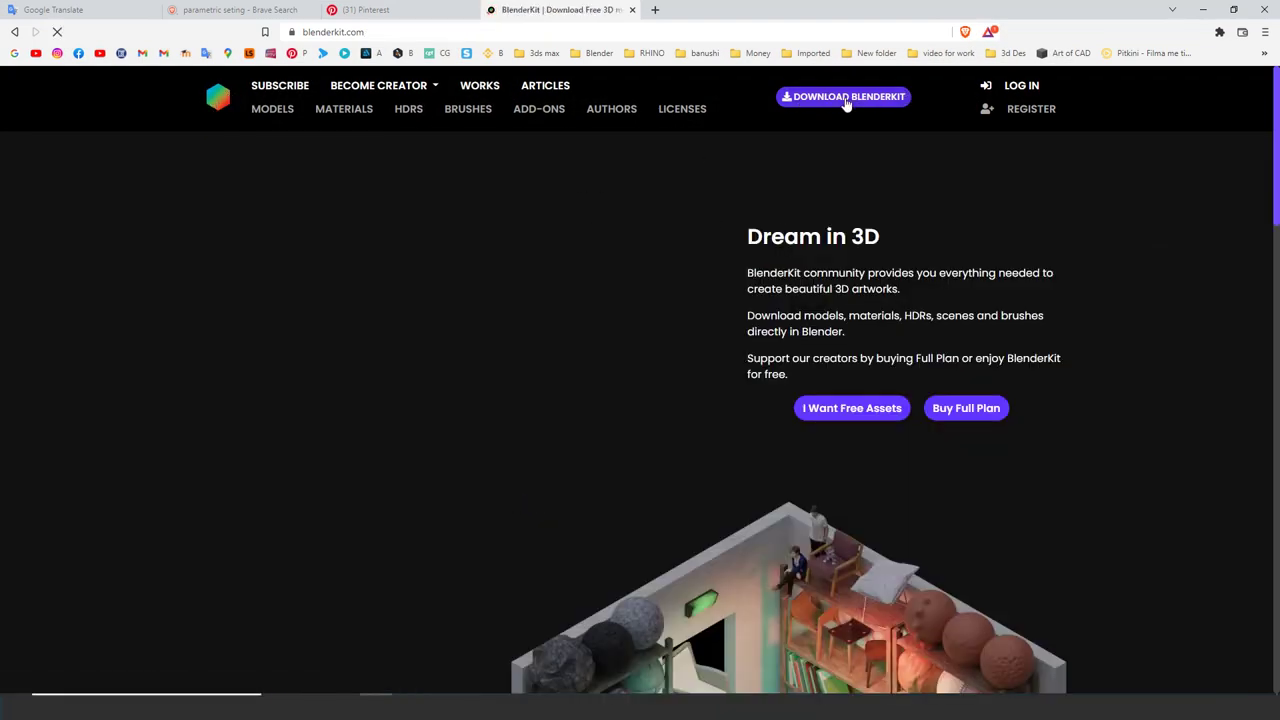
pyautogui.click(1206, 10)
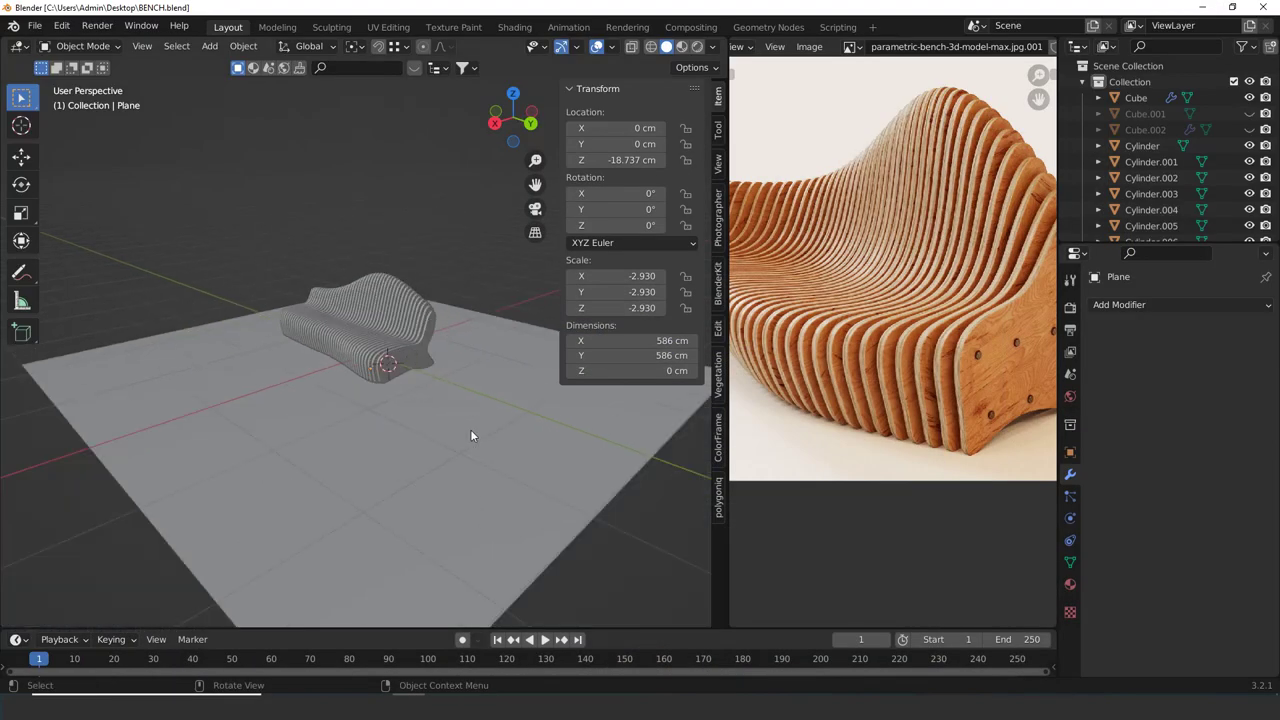
# Switch the BlenderKit asset search to HDRs and search for "STUDIO"
pyautogui.scroll(5, 456, 392)
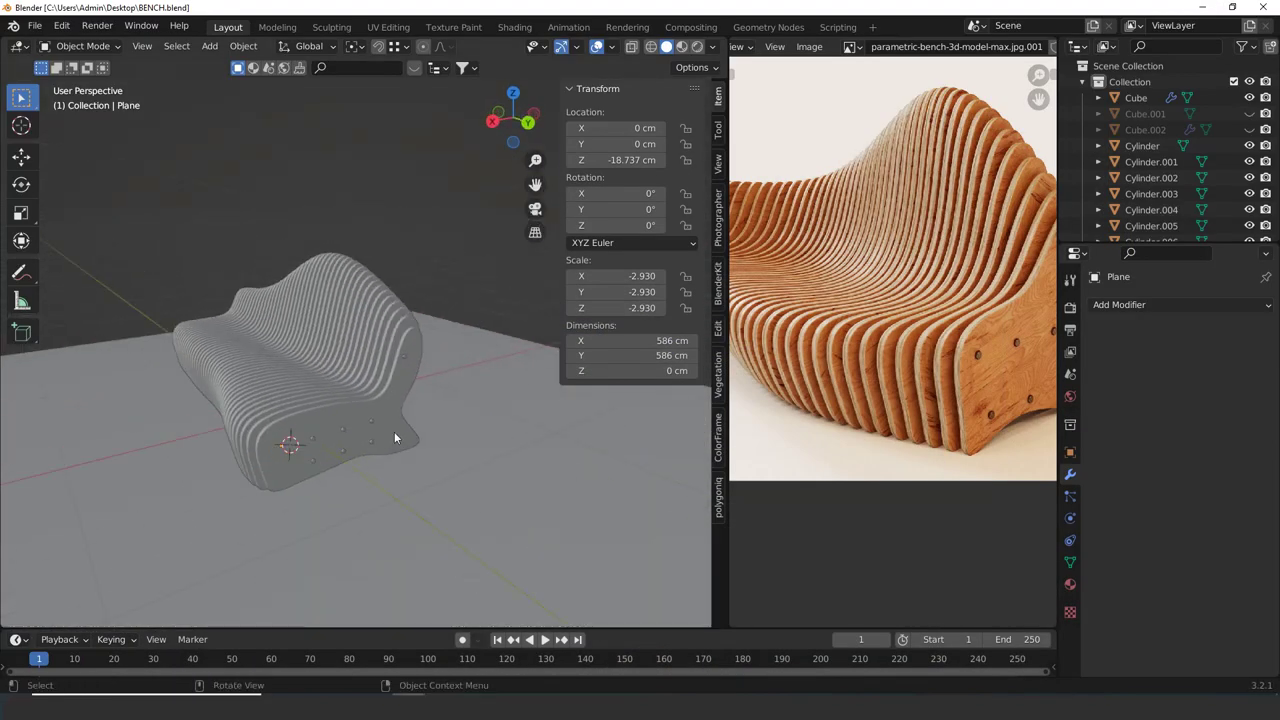
pyautogui.moveTo(394, 438); pyautogui.dragTo(254, 60, button='middle')
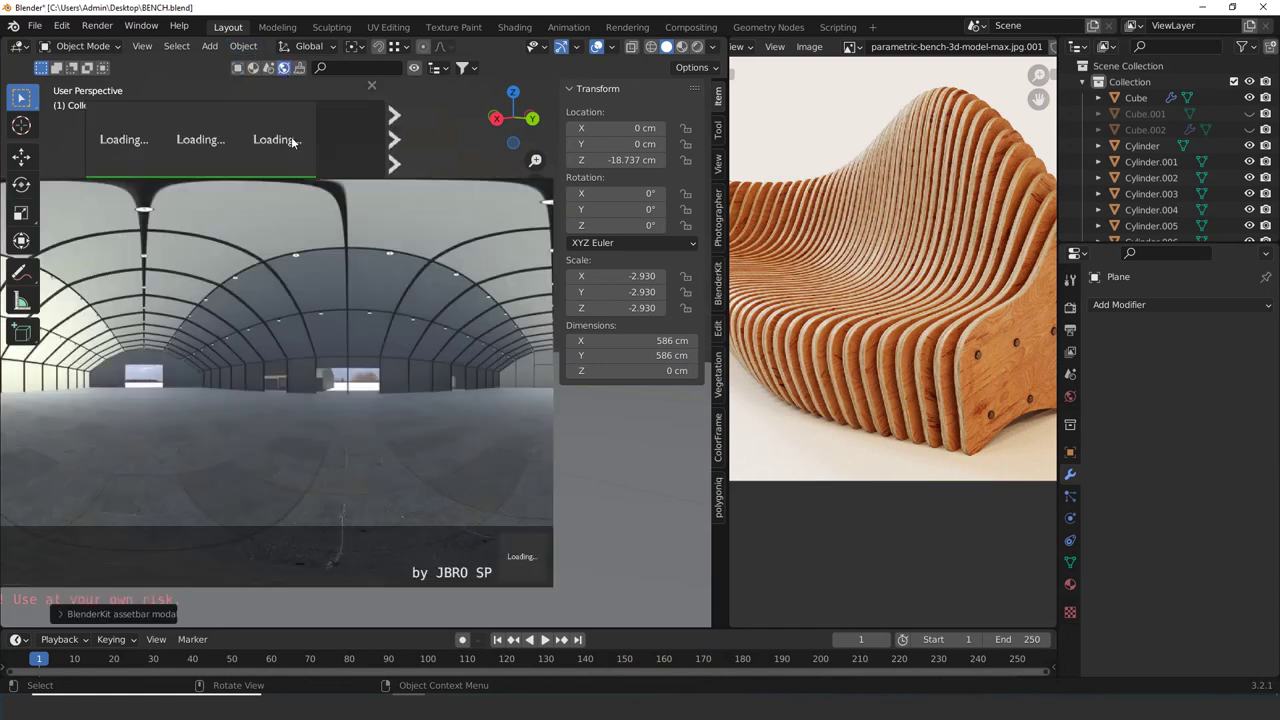
pyautogui.moveTo(277, 303); pyautogui.dragTo(296, 305, button='middle')
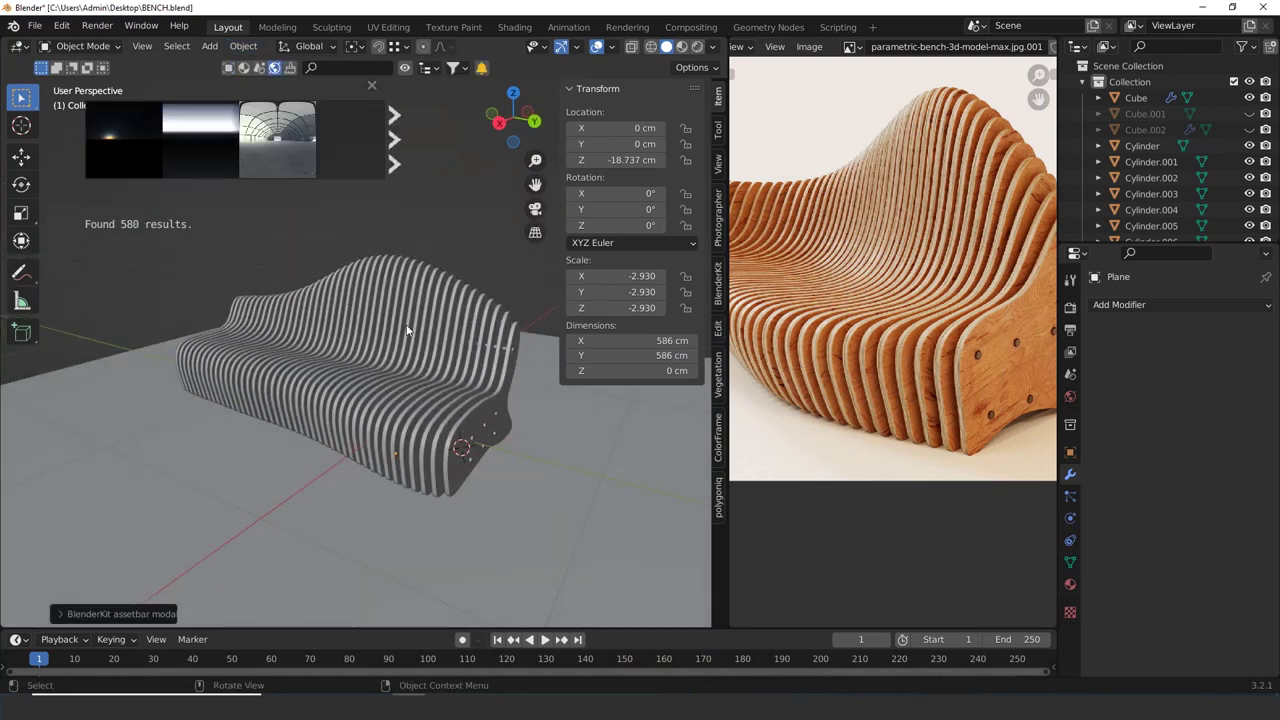
pyautogui.scroll(4, 407, 330)
pyautogui.keyDown('shift'); pyautogui.moveTo(407, 330); pyautogui.dragTo(260, 260, button='middle'); pyautogui.keyUp('shift')
pyautogui.scroll(-5, 260, 260)
pyautogui.scroll(3, 270, 240)
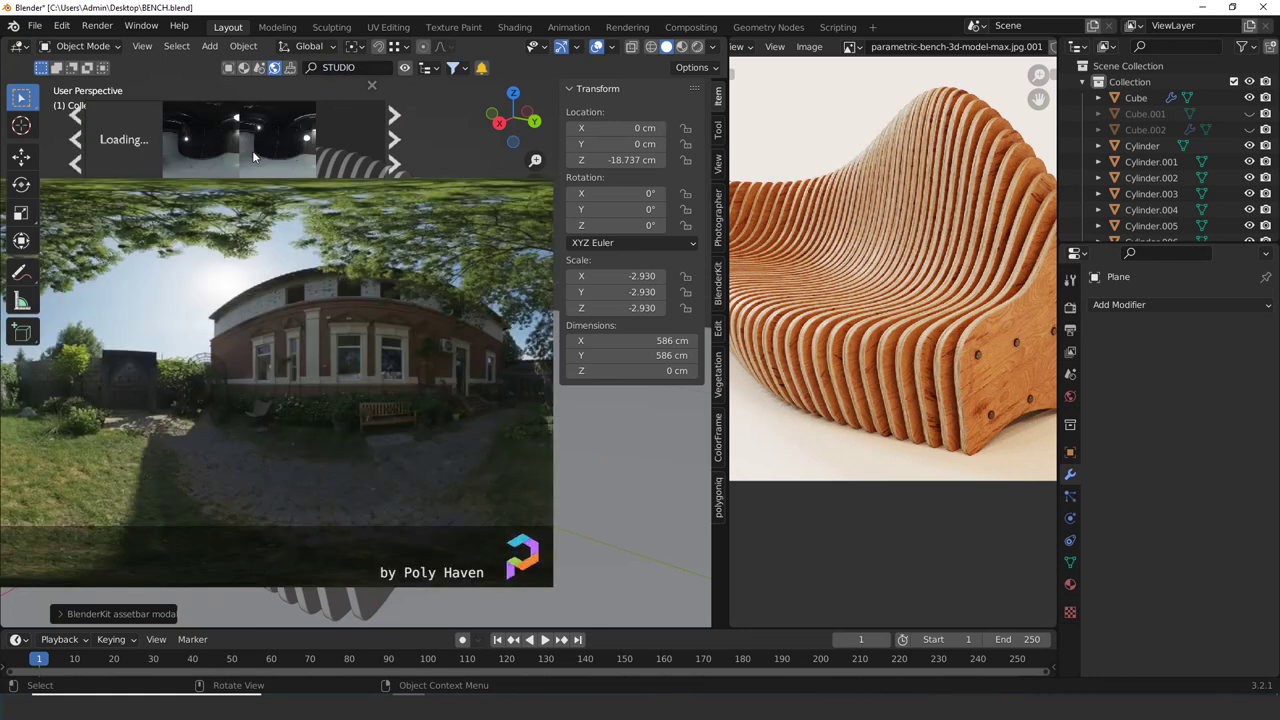
# Look through the studio HDRs and download the Poly Haven one with two large softboxes and white walls as the scene's lighting
pyautogui.moveTo(155, 154)
pyautogui.scroll(-1, 203, 148)
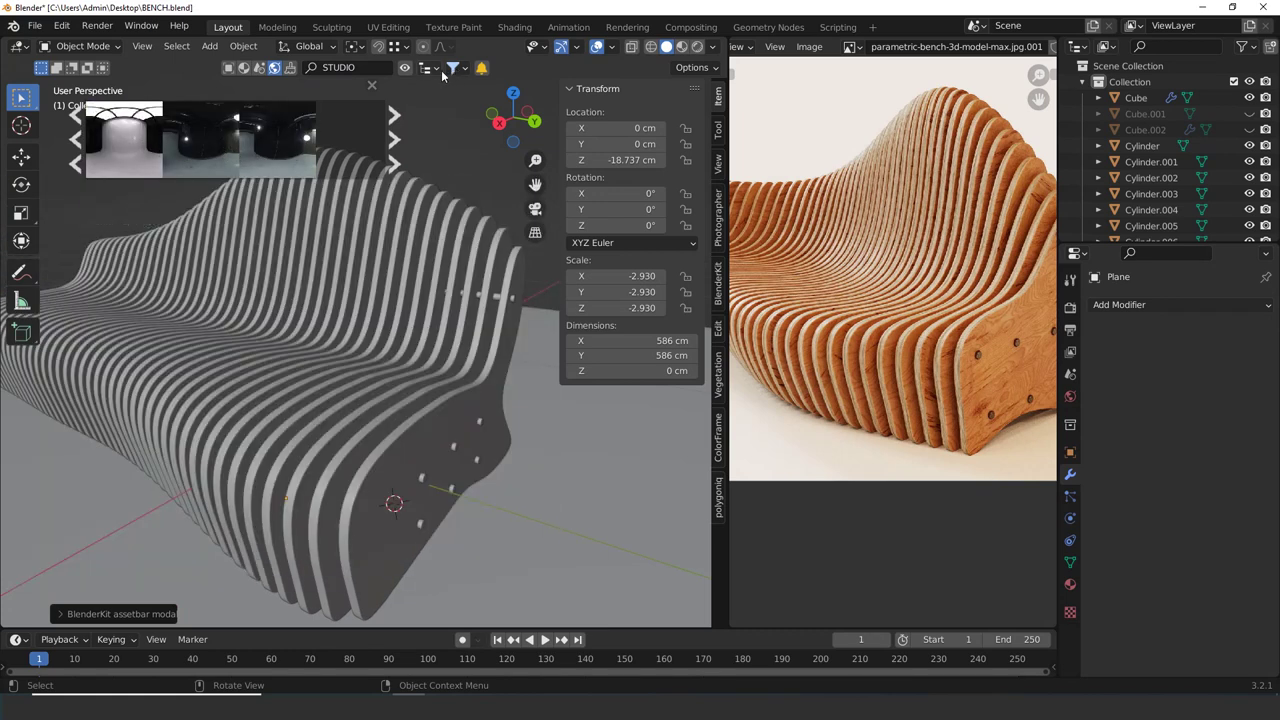
pyautogui.click(450, 70)
pyautogui.click(431, 71)
pyautogui.click(434, 70)
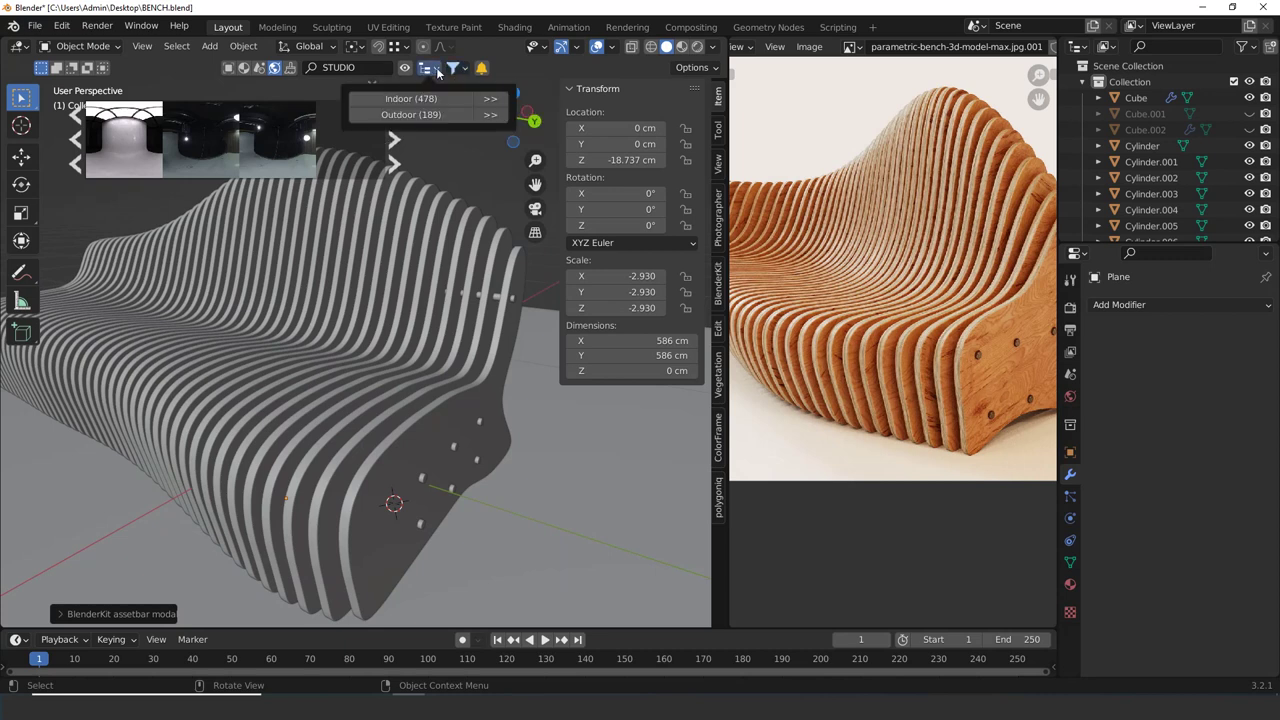
pyautogui.scroll(-1, 225, 154)
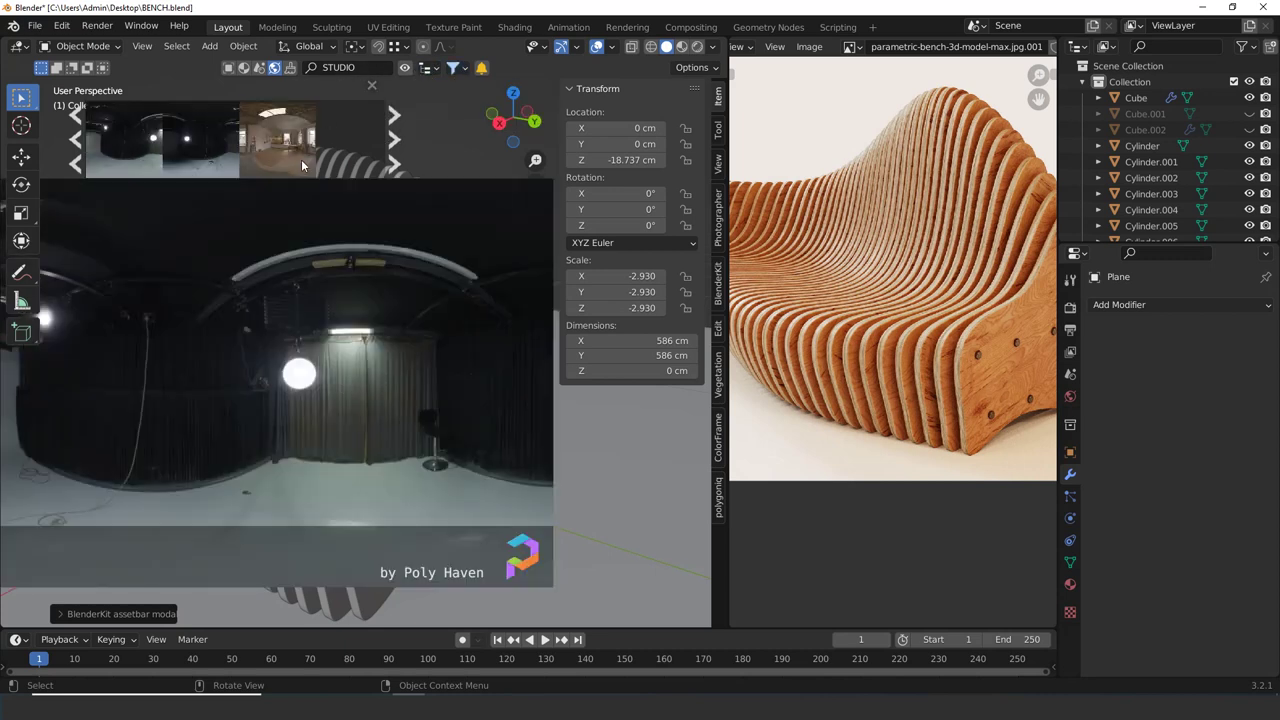
pyautogui.scroll(-1, 250, 155)
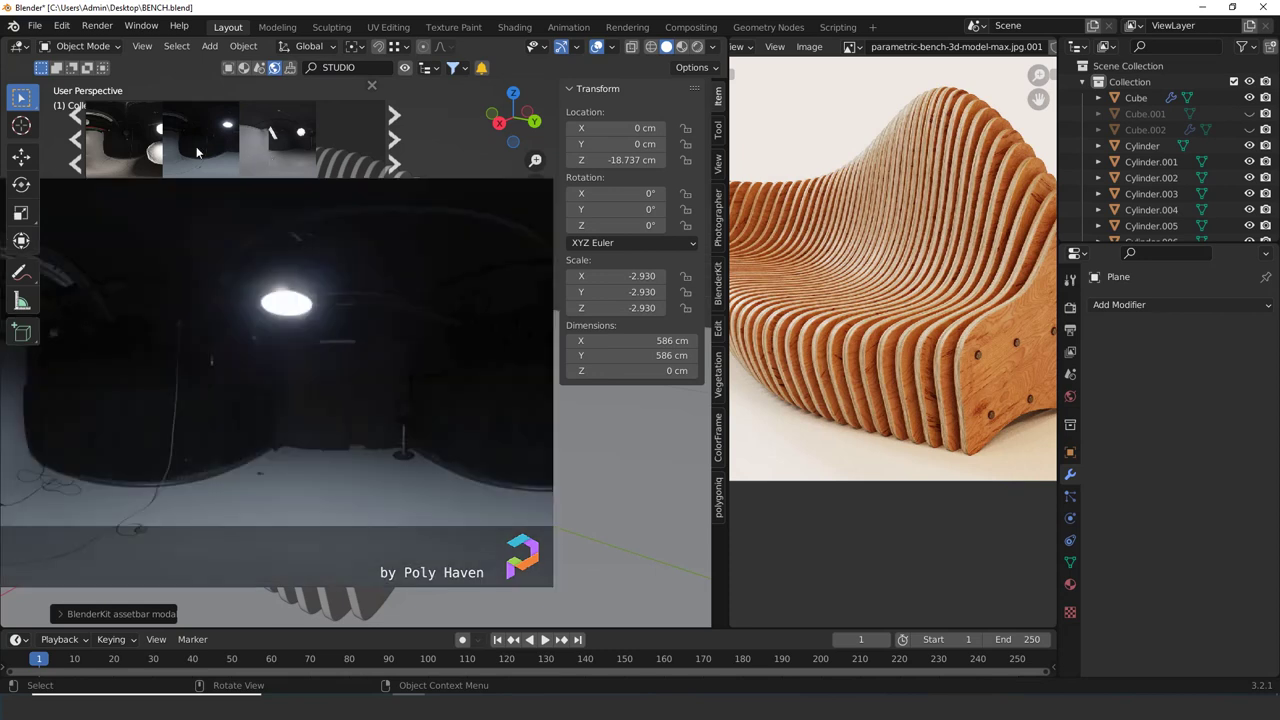
pyautogui.scroll(1, 203, 156)
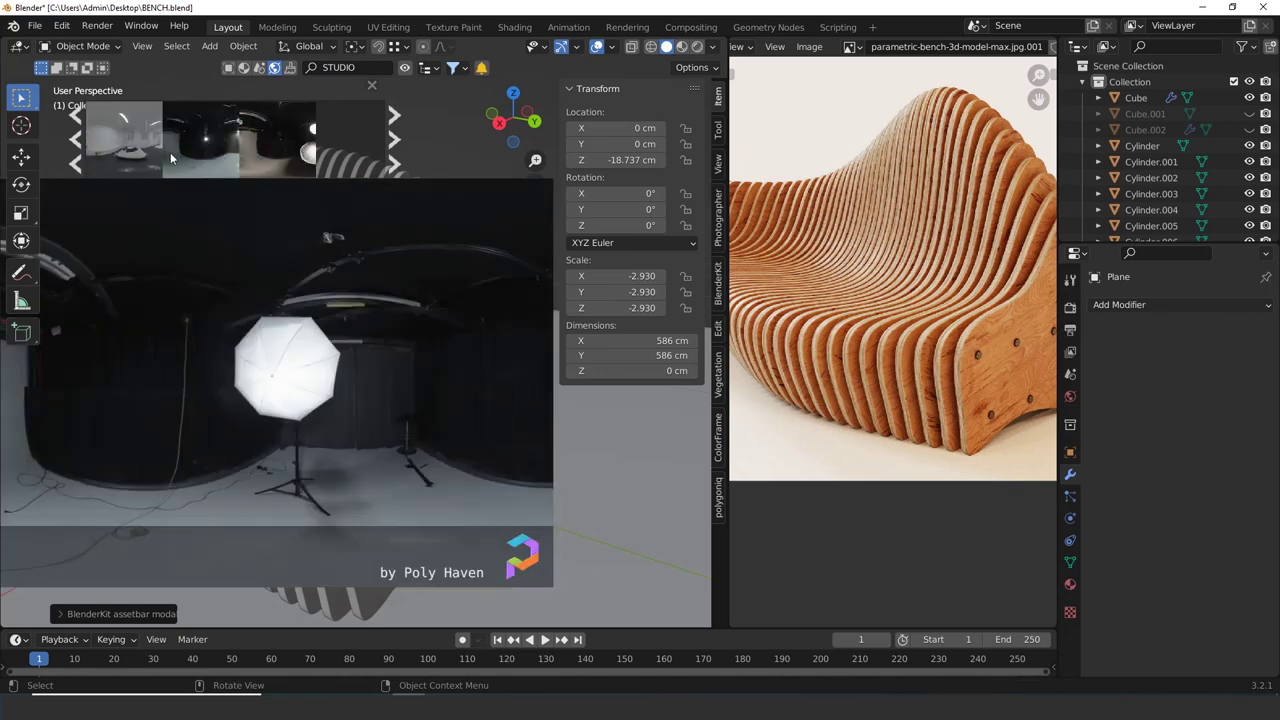
pyautogui.scroll(2, 170, 152)
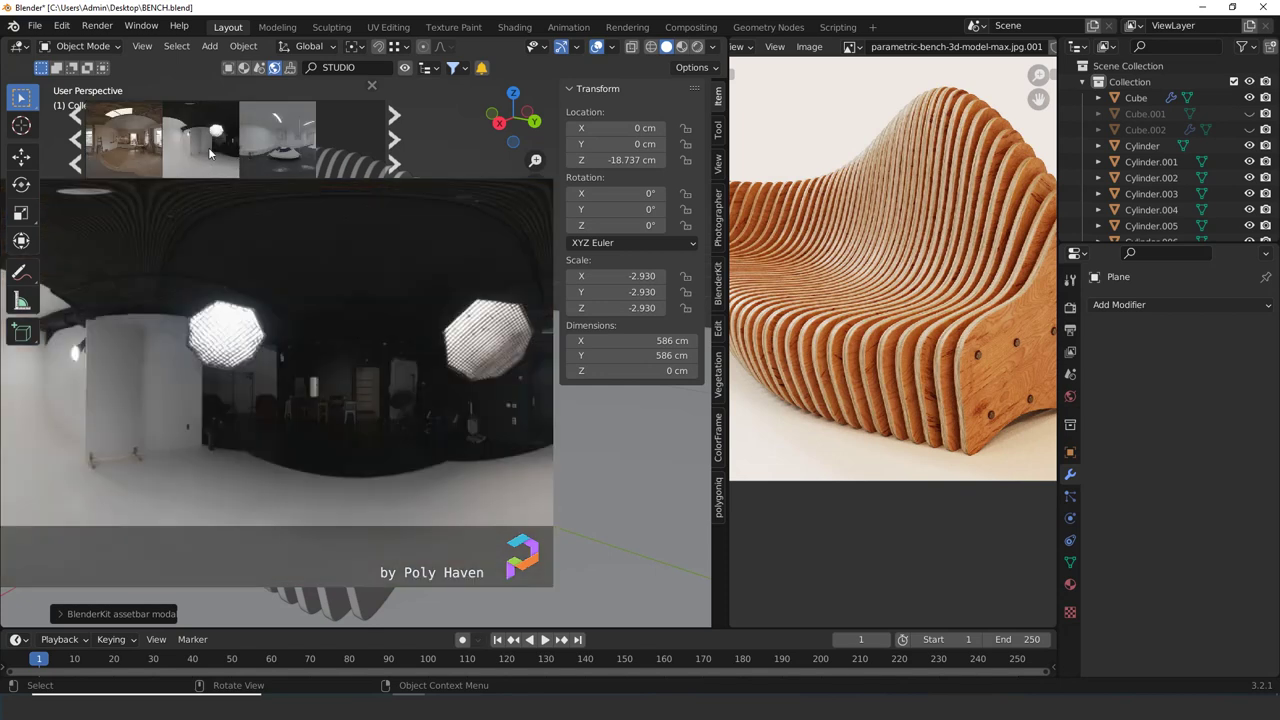
pyautogui.click(209, 147)
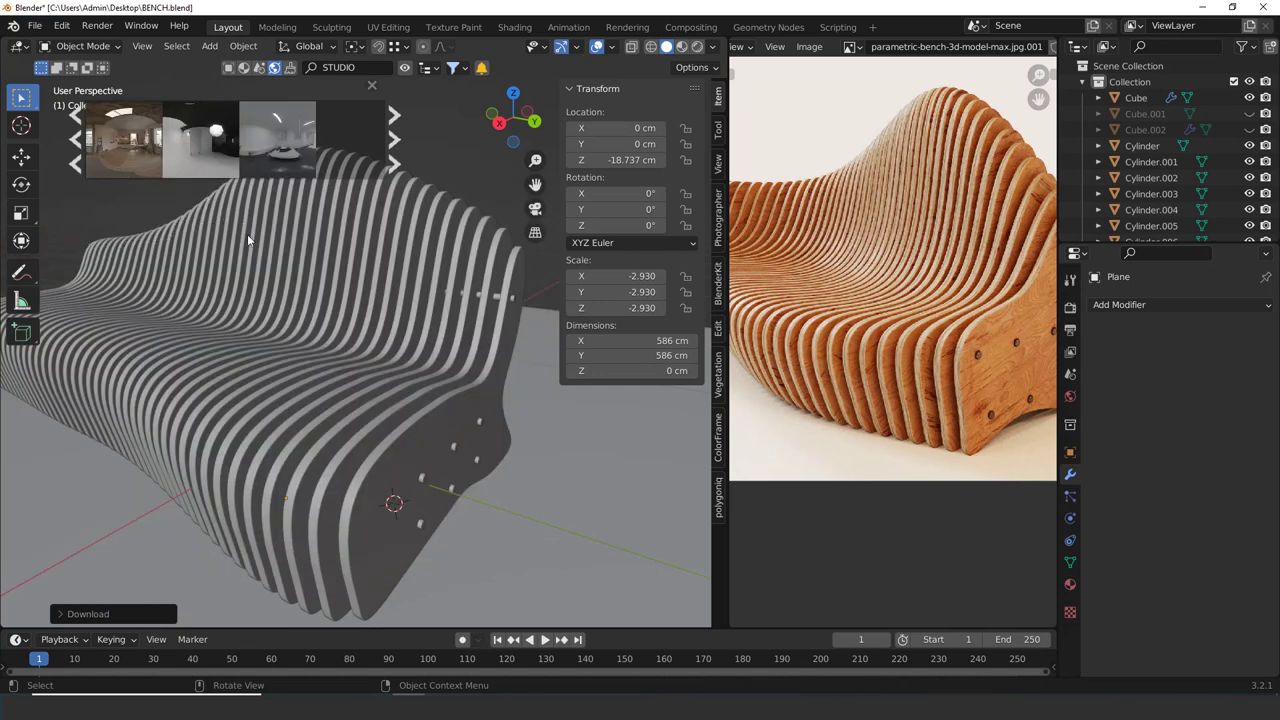
# Save the file, show the render settings and examine the bench in rendered shading under the studio HDR
pyautogui.scroll(-5, 257, 246)
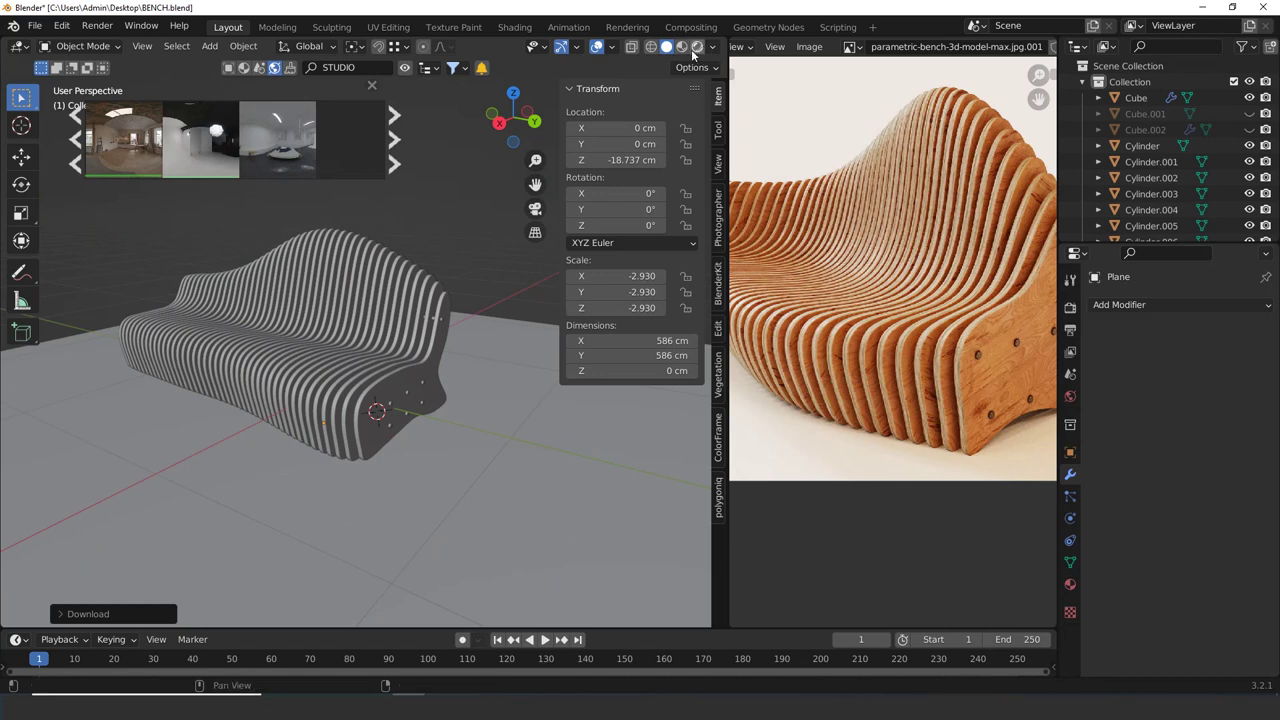
pyautogui.hotkey('ctrl', 's')
pyautogui.click(1070, 307)
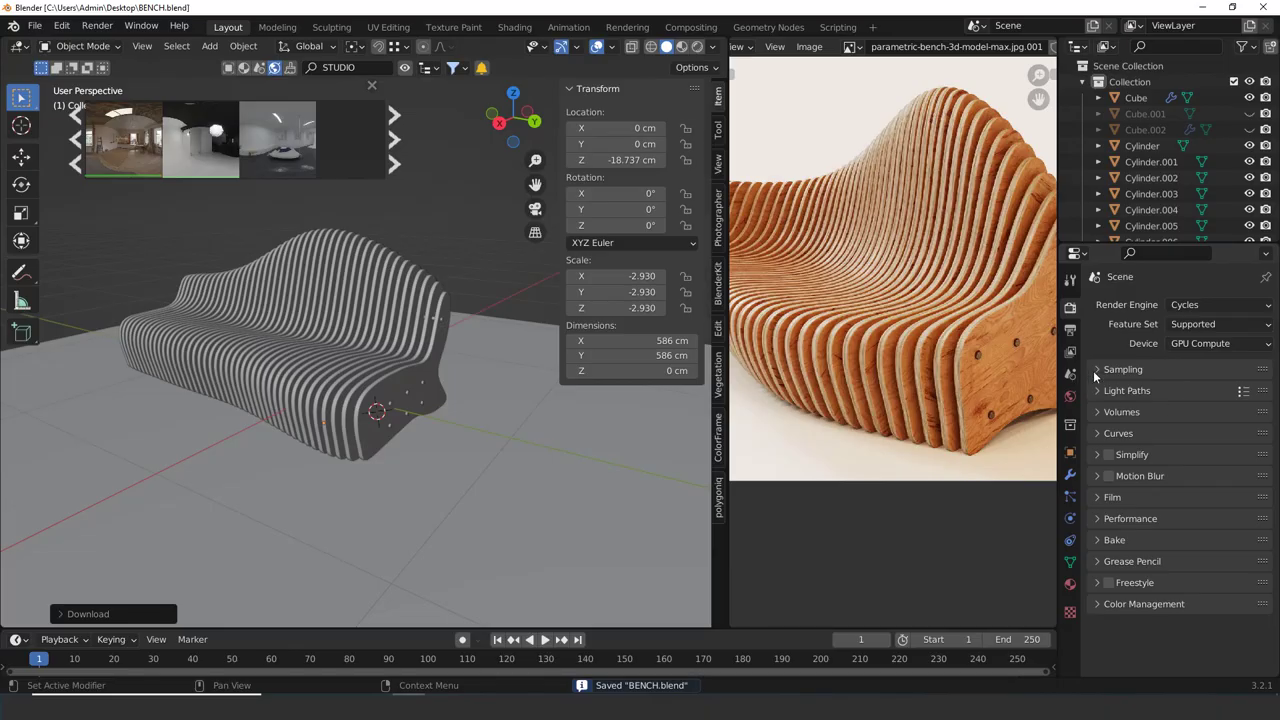
pyautogui.click(697, 47)
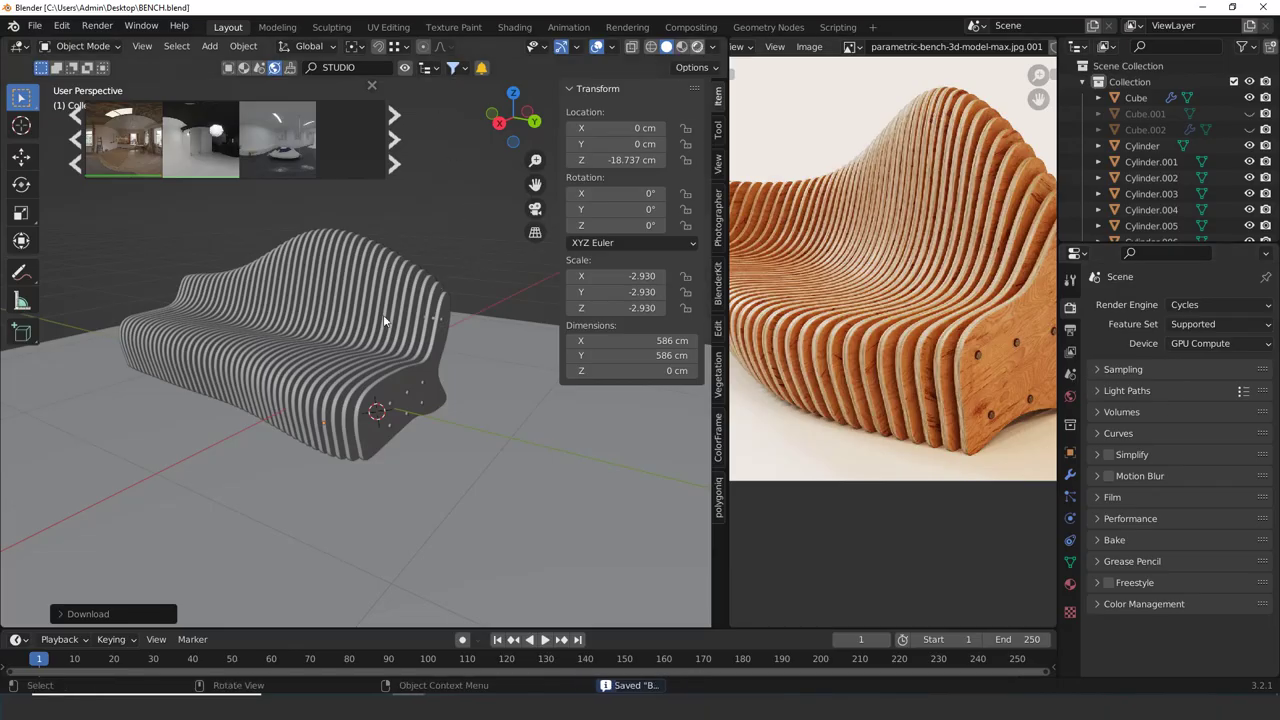
pyautogui.moveTo(400, 355); pyautogui.dragTo(340, 400, button='middle')
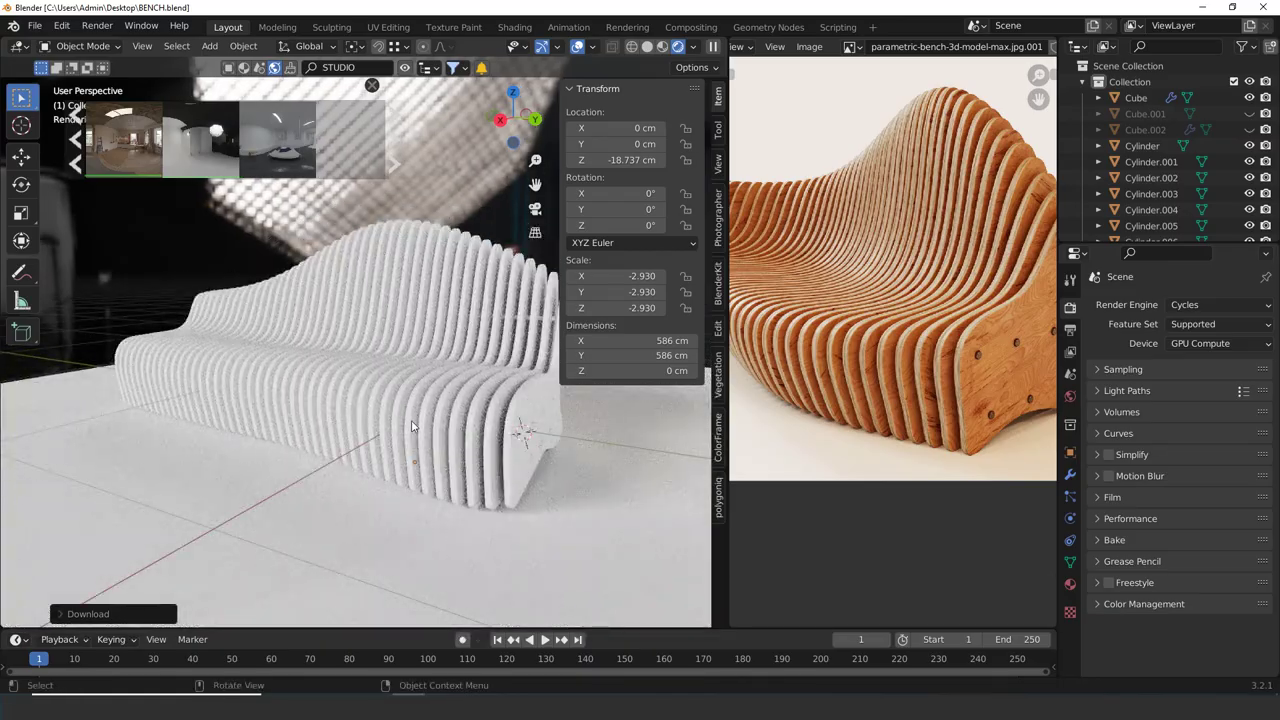
pyautogui.scroll(3, 411, 427)
pyautogui.scroll(4, 377, 394)
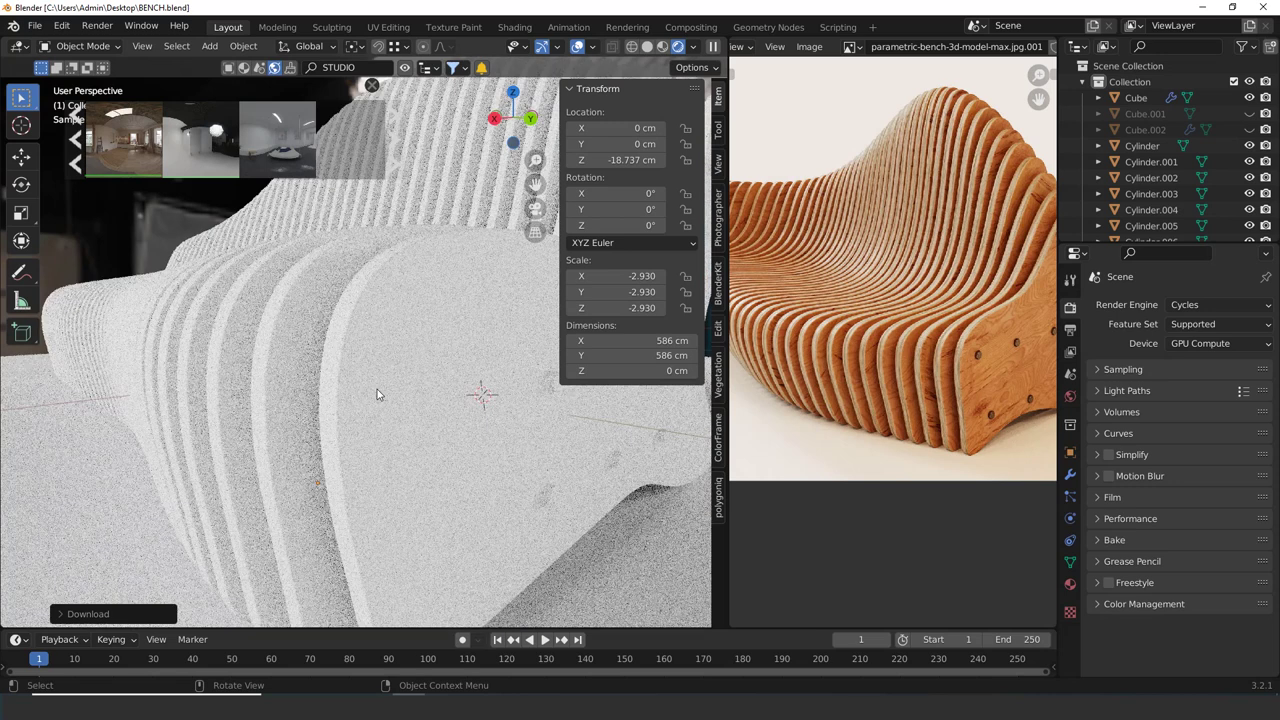
pyautogui.scroll(-7, 376, 388)
pyautogui.moveTo(377, 352); pyautogui.dragTo(397, 363, button='middle')
pyautogui.scroll(3, 397, 363)
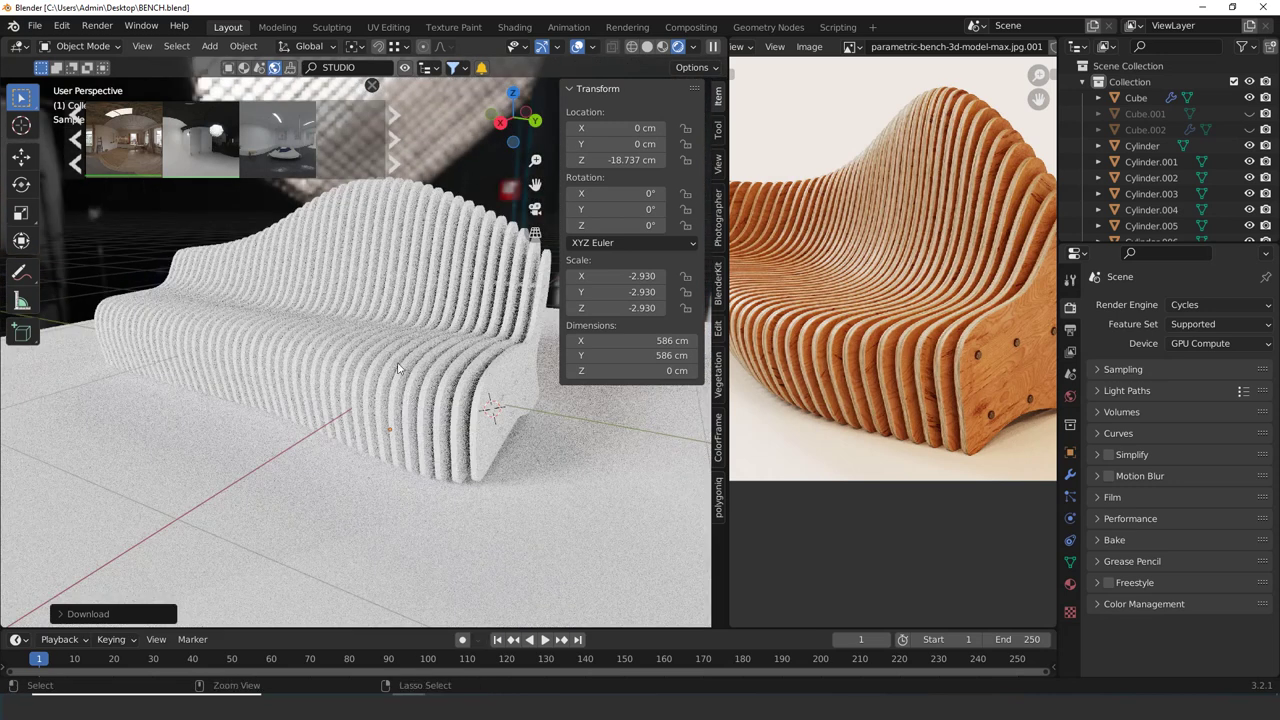
# Save the file again and return the viewport to solid shading
pyautogui.hotkey('ctrl', 's')
pyautogui.press('z')
pyautogui.hotkey('shift', 'a')
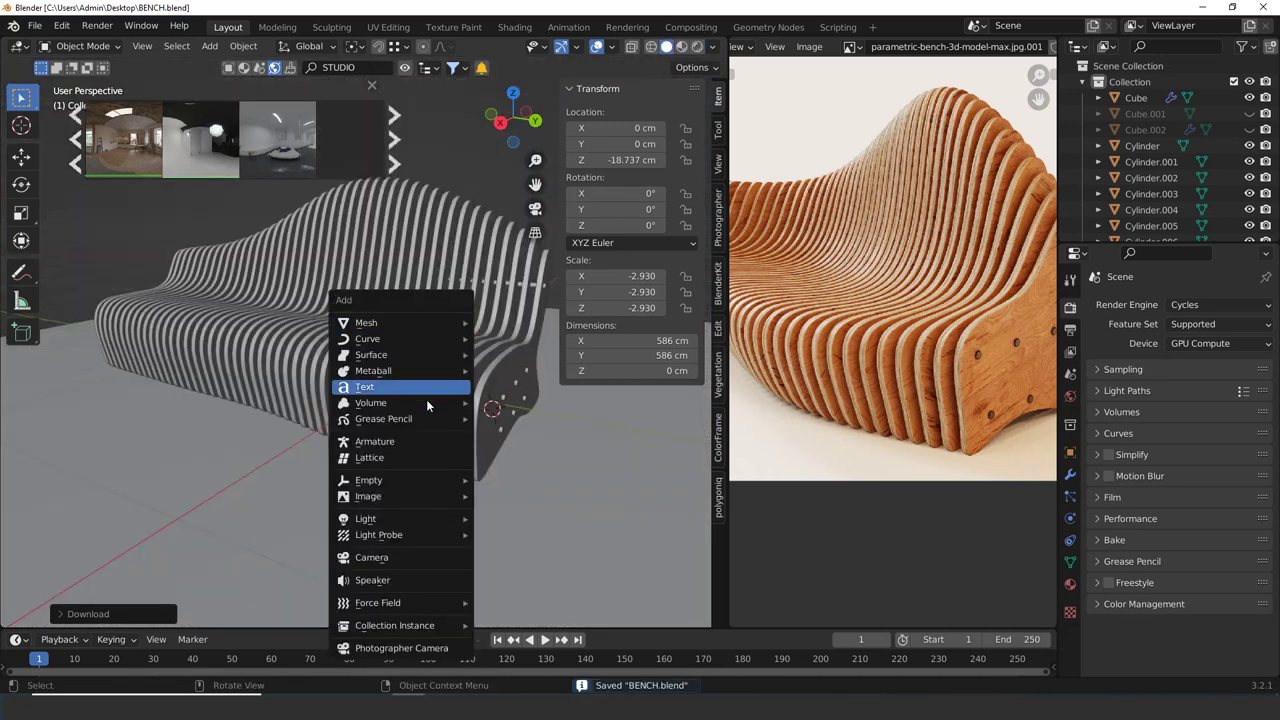
pyautogui.press('Escape')
# Extrude the floor plane's far edge behind the bench upward to form a backdrop wall
pyautogui.scroll(-5, 455, 464)
pyautogui.click(460, 465)
pyautogui.press('Tab')
pyautogui.moveTo(460, 465); pyautogui.dragTo(503, 472, button='middle')
pyautogui.click(466, 262)
pyautogui.press('2')
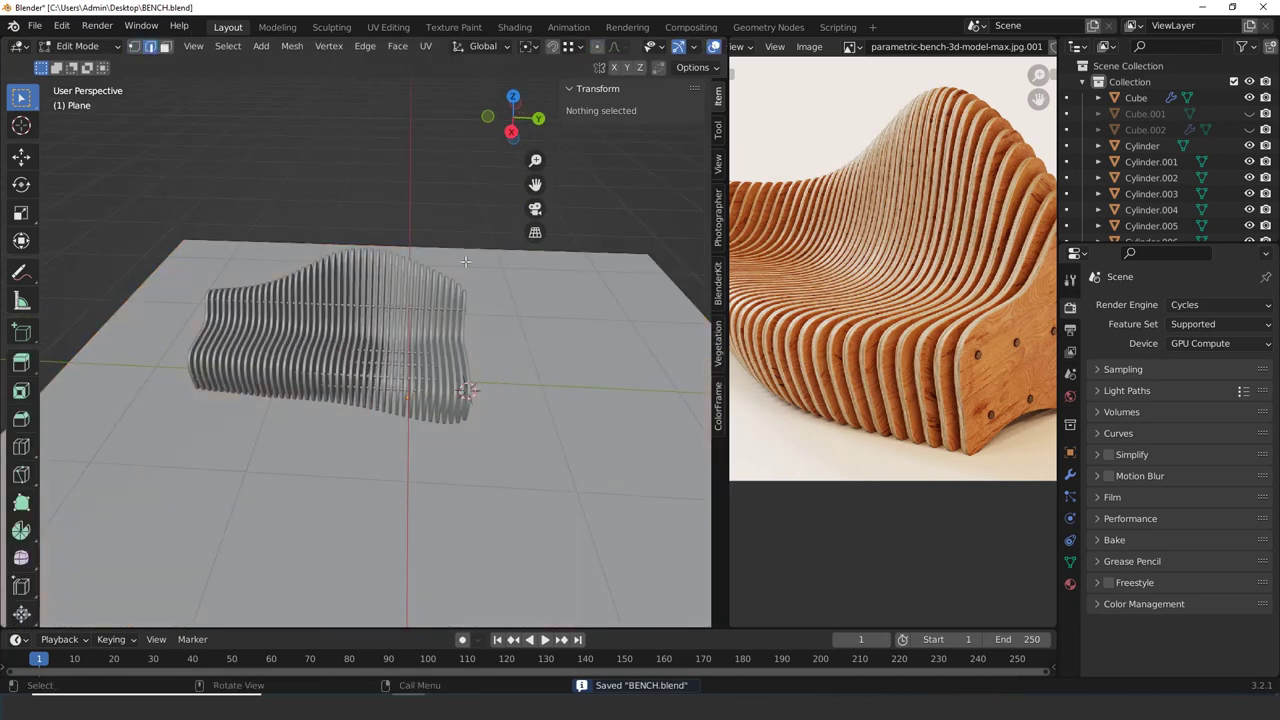
pyautogui.click(465, 261)
pyautogui.press('e')
pyautogui.click(462, 252)
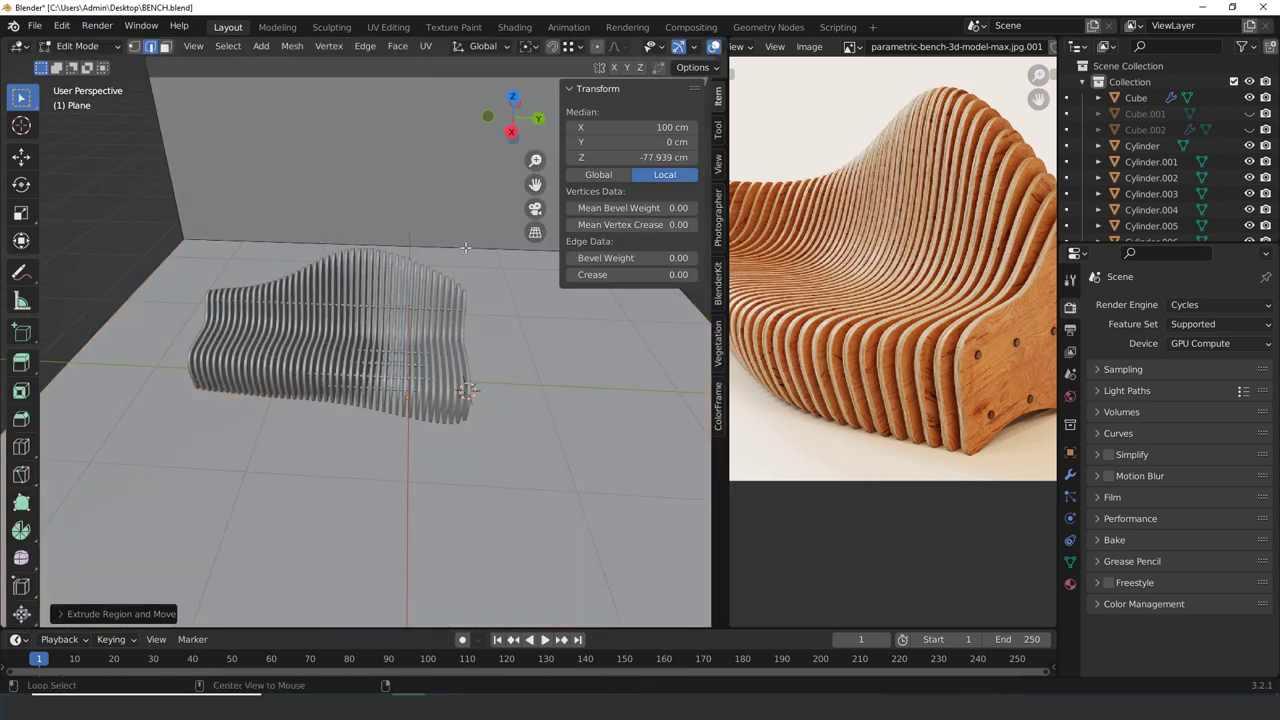
# Bevel the edge between floor and wall about 36.7 cm wide with 19 segments and return to Object Mode
pyautogui.hotkey('ctrl', 'b')
pyautogui.scroll(18, 510, 360)
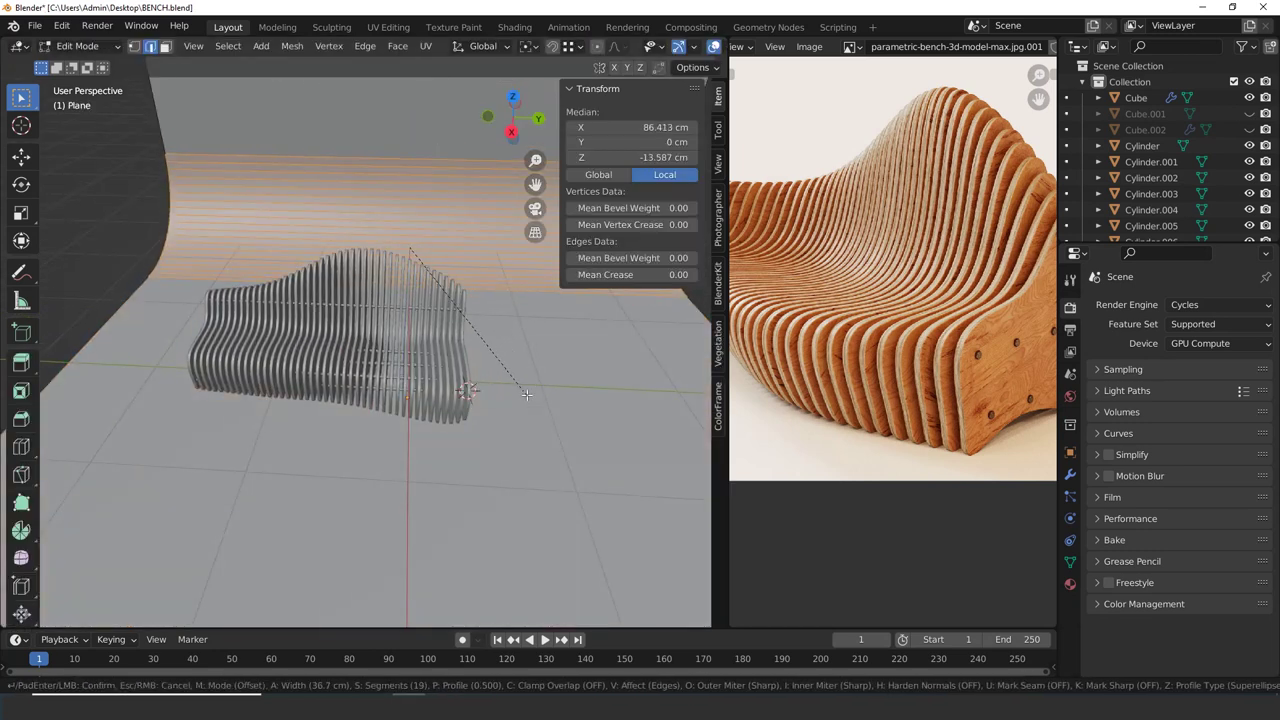
pyautogui.click(527, 395)
pyautogui.press('Tab')
# Scale the backdrop along Y to about 862 cm wide and shift it horizontally relative to the bench
pyautogui.scroll(-3, 528, 398)
pyautogui.press('s')
pyautogui.press('x')
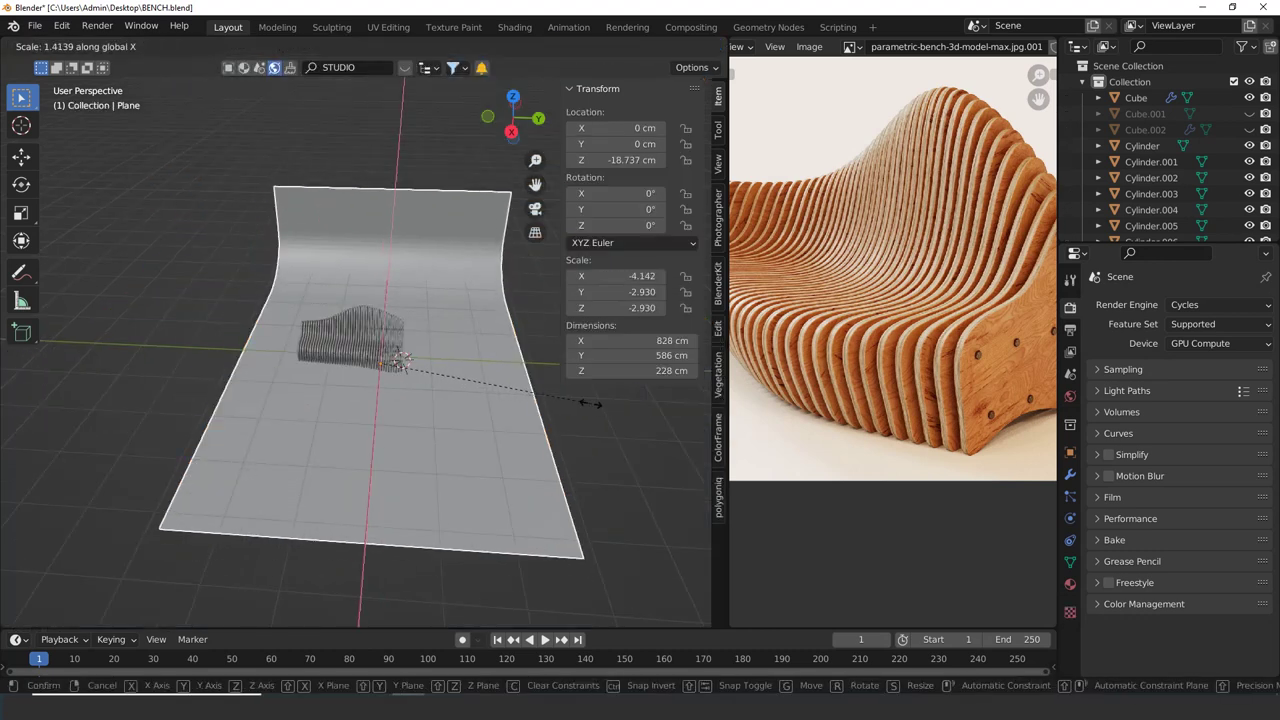
pyautogui.press('y')
pyautogui.click(571, 404)
pyautogui.press('g')
pyautogui.hotkey('shift', 'z')
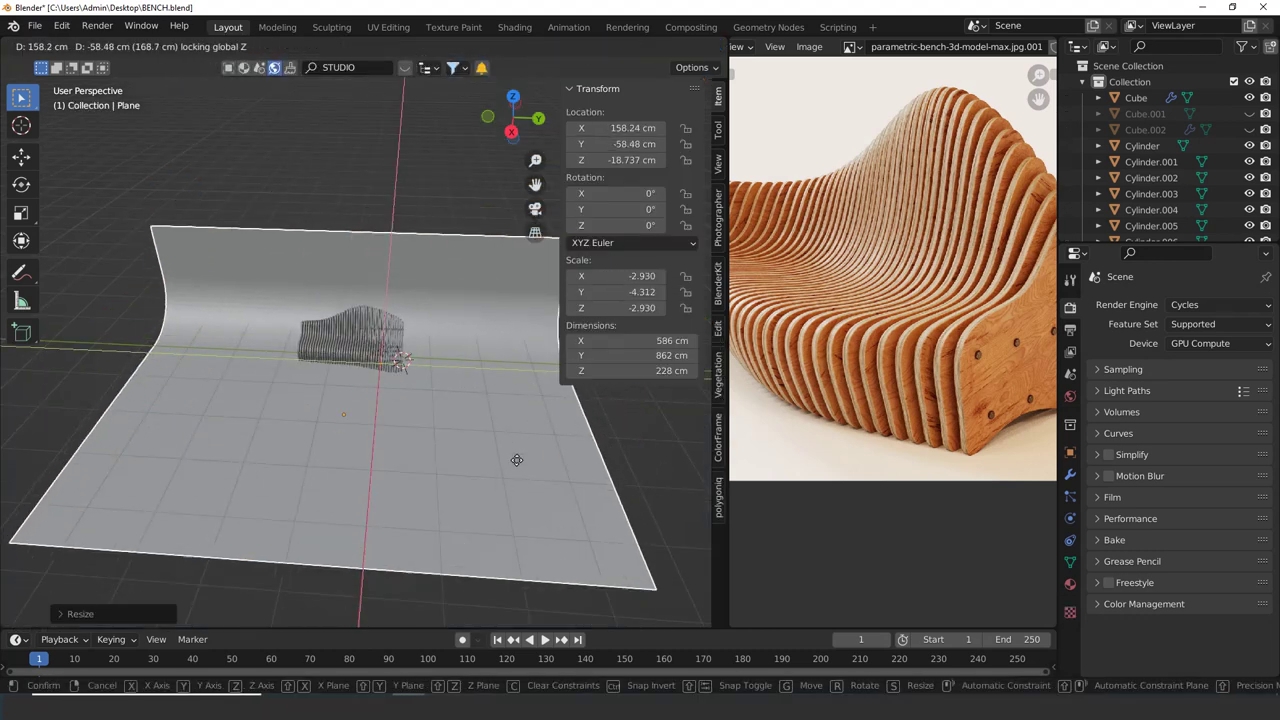
pyautogui.click(487, 401)
# Add a camera to the scene, hide the viewport sidebar and look through the camera
pyautogui.hotkey('shift', 'a')
pyautogui.click(438, 588)
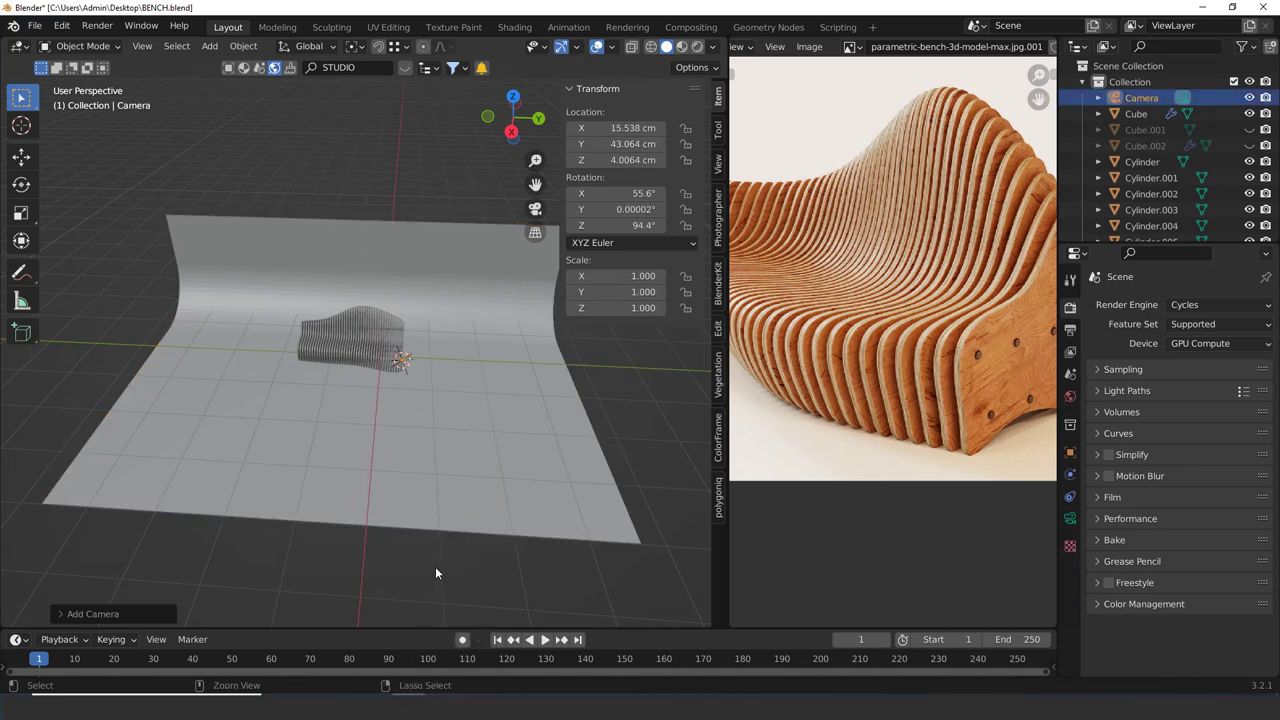
pyautogui.click(652, 480)
pyautogui.press('n')
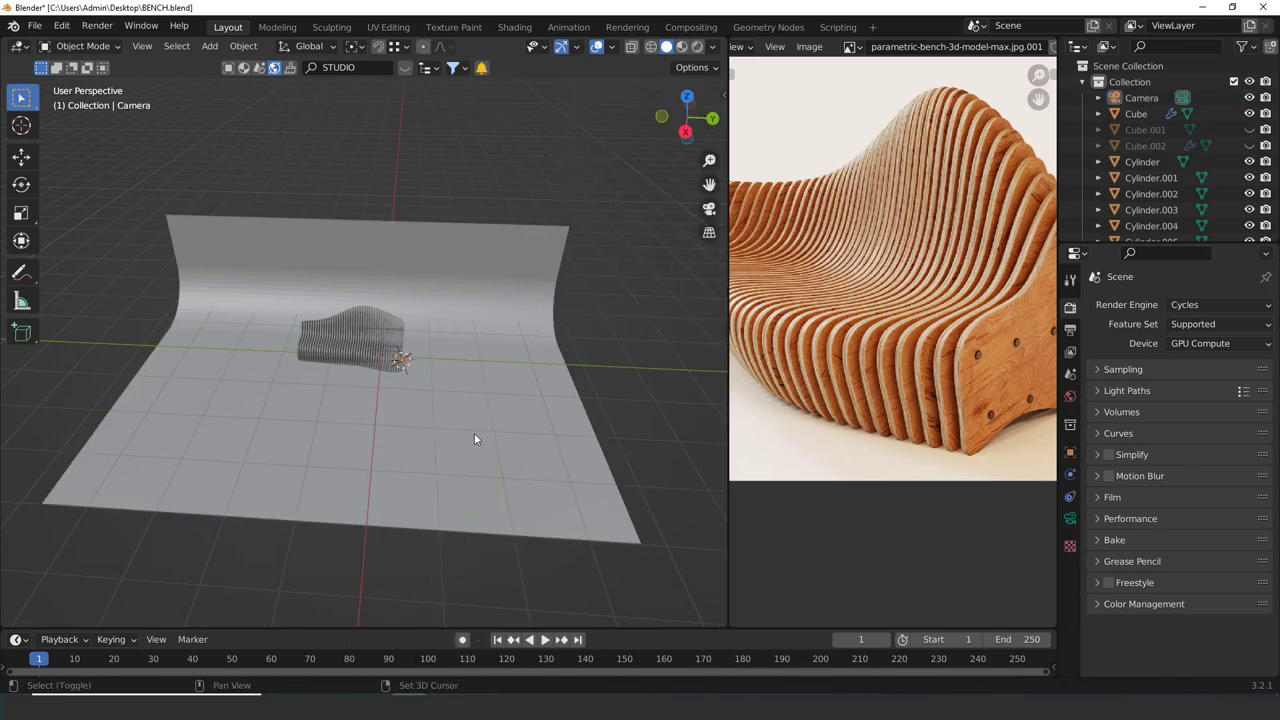
pyautogui.hotkey('shift', 'a')
pyautogui.click(449, 432)
pyautogui.press('KP_0')
pyautogui.press('KP_0')
pyautogui.press('KP_0')
pyautogui.scroll(-3, 438, 409)
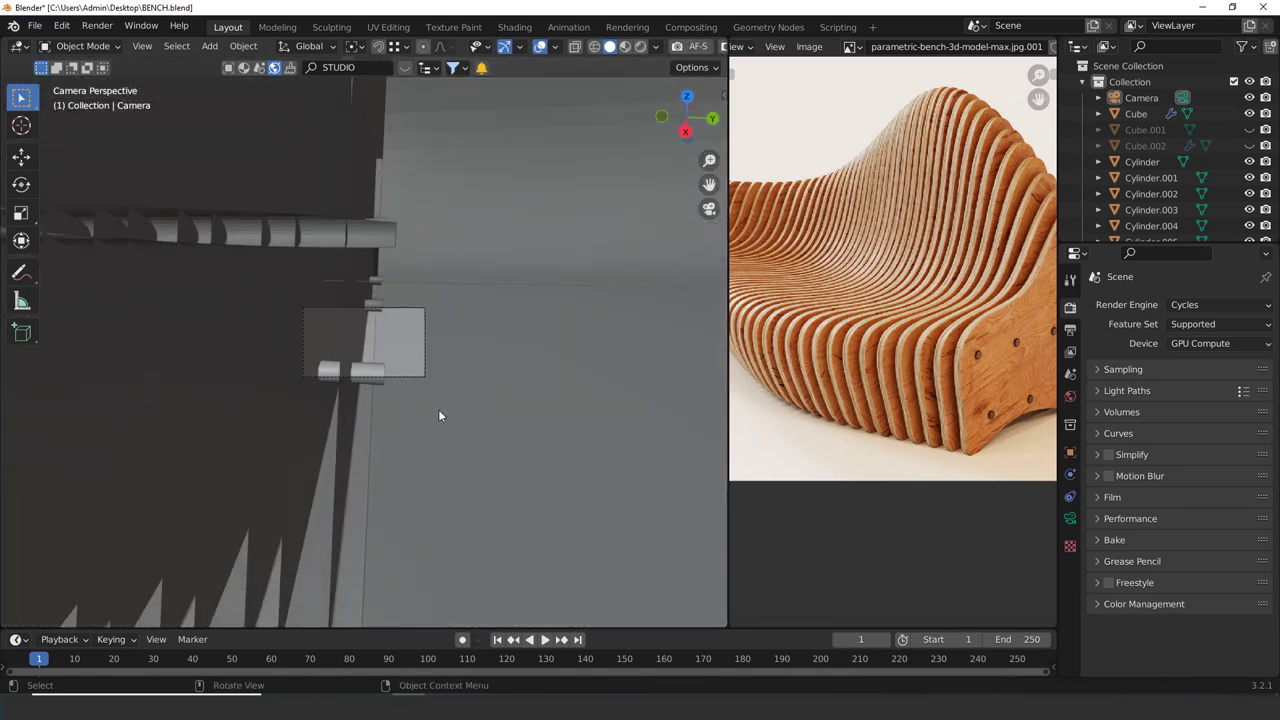
pyautogui.scroll(7, 438, 409)
# Fly the camera back from the bench until almost the entire seat and backrest lie inside the camera frame
pyautogui.hotkey('shift', '`')
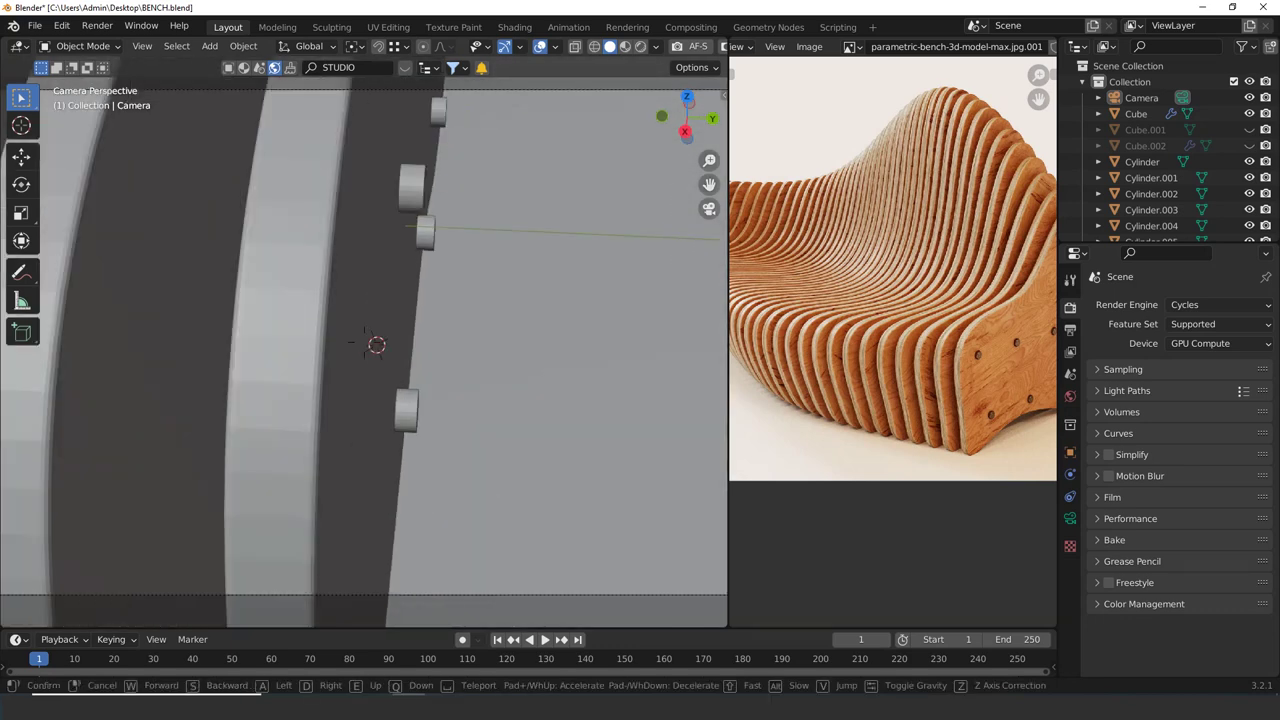
pyautogui.press('s')
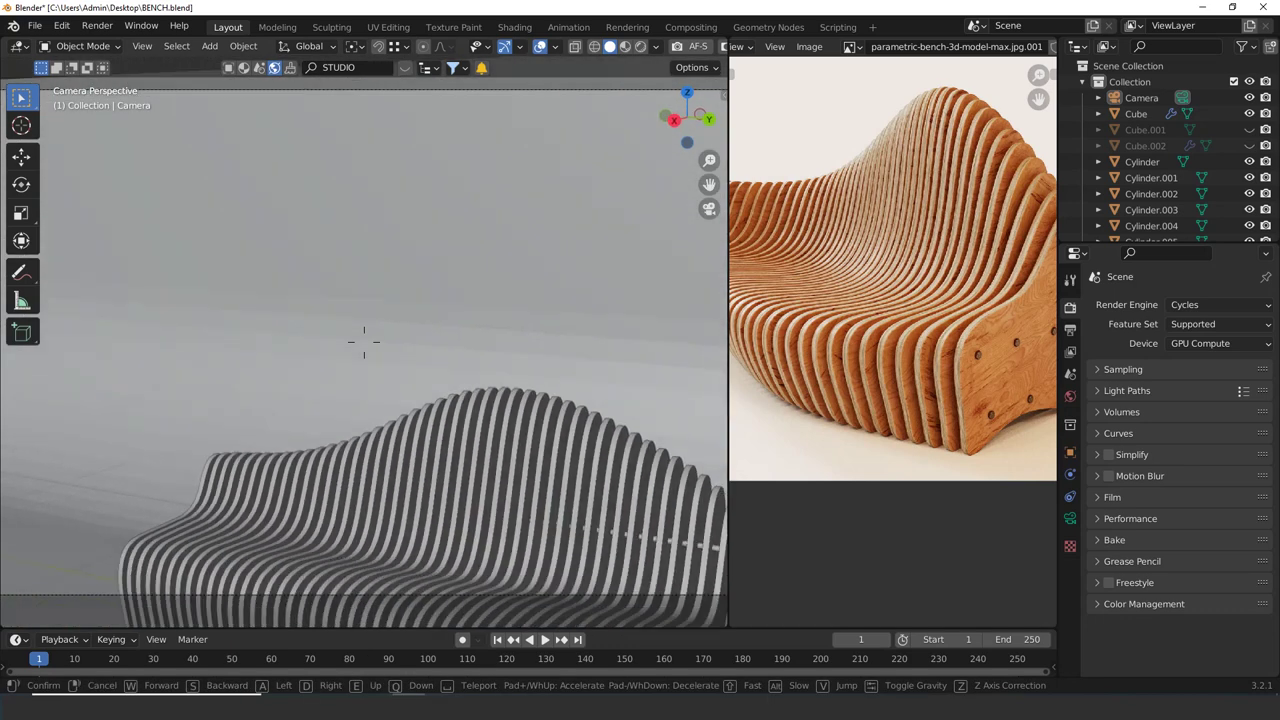
pyautogui.press('w')
pyautogui.click(371, 370)
pyautogui.scroll(-3, 371, 370)
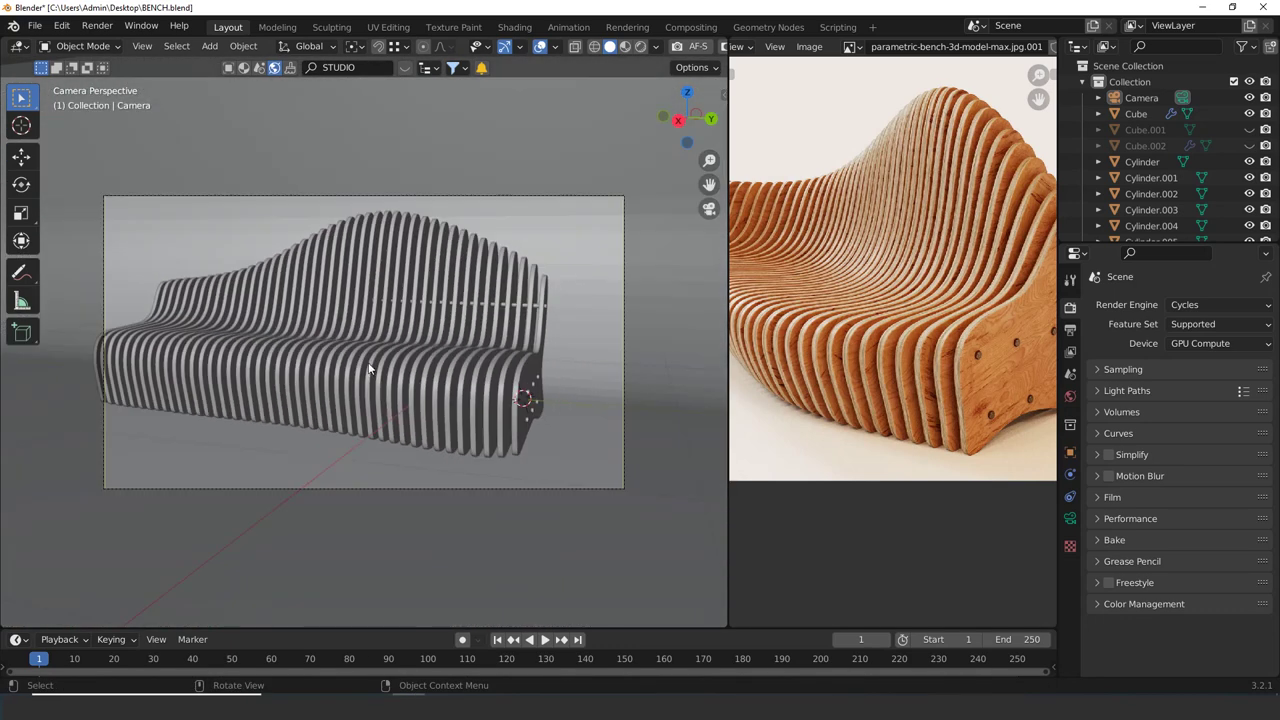
pyautogui.scroll(1, 371, 370)
# Fine-tune the camera sideways to frame the whole bench with its end panel in view, and save the file
pyautogui.hotkey('shift', '`')
pyautogui.press('a')
pyautogui.click(364, 342)
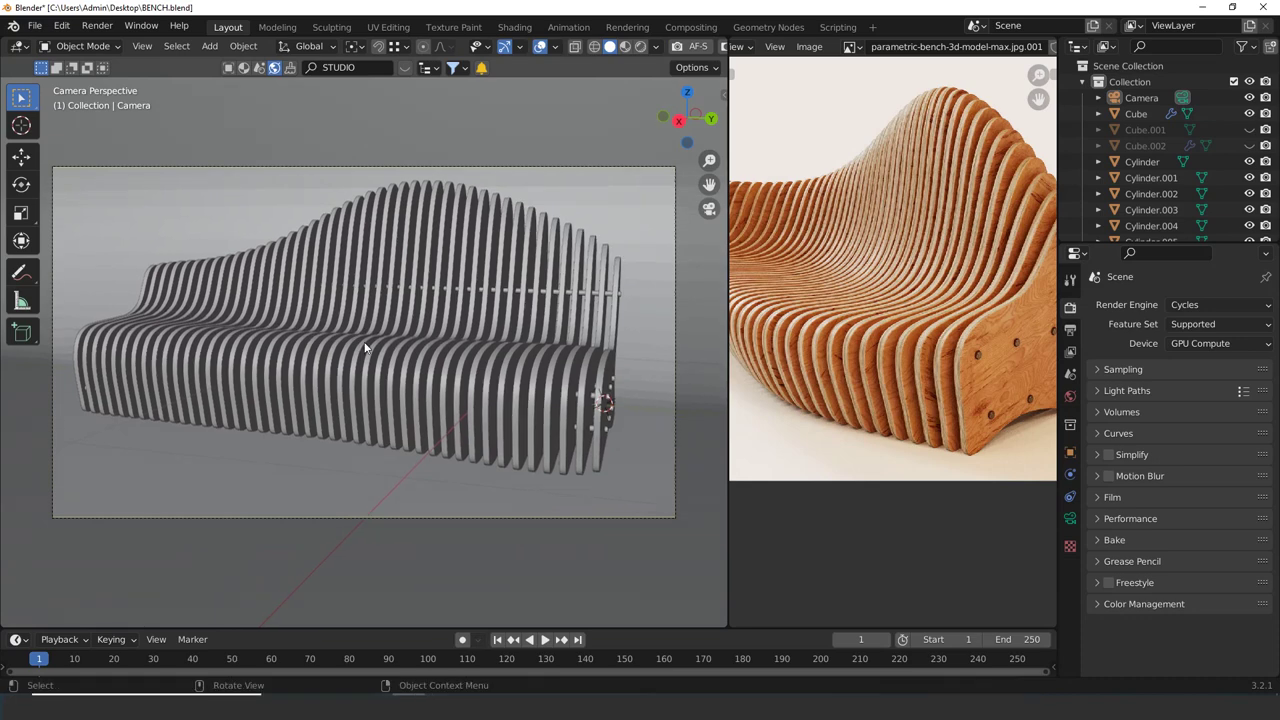
pyautogui.hotkey('ctrl', 's')
pyautogui.hotkey('shift', '`')
pyautogui.press('d')
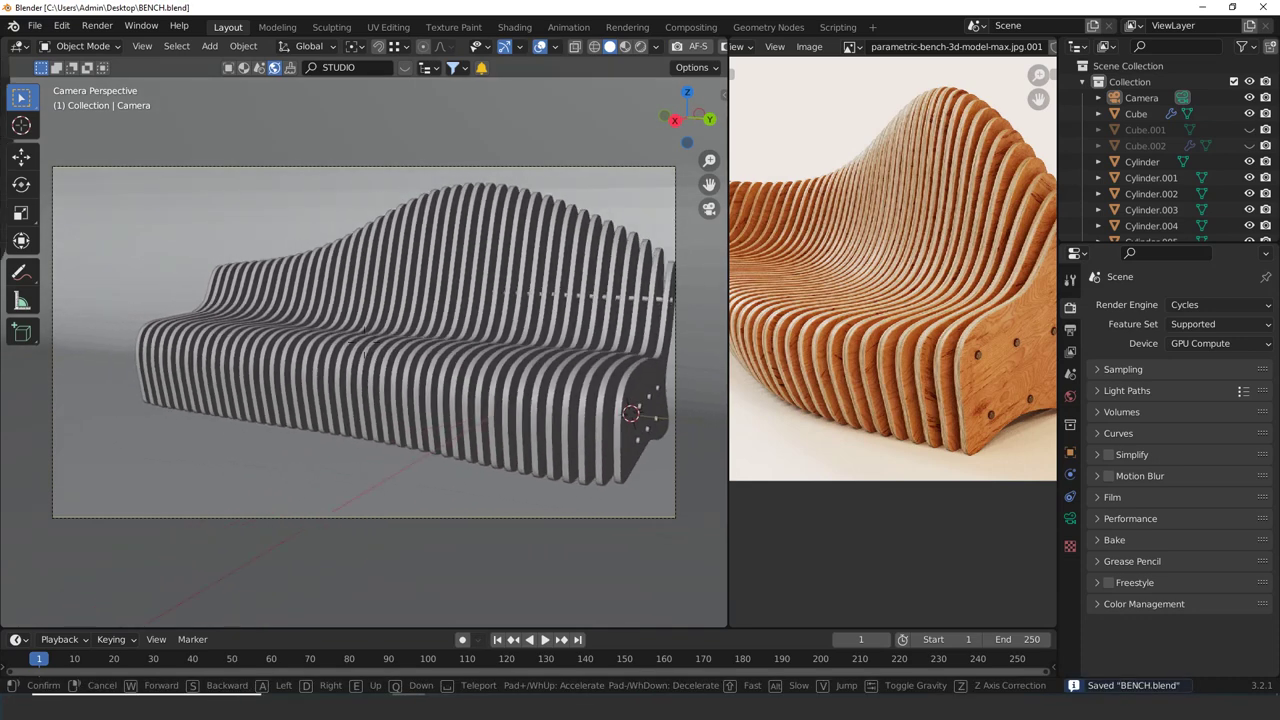
pyautogui.click(593, 92)
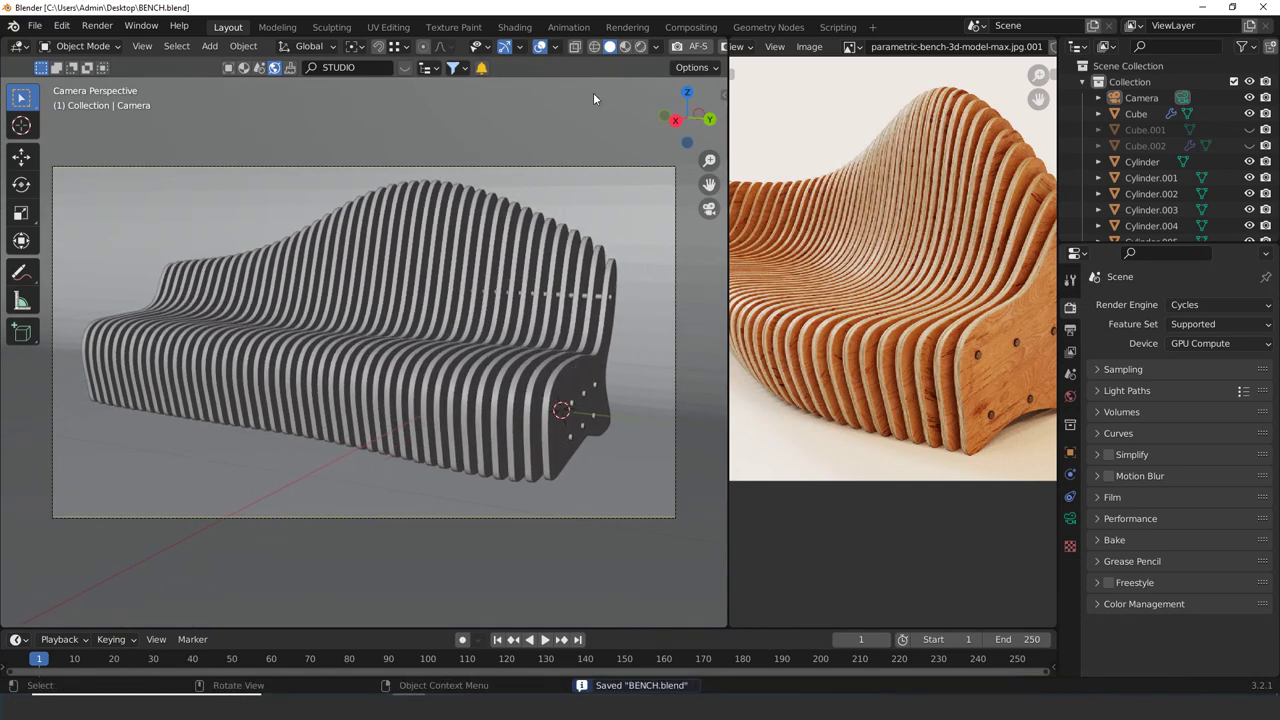
# Switch to rendered shading and give the backdrop plane a new material with a near-black base color of value 0.001
pyautogui.click(641, 47)
pyautogui.click(686, 539)
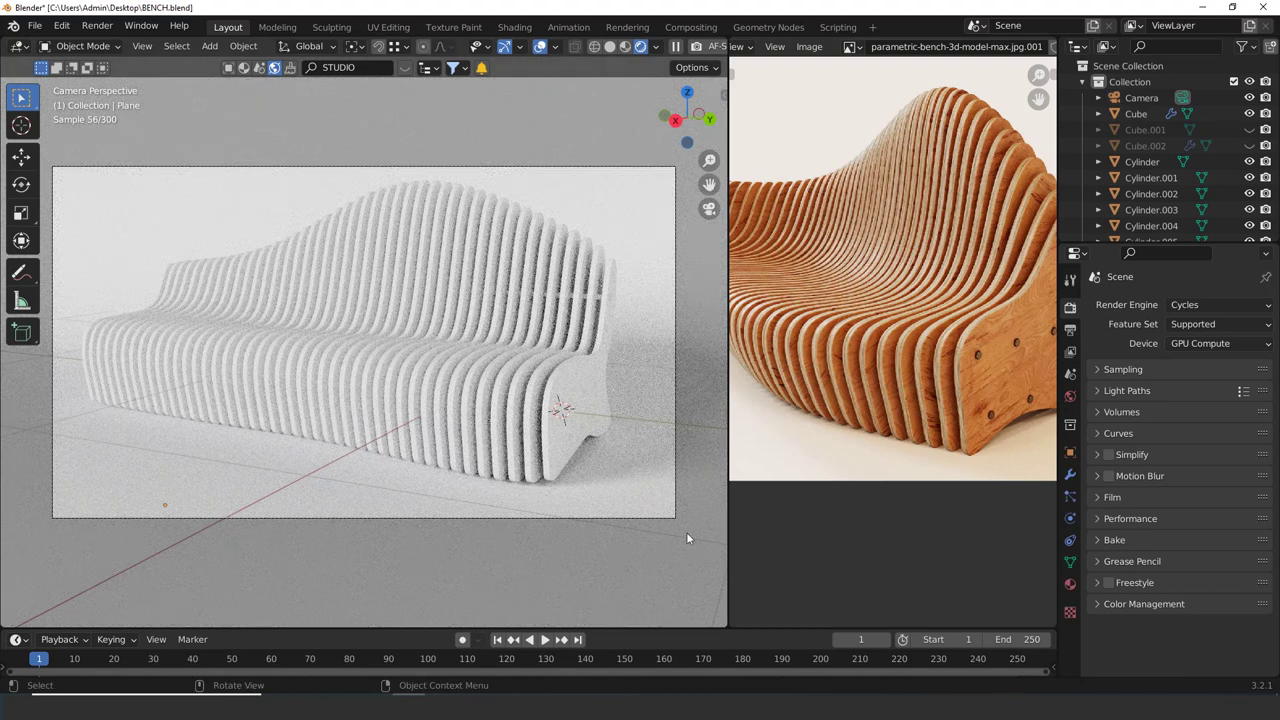
pyautogui.click(1070, 584)
pyautogui.click(1175, 370)
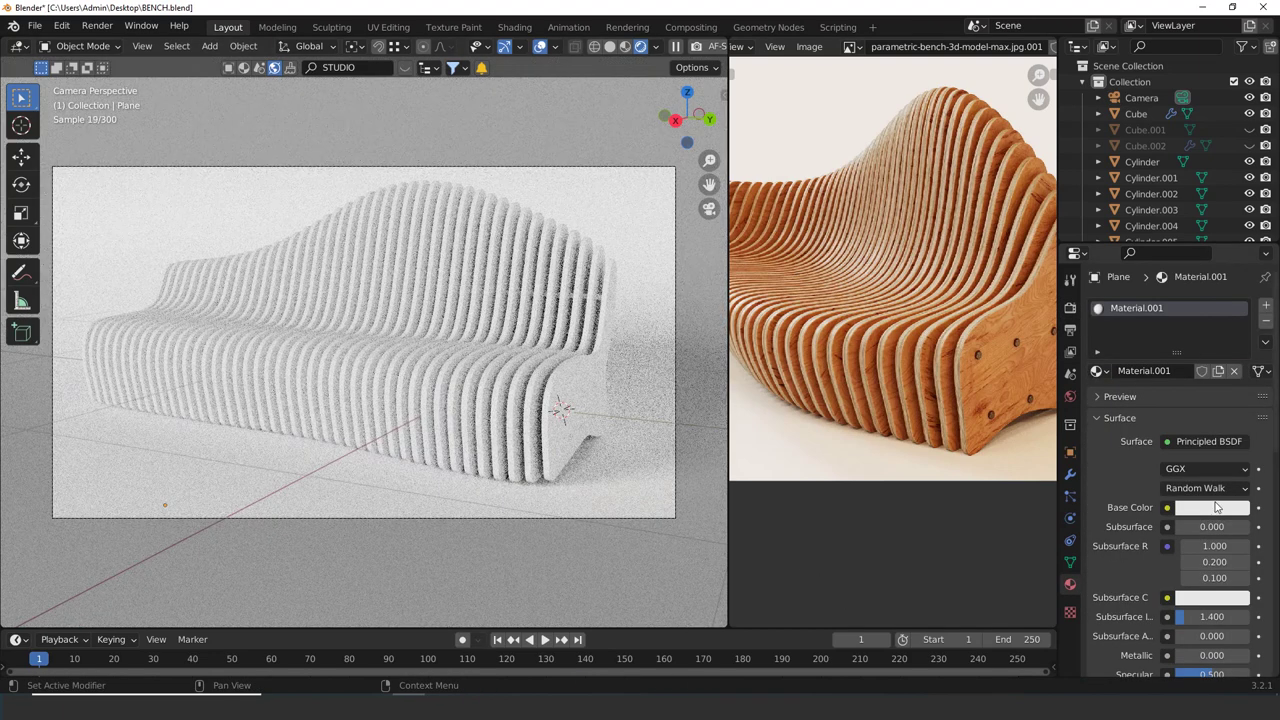
pyautogui.click(1216, 508)
pyautogui.click(1238, 398)
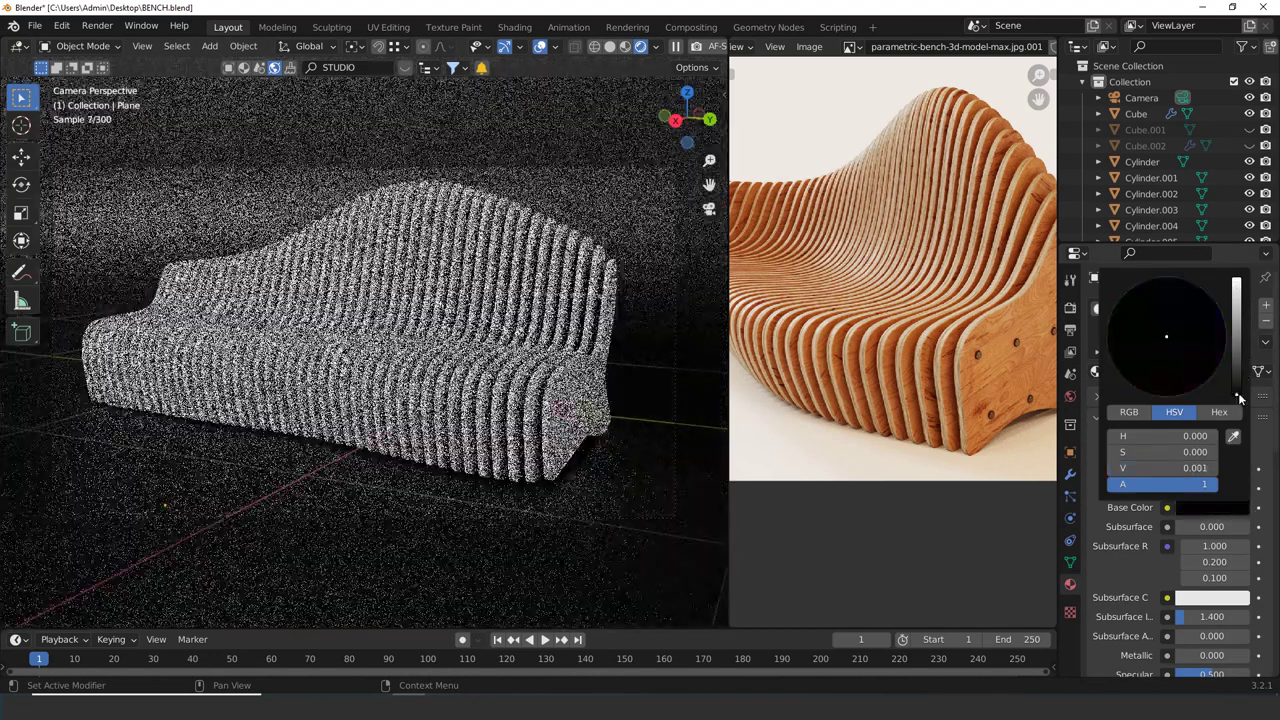
# Lighten the backdrop material's base color to a dark grey and save the file
pyautogui.moveTo(1238, 398); pyautogui.dragTo(1237, 284)
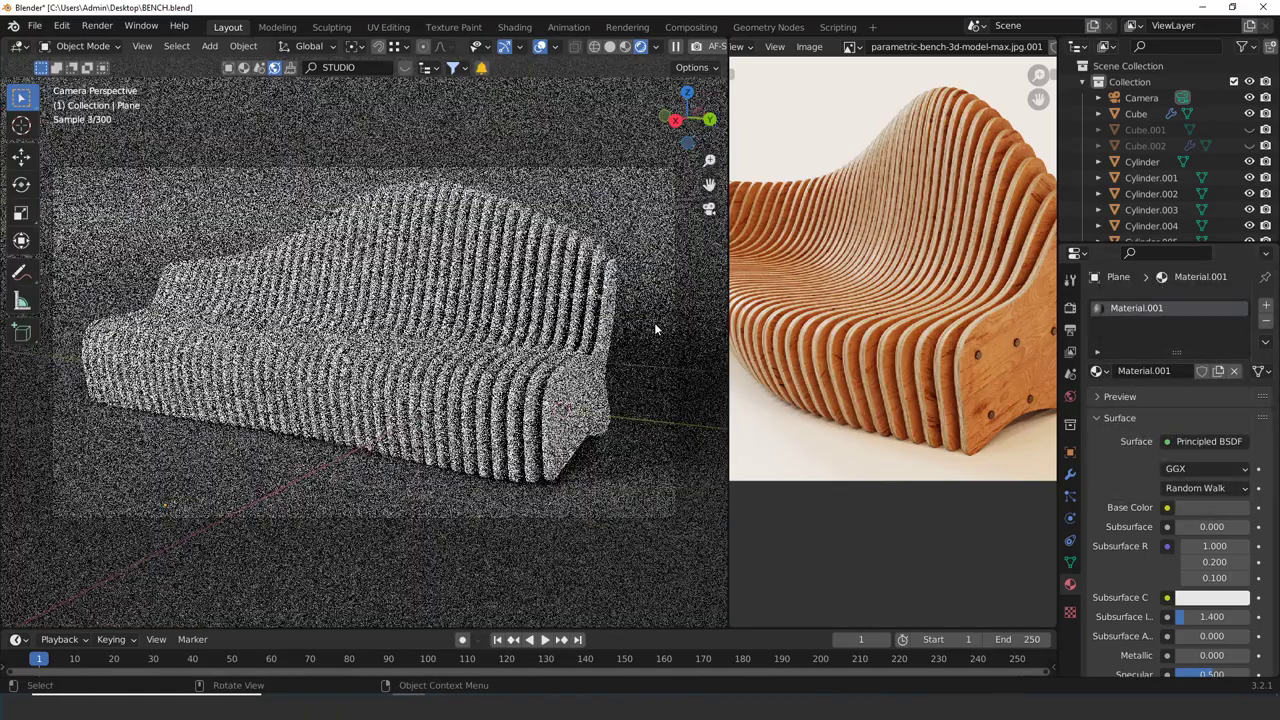
pyautogui.rightClick(650, 281)
pyautogui.click(649, 281)
pyautogui.hotkey('ctrl', 's')
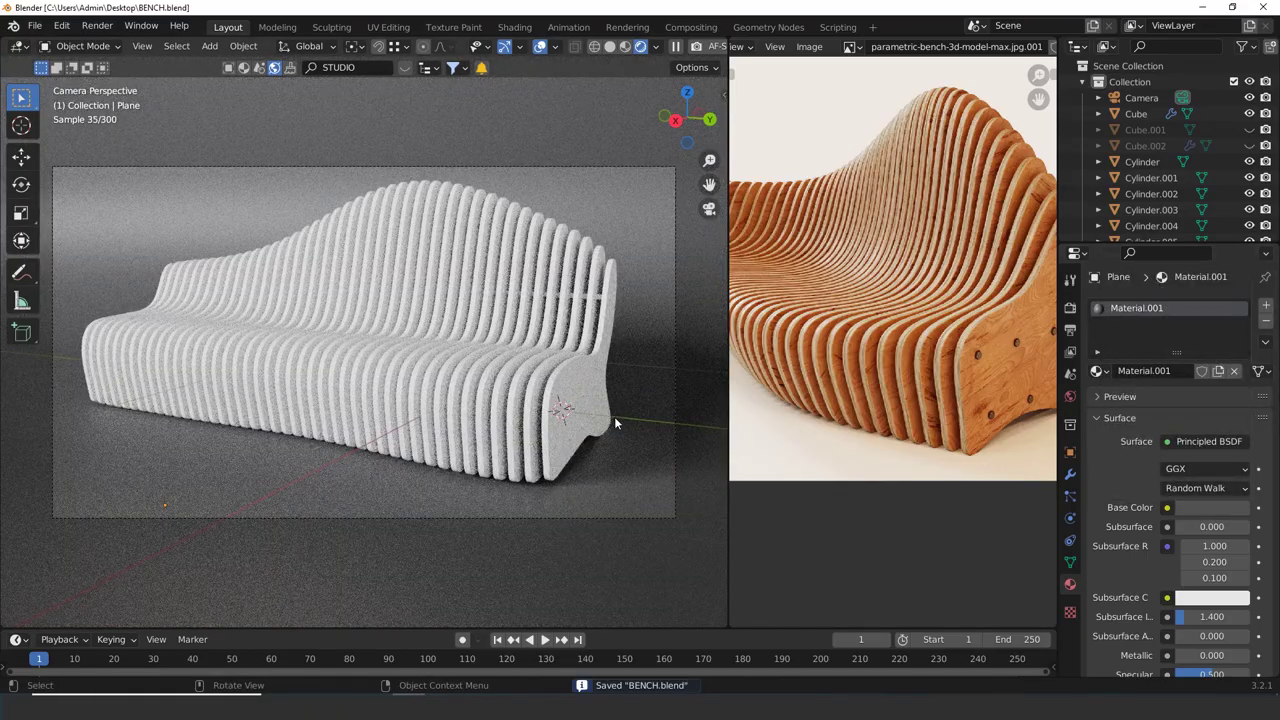
# Render a still image of the bench from the camera
pyautogui.click(97, 25)
pyautogui.click(118, 43)
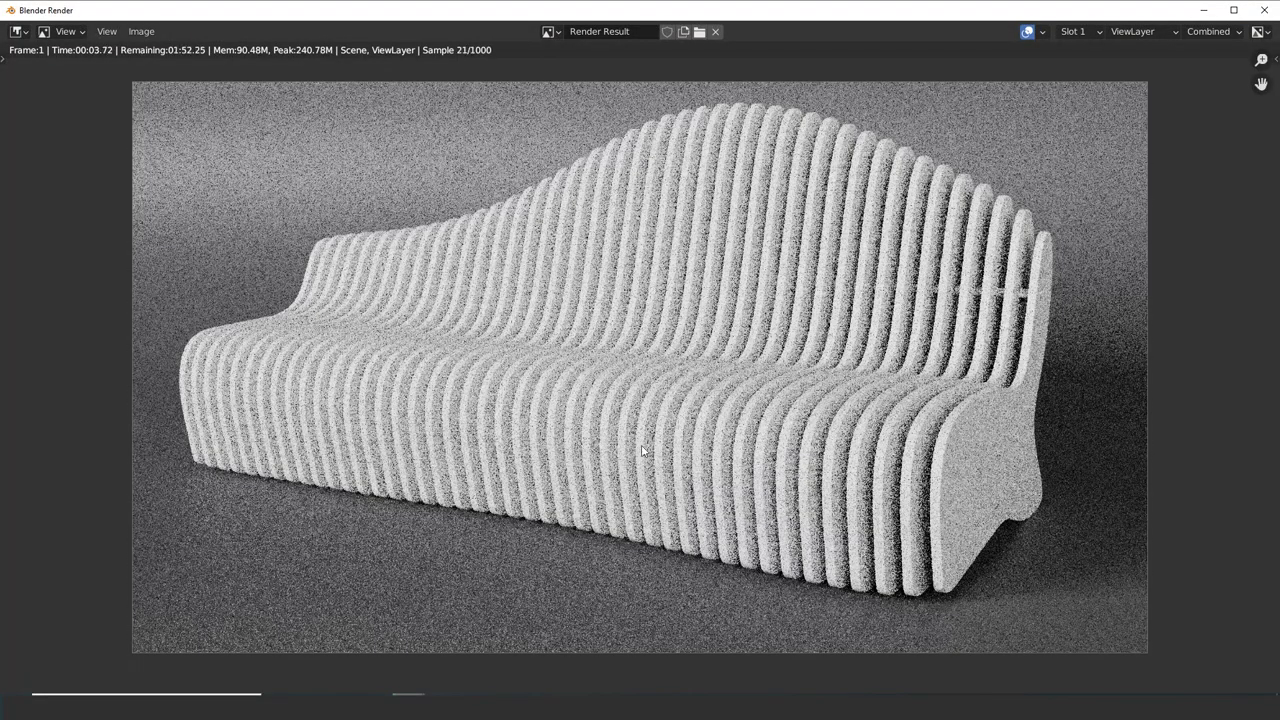
# Examine the rendered bench up close and as a whole, checking the slats, end panel, noise and backdrop shading
pyautogui.scroll(3, 642, 451)
pyautogui.scroll(-3, 650, 453)
pyautogui.scroll(3, 650, 453)
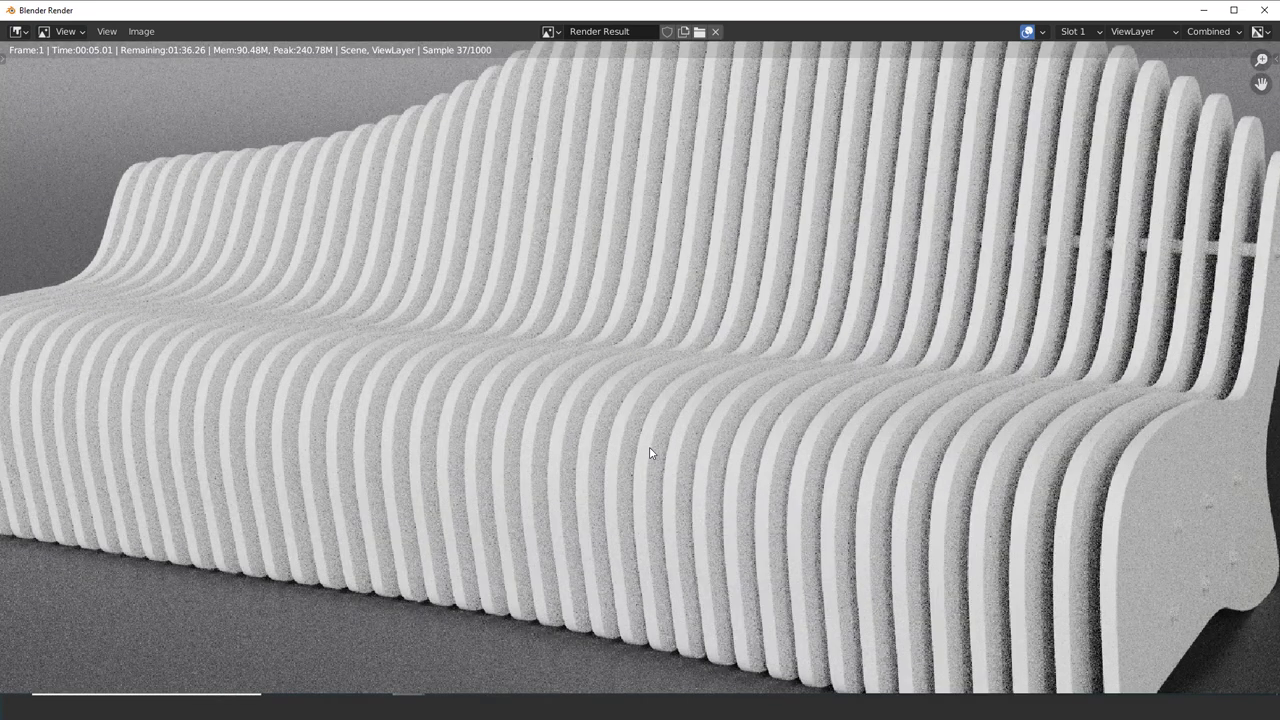
pyautogui.scroll(-2, 631, 437)
pyautogui.scroll(2, 560, 405)
pyautogui.scroll(-2, 560, 408)
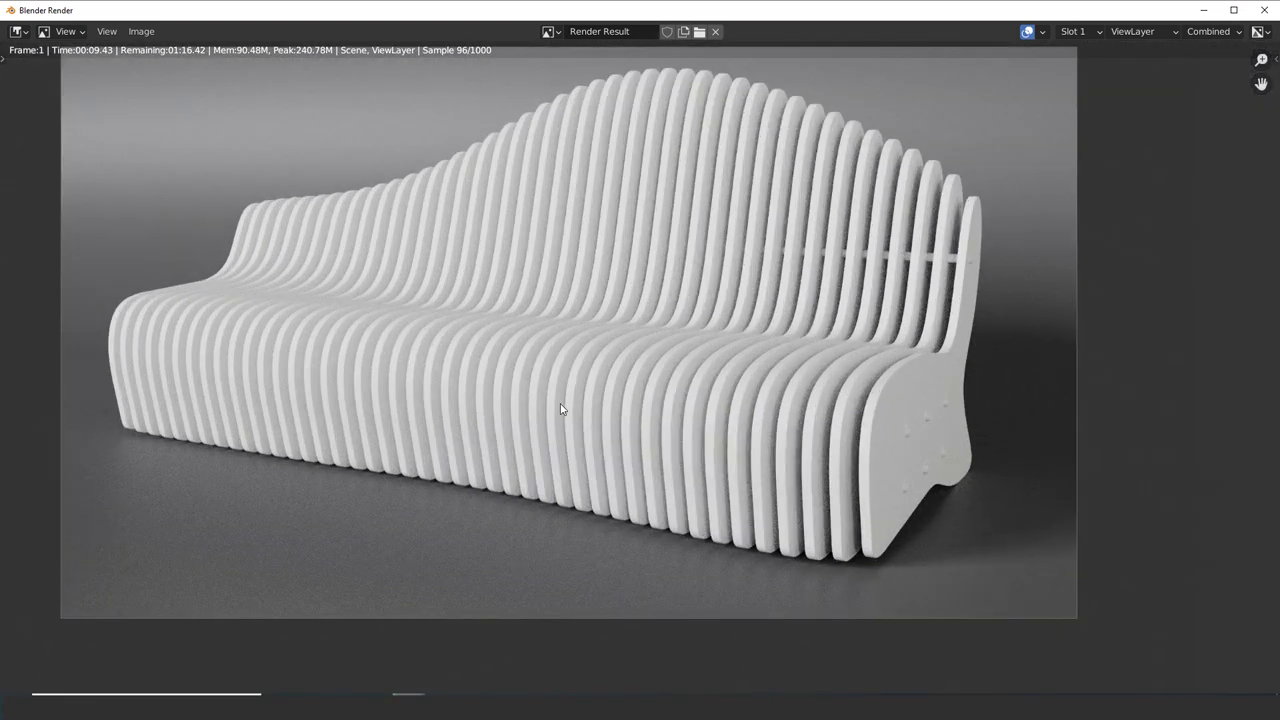
pyautogui.scroll(1, 561, 408)
pyautogui.scroll(2, 561, 408)
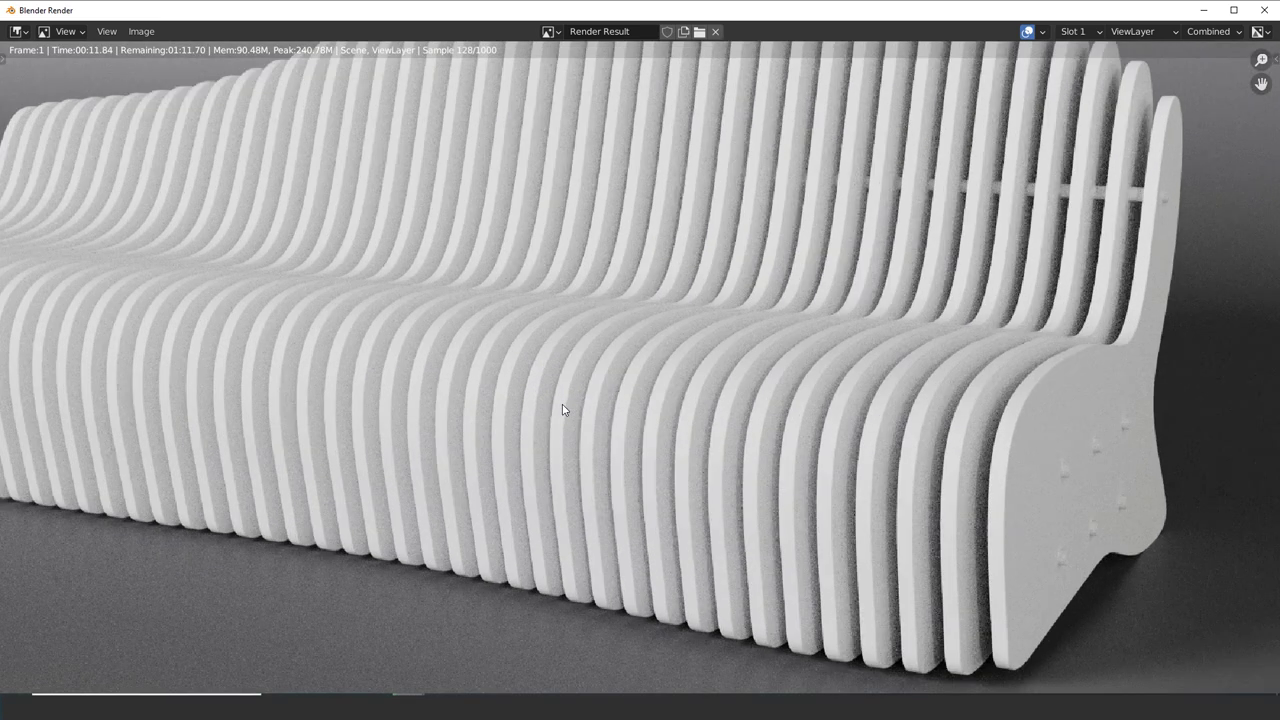
pyautogui.scroll(-3, 563, 408)
pyautogui.scroll(1, 563, 410)
pyautogui.scroll(-1, 563, 410)
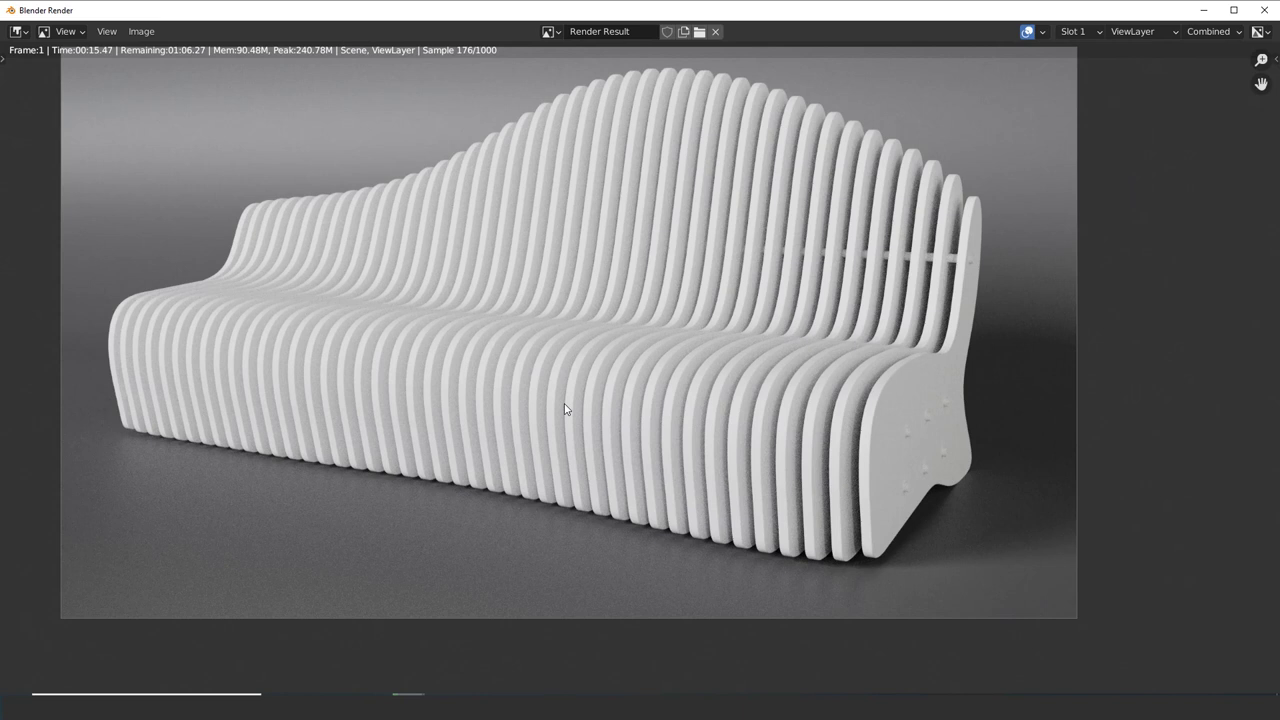
pyautogui.scroll(3, 848, 590)
pyautogui.scroll(-1, 620, 437)
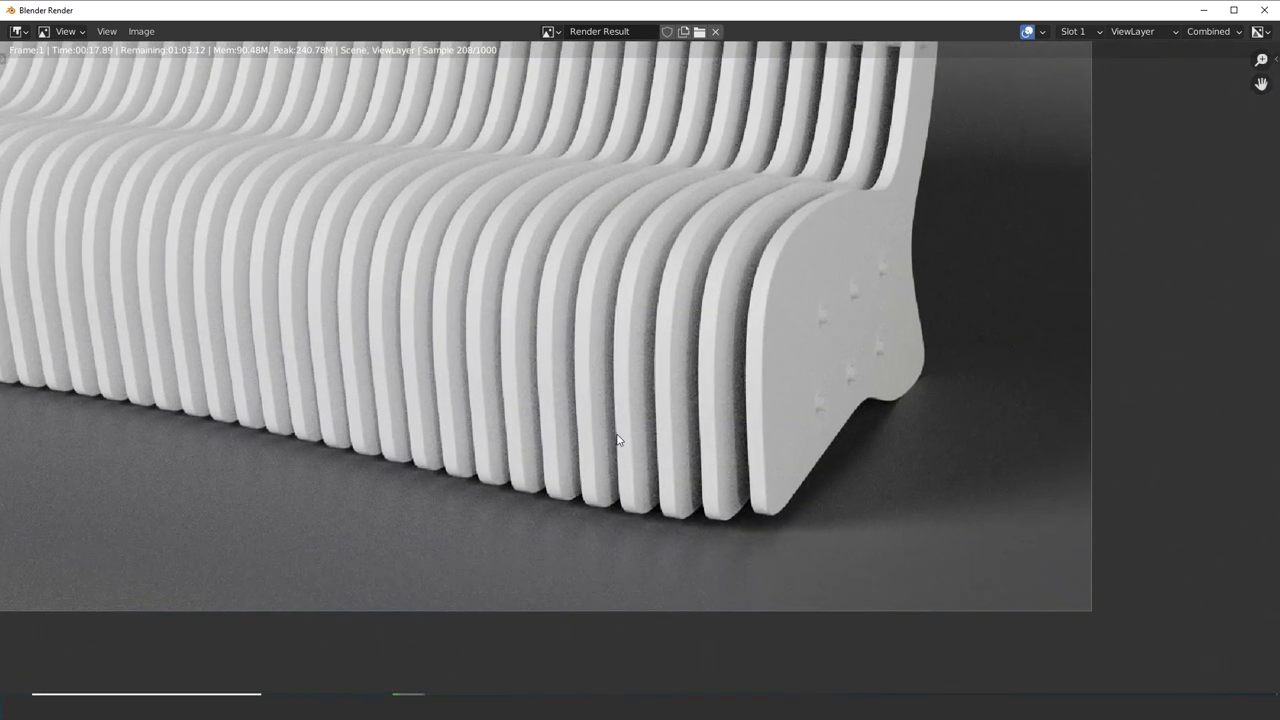
pyautogui.scroll(4, 777, 531)
pyautogui.scroll(-3, 768, 560)
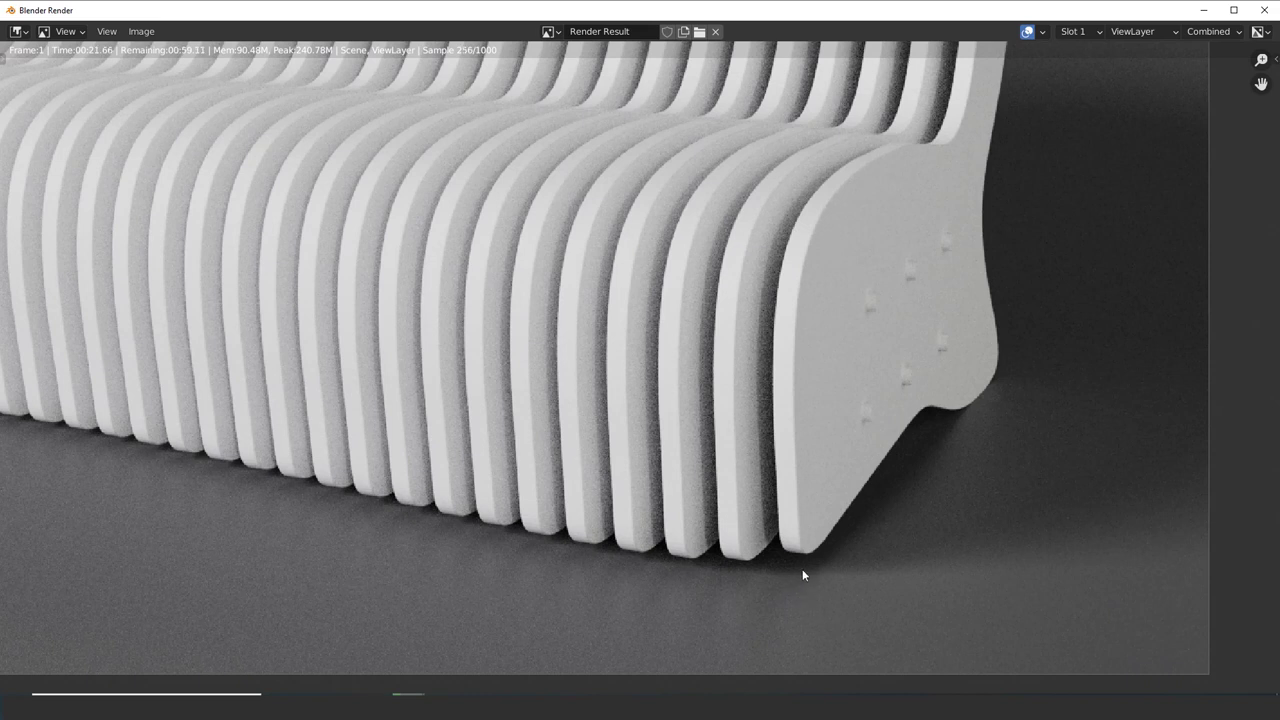
pyautogui.scroll(-5, 593, 497)
pyautogui.scroll(3, 593, 497)
pyautogui.scroll(-3, 549, 473)
pyautogui.scroll(-1, 502, 324)
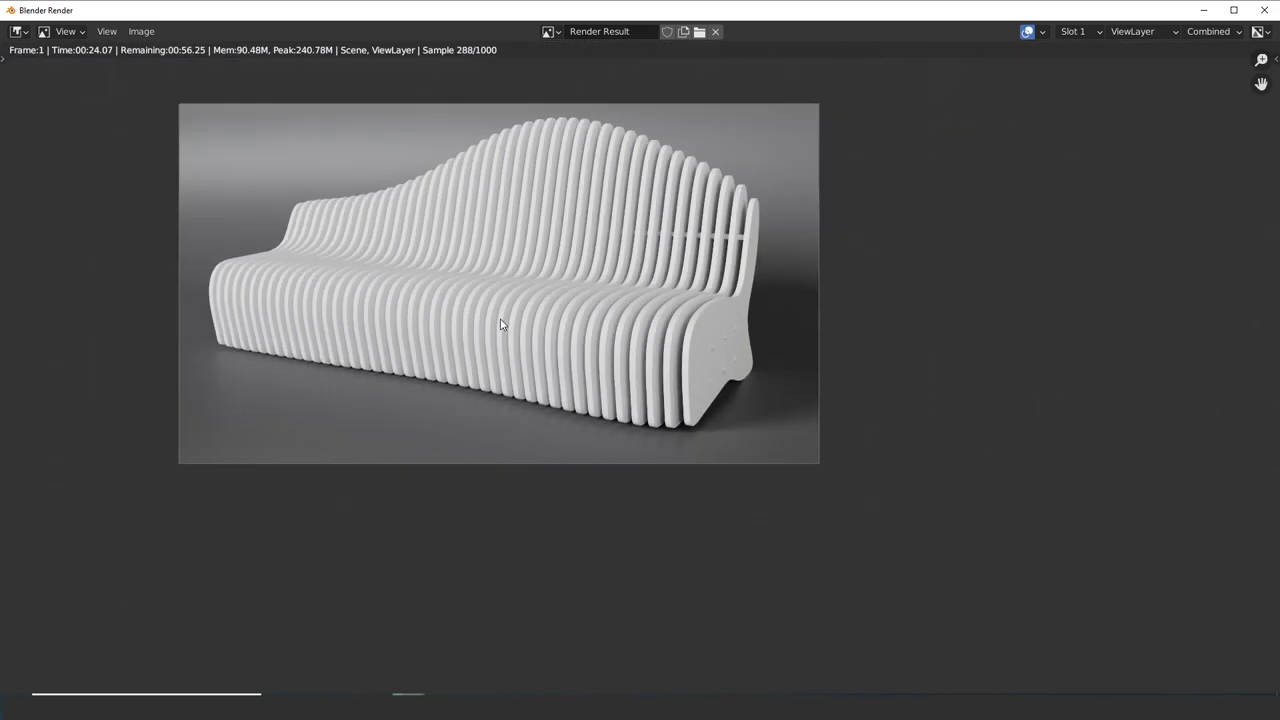
pyautogui.scroll(3, 587, 424)
pyautogui.scroll(-4, 587, 424)
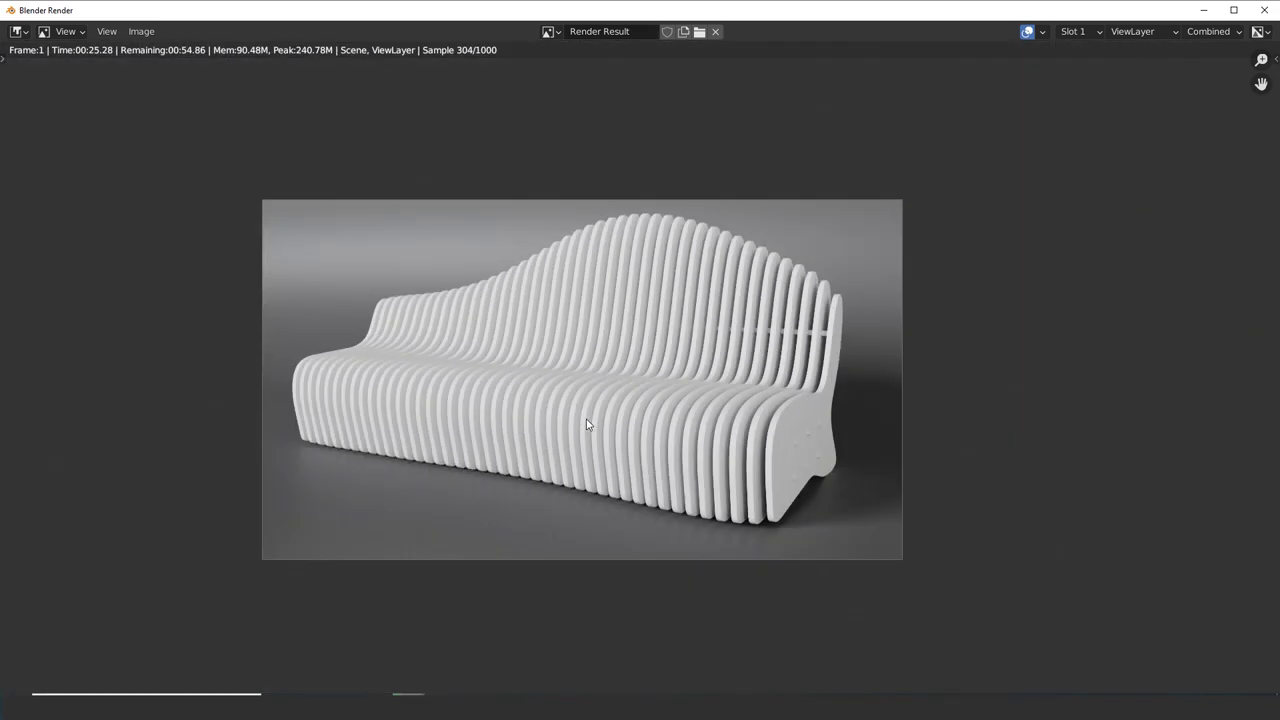
pyautogui.scroll(1, 587, 424)
pyautogui.scroll(-1, 587, 424)
pyautogui.scroll(3, 587, 424)
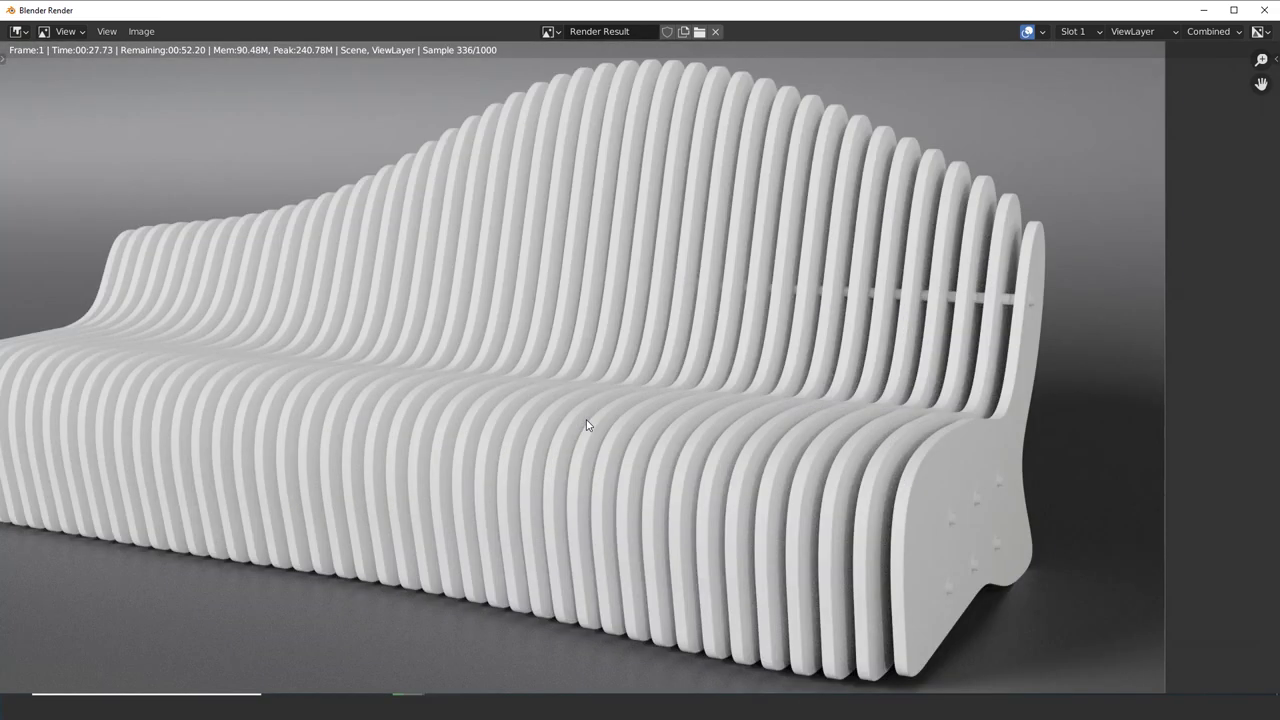
pyautogui.moveTo(587, 424); pyautogui.dragTo(617, 450, button='middle')
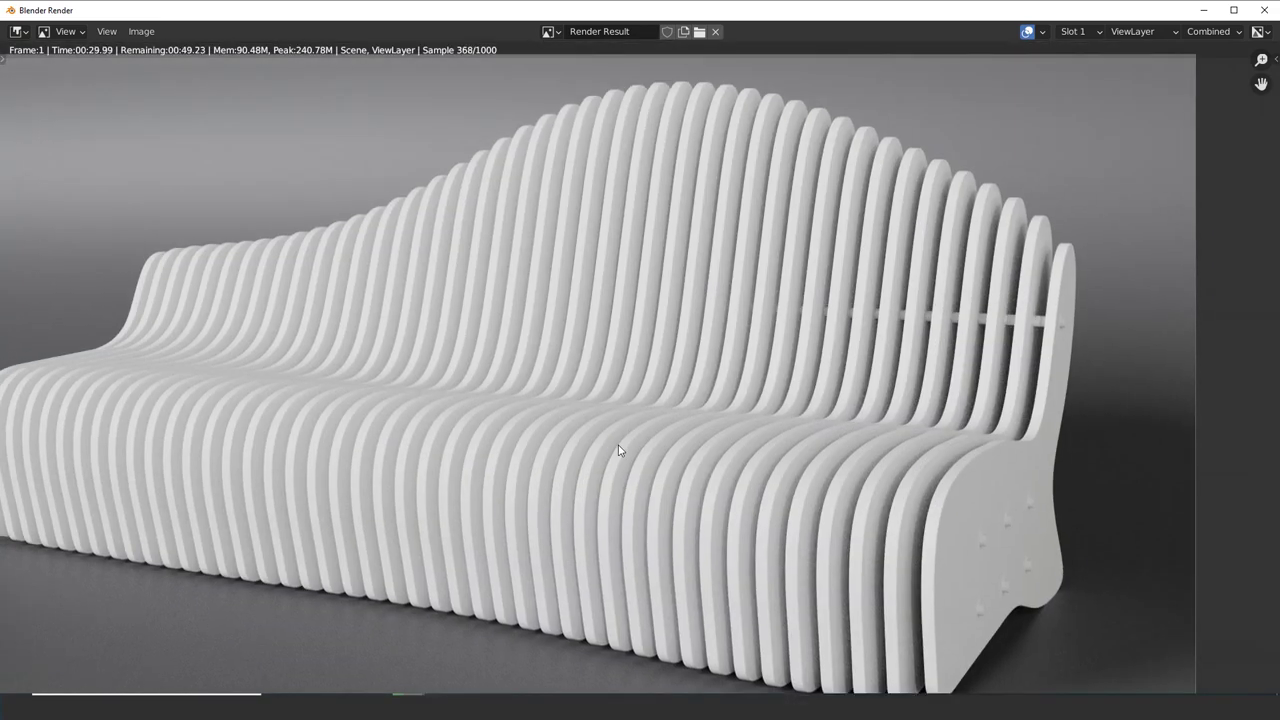
pyautogui.scroll(-4, 659, 444)
pyautogui.scroll(2, 659, 444)
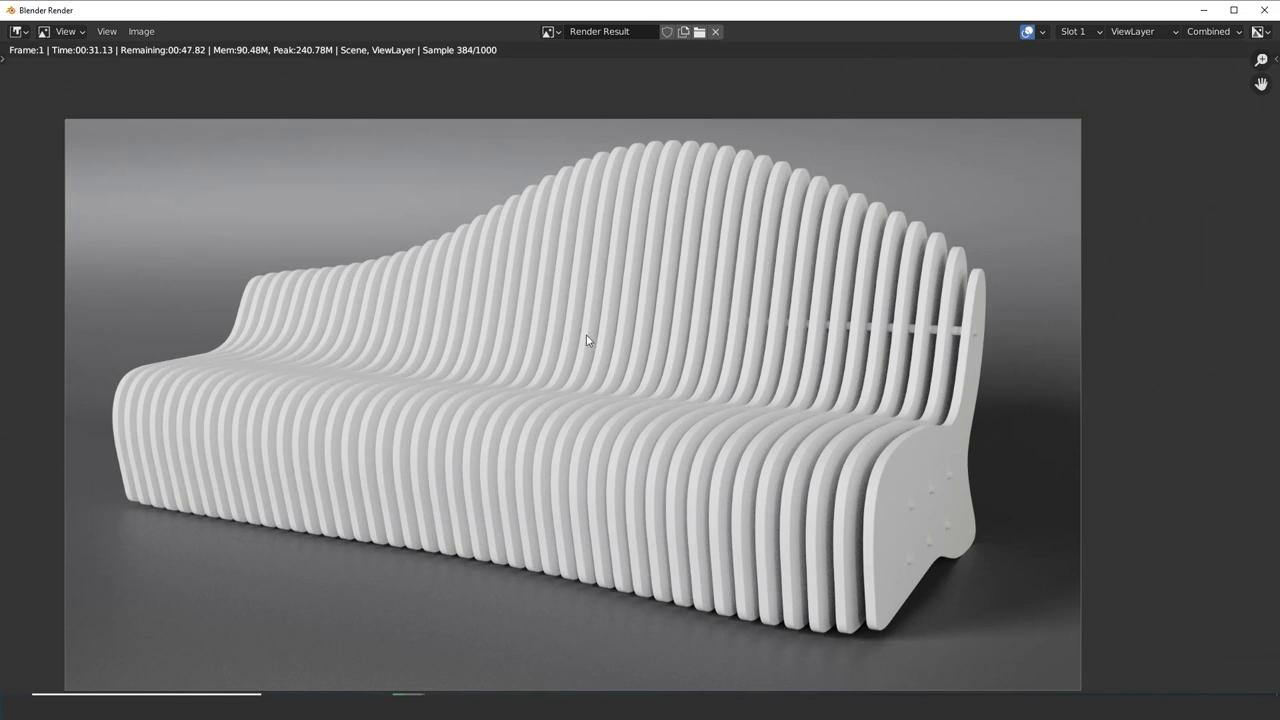
pyautogui.scroll(-2, 620, 328)
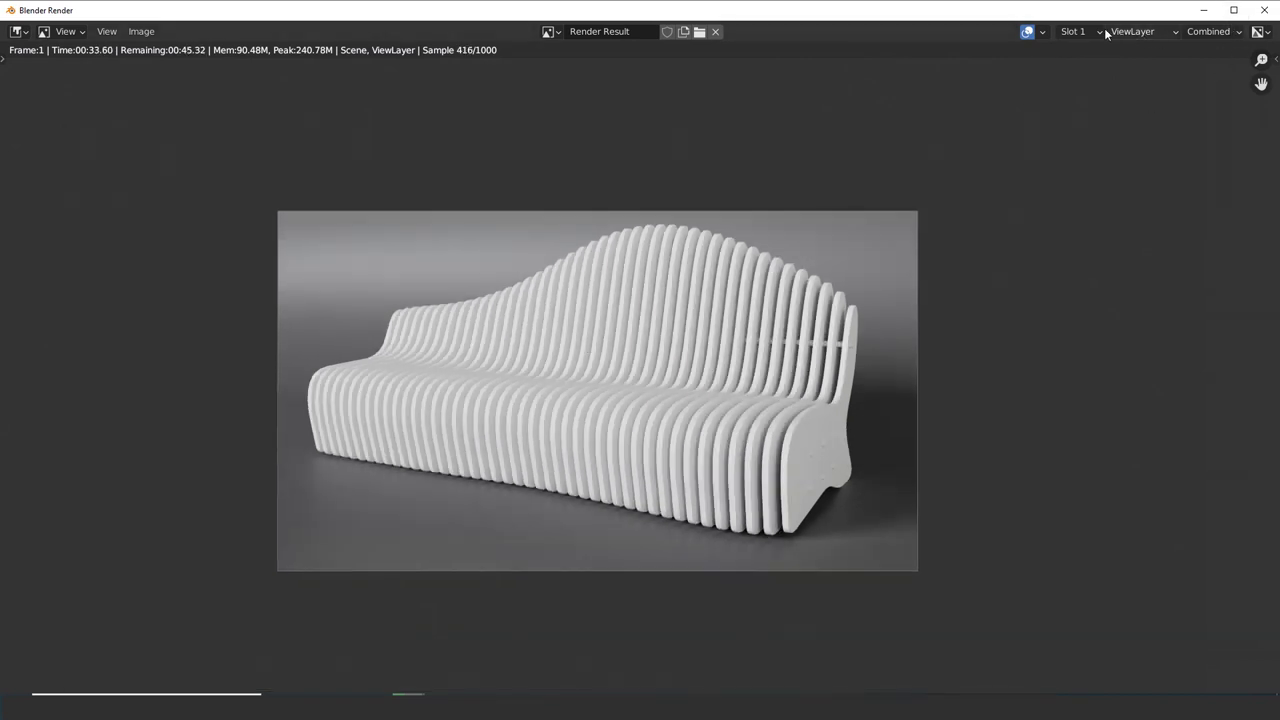
pyautogui.scroll(2, 714, 315)
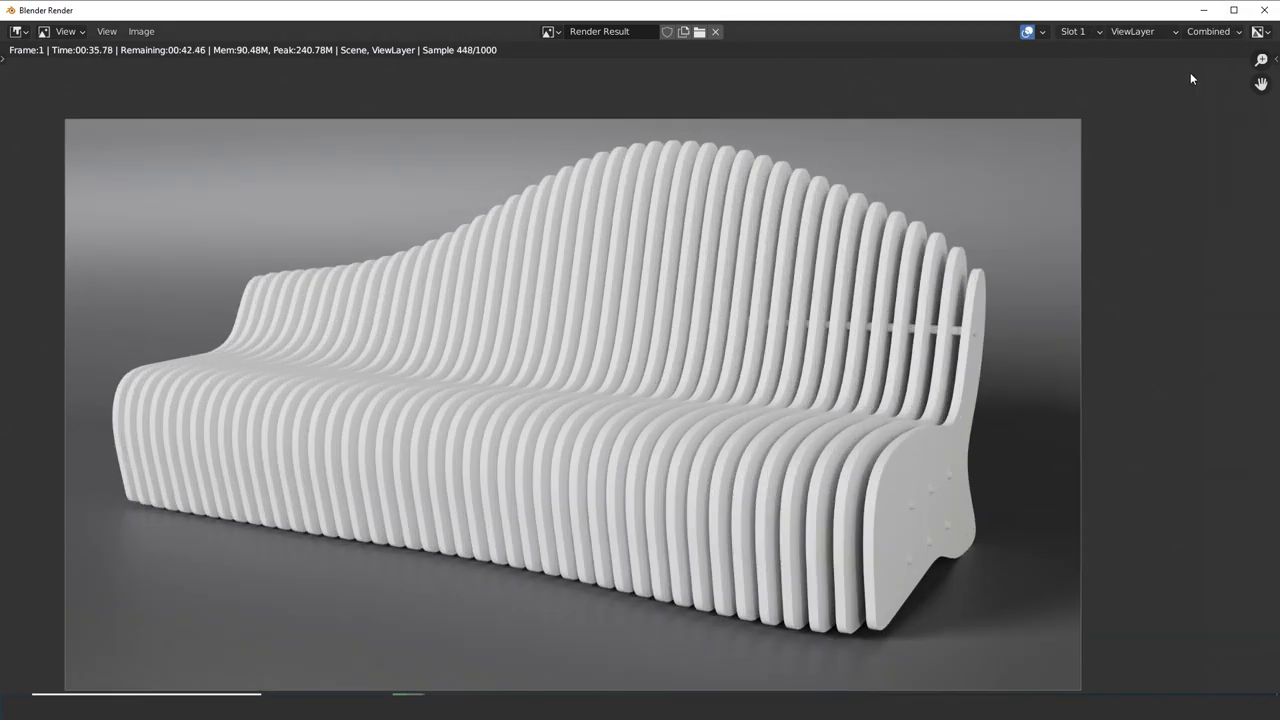
# Switch the render result to Slot 2 and close the render window
pyautogui.click(1073, 31)
pyautogui.click(1078, 64)
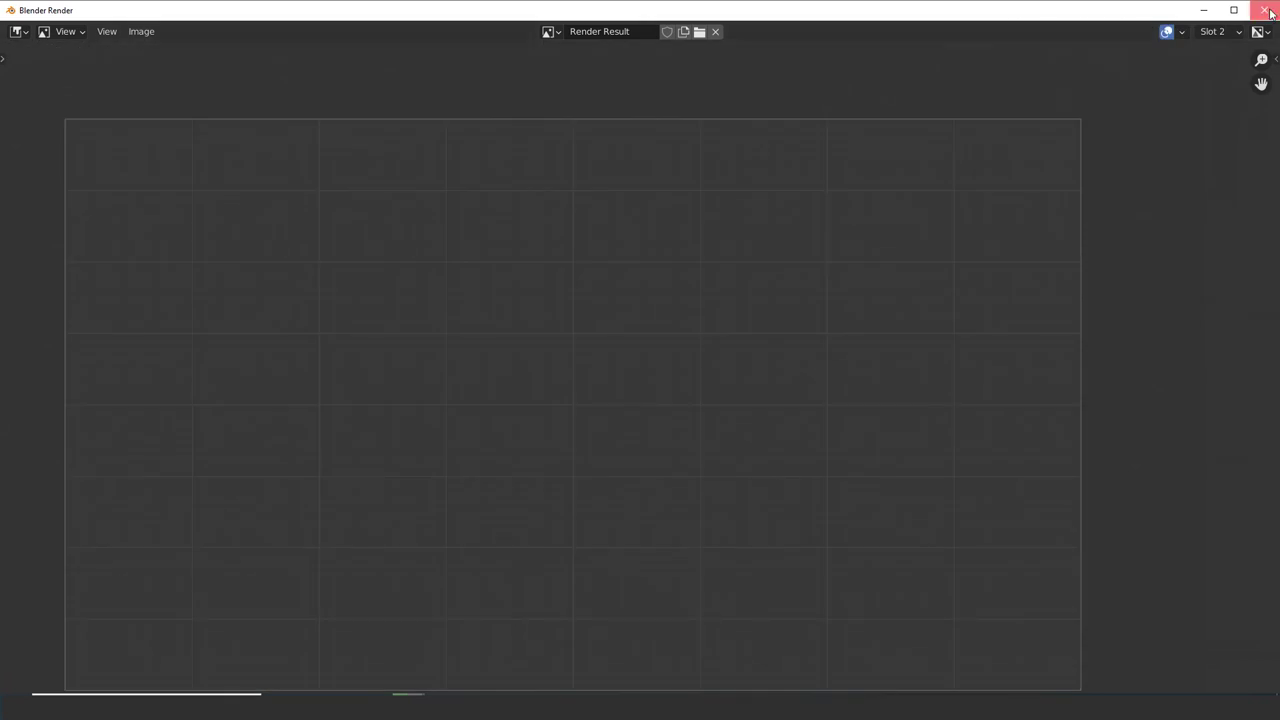
pyautogui.click(1265, 10)
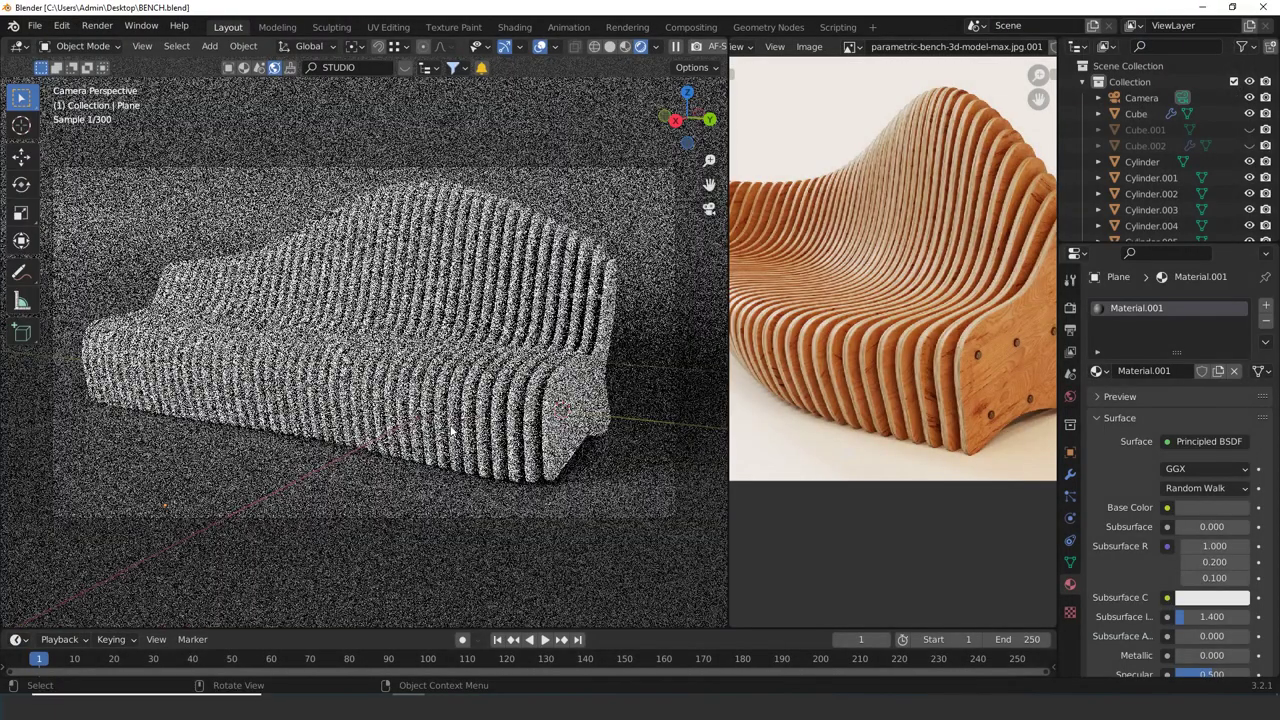
# Return the viewport to solid shading and select the camera from outside the camera view
pyautogui.scroll(2, 515, 363)
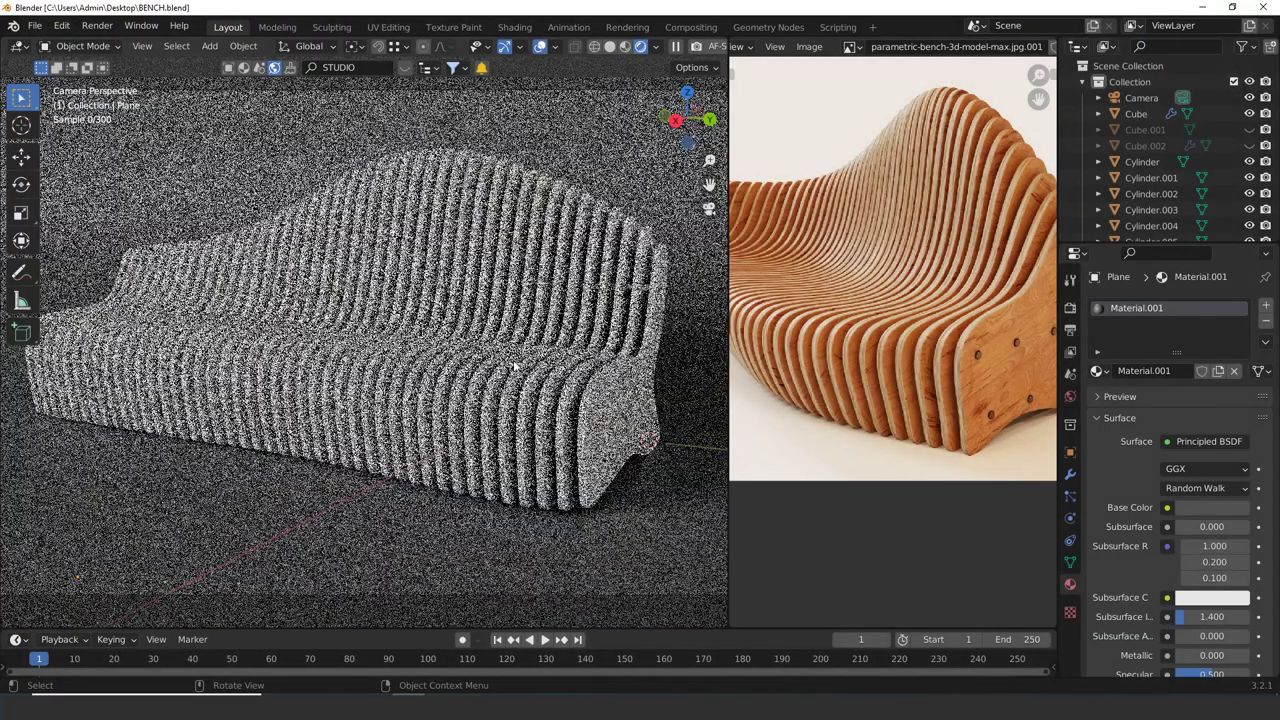
pyautogui.click(610, 47)
pyautogui.scroll(-4, 577, 293)
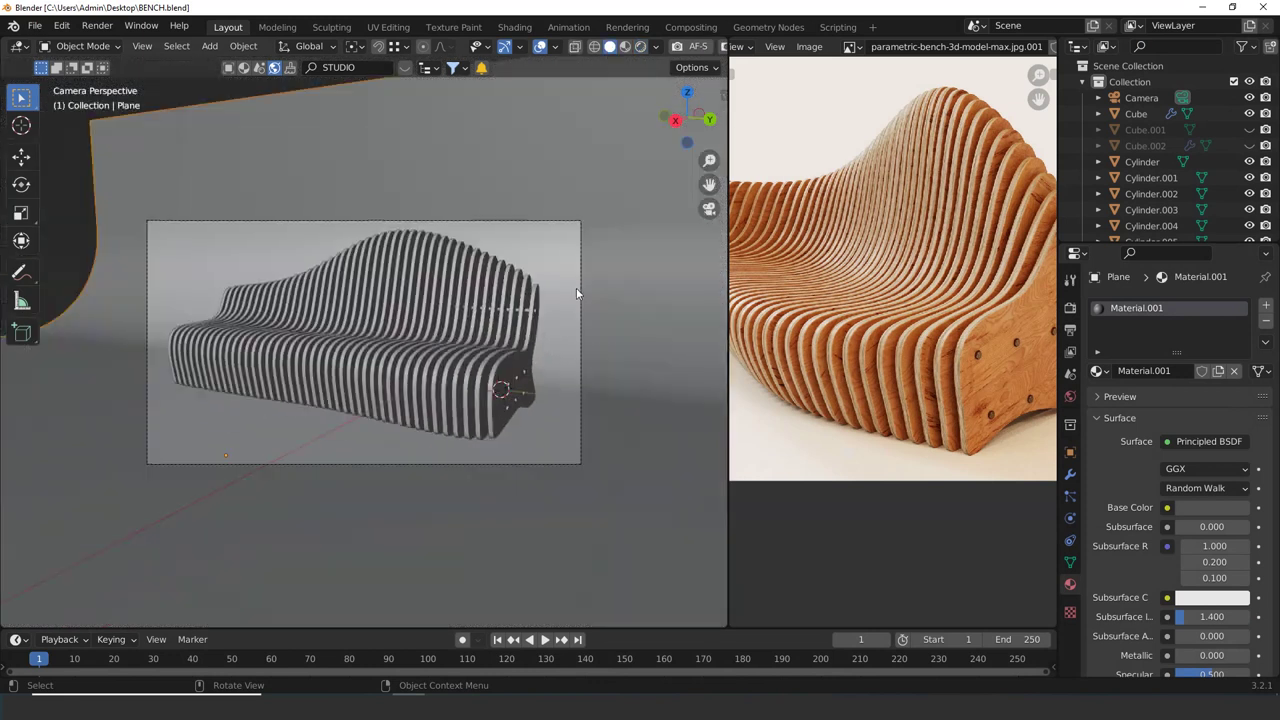
pyautogui.press('KP_0')
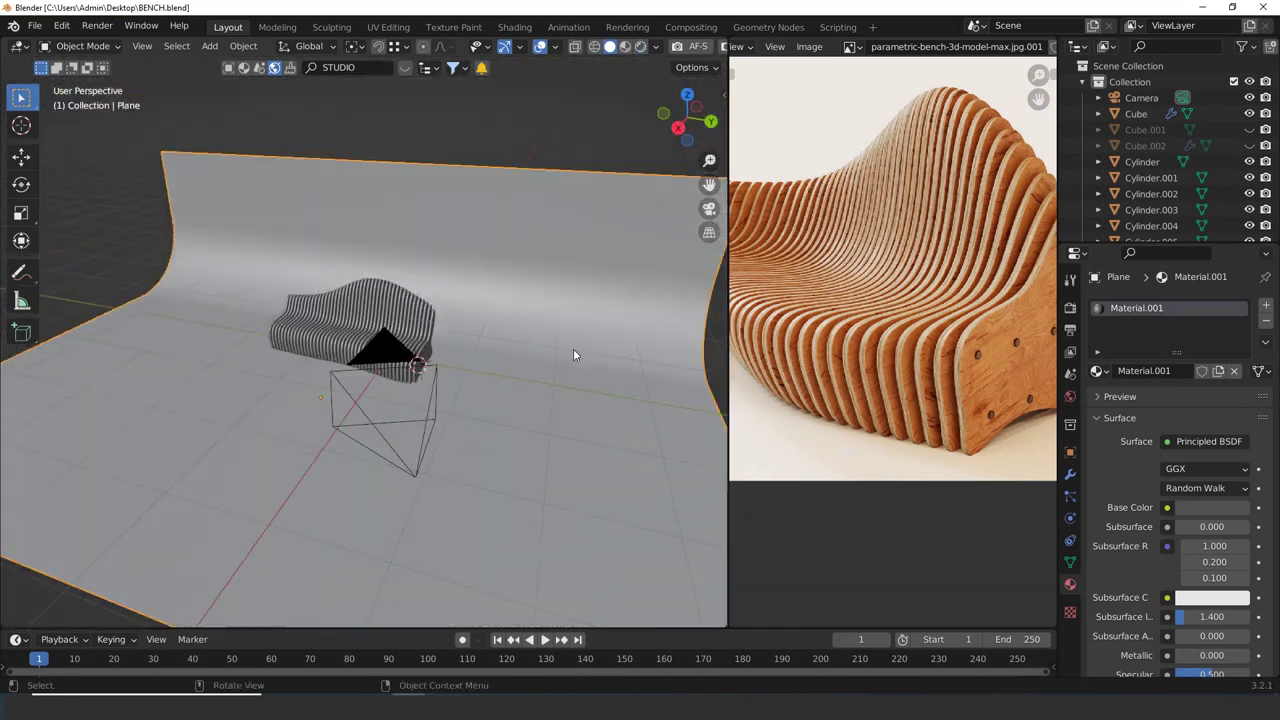
pyautogui.click(423, 410)
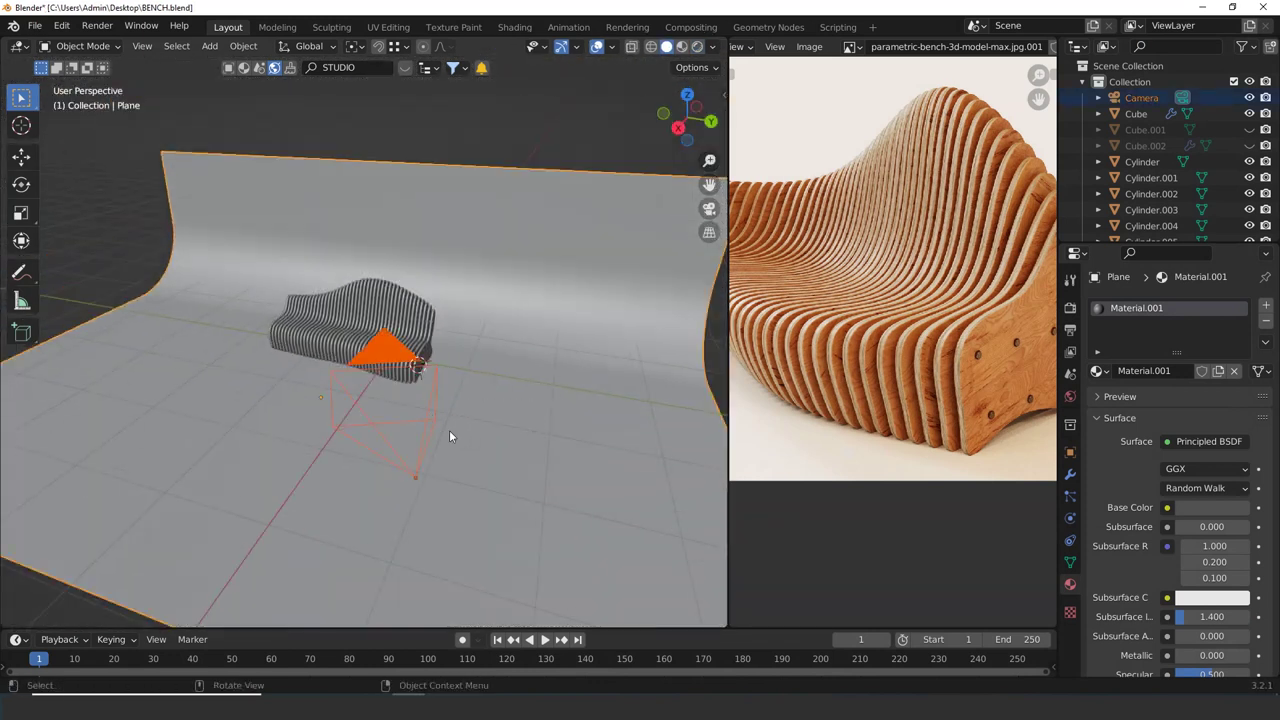
# Hide the camera and the studio backdrop plane so that only the bench remains in the viewport
pyautogui.press('h')
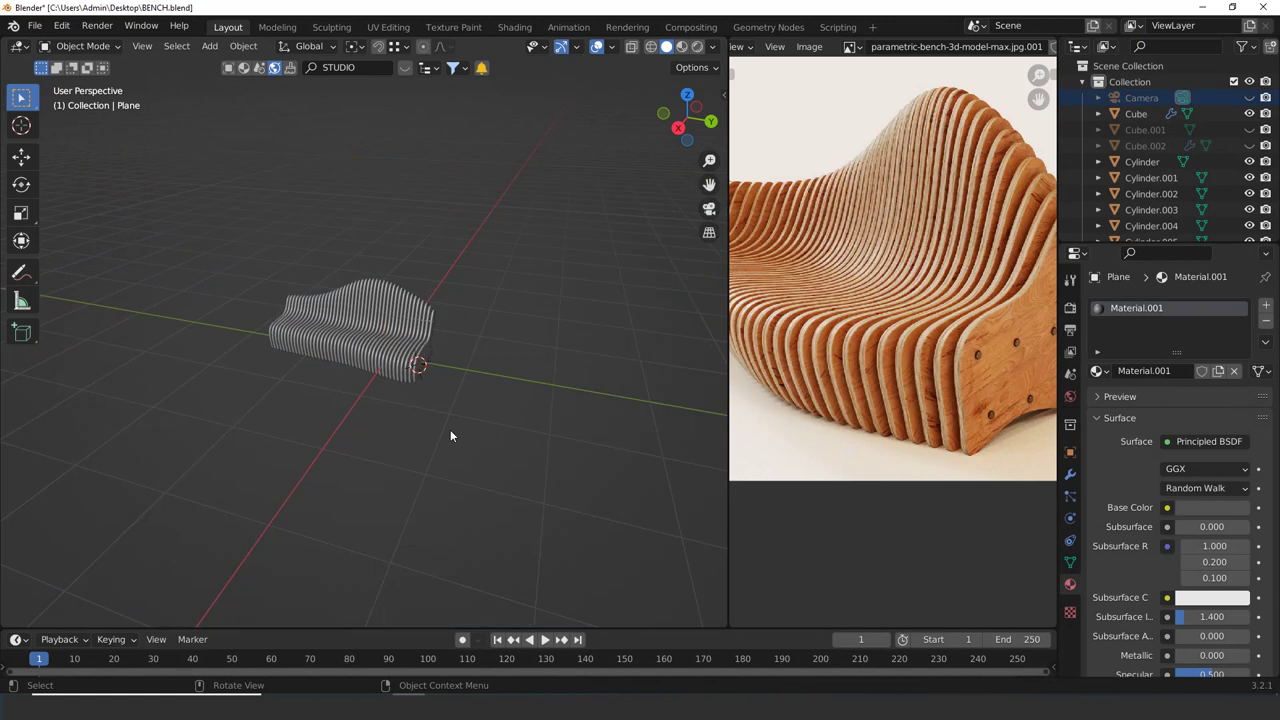
pyautogui.scroll(3, 453, 376)
pyautogui.moveTo(453, 376); pyautogui.dragTo(349, 350, button='middle')
pyautogui.scroll(2, 451, 358)
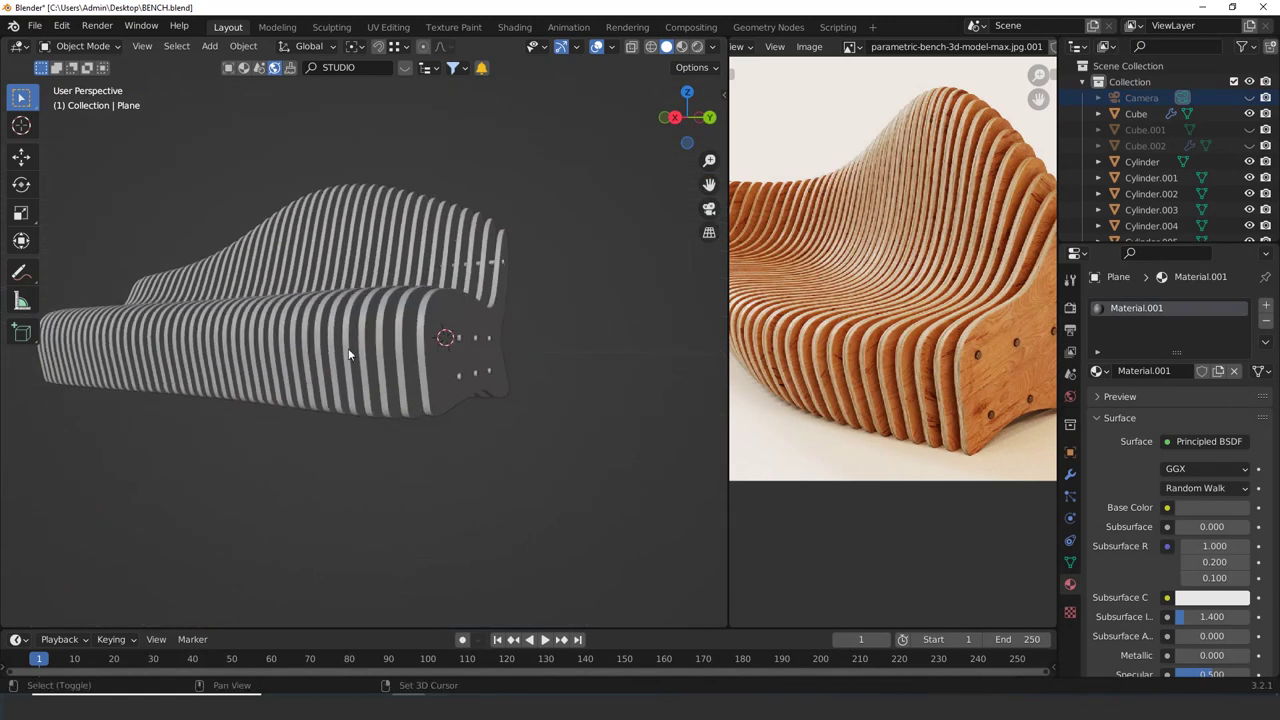
# Select the bench slats object and enter Edit Mode on it
pyautogui.click(443, 357)
pyautogui.scroll(3, 441, 360)
pyautogui.moveTo(442, 358); pyautogui.dragTo(432, 375, button='middle')
pyautogui.scroll(-4, 440, 378)
pyautogui.click(544, 428)
pyautogui.scroll(5, 455, 389)
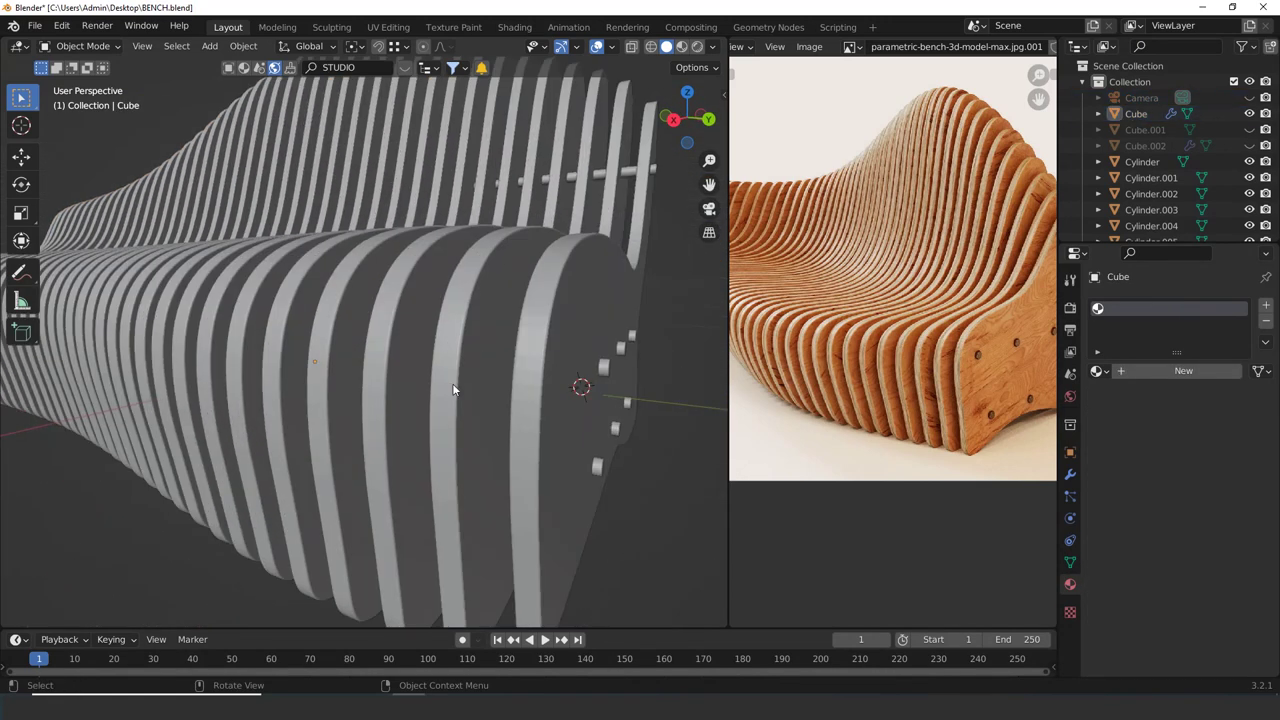
pyautogui.click(517, 371)
pyautogui.press('Tab')
pyautogui.scroll(-3, 510, 378)
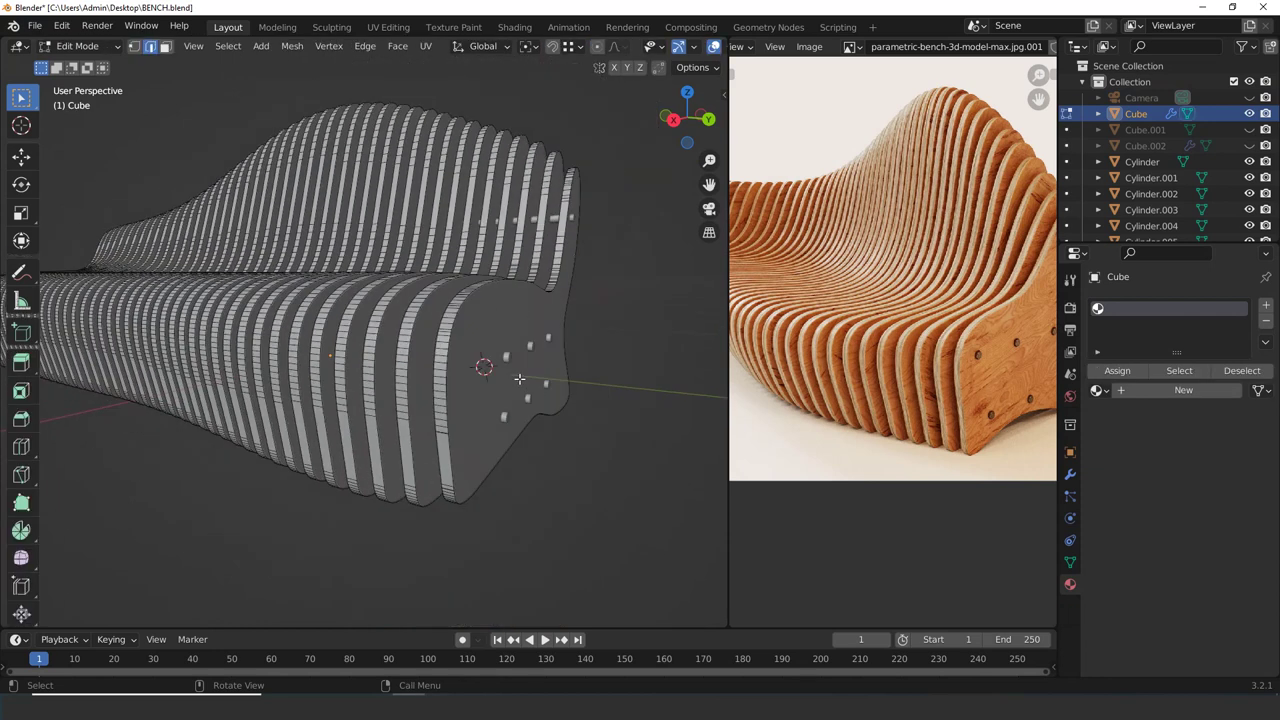
pyautogui.scroll(3, 503, 377)
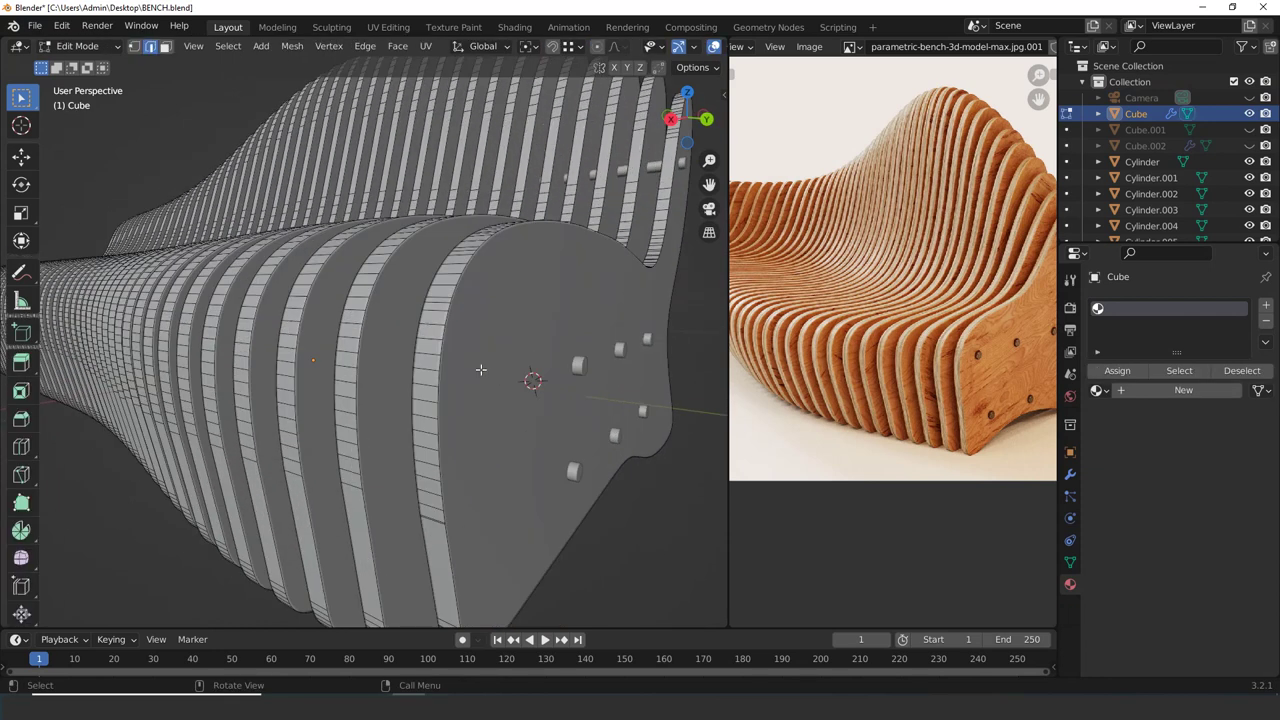
# Select the flat side faces of all slats by picking two opposite-facing side faces and applying Select Similar by Normal
pyautogui.press('3')
pyautogui.click(481, 367)
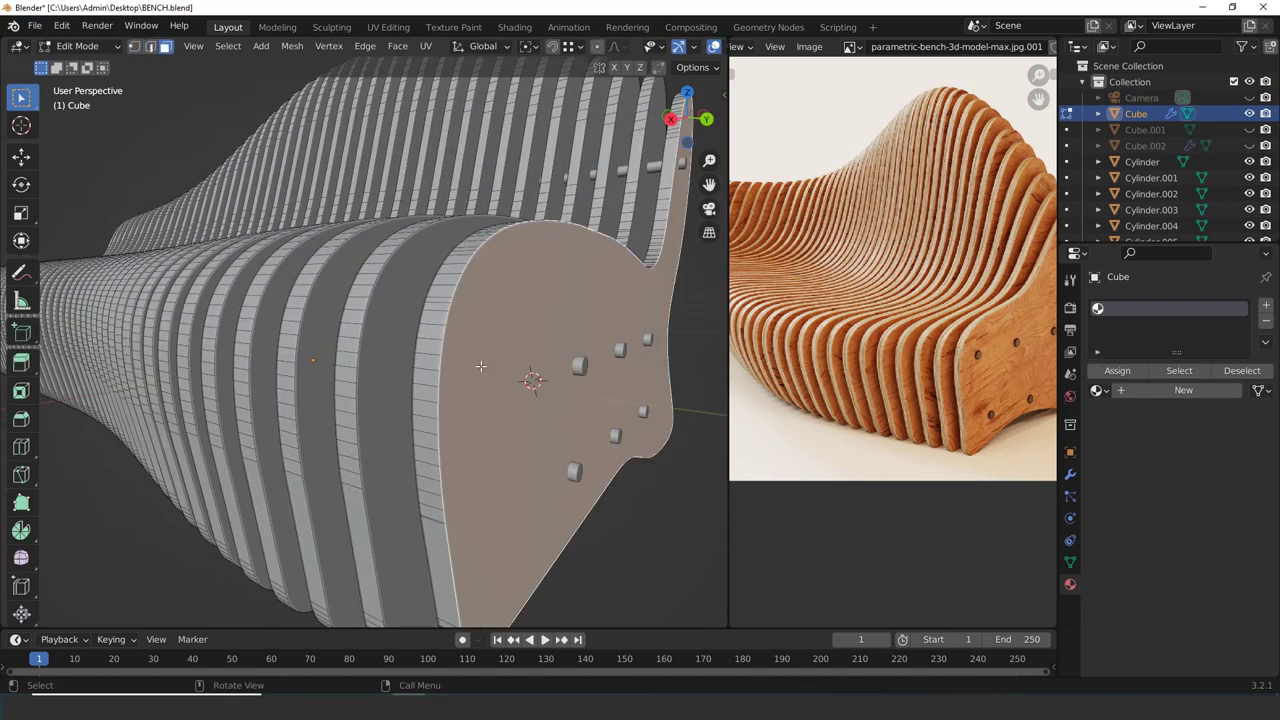
pyautogui.scroll(2, 481, 366)
pyautogui.moveTo(475, 366); pyautogui.dragTo(500, 338, button='middle')
pyautogui.moveTo(500, 338); pyautogui.dragTo(566, 323, button='middle')
pyautogui.keyDown('shift'); pyautogui.click(589, 309); pyautogui.keyUp('shift')
pyautogui.hotkey('shift', 'g')
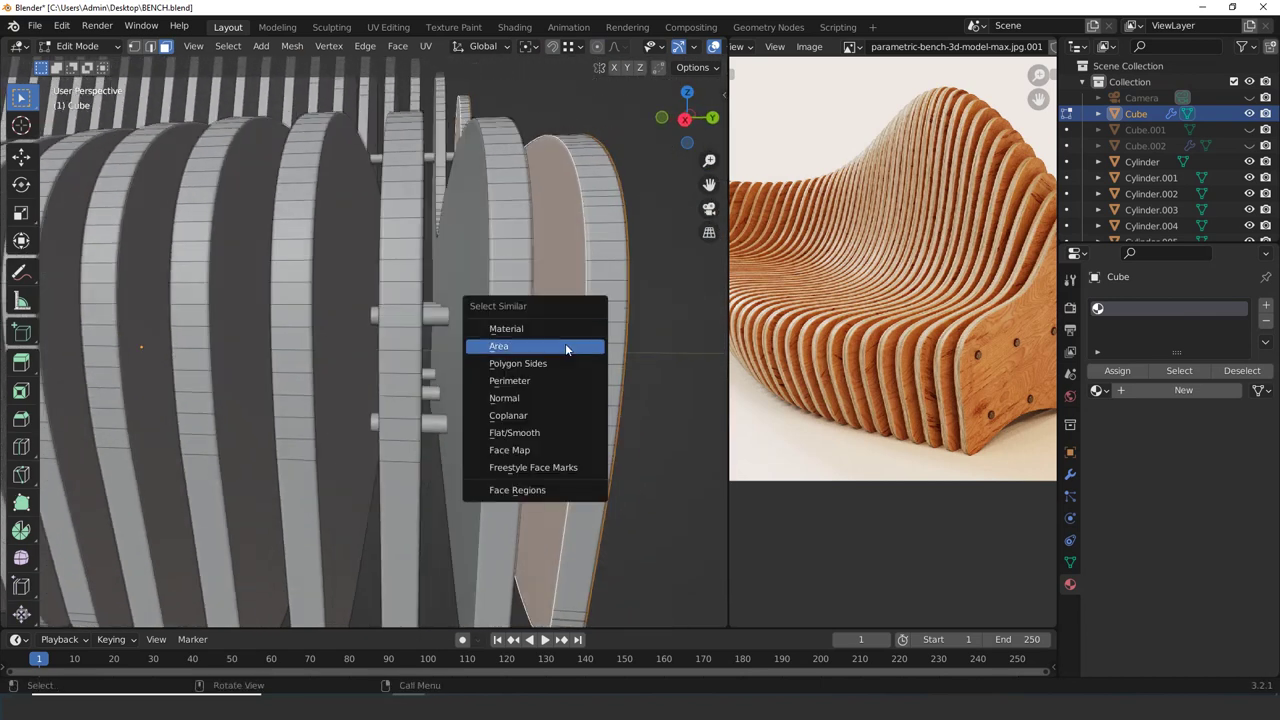
pyautogui.click(540, 398)
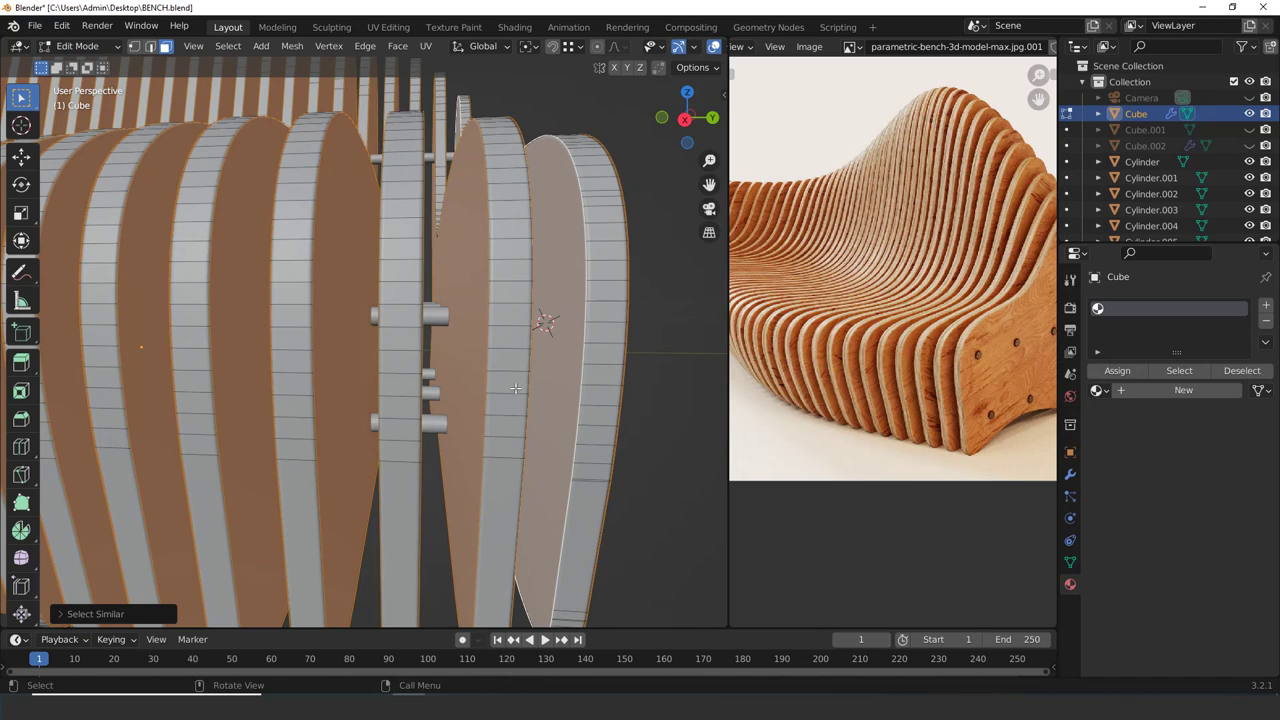
# Mark seams around the selected slat side faces, return to Object Mode and deselect the bench
pyautogui.press('u')
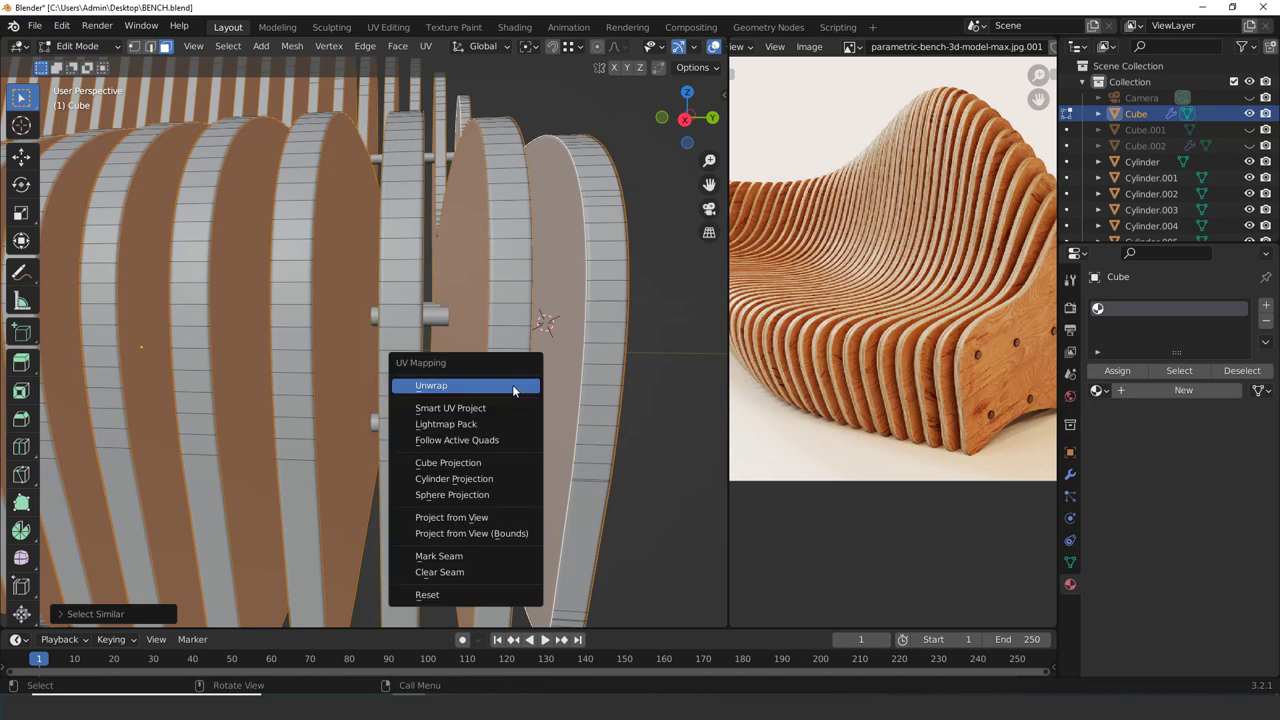
pyautogui.click(453, 557)
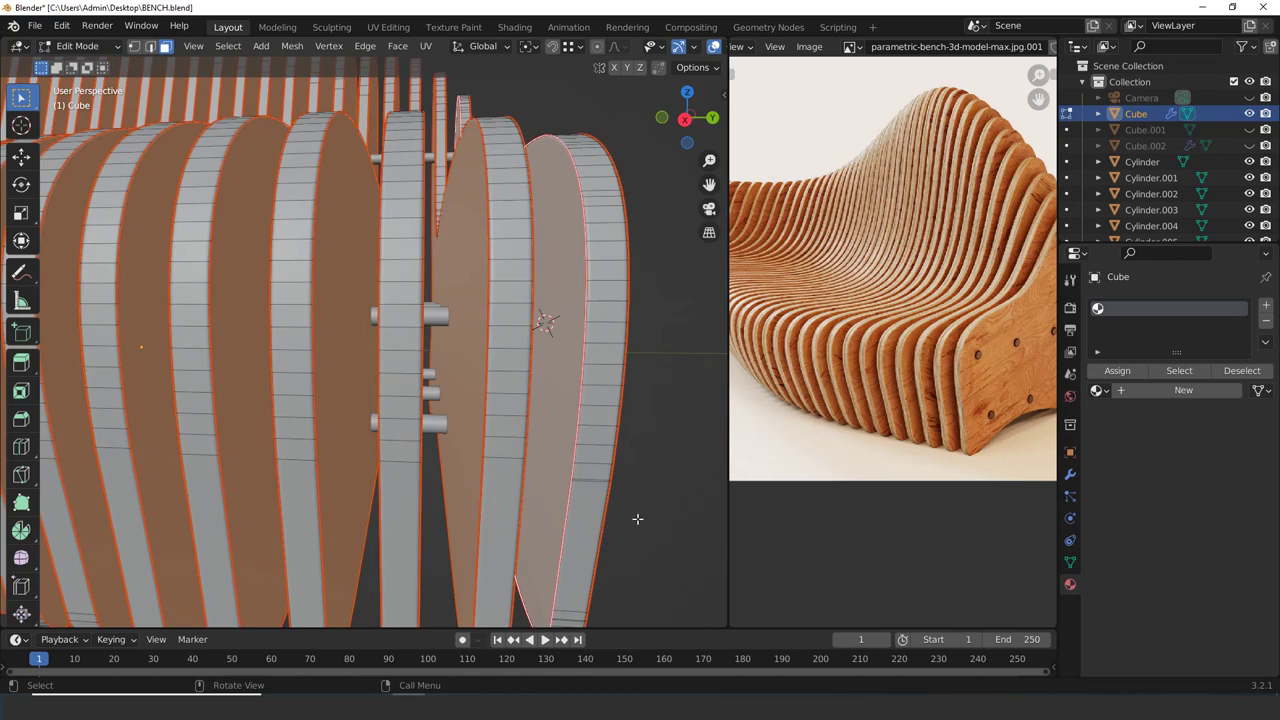
pyautogui.scroll(-5, 637, 518)
pyautogui.moveTo(600, 523); pyautogui.dragTo(672, 456, button='middle')
pyautogui.press('Tab')
pyautogui.click(455, 503)
# Change the reference image area into a UV Editor
pyautogui.scroll(-4, 757, 448)
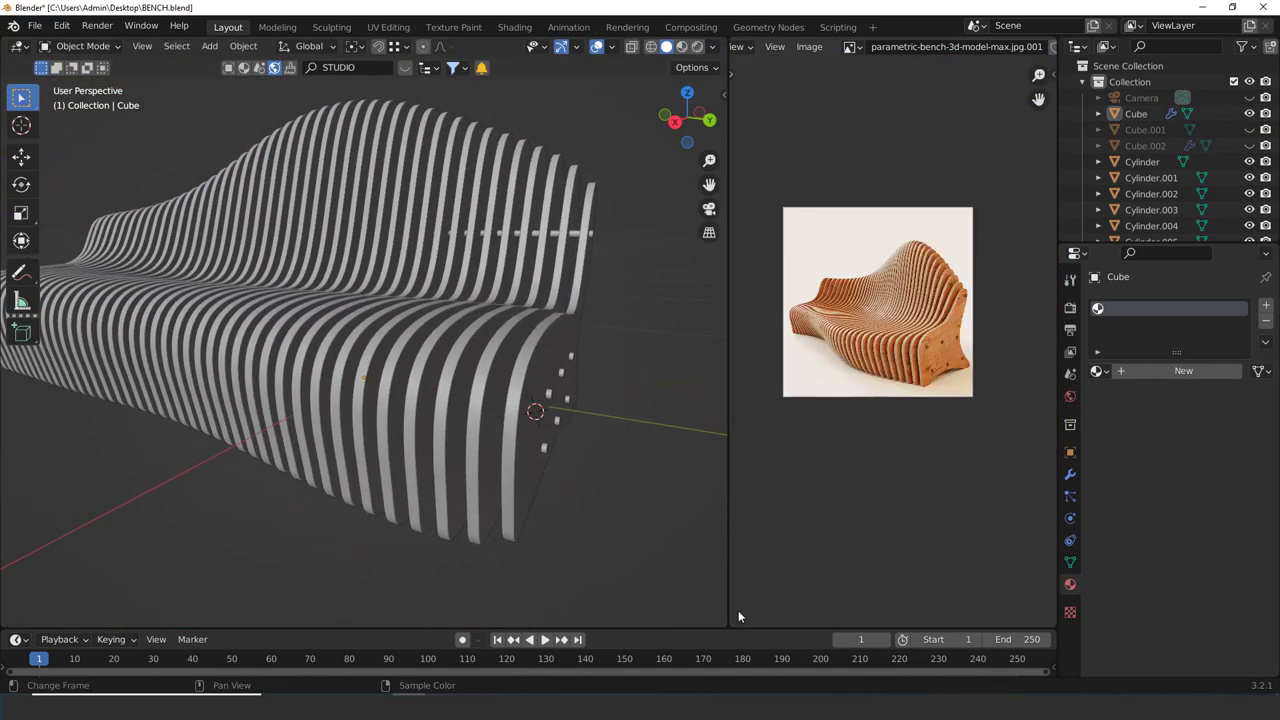
pyautogui.scroll(4, 810, 375)
pyautogui.scroll(-2, 877, 259)
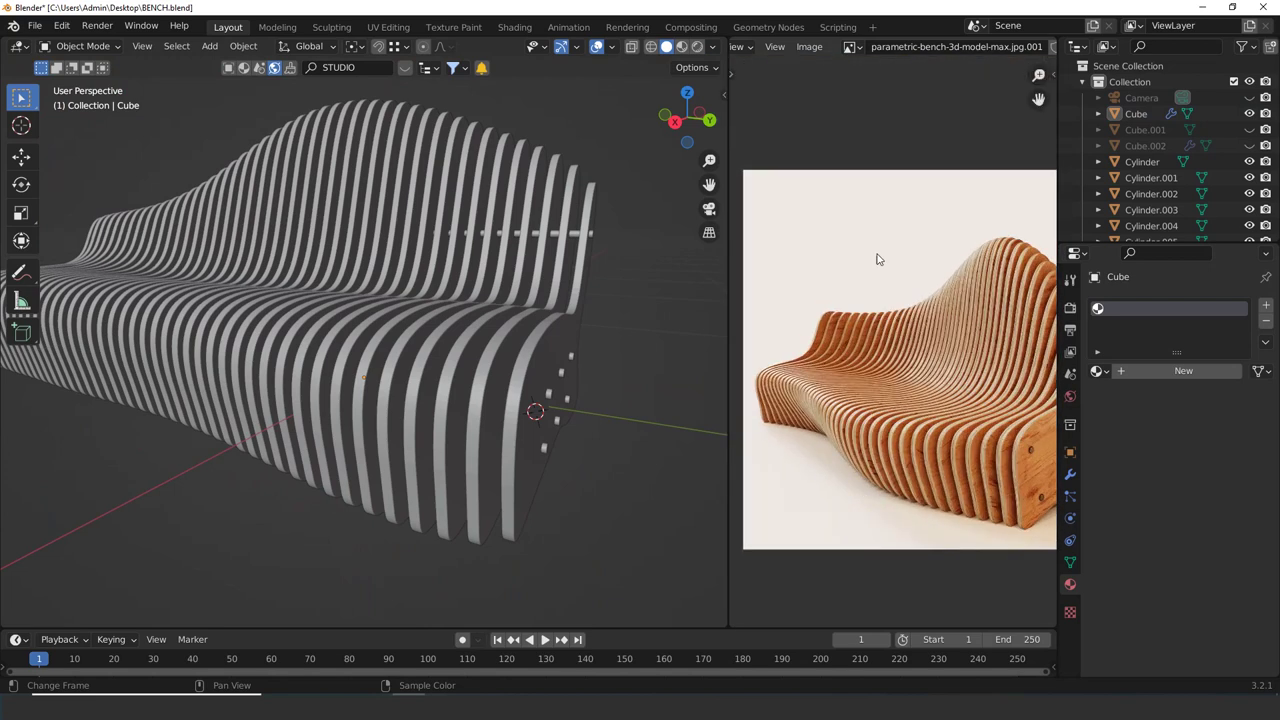
pyautogui.scroll(2, 748, 53)
pyautogui.click(746, 47)
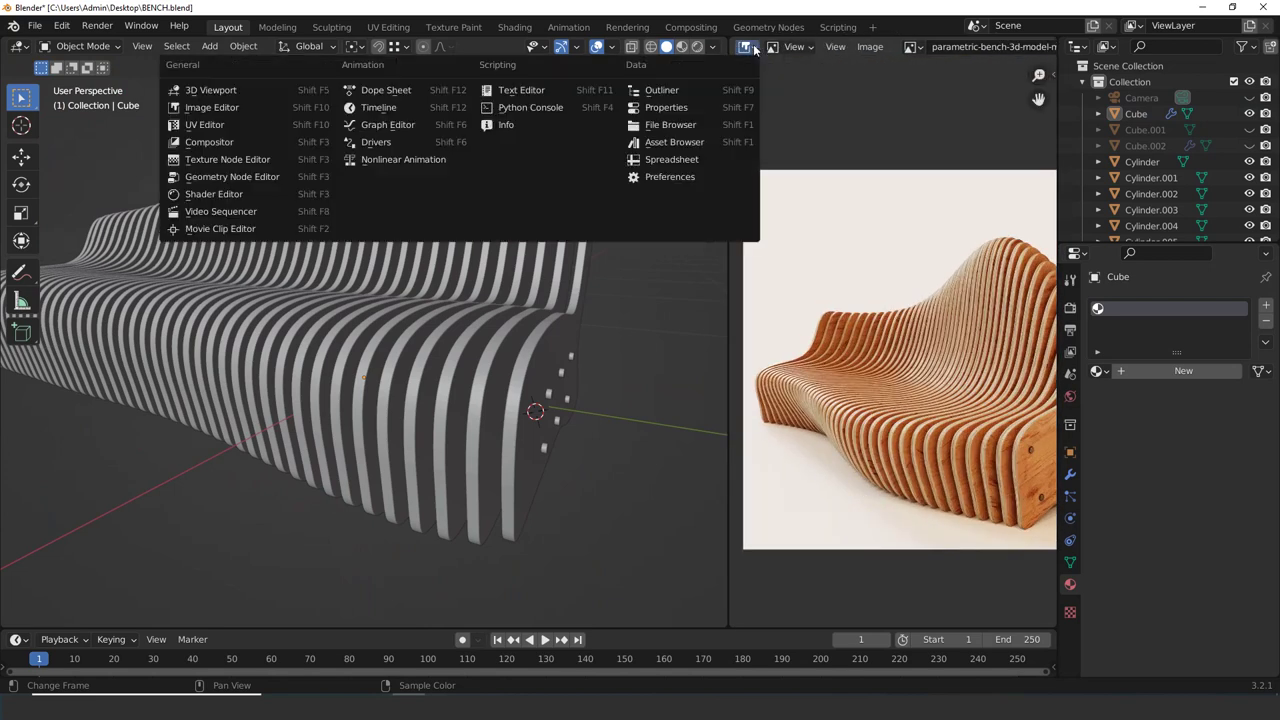
pyautogui.click(229, 128)
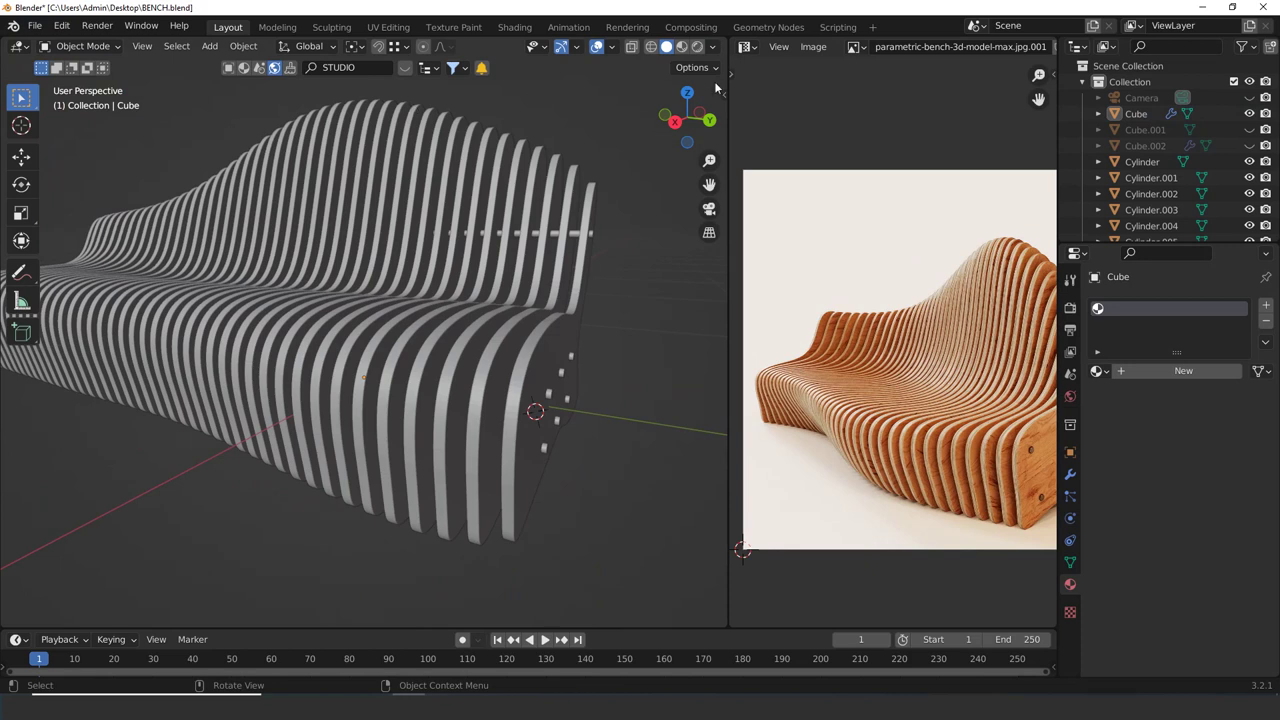
pyautogui.click(746, 47)
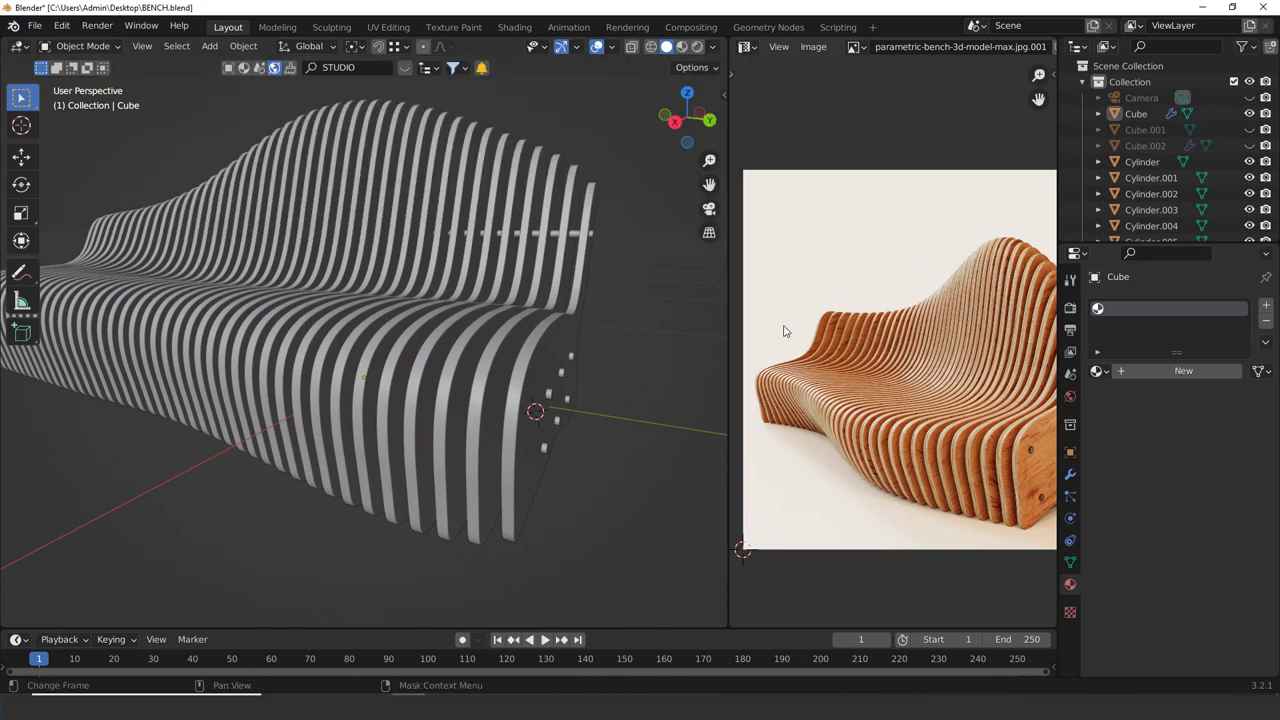
# Enter Edit Mode on the bench slats and select all faces to show their UV layout
pyautogui.click(497, 406)
pyautogui.press('Tab')
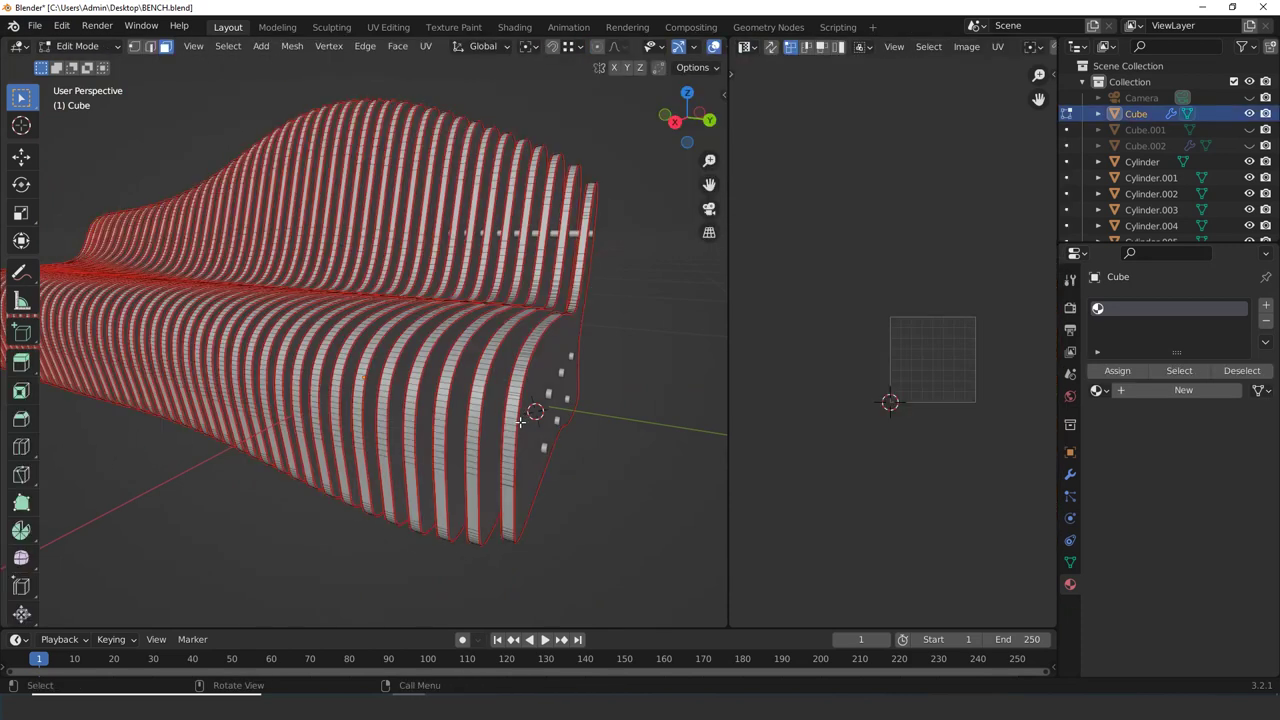
pyautogui.moveTo(522, 422); pyautogui.dragTo(491, 430, button='middle')
pyautogui.click(489, 431)
pyautogui.scroll(4, 871, 418)
pyautogui.scroll(3, 871, 420)
pyautogui.moveTo(923, 444); pyautogui.dragTo(754, 382, button='middle')
pyautogui.click(463, 403)
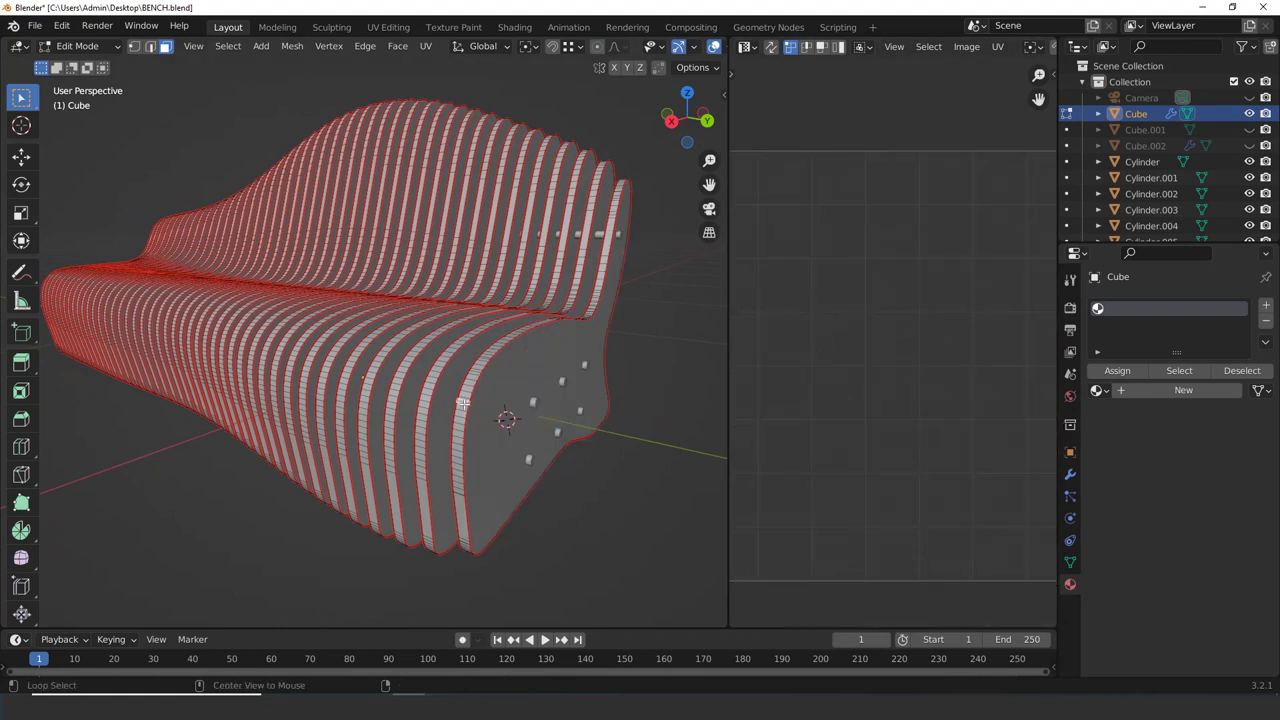
pyautogui.keyDown('alt'); pyautogui.click(463, 404); pyautogui.keyUp('alt')
pyautogui.scroll(-3, 758, 446)
pyautogui.scroll(6, 555, 432)
pyautogui.press('a')
pyautogui.scroll(-6, 555, 432)
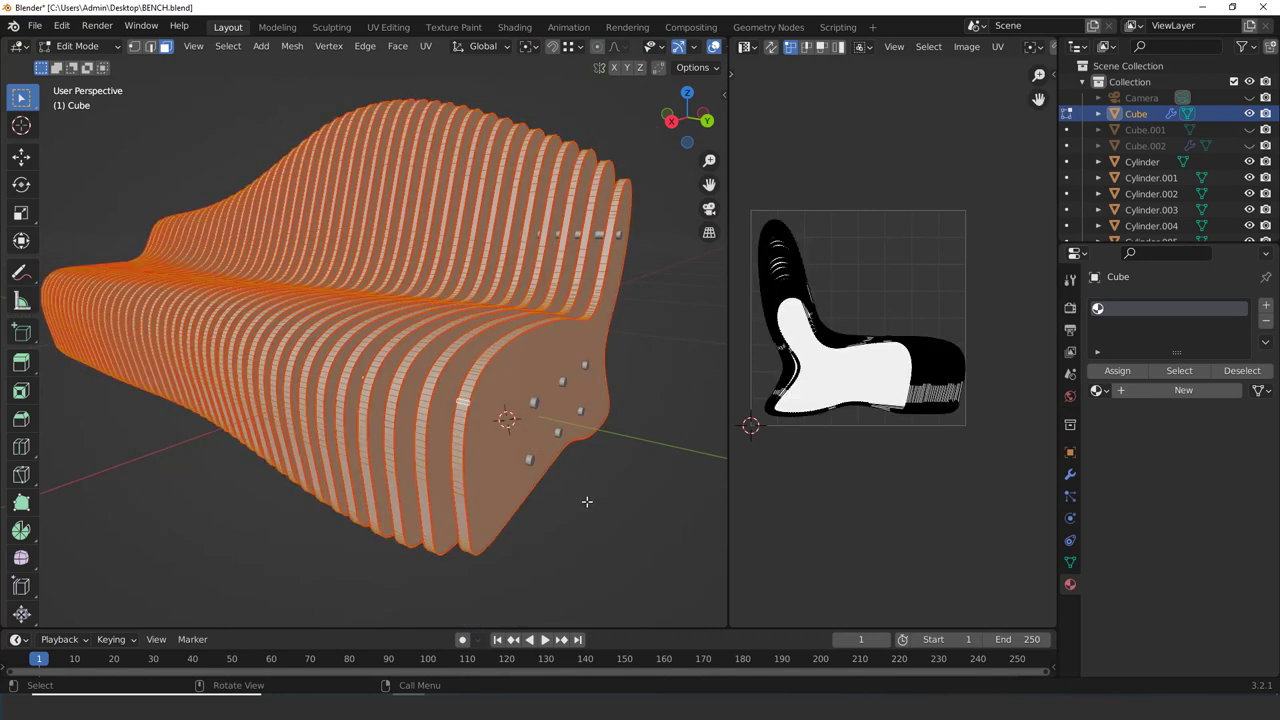
# Unwrap all faces of the bench slats along the marked seams
pyautogui.hotkey('alt', 'a')
pyautogui.press('a')
pyautogui.scroll(2, 521, 449)
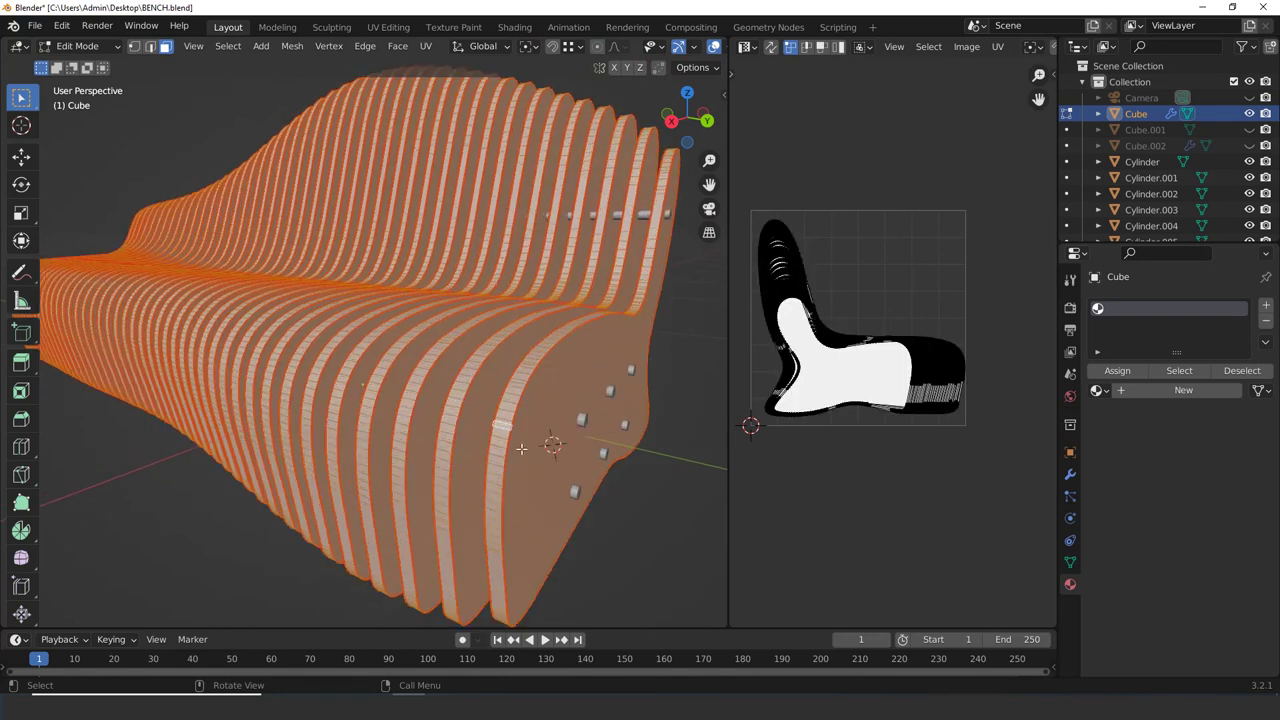
pyautogui.keyDown('shift'); pyautogui.moveTo(521, 449); pyautogui.dragTo(419, 421, button='middle'); pyautogui.keyUp('shift')
pyautogui.hotkey('alt', 'a')
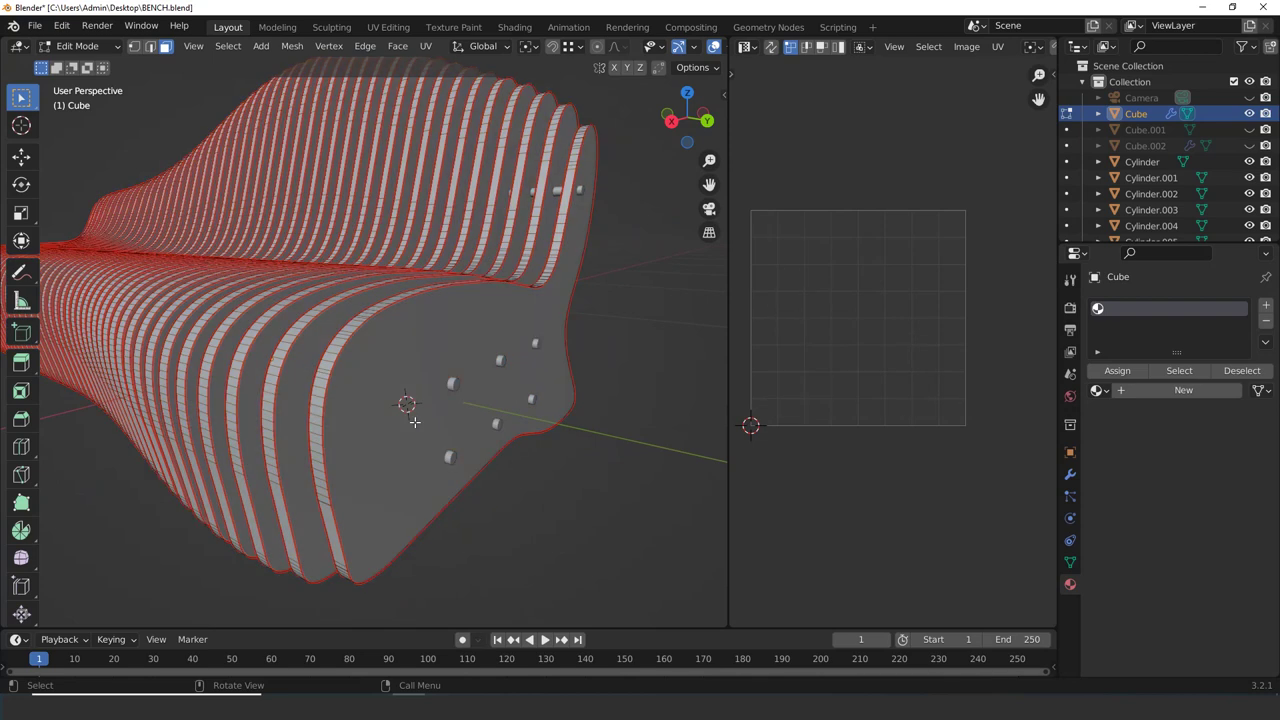
pyautogui.press('a')
pyautogui.press('u')
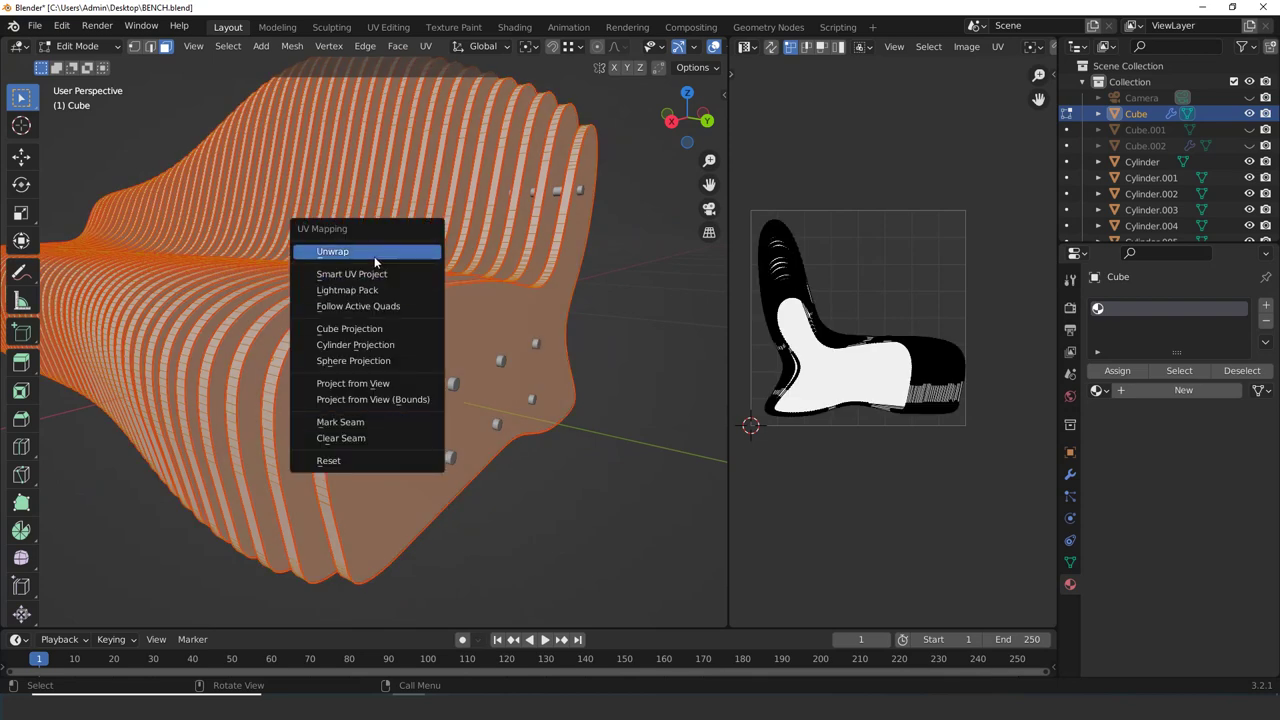
pyautogui.press('Return')
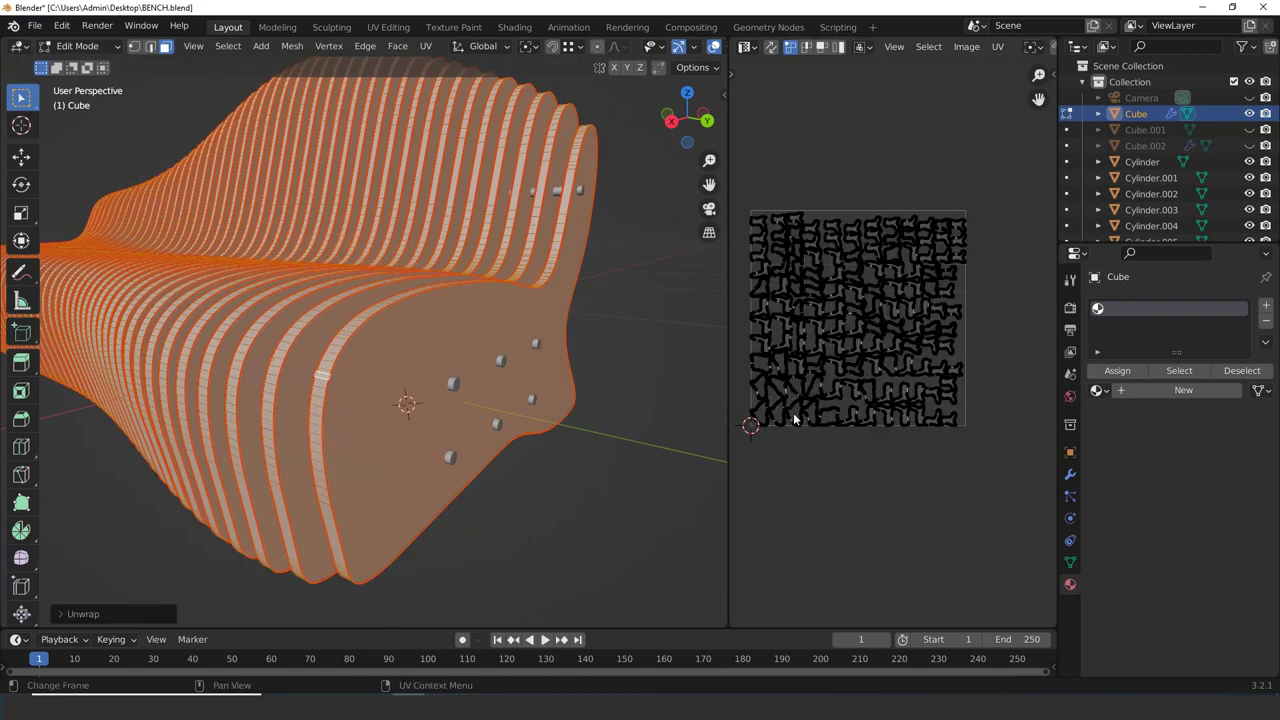
# Examine the unwrapped side-face and rim islands of the slats in the UV layout
pyautogui.scroll(4, 840, 458)
pyautogui.scroll(4, 843, 463)
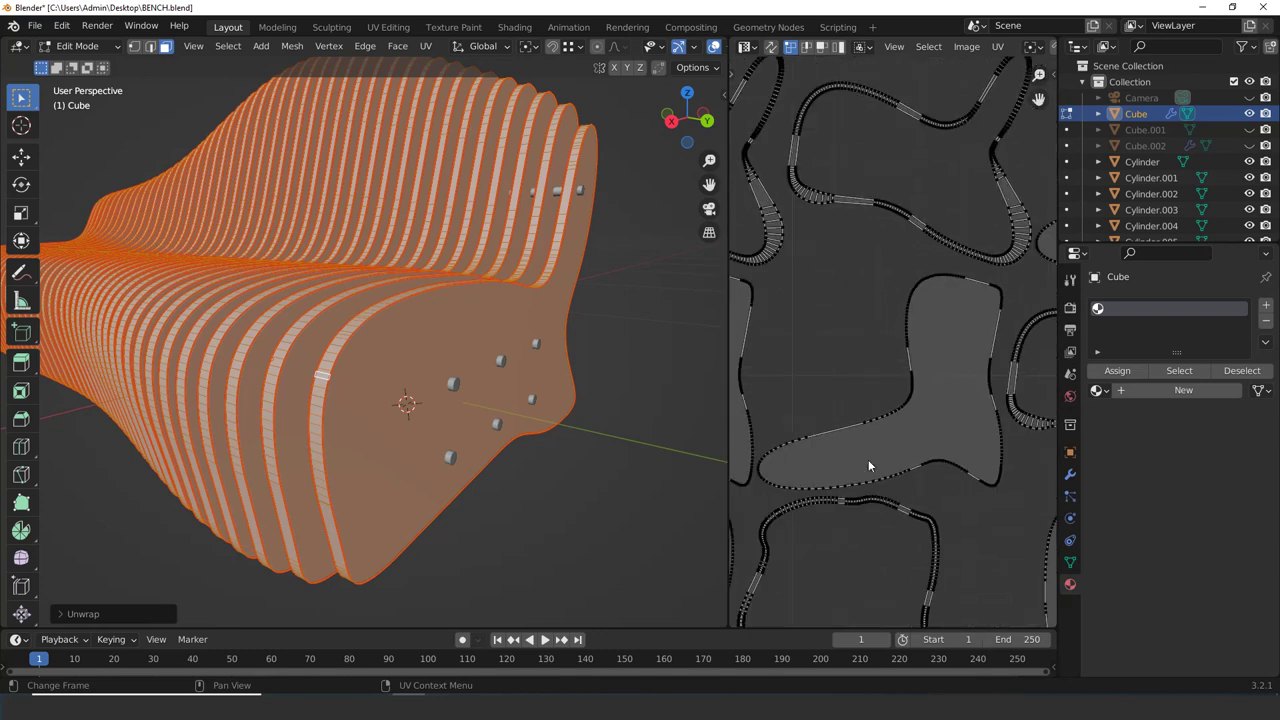
pyautogui.scroll(1, 868, 461)
pyautogui.scroll(-2, 867, 524)
pyautogui.scroll(6, 856, 498)
pyautogui.scroll(-2, 870, 430)
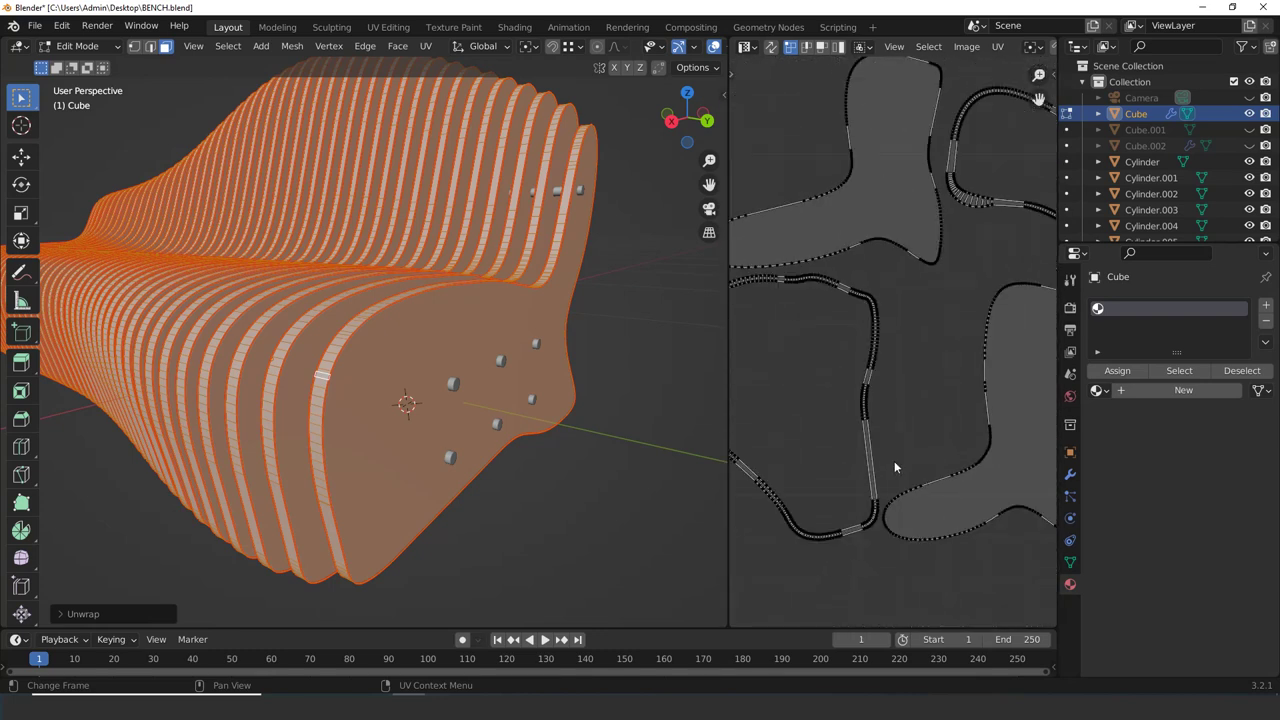
pyautogui.moveTo(894, 461); pyautogui.dragTo(1046, 456, button='middle')
pyautogui.scroll(2, 1002, 474)
pyautogui.scroll(-1, 1002, 476)
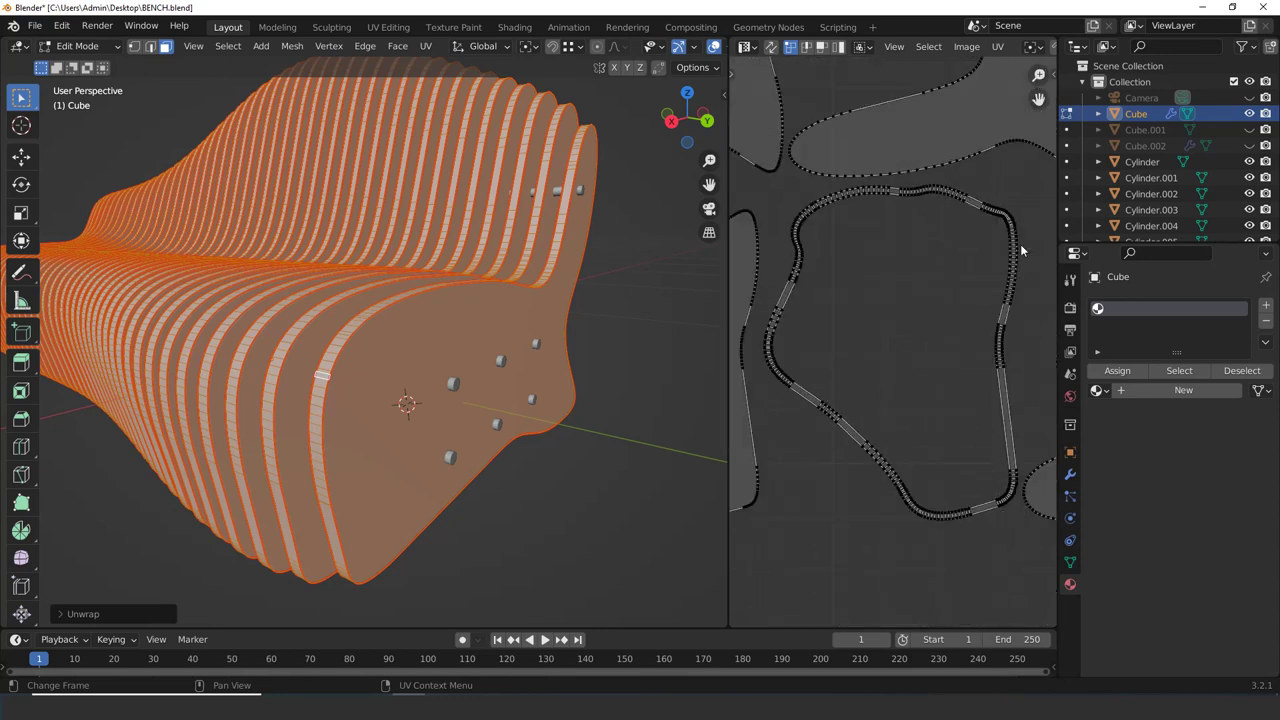
pyautogui.scroll(-4, 768, 465)
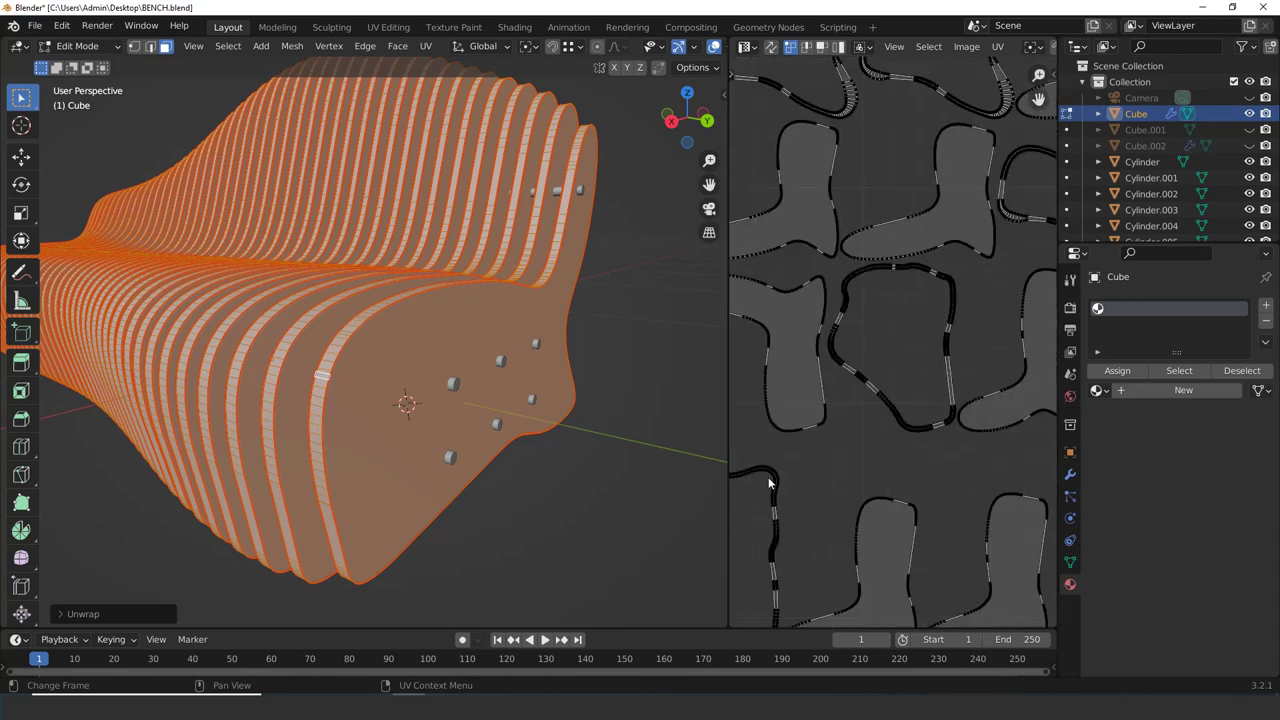
# Clear the face selection on the bench slats and switch to edge selection mode
pyautogui.press('Tab')
pyautogui.moveTo(520, 503); pyautogui.dragTo(423, 457, button='middle')
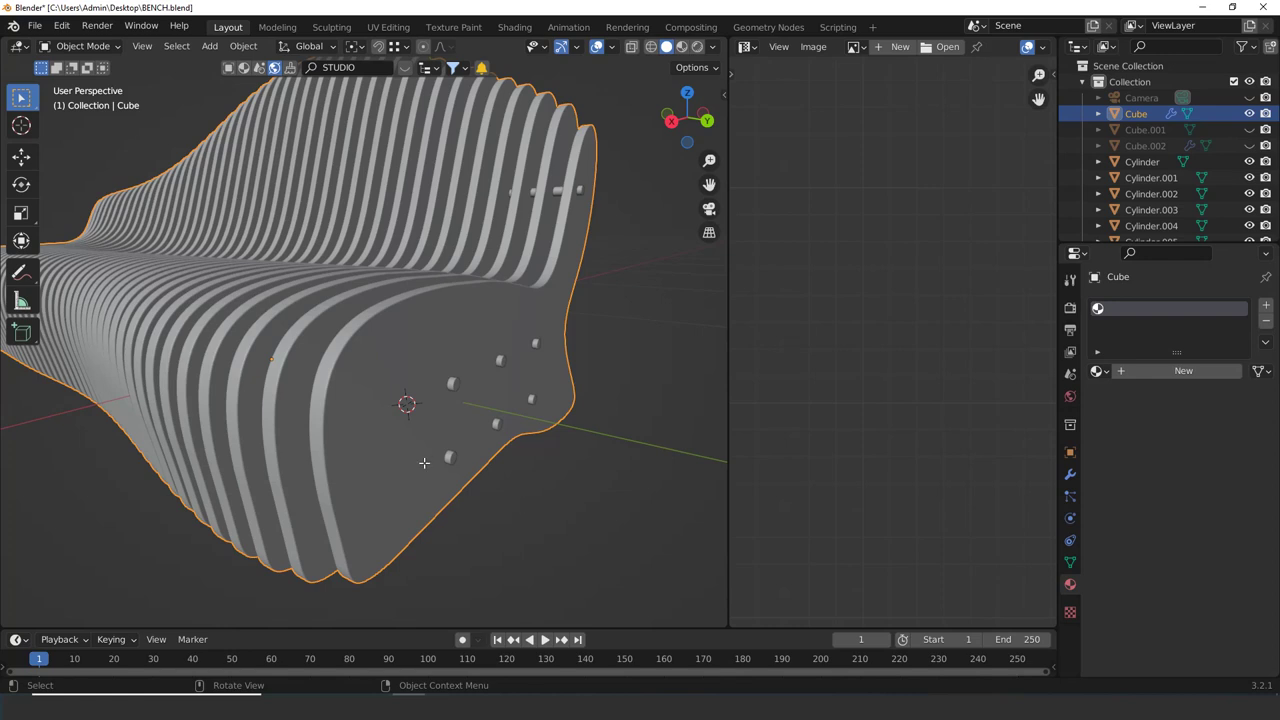
pyautogui.press('Tab')
pyautogui.hotkey('alt', 'a')
pyautogui.press('2')
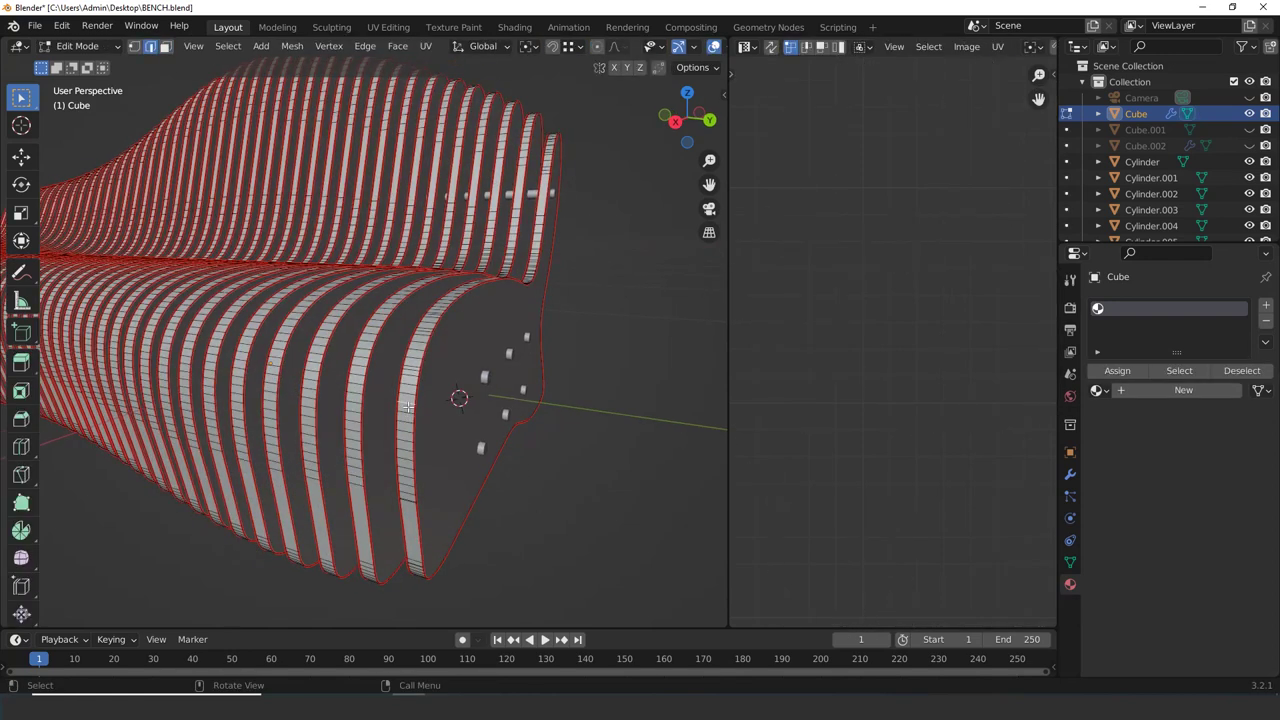
pyautogui.scroll(3, 425, 410)
# Turn off the viewport display of the bench's Bevel modifier in Object Mode and deselect the bench
pyautogui.press('Tab')
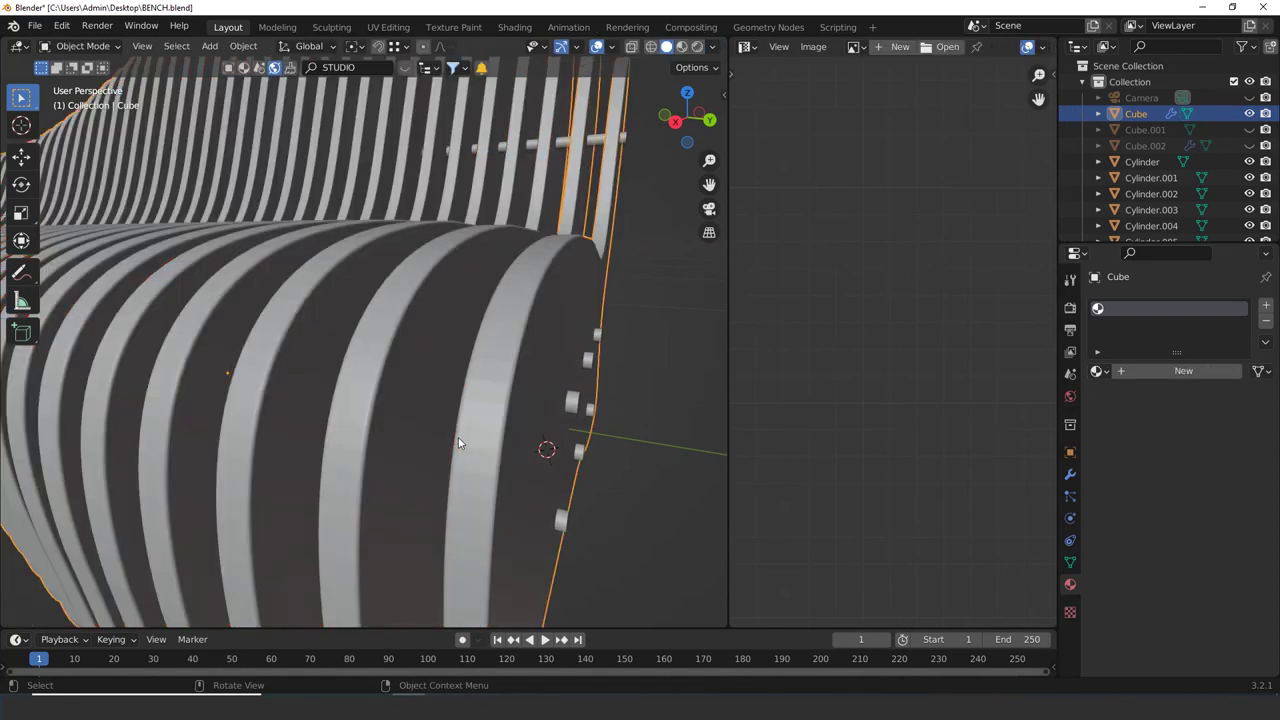
pyautogui.click(1070, 474)
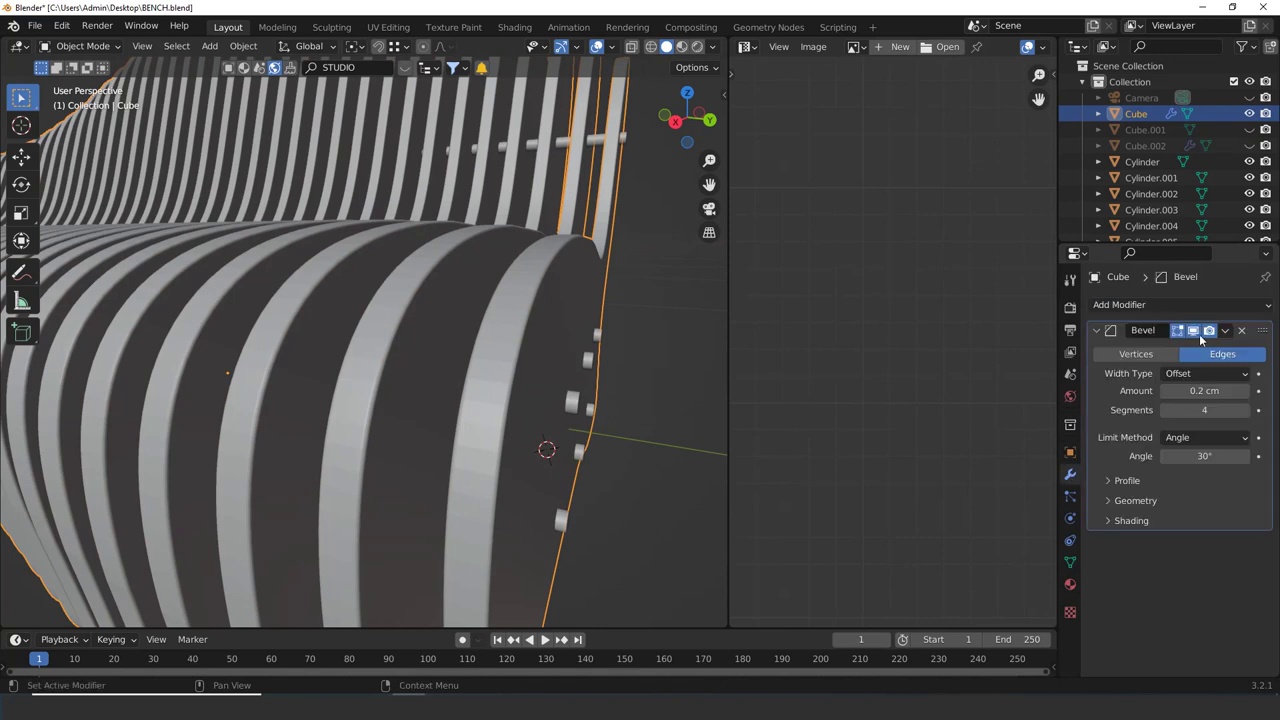
pyautogui.click(1196, 333)
pyautogui.scroll(-5, 630, 457)
pyautogui.click(566, 457)
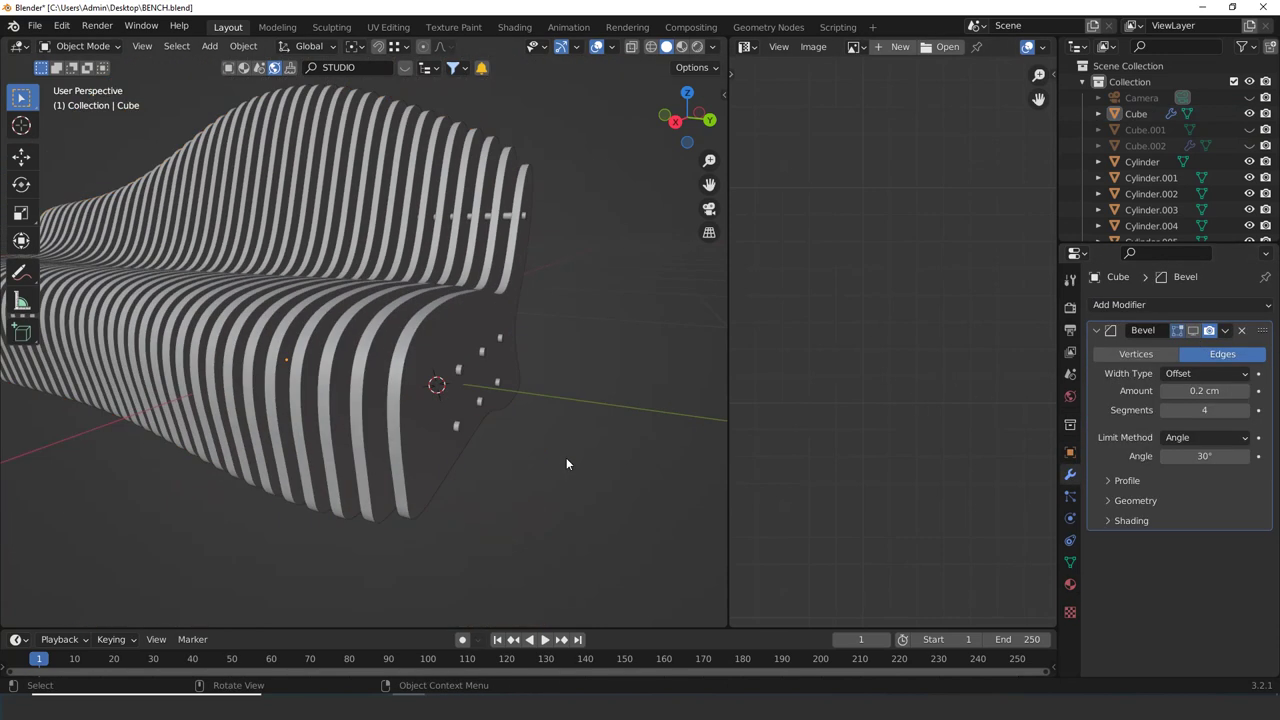
# Mark one crosswise edge on the underside rim of each bench slat as a seam
pyautogui.press('Tab')
pyautogui.scroll(3, 506, 451)
pyautogui.moveTo(492, 452); pyautogui.dragTo(440, 404, button='middle')
pyautogui.scroll(-4, 390, 352)
pyautogui.scroll(5, 440, 404)
pyautogui.scroll(-3, 507, 459)
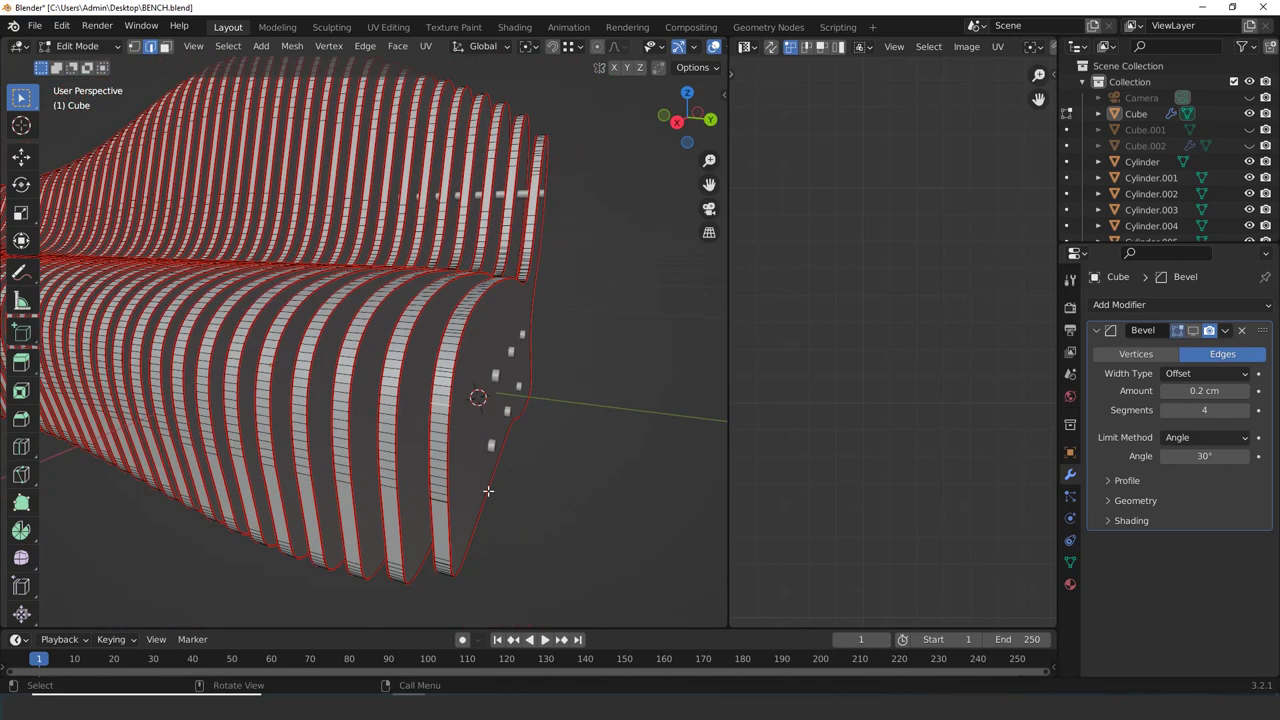
pyautogui.moveTo(438, 457); pyautogui.dragTo(409, 357, button='middle')
pyautogui.scroll(4, 410, 325)
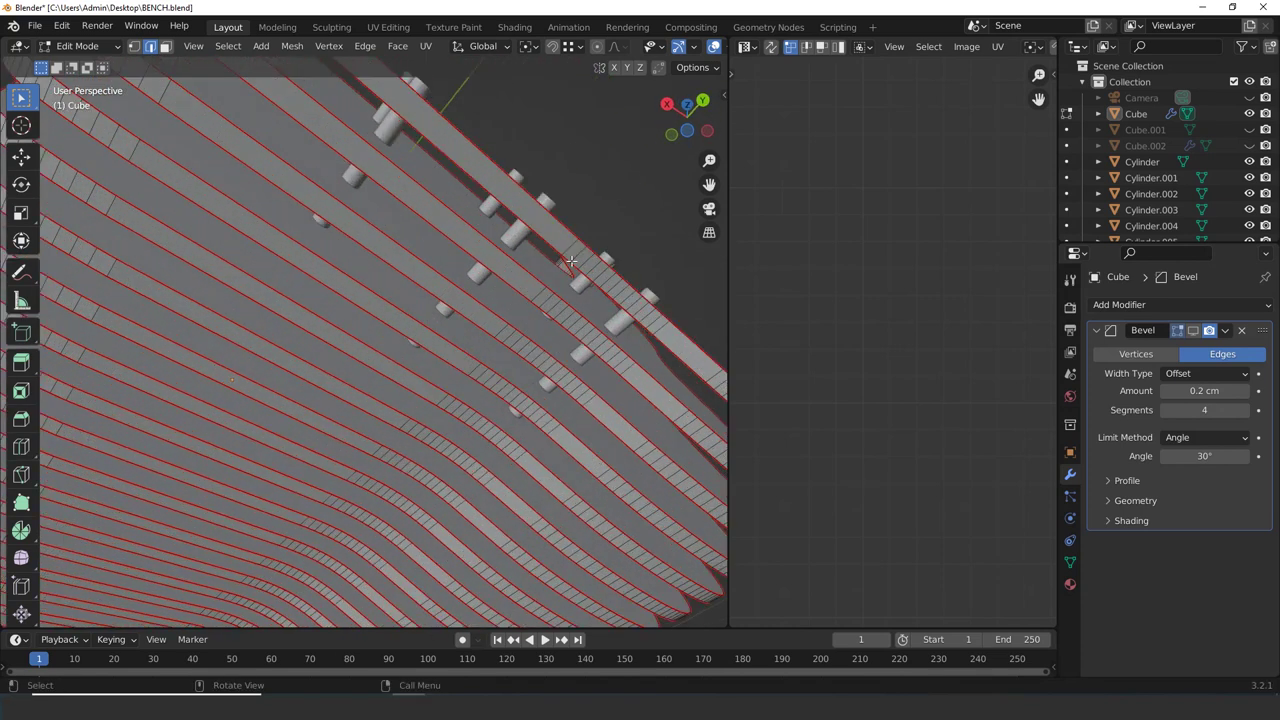
pyautogui.keyDown('shift'); pyautogui.click(532, 307); pyautogui.keyUp('shift')
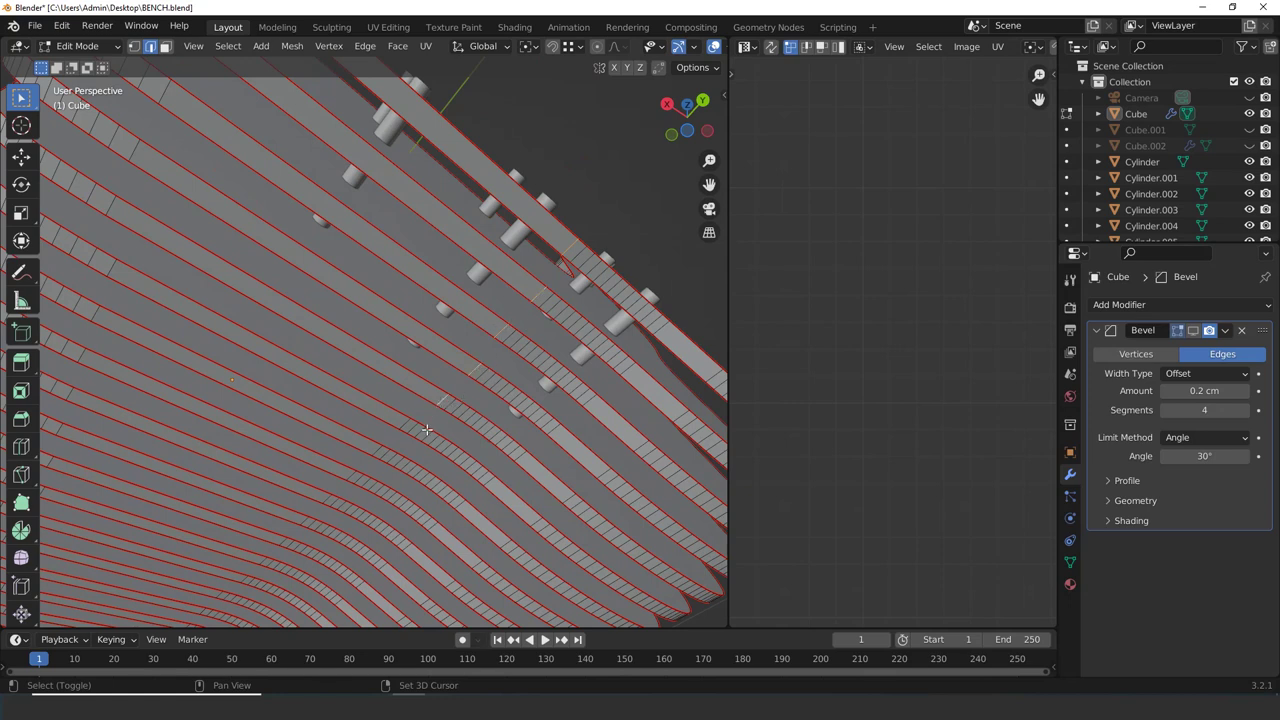
pyautogui.keyDown('shift'); pyautogui.moveTo(401, 427); pyautogui.dragTo(490, 337, button='middle'); pyautogui.keyUp('shift')
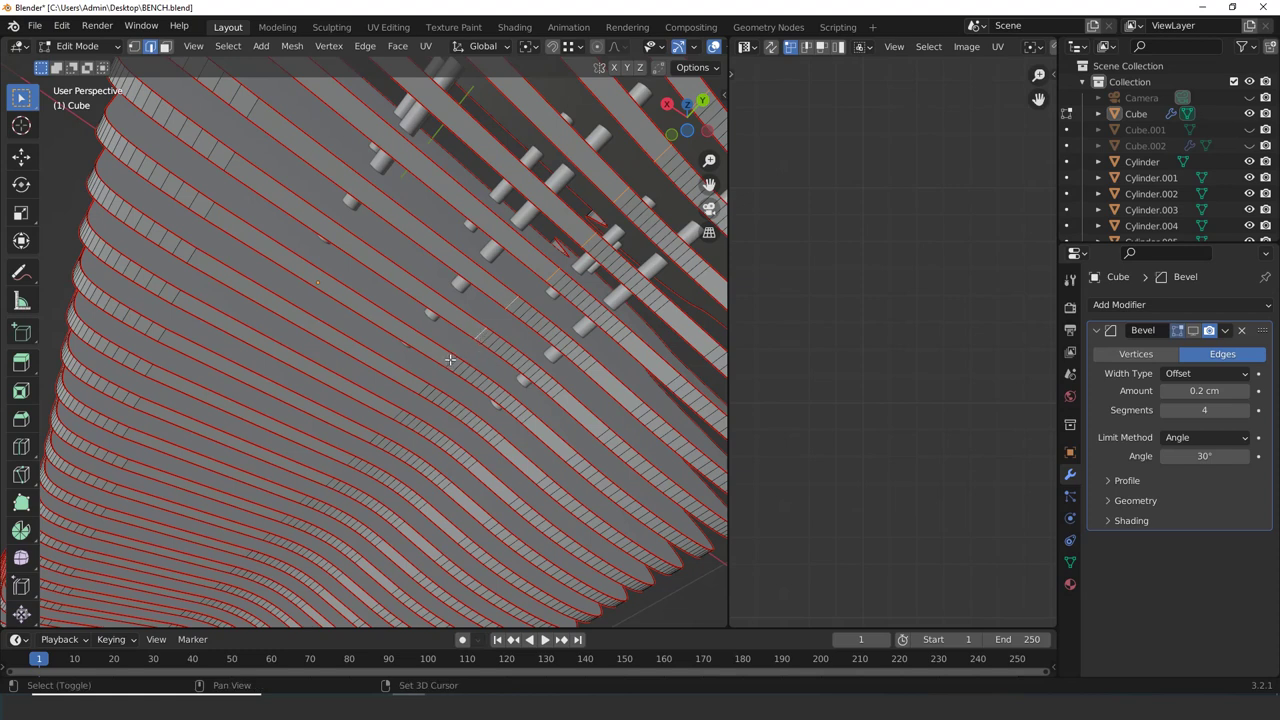
pyautogui.keyDown('shift'); pyautogui.moveTo(398, 416); pyautogui.dragTo(463, 342, button='middle'); pyautogui.keyUp('shift')
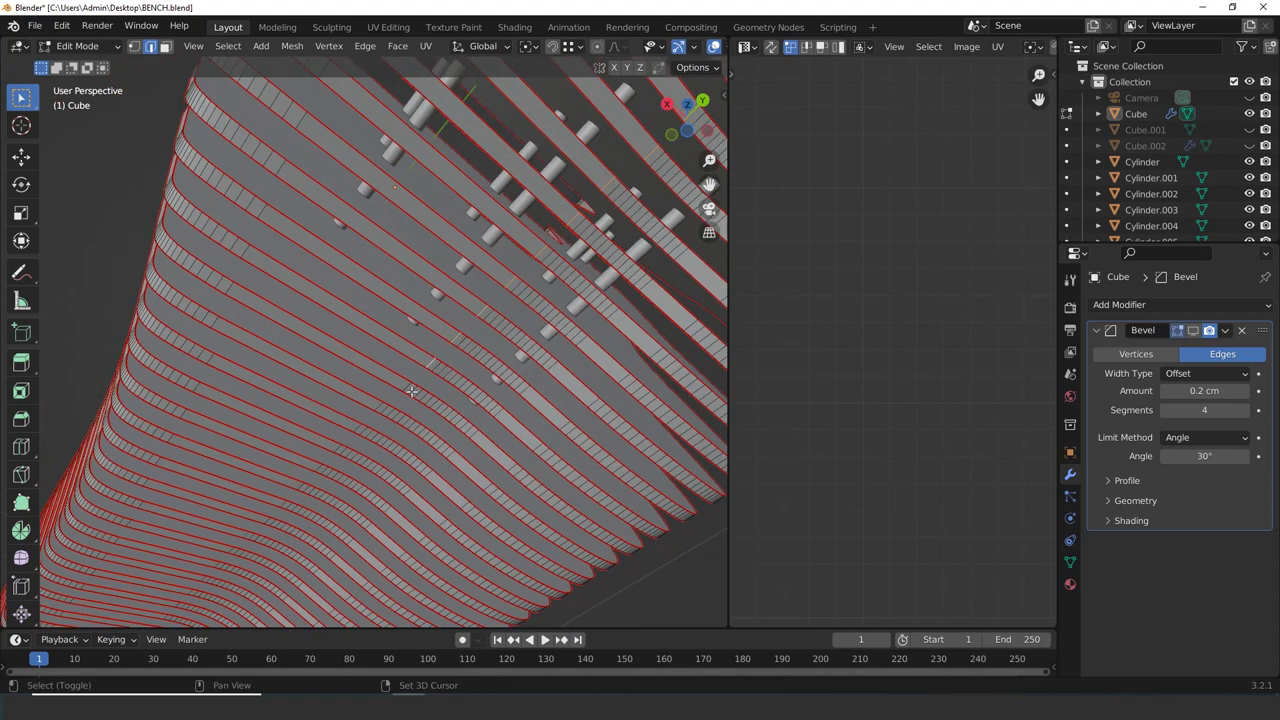
pyautogui.keyDown('shift'); pyautogui.moveTo(371, 409); pyautogui.dragTo(499, 434, button='middle'); pyautogui.keyUp('shift')
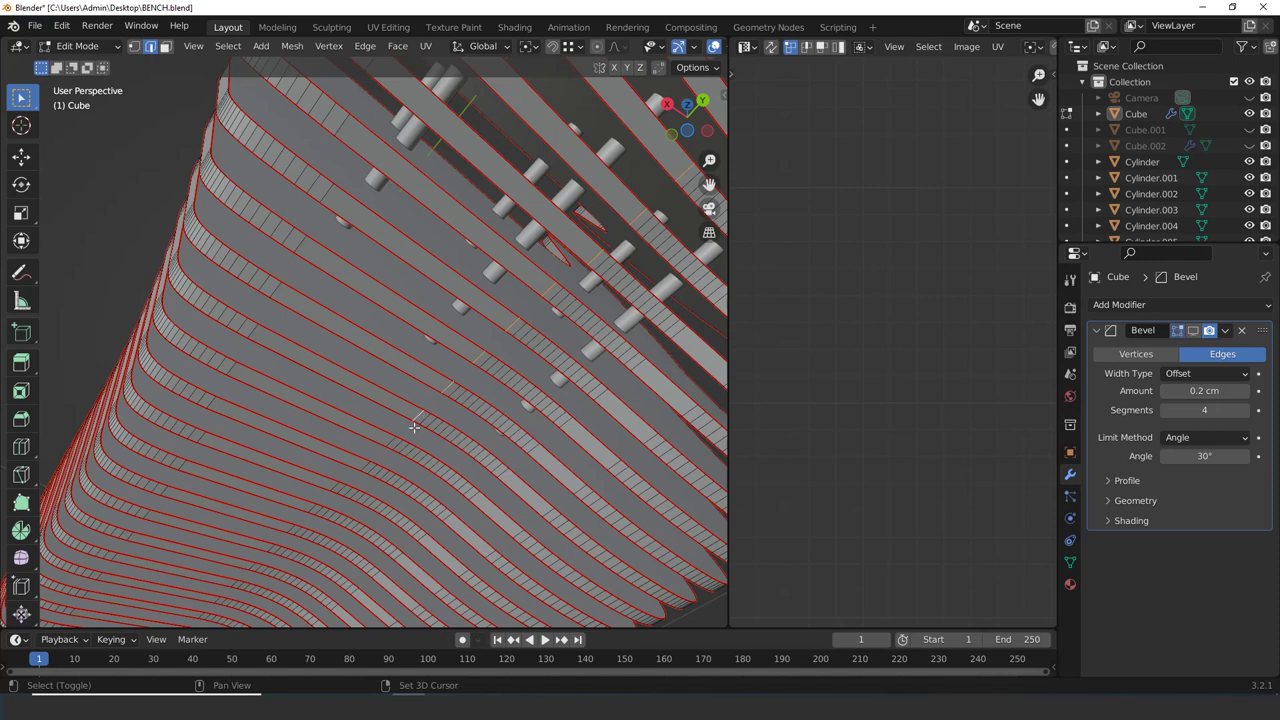
pyautogui.keyDown('shift'); pyautogui.moveTo(414, 427); pyautogui.dragTo(505, 333, button='middle'); pyautogui.keyUp('shift')
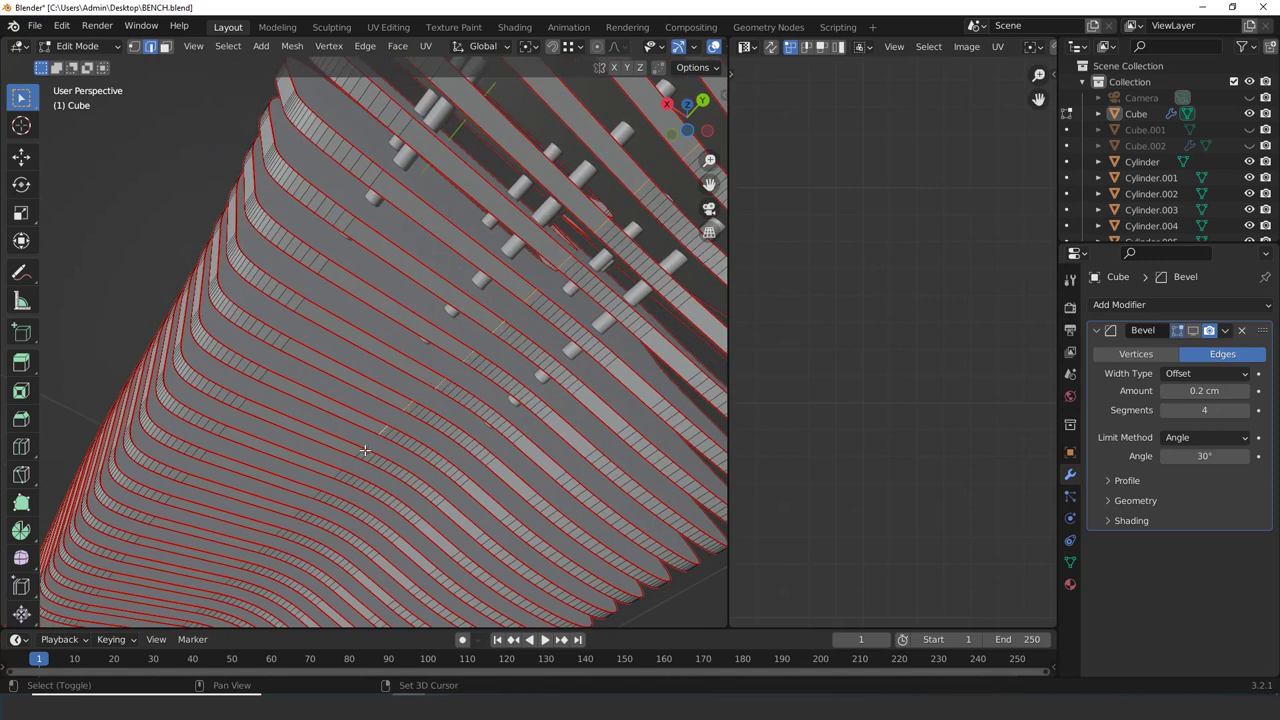
pyautogui.keyDown('shift'); pyautogui.moveTo(357, 463); pyautogui.dragTo(452, 349, button='middle'); pyautogui.keyUp('shift')
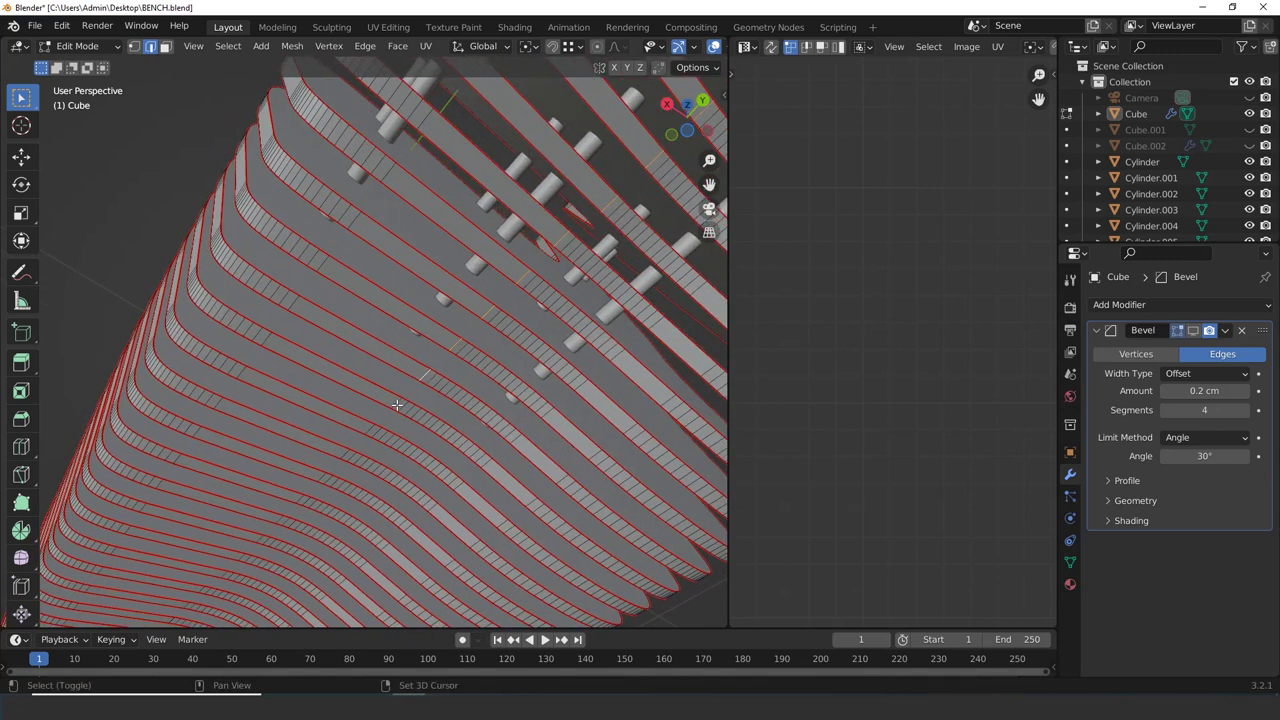
pyautogui.keyDown('shift'); pyautogui.moveTo(397, 405); pyautogui.dragTo(437, 373, button='middle'); pyautogui.keyUp('shift')
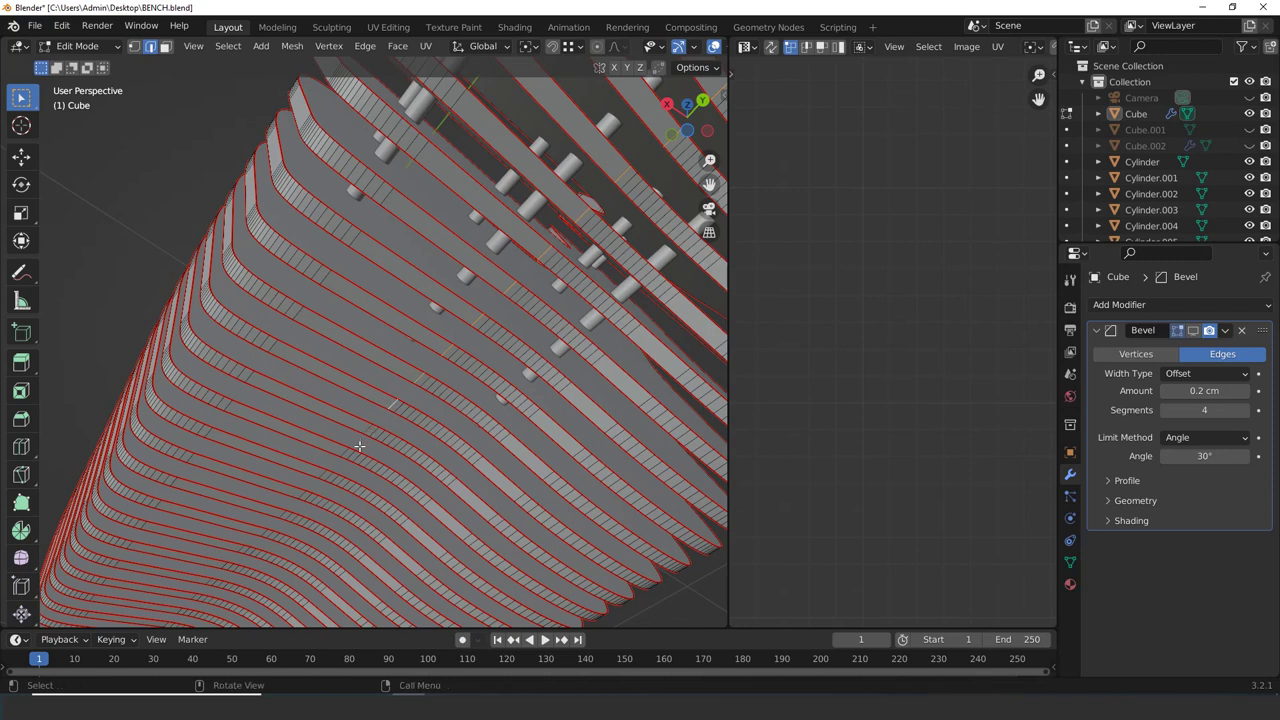
pyautogui.keyDown('shift'); pyautogui.moveTo(360, 444); pyautogui.dragTo(391, 406, button='middle'); pyautogui.keyUp('shift')
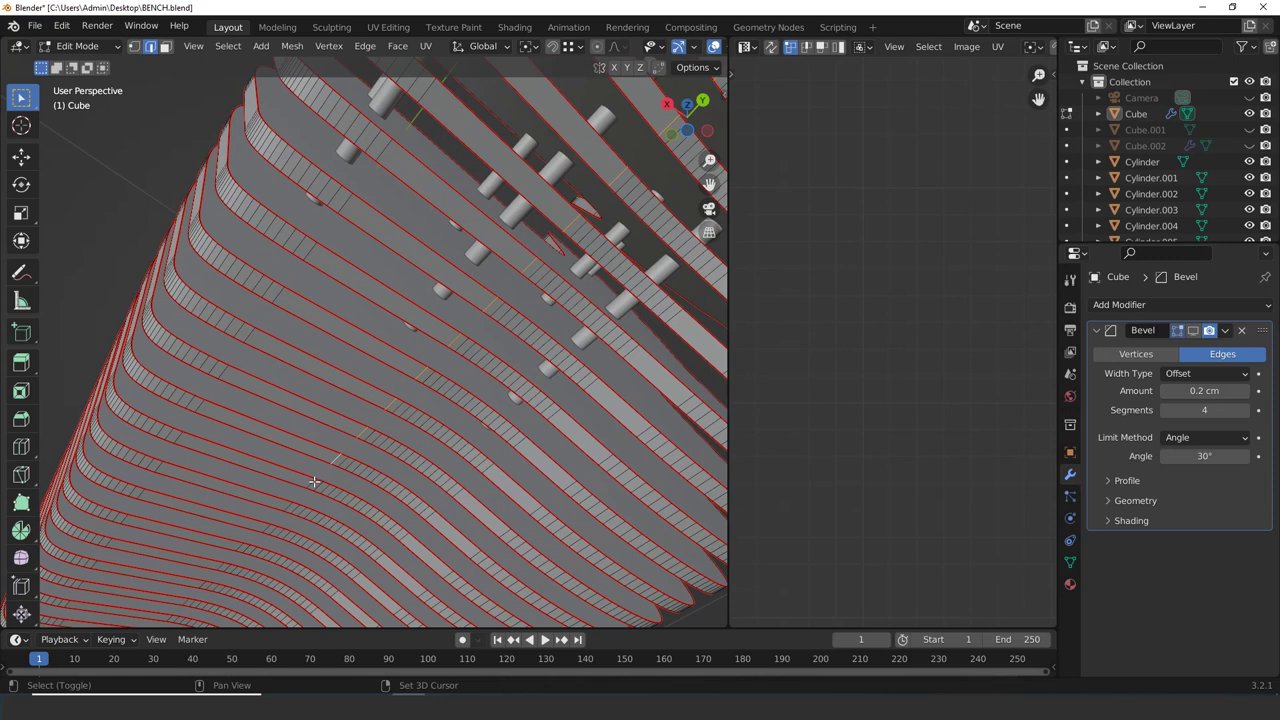
pyautogui.keyDown('shift'); pyautogui.moveTo(314, 482); pyautogui.dragTo(218, 334, button='middle'); pyautogui.keyUp('shift')
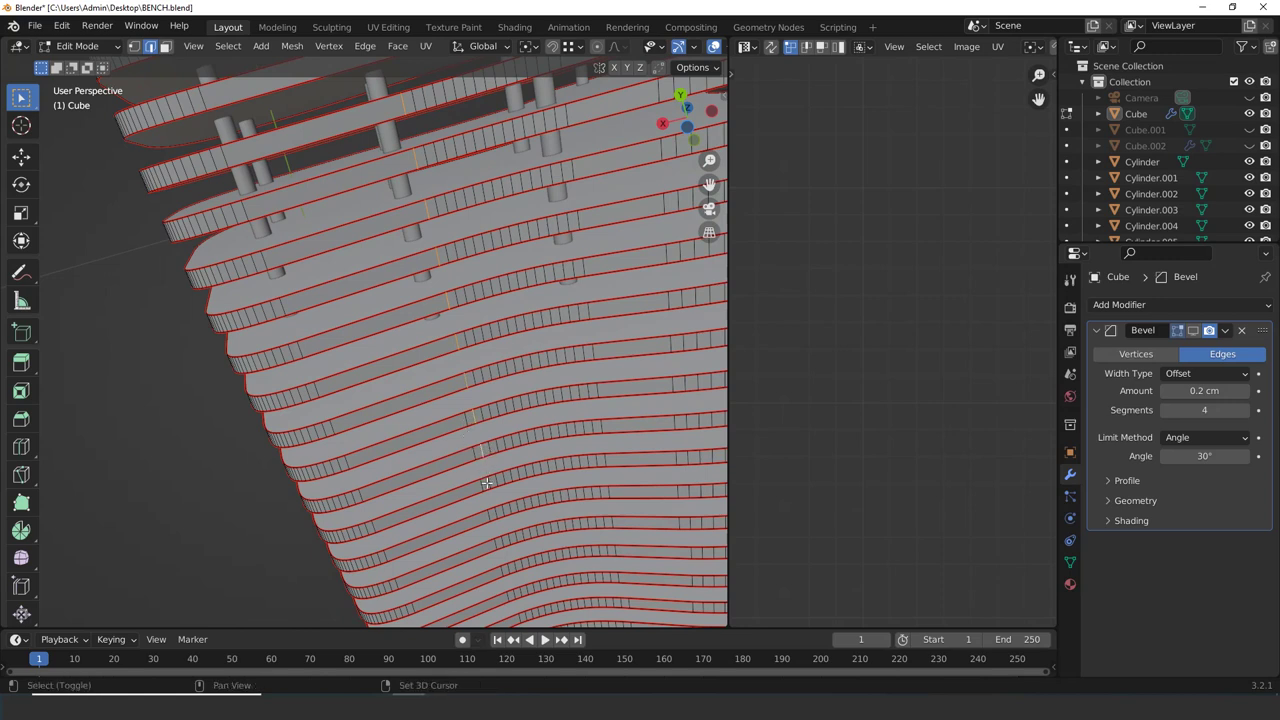
pyautogui.moveTo(486, 483); pyautogui.dragTo(290, 441, button='middle')
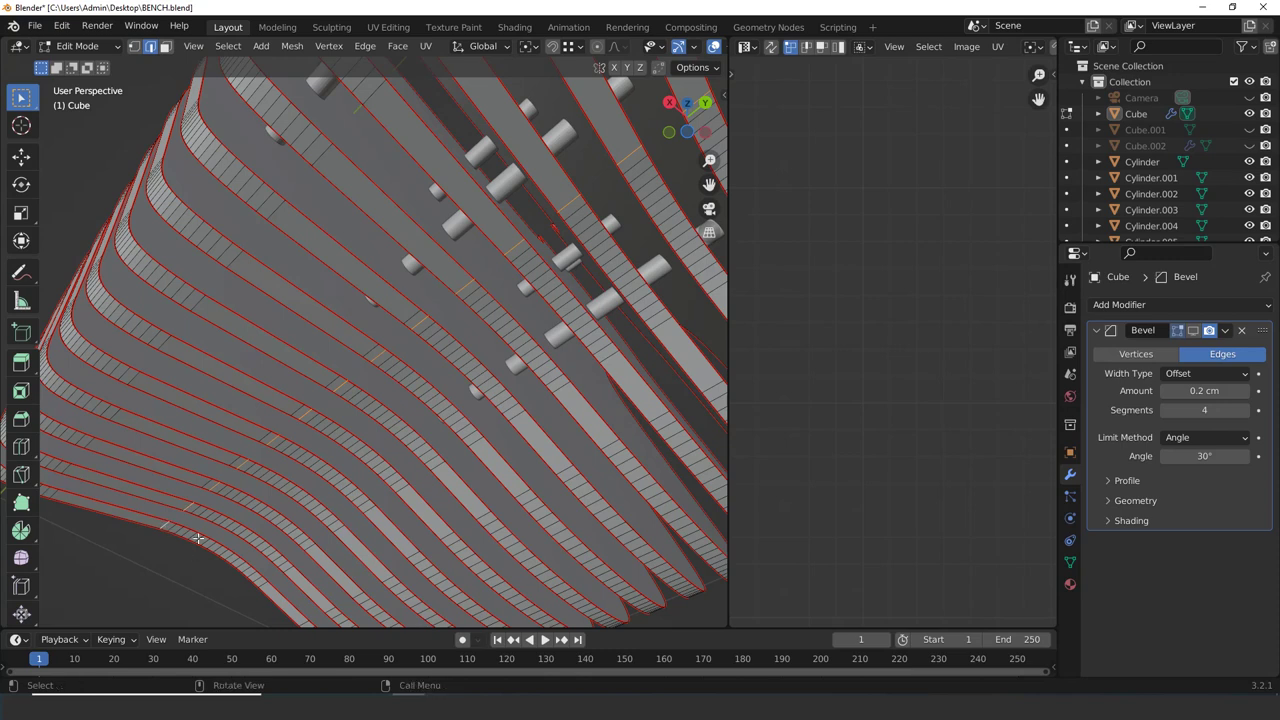
pyautogui.press('u')
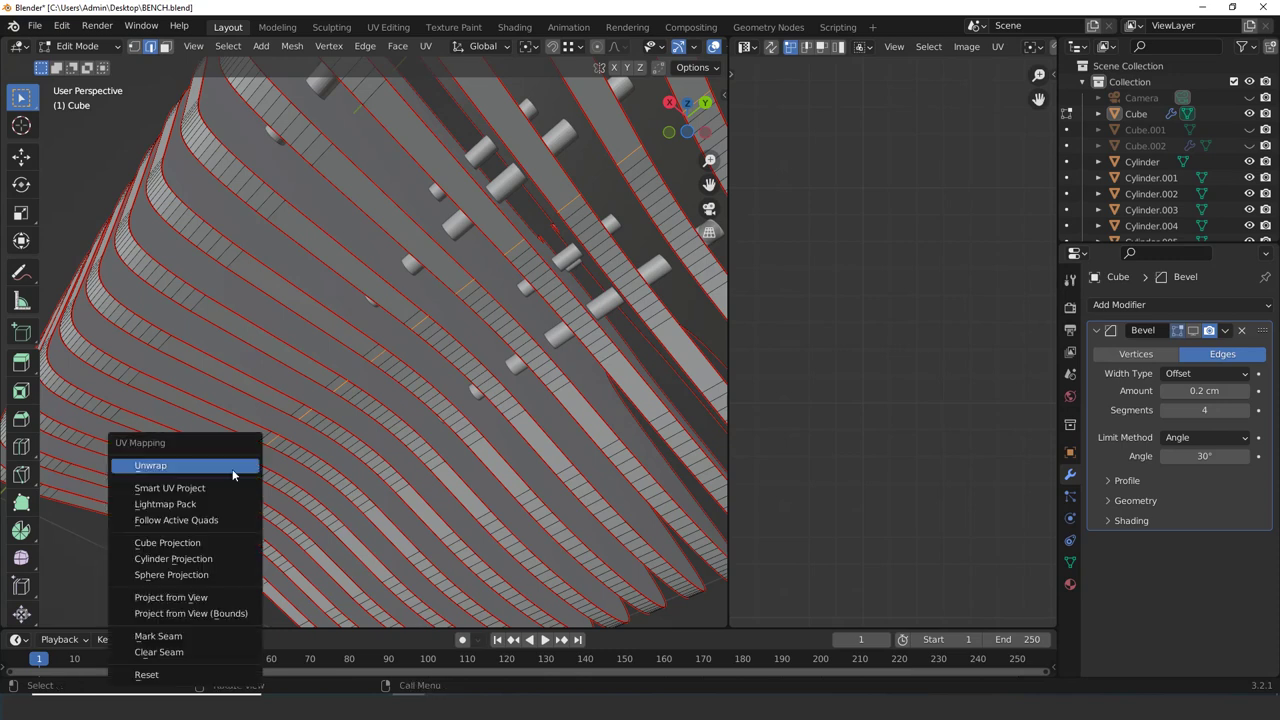
pyautogui.click(185, 636)
# Reselect the bench and unwrap all its faces along the updated seams
pyautogui.scroll(-7, 457, 383)
pyautogui.moveTo(440, 385); pyautogui.dragTo(385, 535, button='middle')
pyautogui.press('Tab')
pyautogui.moveTo(448, 420); pyautogui.dragTo(438, 481, button='middle')
pyautogui.click(298, 470)
pyautogui.press('Tab')
pyautogui.press('a')
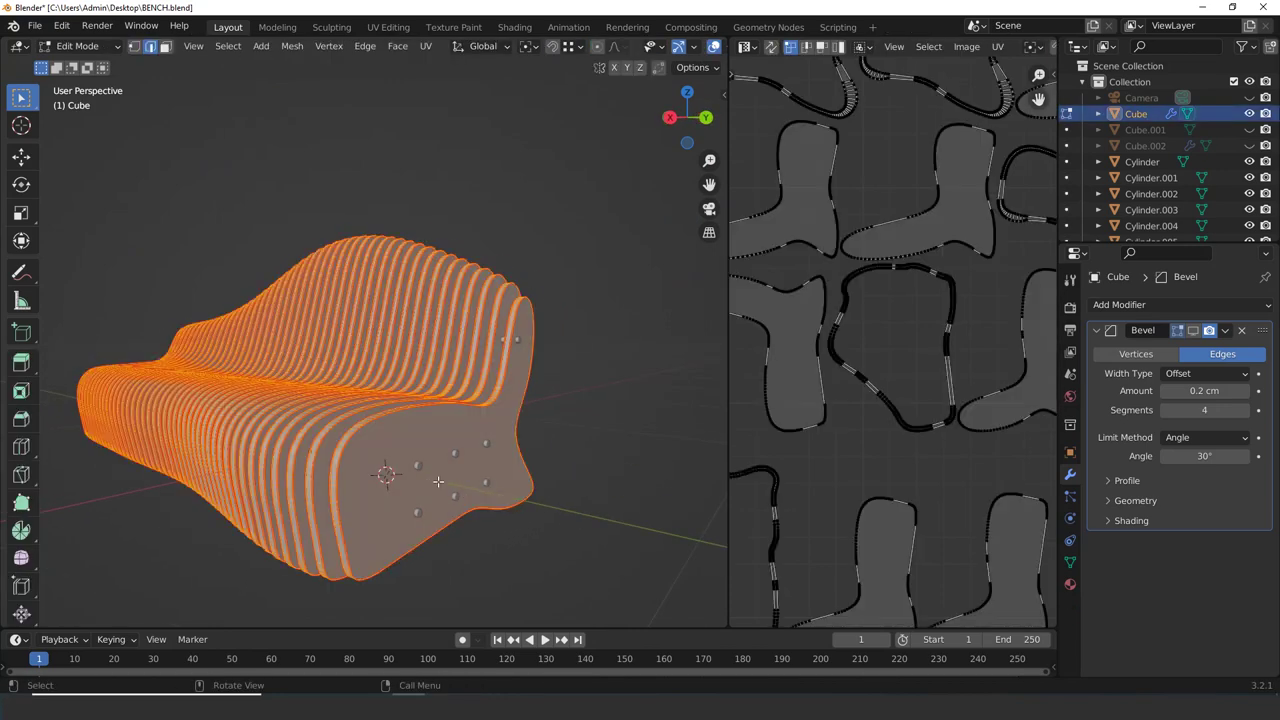
pyautogui.press('u')
pyautogui.click(360, 313)
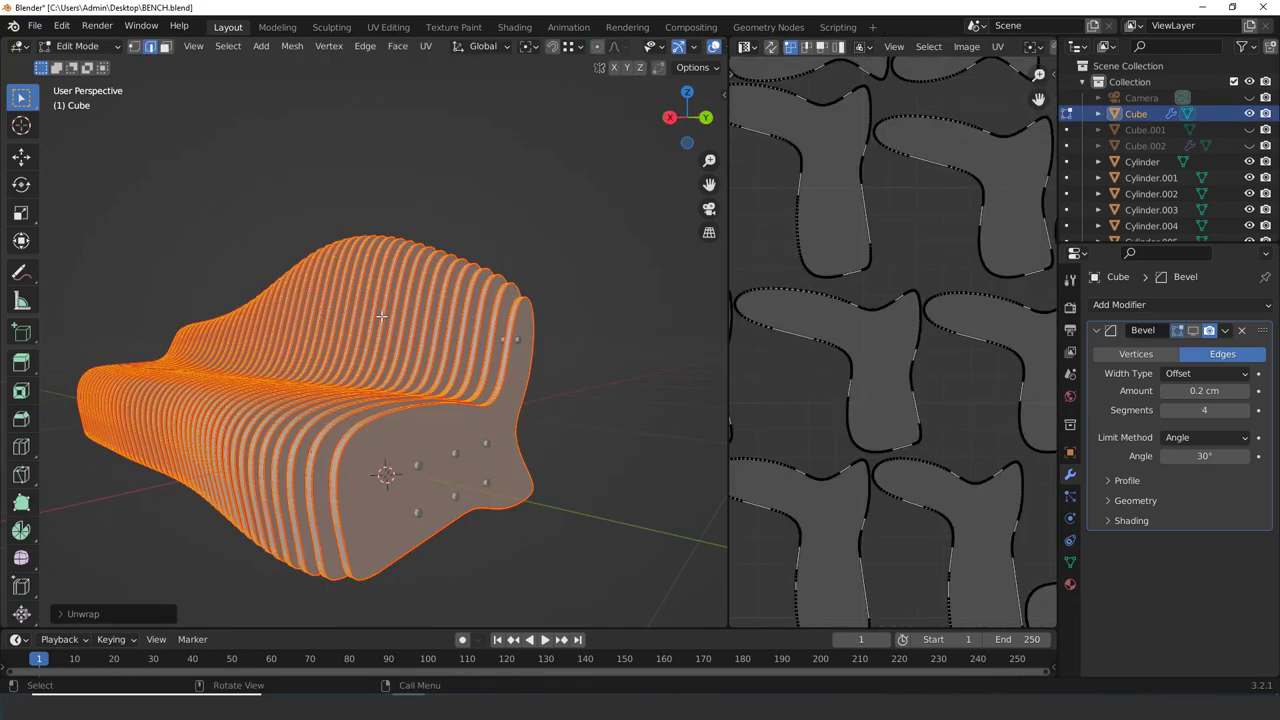
# Examine the slat rim strips and the side-face islands in the UV layout
pyautogui.scroll(-5, 907, 402)
pyautogui.scroll(5, 907, 400)
pyautogui.keyDown('shift'); pyautogui.moveTo(905, 400); pyautogui.dragTo(660, 520, button='middle'); pyautogui.keyUp('shift')
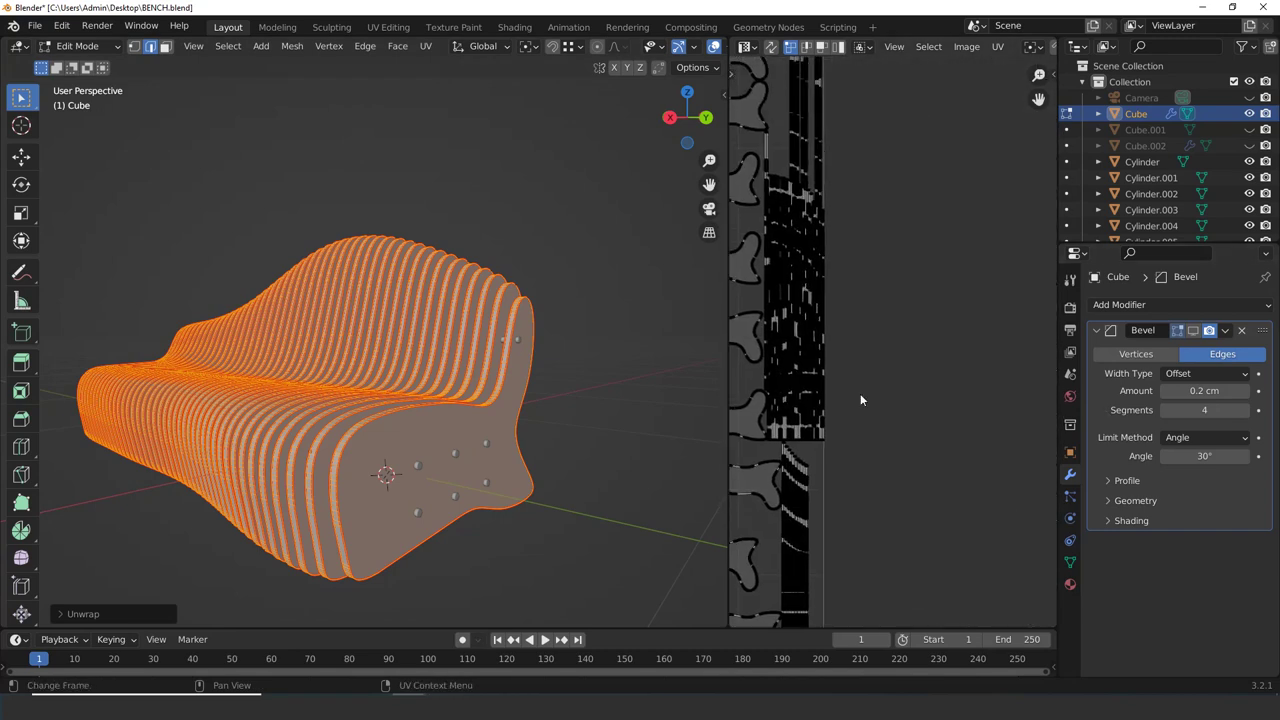
pyautogui.keyDown('shift'); pyautogui.moveTo(860, 395); pyautogui.dragTo(891, 435, button='middle'); pyautogui.keyUp('shift')
pyautogui.scroll(1, 891, 435)
pyautogui.scroll(-2, 891, 435)
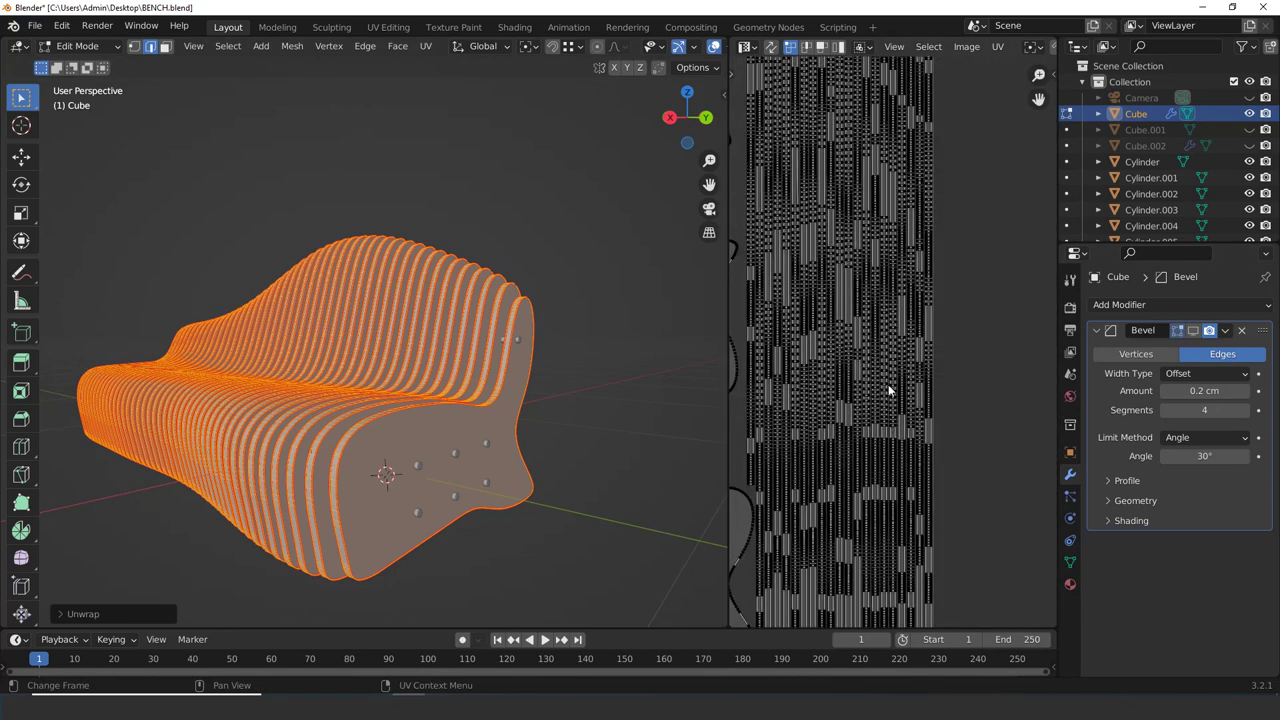
pyautogui.keyDown('shift'); pyautogui.moveTo(888, 385); pyautogui.dragTo(886, 478, button='middle'); pyautogui.keyUp('shift')
pyautogui.scroll(2, 886, 478)
pyautogui.scroll(2, 886, 479)
pyautogui.scroll(-3, 886, 473)
pyautogui.scroll(2, 883, 408)
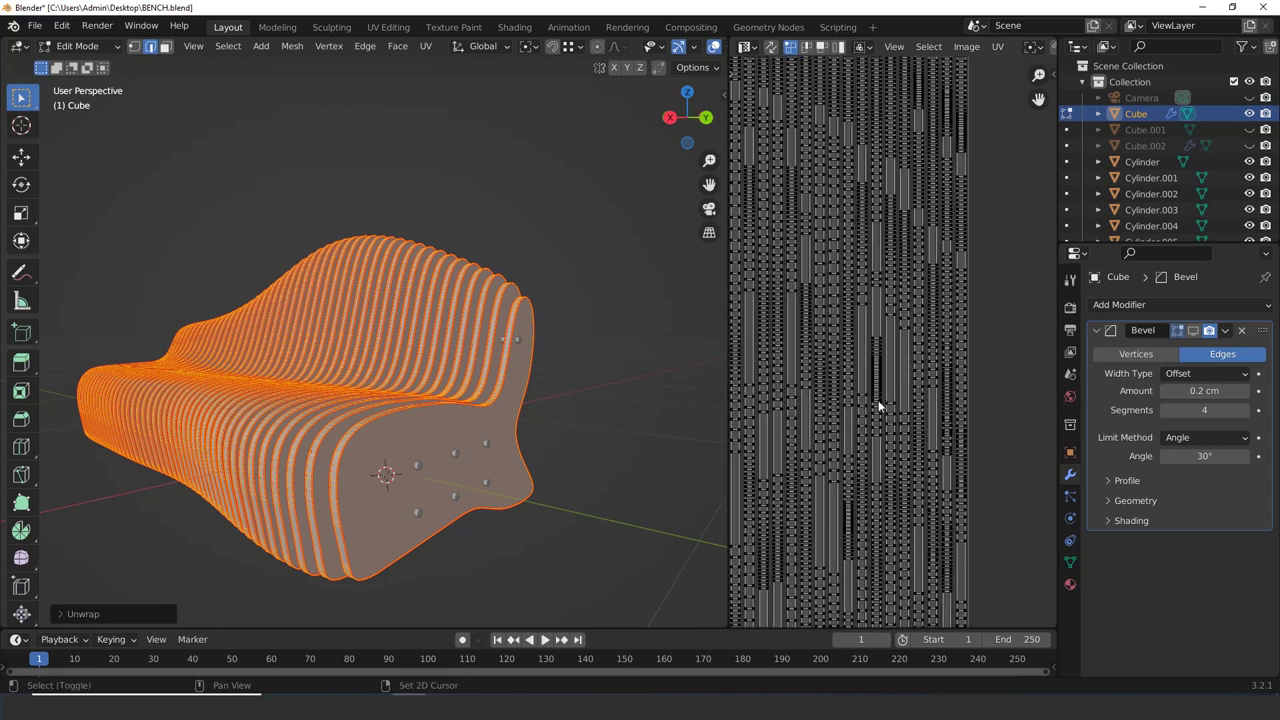
pyautogui.scroll(2, 879, 400)
pyautogui.scroll(-10, 879, 402)
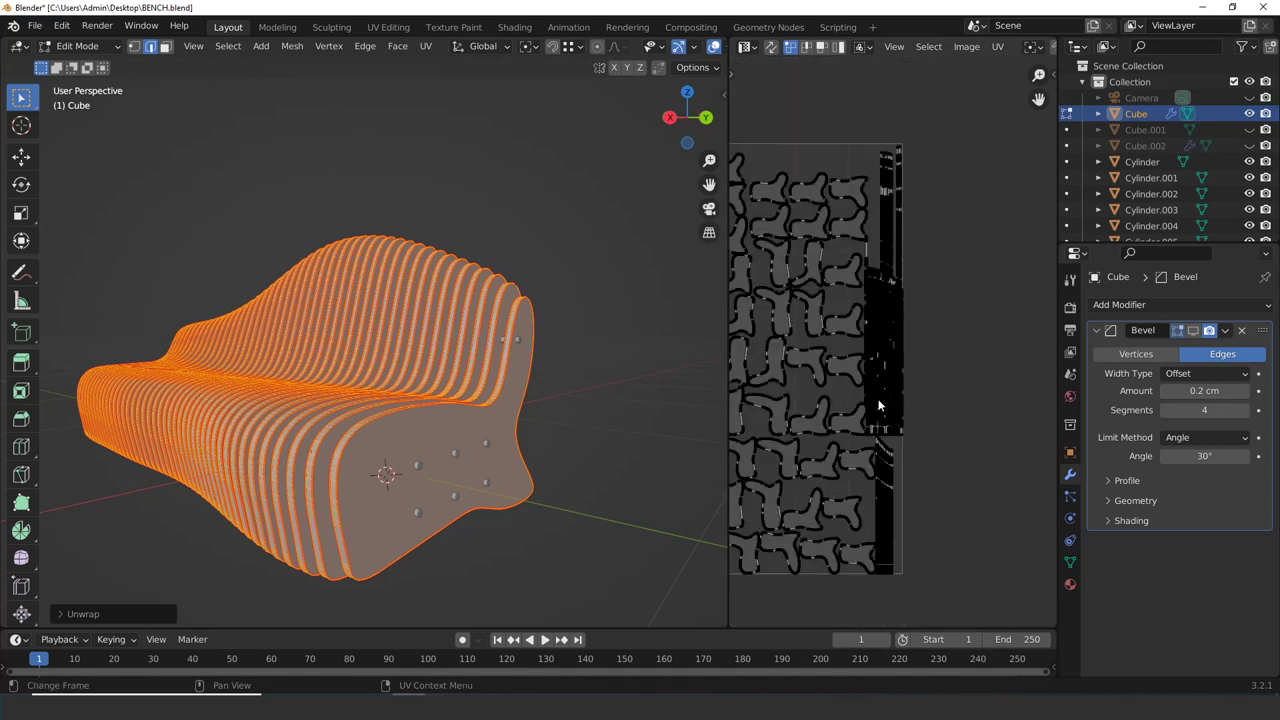
pyautogui.scroll(5, 879, 406)
pyautogui.scroll(-5, 879, 412)
pyautogui.scroll(6, 879, 414)
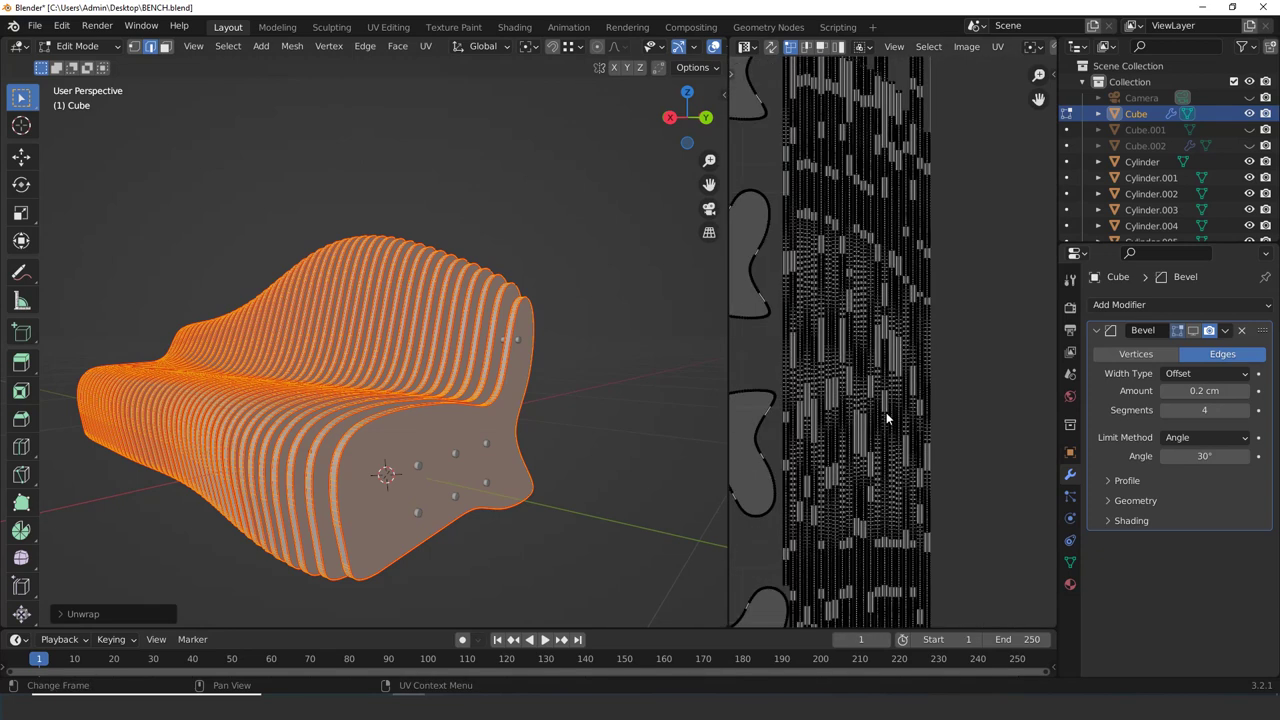
pyautogui.scroll(-3, 887, 419)
pyautogui.scroll(1, 886, 418)
pyautogui.scroll(-1, 886, 420)
pyautogui.scroll(1, 886, 420)
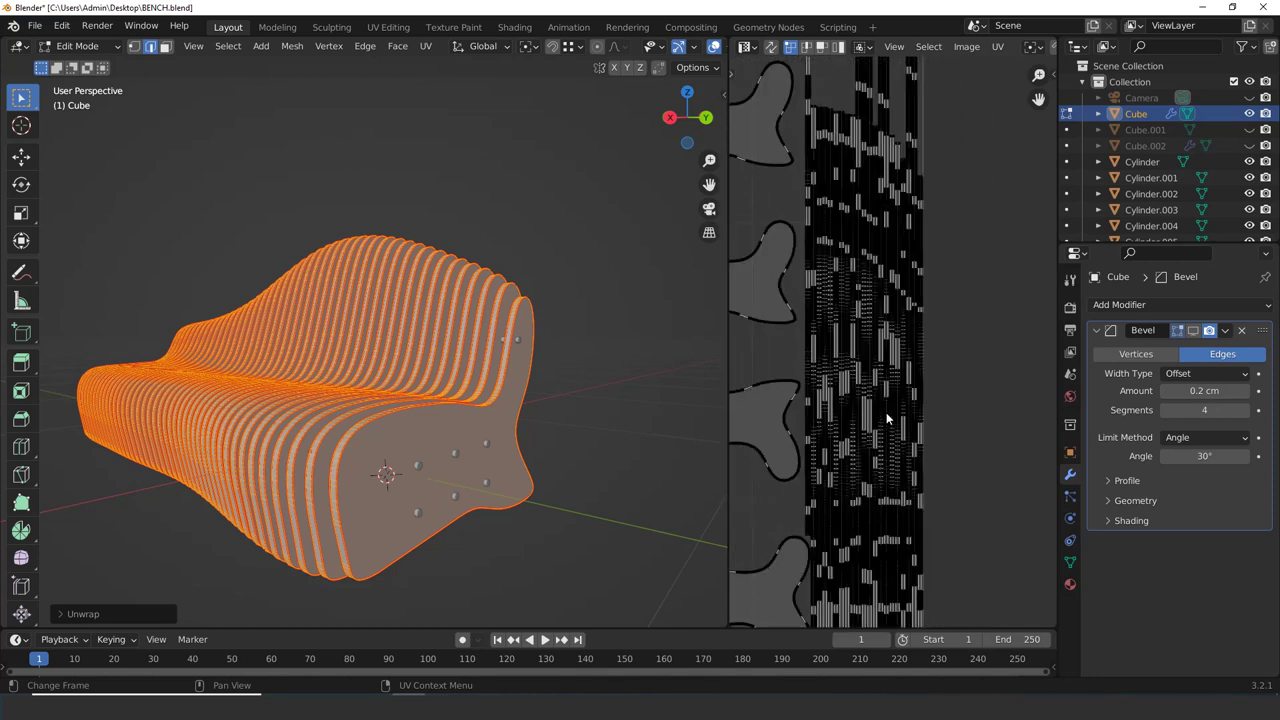
# Return to Object Mode and deselect the bench
pyautogui.click(592, 490)
pyautogui.press('Tab')
pyautogui.click(584, 473)
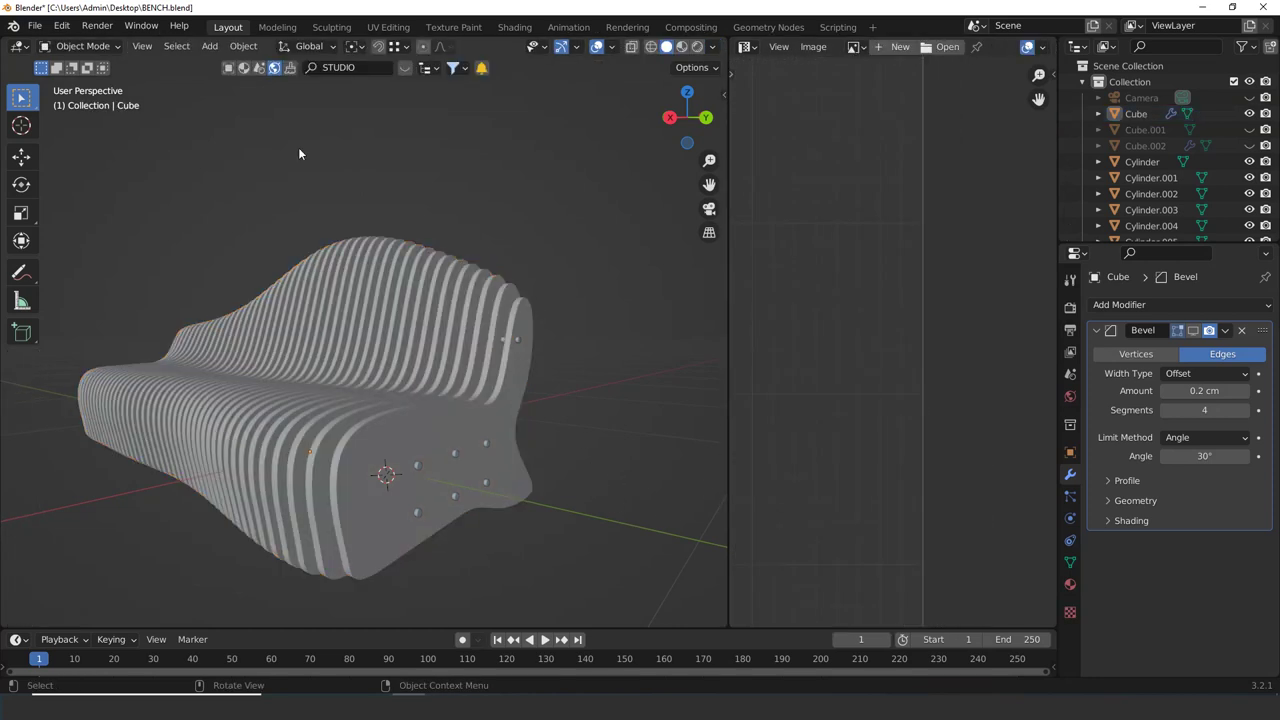
# Search the BlenderKit material library for WOOD
pyautogui.click(244, 68)
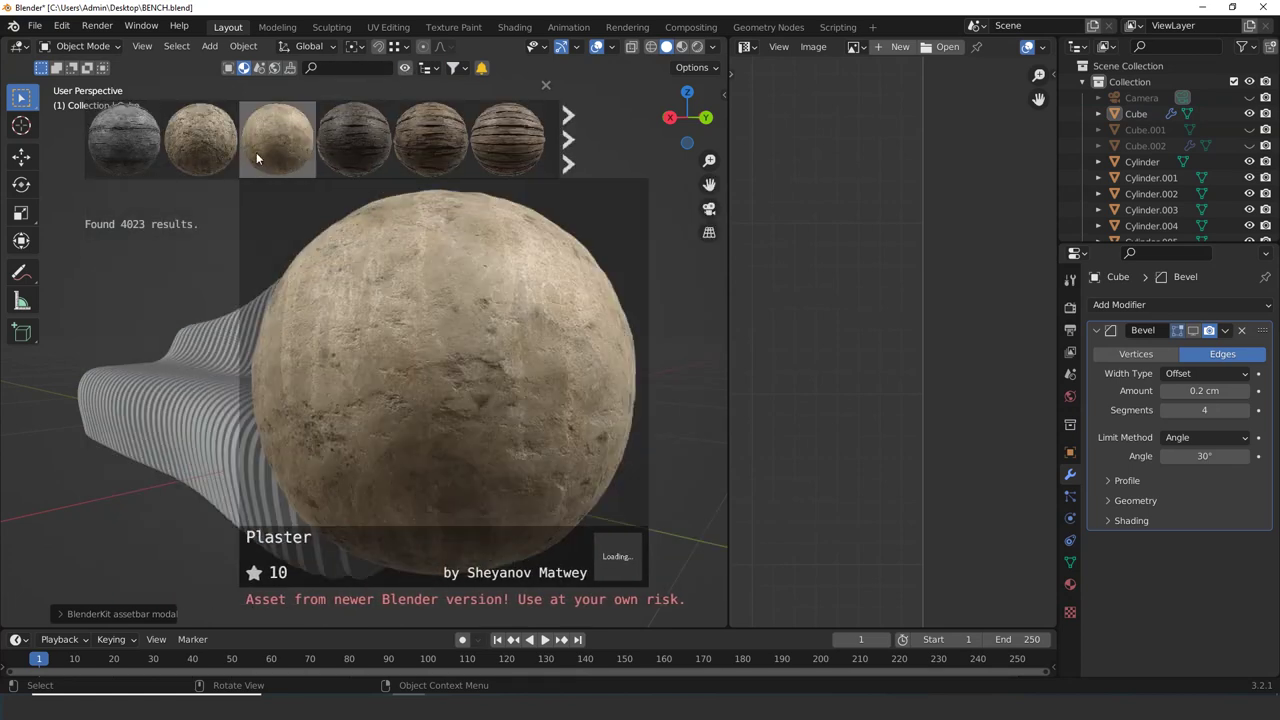
pyautogui.click(352, 69)
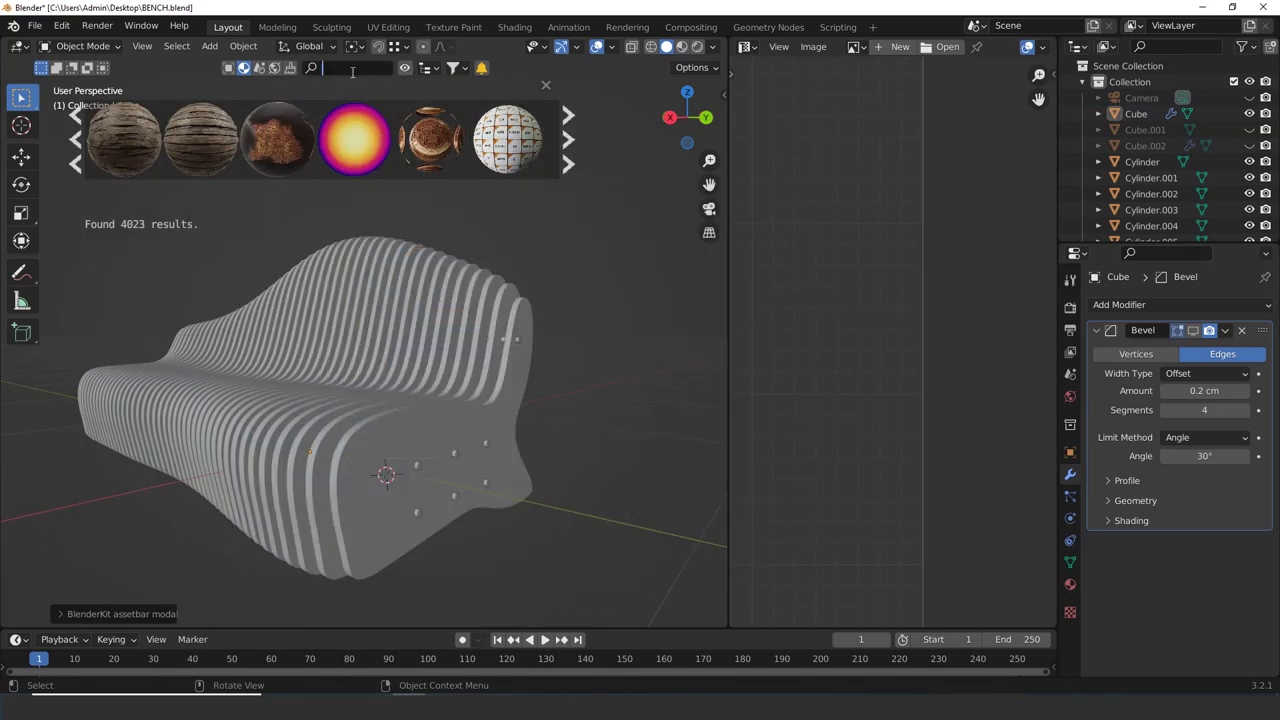
pyautogui.write('WOOD')
pyautogui.press('Return')
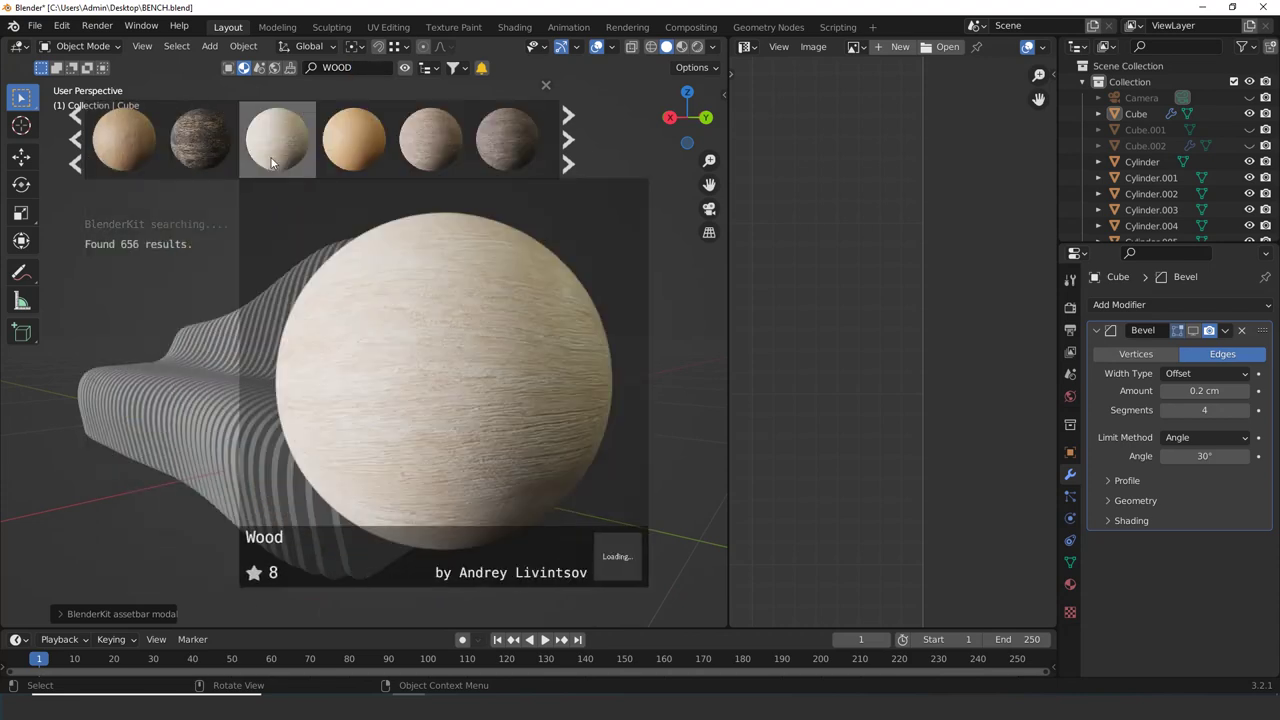
# Show the reference image parametric-bench-3d-model-max.jpg.001 in the image editor, framed on the bench's bolted wooden side
pyautogui.click(855, 47)
pyautogui.click(896, 179)
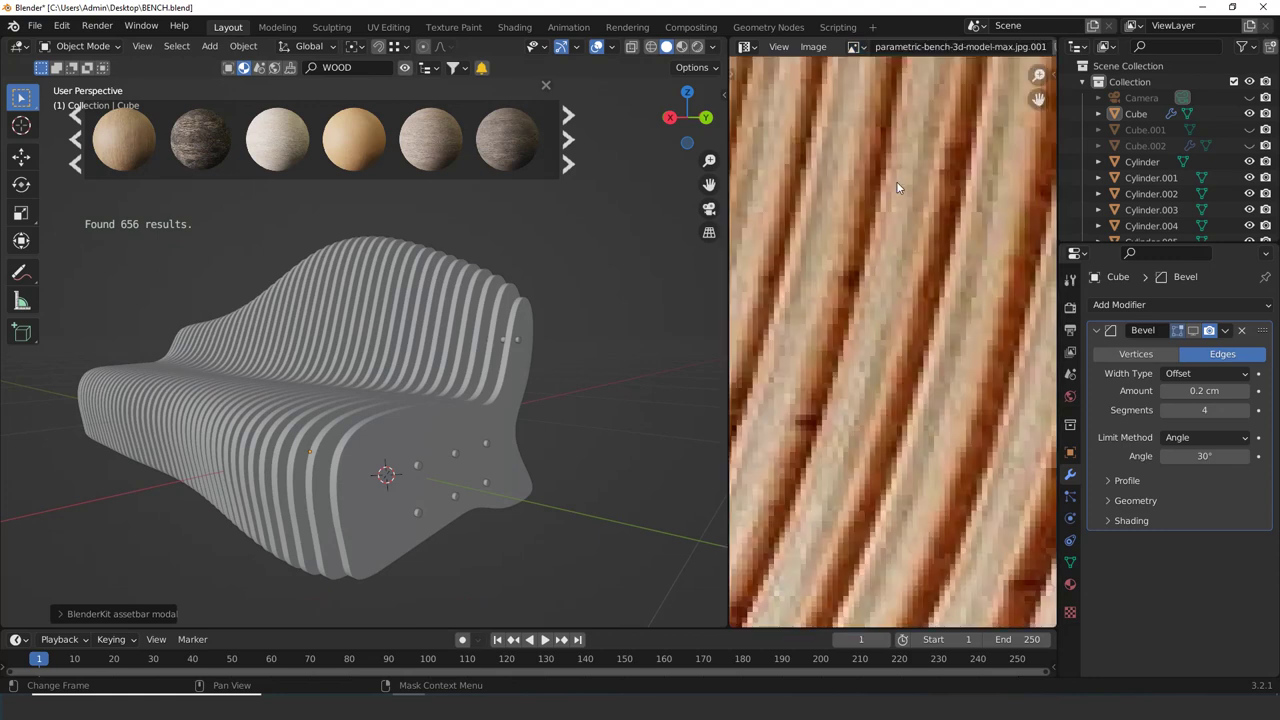
pyautogui.scroll(-5, 879, 286)
pyautogui.scroll(6, 855, 295)
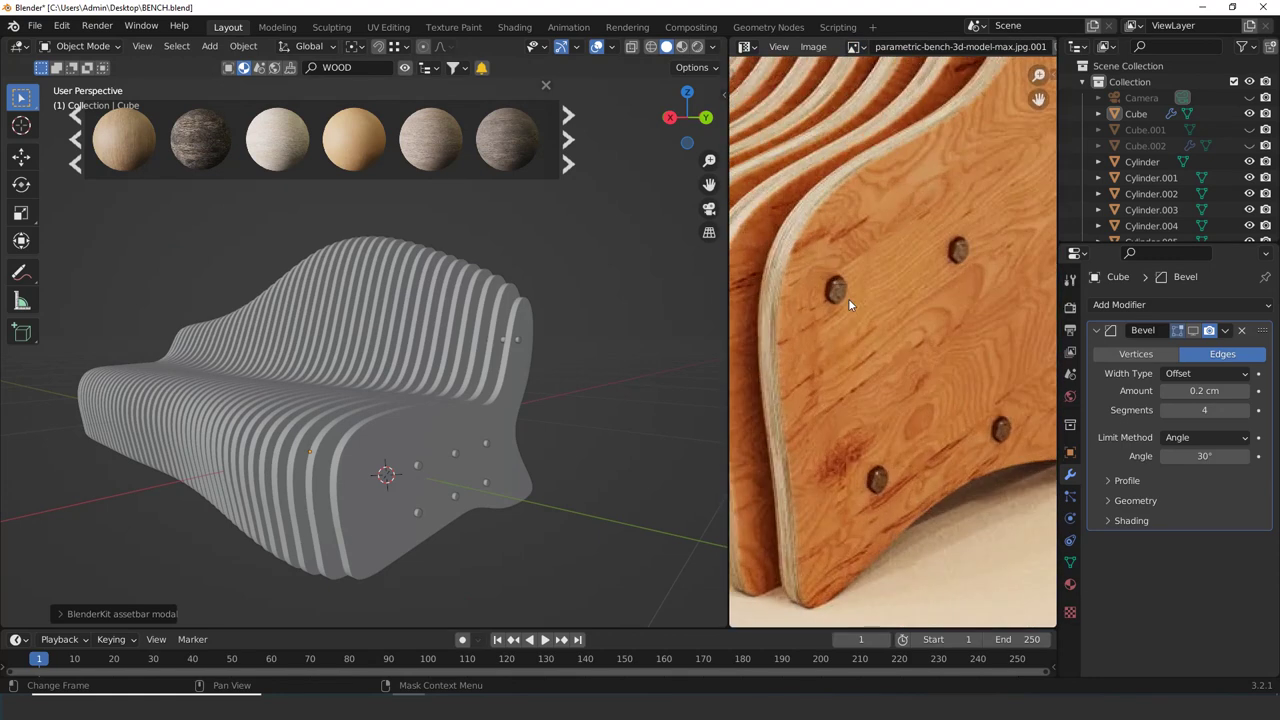
# Browse the BlenderKit wood material previews for a warm, grained wood resembling the bench side in the reference image
pyautogui.scroll(1, 365, 158)
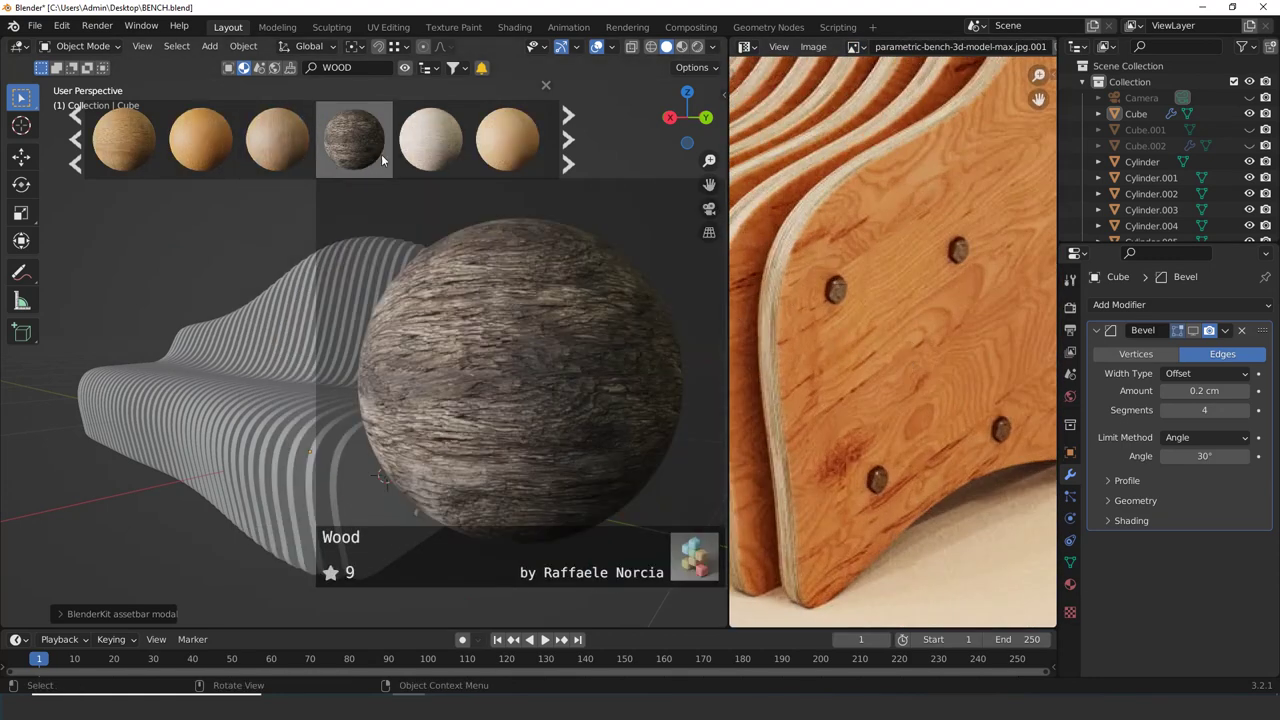
pyautogui.scroll(-2, 384, 161)
pyautogui.scroll(-2, 254, 154)
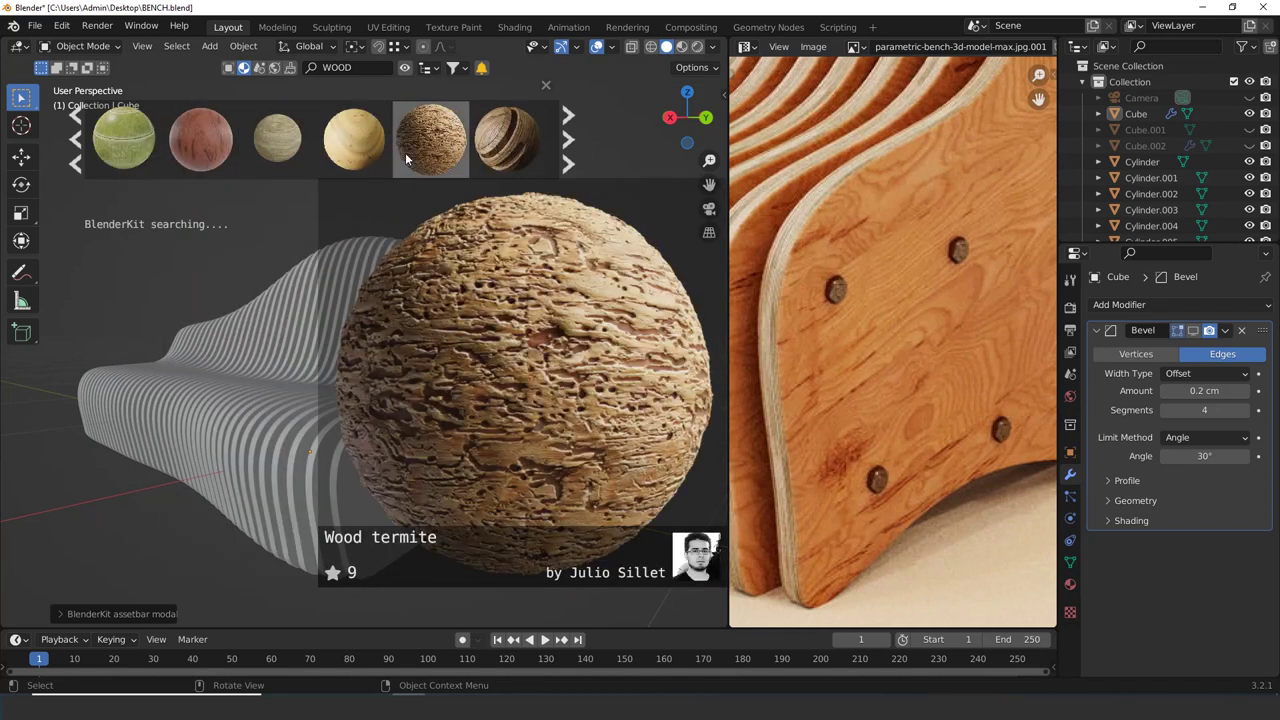
pyautogui.scroll(-2, 457, 157)
pyautogui.scroll(-3, 401, 149)
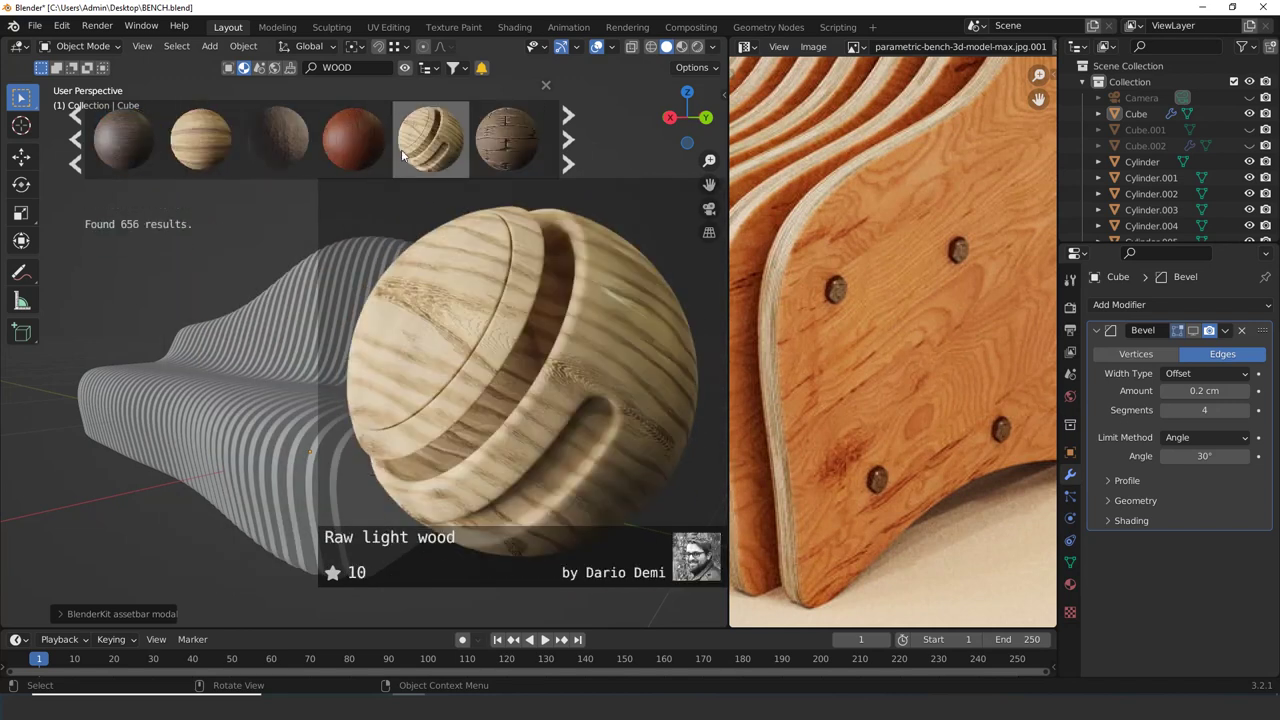
pyautogui.scroll(-3, 291, 140)
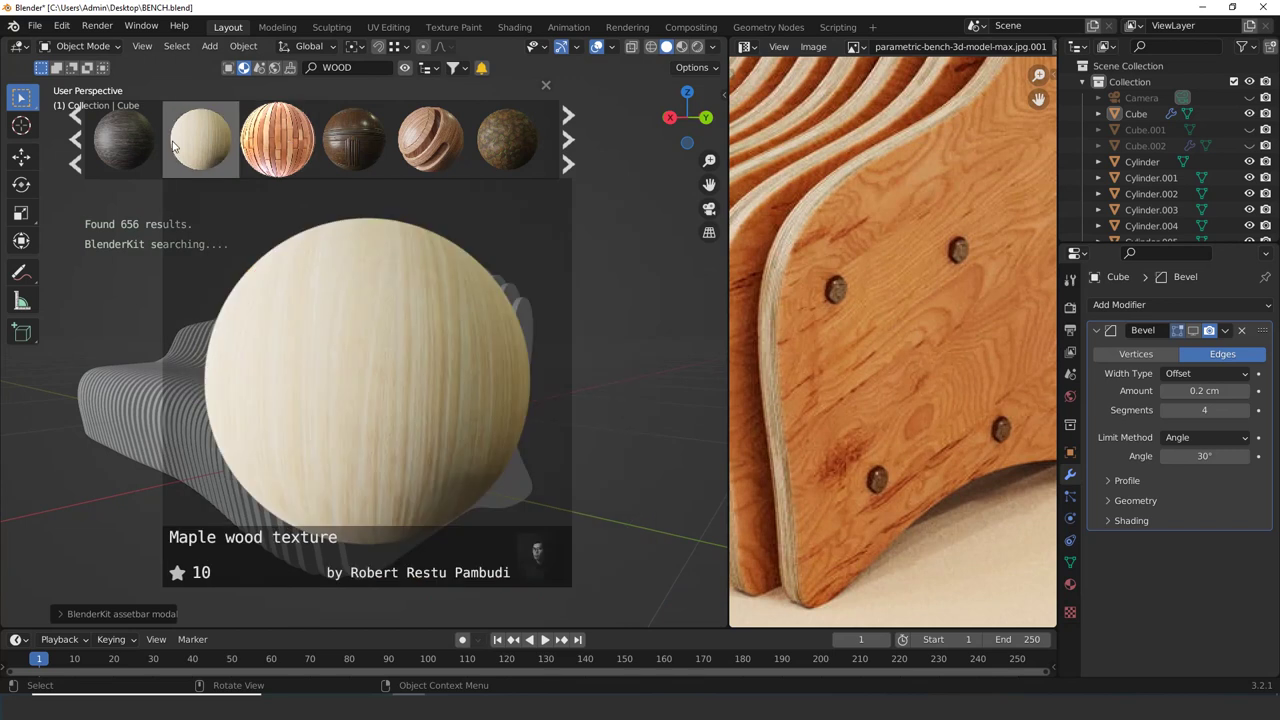
pyautogui.scroll(-3, 362, 151)
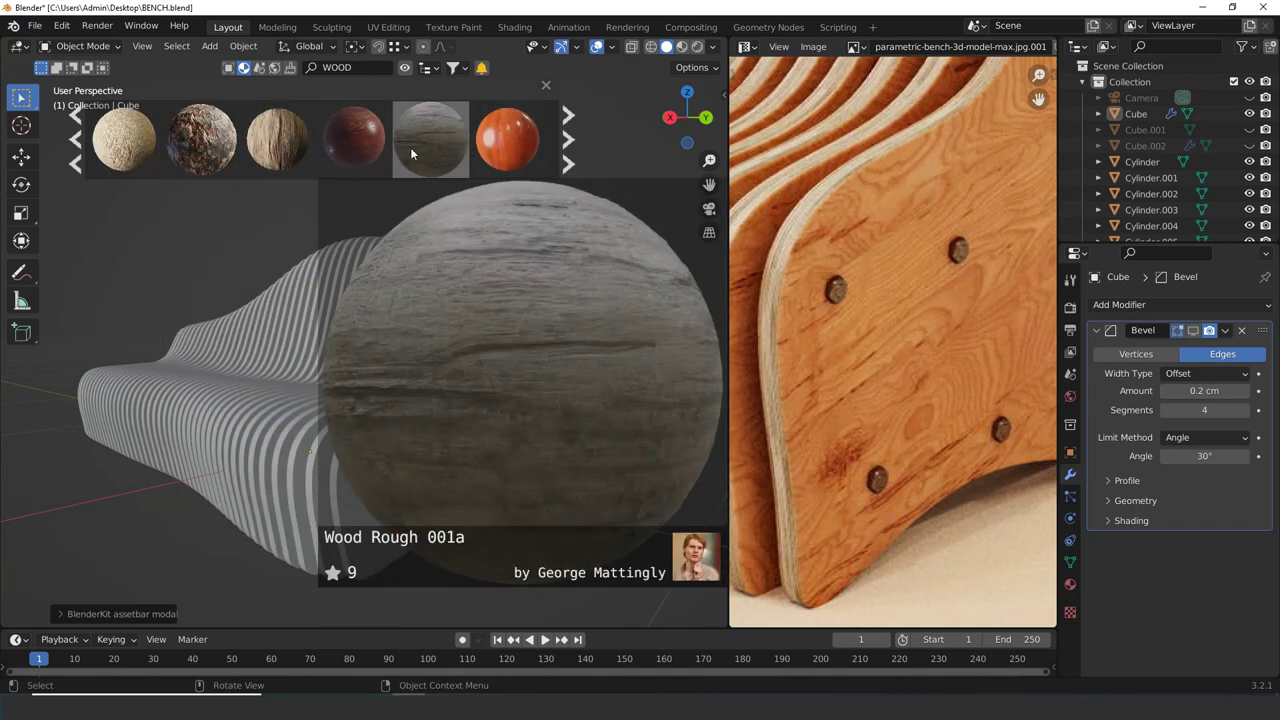
pyautogui.scroll(-8, 368, 140)
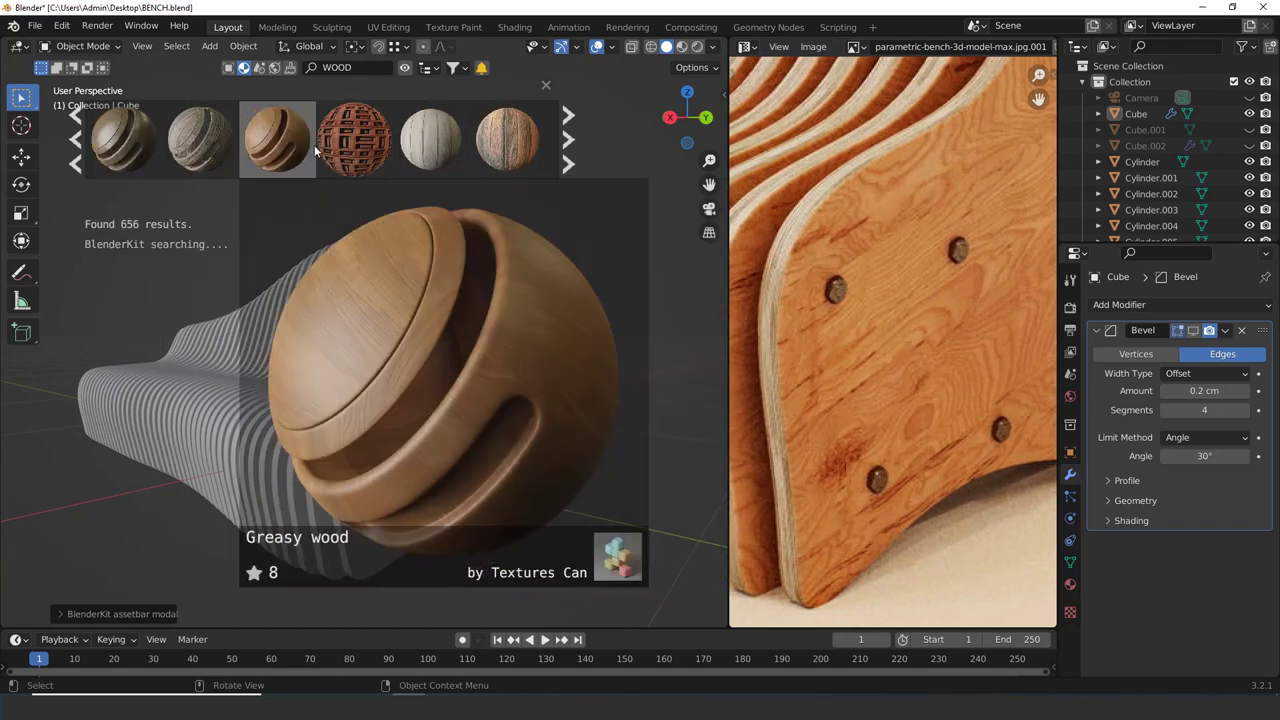
pyautogui.scroll(-3, 505, 150)
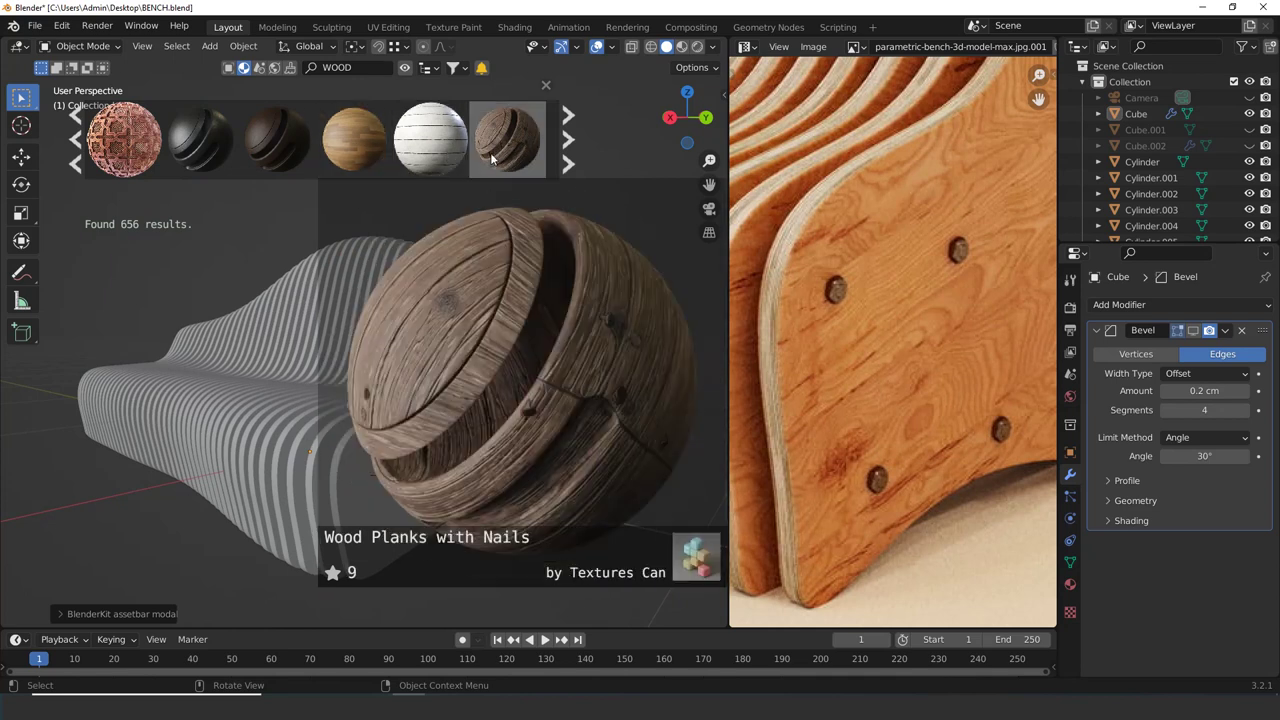
pyautogui.scroll(-4, 420, 150)
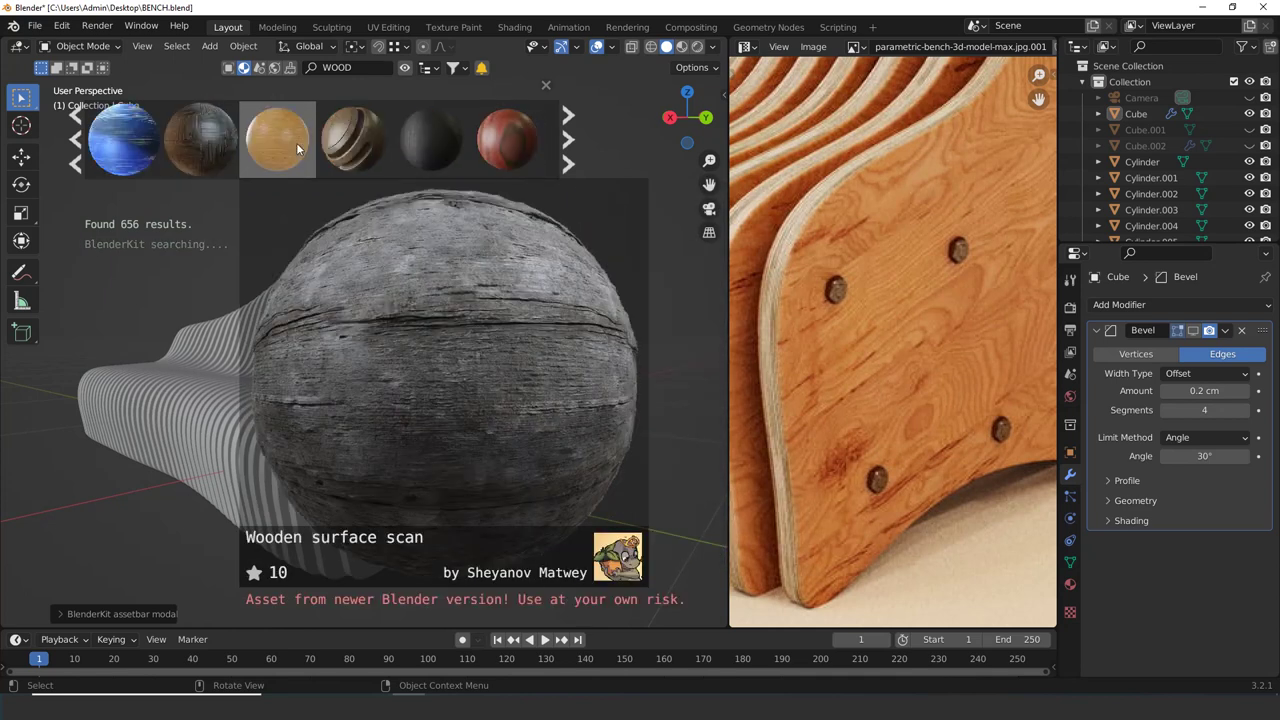
pyautogui.scroll(-2, 466, 151)
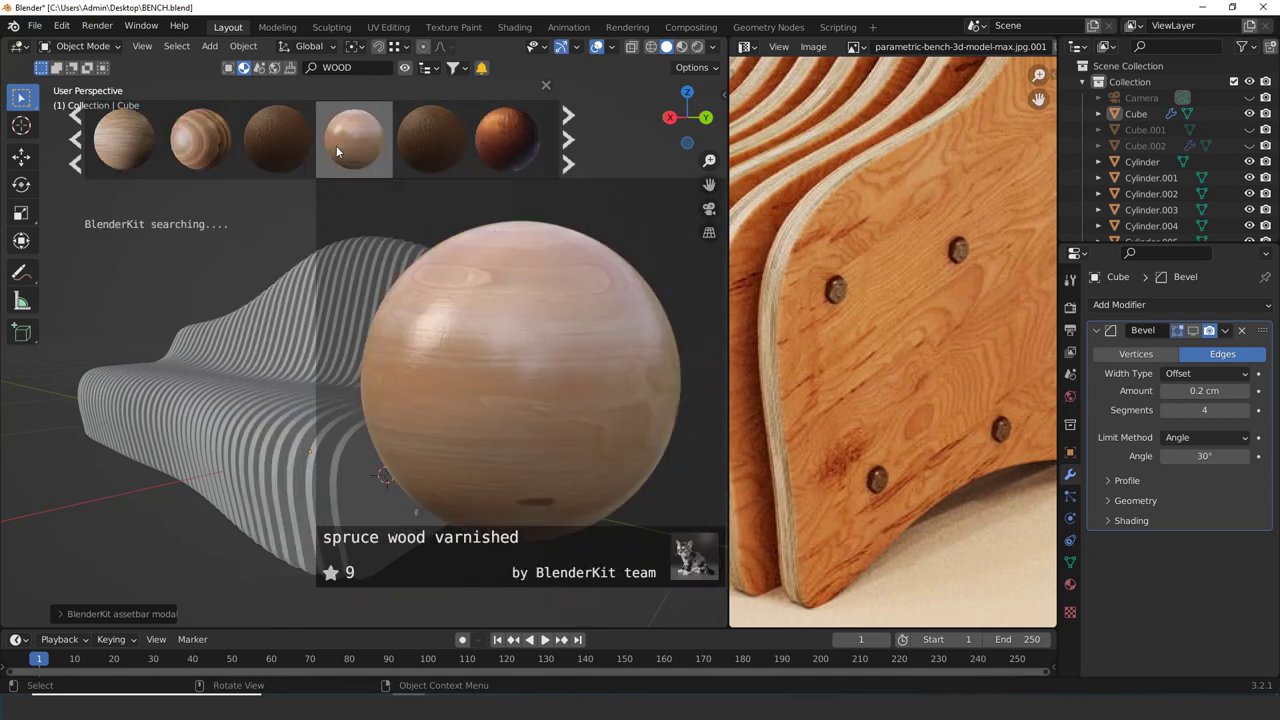
pyautogui.scroll(-4, 529, 150)
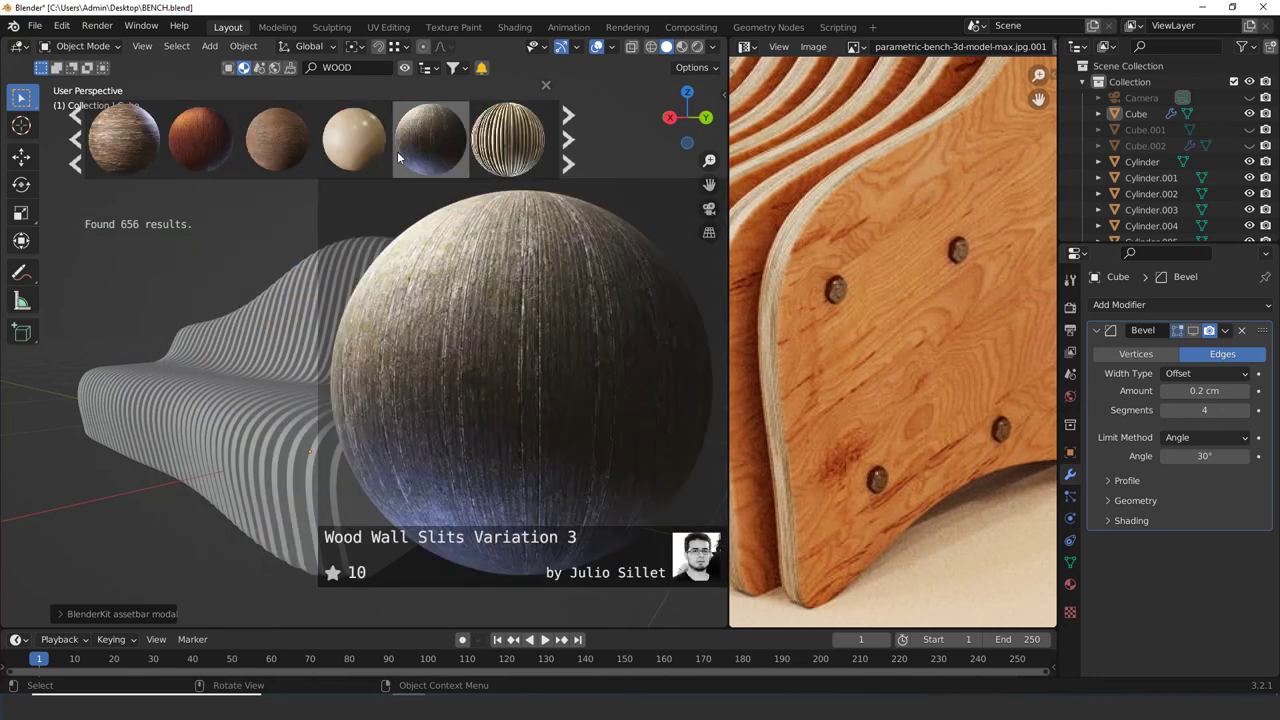
pyautogui.scroll(-3, 470, 150)
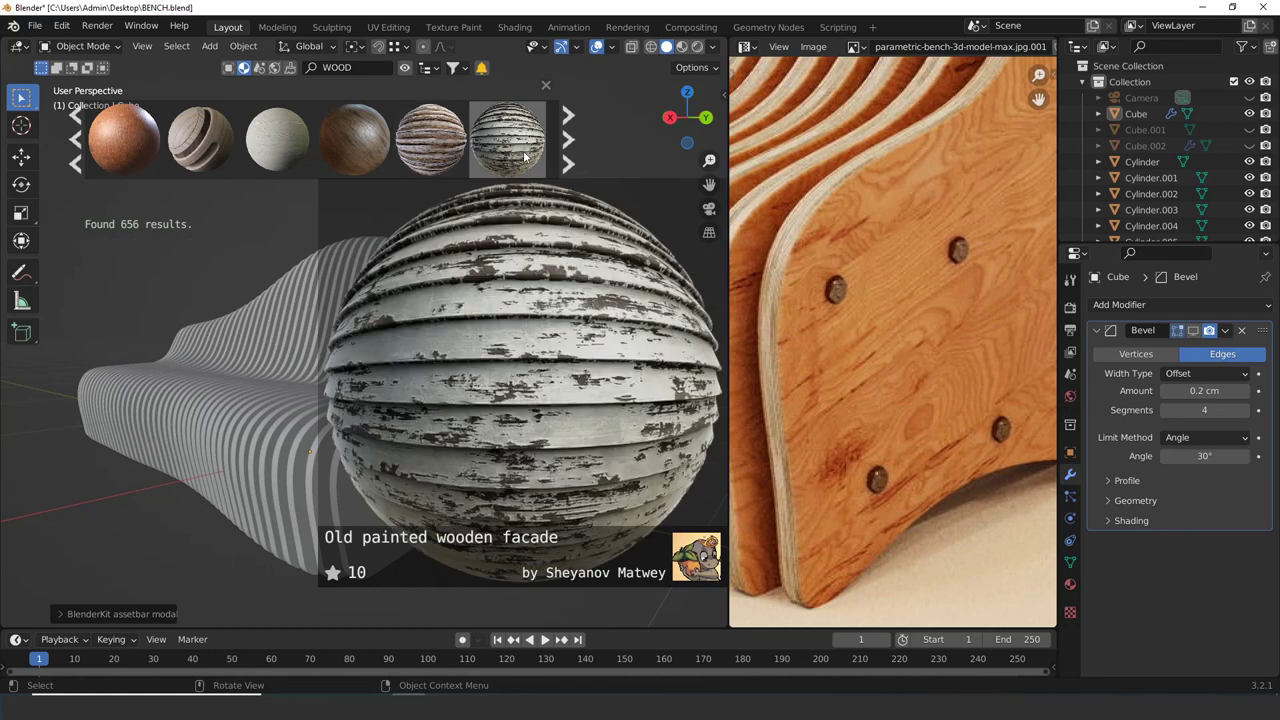
pyautogui.scroll(-2, 371, 150)
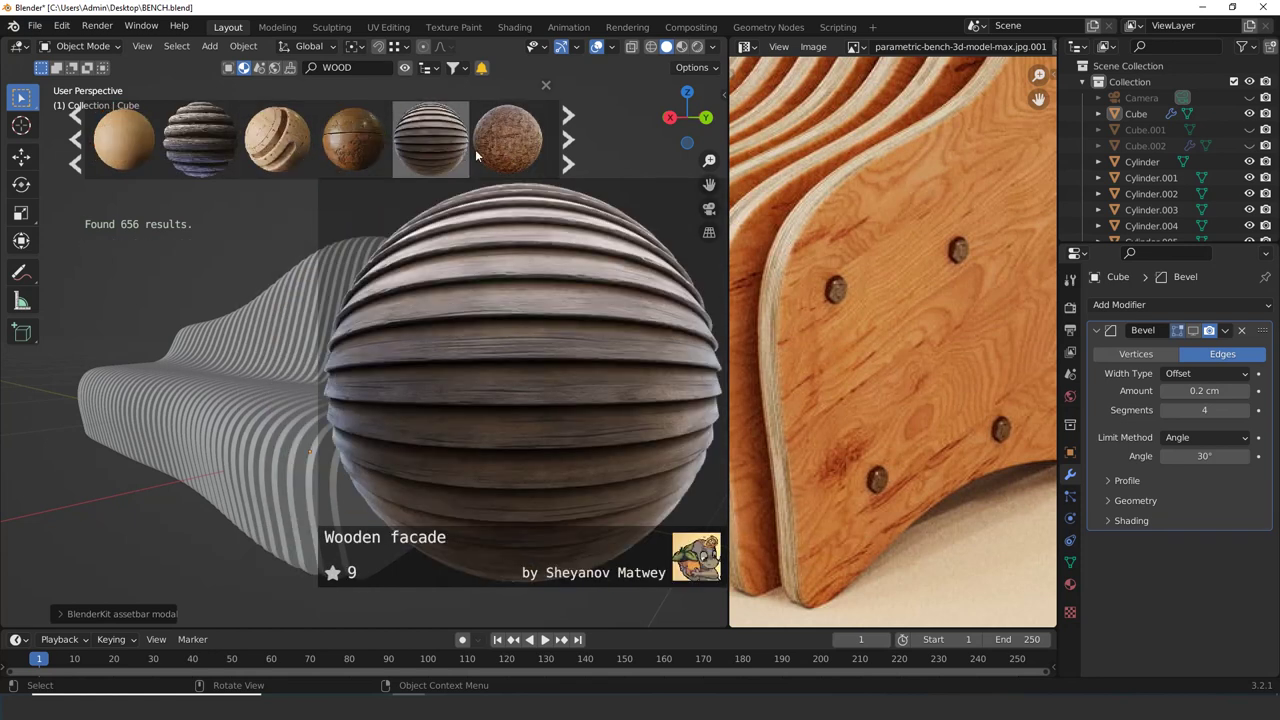
pyautogui.scroll(-2, 490, 150)
pyautogui.scroll(-2, 285, 160)
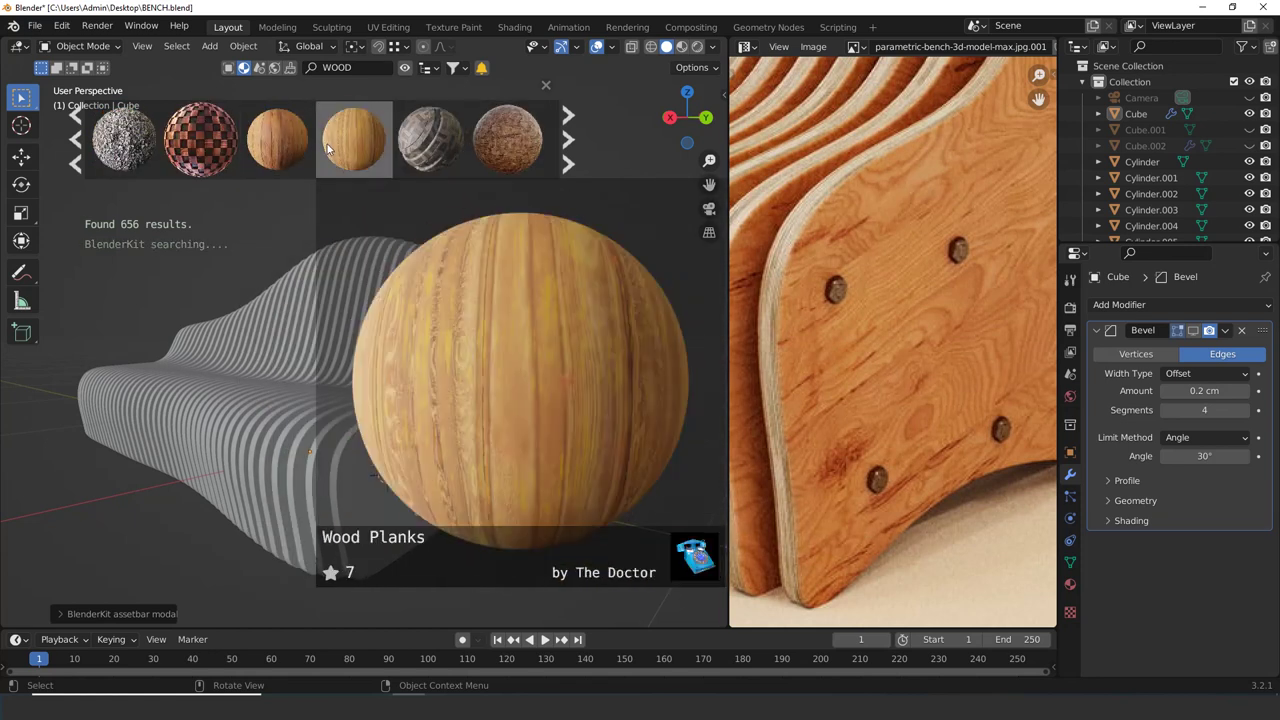
pyautogui.scroll(-3, 375, 167)
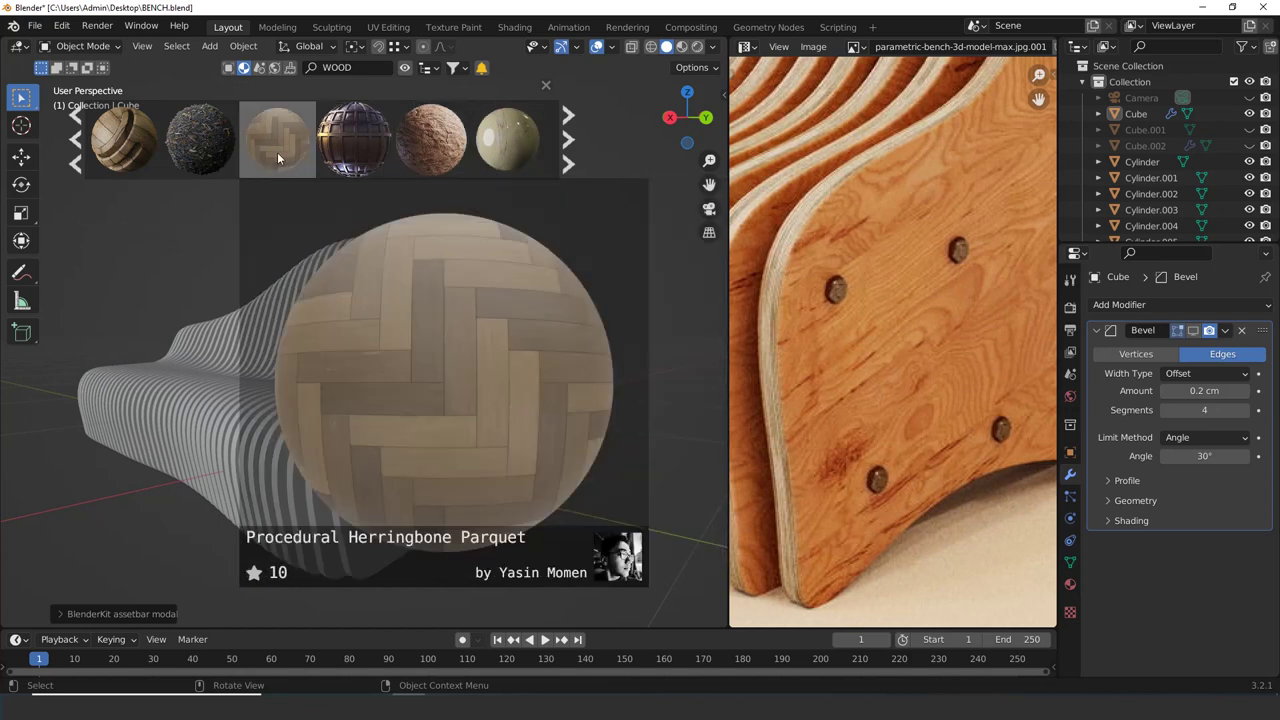
pyautogui.scroll(-2, 380, 158)
pyautogui.scroll(-2, 440, 155)
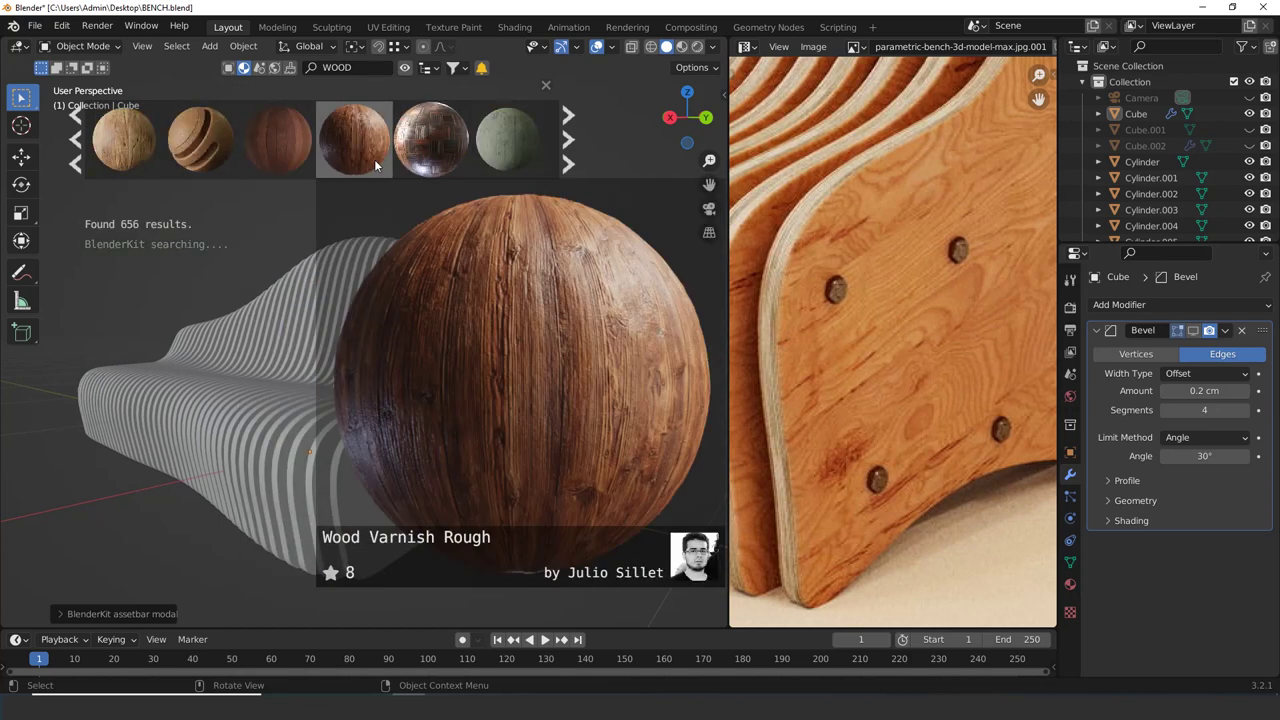
pyautogui.scroll(-3, 245, 152)
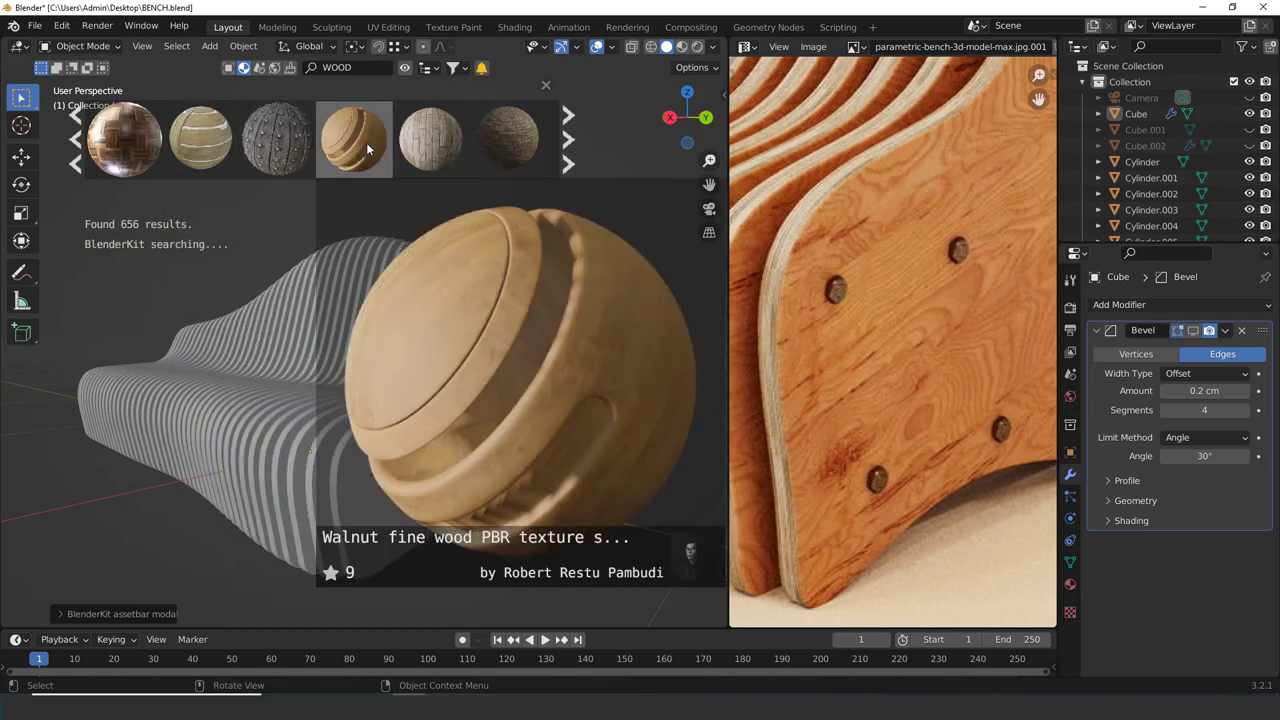
pyautogui.scroll(-3, 430, 152)
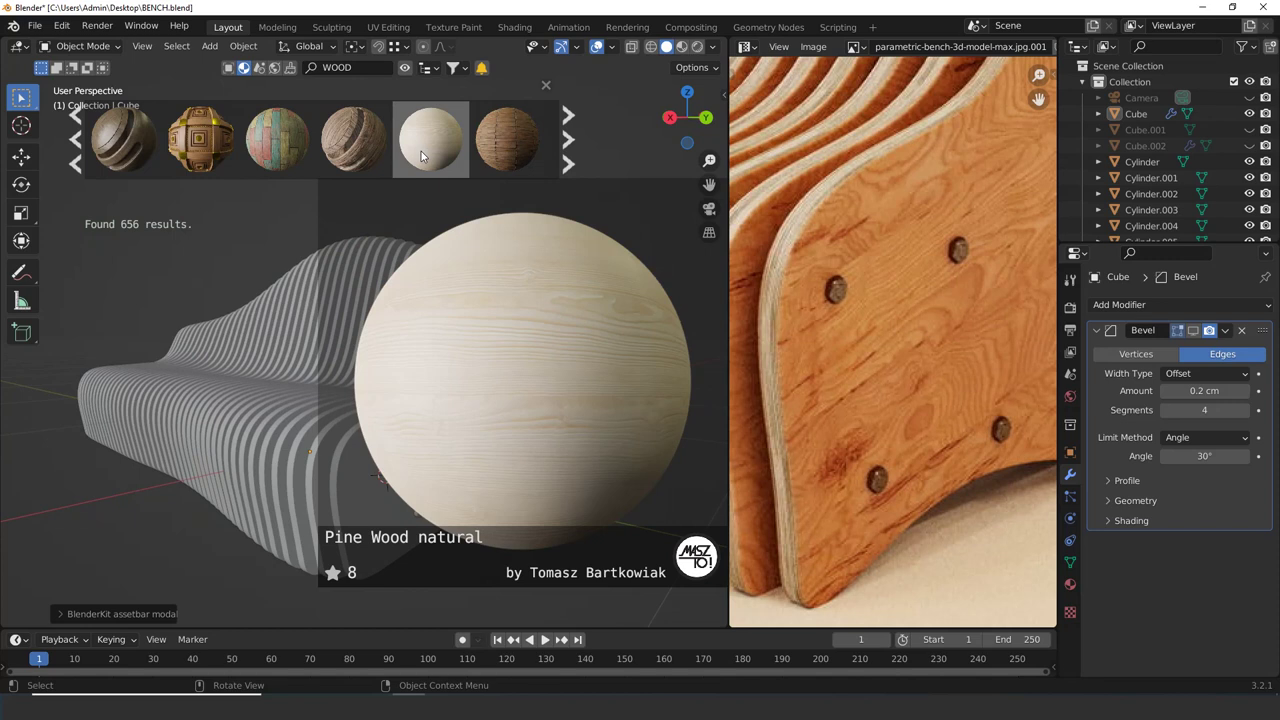
pyautogui.rightClick(421, 151)
pyautogui.scroll(-4, 437, 168)
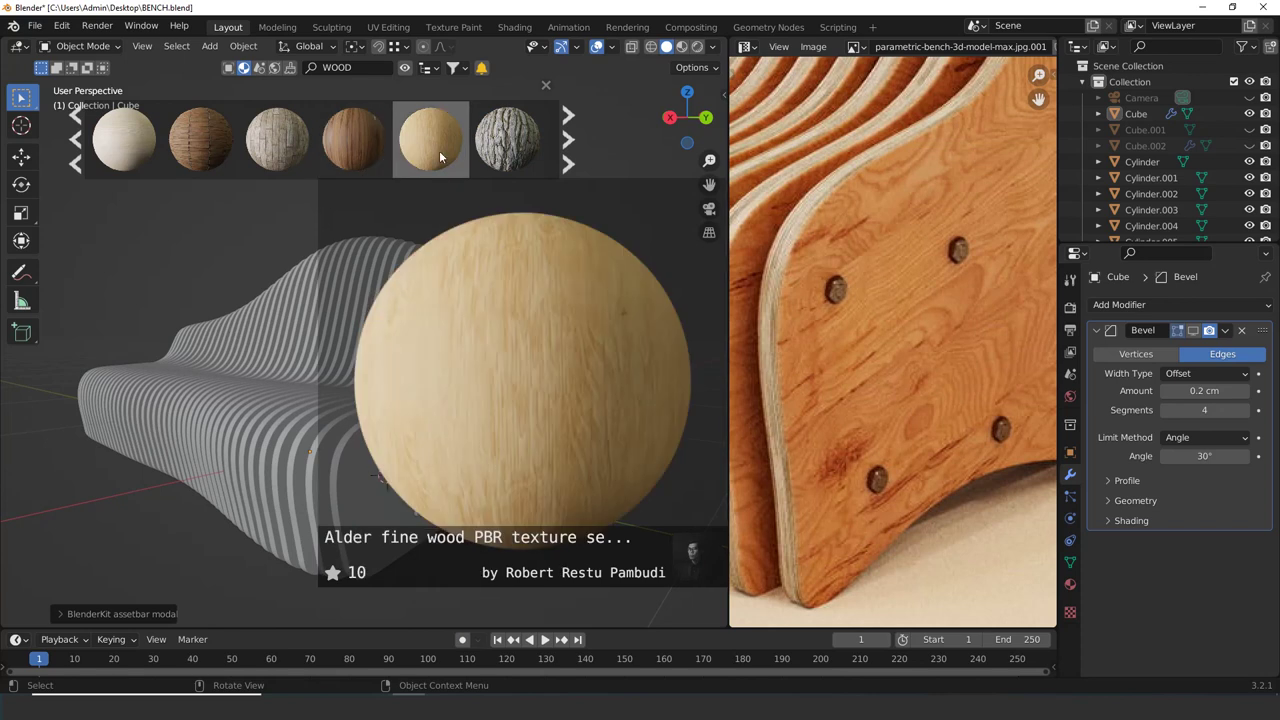
pyautogui.scroll(-2, 440, 155)
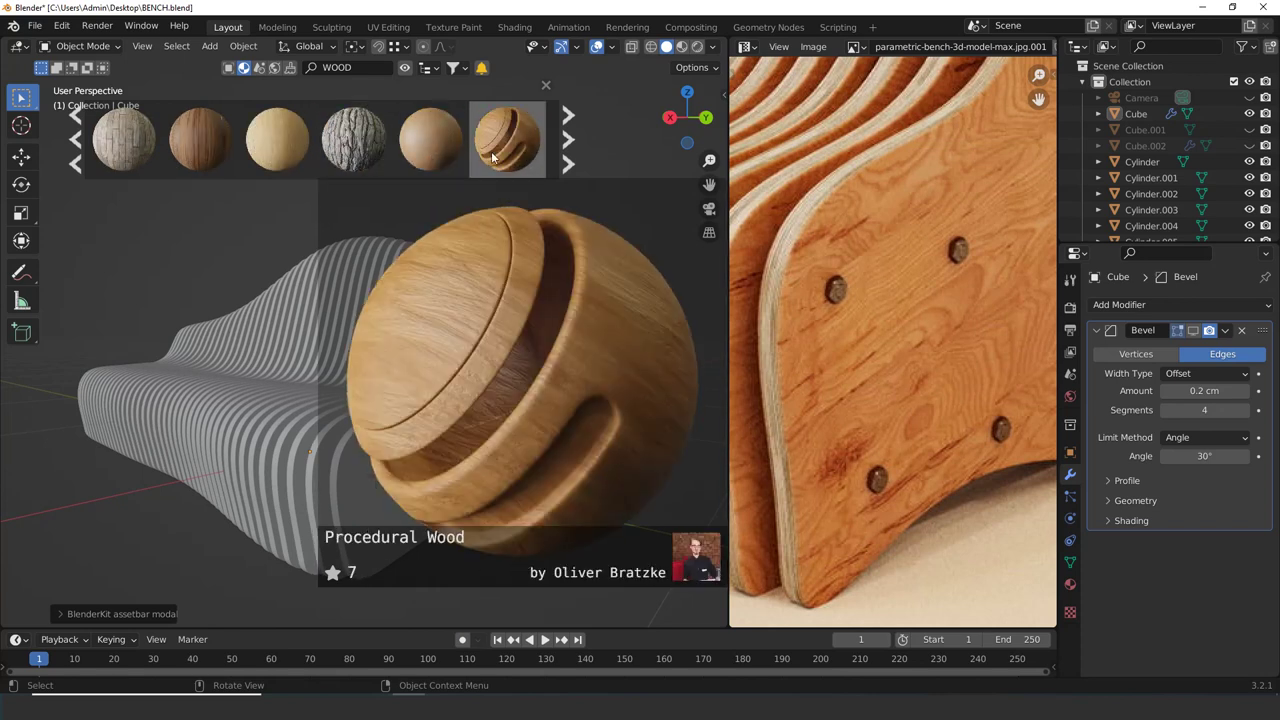
pyautogui.scroll(-5, 492, 157)
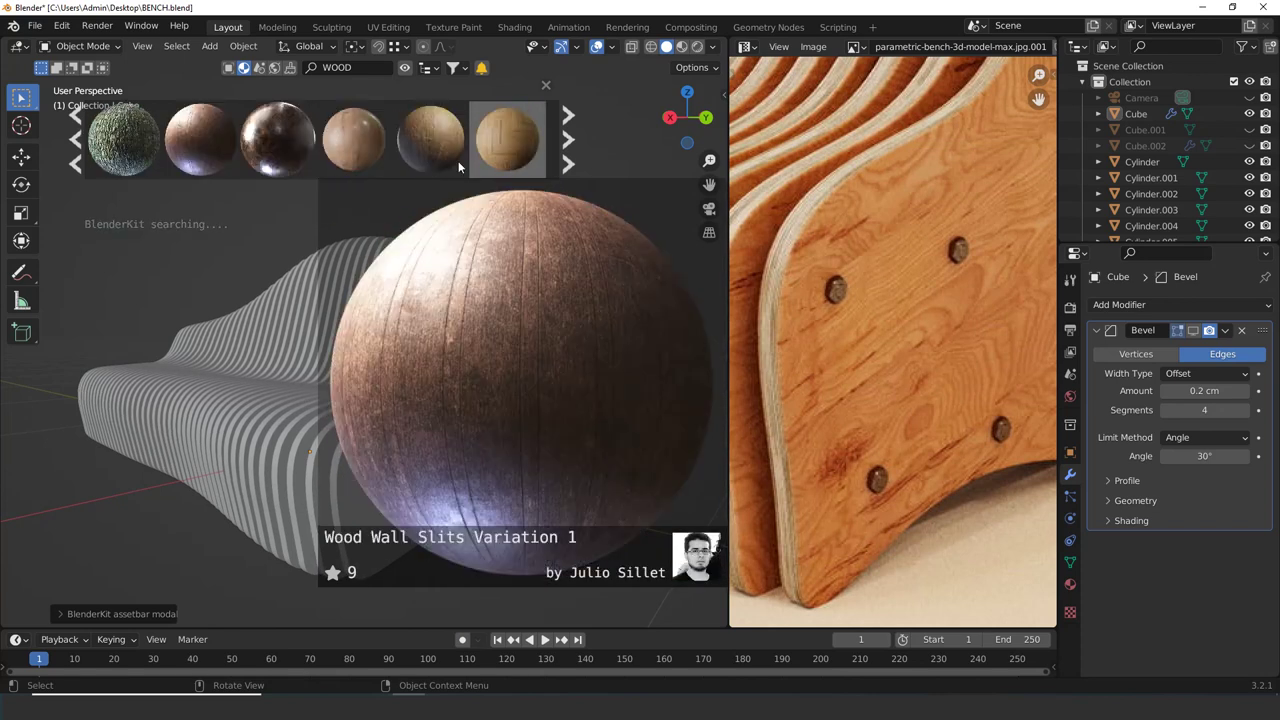
pyautogui.scroll(-5, 440, 157)
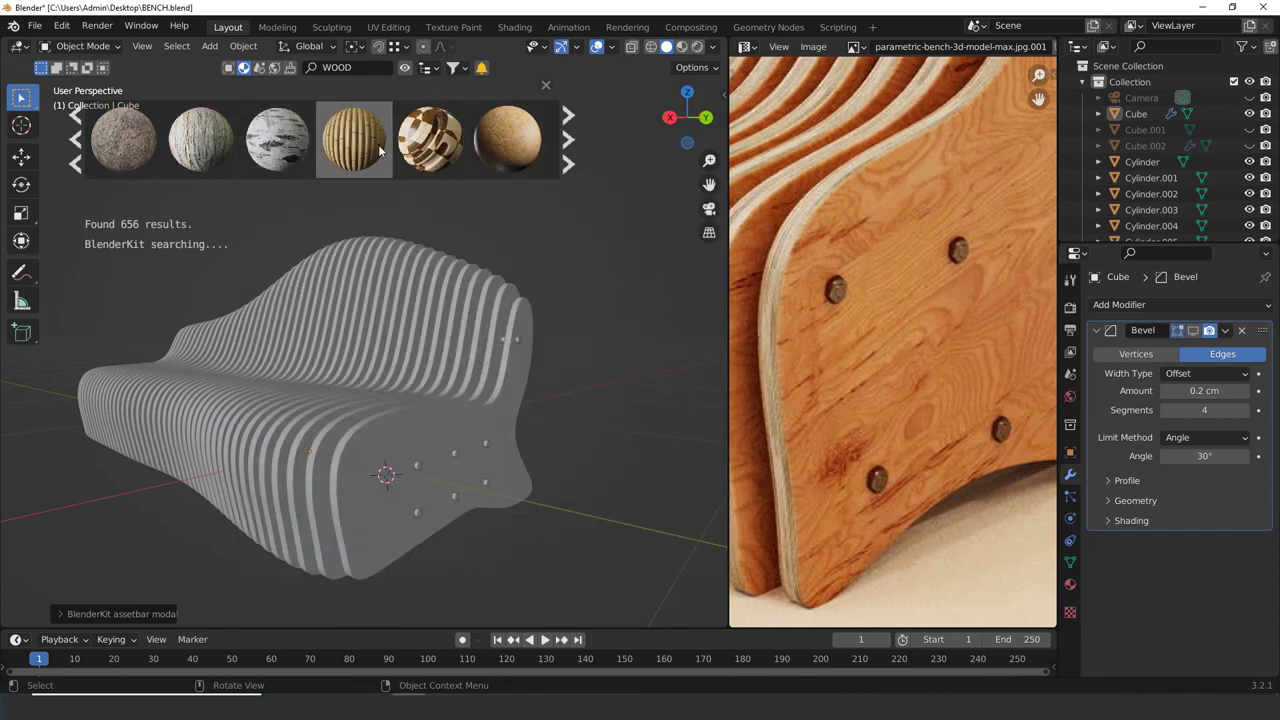
pyautogui.scroll(-4, 508, 150)
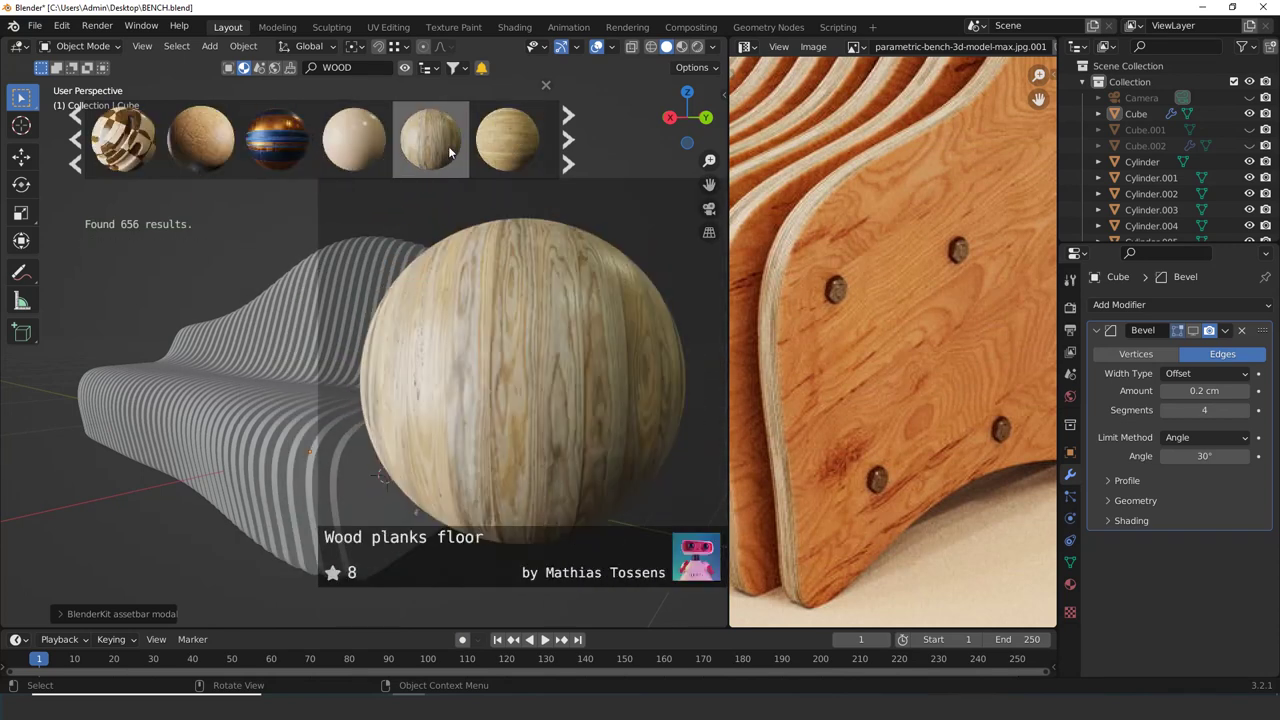
pyautogui.scroll(-2, 440, 146)
pyautogui.scroll(-2, 428, 150)
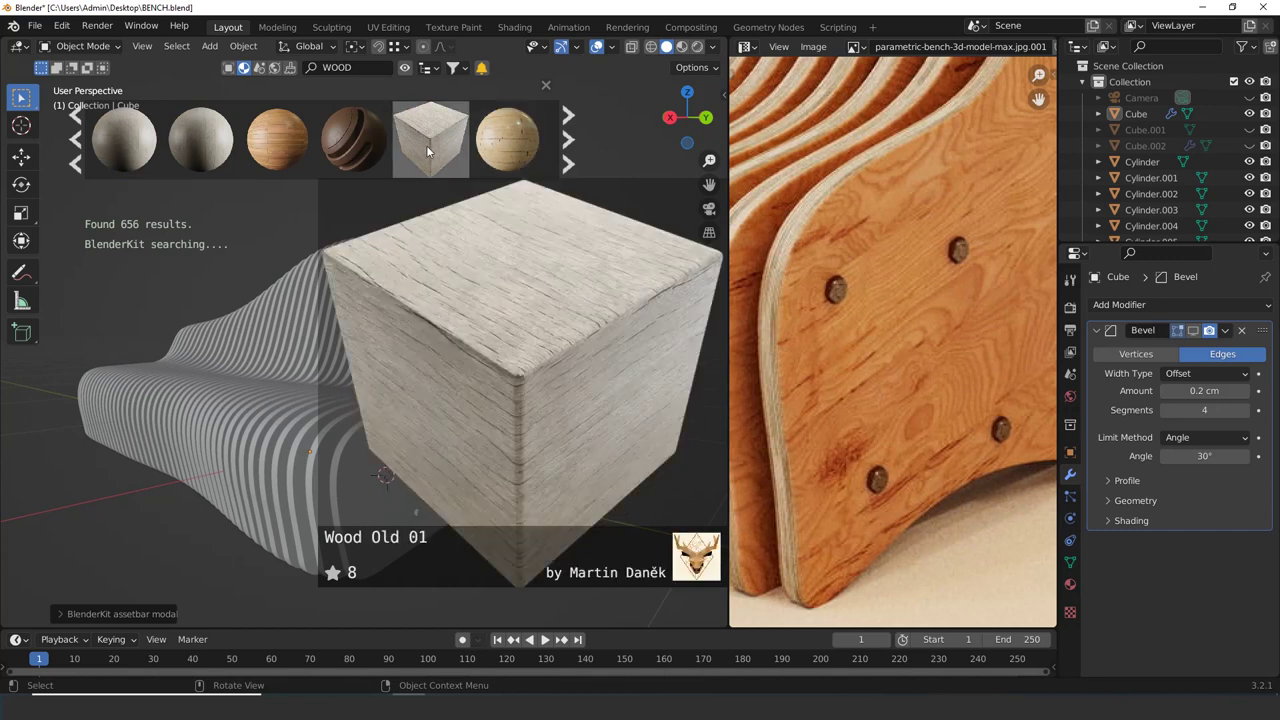
pyautogui.scroll(-5, 428, 150)
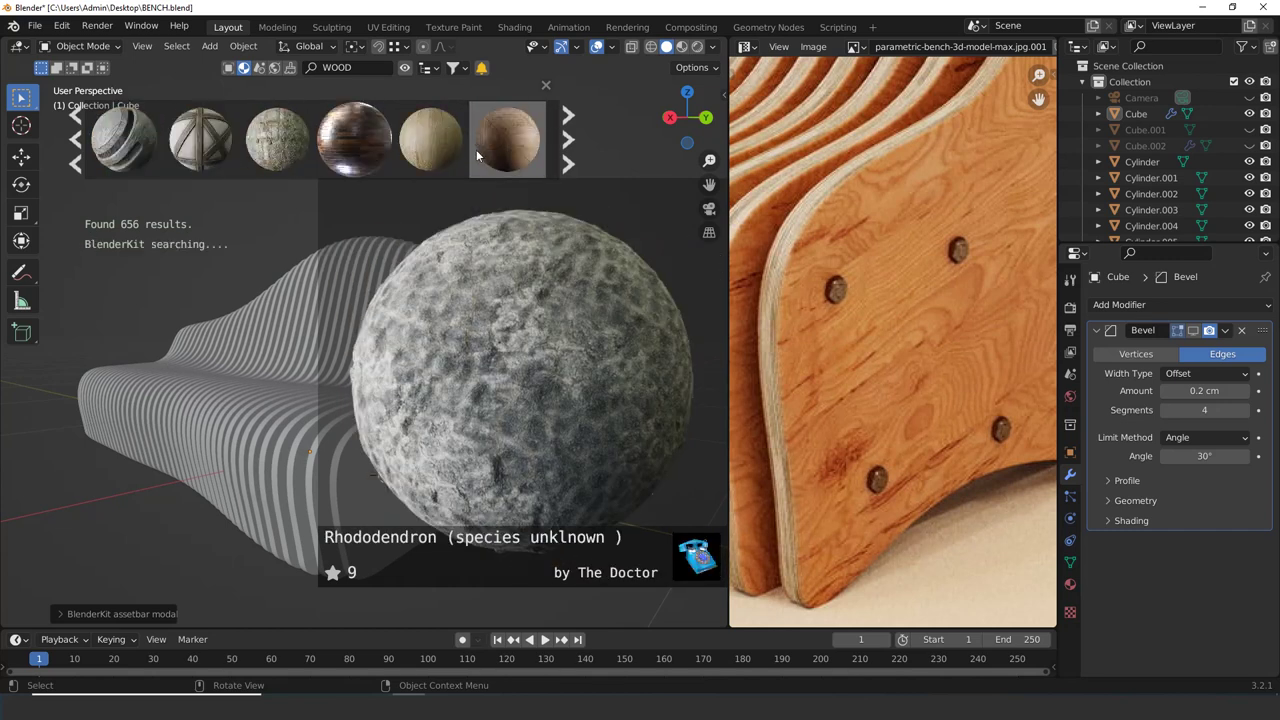
pyautogui.scroll(-5, 476, 149)
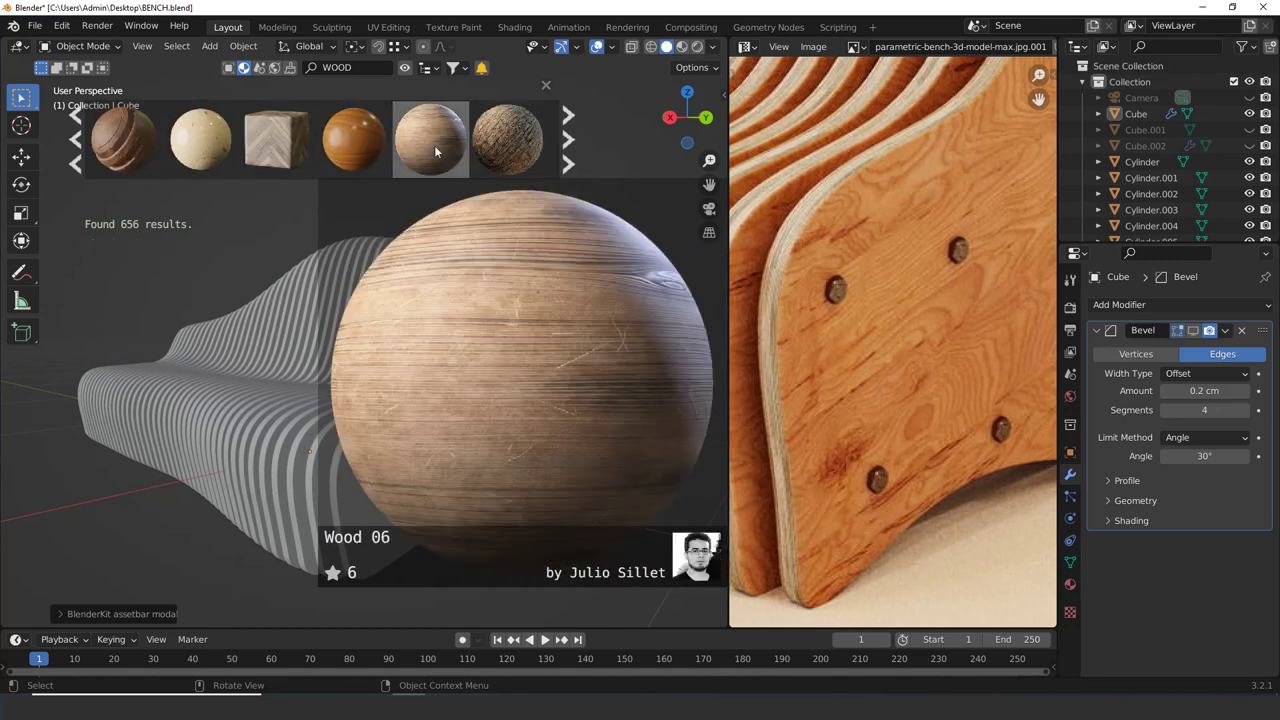
pyautogui.scroll(-4, 435, 151)
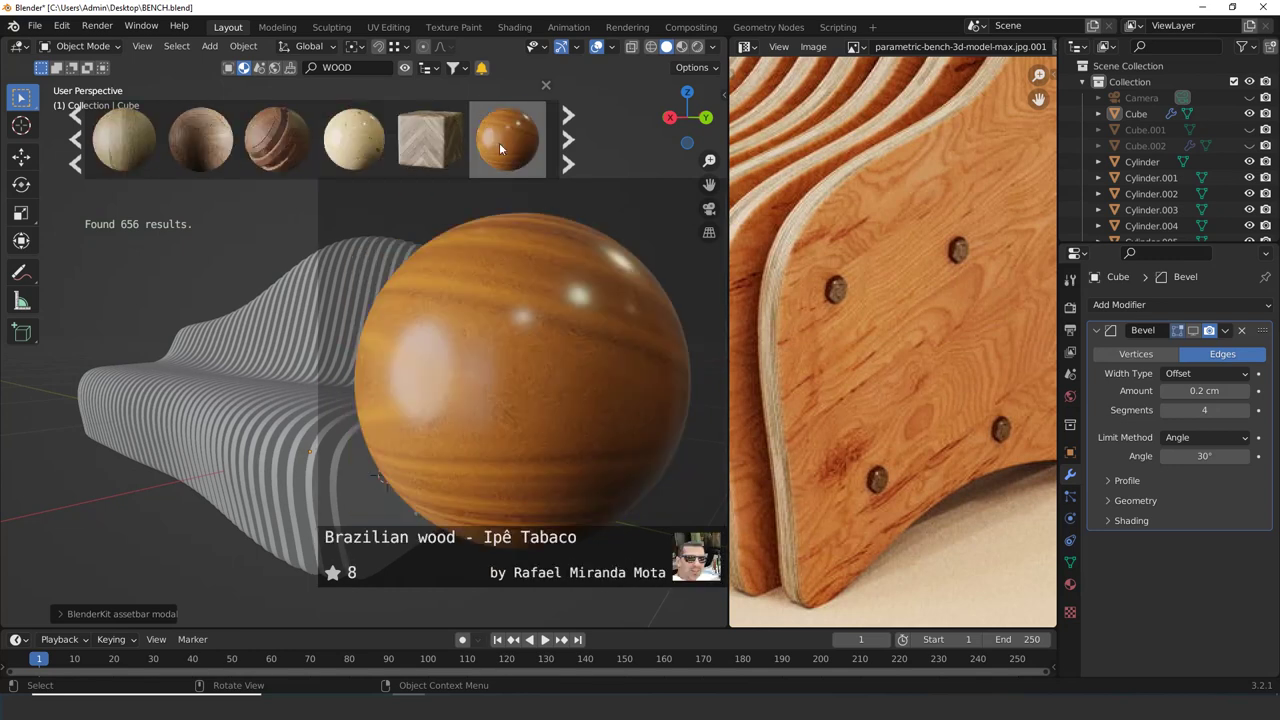
pyautogui.scroll(-3, 500, 149)
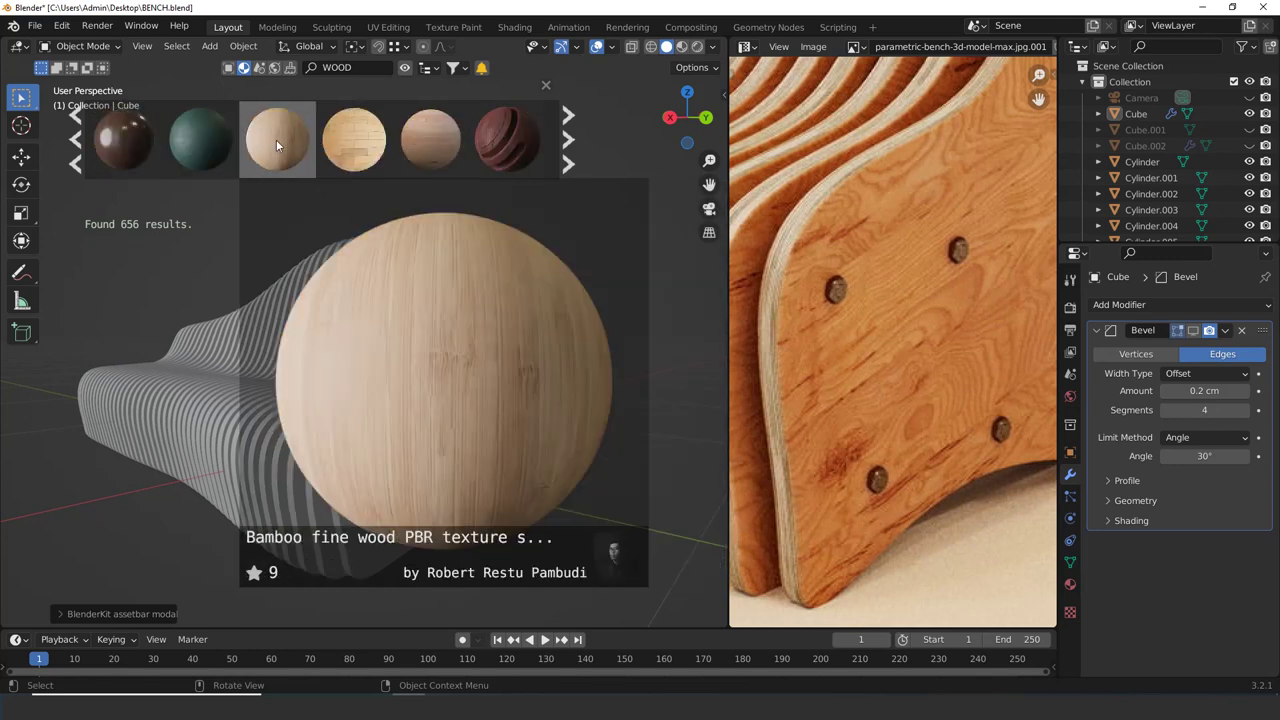
pyautogui.scroll(4, 275, 139)
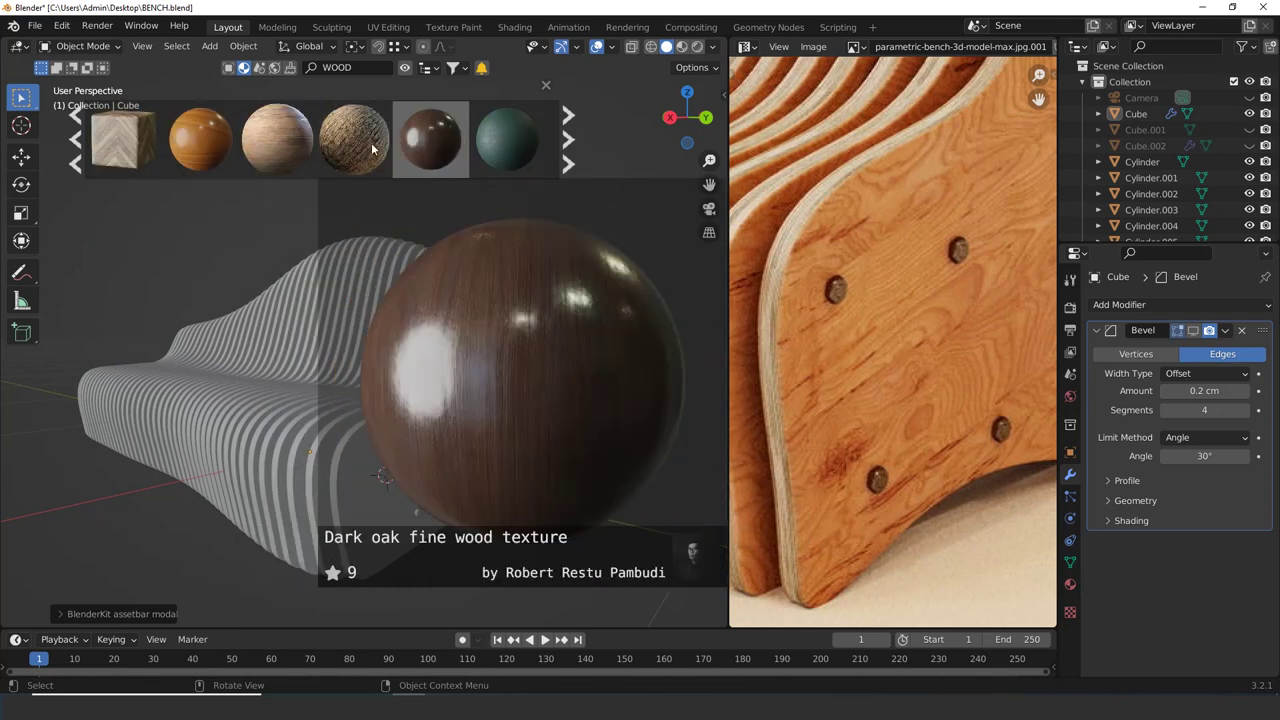
pyautogui.scroll(-5, 252, 133)
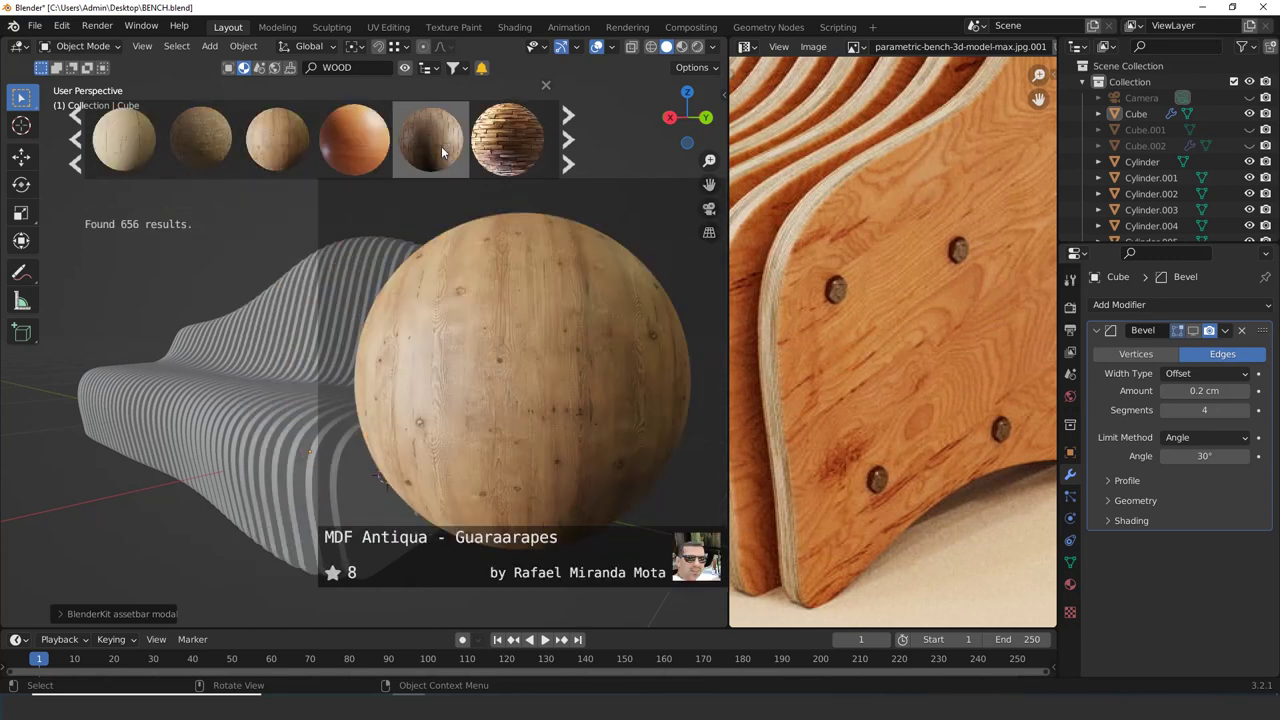
# Apply the MDF Antiqua - Guaraarapes material to the bench slats and switch the viewport to Material Preview shading
pyautogui.rightClick(276, 136)
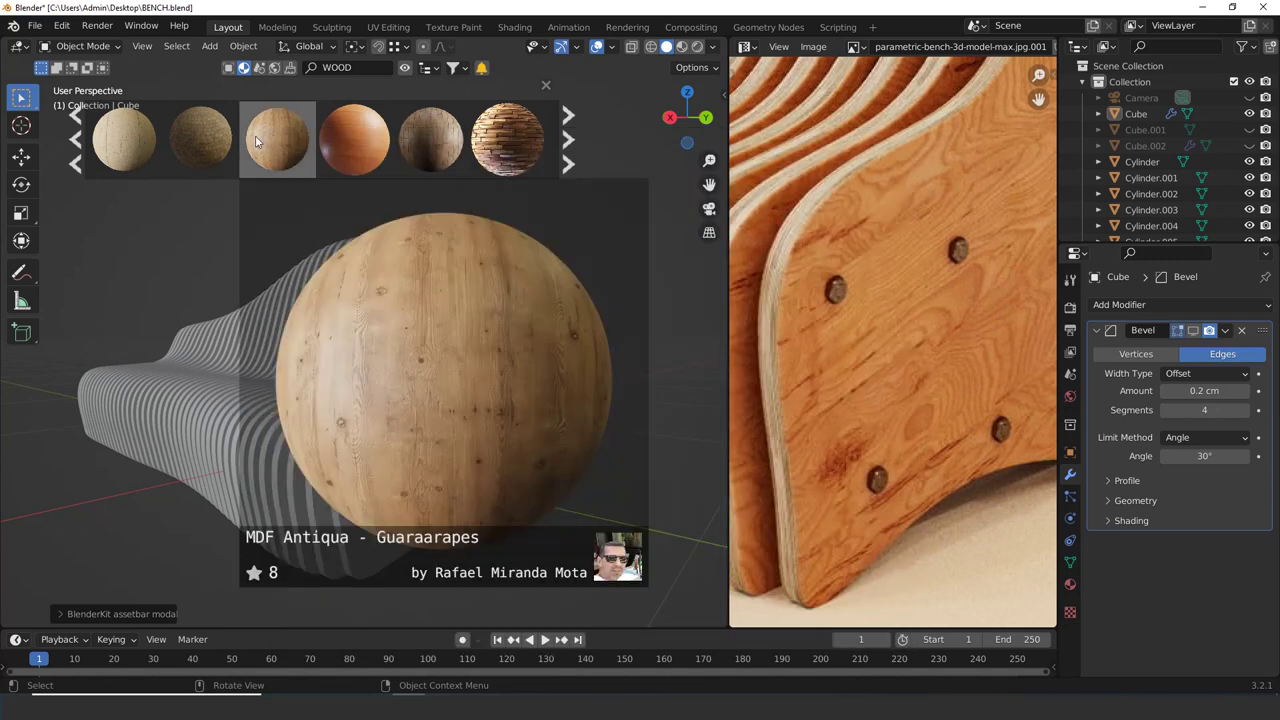
pyautogui.moveTo(277, 136); pyautogui.dragTo(488, 450)
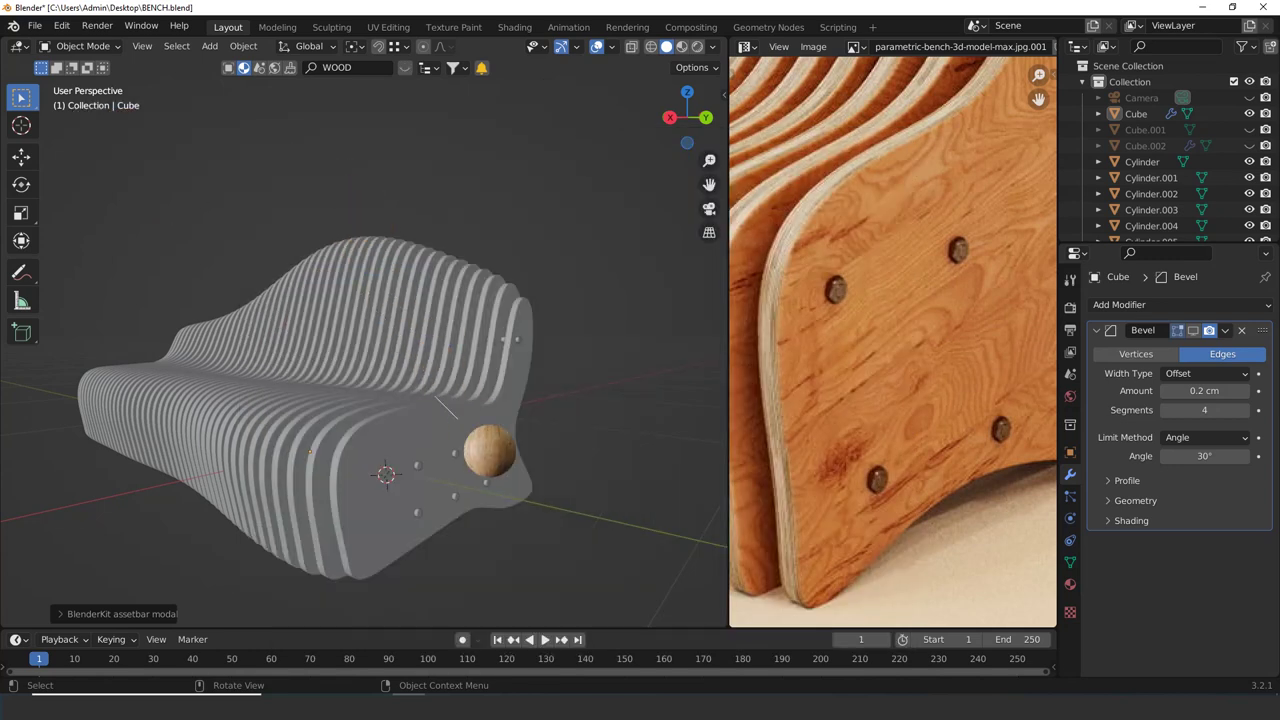
pyautogui.moveTo(436, 397); pyautogui.dragTo(410, 413)
pyautogui.scroll(4, 508, 462)
pyautogui.scroll(-2, 508, 465)
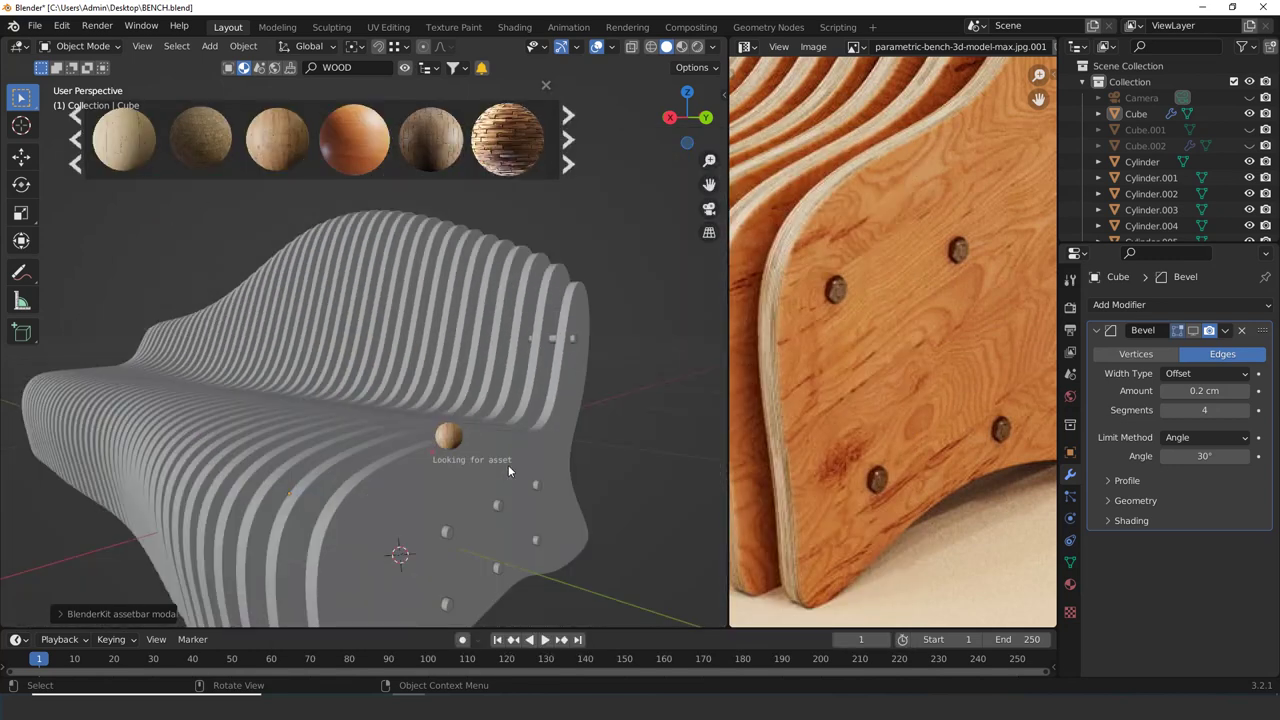
pyautogui.keyDown('shift'); pyautogui.moveTo(508, 466); pyautogui.dragTo(458, 381, button='middle'); pyautogui.keyUp('shift')
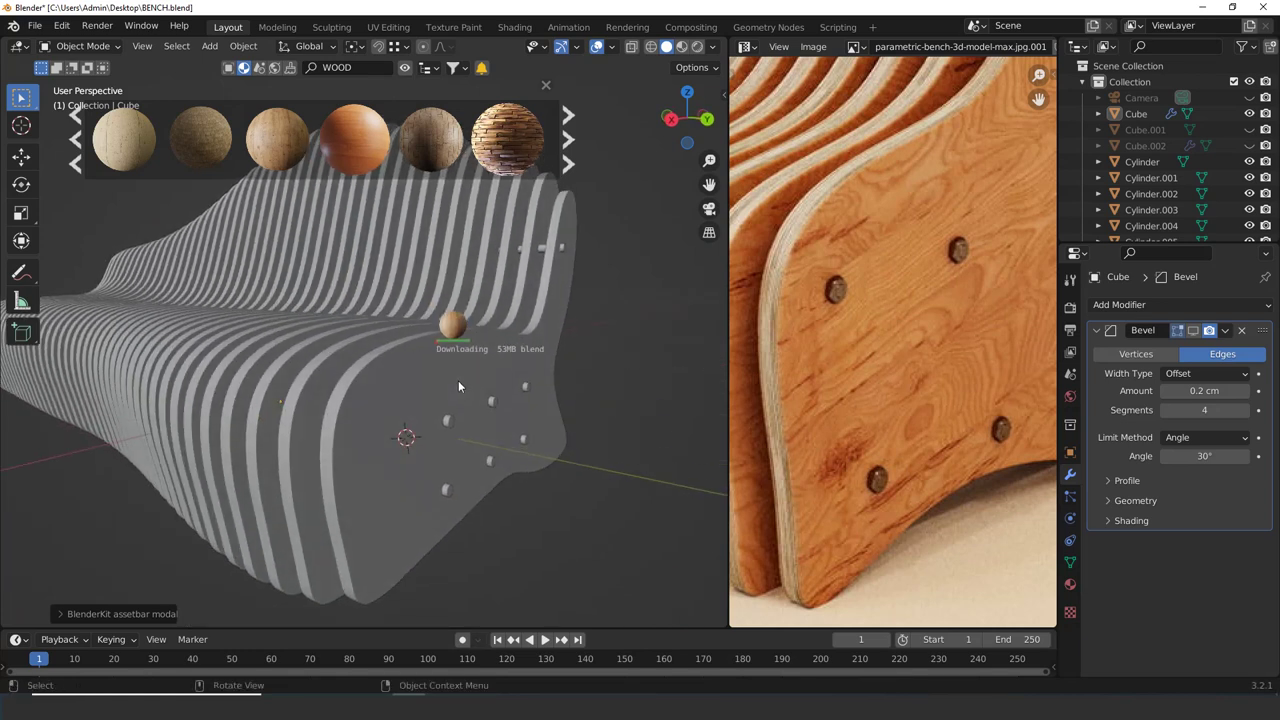
pyautogui.scroll(2, 459, 387)
pyautogui.scroll(-3, 461, 390)
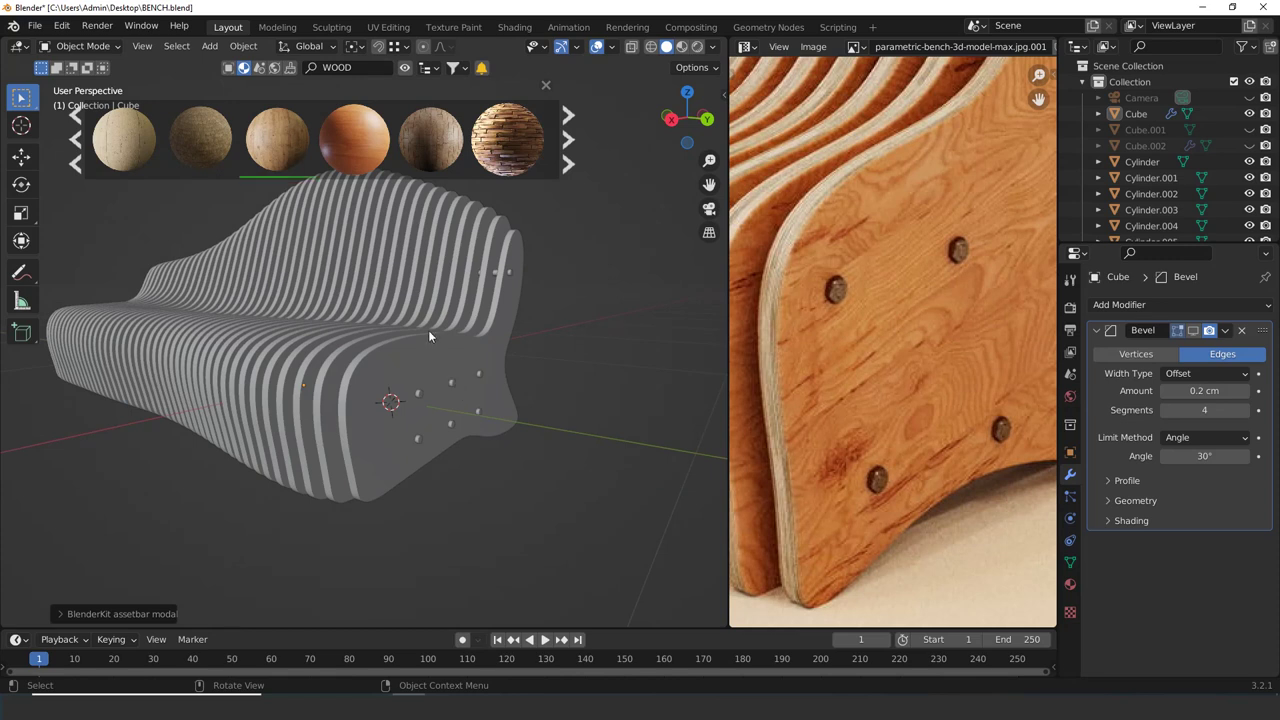
pyautogui.click(683, 46)
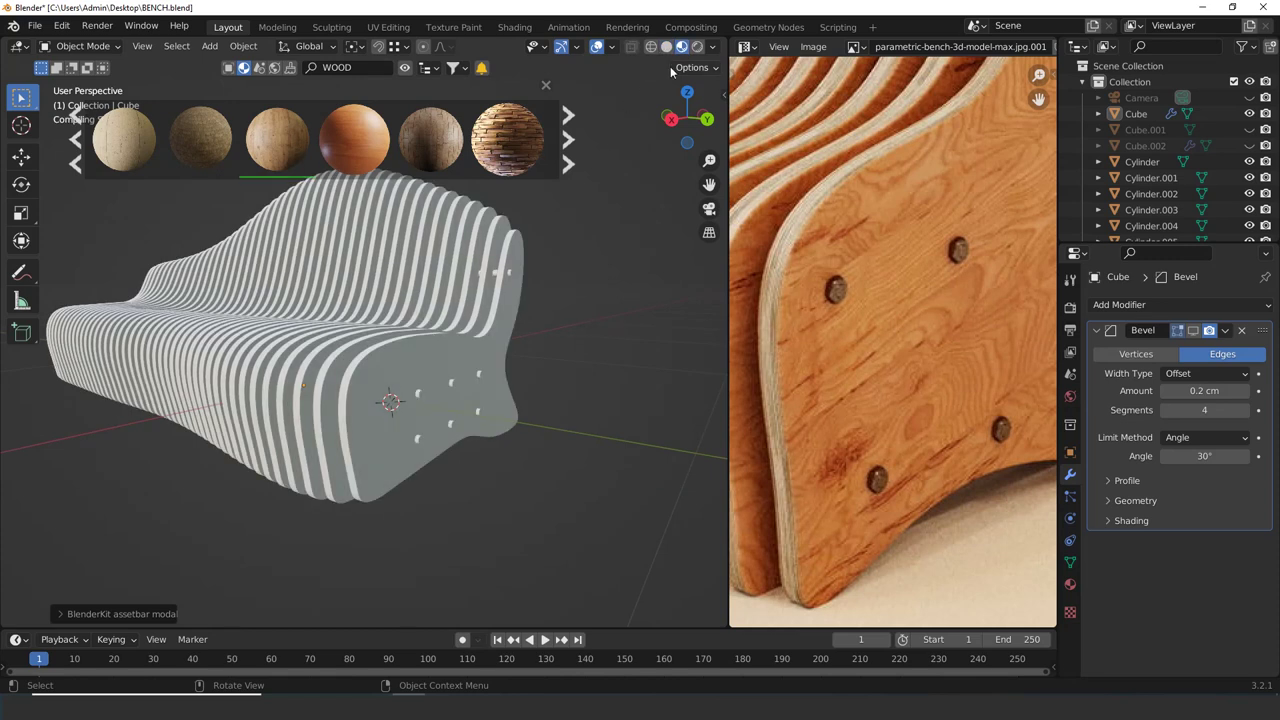
# Examine the wood grain on the bench's side face and slat edges from close up and from a distance
pyautogui.scroll(6, 422, 366)
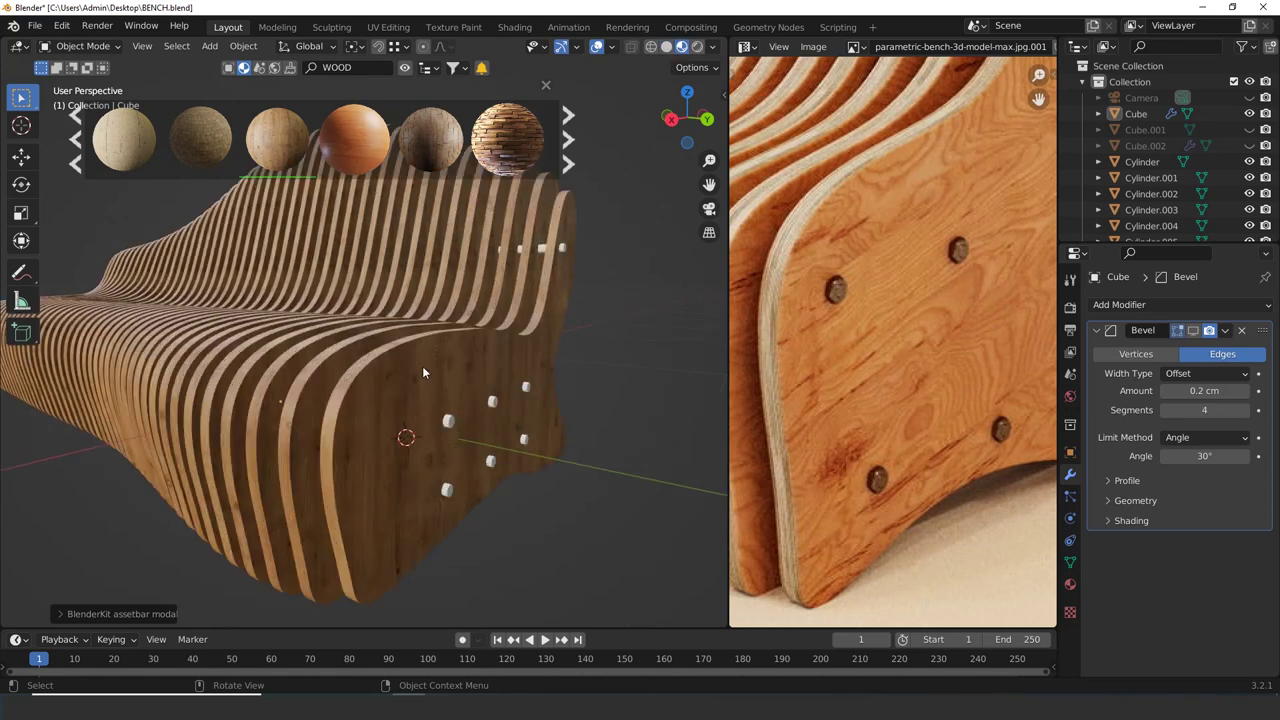
pyautogui.scroll(-7, 400, 374)
pyautogui.moveTo(480, 364); pyautogui.dragTo(498, 392, button='middle')
pyautogui.scroll(9, 504, 406)
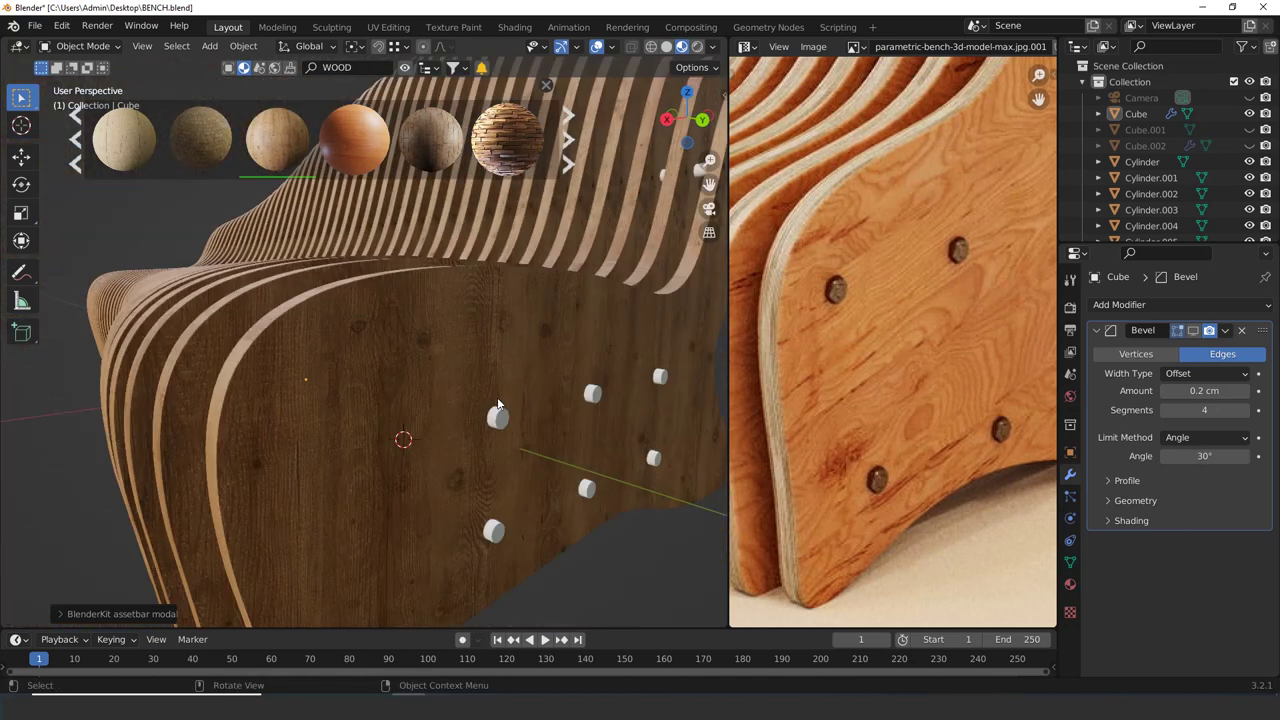
pyautogui.scroll(-8, 518, 420)
pyautogui.scroll(8, 526, 437)
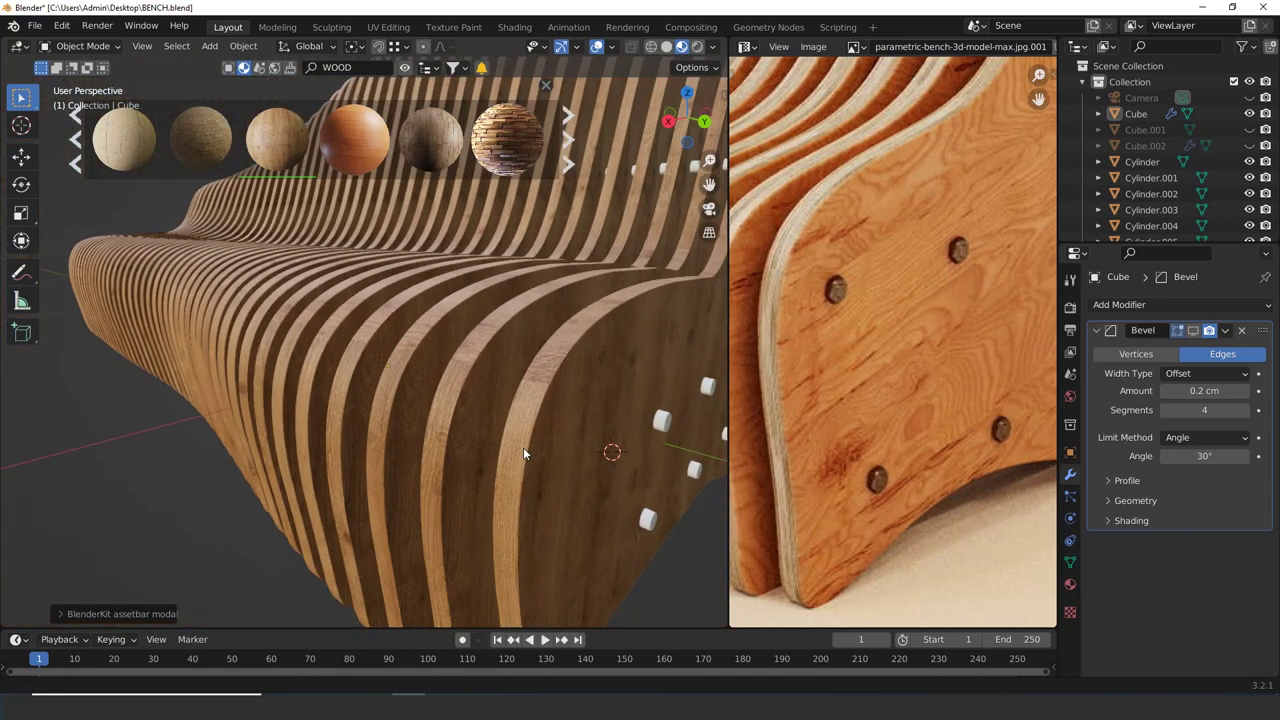
pyautogui.scroll(-2, 514, 455)
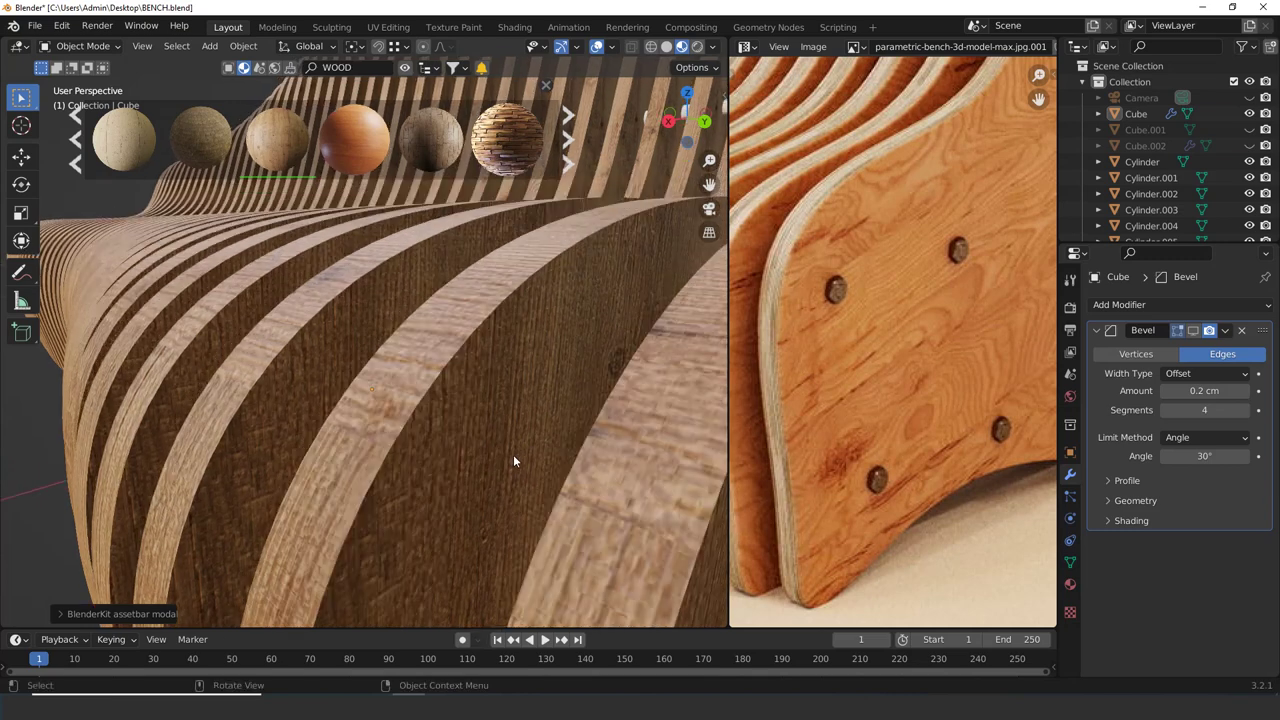
pyautogui.scroll(-5, 514, 456)
pyautogui.moveTo(514, 456); pyautogui.dragTo(483, 406, button='middle')
pyautogui.scroll(5, 457, 384)
pyautogui.scroll(-3, 457, 384)
pyautogui.scroll(-10, 470, 395)
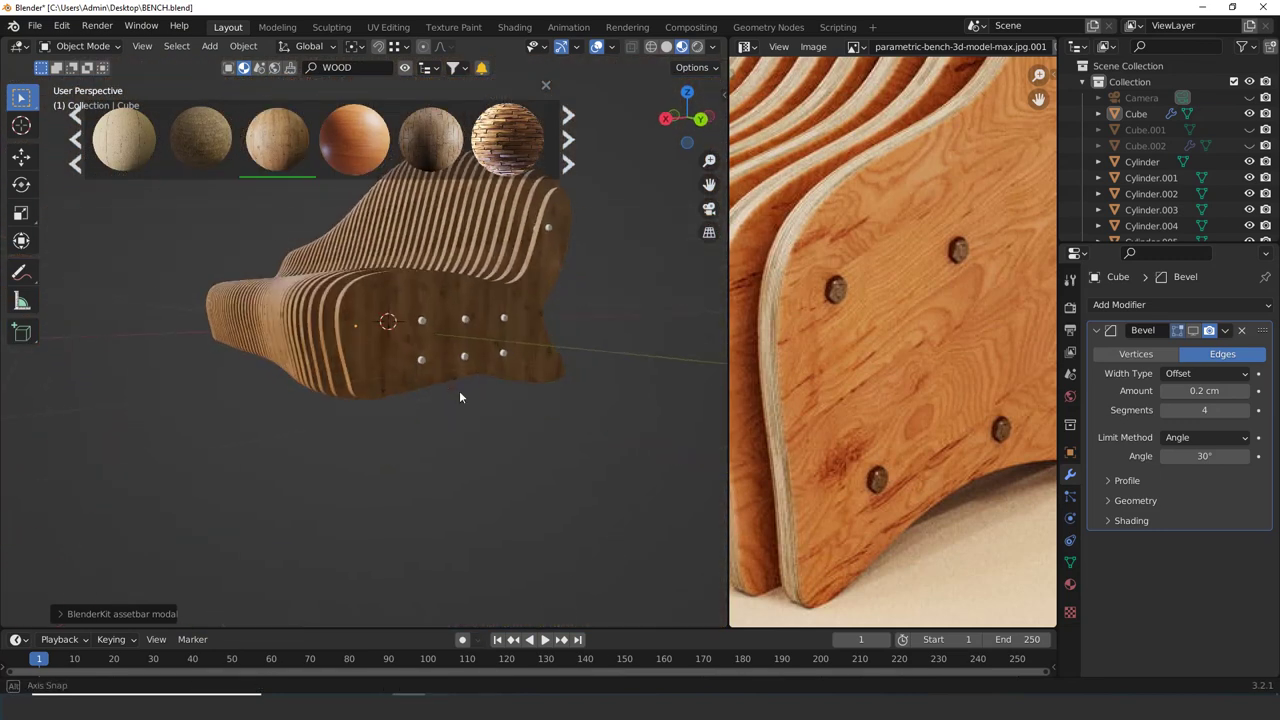
# Open the bench slats' mesh for editing and examine how its UV islands are laid out over the reference image
pyautogui.click(408, 342)
pyautogui.press('Tab')
pyautogui.scroll(-2, 862, 376)
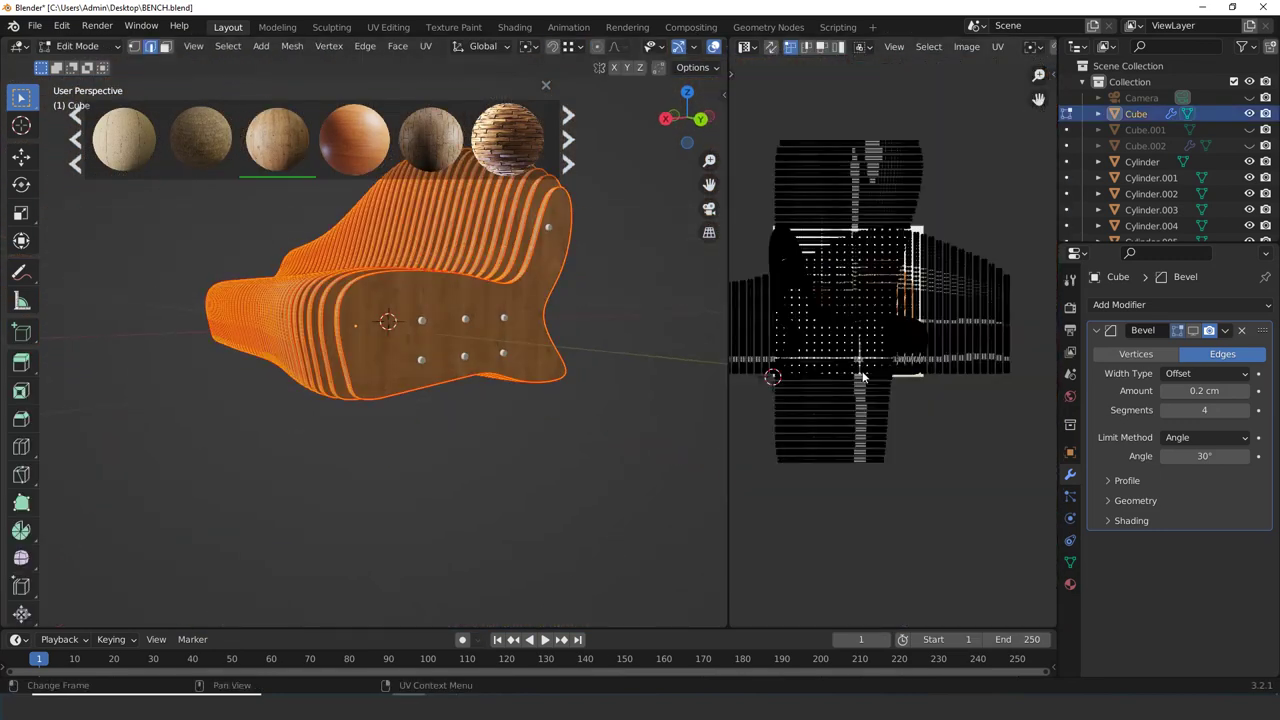
pyautogui.scroll(3, 950, 412)
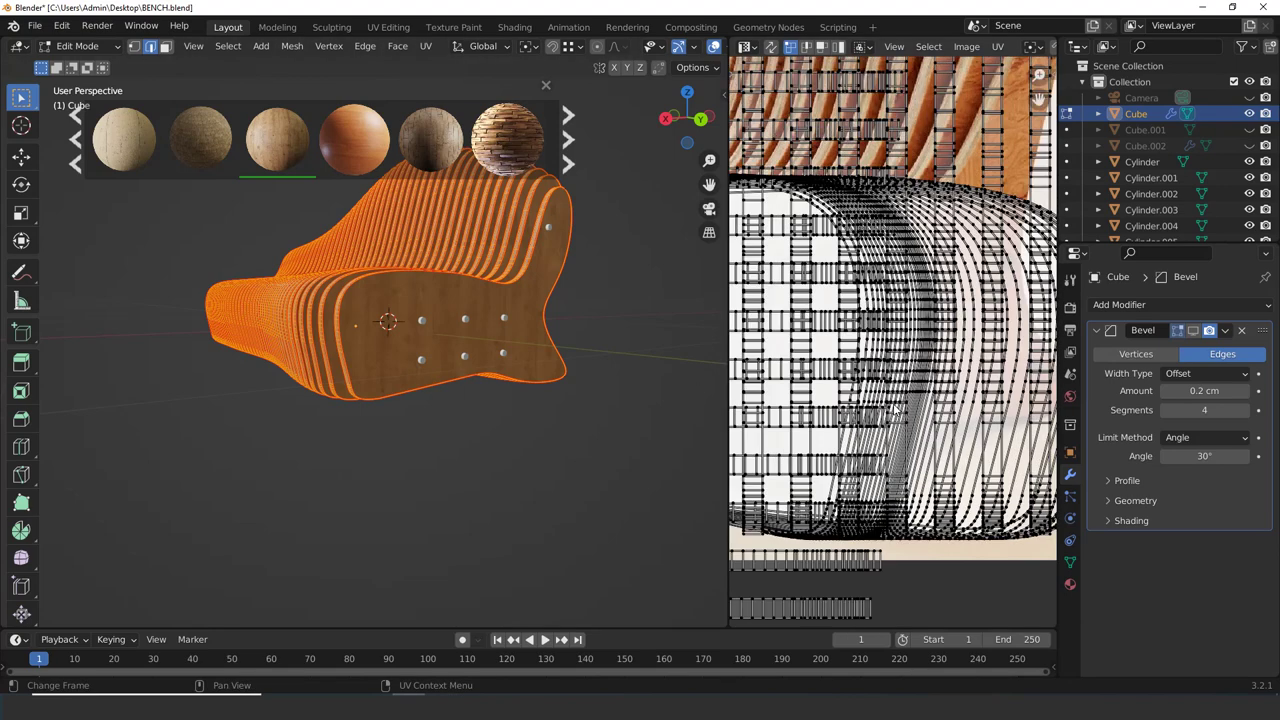
pyautogui.scroll(-3, 892, 403)
pyautogui.scroll(2, 929, 420)
pyautogui.scroll(2, 922, 417)
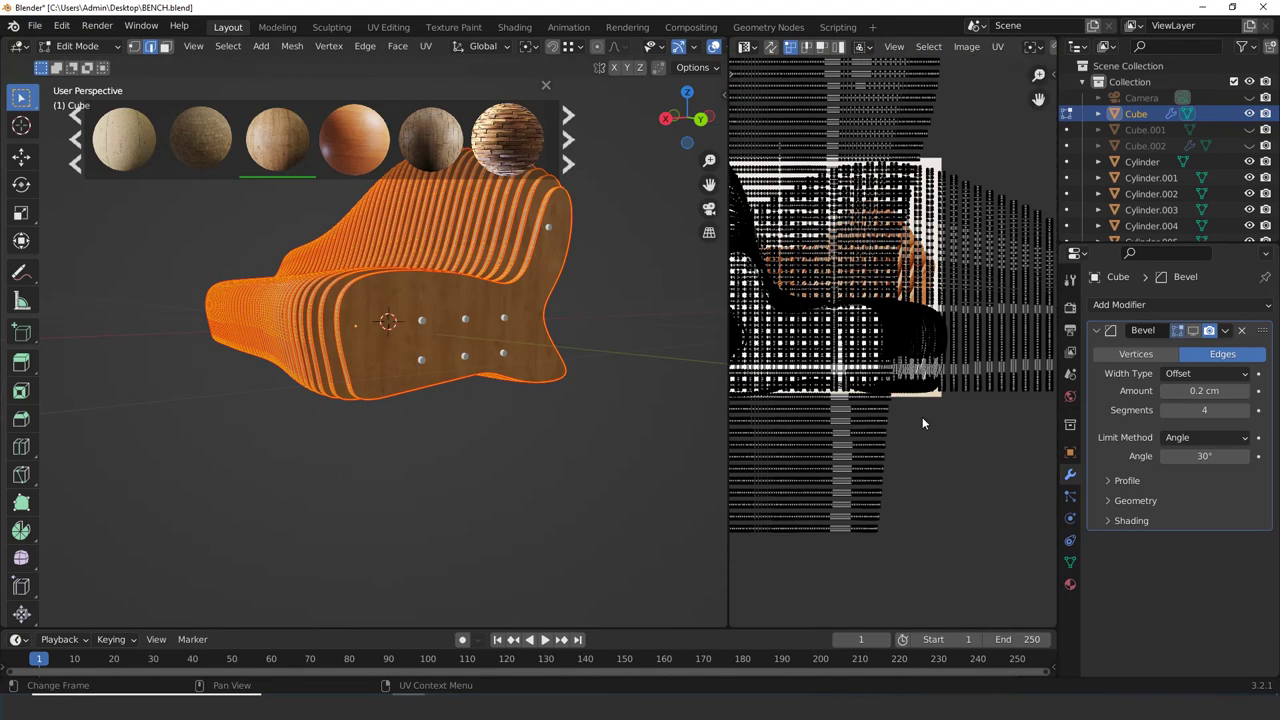
pyautogui.scroll(-2, 922, 417)
pyautogui.scroll(4, 870, 458)
pyautogui.scroll(-8, 862, 420)
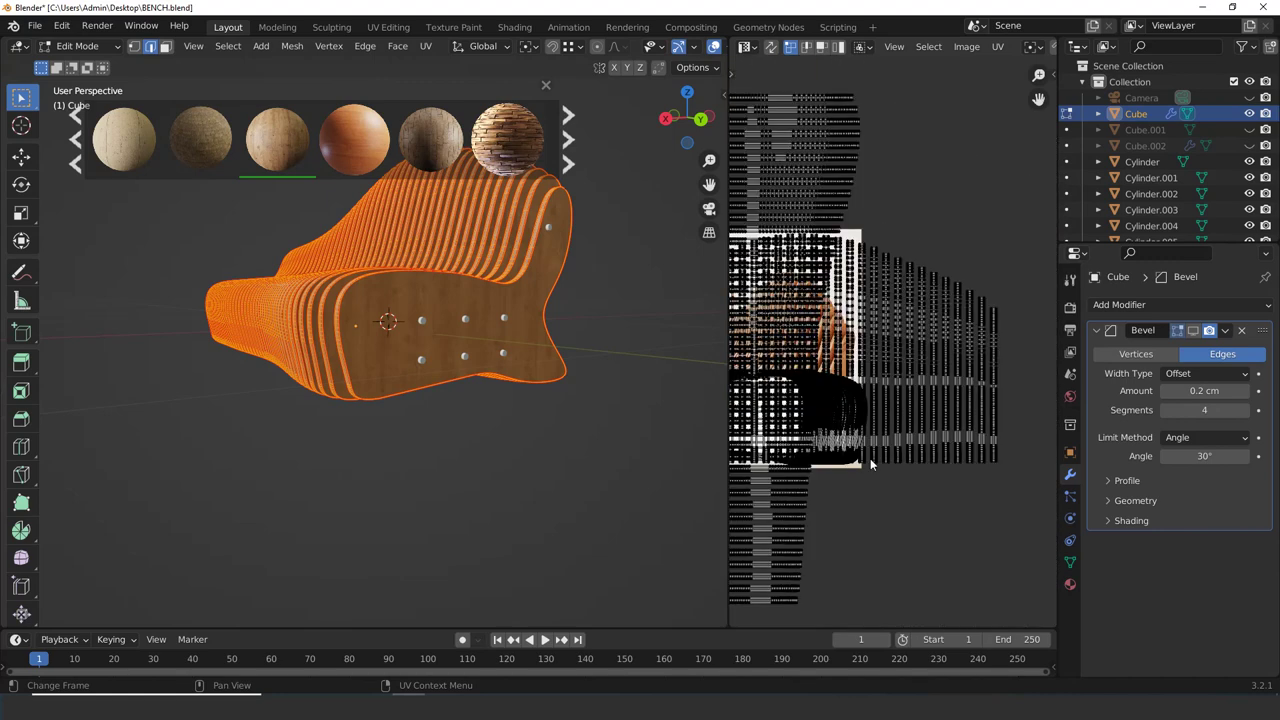
pyautogui.scroll(4, 560, 340)
pyautogui.scroll(1, 842, 384)
pyautogui.scroll(-2, 843, 388)
pyautogui.scroll(5, 843, 388)
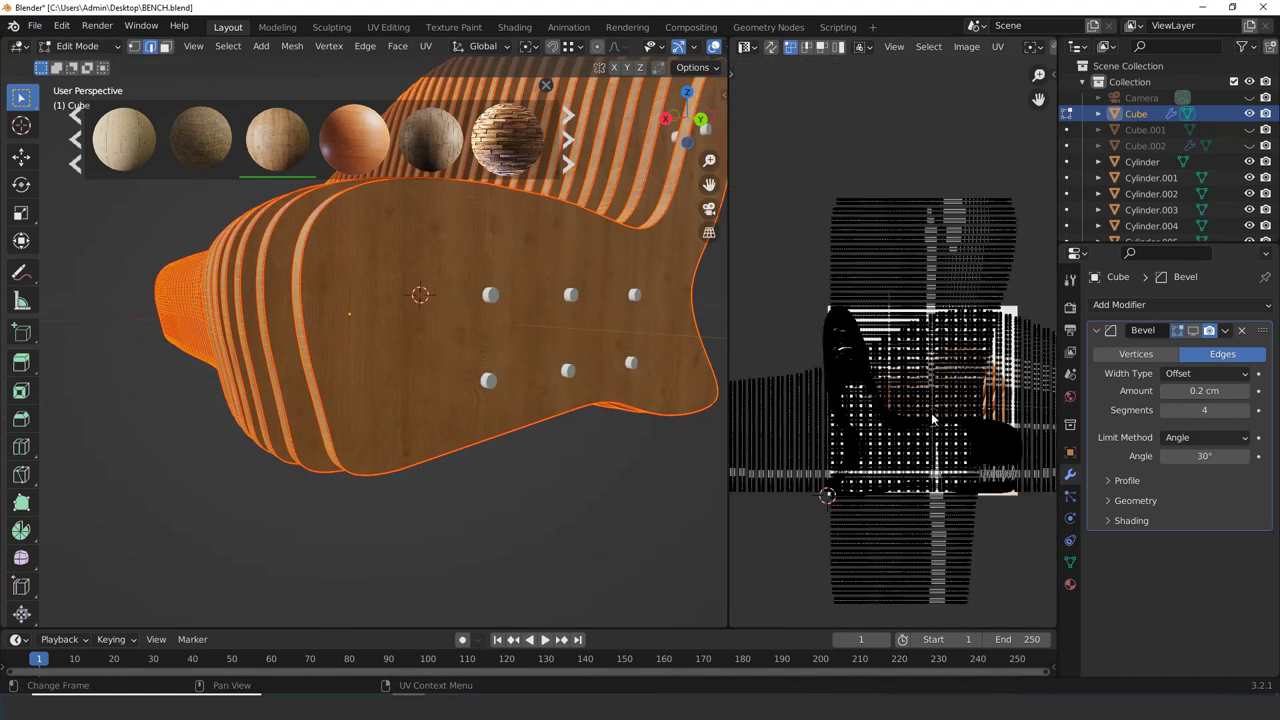
pyautogui.scroll(3, 857, 358)
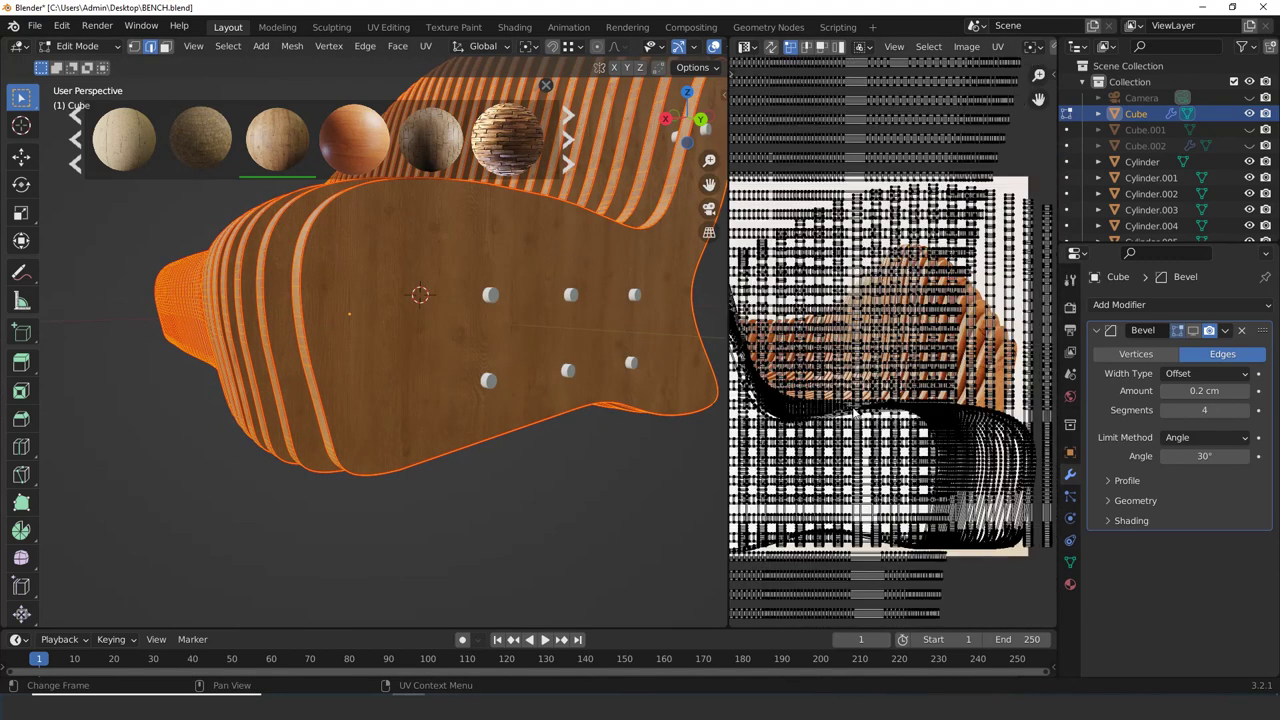
# Select the bench's outer side face alone, and extend the selection to similar slat side faces
pyautogui.hotkey('alt', 'a')
pyautogui.press('3')
pyautogui.click(434, 350)
pyautogui.scroll(-4, 430, 352)
pyautogui.moveTo(414, 355)
pyautogui.mouseDown(button='middle')
pyautogui.moveTo(392, 358)
pyautogui.moveTo(423, 358)
pyautogui.mouseUp(button='middle')
pyautogui.press('u')
pyautogui.click(433, 352)
pyautogui.scroll(5, 435, 360)
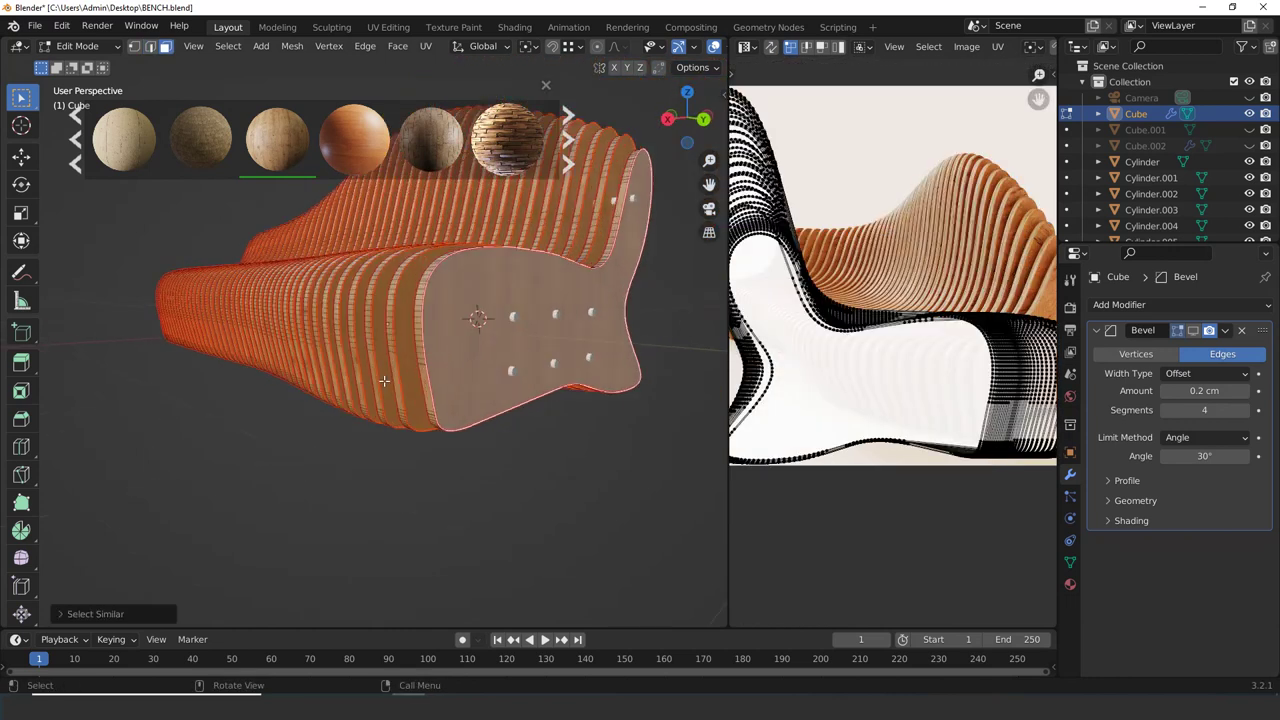
# Reselect two adjacent slat side faces, extend to all faces with the same normal, and add a face pointing the opposite way
pyautogui.click(437, 370)
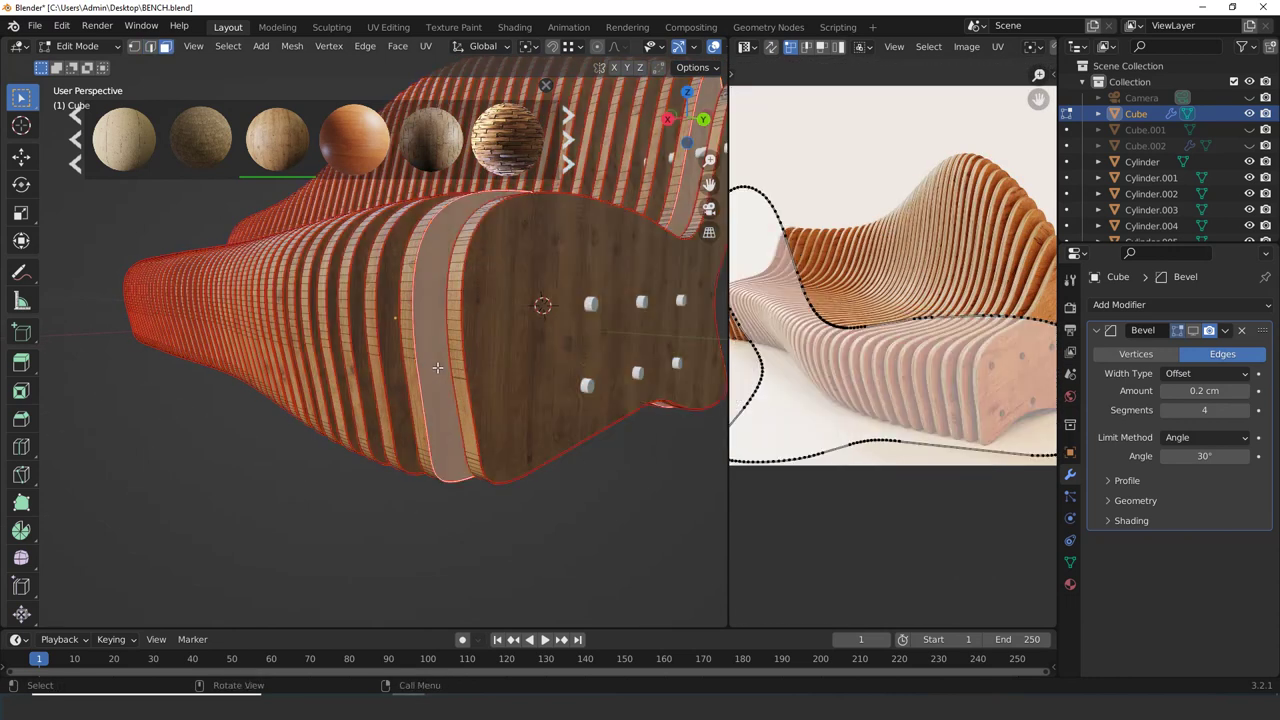
pyautogui.keyDown('shift'); pyautogui.click(521, 358); pyautogui.keyUp('shift')
pyautogui.hotkey('shift', 'g')
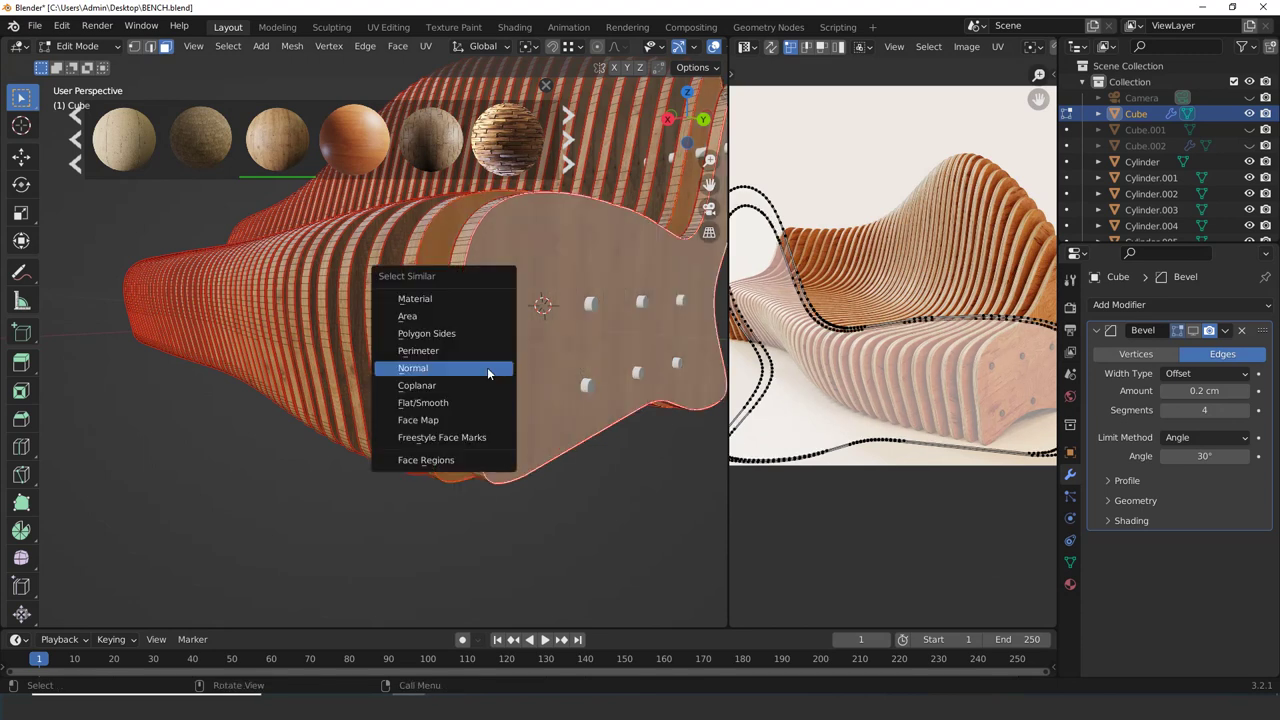
pyautogui.click(487, 367)
pyautogui.moveTo(442, 372); pyautogui.dragTo(344, 331, button='middle')
pyautogui.keyDown('shift'); pyautogui.click(344, 331); pyautogui.keyUp('shift')
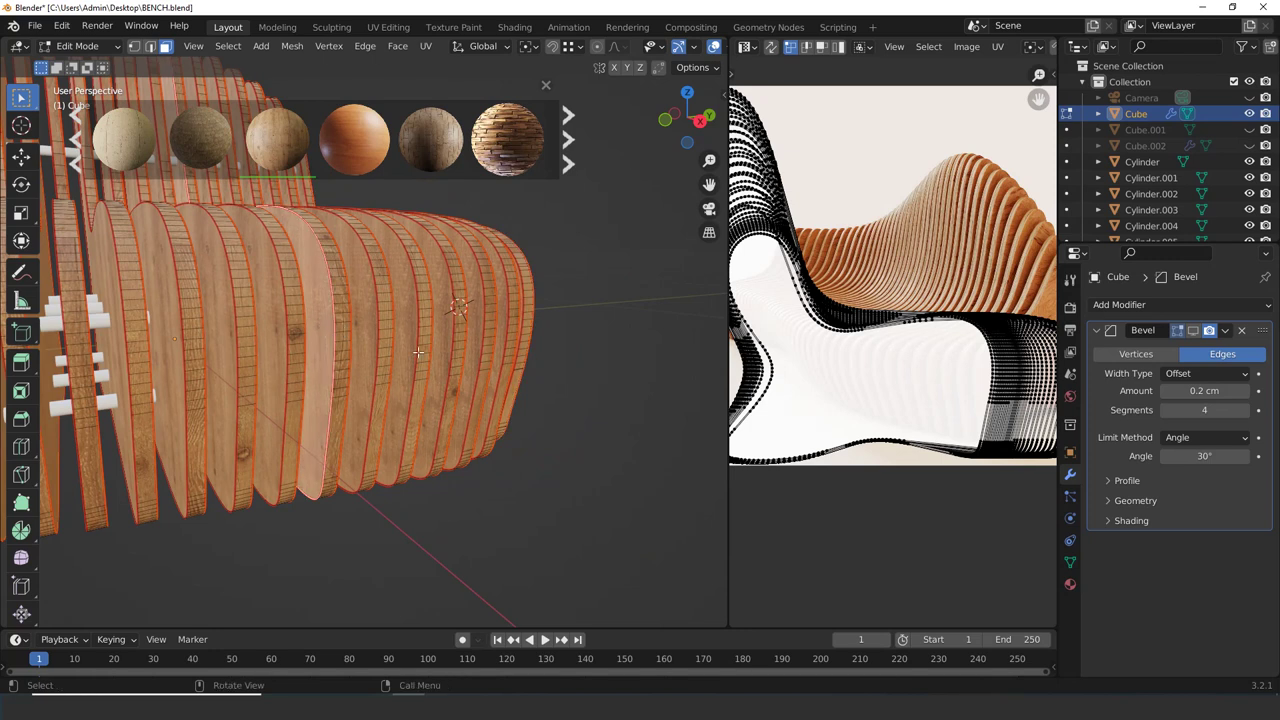
# Try to dissolve the selection on the slats, undo it and return to mesh editing
pyautogui.press('h')
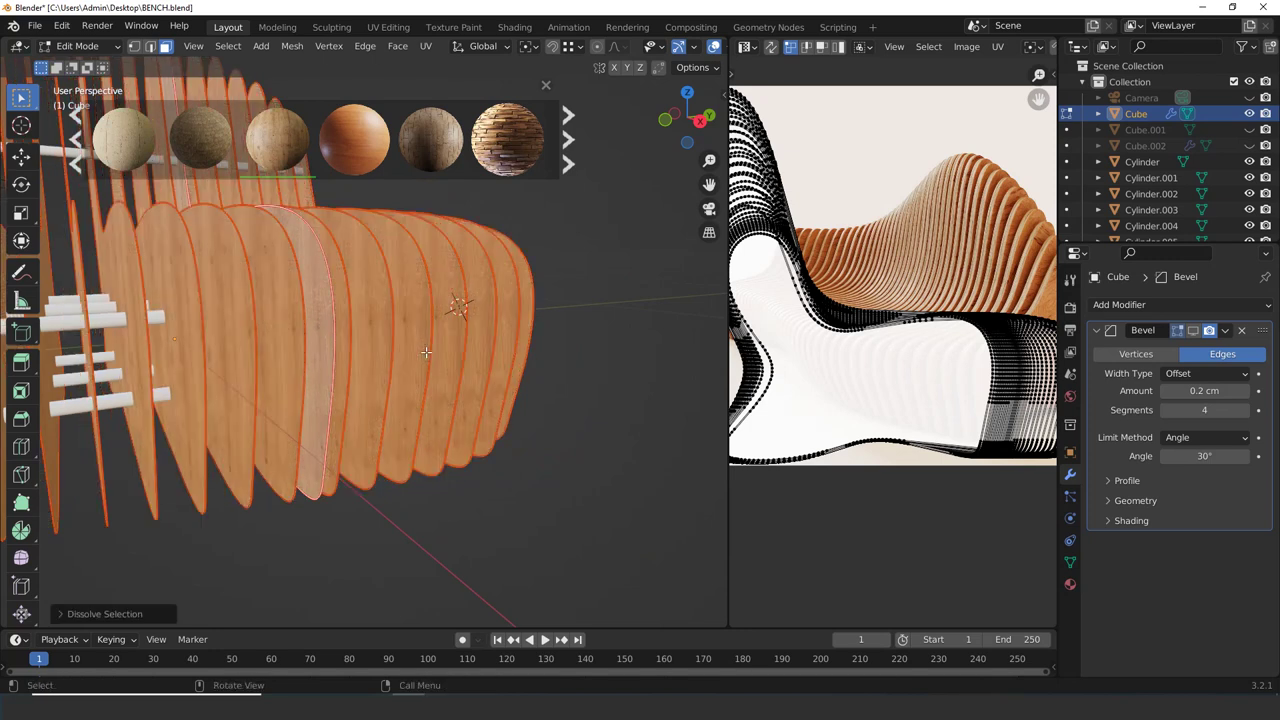
pyautogui.hotkey('ctrl', 'z')
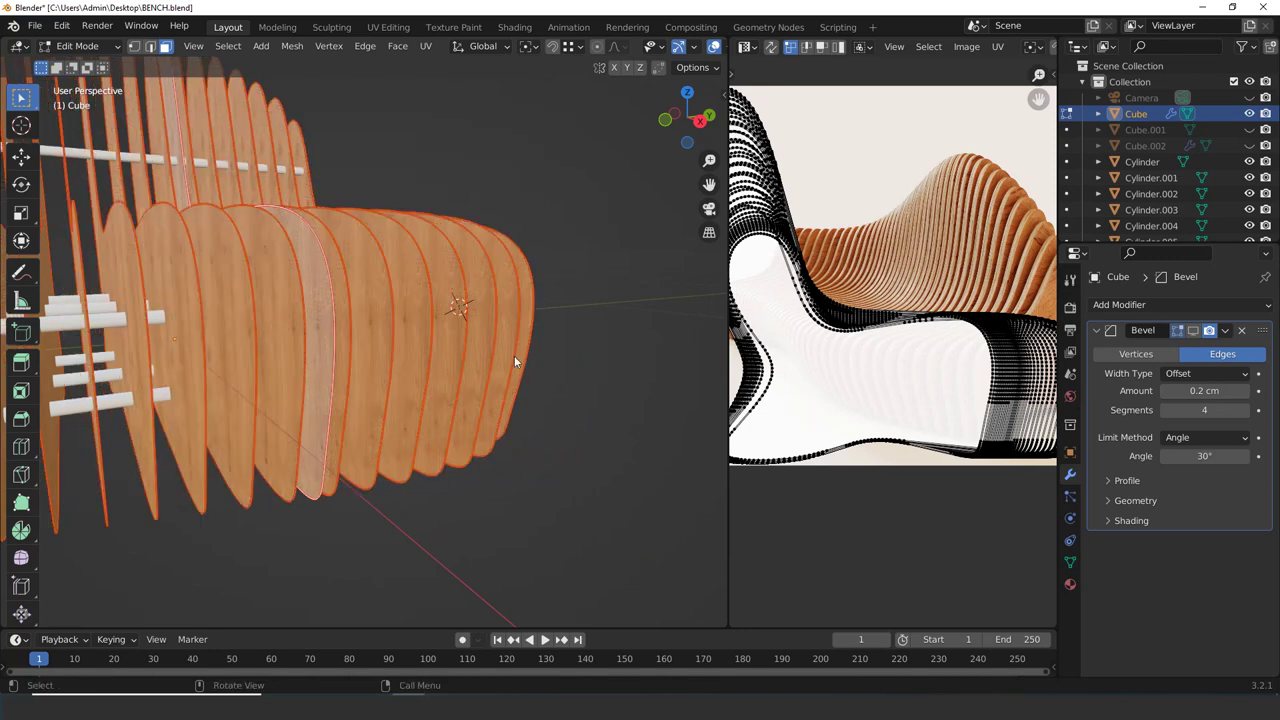
pyautogui.press('Tab')
pyautogui.press('Tab')
pyautogui.press('Tab')
pyautogui.press('Tab')
pyautogui.press('Tab')
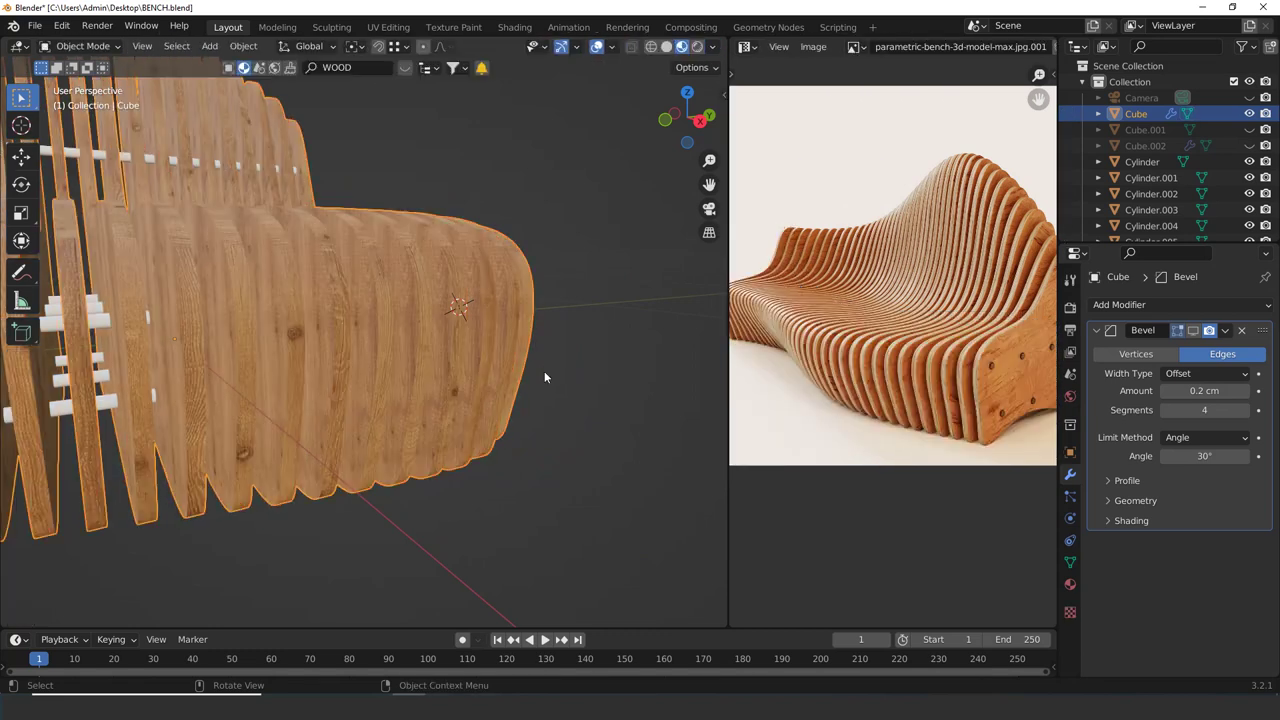
pyautogui.press('Tab')
pyautogui.press('Tab')
pyautogui.press('Tab')
pyautogui.press('Tab')
pyautogui.press('Tab')
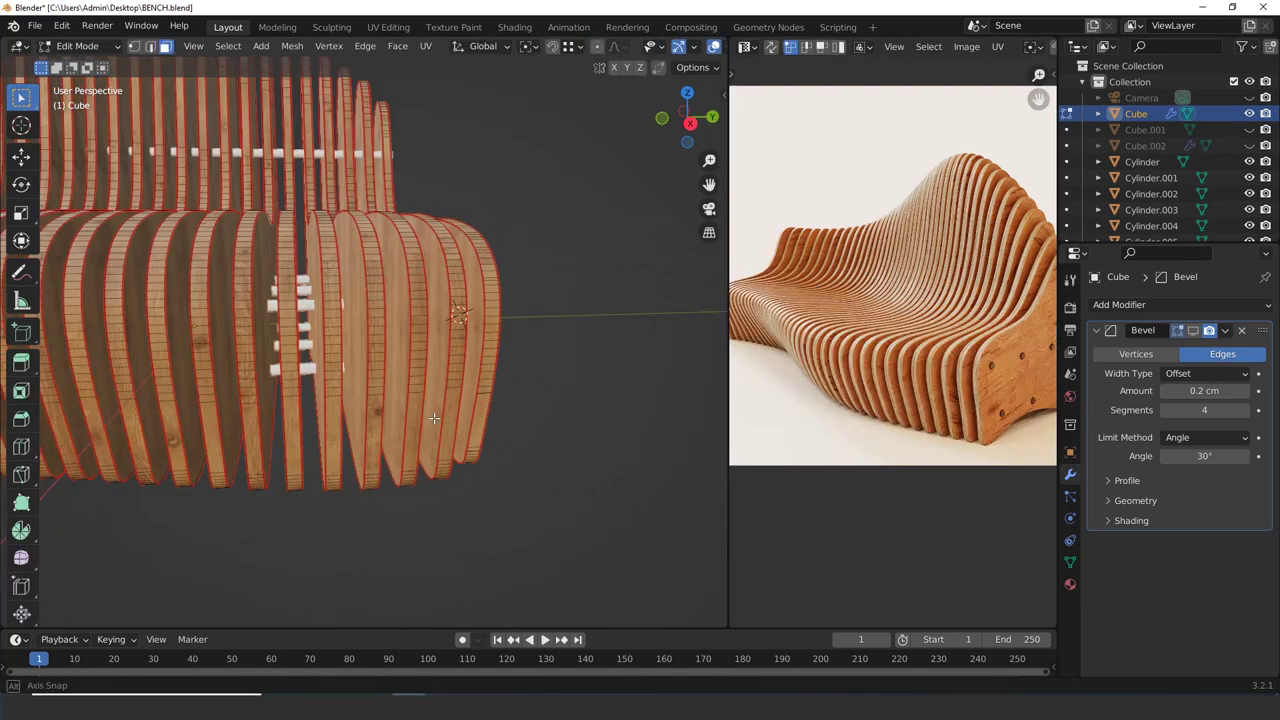
# Select the slats' flat side faces by picking sample faces and using Select Similar with the Normal option
pyautogui.moveTo(434, 418); pyautogui.dragTo(511, 370, button='middle')
pyautogui.click(378, 372)
pyautogui.hotkey('shift', 'g')
pyautogui.click(376, 370)
pyautogui.click(552, 292)
pyautogui.hotkey('shift', 'g')
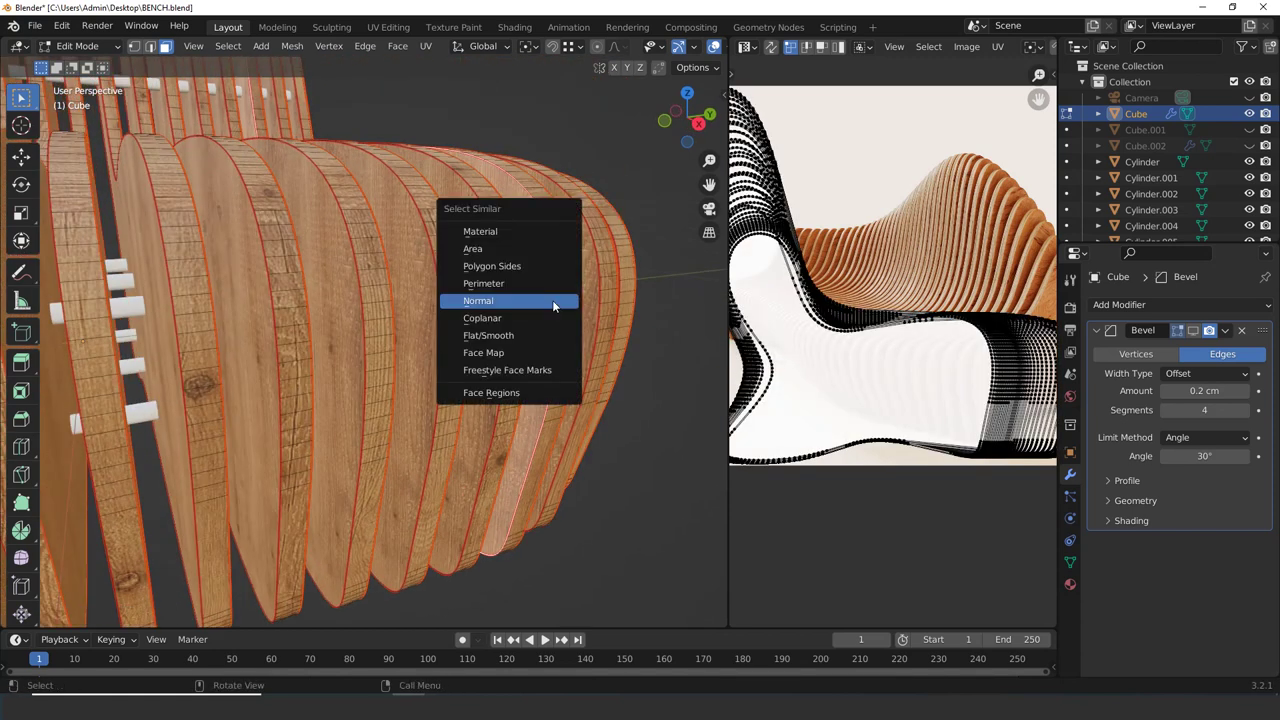
pyautogui.click(552, 300)
# Move the selected side faces' UV islands up, clear of the reference image, and return to Object Mode
pyautogui.moveTo(552, 300); pyautogui.dragTo(478, 407, button='middle')
pyautogui.scroll(-1, 602, 390)
pyautogui.scroll(-4, 855, 396)
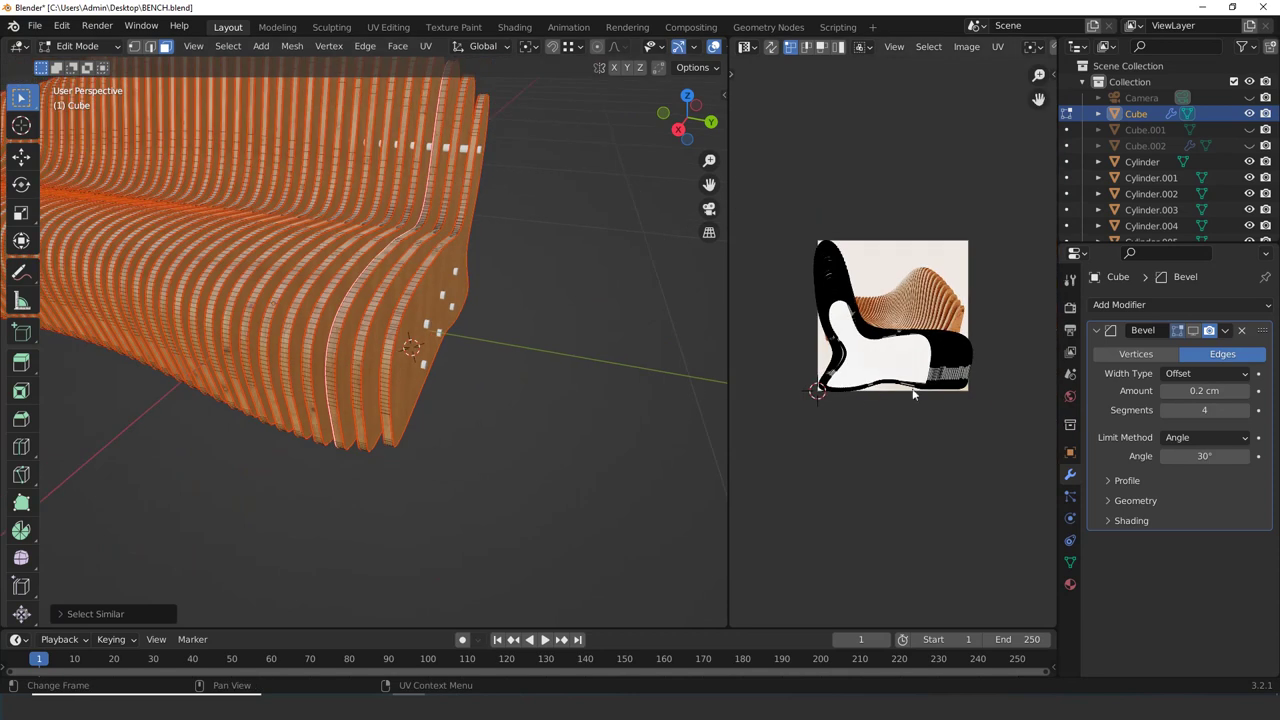
pyautogui.press('a')
pyautogui.press('g')
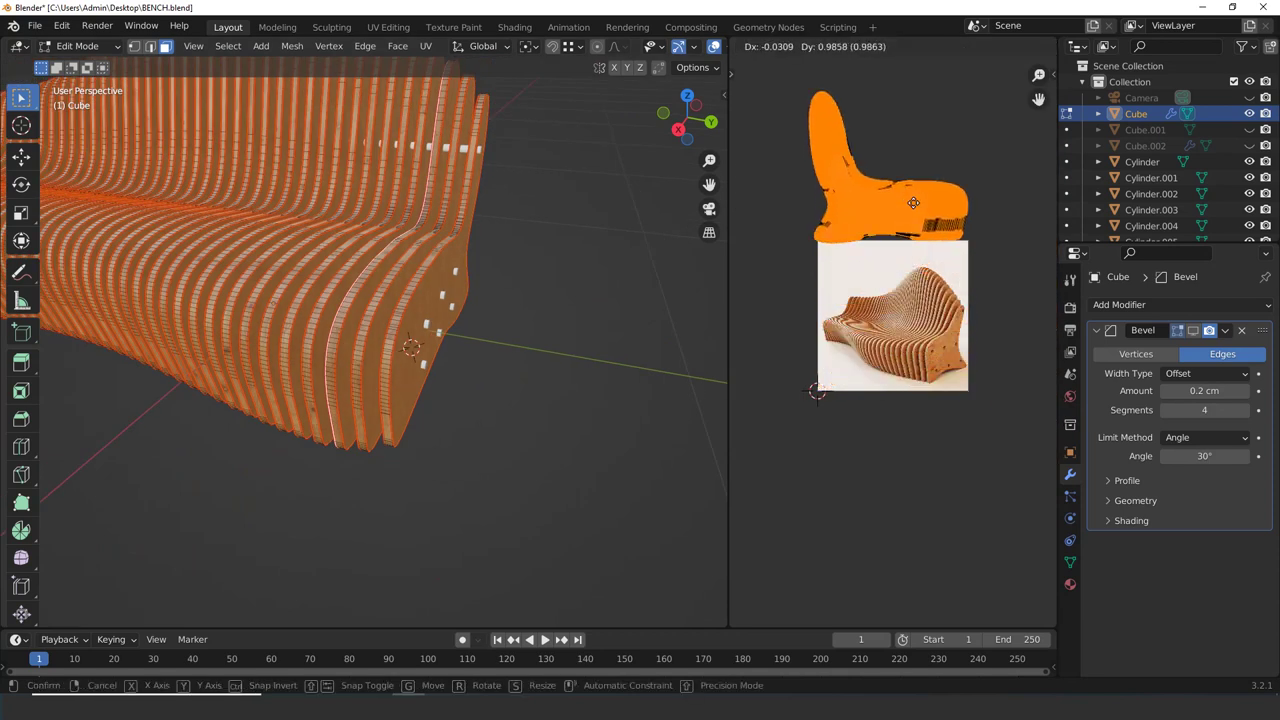
pyautogui.click(922, 122)
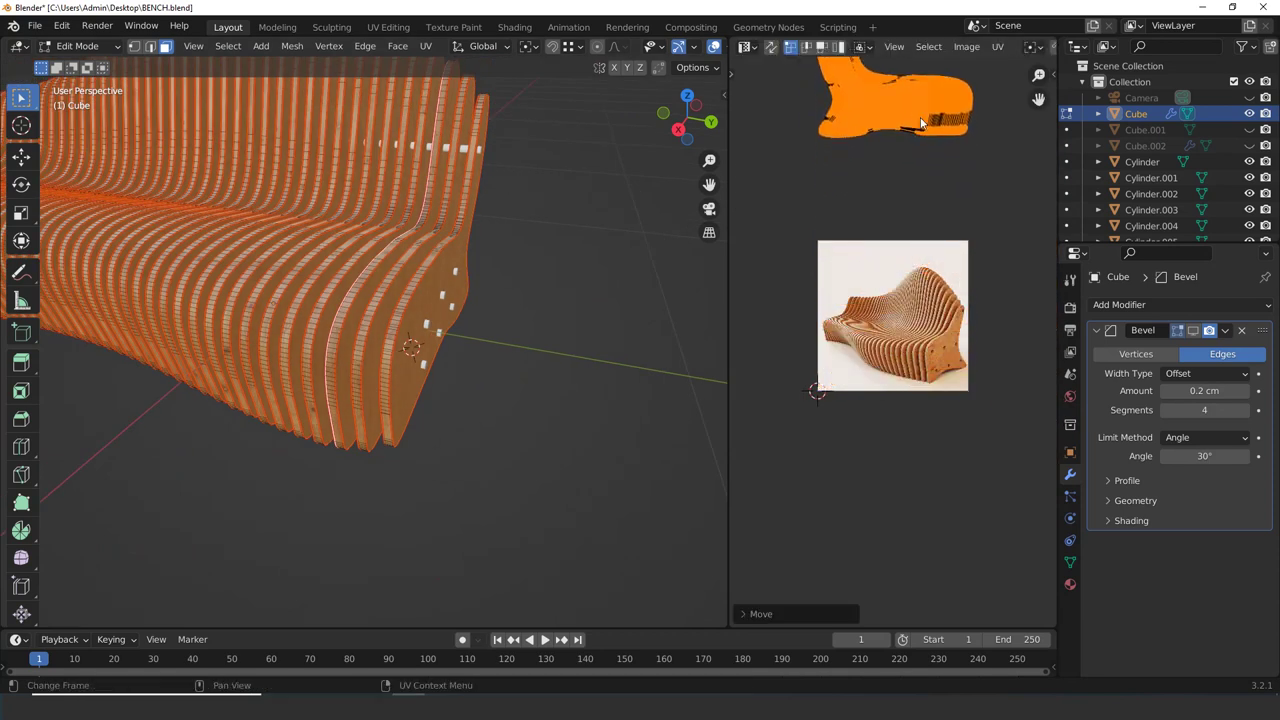
pyautogui.press('Tab')
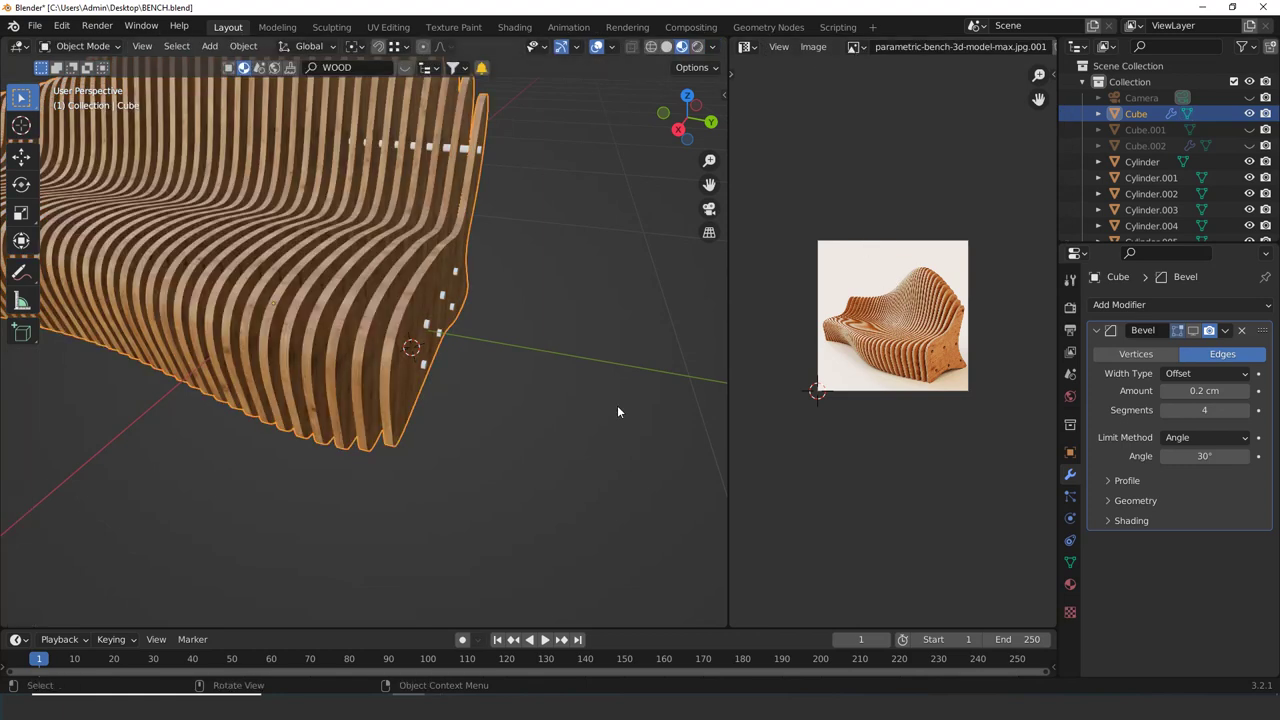
# Examine the separated side-face UV islands against the remaining edge islands and the textured bench
pyautogui.press('Tab')
pyautogui.moveTo(407, 359); pyautogui.dragTo(383, 351, button='middle')
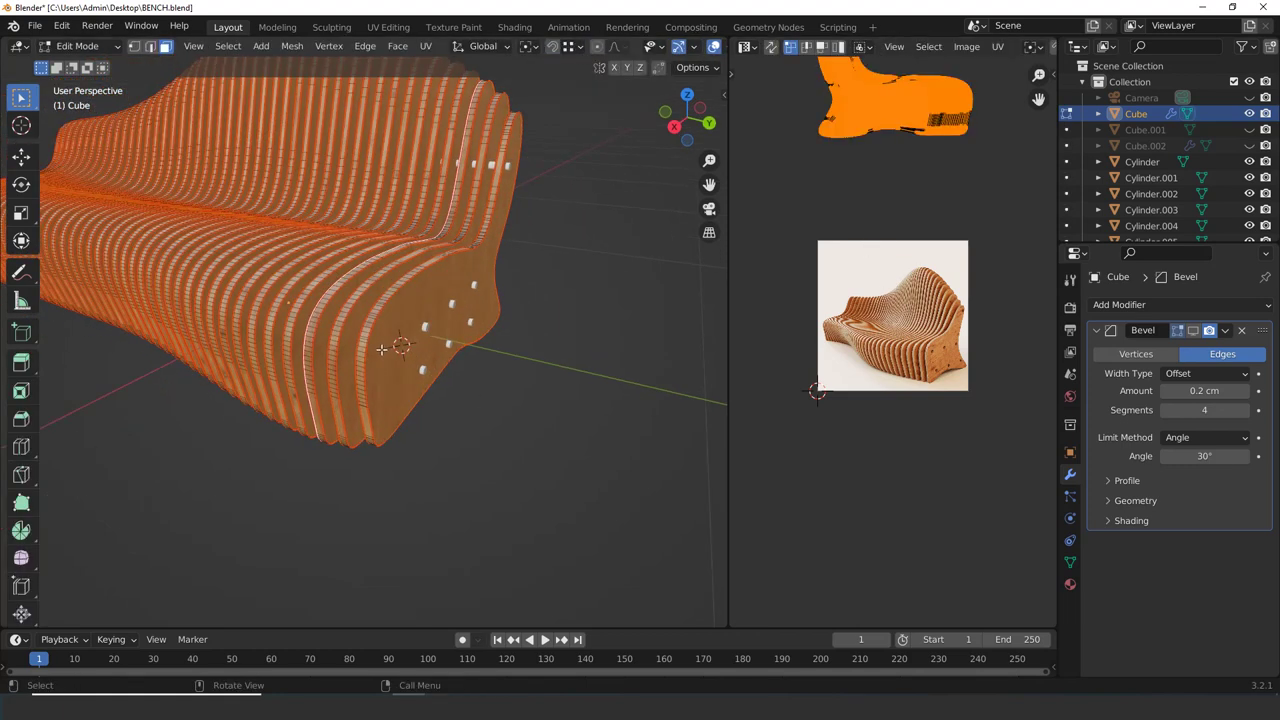
pyautogui.scroll(1, 383, 351)
pyautogui.press('Tab')
pyautogui.press('Tab')
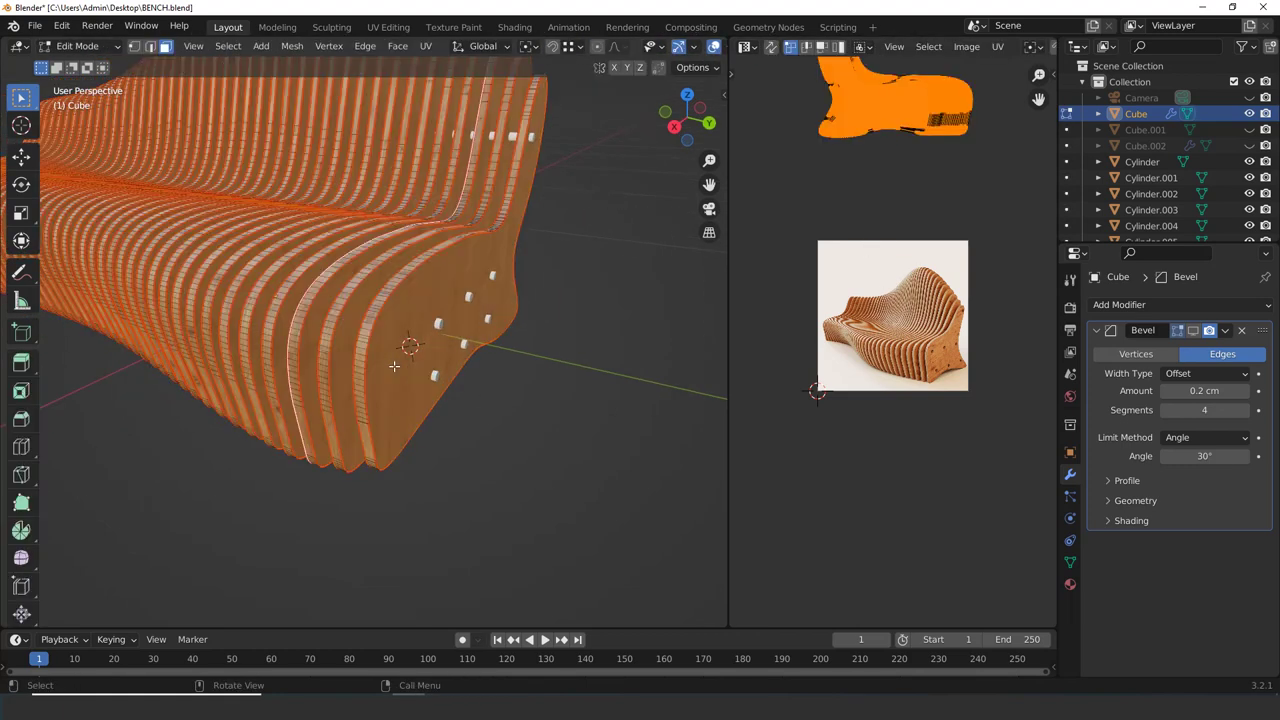
pyautogui.scroll(4, 885, 416)
pyautogui.scroll(-4, 885, 428)
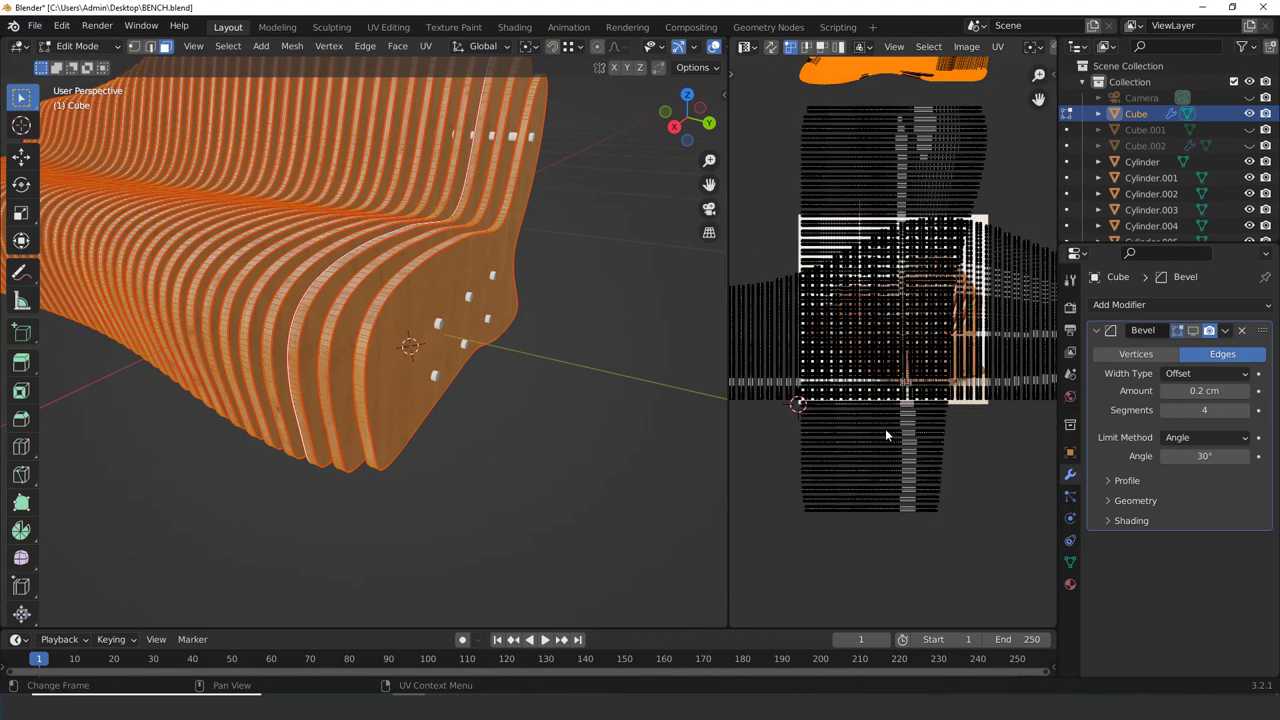
pyautogui.scroll(4, 903, 478)
pyautogui.scroll(-5, 480, 405)
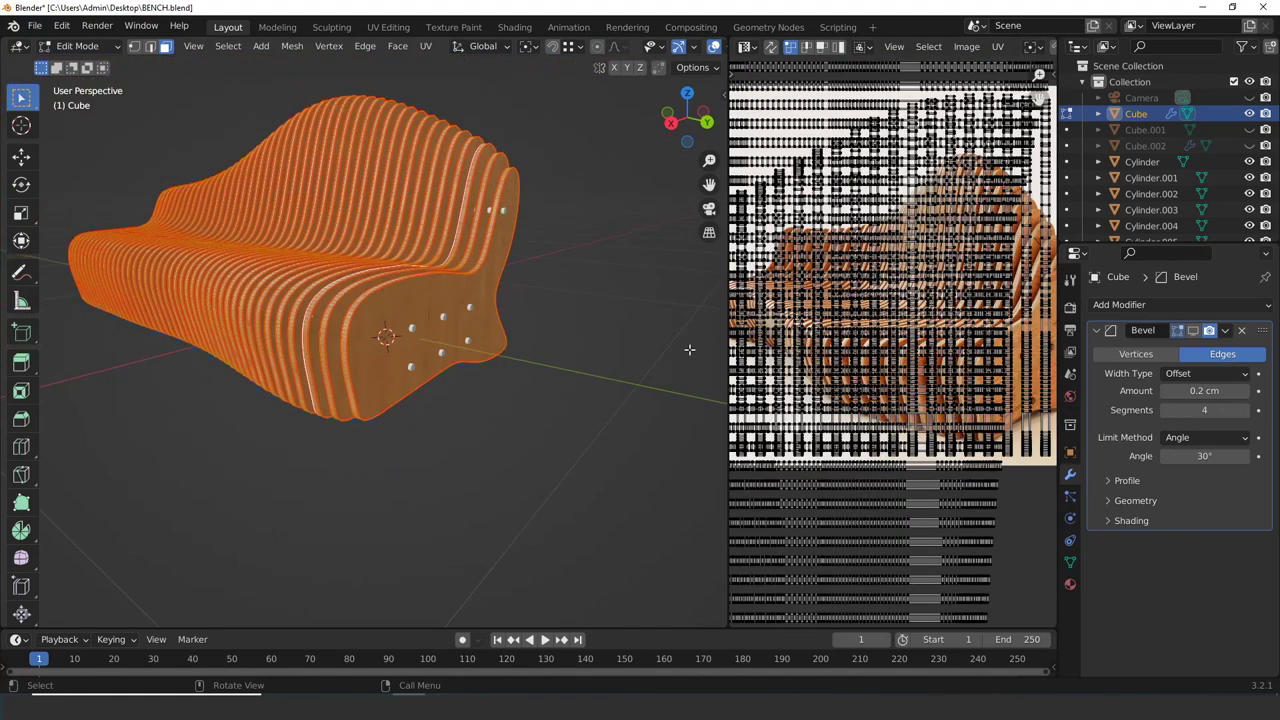
pyautogui.scroll(-5, 838, 349)
pyautogui.scroll(3, 848, 300)
pyautogui.scroll(4, 400, 300)
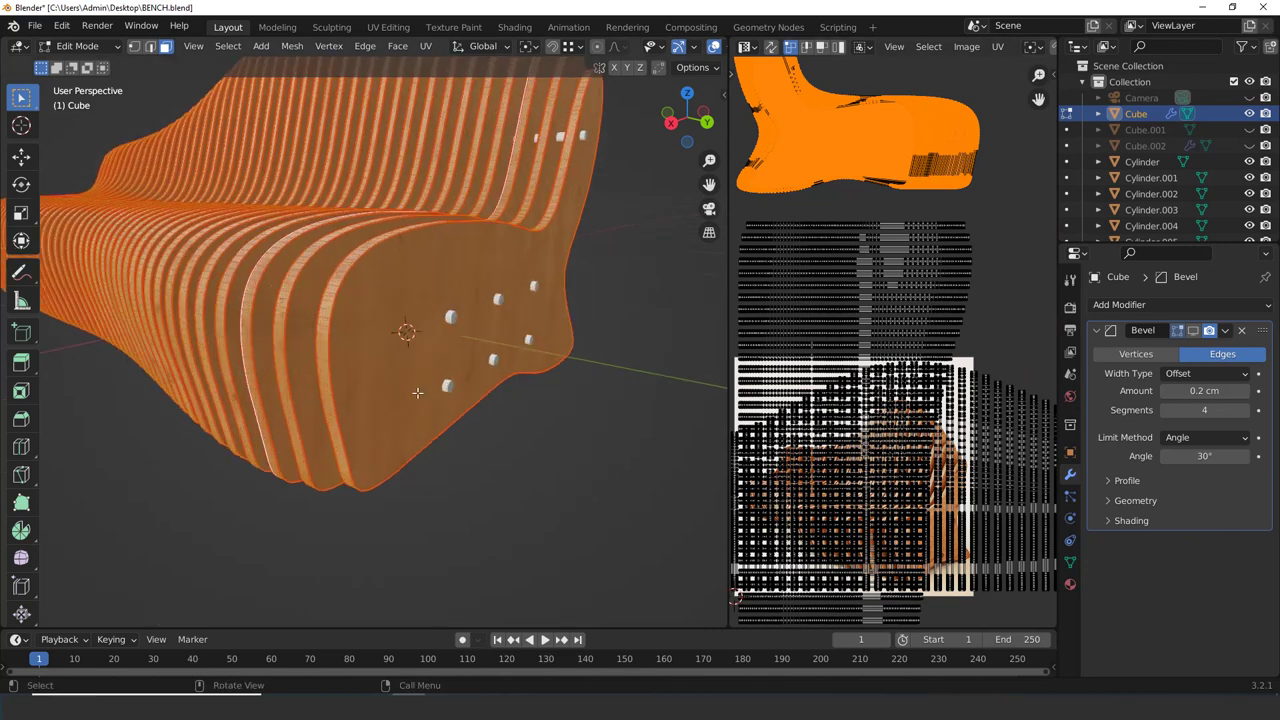
pyautogui.scroll(2, 855, 188)
pyautogui.keyDown('shift'); pyautogui.moveTo(640, 340); pyautogui.dragTo(590, 371, button='middle'); pyautogui.keyUp('shift')
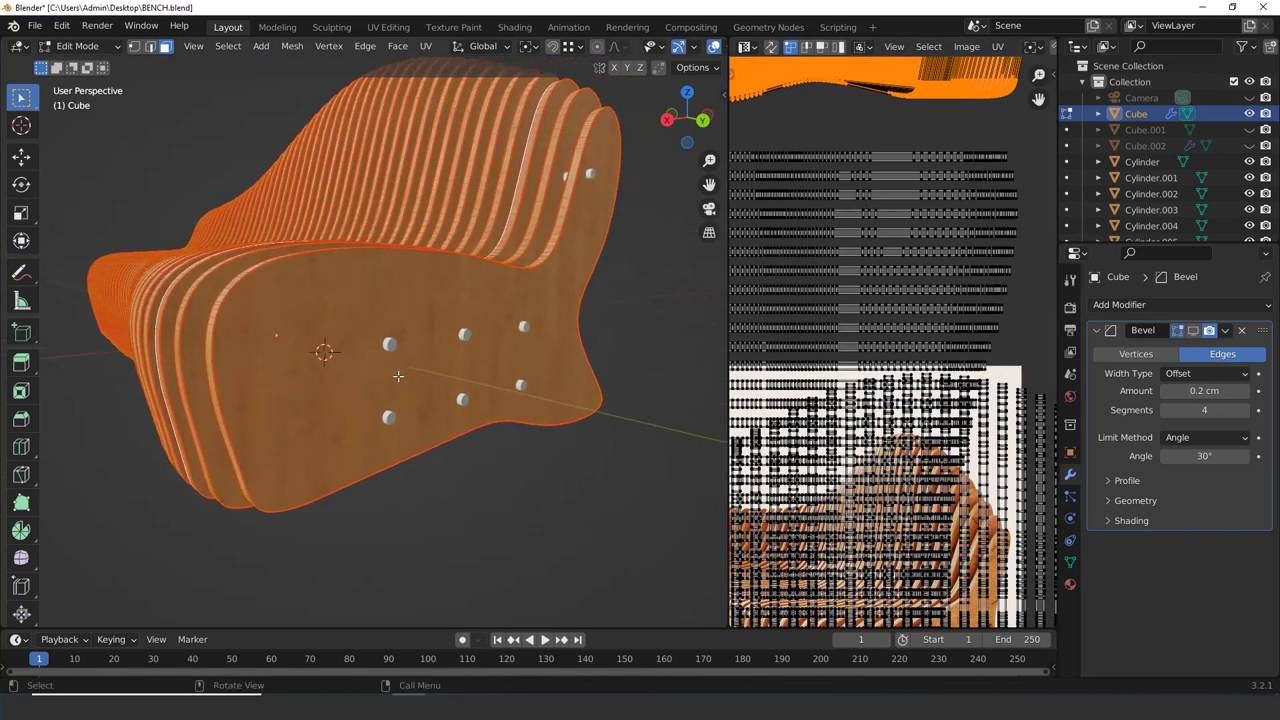
# Compare the wood grain direction on the bench's bolted side with the side shown in the reference image
pyautogui.press('Tab')
pyautogui.scroll(2, 871, 476)
pyautogui.moveTo(871, 476); pyautogui.dragTo(792, 346, button='middle')
pyautogui.scroll(2, 879, 484)
pyautogui.moveTo(879, 484); pyautogui.dragTo(894, 498, button='middle')
pyautogui.scroll(-3, 892, 492)
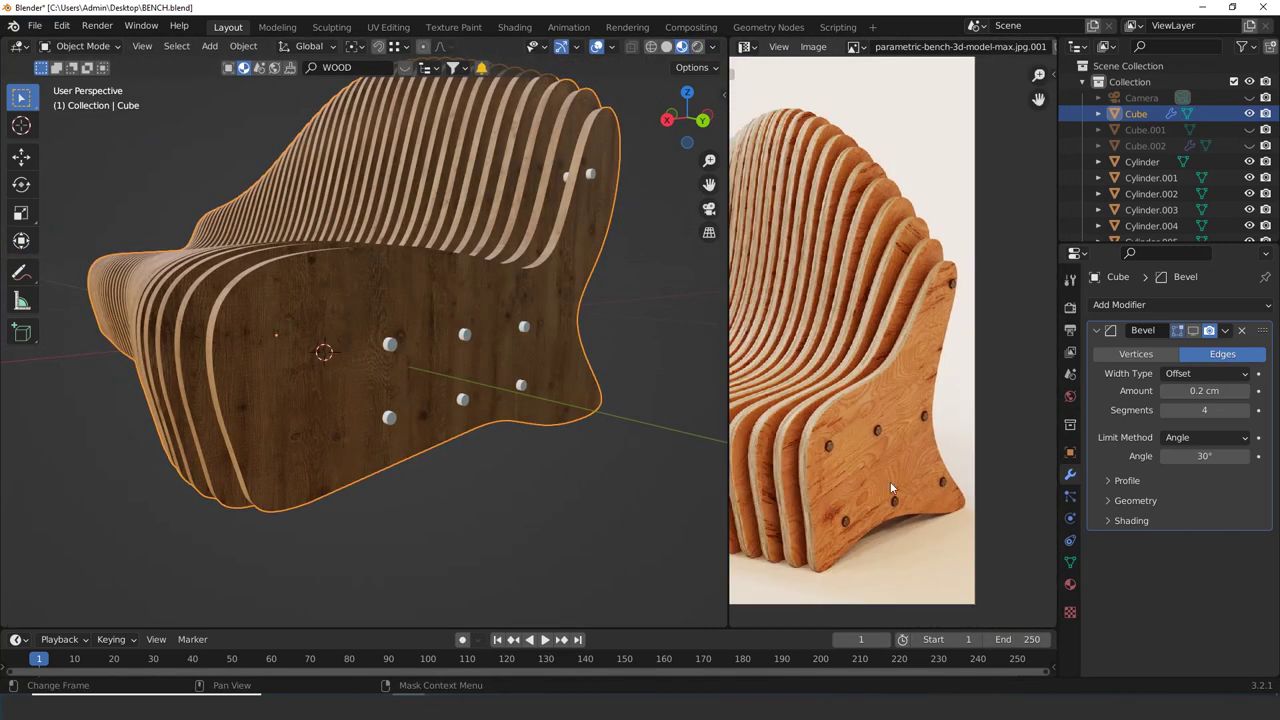
pyautogui.moveTo(425, 427); pyautogui.dragTo(263, 411, button='middle')
# Rotate the side-face UV islands by 90 degrees, reposition them above the other islands, and return to Object Mode
pyautogui.press('Tab')
pyautogui.scroll(-2, 500, 335)
pyautogui.keyDown('shift'); pyautogui.moveTo(508, 334); pyautogui.dragTo(480, 374, button='middle'); pyautogui.keyUp('shift')
pyautogui.scroll(2, 480, 374)
pyautogui.scroll(-4, 882, 335)
pyautogui.moveTo(872, 95); pyautogui.dragTo(866, 329, button='middle')
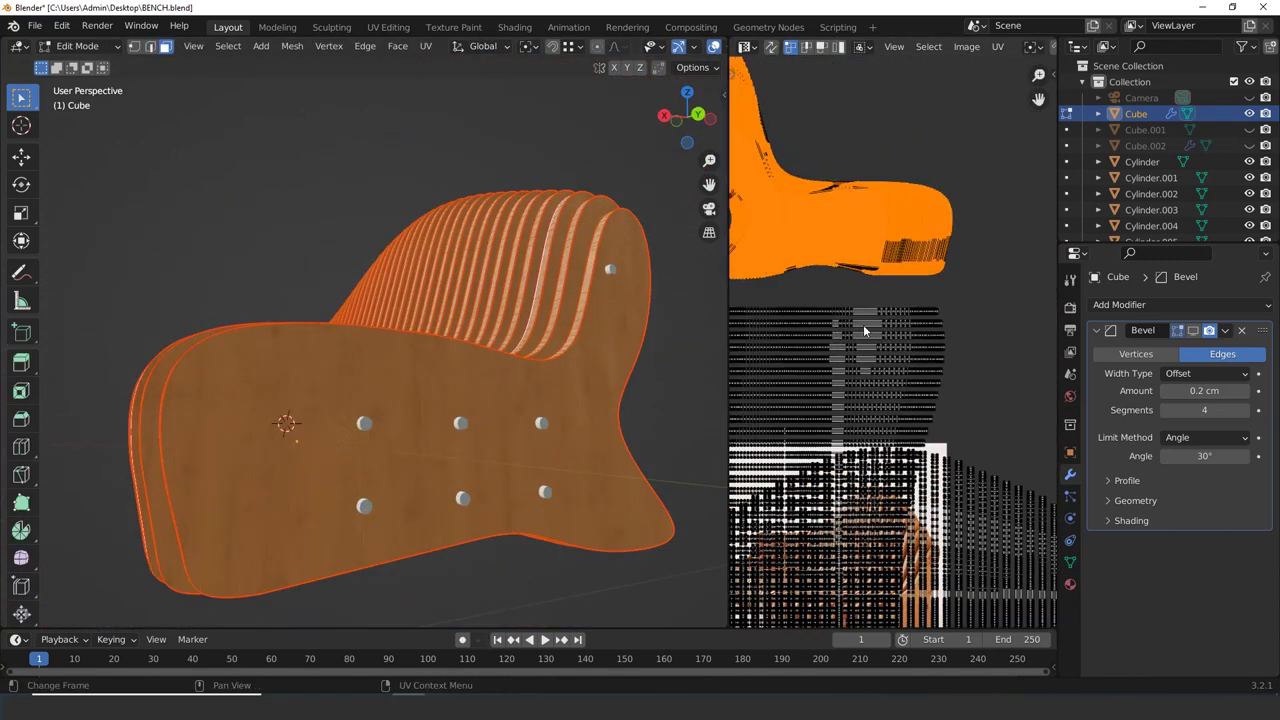
pyautogui.scroll(-1, 870, 325)
pyautogui.moveTo(903, 262); pyautogui.dragTo(942, 350, button='middle')
pyautogui.press('r')
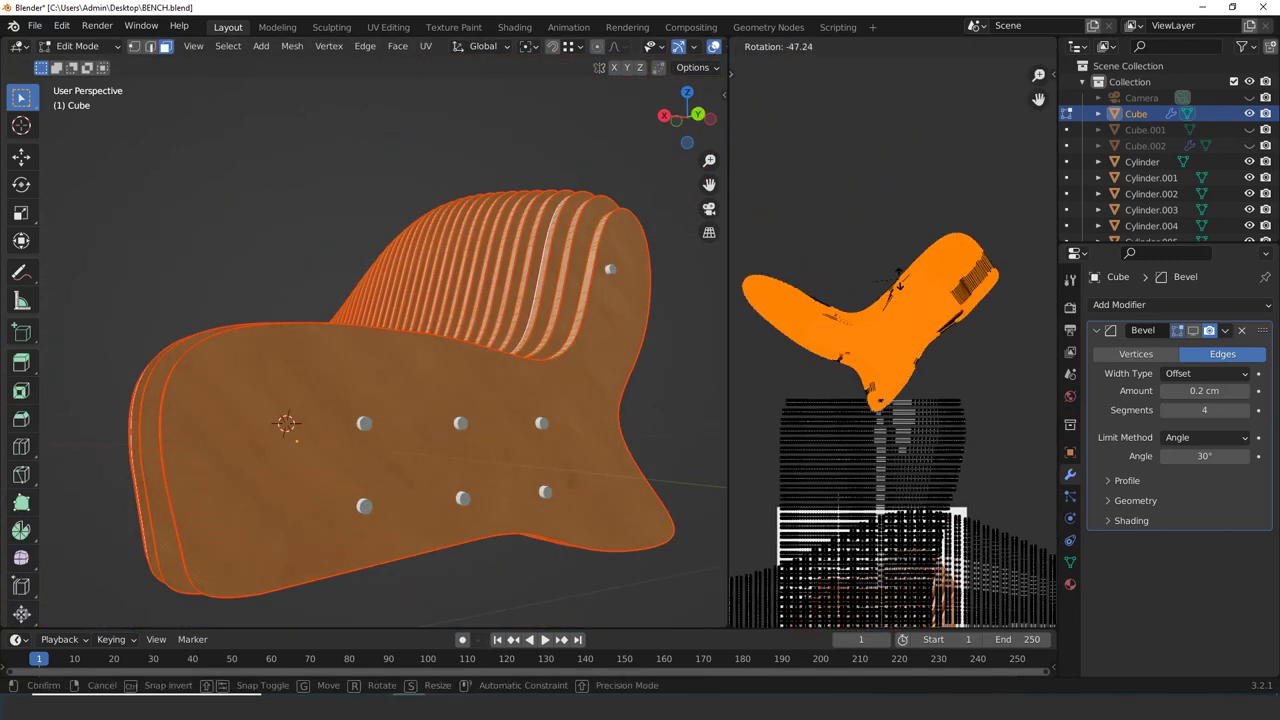
pyautogui.write('90')
pyautogui.press('Return')
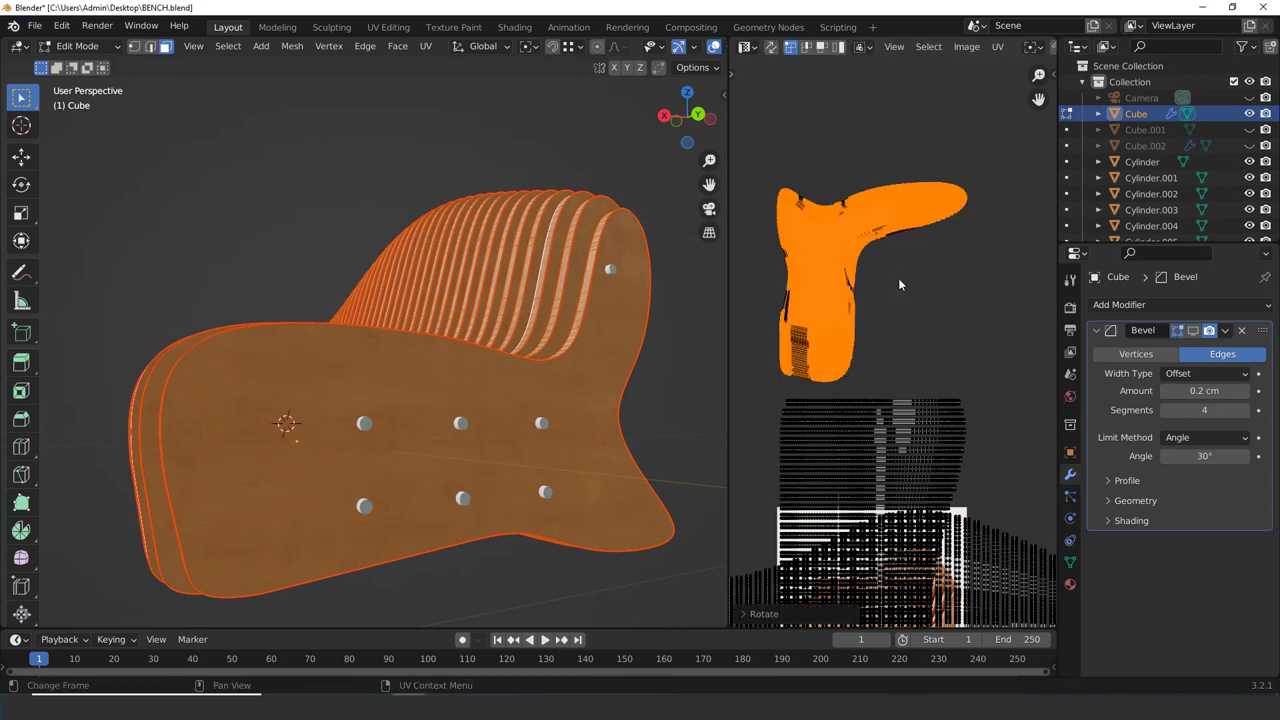
pyautogui.press('g')
pyautogui.click(920, 266)
pyautogui.press('Tab')
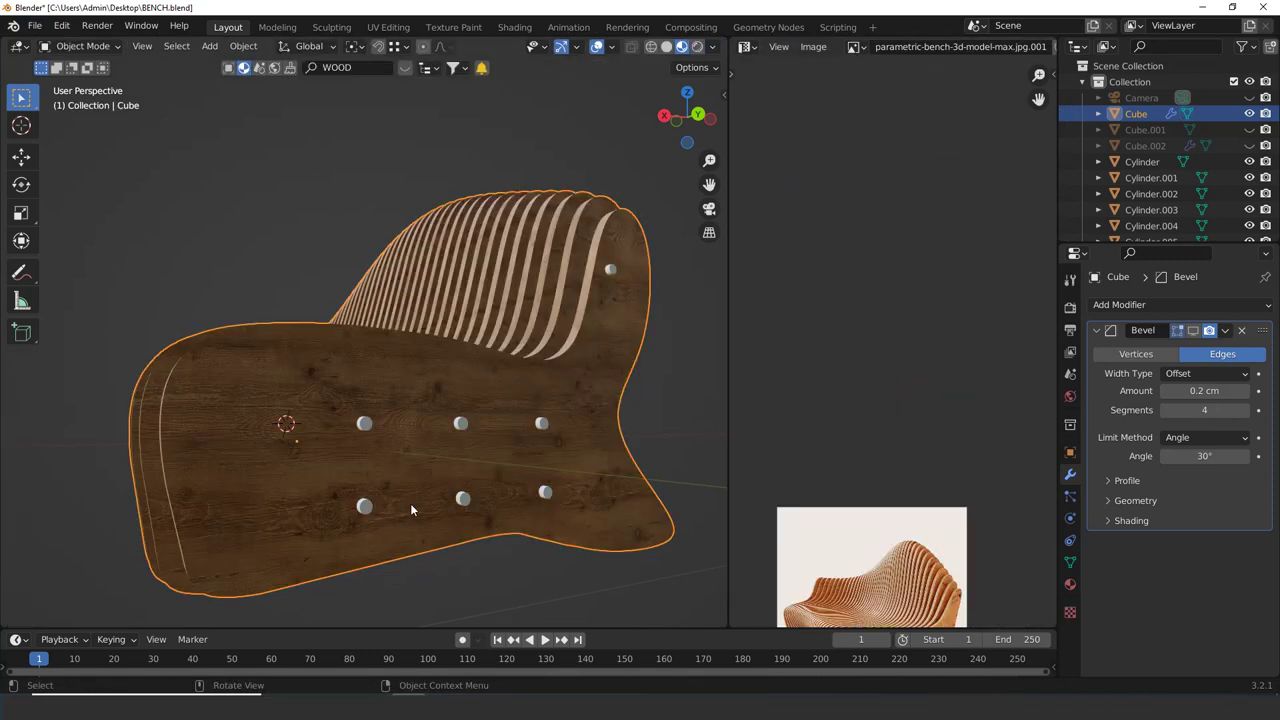
# Examine the bench slats in Edit Mode against their edge UV islands around the reference image
pyautogui.moveTo(410, 510); pyautogui.dragTo(463, 446, button='middle')
pyautogui.scroll(1, 463, 446)
pyautogui.press('Tab')
pyautogui.scroll(-4, 874, 556)
pyautogui.moveTo(874, 556); pyautogui.dragTo(883, 446, button='middle')
pyautogui.scroll(4, 883, 446)
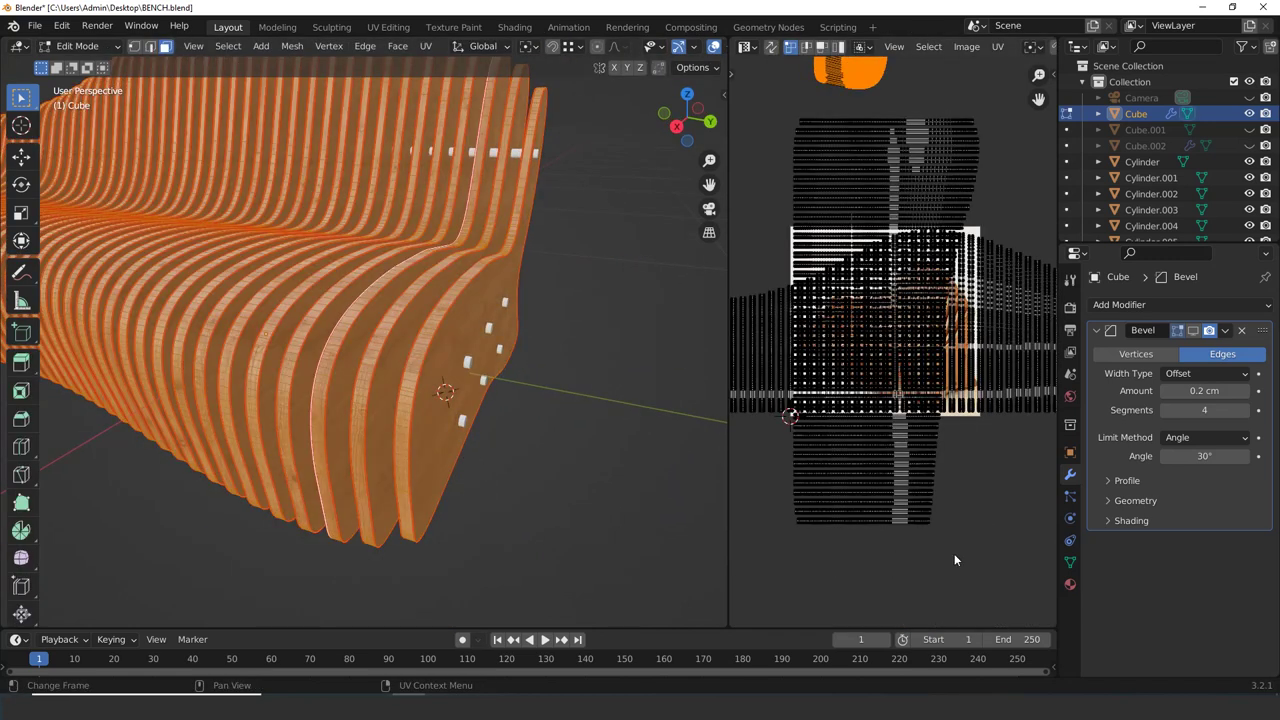
pyautogui.scroll(2, 954, 560)
pyautogui.moveTo(914, 551); pyautogui.dragTo(859, 462, button='middle')
pyautogui.scroll(-2, 862, 472)
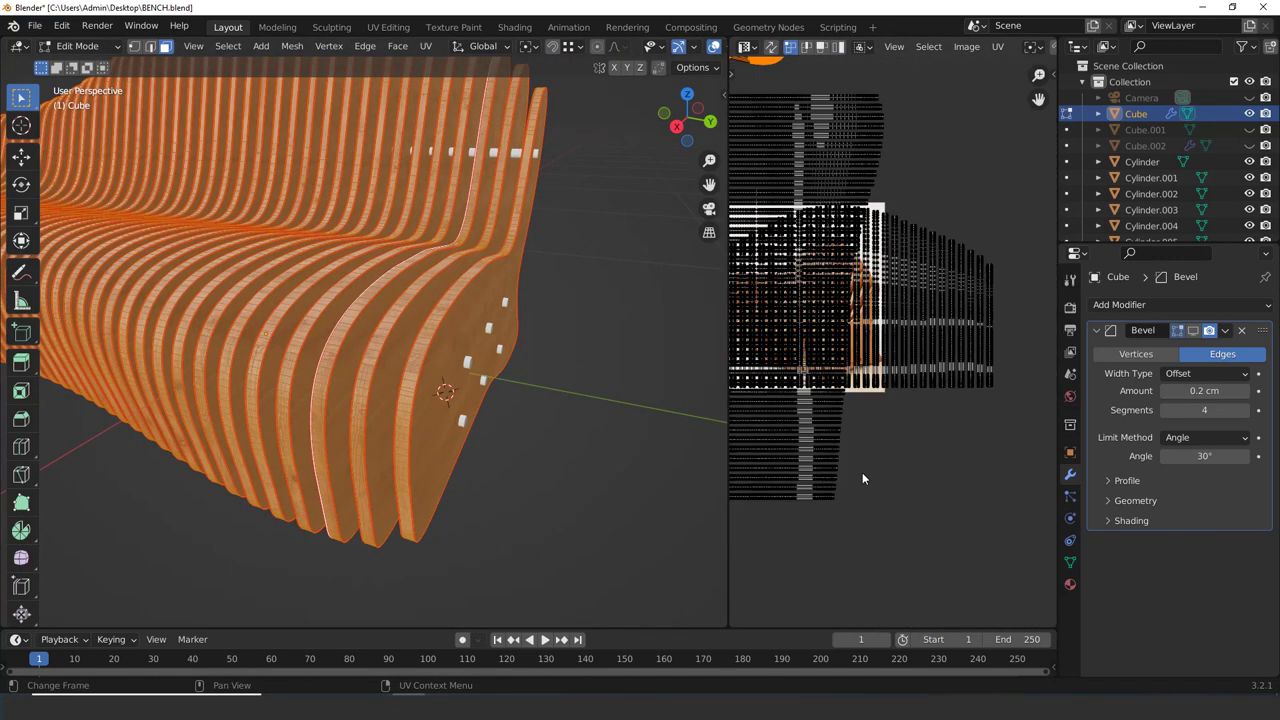
pyautogui.moveTo(763, 433); pyautogui.dragTo(911, 531, button='middle')
pyautogui.scroll(-2, 908, 524)
pyautogui.scroll(1, 898, 510)
pyautogui.scroll(2, 851, 393)
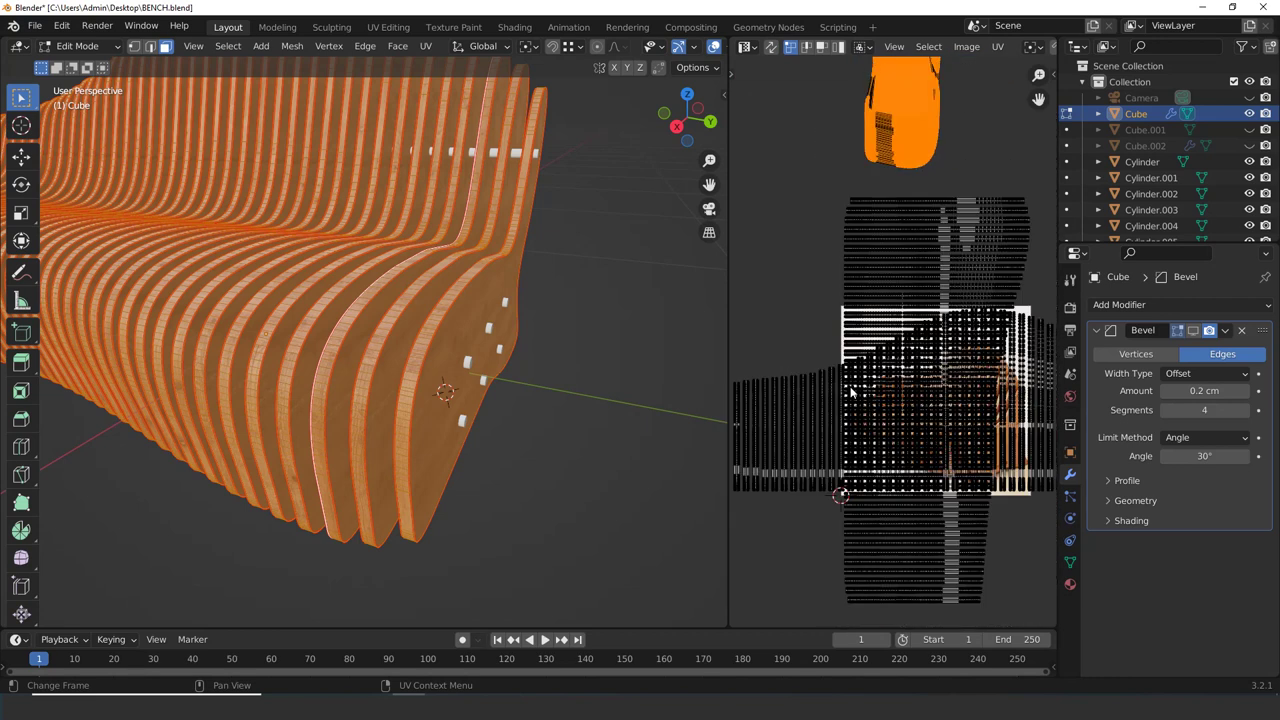
pyautogui.scroll(-1, 850, 472)
pyautogui.moveTo(826, 509); pyautogui.dragTo(875, 436, button='middle')
pyautogui.scroll(3, 876, 425)
pyautogui.moveTo(798, 517); pyautogui.dragTo(862, 491, button='middle')
pyautogui.scroll(1, 526, 494)
pyautogui.moveTo(526, 494); pyautogui.dragTo(512, 463, button='middle')
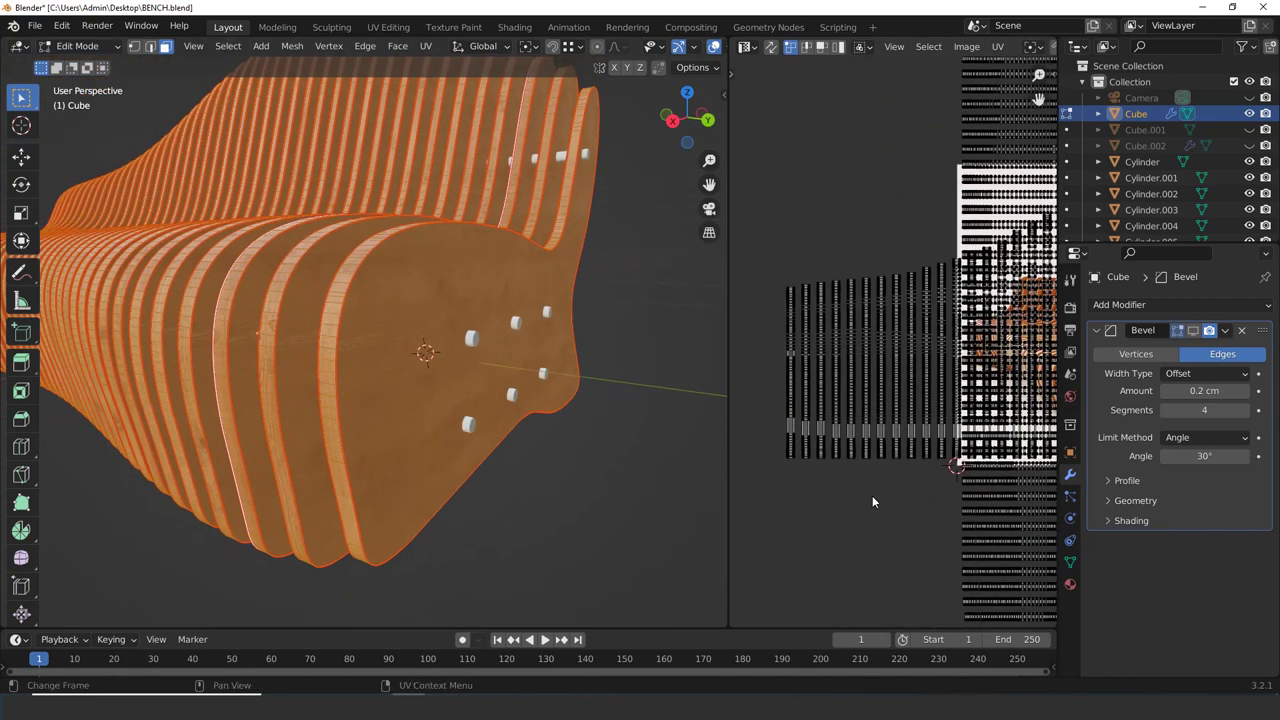
# Reposition the selected side-face UV islands above the edge islands
pyautogui.press('g')
pyautogui.click(769, 436)
pyautogui.scroll(-5, 800, 420)
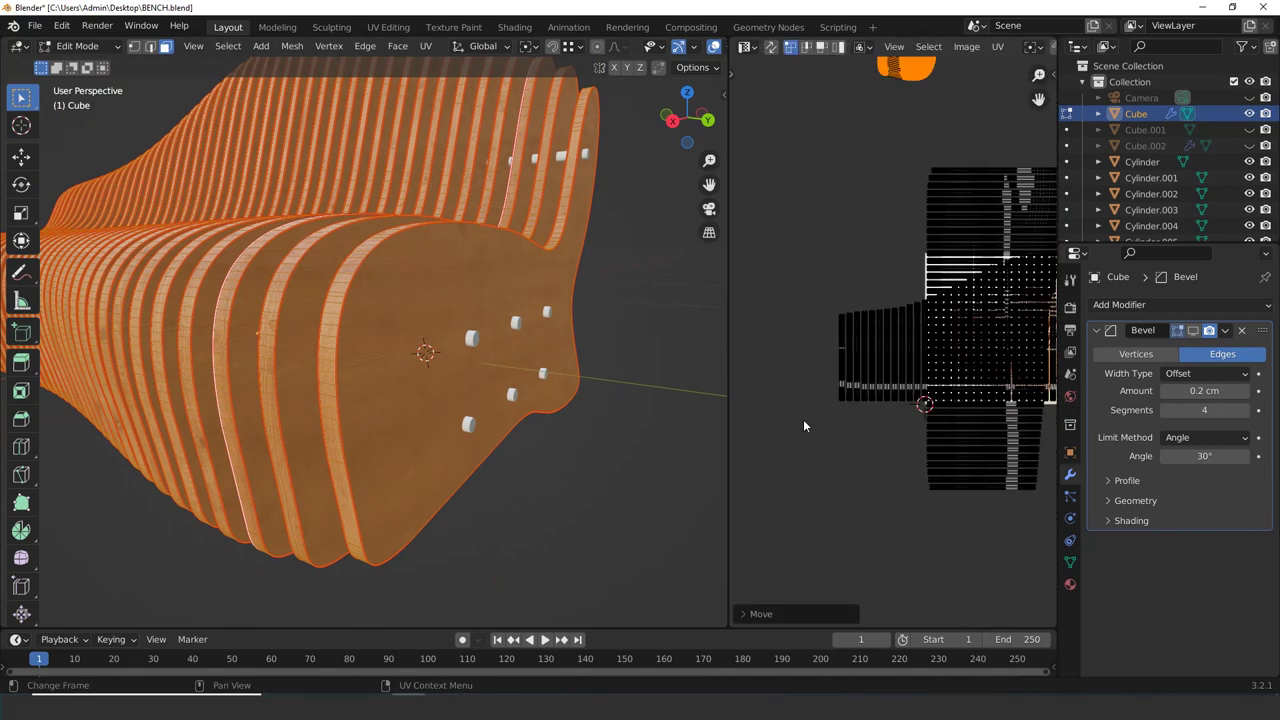
pyautogui.press('g')
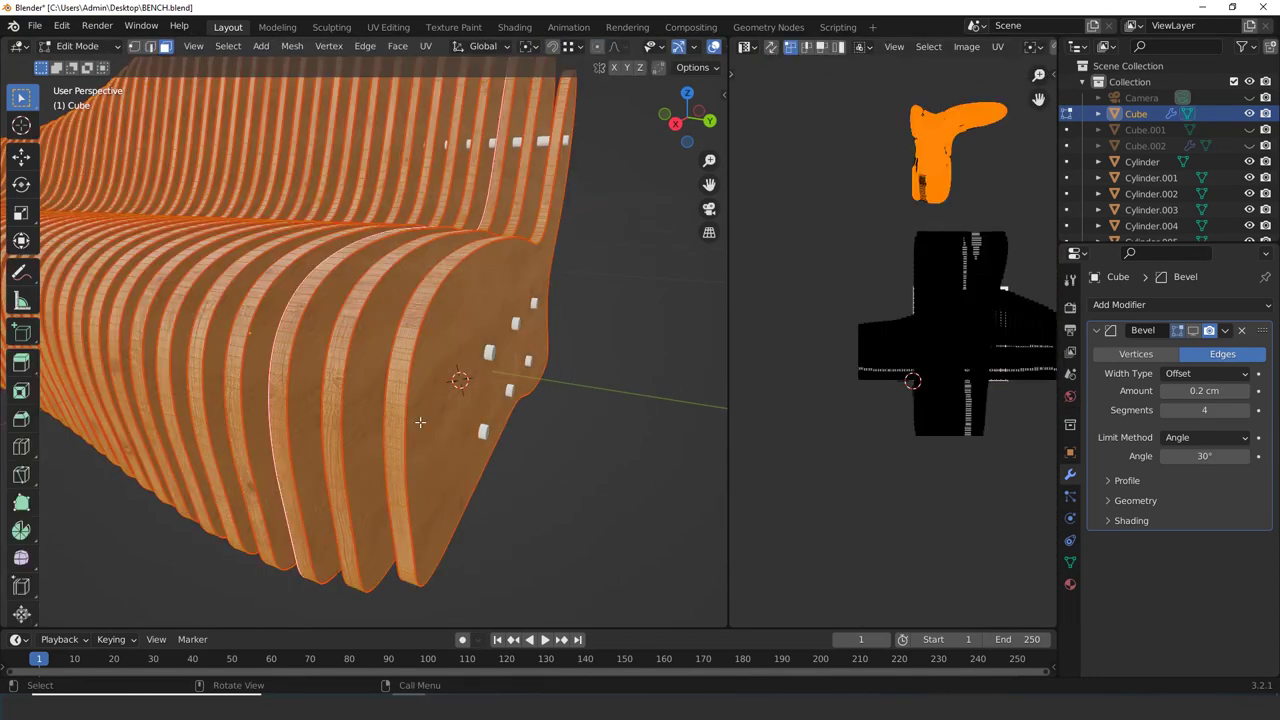
# Select only the outermost slat's edge face loop, move its UV islands down over the reference image, and check the wood grain
pyautogui.hotkey('alt', 'a')
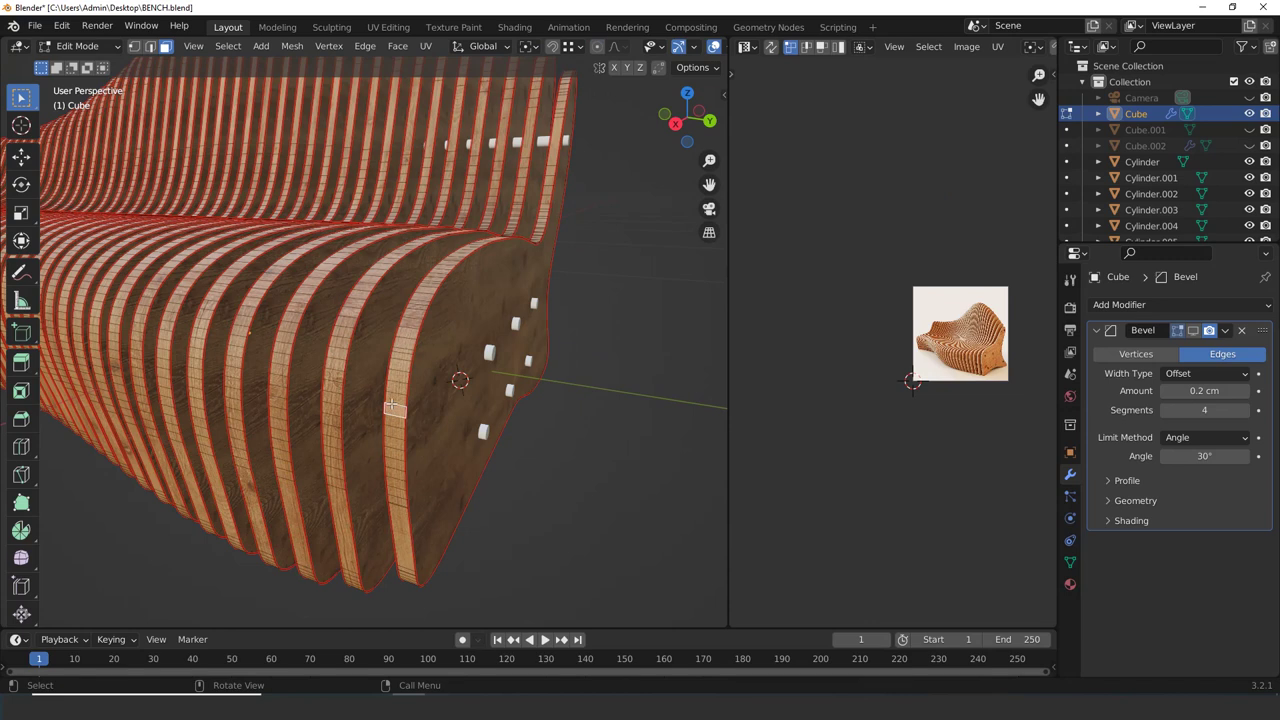
pyautogui.keyDown('alt'); pyautogui.click(395, 408); pyautogui.keyUp('alt')
pyautogui.scroll(5, 870, 278)
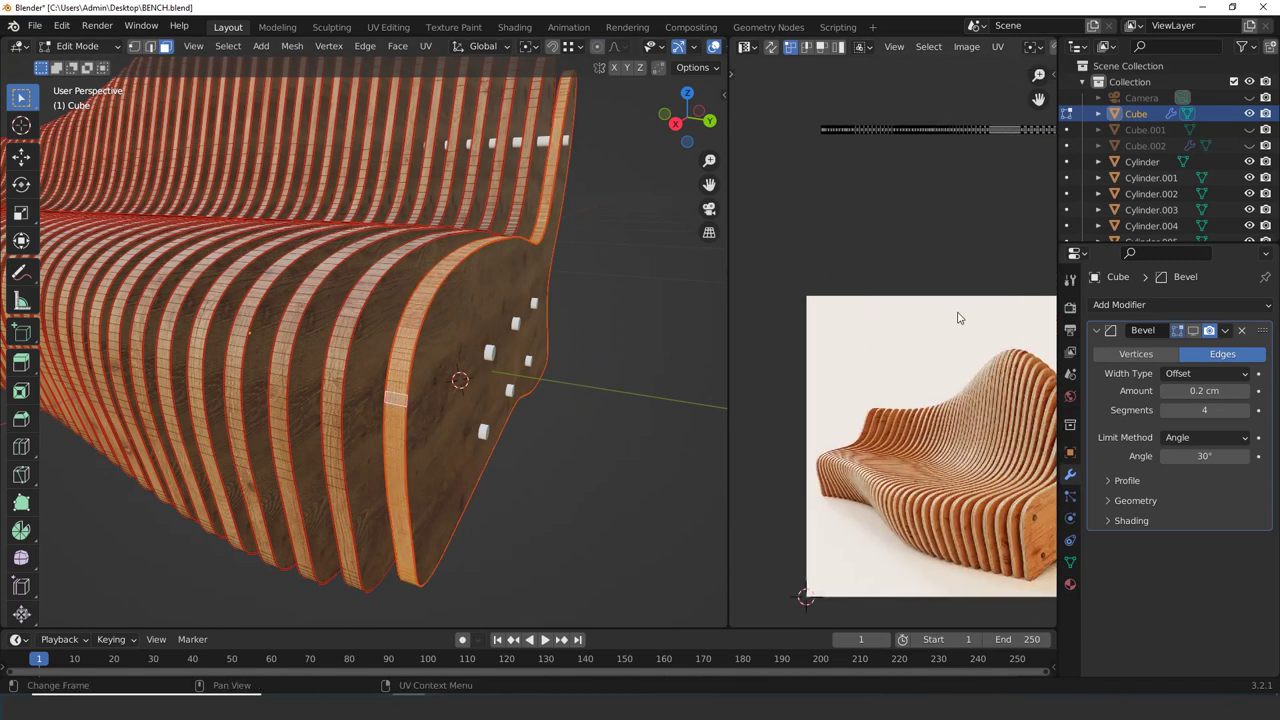
pyautogui.press('g')
pyautogui.click(950, 523)
pyautogui.scroll(4, 481, 461)
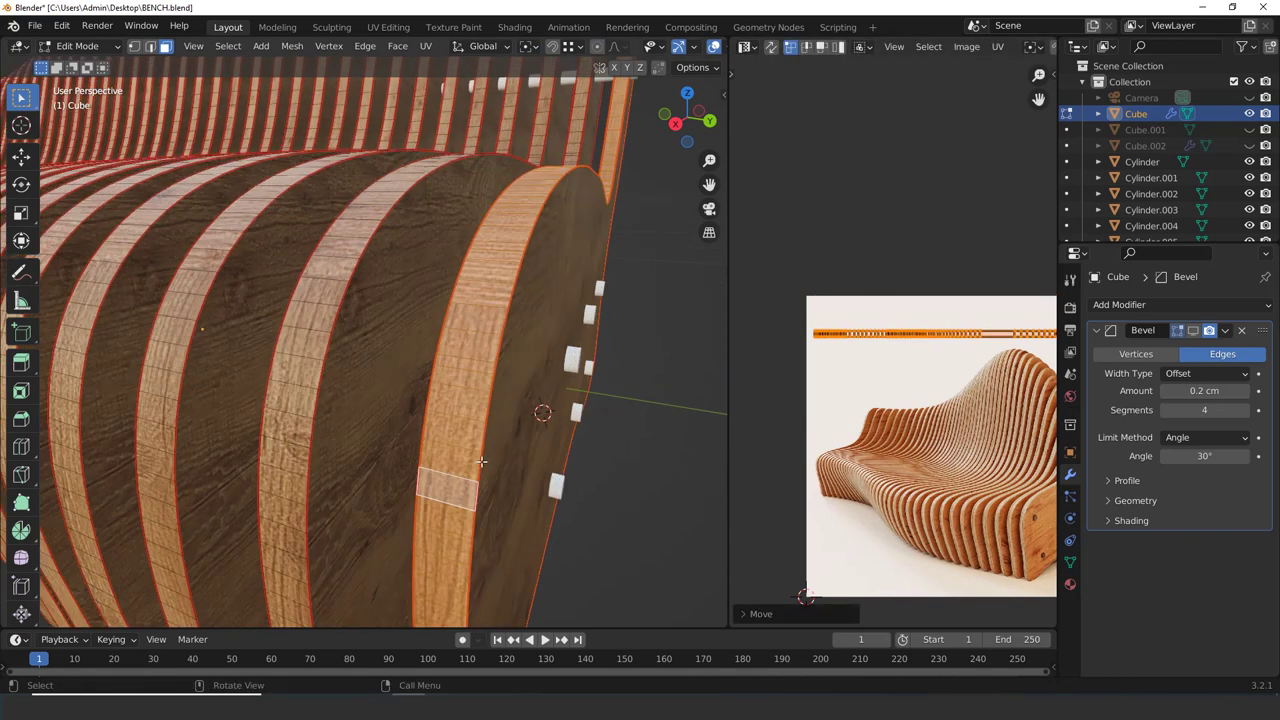
pyautogui.press('Tab')
pyautogui.moveTo(481, 461)
pyautogui.mouseDown(button='middle')
pyautogui.moveTo(476, 480)
pyautogui.moveTo(489, 445)
pyautogui.mouseUp(button='middle')
pyautogui.press('Tab')
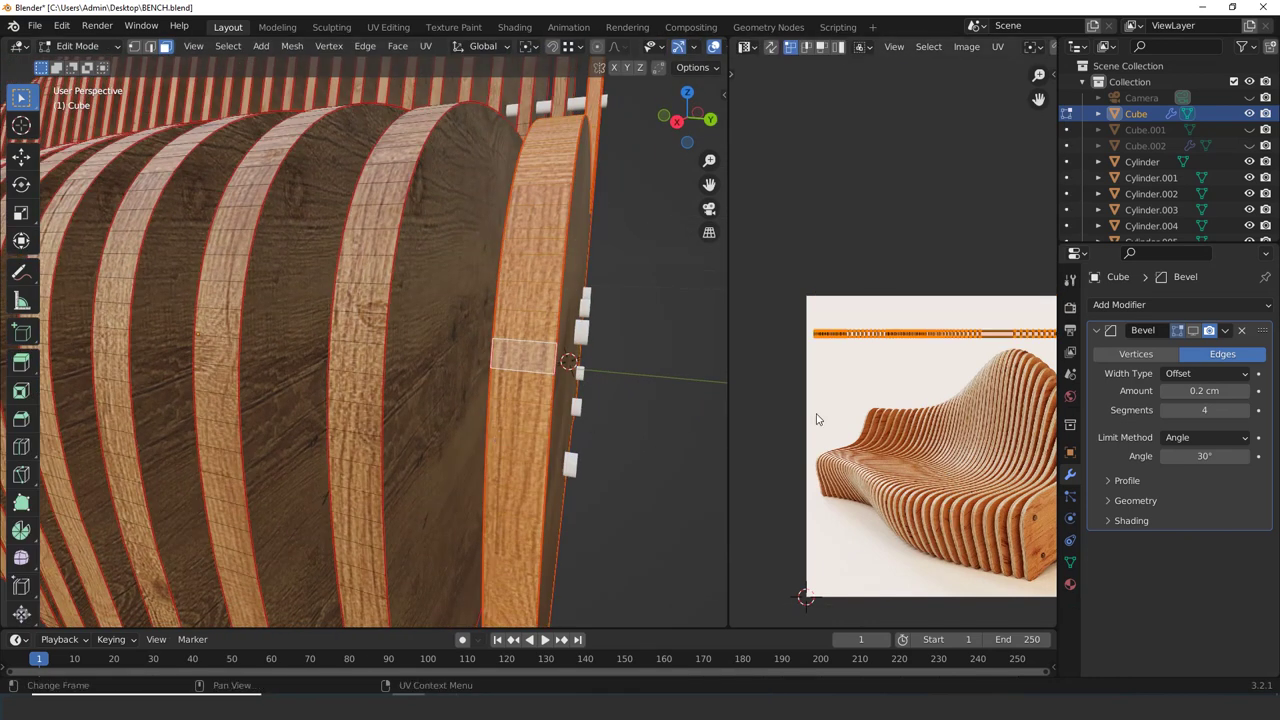
pyautogui.scroll(4, 816, 419)
pyautogui.press('s')
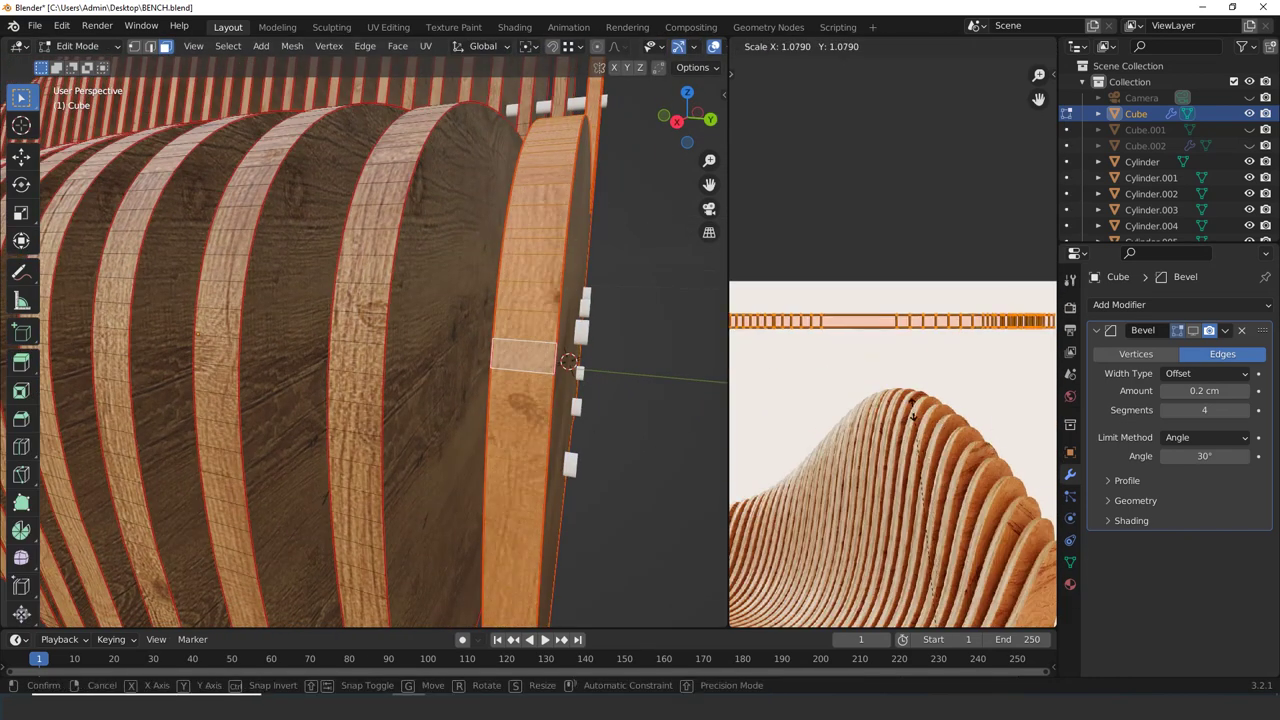
pyautogui.rightClick(915, 506)
pyautogui.scroll(-3, 930, 480)
pyautogui.scroll(1, 1000, 435)
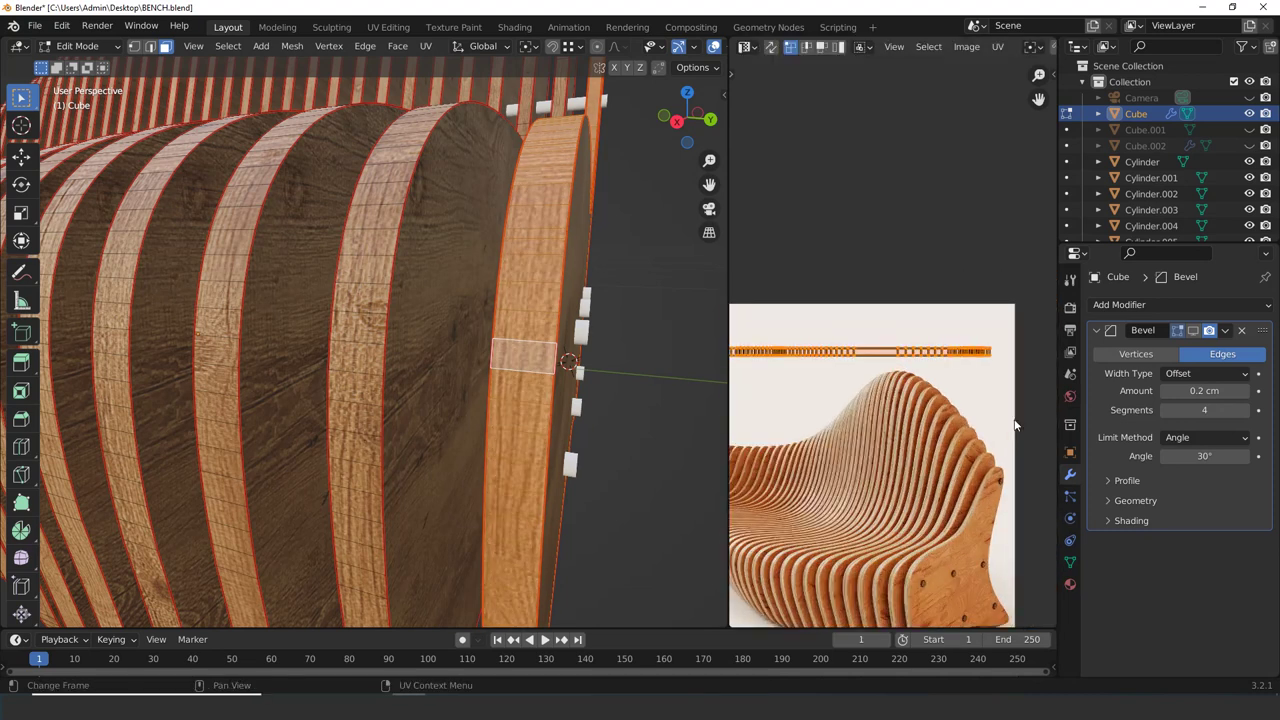
pyautogui.press('s')
pyautogui.rightClick(930, 430)
pyautogui.scroll(-7, 905, 513)
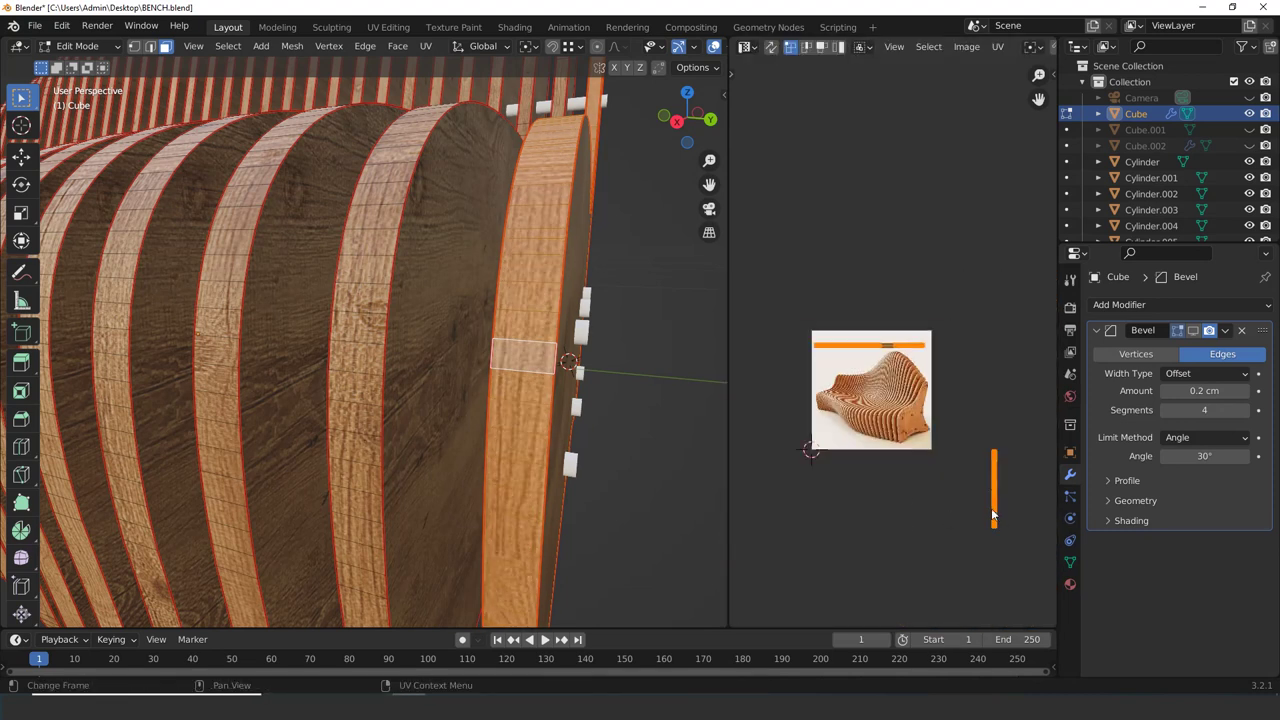
# Deselect the edge-strip UV islands, check the grain in Object Mode, and switch the mesh to vertex selection
pyautogui.scroll(-3, 993, 514)
pyautogui.click(988, 509)
pyautogui.scroll(4, 965, 482)
pyautogui.moveTo(1000, 509); pyautogui.dragTo(934, 481, button='middle')
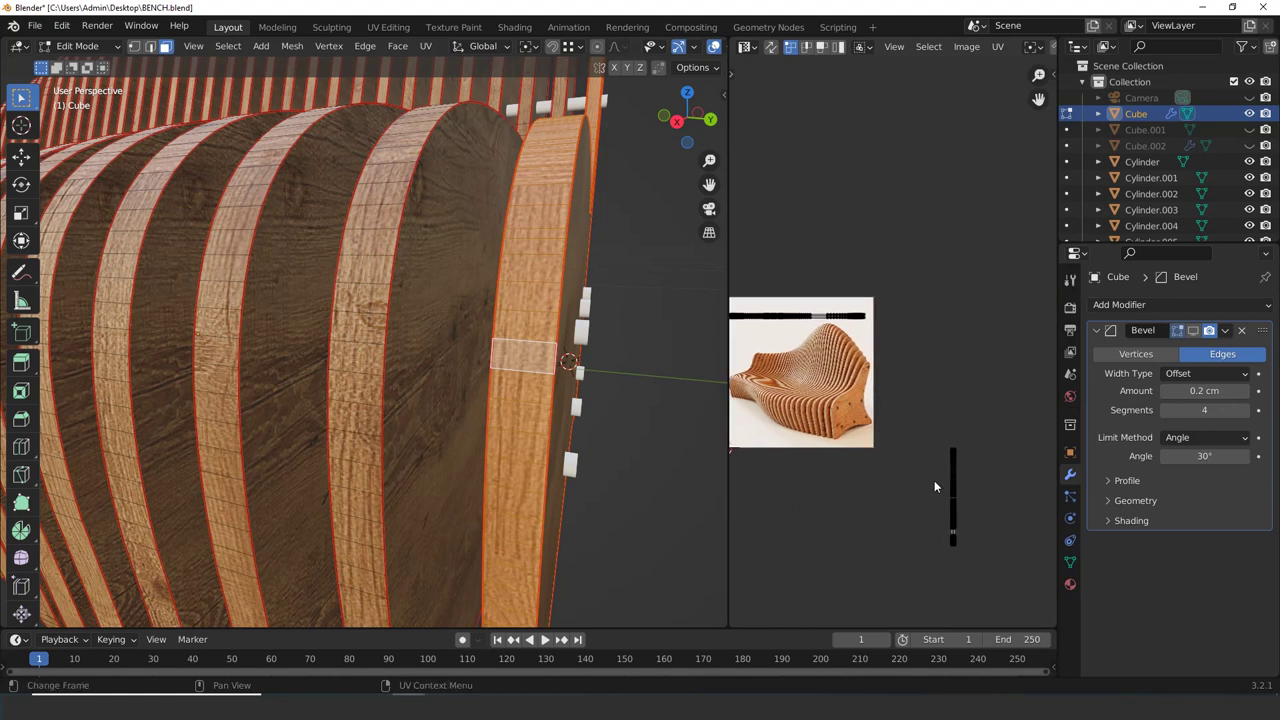
pyautogui.press('Tab')
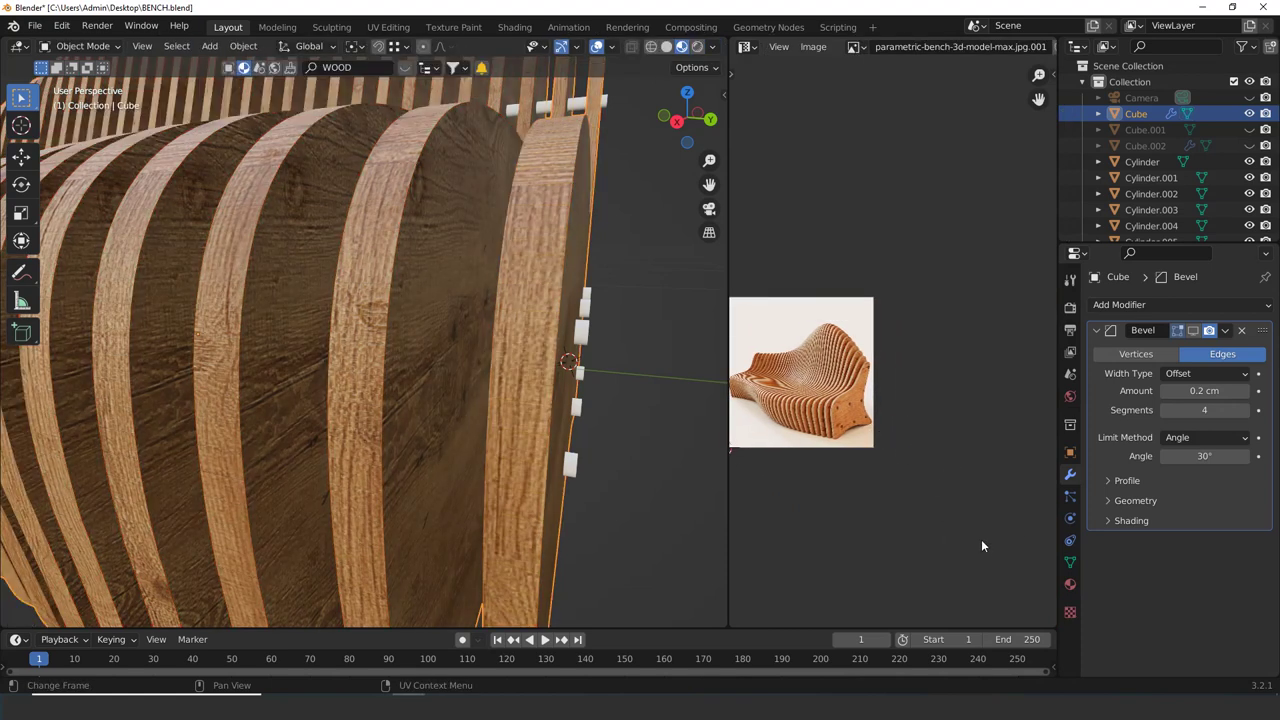
pyautogui.press('Tab')
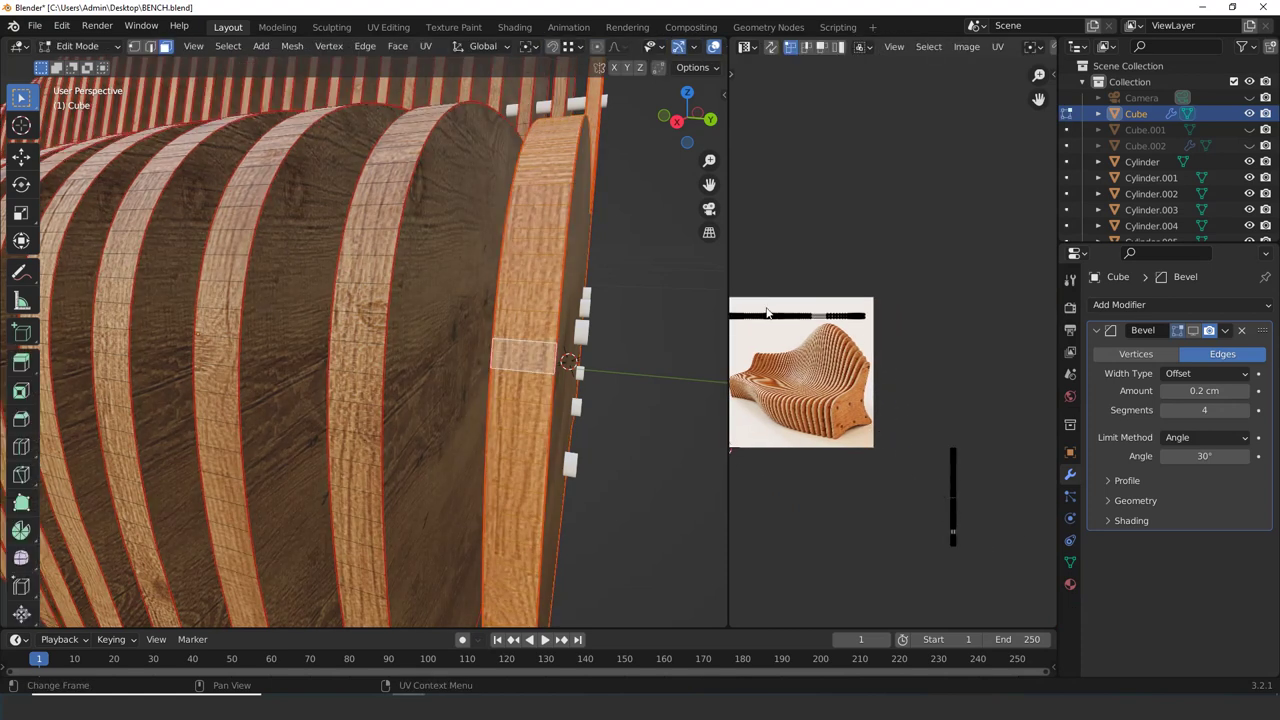
pyautogui.moveTo(765, 308); pyautogui.dragTo(804, 326, button='middle')
pyautogui.press('Tab')
pyautogui.press('Tab')
pyautogui.press('1')
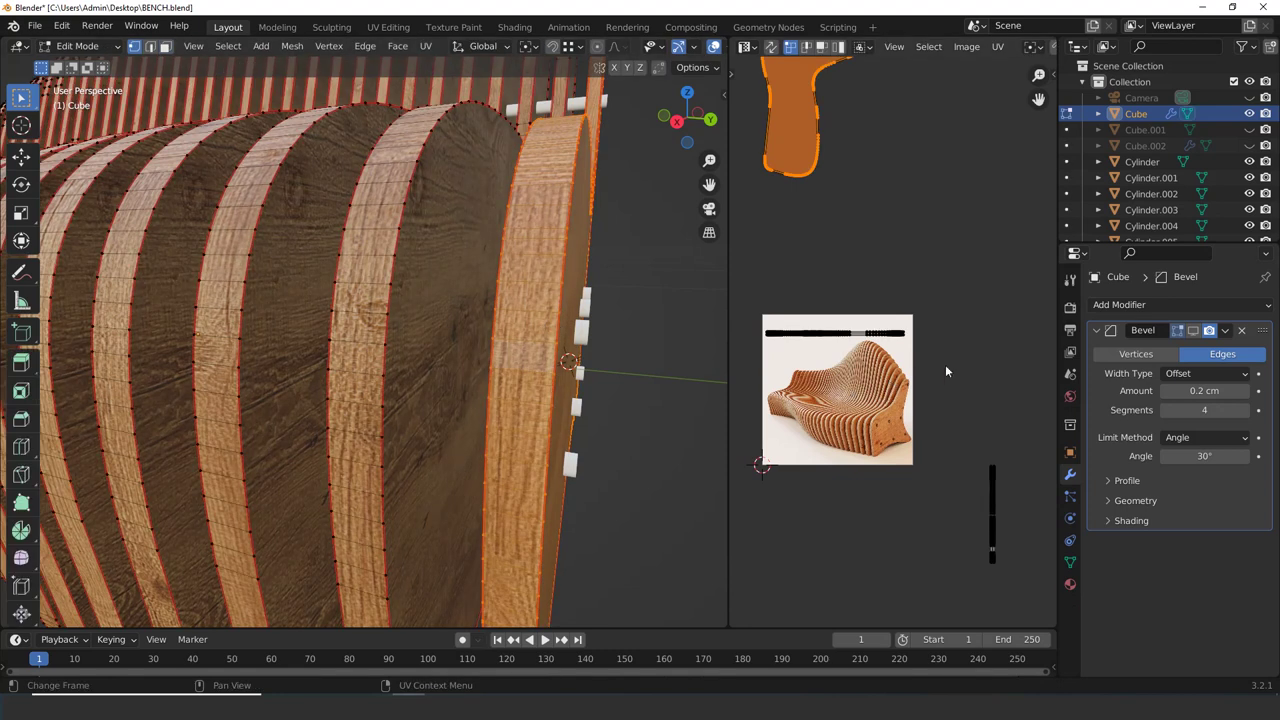
# Move the outer slat's side-face UV island to a spot above the reference image and return to Object Mode
pyautogui.press('g')
pyautogui.click(754, 309)
pyautogui.press('g')
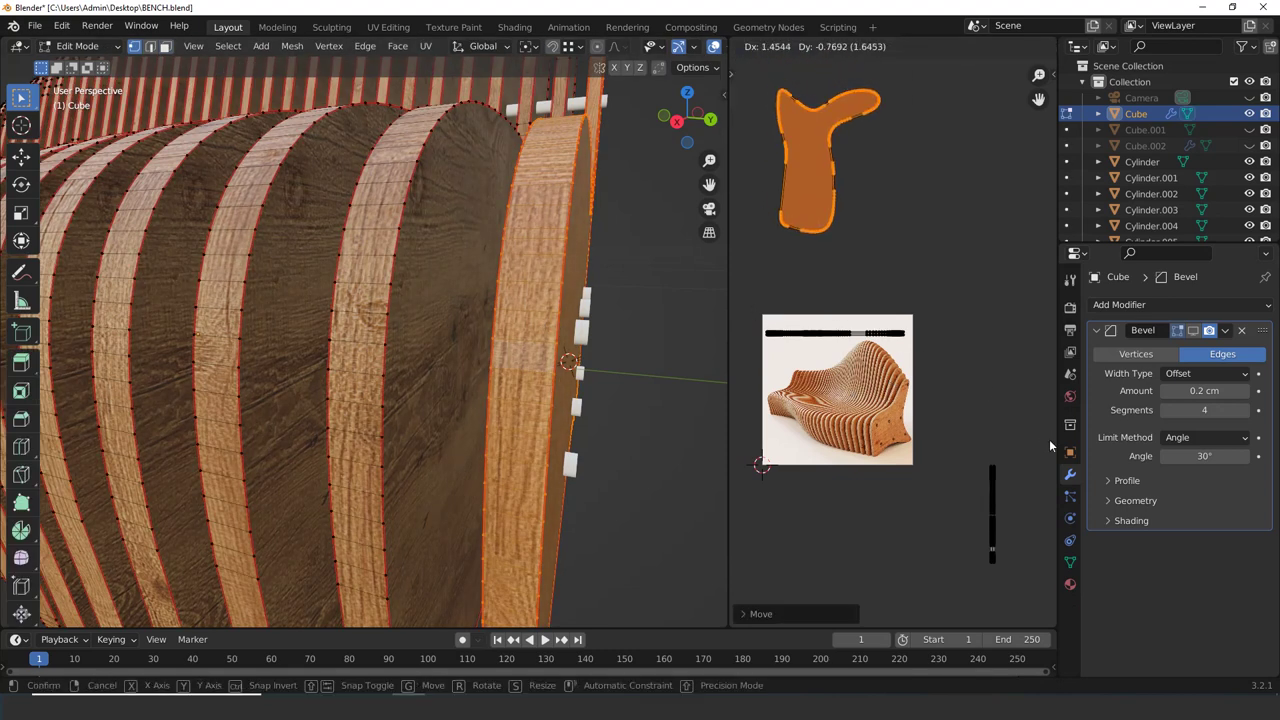
pyautogui.click(1051, 446)
pyautogui.press('Tab')
# Inspect the bench's bolted side, reopen the bench in Edit Mode, clear the UV selection, and switch to face selection
pyautogui.scroll(-3, 580, 393)
pyautogui.moveTo(578, 394); pyautogui.dragTo(500, 418, button='middle')
pyautogui.click(452, 455)
pyautogui.moveTo(452, 460); pyautogui.dragTo(368, 390, button='middle')
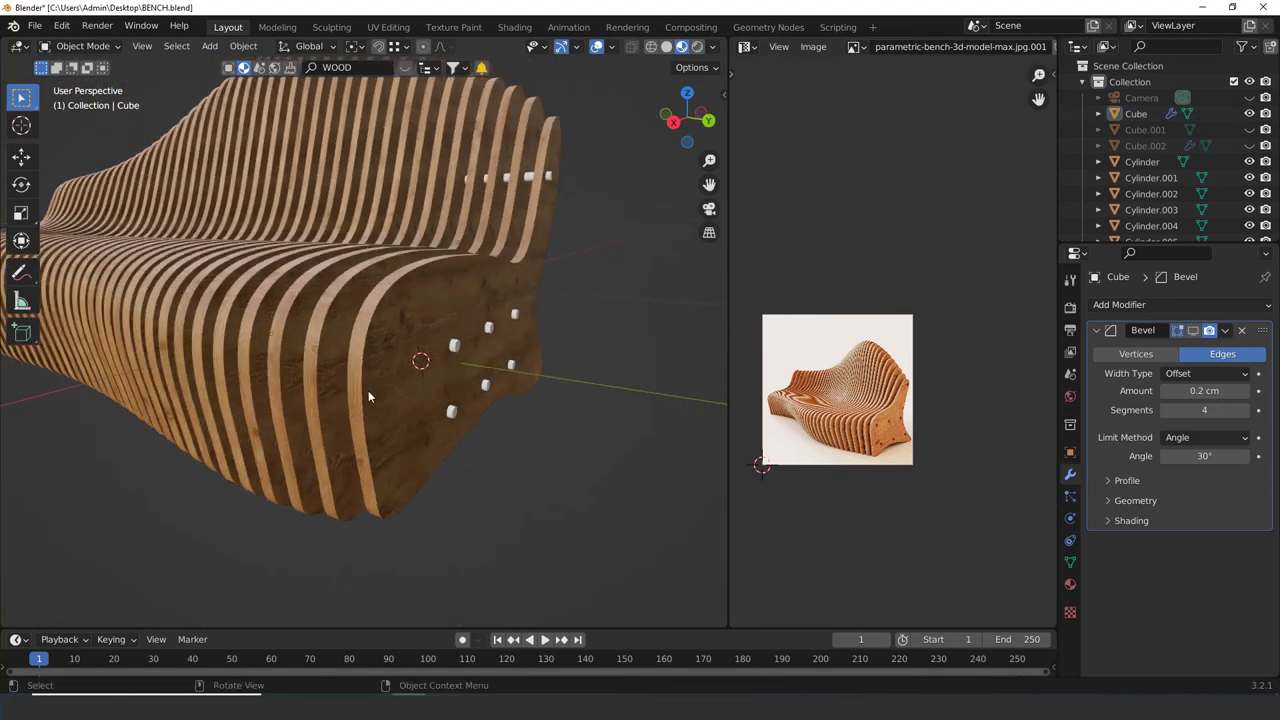
pyautogui.click(364, 383)
pyautogui.press('Tab')
pyautogui.click(911, 424)
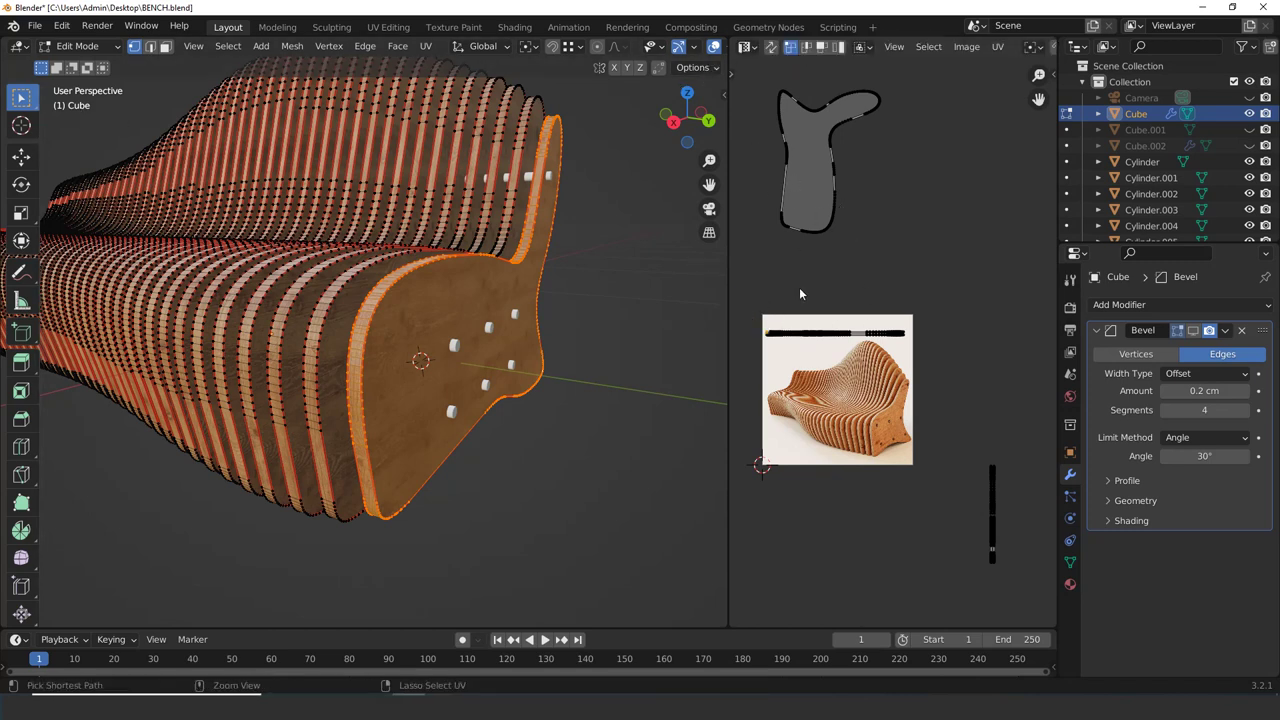
pyautogui.press('3')
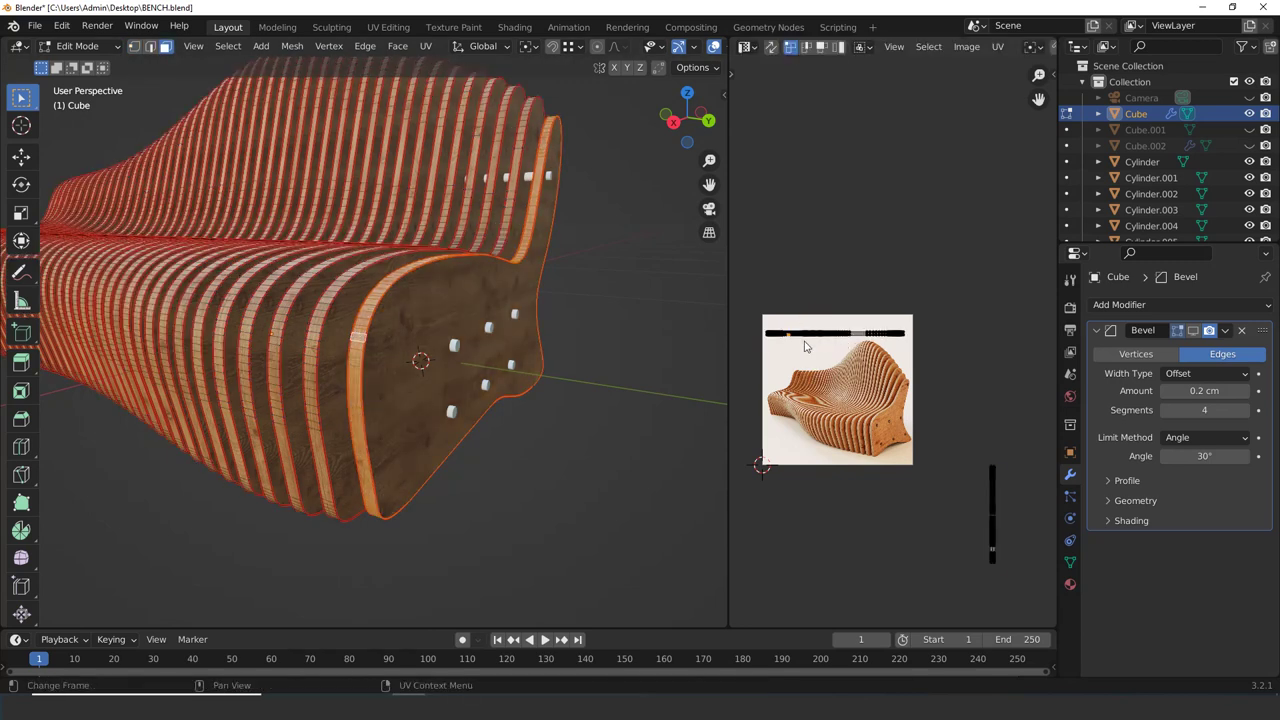
# Move the outer slat's two edge-strip UV islands up, clear of the reference image
pyautogui.press('r')
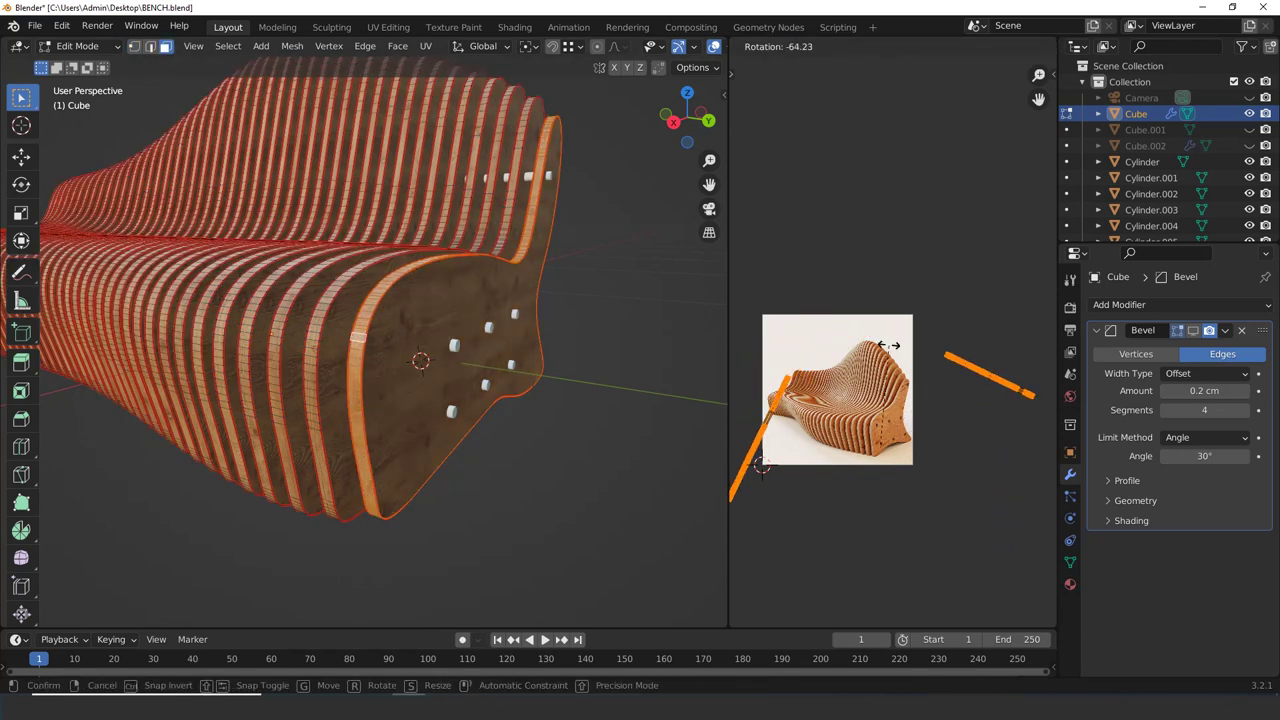
pyautogui.press('Escape')
pyautogui.press('g')
pyautogui.click(998, 564)
pyautogui.press('g')
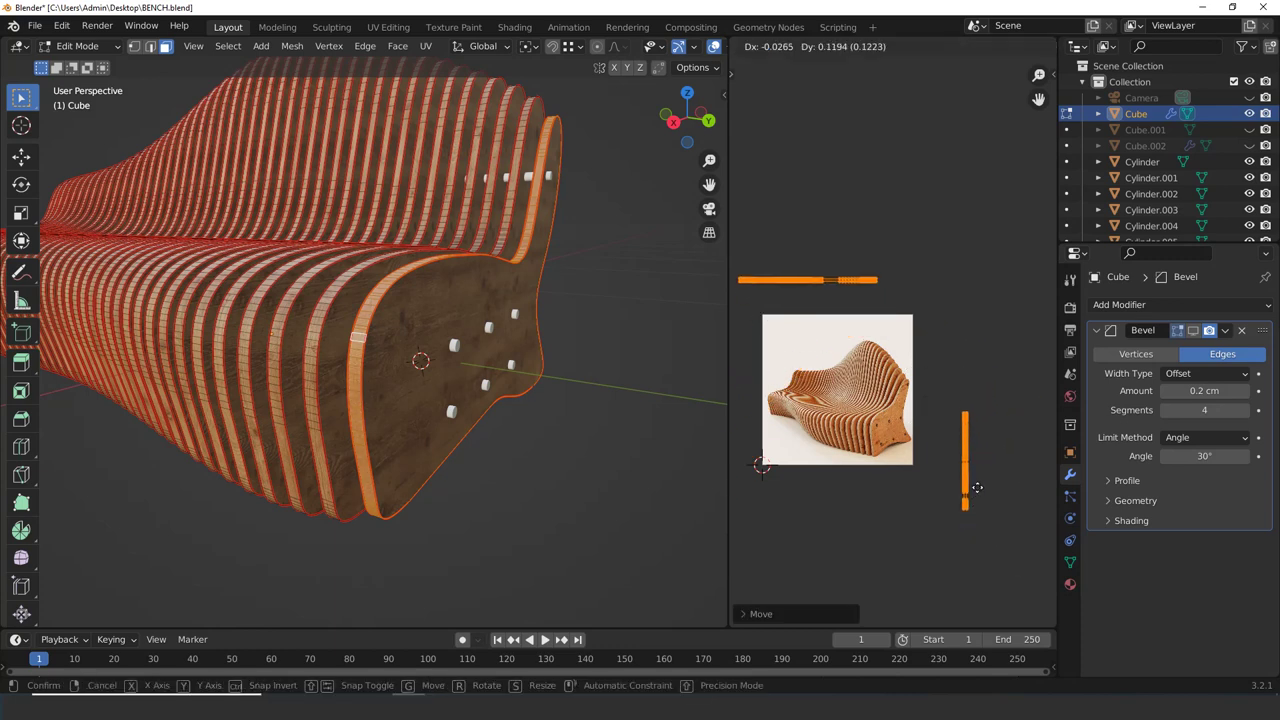
pyautogui.click(974, 452)
# Try to move the lower end of the vertical UV edge strip, and undo the move
pyautogui.click(965, 471)
pyautogui.press('g')
pyautogui.click(1000, 489)
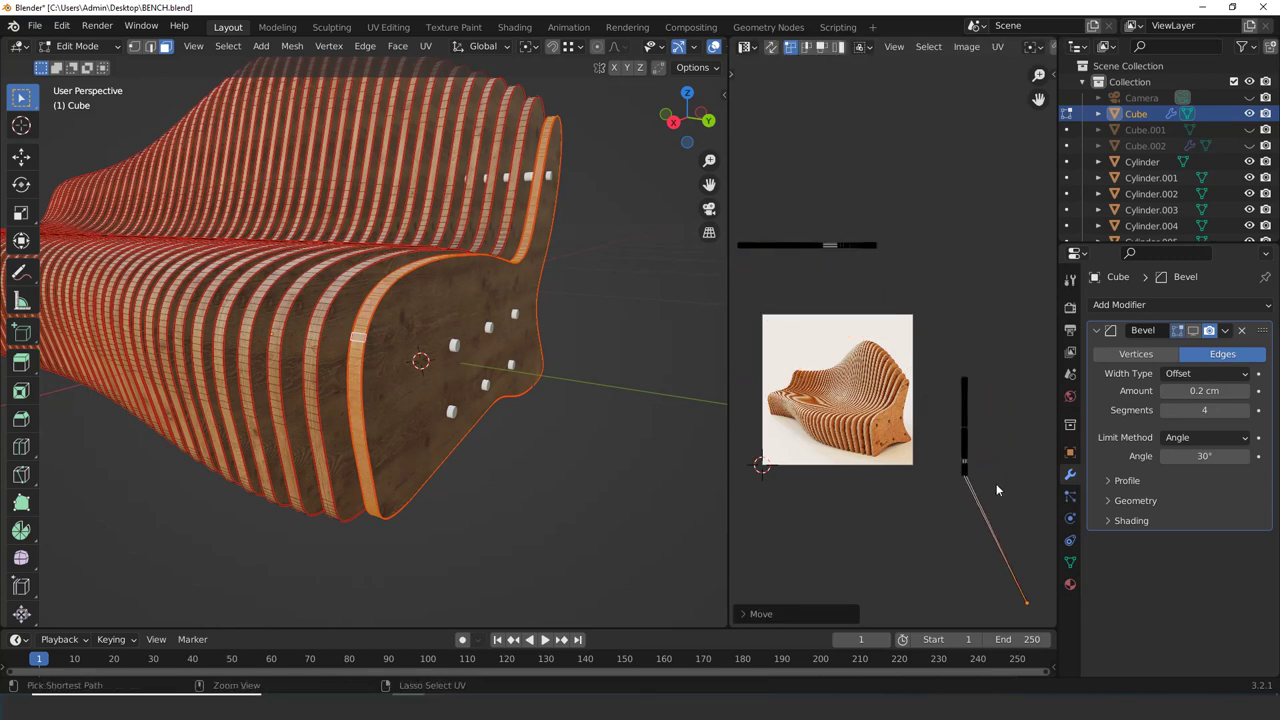
pyautogui.hotkey('ctrl', 'z')
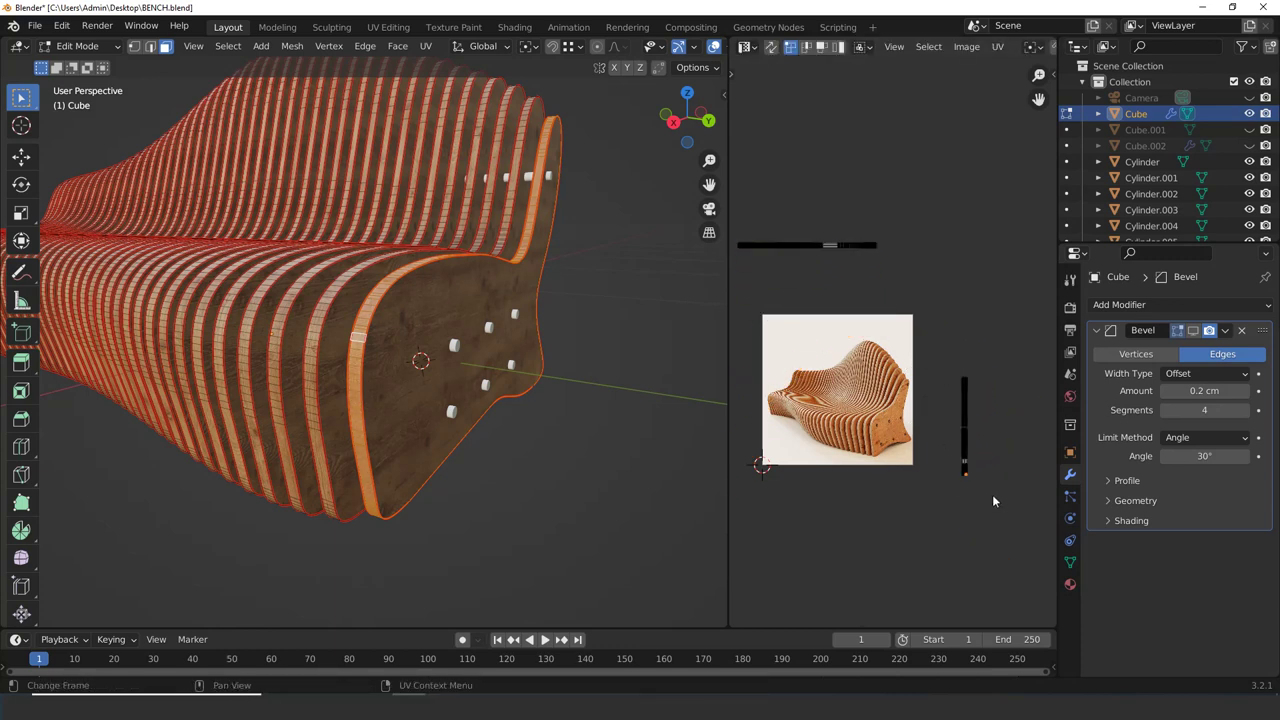
# Try UV sync selection with different selection modes, leaving sync off and vertex selection active
pyautogui.click(772, 48)
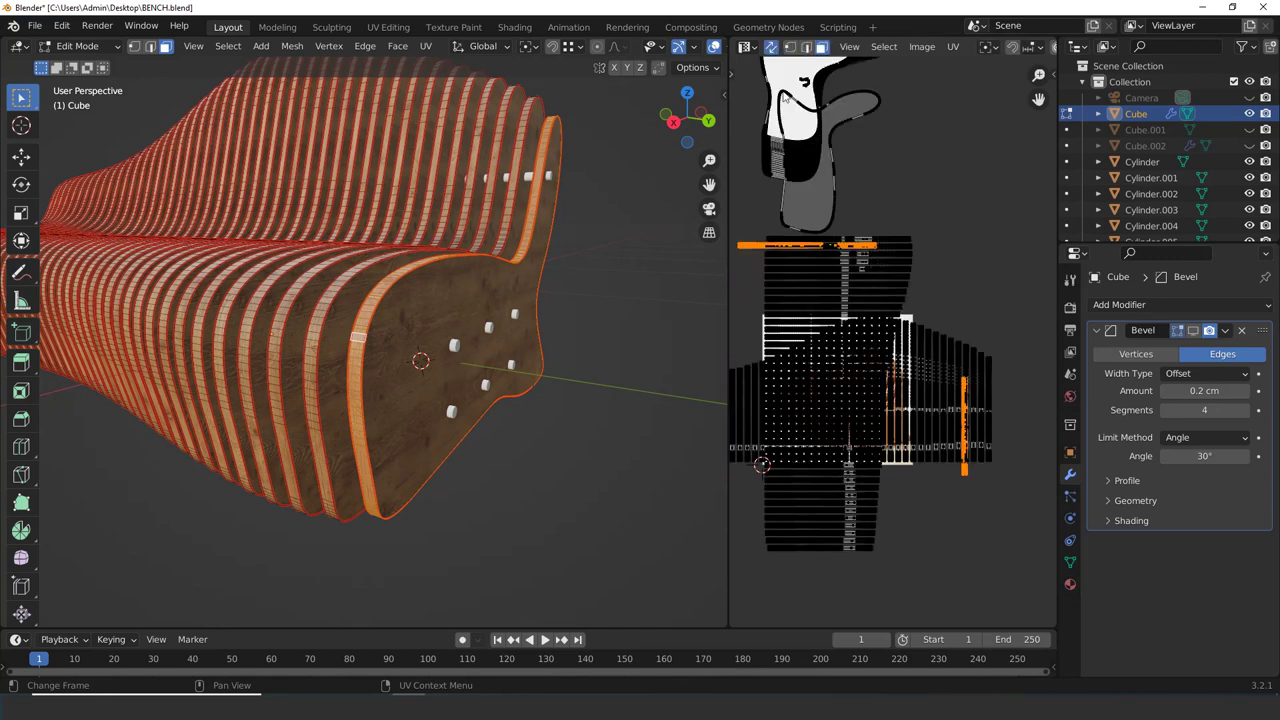
pyautogui.click(790, 48)
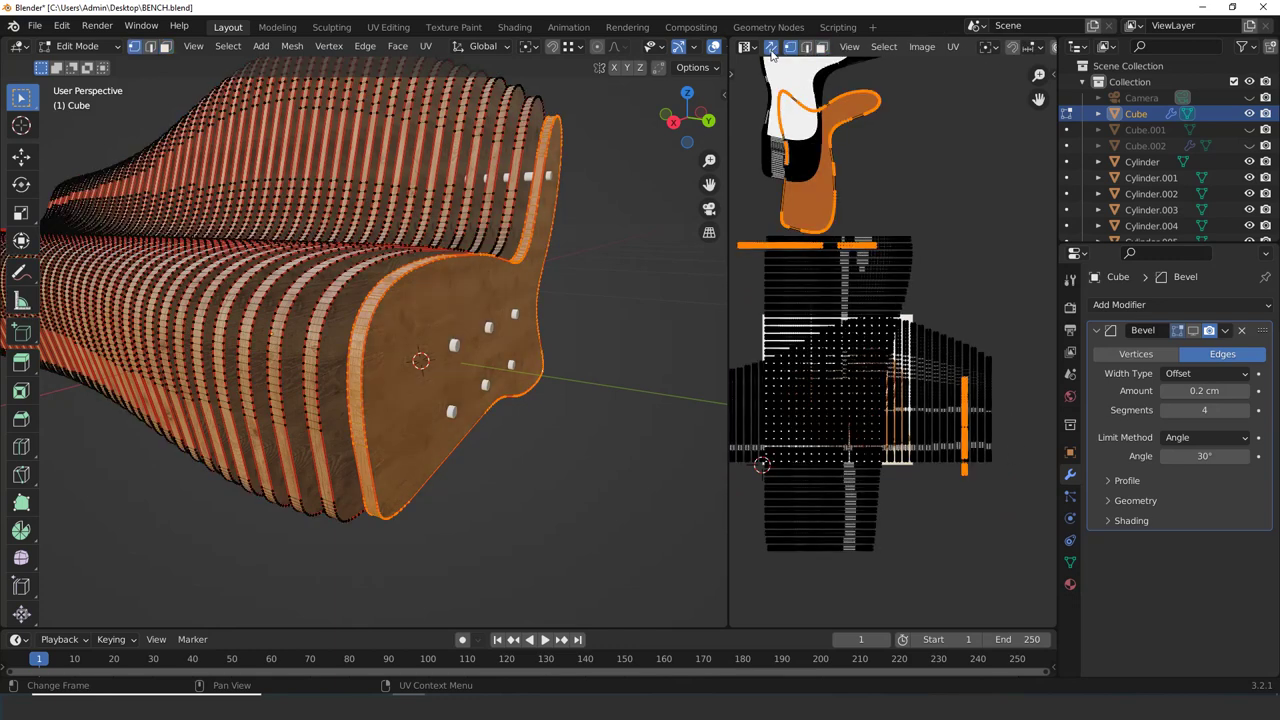
pyautogui.click(771, 49)
pyautogui.click(822, 48)
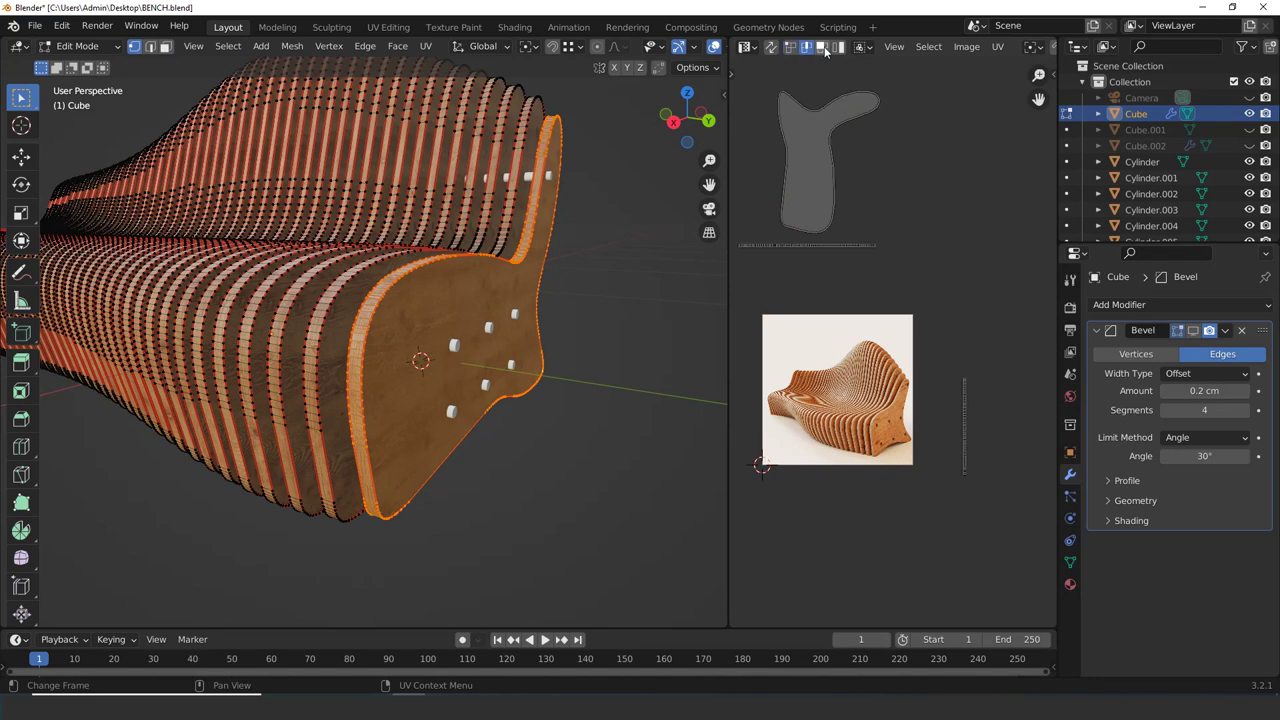
pyautogui.click(822, 48)
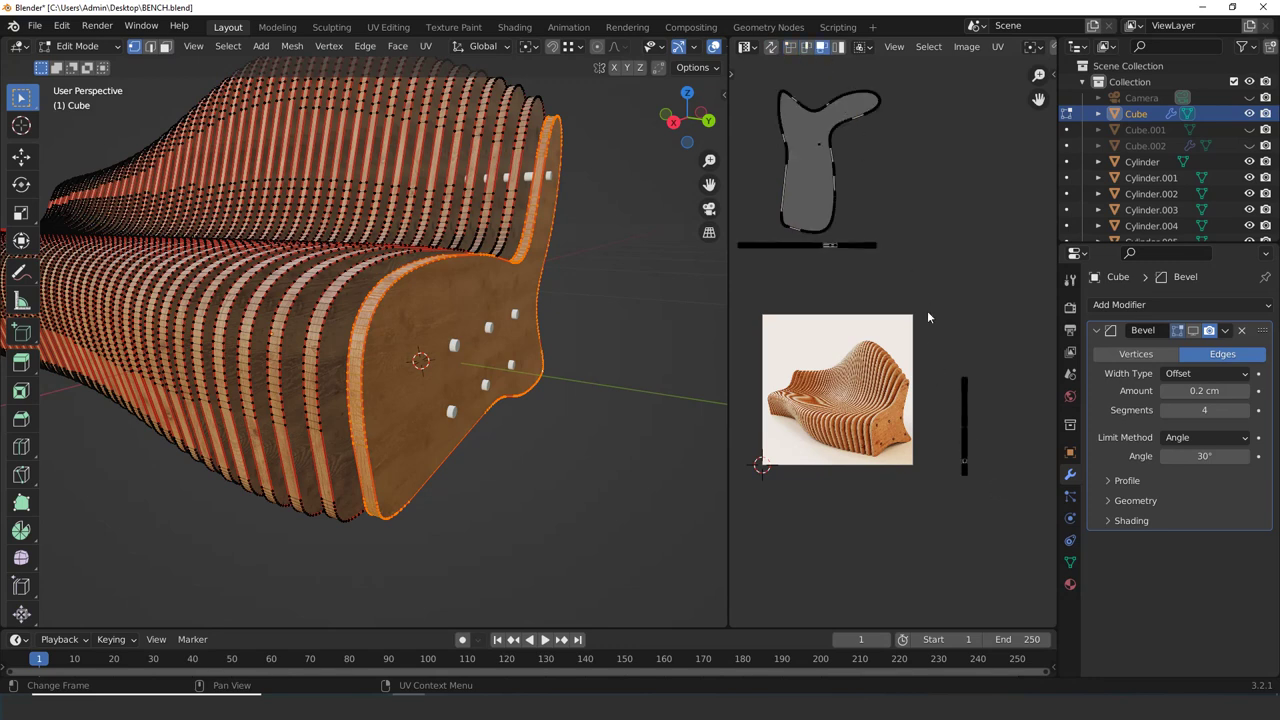
pyautogui.click(774, 48)
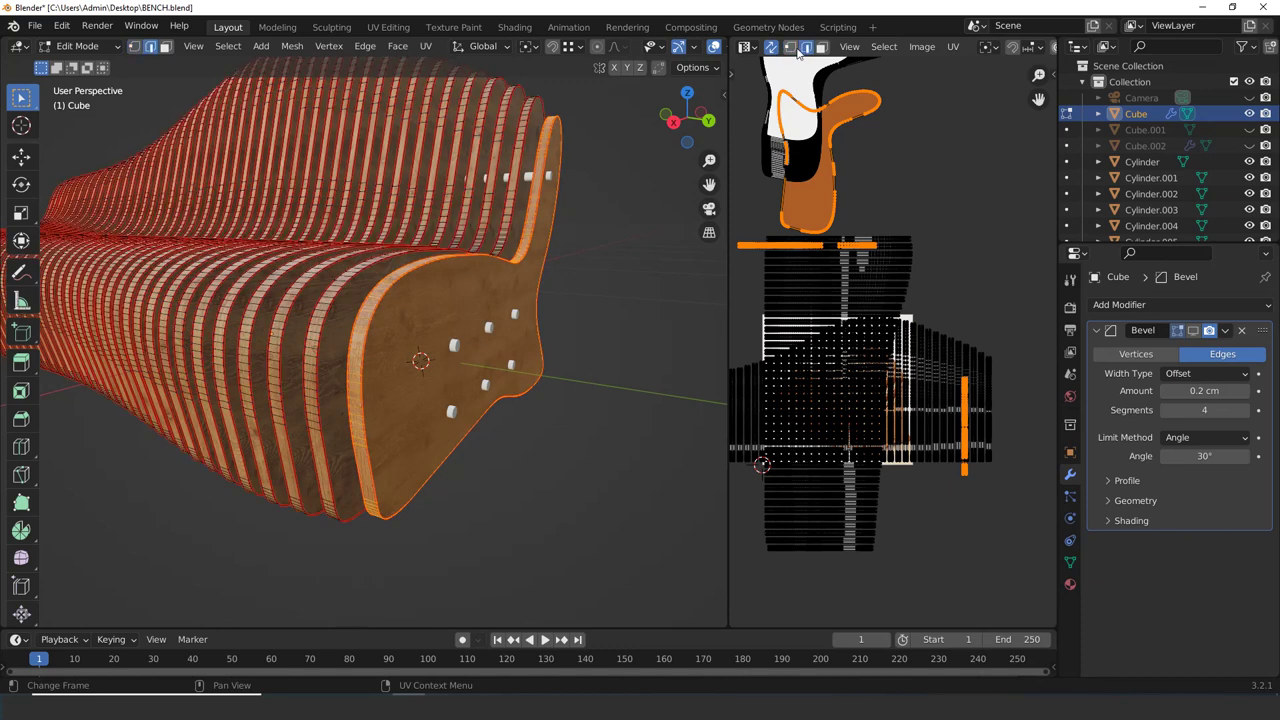
pyautogui.click(772, 48)
pyautogui.click(745, 48)
pyautogui.click(745, 51)
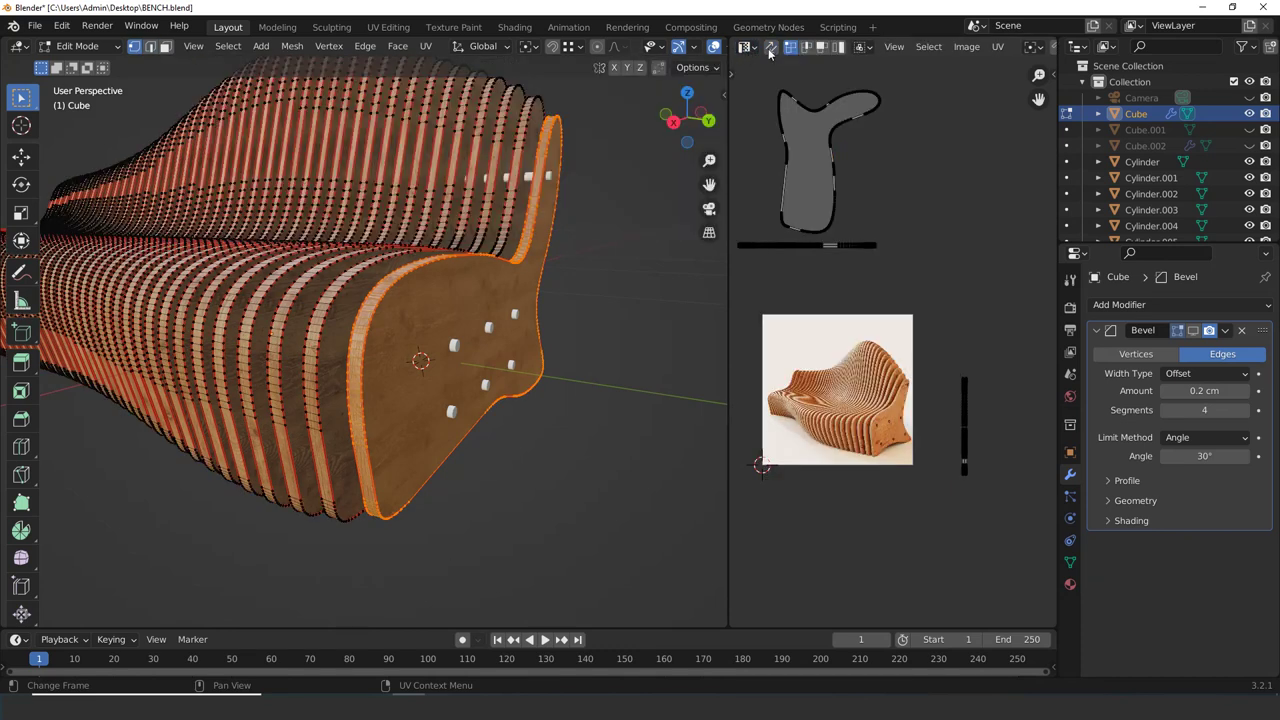
# Select the vertical edge-strip UV island and move it to the reference image's upper-right corner, checking the bench texture in Object Mode
pyautogui.scroll(3, 797, 113)
pyautogui.scroll(-2, 790, 117)
pyautogui.press('t')
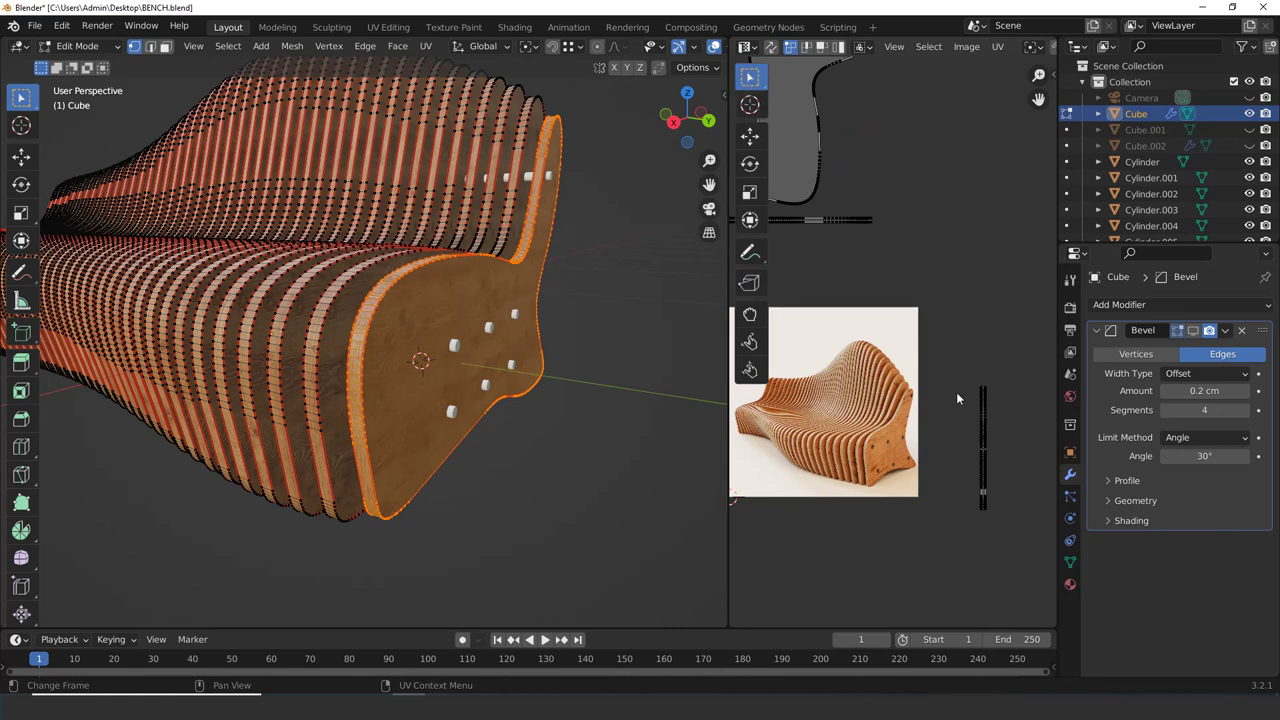
pyautogui.moveTo(1012, 505); pyautogui.dragTo(1004, 527)
pyautogui.press('t')
pyautogui.scroll(3, 828, 172)
pyautogui.scroll(3, 402, 373)
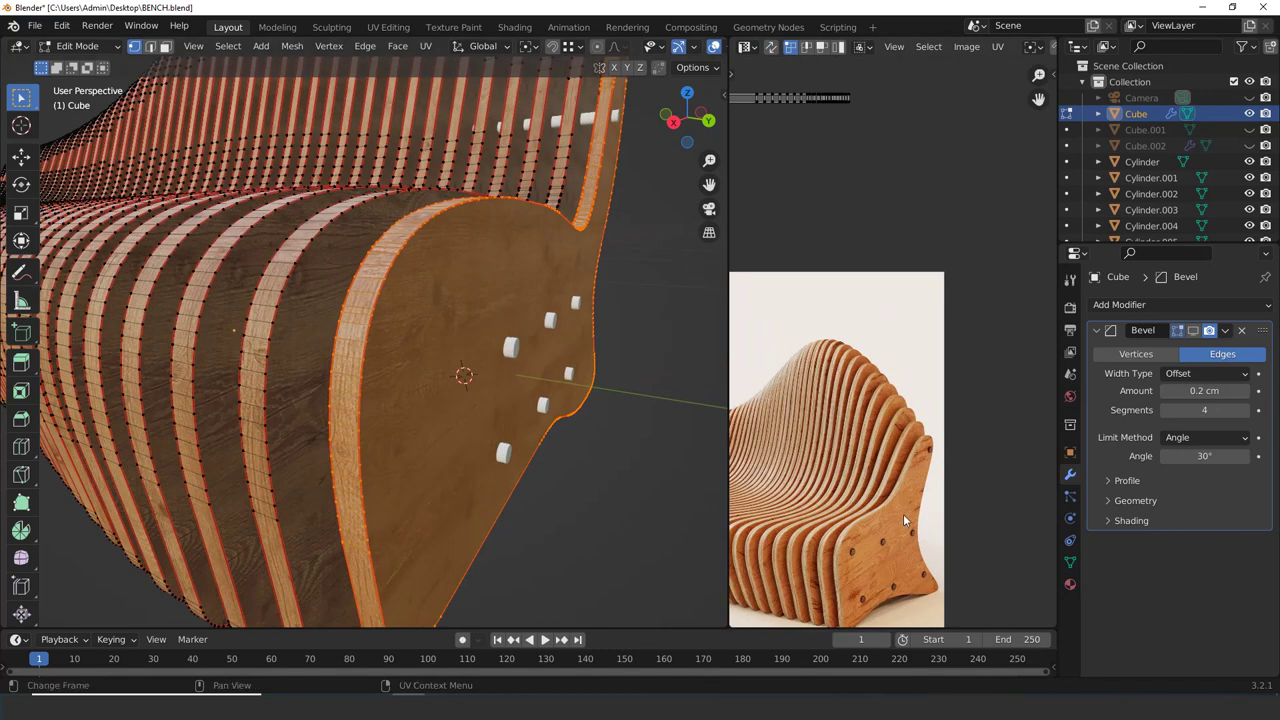
pyautogui.press('Tab')
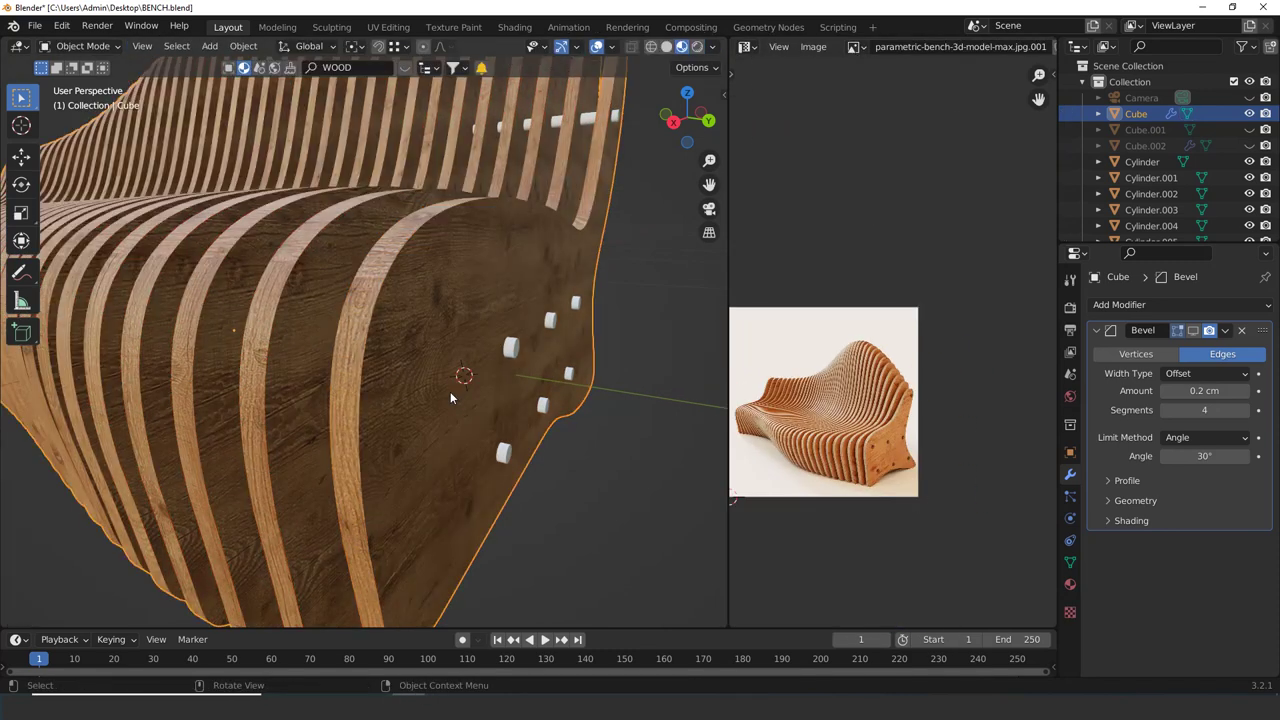
pyautogui.press('Tab')
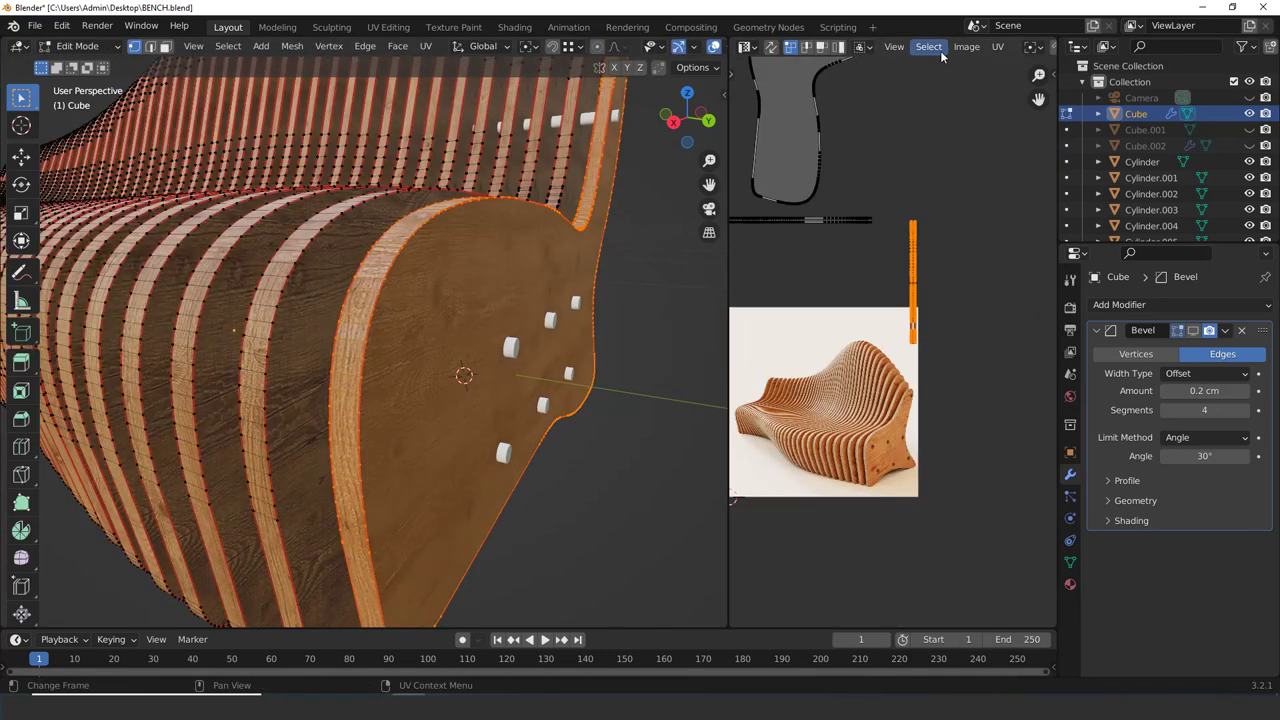
# Display the antiqua_linha_naturale wood diffuse image behind the UV islands instead of the bench reference picture
pyautogui.hscroll(4, 941, 50)
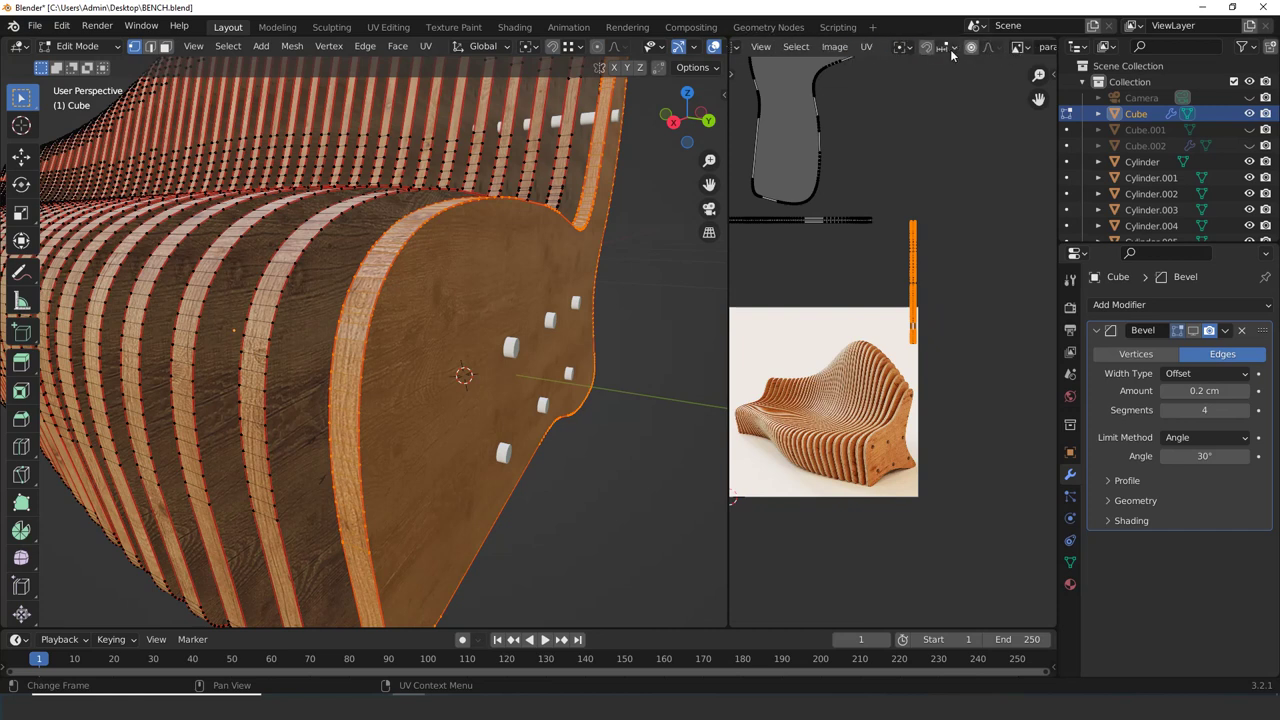
pyautogui.click(904, 47)
pyautogui.hscroll(3, 908, 53)
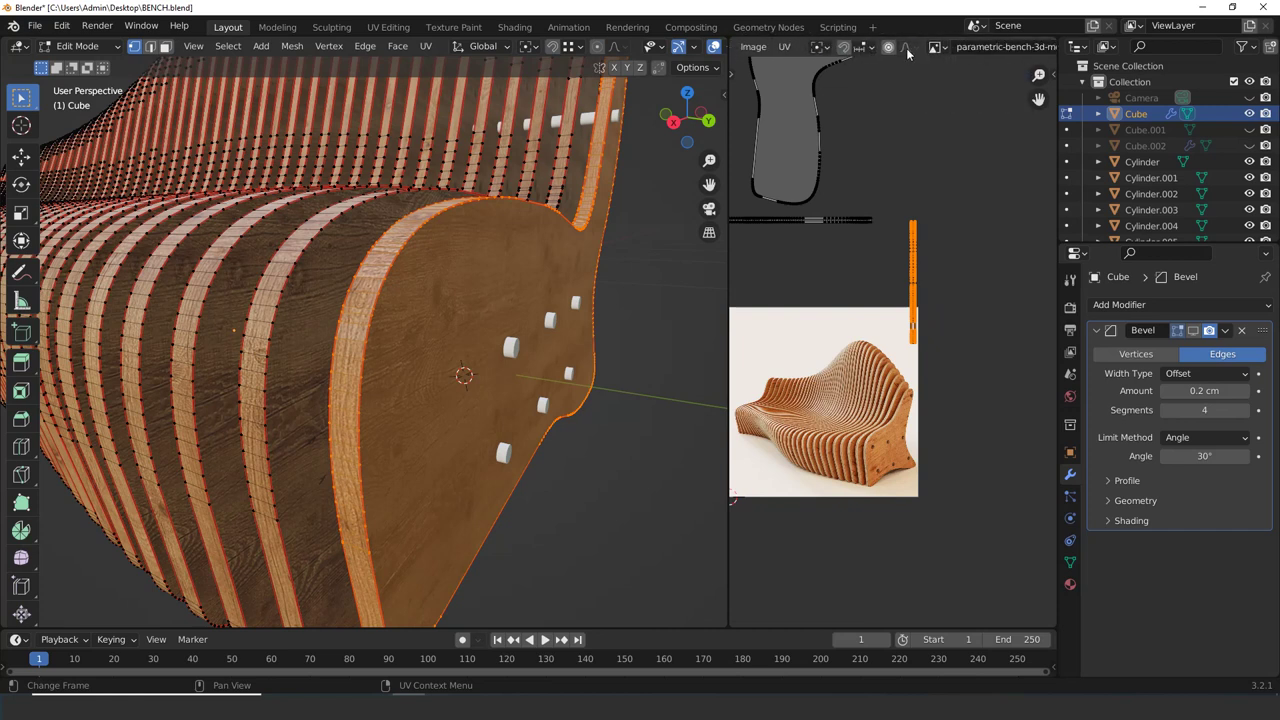
pyautogui.click(934, 47)
pyautogui.click(966, 88)
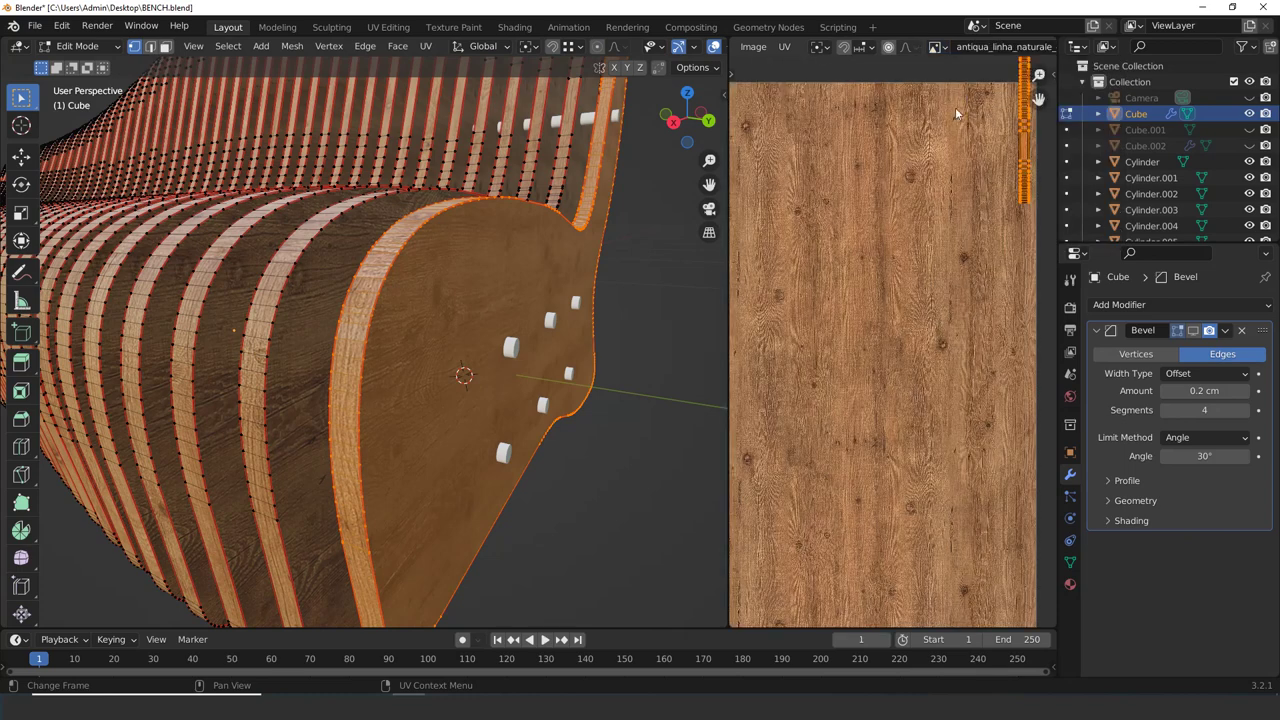
# Move the selected vertical edge-strip UV island onto the wood texture and scale it down uniformly
pyautogui.scroll(-3, 850, 360)
pyautogui.scroll(4, 880, 320)
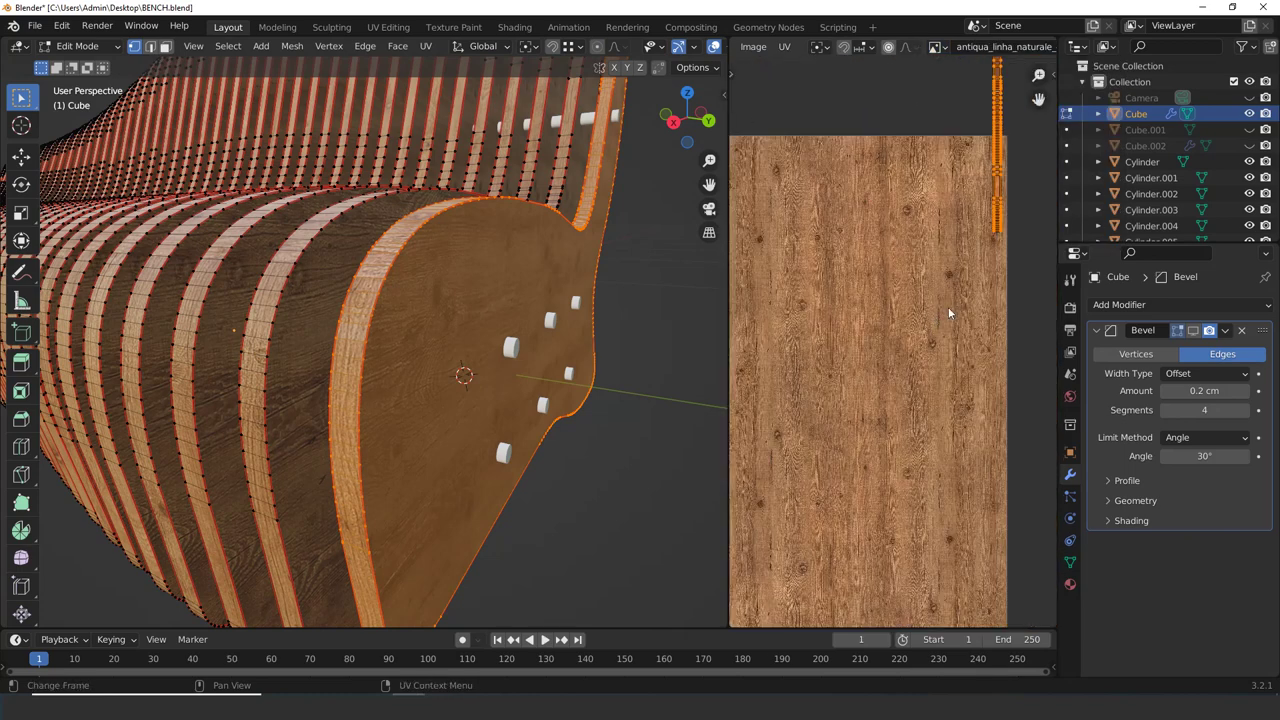
pyautogui.scroll(-1, 957, 276)
pyautogui.moveTo(957, 276); pyautogui.dragTo(932, 322, button='middle')
pyautogui.scroll(4, 927, 290)
pyautogui.press('g')
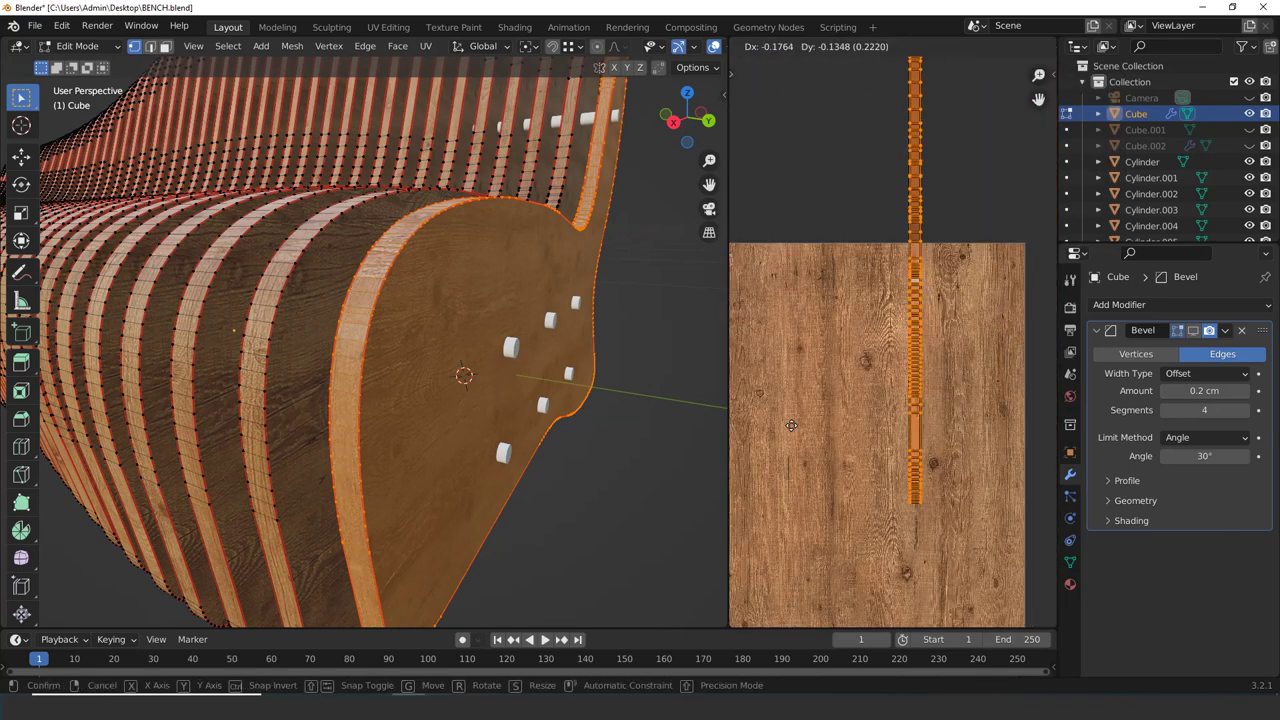
pyautogui.click(1036, 576)
pyautogui.press('s')
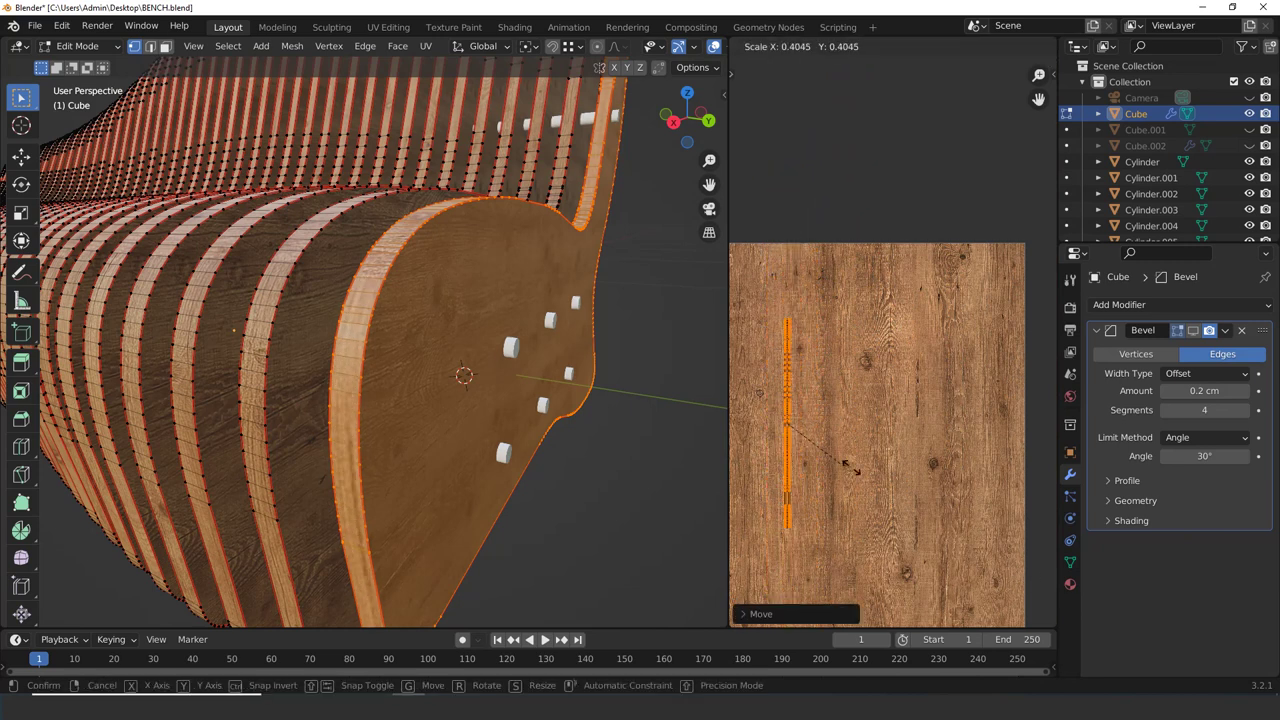
pyautogui.click(877, 472)
# Widen the vertical edge-strip UV island along X to more than twice its width
pyautogui.scroll(5, 875, 424)
pyautogui.keyDown('shift'); pyautogui.moveTo(855, 430); pyautogui.dragTo(986, 387, button='middle'); pyautogui.keyUp('shift')
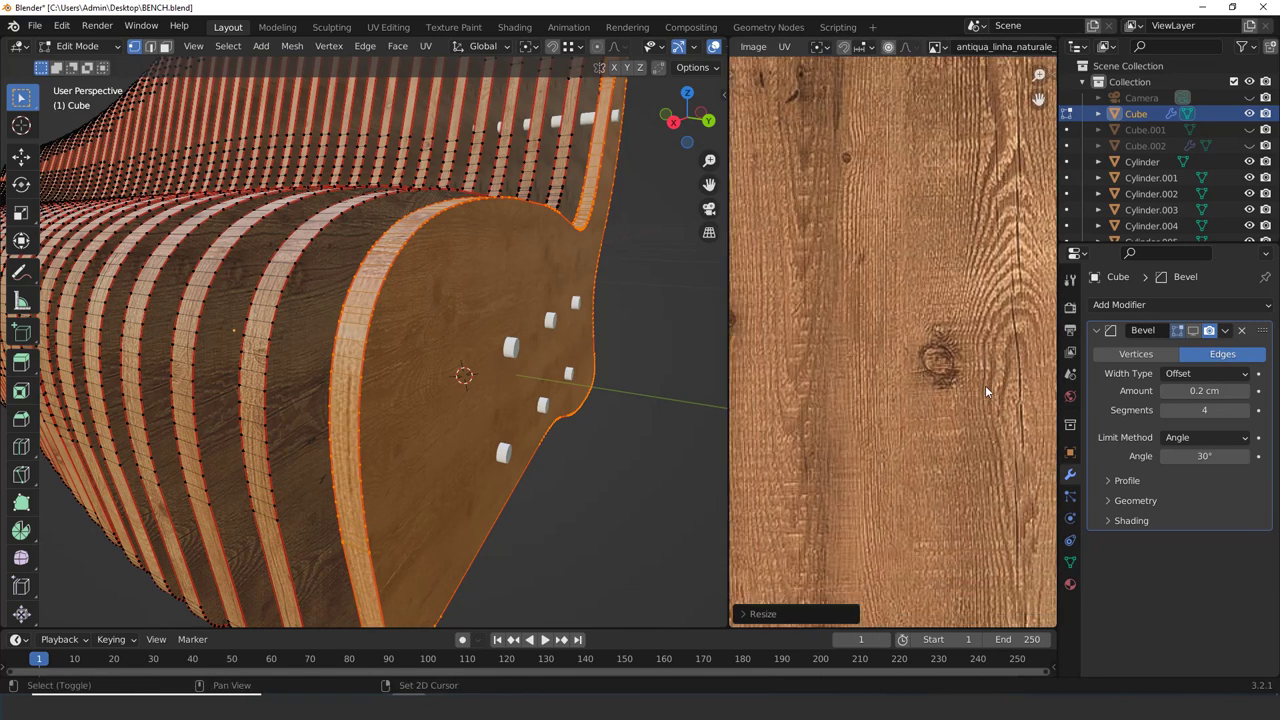
pyautogui.scroll(-3, 896, 377)
pyautogui.scroll(1, 854, 375)
pyautogui.press('s')
pyautogui.press('x')
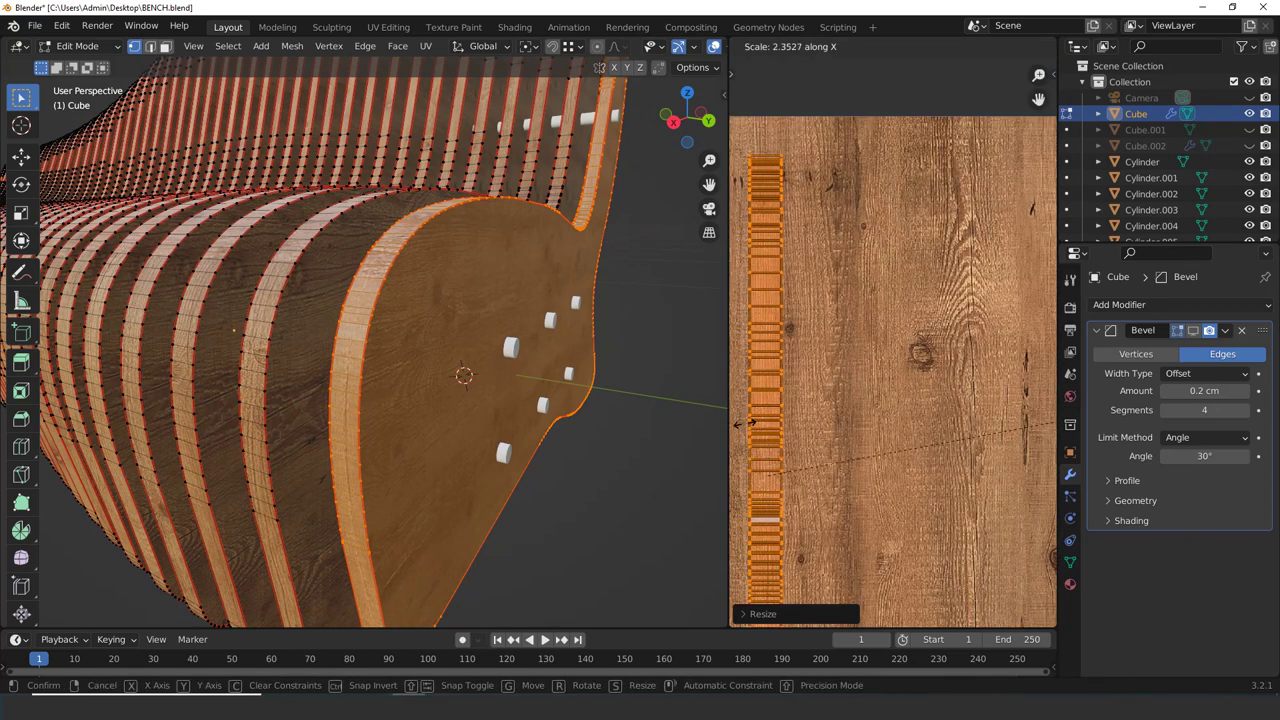
pyautogui.click(789, 427)
# Examine the wood grain on the outer slat's edge up close in Object Mode
pyautogui.press('Tab')
pyautogui.moveTo(496, 406); pyautogui.dragTo(524, 245, button='middle')
pyautogui.scroll(2, 502, 446)
pyautogui.scroll(-2, 516, 286)
pyautogui.keyDown('shift'); pyautogui.moveTo(524, 245); pyautogui.dragTo(479, 429, button='middle'); pyautogui.keyUp('shift')
pyautogui.scroll(4, 524, 406)
pyautogui.scroll(-2, 400, 325)
pyautogui.scroll(1, 398, 331)
pyautogui.scroll(-1, 398, 332)
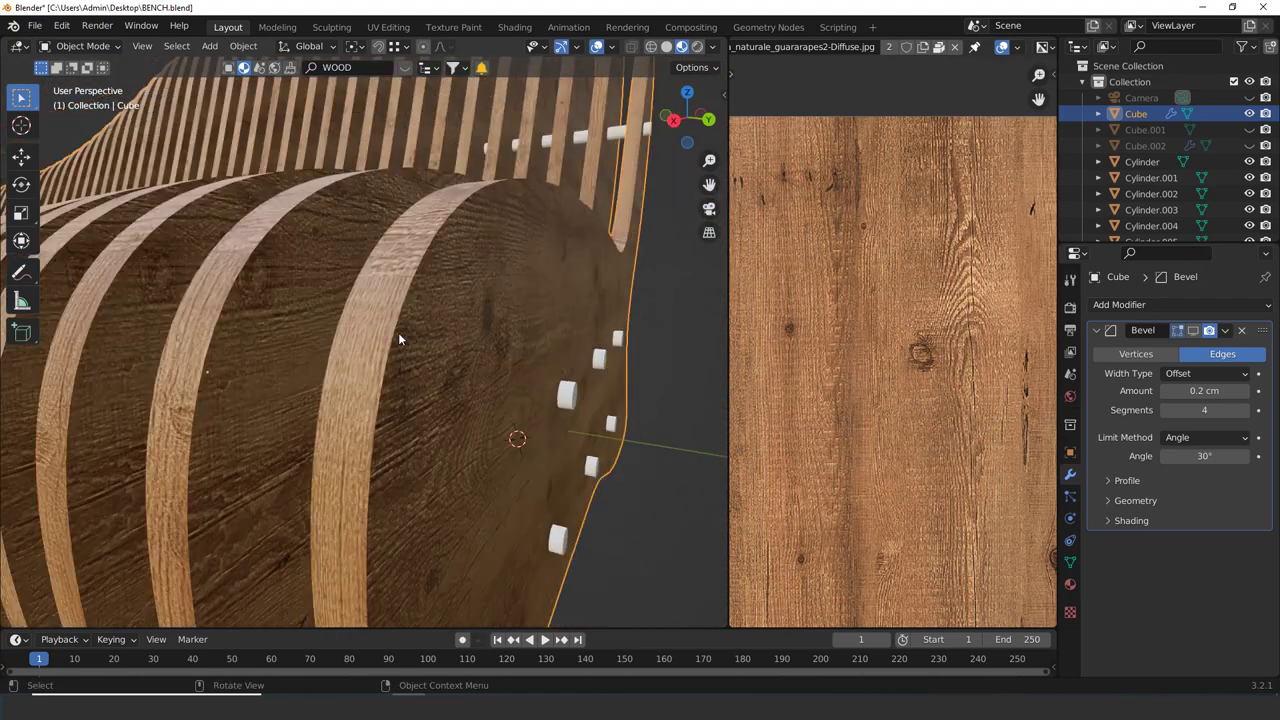
# Move the horizontal edge-strip UV island onto the wood texture, rotate it upright beside the other strip, and check the slat in Object Mode
pyautogui.press('Tab')
pyautogui.scroll(-3, 743, 304)
pyautogui.scroll(-4, 843, 392)
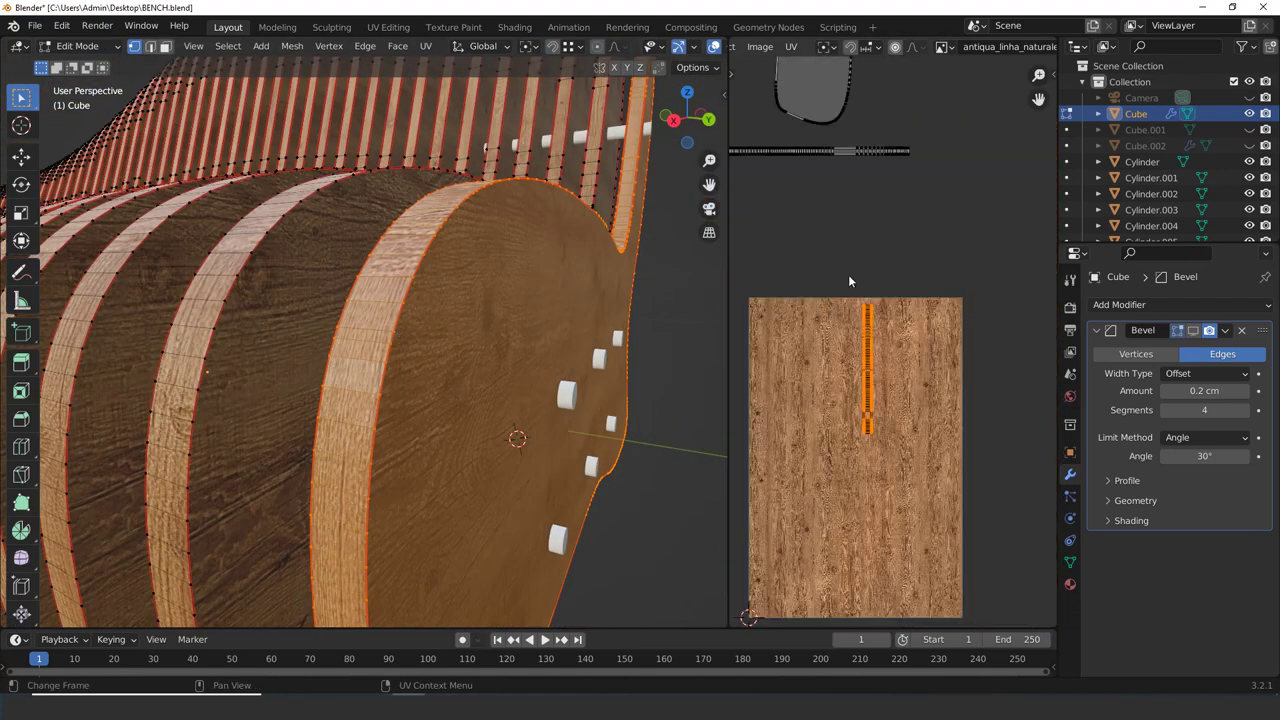
pyautogui.scroll(-2, 930, 214)
pyautogui.moveTo(935, 211); pyautogui.dragTo(993, 239, button='middle')
pyautogui.scroll(1, 993, 245)
pyautogui.moveTo(992, 283); pyautogui.dragTo(816, 226)
pyautogui.press('g')
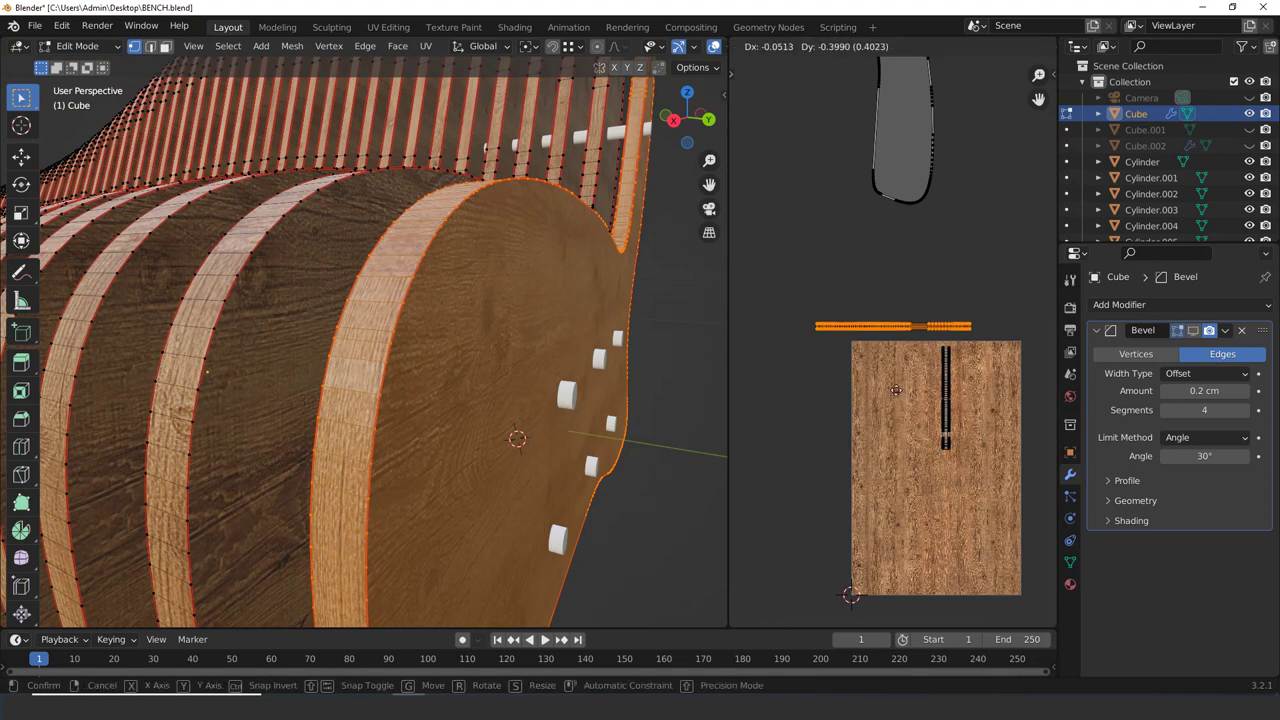
pyautogui.click(895, 421)
pyautogui.press('r')
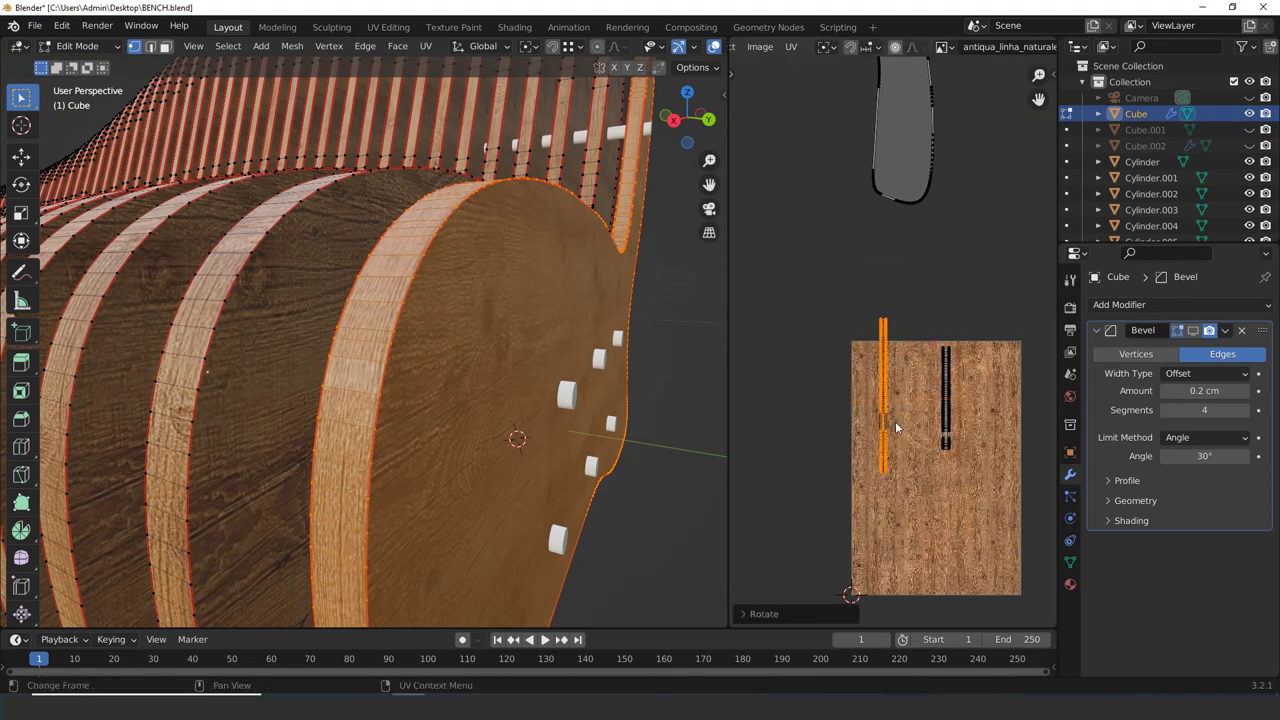
pyautogui.press('g')
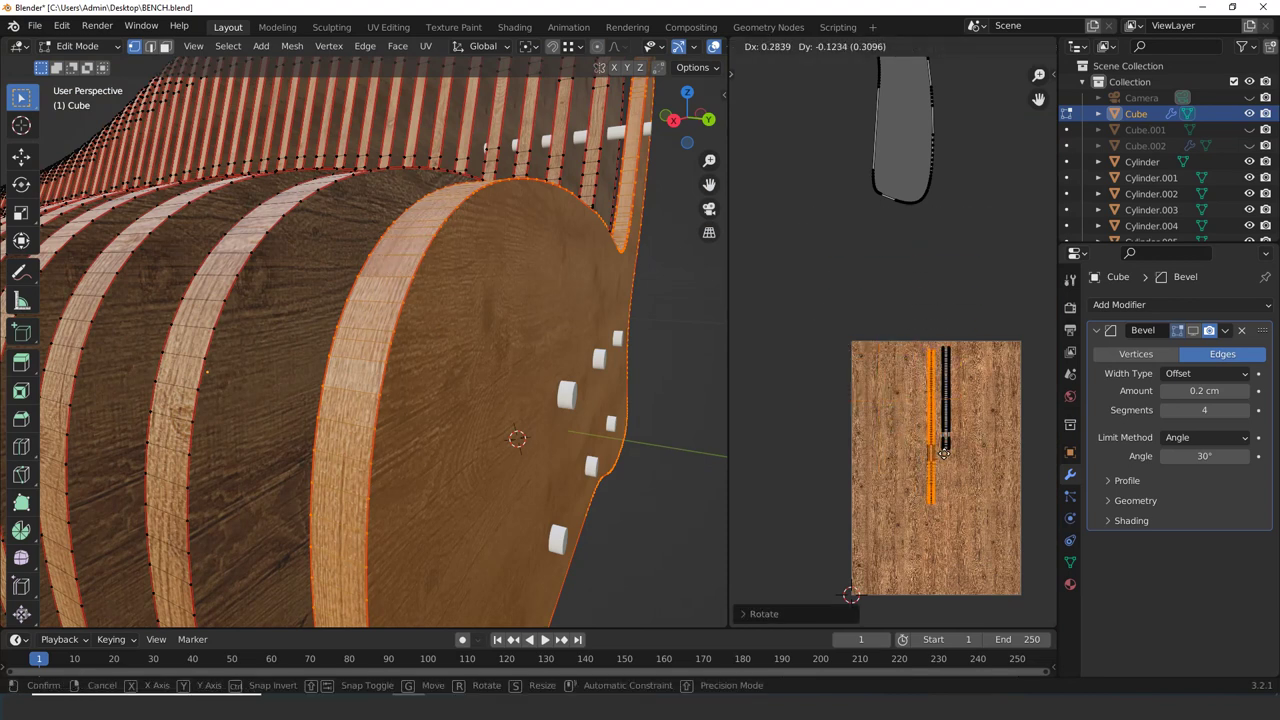
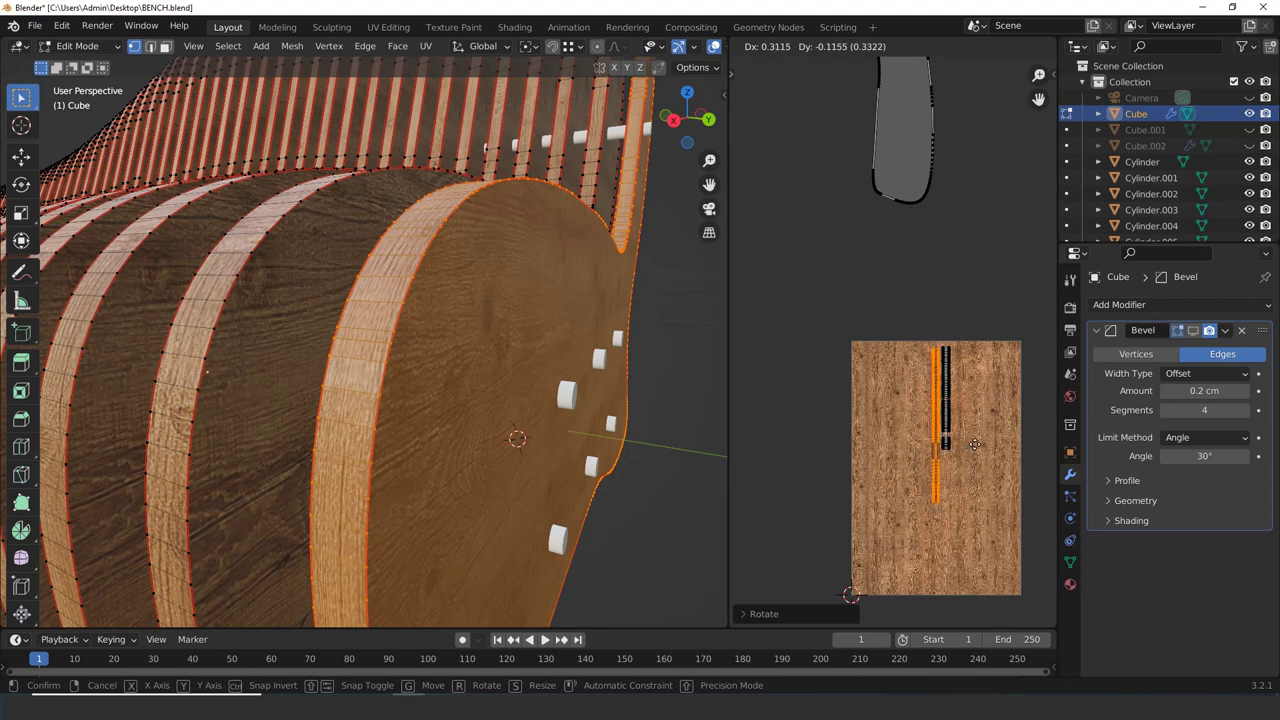
pyautogui.press('Tab')
pyautogui.moveTo(436, 380); pyautogui.dragTo(474, 420, button='middle')
# Clear the selection, select the outer slat's loop of edge faces in face mode, and unwrap it
pyautogui.press('Tab')
pyautogui.hotkey('alt', 'a')
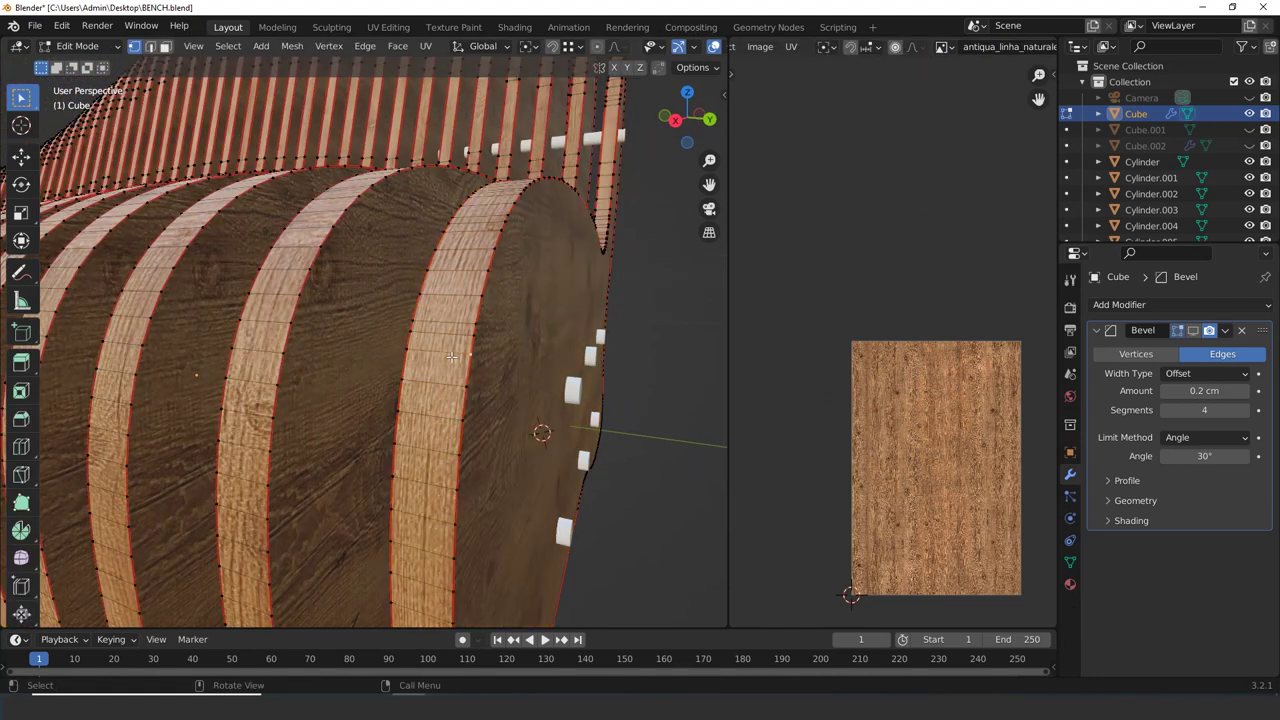
pyautogui.press('3')
pyautogui.keyDown('alt'); pyautogui.click(447, 354); pyautogui.keyUp('alt')
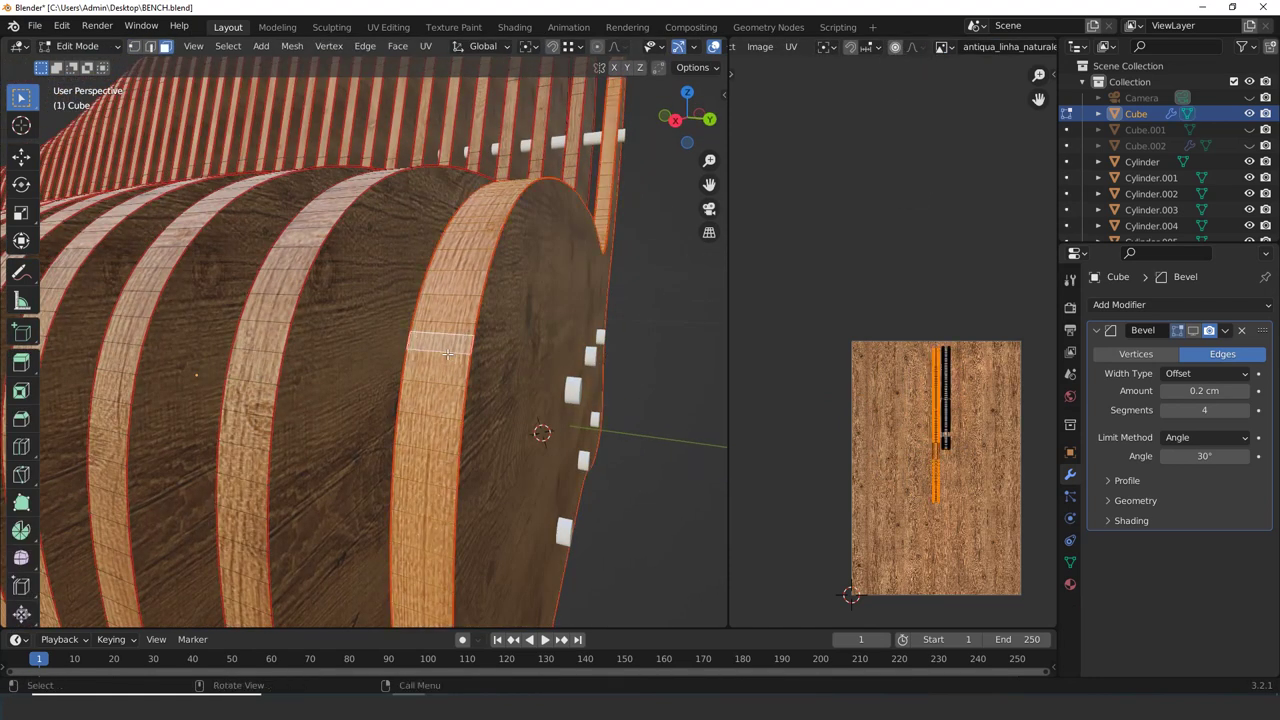
pyautogui.press('u')
pyautogui.click(447, 354)
pyautogui.scroll(3, 890, 380)
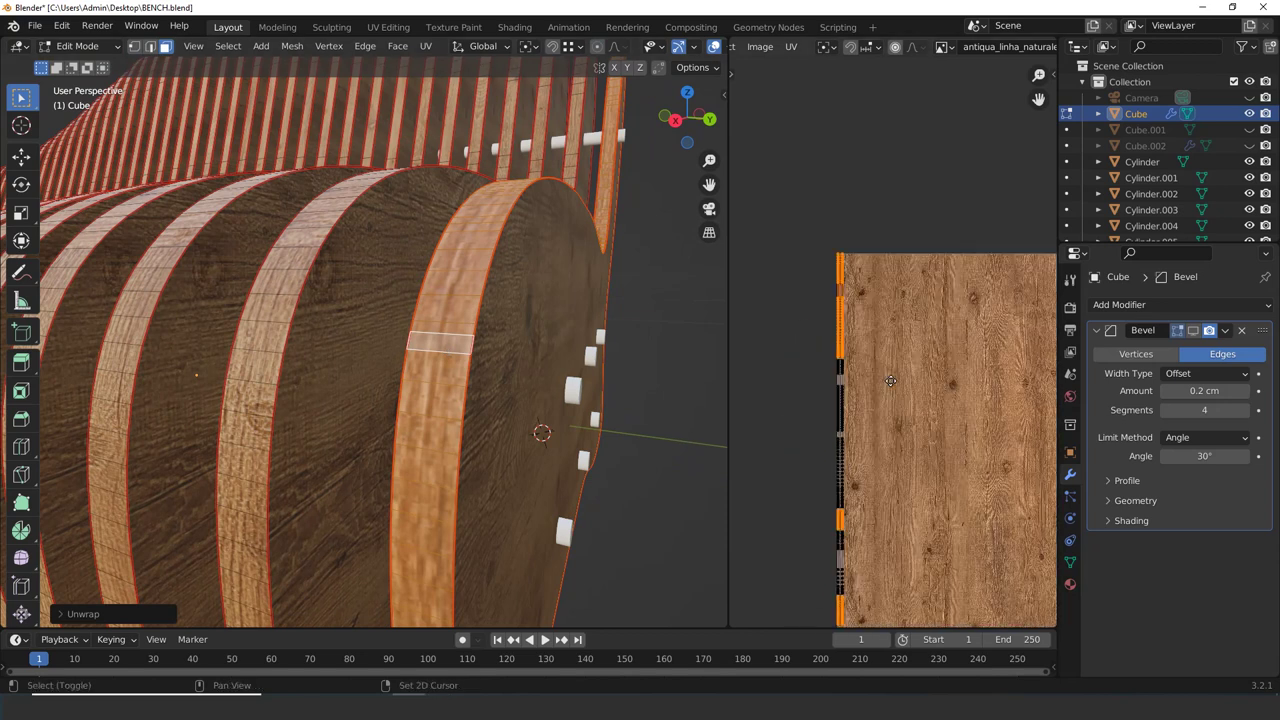
pyautogui.scroll(2, 895, 382)
pyautogui.press('Tab')
pyautogui.press('Tab')
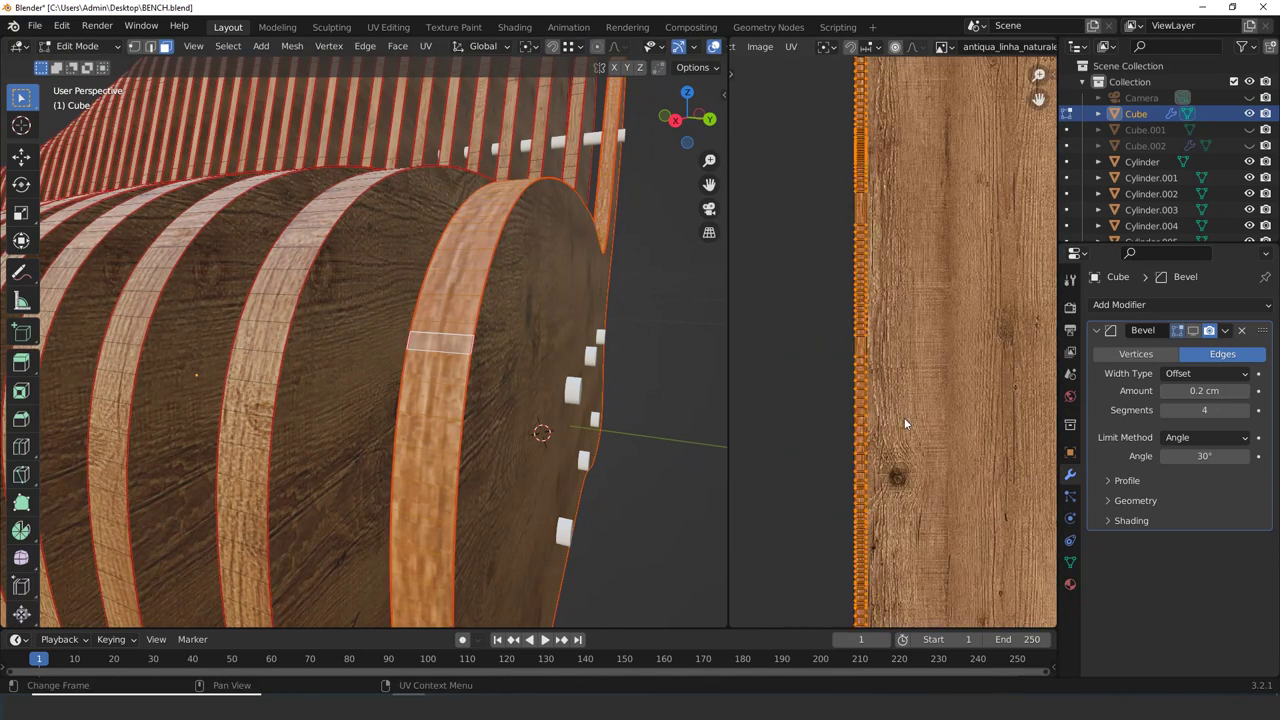
# Move the outer slat's unwrapped strip about 0.18 along X into the wood texture and widen it along X to more than double
pyautogui.scroll(-1, 904, 417)
pyautogui.press('g')
pyautogui.press('x')
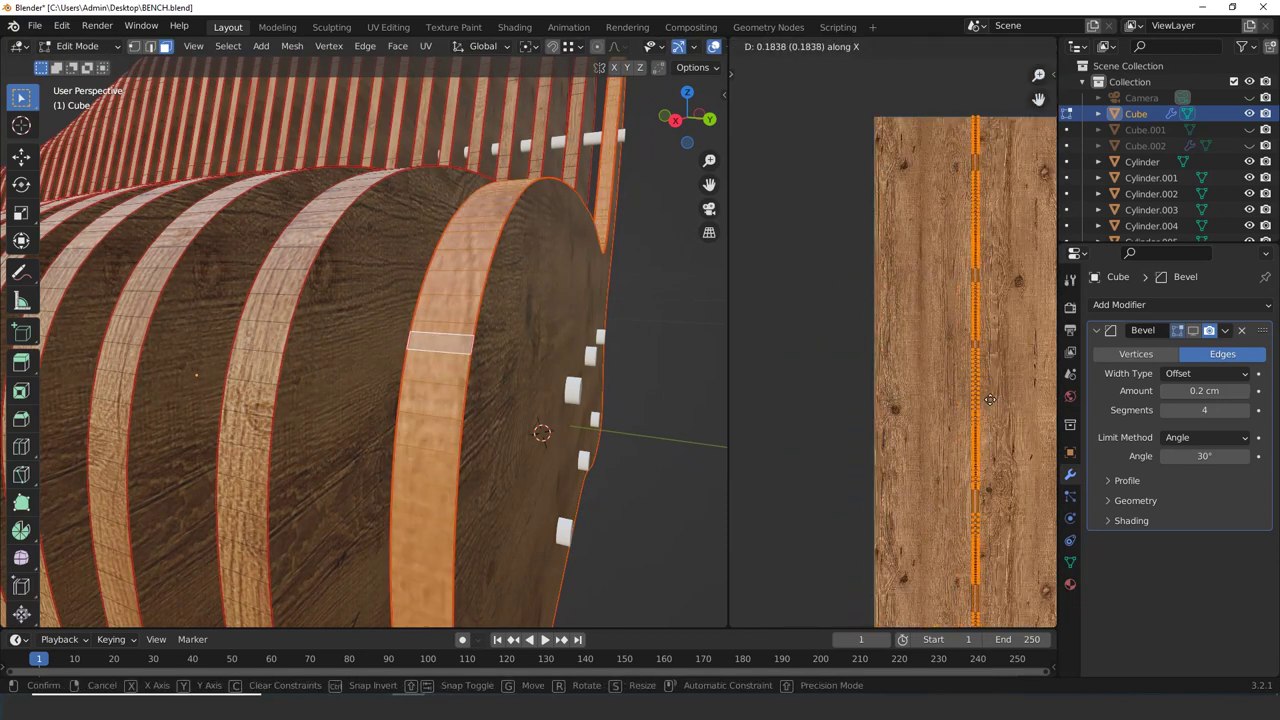
pyautogui.click(992, 400)
pyautogui.scroll(-1, 955, 387)
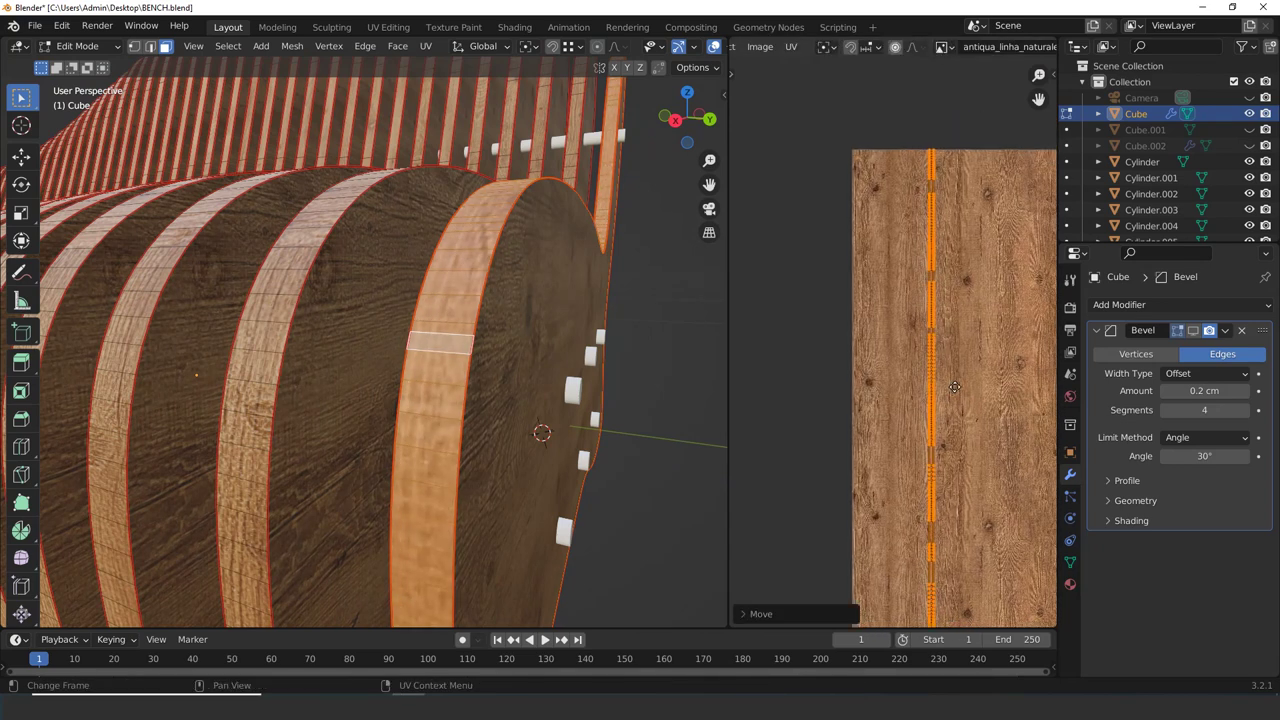
pyautogui.scroll(4, 1030, 440)
pyautogui.moveTo(955, 387); pyautogui.dragTo(883, 371, button='middle')
pyautogui.scroll(2, 883, 371)
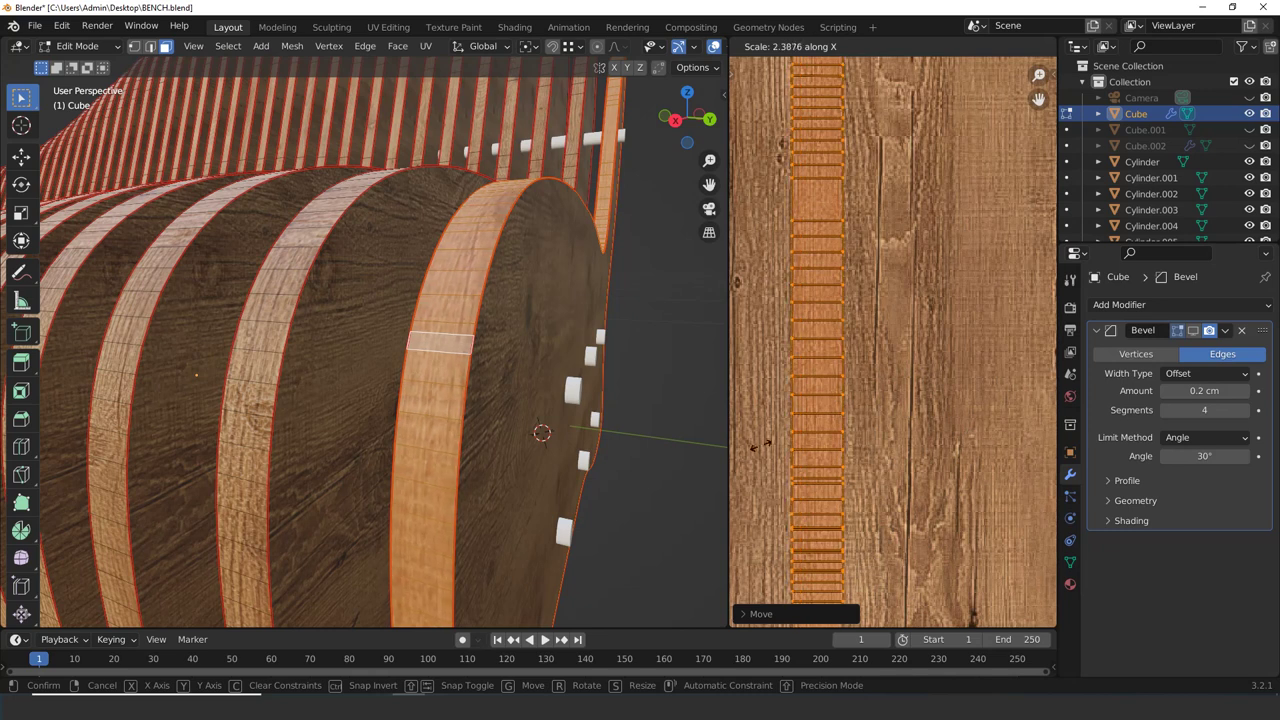
pyautogui.click(980, 418)
# Try selecting the neighbouring slats' edge faces one loop at a time
pyautogui.press('Tab')
pyautogui.moveTo(659, 451); pyautogui.dragTo(402, 398, button='middle')
pyautogui.press('Tab')
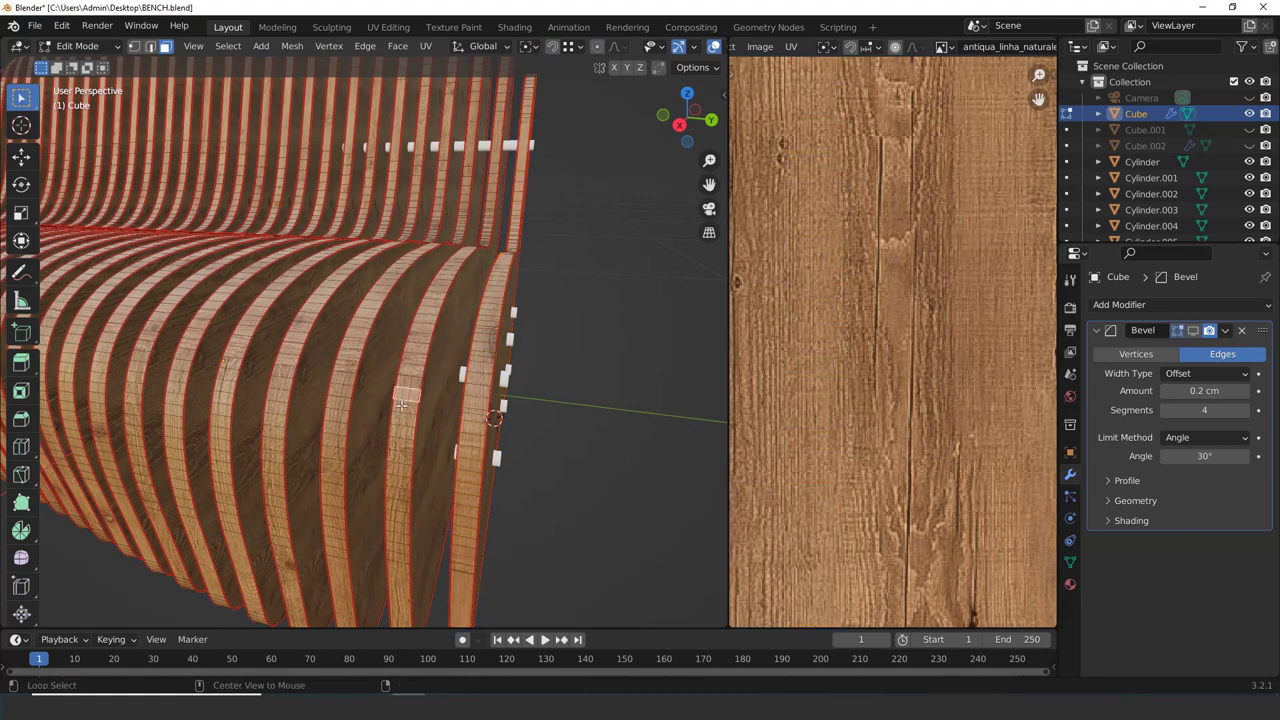
pyautogui.keyDown('alt'); pyautogui.click(401, 403); pyautogui.keyUp('alt')
pyautogui.keyDown('alt'); pyautogui.keyDown('shift'); pyautogui.click(322, 395); pyautogui.keyUp('shift'); pyautogui.keyUp('alt')
pyautogui.keyDown('alt'); pyautogui.keyDown('shift'); pyautogui.click(281, 385); pyautogui.keyUp('shift'); pyautogui.keyUp('alt')
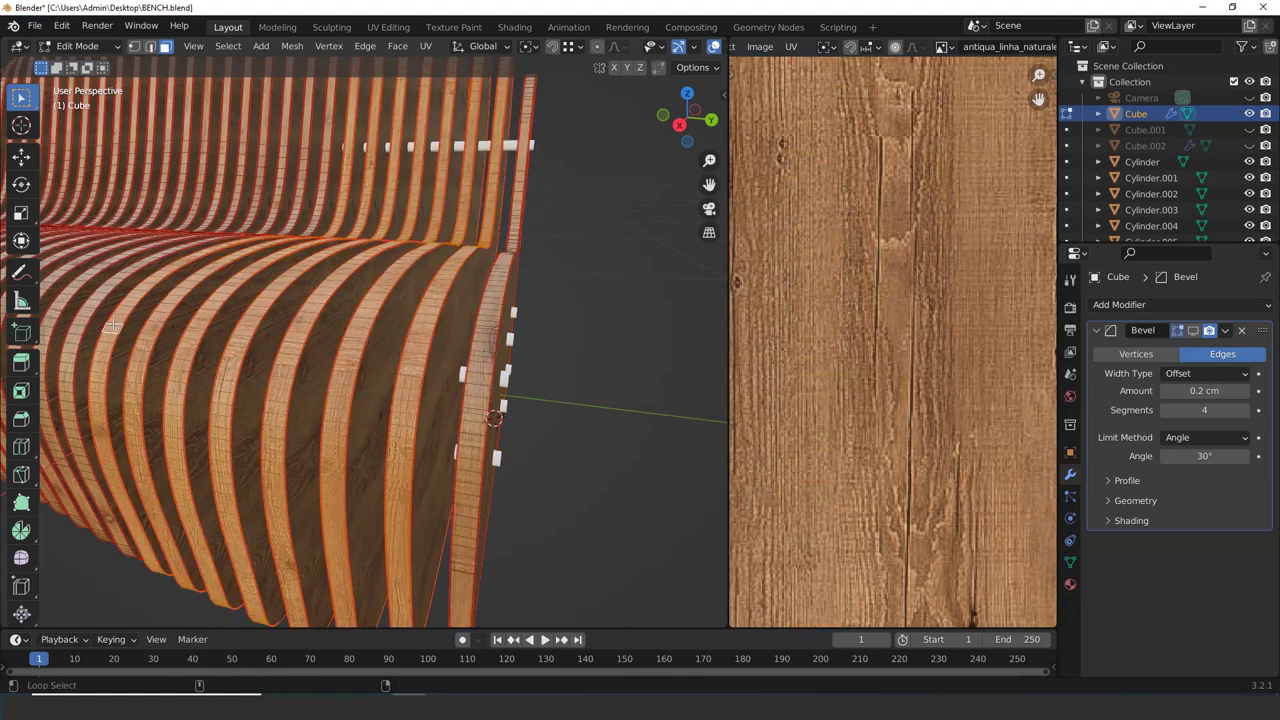
# Select the edge faces of all slats using Select Similar by Normal and Select Linked, and unwrap them
pyautogui.click(322, 299)
pyautogui.hotkey('shift', 'g')
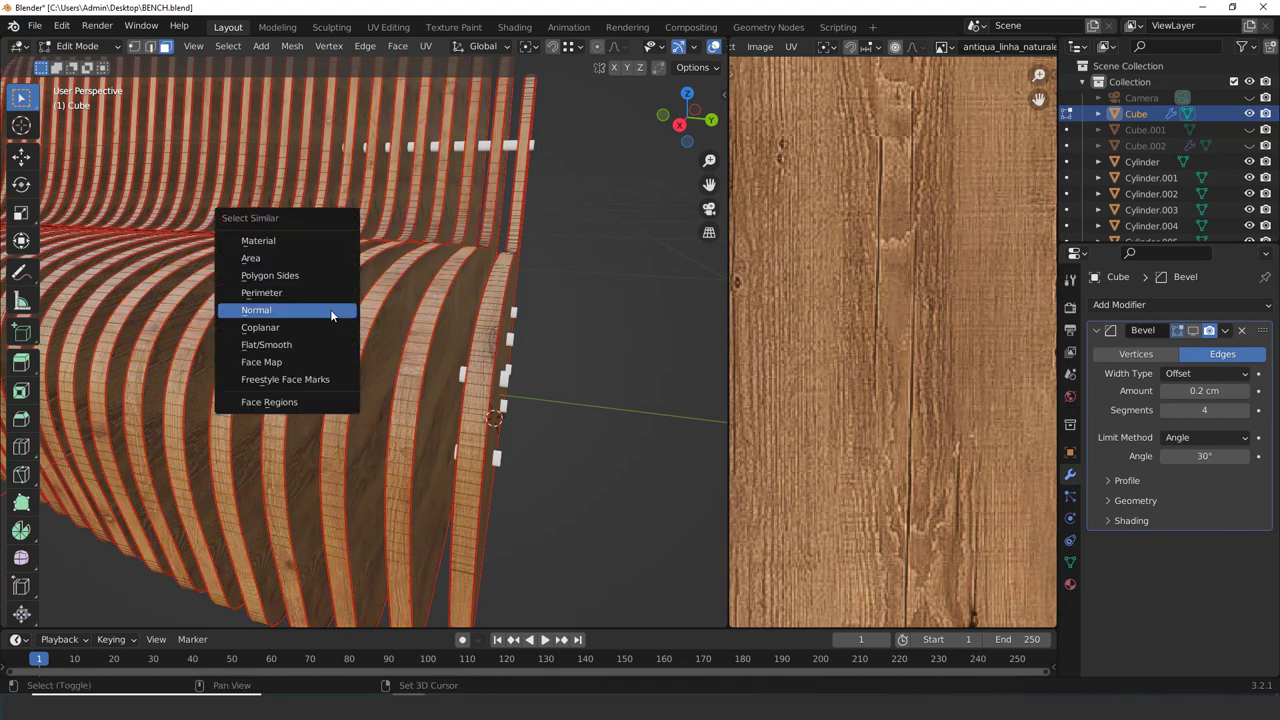
pyautogui.click(332, 316)
pyautogui.moveTo(332, 316); pyautogui.dragTo(401, 419, button='middle')
pyautogui.hotkey('ctrl', 'l')
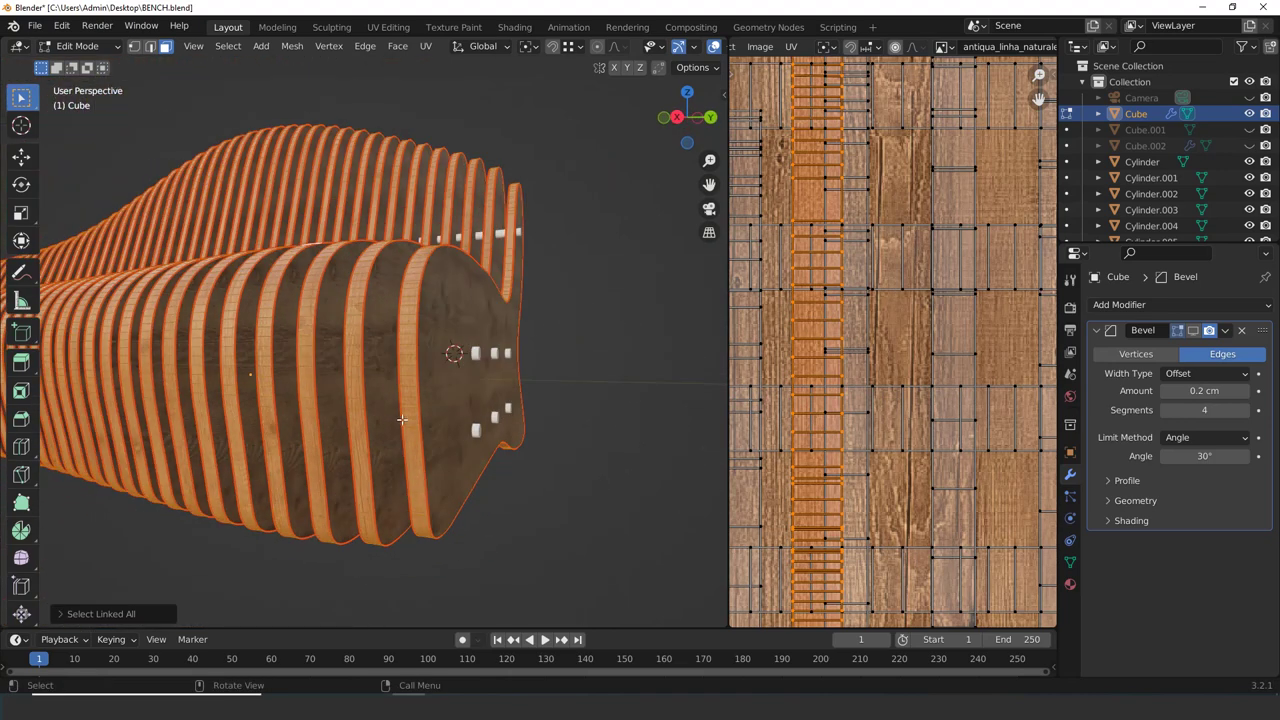
pyautogui.press('u')
pyautogui.click(403, 420)
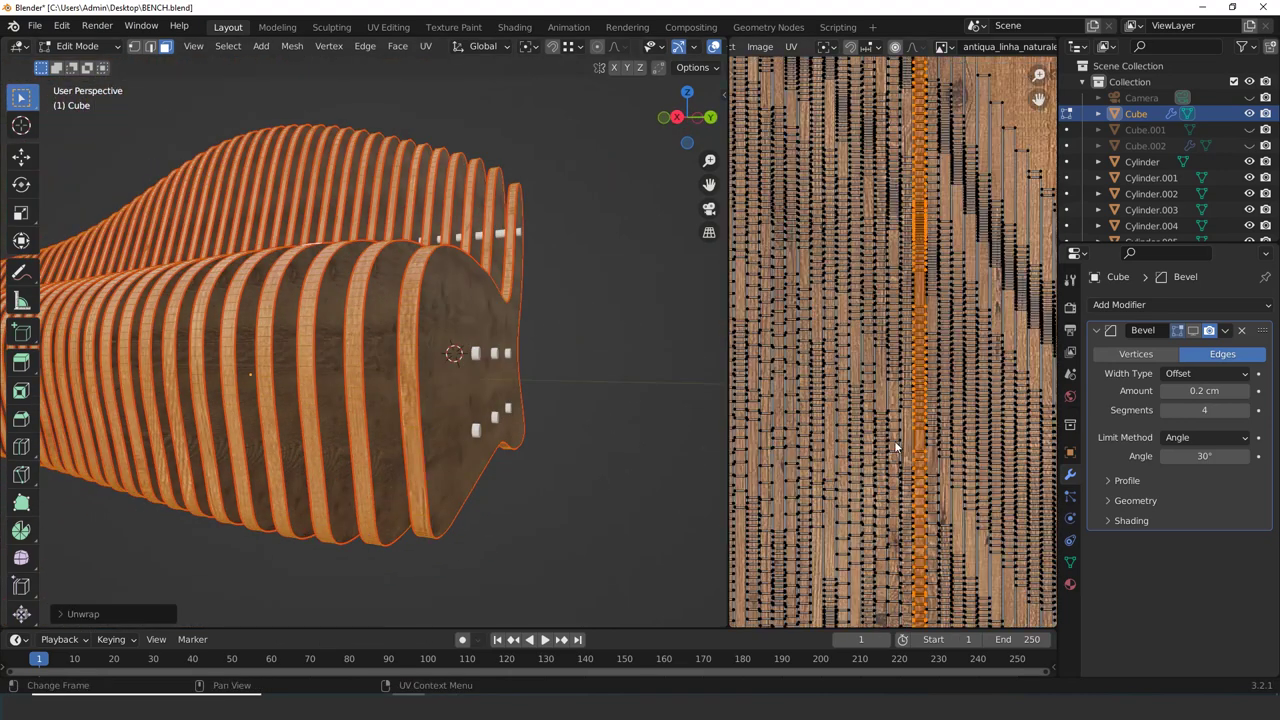
# Examine the unwrapped slat-edge UV layout and the resulting wood grain on the bench in Object Mode
pyautogui.scroll(-4, 885, 462)
pyautogui.scroll(3, 886, 462)
pyautogui.scroll(-2, 880, 468)
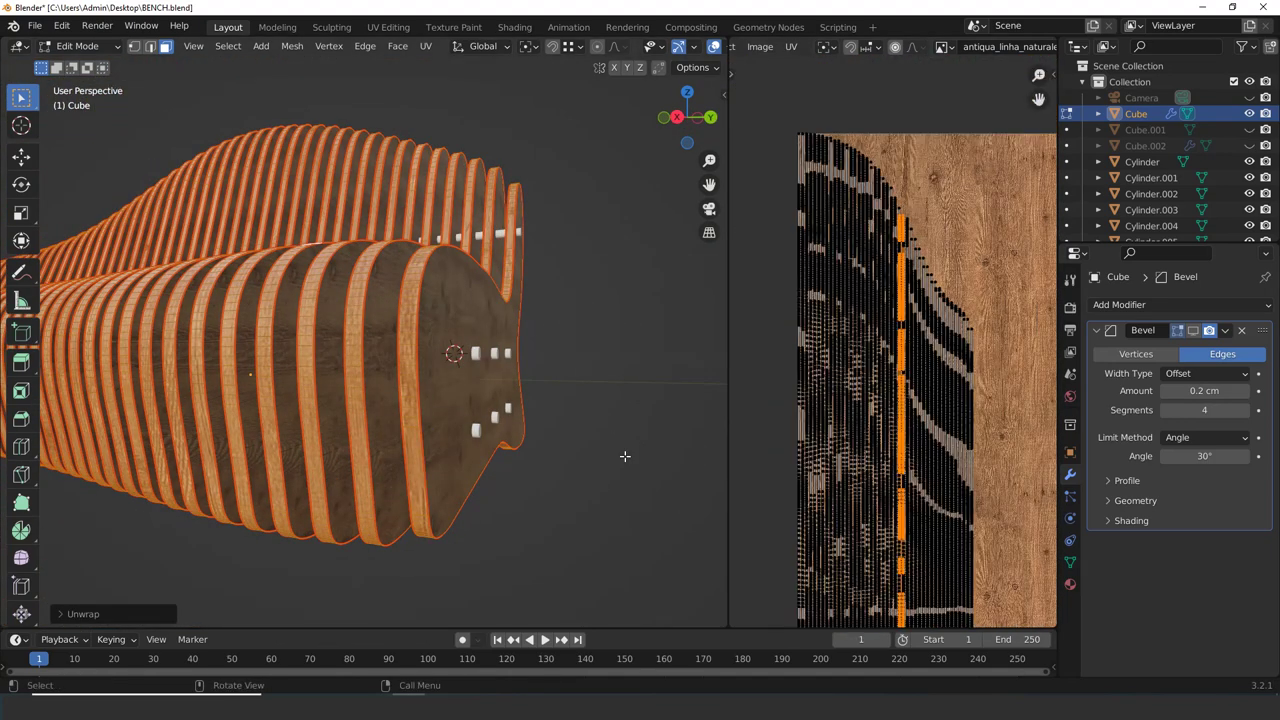
pyautogui.press('Tab')
pyautogui.moveTo(516, 485); pyautogui.dragTo(529, 536, button='middle')
pyautogui.scroll(5, 534, 532)
pyautogui.scroll(-5, 534, 532)
pyautogui.press('Tab')
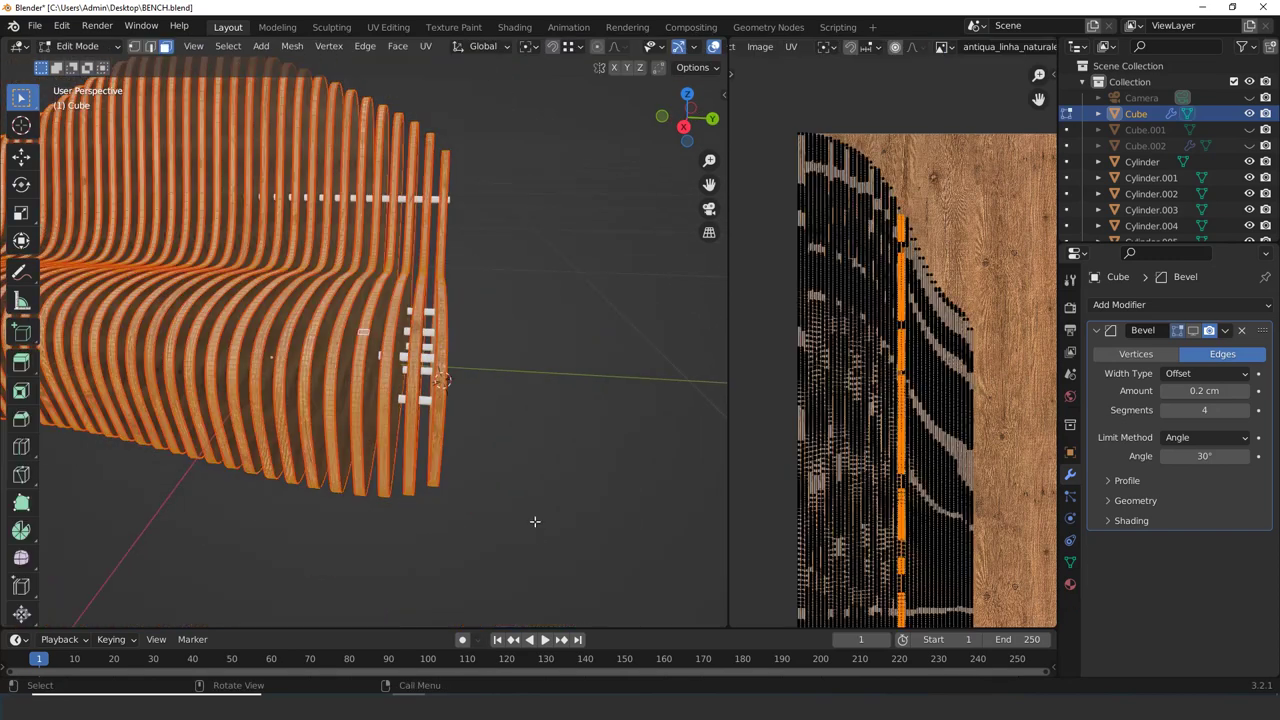
# Select all slat-edge UV islands, move them along X to the middle of the wood texture, and check the bench in Object Mode
pyautogui.scroll(-2, 970, 494)
pyautogui.scroll(2, 944, 503)
pyautogui.press('a')
pyautogui.scroll(2, 941, 534)
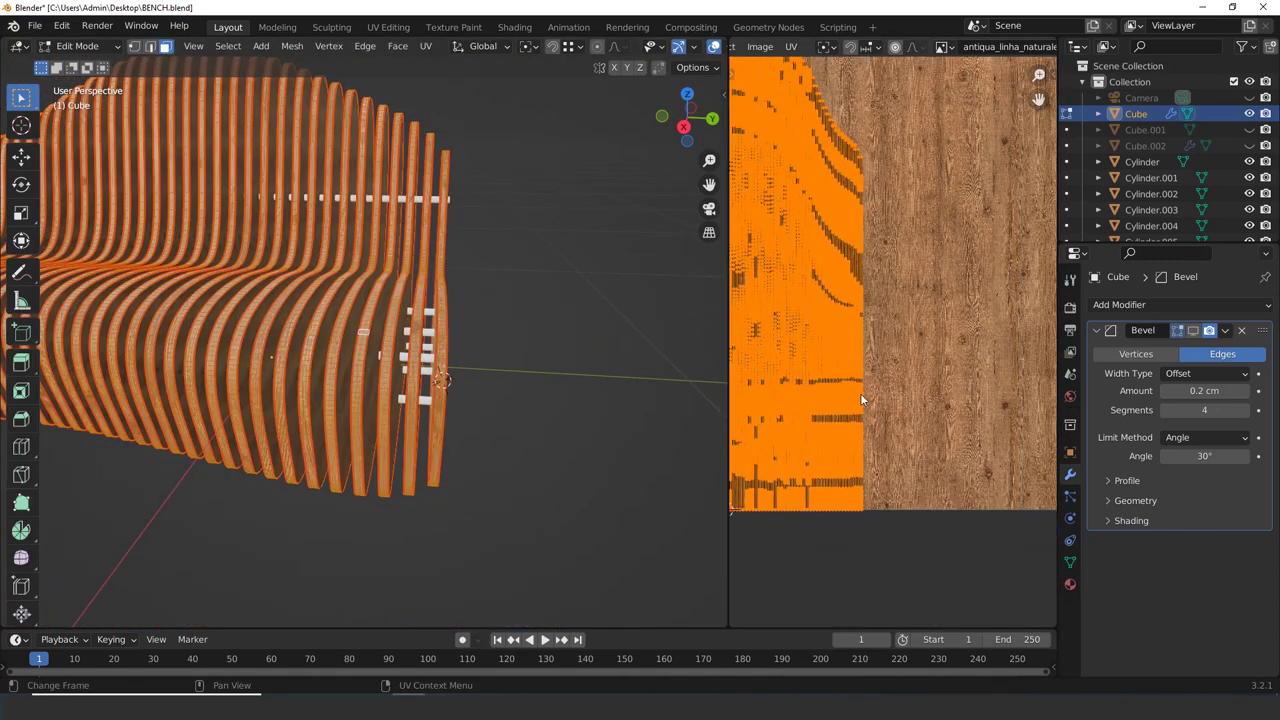
pyautogui.press('g')
pyautogui.press('x')
pyautogui.click(1001, 386)
pyautogui.scroll(3, 540, 500)
pyautogui.moveTo(536, 502); pyautogui.dragTo(527, 468, button='middle')
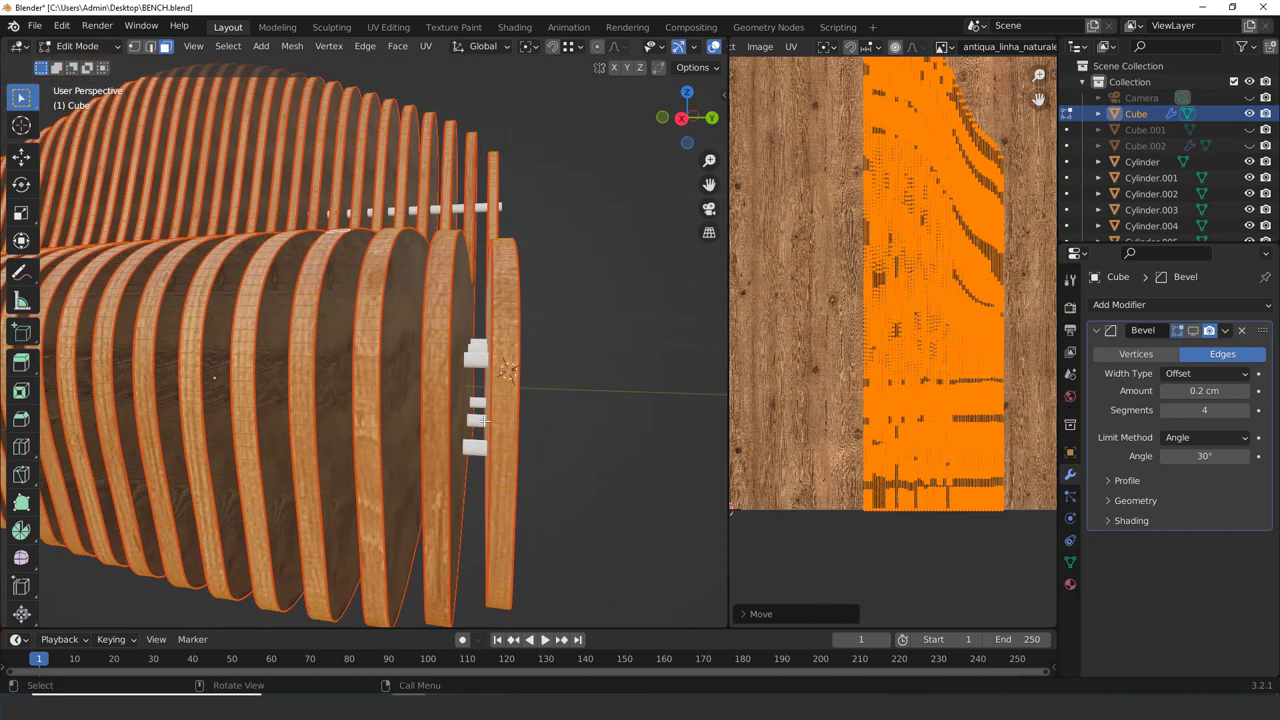
pyautogui.scroll(2, 526, 468)
pyautogui.press('Tab')
pyautogui.press('Tab')
# Scale all slat-edge UV islands up along X to widen the grain on the edges
pyautogui.scroll(4, 540, 440)
pyautogui.scroll(-2, 968, 399)
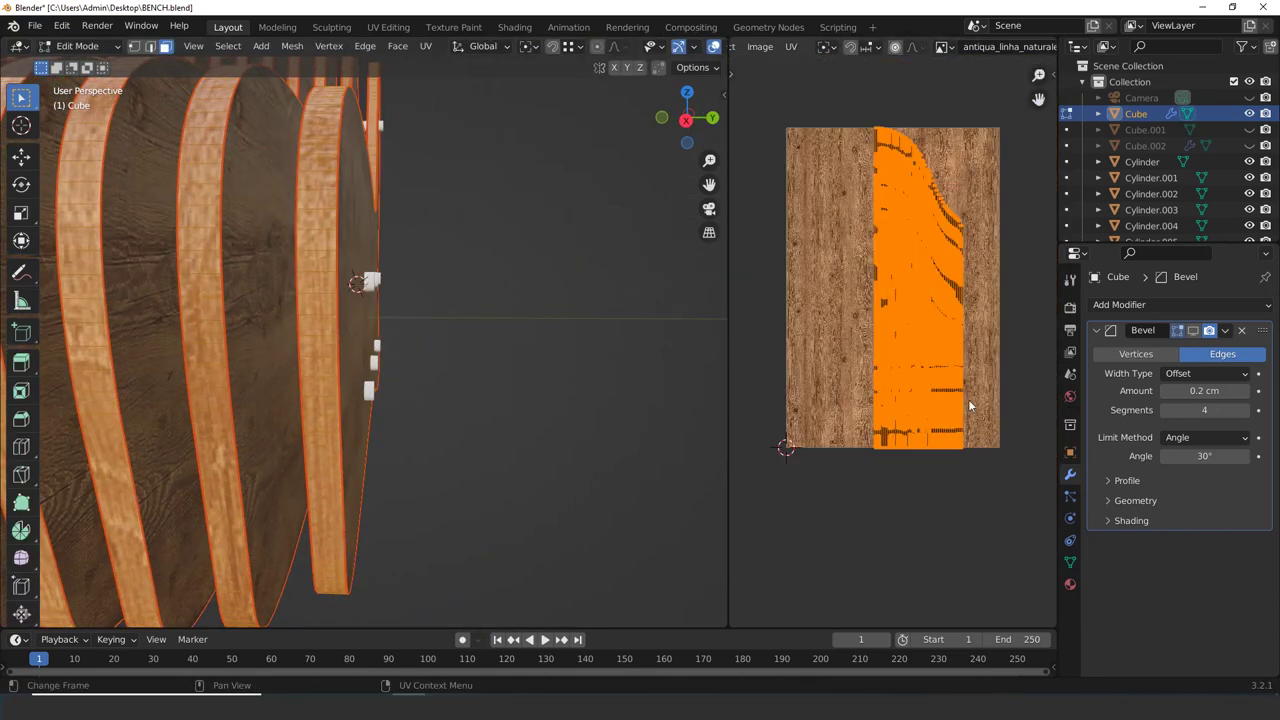
pyautogui.scroll(4, 876, 392)
pyautogui.press('s')
pyautogui.press('x')
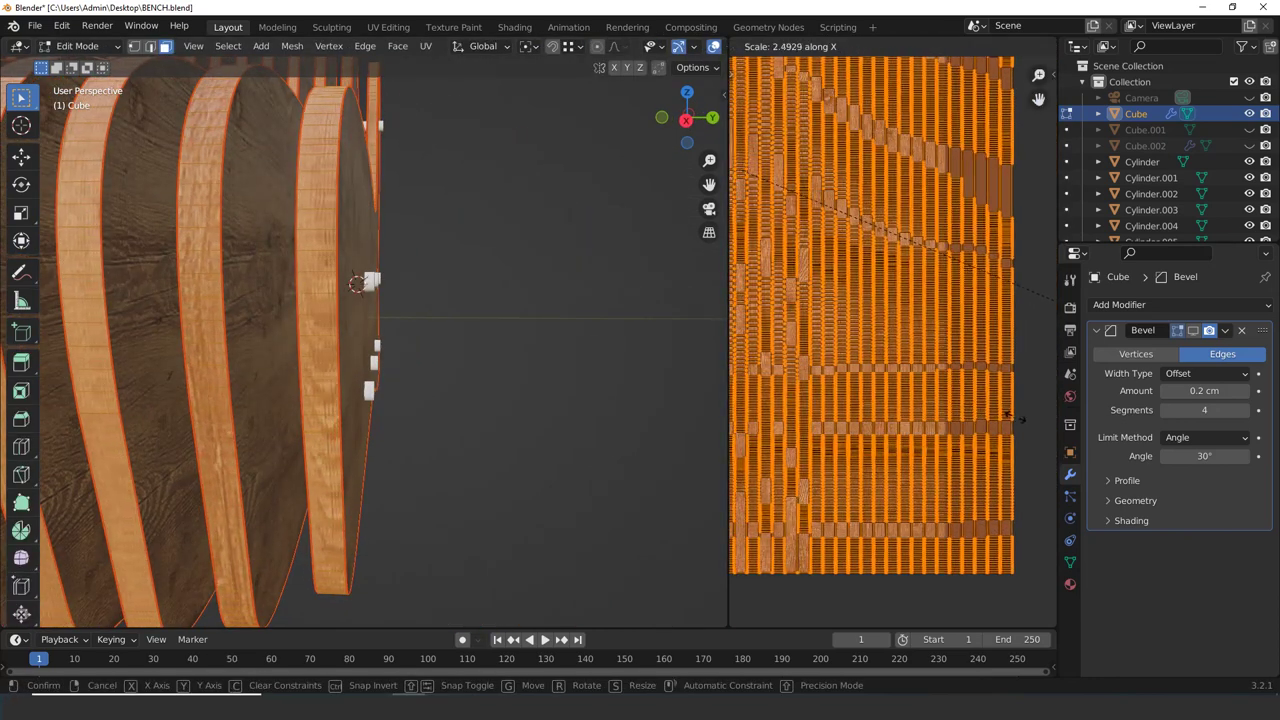
pyautogui.click(842, 436)
# Examine the wood texture on the slat edges and sides from several angles around the bench in Object Mode
pyautogui.press('Tab')
pyautogui.moveTo(420, 478); pyautogui.dragTo(491, 537, button='middle')
pyautogui.scroll(-4, 335, 488)
pyautogui.moveTo(240, 450); pyautogui.dragTo(400, 425, button='middle')
pyautogui.scroll(3, 447, 410)
pyautogui.scroll(6, 310, 426)
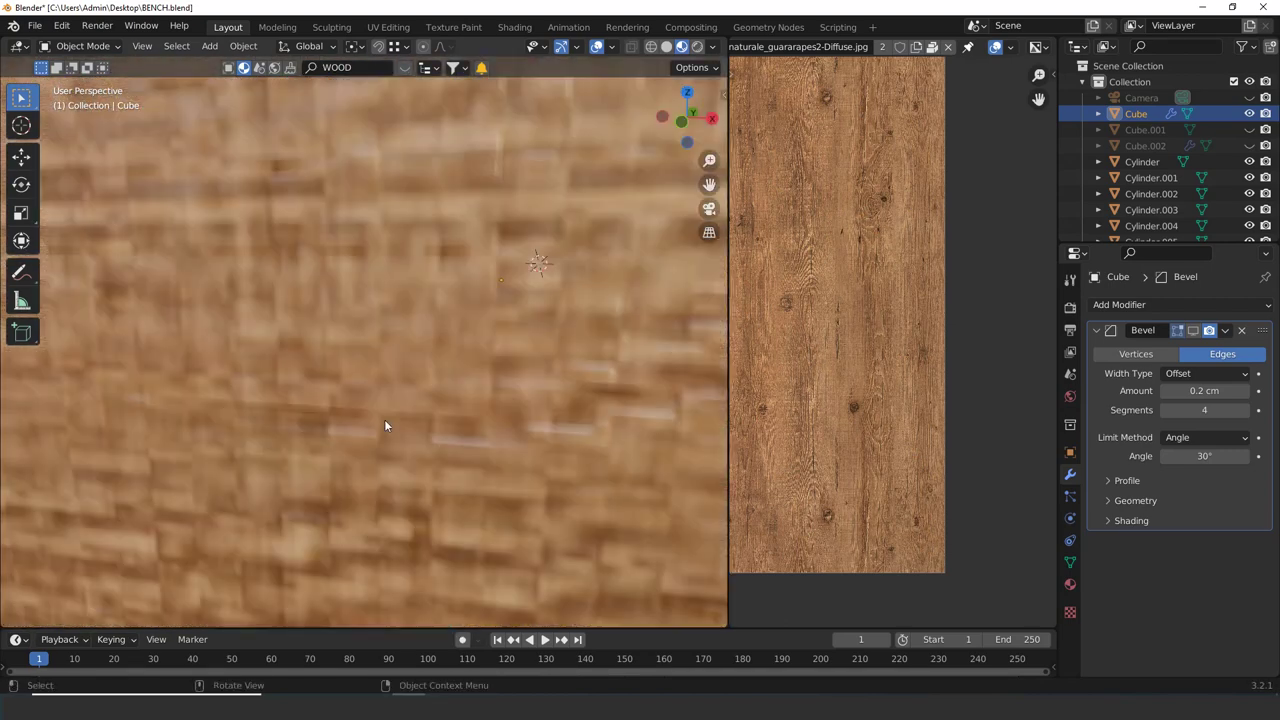
pyautogui.scroll(-10, 384, 419)
pyautogui.moveTo(427, 440); pyautogui.dragTo(284, 434, button='middle')
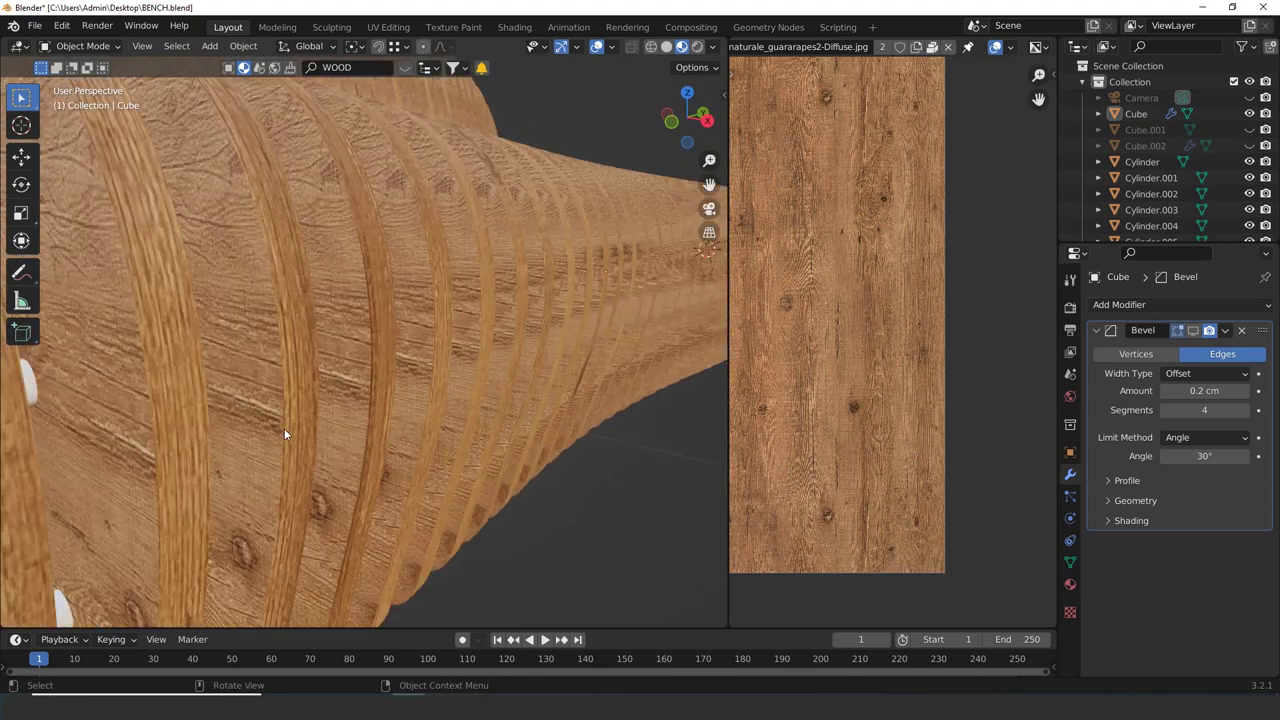
pyautogui.scroll(-5, 600, 345)
pyautogui.moveTo(602, 344); pyautogui.dragTo(521, 526, button='middle')
pyautogui.scroll(4, 380, 336)
pyautogui.scroll(-6, 380, 341)
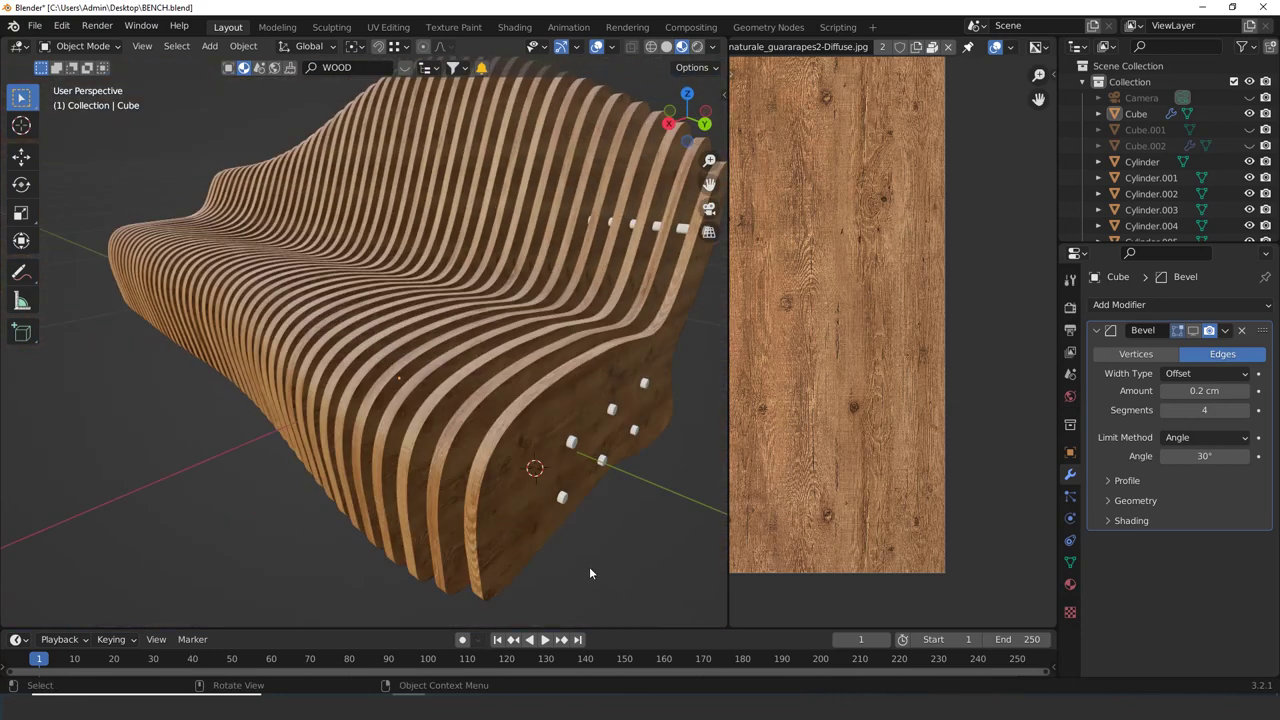
# Select the seven connecting rods with the bench slats as the active object and link the bench's wood material to them
pyautogui.scroll(5, 589, 573)
pyautogui.click(594, 478)
pyautogui.moveTo(594, 491); pyautogui.dragTo(519, 420, button='middle')
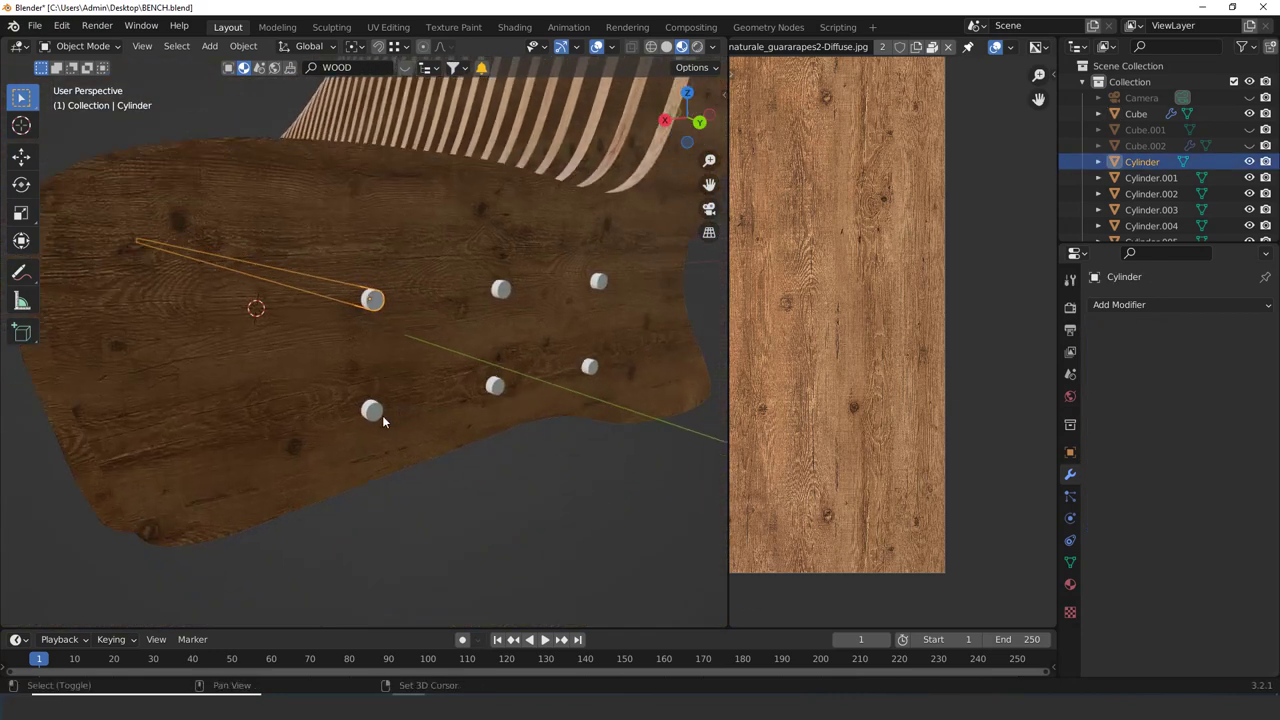
pyautogui.keyDown('shift'); pyautogui.click(373, 411); pyautogui.keyUp('shift')
pyautogui.keyDown('shift'); pyautogui.click(495, 386); pyautogui.keyUp('shift')
pyautogui.keyDown('shift'); pyautogui.click(499, 291); pyautogui.keyUp('shift')
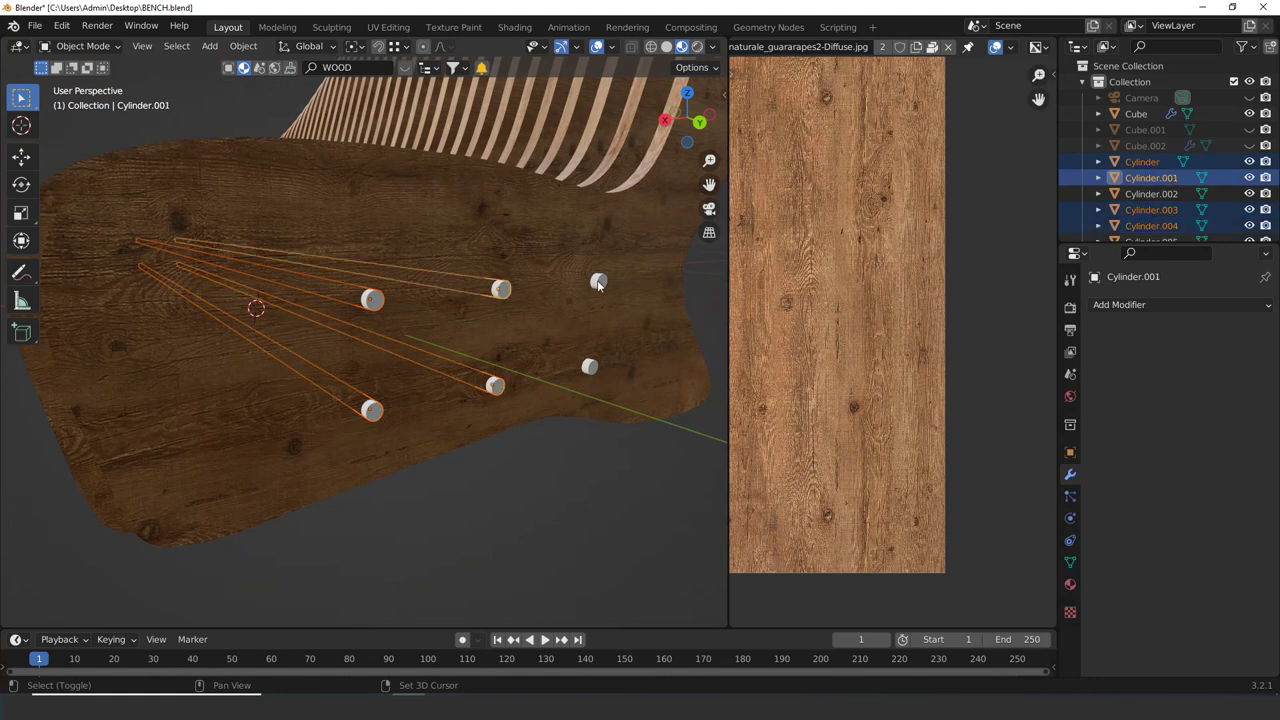
pyautogui.keyDown('shift'); pyautogui.click(597, 283); pyautogui.keyUp('shift')
pyautogui.keyDown('shift'); pyautogui.click(589, 366); pyautogui.keyUp('shift')
pyautogui.keyDown('shift'); pyautogui.click(532, 315); pyautogui.keyUp('shift')
pyautogui.moveTo(532, 315); pyautogui.dragTo(537, 268, button='middle')
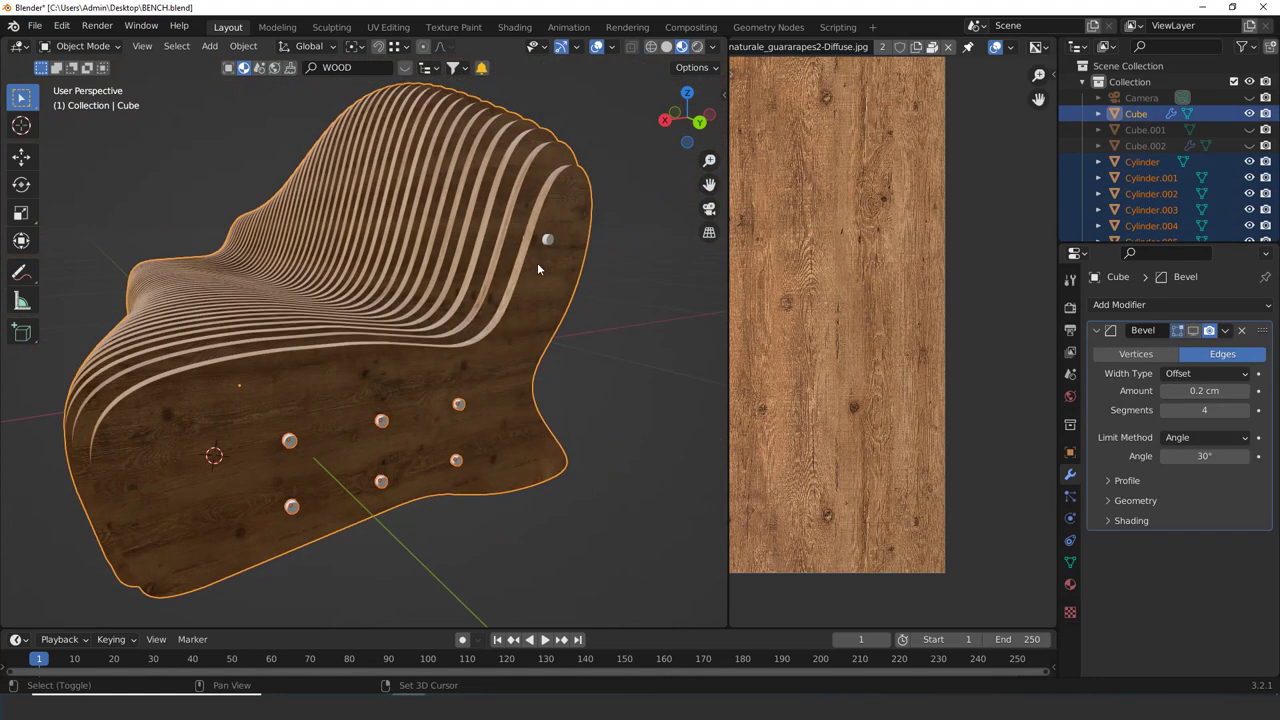
pyautogui.keyDown('shift'); pyautogui.click(550, 241); pyautogui.keyUp('shift')
pyautogui.keyDown('shift'); pyautogui.click(517, 303); pyautogui.keyUp('shift')
pyautogui.hotkey('ctrl', 'l')
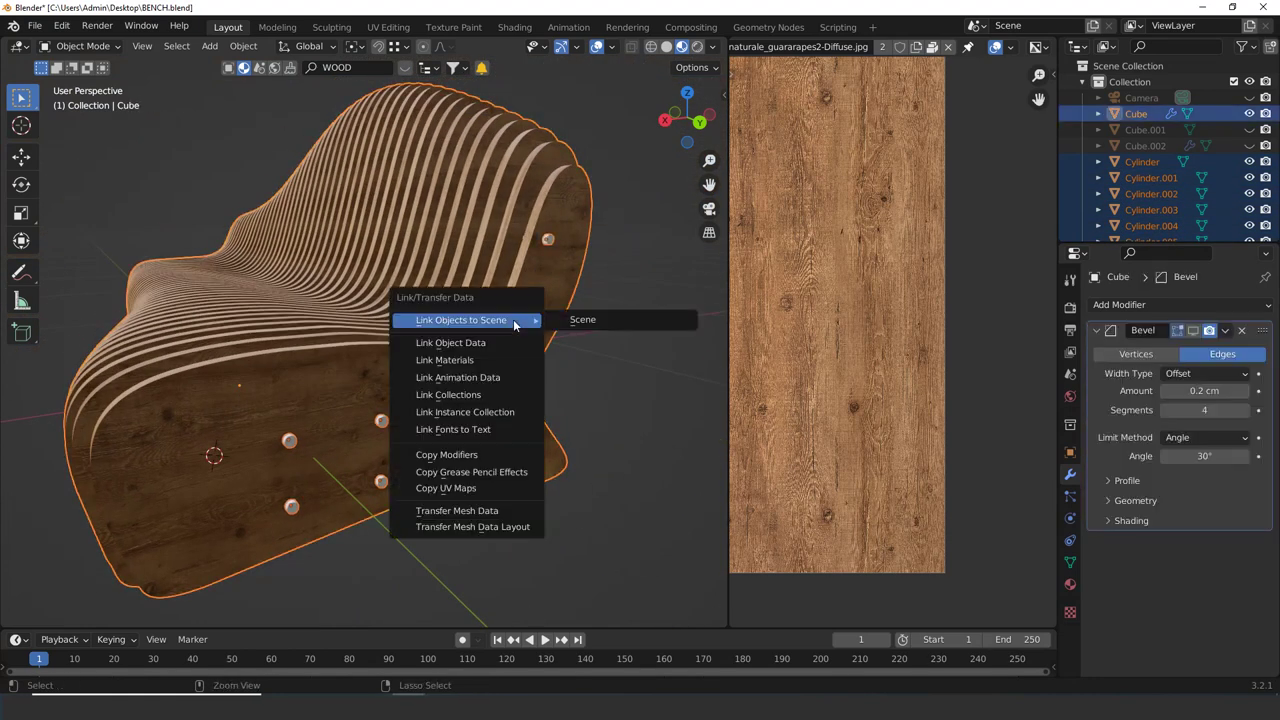
pyautogui.click(490, 368)
pyautogui.click(580, 566)
# Check the wood texture on a rod end in Edit Mode, return to Object Mode, and save the file
pyautogui.scroll(6, 452, 508)
pyautogui.keyDown('shift'); pyautogui.moveTo(450, 511); pyautogui.dragTo(437, 446, button='middle'); pyautogui.keyUp('shift')
pyautogui.click(335, 344)
pyautogui.press('Tab')
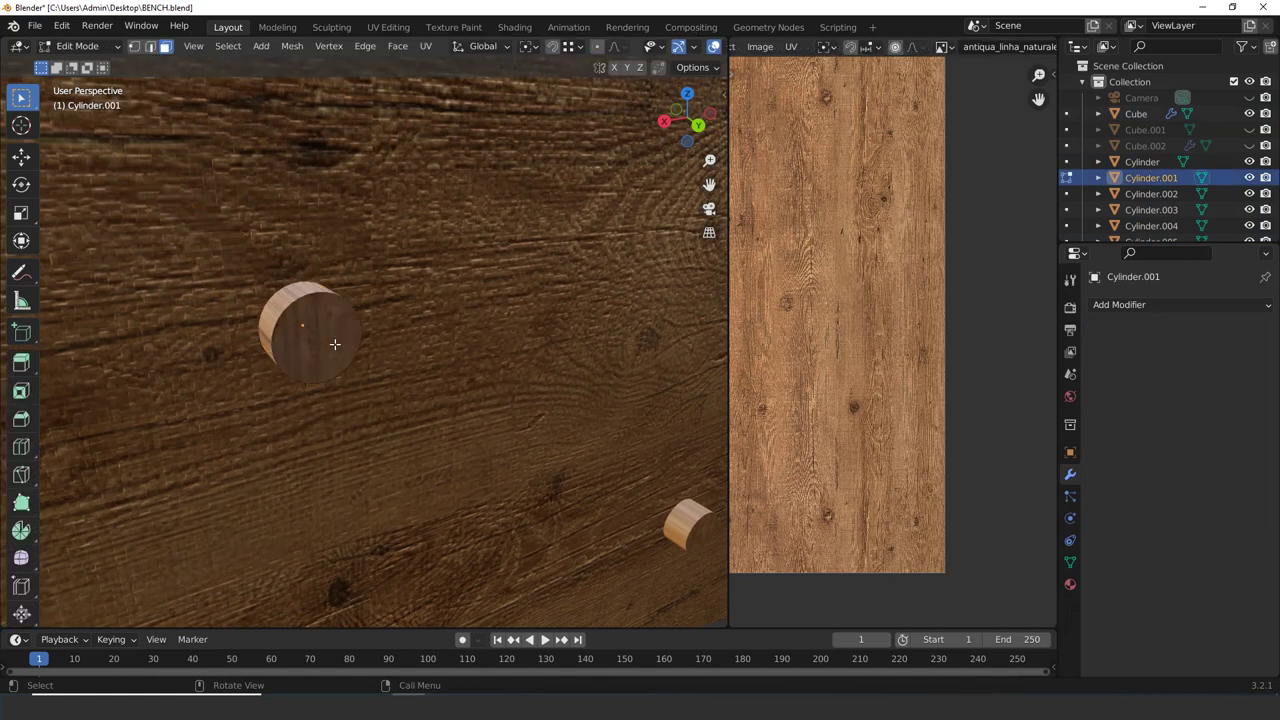
pyautogui.press('Tab')
pyautogui.scroll(-8, 335, 344)
pyautogui.click(437, 510)
pyautogui.moveTo(437, 510); pyautogui.dragTo(390, 477, button='middle')
pyautogui.hotkey('ctrl', 's')
pyautogui.scroll(3, 379, 512)
pyautogui.scroll(-6, 390, 477)
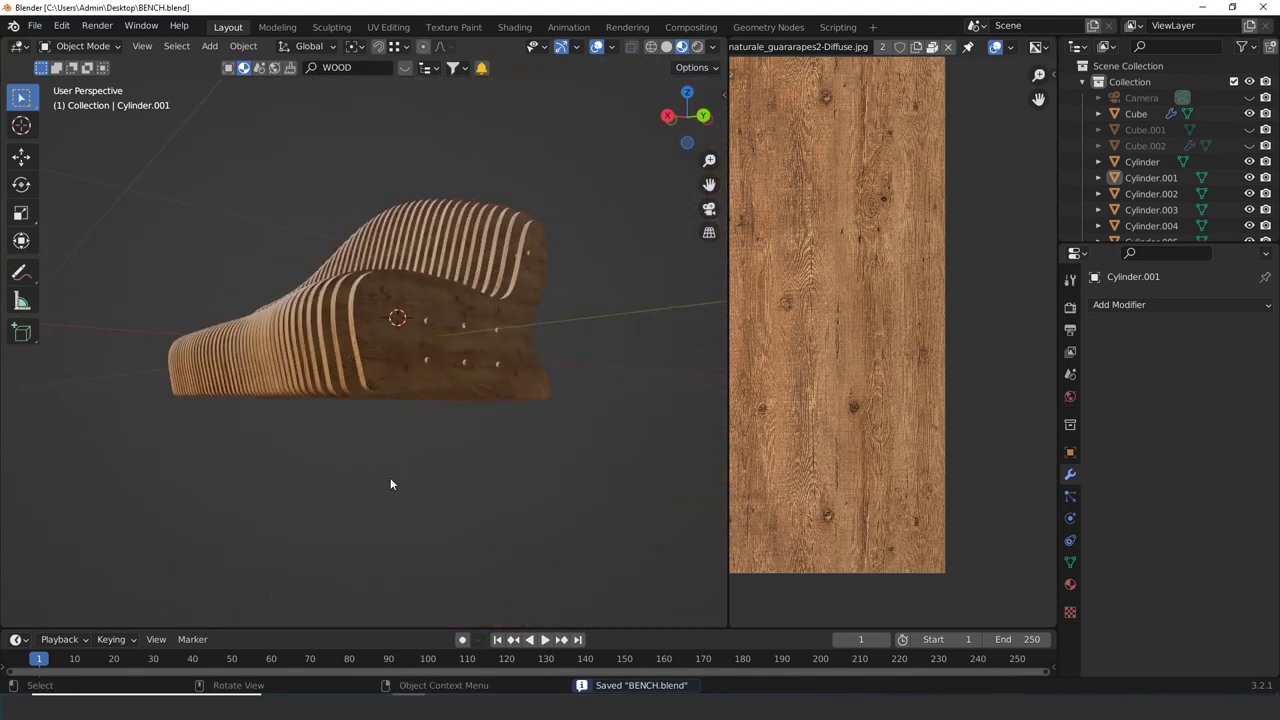
# Enter Edit Mode on the bench slats and select all slat side faces with the same normal as the selected end face
pyautogui.moveTo(394, 428); pyautogui.dragTo(352, 400, button='middle')
pyautogui.click(375, 425)
pyautogui.press('Tab')
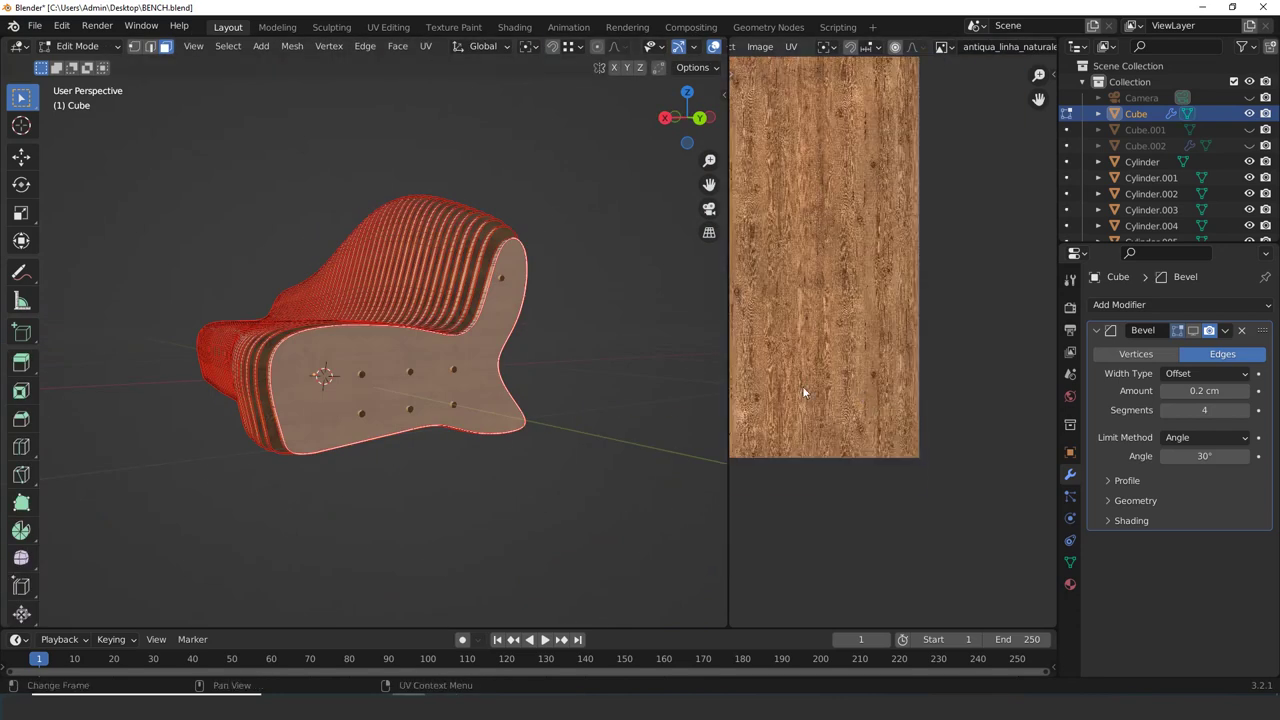
pyautogui.scroll(-3, 840, 440)
pyautogui.scroll(4, 853, 455)
pyautogui.moveTo(848, 319); pyautogui.dragTo(862, 487, button='middle')
pyautogui.scroll(-3, 868, 425)
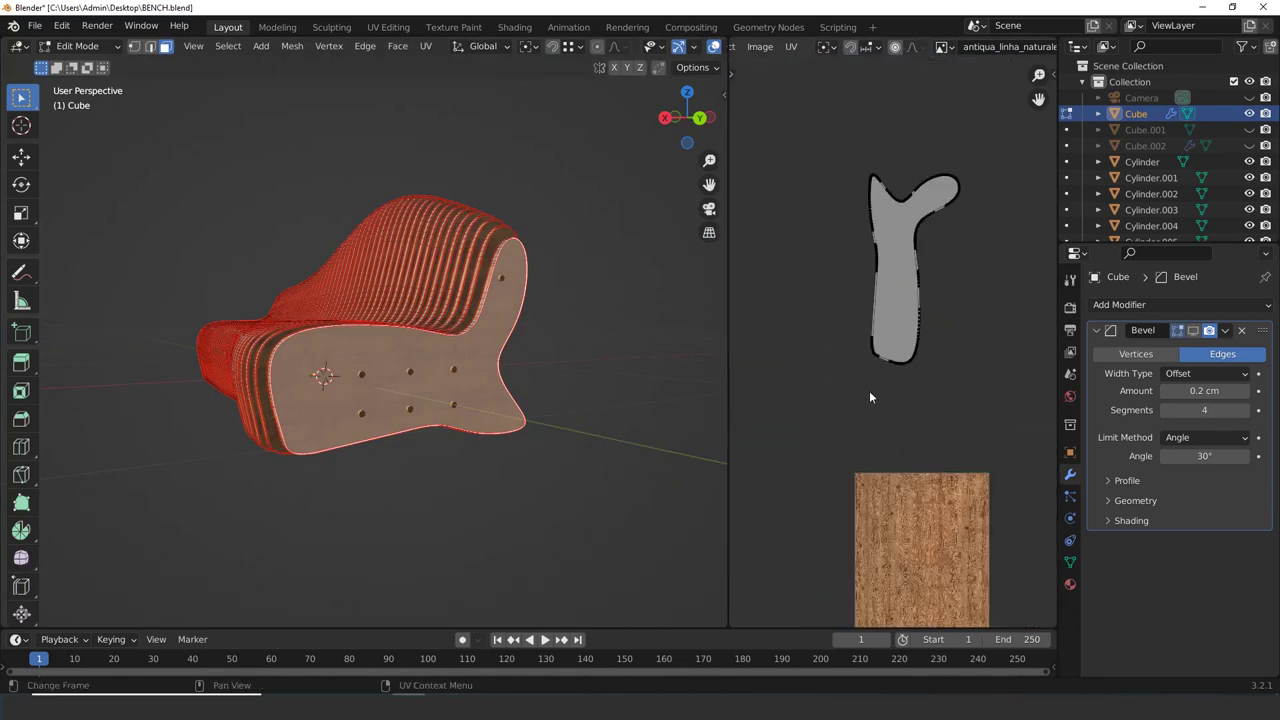
pyautogui.scroll(4, 342, 436)
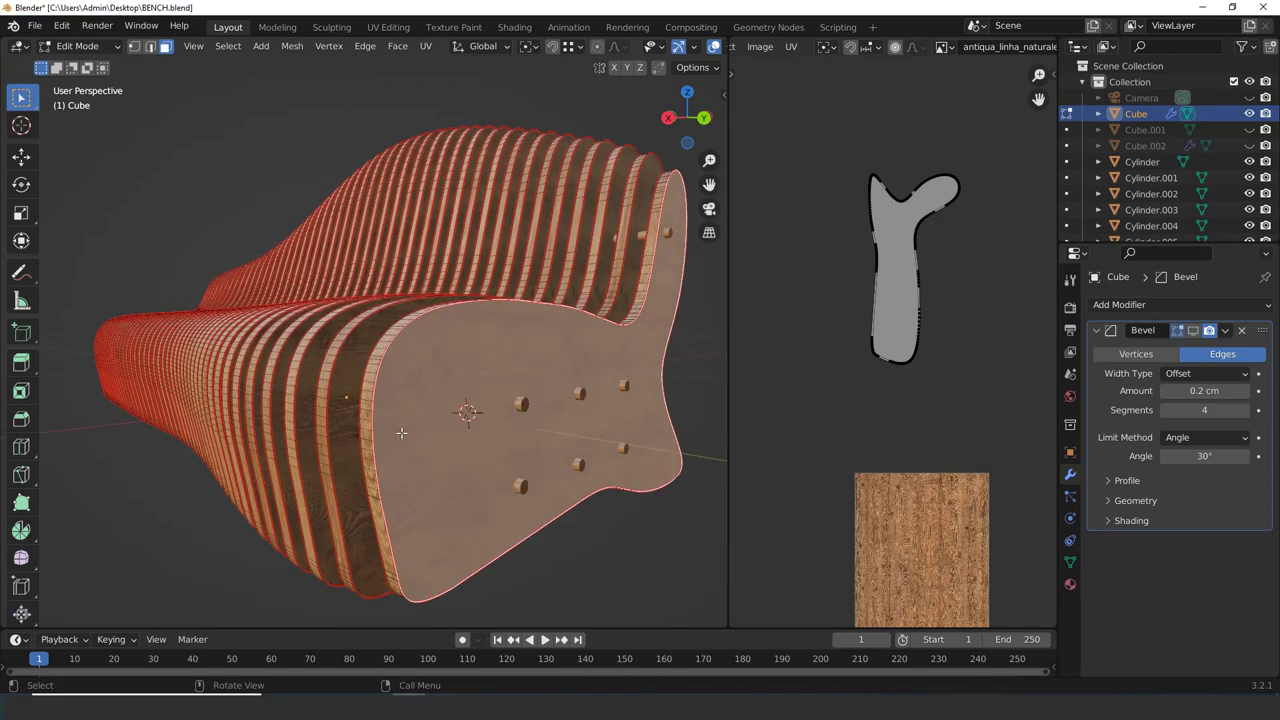
pyautogui.hotkey('shift', 'g')
pyautogui.click(402, 432)
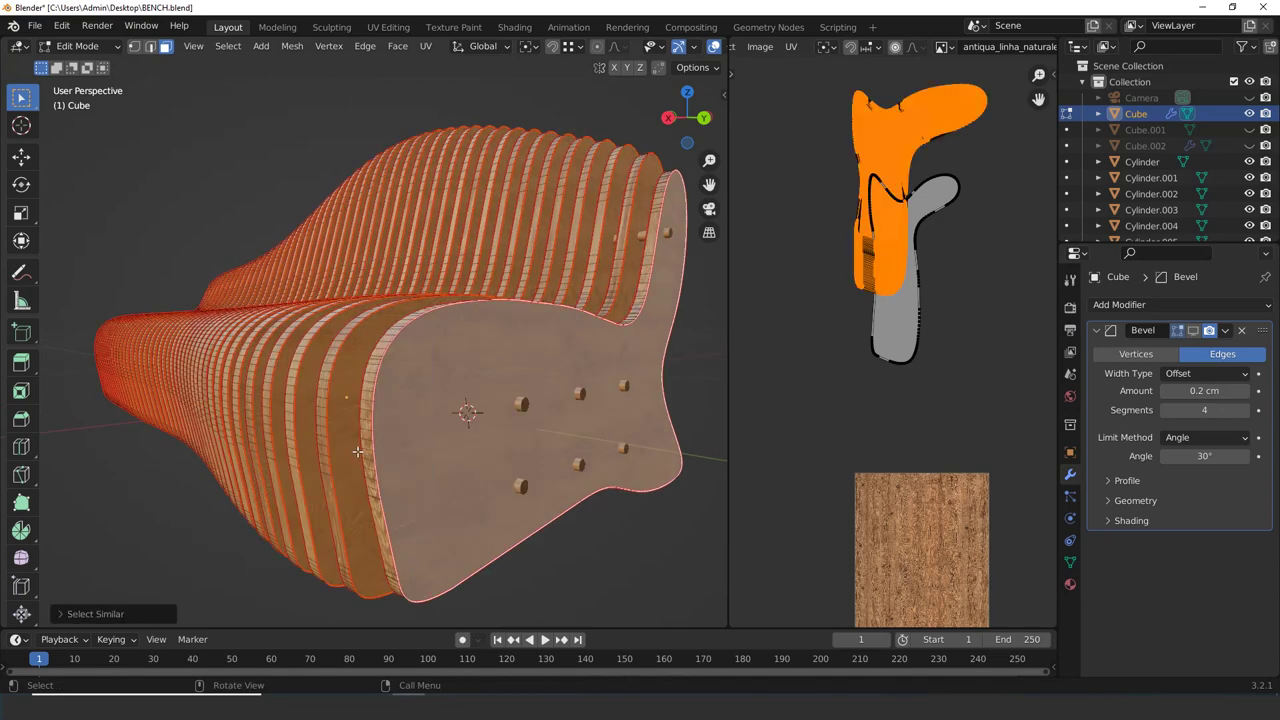
# Add the opposite side faces of all slats to the selection with Select Similar by Normal
pyautogui.moveTo(357, 452); pyautogui.dragTo(458, 404, button='middle')
pyautogui.scroll(10, 374, 394)
pyautogui.scroll(-9, 374, 394)
pyautogui.scroll(3, 458, 404)
pyautogui.keyDown('shift'); pyautogui.moveTo(636, 356); pyautogui.dragTo(426, 350, button='middle'); pyautogui.keyUp('shift')
pyautogui.keyDown('shift'); pyautogui.click(405, 343); pyautogui.keyUp('shift')
pyautogui.hotkey('shift', 'g')
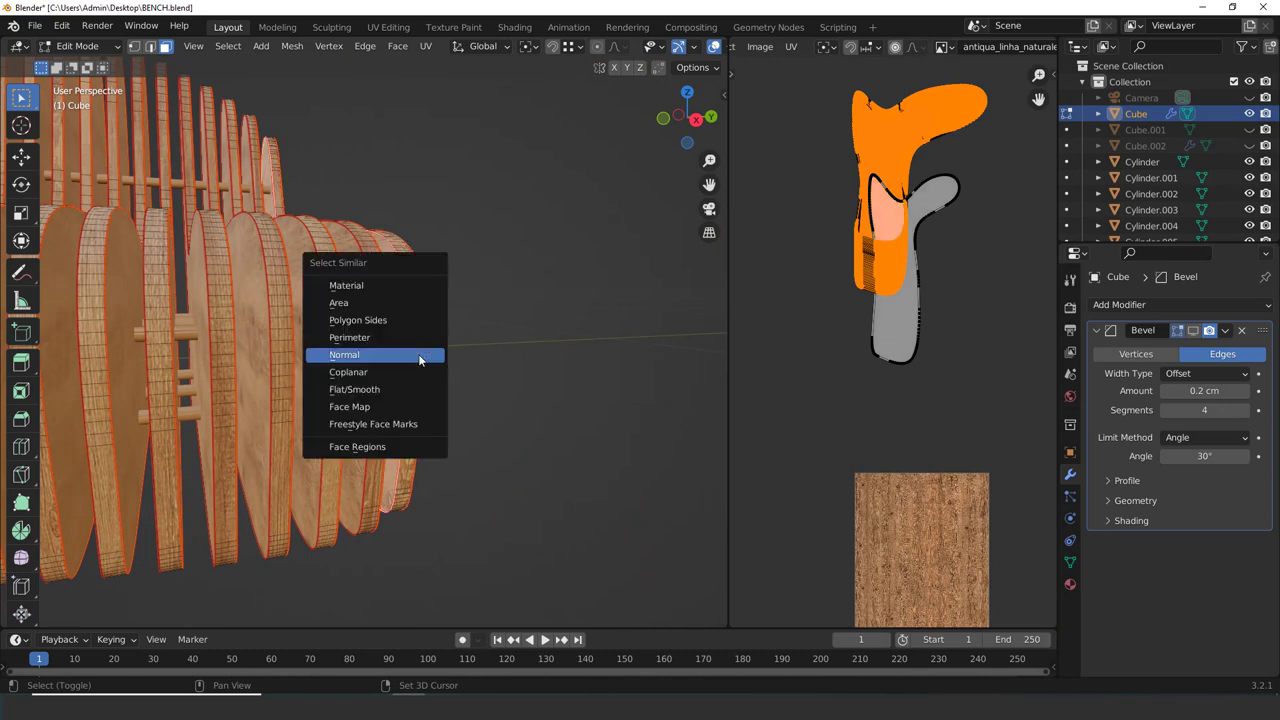
pyautogui.click(420, 358)
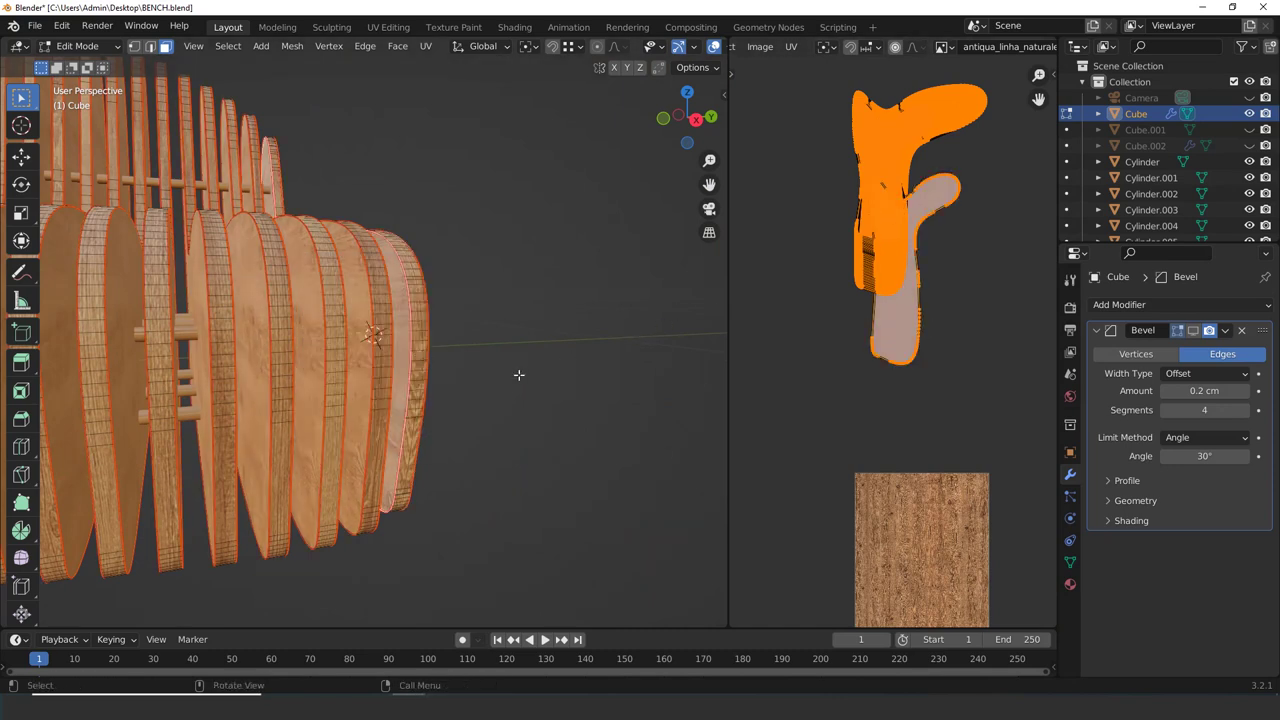
# Enlarge the UV editor area and examine the overlapping UV islands of the slat sides
pyautogui.moveTo(518, 374); pyautogui.dragTo(463, 371, button='middle')
pyautogui.keyDown('shift'); pyautogui.moveTo(951, 180); pyautogui.dragTo(973, 257, button='middle'); pyautogui.keyUp('shift')
pyautogui.scroll(-2, 949, 107)
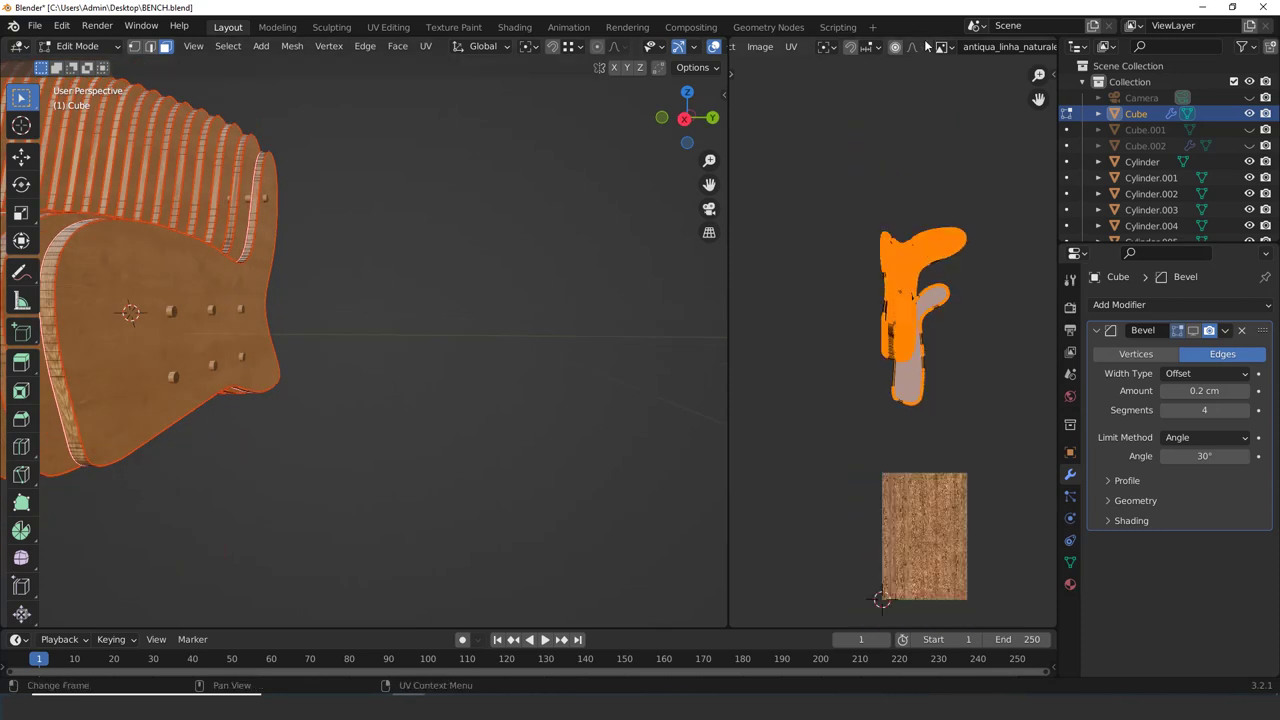
pyautogui.scroll(-3, 927, 46)
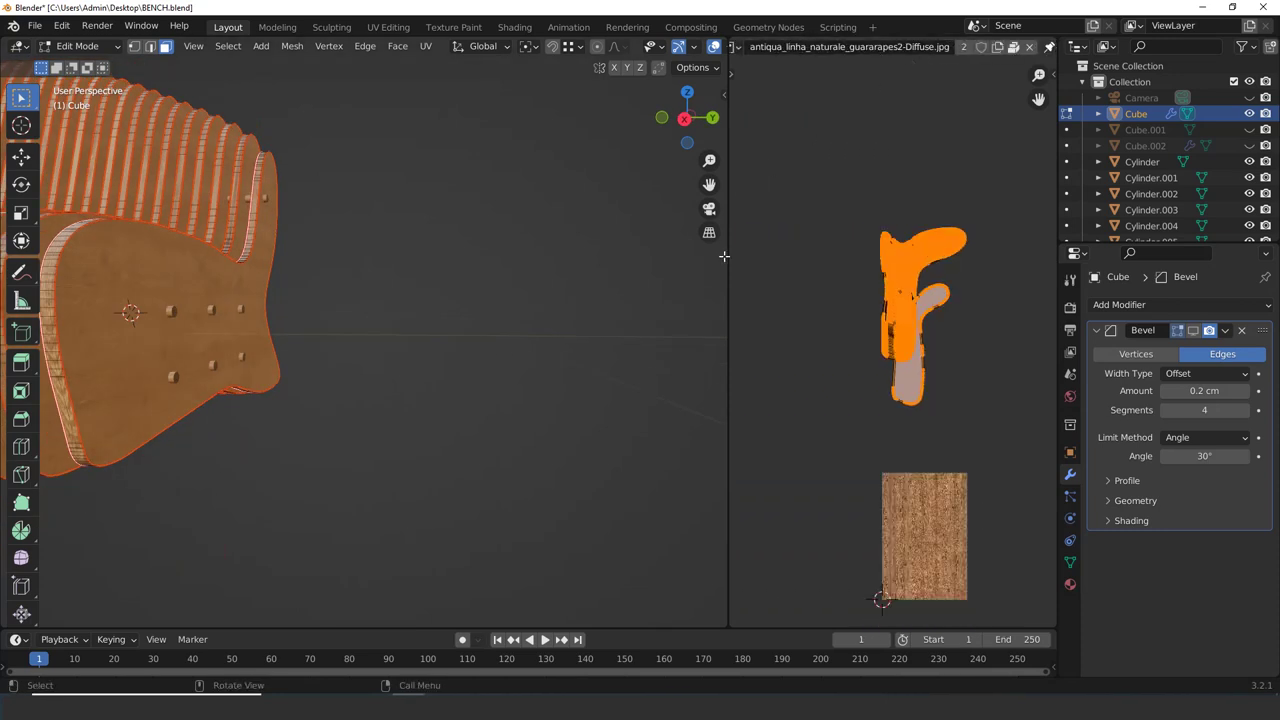
pyautogui.moveTo(724, 256); pyautogui.dragTo(408, 265)
pyautogui.scroll(3, 646, 277)
pyautogui.scroll(2, 697, 380)
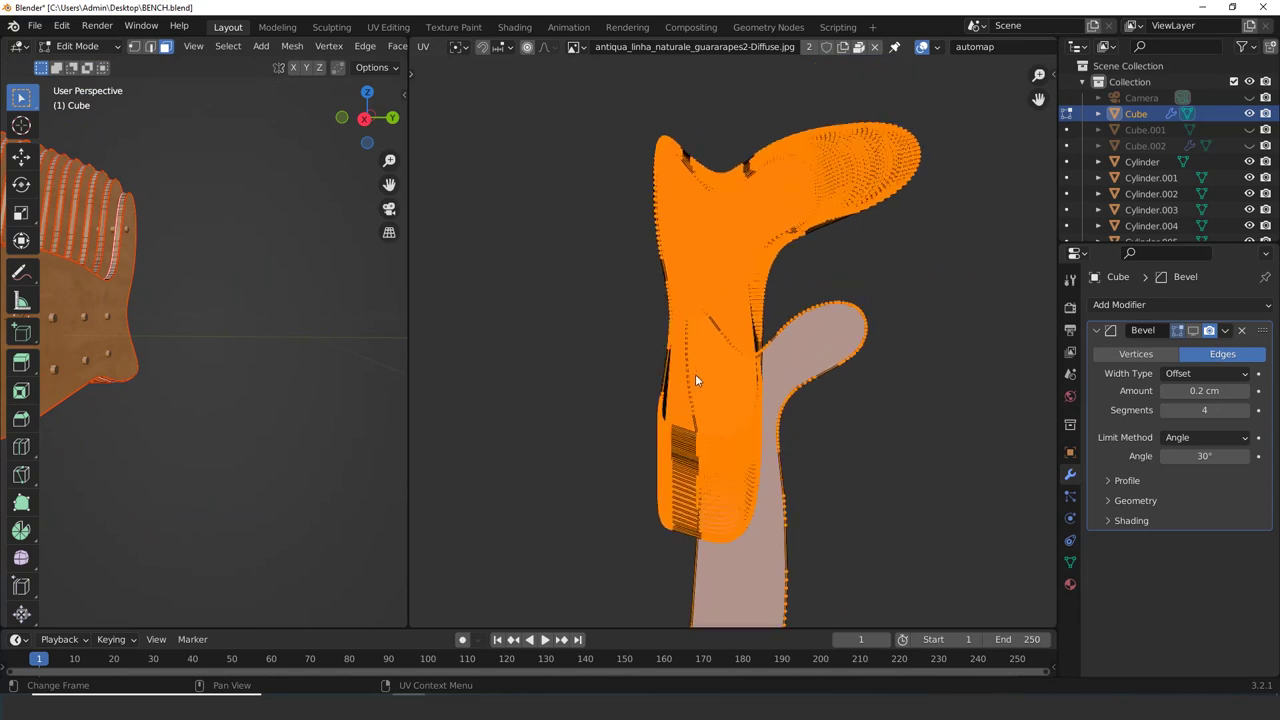
pyautogui.scroll(2, 695, 374)
pyautogui.scroll(-3, 692, 354)
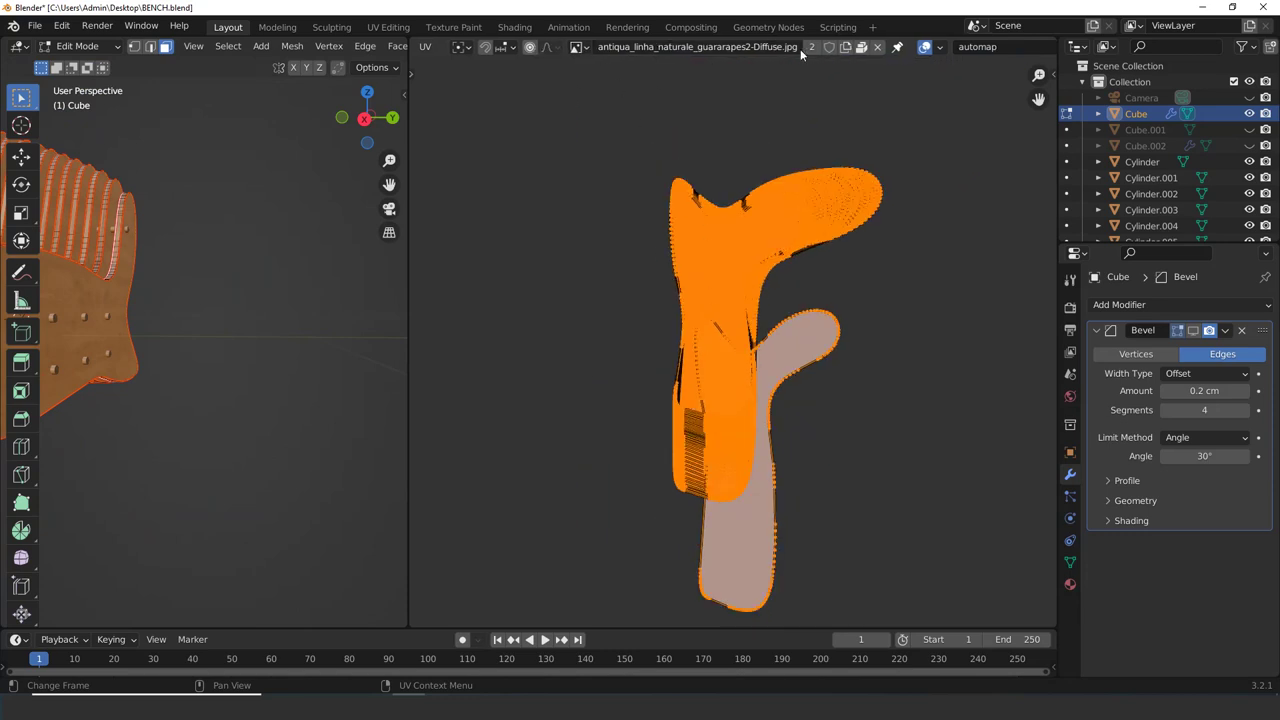
pyautogui.scroll(3, 680, 61)
pyautogui.scroll(6, 505, 54)
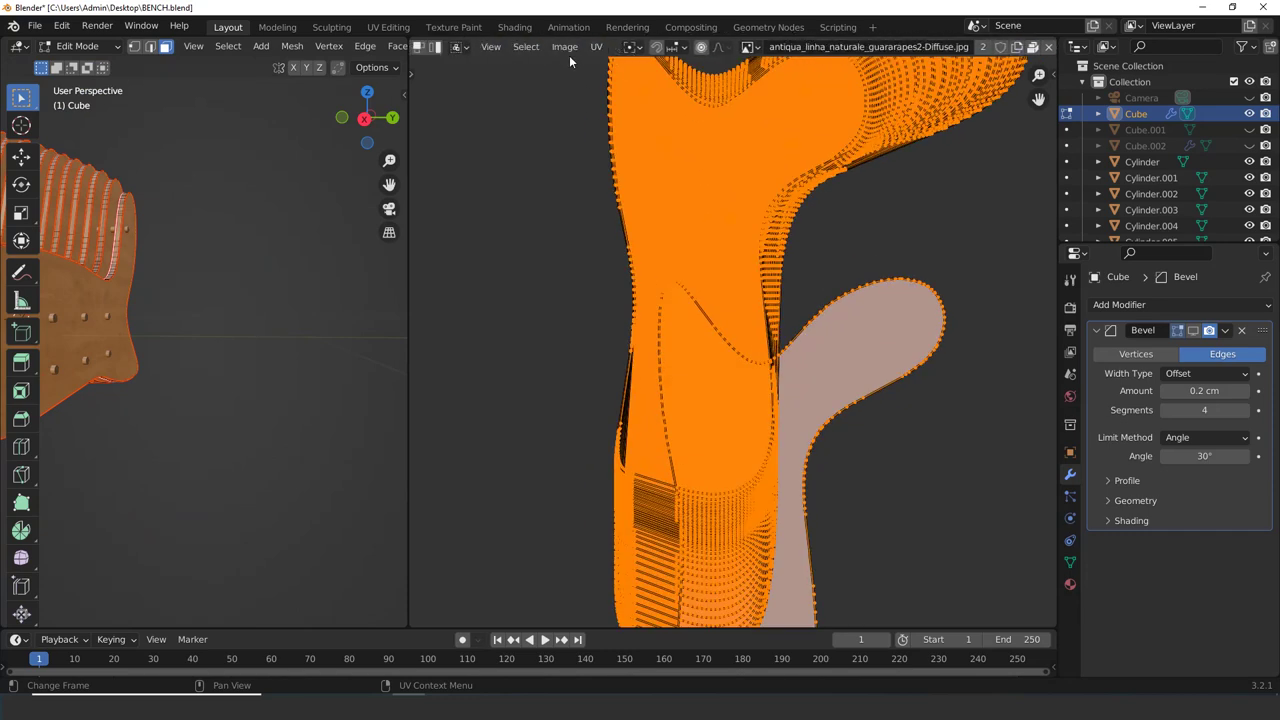
# Pack the selected slat-side UV islands and inspect their spread over the wood texture
pyautogui.click(659, 47)
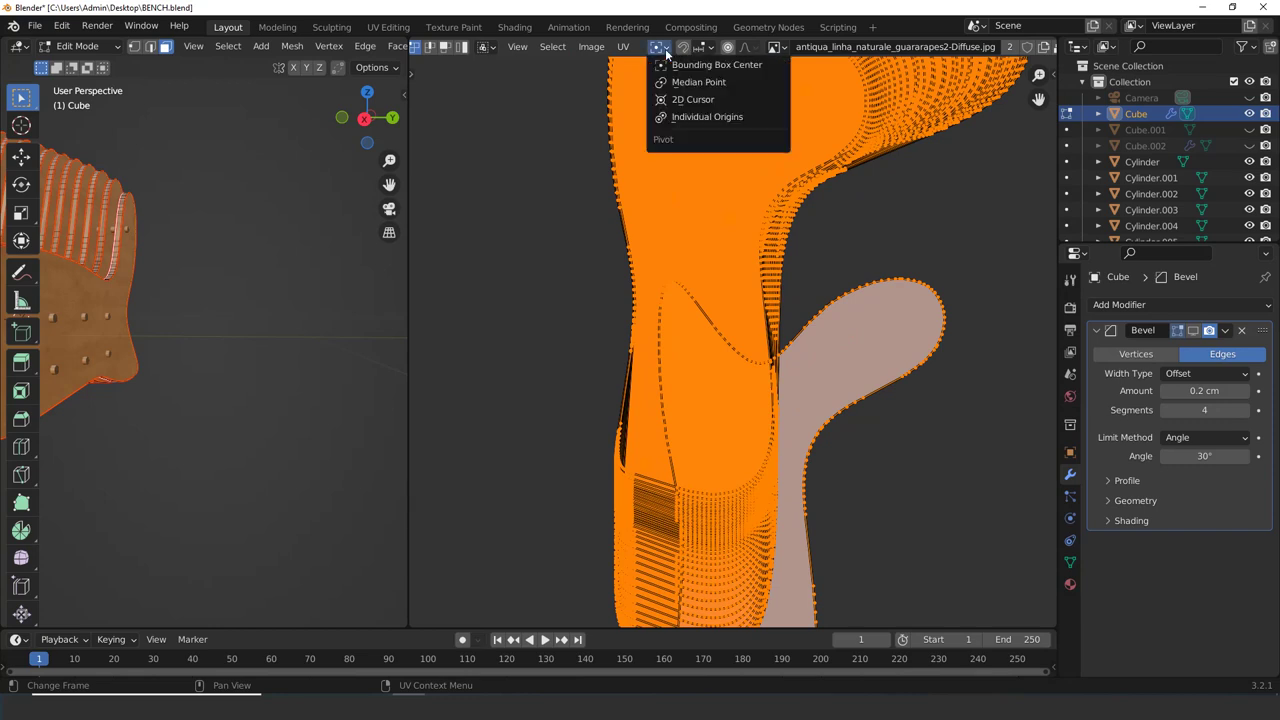
pyautogui.click(658, 48)
pyautogui.click(622, 47)
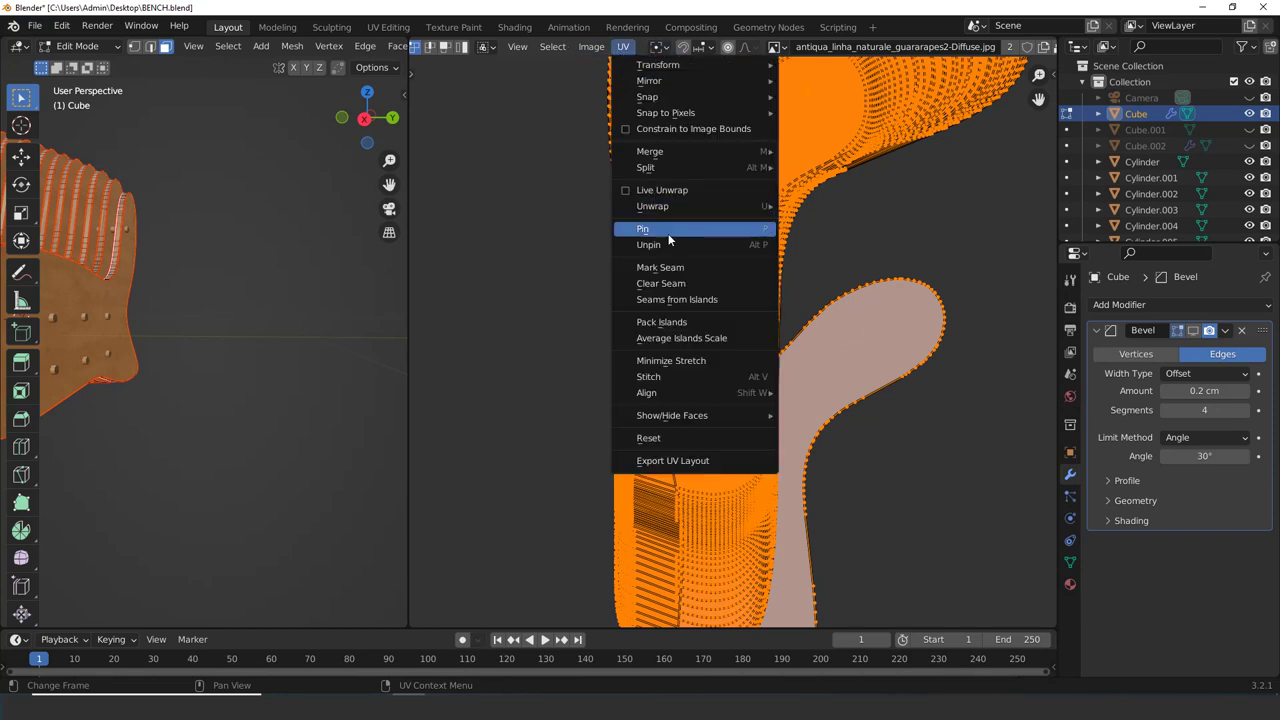
pyautogui.click(694, 325)
pyautogui.scroll(-10, 700, 460)
pyautogui.scroll(8, 750, 430)
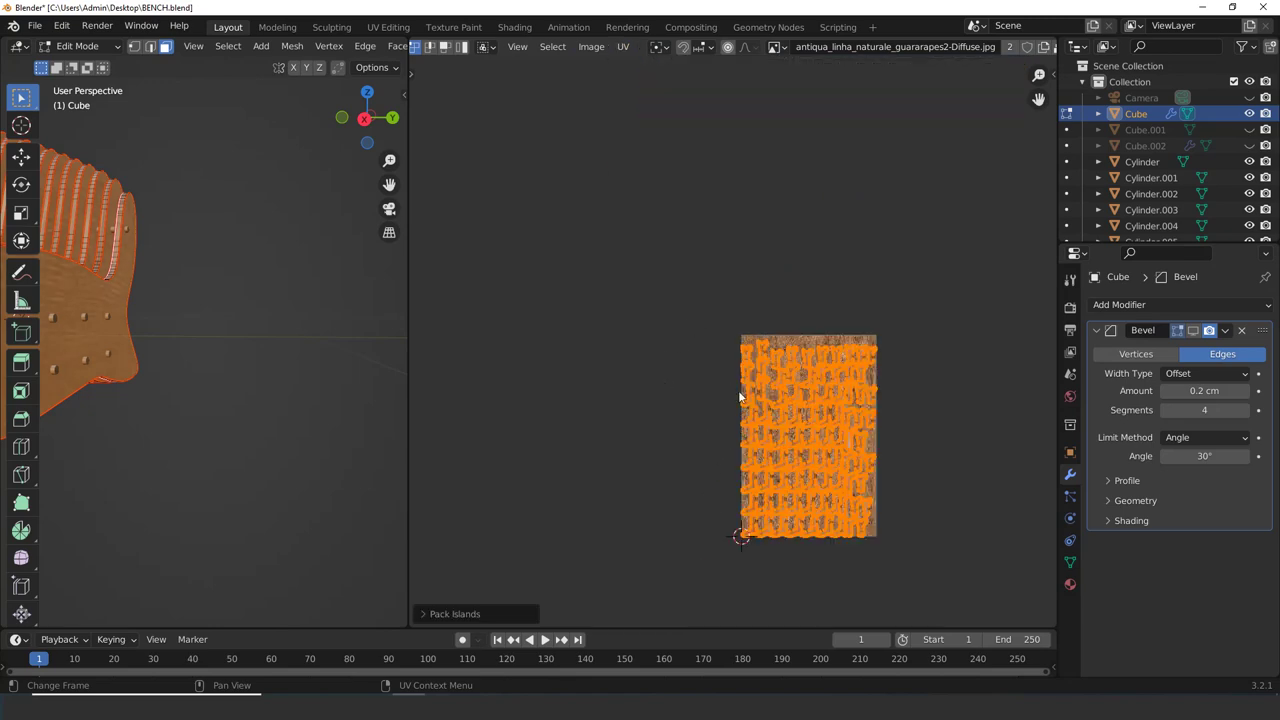
pyautogui.scroll(5, 679, 287)
pyautogui.scroll(-5, 679, 287)
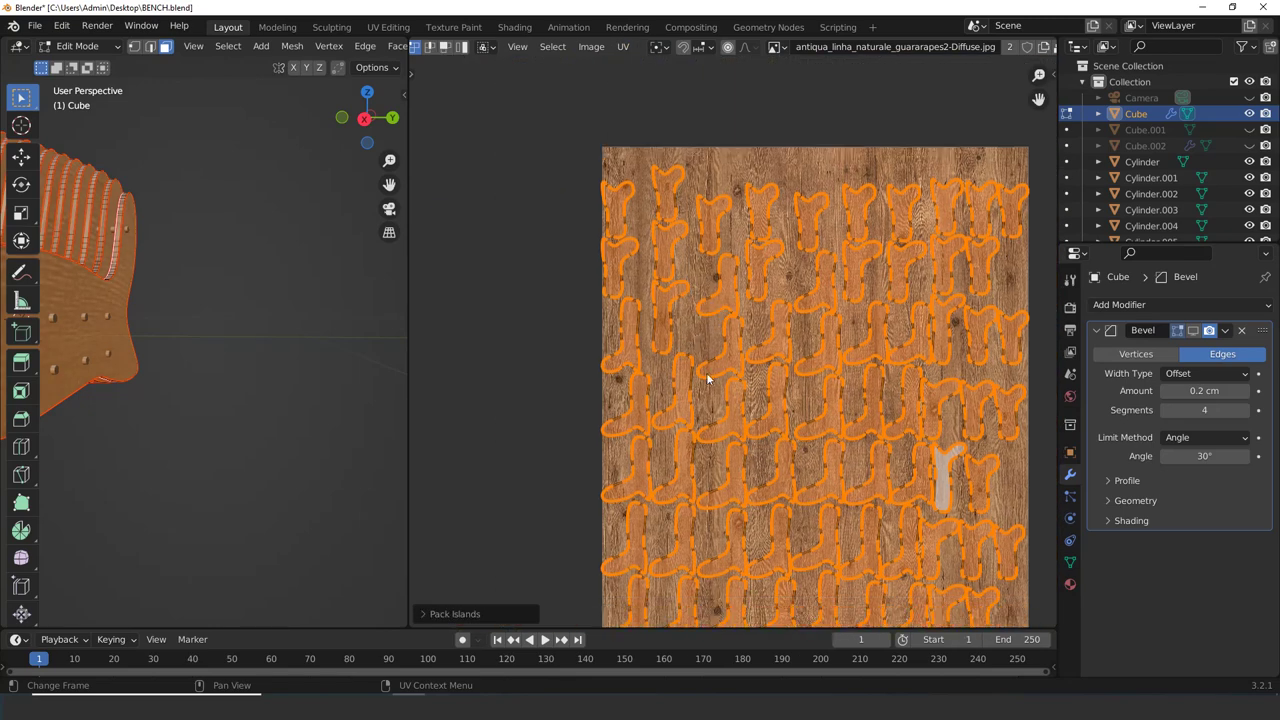
pyautogui.scroll(3, 706, 372)
pyautogui.scroll(-4, 733, 318)
pyautogui.scroll(4, 763, 349)
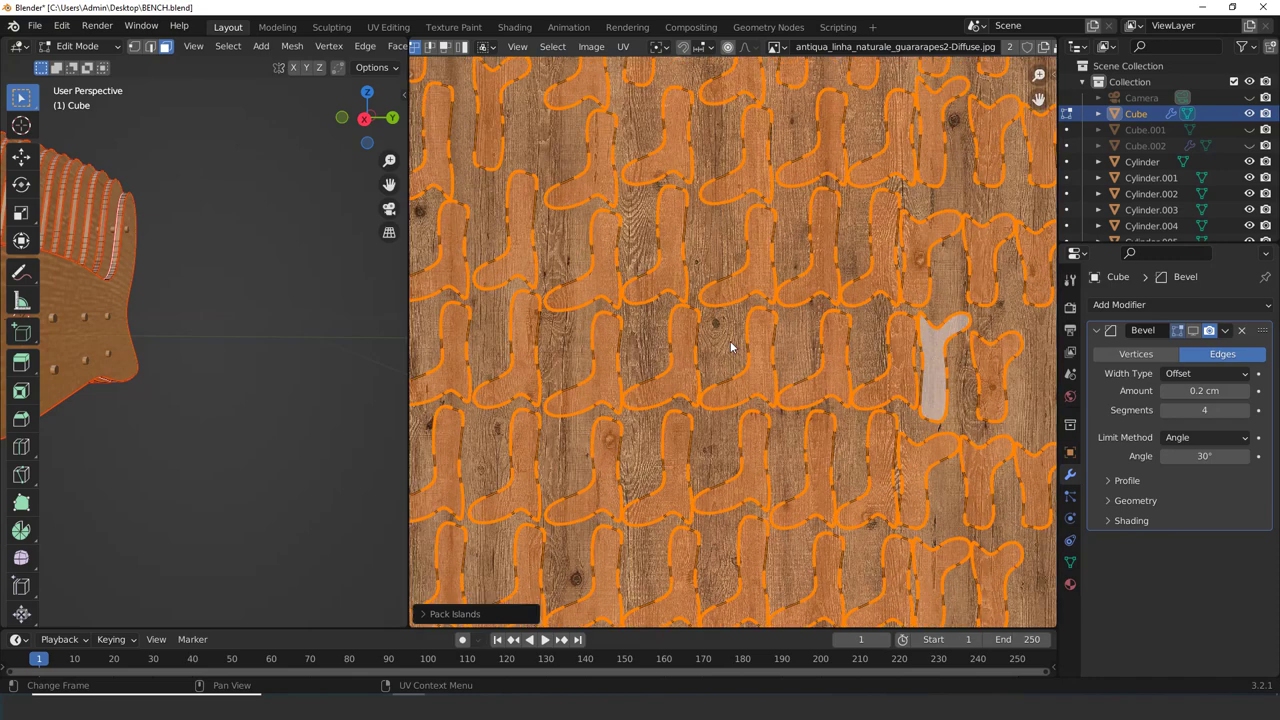
pyautogui.scroll(-5, 731, 349)
# Scale the packed slat-side UV islands uniformly to more than twice their size and check the grain on the bench end
pyautogui.moveTo(157, 401); pyautogui.dragTo(270, 400, button='middle')
pyautogui.scroll(3, 655, 420)
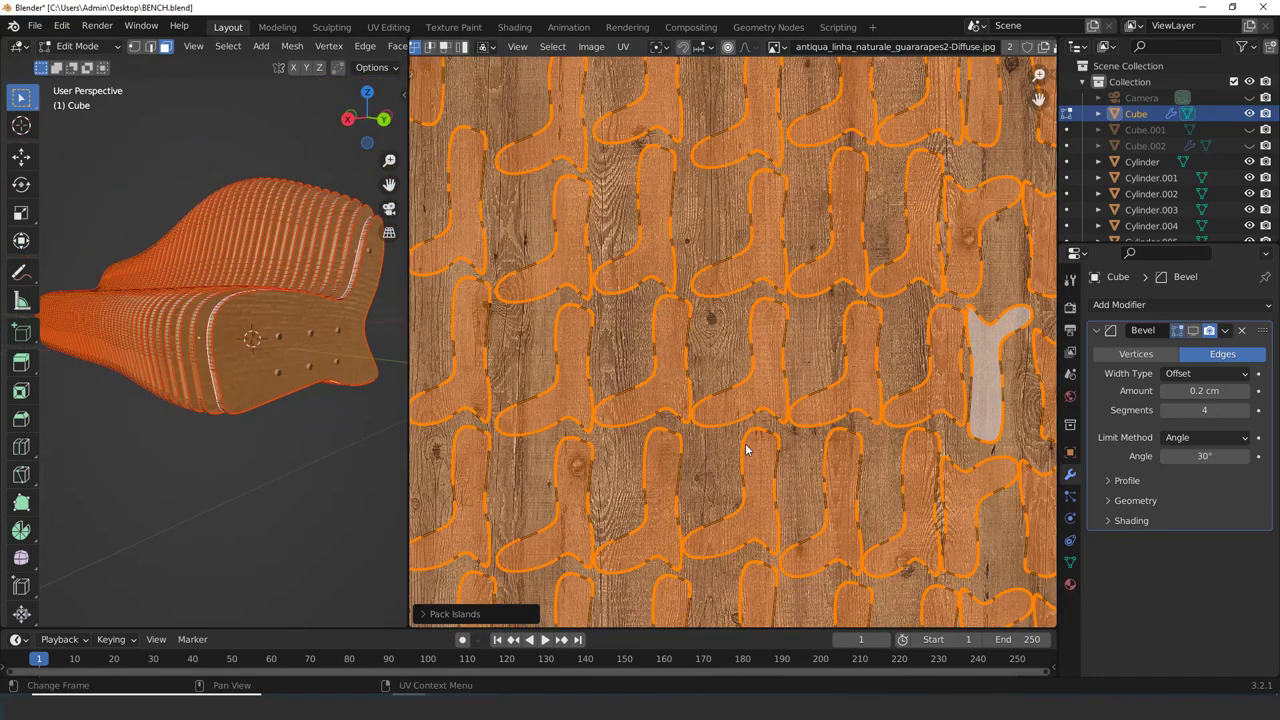
pyautogui.scroll(-3, 746, 443)
pyautogui.press('s')
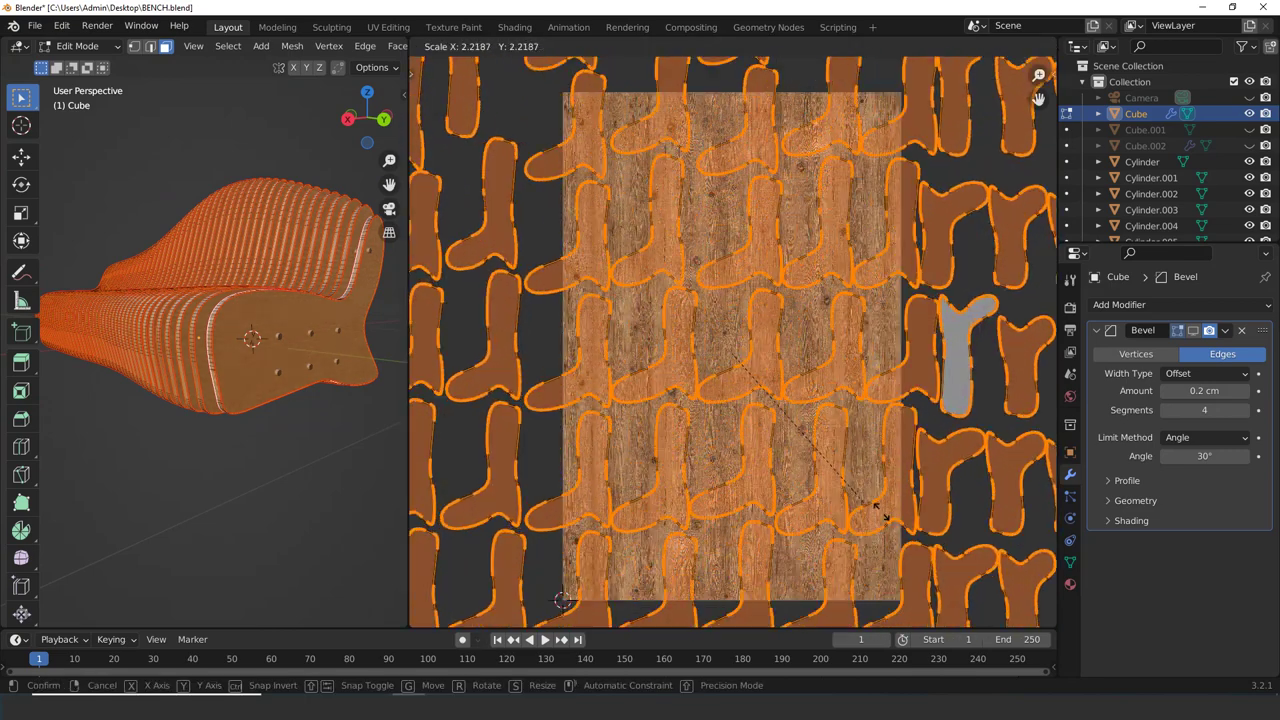
pyautogui.click(901, 536)
pyautogui.scroll(4, 901, 536)
pyautogui.scroll(2, 376, 465)
pyautogui.scroll(4, 376, 465)
pyautogui.scroll(-3, 330, 430)
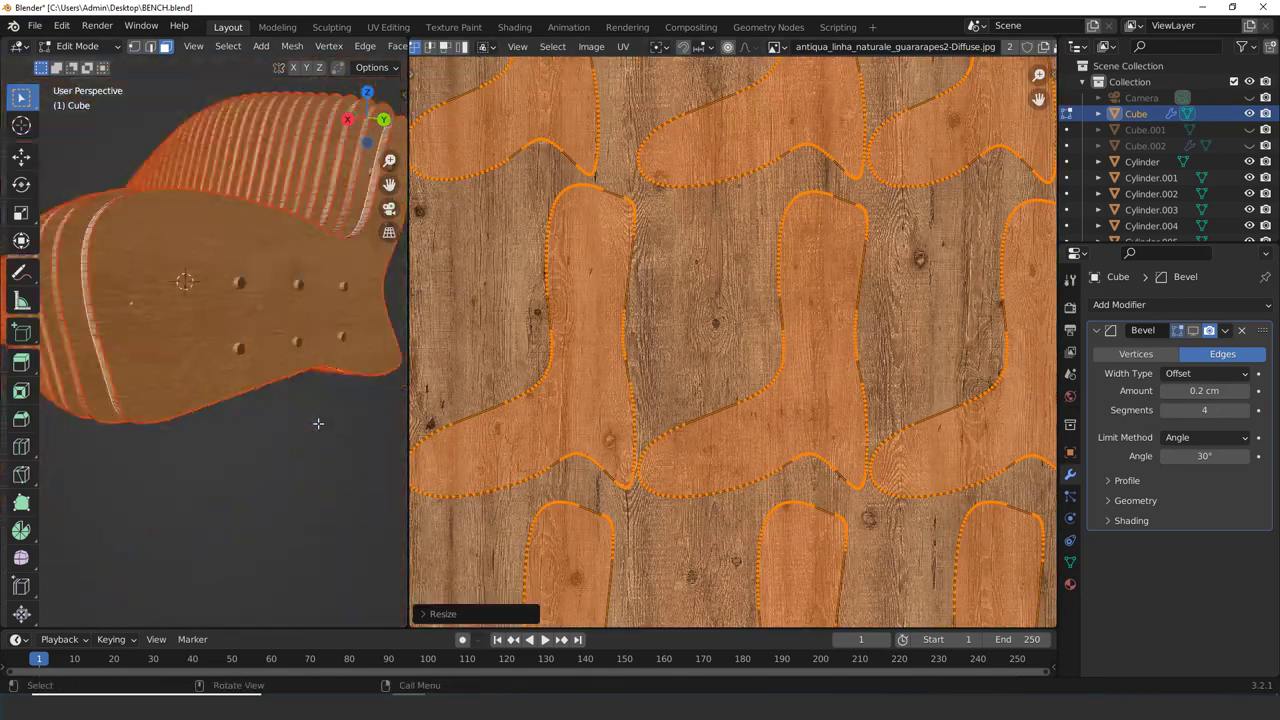
# Scale the slat-side UV islands up again by more than 2.5 times and inspect the finer grain around the rod holes
pyautogui.press('s')
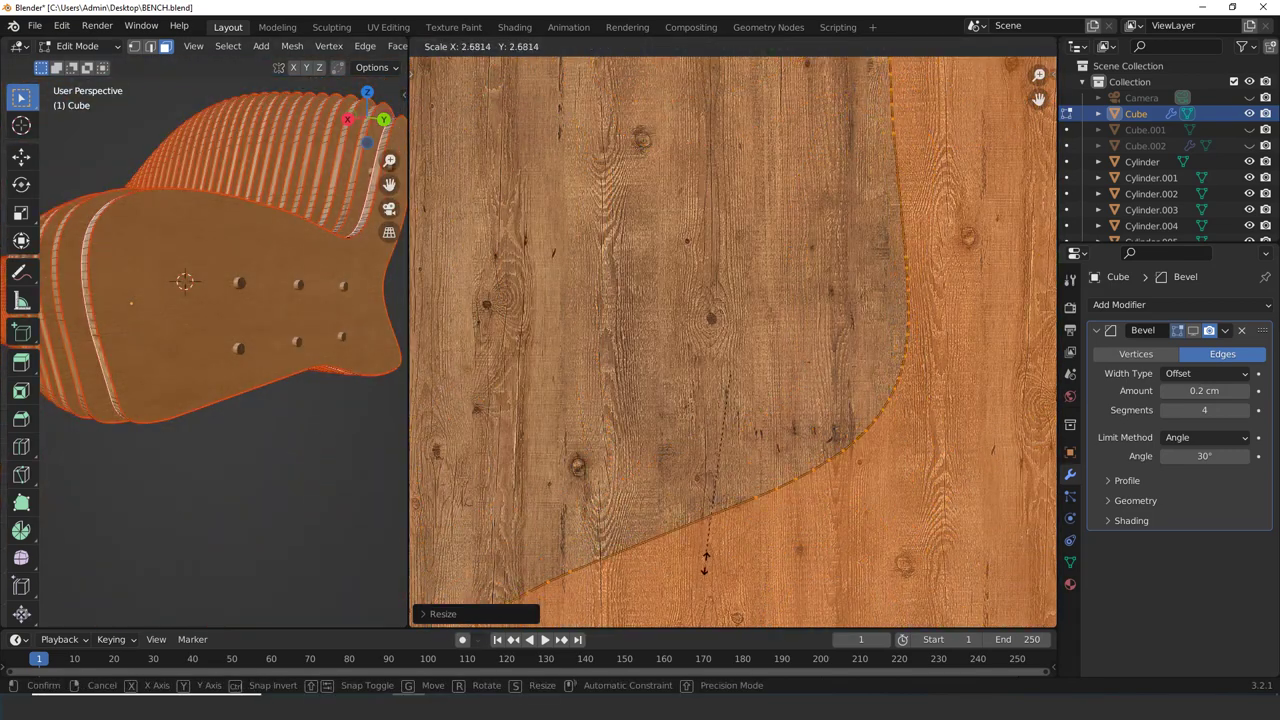
pyautogui.click(361, 525)
pyautogui.scroll(4, 290, 502)
pyautogui.scroll(-3, 214, 517)
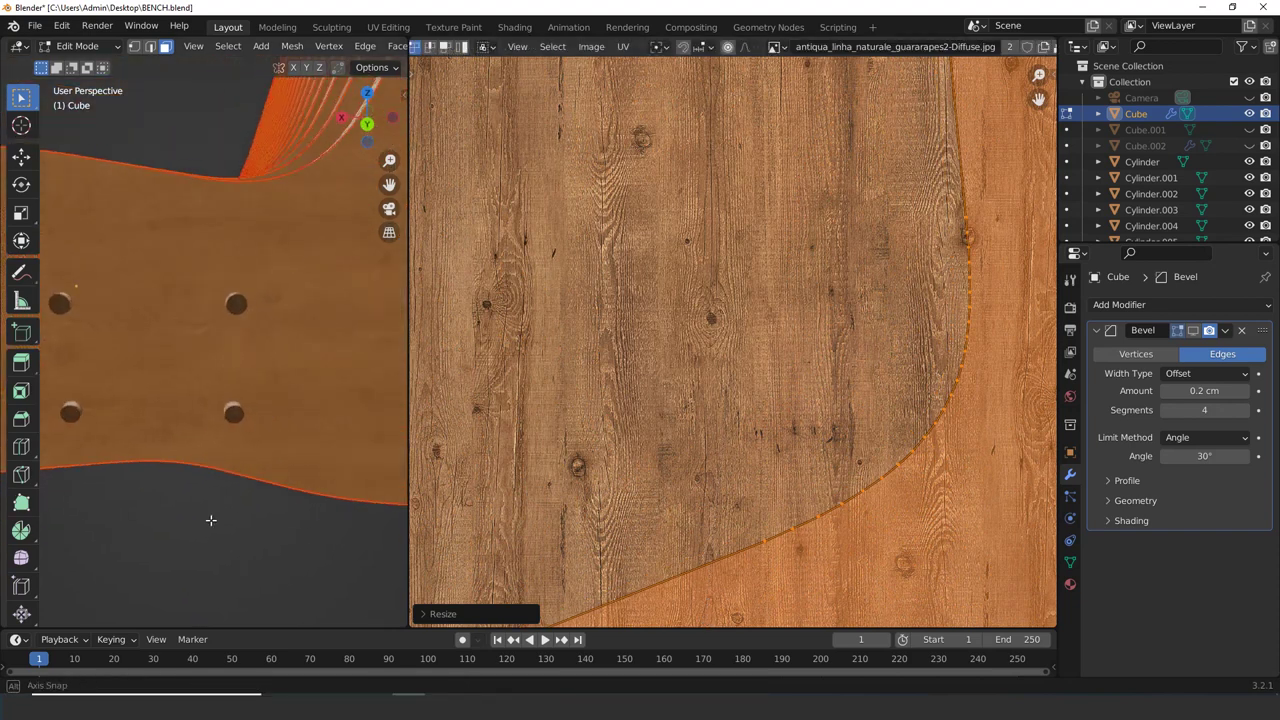
pyautogui.scroll(3, 234, 497)
pyautogui.scroll(-5, 296, 502)
pyautogui.scroll(4, 329, 509)
# Return to Object Mode, review the wood texture on the whole bench, and save the file
pyautogui.moveTo(309, 497); pyautogui.dragTo(232, 458, button='middle')
pyautogui.scroll(-2, 329, 509)
pyautogui.press('Tab')
pyautogui.scroll(-5, 282, 493)
pyautogui.scroll(4, 302, 482)
pyautogui.moveTo(282, 493); pyautogui.dragTo(234, 482, button='middle')
pyautogui.click(355, 481)
pyautogui.scroll(-3, 355, 481)
pyautogui.hotkey('ctrl', 's')
pyautogui.scroll(3, 276, 466)
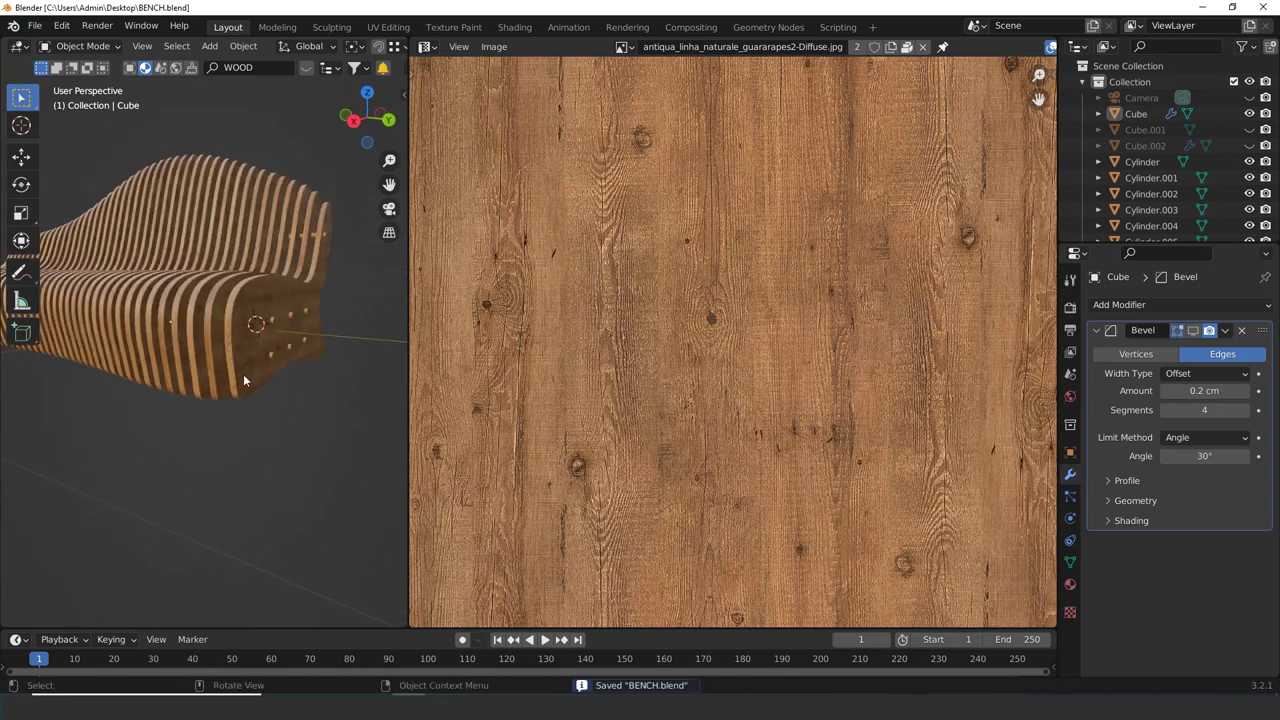
# Turn on viewport display of the bench slats' Bevel modifier and save the file
pyautogui.scroll(4, 243, 374)
pyautogui.click(280, 368)
pyautogui.scroll(4, 236, 391)
pyautogui.scroll(-4, 236, 391)
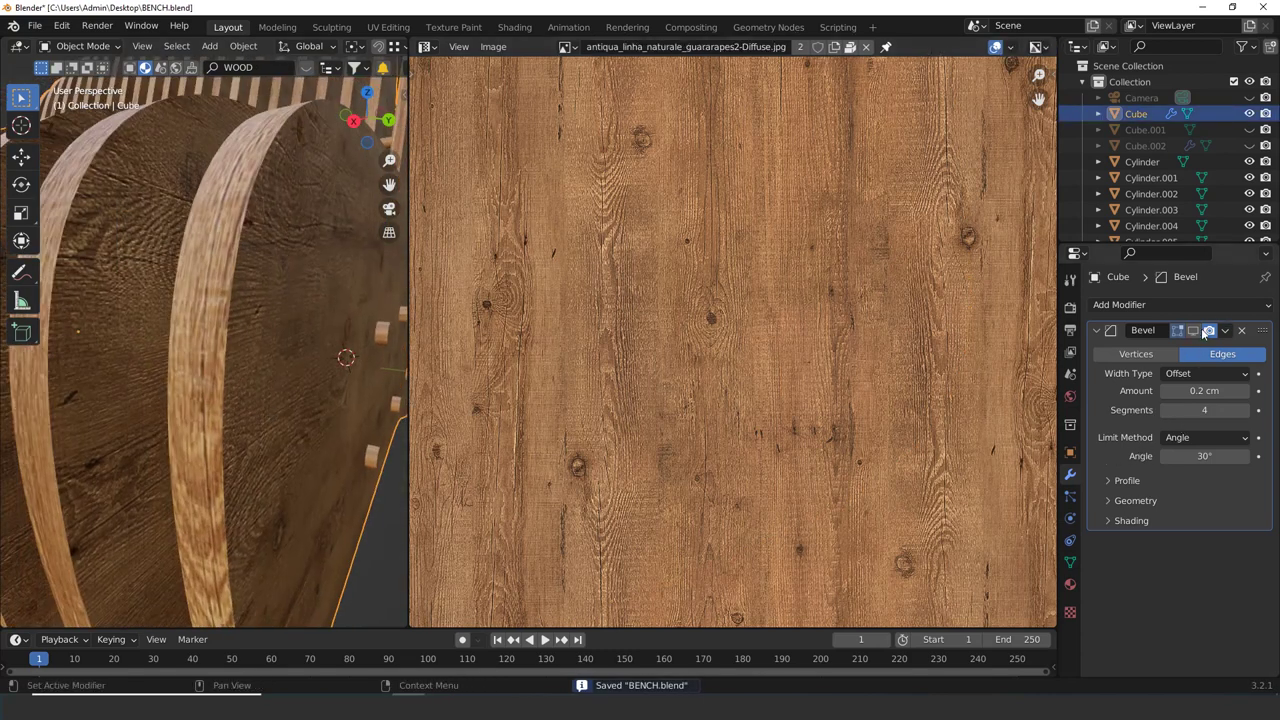
pyautogui.scroll(-5, 281, 336)
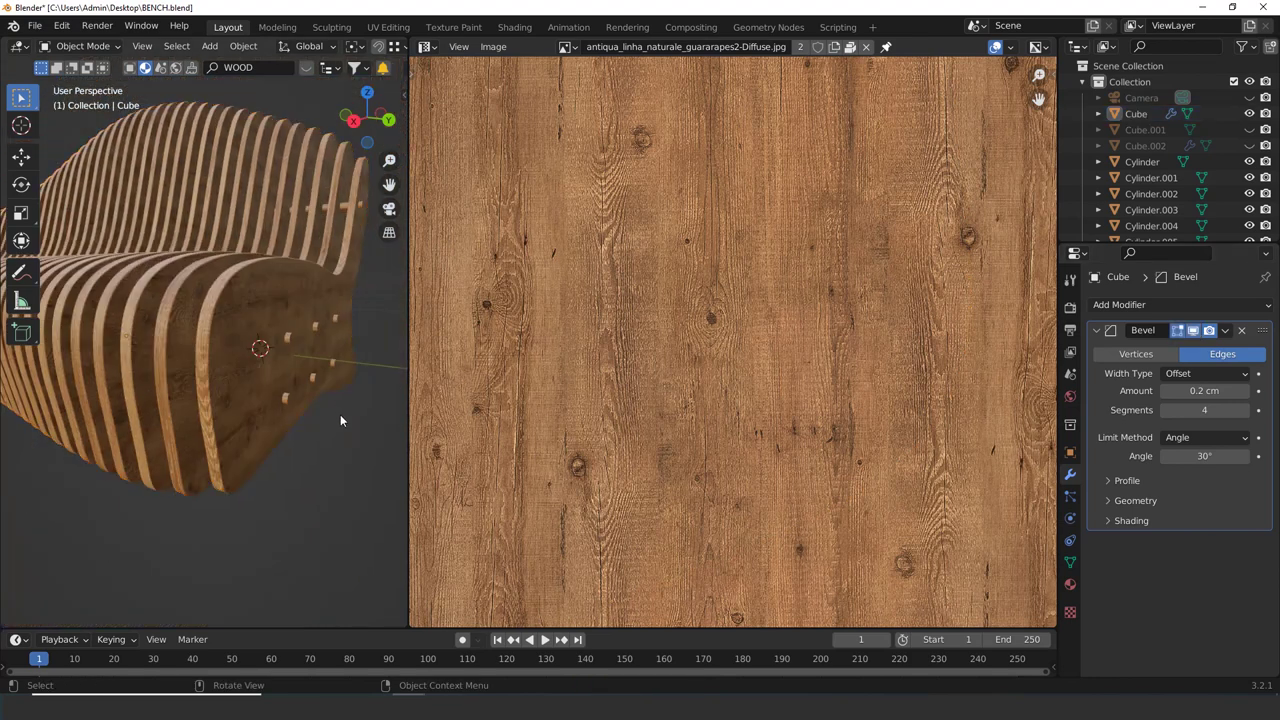
pyautogui.scroll(-2, 340, 418)
pyautogui.hotkey('ctrl', 's')
pyautogui.scroll(-2, 342, 410)
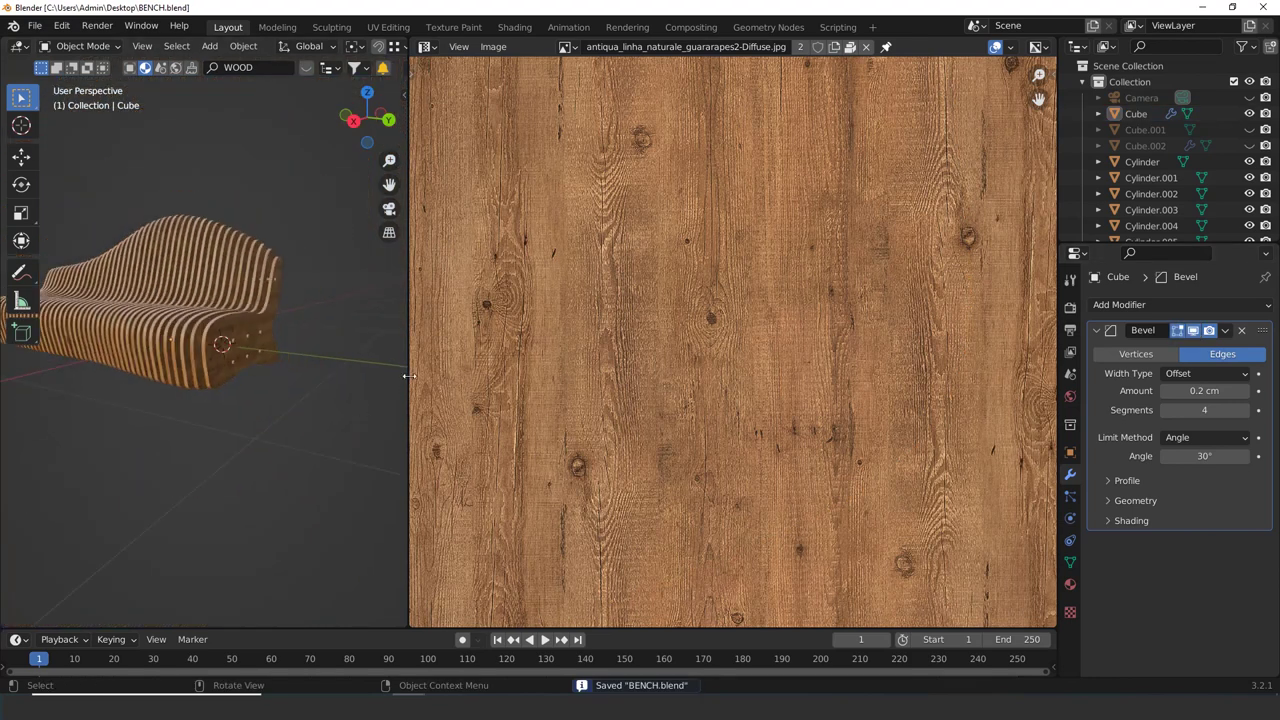
# Widen the 3D viewport and frame the textured bench in perspective view
pyautogui.moveTo(409, 376); pyautogui.dragTo(793, 376)
pyautogui.scroll(3, 495, 408)
pyautogui.scroll(-3, 497, 412)
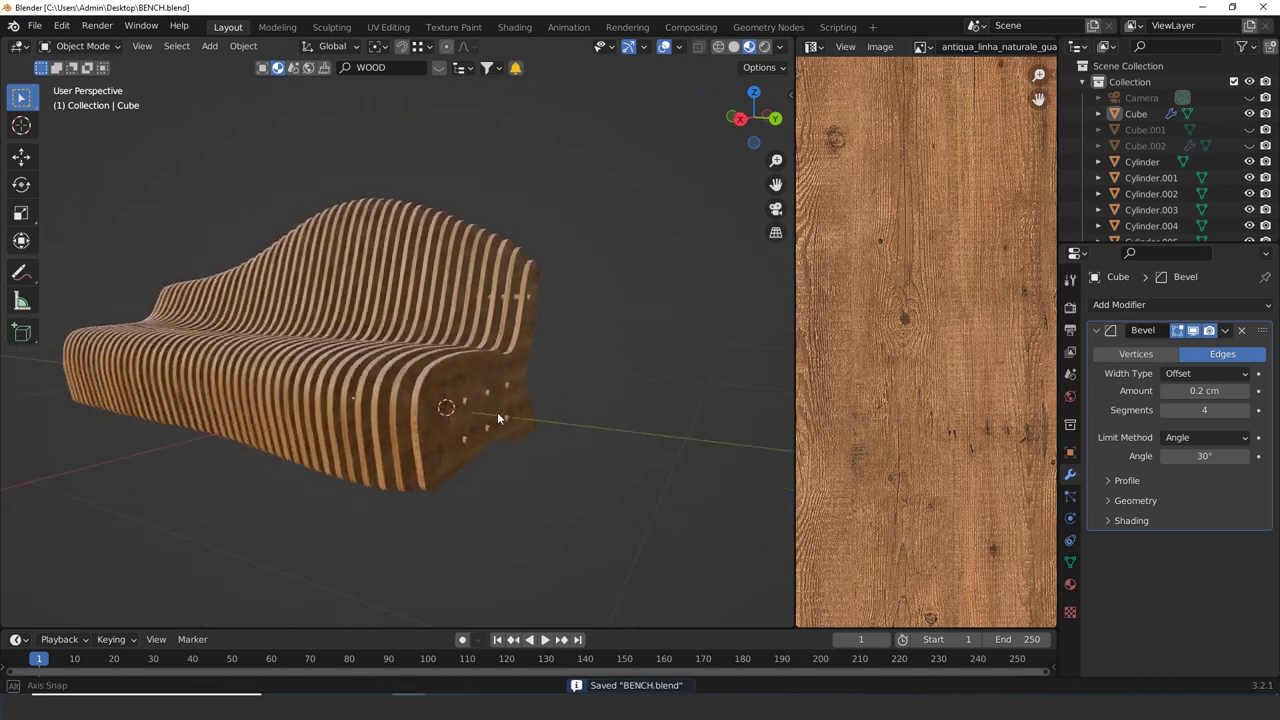
pyautogui.scroll(-1, 491, 368)
pyautogui.moveTo(498, 413); pyautogui.dragTo(490, 388, button='middle')
pyautogui.scroll(2, 490, 388)
# Turn the image editor area into a Shader Editor showing the bench object's wood material nodes
pyautogui.click(813, 47)
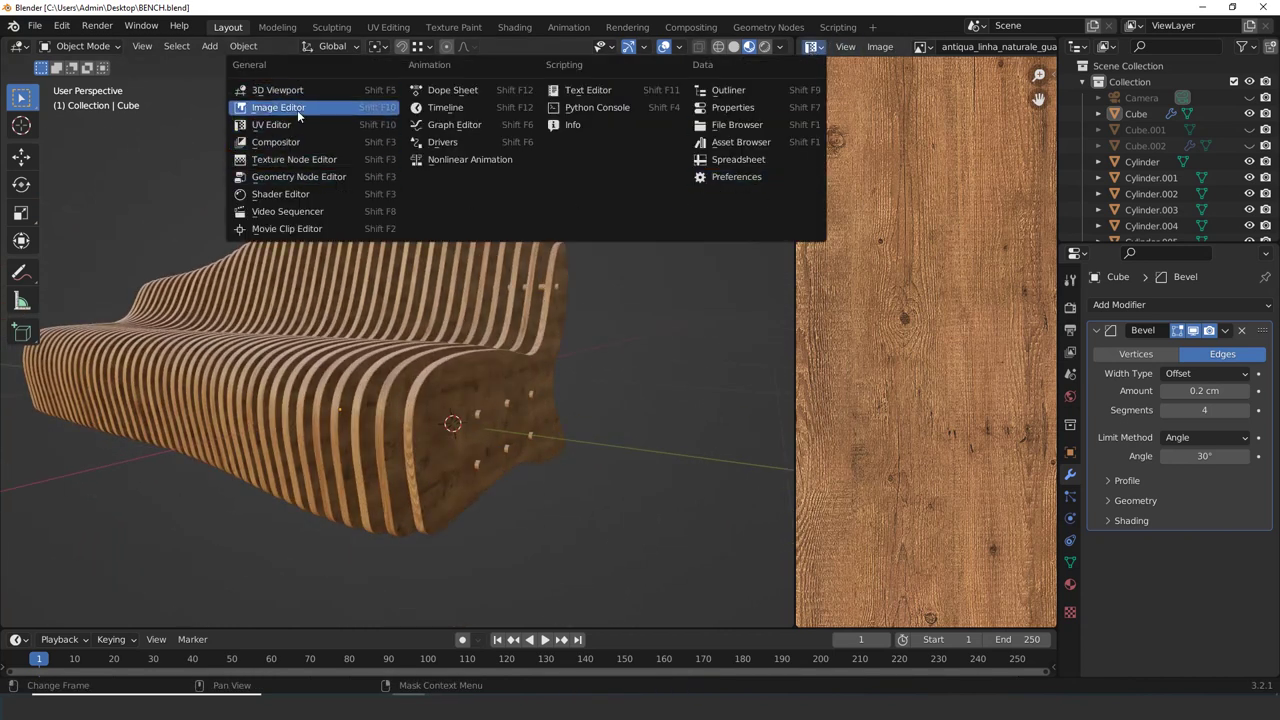
pyautogui.click(283, 194)
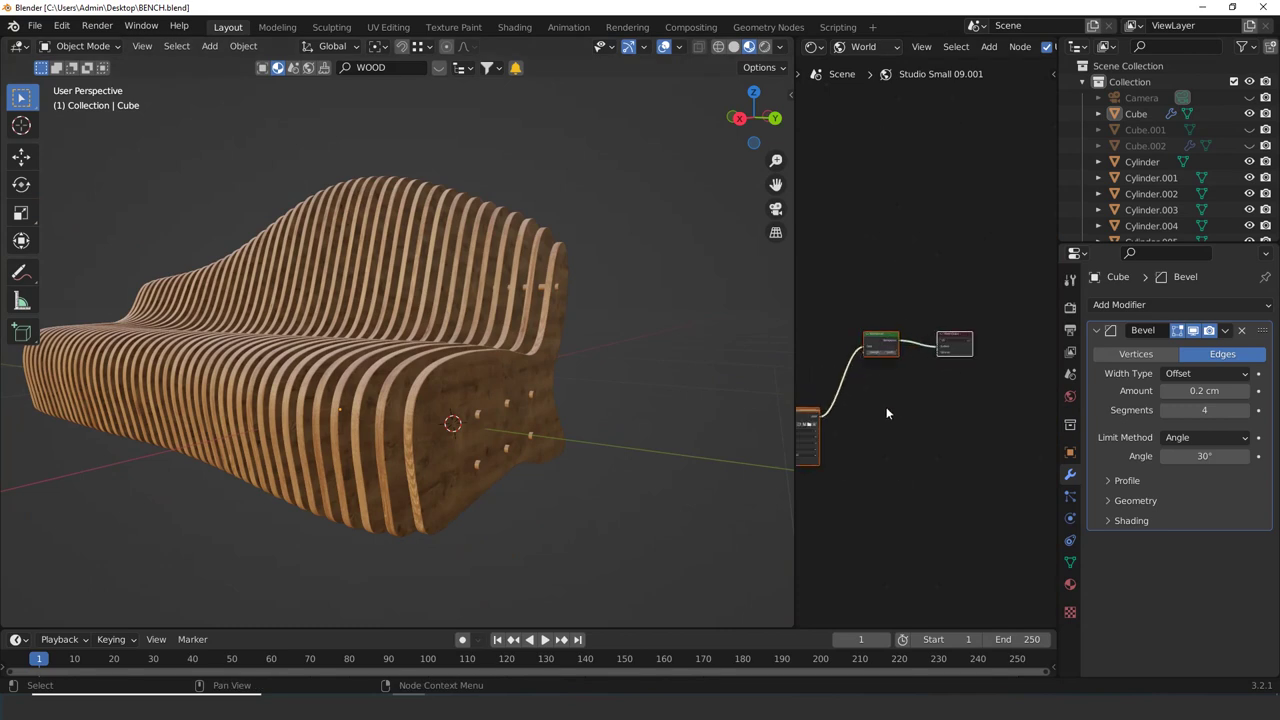
pyautogui.moveTo(904, 387); pyautogui.dragTo(1008, 342, button='middle')
pyautogui.scroll(5, 1008, 342)
pyautogui.click(874, 50)
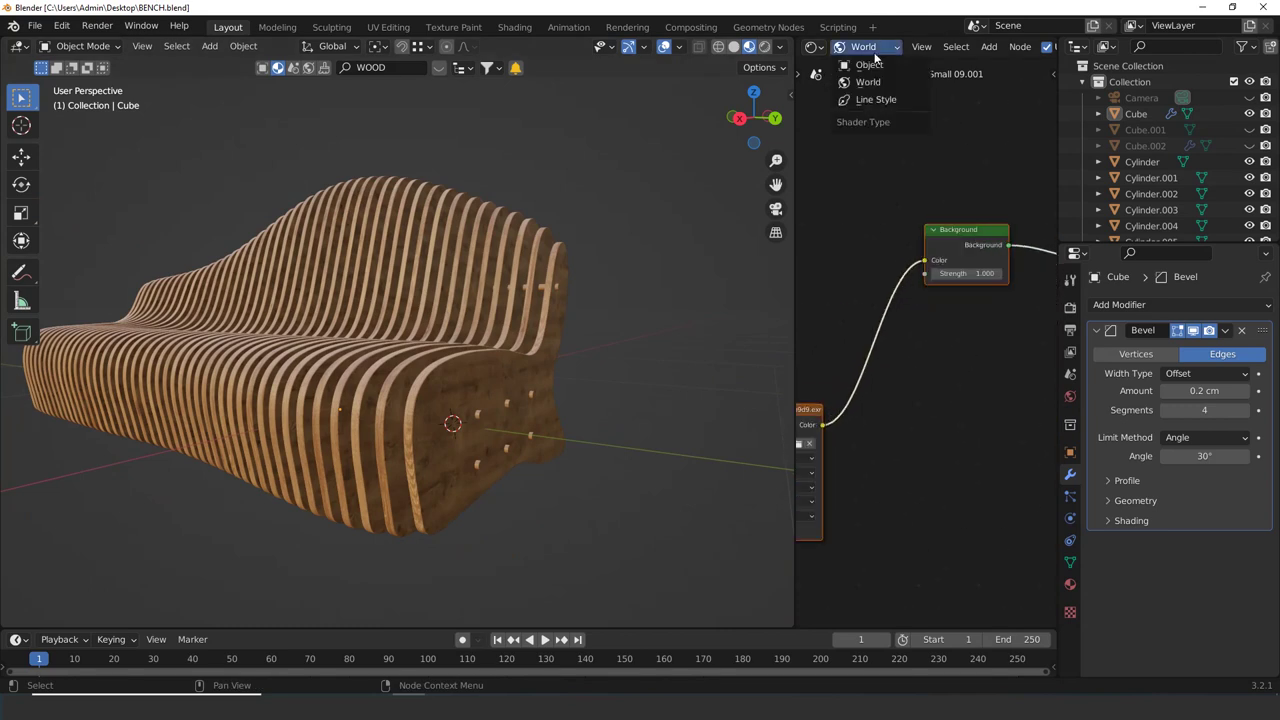
pyautogui.click(869, 65)
pyautogui.scroll(-4, 916, 336)
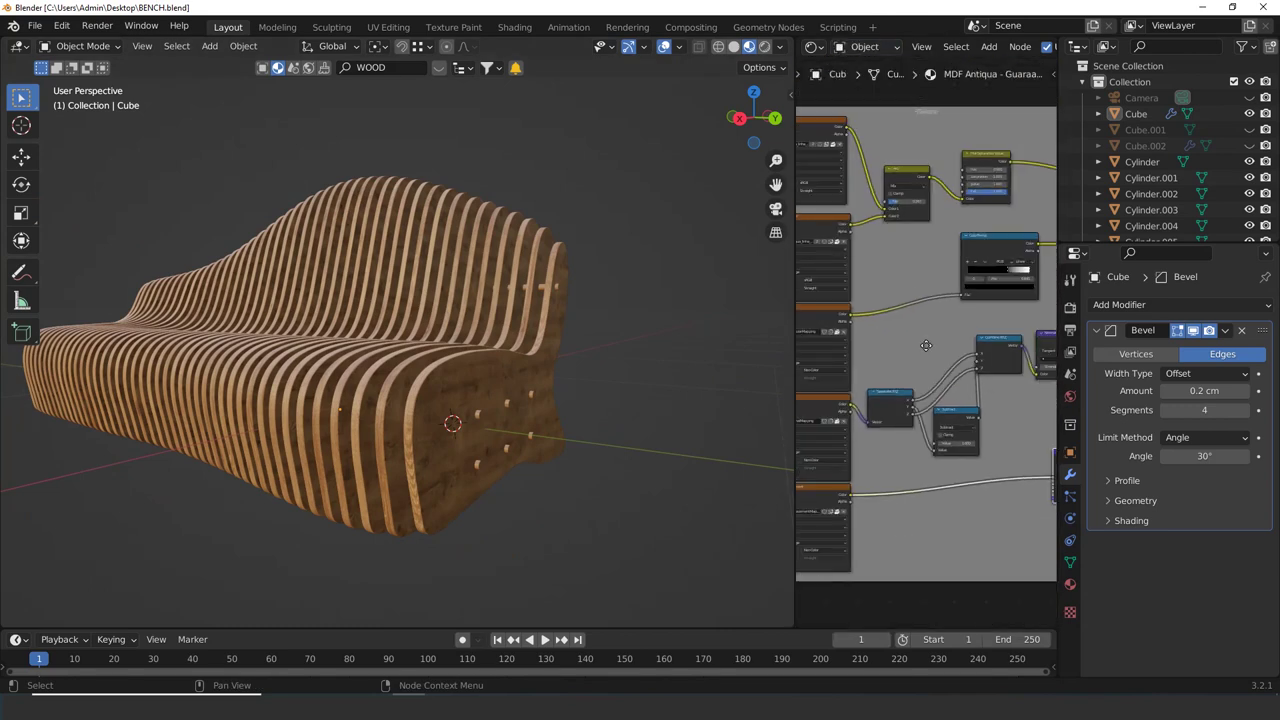
# Examine the wood material's Hue Saturation Value and ColorRamp nodes up close in the node tree
pyautogui.scroll(6, 886, 379)
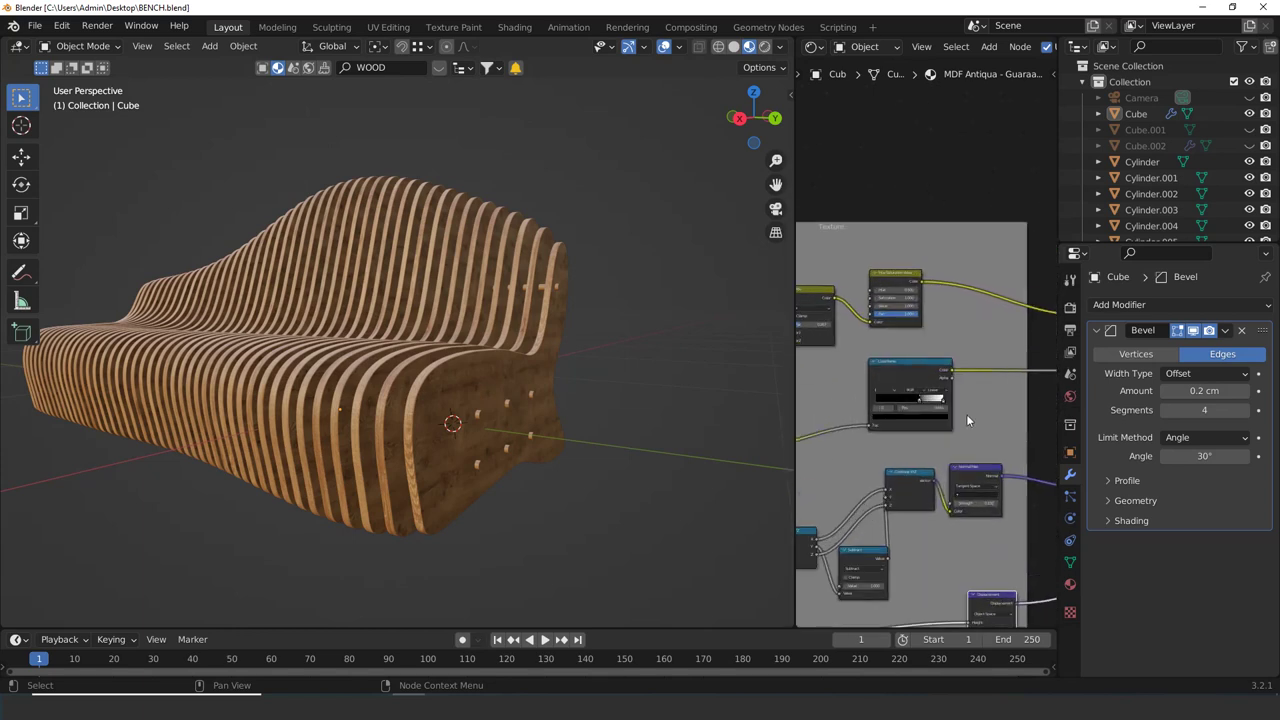
pyautogui.scroll(-2, 893, 328)
pyautogui.moveTo(860, 315); pyautogui.dragTo(935, 380, button='middle')
pyautogui.scroll(1, 935, 380)
pyautogui.moveTo(847, 390); pyautogui.dragTo(902, 351, button='middle')
pyautogui.scroll(1, 902, 351)
pyautogui.moveTo(904, 303); pyautogui.dragTo(911, 277)
pyautogui.scroll(5, 980, 340)
pyautogui.moveTo(1030, 335); pyautogui.dragTo(878, 340, button='middle')
# Unhide all hidden objects, including the camera and backdrop, and check the scene layout around the bench
pyautogui.scroll(-4, 560, 440)
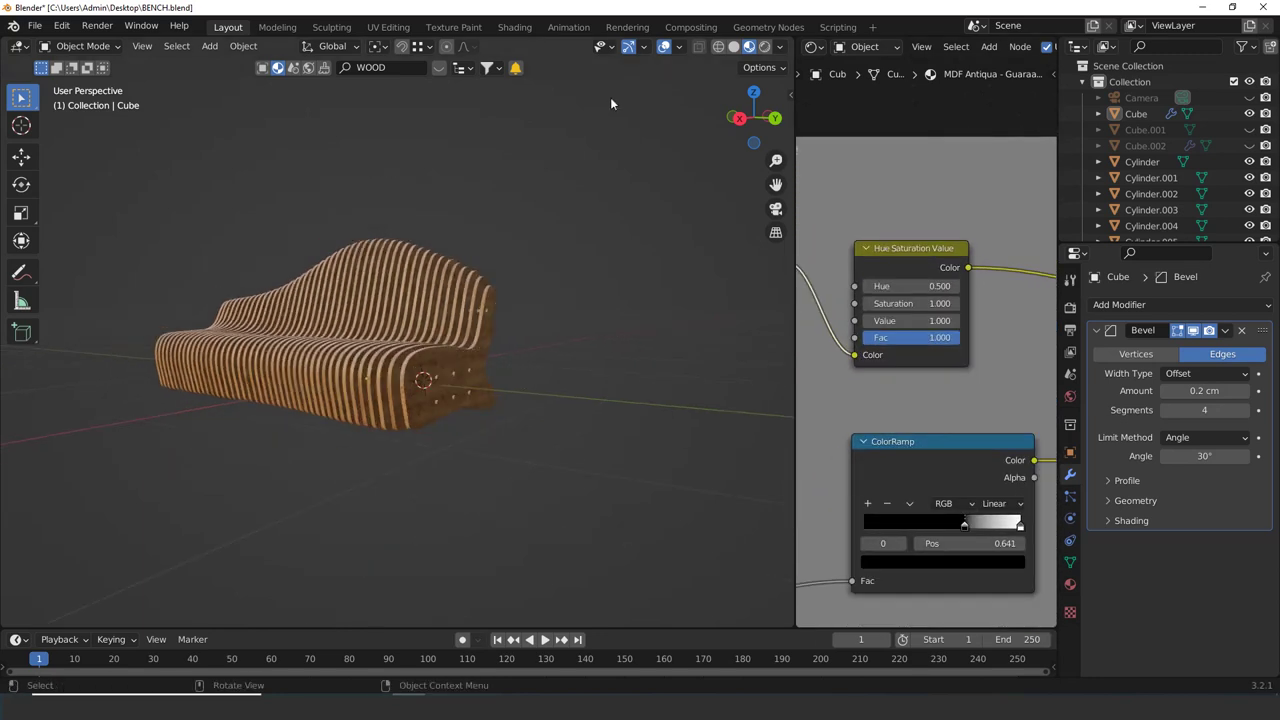
pyautogui.hotkey('alt', 'h')
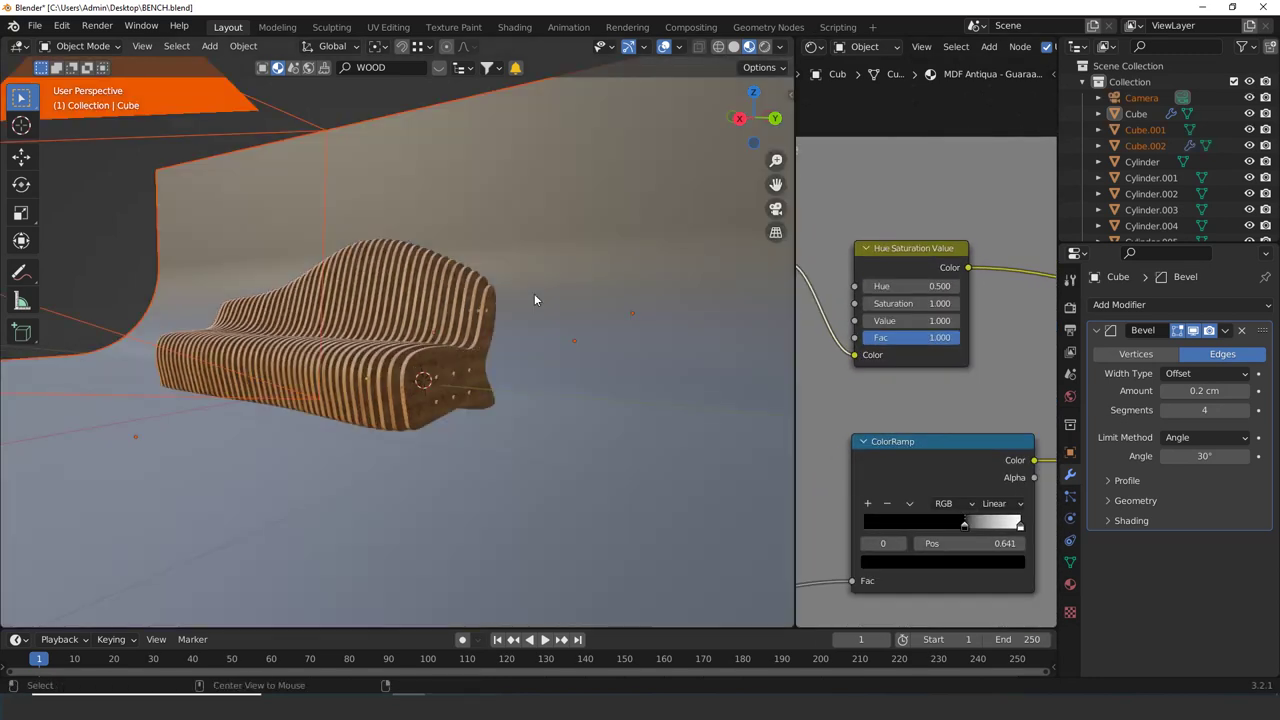
pyautogui.moveTo(534, 293); pyautogui.dragTo(426, 365, button='middle')
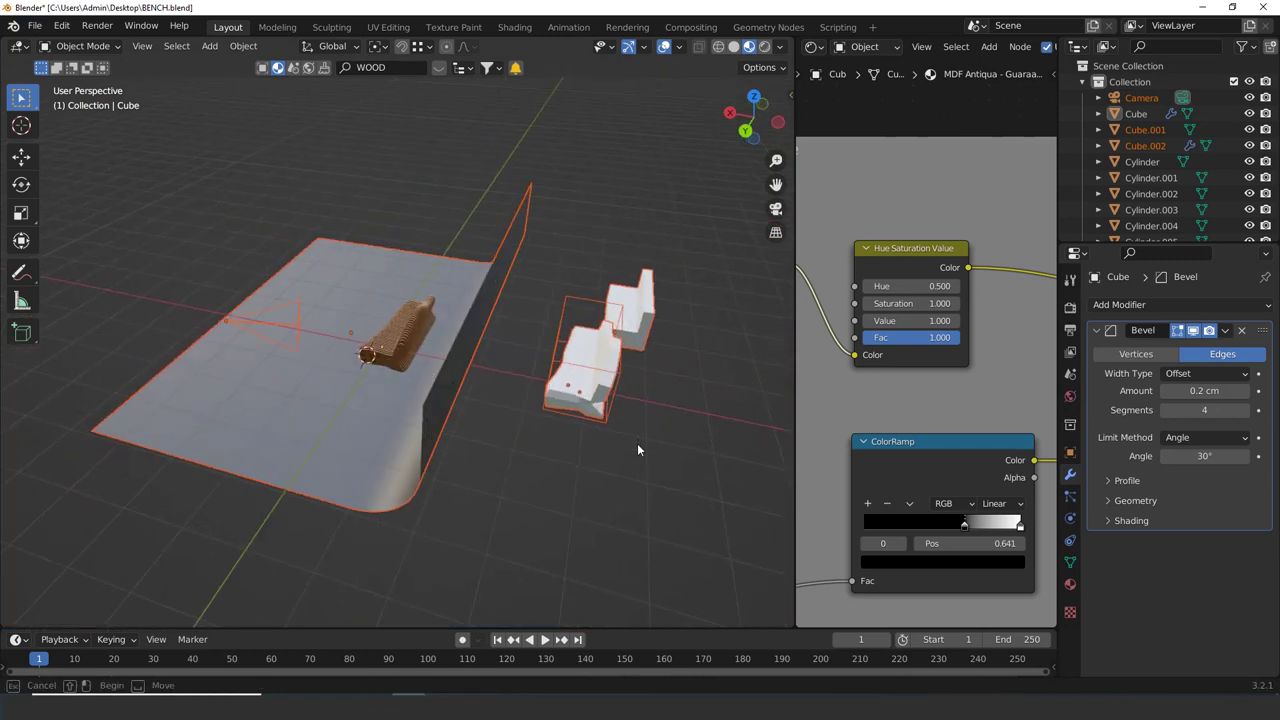
pyautogui.scroll(6, 334, 387)
pyautogui.moveTo(334, 387); pyautogui.dragTo(434, 369, button='middle')
# View the bench through the camera, frame the shot in the viewport, and switch to rendered shading
pyautogui.press('KP_0')
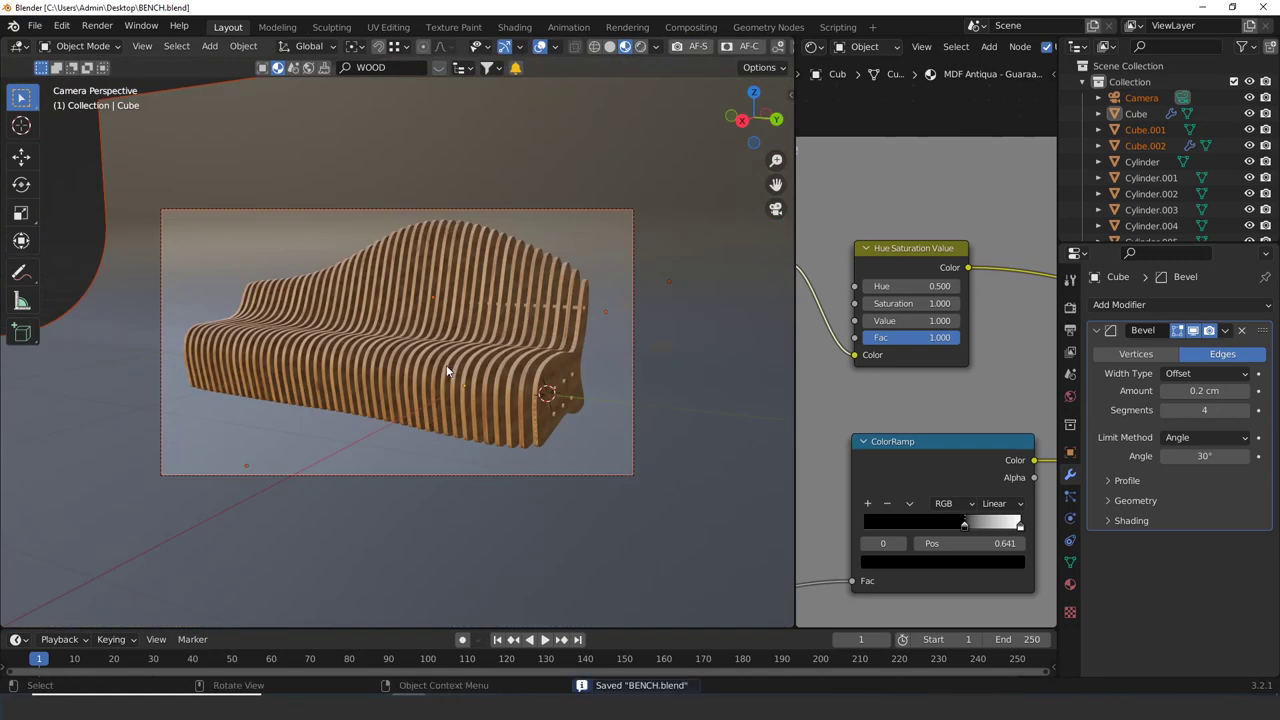
pyautogui.scroll(2, 447, 372)
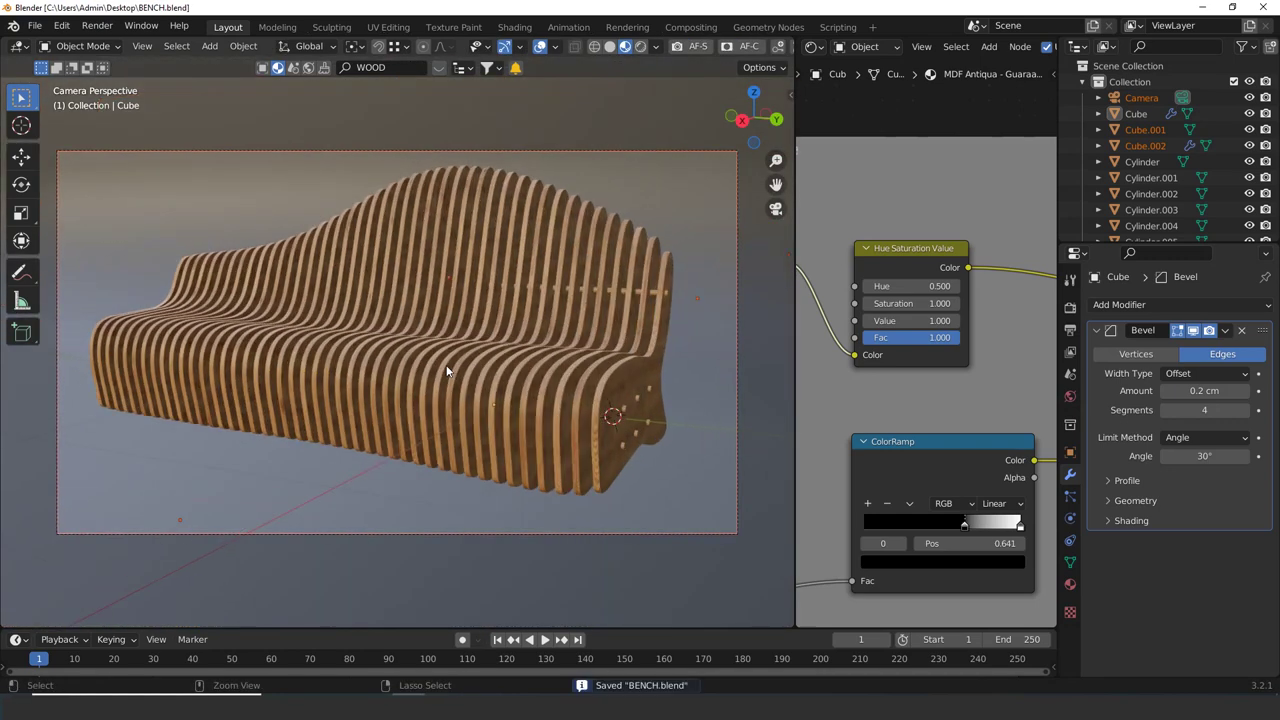
pyautogui.keyDown('shift'); pyautogui.moveTo(492, 392); pyautogui.dragTo(478, 381, button='middle'); pyautogui.keyUp('shift')
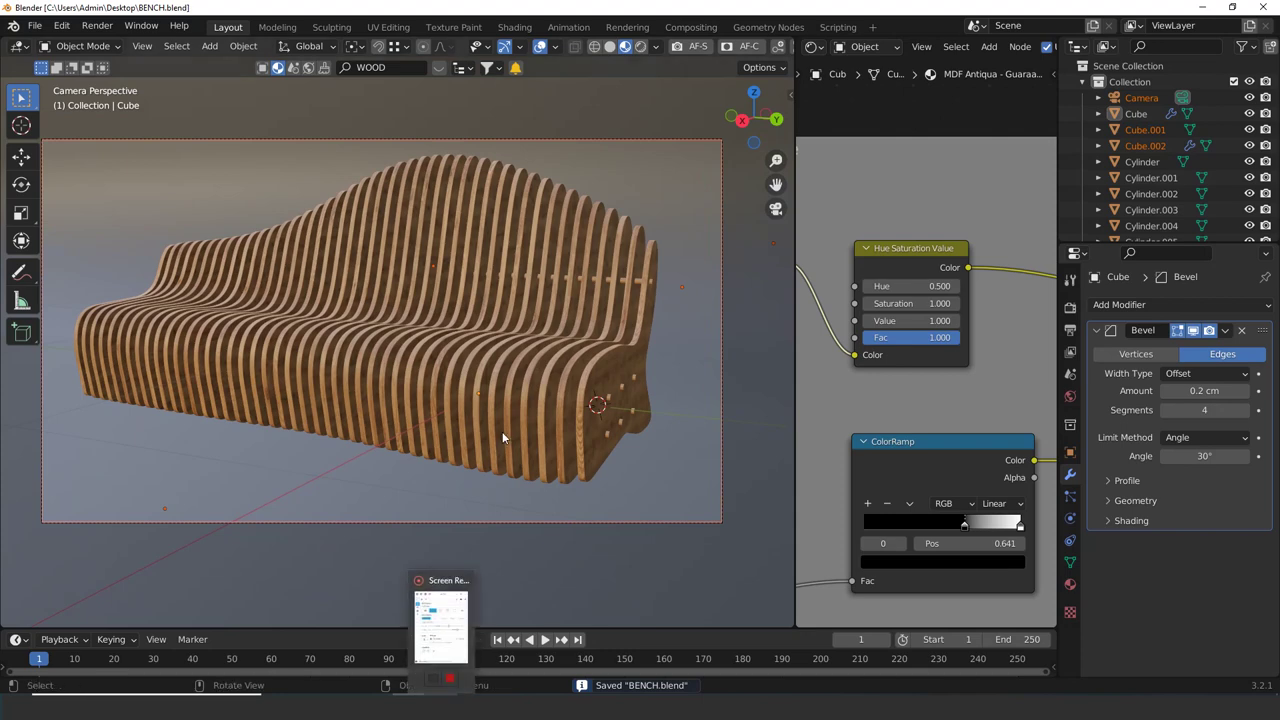
pyautogui.click(640, 46)
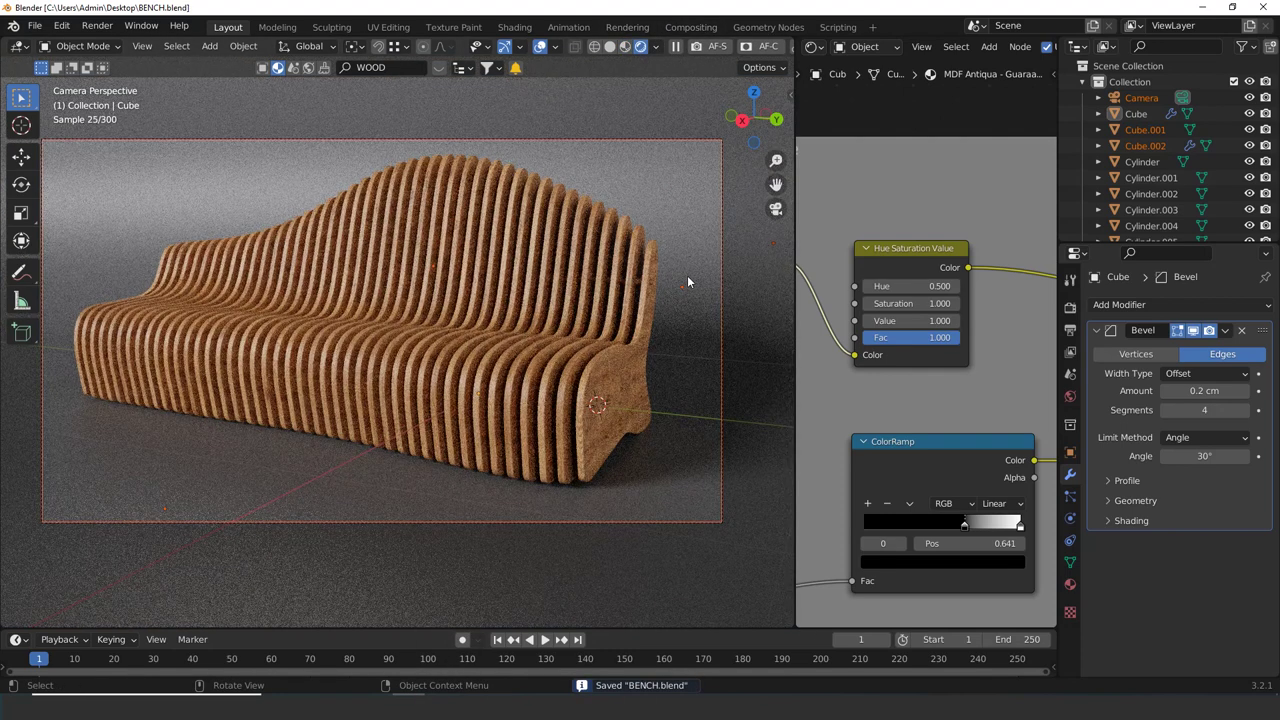
# Set the Base Color of the backdrop plane's material, Material.001, to white
pyautogui.click(688, 276)
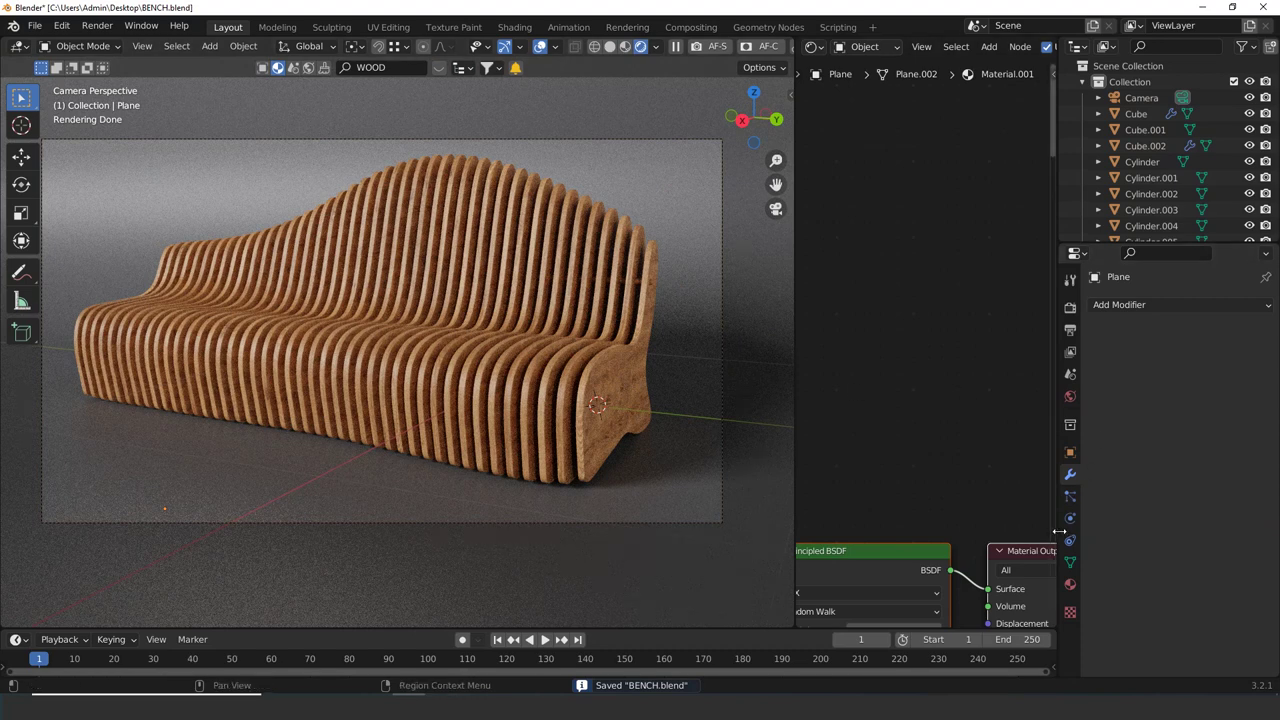
pyautogui.click(1070, 584)
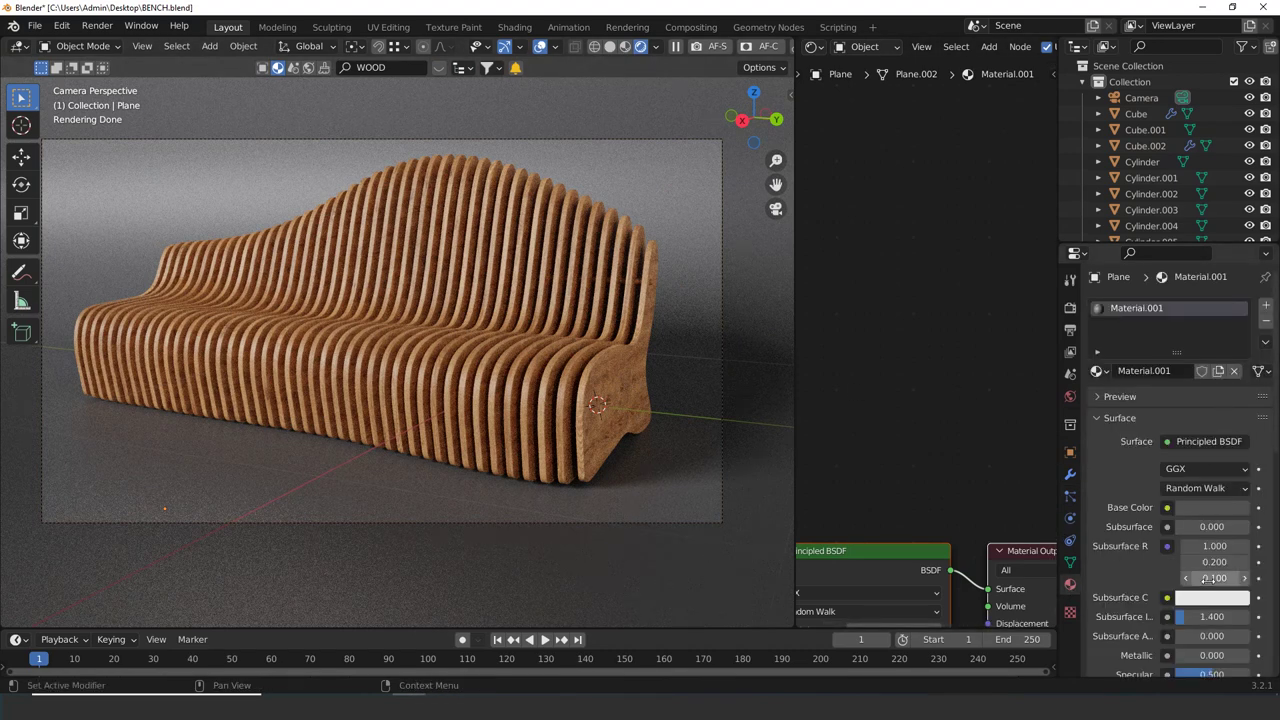
pyautogui.doubleClick(1223, 507)
pyautogui.click(1223, 504)
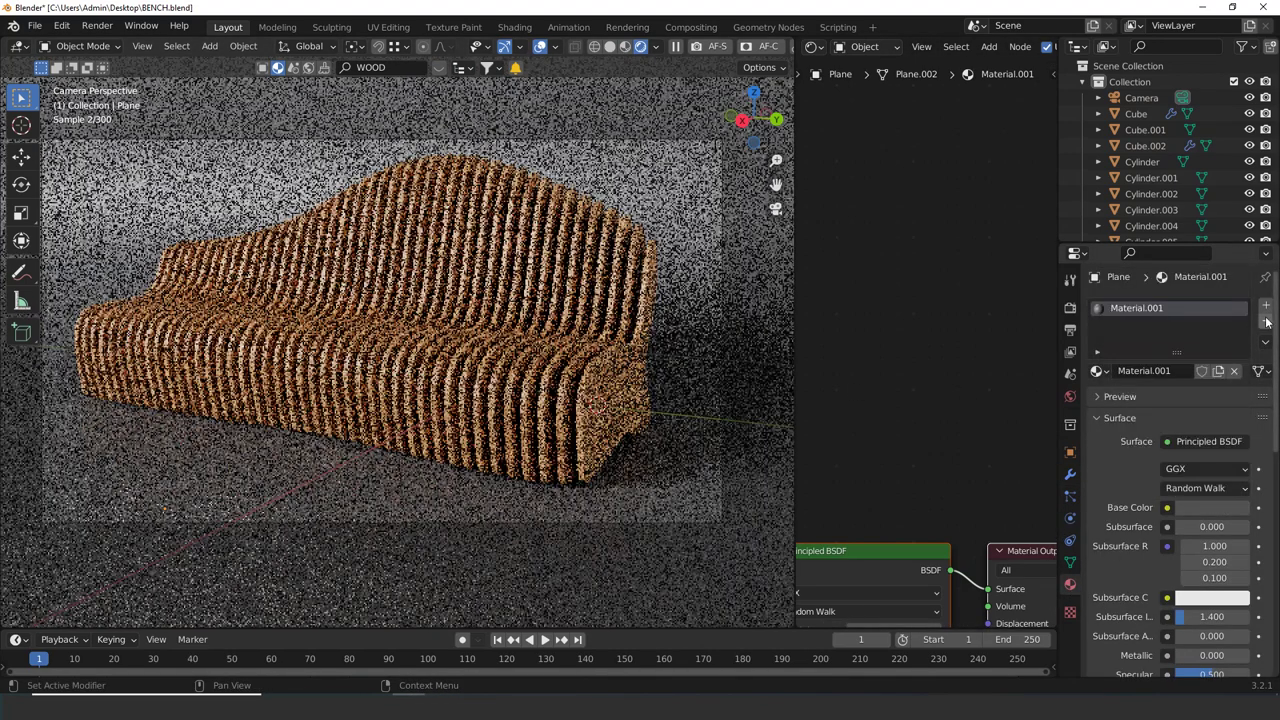
pyautogui.click(1226, 511)
pyautogui.moveTo(1238, 322); pyautogui.dragTo(1237, 279)
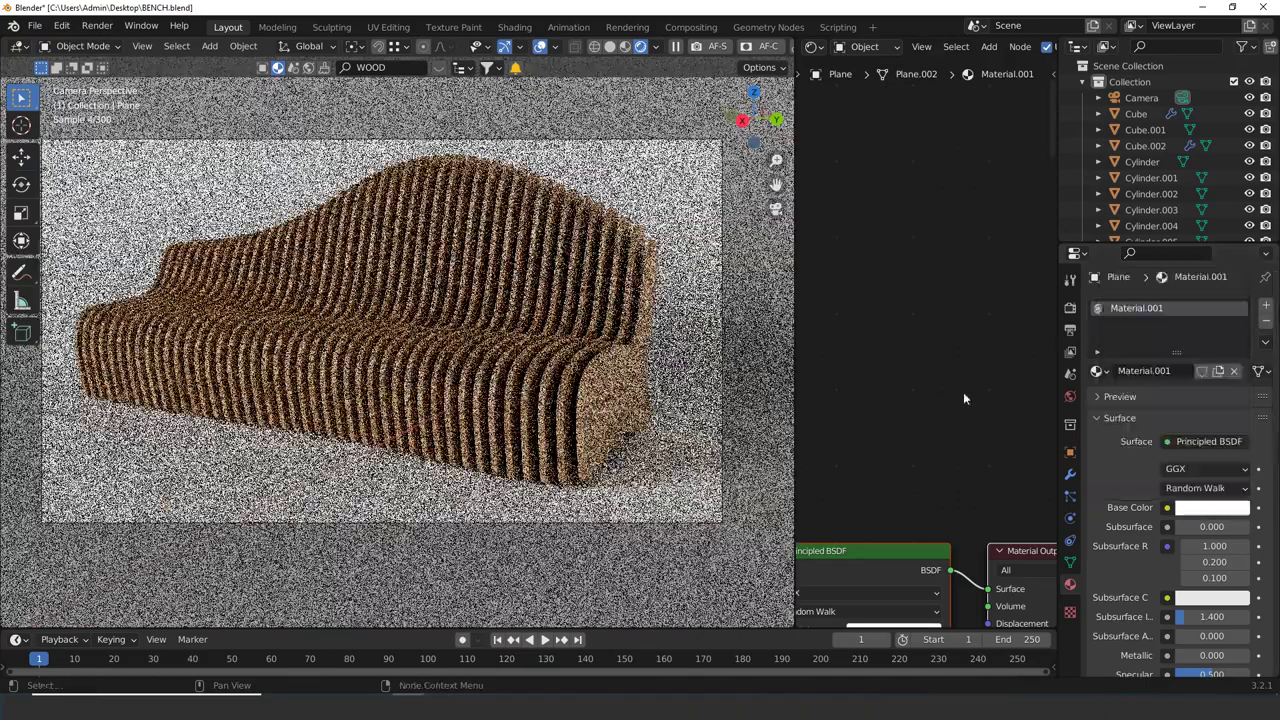
# Save the file and check the bench against the white backdrop in the rendered camera view
pyautogui.scroll(-2, 617, 410)
pyautogui.hotkey('ctrl', 's')
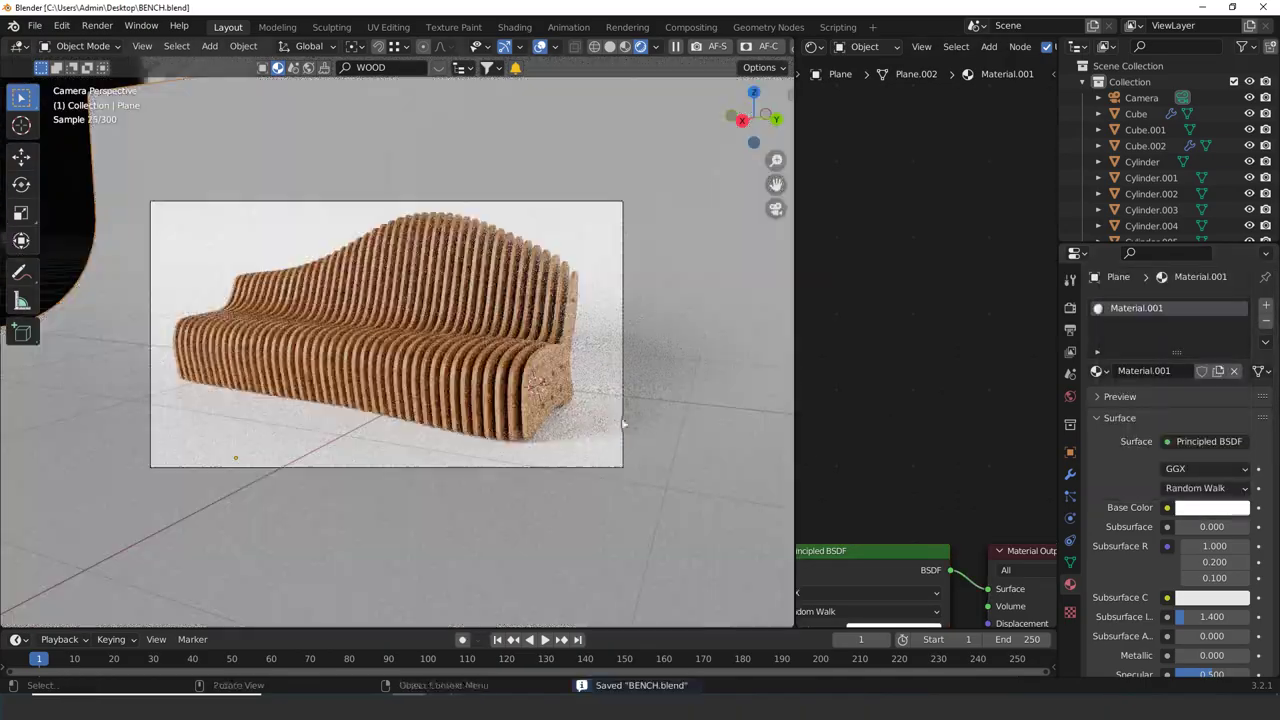
pyautogui.scroll(2, 585, 418)
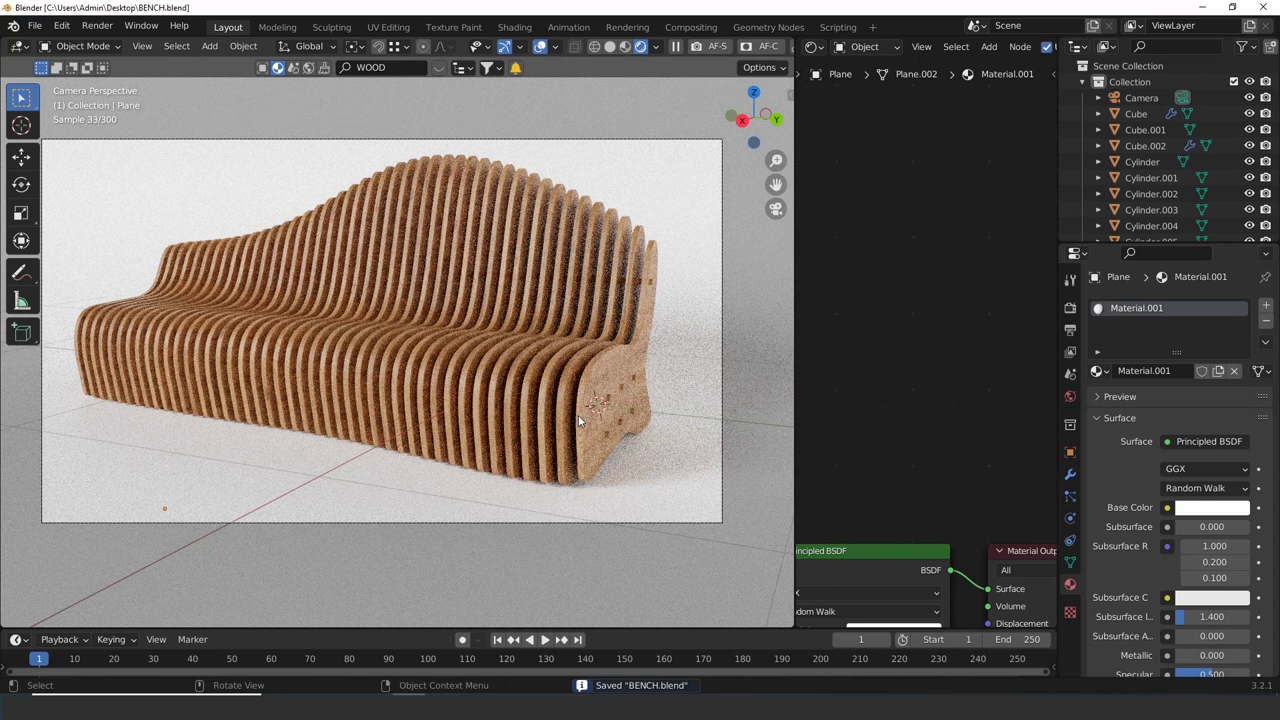
pyautogui.click(37, 30)
pyautogui.click(35, 25)
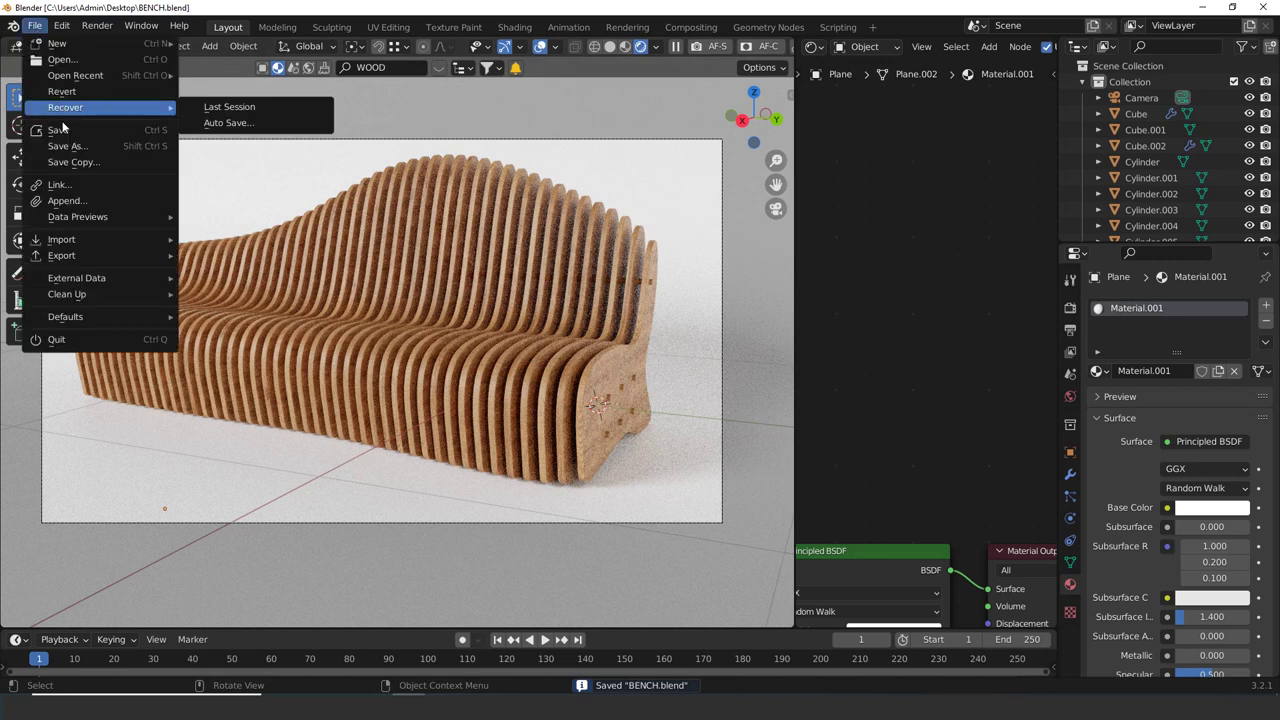
pyautogui.click(60, 130)
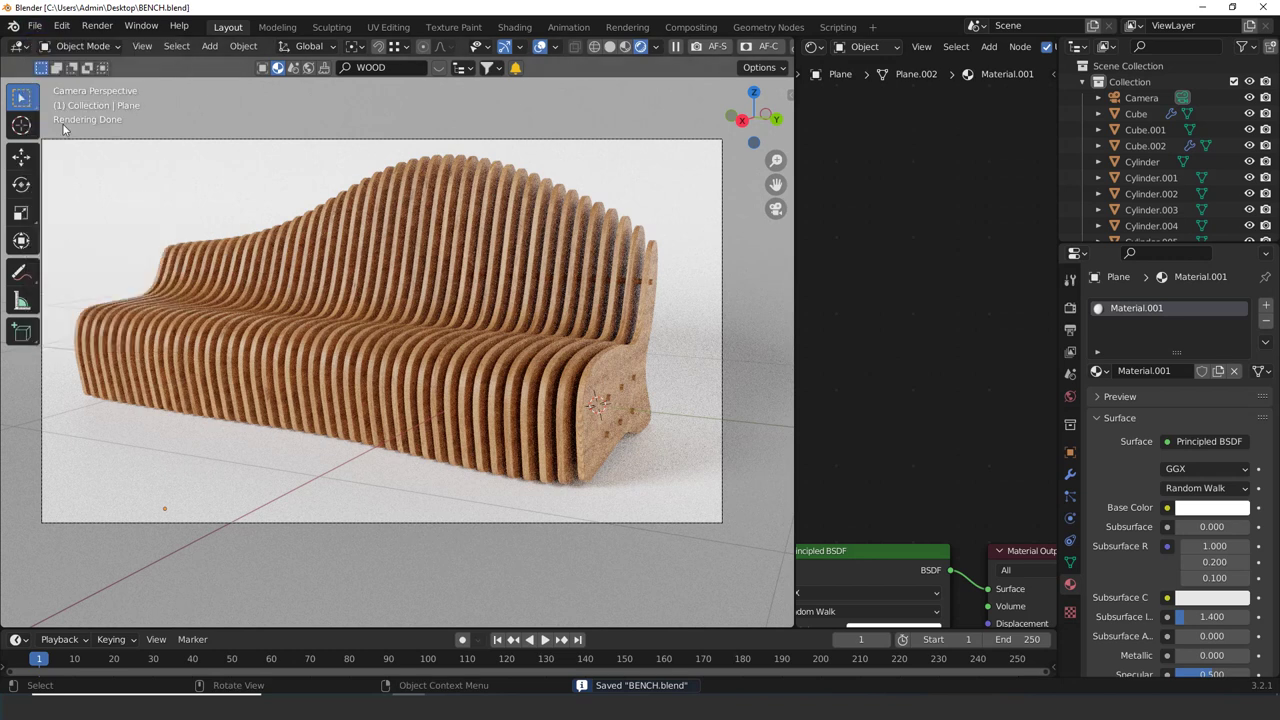
# Return the viewport to solid shading and render the camera view as a still image
pyautogui.click(610, 47)
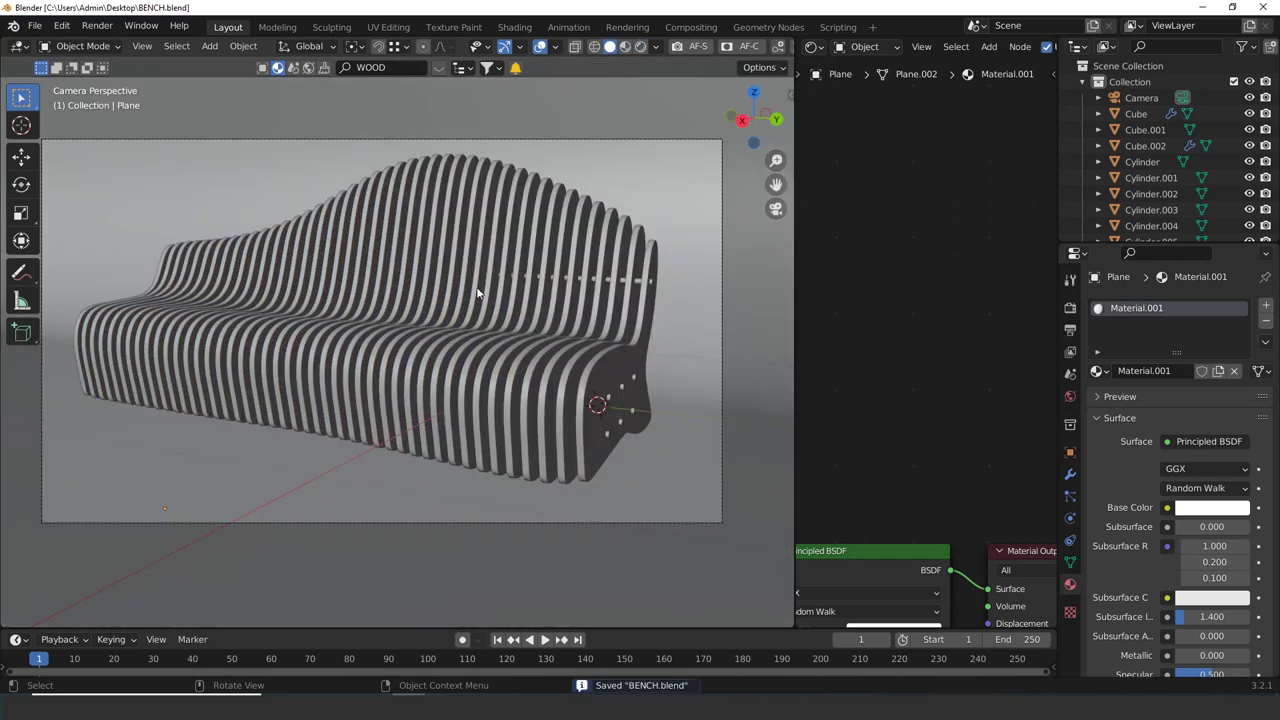
pyautogui.click(97, 25)
pyautogui.click(120, 47)
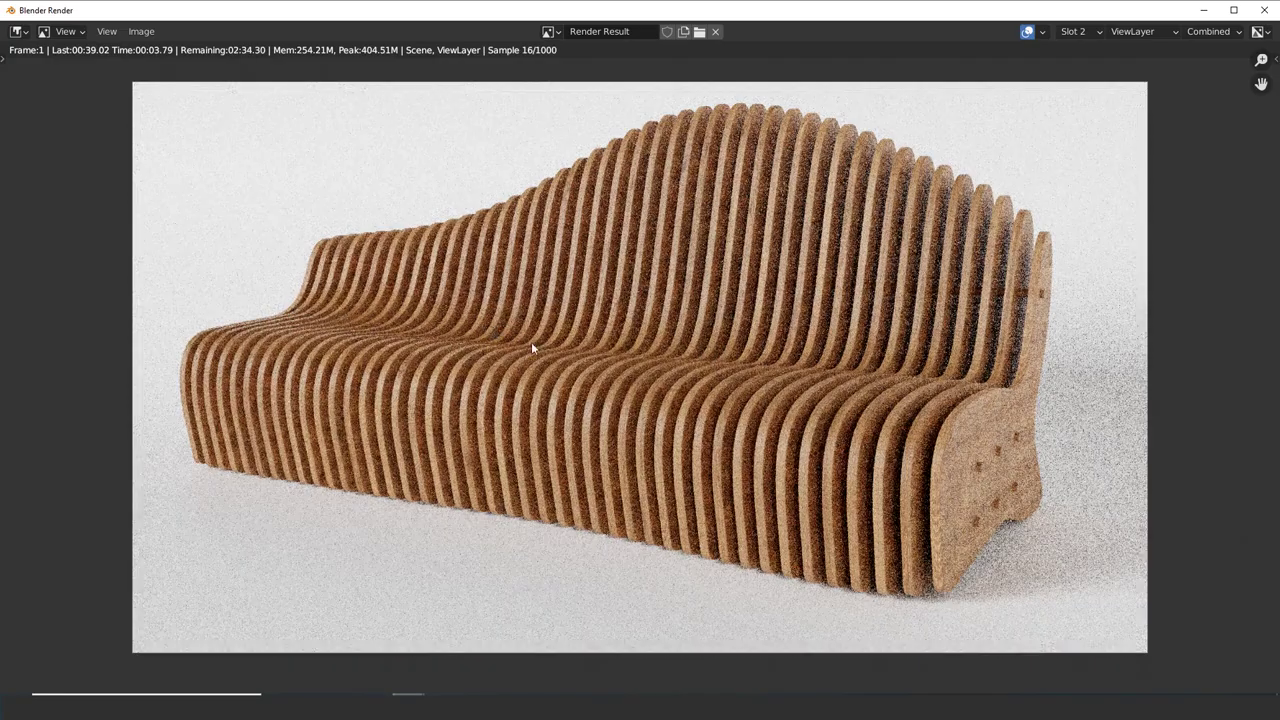
# Examine the progressing bench render up close, checking the slat edges, wood grain, rod ends and backrest
pyautogui.scroll(5, 531, 342)
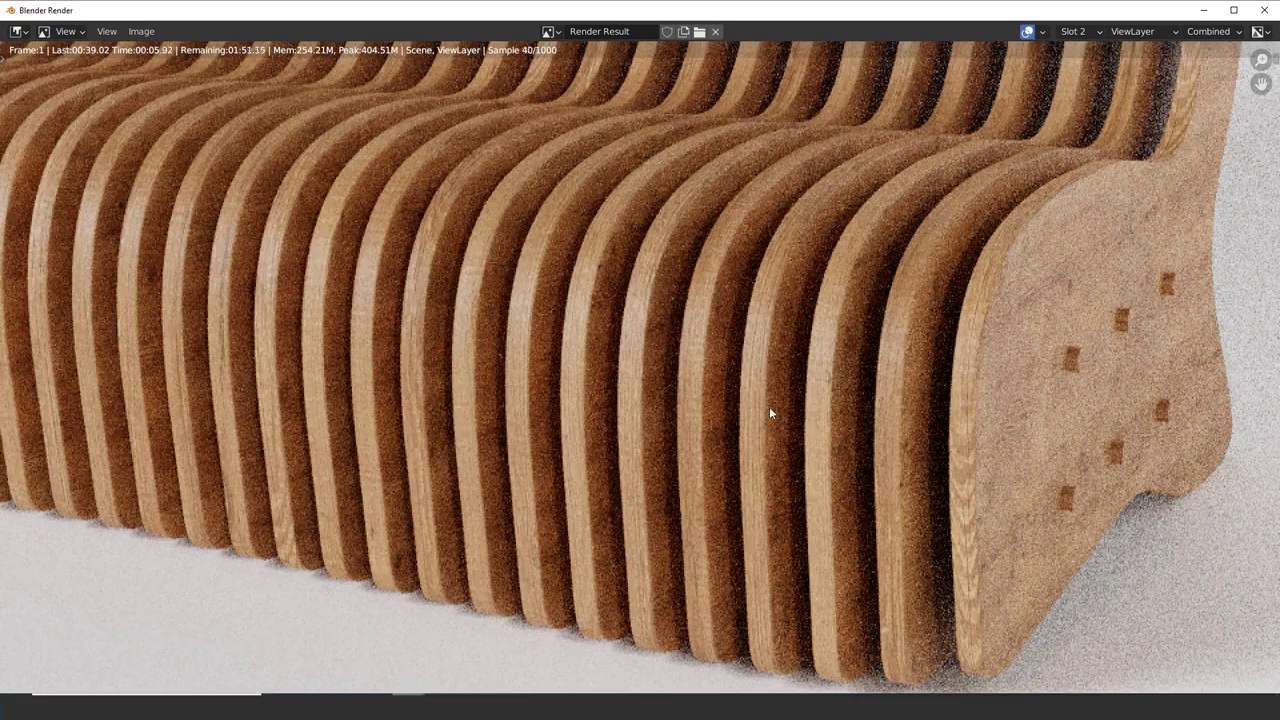
pyautogui.moveTo(769, 406); pyautogui.dragTo(552, 380, button='middle')
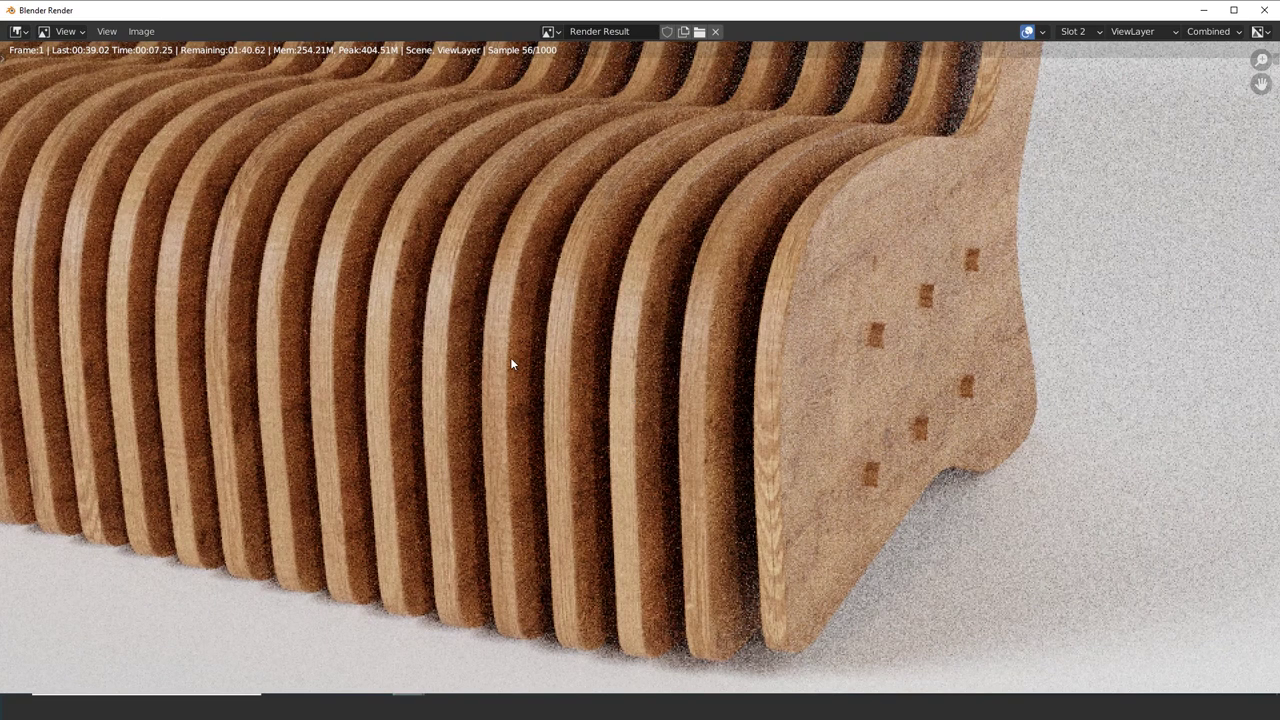
pyautogui.scroll(-7, 510, 357)
pyautogui.scroll(3, 435, 375)
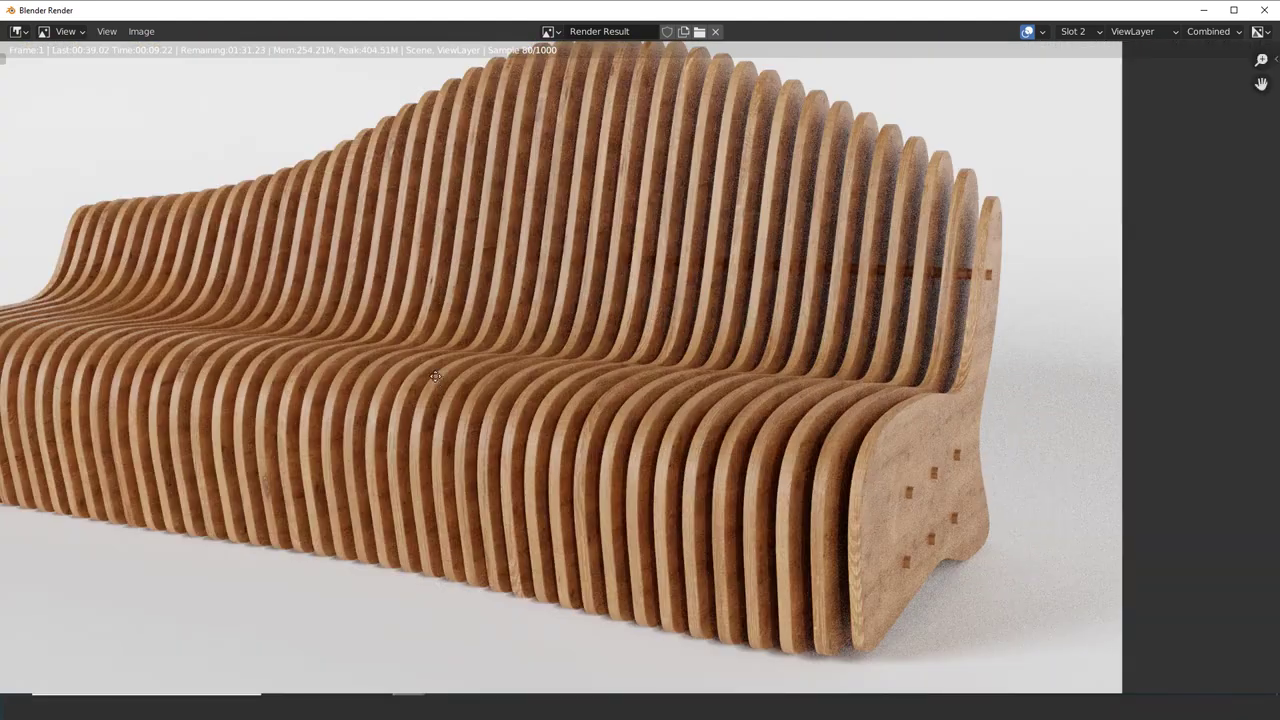
pyautogui.scroll(-2, 435, 375)
pyautogui.moveTo(561, 463); pyautogui.dragTo(485, 360, button='middle')
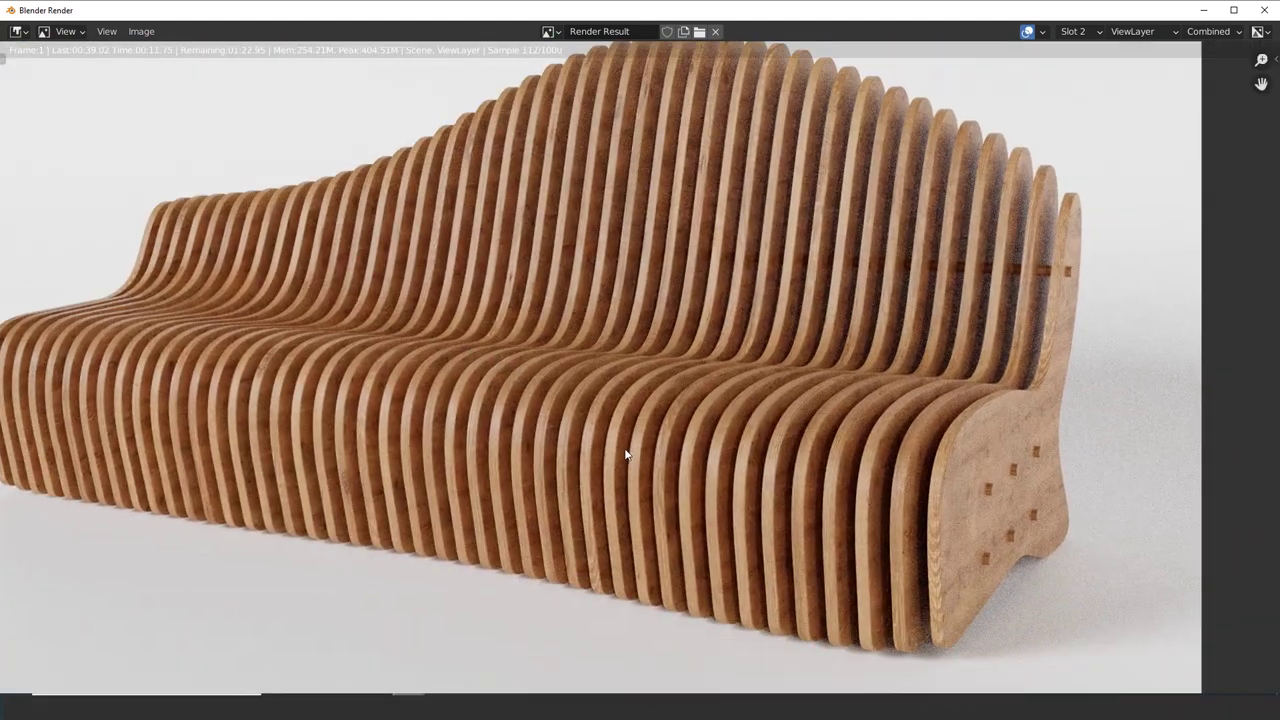
pyautogui.scroll(-1, 494, 398)
pyautogui.scroll(3, 462, 396)
pyautogui.scroll(-3, 723, 490)
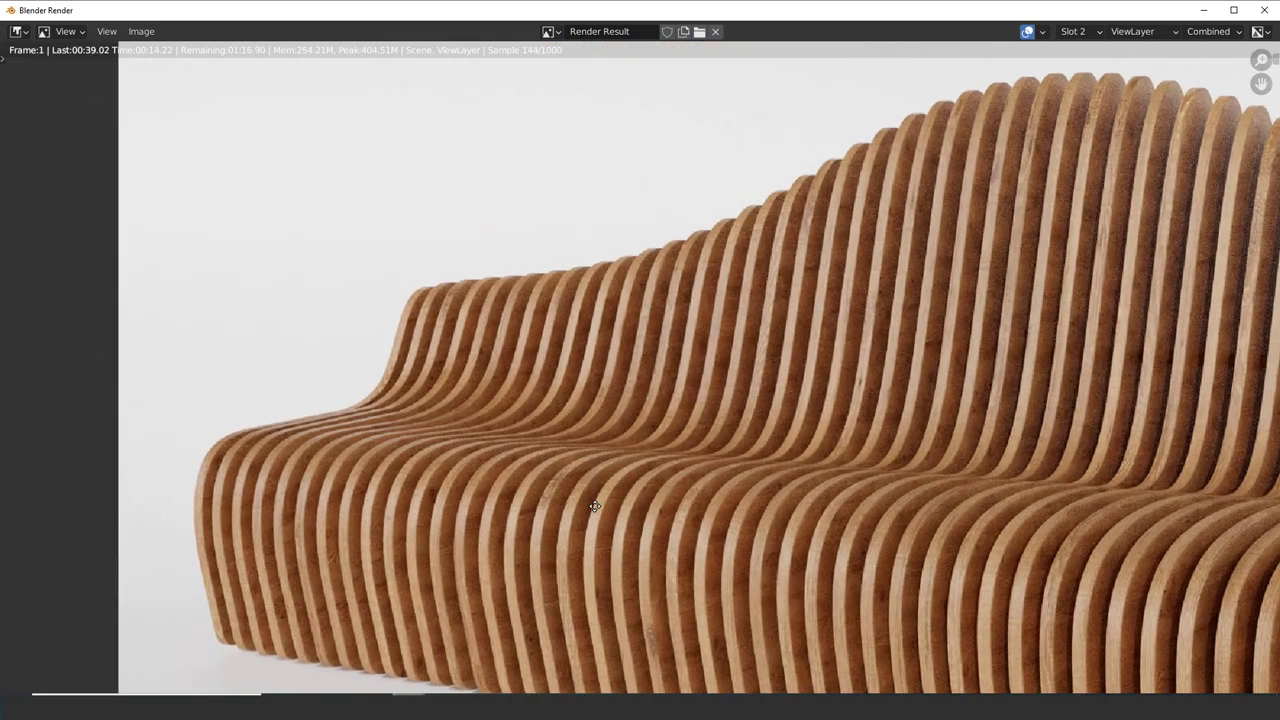
pyautogui.scroll(-2, 723, 490)
pyautogui.scroll(4, 770, 392)
pyautogui.moveTo(770, 392); pyautogui.dragTo(451, 423, button='middle')
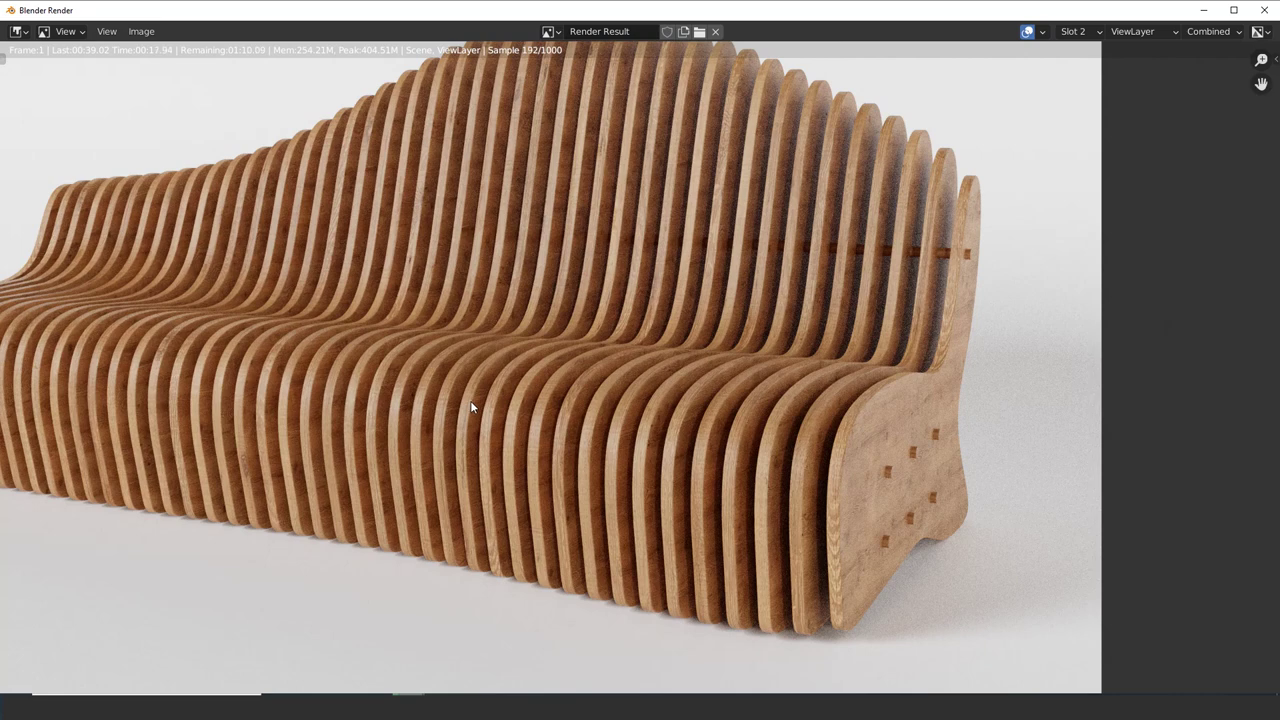
pyautogui.scroll(4, 470, 400)
pyautogui.scroll(-3, 517, 407)
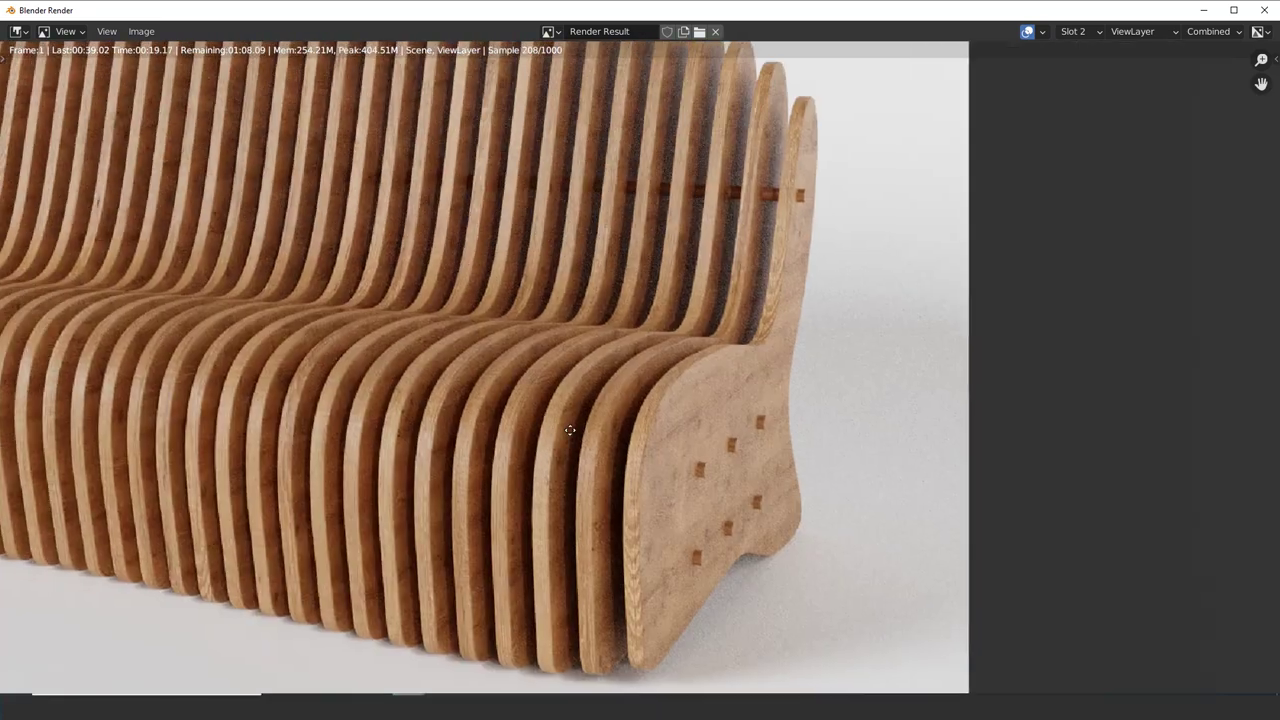
pyautogui.scroll(3, 765, 479)
pyautogui.scroll(-4, 765, 479)
pyautogui.scroll(4, 764, 462)
pyautogui.scroll(-4, 764, 463)
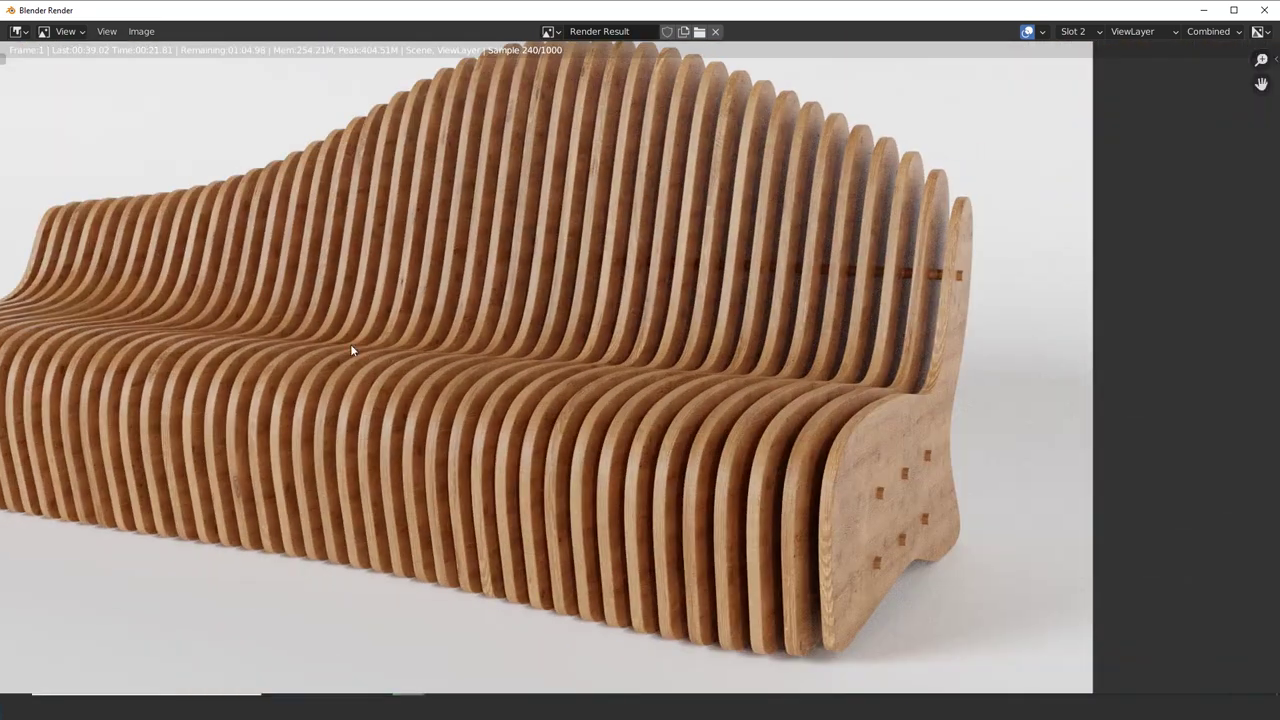
pyautogui.scroll(3, 482, 267)
pyautogui.moveTo(482, 267); pyautogui.dragTo(516, 358, button='middle')
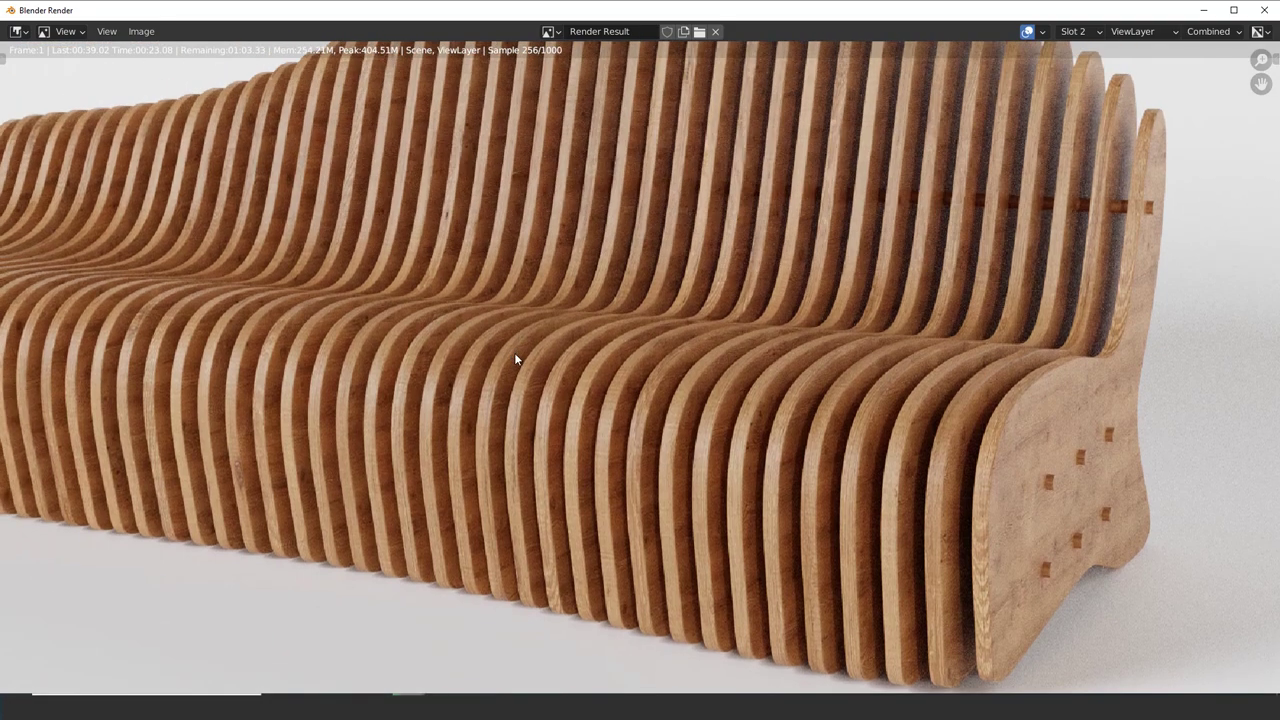
pyautogui.scroll(-4, 514, 352)
pyautogui.scroll(4, 666, 439)
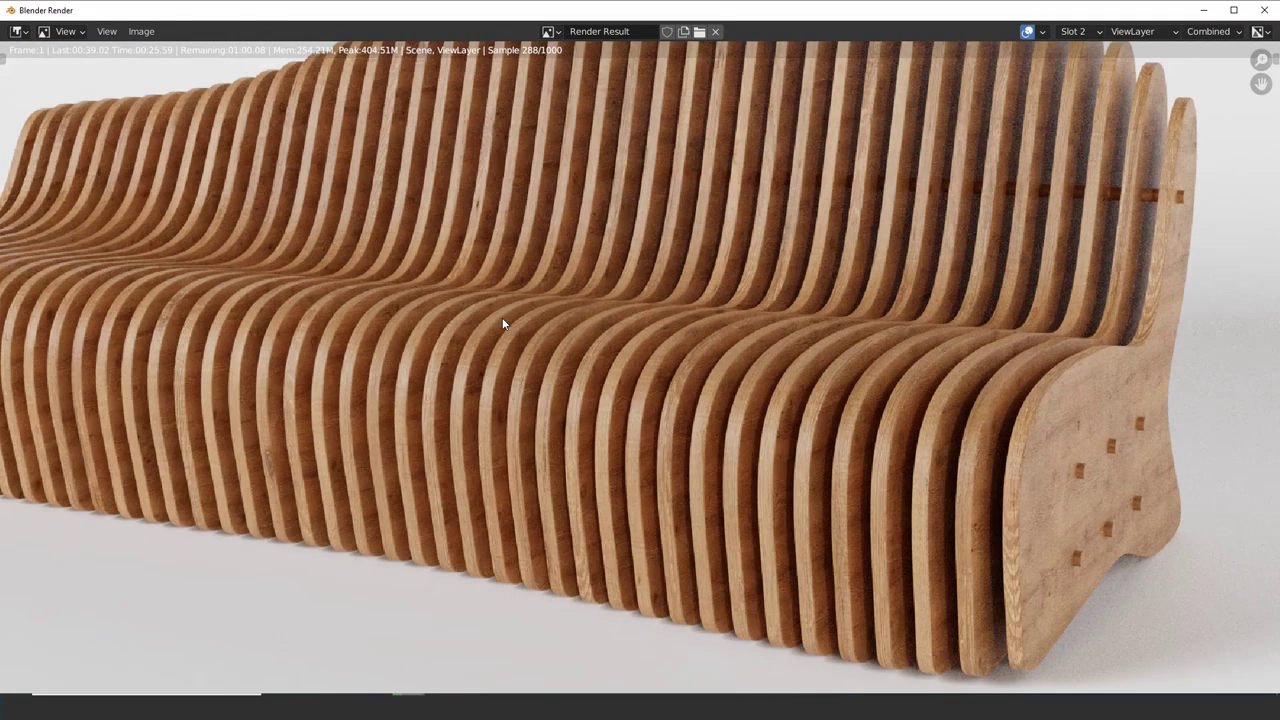
pyautogui.scroll(-3, 502, 323)
pyautogui.scroll(3, 557, 383)
pyautogui.scroll(-2, 557, 383)
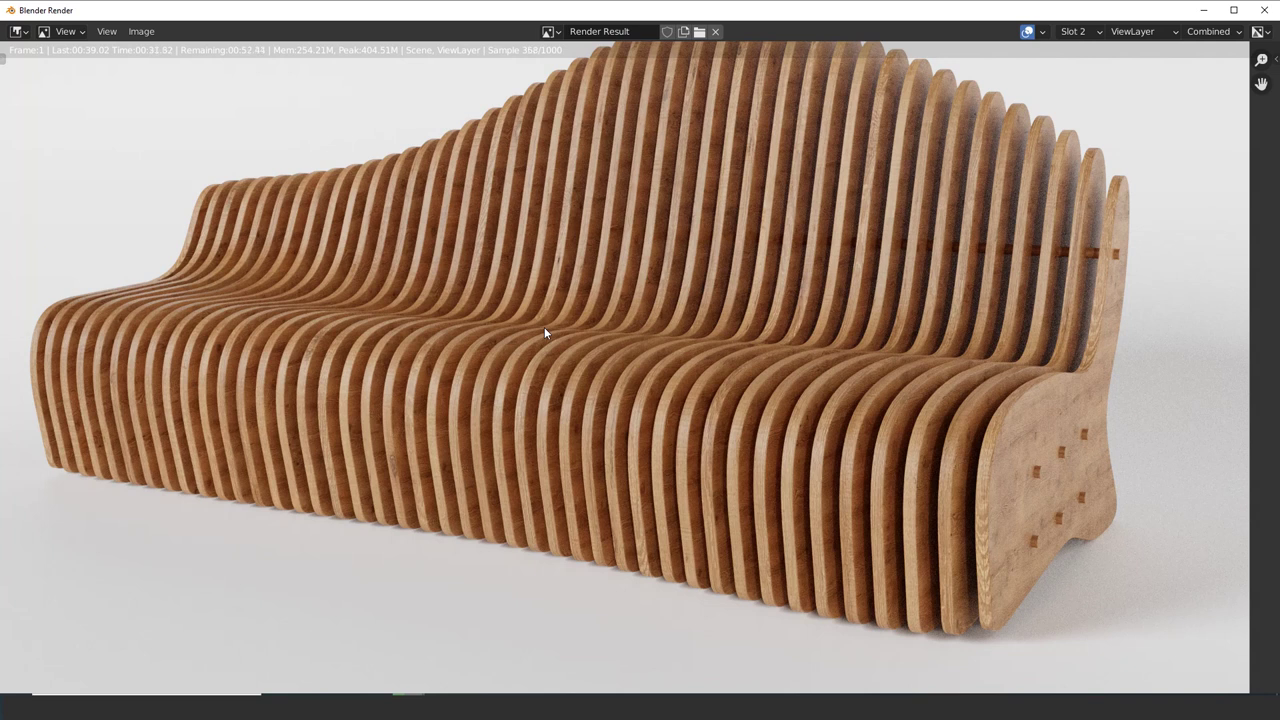
pyautogui.scroll(-3, 544, 327)
pyautogui.scroll(4, 566, 335)
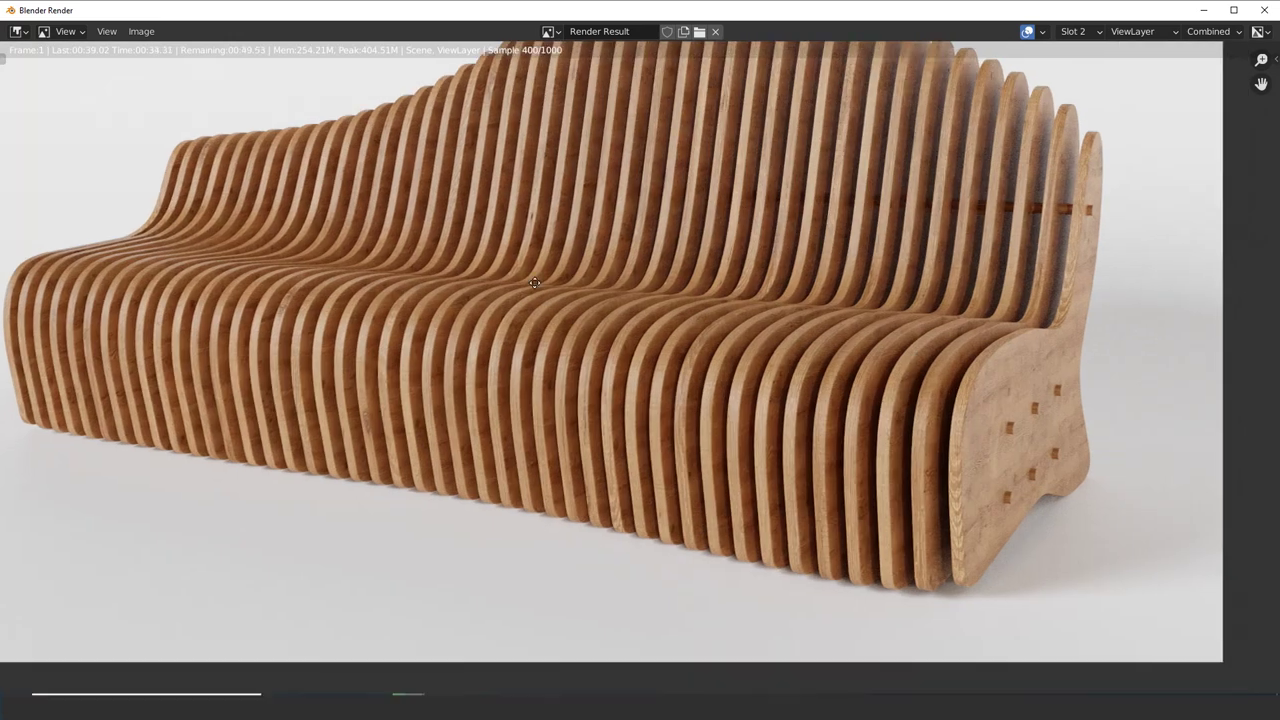
pyautogui.scroll(-3, 521, 338)
pyautogui.scroll(3, 510, 284)
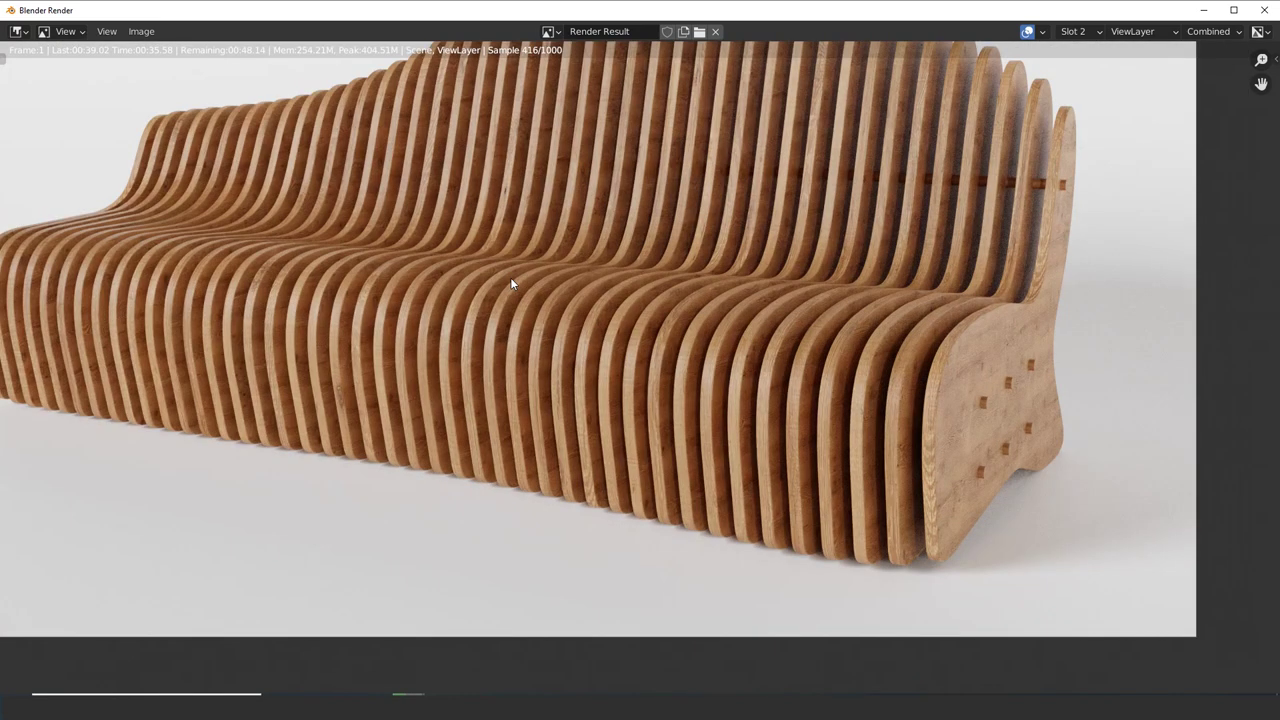
pyautogui.scroll(-2, 557, 355)
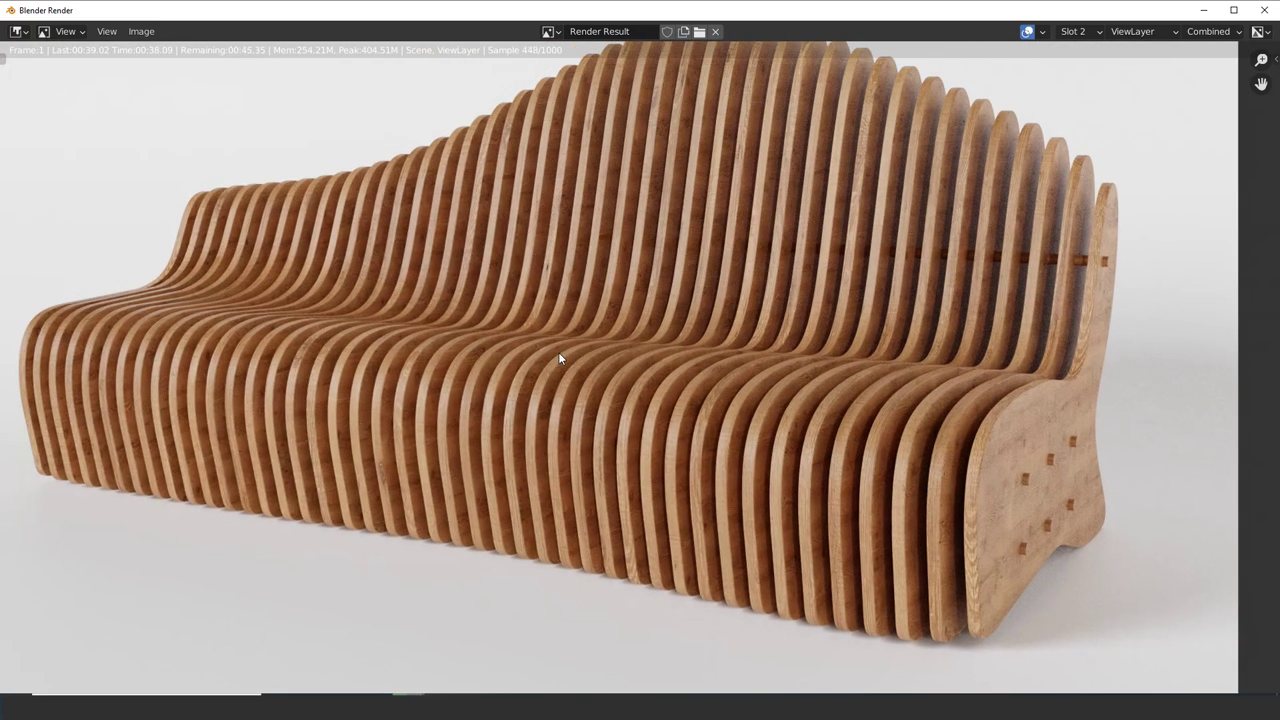
pyautogui.scroll(-1, 556, 345)
pyautogui.scroll(2, 555, 345)
pyautogui.moveTo(548, 313); pyautogui.dragTo(546, 287, button='middle')
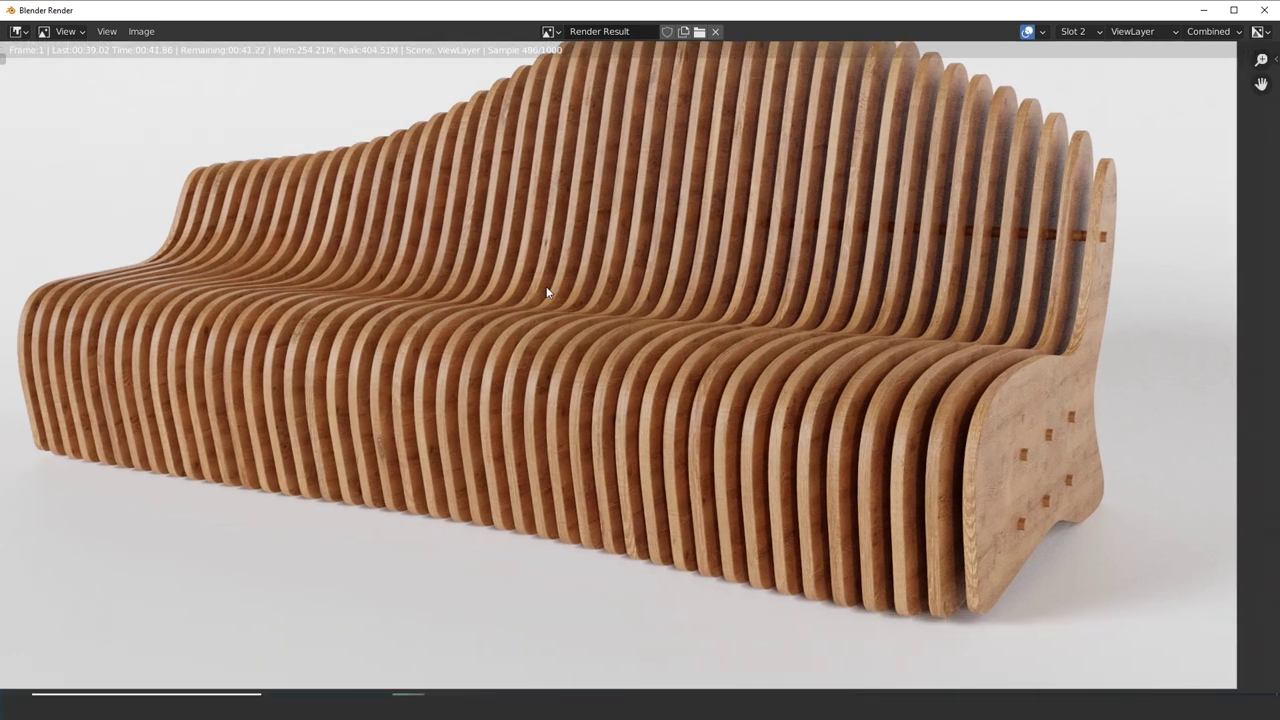